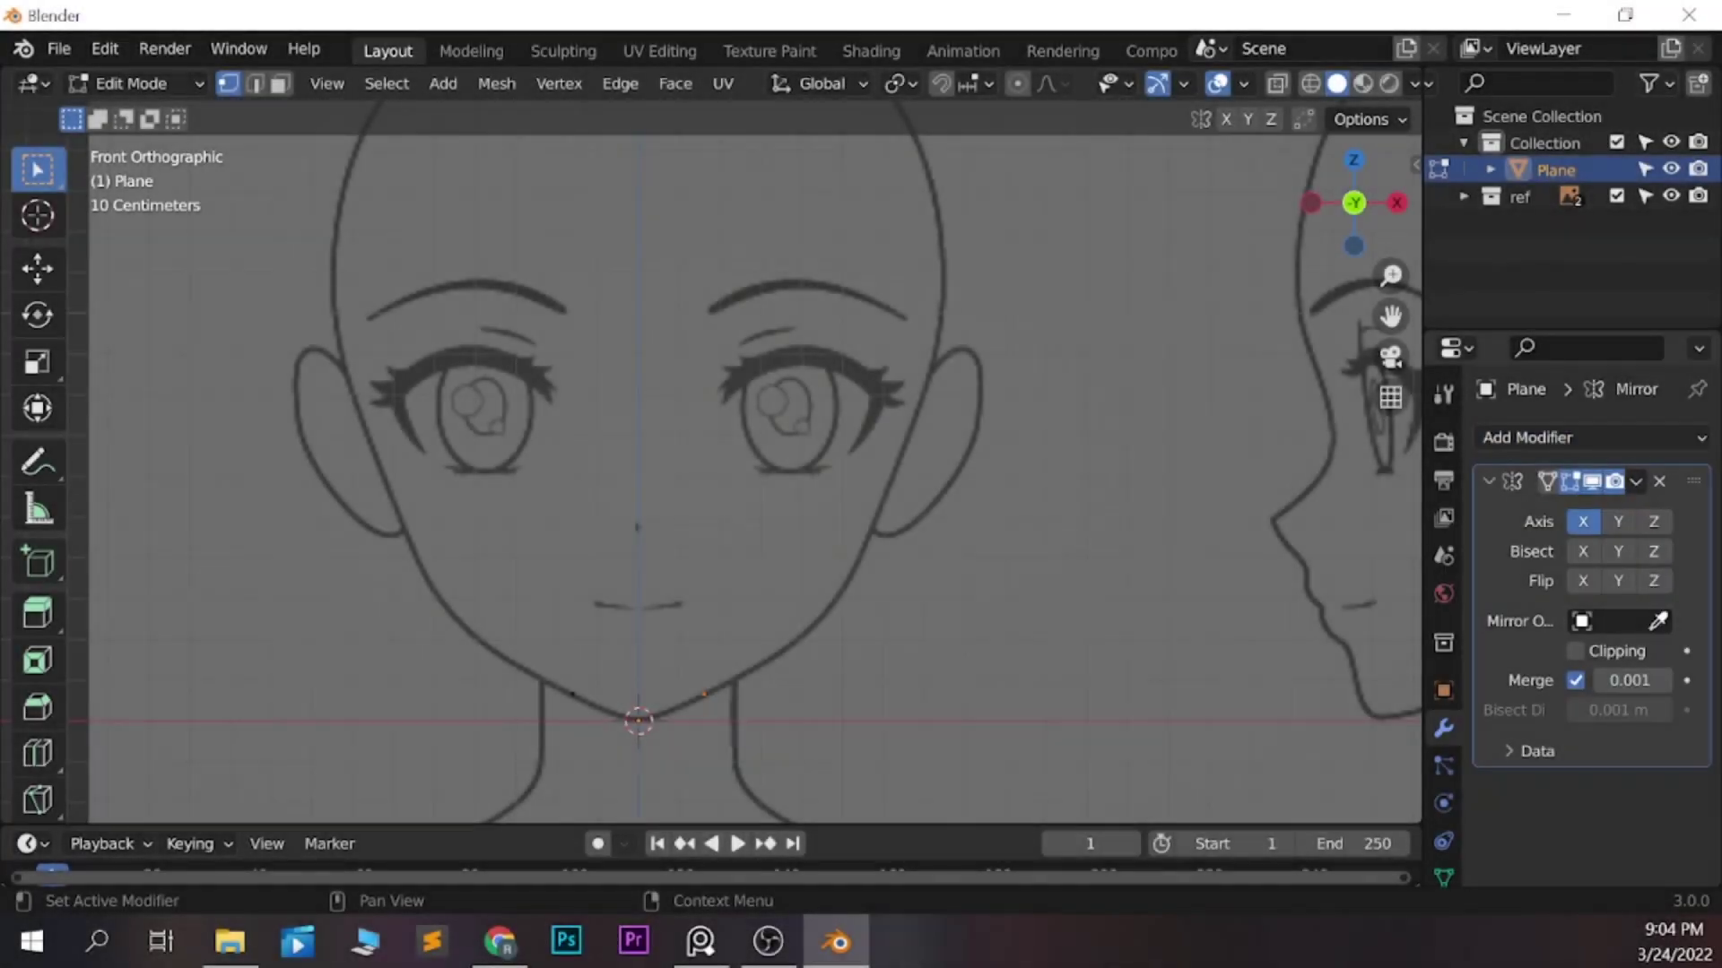
Extrude the chin vertex along the jaw outline with Mirror Clipping enabled
key("g")
left_click(1575, 651)
key("e")
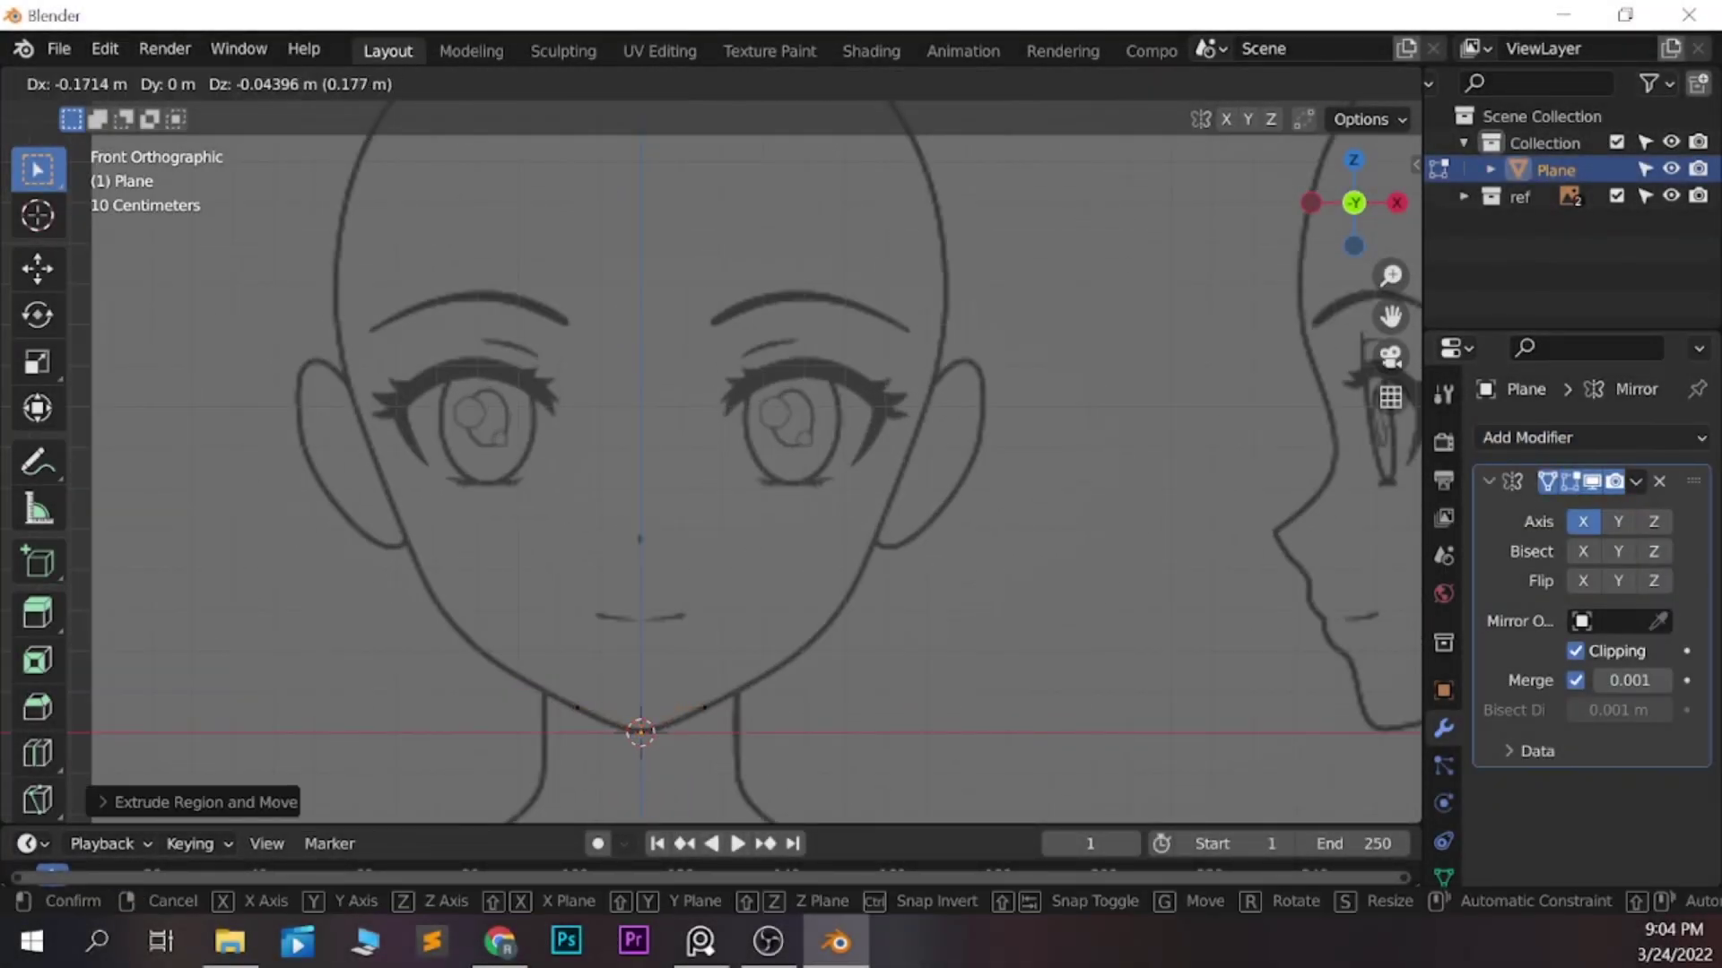
key("Return")
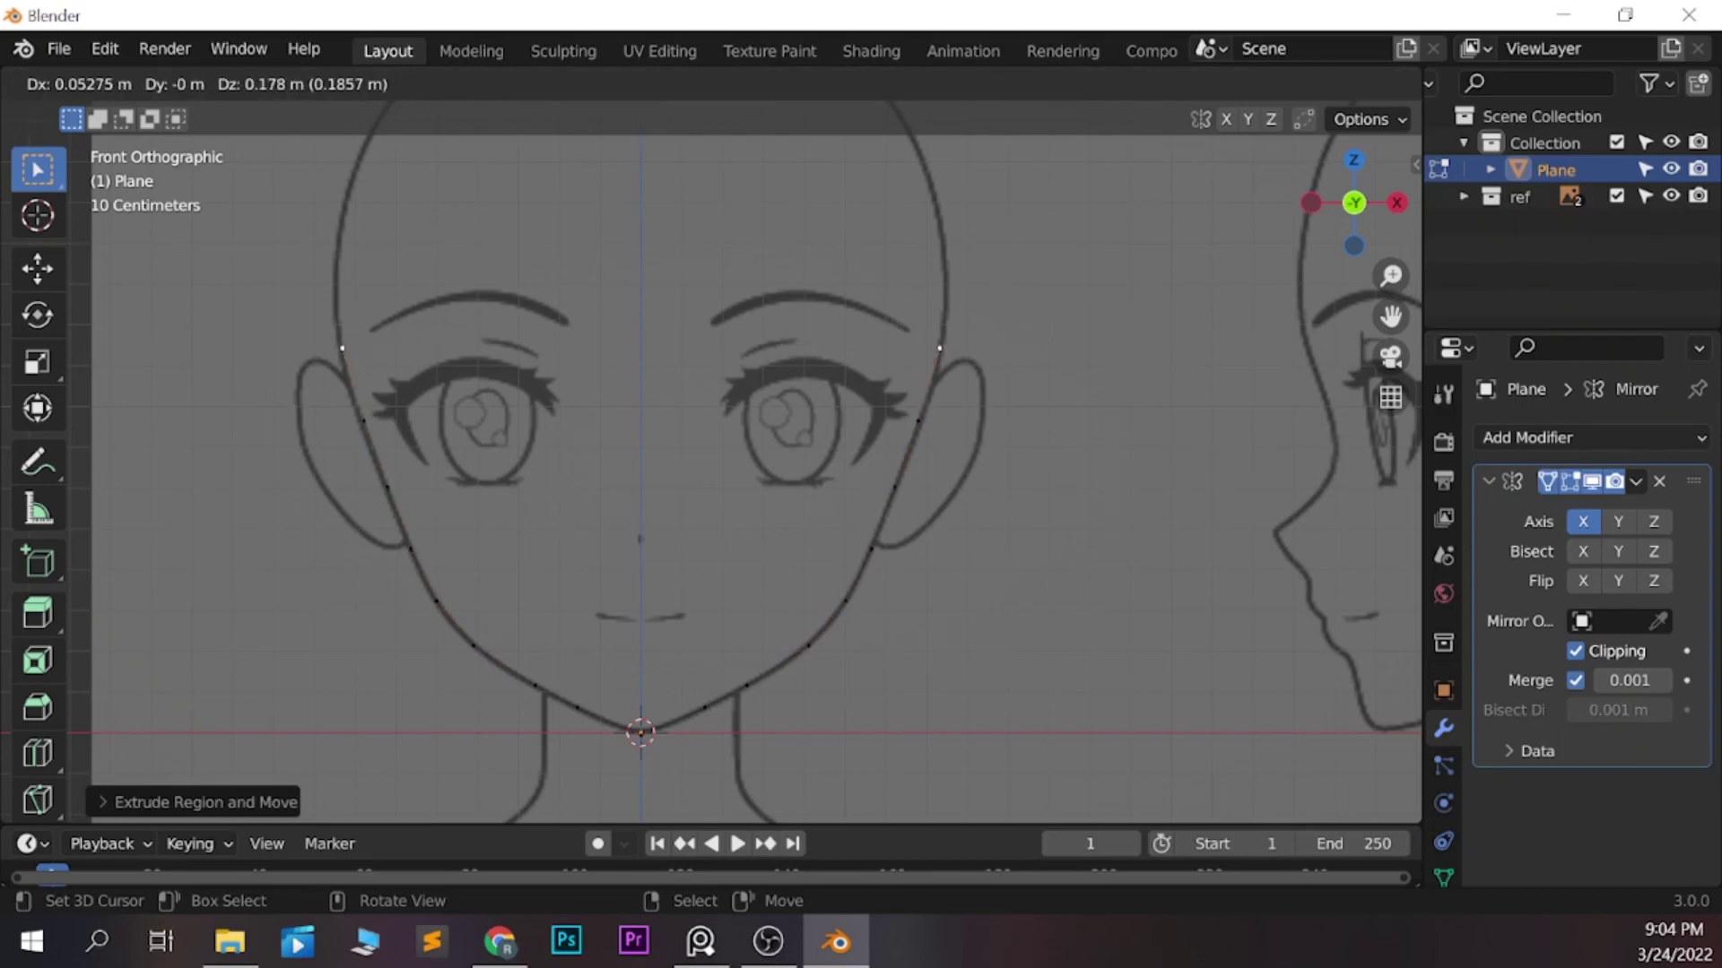
In Right view, push the outline back along Y with Sharp proportional falloff to fit the profile
key("KP_3")
left_click(1032, 77)
left_click(987, 311)
key("g")
key("y")
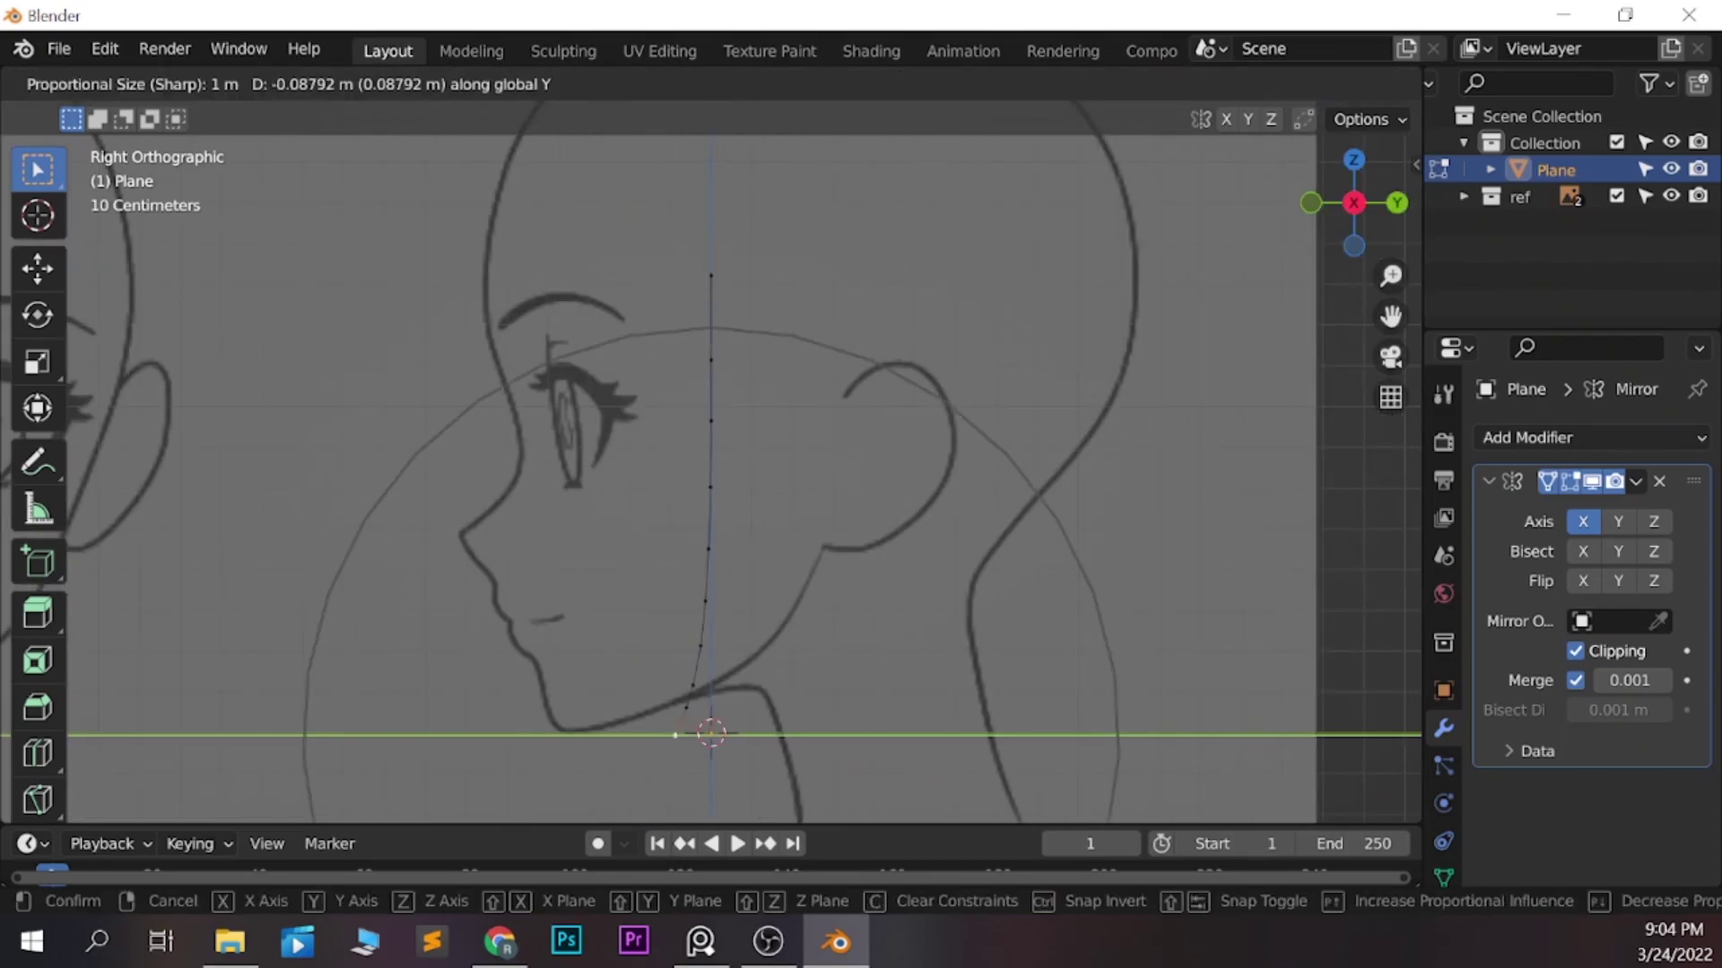
key("Return")
key("Return")
Extend the profile line toward the nose and fill the first forehead faces
scroll(713, 475, "down", 2)
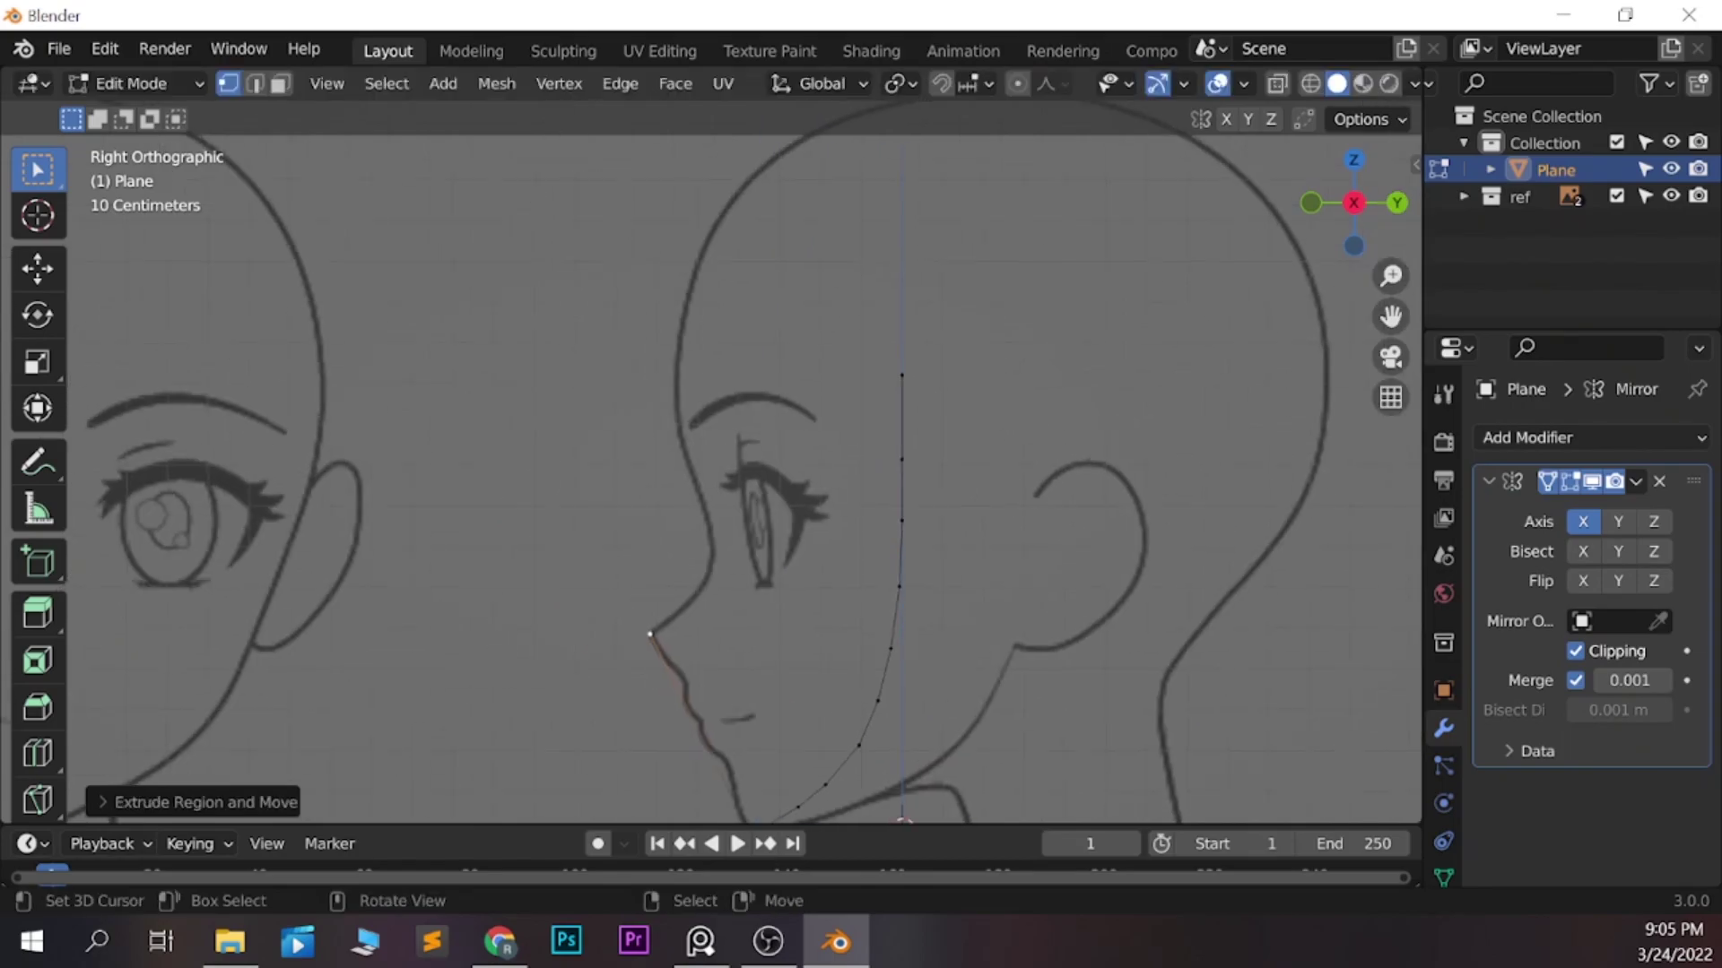
scroll(713, 475, "up", 3)
key("e")
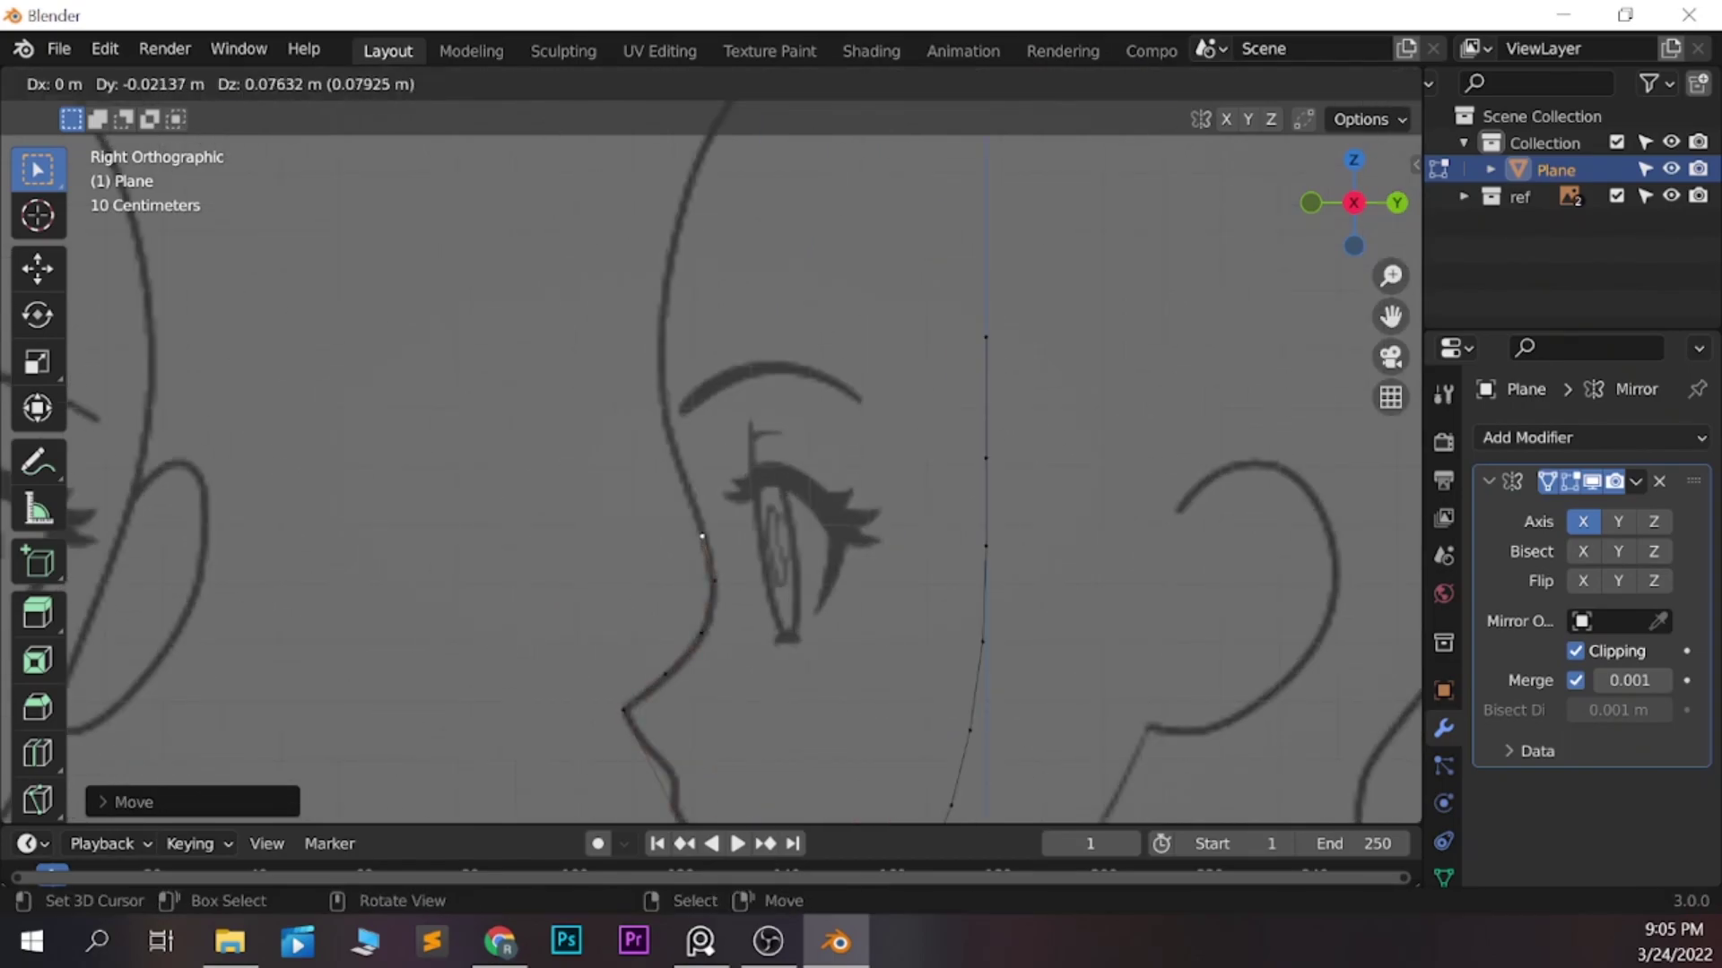
key("Return")
Add an edge loop across the forehead faces and move the freed centre vertices forward
middle_click_drag(717, 448, 807, 448)
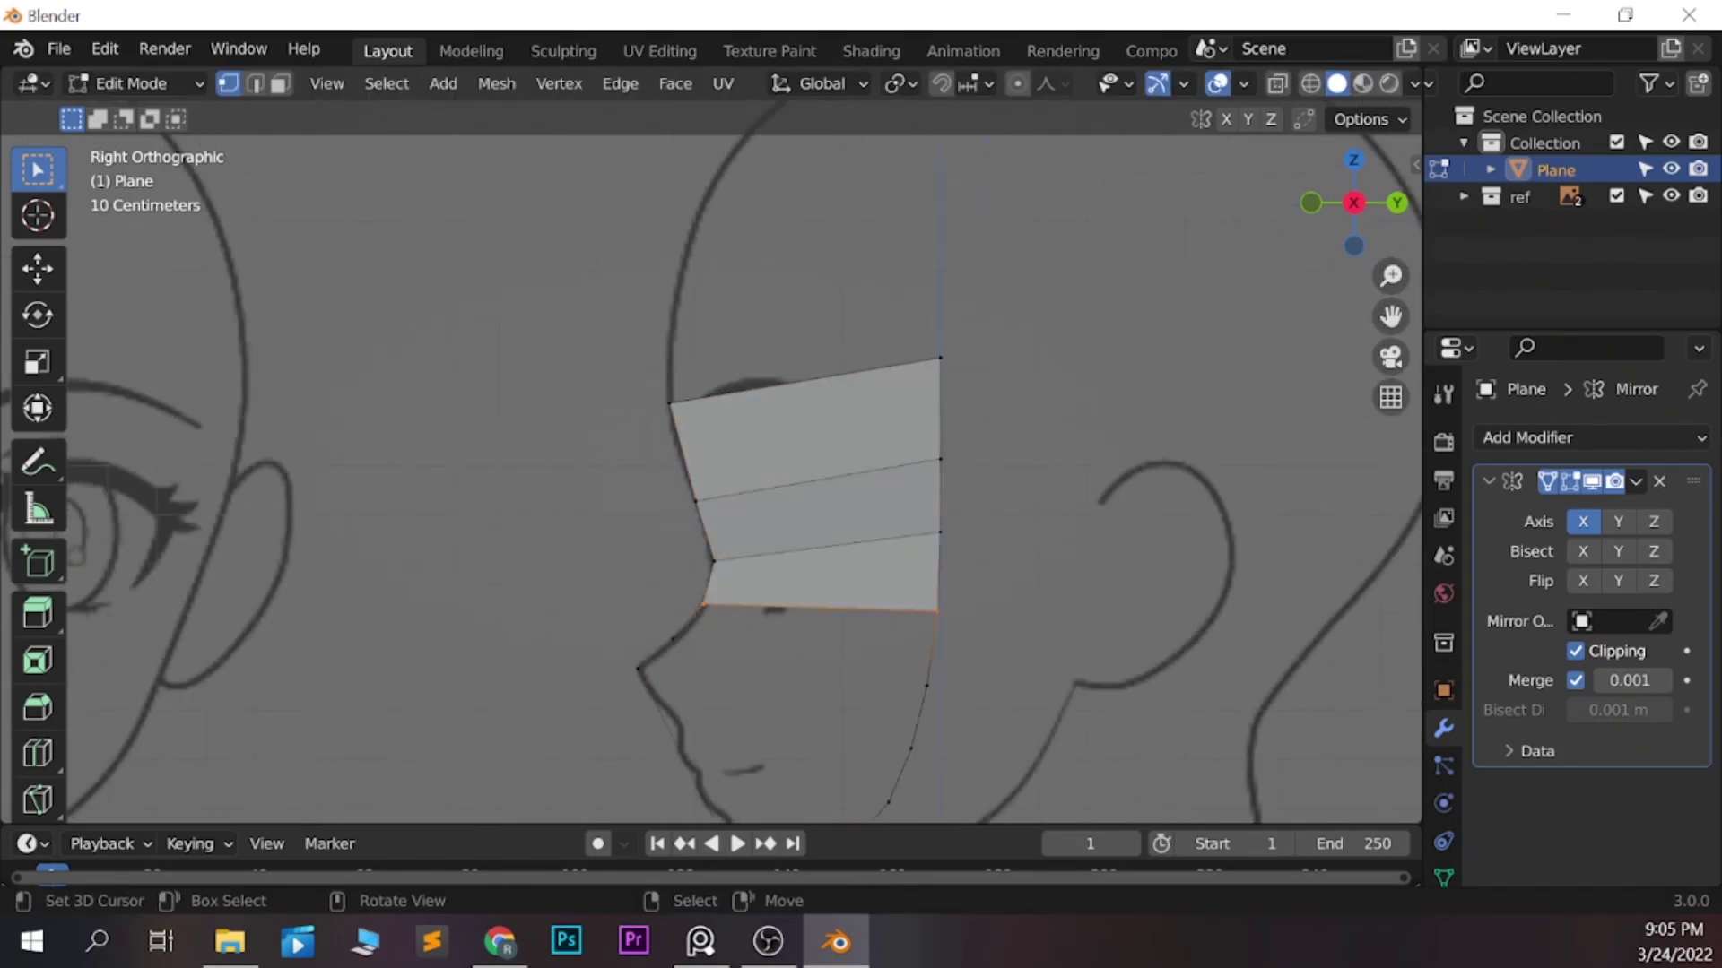
key("KP_1")
key("ctrl+r")
left_click(1575, 651)
left_click(37, 268)
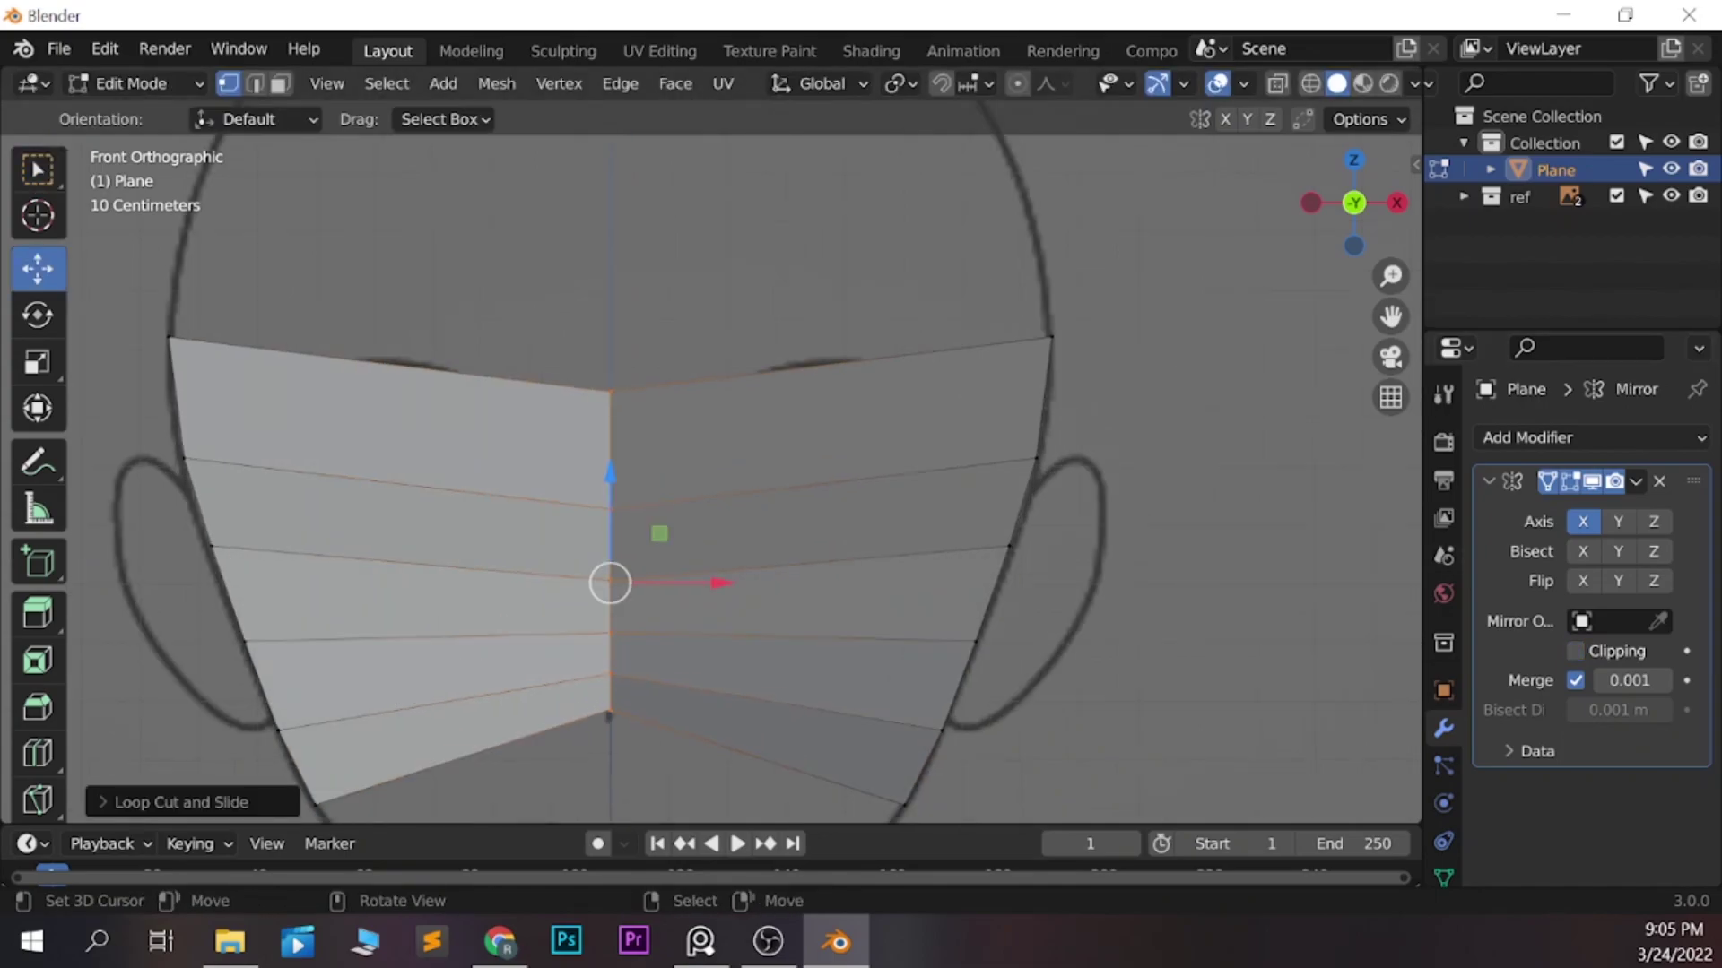
left_click_drag(661, 530, 627, 502)
middle_click_drag(610, 484, 681, 413)
left_click(666, 533)
Adjust the centre vertices vertically in front view and reposition them in side view
key("KP_1")
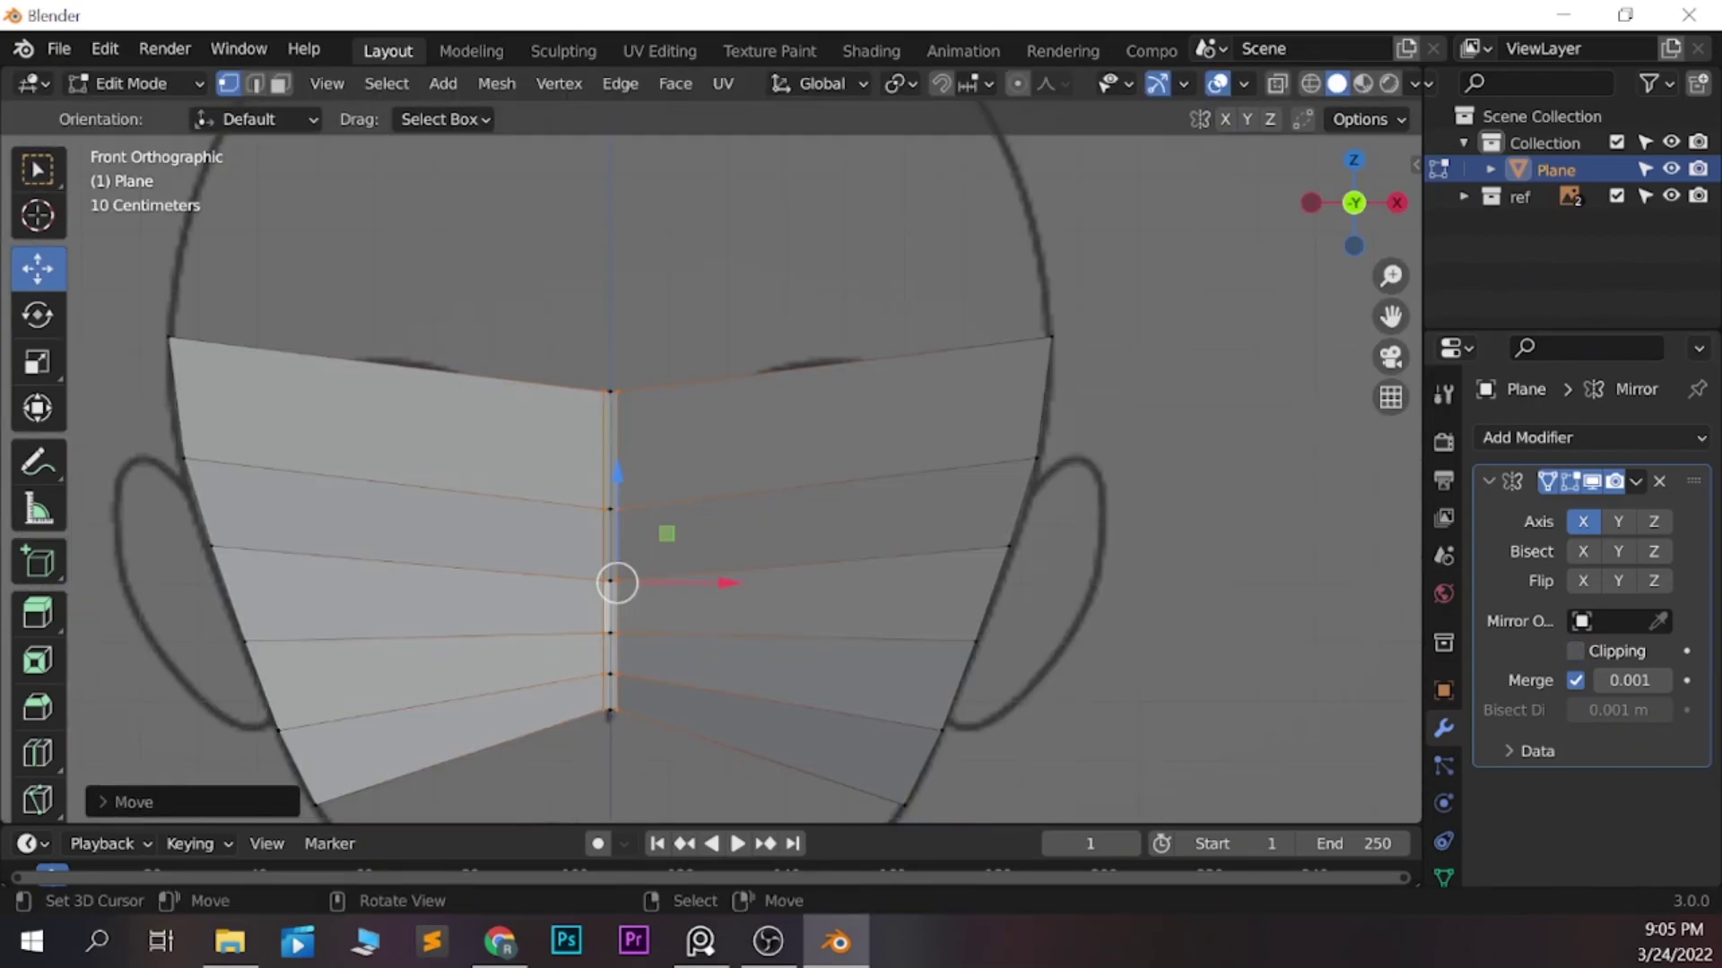
key("g")
key("z")
key("Return")
key("KP_3")
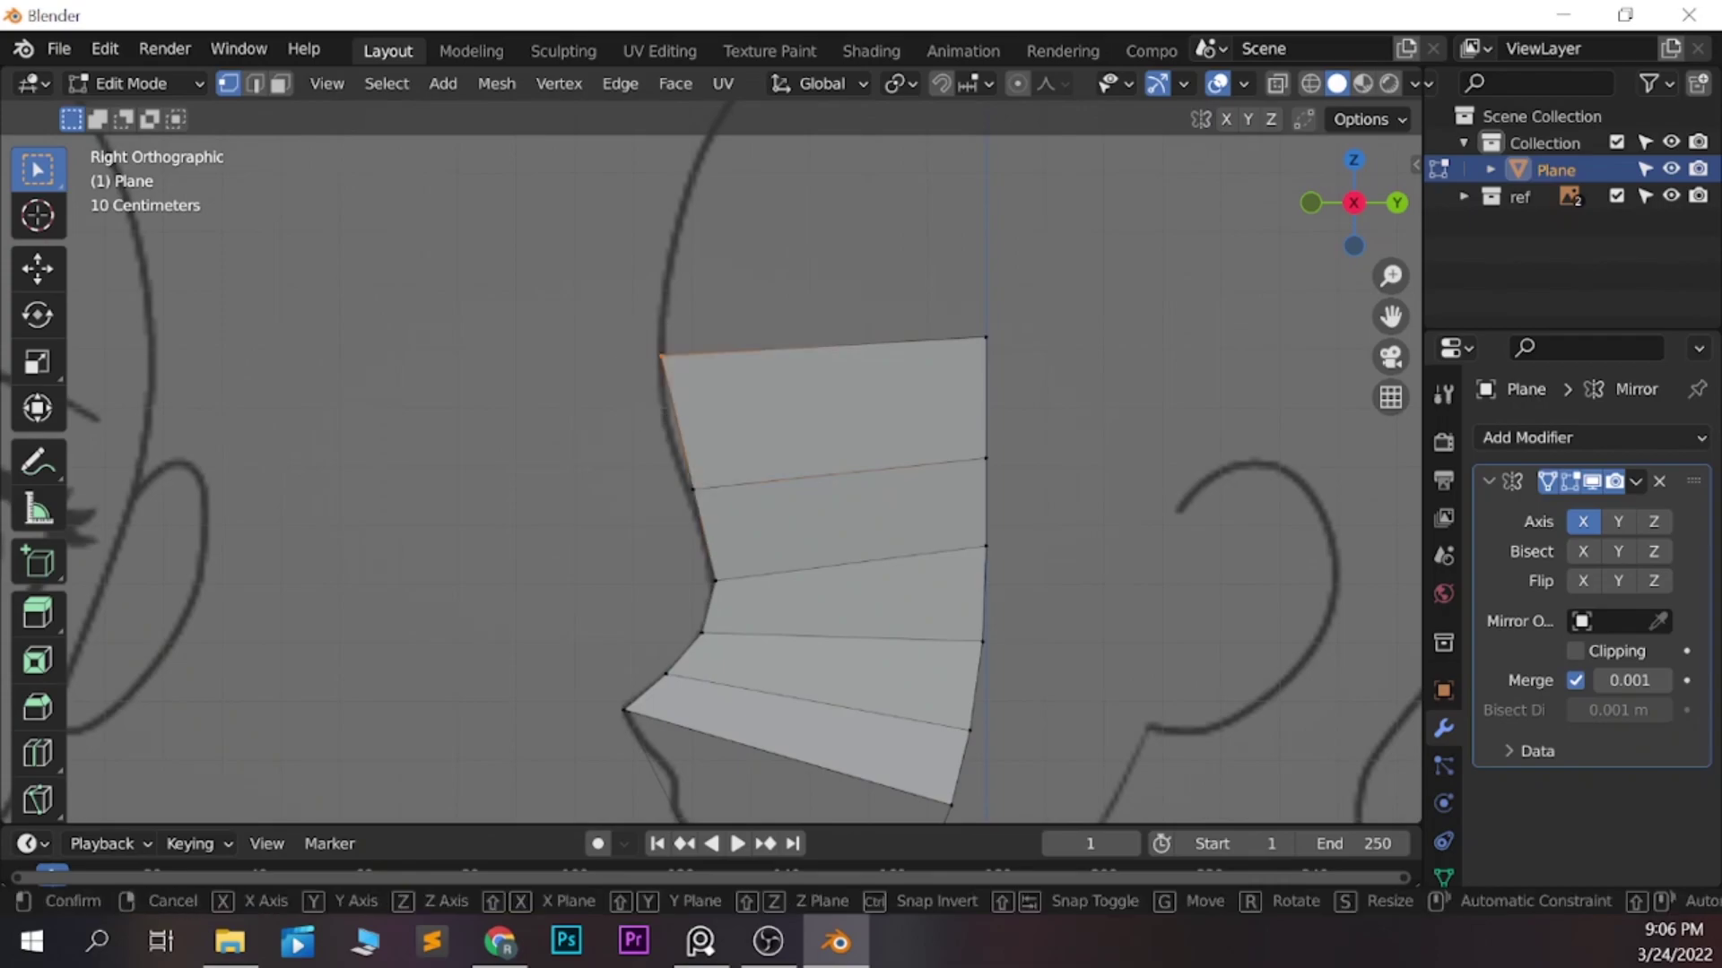
key("g")
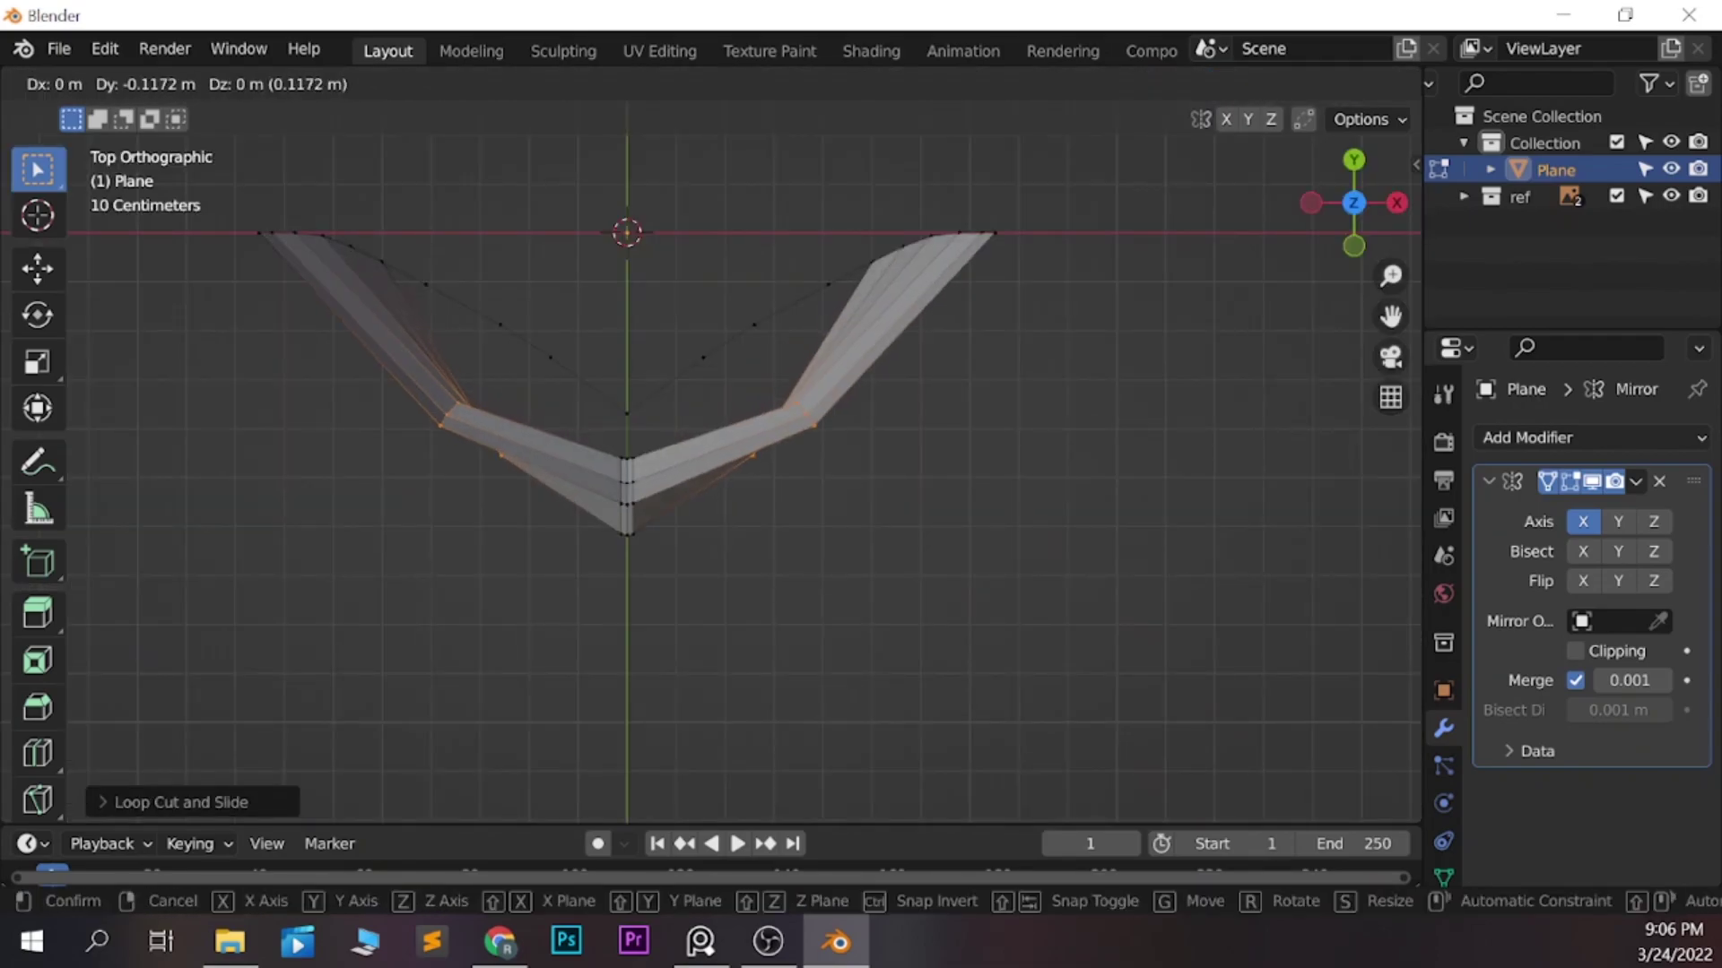
key("KP_1")
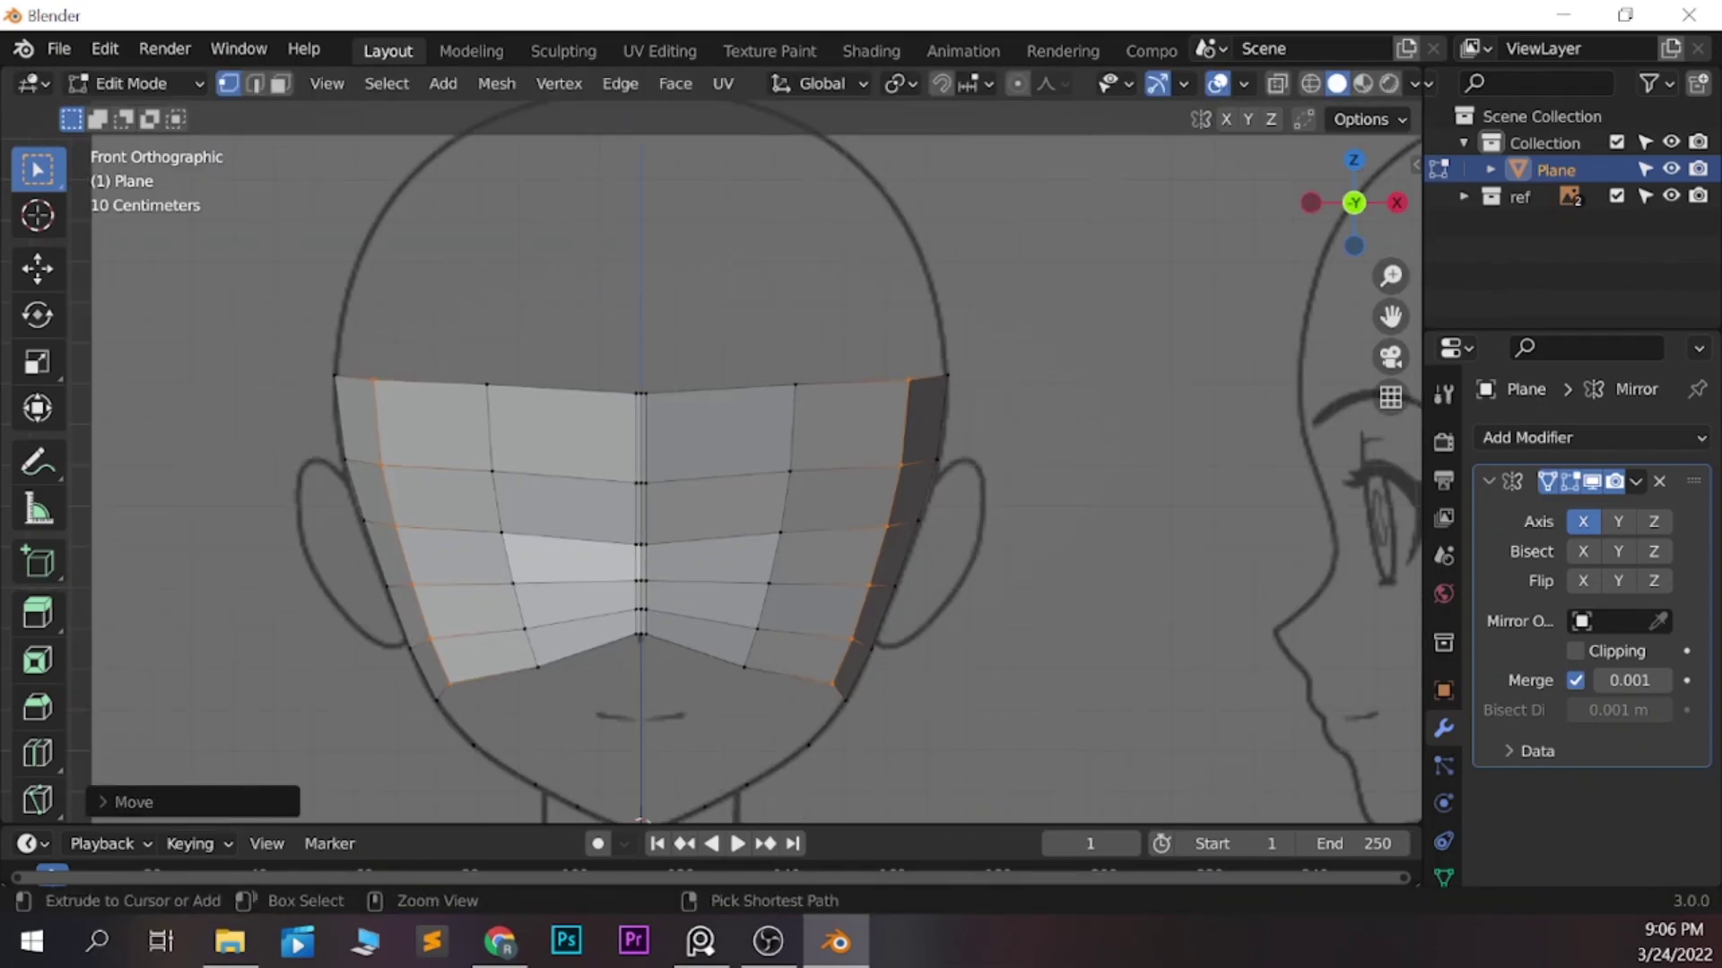
Shift the edge loop sideways, slide the vertical loops, and rotate the side faces around the head in Top view
key("g")
key("x")
key("g")
key("g")
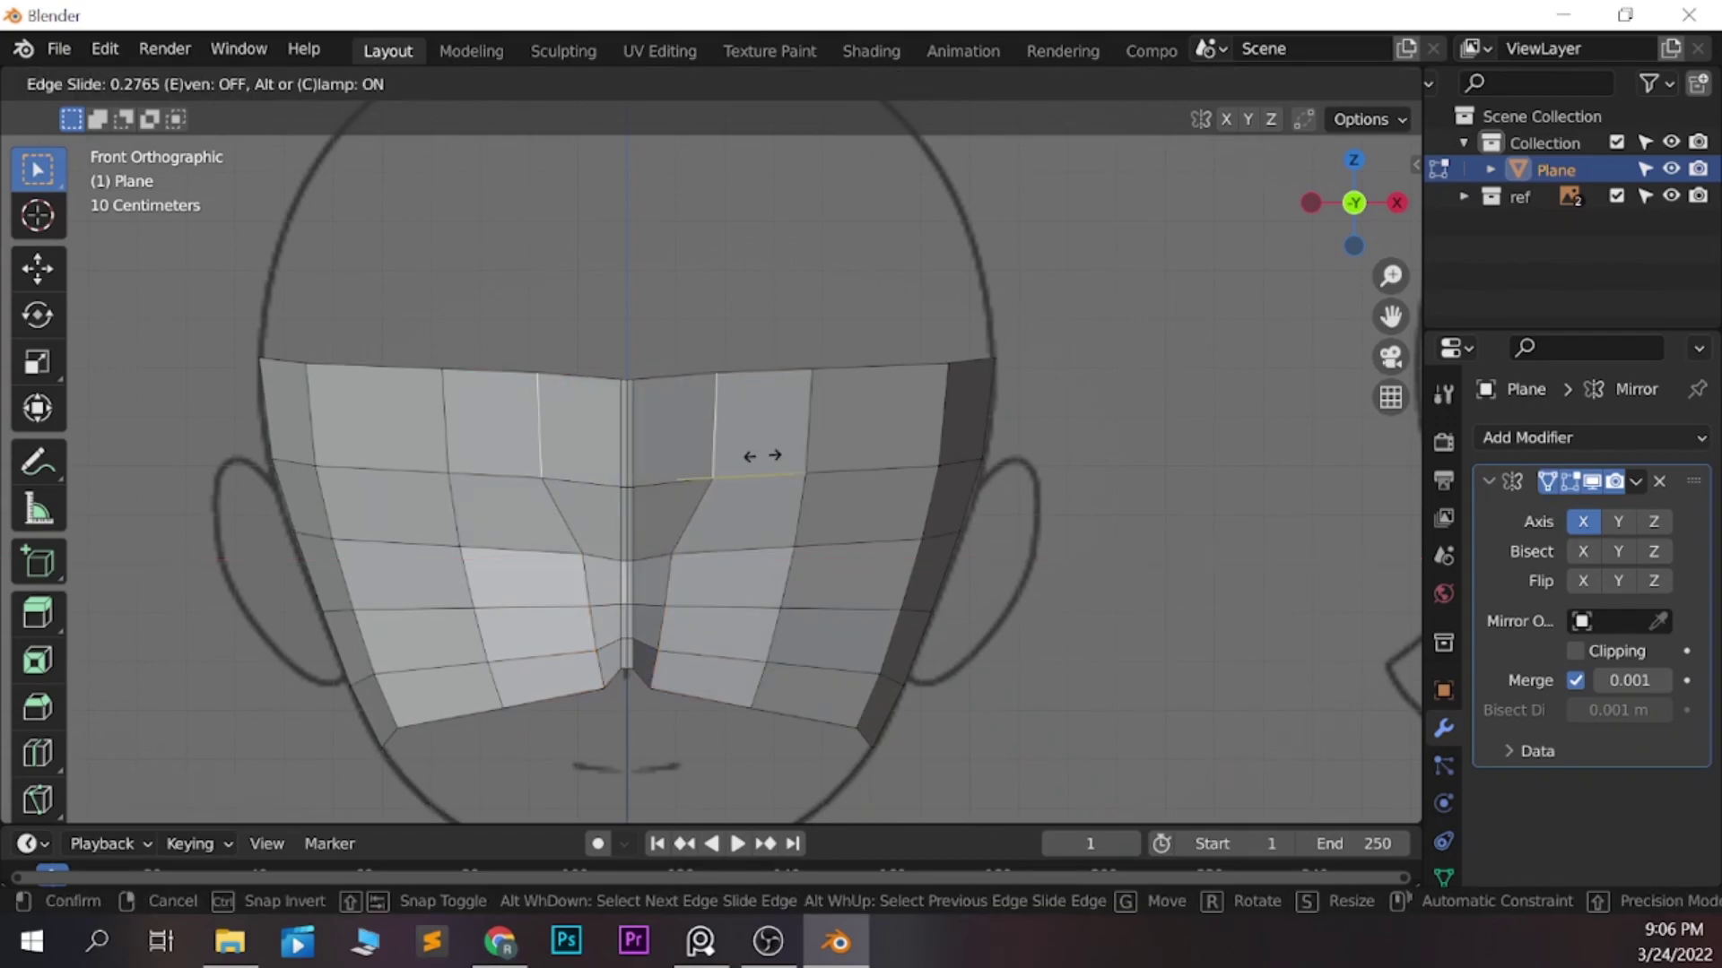
left_click(672, 435)
key("g")
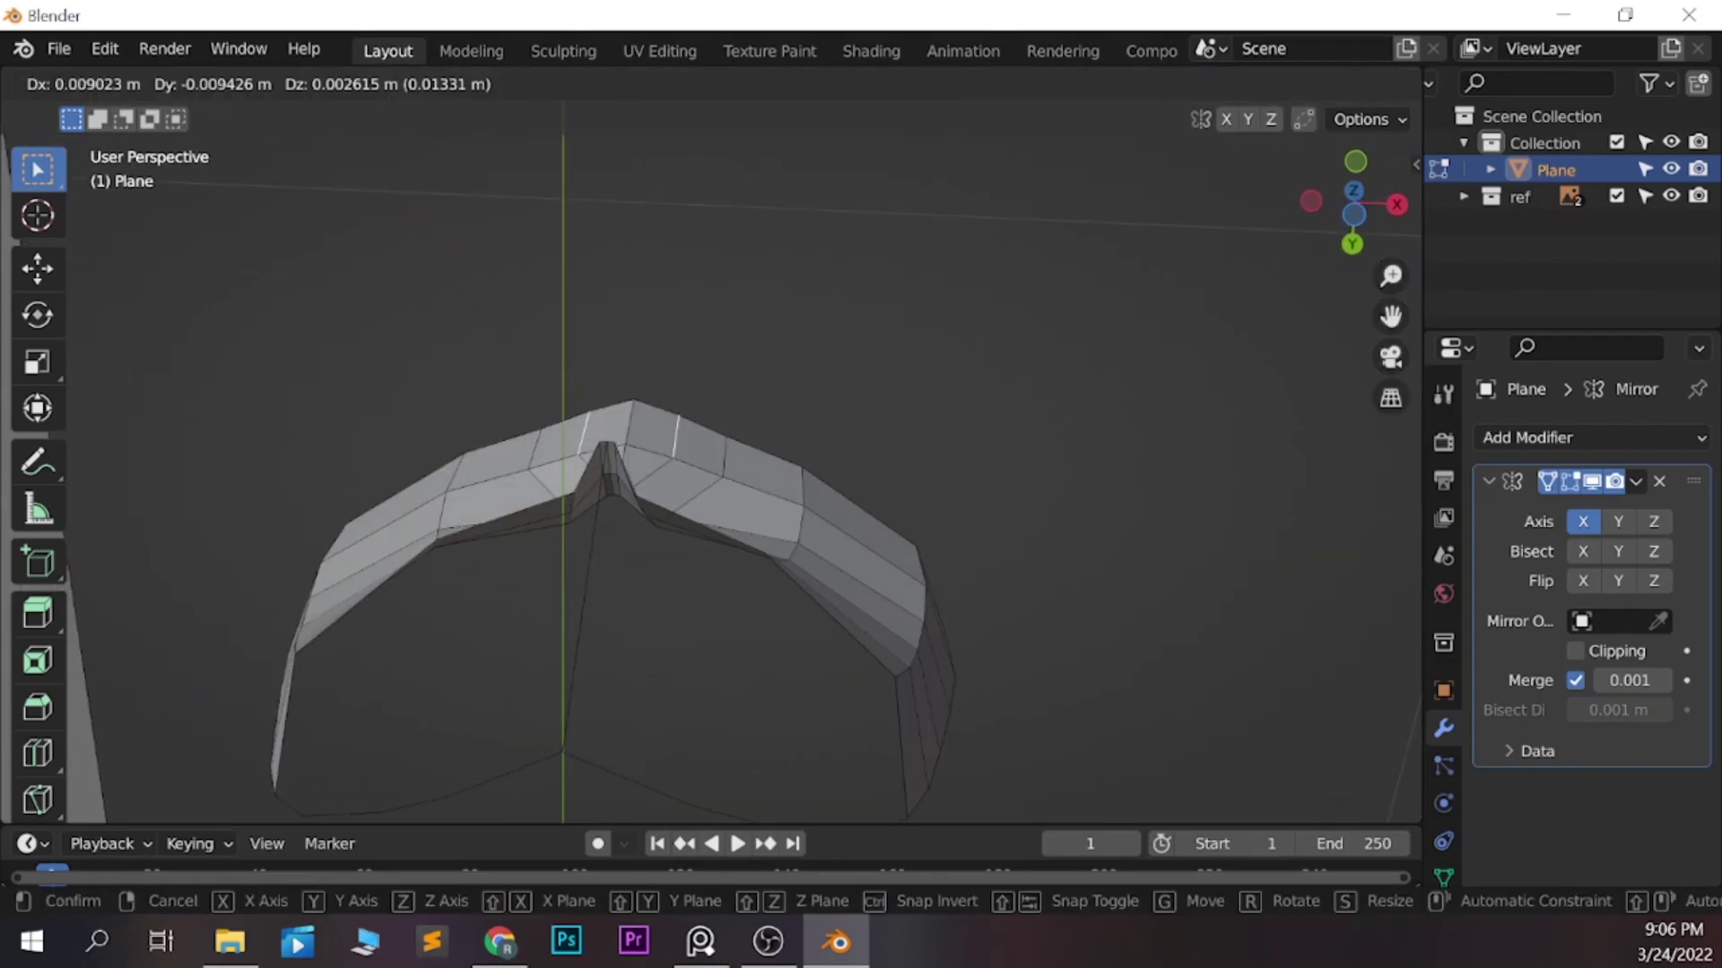
key("KP_7")
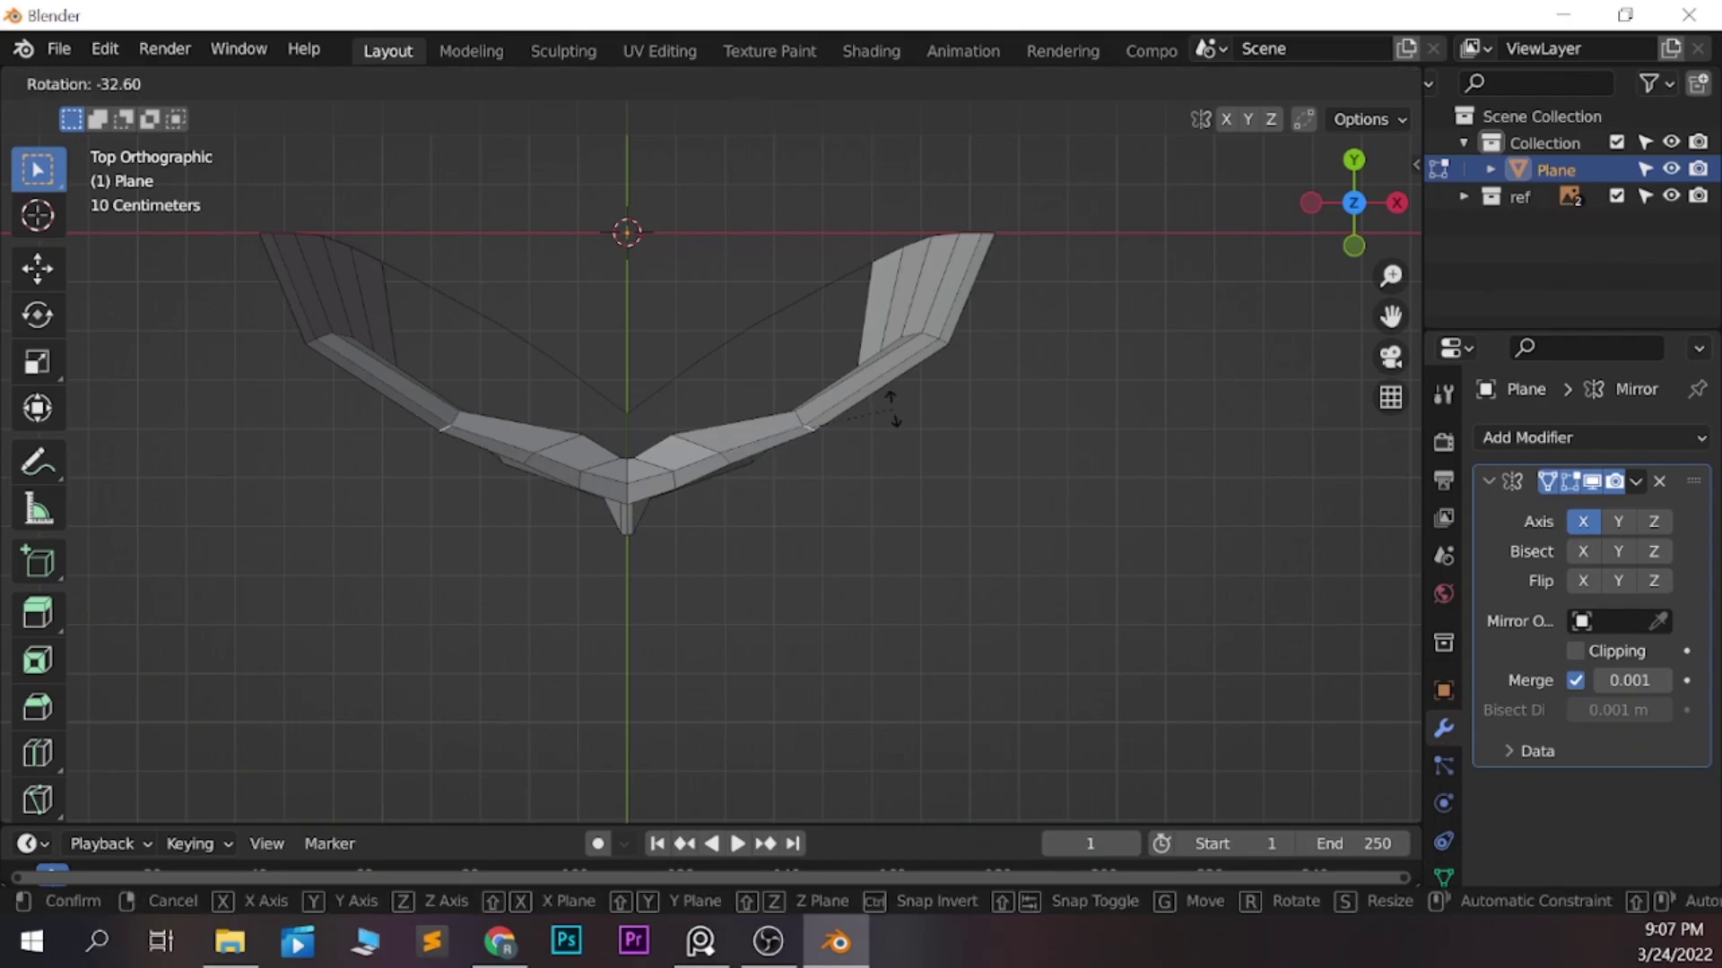
left_click(892, 408)
Extrude the face grid down to nose level
key("KP_1")
scroll(645, 691, "down", 1)
scroll(650, 509, "up", 5)
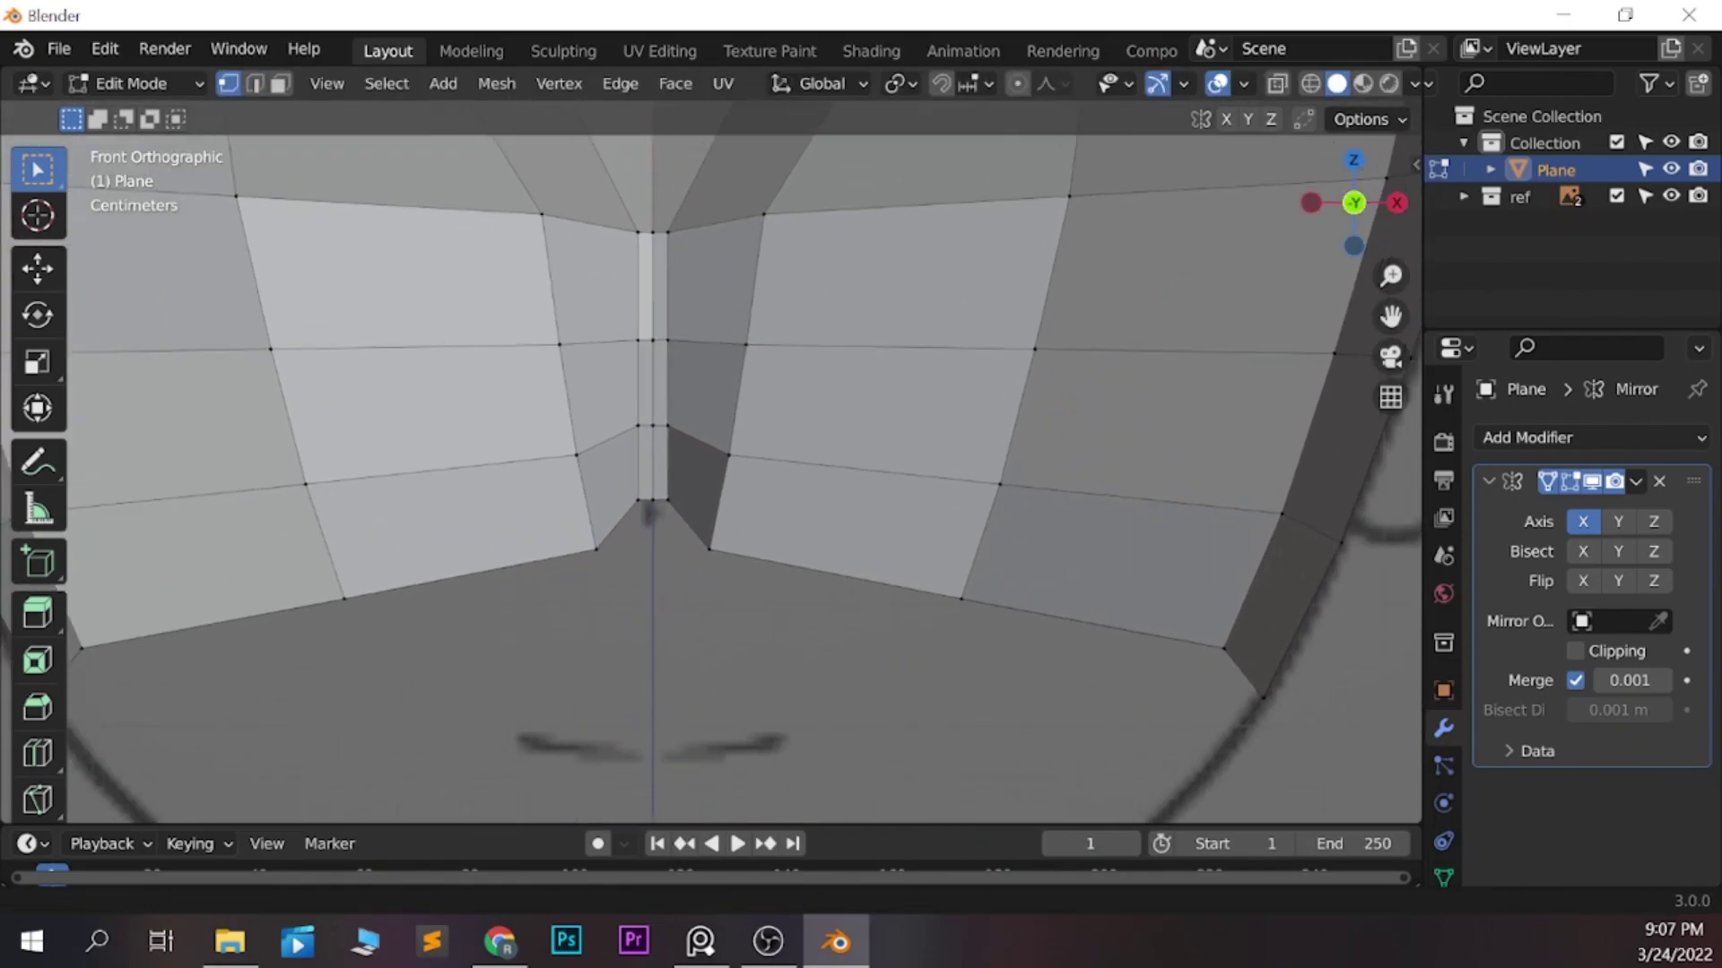
left_click(650, 511)
scroll(650, 511, "down", 1)
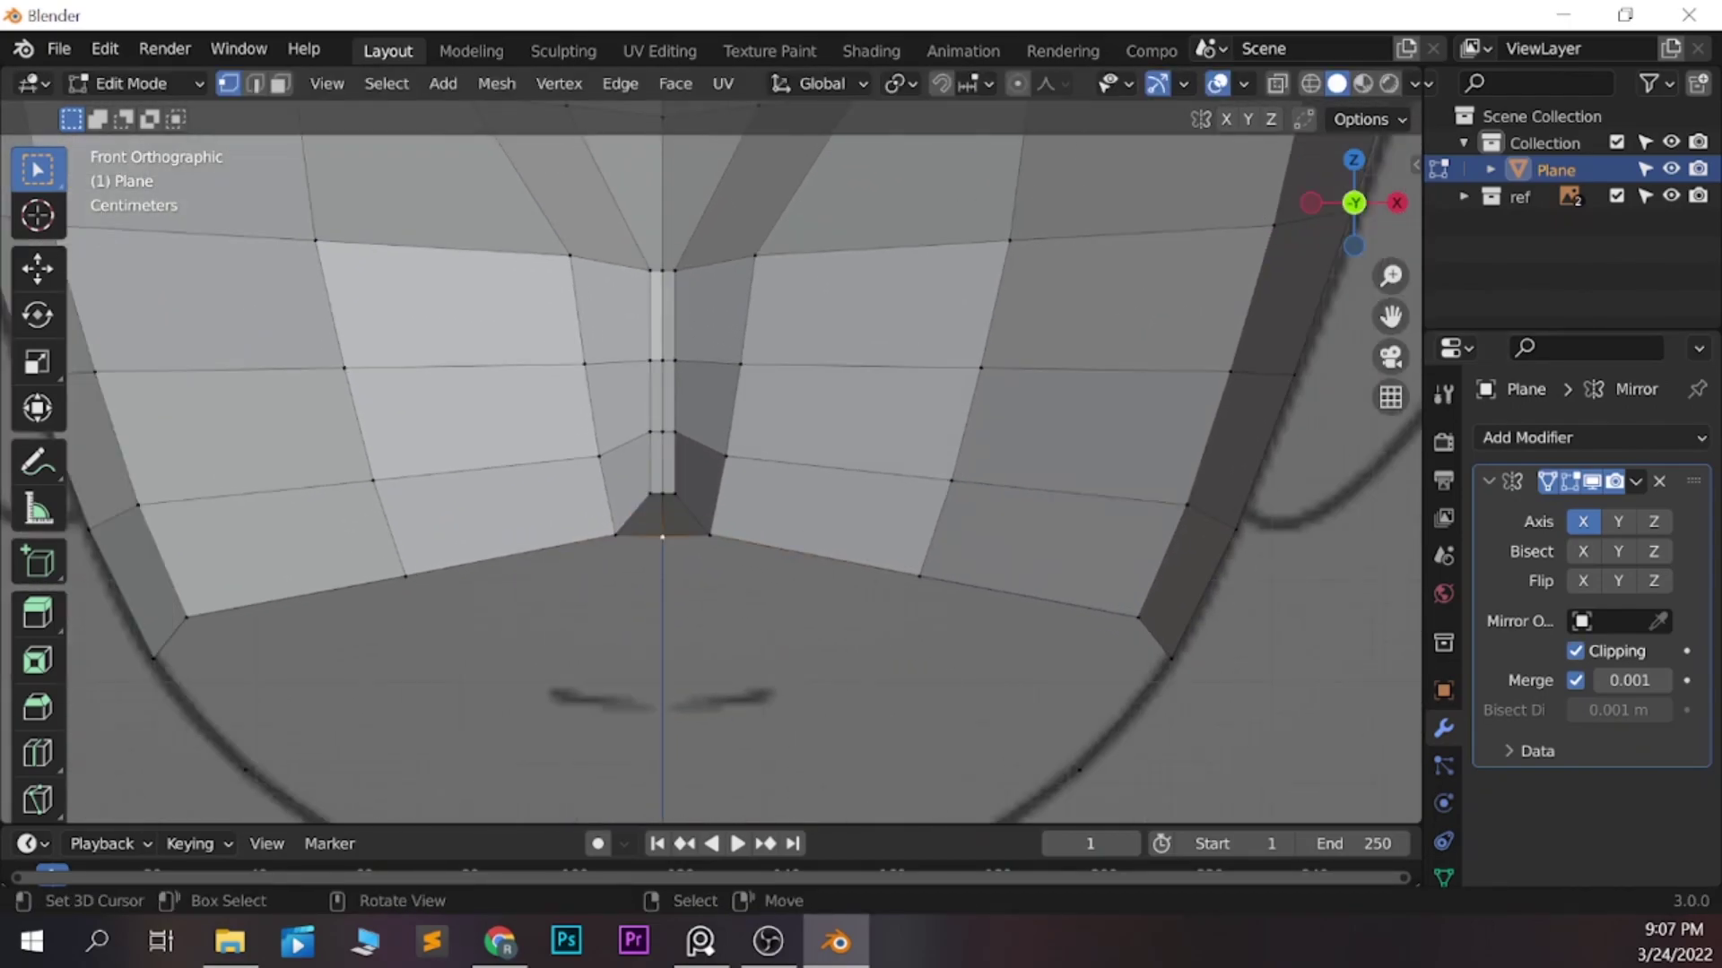
Fit the new bottom edge to the side profile and begin another loop through the cheeks
key("KP_3")
key("g")
left_click(650, 511)
key("KP_1")
key("KP_3")
scroll(807, 448, "down", 2)
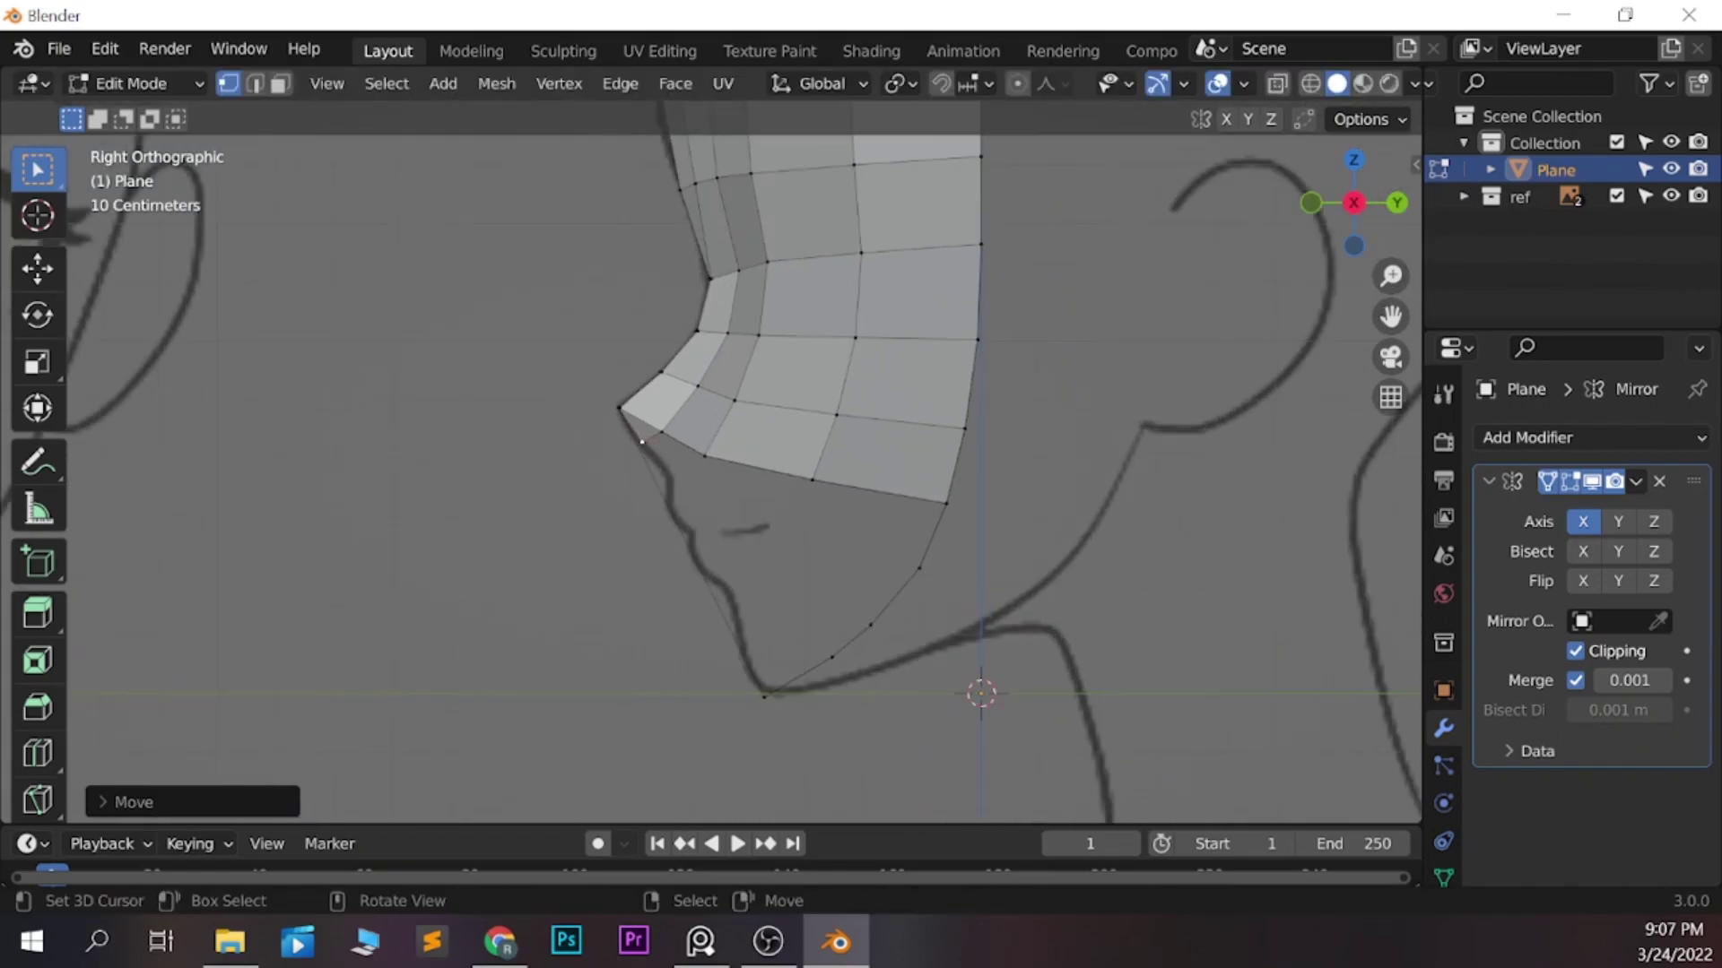
Place the cheek loop cut and move the chin vertex along Y in side view
key("ctrl+r")
left_click(888, 350)
key("KP_1")
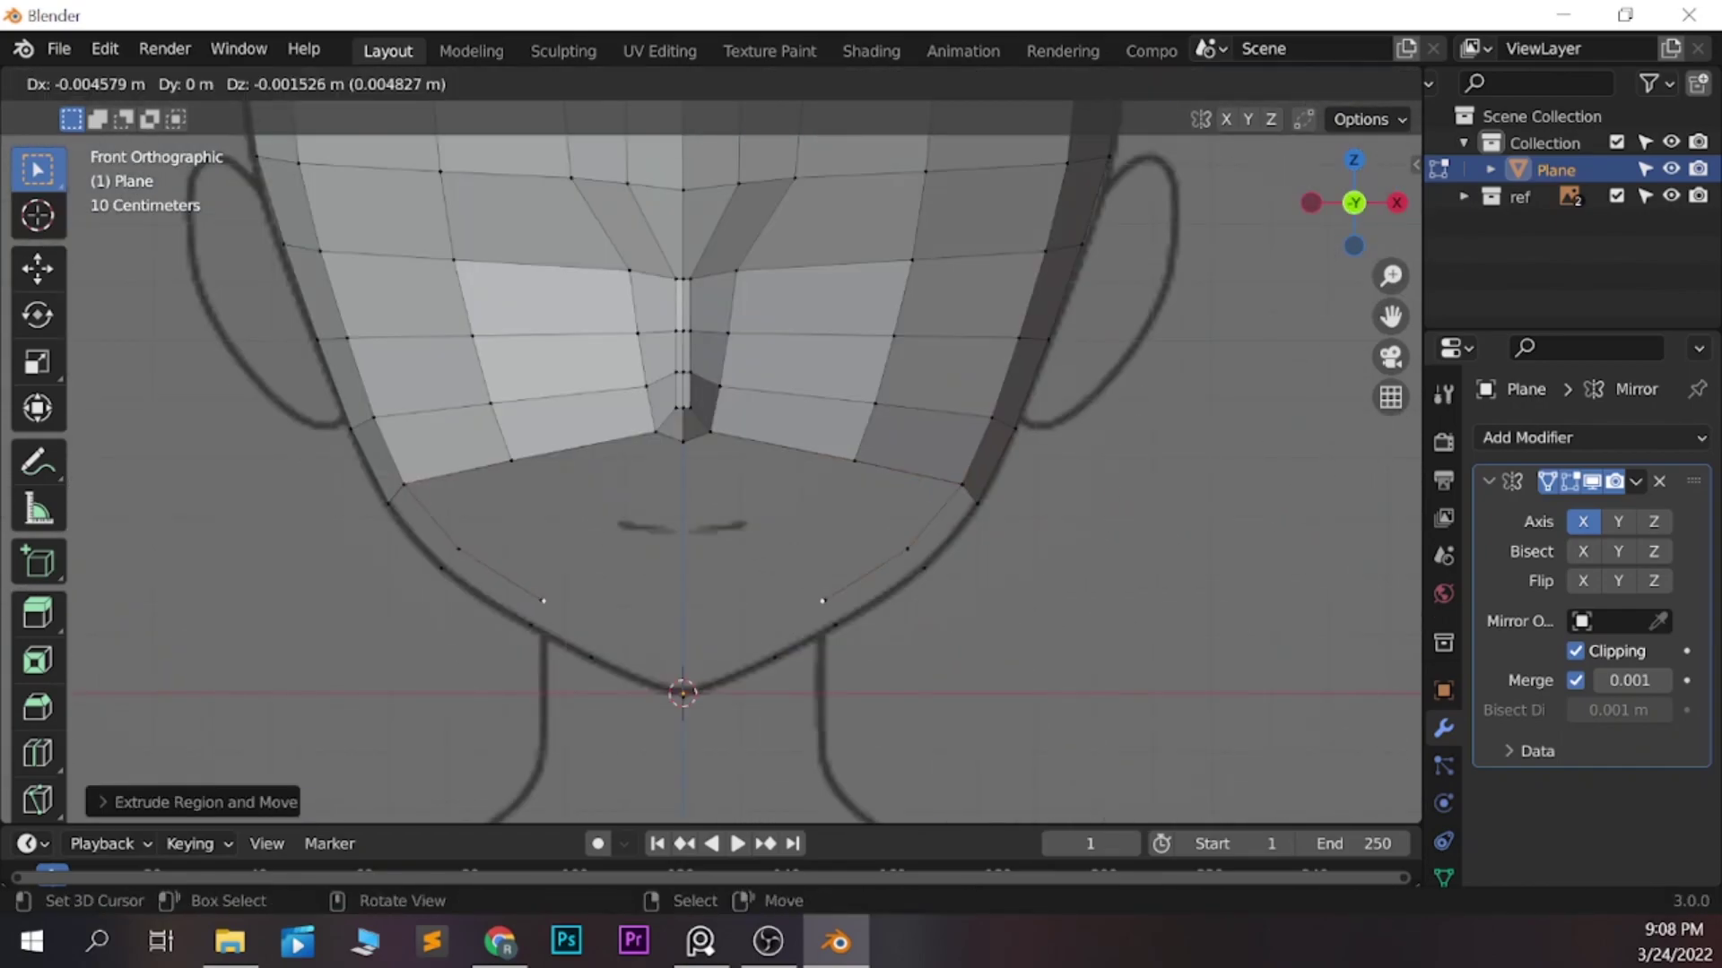
key("KP_3")
key("g")
key("y")
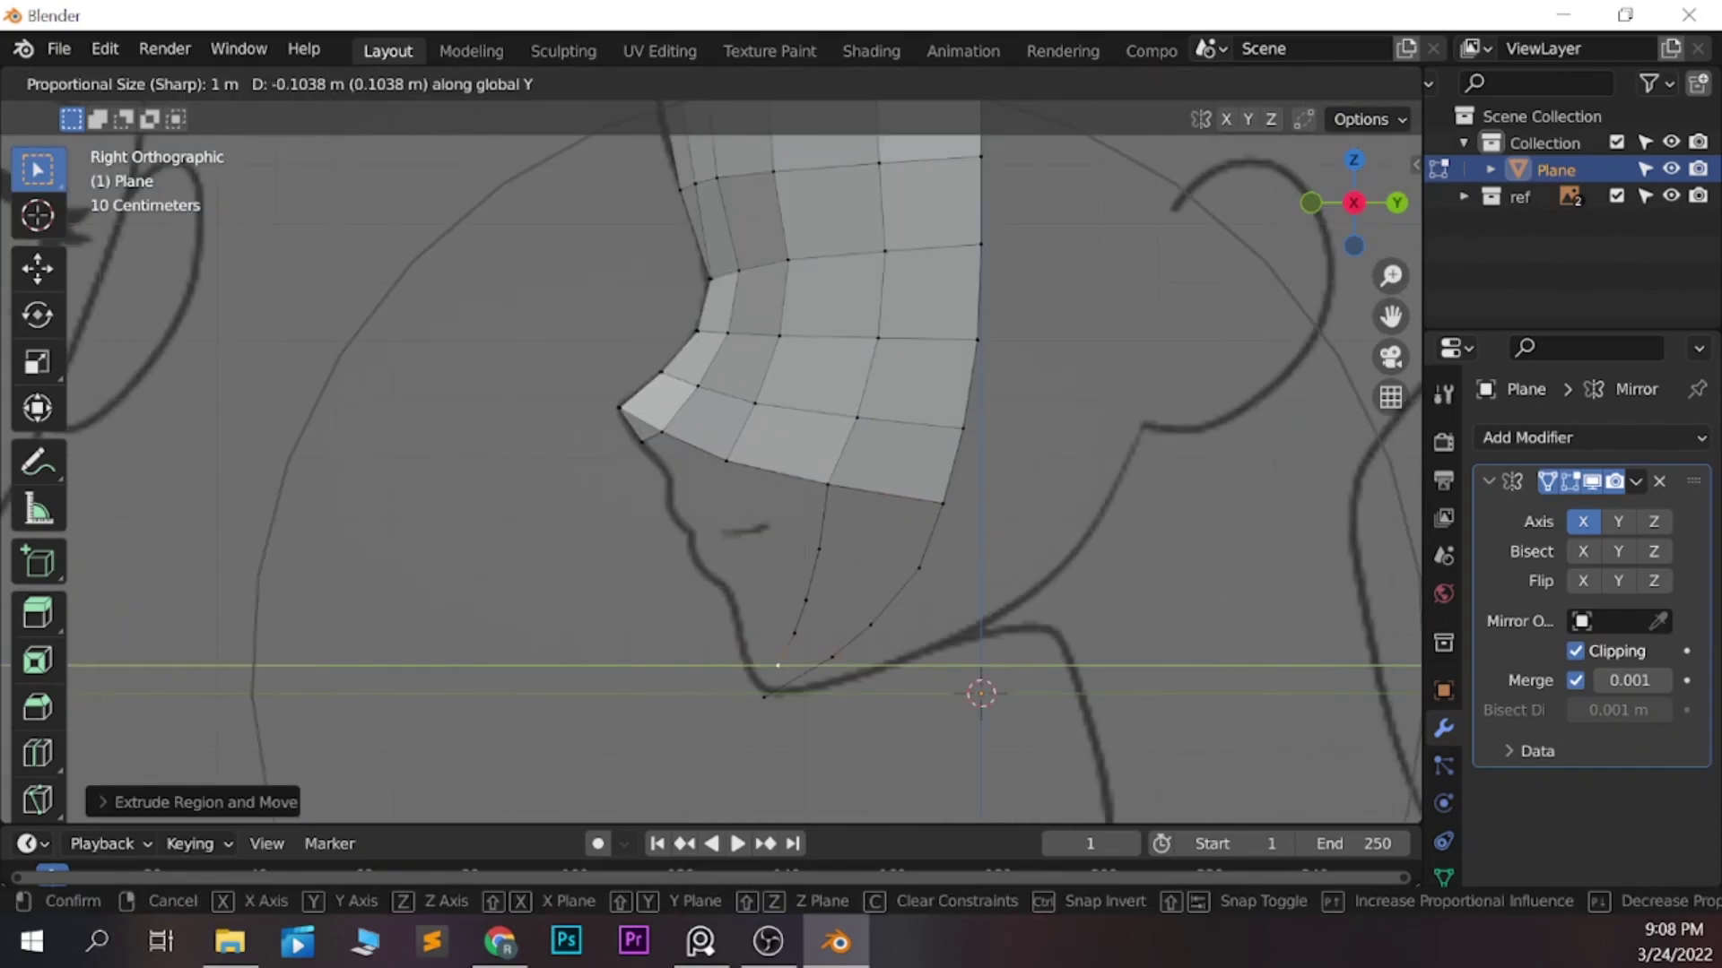
left_click(750, 666)
Fill the lower chin with faces and fine-tune the chin vertex against the profile
key("g")
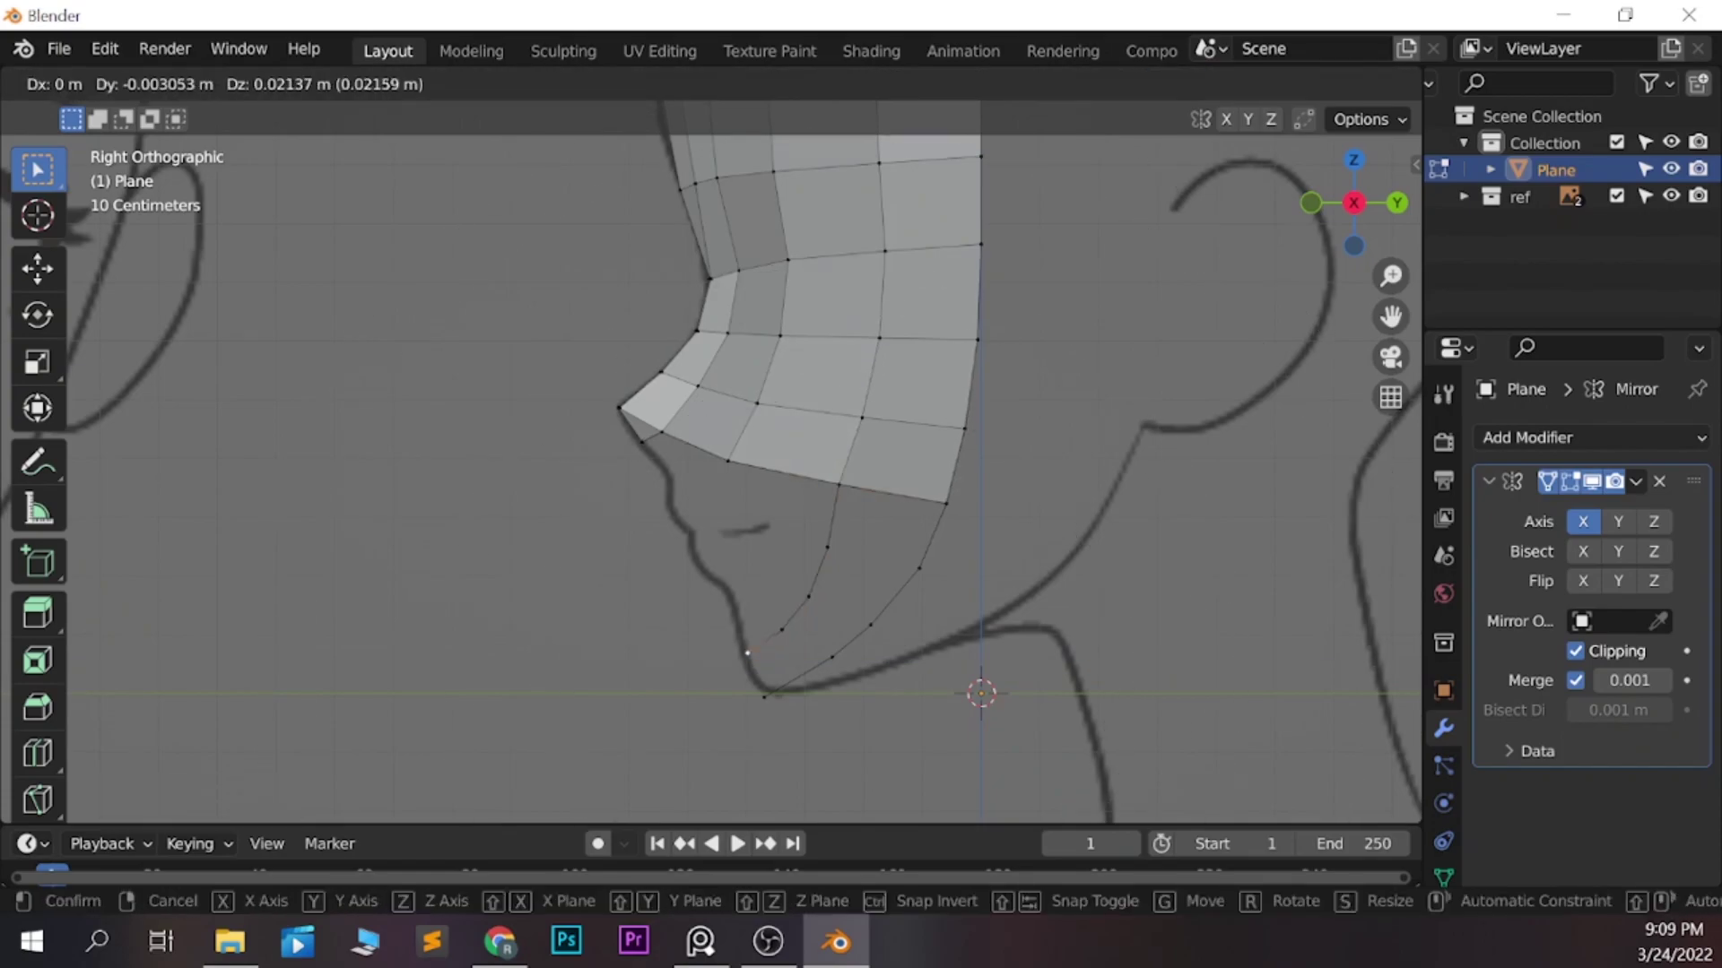
left_click(750, 661)
key("KP_1")
key("KP_3")
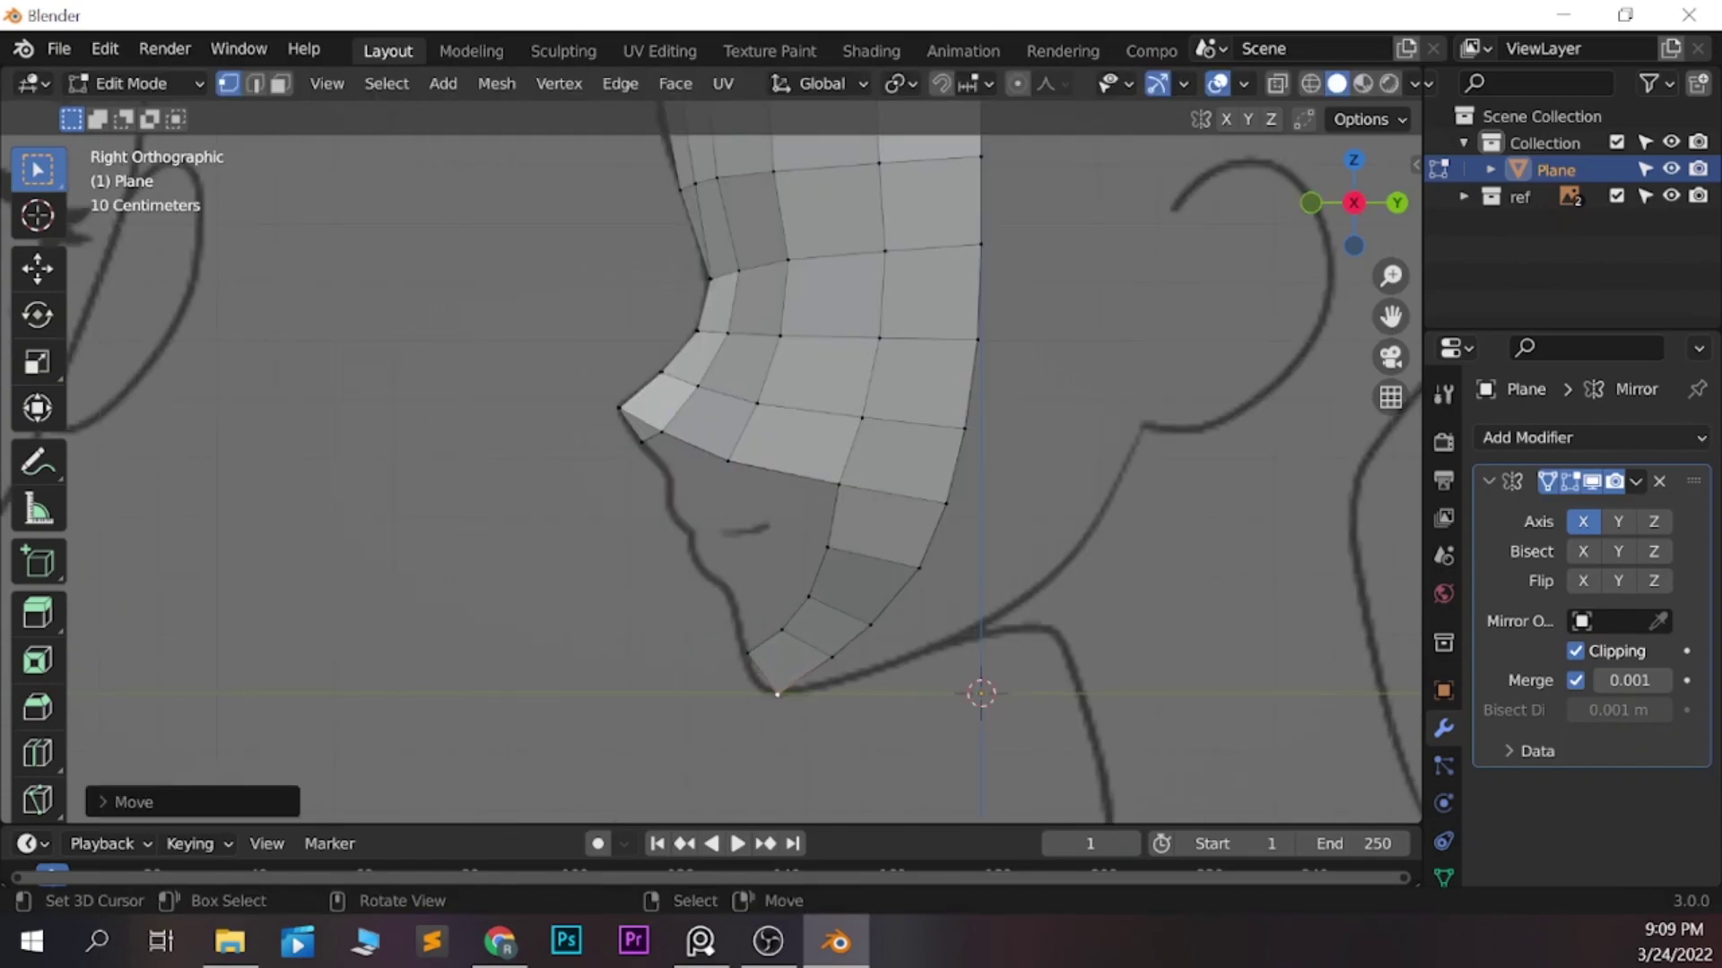
key("g")
key("Return")
Duplicate the two mouth-corner vertices with Shift+D in front view
key("KP_1")
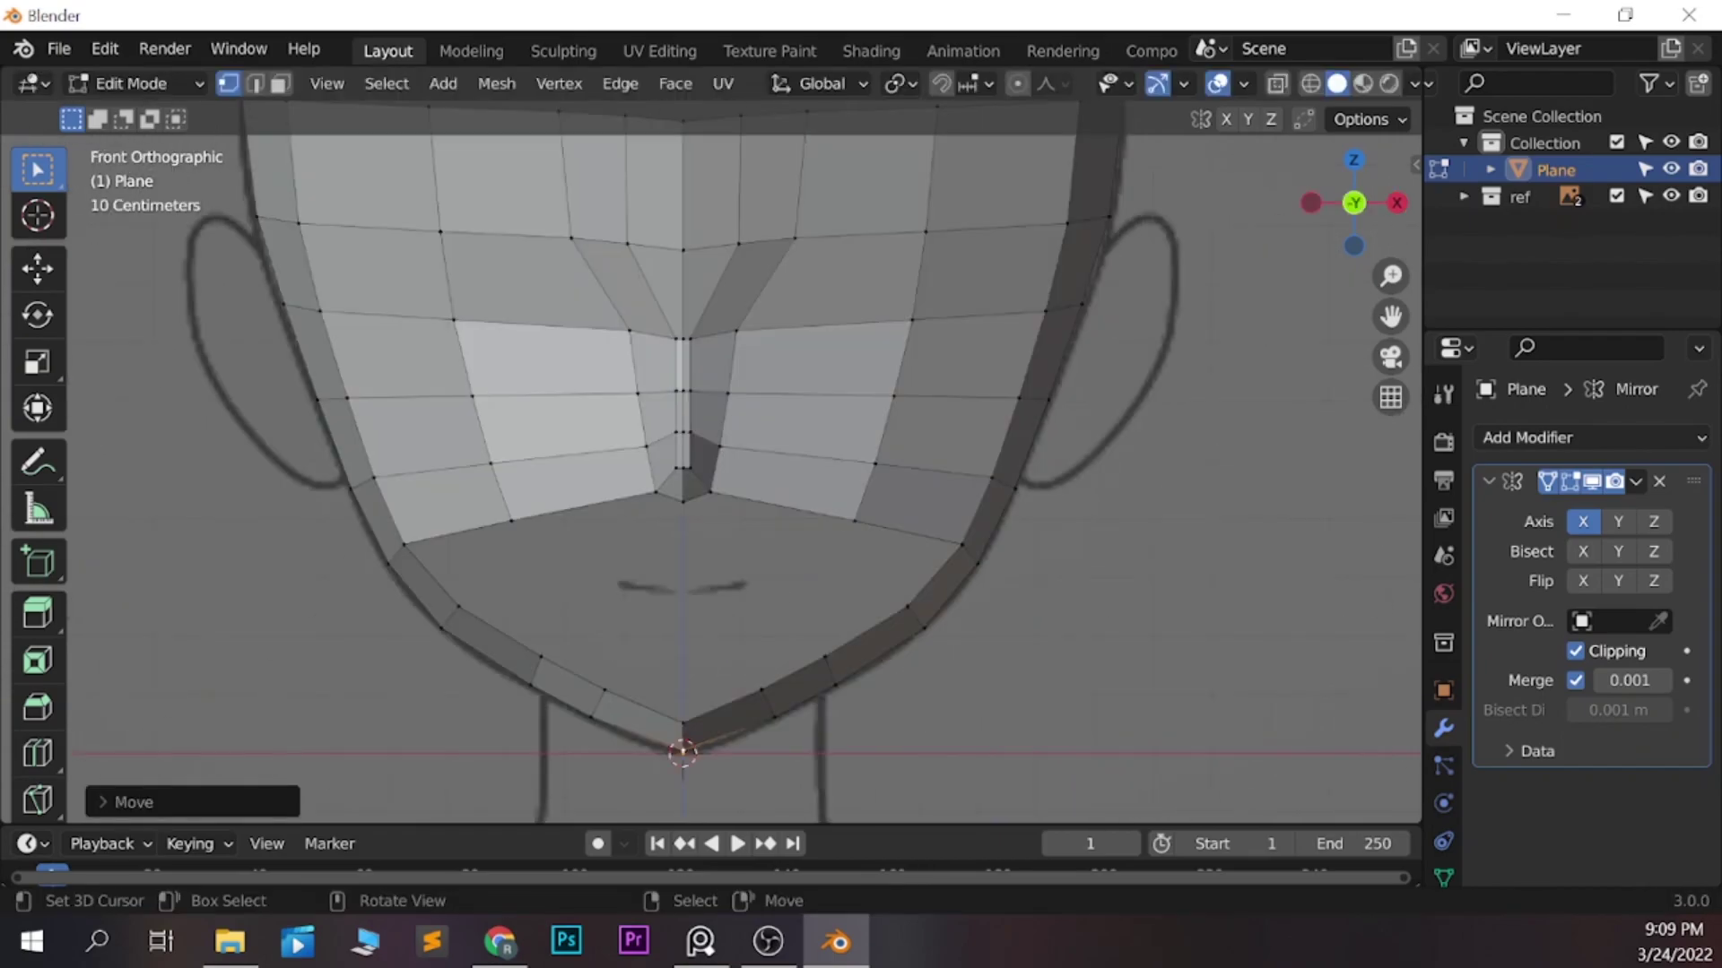
scroll(672, 520, "up", 4)
key("Return")
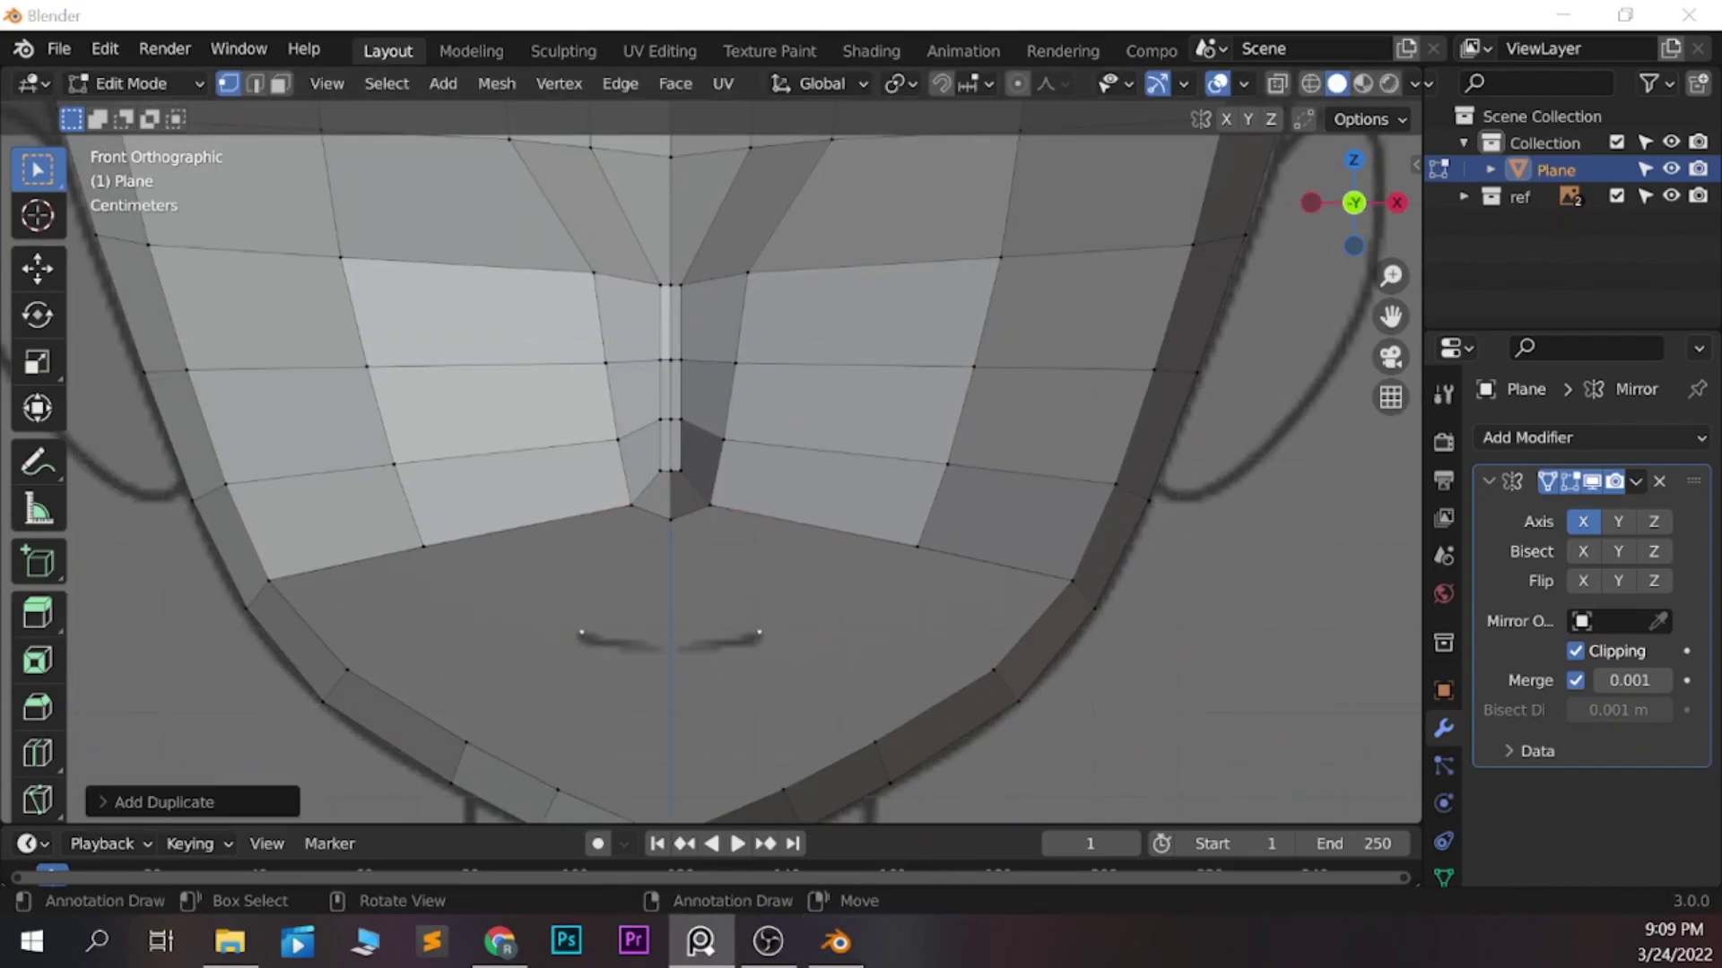
Push the mouth vertices along Y with proportional falloff, then spread the lower mouth corners outward
scroll(712, 475, "up", 1)
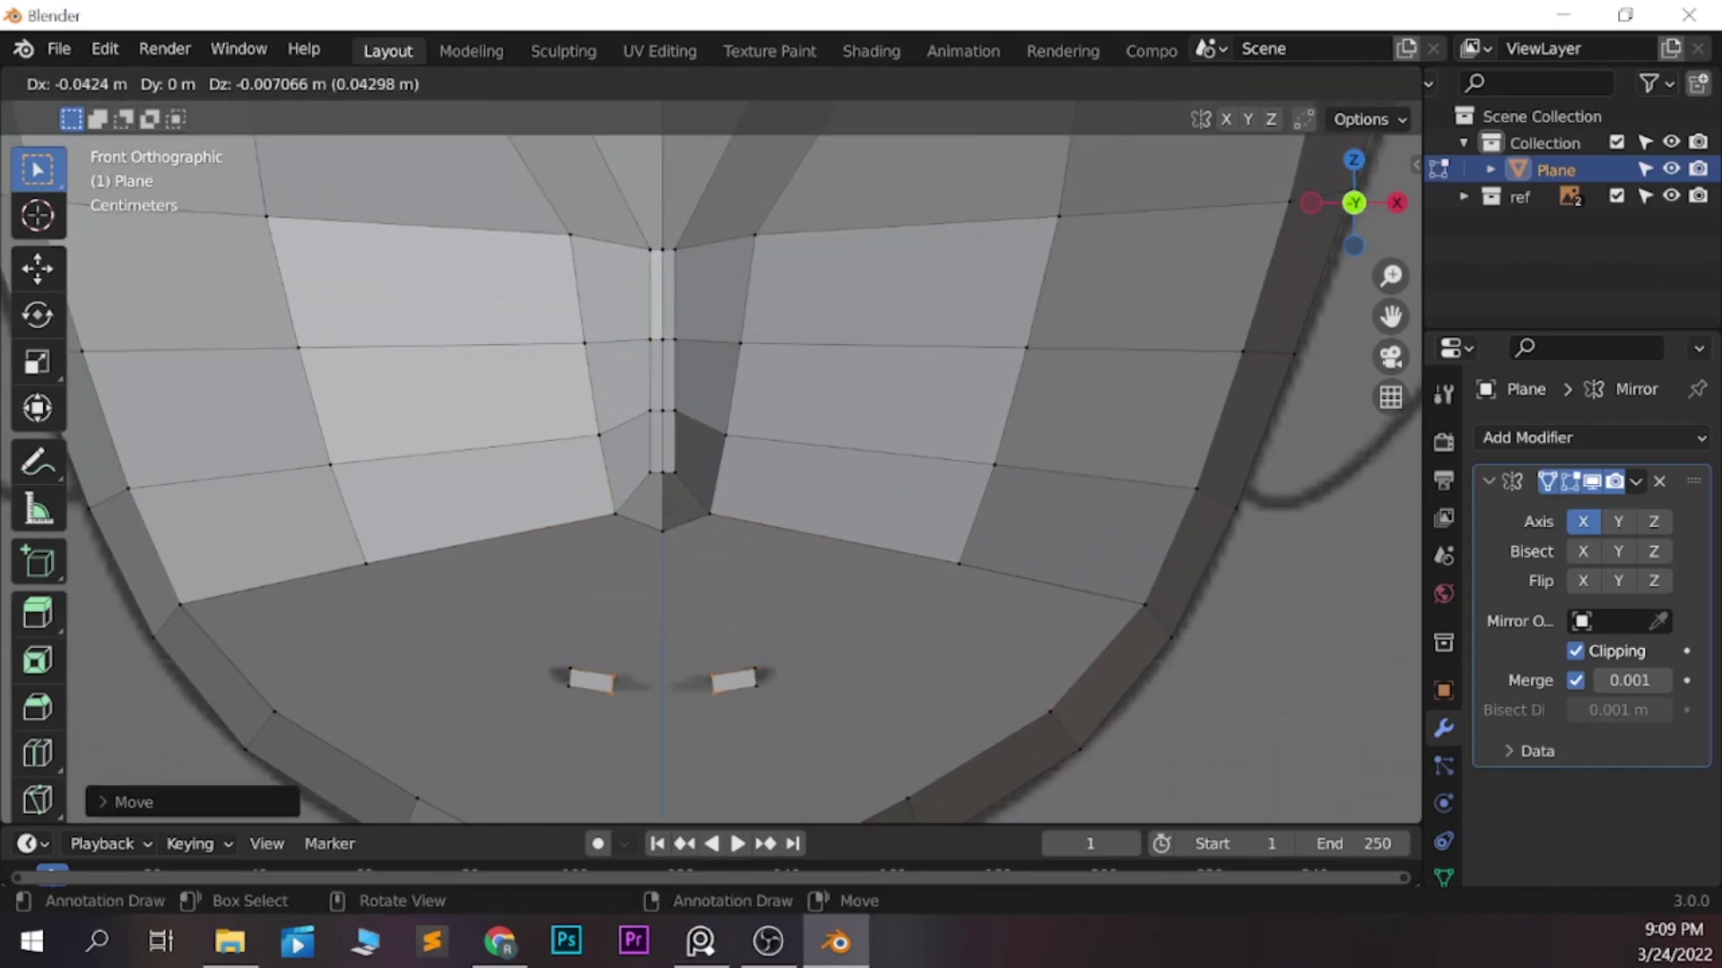
key("KP_3")
key("o")
key("g")
key("y")
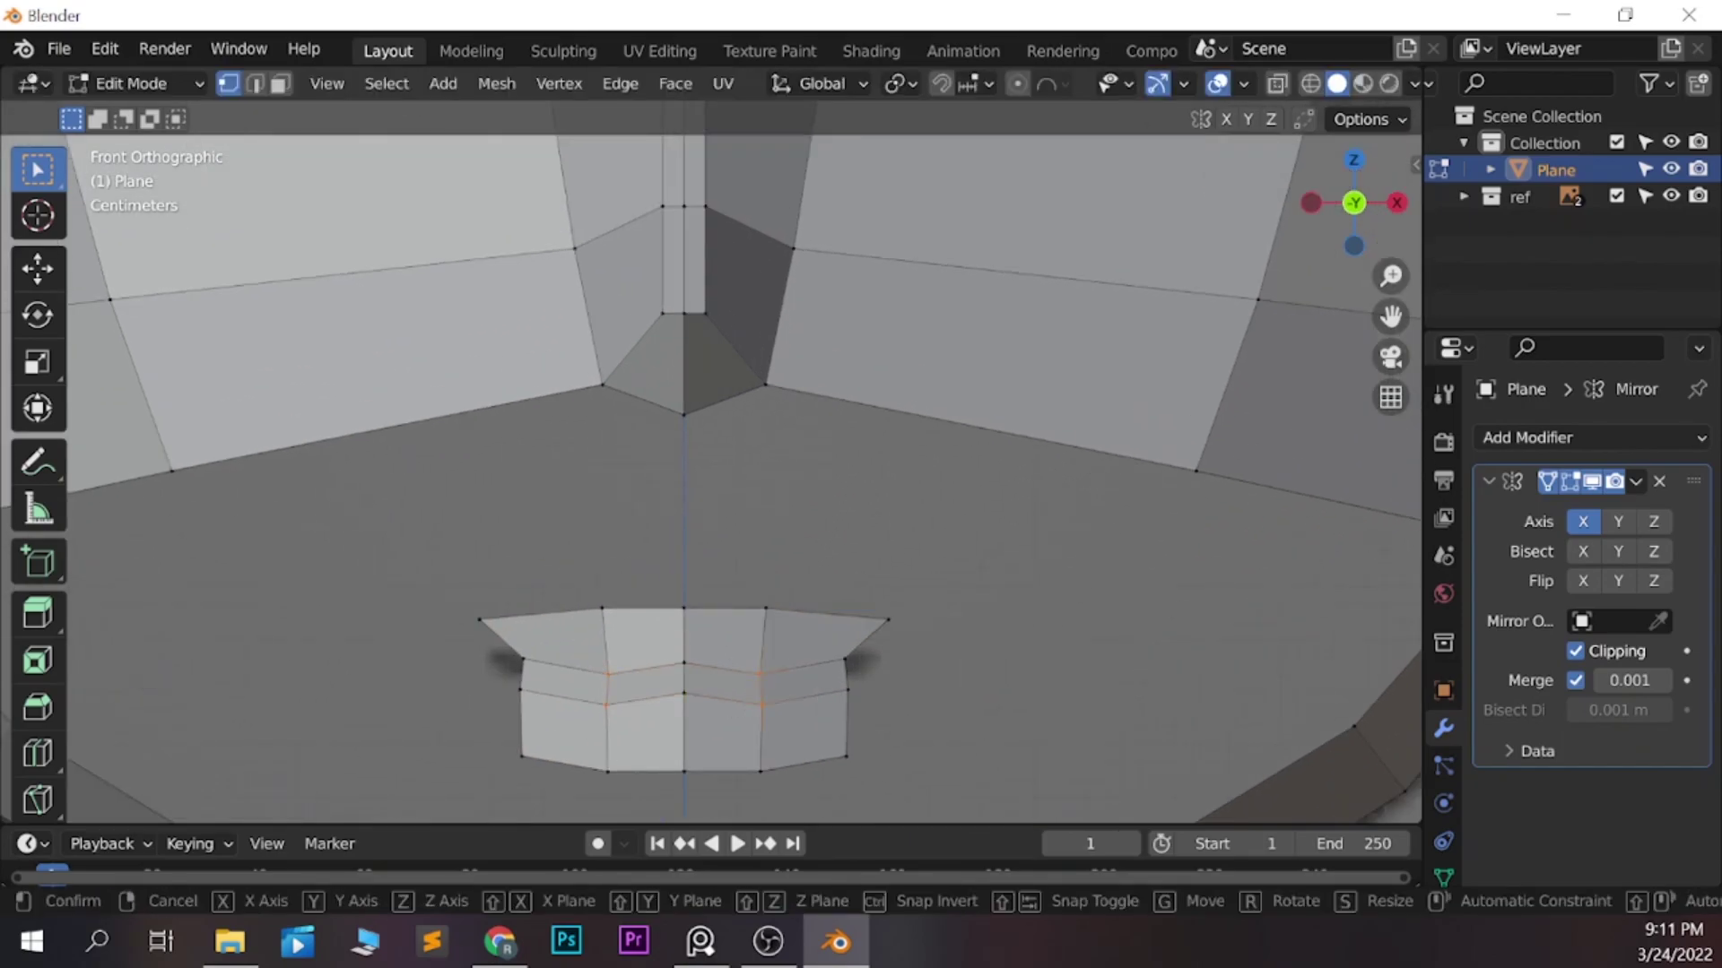
left_click_drag(813, 694, 856, 766)
key("g")
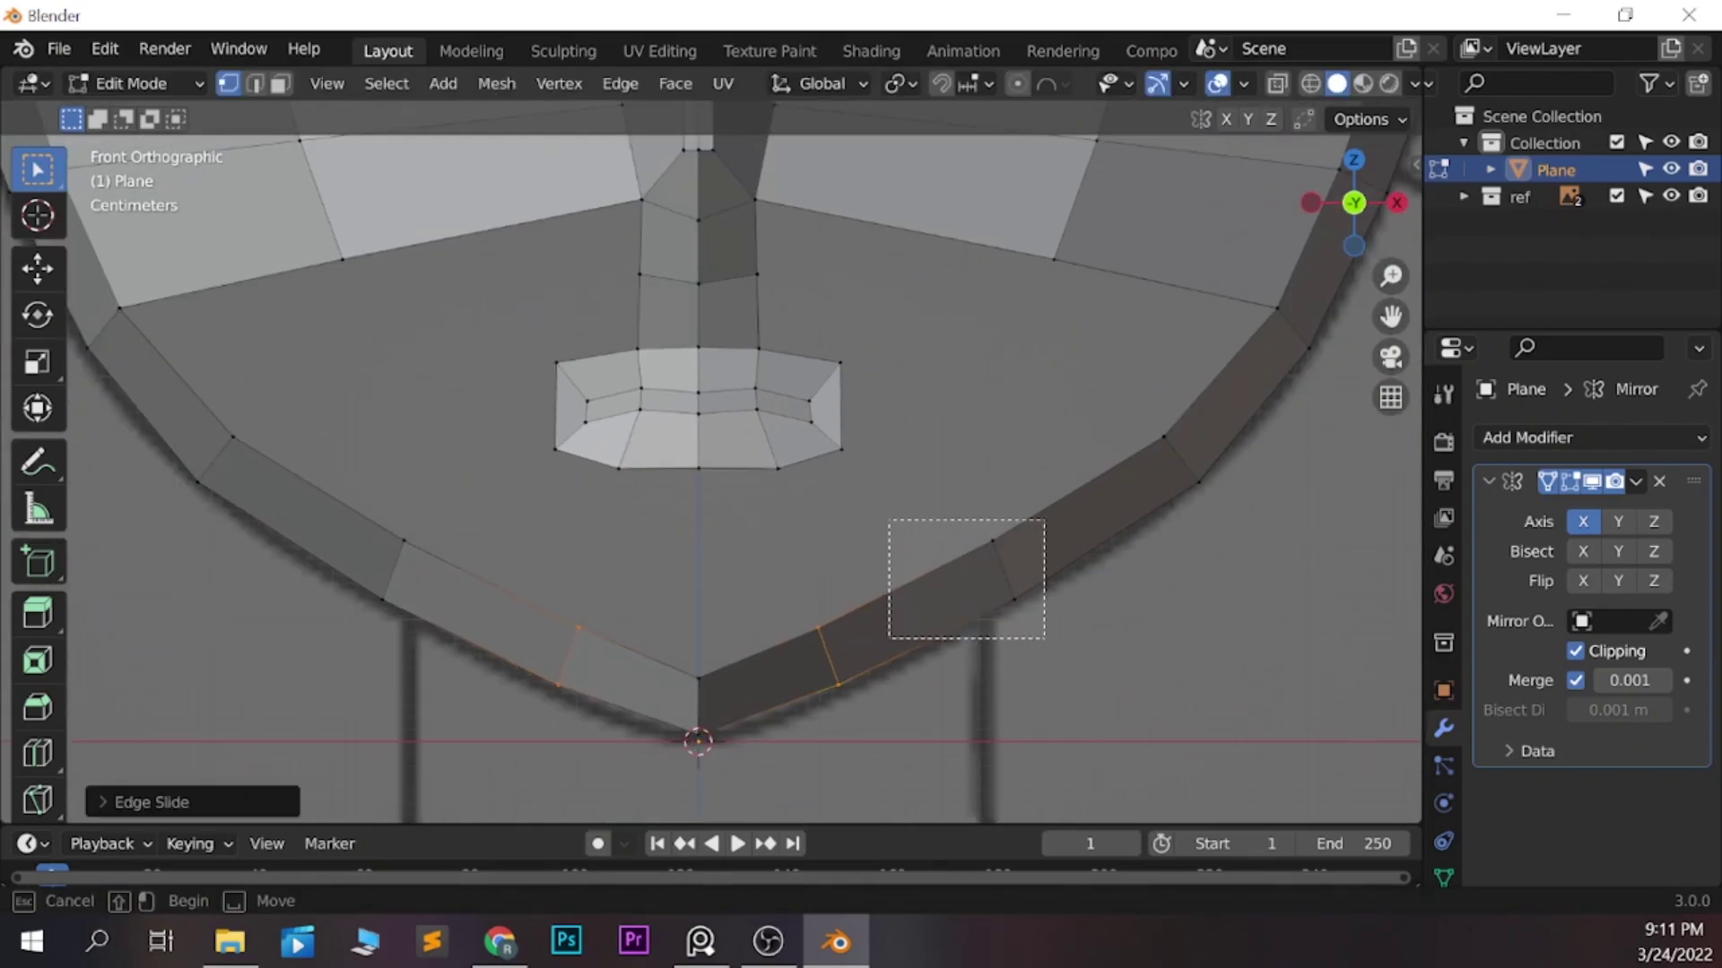
Fit the mouth edge loop and chin edge to the side profile
key("KP_3")
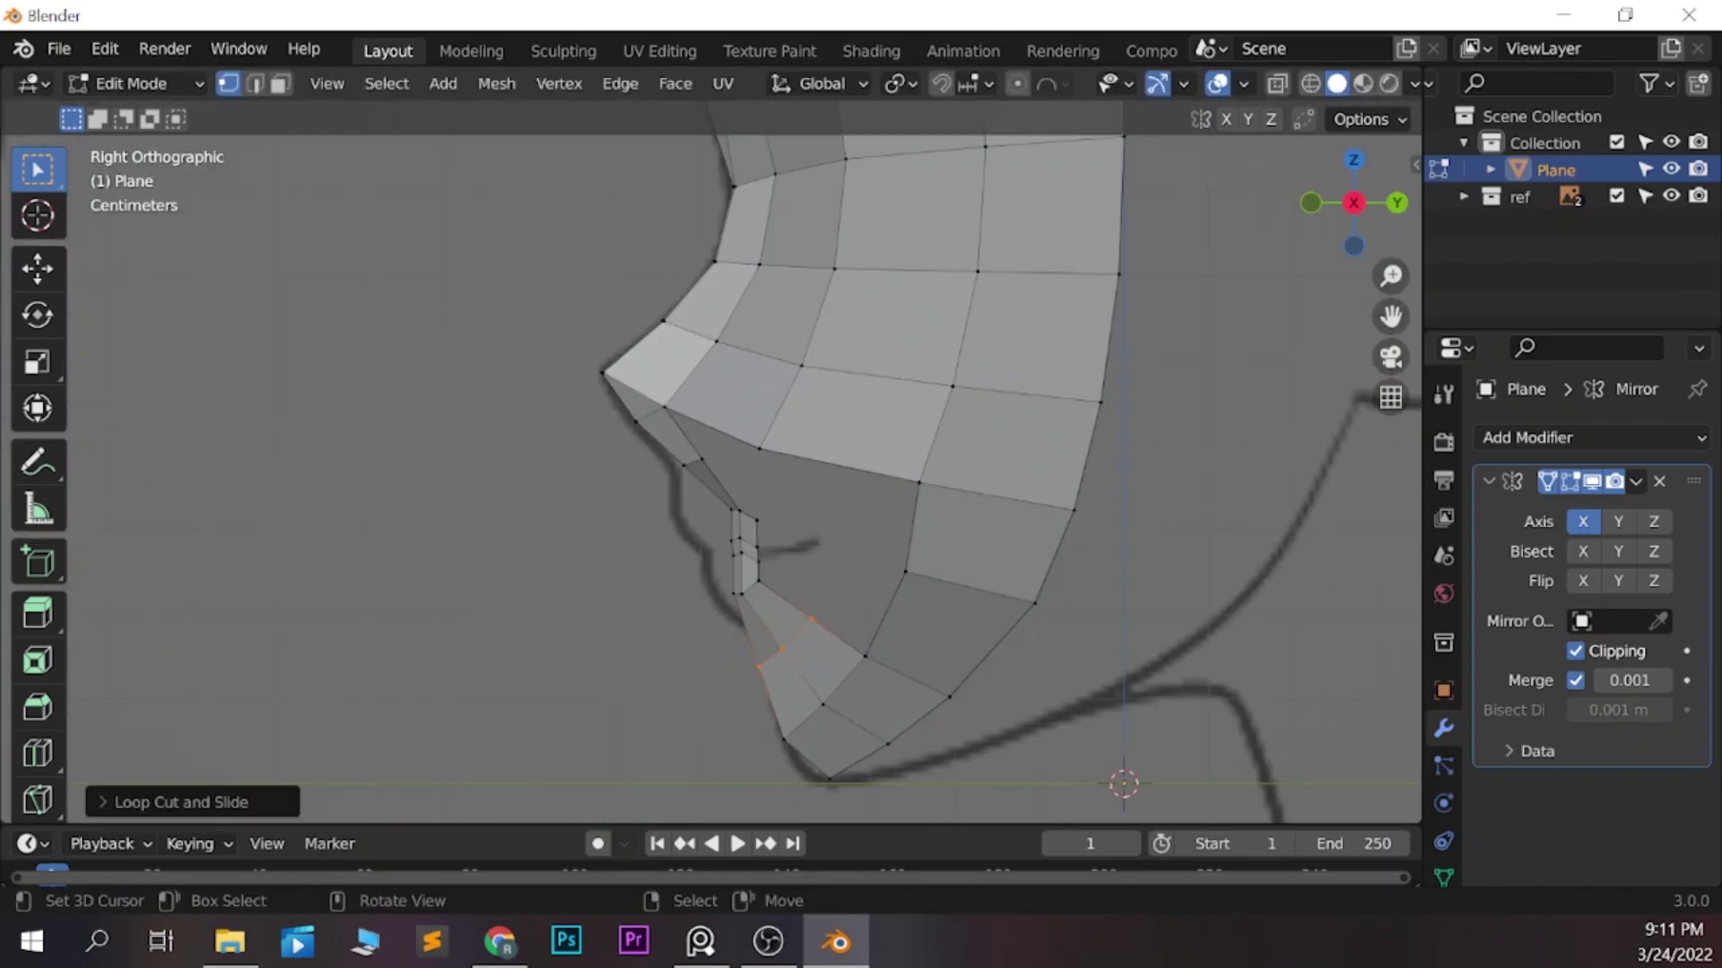
key("g")
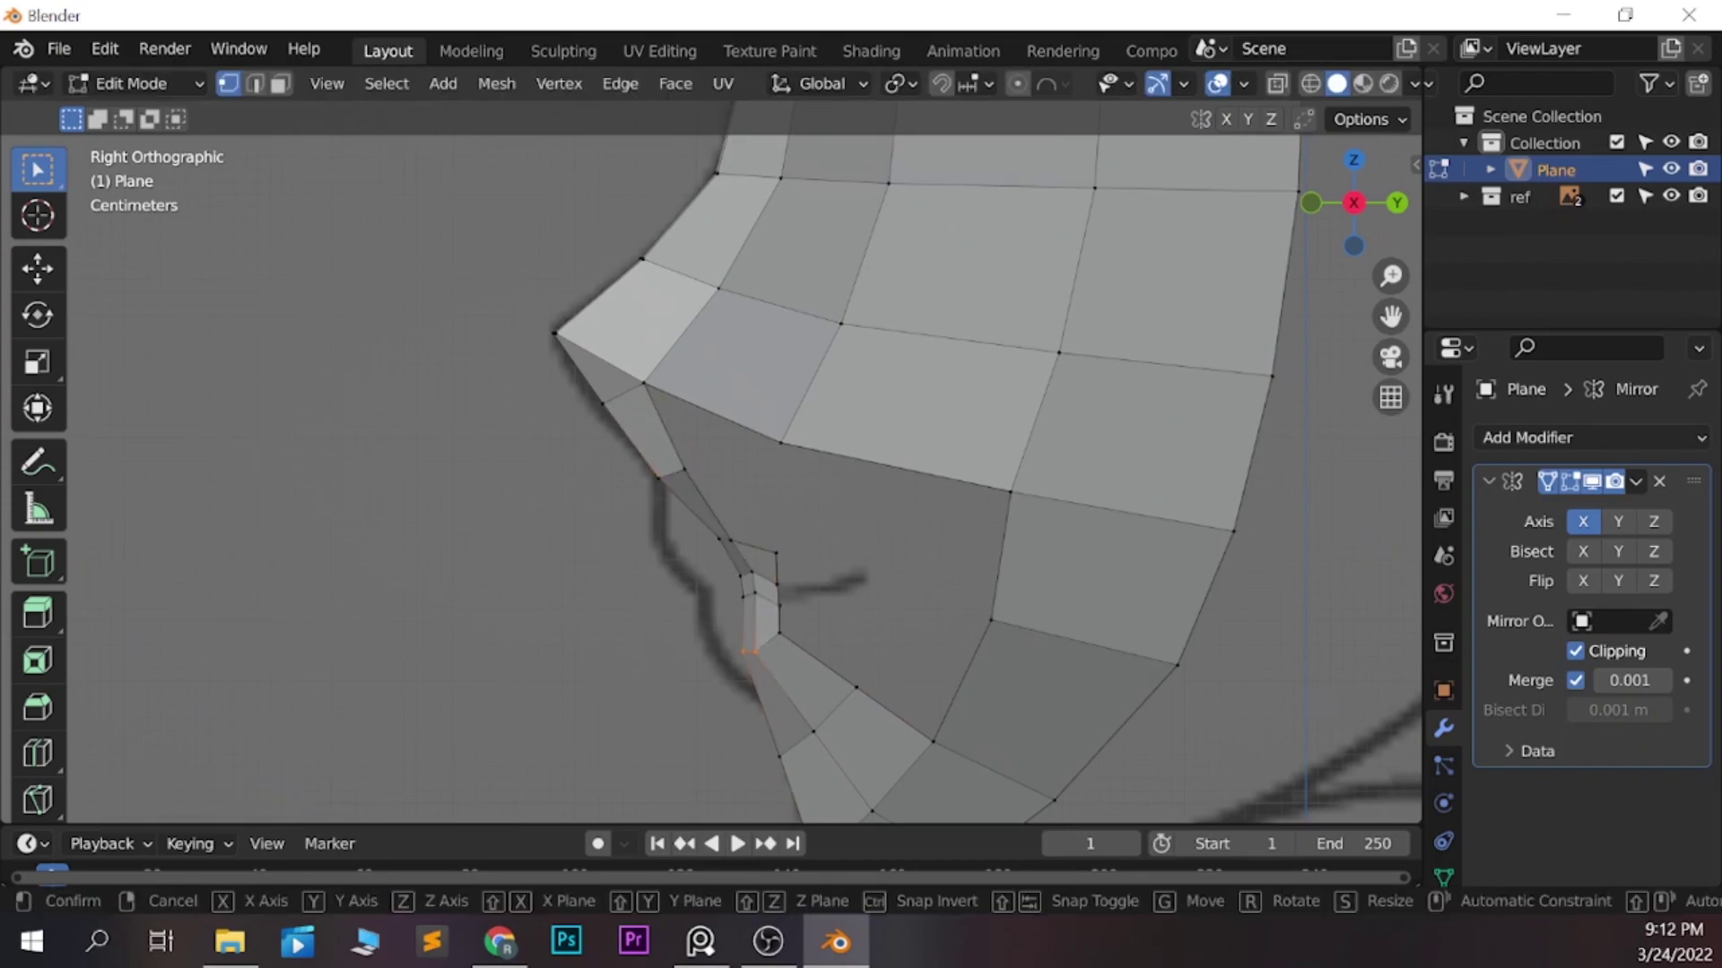
key("Return")
key("g")
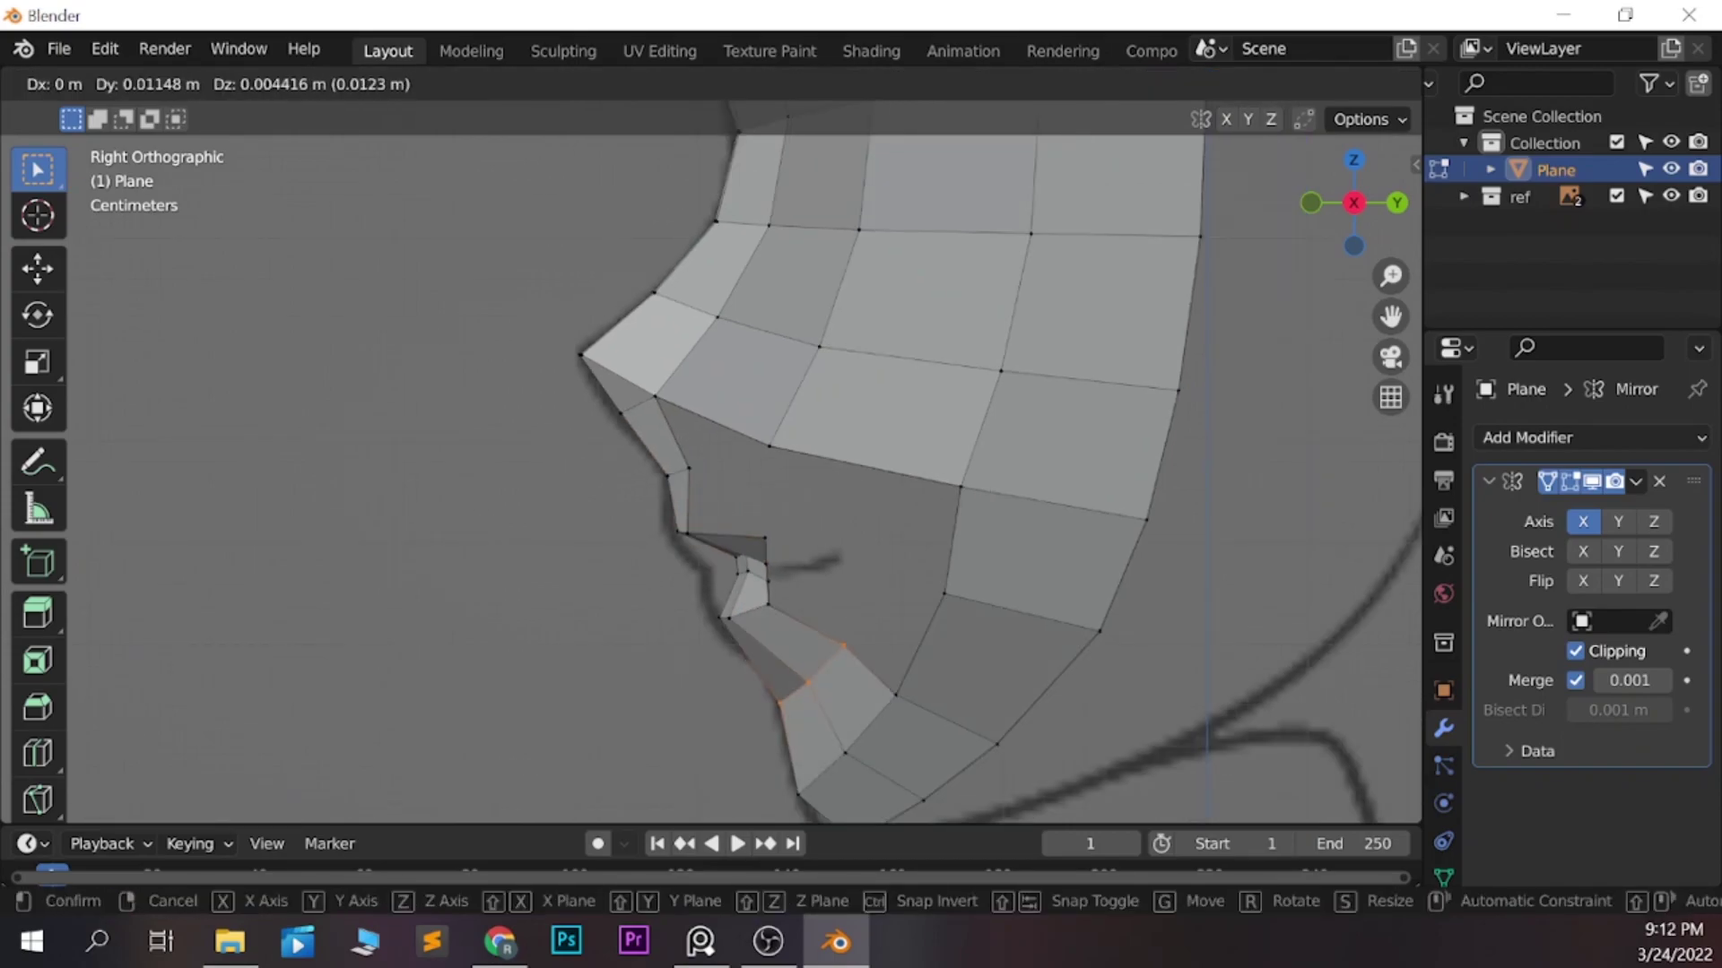
key("Return")
key("Return")
key("KP_1")
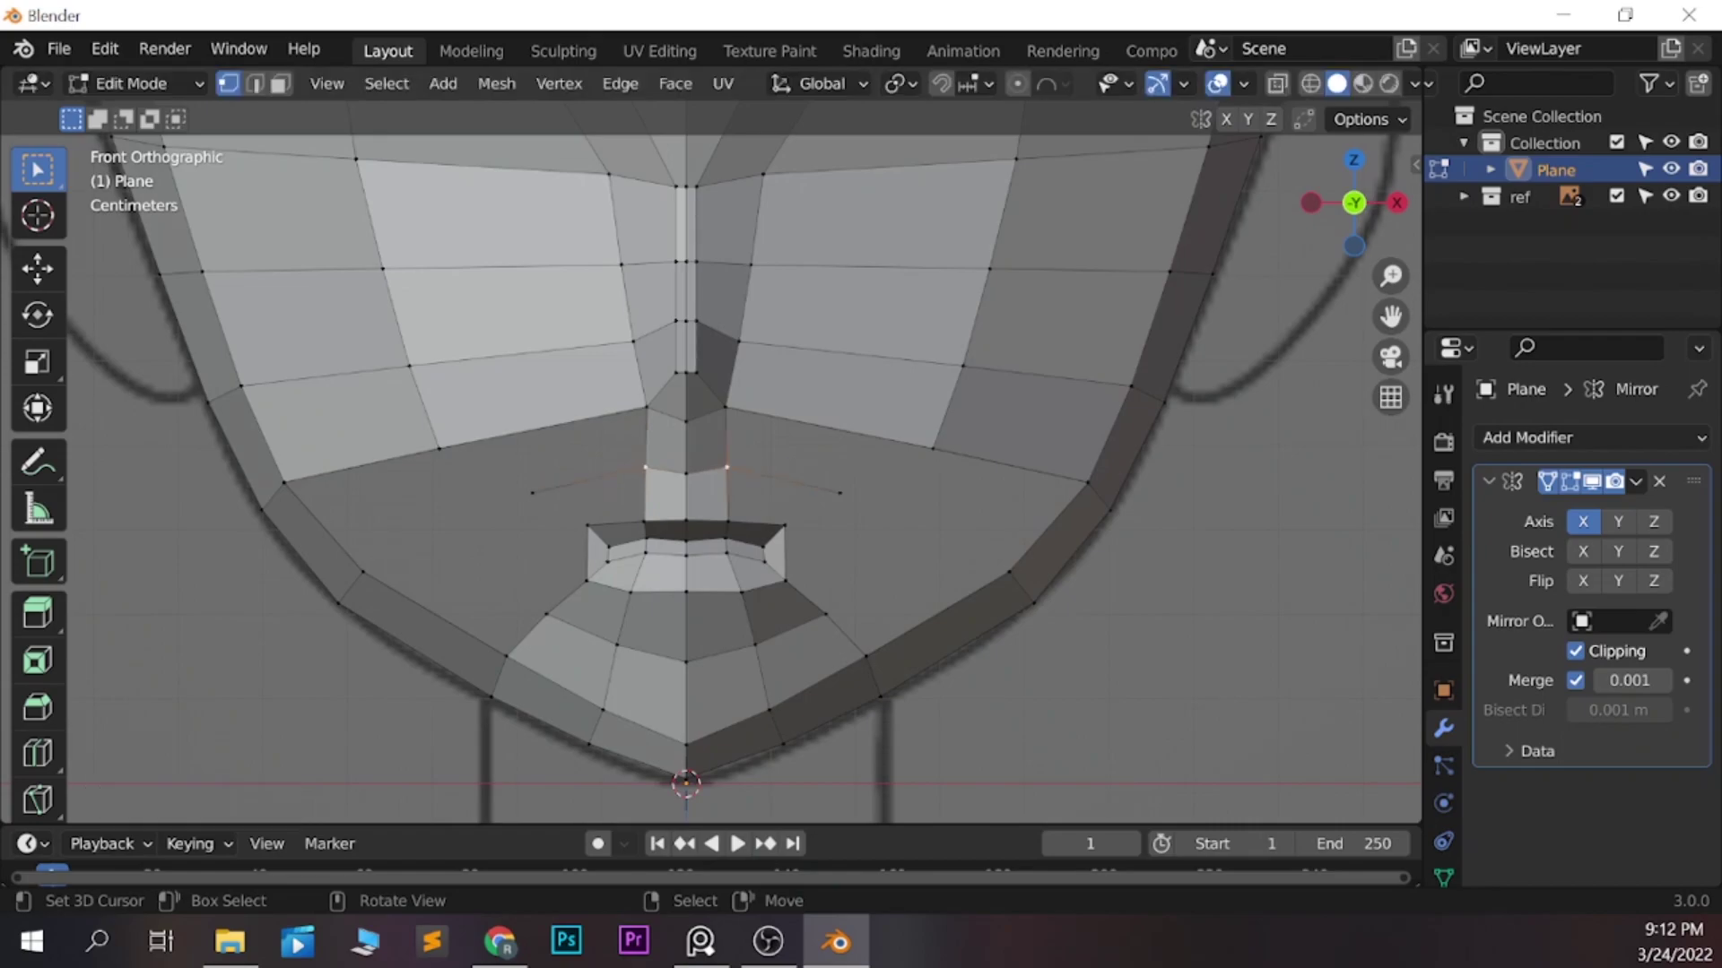
Reposition the mouth edge in profile and move the mouth corner vertices outward
key("KP_3")
key("g")
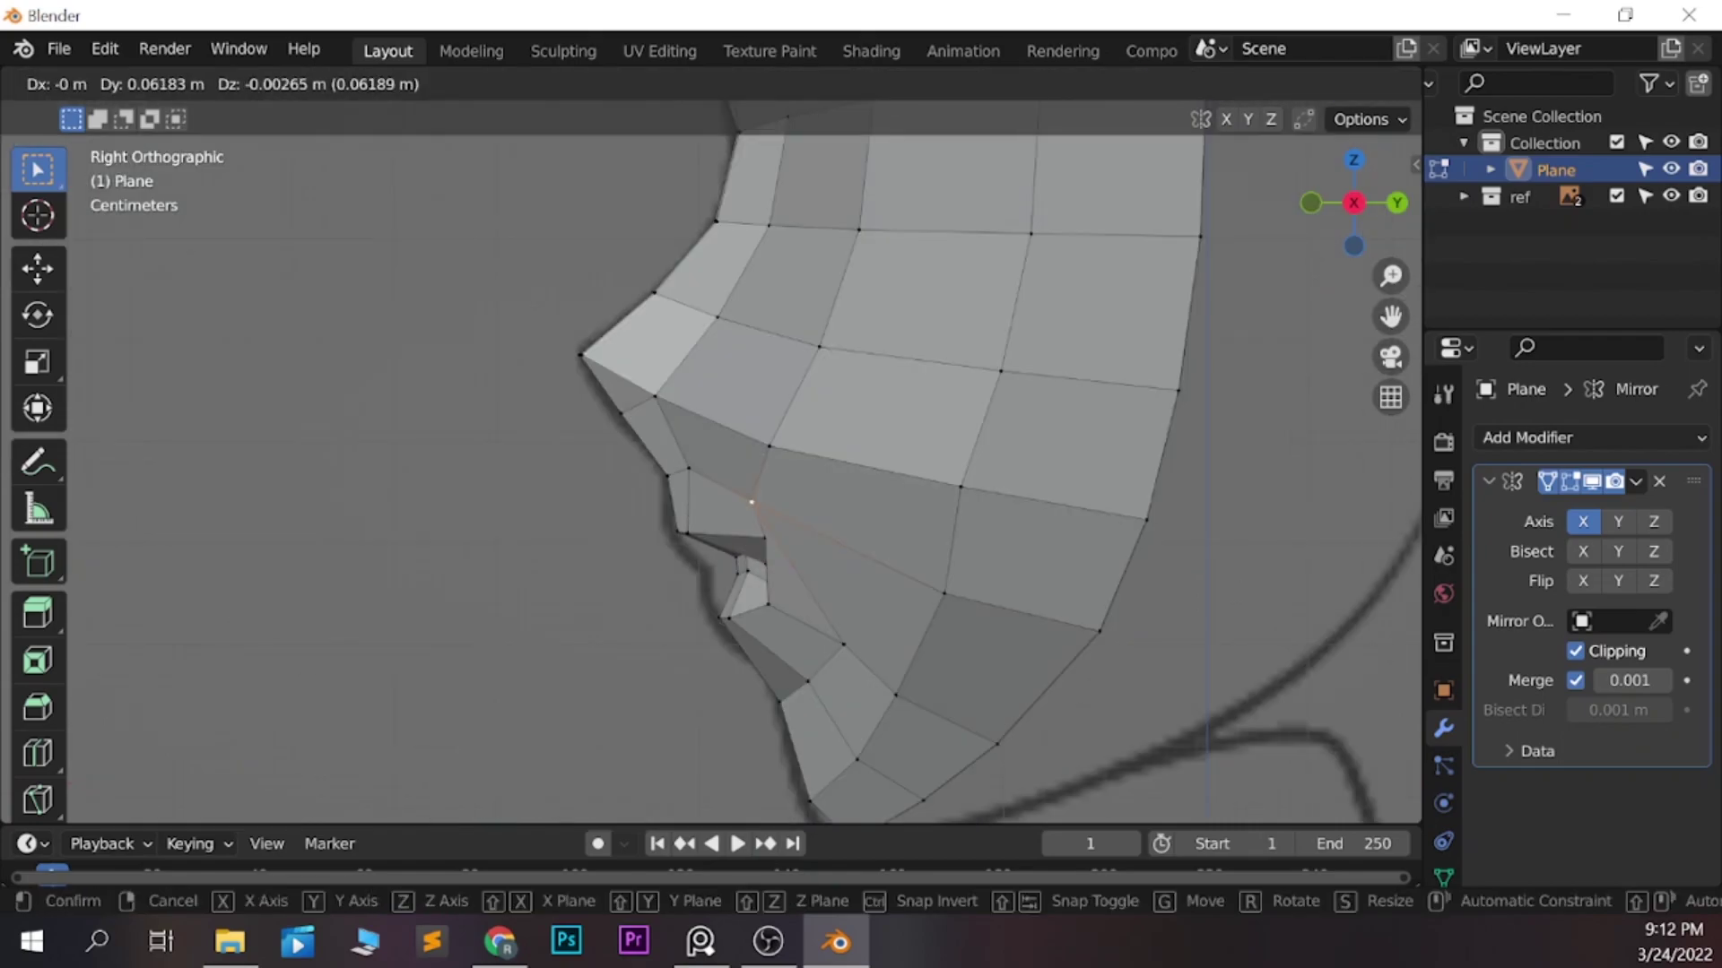
key("Return")
key("KP_1")
key("g")
key("KP_3")
key("Return")
Scale the lip edge and adjust its position in the side view
key("KP_1")
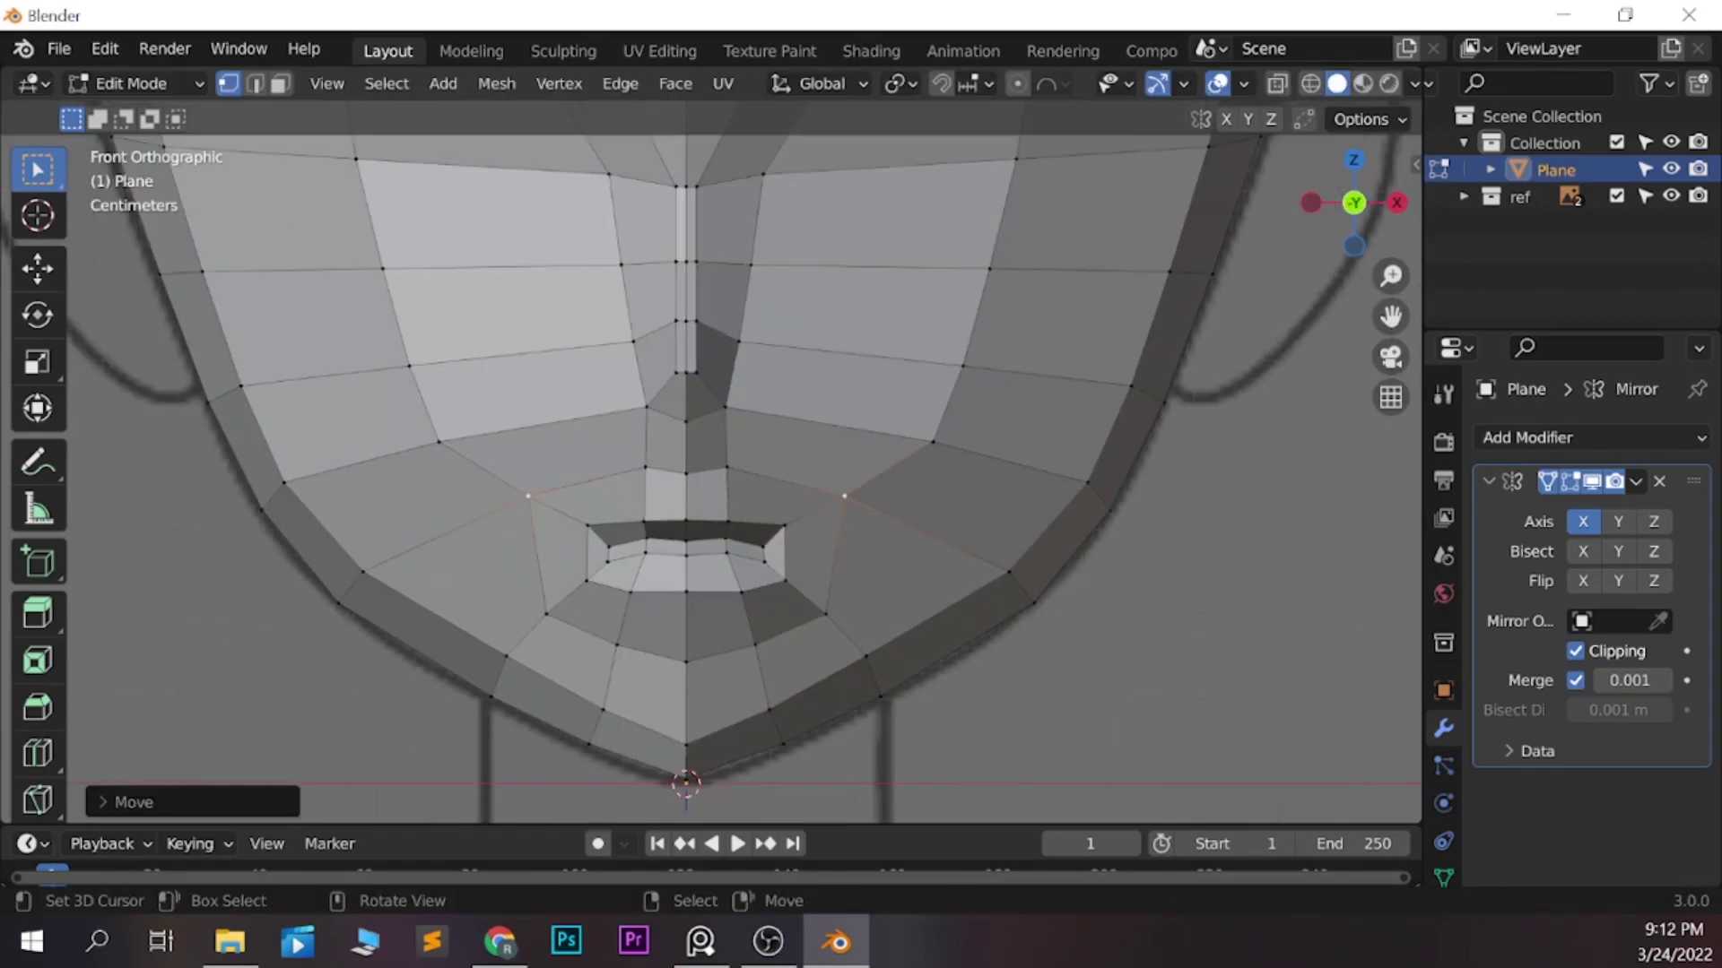
key("s")
key("Return")
key("KP_3")
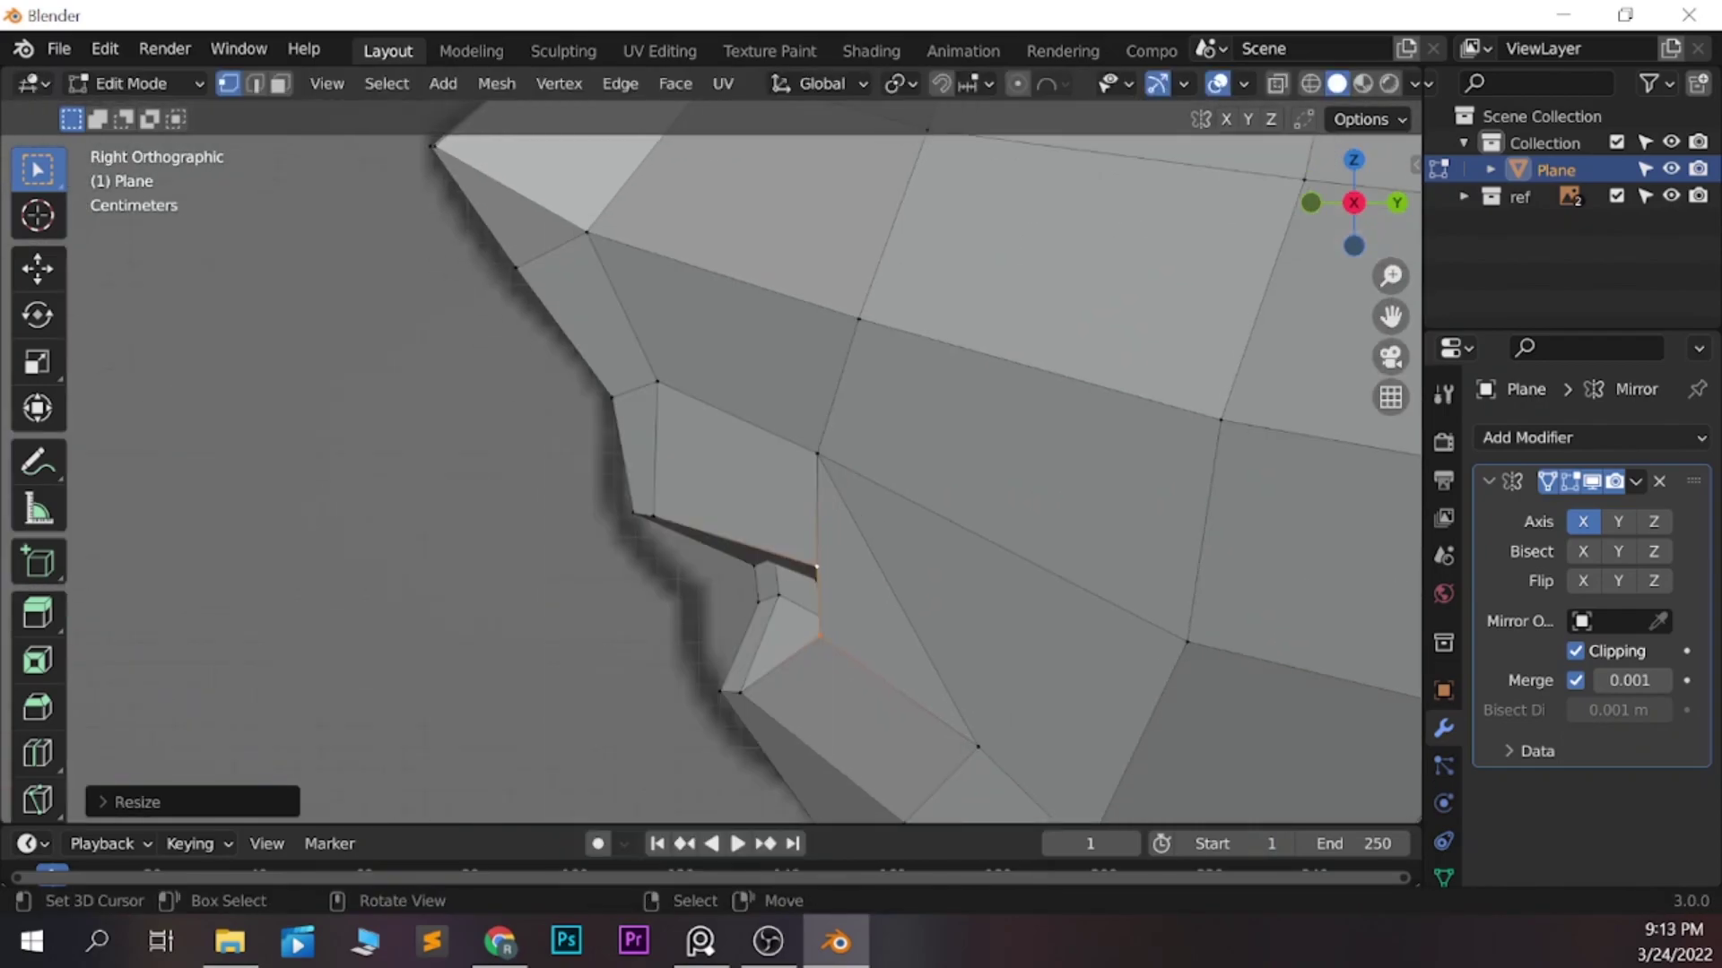
key("g")
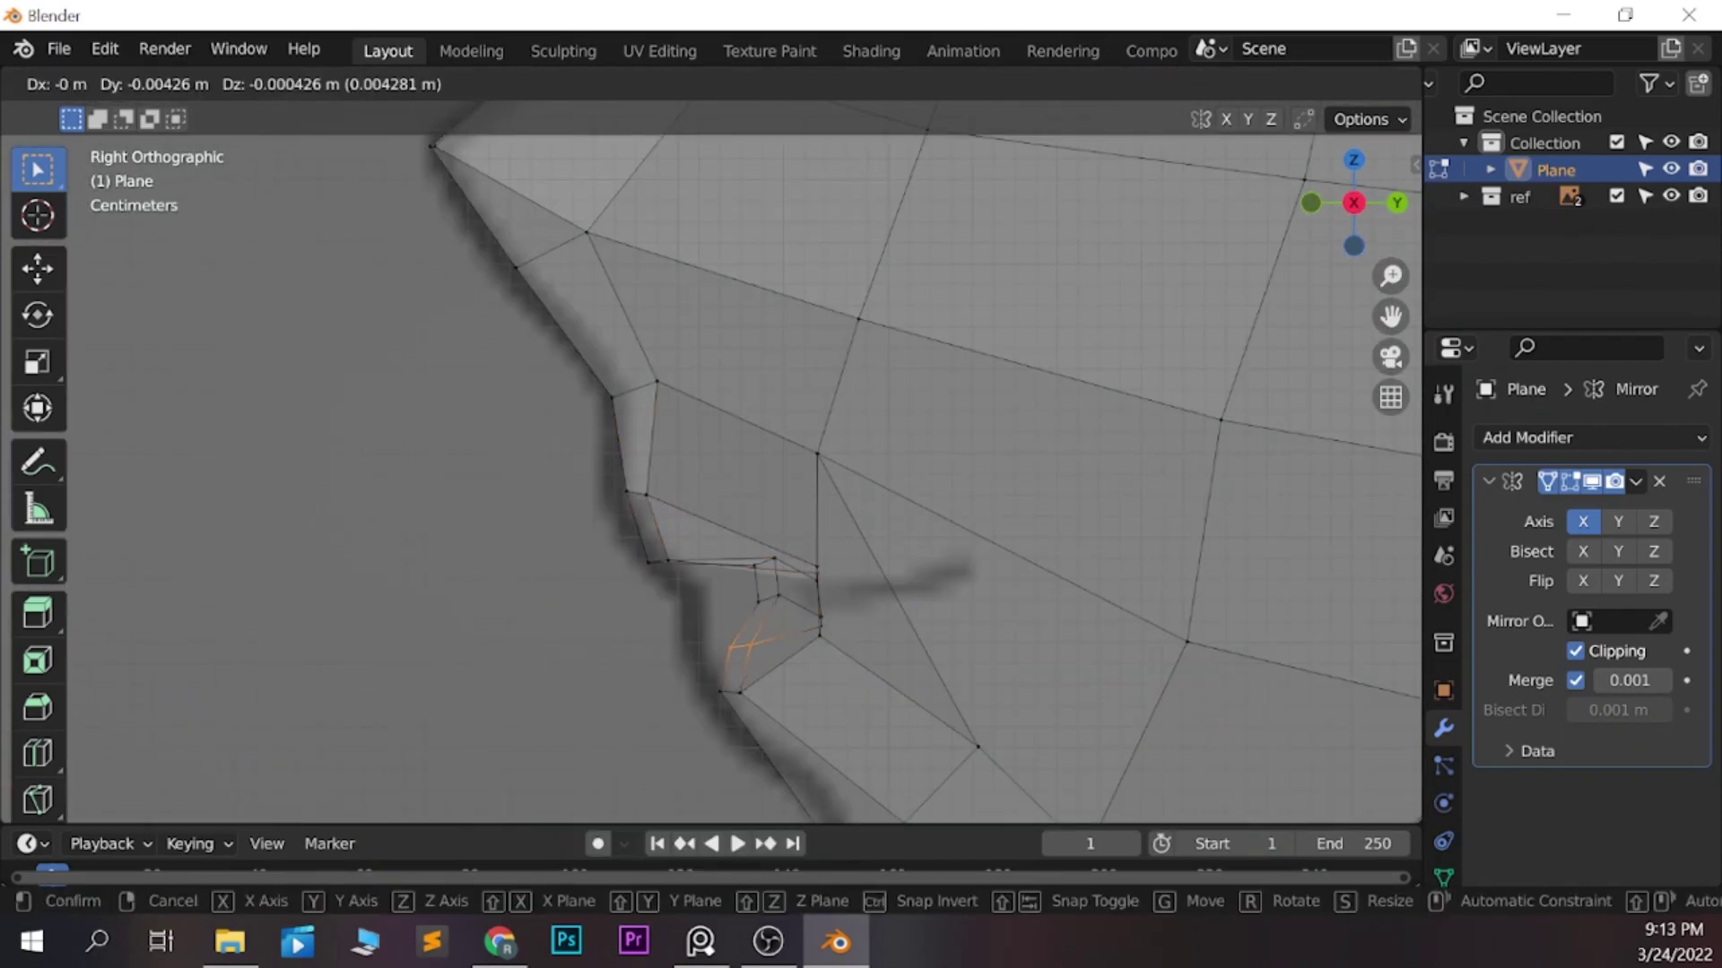
key("Return")
key("KP_1")
Flatten the lip faces vertically and lower the lip edge slightly
key("s")
key("z")
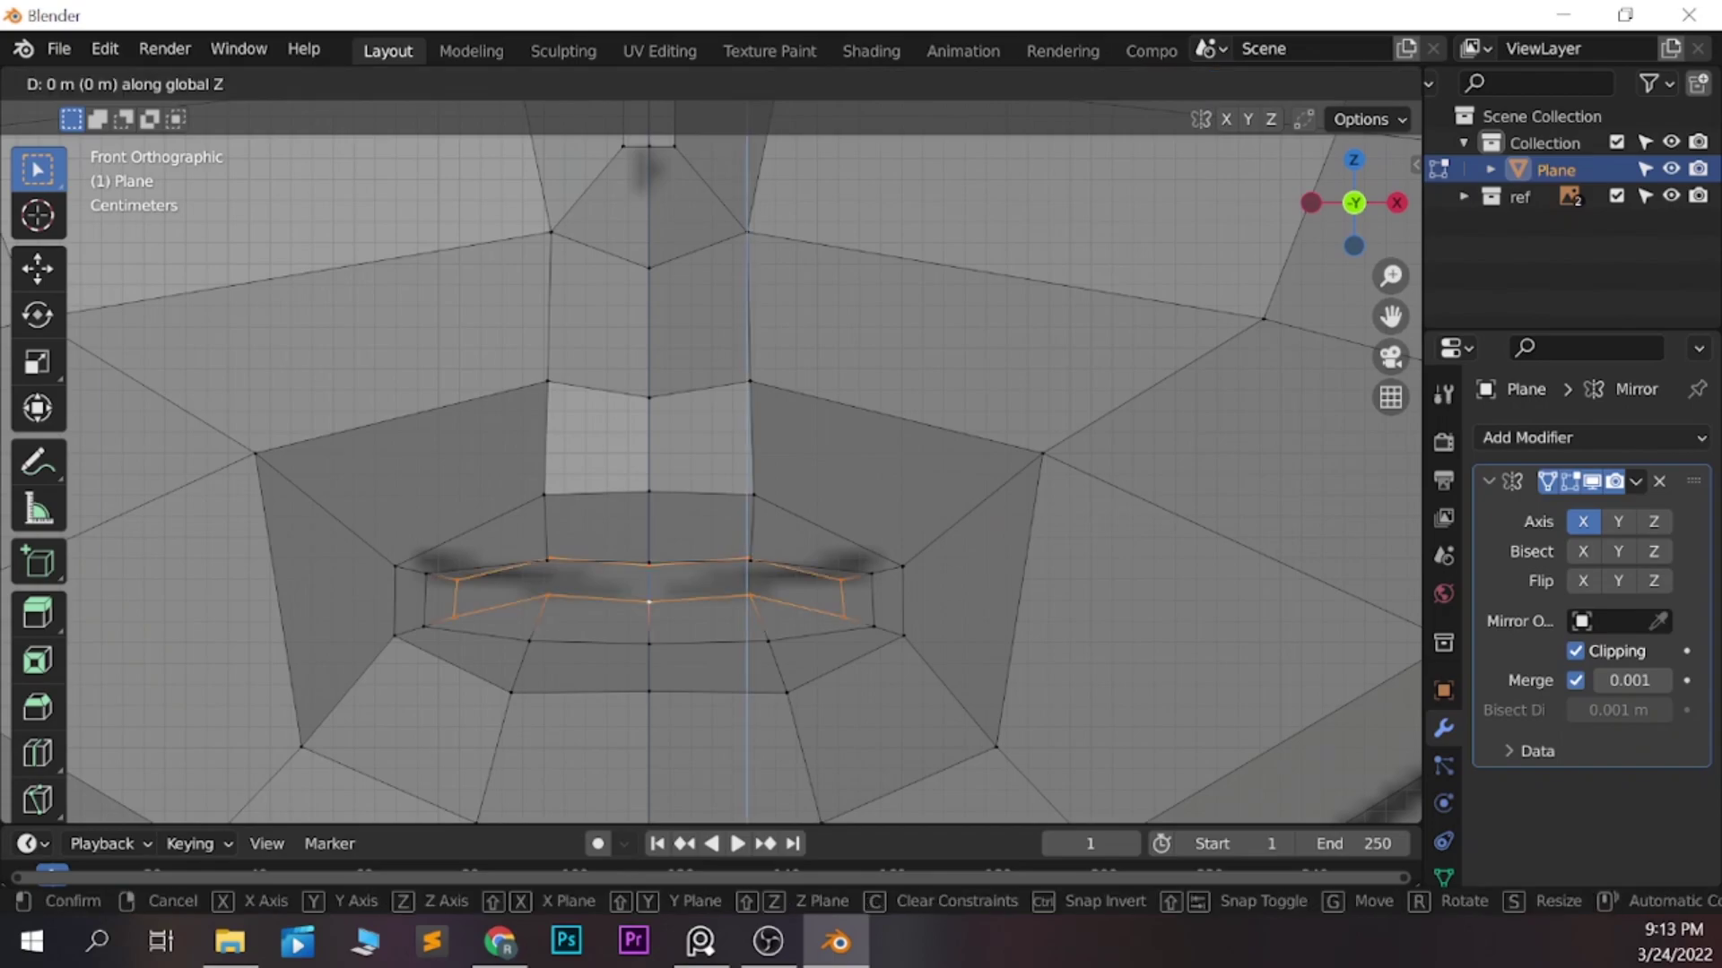
key("Return")
key("alt+z")
key("g")
key("Return")
key("g")
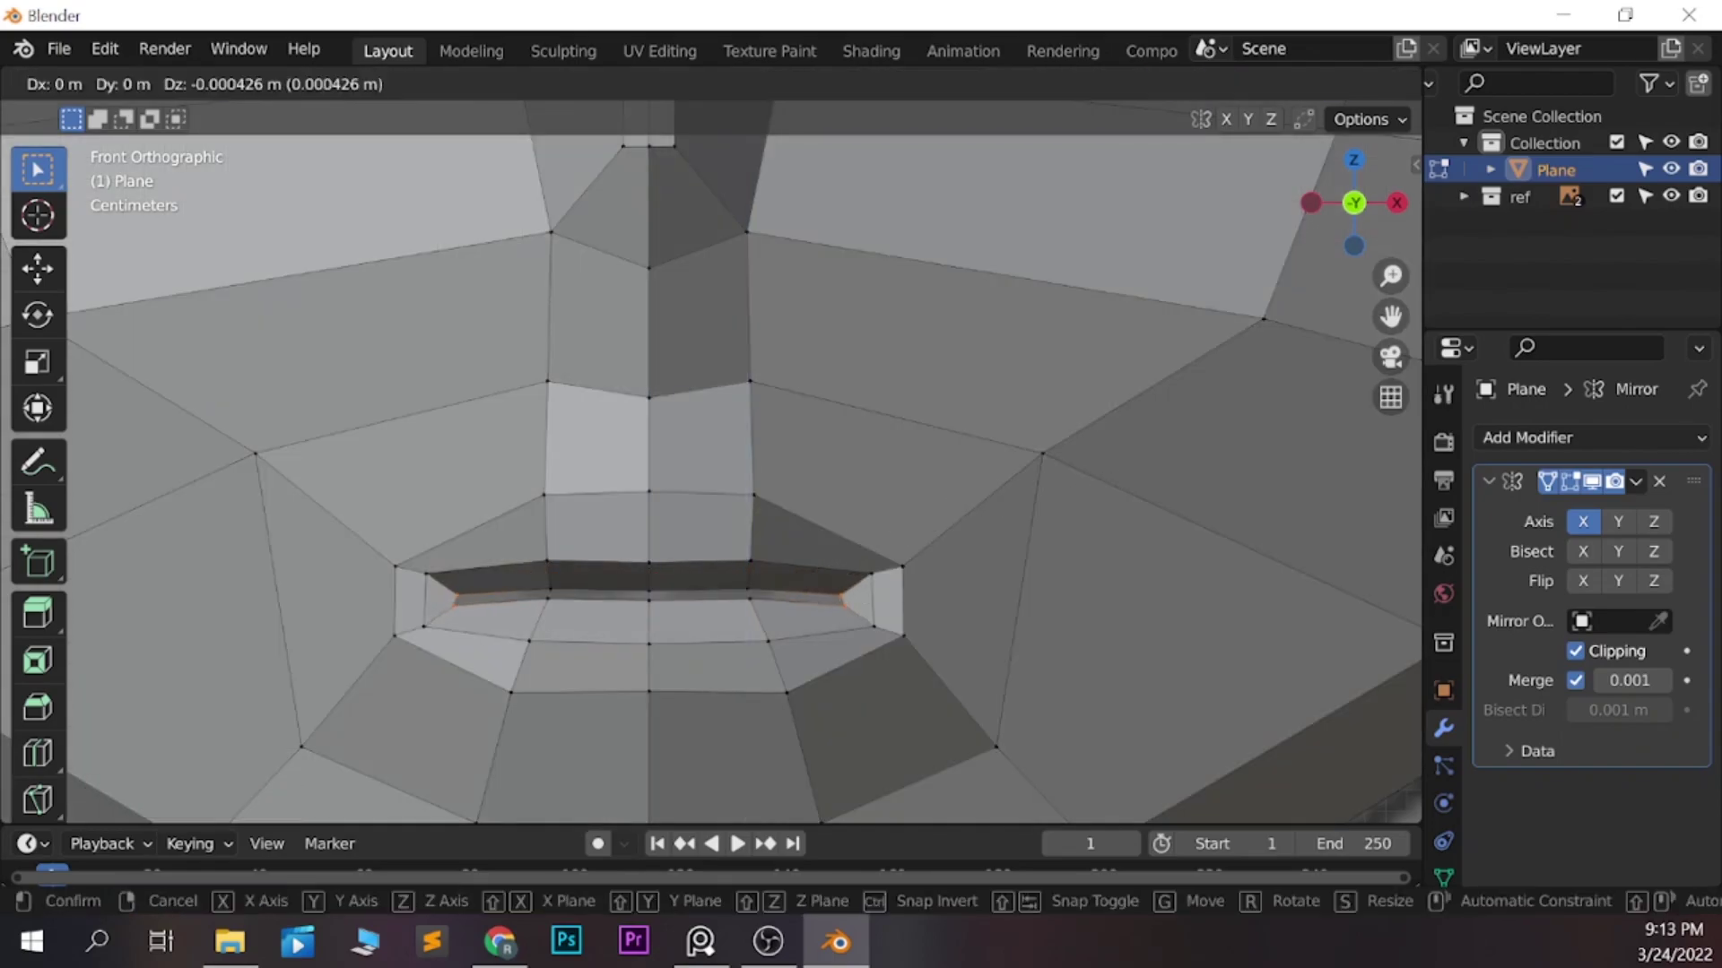
key("Return")
With see-through shading, shape the protruding nose tip and nose bridge vertices
scroll(708, 466, "down", 3)
key("KP_3")
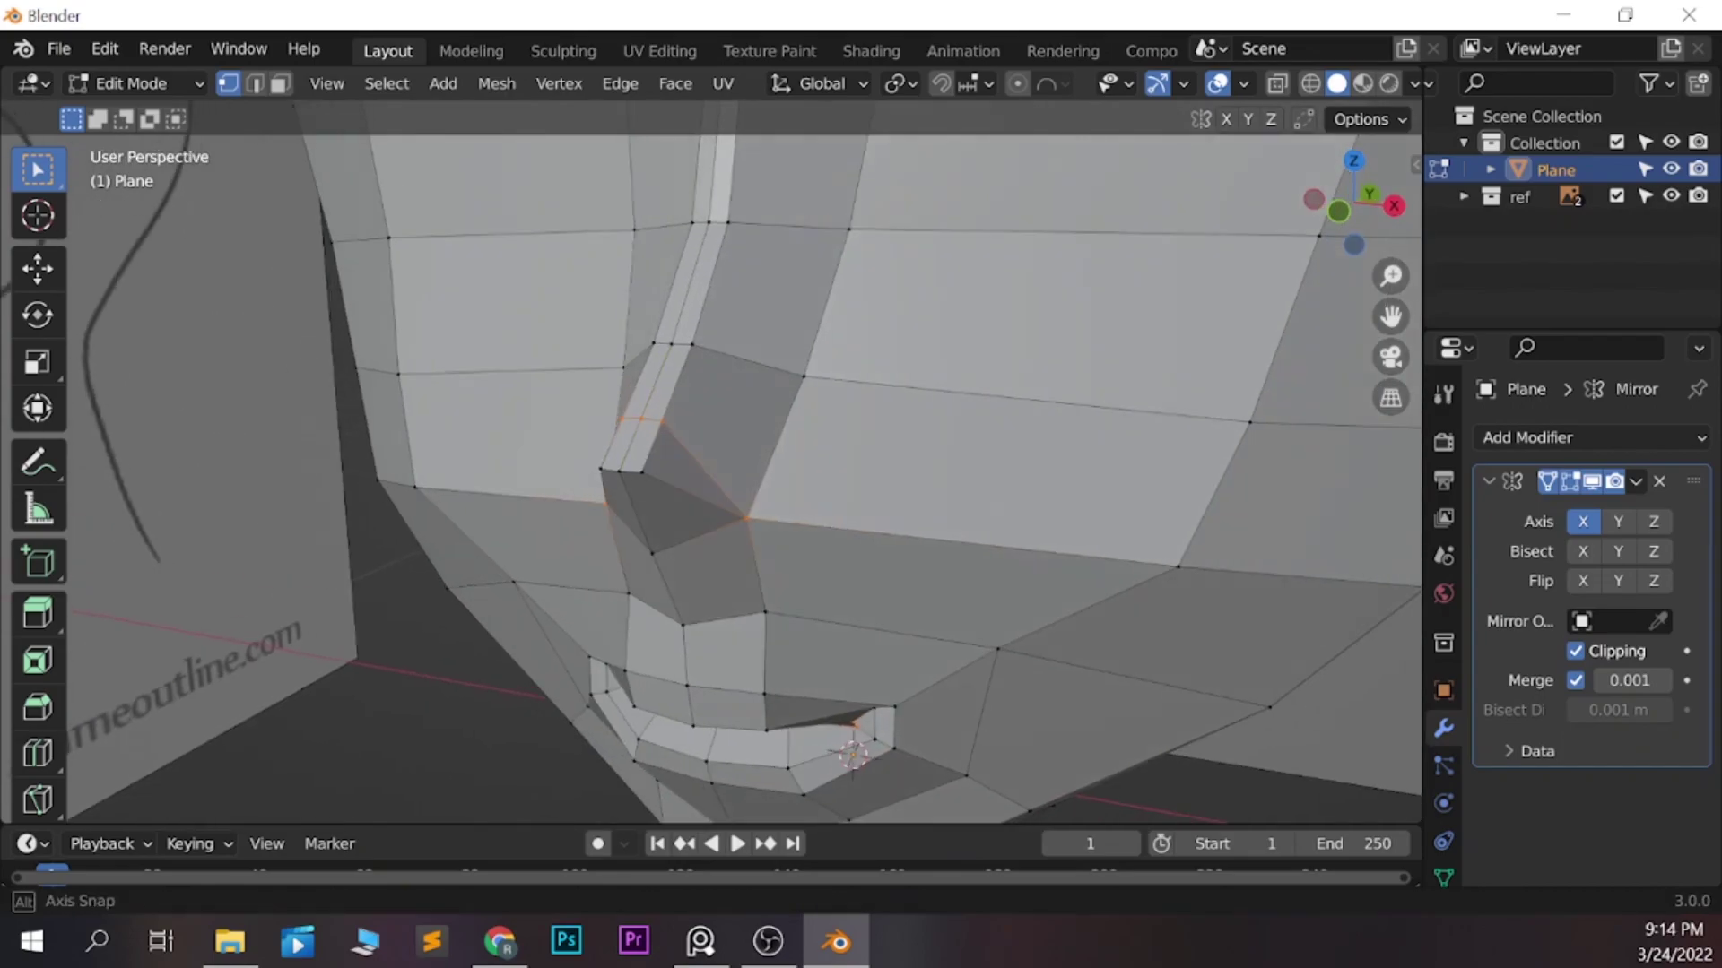
key("Return")
key("alt+z")
key("g")
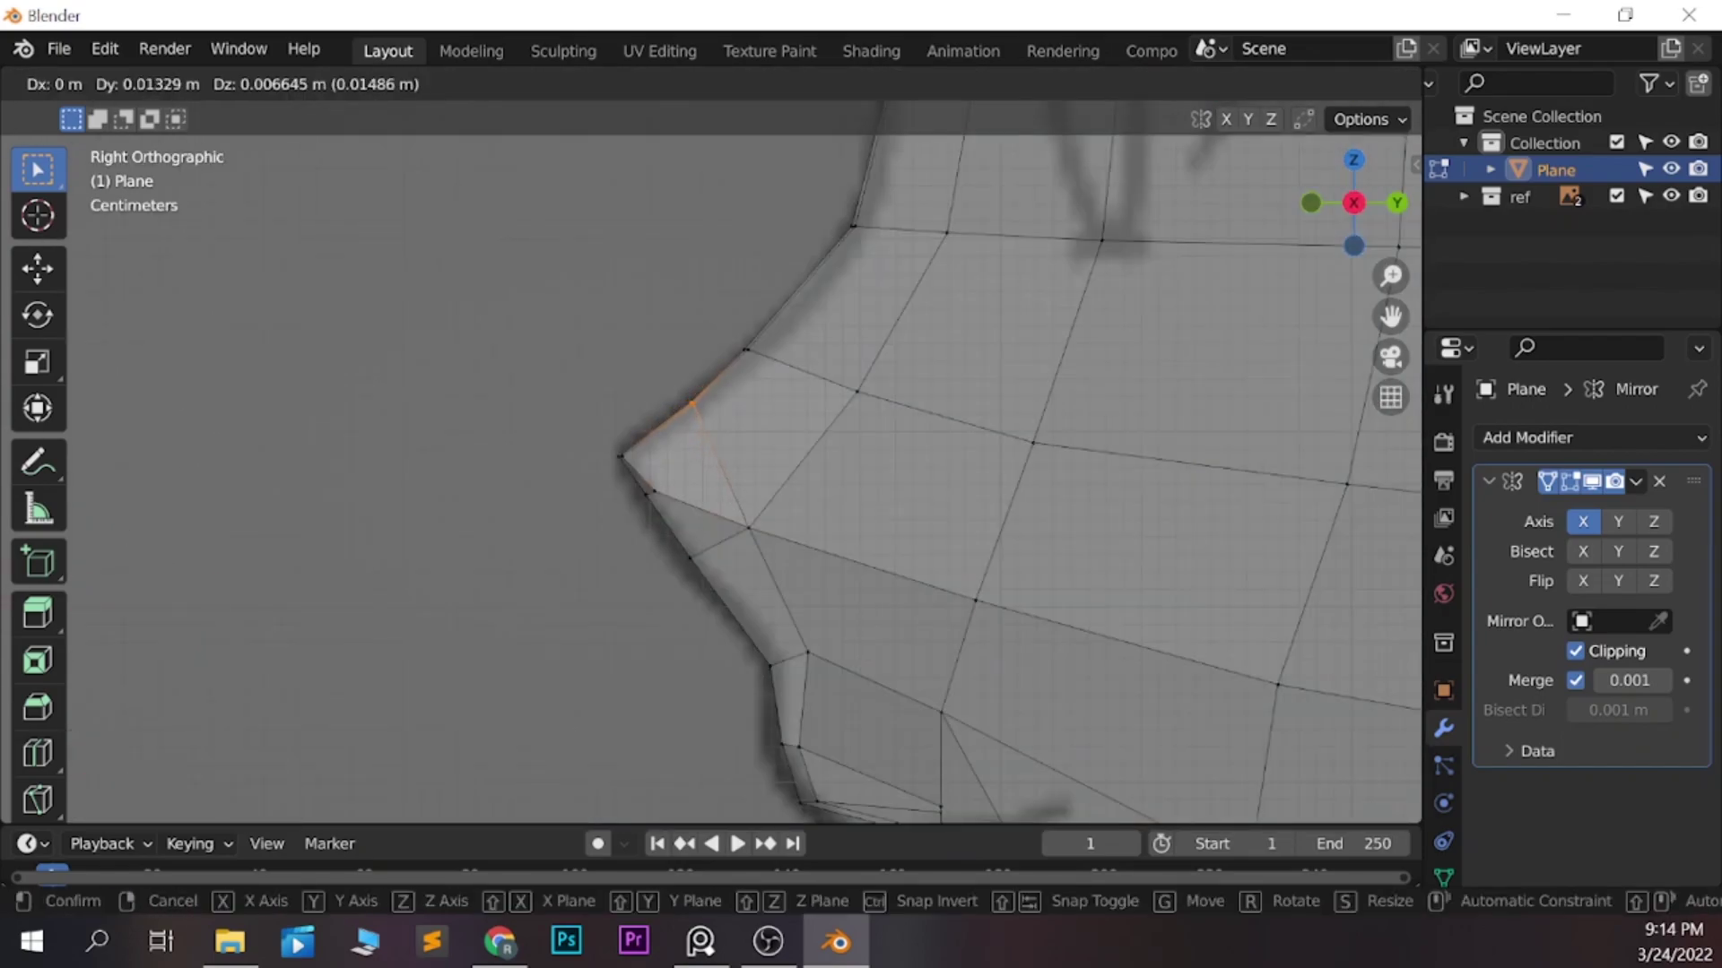
key("Return")
key("KP_1")
key("g")
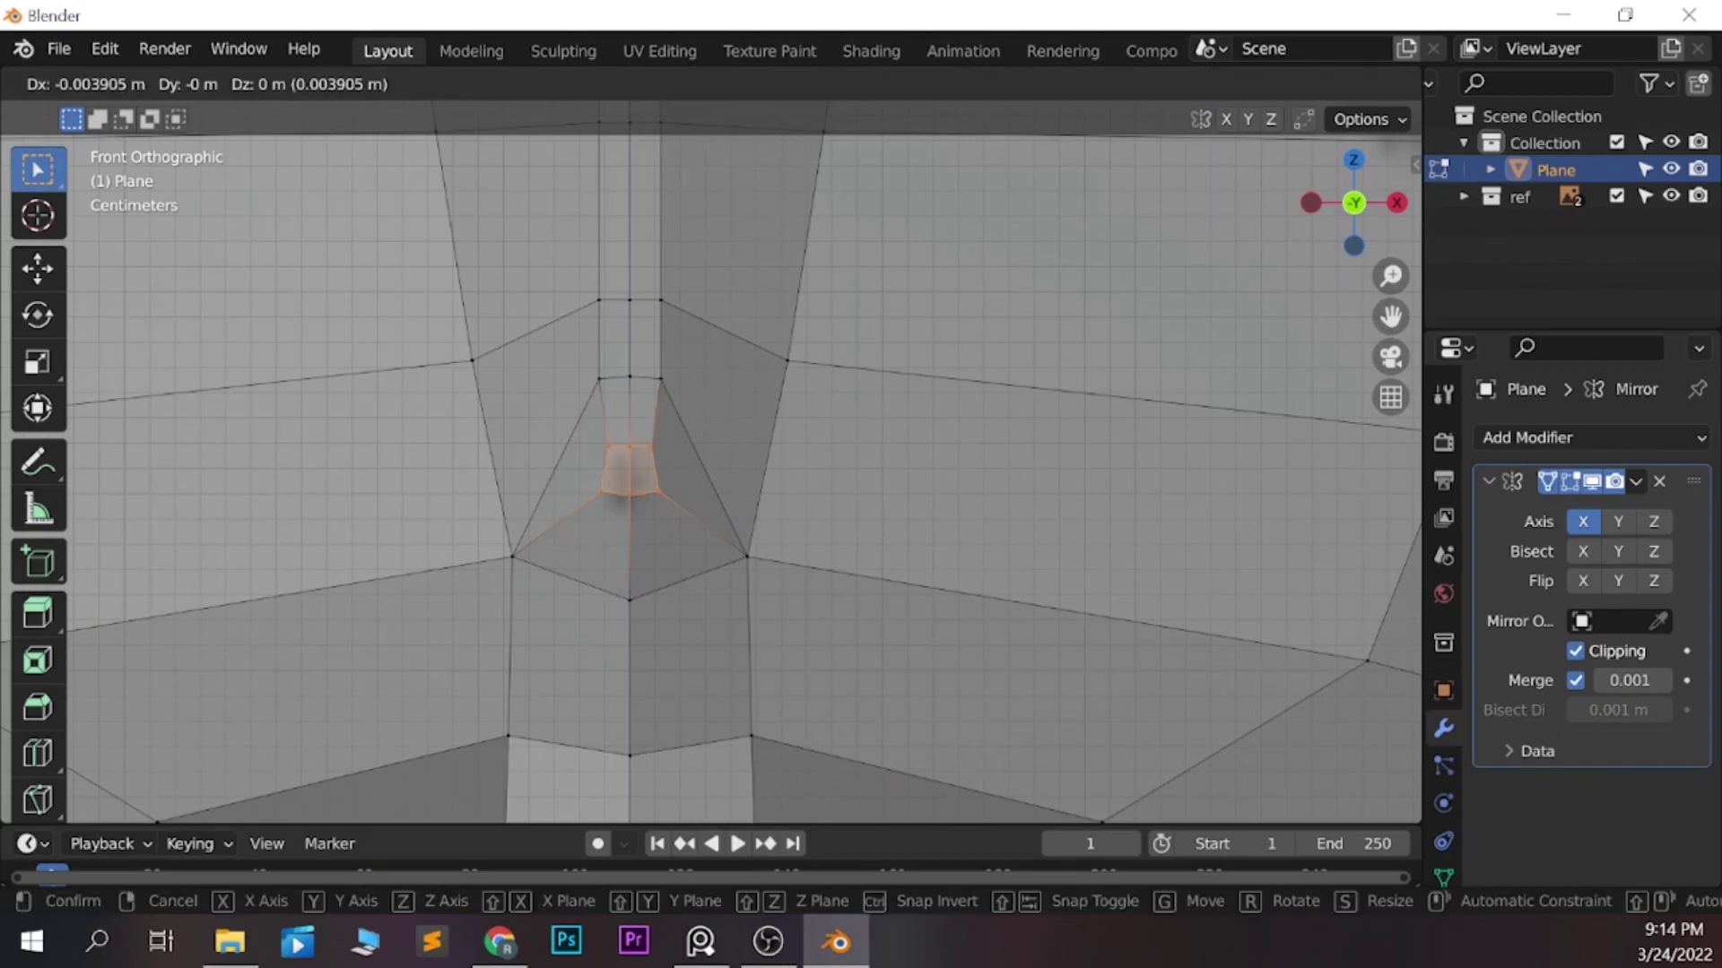
key("Return")
Extrude the top edge loop upward into a new forehead row and widen it
scroll(708, 448, "down", 5)
left_click(852, 220, "alt")
key("e")
key("s")
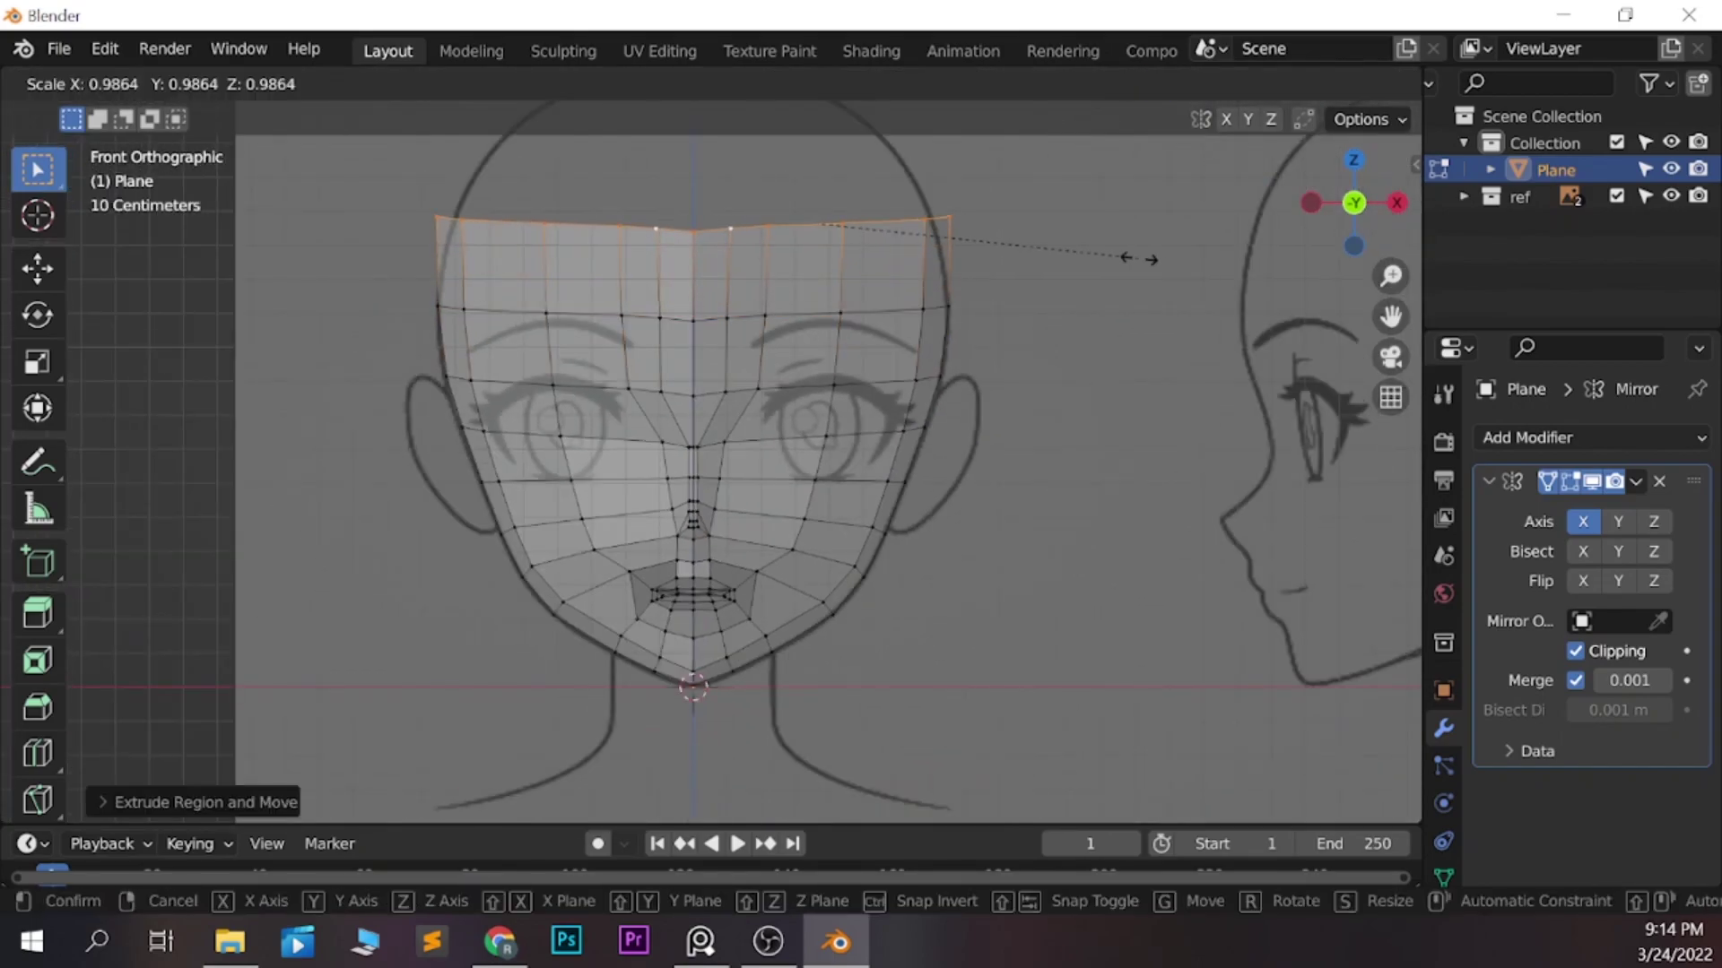
key("Return")
key("alt+z")
key("KP_3")
Move the vertex pair near the eyes in see-through front view
scroll(787, 615, "up", 3)
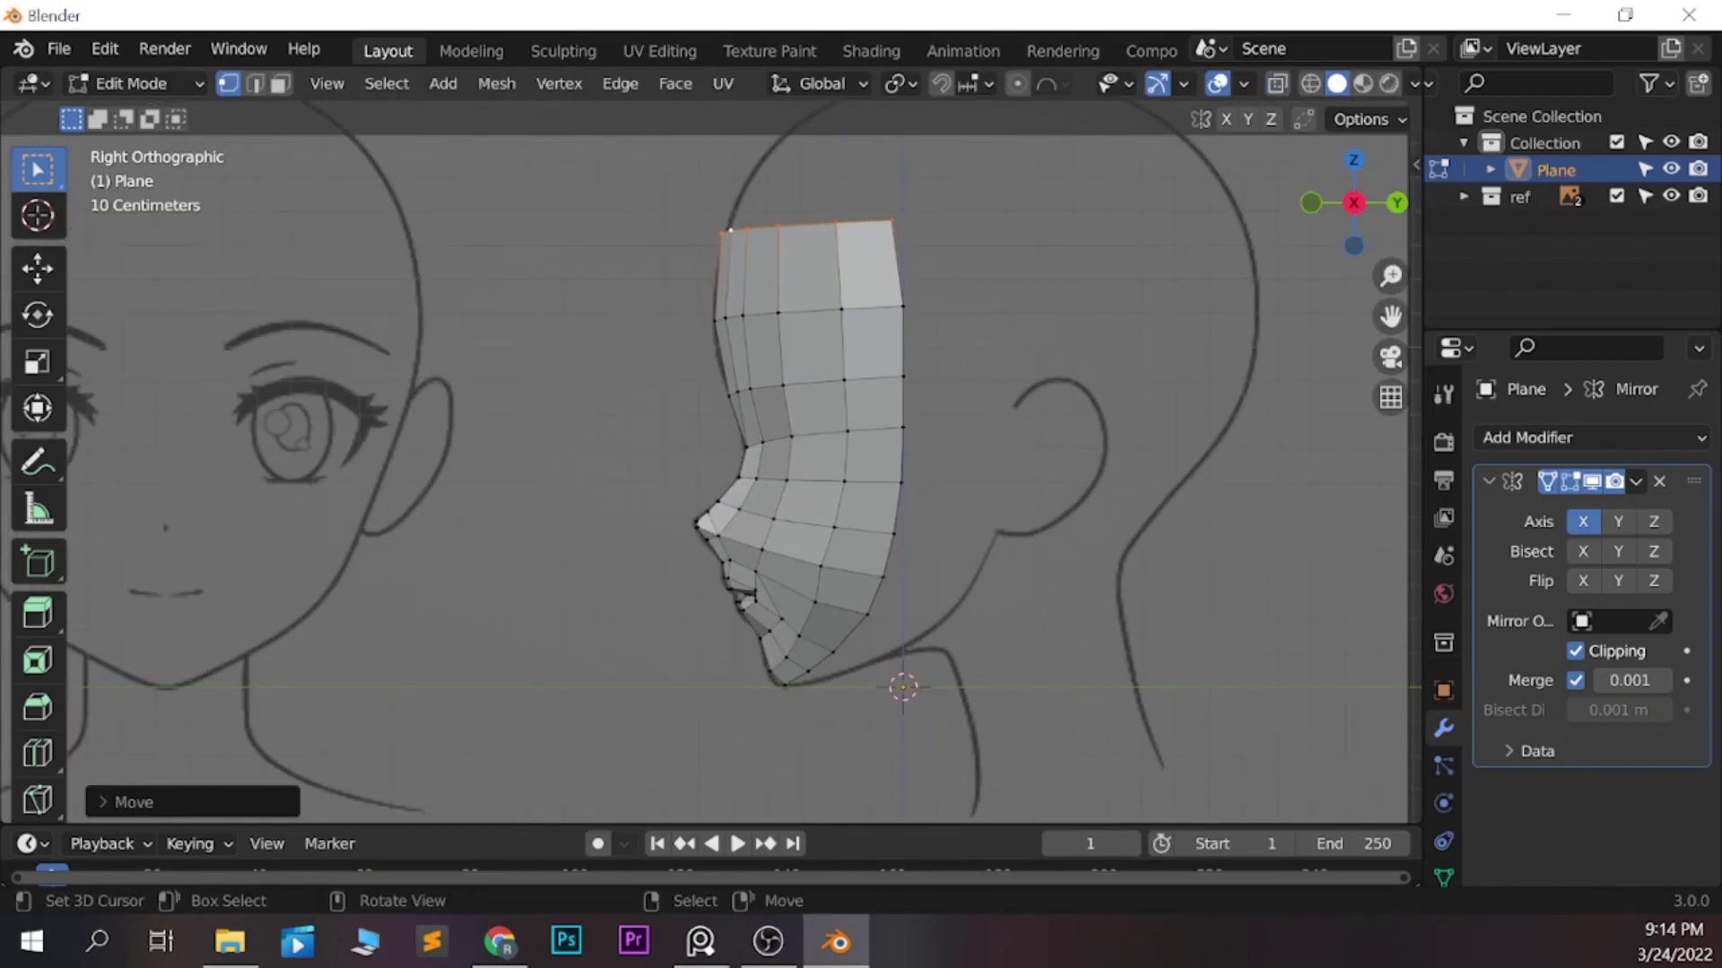
key("KP_1")
scroll(708, 449, "up", 4)
key("alt+z")
scroll(708, 448, "down", 2)
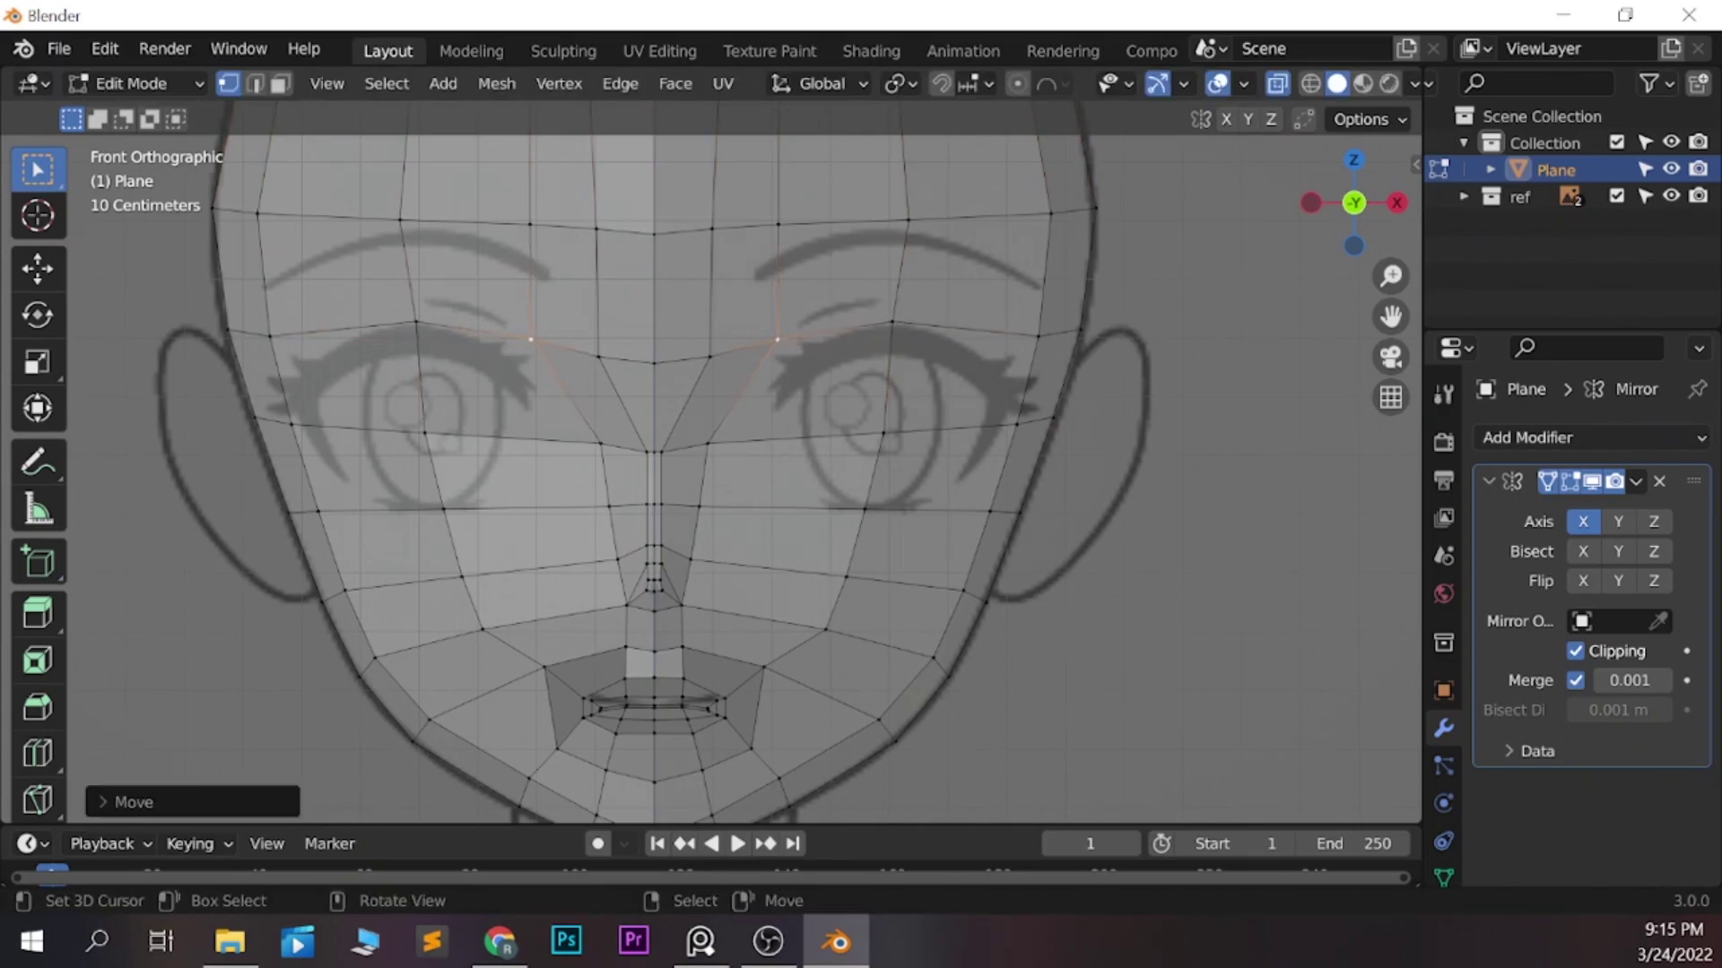
key("g")
key("Return")
Lower the vertex pair toward the eyes and position eye-rim vertices in side view
key("g")
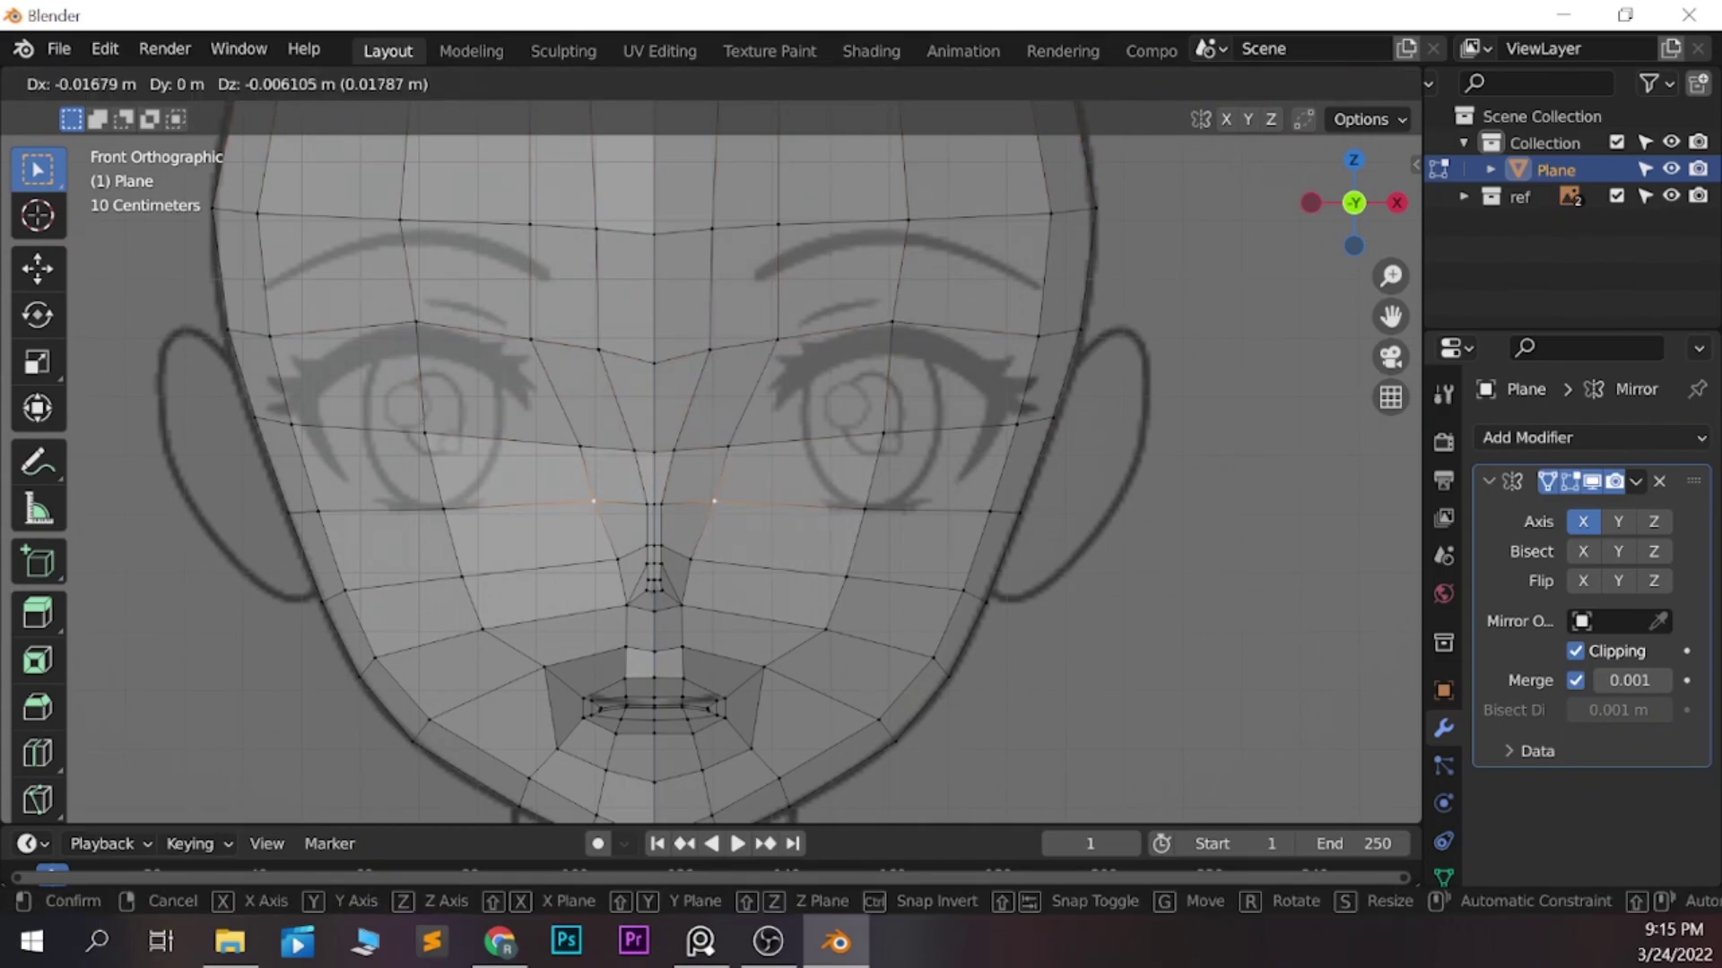
key("Return")
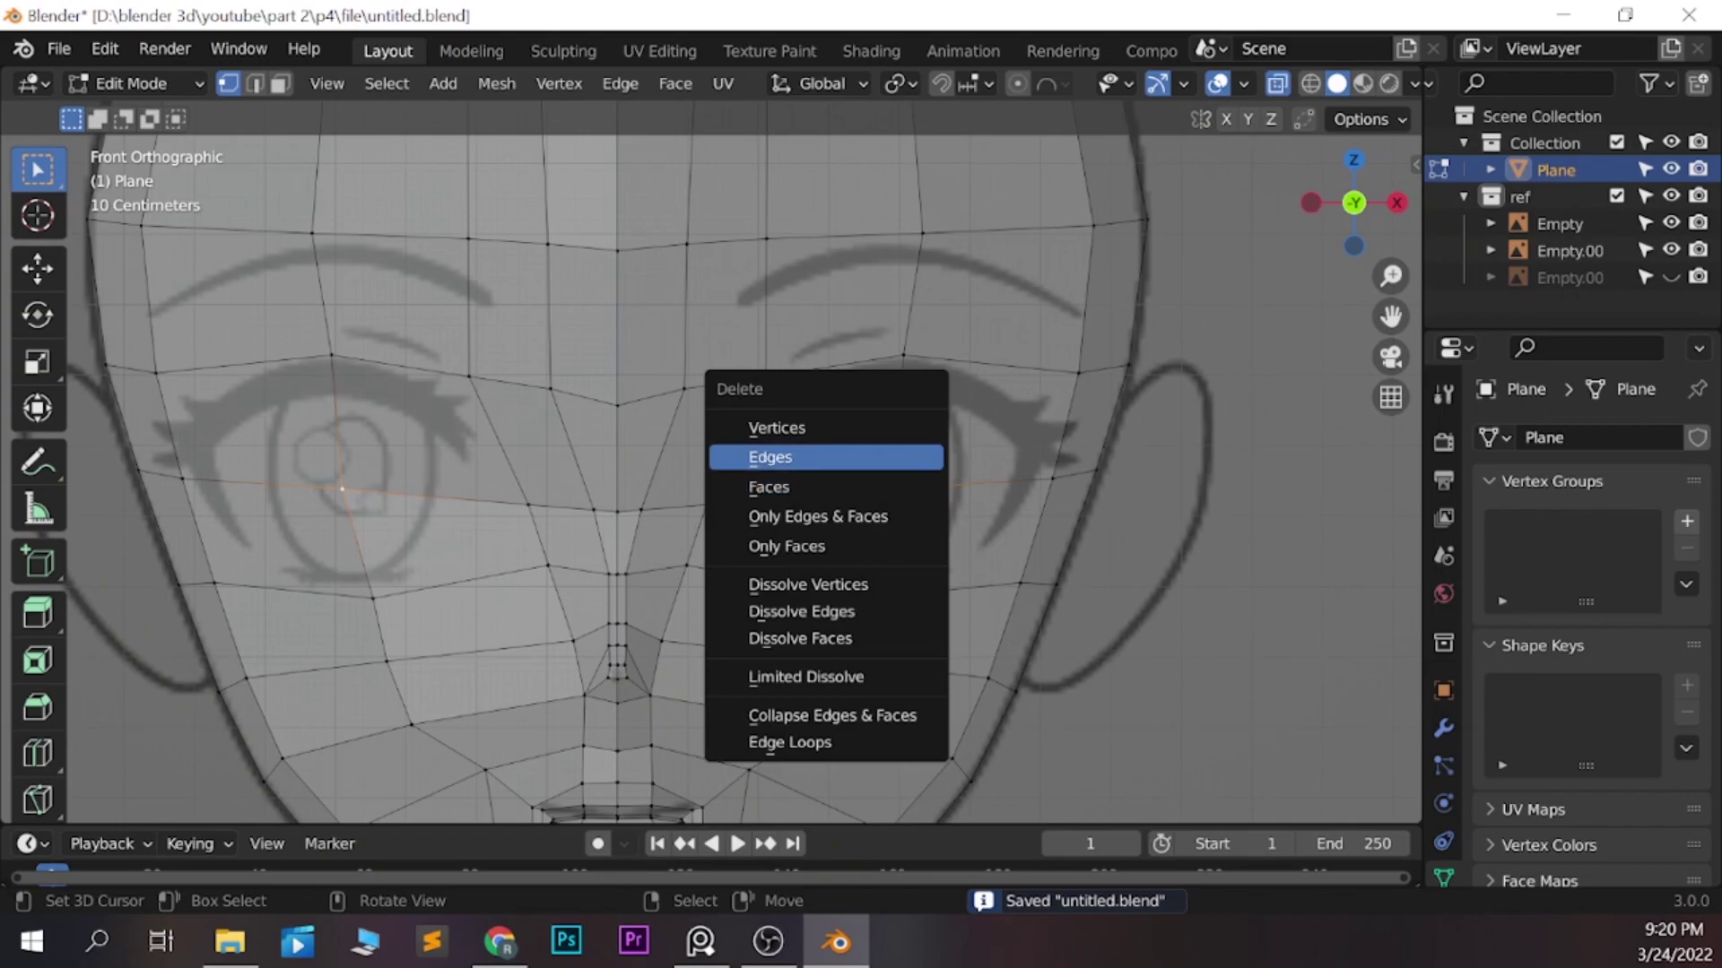
key("KP_3")
key("g")
key("Return")
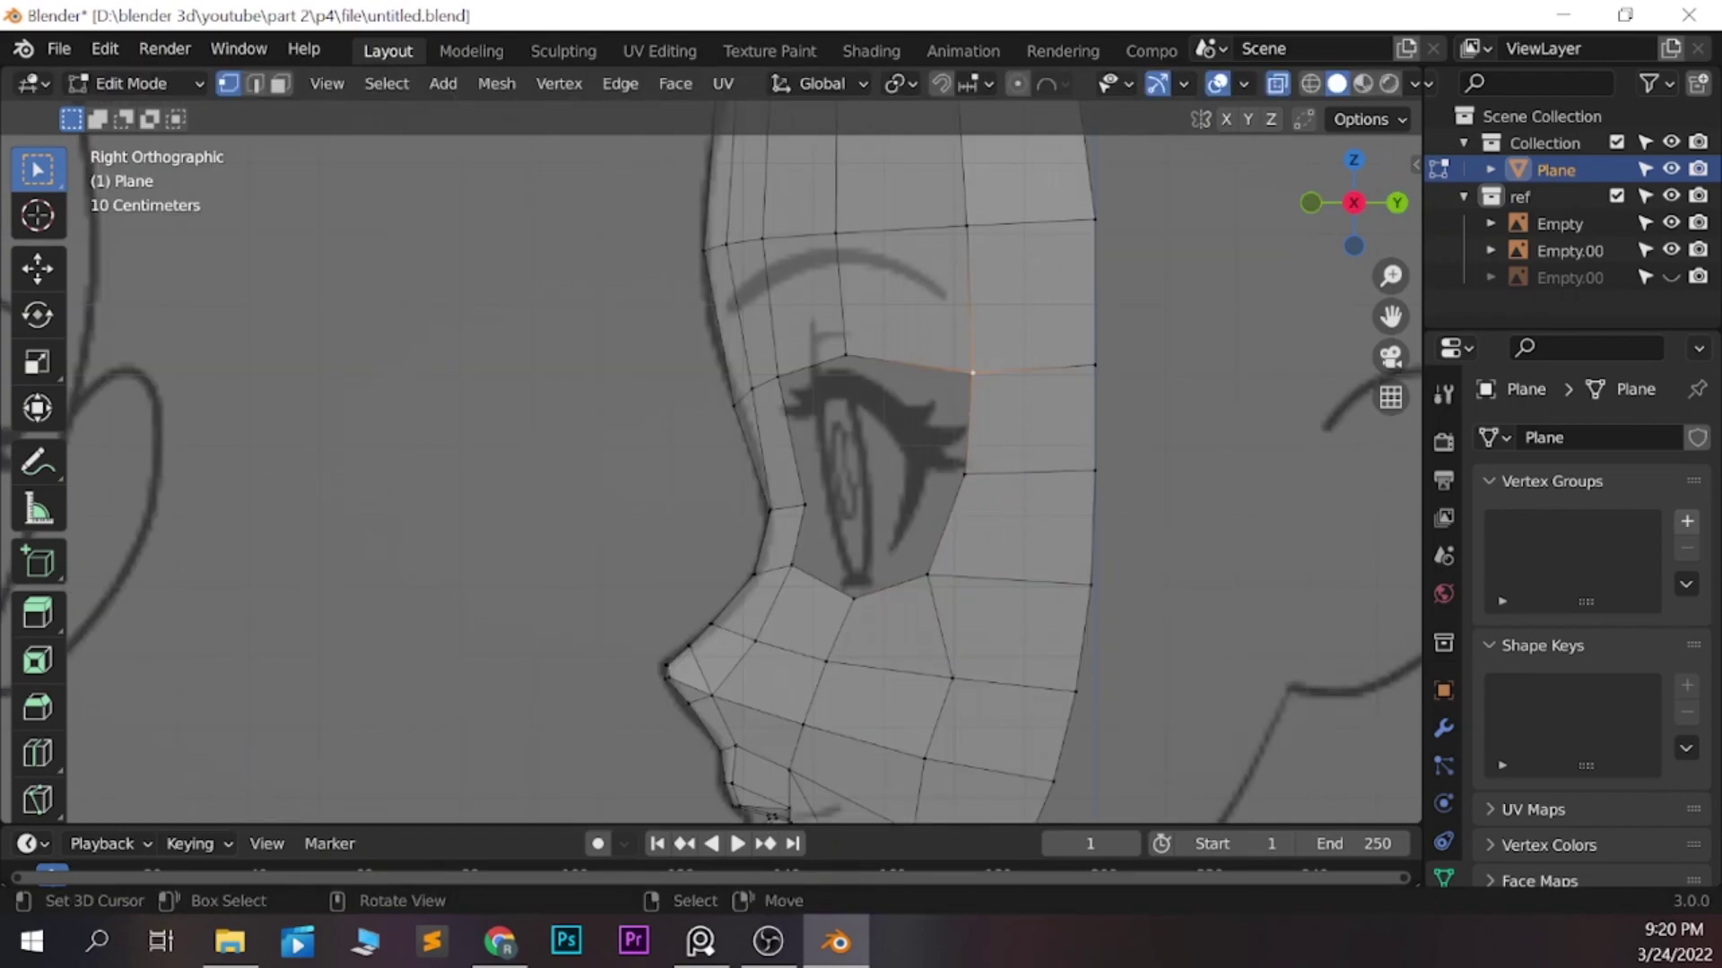
key("g")
key("Return")
key("KP_1")
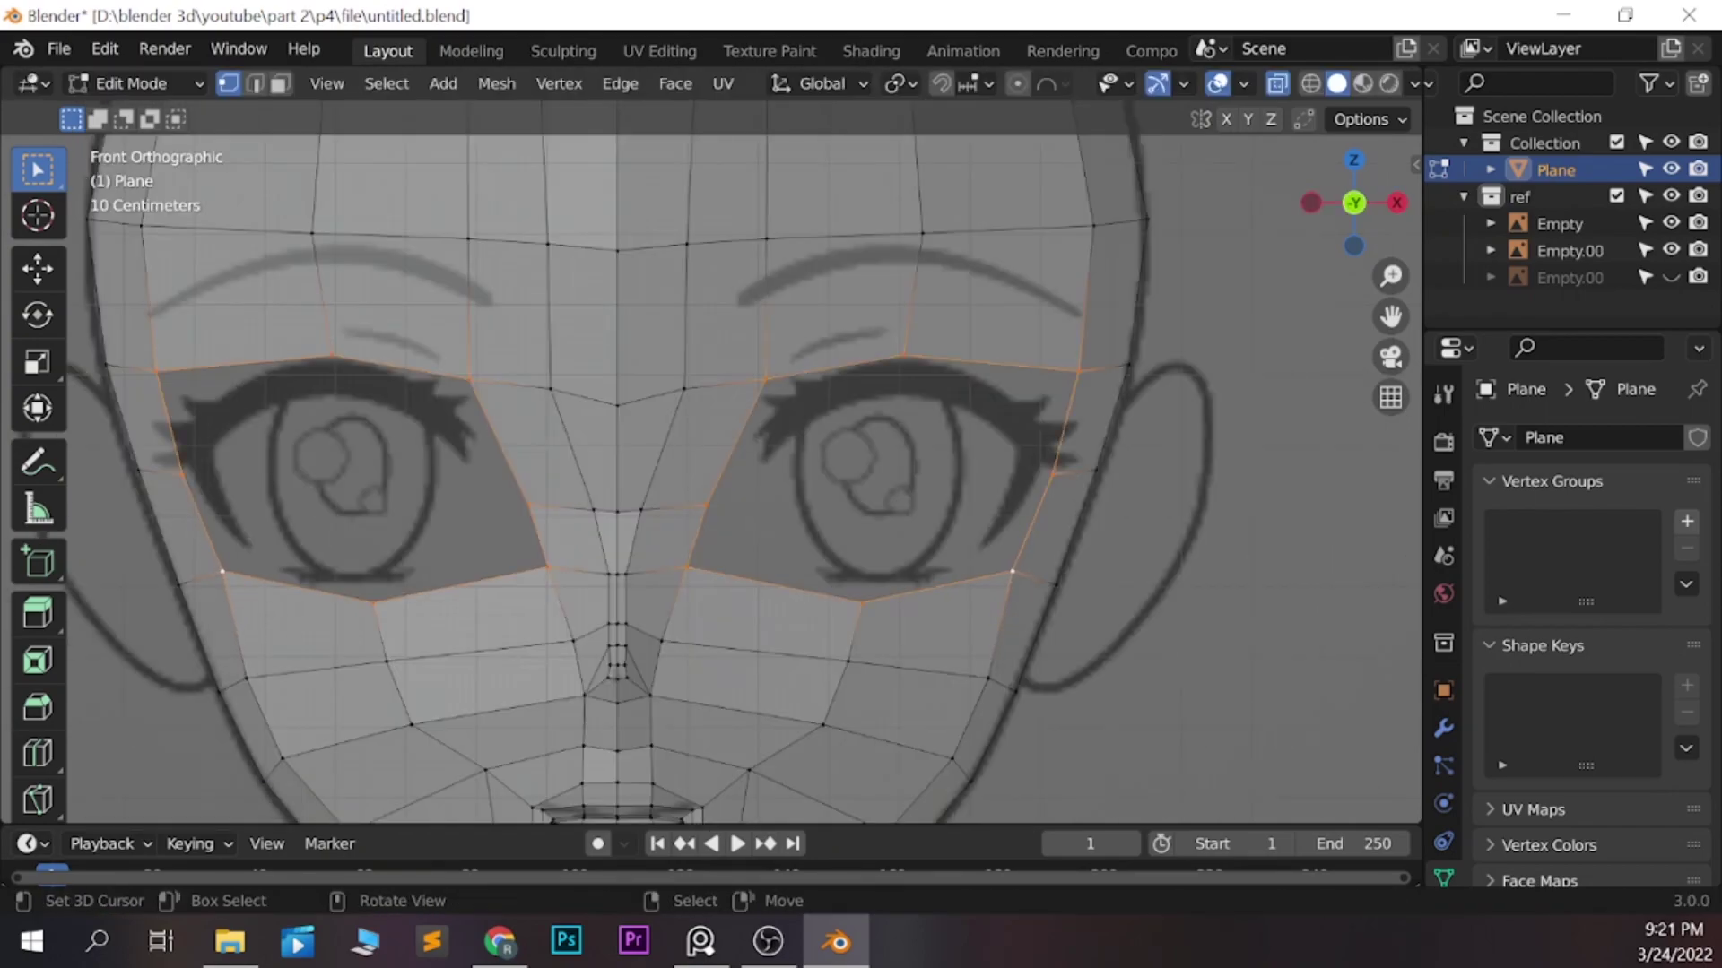
Extrude the eye-rim loops and fit their vertices to the drawn eye outlines
key("e")
scroll(708, 462, "up", 1)
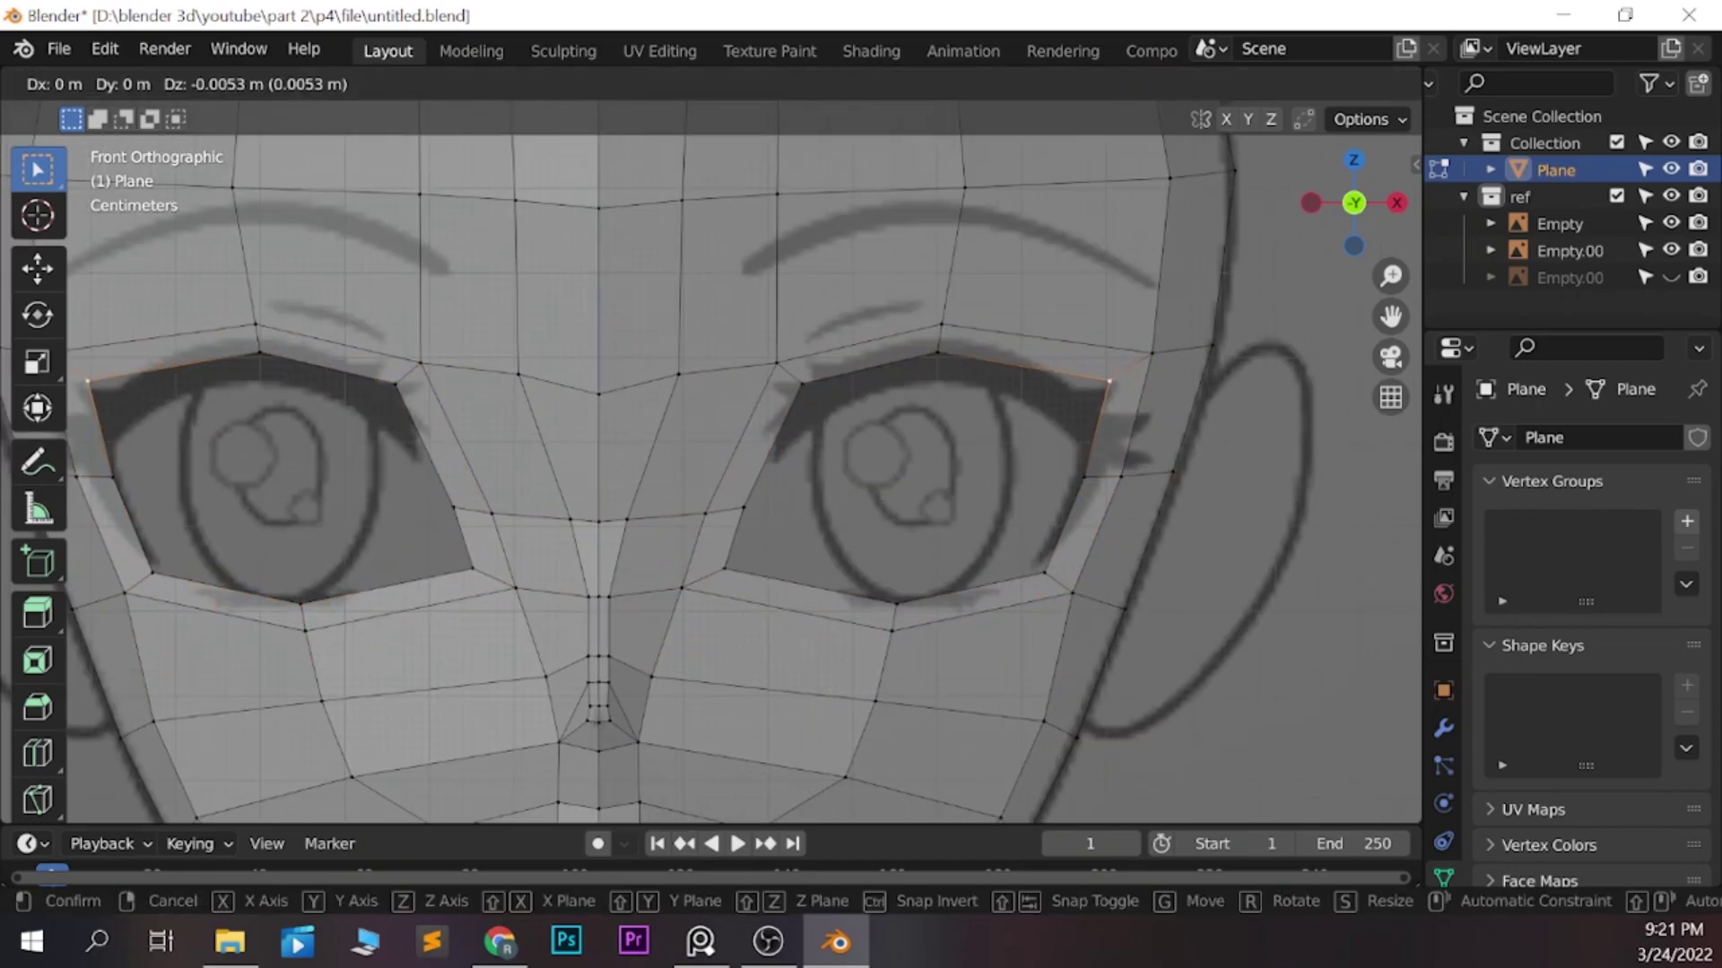
key("Return")
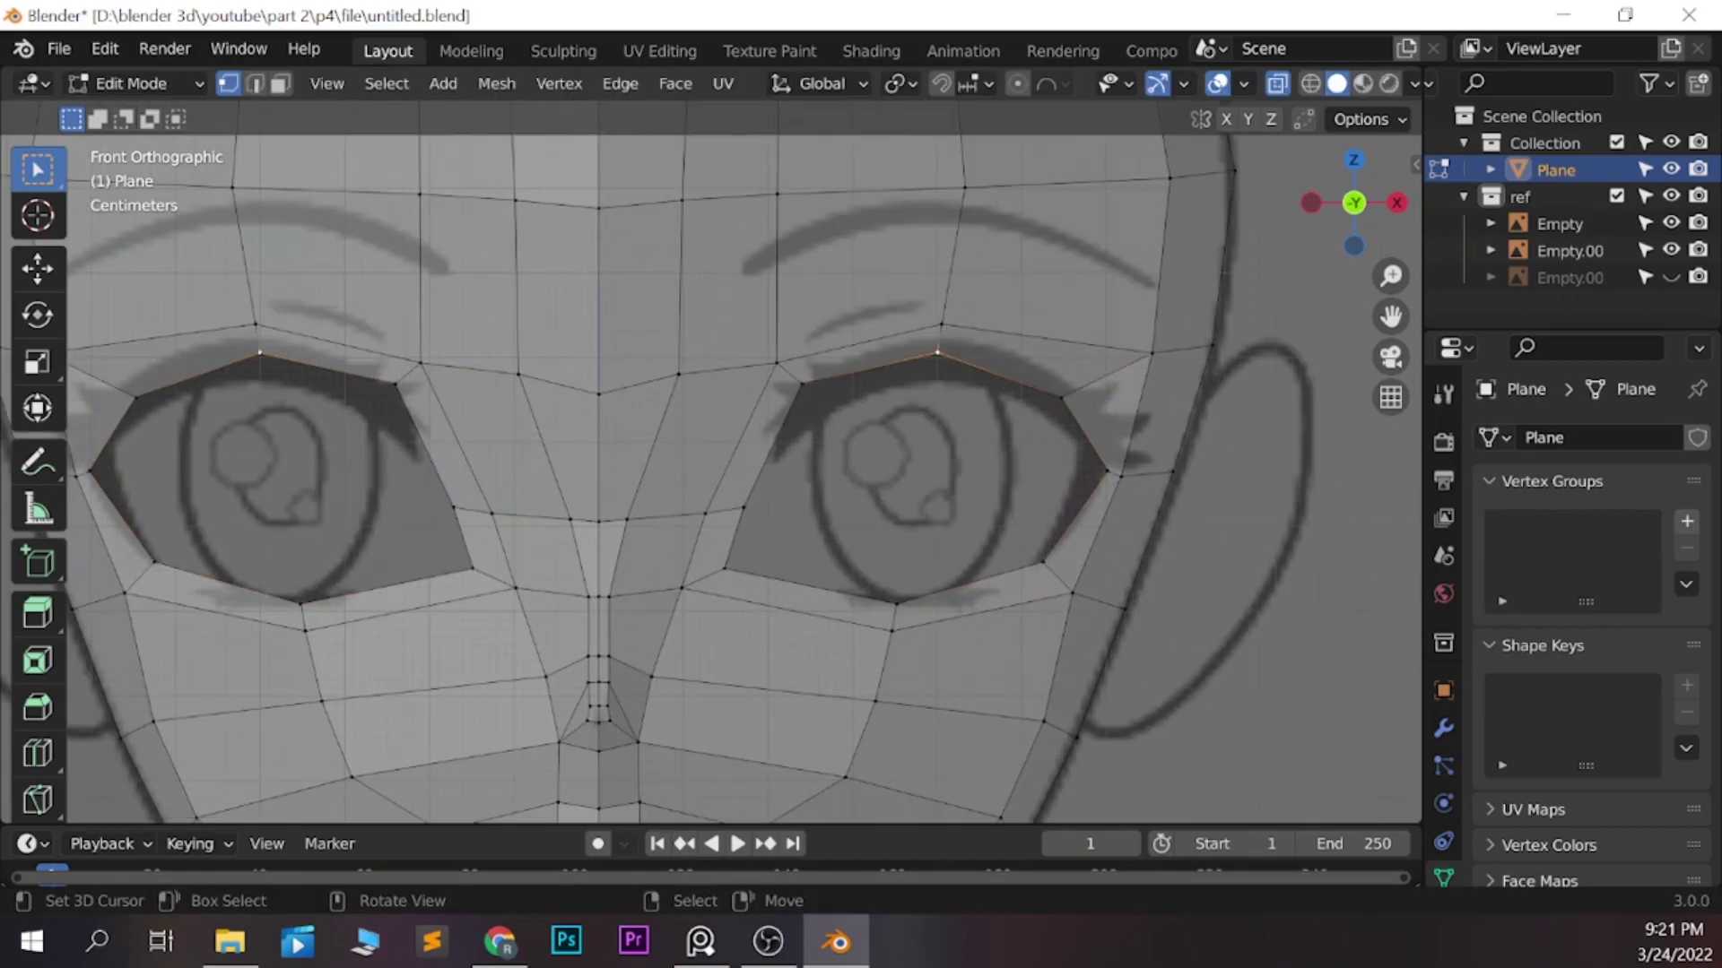
key("g")
key("Return")
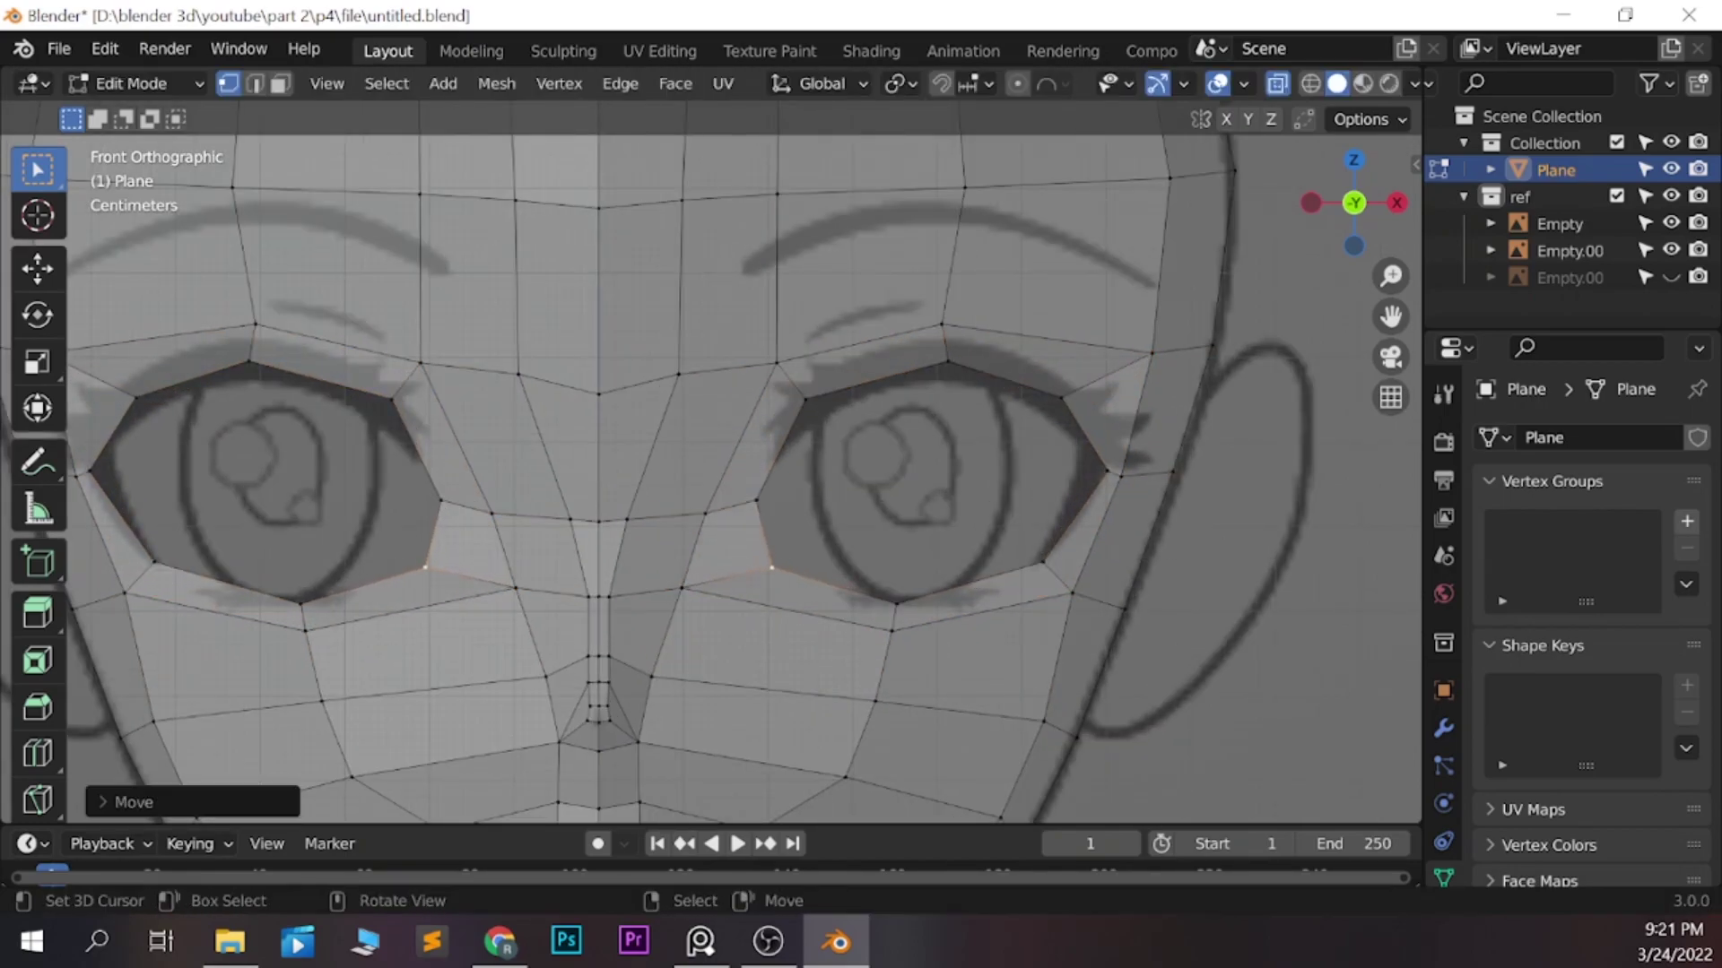
Adjust the eye-rim vertices in side view, then extrude the eye rims inward
key("KP_3")
key("g")
key("Return")
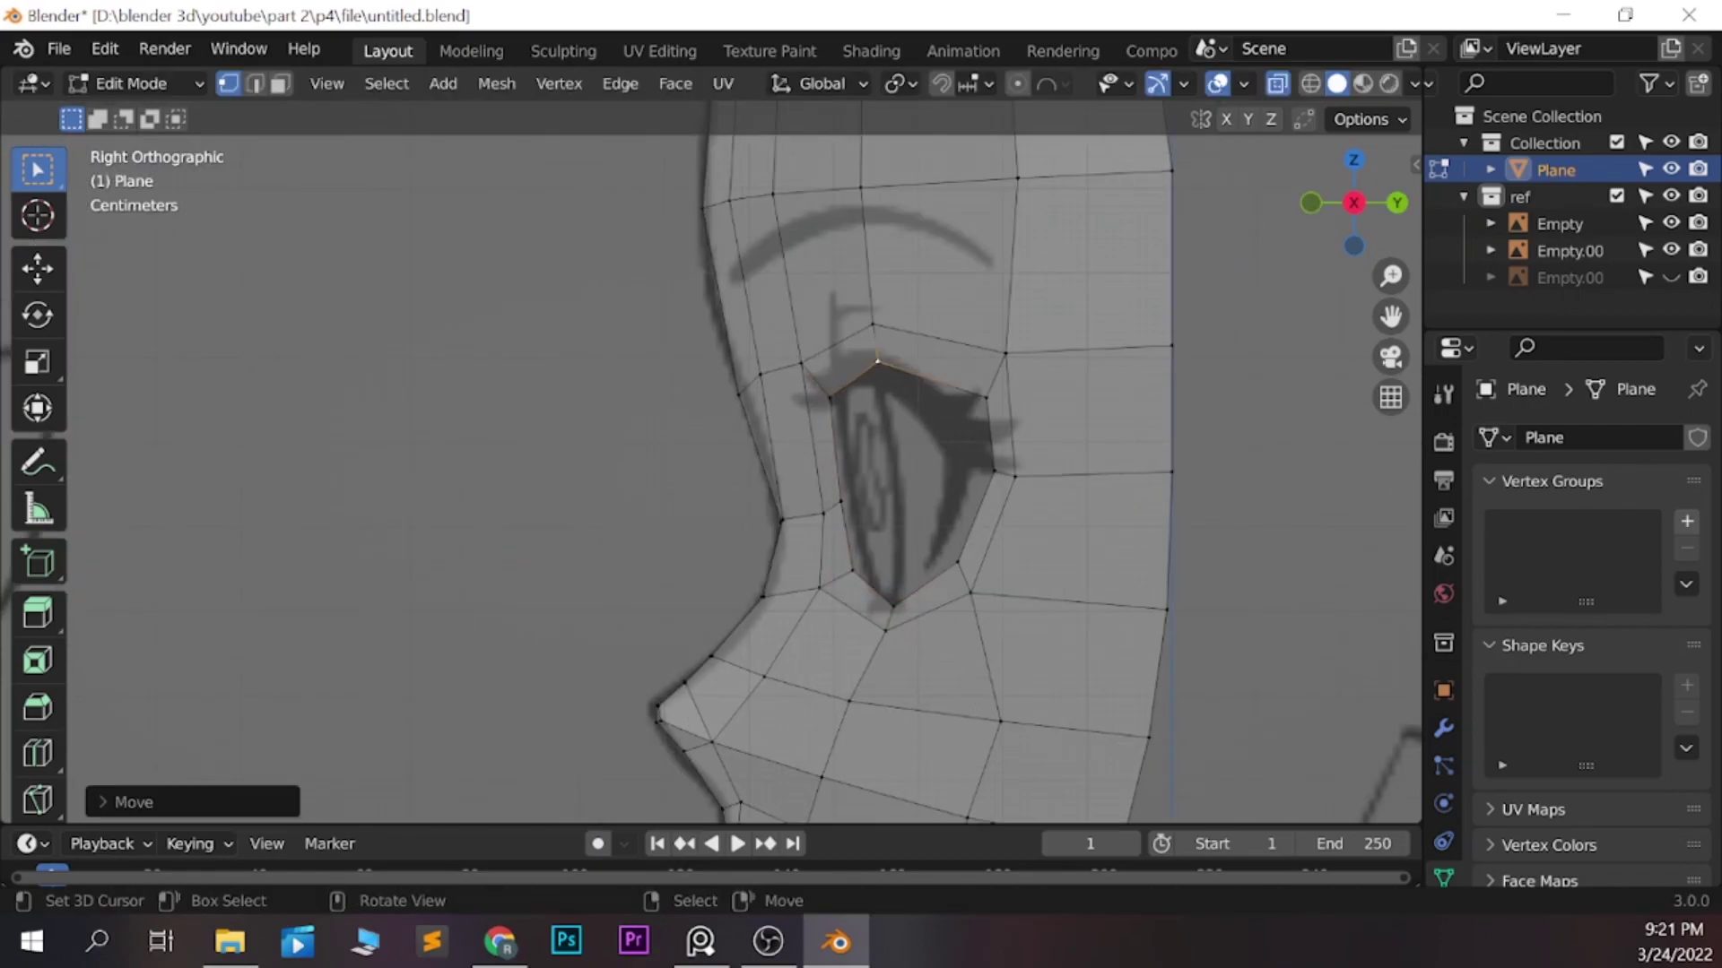
key("g")
key("Return")
key("KP_1")
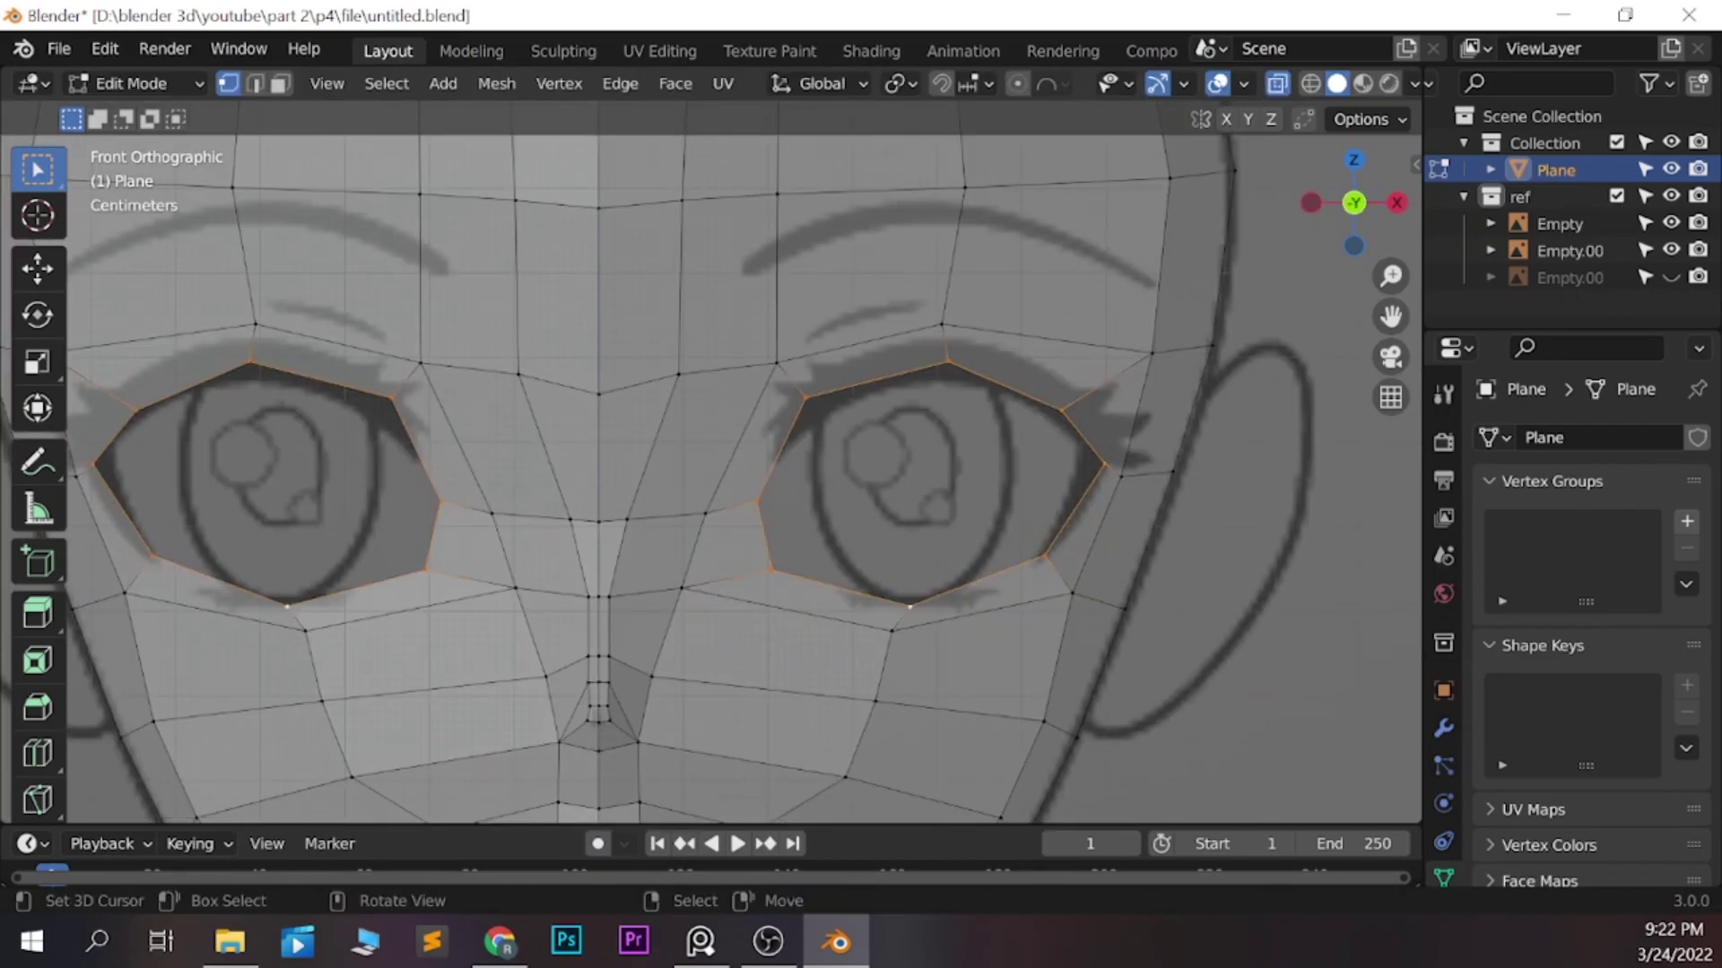
key("KP_3")
key("e")
key("Return")
key("KP_1")
Cancel the eye-rim scale and save the file
key("s")
key("Escape")
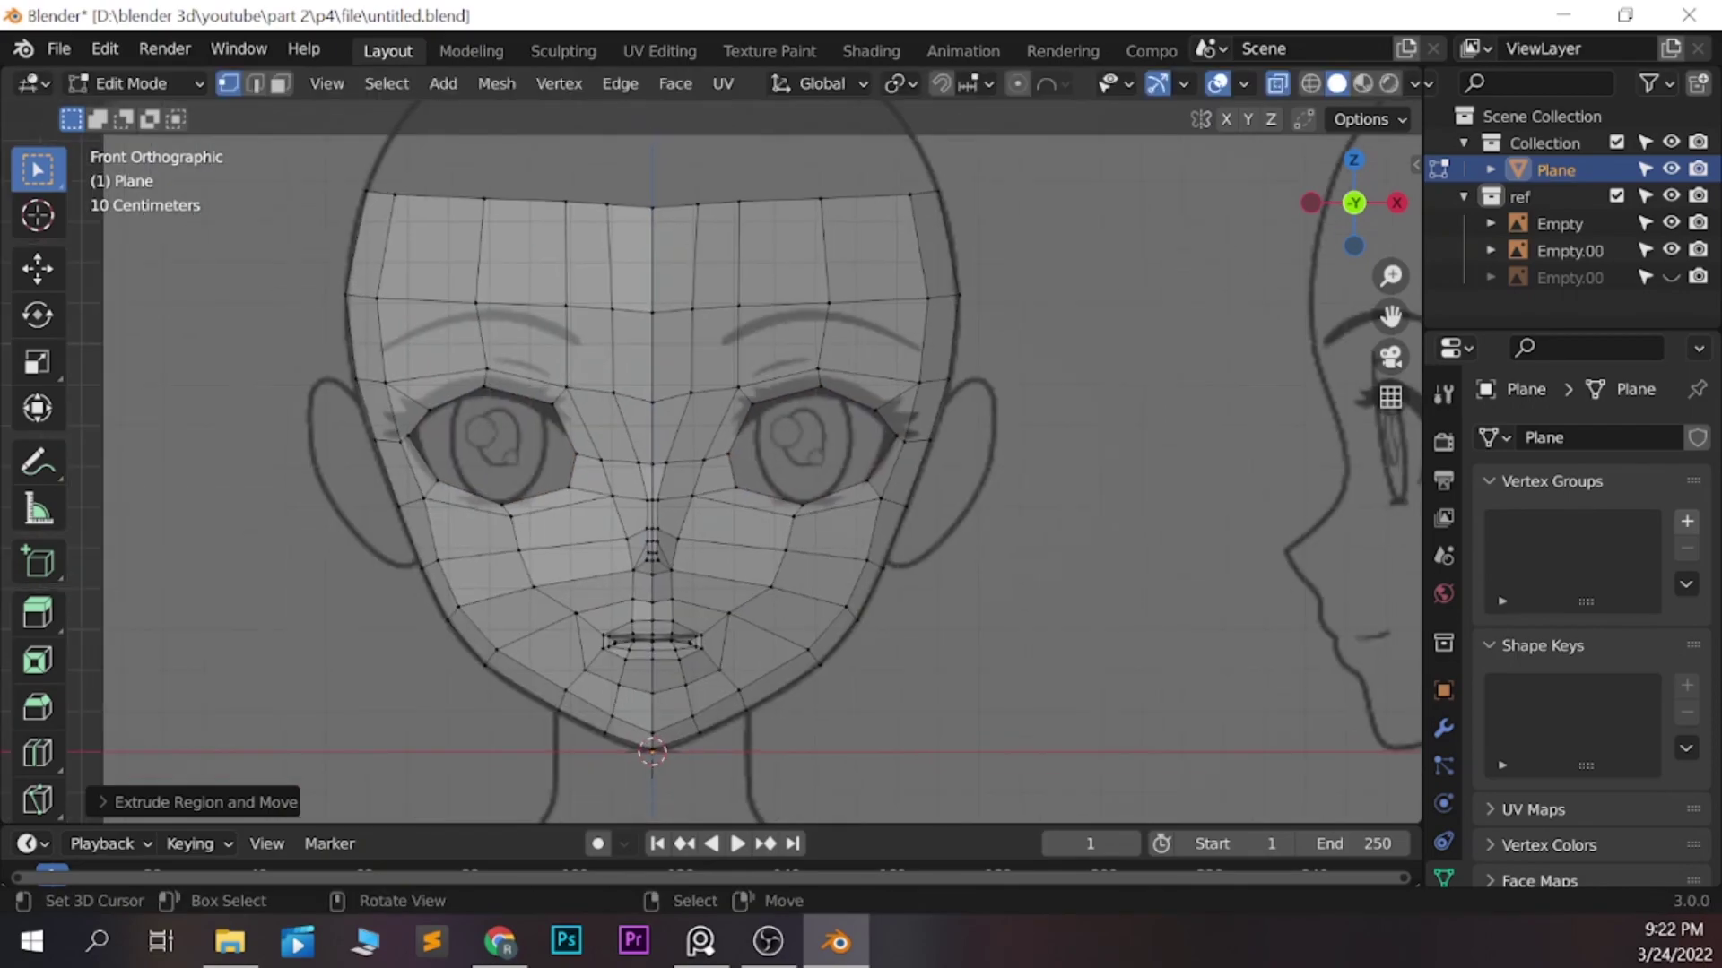
key("Return")
key("ctrl+s")
Extrude the face's outer side edge toward the back of the head and save
key("KP_3")
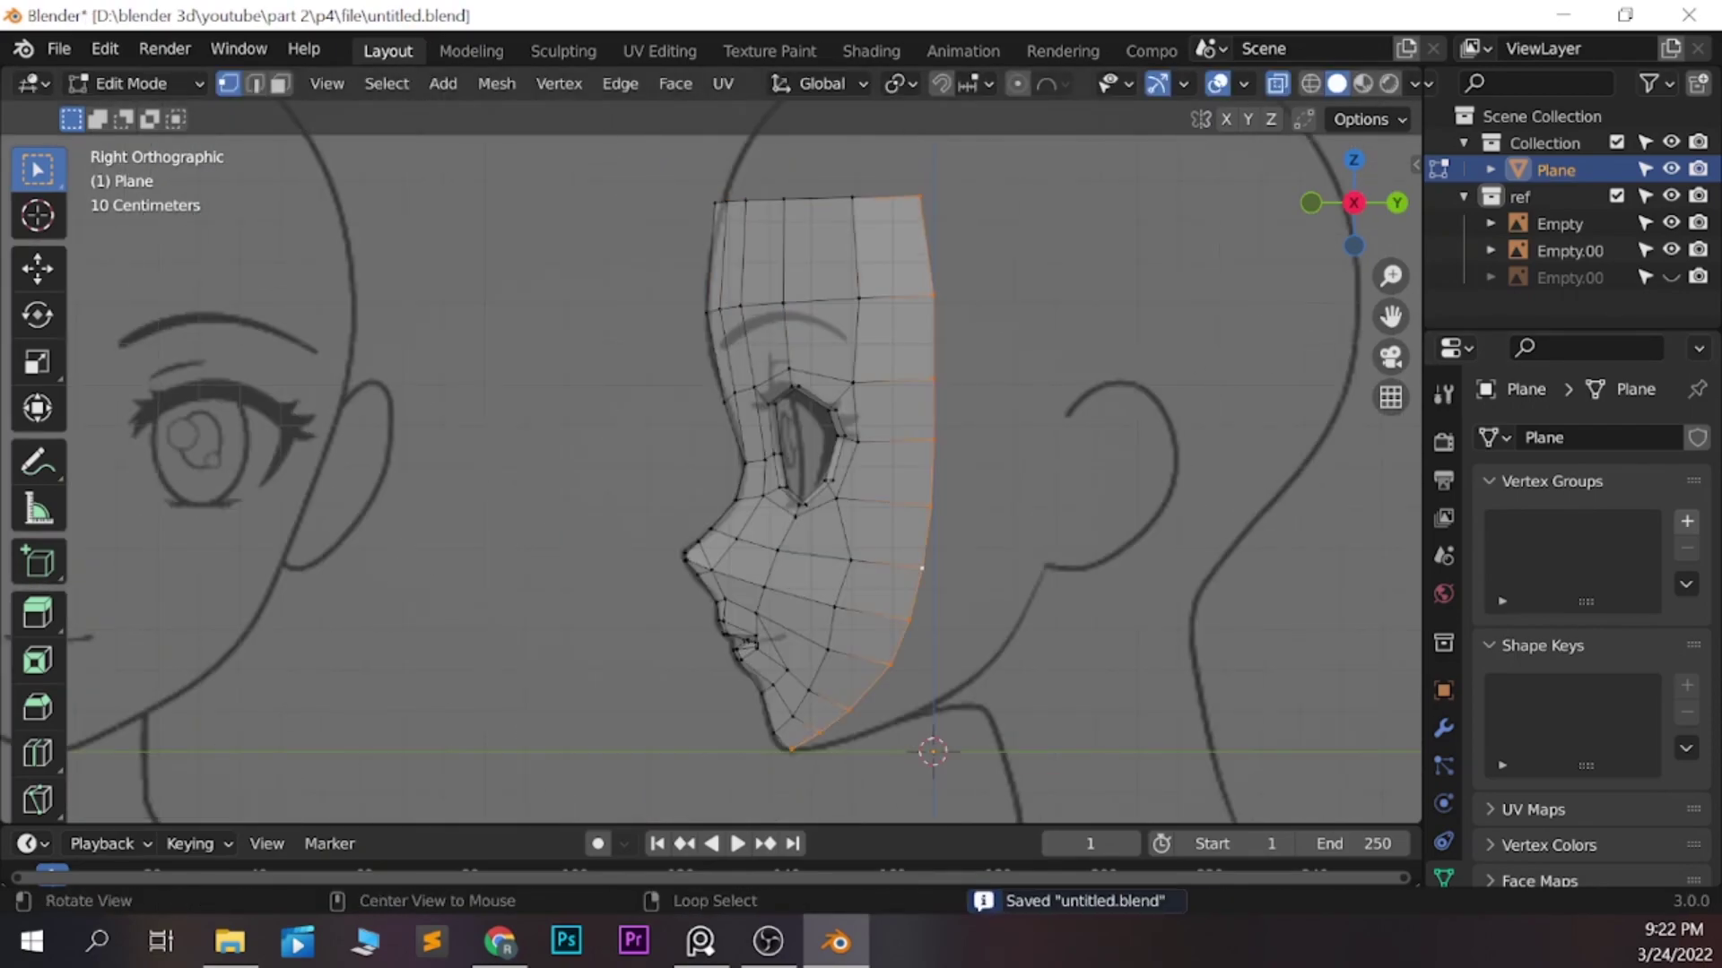
key("e")
key("Return")
key("Tab")
key("ctrl+s")
Add a level-2 Subdivision Surface modifier and Shade Smooth to the face mask
scroll(861, 448, "down", 2)
left_click(1444, 728)
left_click(1591, 438)
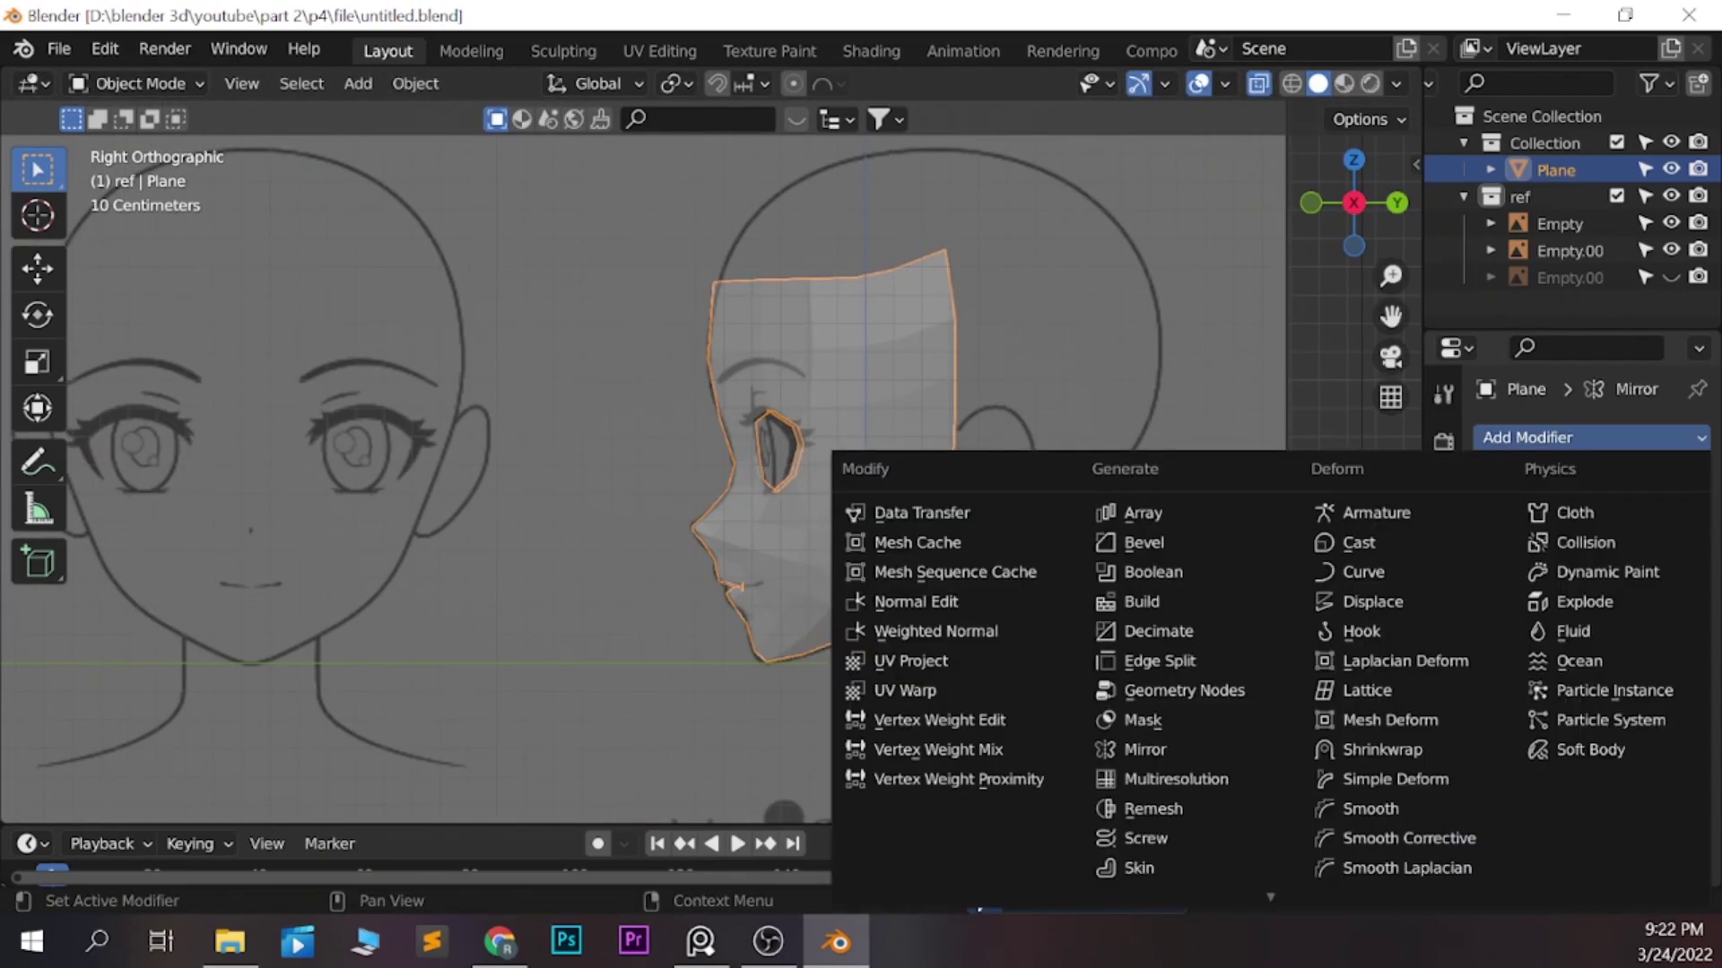
left_click(1132, 884)
right_click(888, 422)
left_click(887, 427)
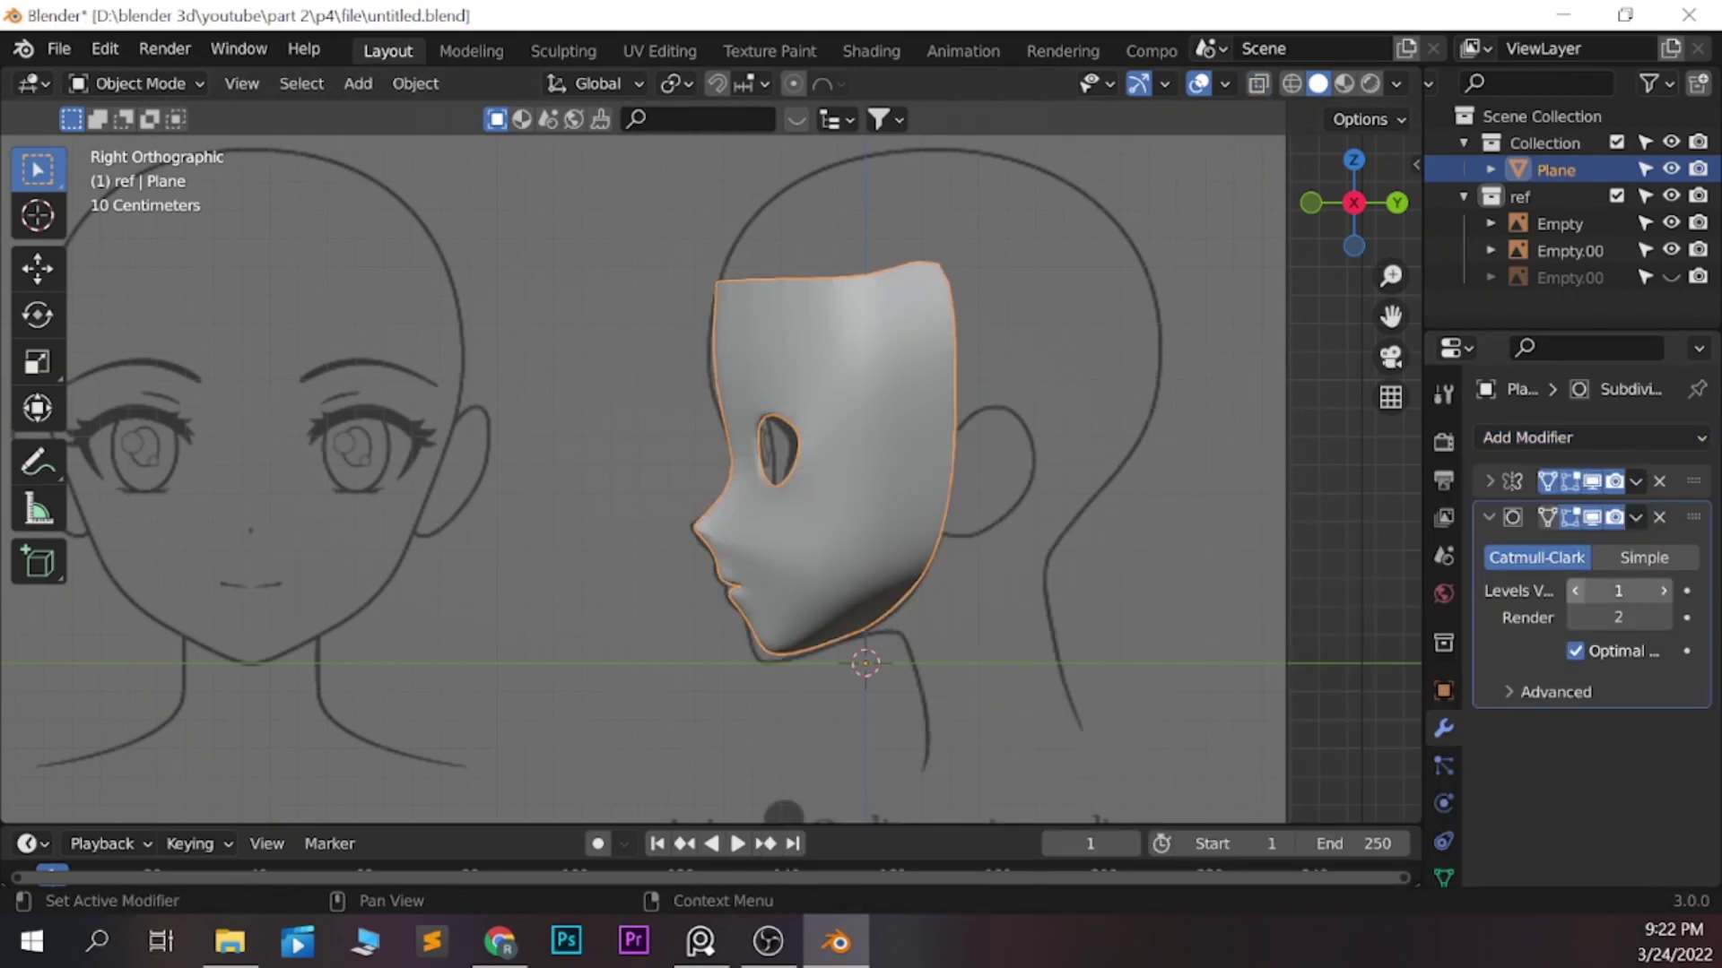
key("Tab")
key("KP_1")
scroll(744, 467, "up", 3)
Select and reposition the chin vertices in side view
key("g")
key("Return")
key("KP_3")
left_click_drag(800, 531, 924, 615)
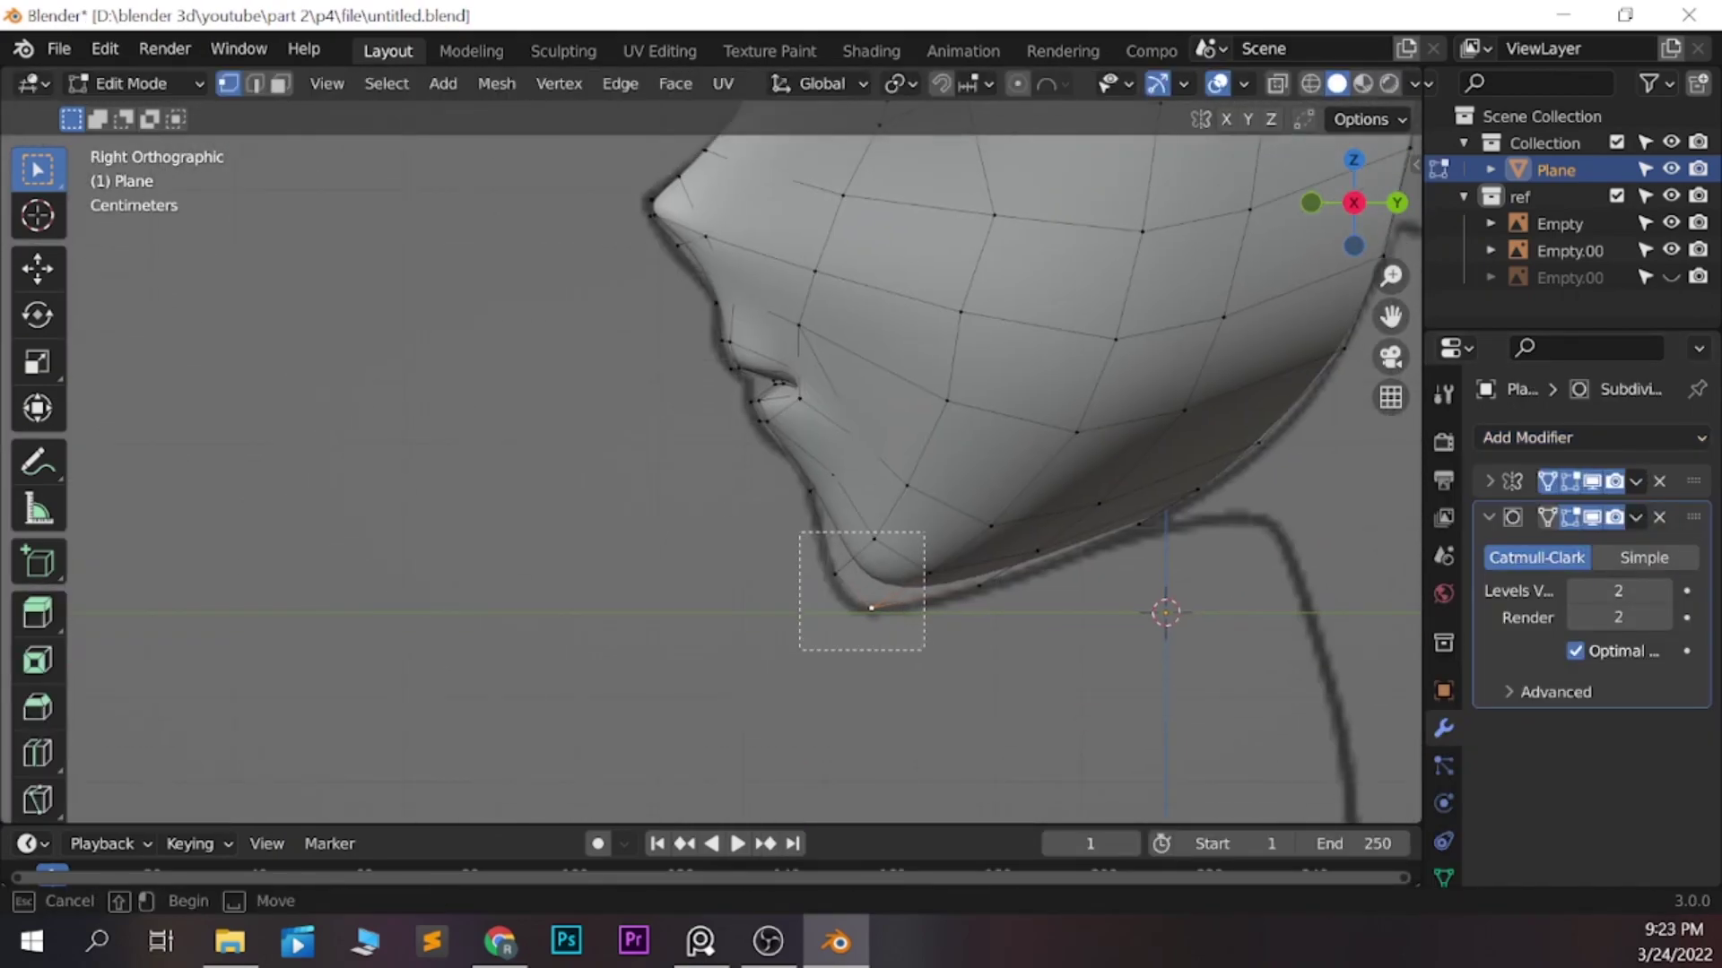
key("g")
key("Return")
scroll(744, 448, "up", 4)
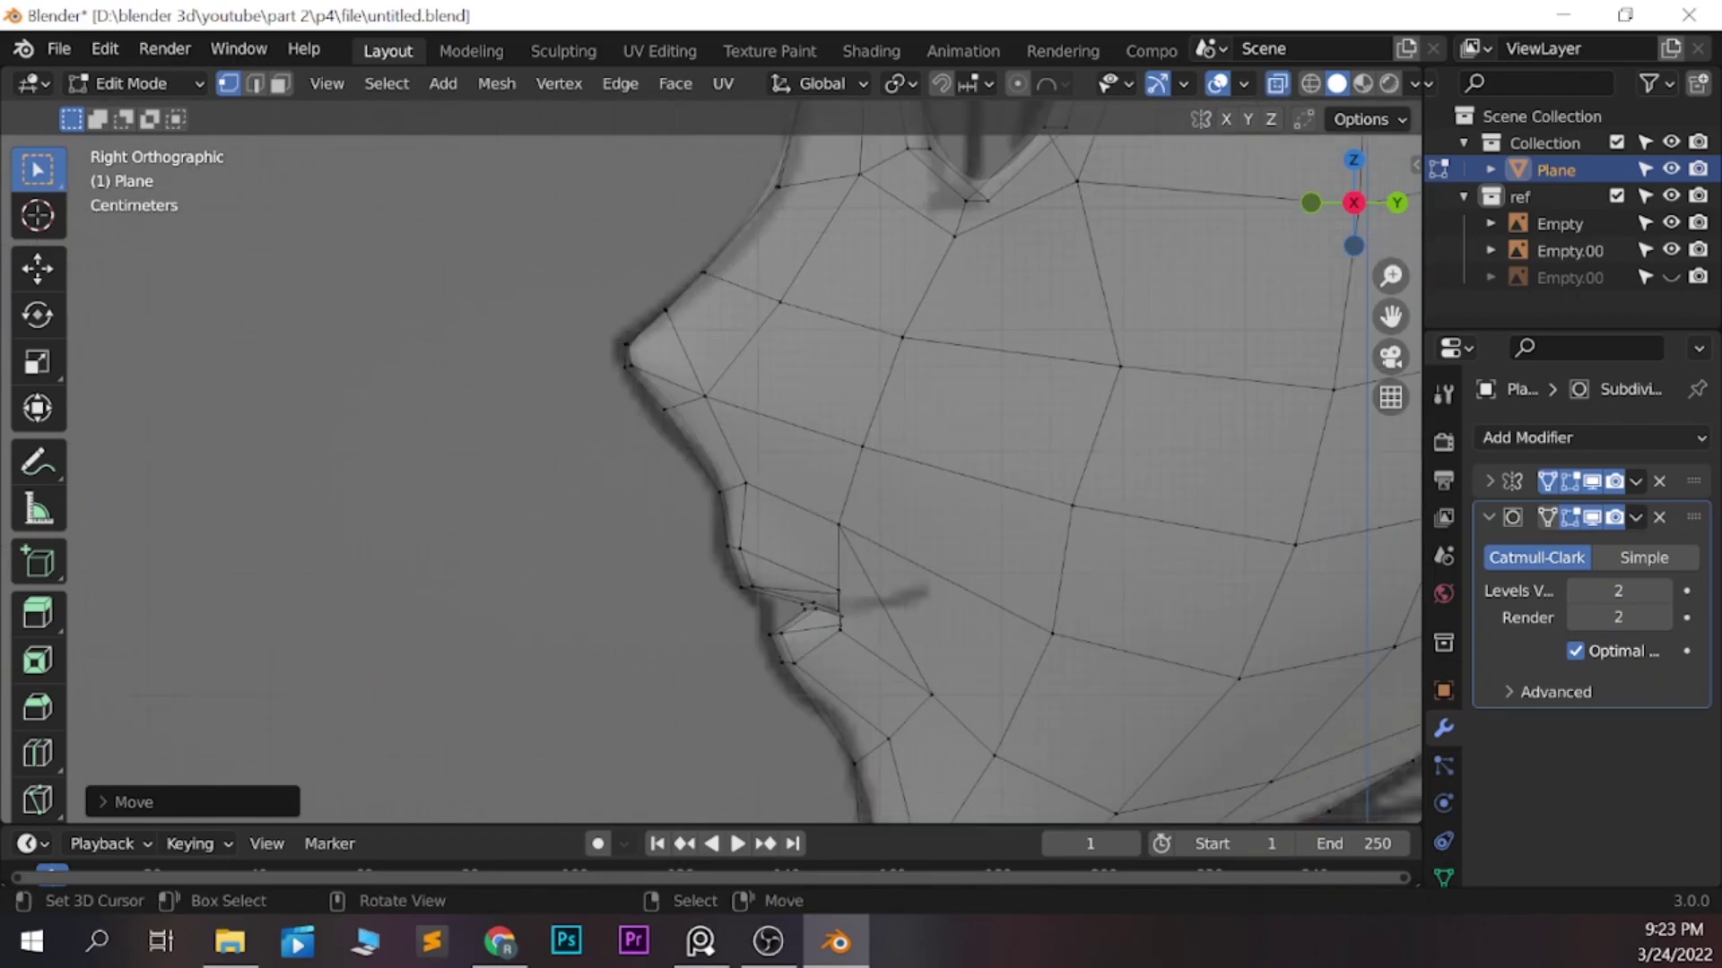
Move the vertices under the nose and at the upper lip downward
left_click(657, 417)
left_click(722, 491)
key("g")
left_click(730, 557)
scroll(922, 613, "up", 3)
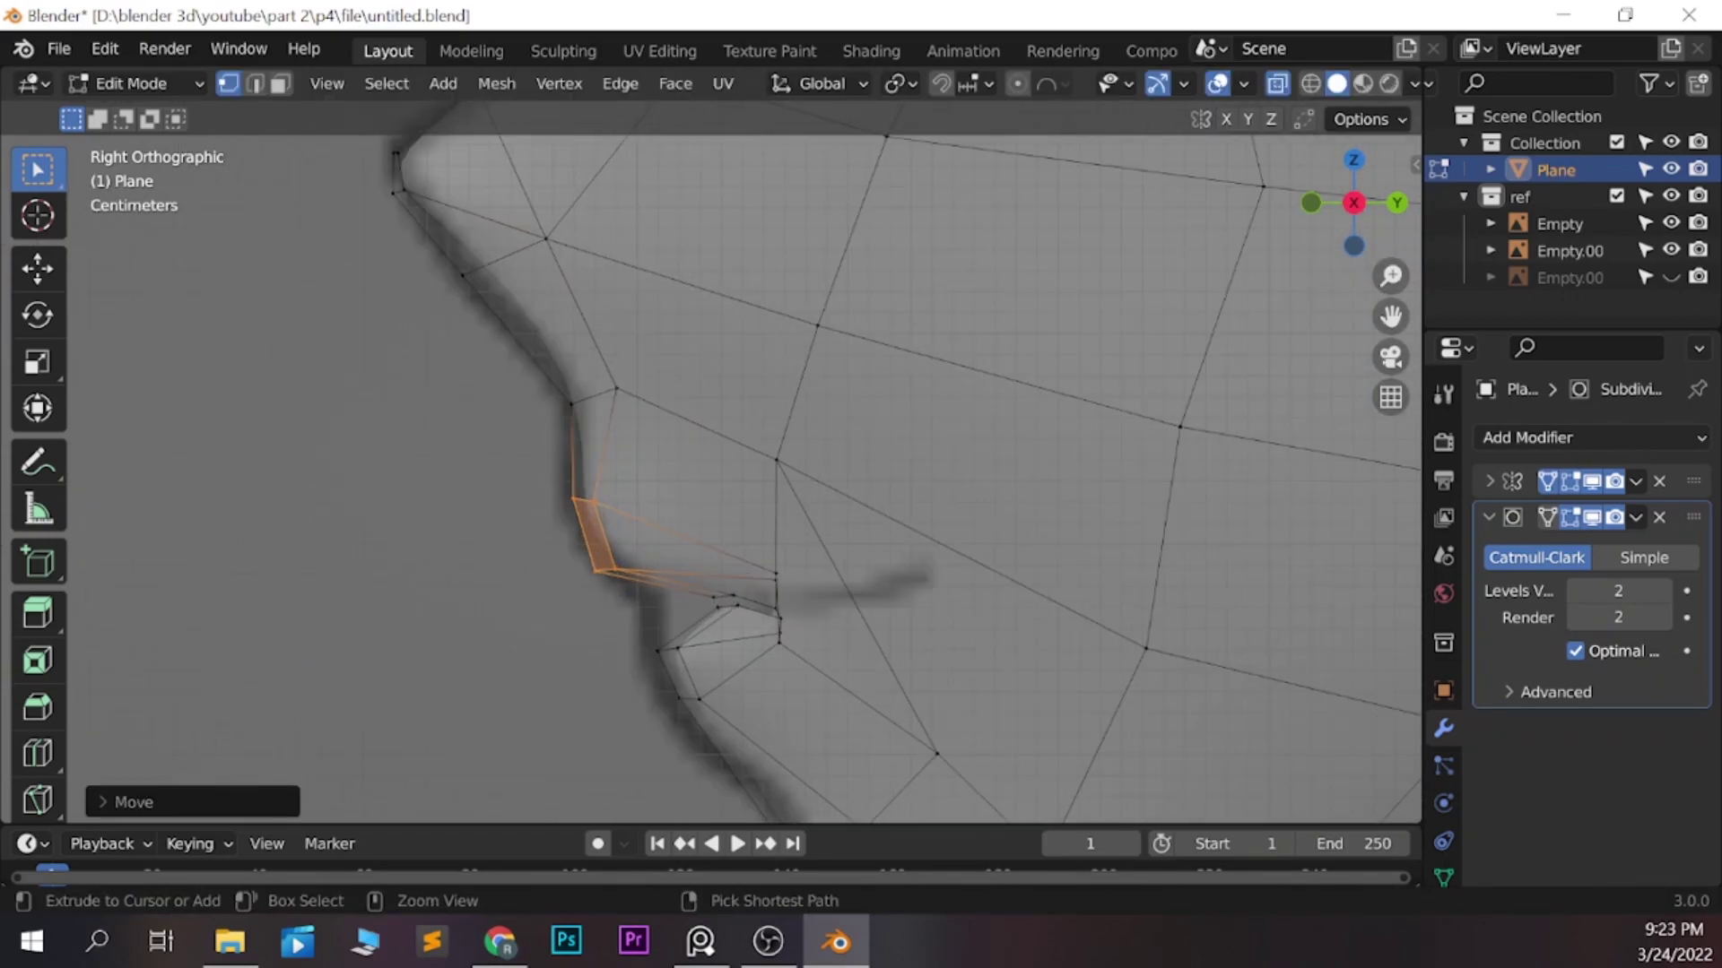
key("g")
key("Return")
scroll(744, 448, "down", 2)
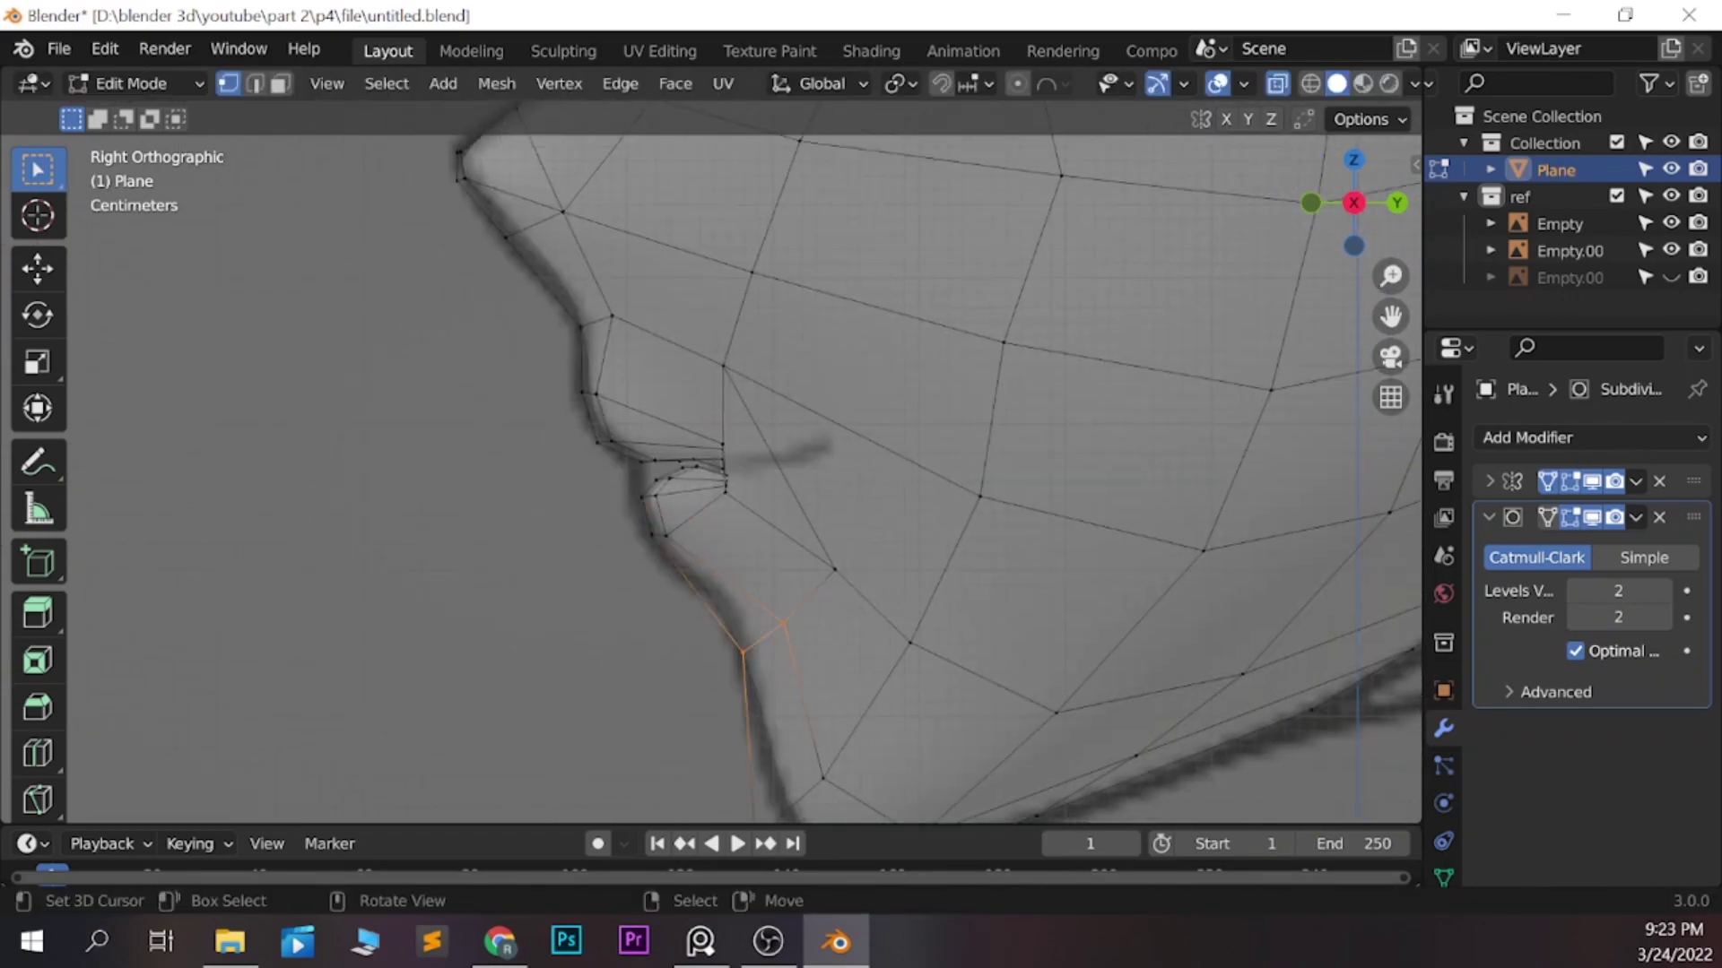
Adjust the vertex below the lip and the chin vertex to the reference
left_click(772, 596)
key("g")
key("Return")
scroll(744, 449, "down", 2)
left_click(1018, 615)
key("g")
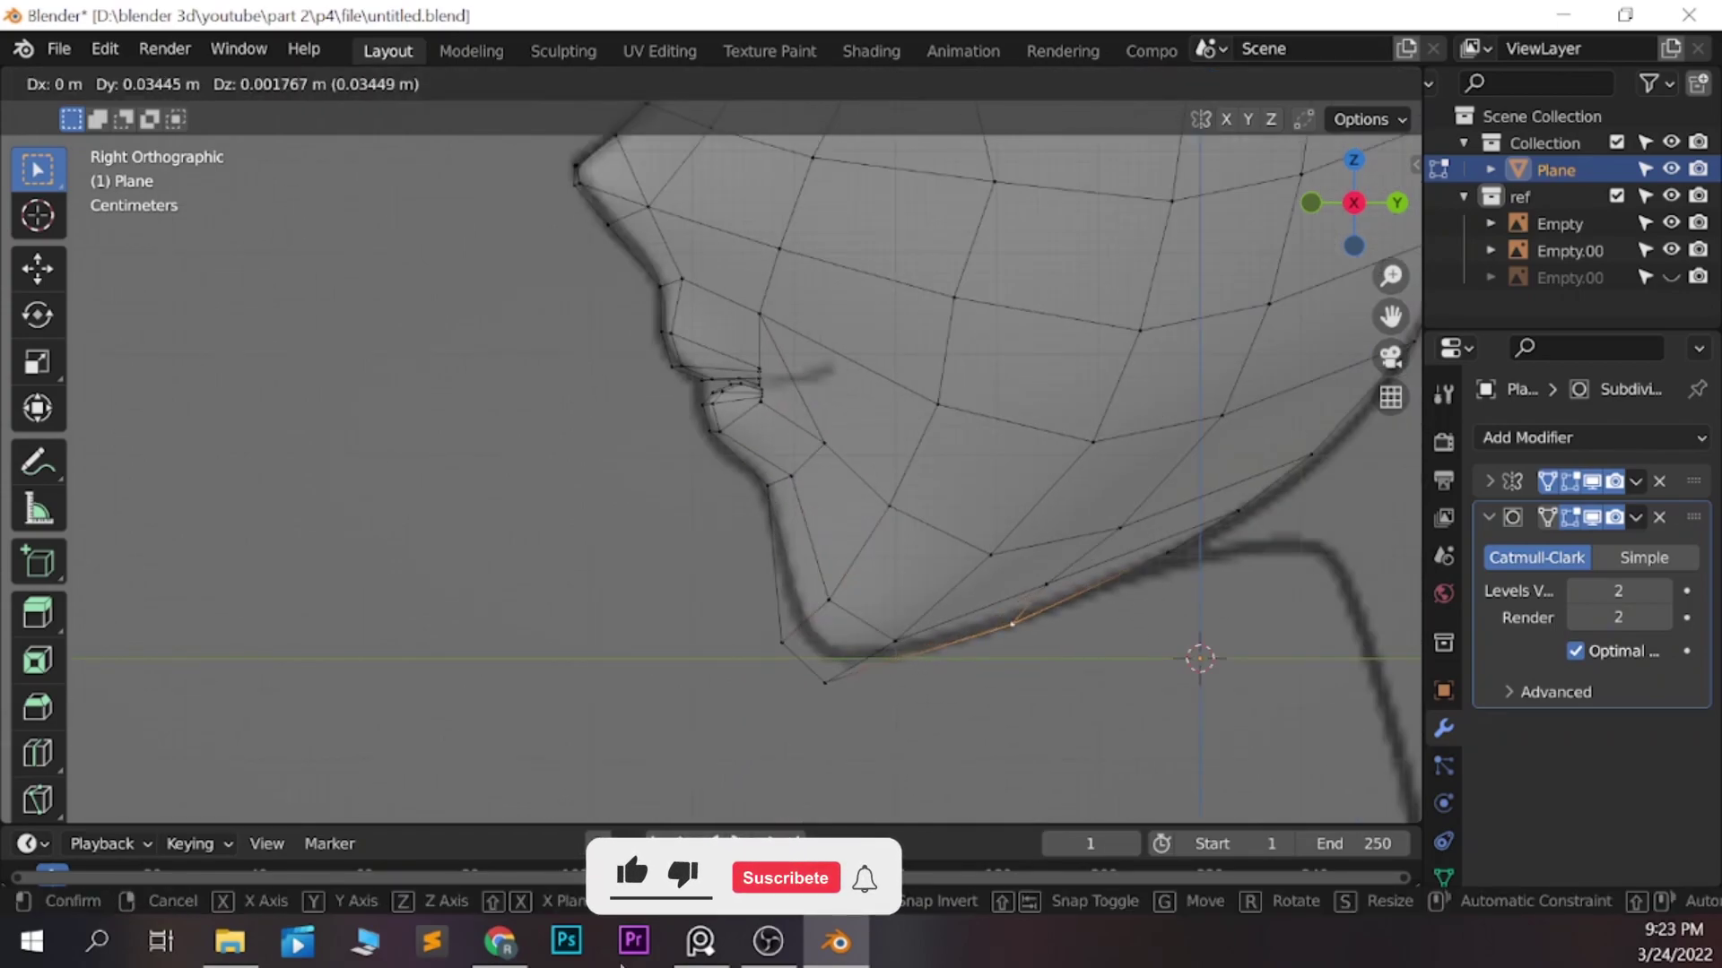
key("Return")
Raise the top vertex and the whole top edge loop up the forehead
middle_click_drag(896, 269, 897, 628, "shift")
key("g")
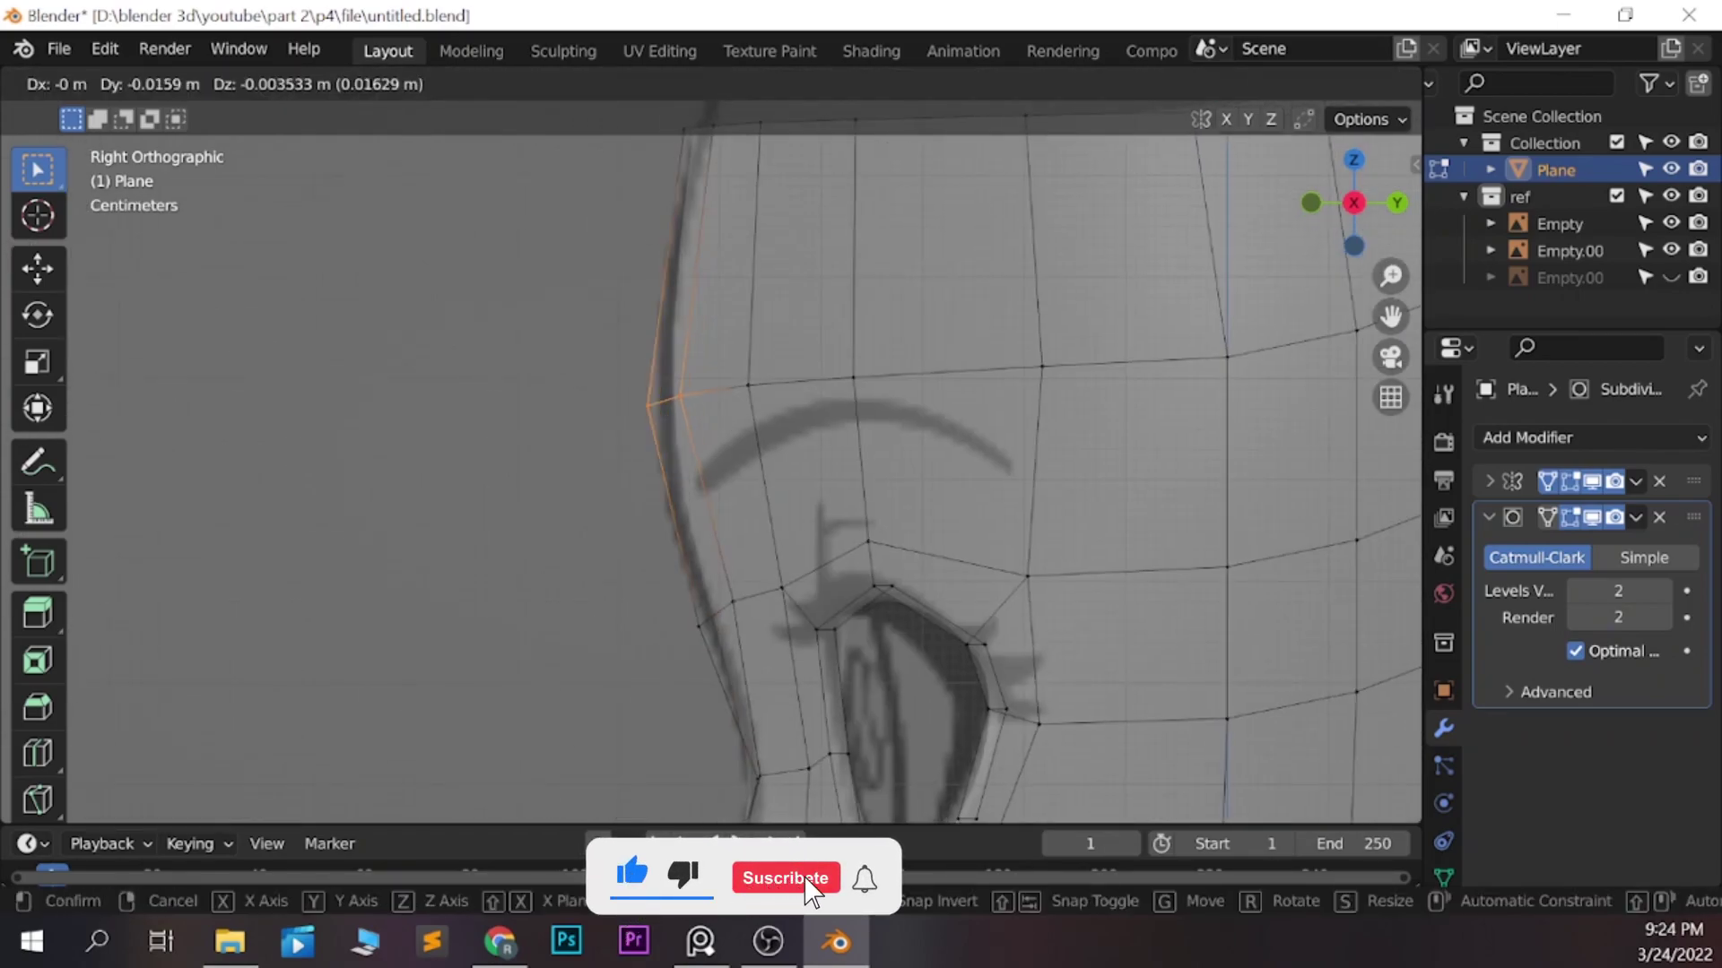
key("Return")
scroll(861, 475, "down", 3)
left_click(861, 343, "alt")
key("g")
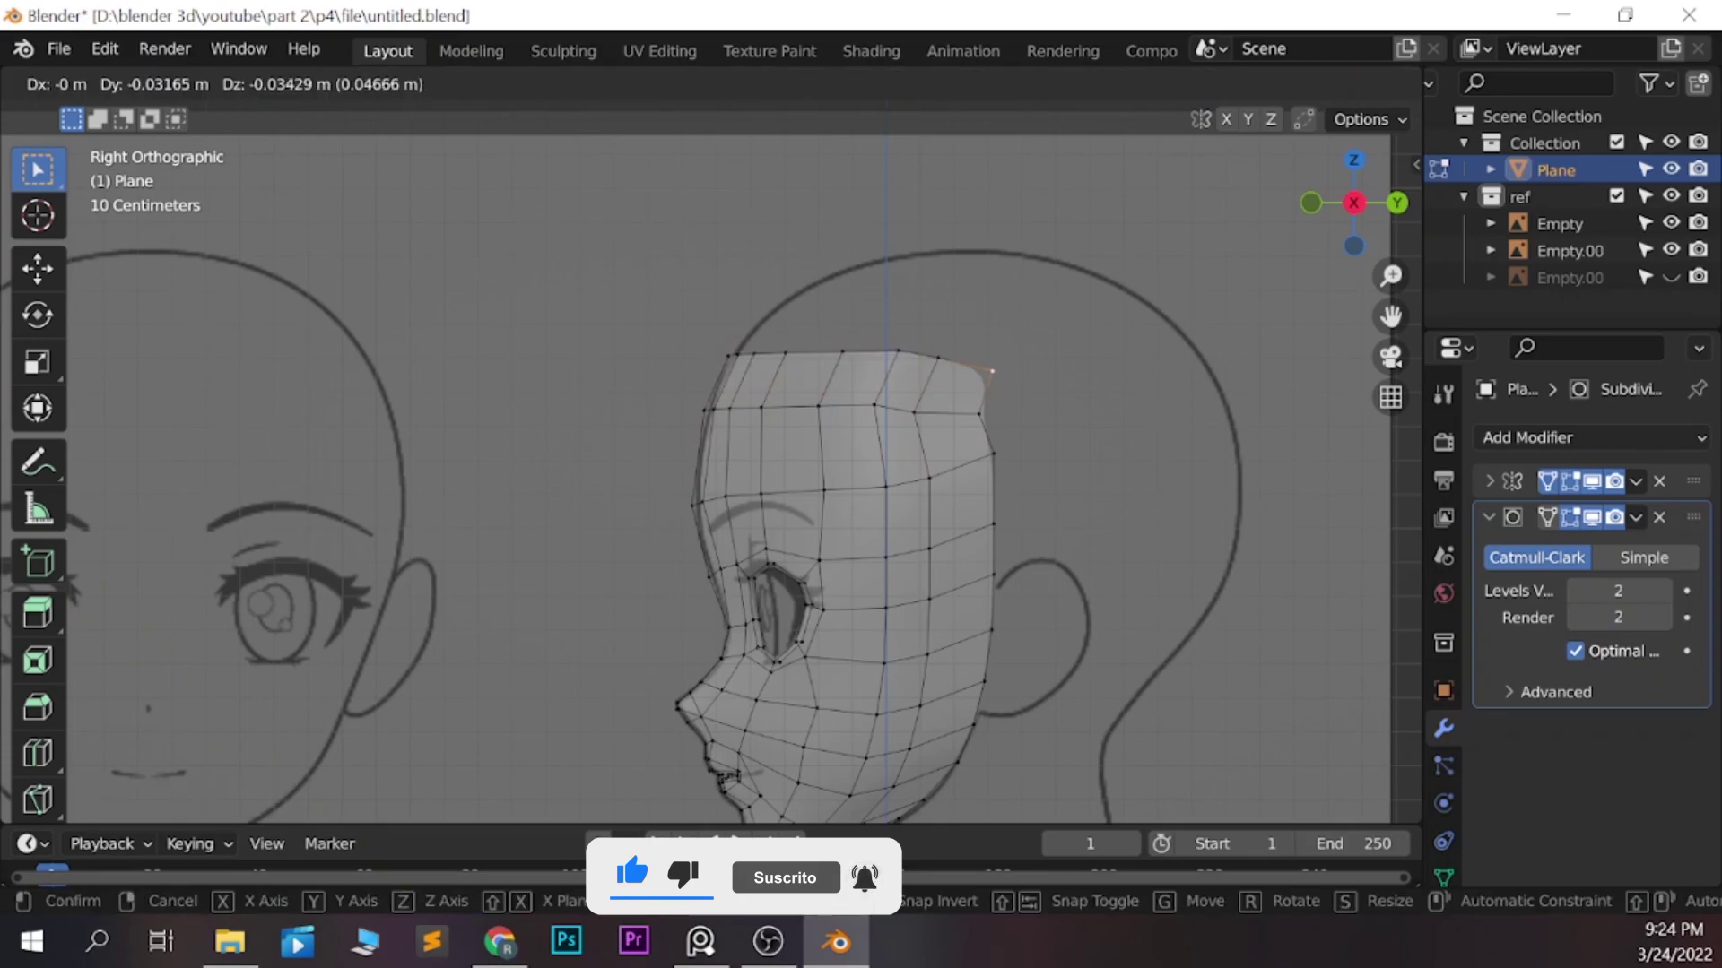
key("Return")
scroll(717, 475, "down", 3)
Narrow and rotate the top loop's corners to follow the skull outline
key("KP_1")
scroll(717, 476, "up", 3)
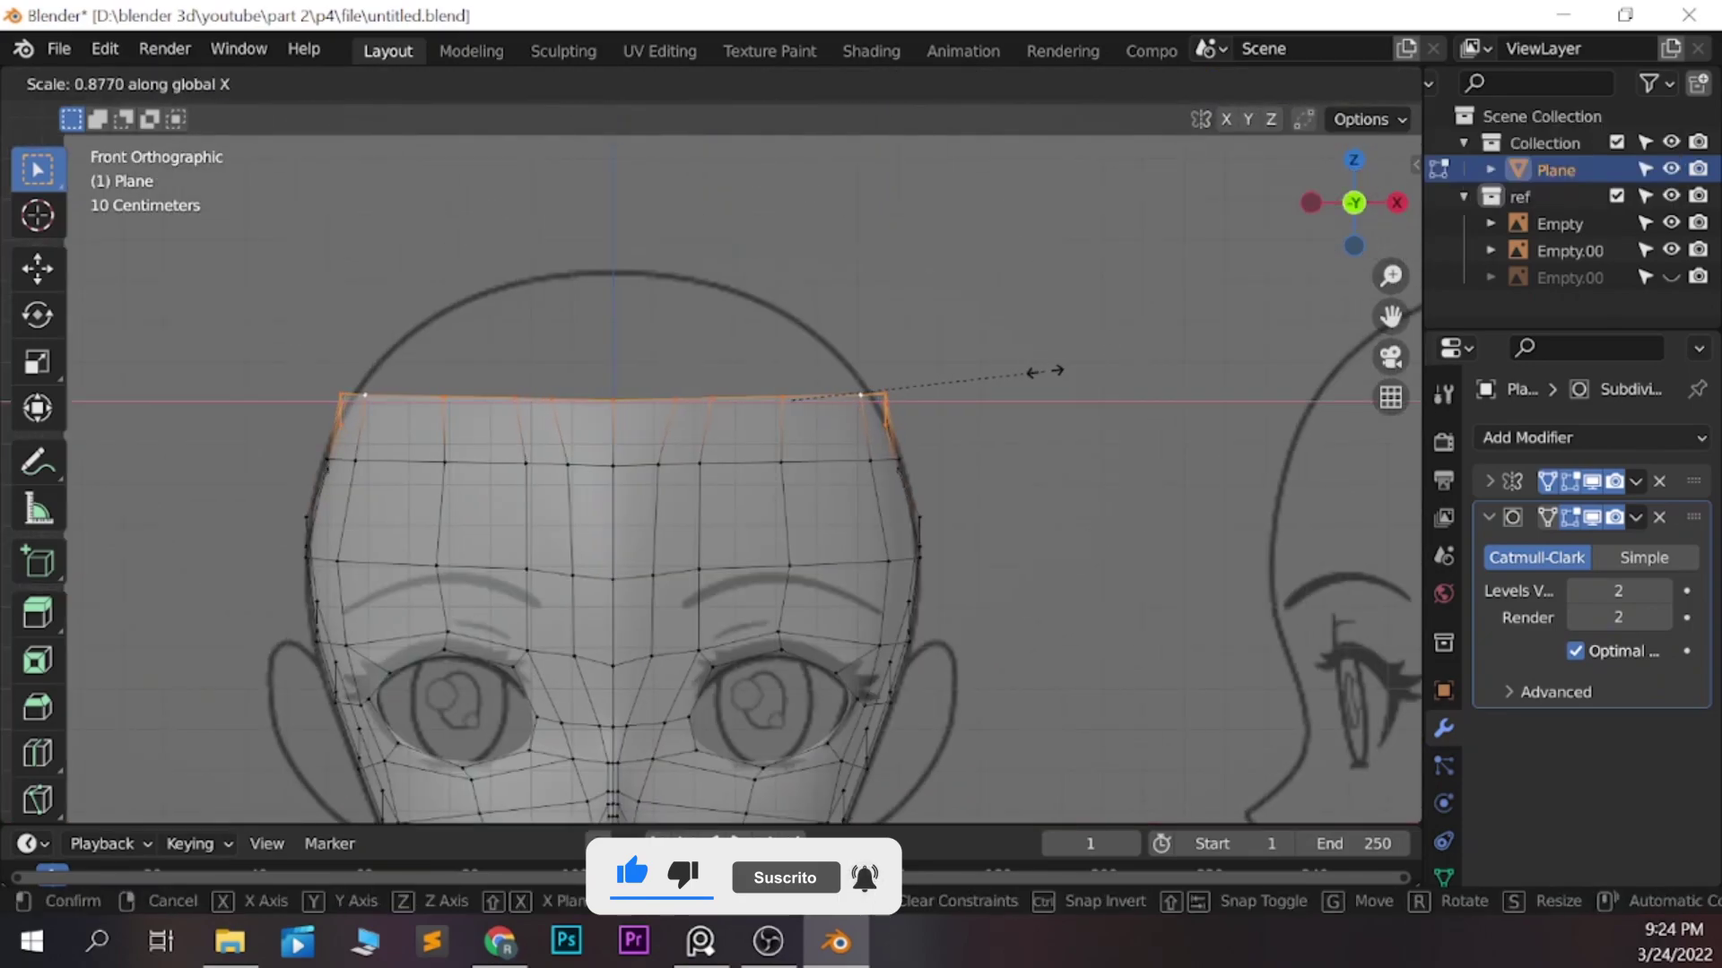
left_click(1044, 370)
middle_click_drag(1045, 371, 941, 403)
key("KP_1")
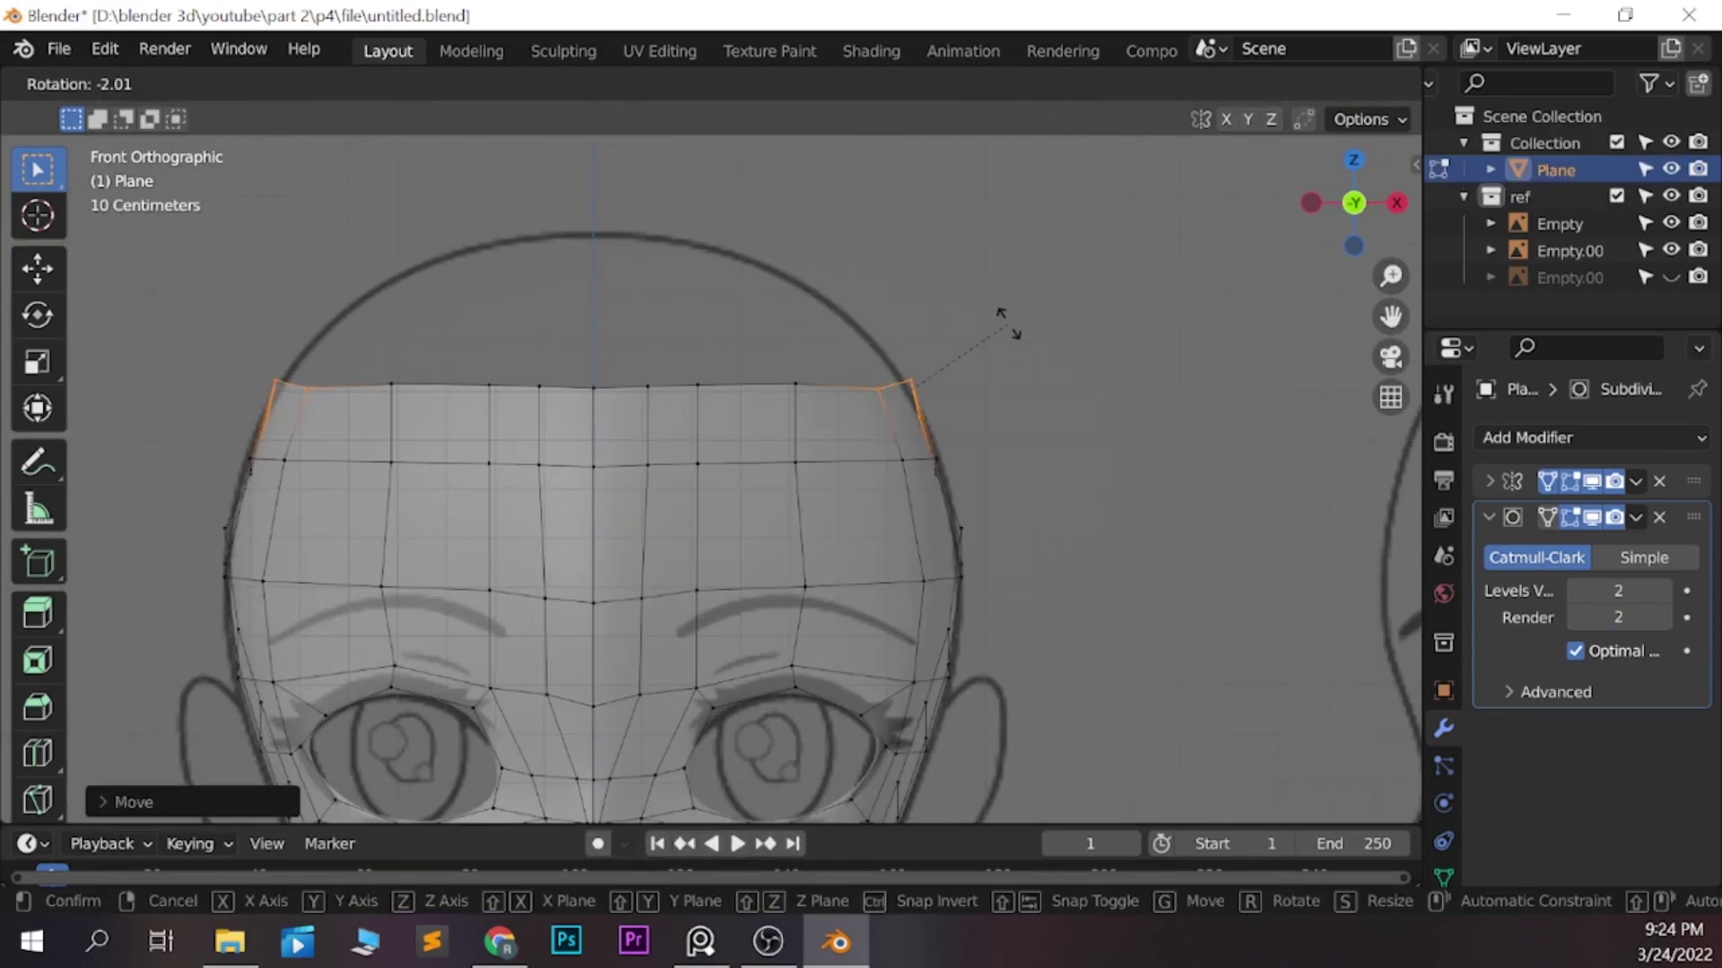
key("g")
key("Return")
key("KP_3")
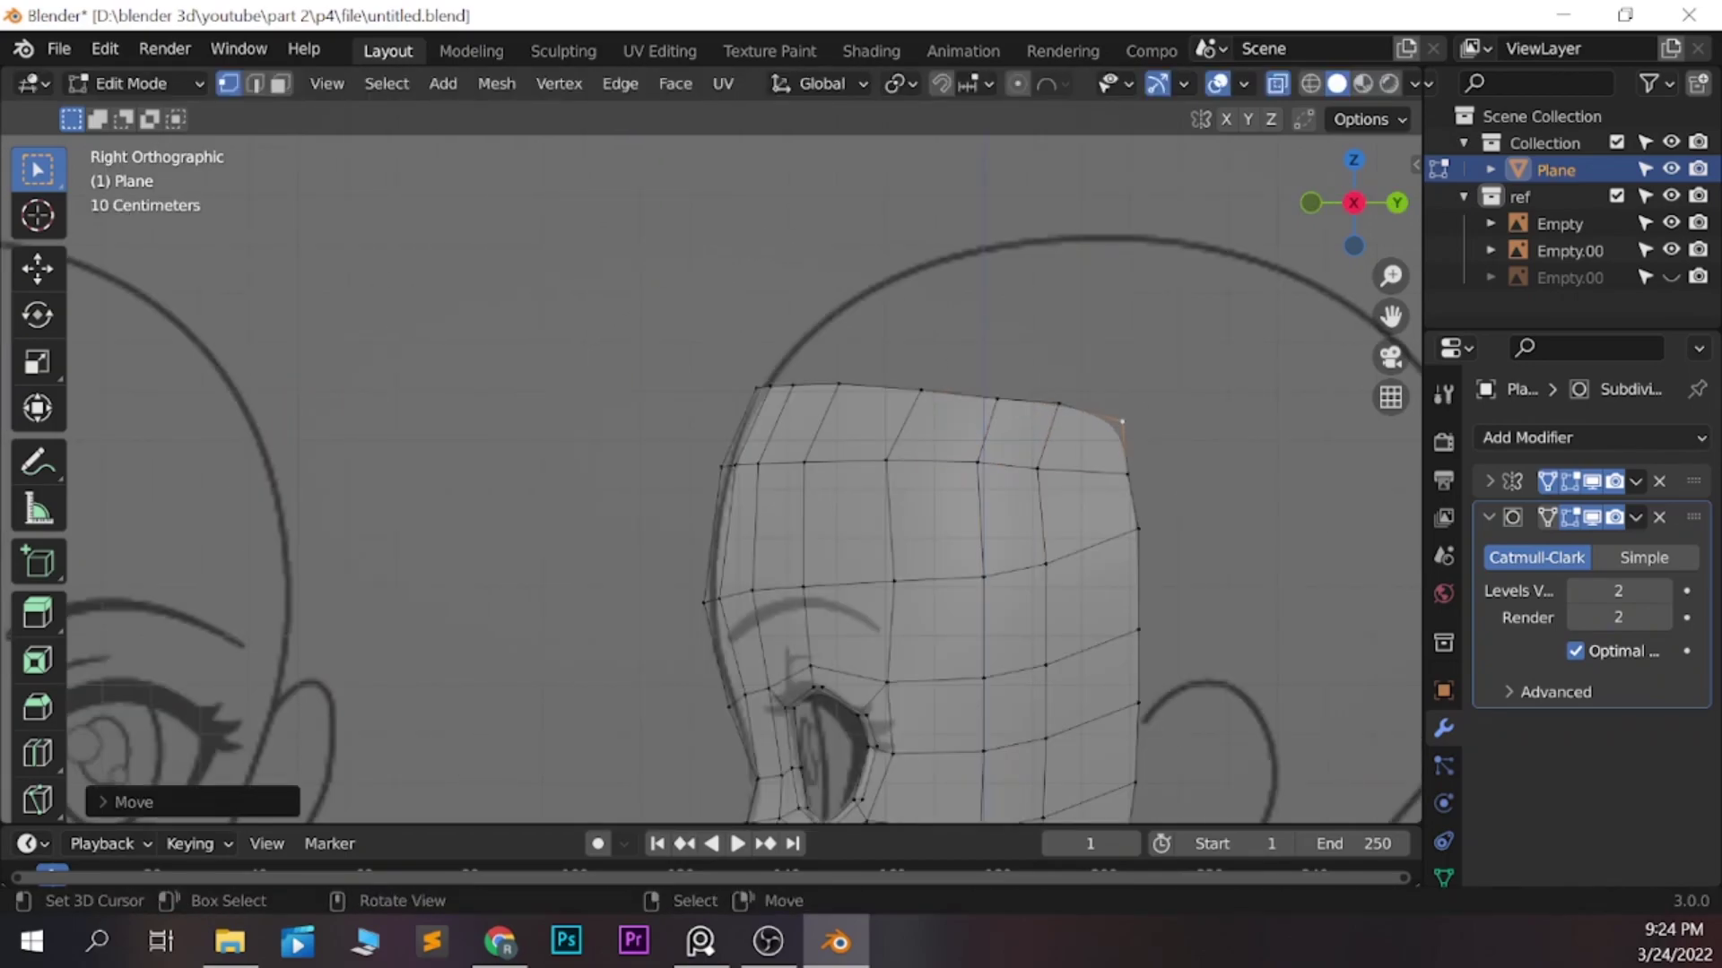
key("KP_1")
key("Return")
mouse_move(717, 448)
middle_mouse_down()
mouse_move(628, 395)
mouse_move(610, 358)
mouse_move(708, 430)
mouse_move(700, 385)
middle_mouse_up()
In edge select mode, try repositioning the top edges from several orbit angles
key("2")
key("g")
key("Escape")
key("g")
key("Escape")
middle_click_drag(718, 448, 682, 403)
key("g")
key("Escape")
Finish the edge adjustments and check the mask in front and side views
key("g")
key("Escape")
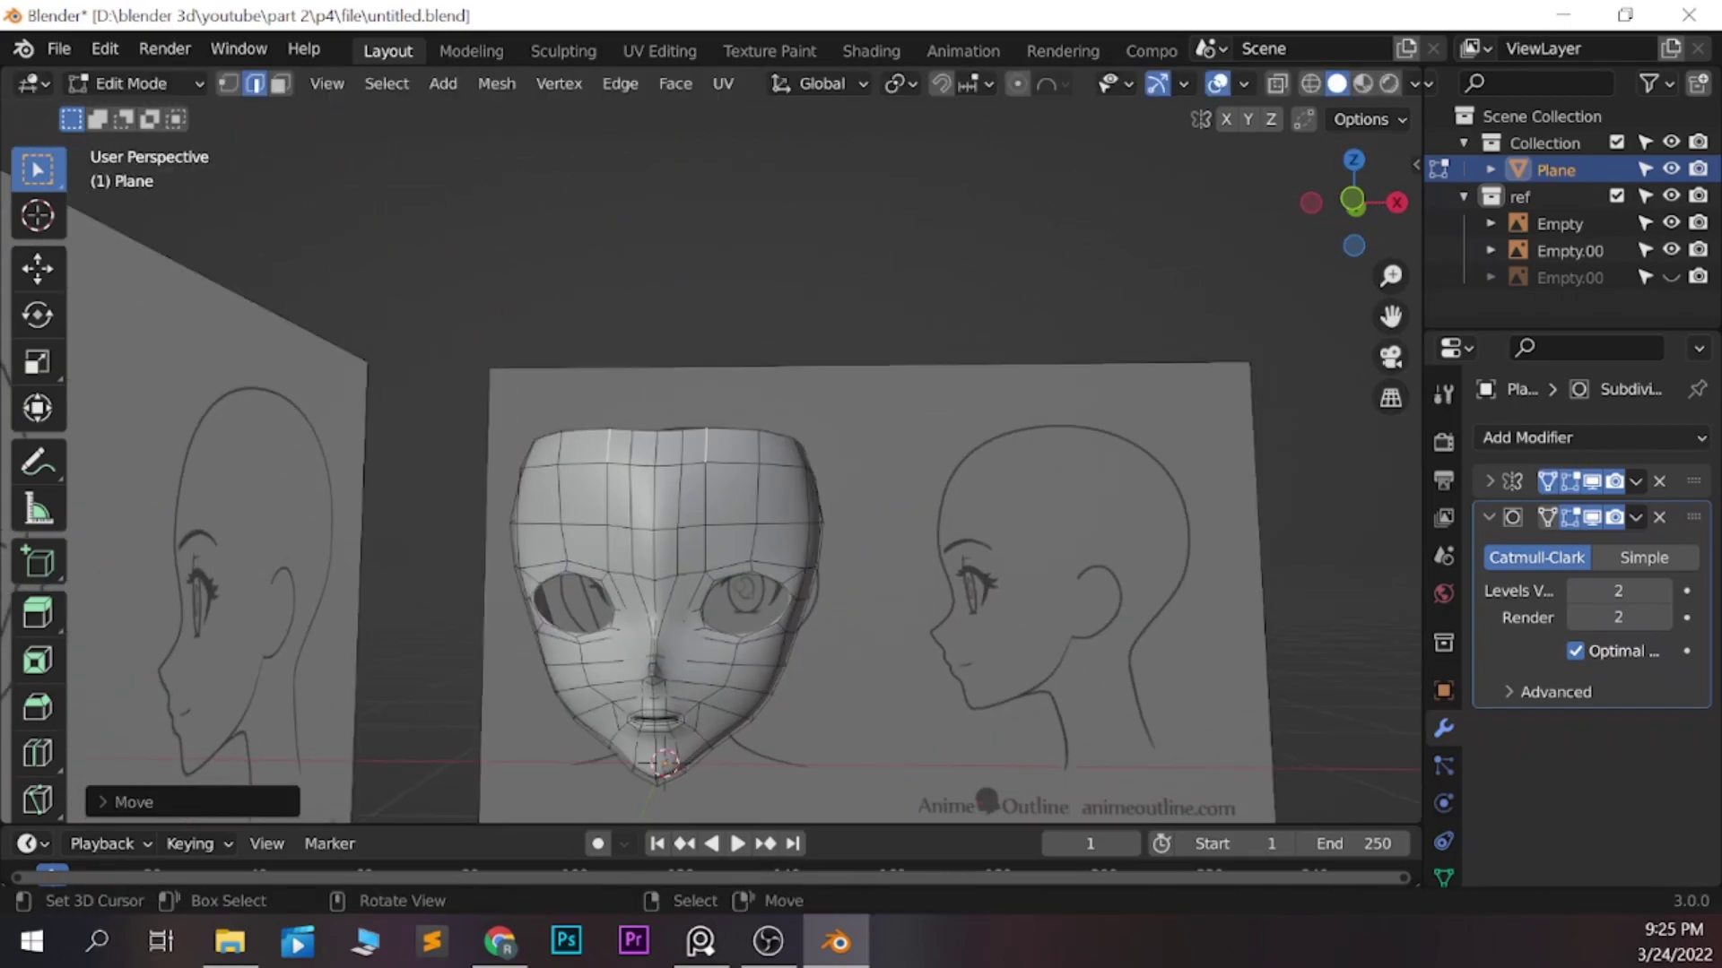
key("KP_1")
scroll(717, 449, "up", 3)
scroll(718, 448, "up", 2)
key("KP_3")
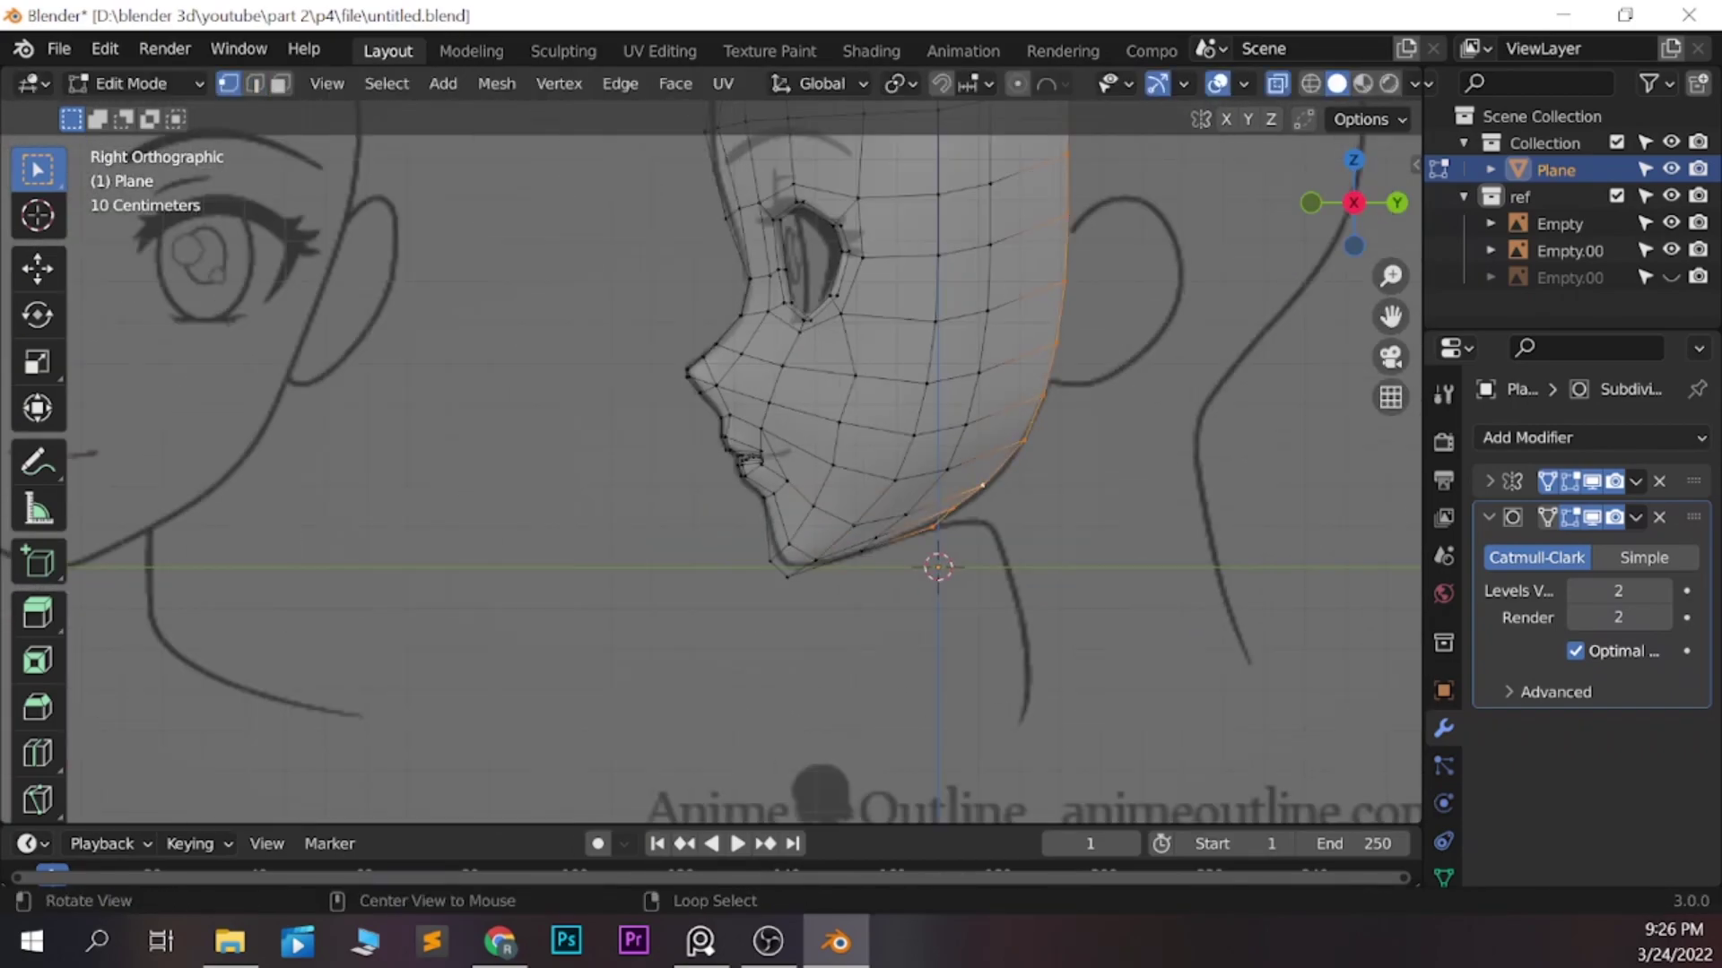
key("KP_1")
scroll(717, 448, "up", 2)
Move the chin vertices into the new chin shape matching the reference
key("g")
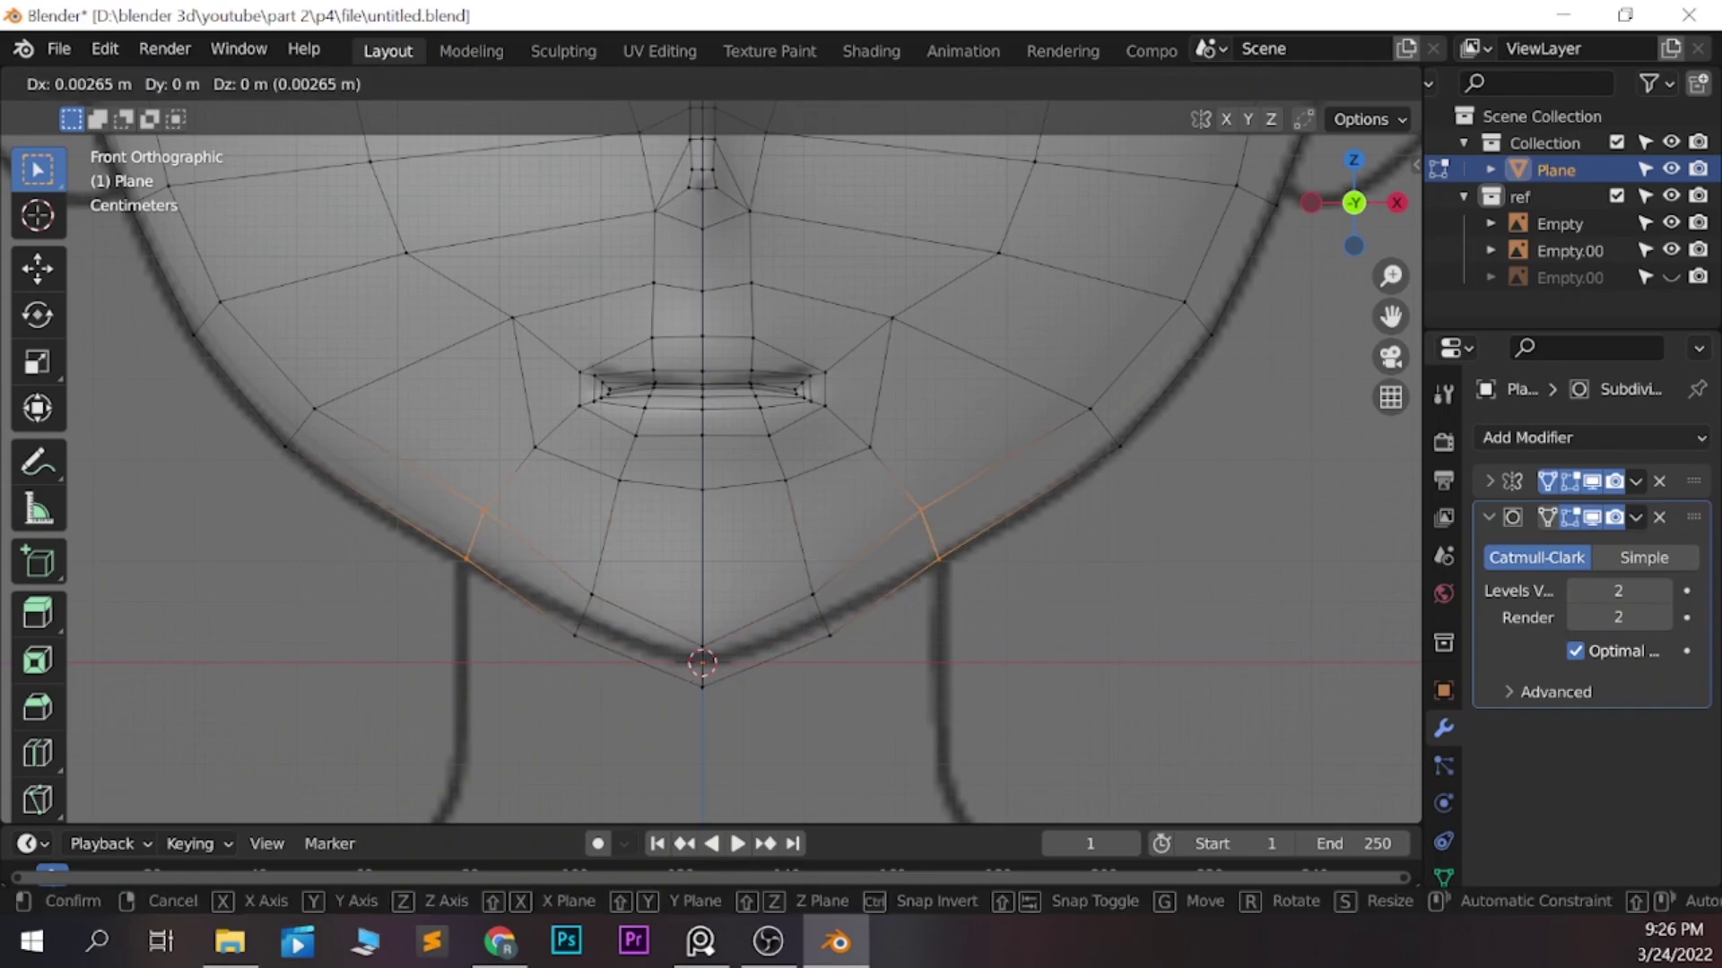
key("Return")
scroll(718, 449, "down", 3)
scroll(717, 448, "down", 3)
scroll(718, 448, "down", 2)
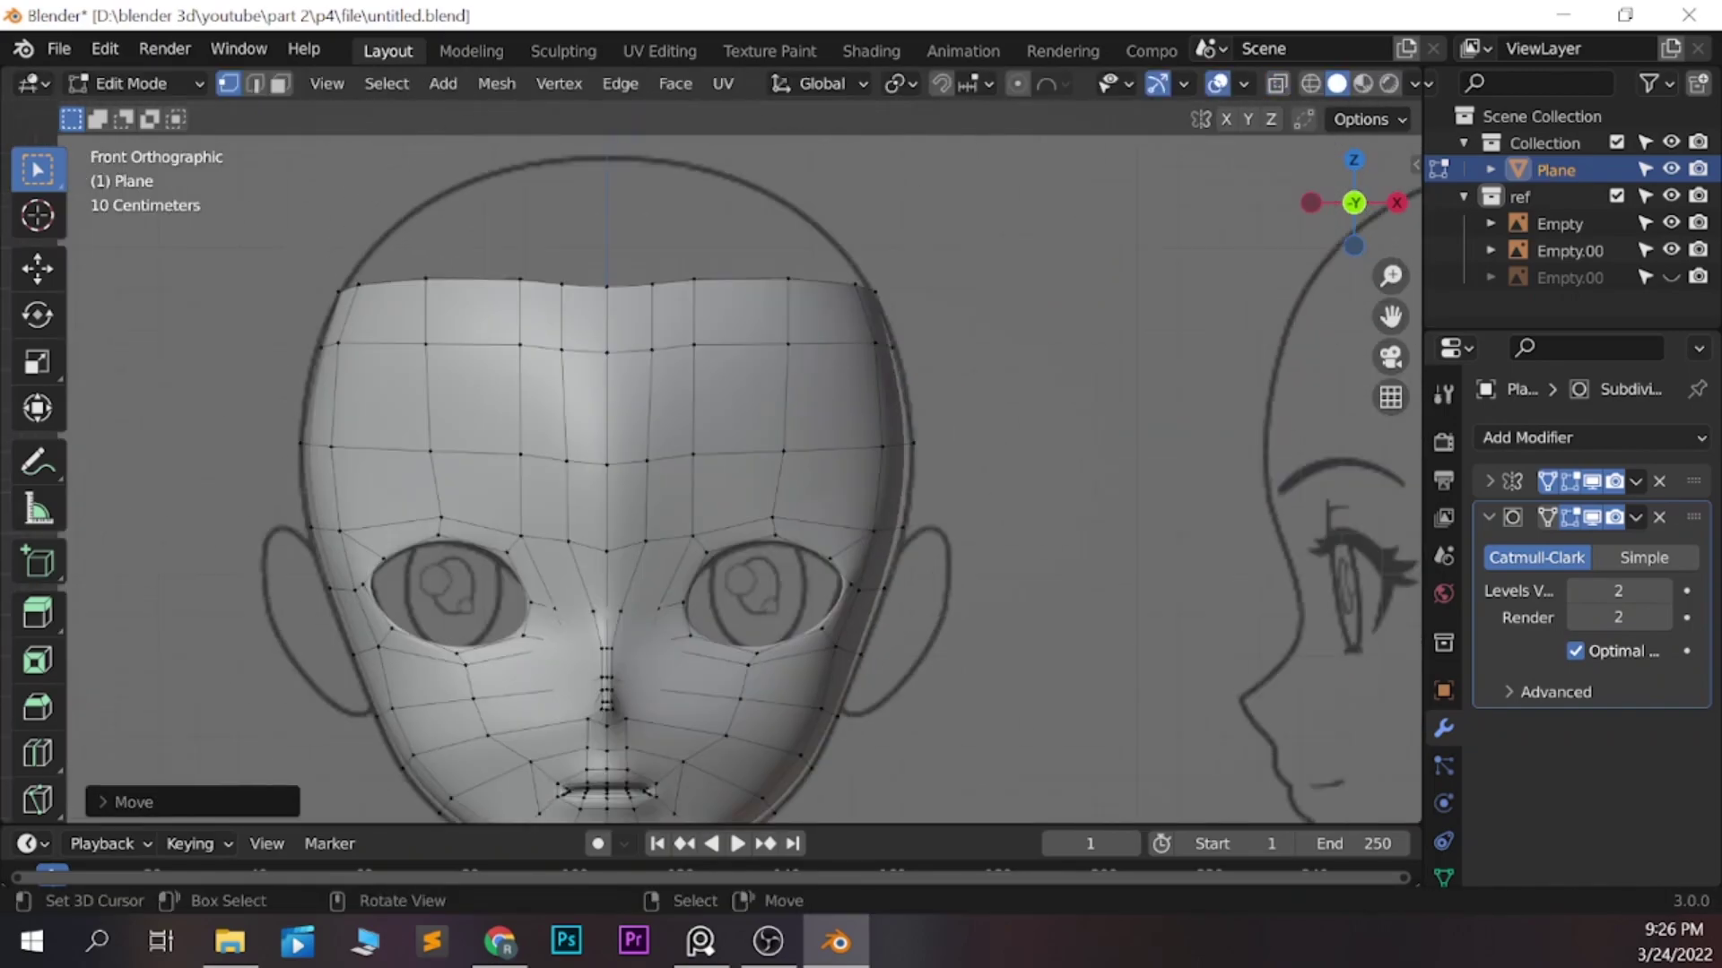
Save the file and extrude the mesh's back edges in top view
key("KP_3")
scroll(718, 449, "down", 2)
scroll(717, 448, "up", 1)
key("ctrl+s")
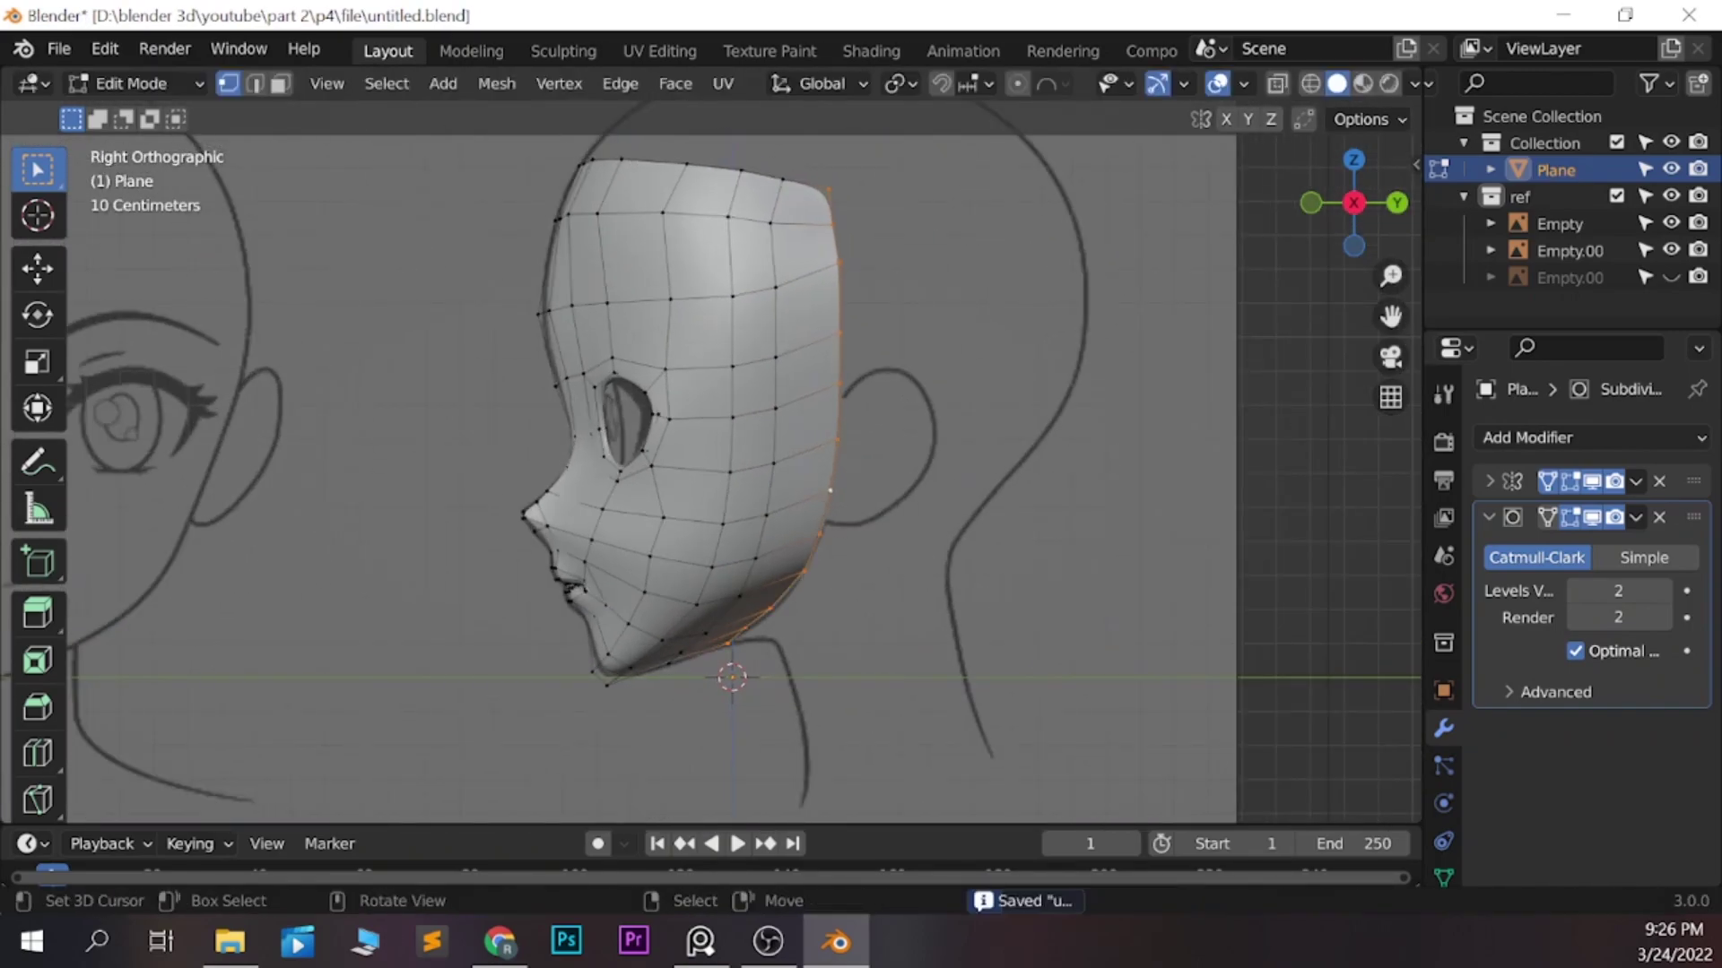
key("KP_7")
key("e")
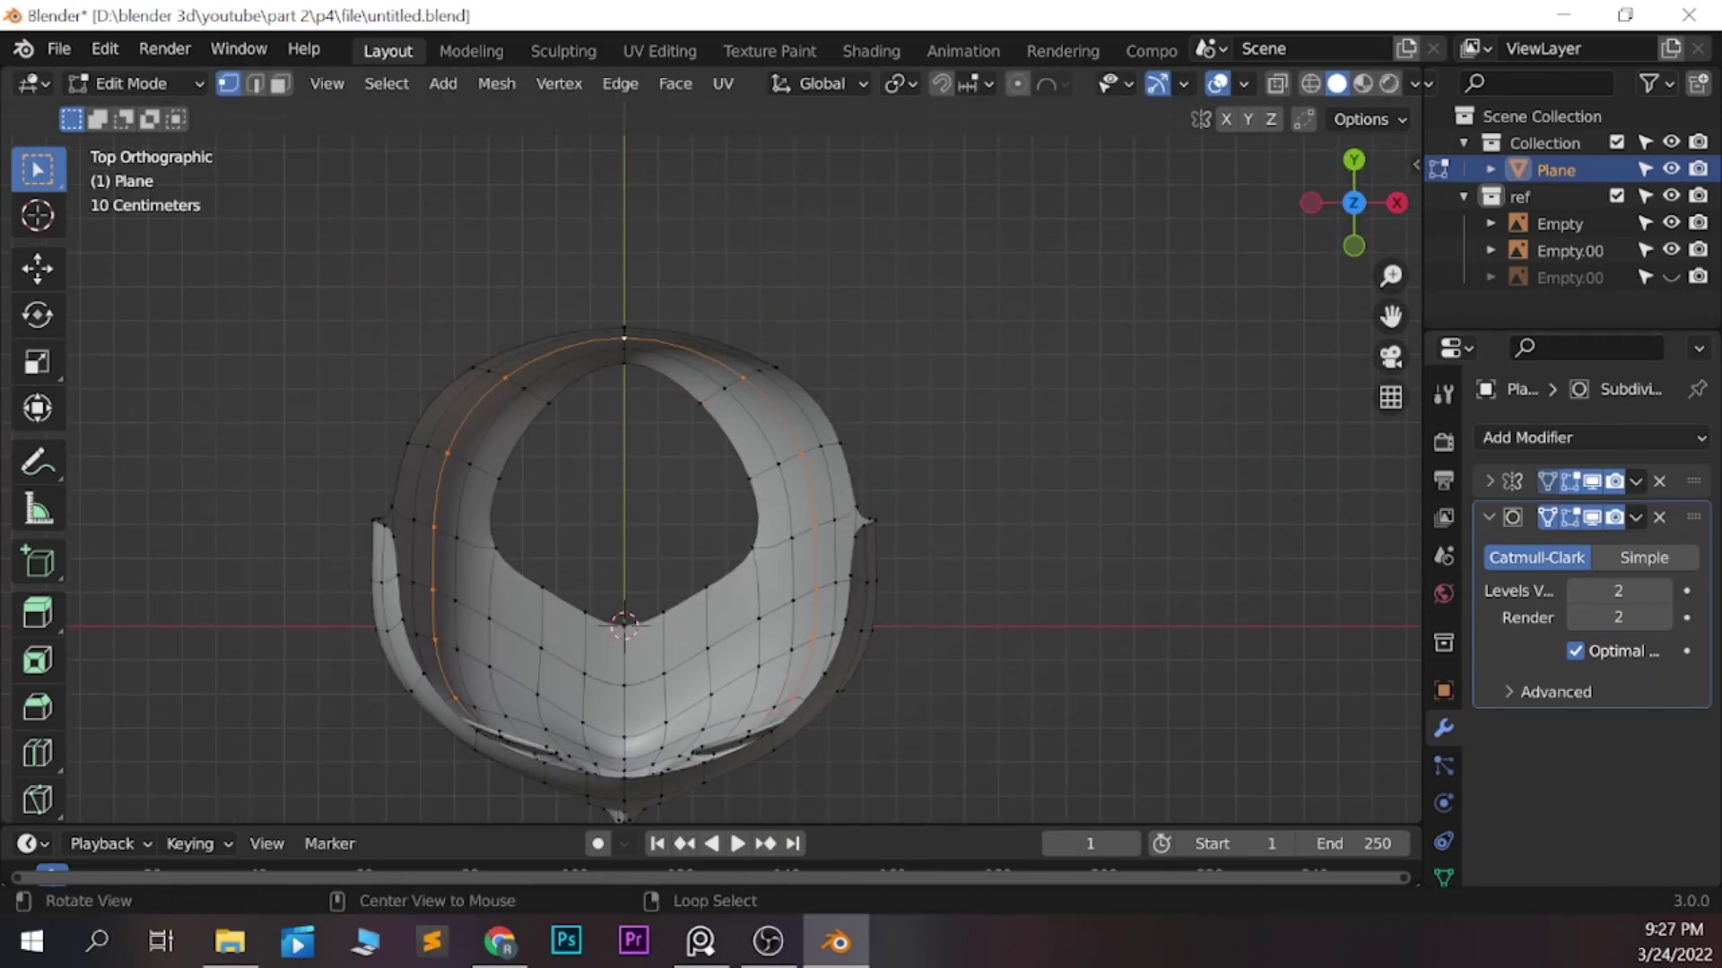
Curve the back edge in side view with proportional falloff, then turn proportional editing off
key("KP_3")
key("g")
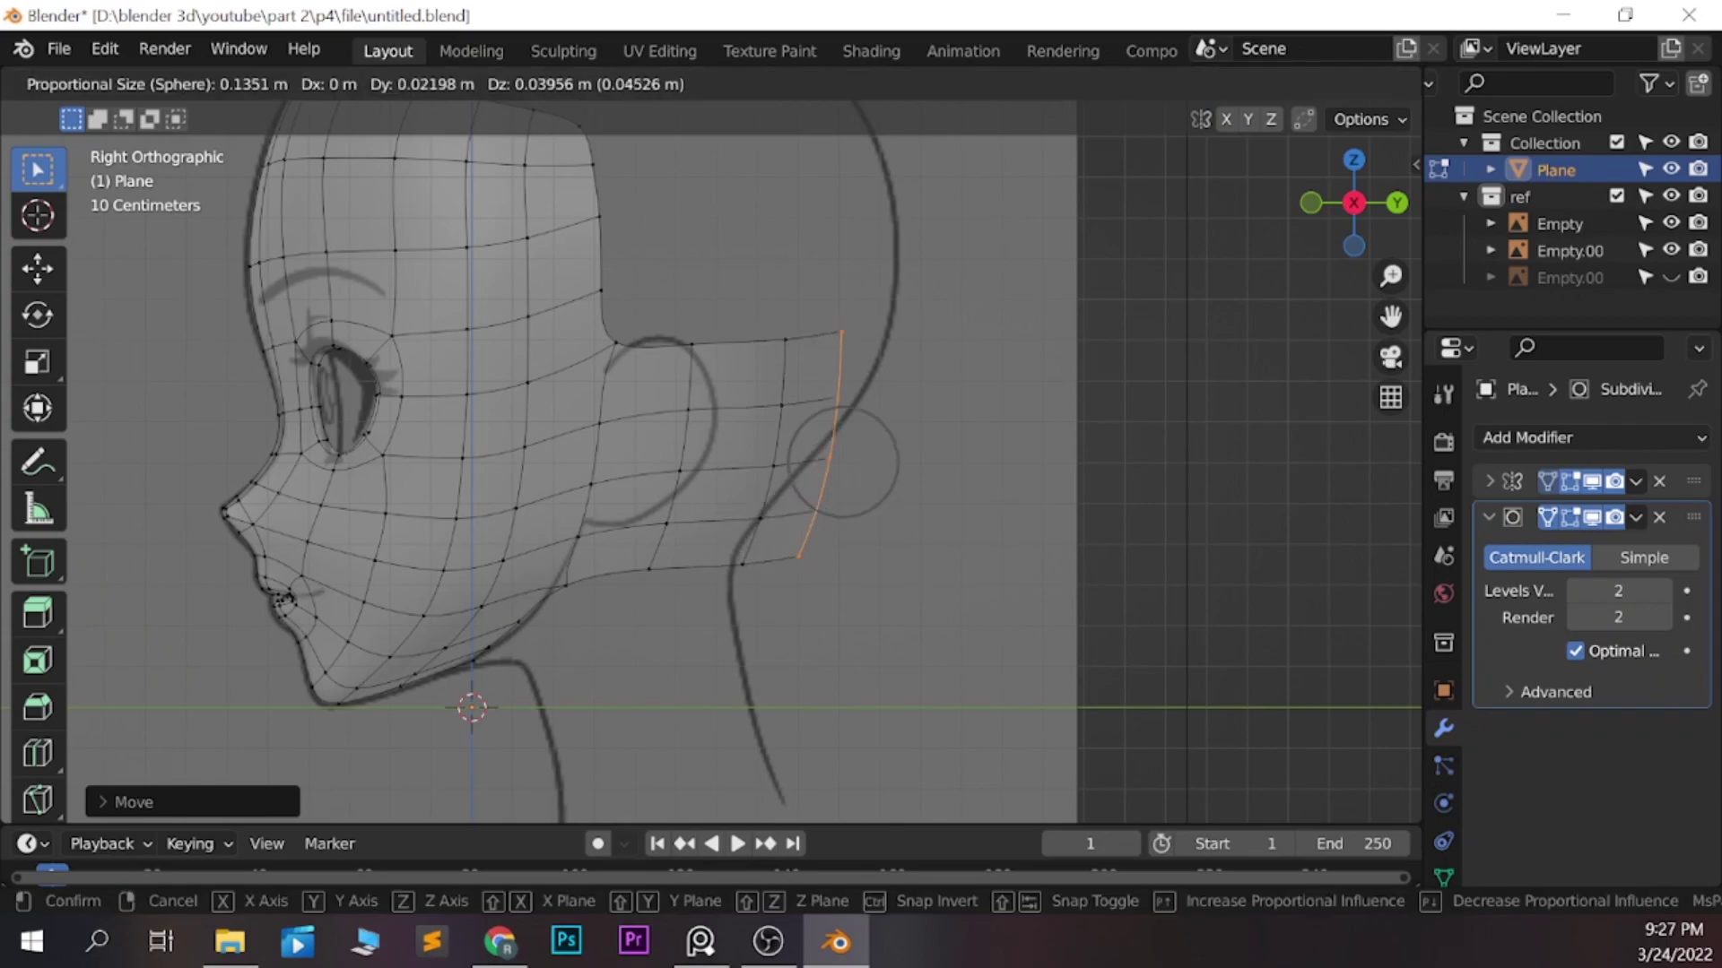
scroll(798, 377, "up", 8)
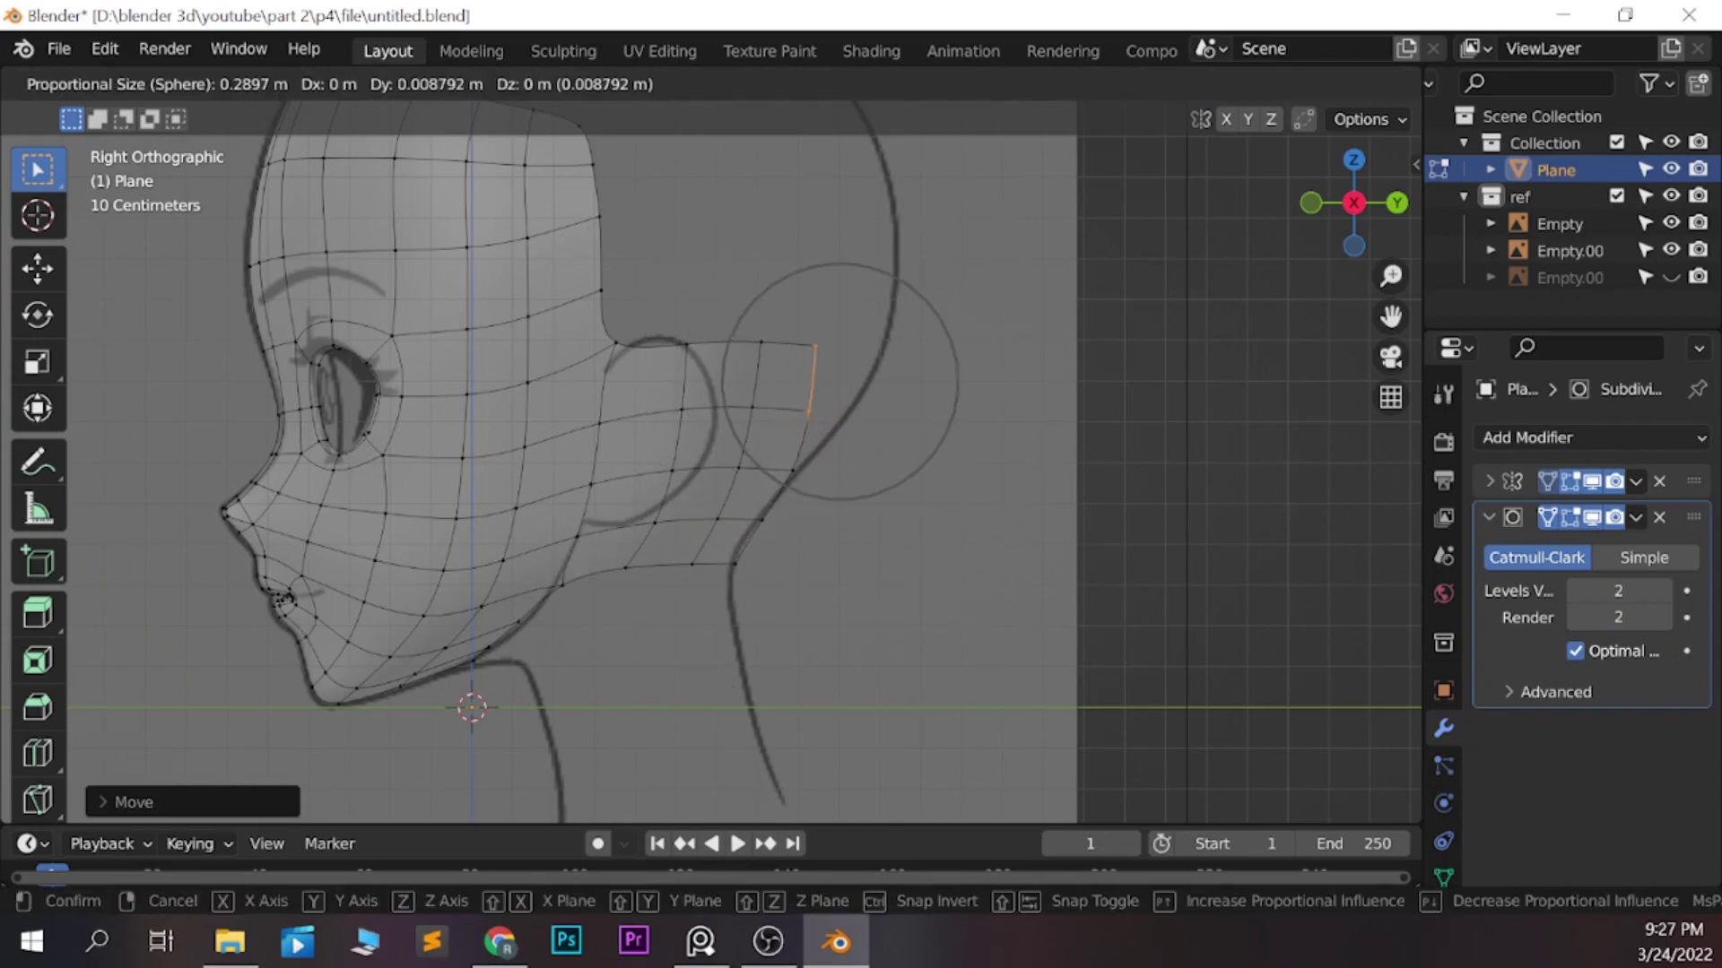
left_click(839, 381)
scroll(840, 381, "down", 1)
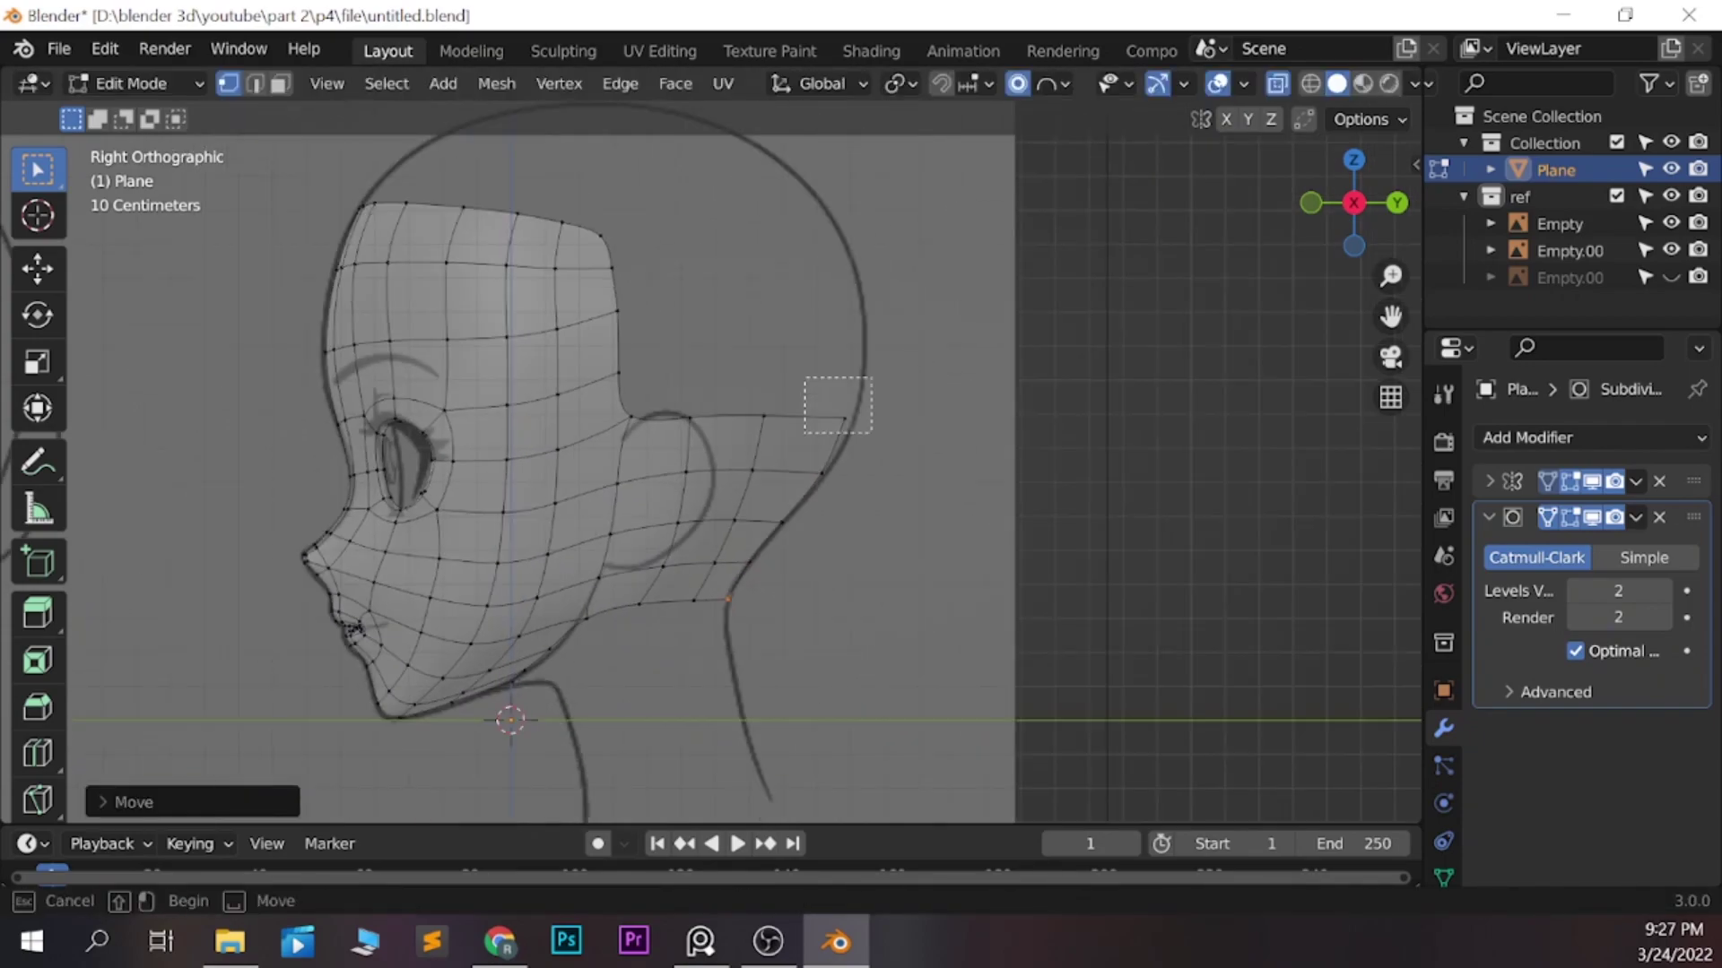
key("o")
scroll(708, 480, "down", 3)
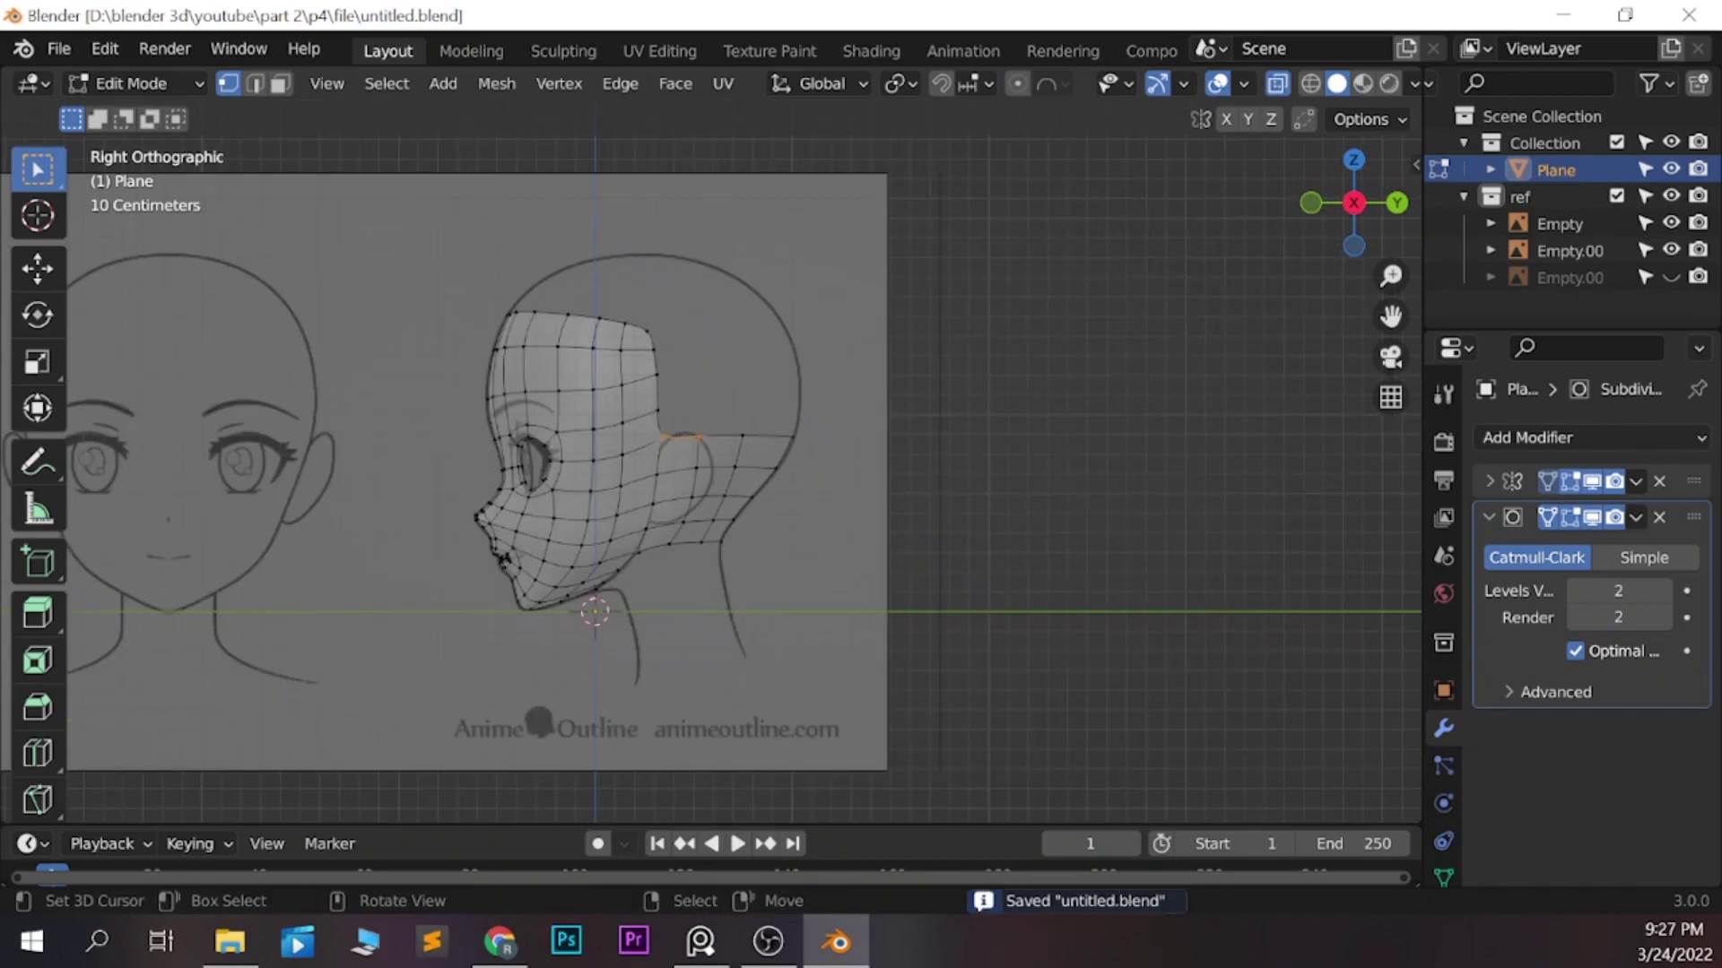
scroll(717, 439, "up", 4)
key("KP_1")
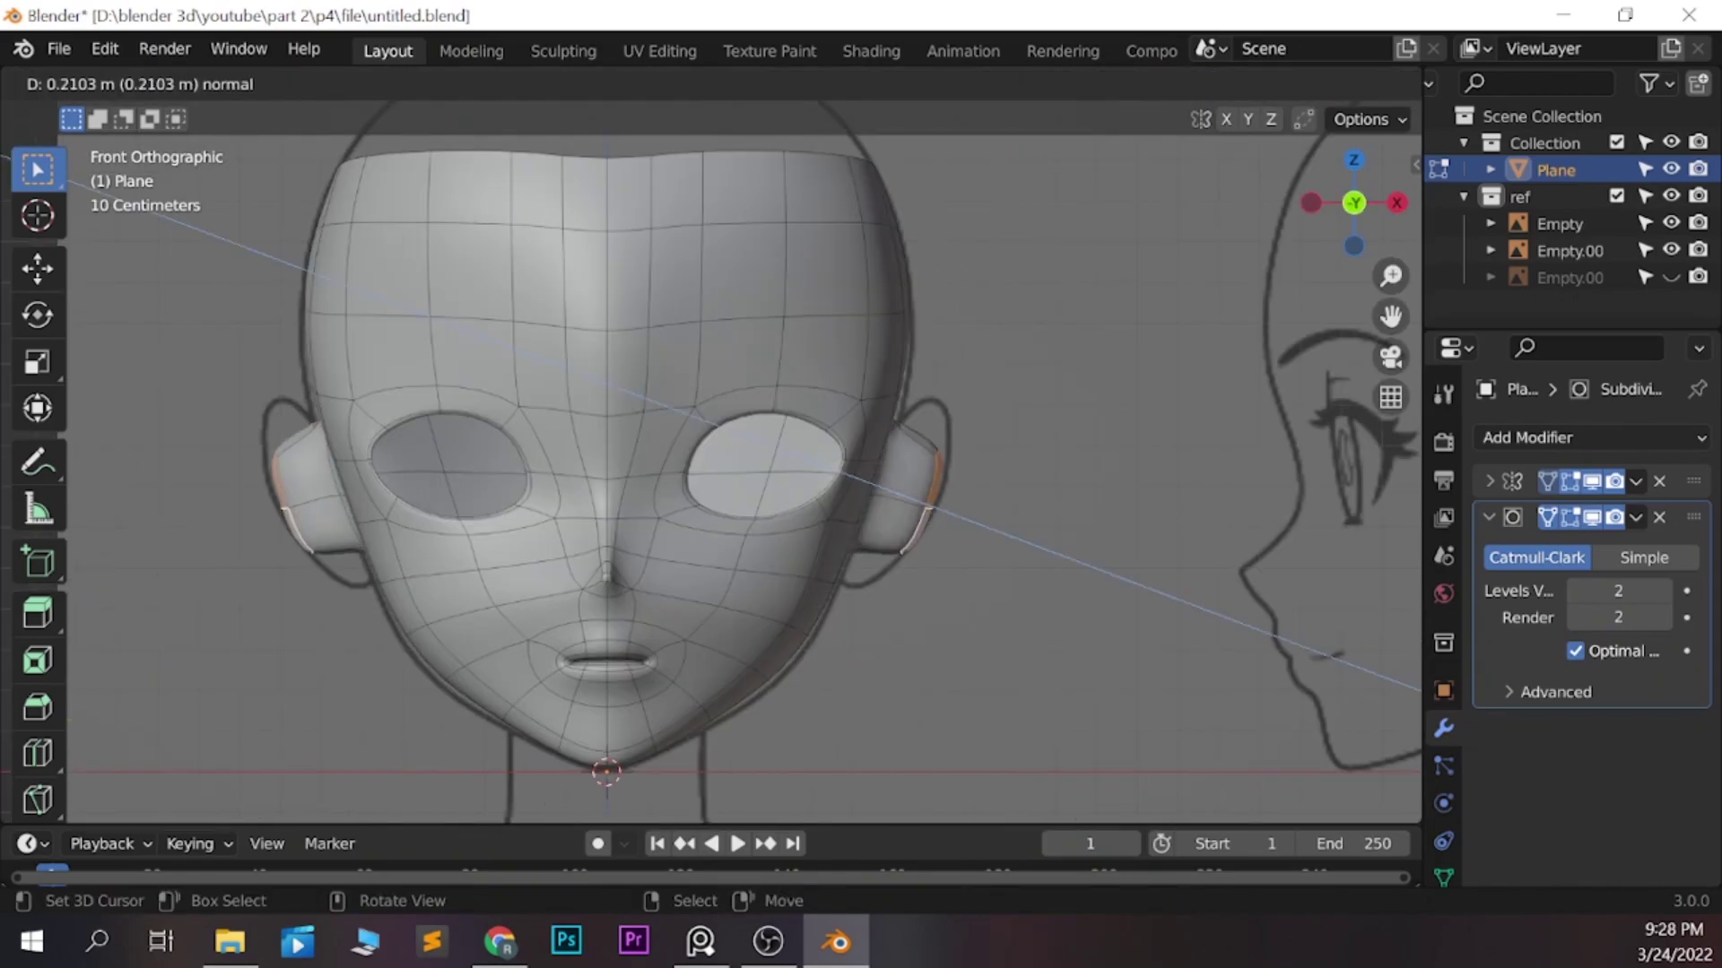
Undo the unwanted neck extrusion, merge the selected vertices and reposition the merged vertex
key("Return")
middle_click_drag(717, 449, 897, 404)
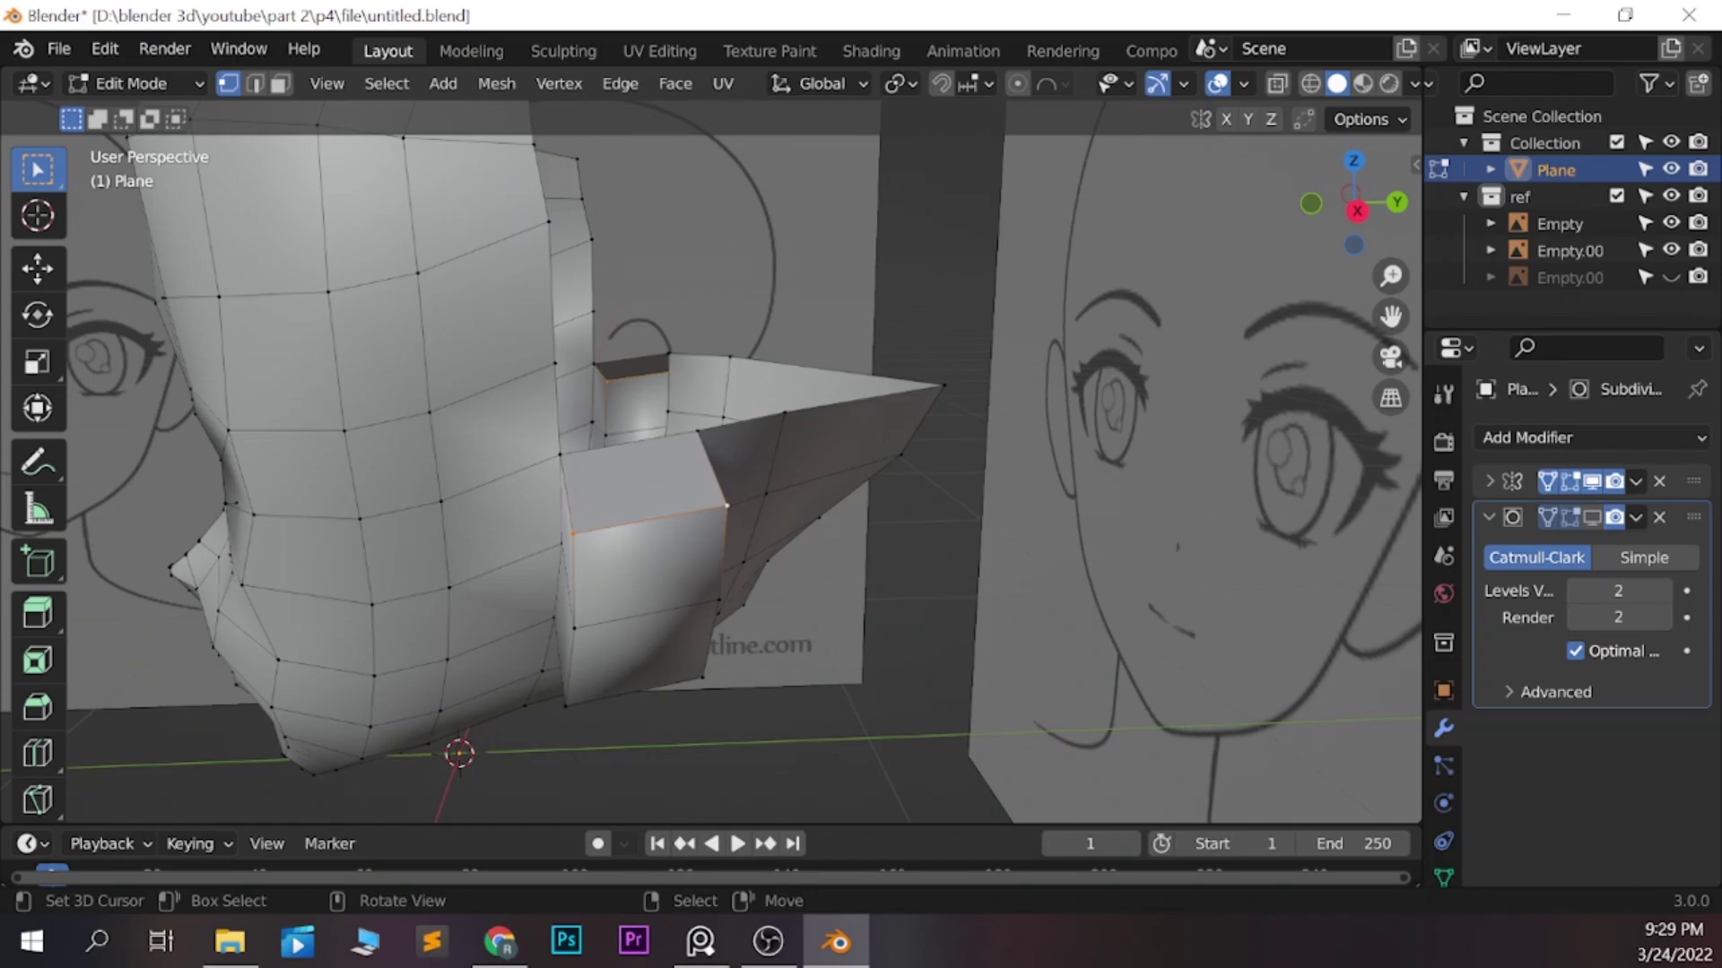
key("ctrl+z")
key("m")
key("KP_1")
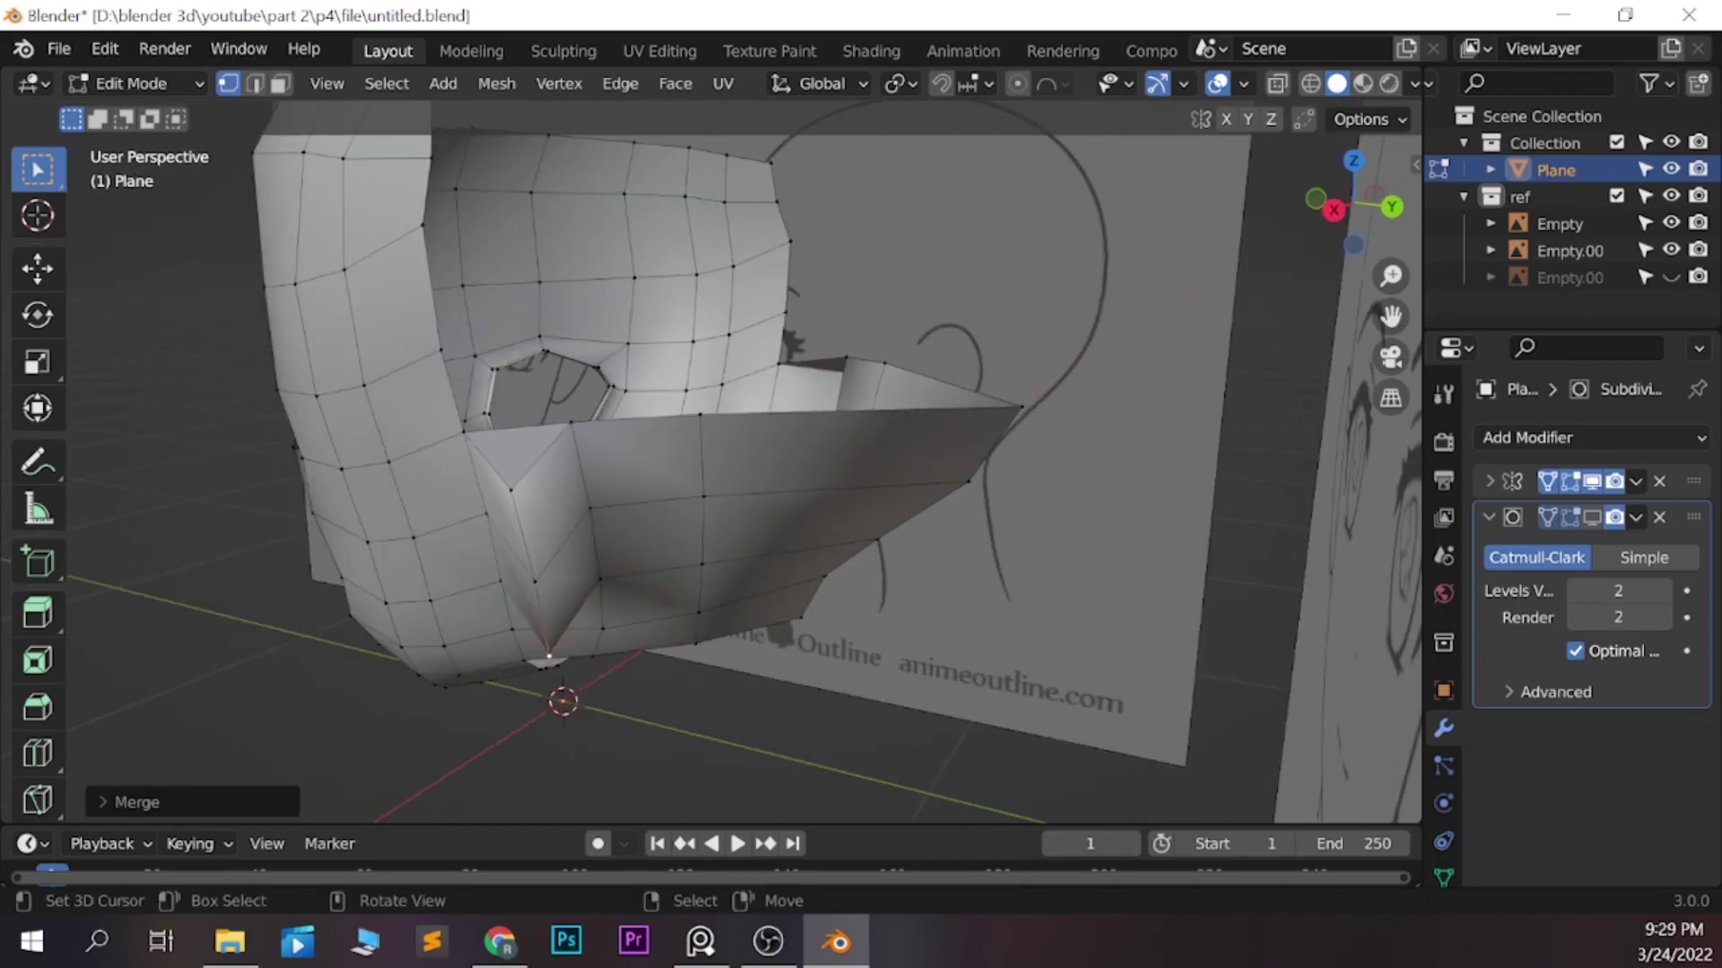
key("g")
key("KP_3")
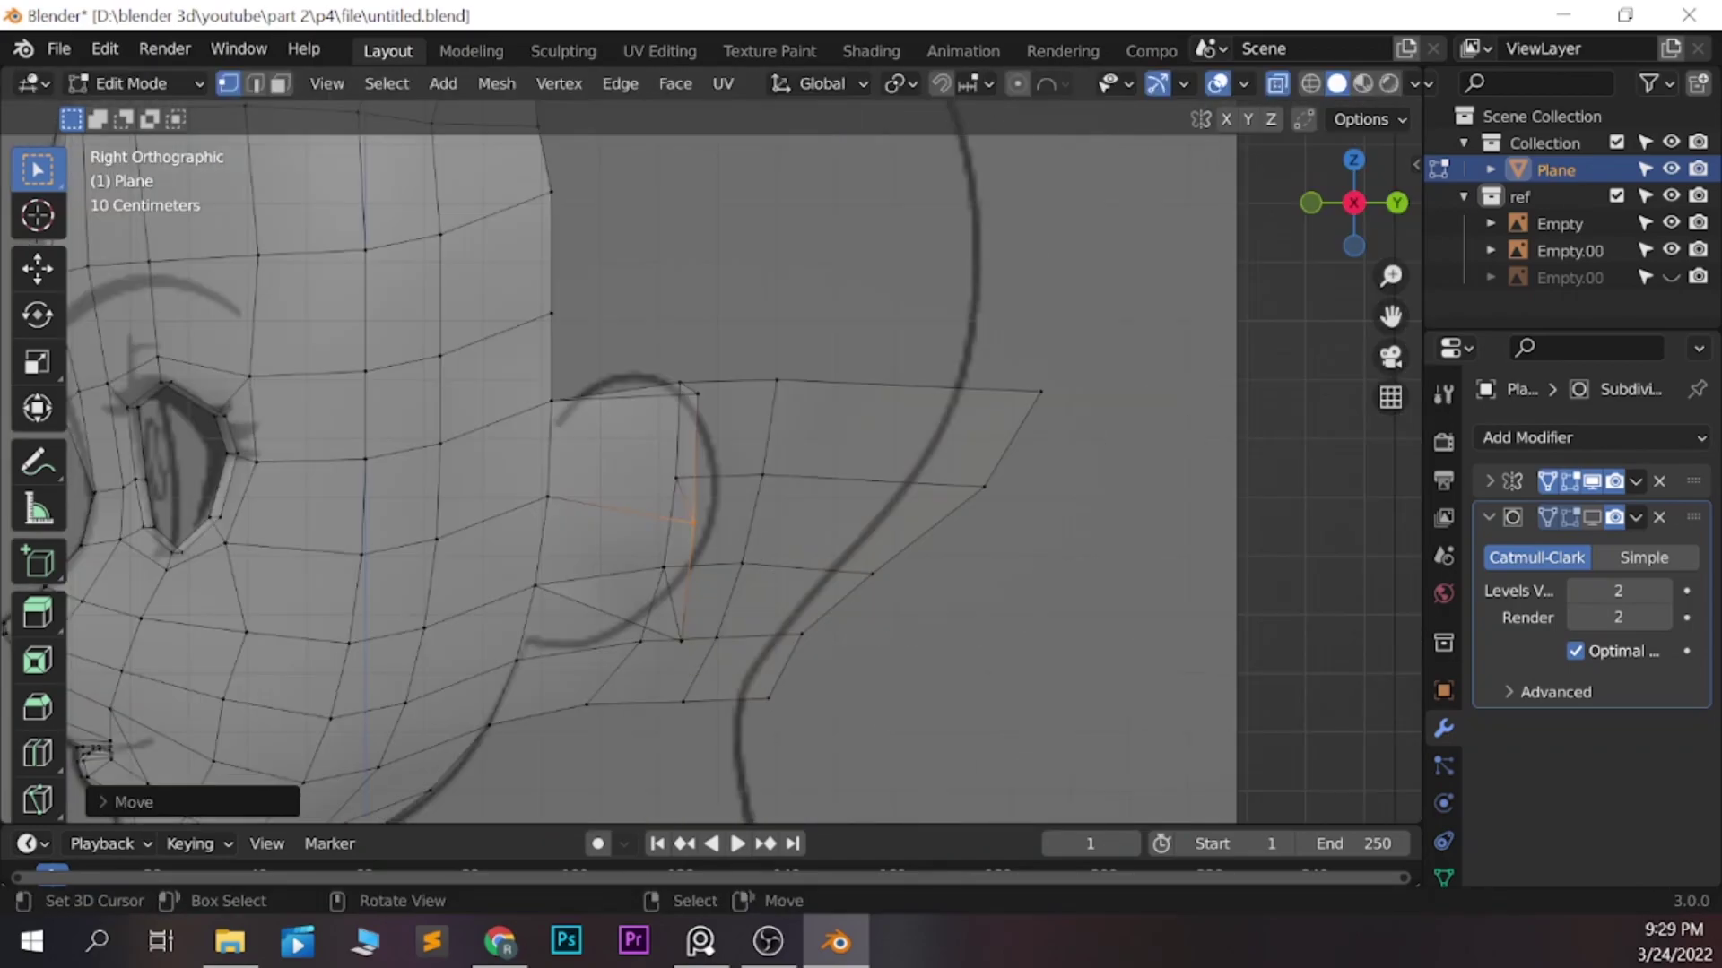
key("Return")
Reposition the selected ear vertices from the top view
mouse_move(697, 393)
middle_mouse_down()
mouse_move(574, 680)
mouse_move(628, 538)
mouse_move(682, 502)
mouse_move(628, 538)
middle_mouse_up()
key("KP_7")
key("g")
key("Return")
key("KP_1")
Add an edge loop through the ear and check it from front and side views
middle_click_drag(574, 628, 596, 573)
key("ctrl+r")
left_click(596, 574)
key("KP_1")
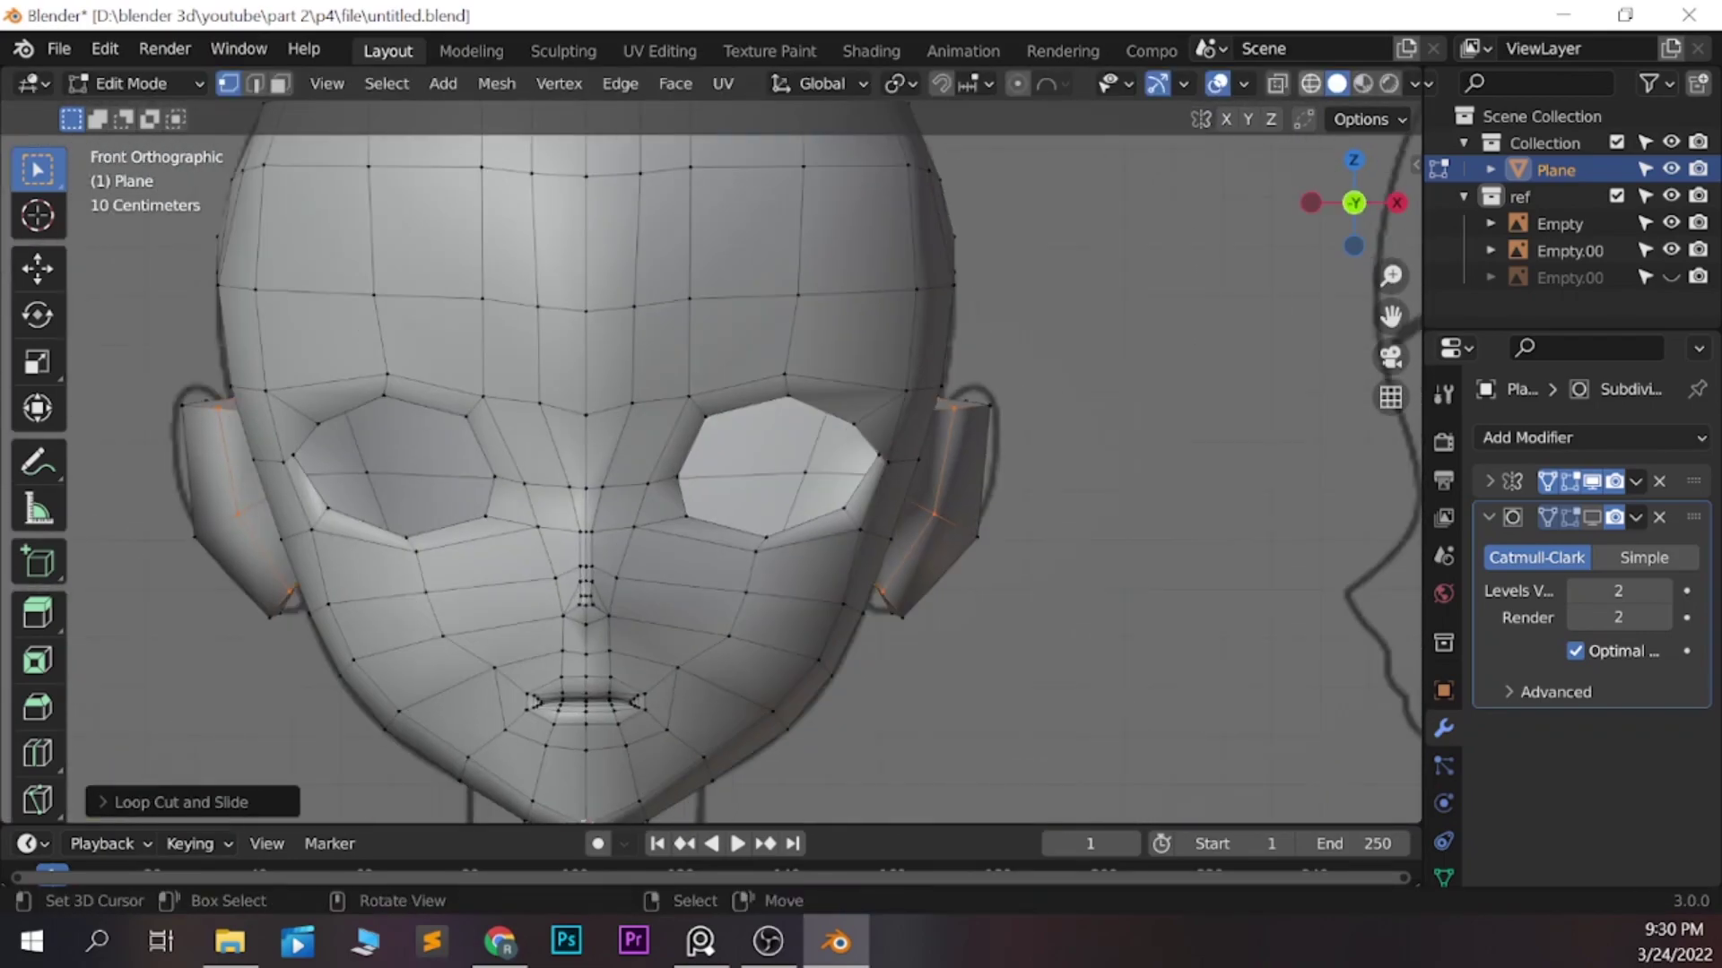
scroll(807, 583, "up", 3)
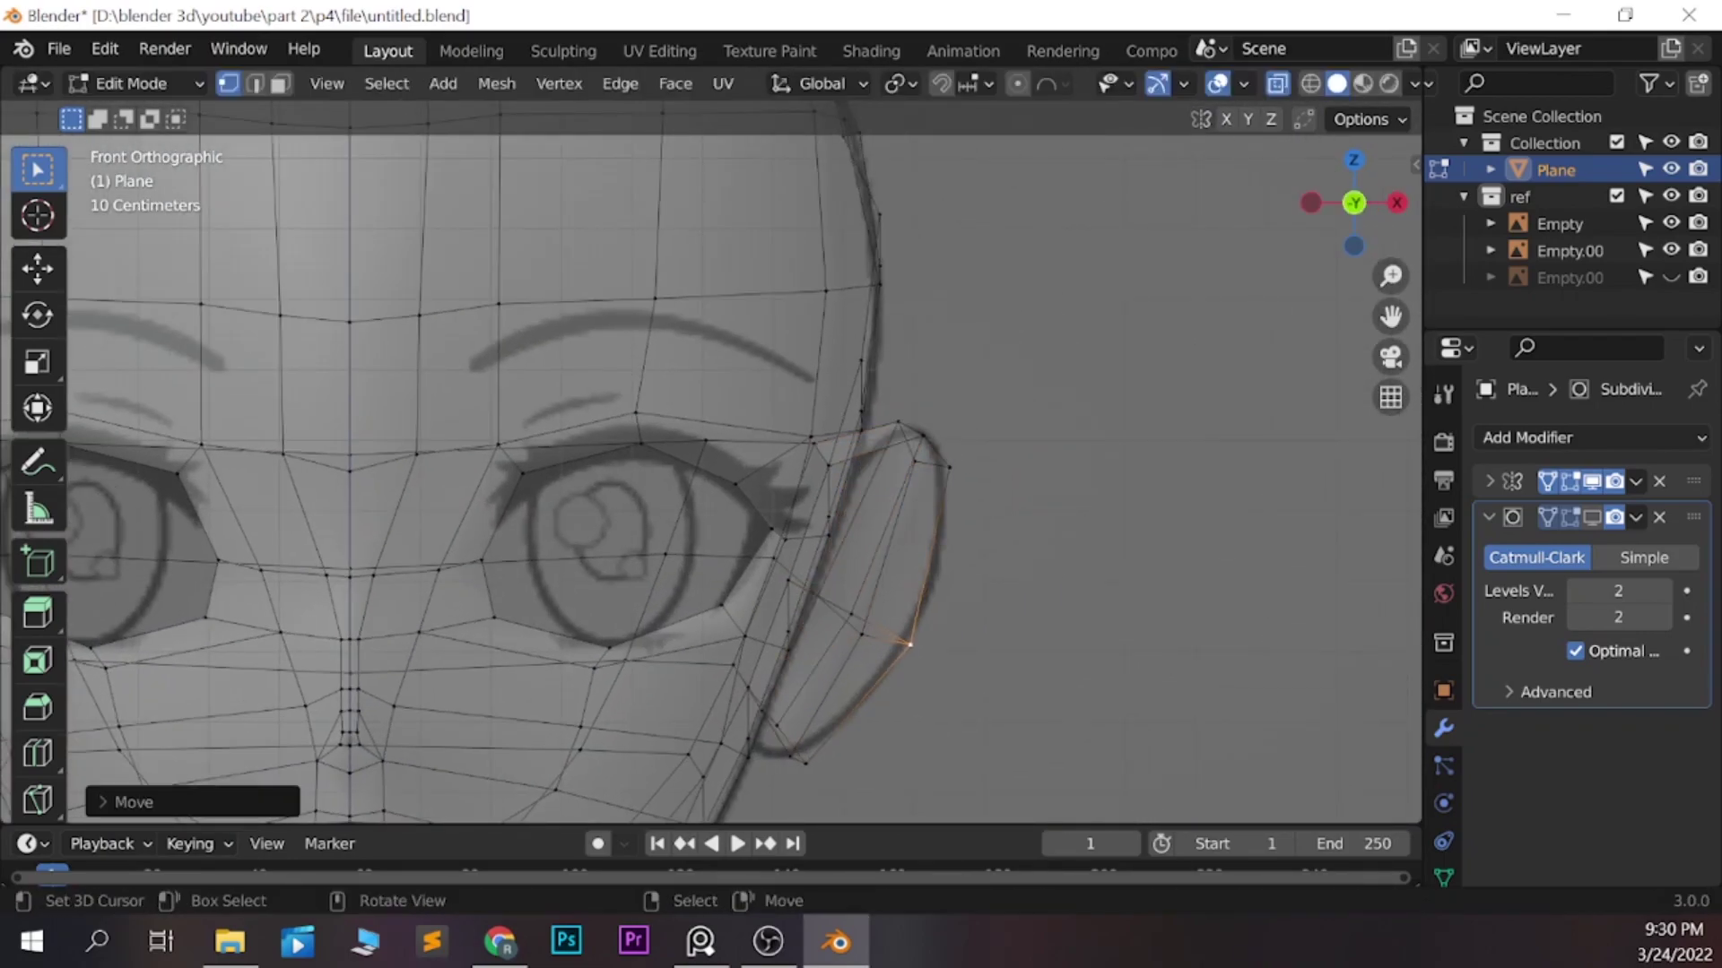
middle_click_drag(897, 628, 807, 583)
key("KP_3")
key("KP_1")
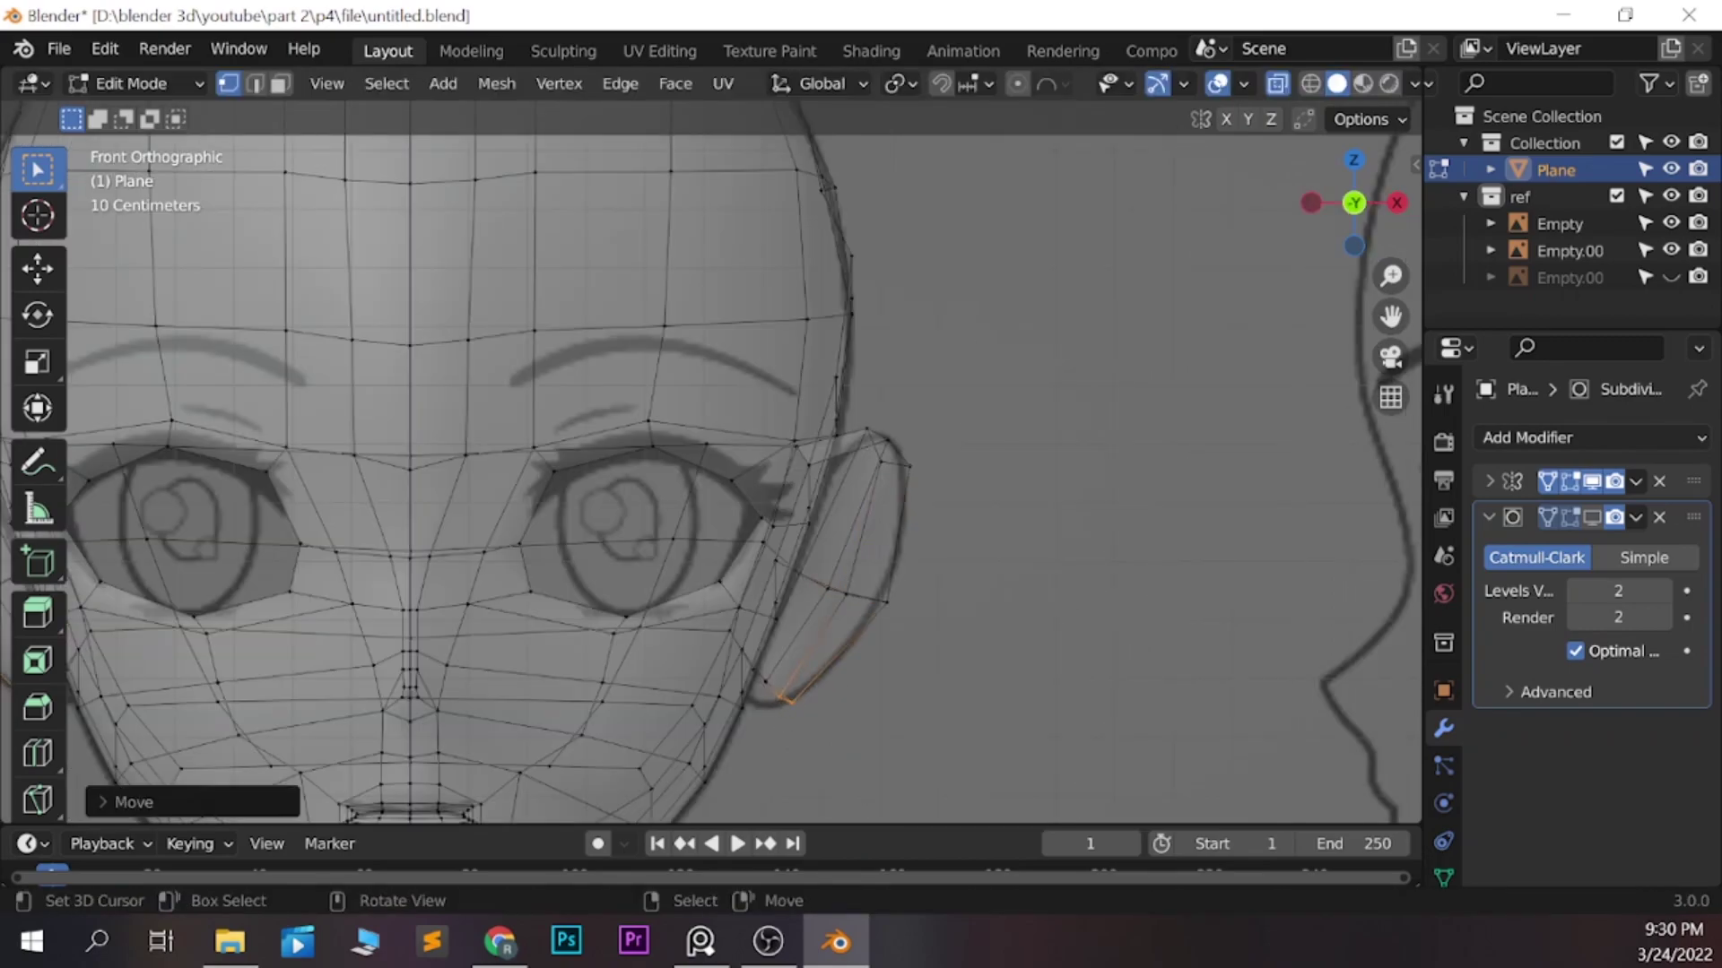
Turn on X-ray and delete the selected ear edges
middle_click_drag(718, 494, 583, 467)
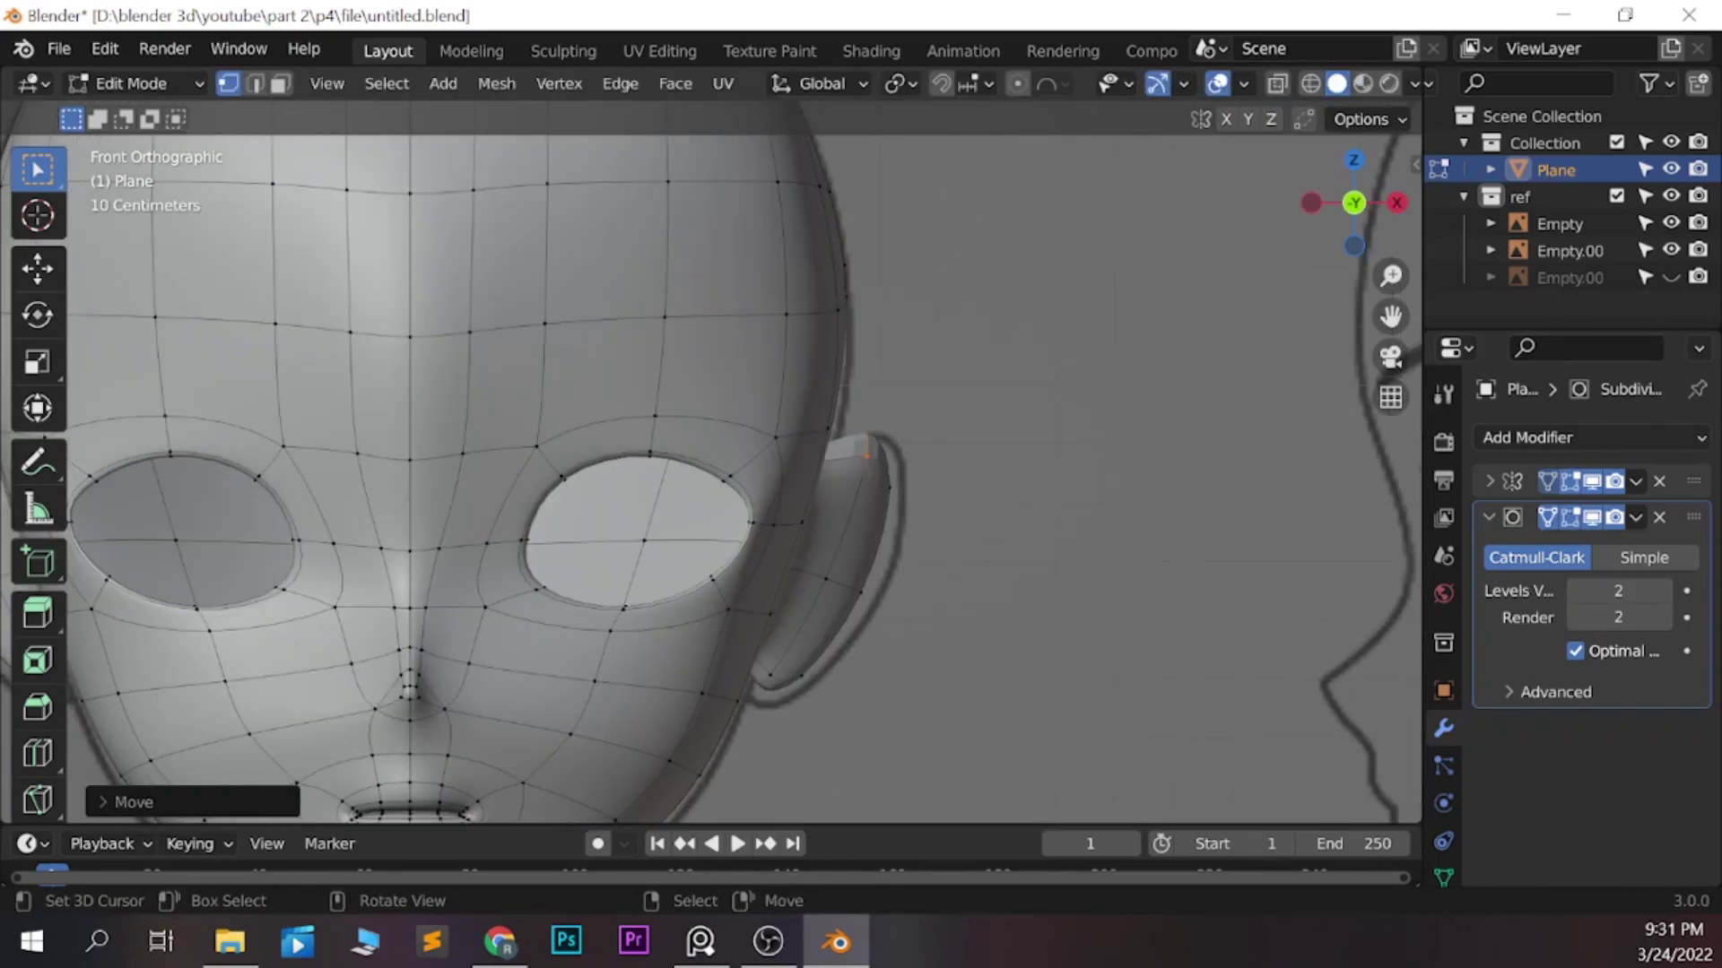
key("alt+z")
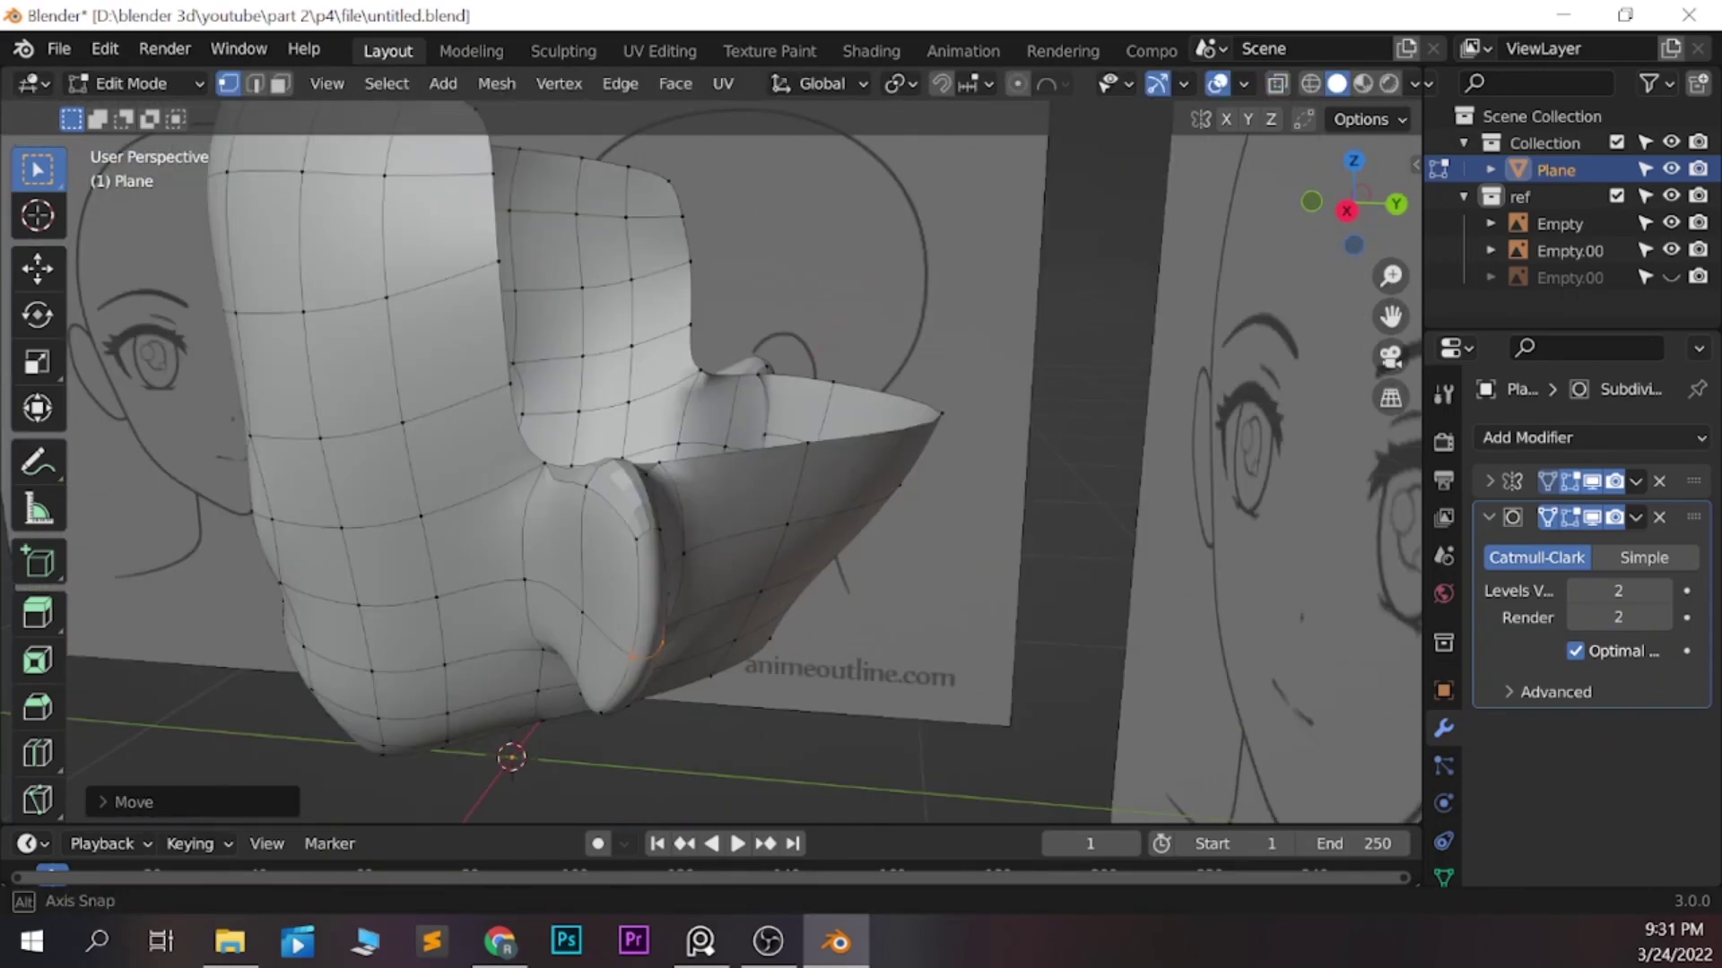
key("x")
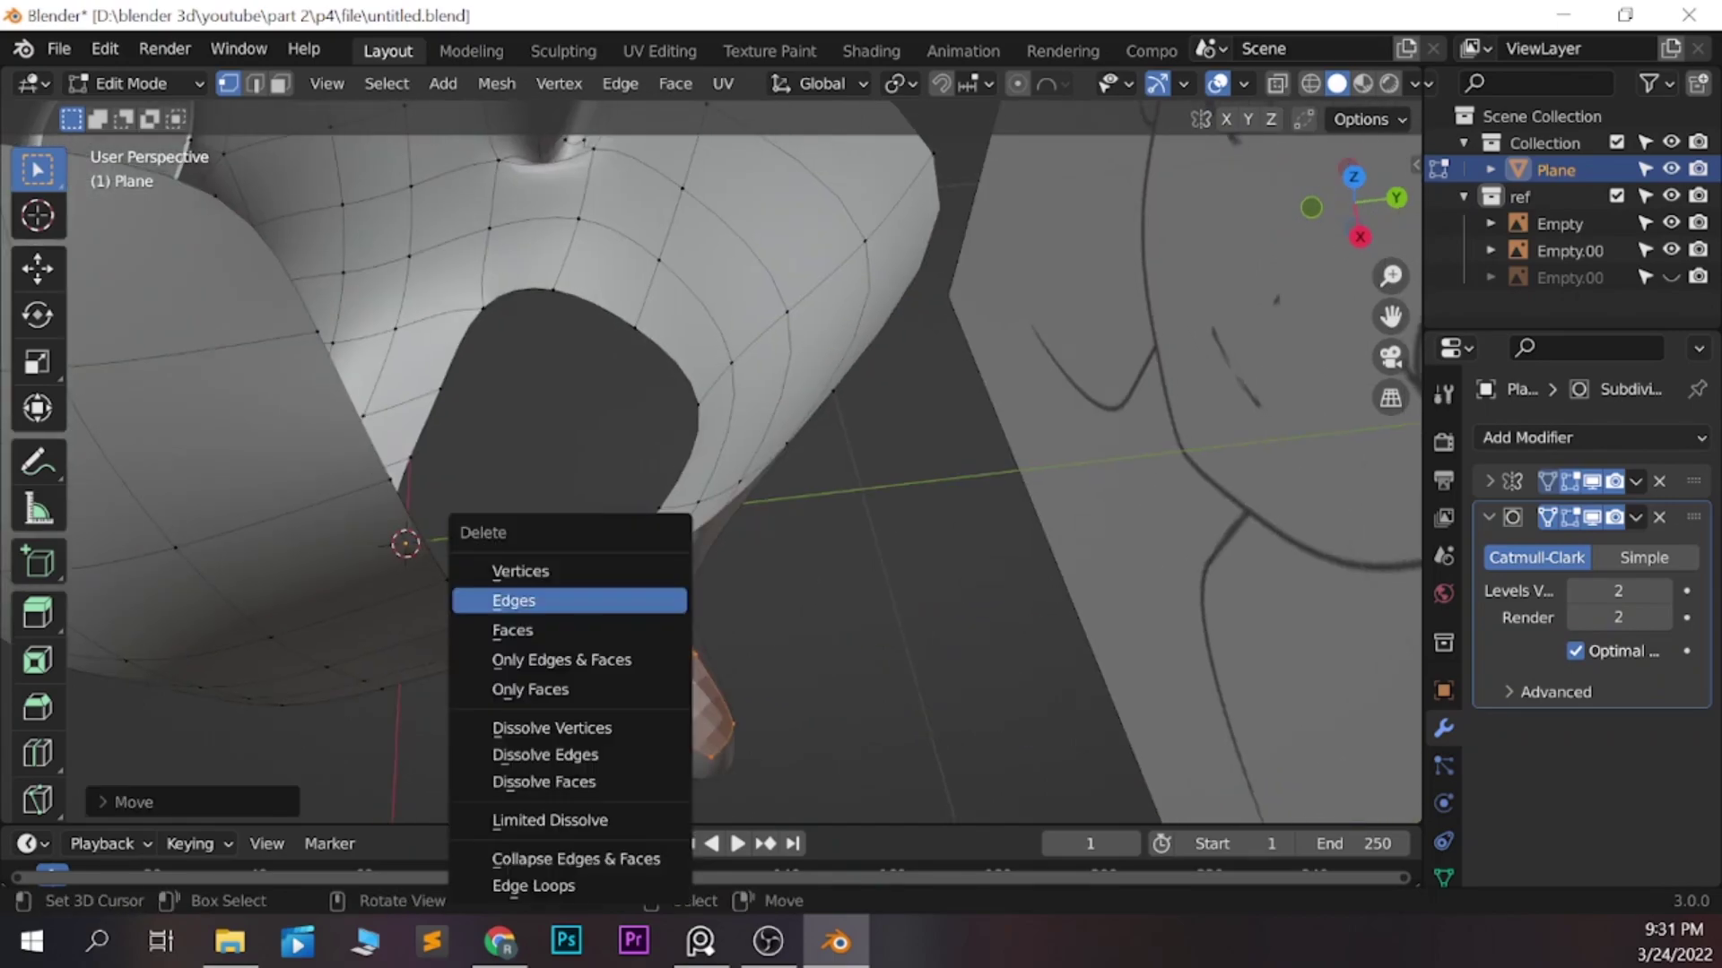
left_click(529, 625)
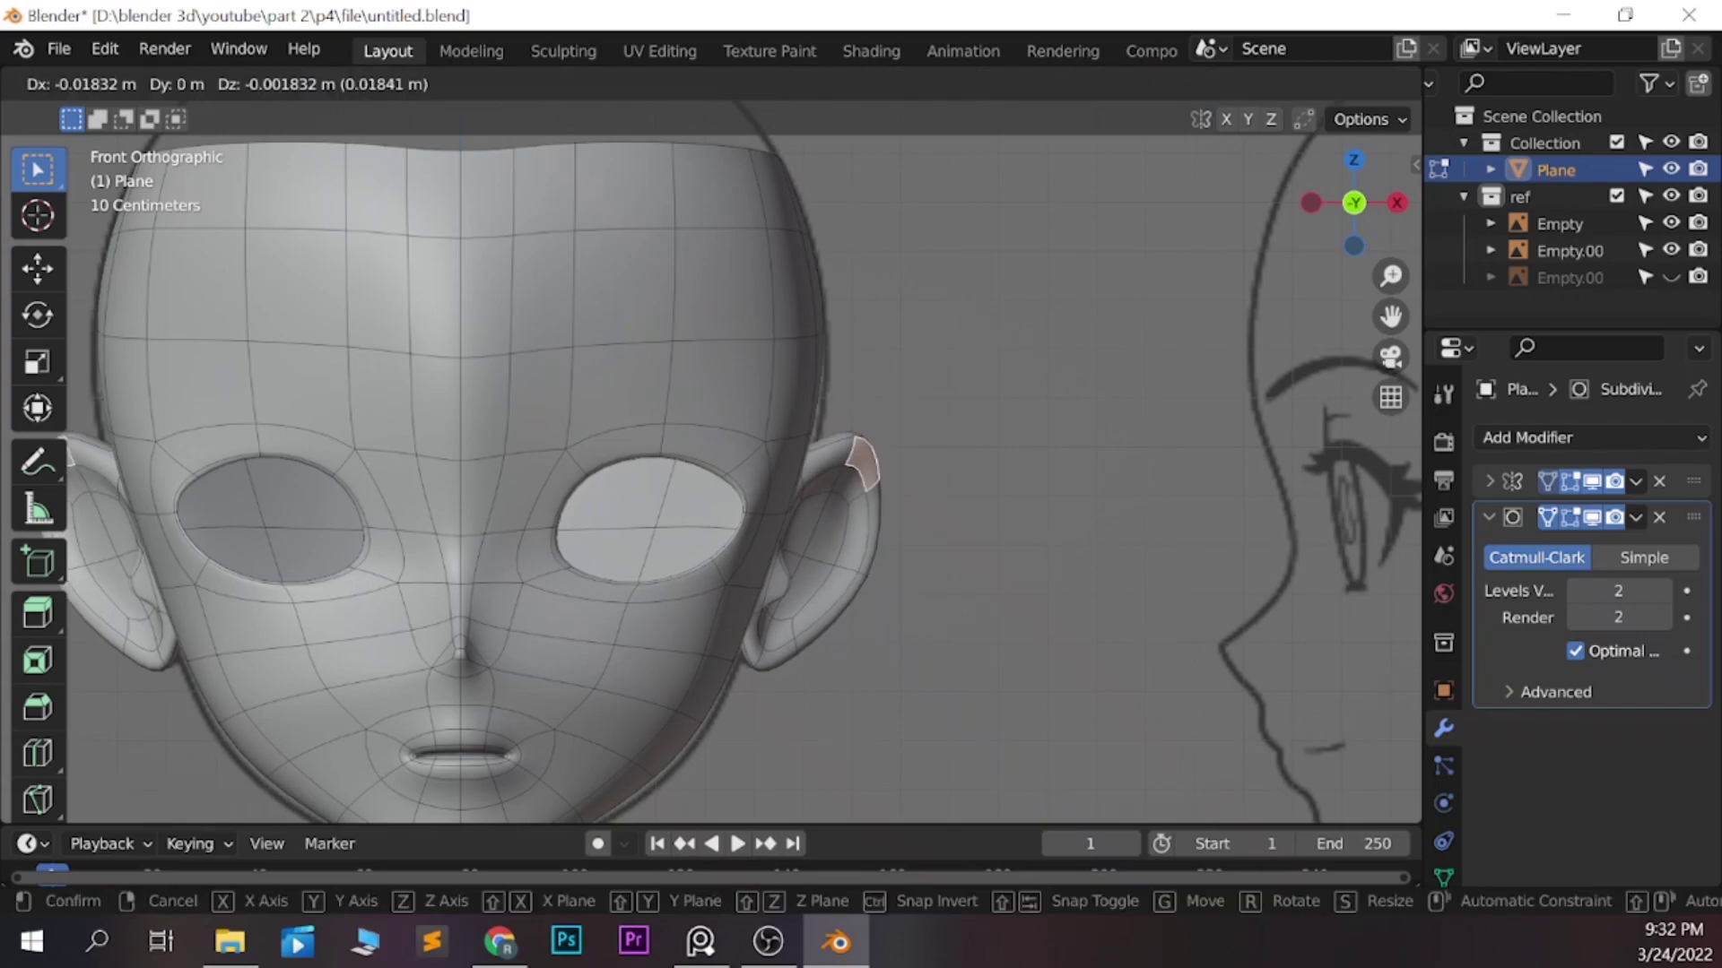
Save the file and go back into edit mode
key("ctrl+s")
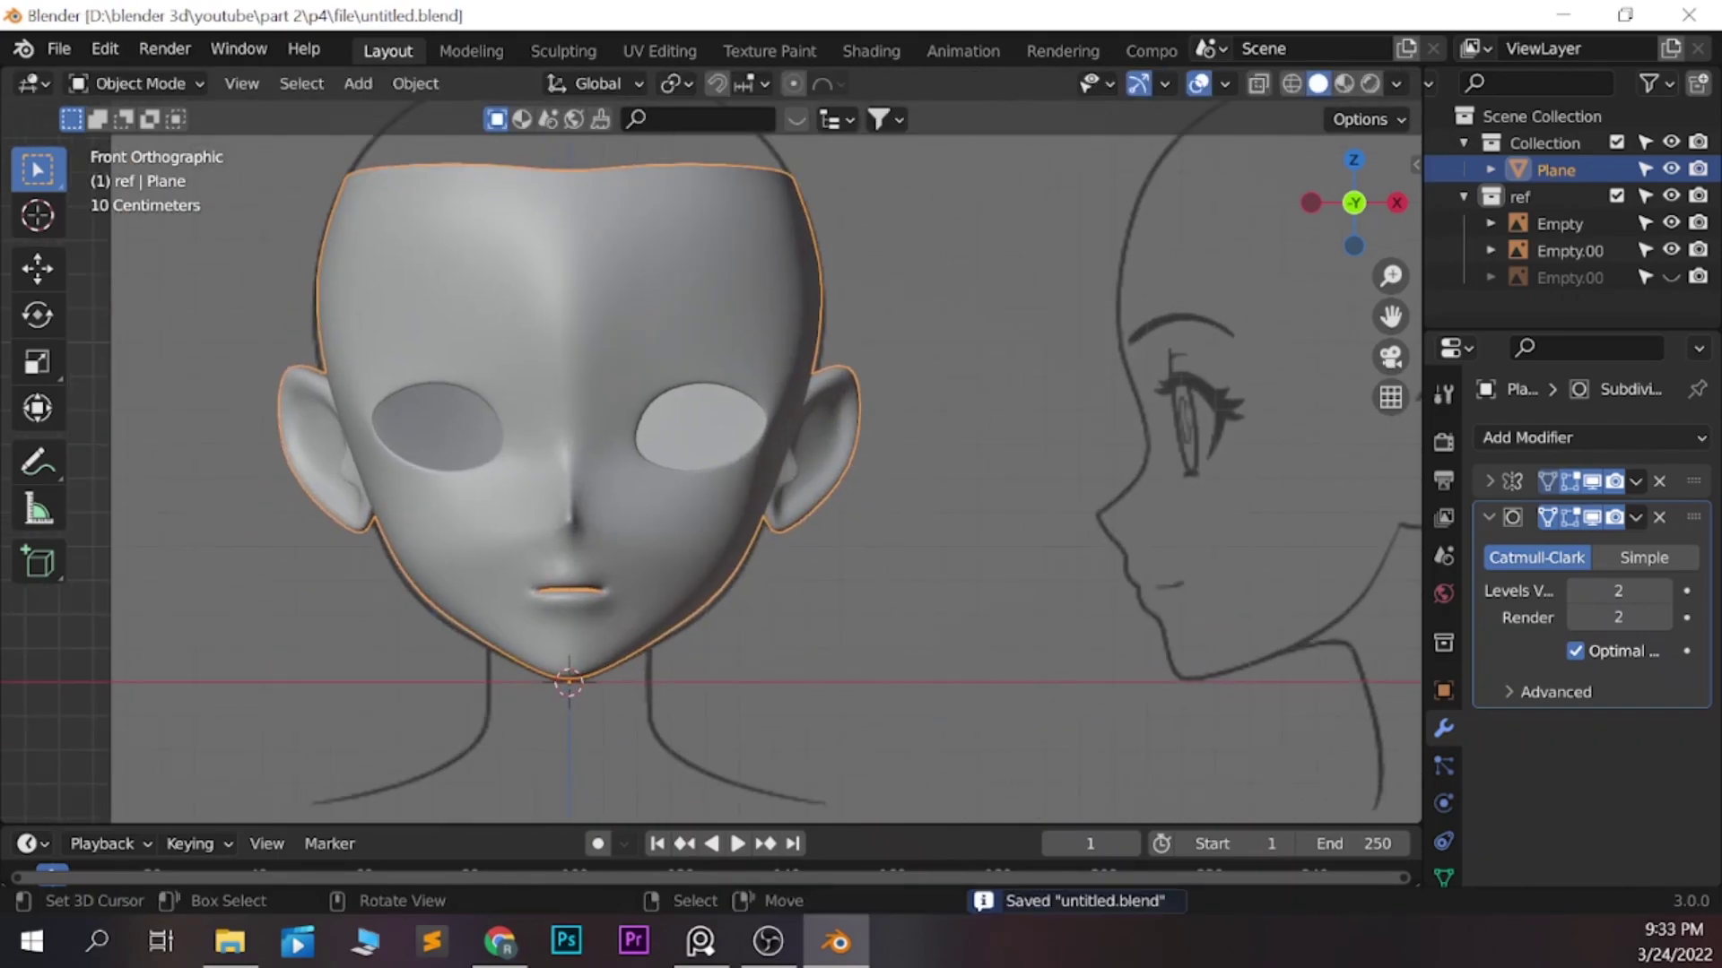
key("ctrl+Tab")
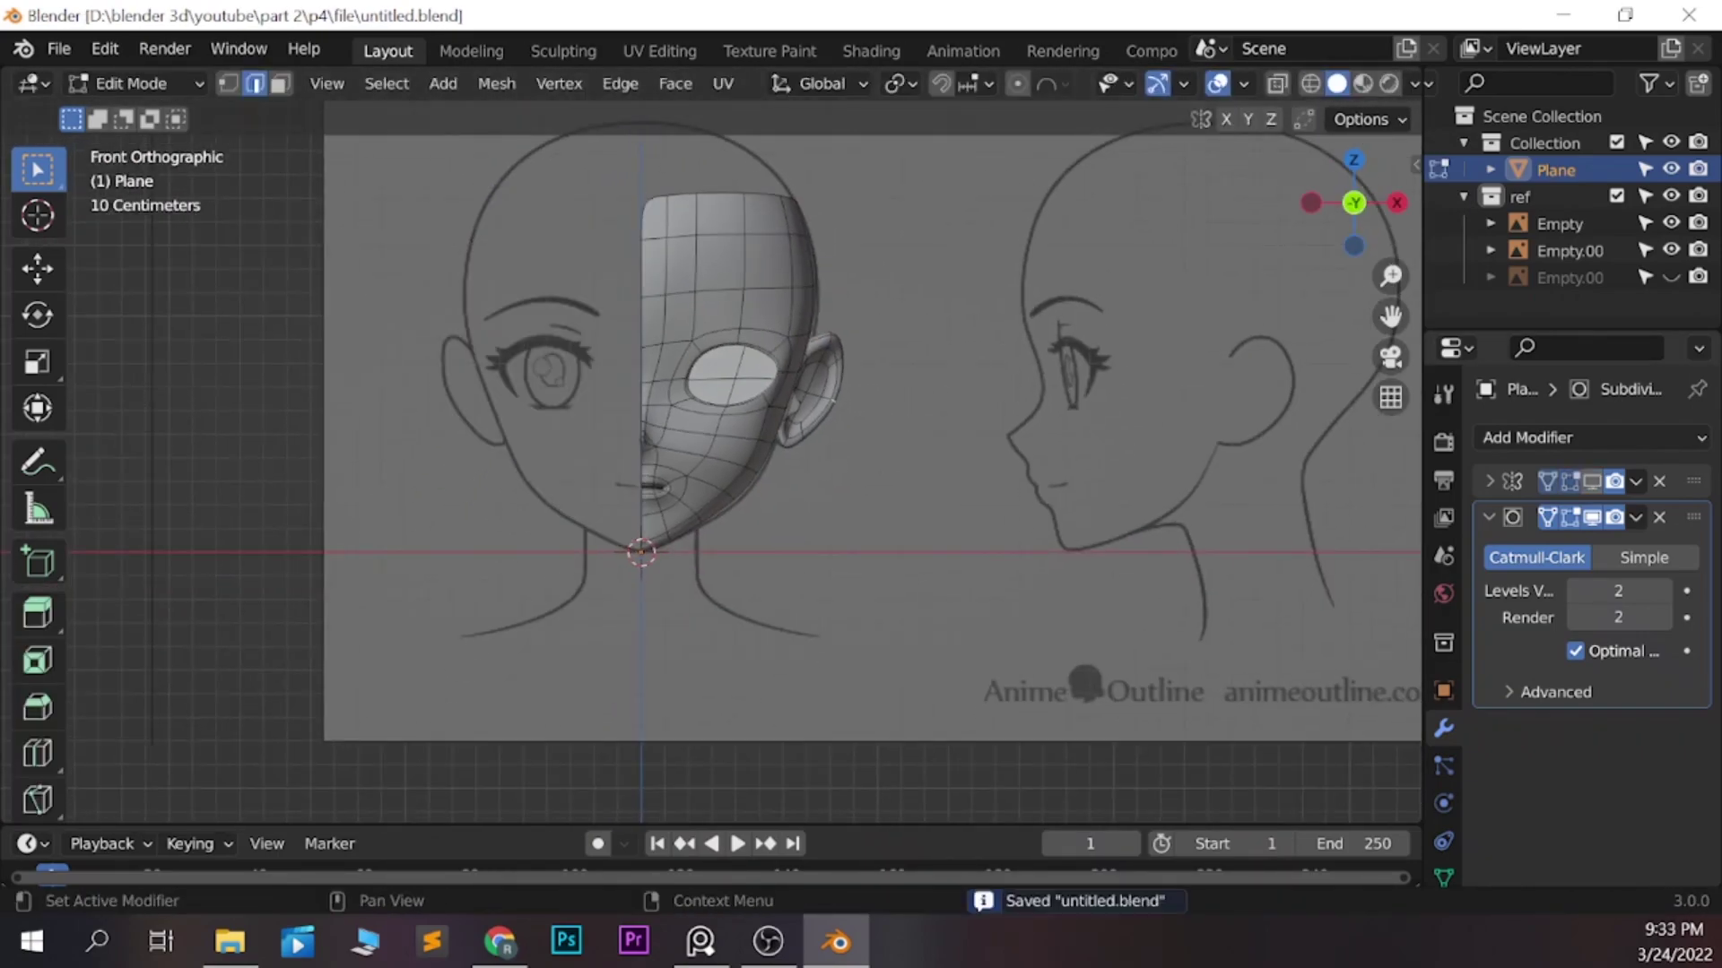
Add a cylinder without end caps and shrink it slightly to form the neck
key("shift+a")
left_click(654, 439)
left_click(338, 561)
left_click(338, 542)
left_click(173, 334)
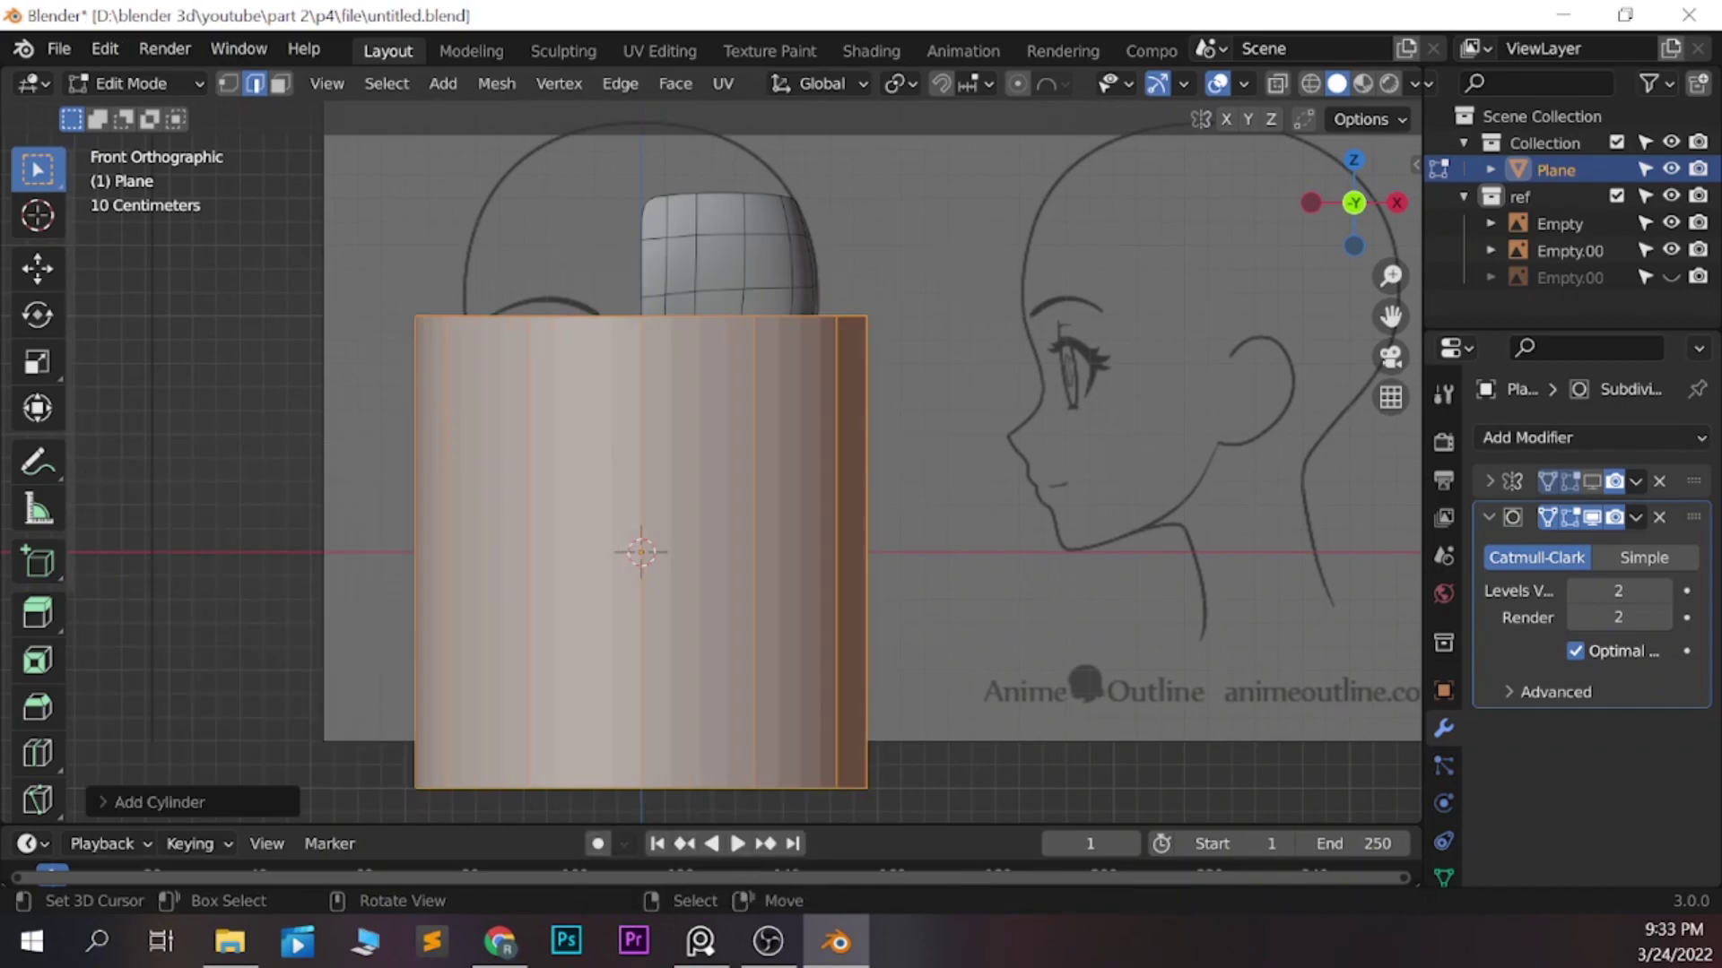
key("s")
left_click(733, 526)
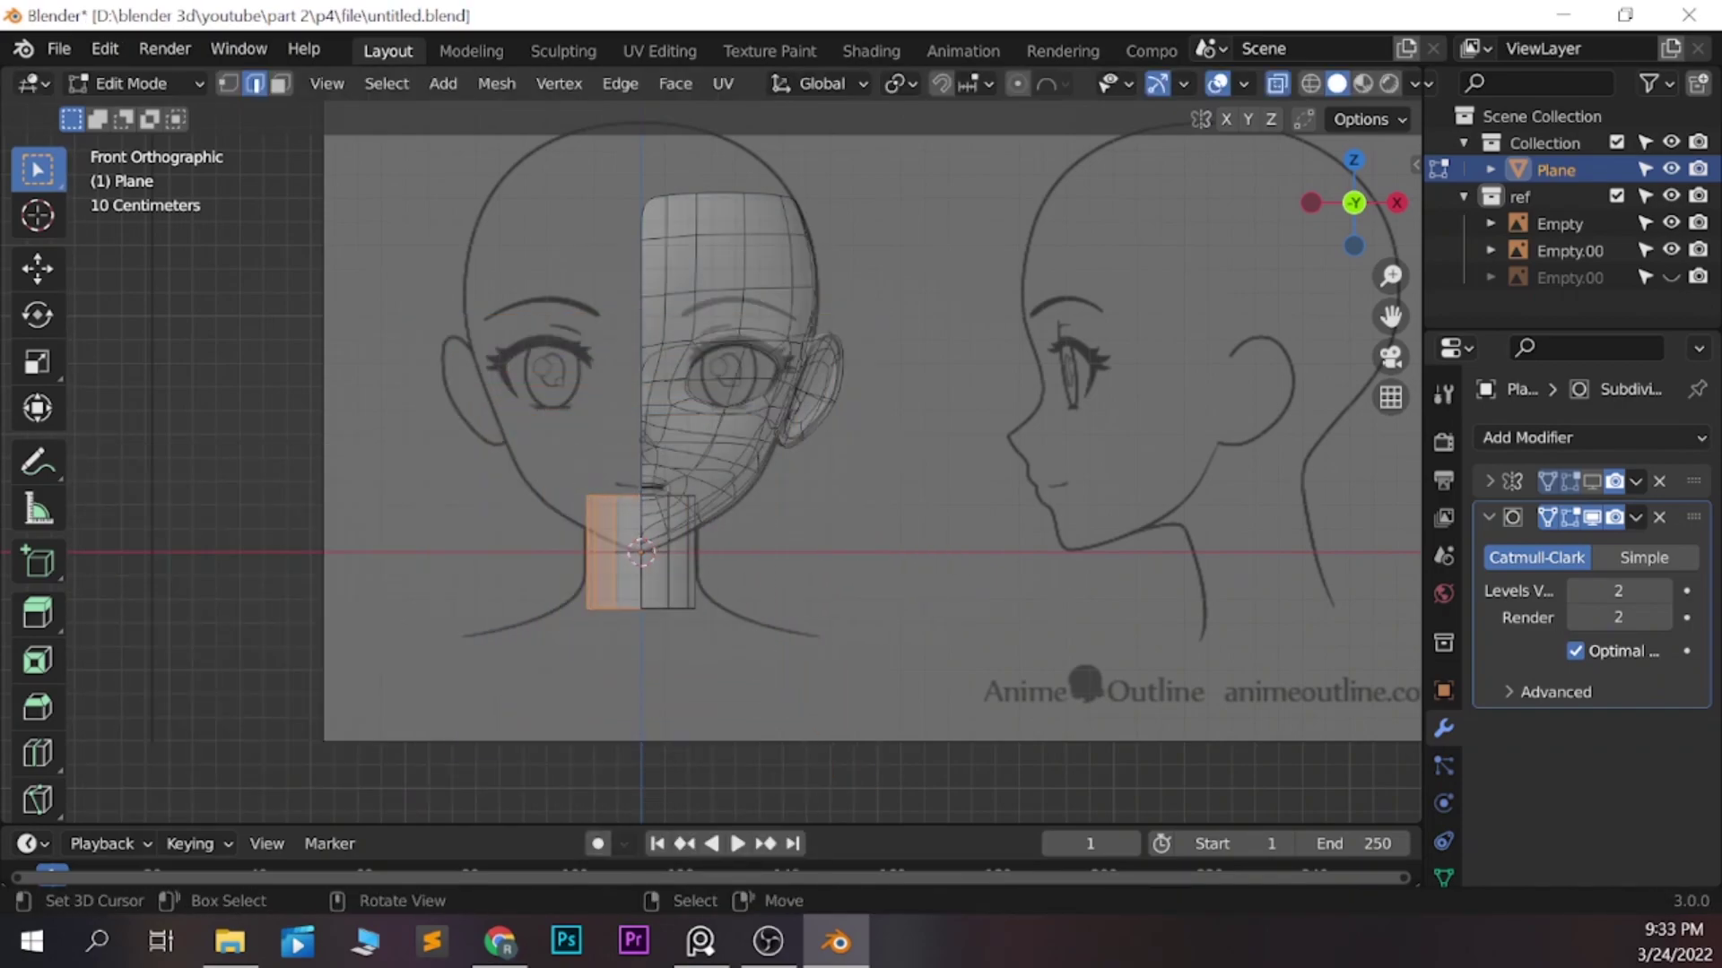
Select the whole neck cylinder and tilt it in the right view to match the reference
scroll(662, 554, "up", 1)
scroll(661, 554, "up", 1)
key("1")
key("alt+a")
scroll(662, 554, "up", 2)
scroll(662, 554, "up", 1)
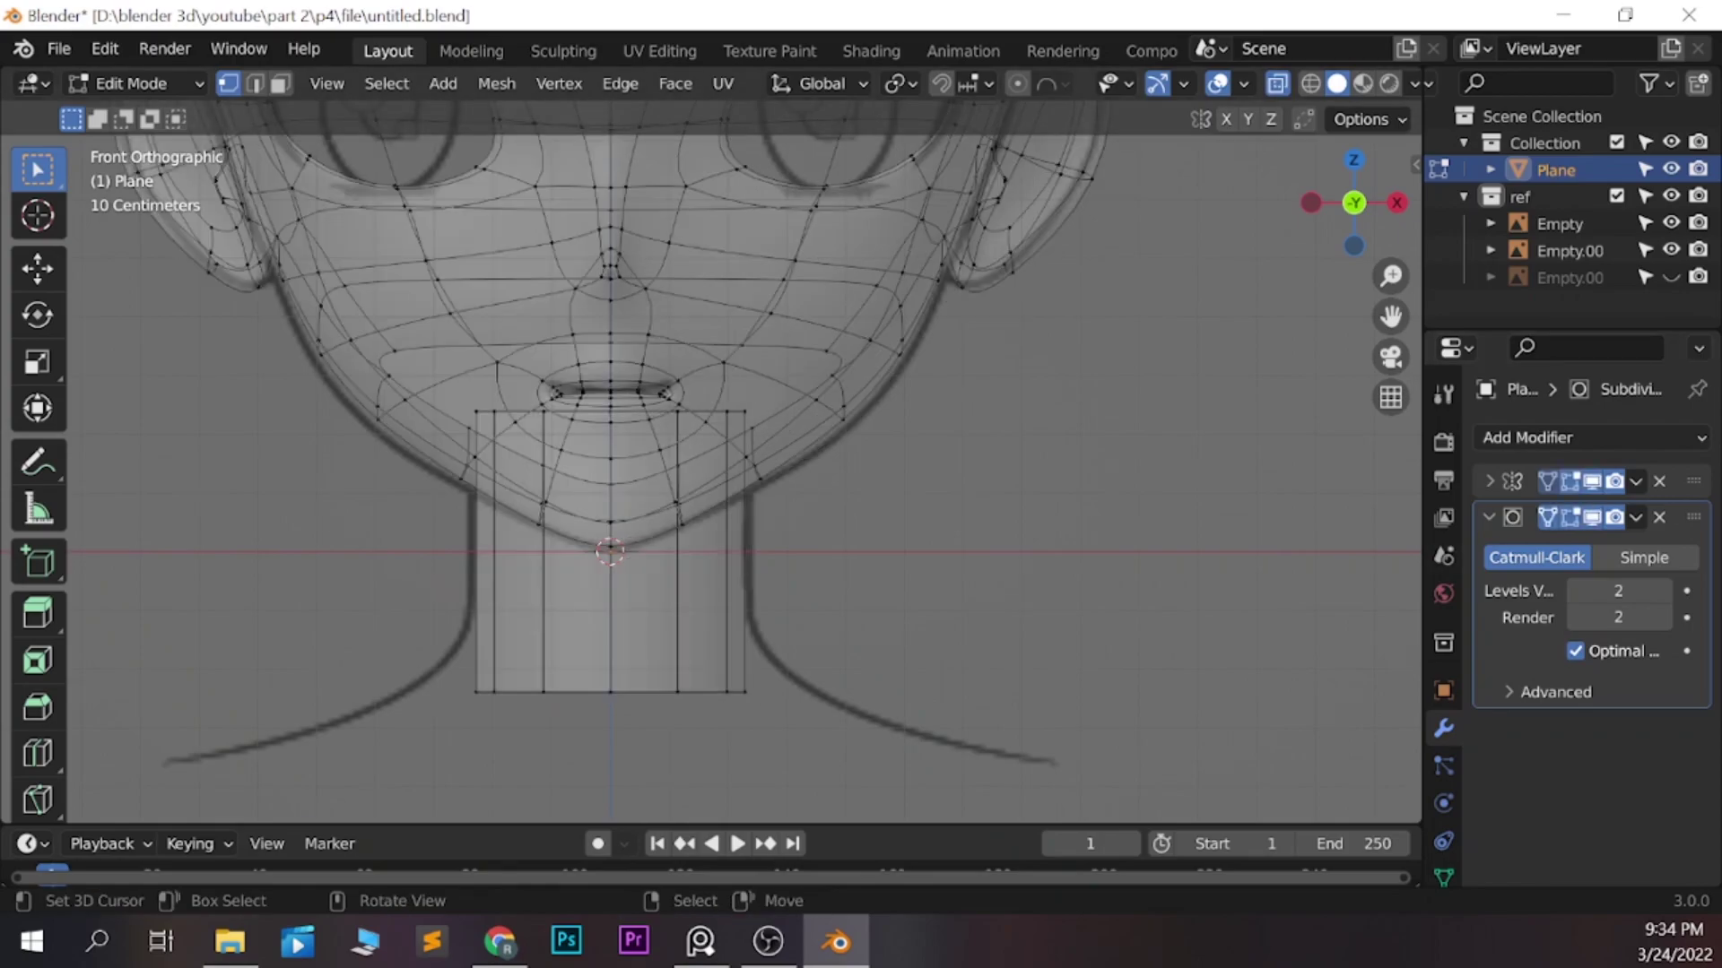
key("KP_3")
key("l")
key("r")
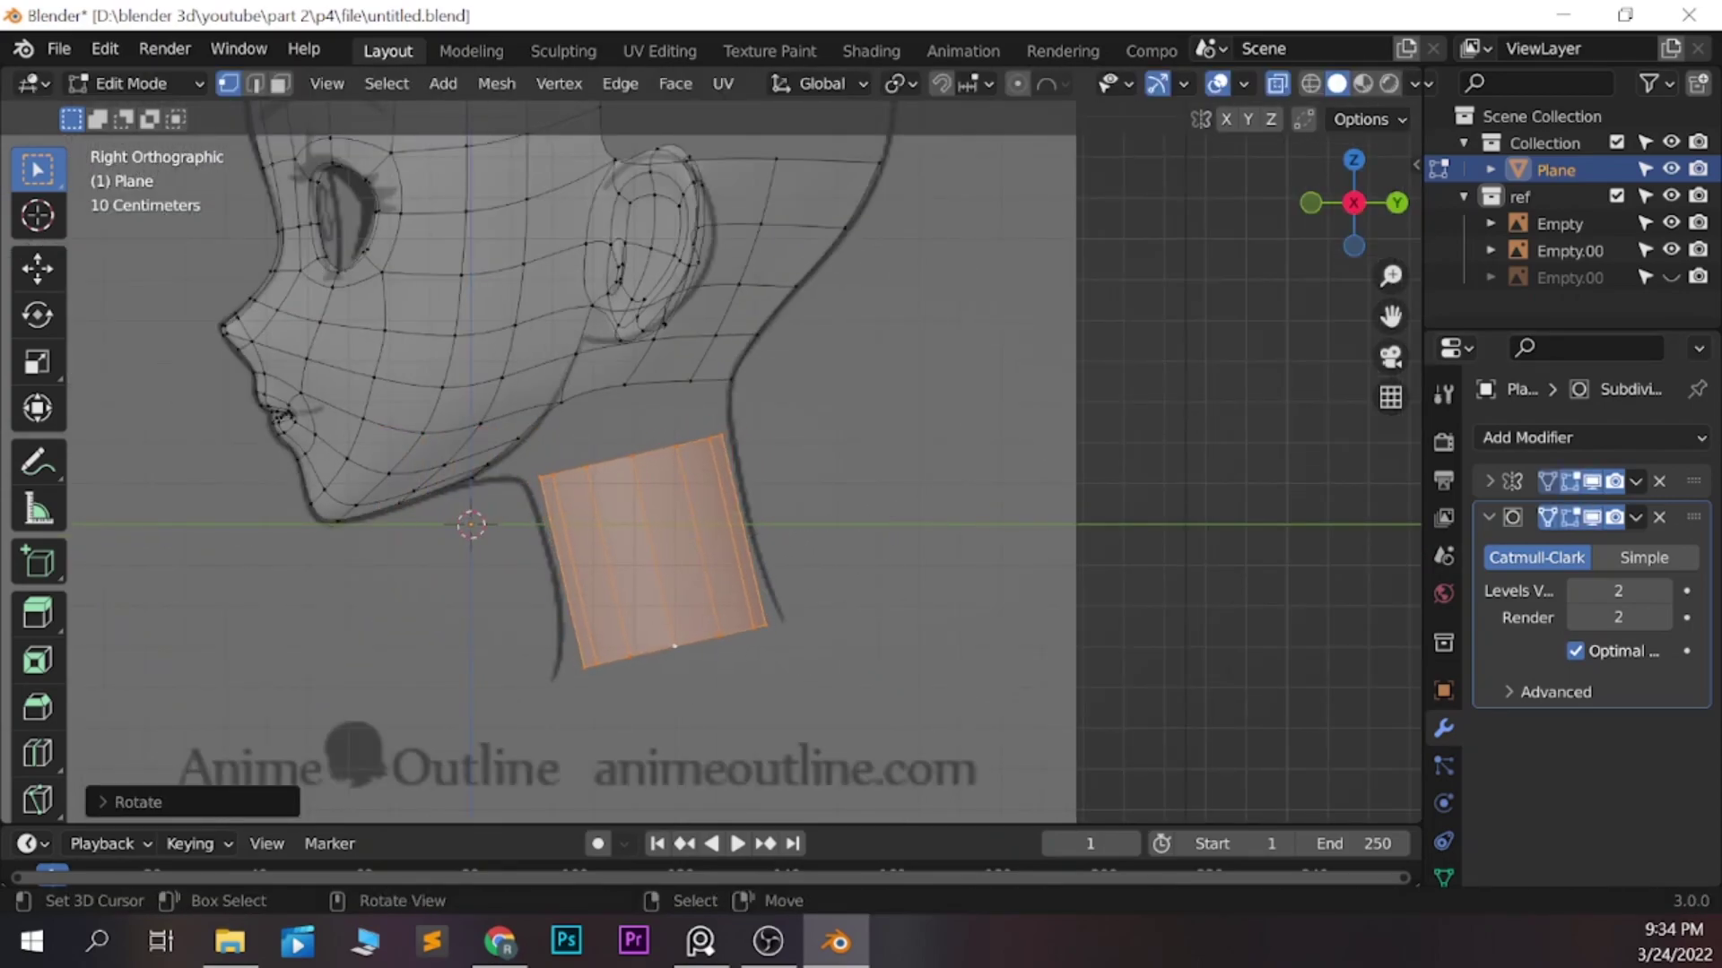
left_click(631, 457, "alt")
Widen the neck's bottom rim, move it into place and save
key("g")
left_click(681, 436)
key("s")
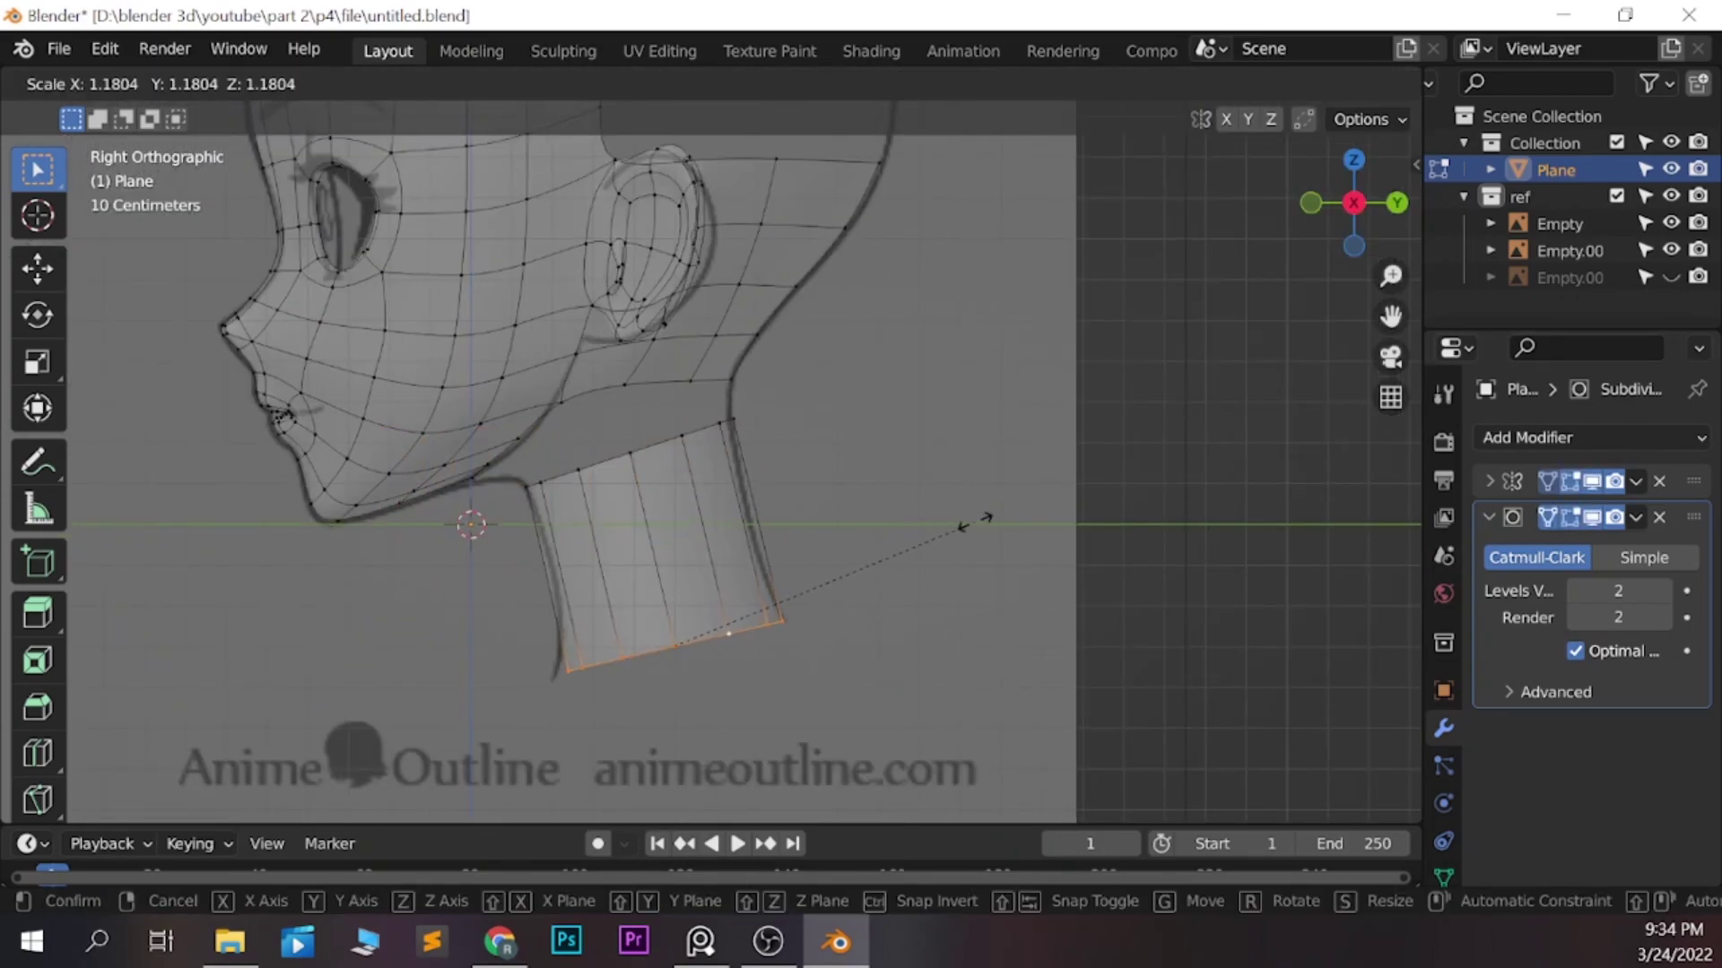
left_click(968, 523)
key("g")
key("ctrl+s")
Bridge the selected neck and head loops across the jaw gap, checking from the right side
scroll(969, 523, "up", 1)
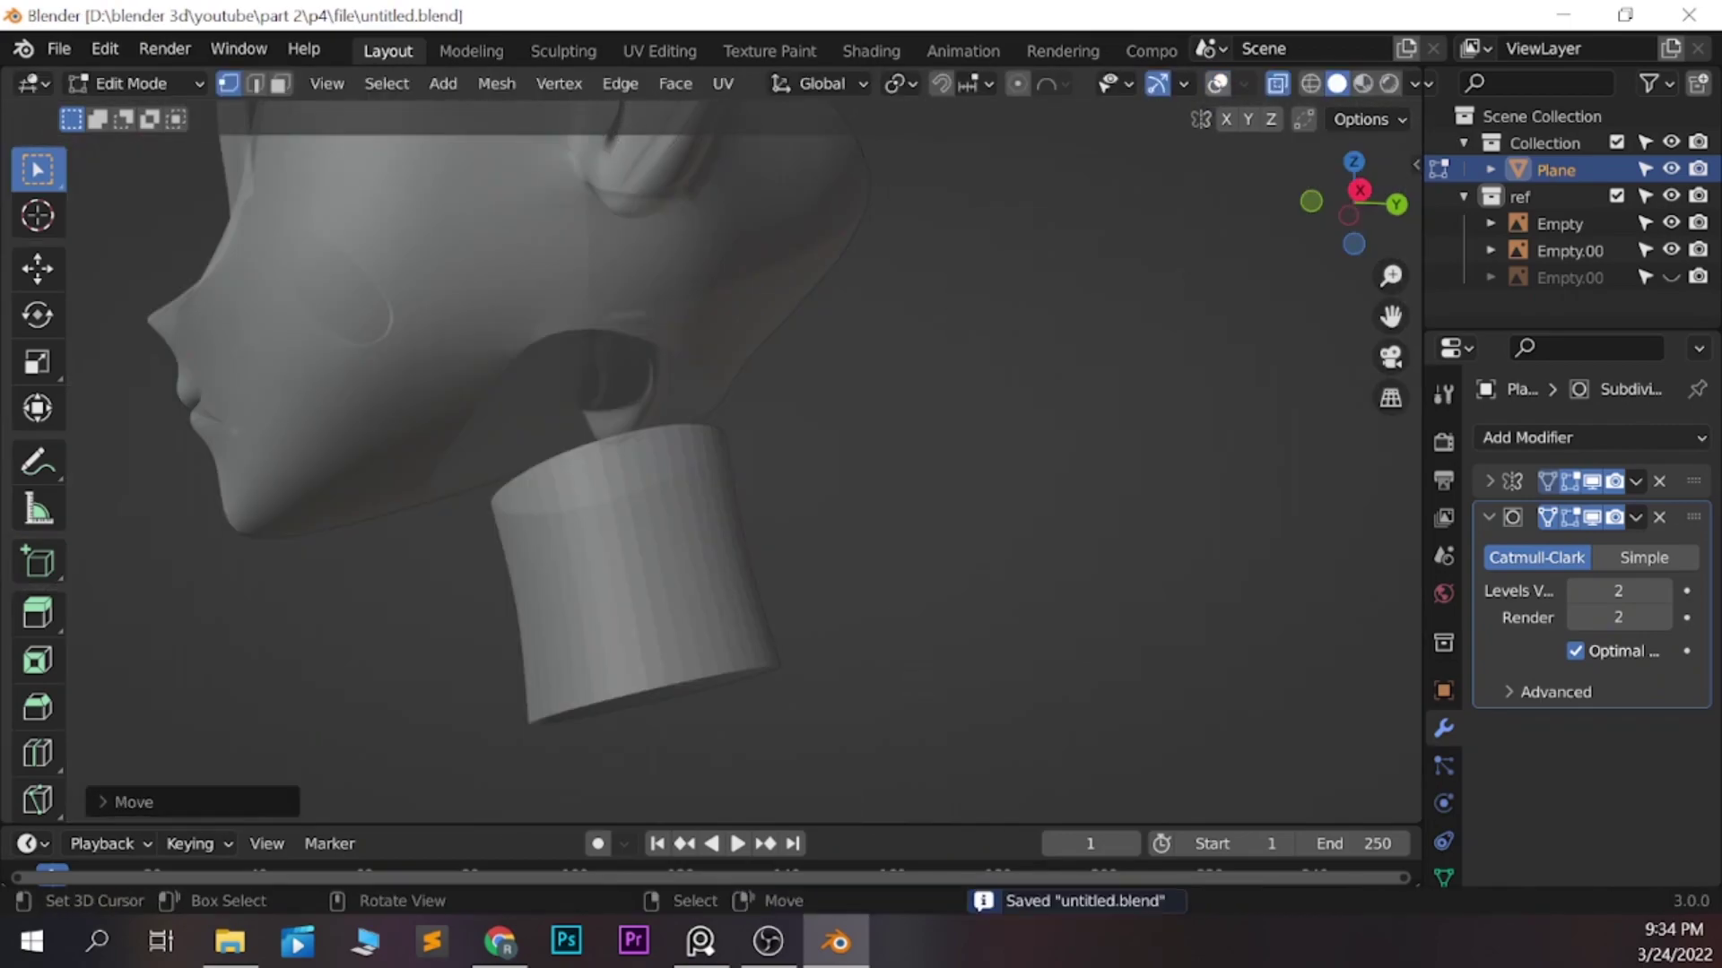
mouse_move(628, 448)
middle_mouse_down()
mouse_move(570, 381)
mouse_move(628, 520)
middle_mouse_up()
right_click(571, 381)
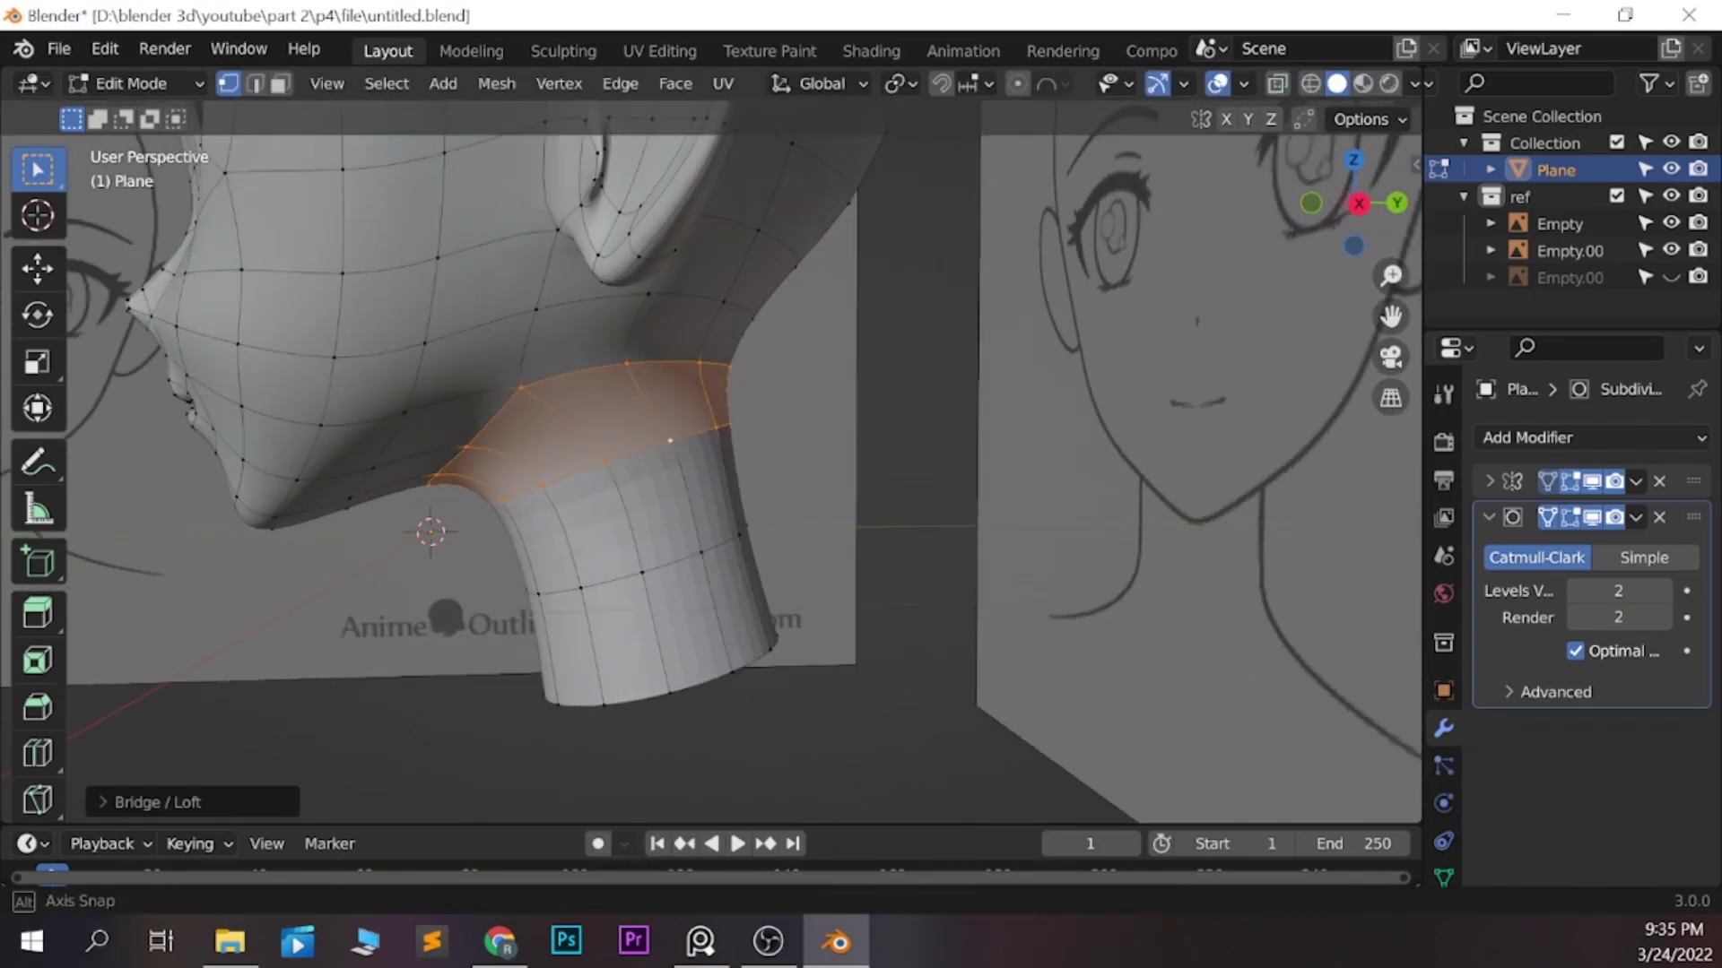
scroll(627, 520, "down", 2)
key("x")
key("Escape")
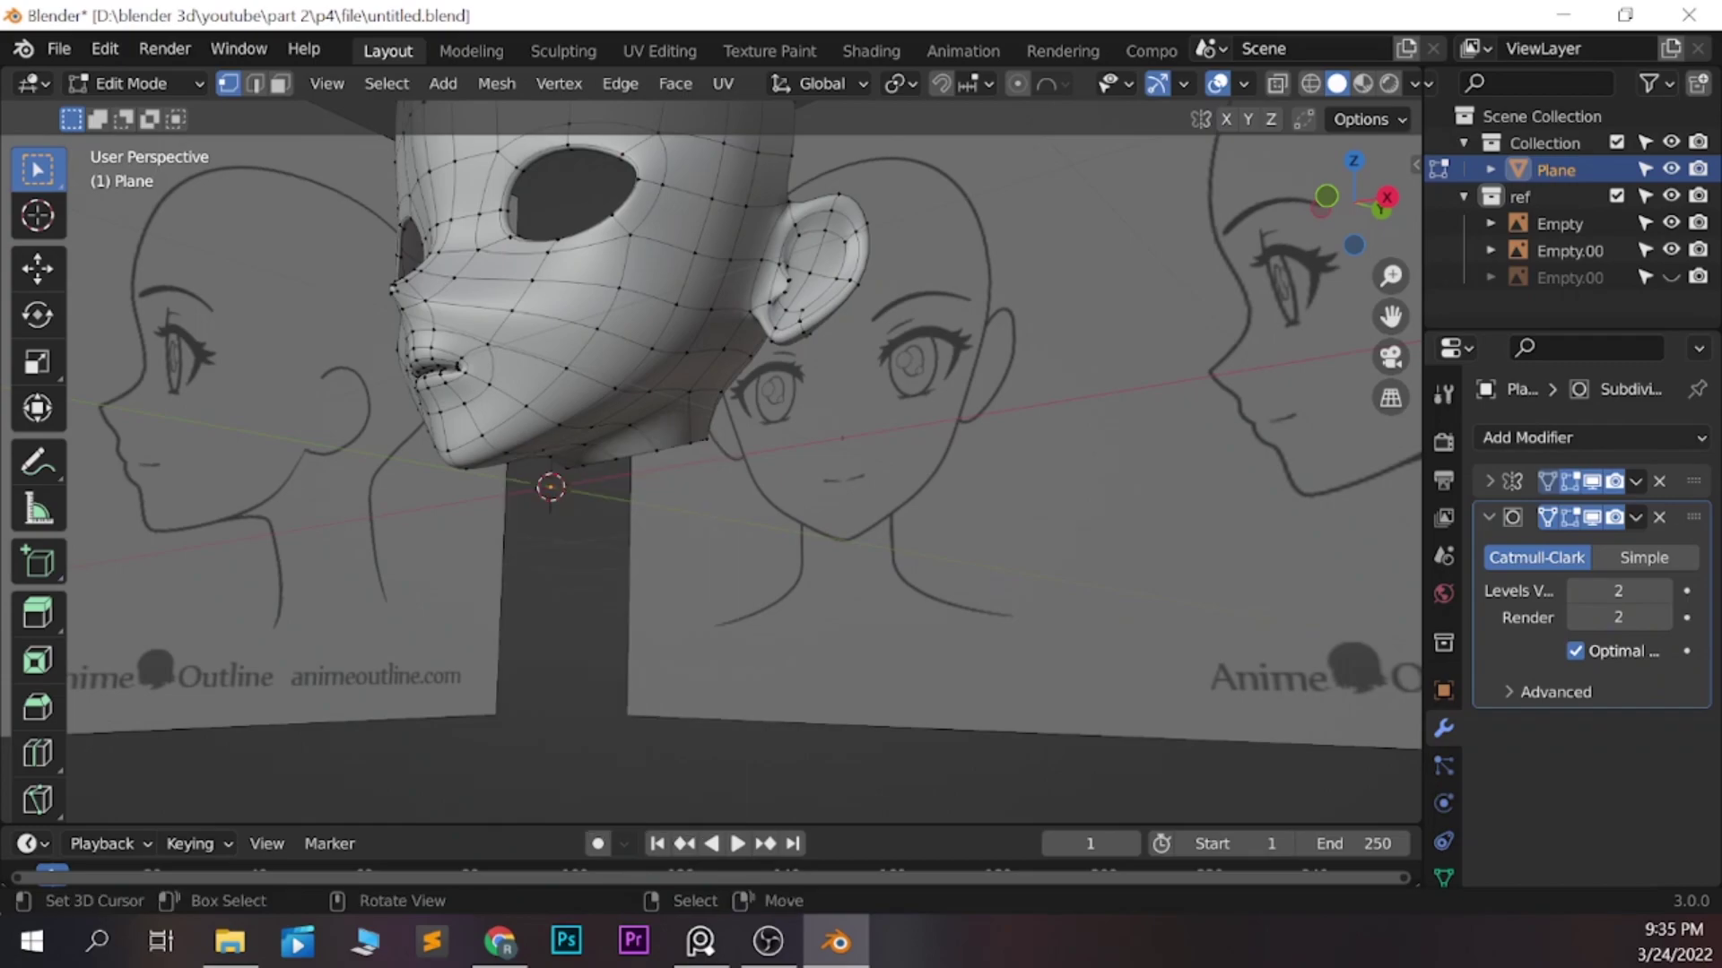
scroll(717, 448, "down", 2)
key("KP_3")
scroll(717, 449, "up", 3)
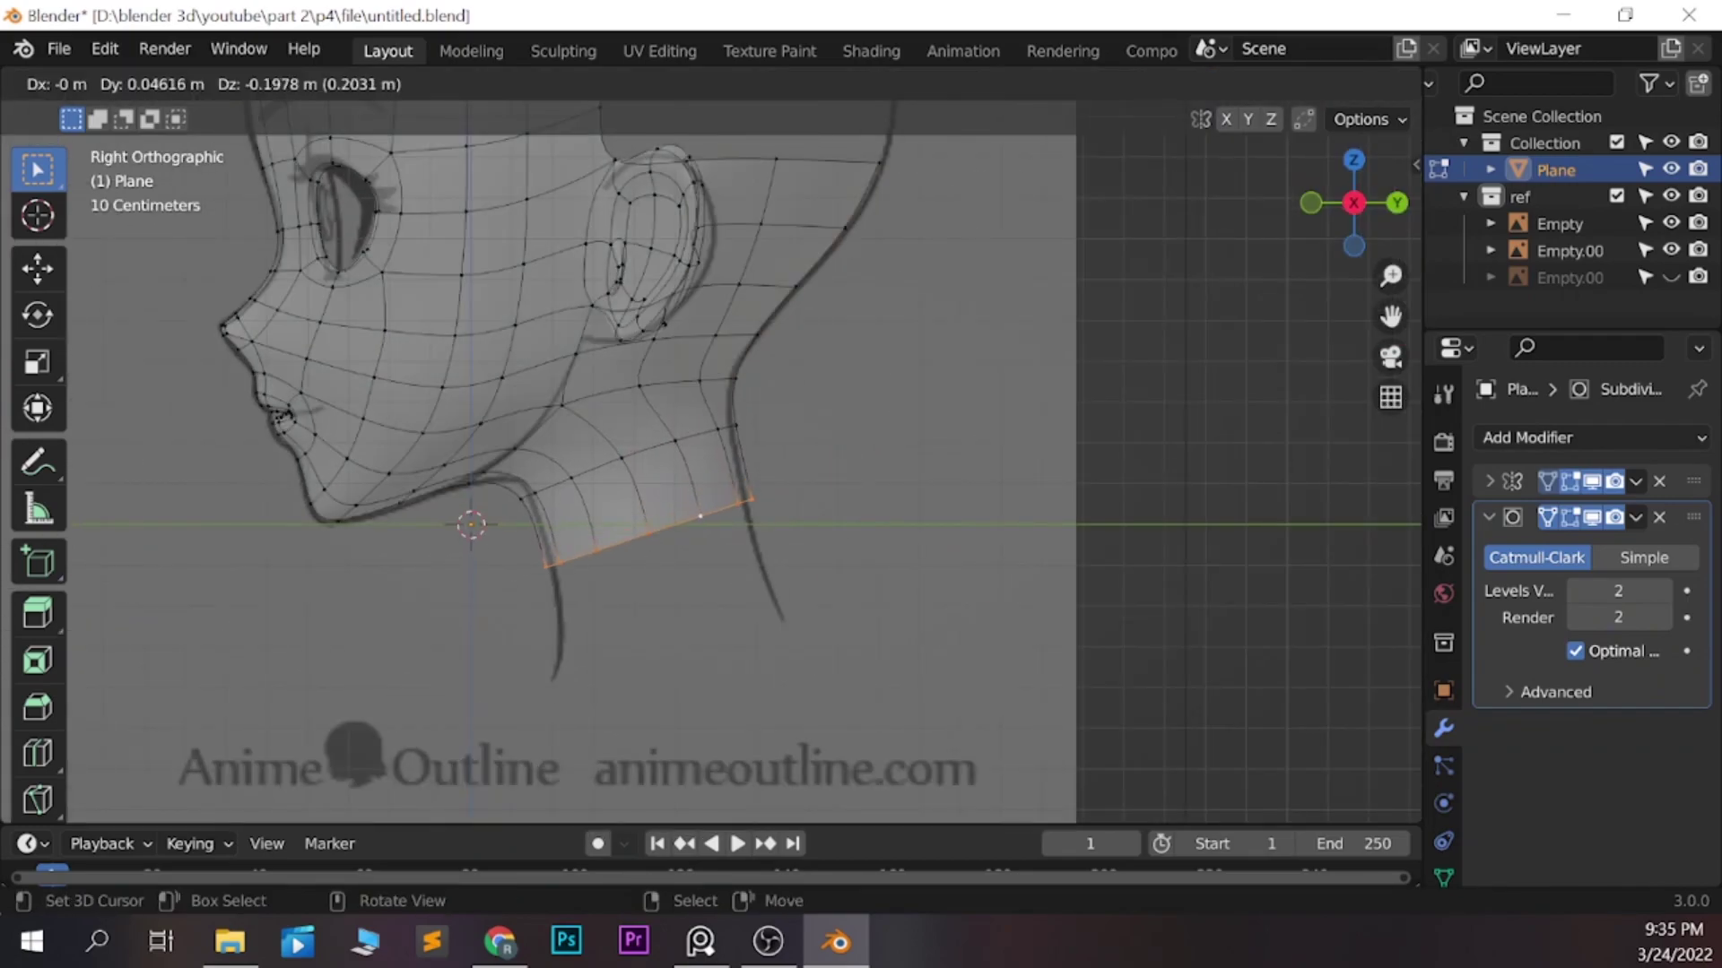
scroll(717, 448, "down", 2)
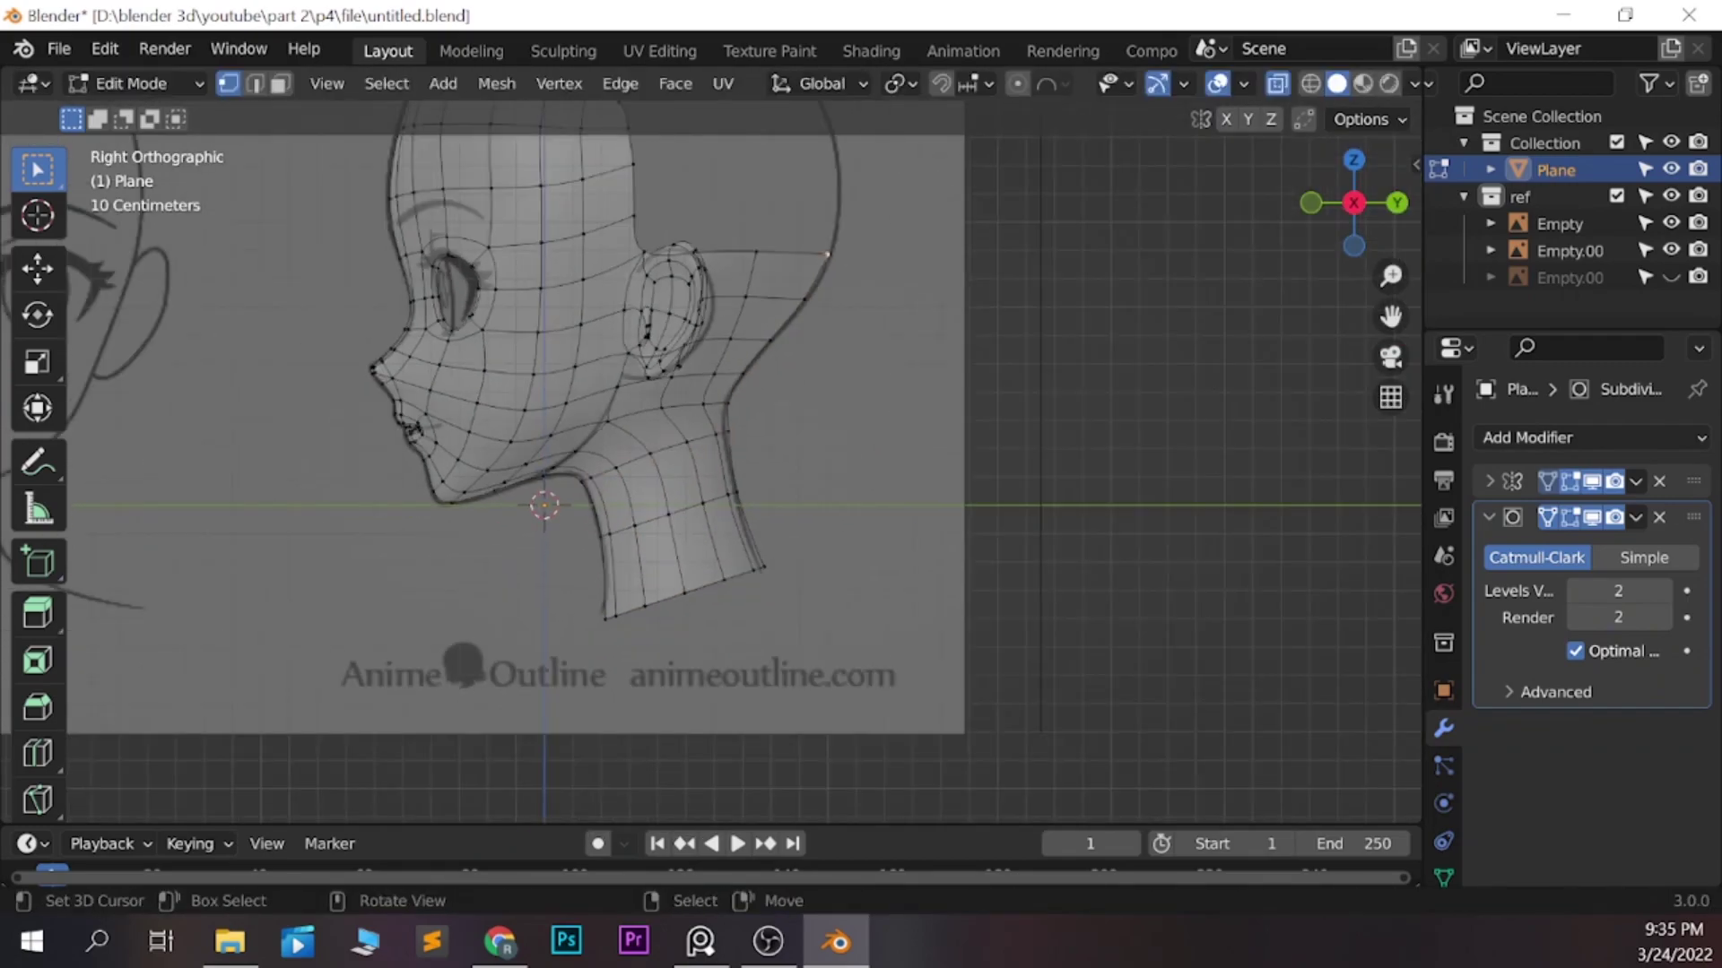
Save, then adjust the selected vertices while viewing the head from below
key("Tab")
key("KP_1")
key("Tab")
scroll(718, 448, "up", 3)
key("ctrl+s")
scroll(595, 501, "up", 2)
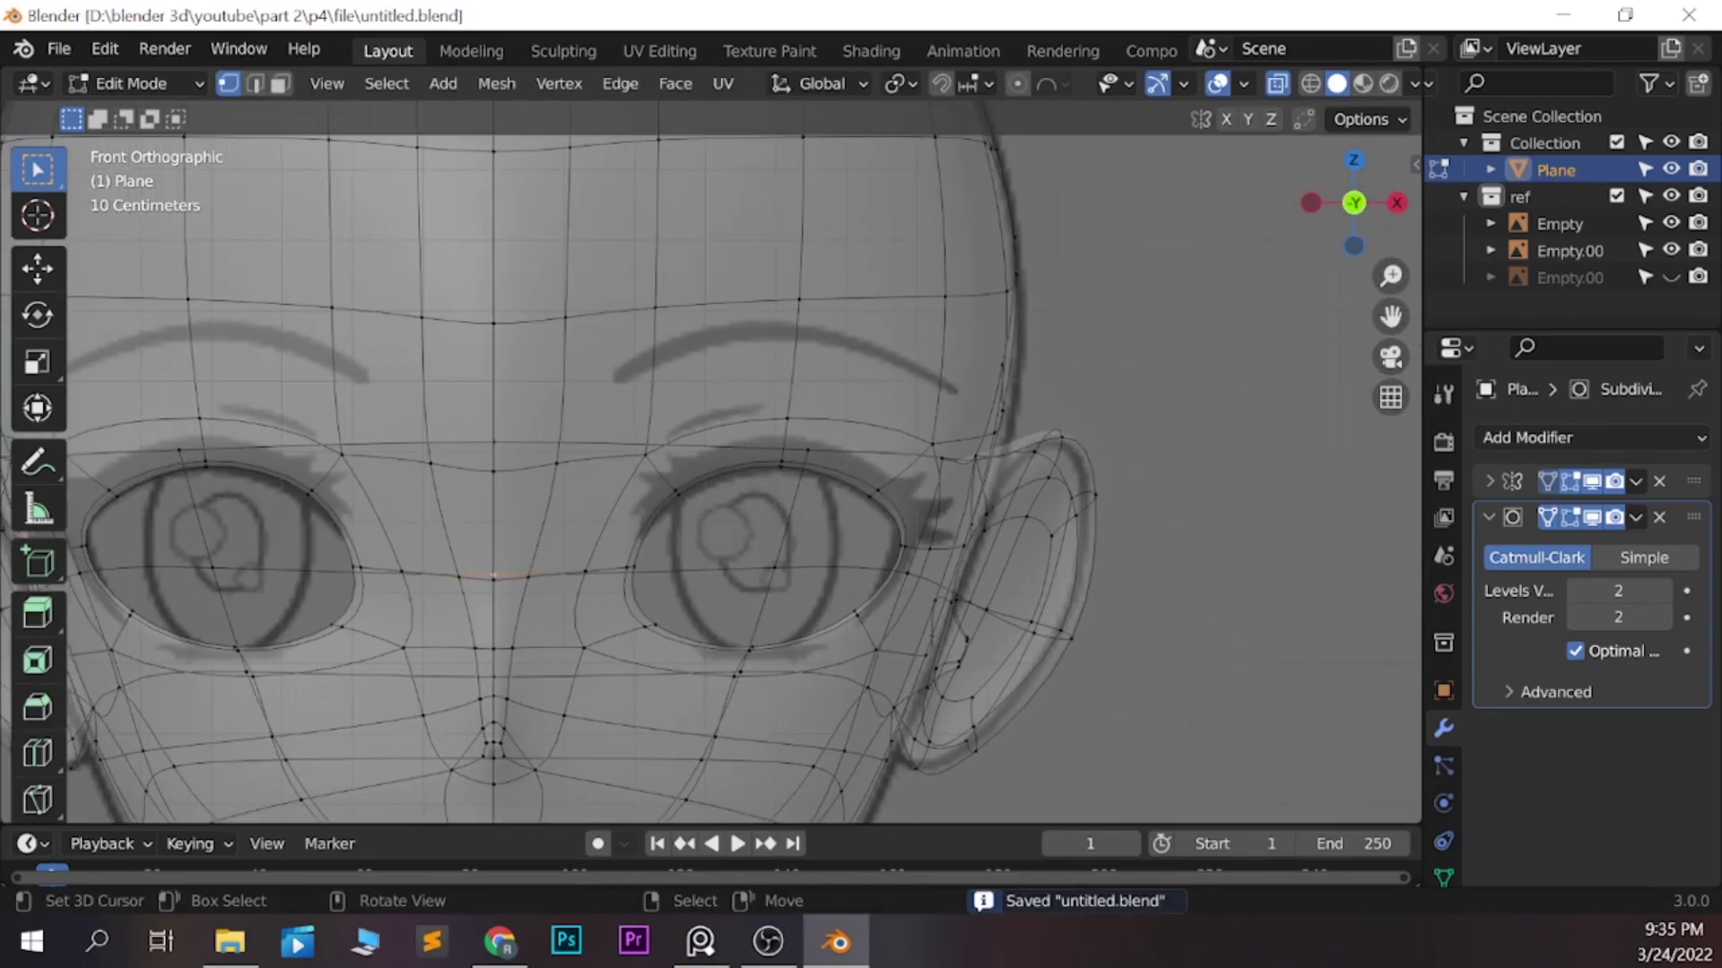
scroll(711, 476, "up", 2)
scroll(717, 475, "down", 2)
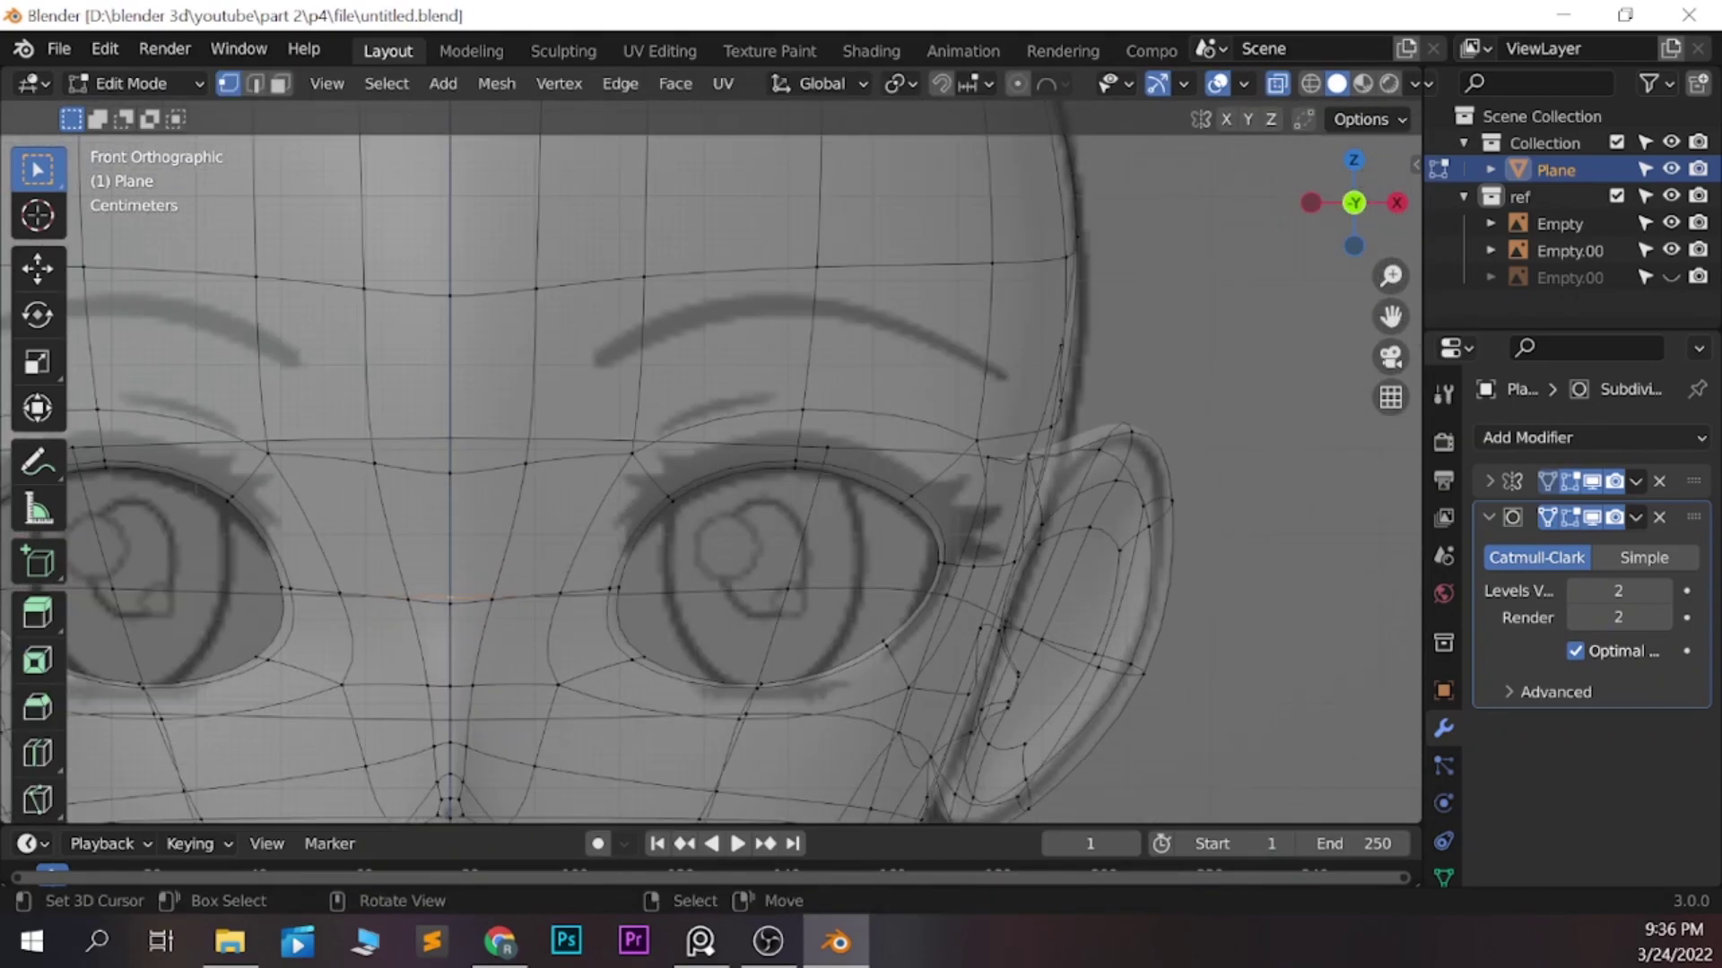
mouse_move(718, 538)
middle_mouse_down()
mouse_move(762, 359)
mouse_move(807, 395)
middle_mouse_up()
key("g")
key("Return")
Adjust two eye-corner vertices from the front view and save
key("ctrl+s")
mouse_move(718, 448)
middle_mouse_down()
mouse_move(861, 466)
mouse_move(843, 462)
middle_mouse_up()
scroll(717, 475, "up", 3)
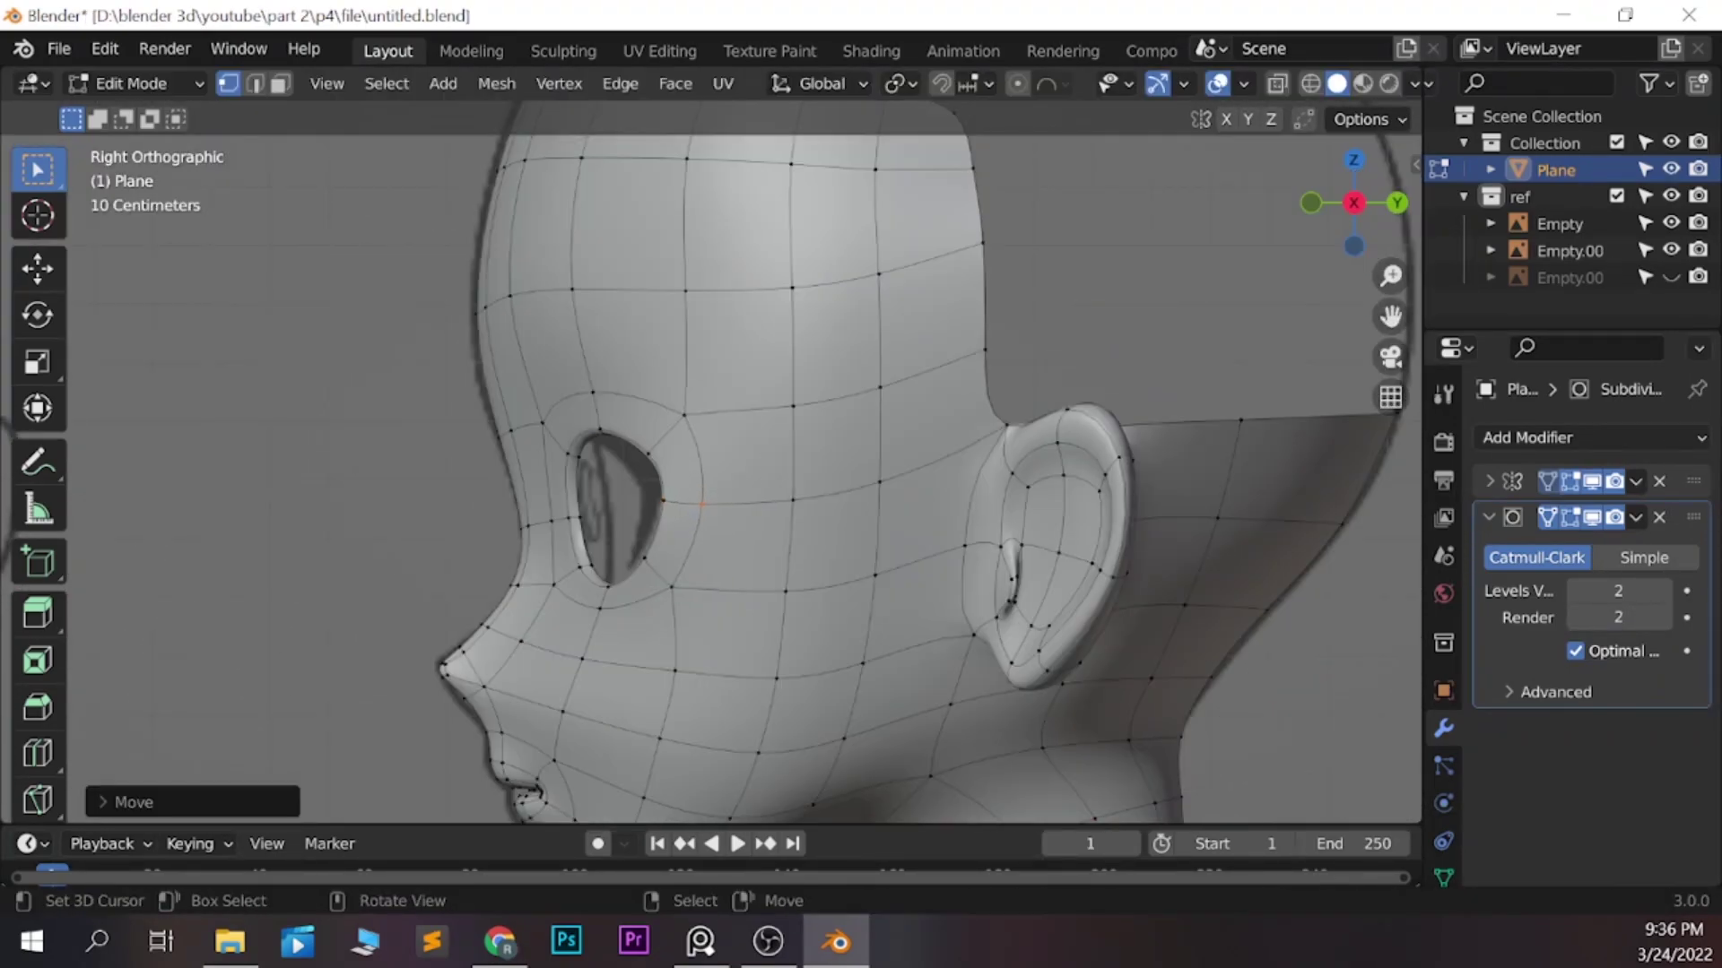
key("g")
key("Return")
key("KP_1")
key("g")
key("Return")
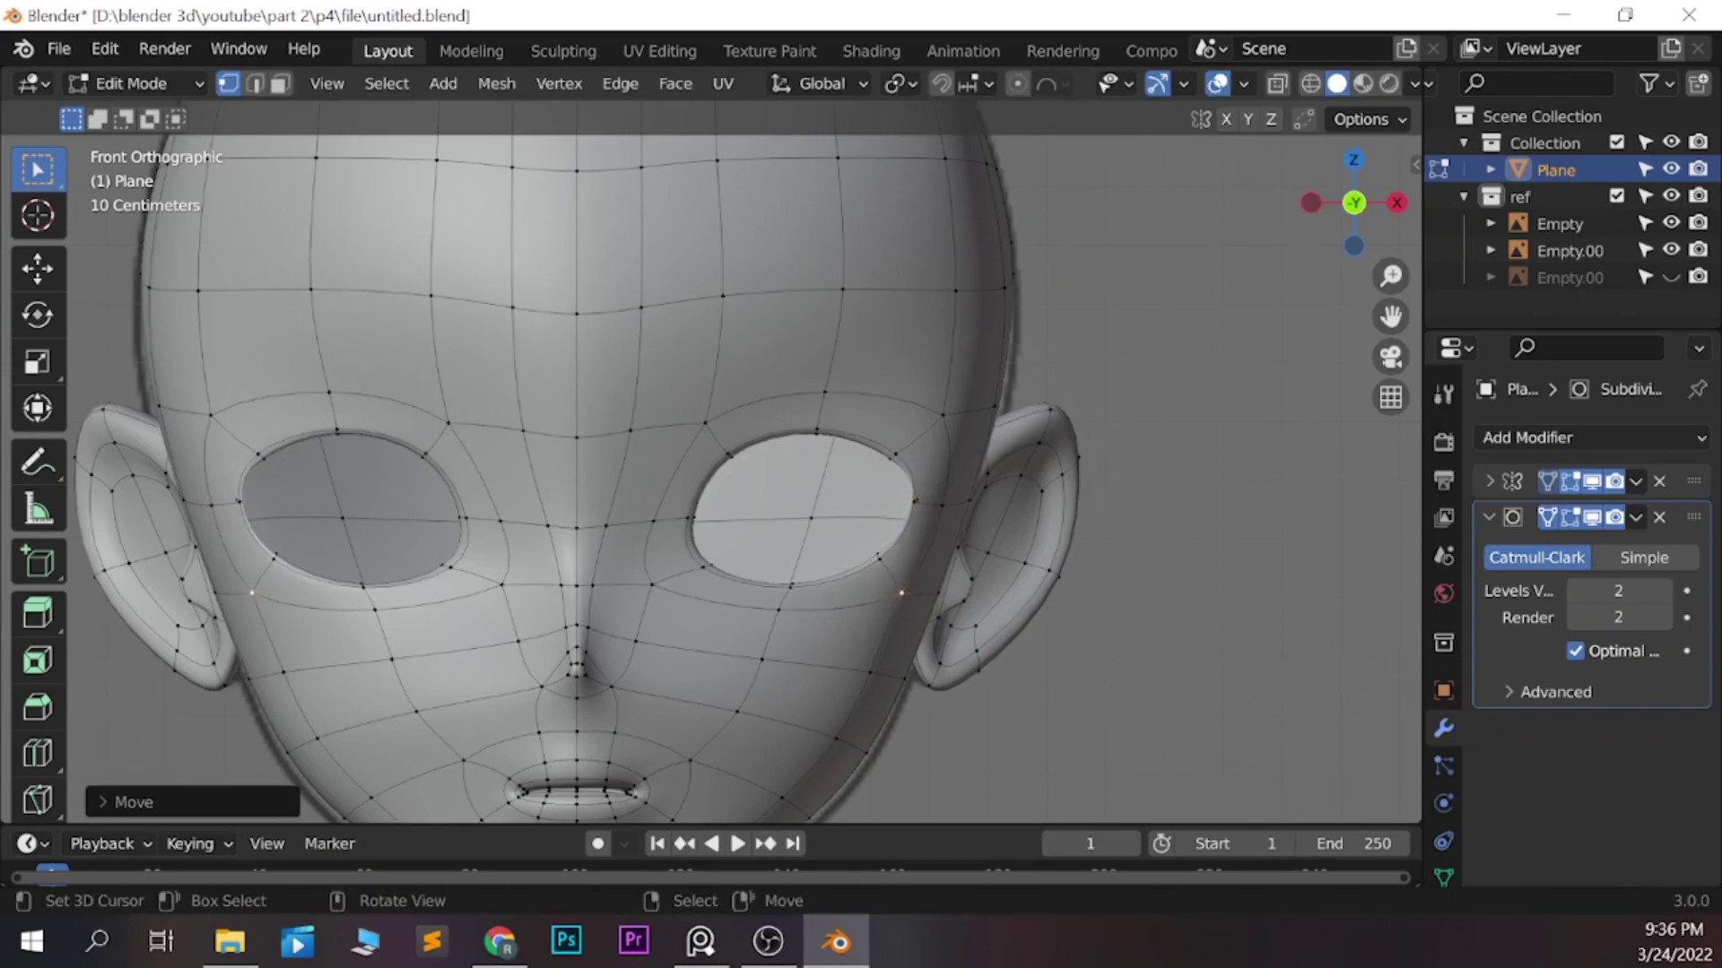
scroll(718, 448, "down", 3)
middle_click_drag(717, 449, 897, 431)
key("KP_1")
key("ctrl+s")
Shrink the head's top rim slightly to fit the skull outline and save
left_click(592, 246, "alt")
key("s")
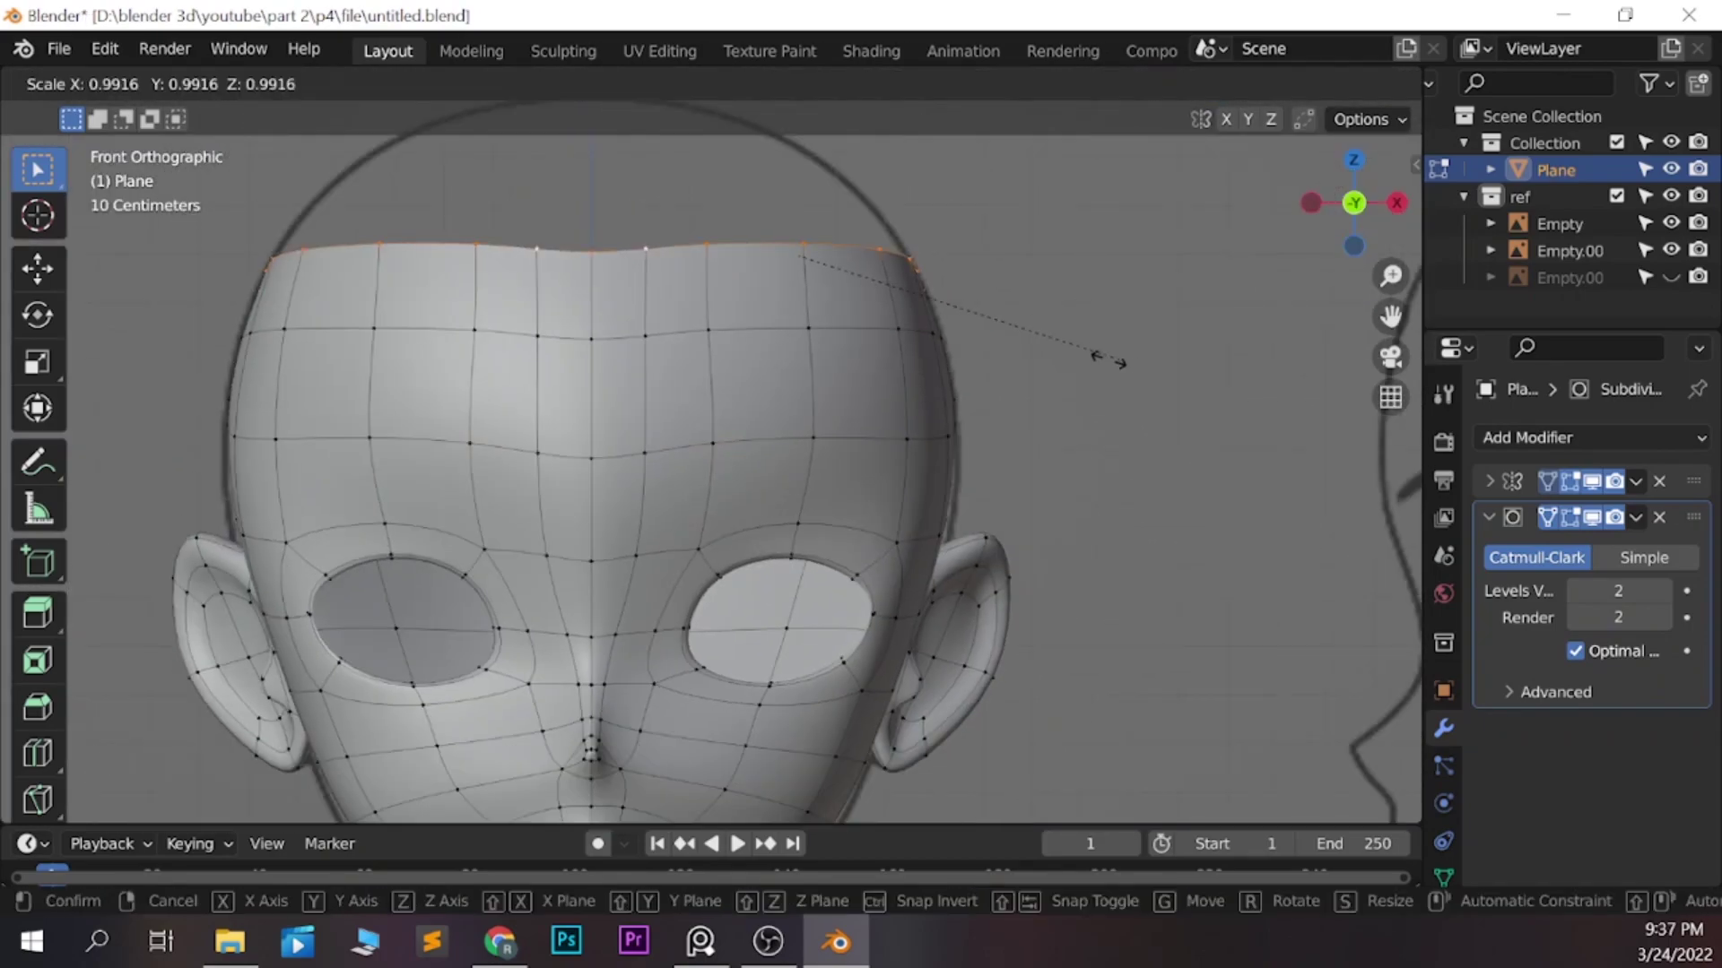
left_click(1110, 359)
middle_click_drag(1110, 359, 897, 404)
key("KP_1")
key("ctrl+s")
scroll(717, 448, "down", 2)
key("KP_3")
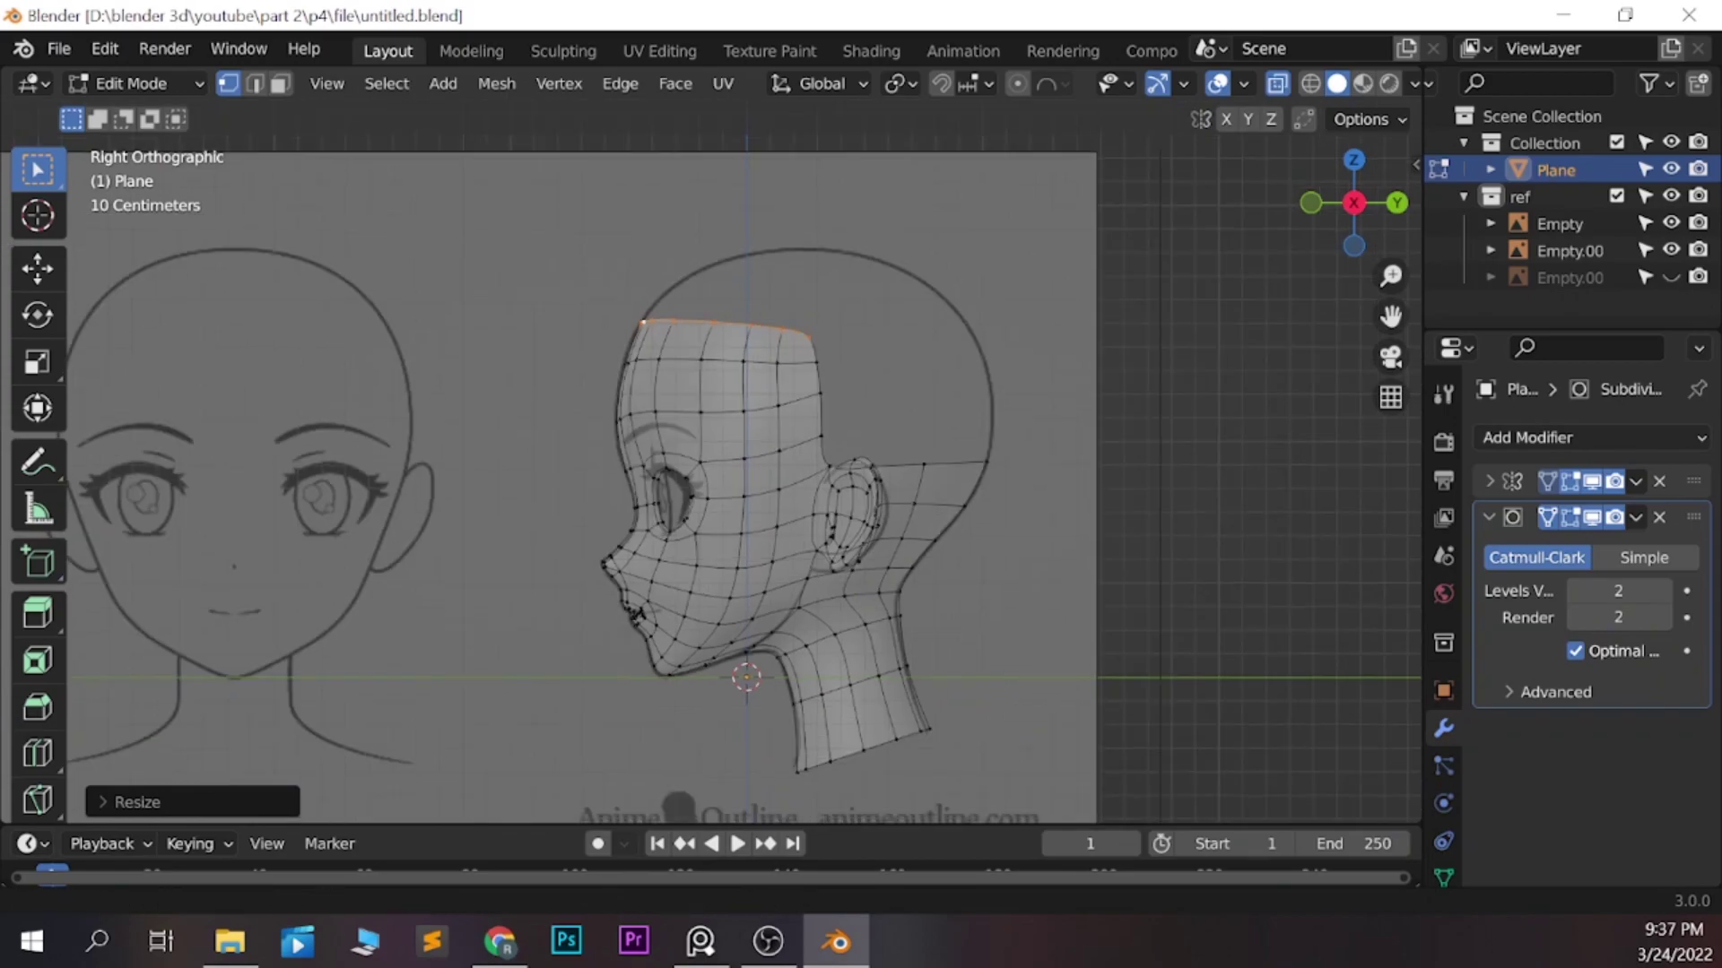
Hide the back of the head and neck, then select the upper-eyelid edge loop
left_click_drag(768, 184, 1057, 749)
key("h")
key("KP_1")
scroll(717, 449, "up", 5)
key("ctrl+s")
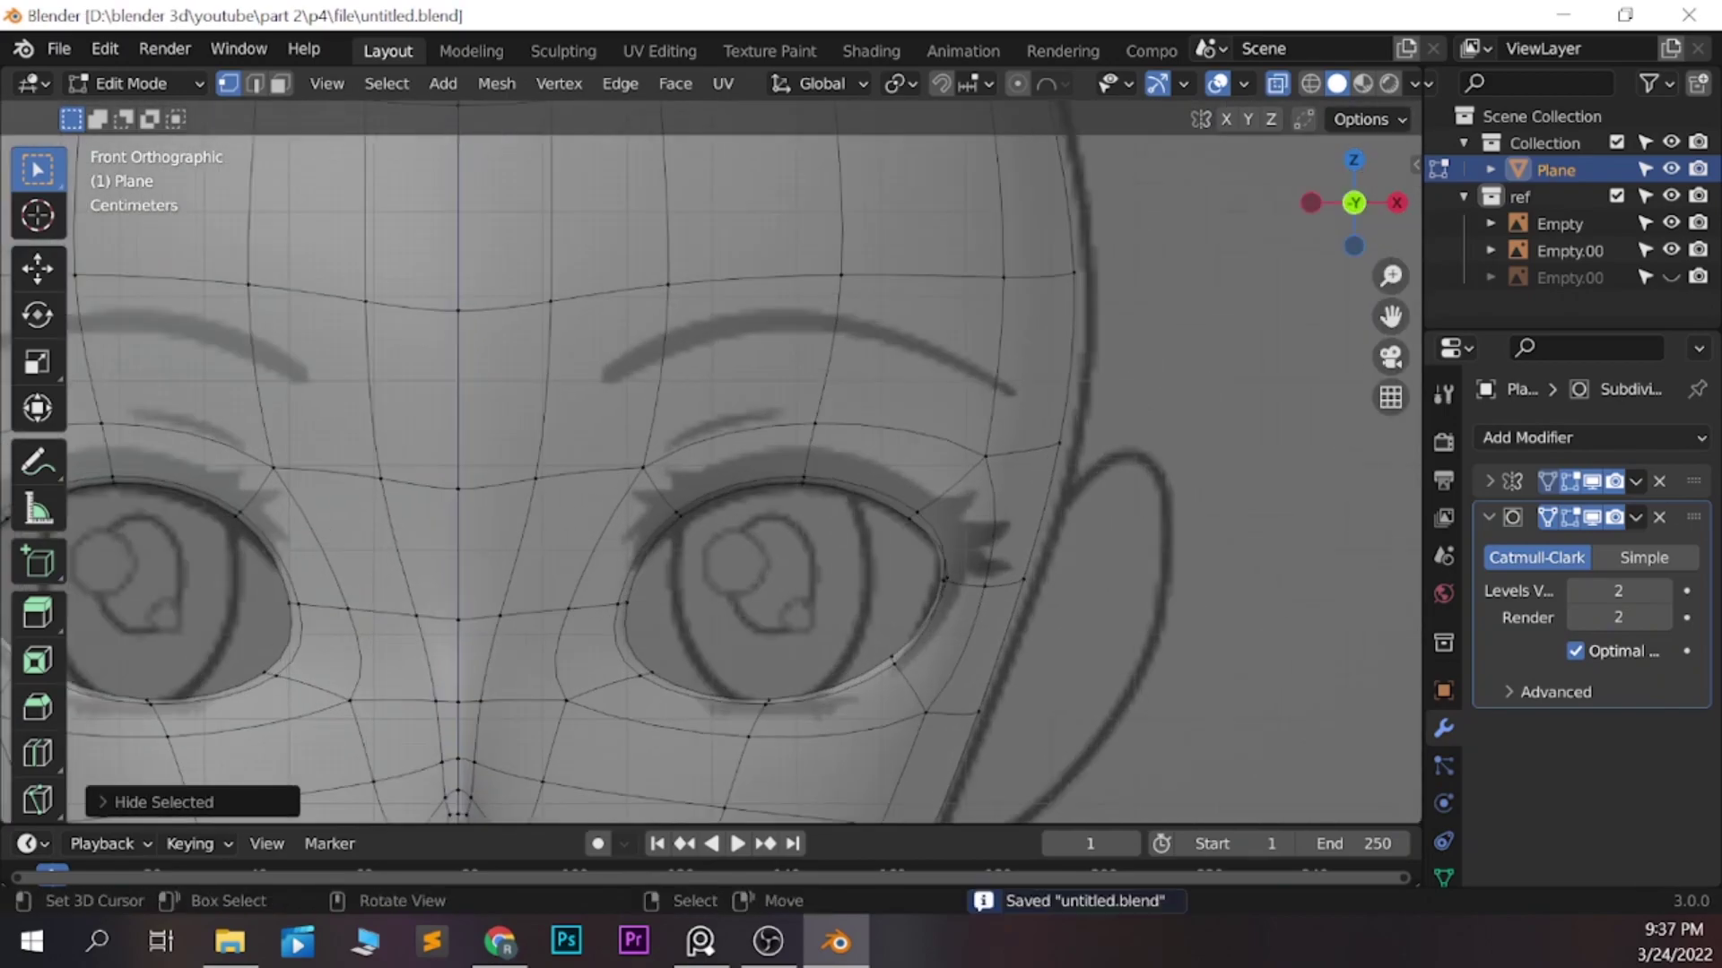
scroll(888, 500, "up", 1)
left_click(887, 500, "alt")
Separate the eyelid loop into Plane.001, extrude it into a strip and scale along X
key("p")
key("Tab")
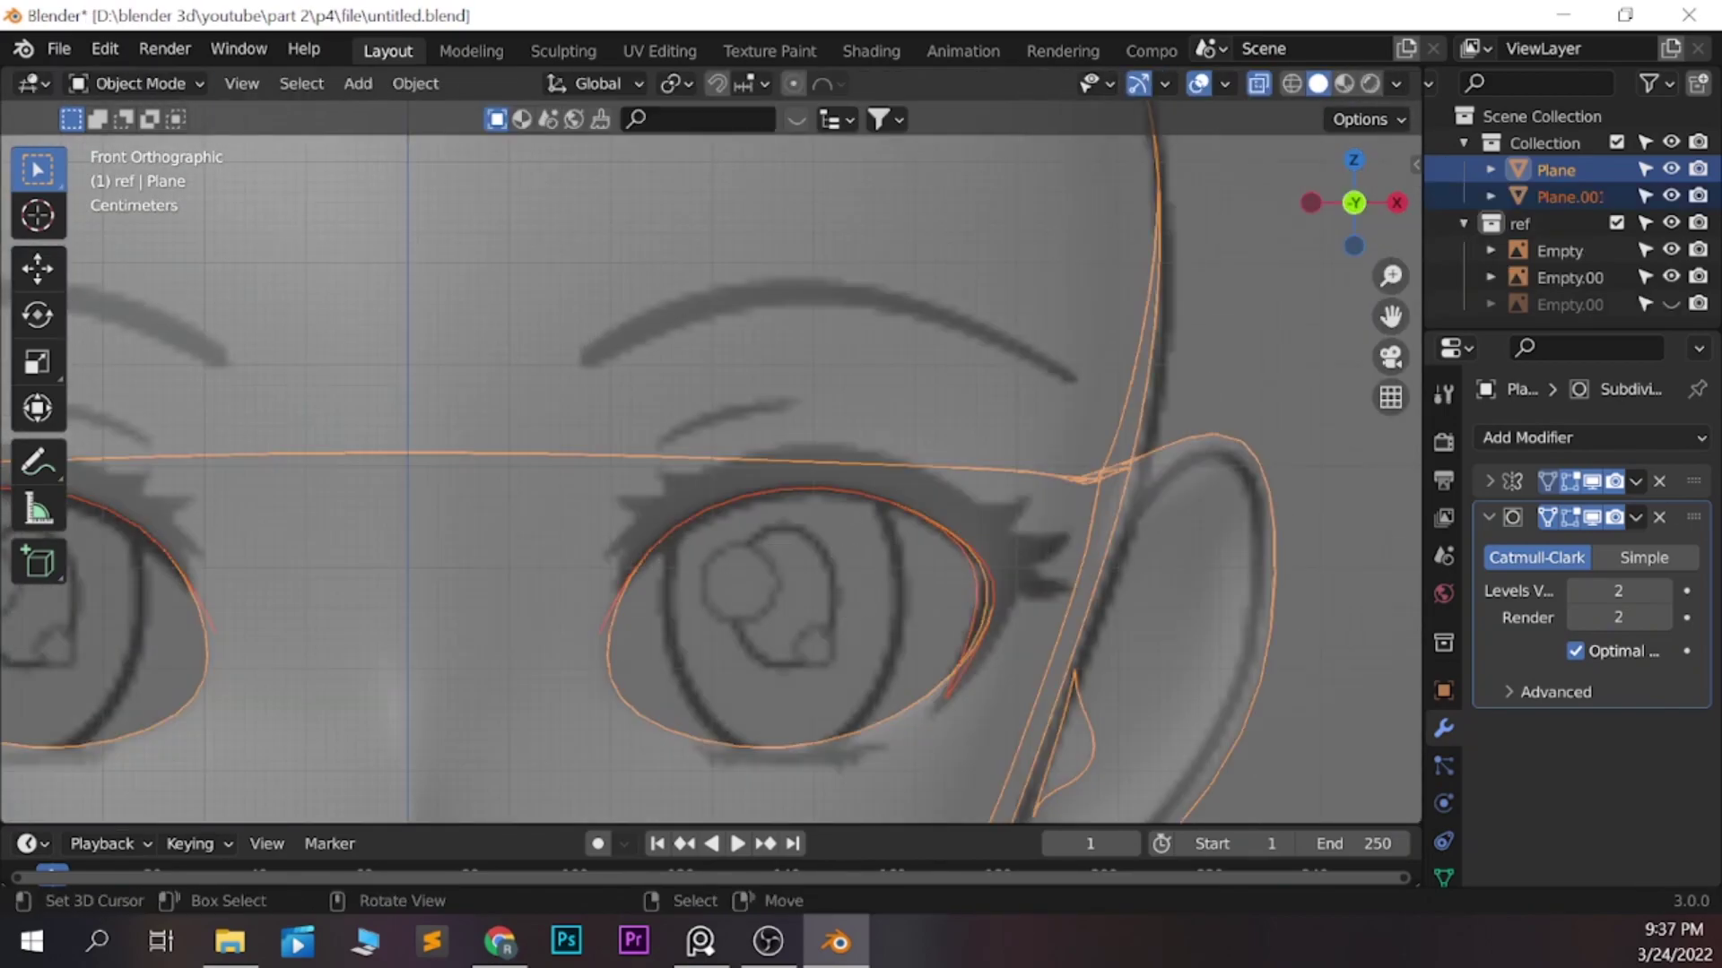
key("Tab")
key("KP_1")
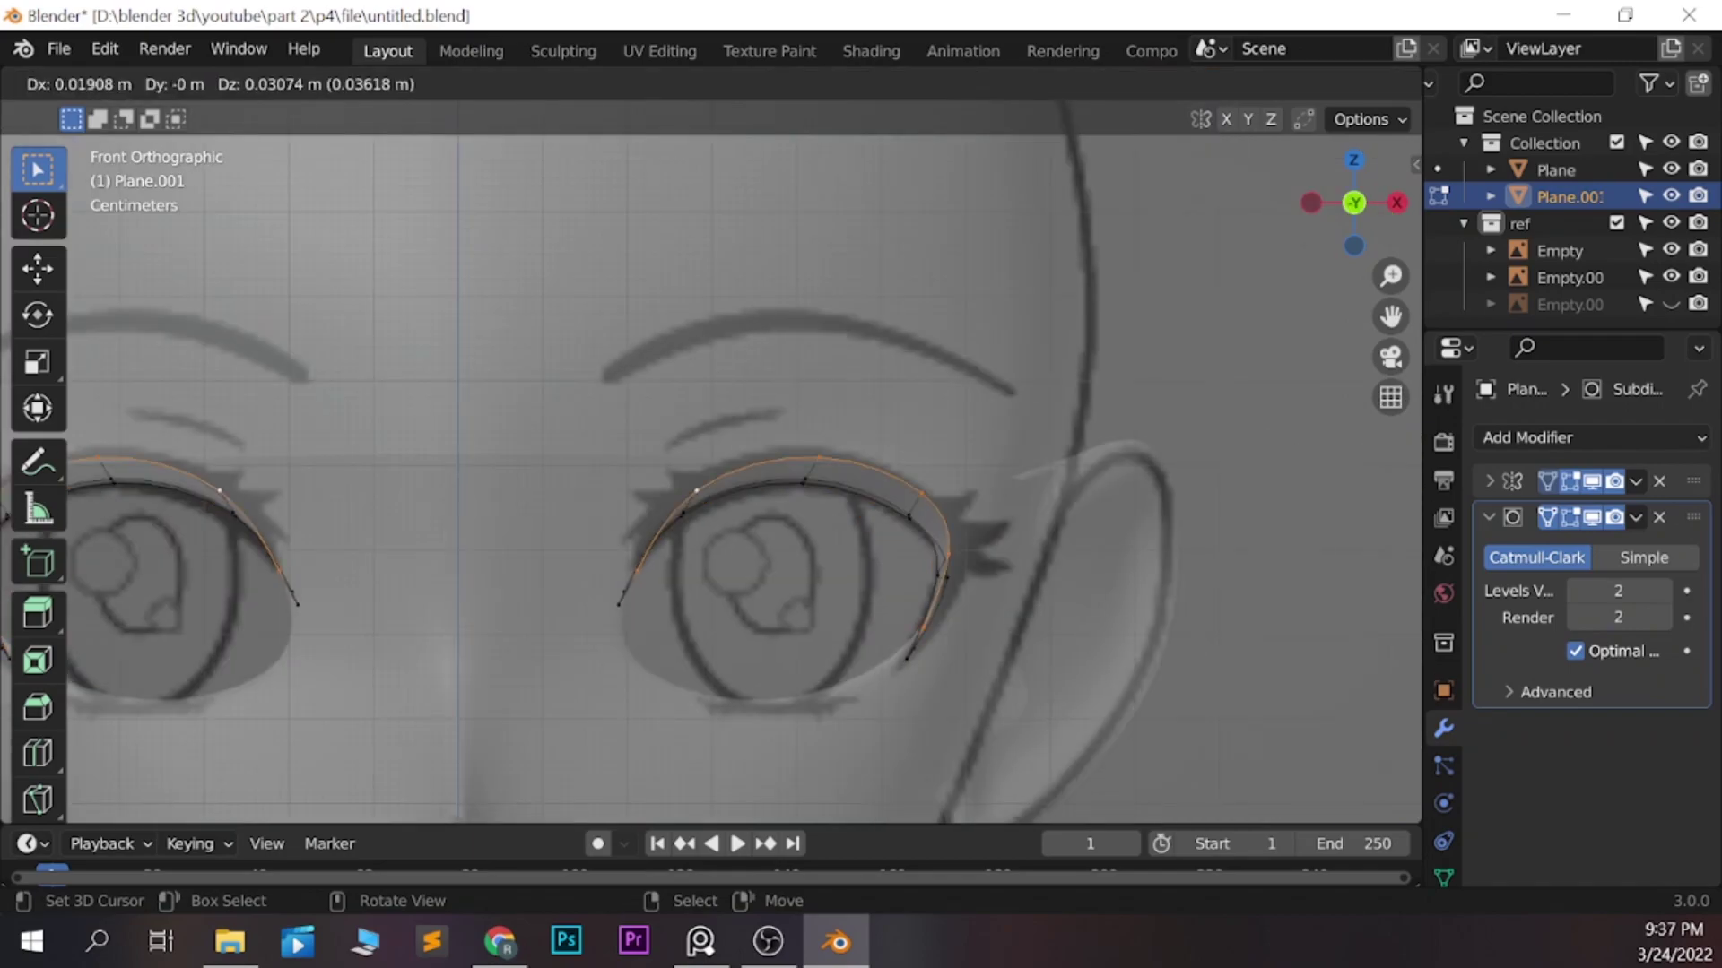
key("Return")
key("s")
key("x")
key("Return")
Position the lash strip's loops over the eye from side and front views
key("KP_3")
key("g")
key("Return")
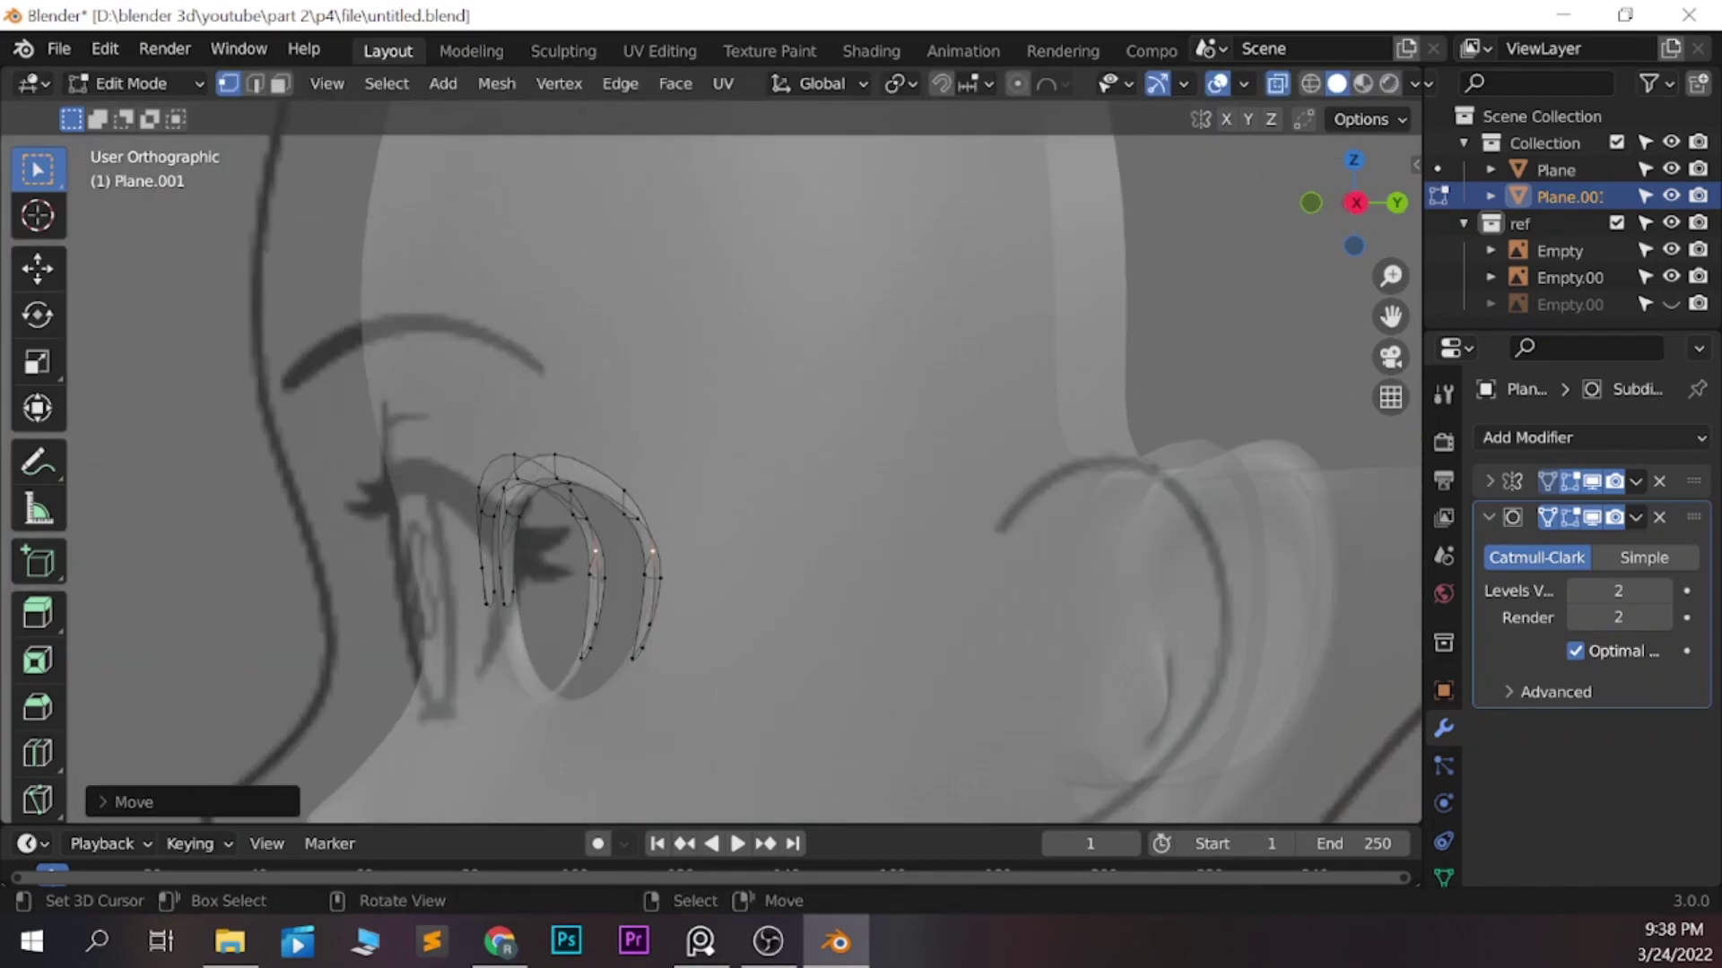
key("KP_1")
key("g")
key("Return")
key("KP_3")
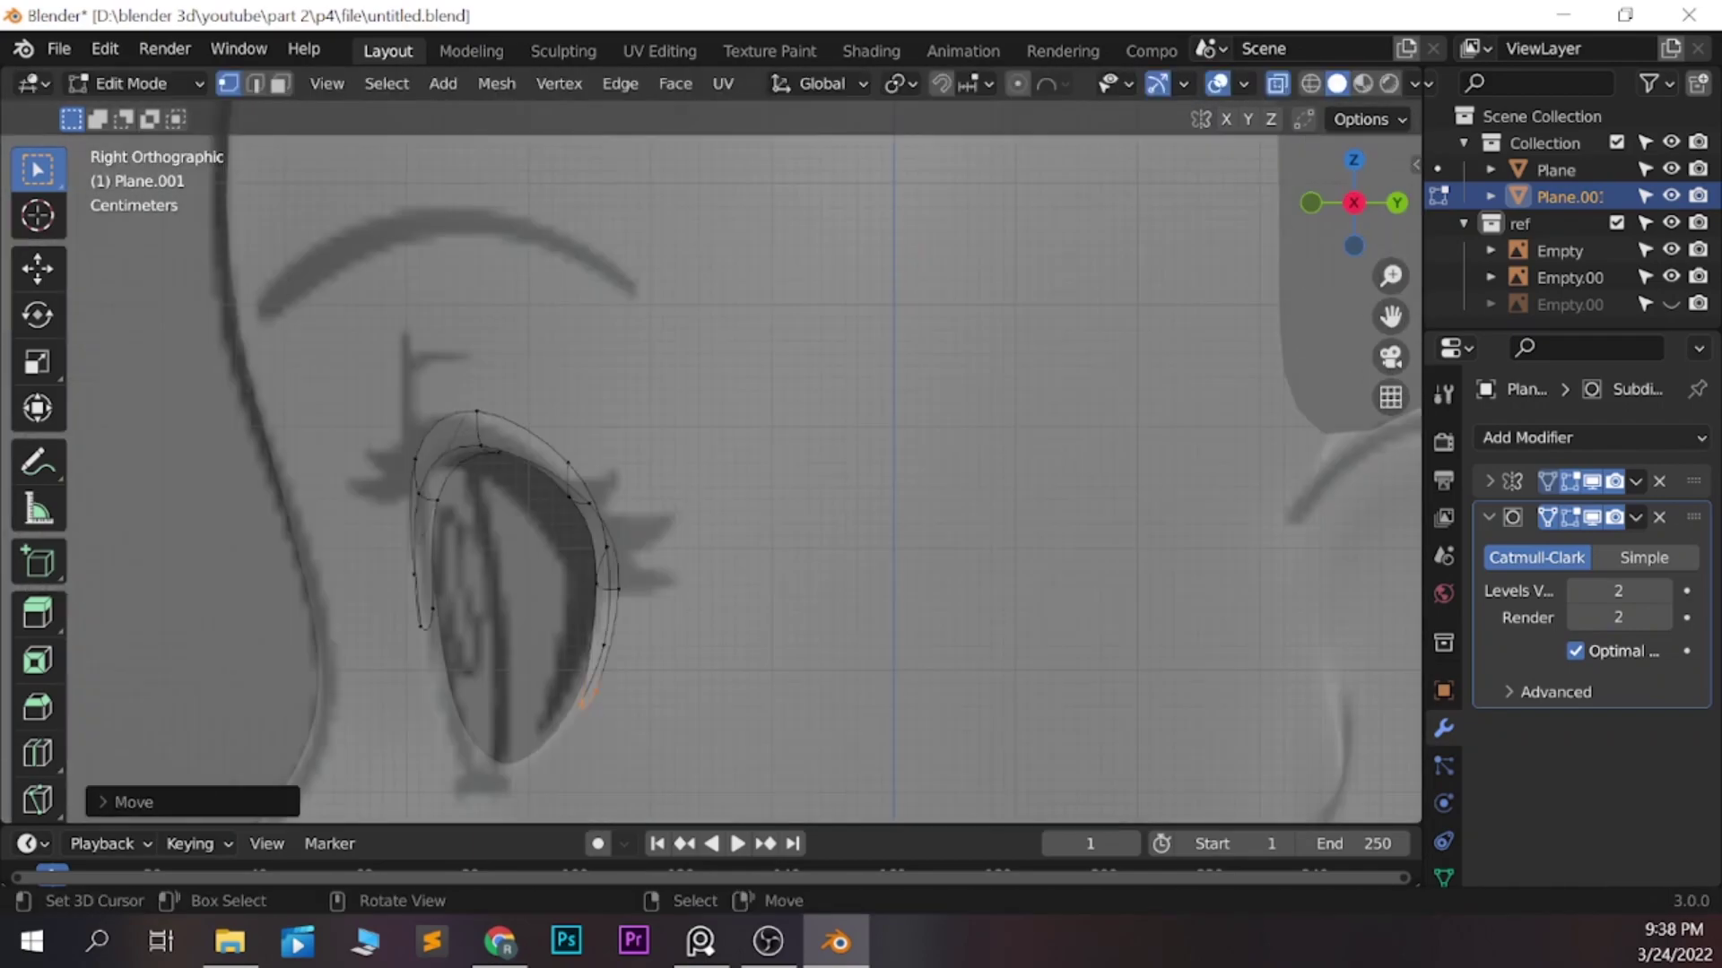
key("g")
key("KP_1")
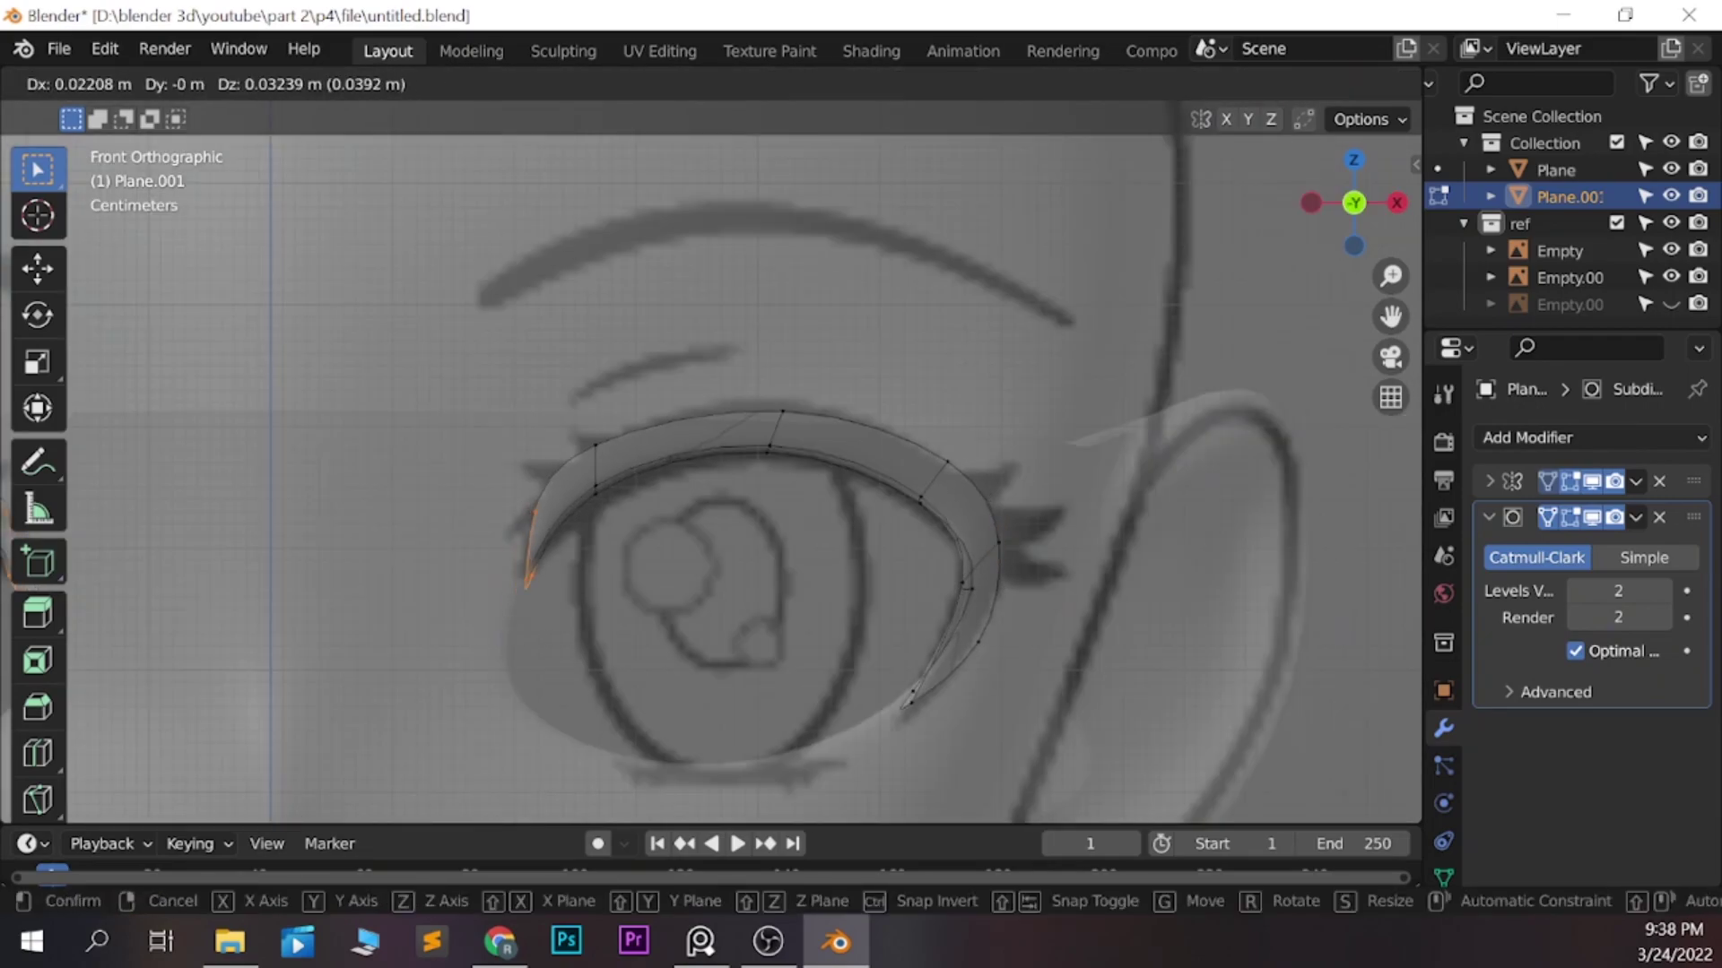
key("Return")
Raise the top-middle lash vertex and resize and move the selected lash vertices
left_click_drag(769, 445, 769, 439)
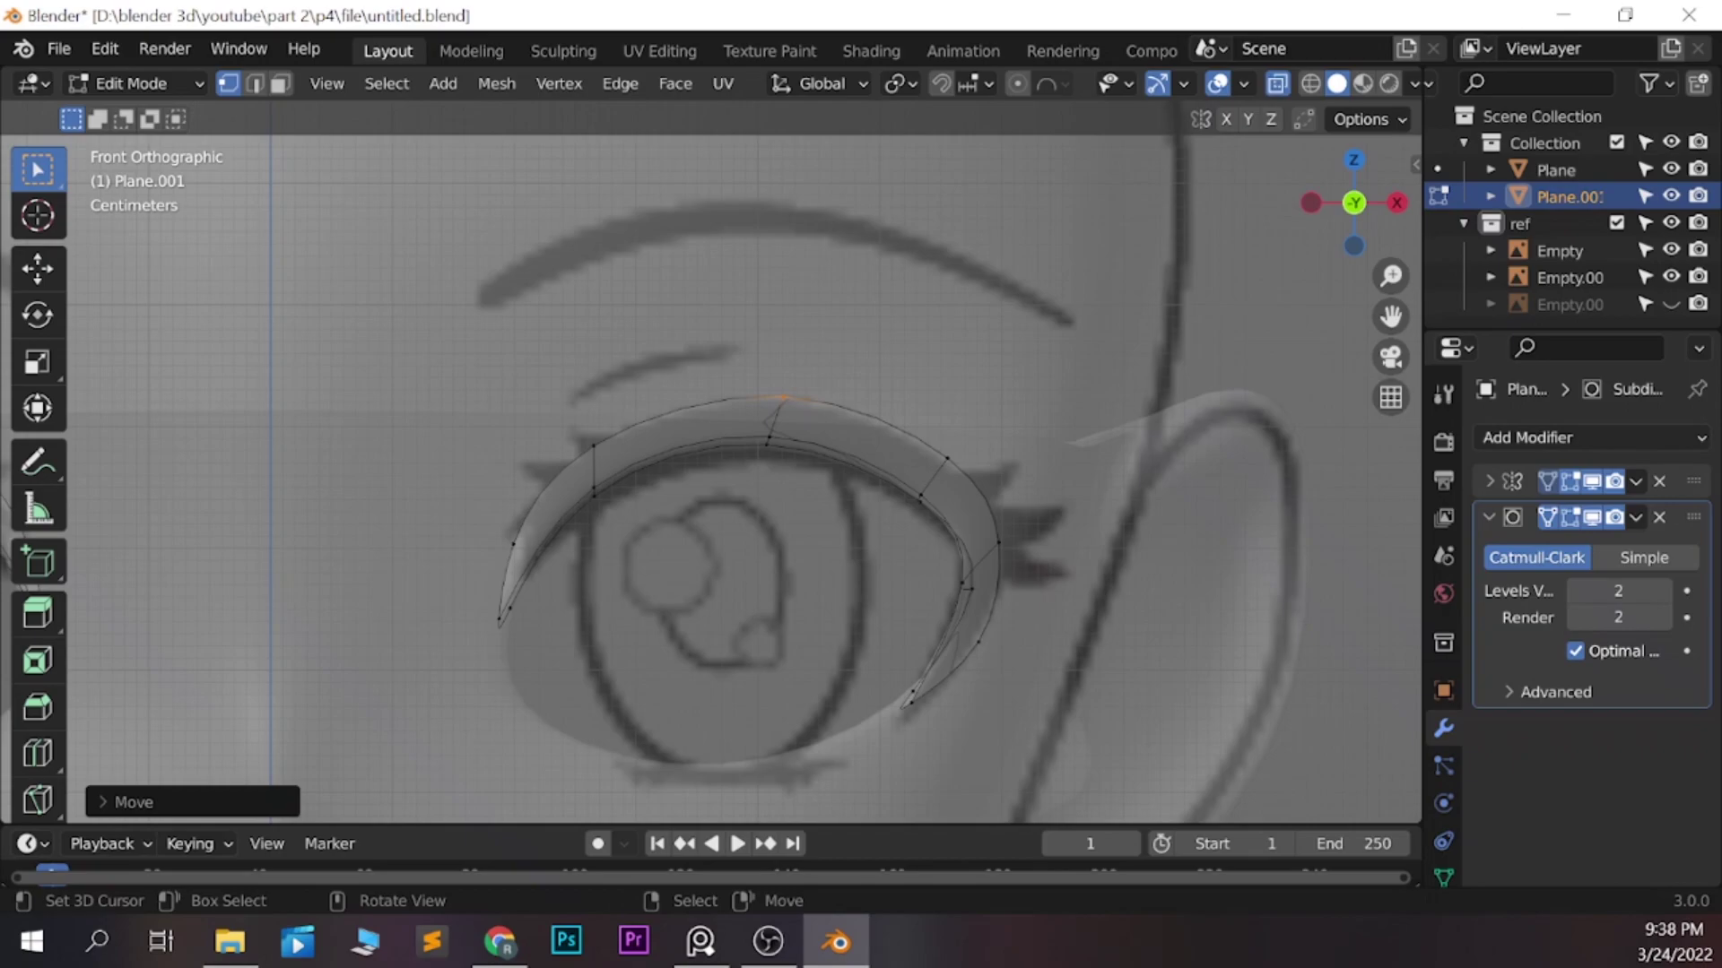
middle_click_drag(718, 538, 774, 458, "shift")
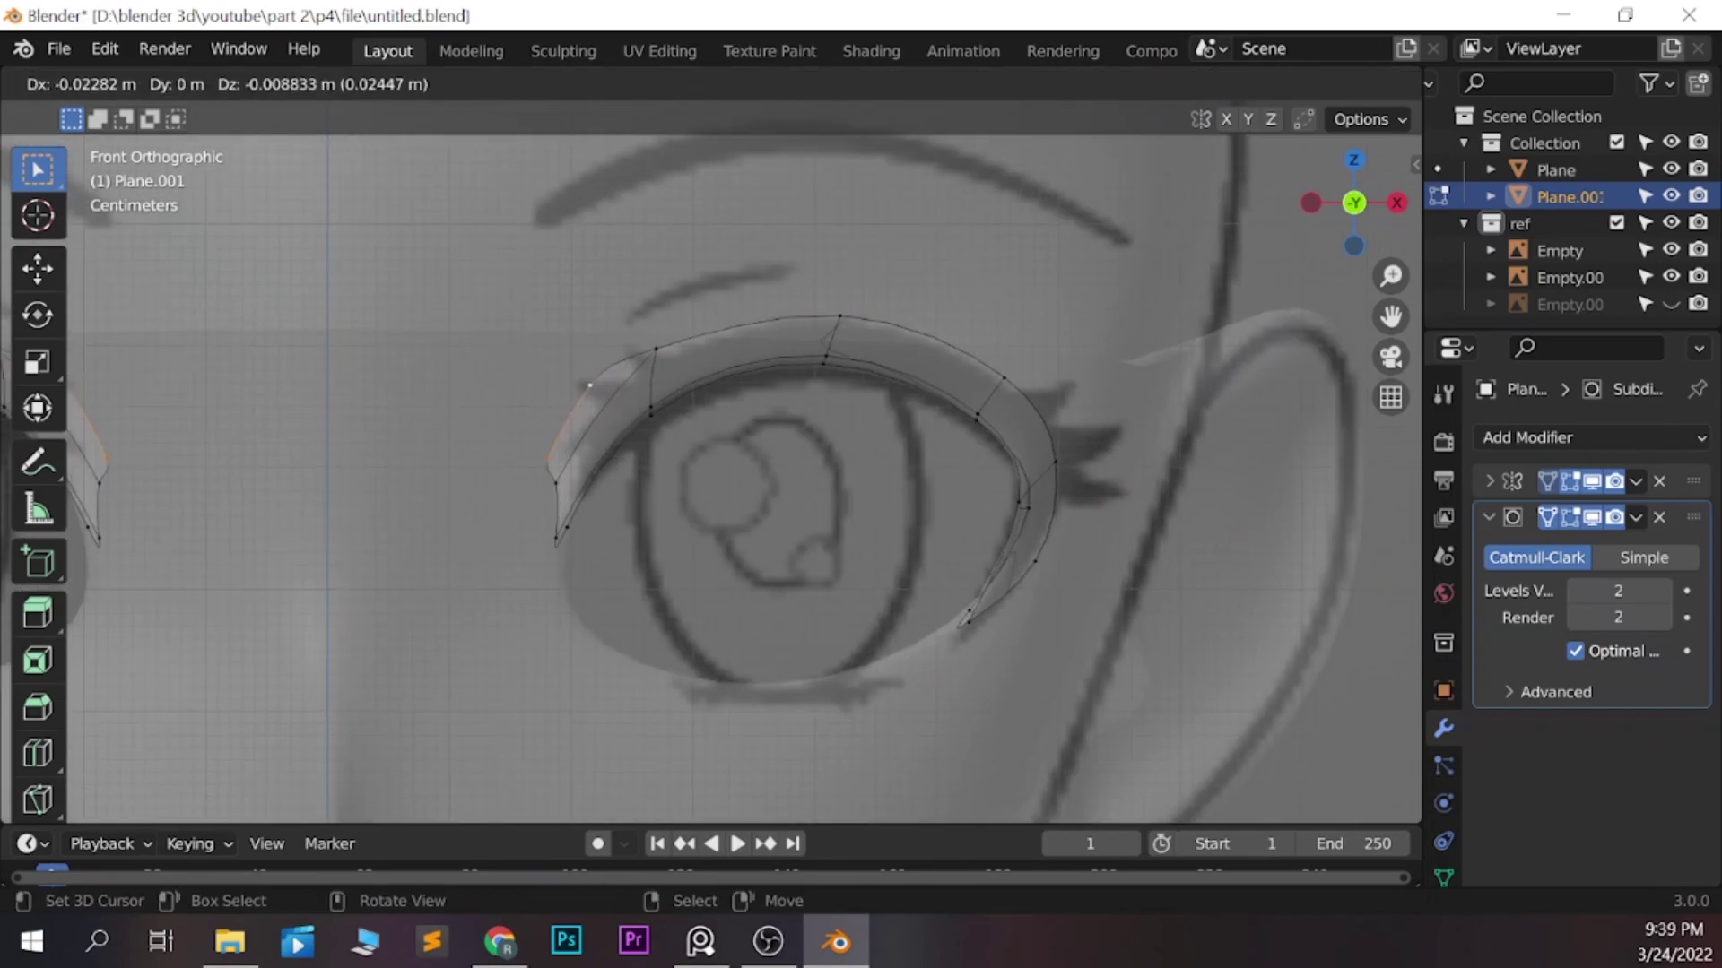
key("Return")
key("g")
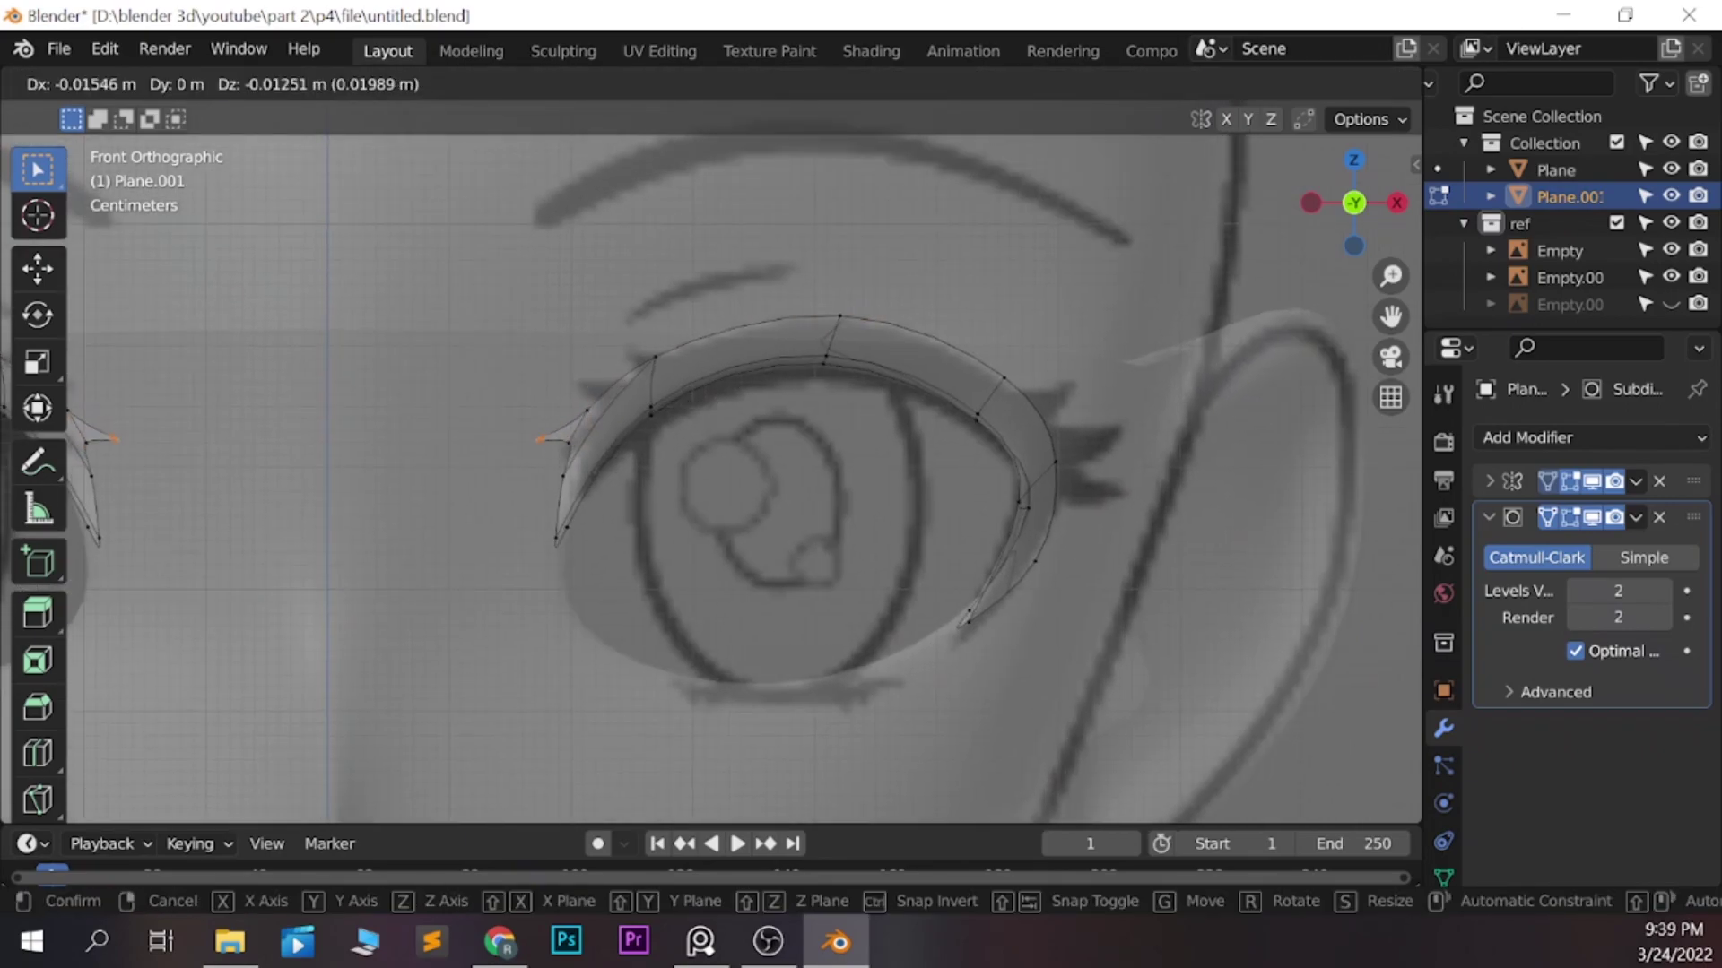
key("Return")
scroll(556, 512, "down", 1)
mouse_move(717, 538)
middle_mouse_down()
mouse_move(627, 448)
mouse_move(681, 422)
mouse_move(718, 448)
mouse_move(628, 449)
middle_mouse_up()
With proportional editing on, push lash vertices along Y to form spikes, checking from the front
key("o")
key("g")
key("y")
key("Return")
key("g")
key("y")
key("Return")
key("KP_1")
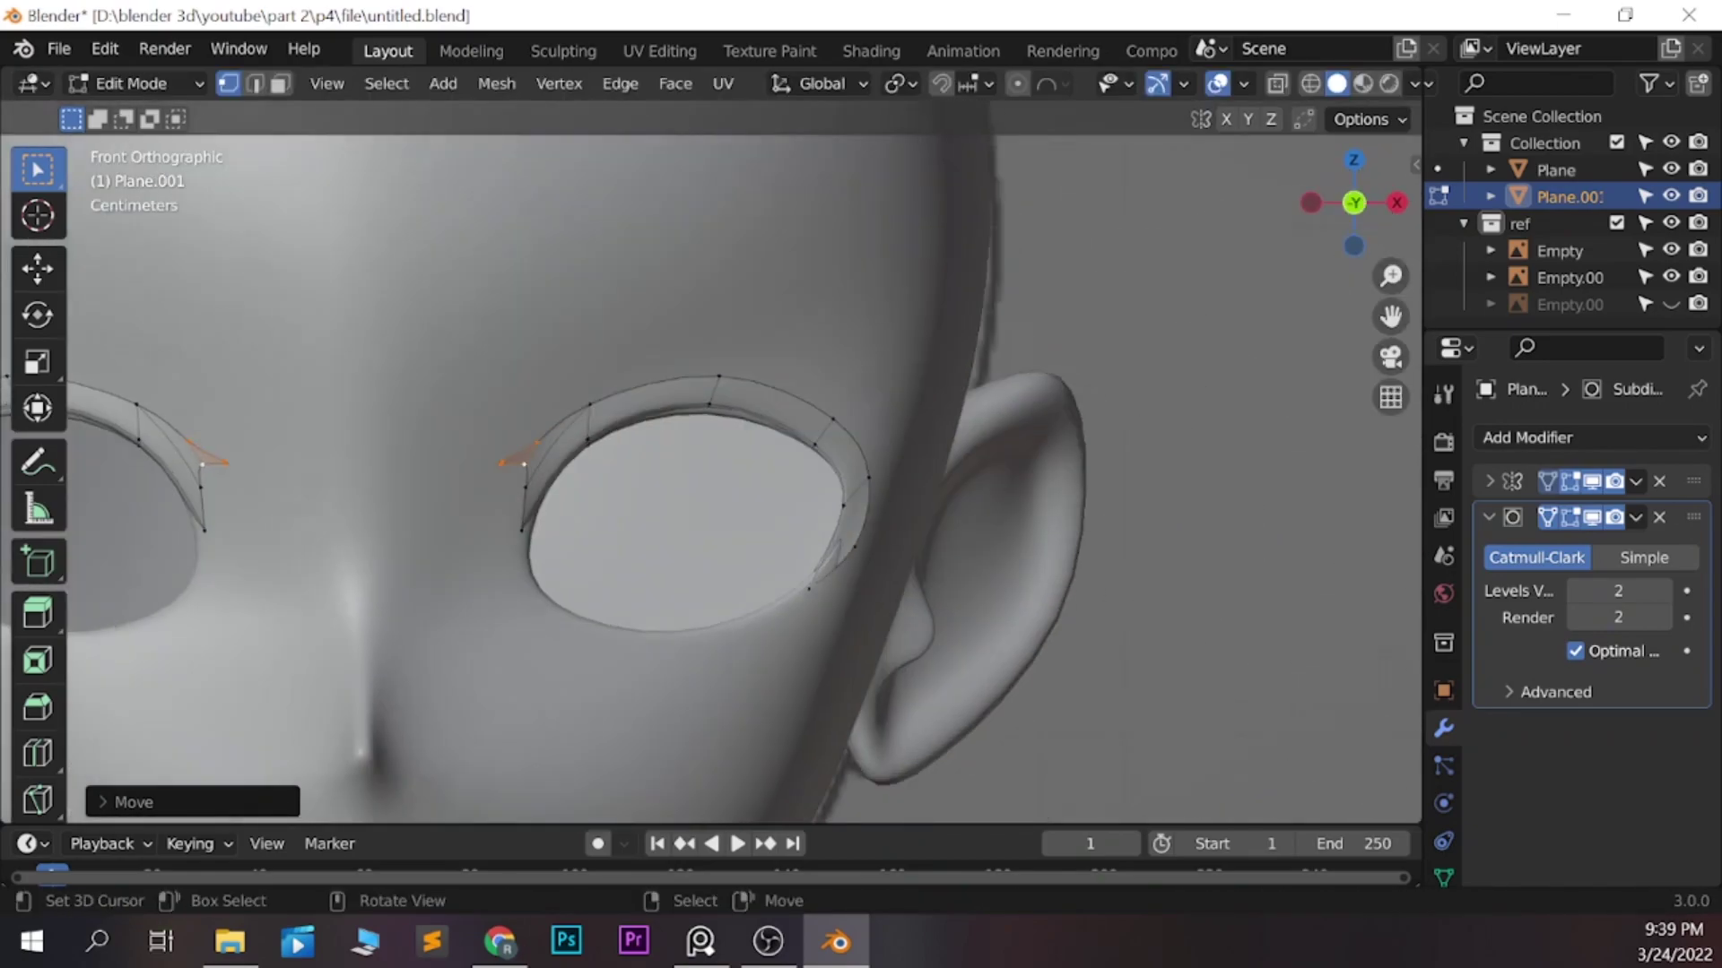
scroll(538, 404, "up", 4)
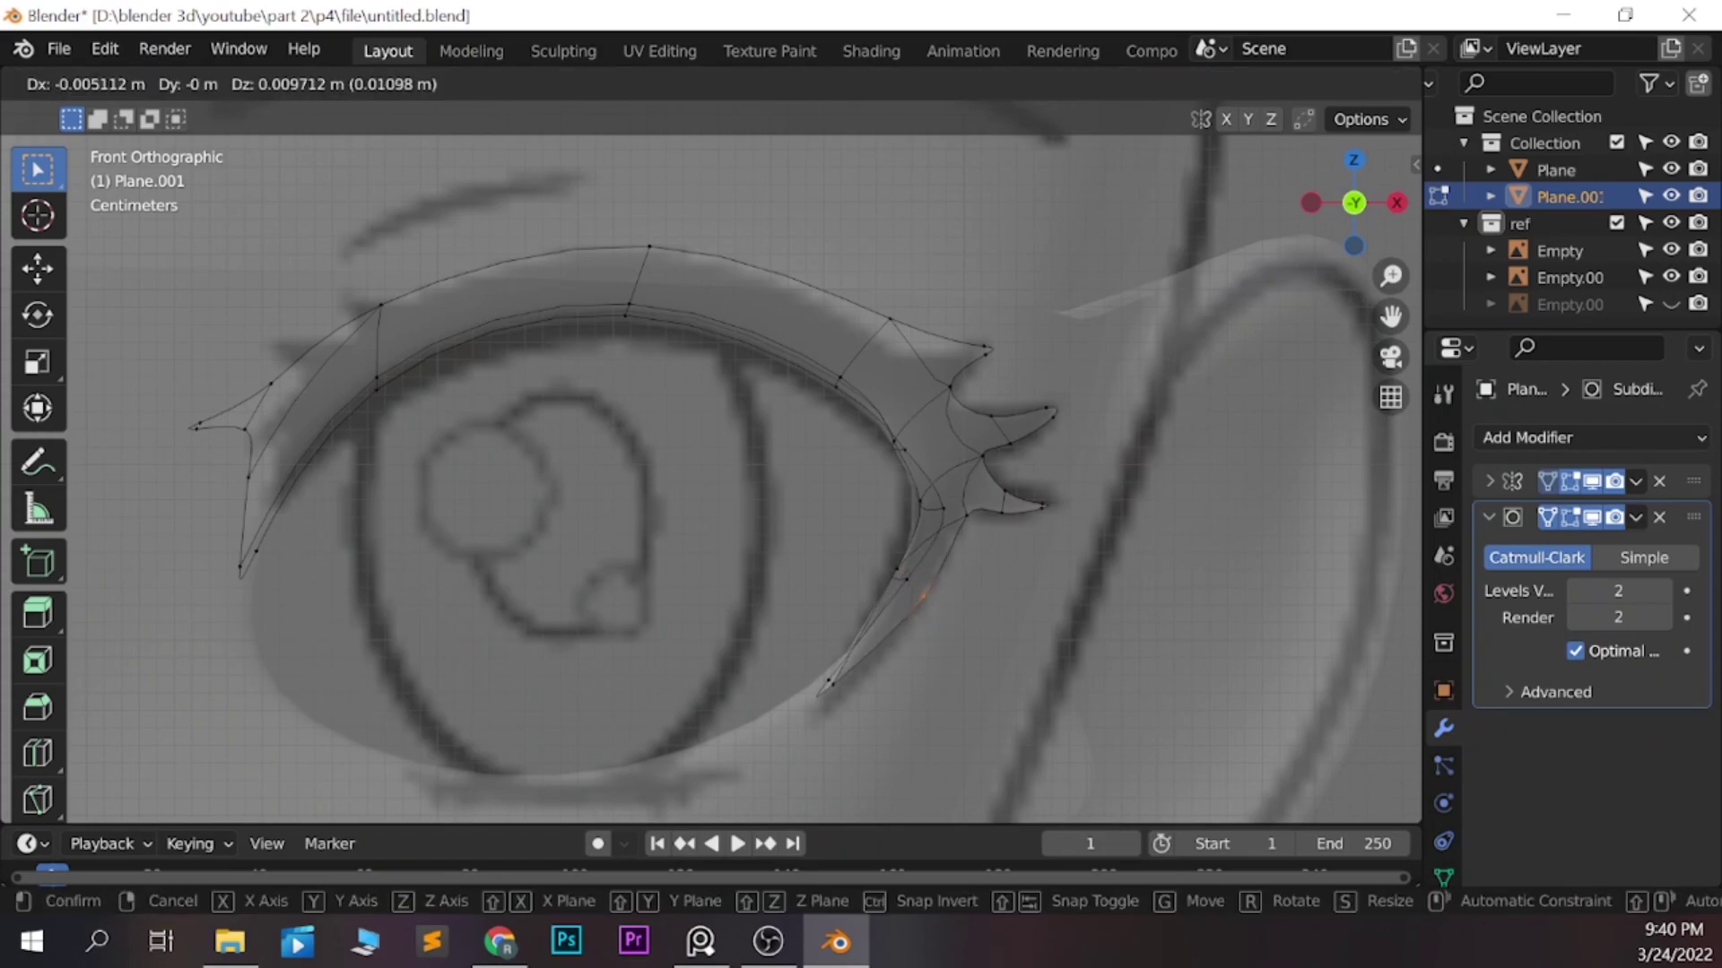
scroll(717, 475, "down", 3)
middle_click_drag(717, 475, 583, 448)
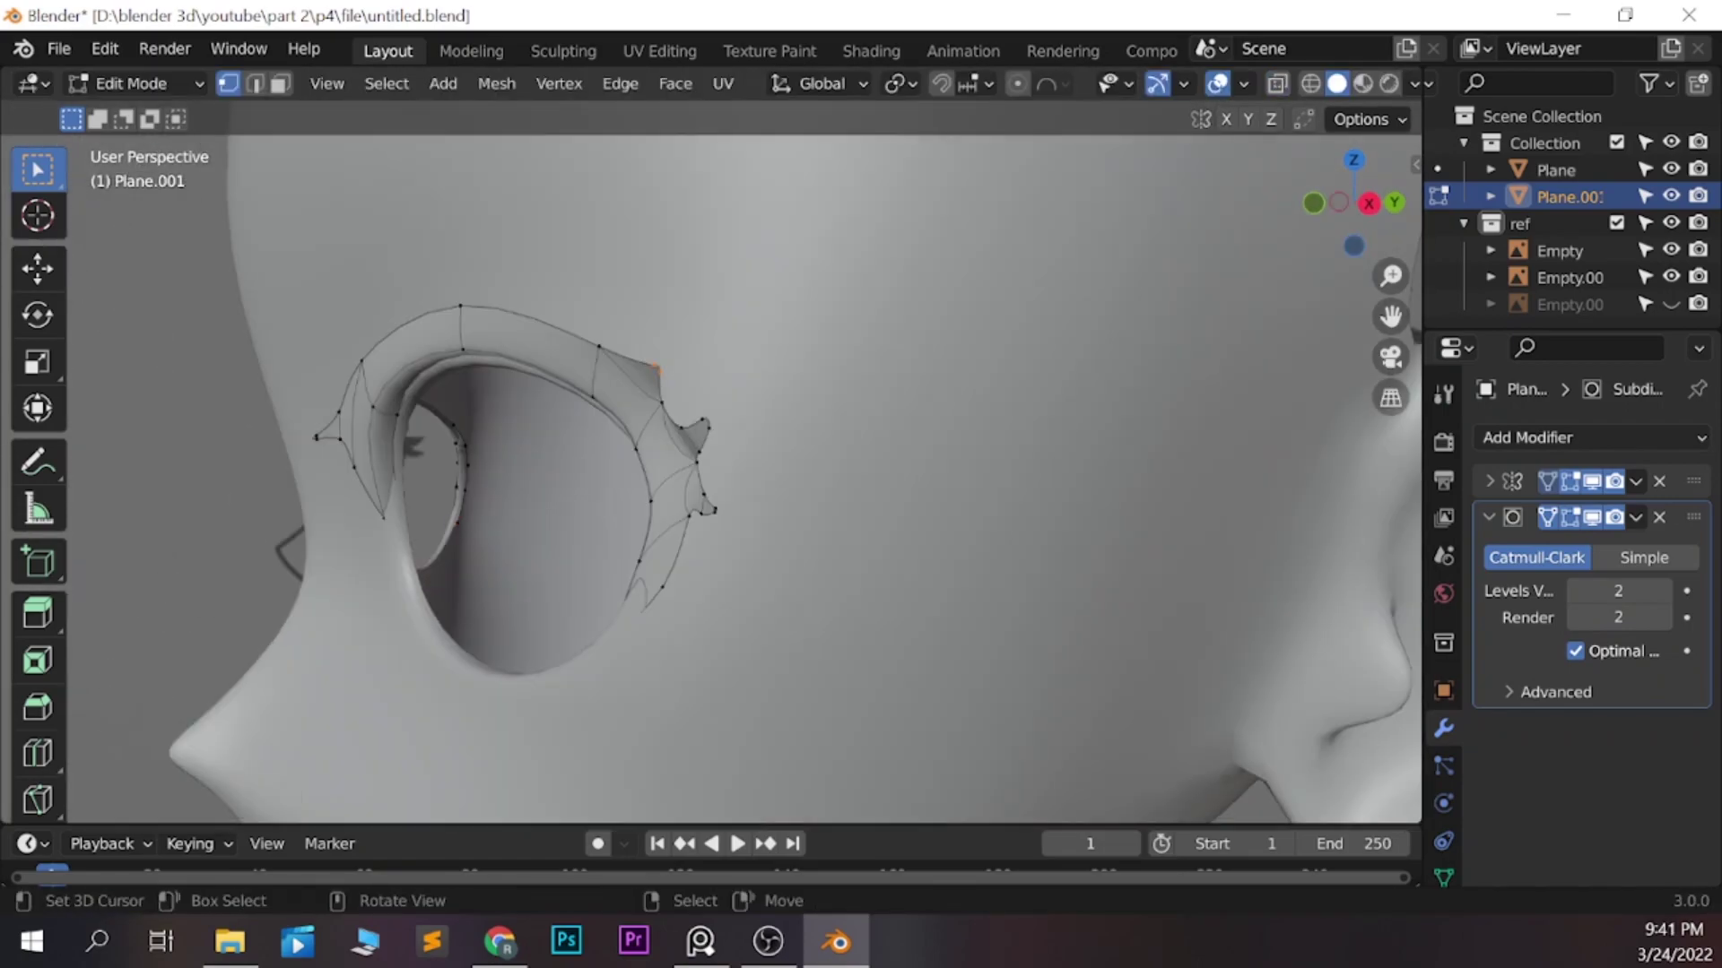
Push the lash strip along Y against the face and check both eyes in front view
key("g")
key("y")
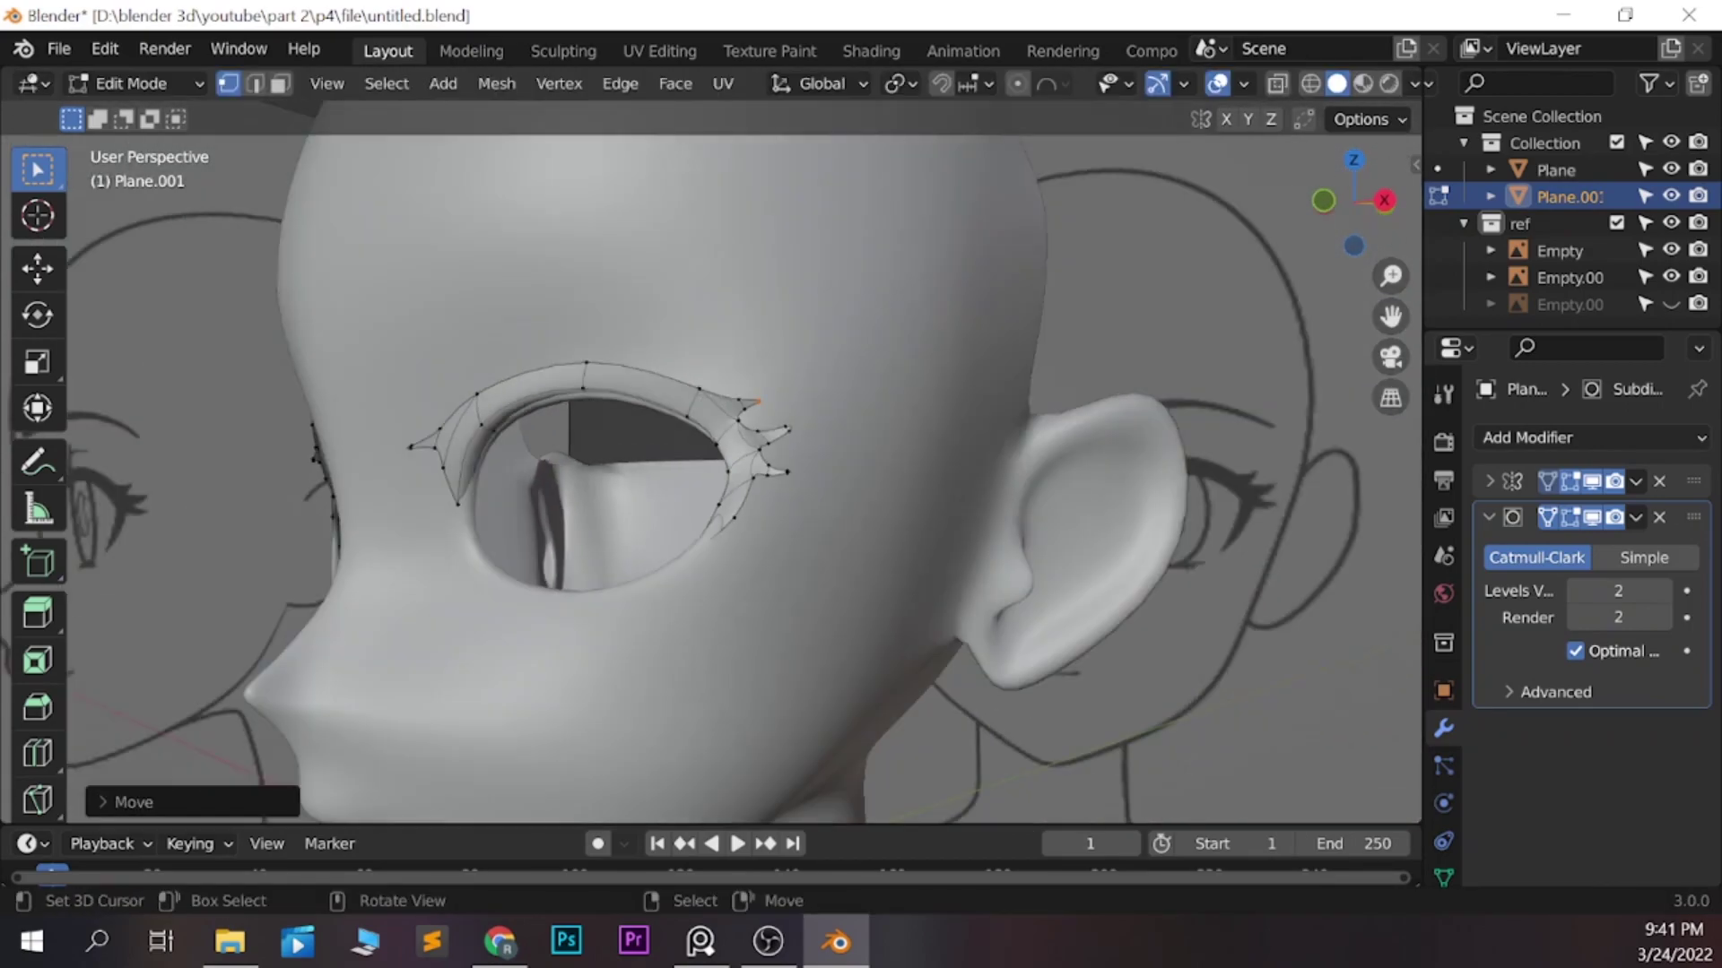
key("Tab")
scroll(711, 475, "down", 4)
key("KP_1")
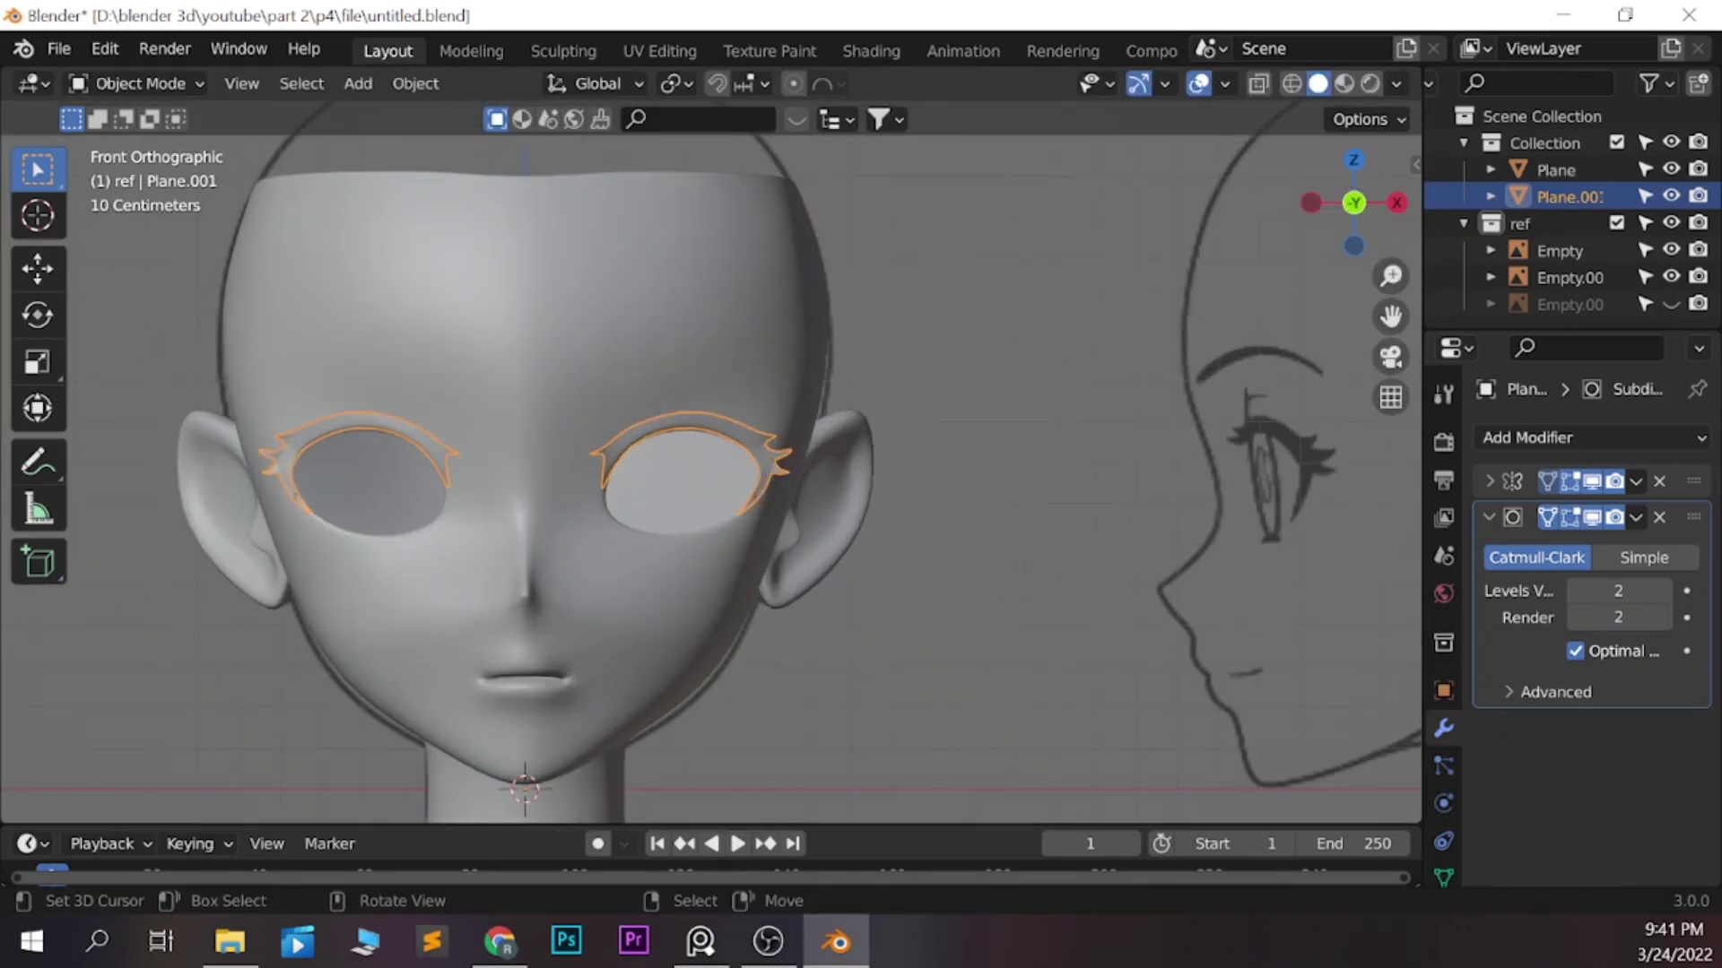
key("Tab")
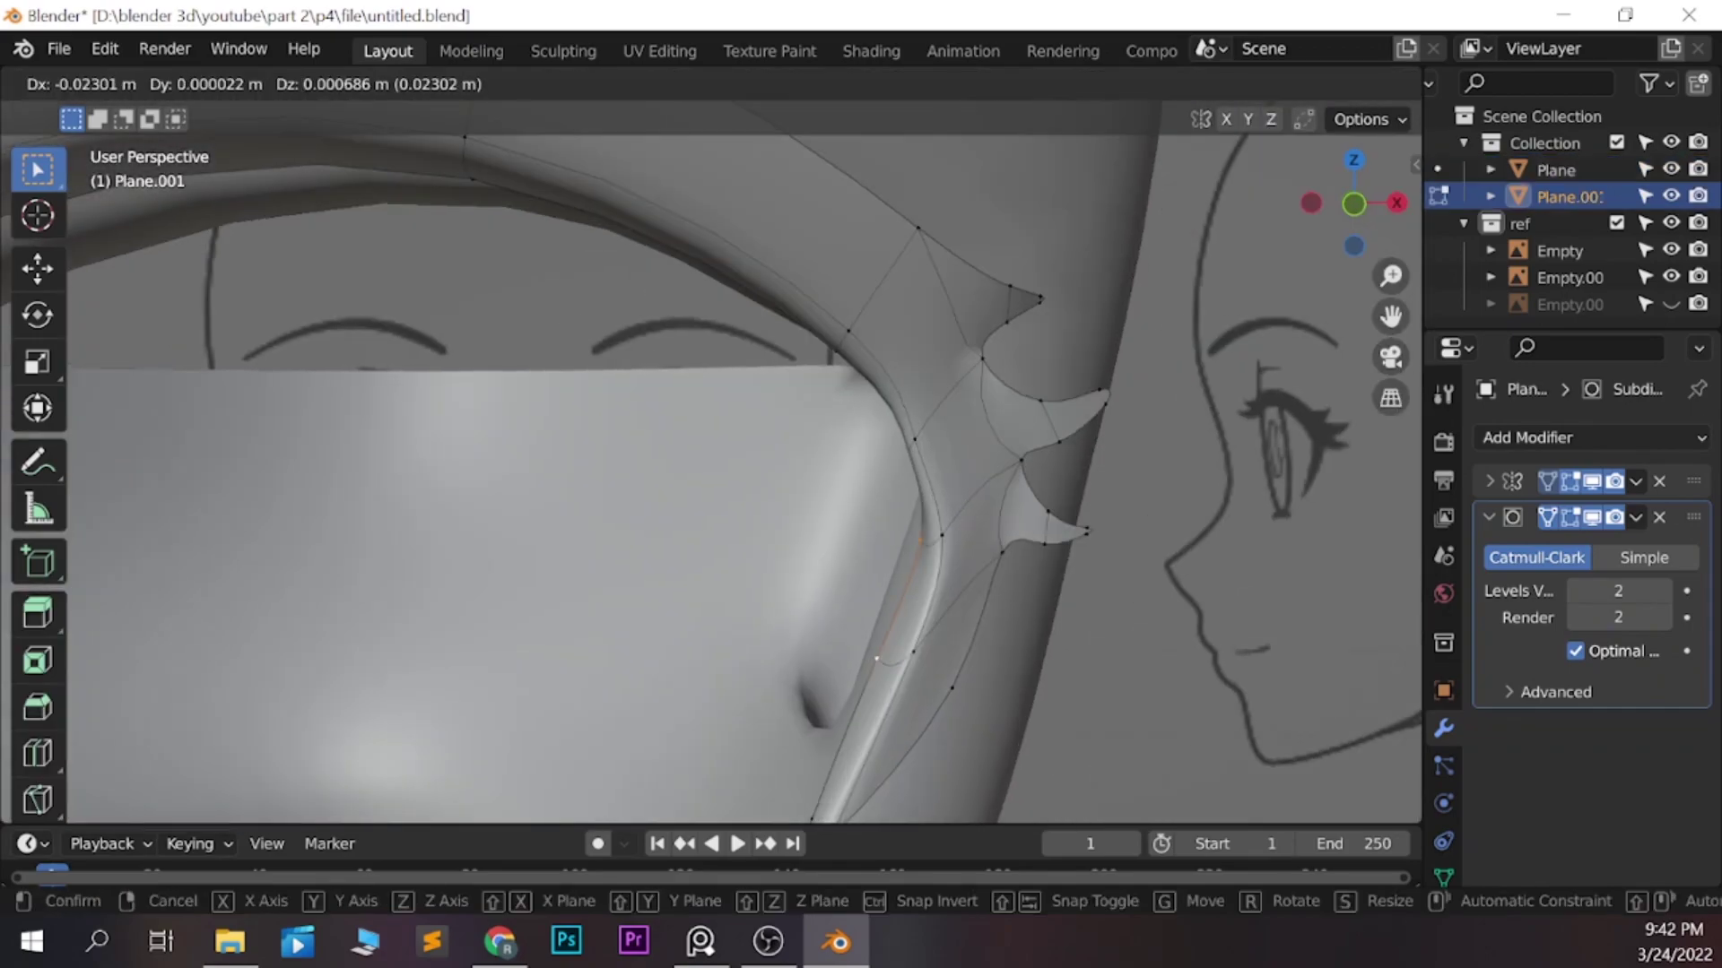
Confirm the eyelash vertex move and orbit around to check the lash flap
left_click(876, 659)
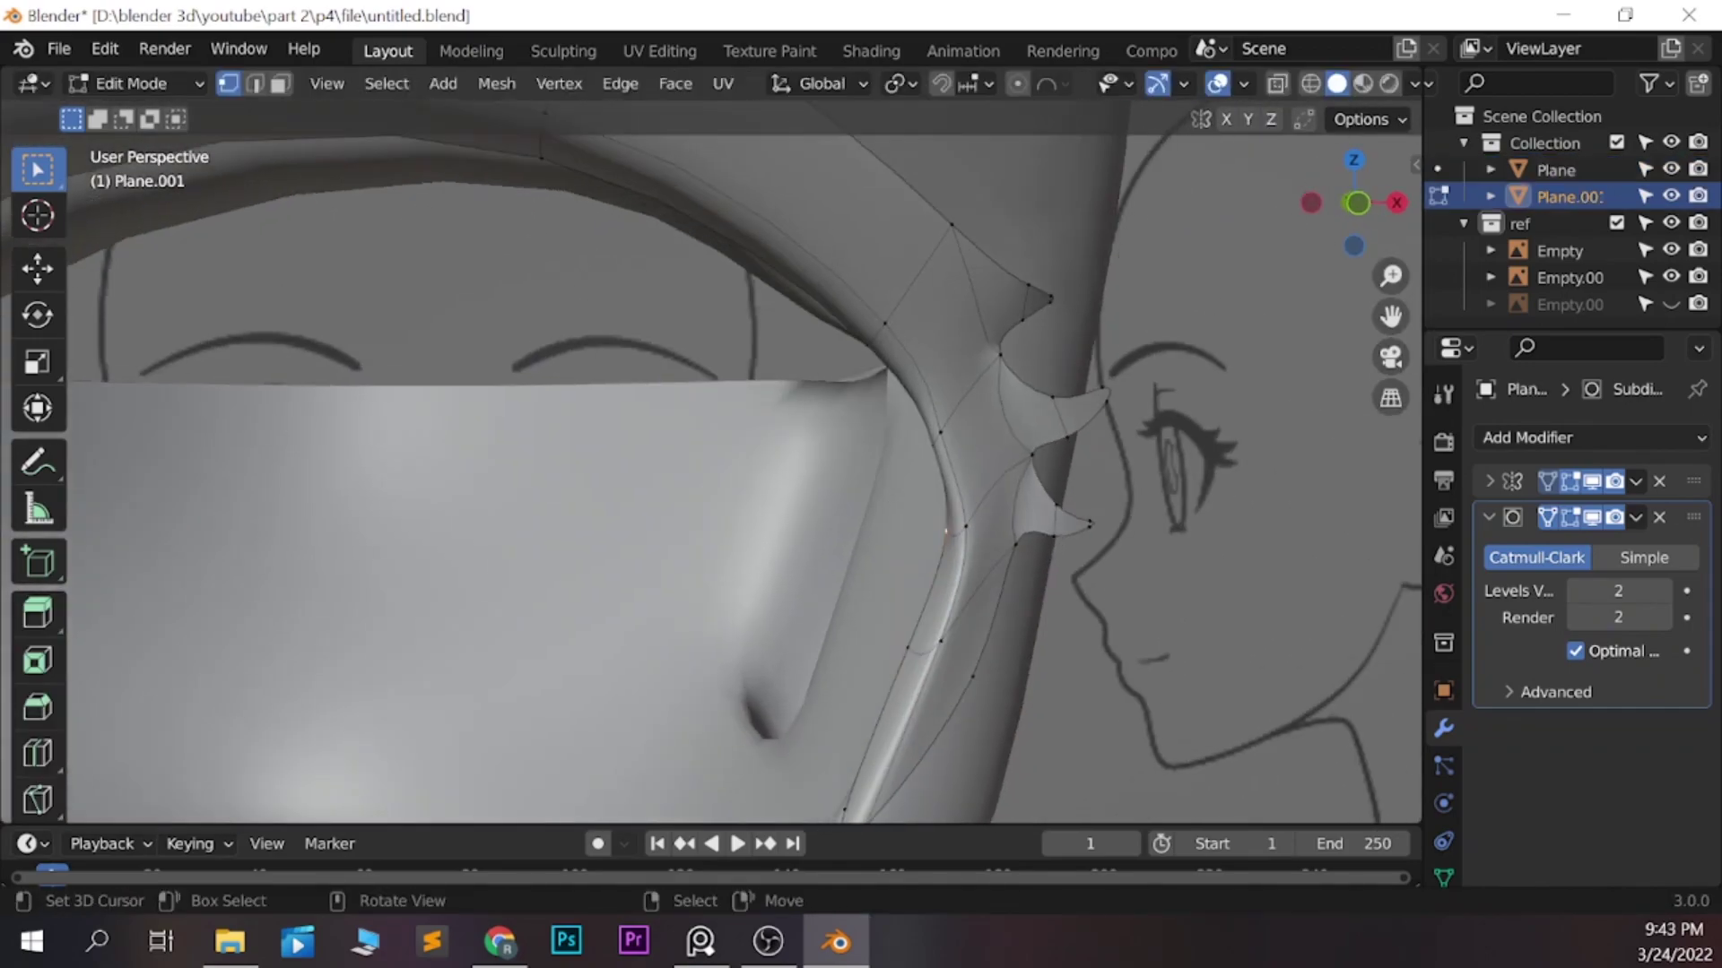
middle_click_drag(876, 659, 804, 446)
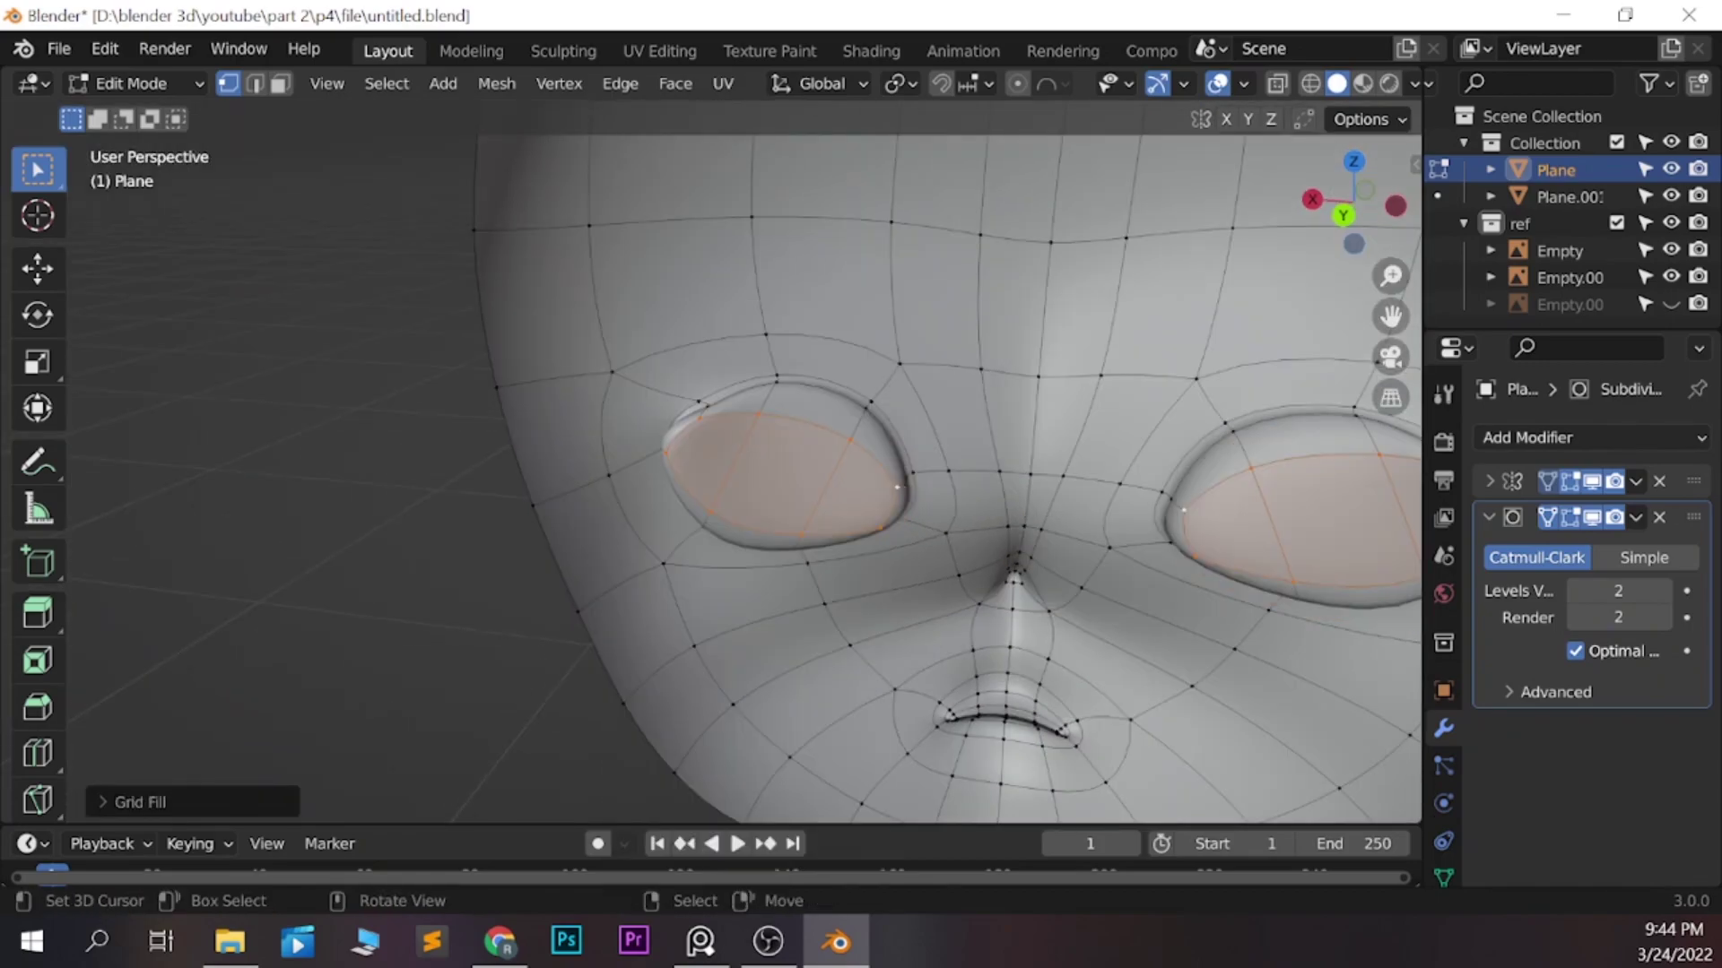
scroll(710, 475, "down", 2)
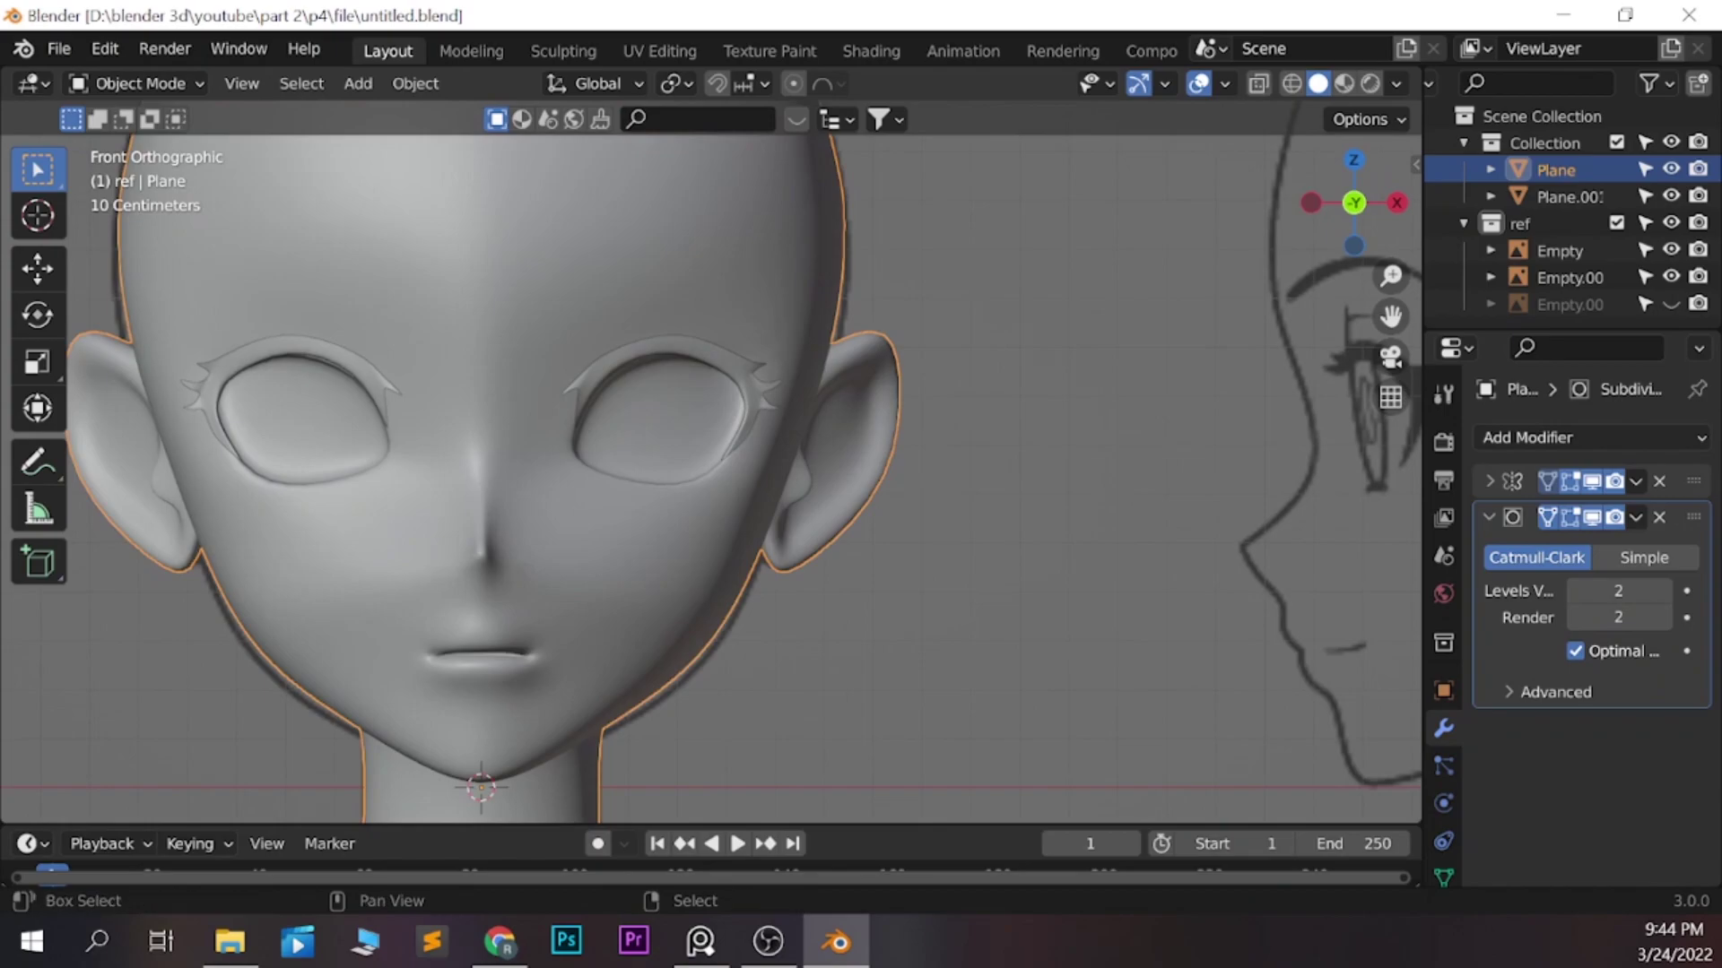
Narrow the circle along X and position it over the eye in front view
key("g")
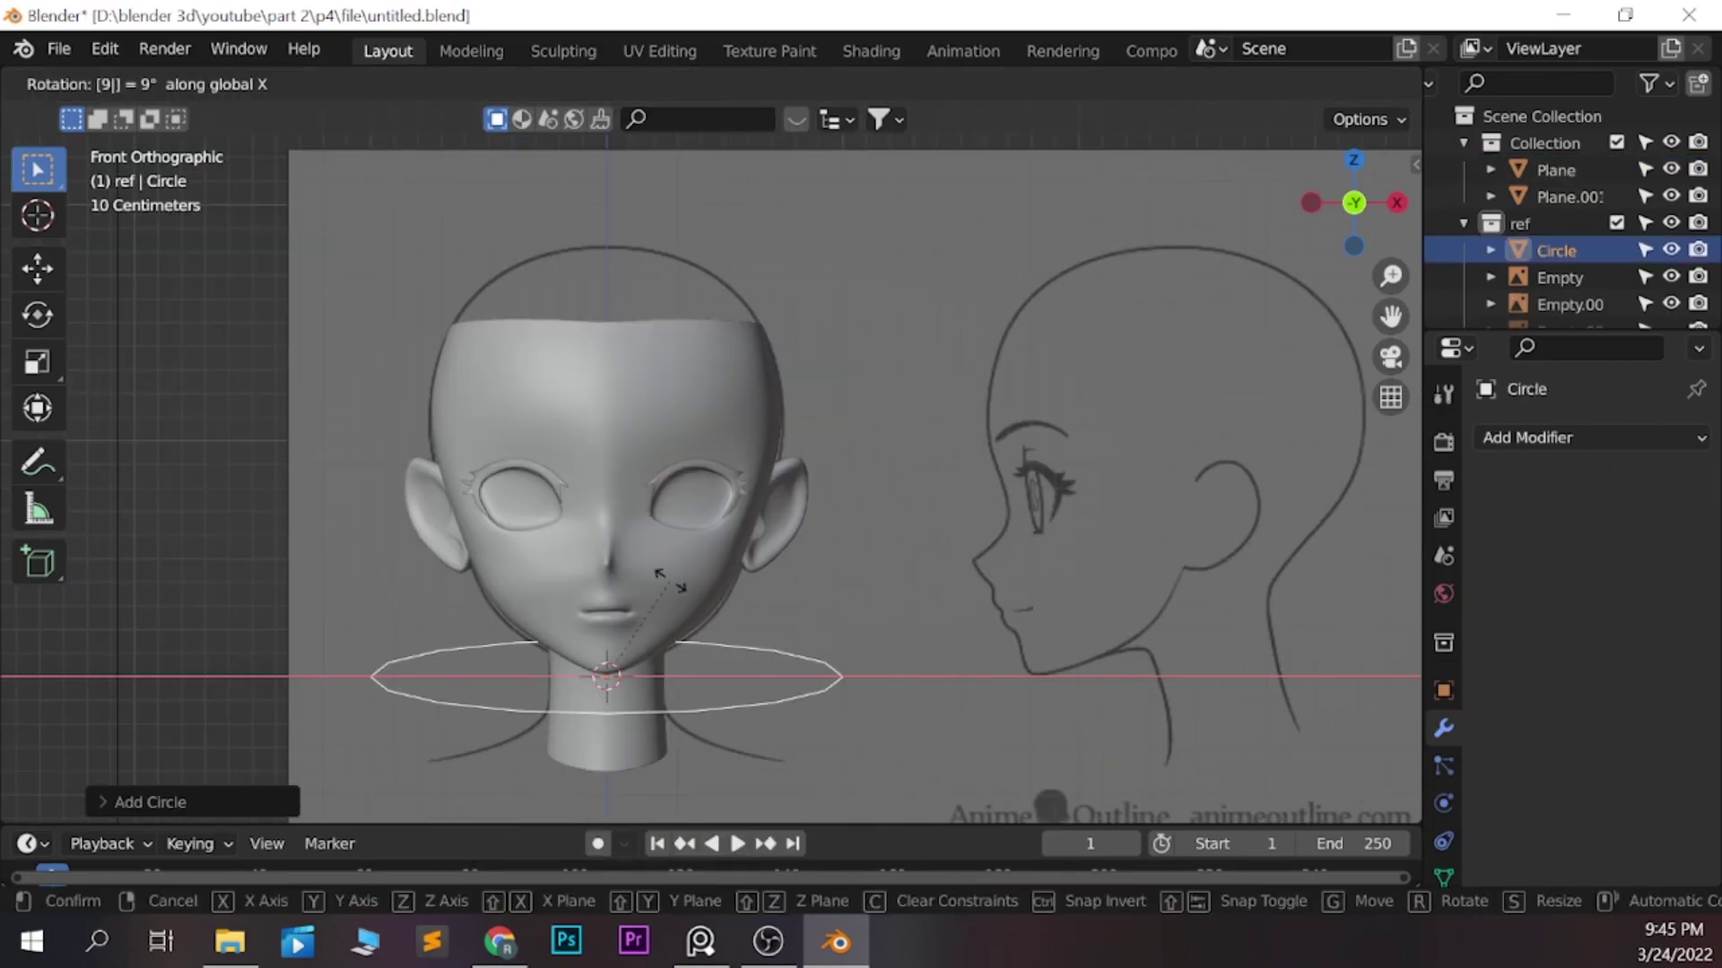
key("Tab")
key("s")
key("x")
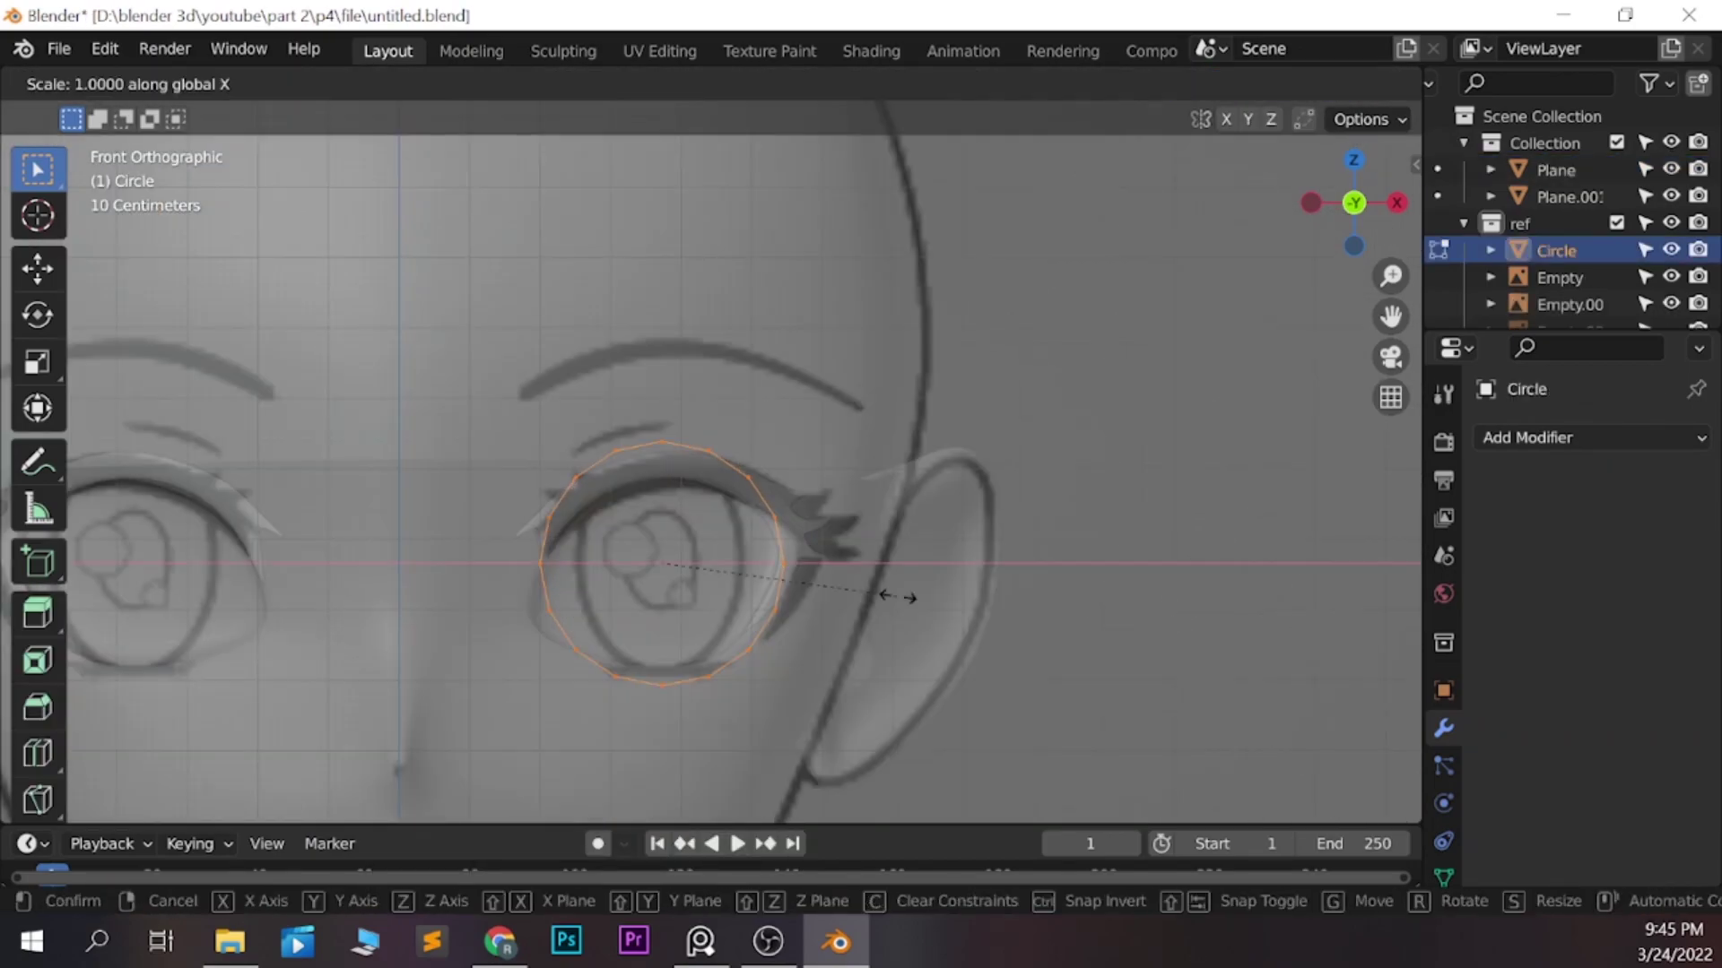
left_click(832, 592)
key("g")
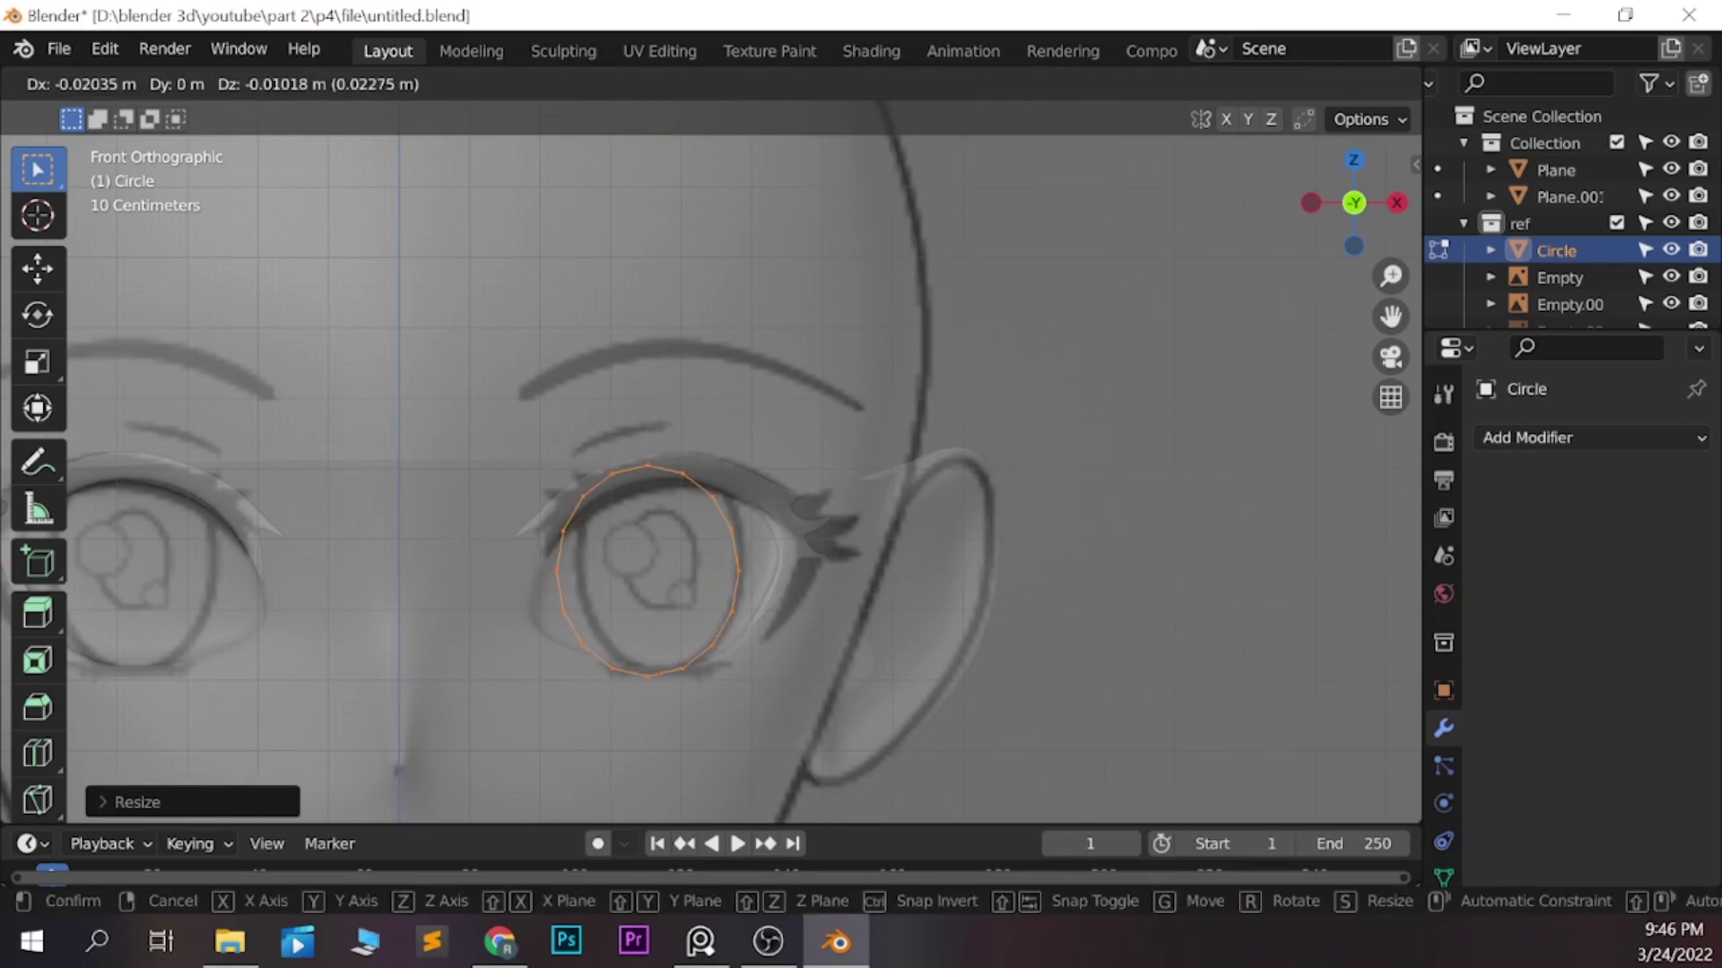
left_click(903, 574)
Seat the circle into the eye socket along Y from the side view
key("KP_3")
key("g")
key("y")
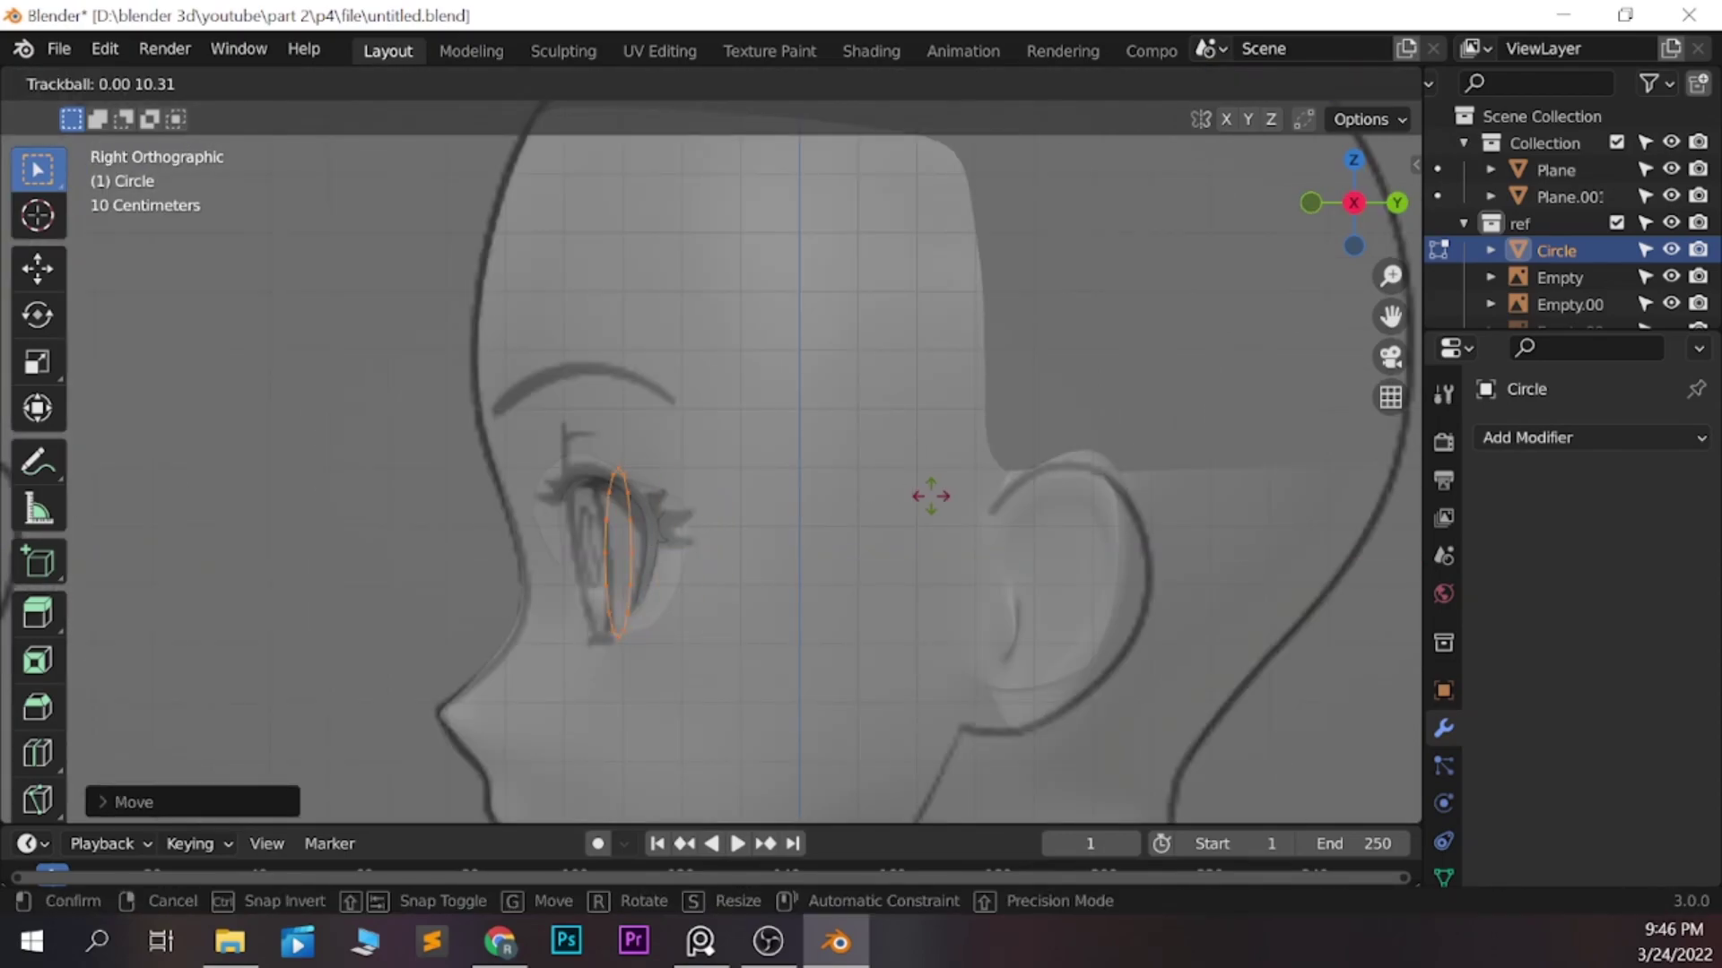
left_click(930, 496)
key("KP_1")
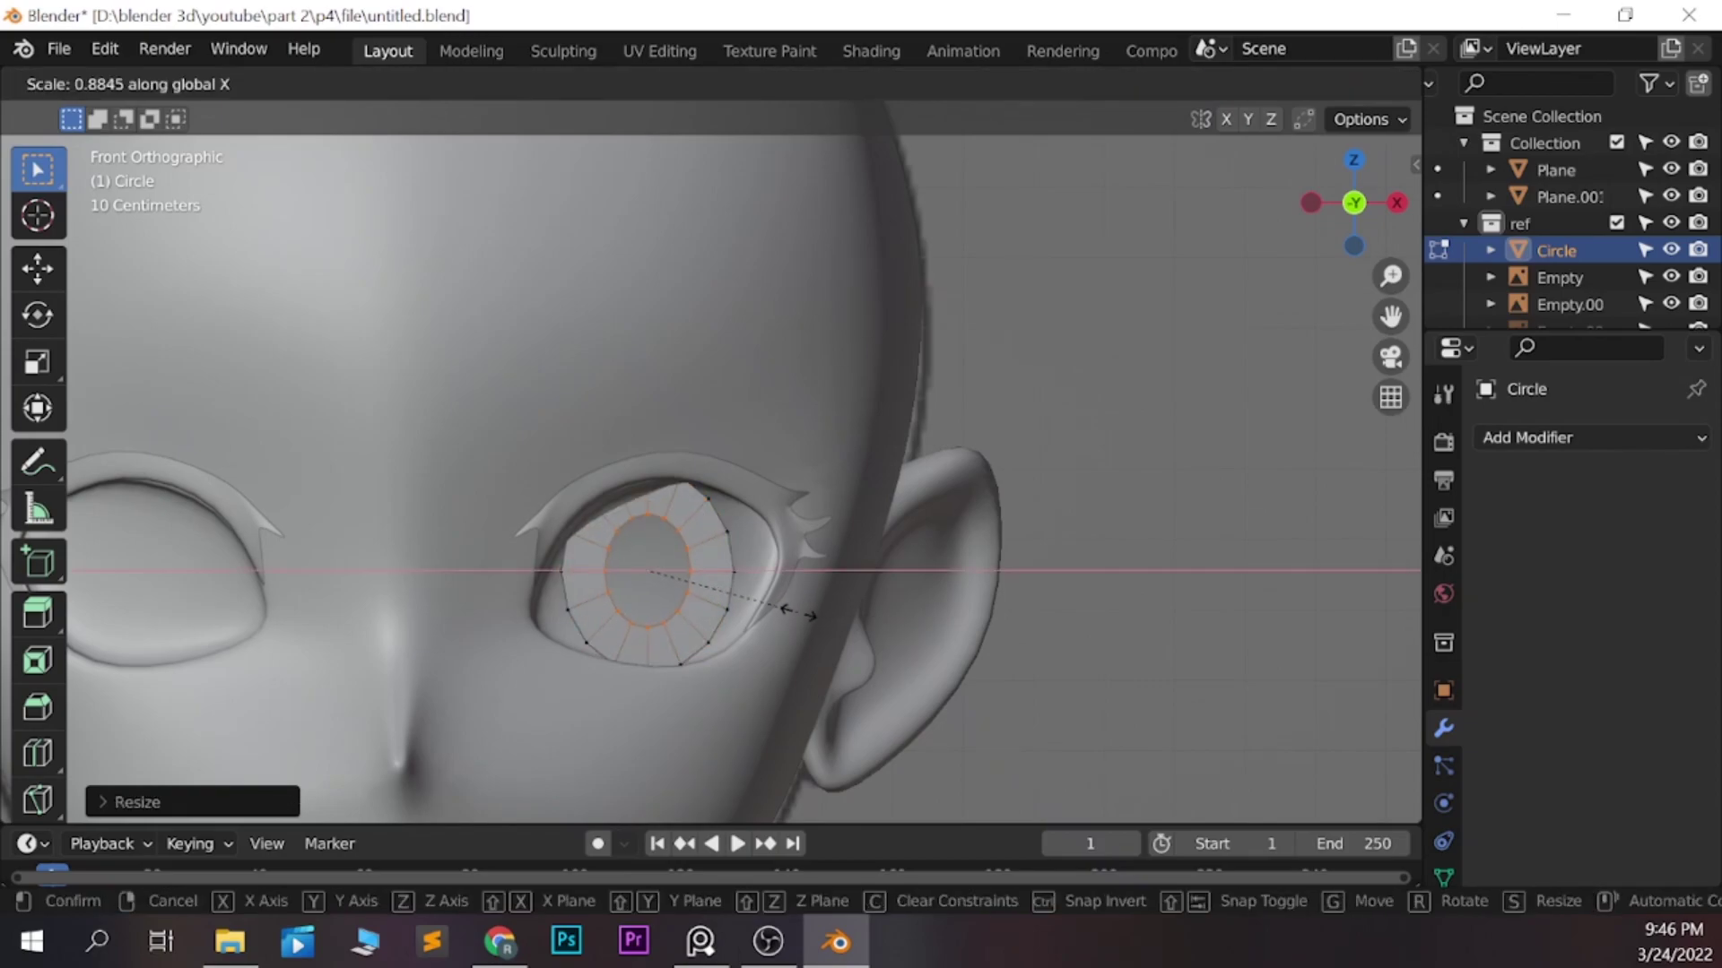
left_click(812, 616)
scroll(811, 616, "up", 3)
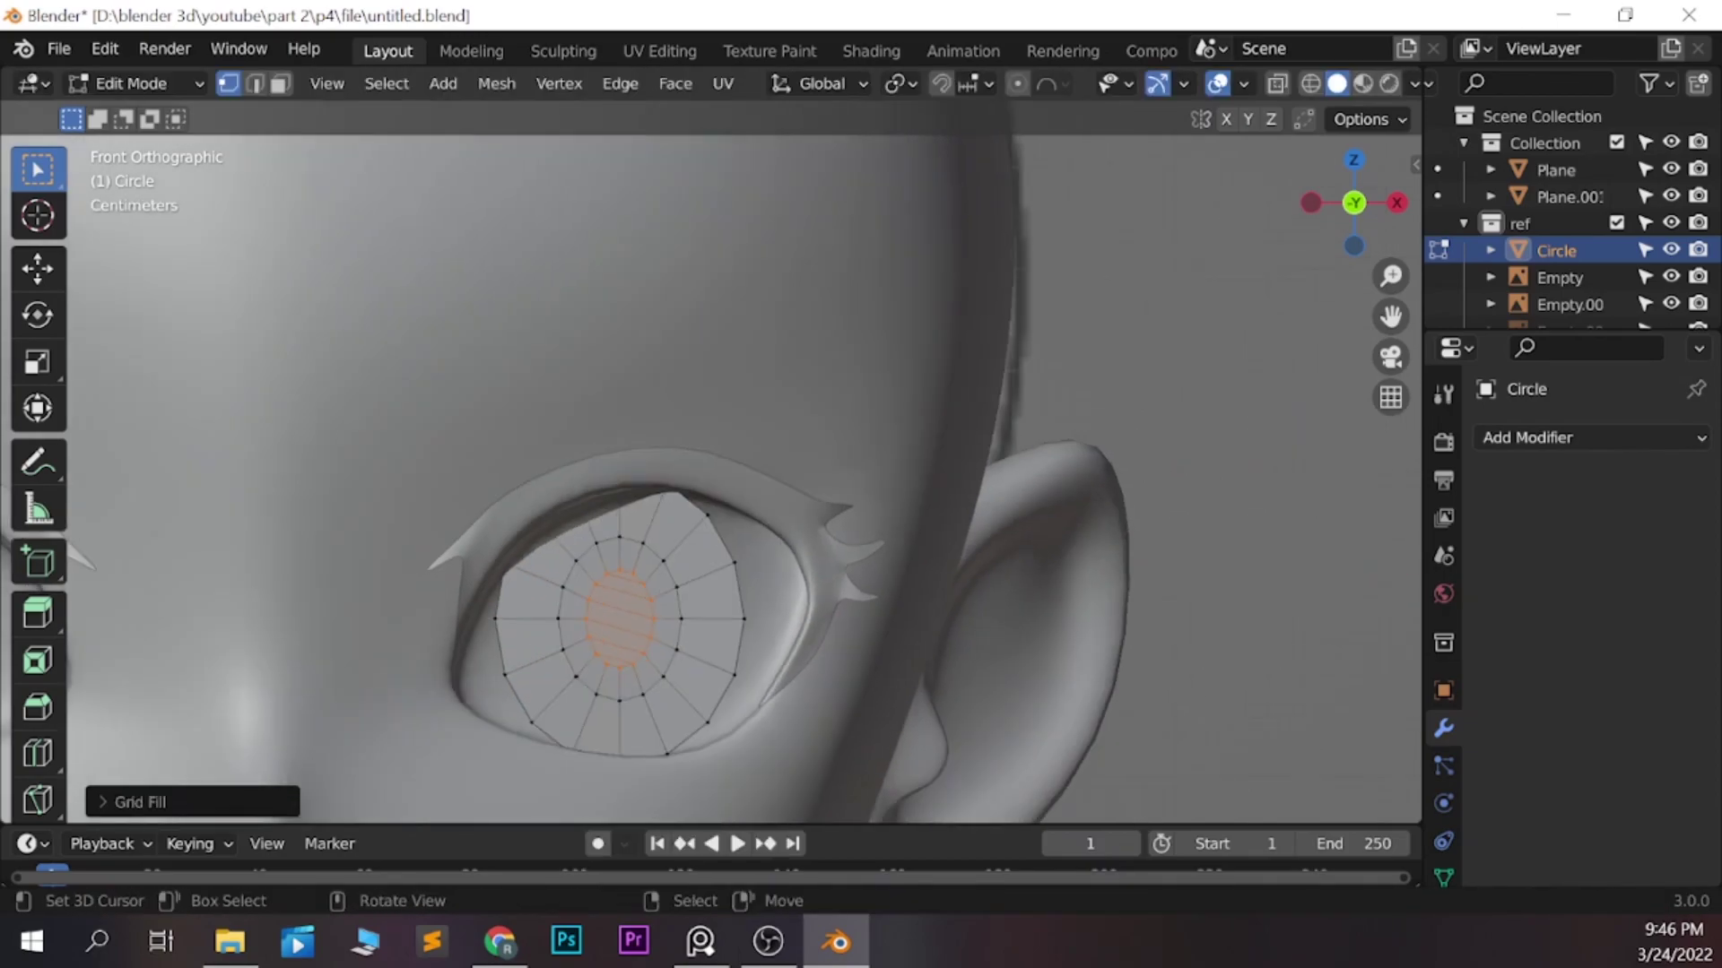
middle_click_drag(717, 449, 807, 449)
Push the filled eye disc back along Y to set its depth in the socket
key("g")
key("y")
key("Tab")
key("g")
key("Return")
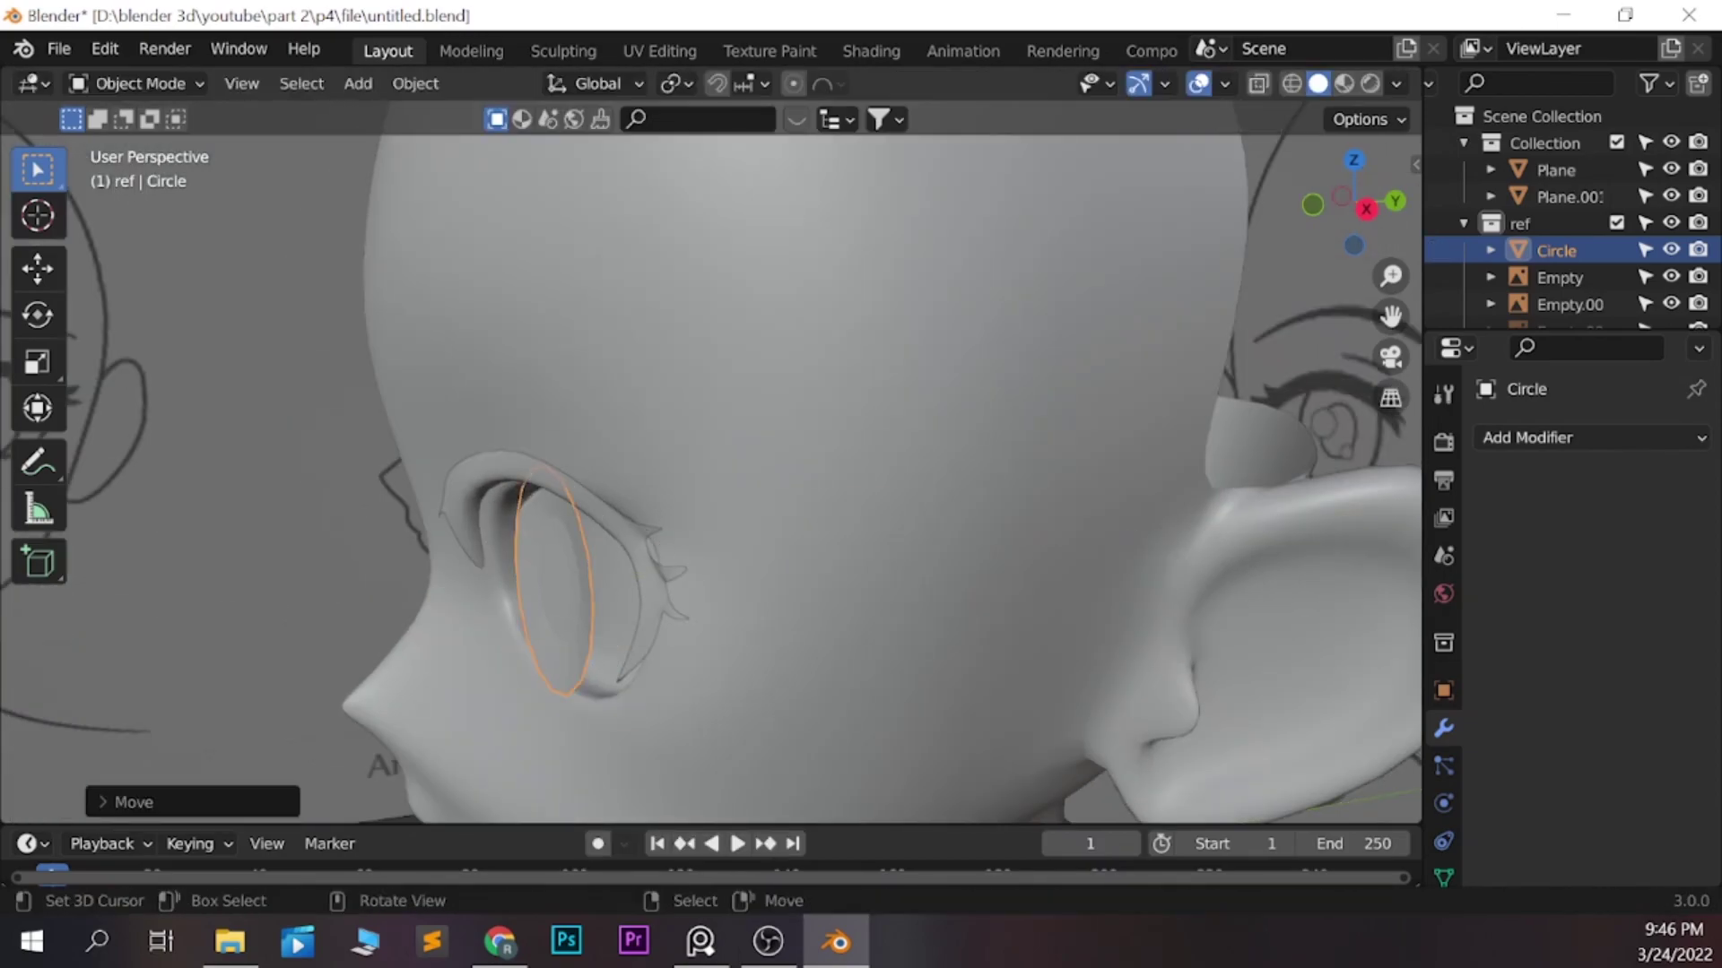
key("KP_3")
key("g")
Rotate the eye disc to match the socket angle and leave Edit Mode
key("Tab")
key("r")
key("Return")
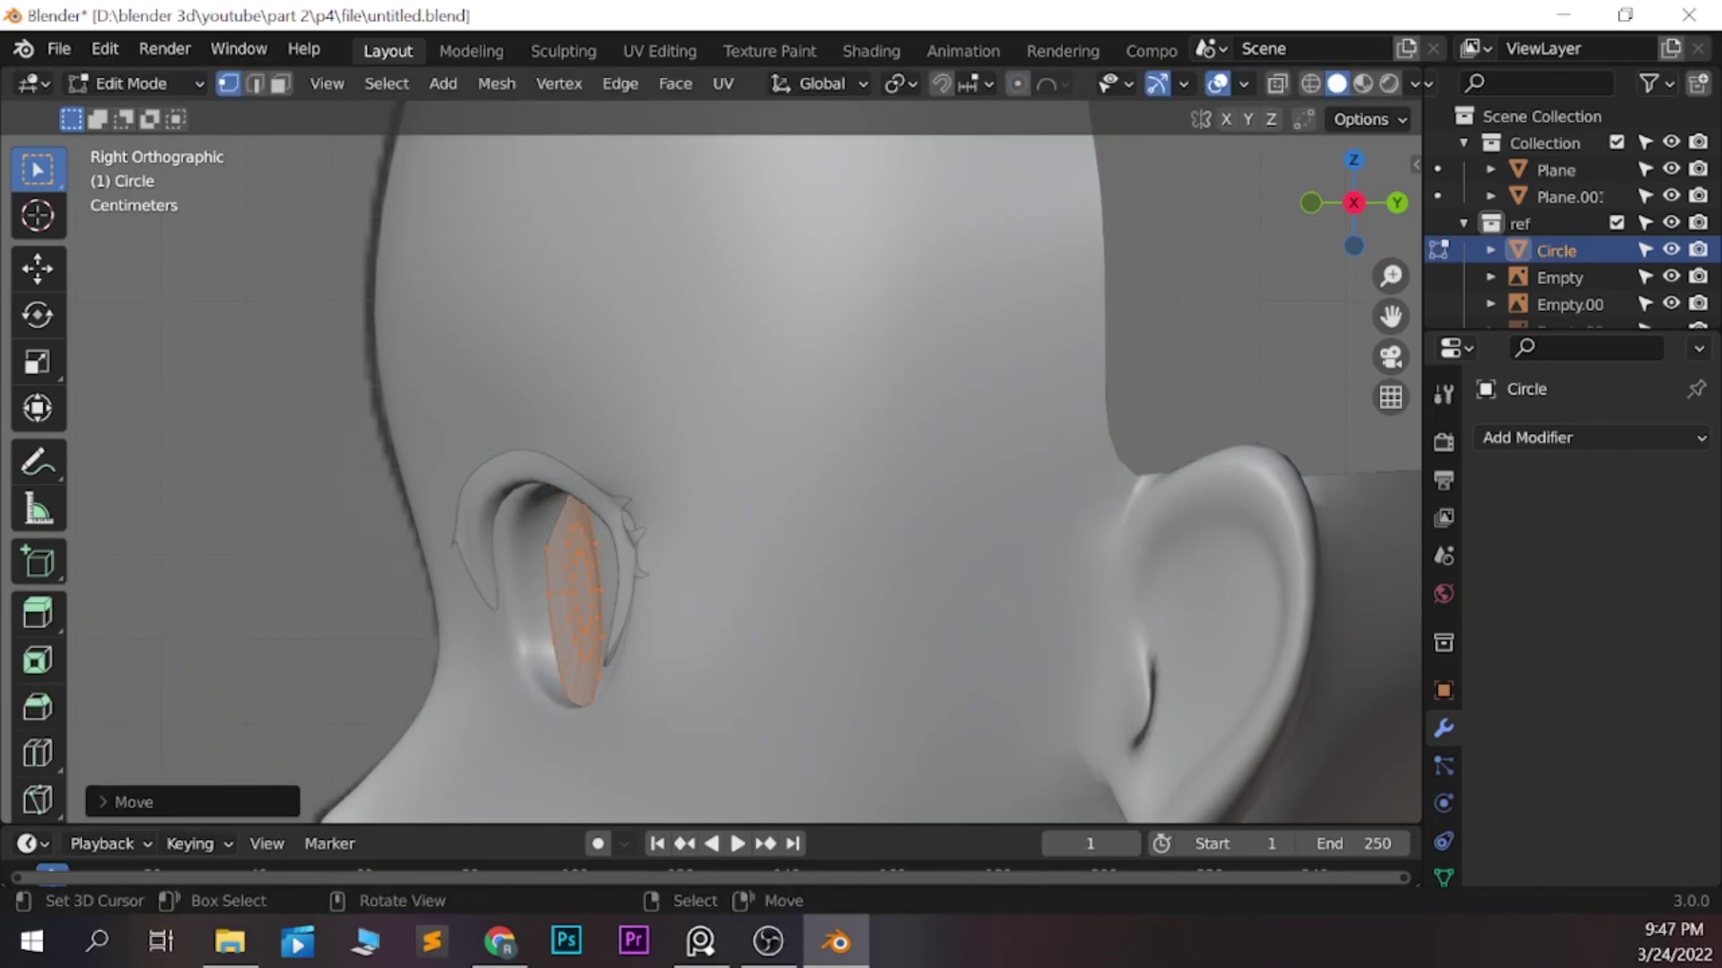
key("KP_1")
left_click(1438, 170)
key("Tab")
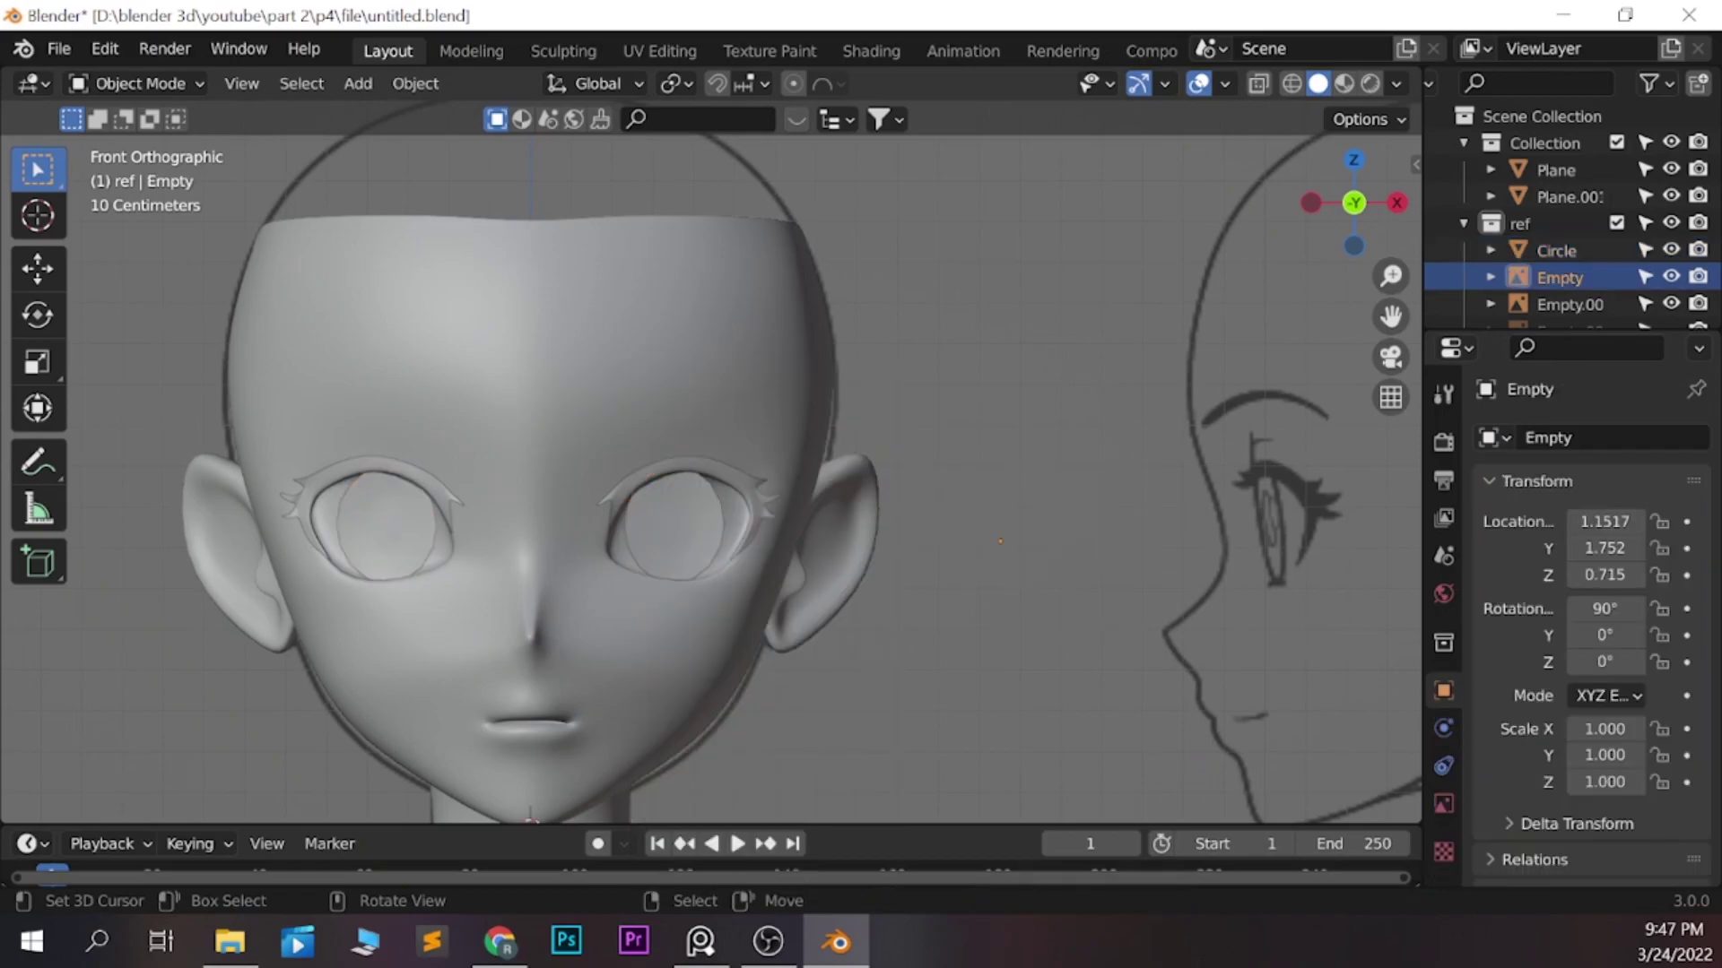
Save, then place a duplicated lid edge above the eyelid with Snap to Face enabled
key("ctrl+s")
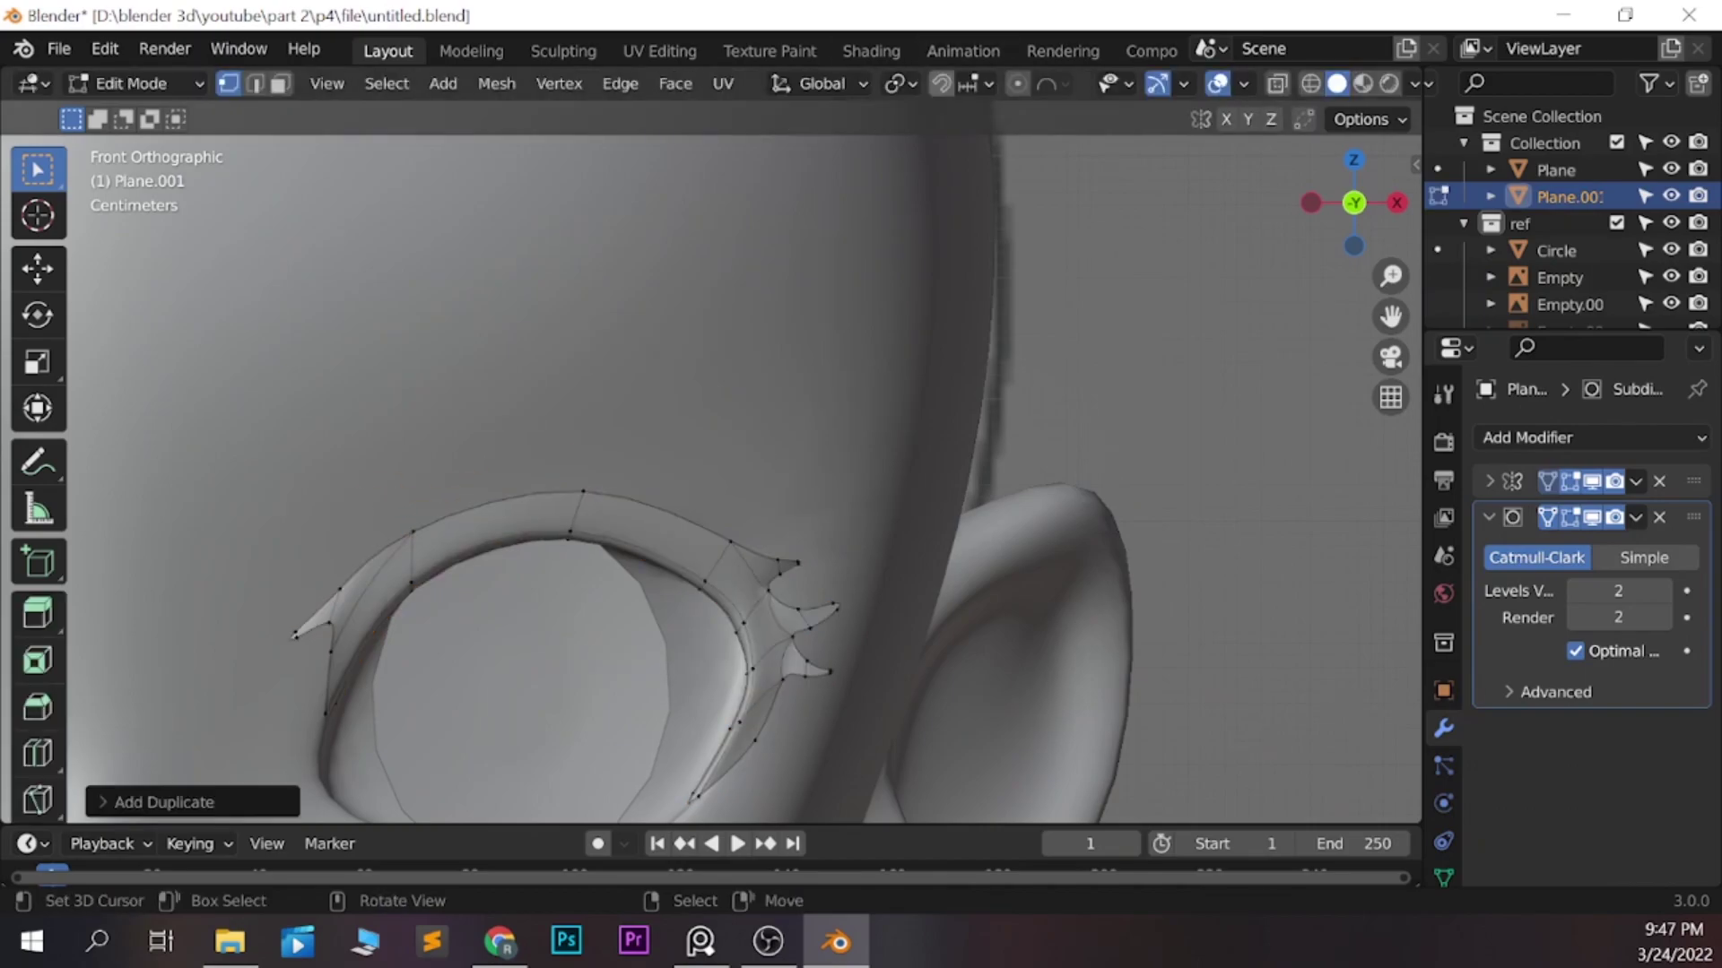
left_click(988, 83)
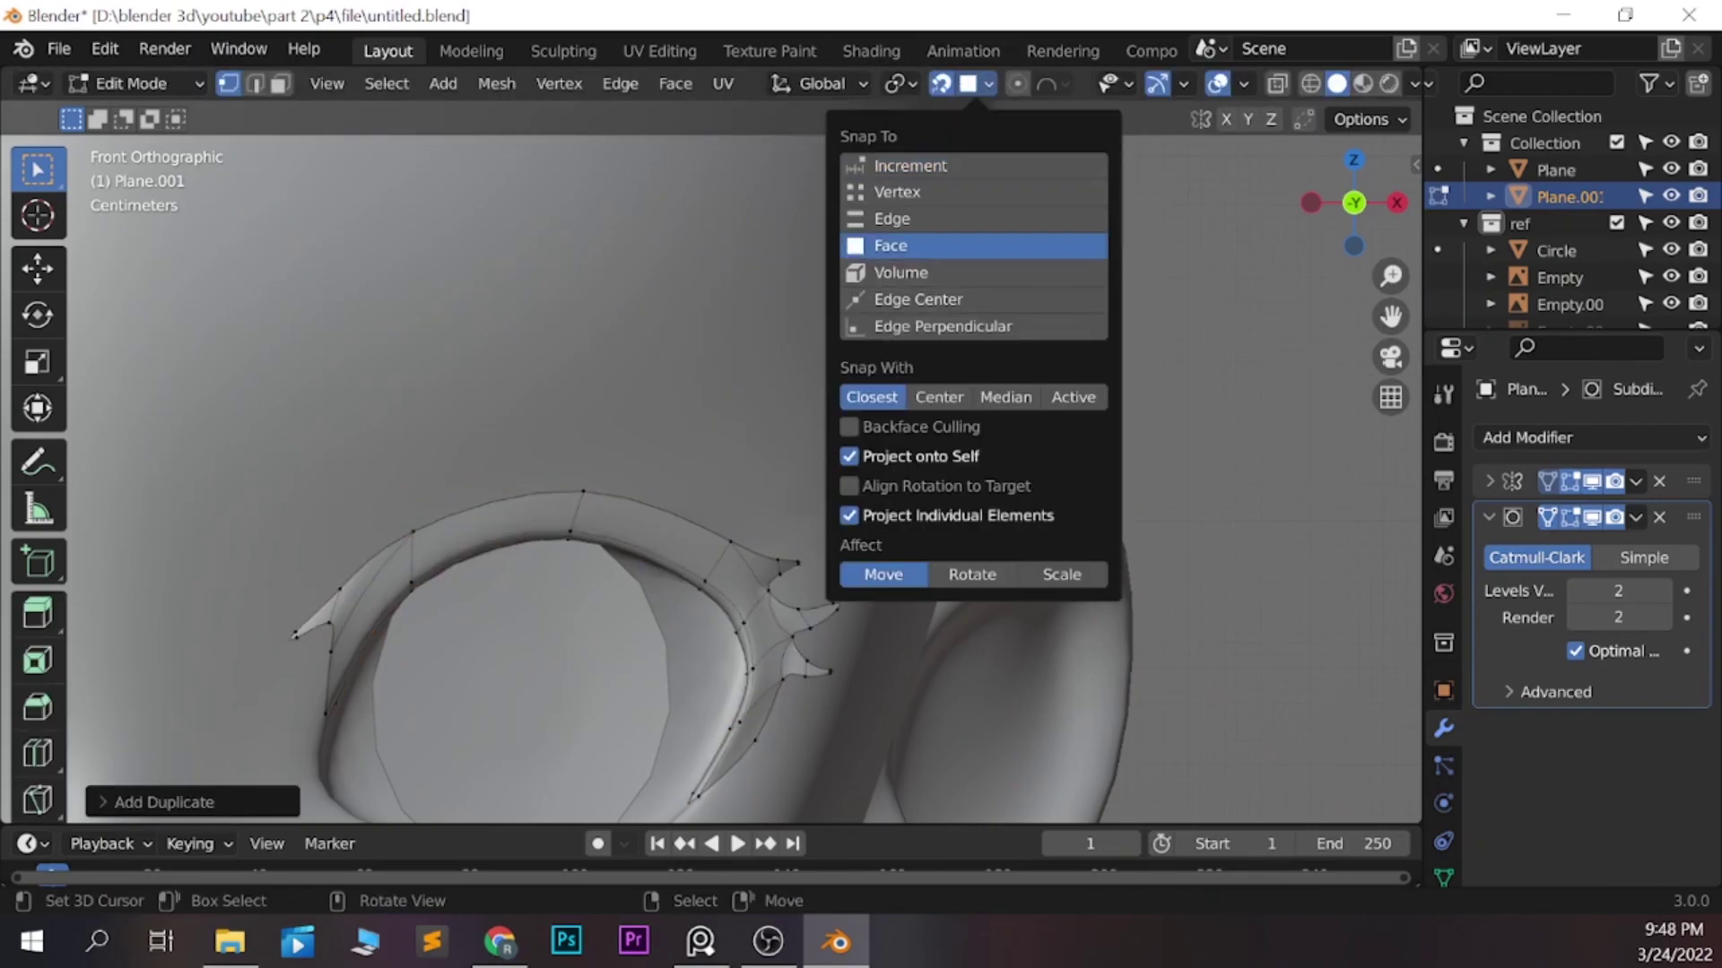
left_click(897, 242)
left_click(940, 83)
key("g")
left_click(583, 432)
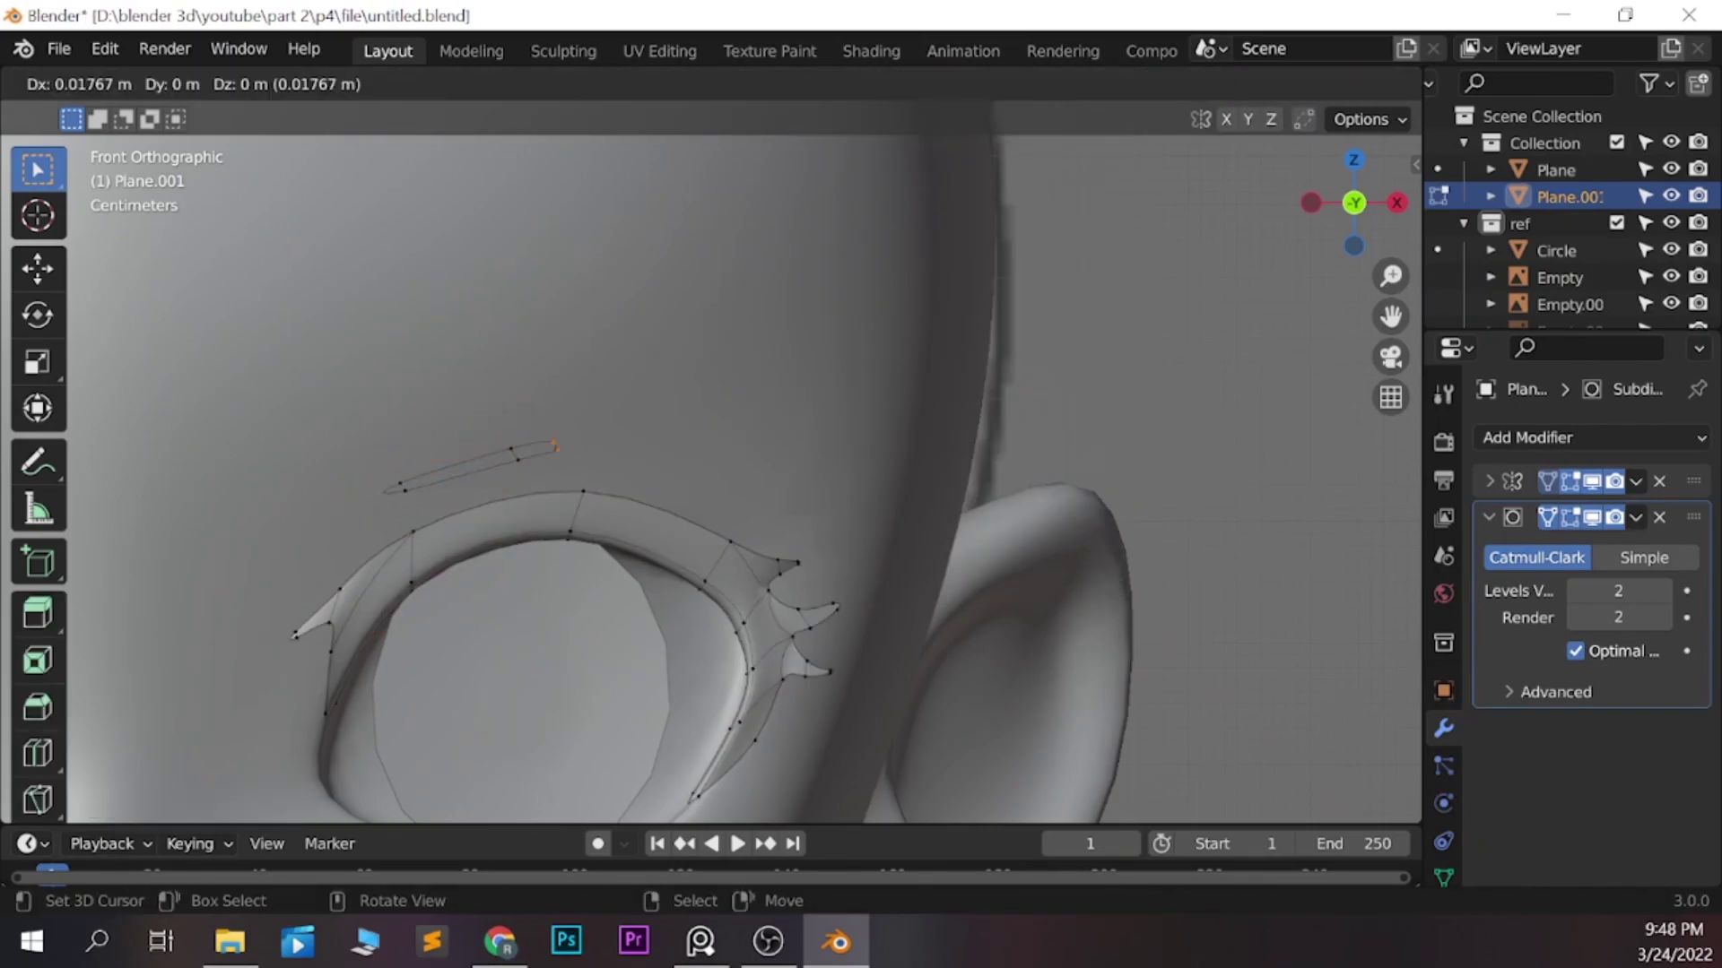
key("Return")
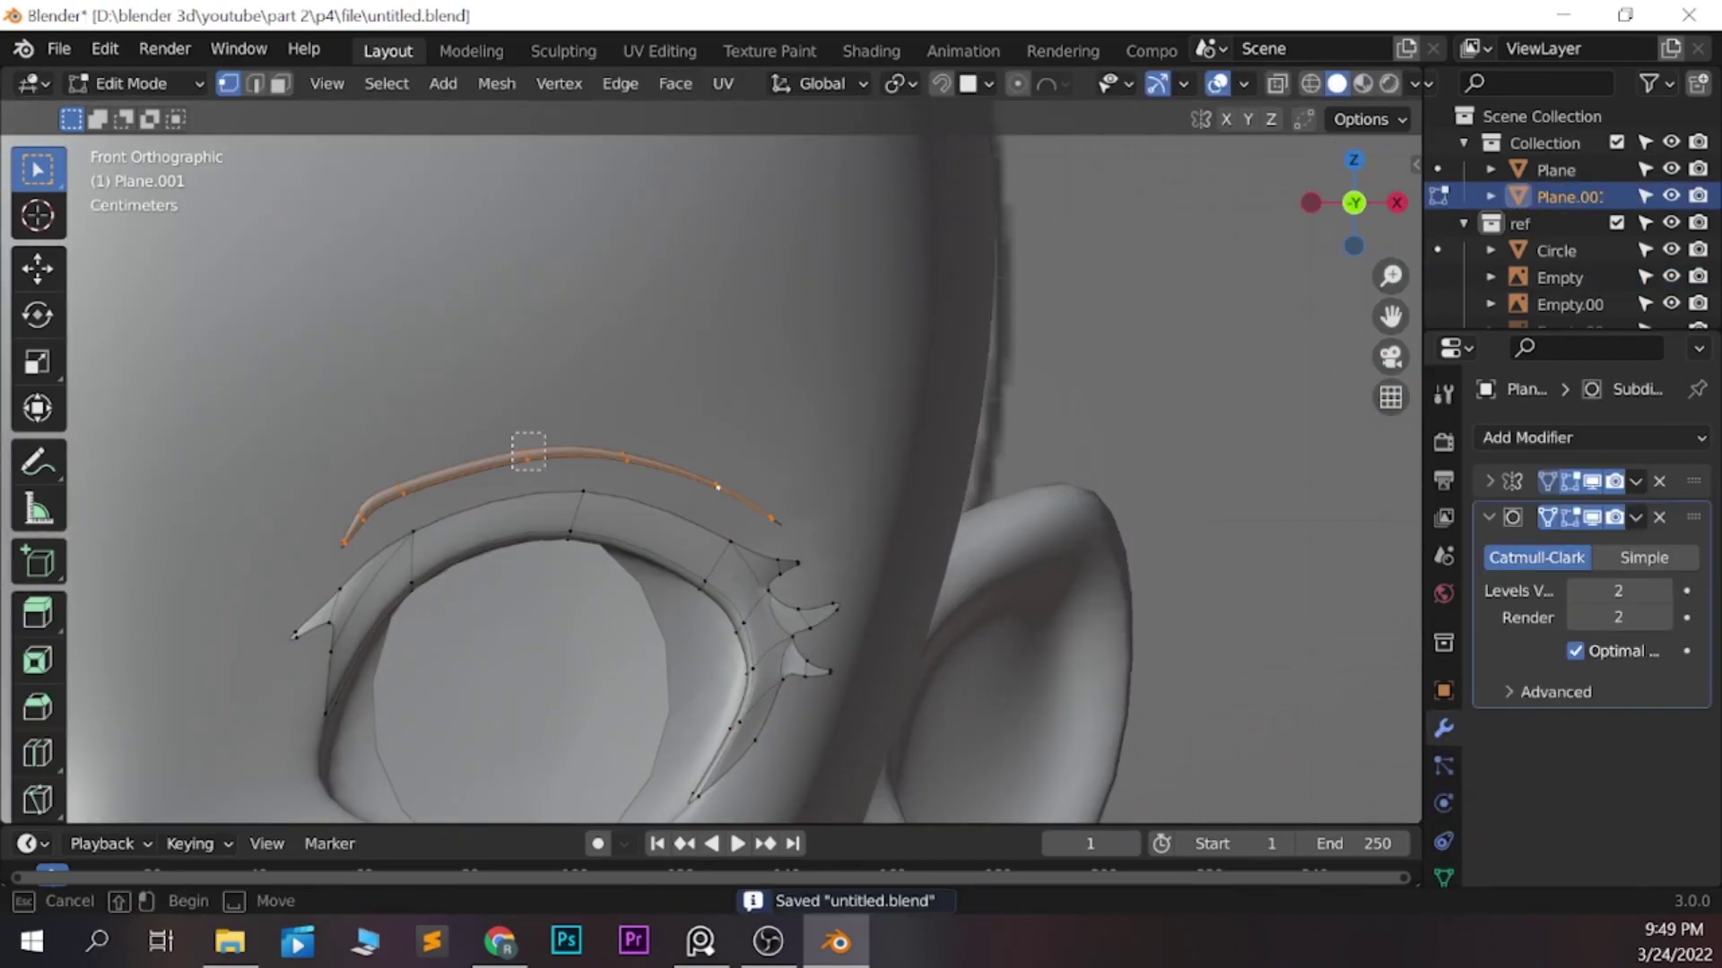
Toggle X-ray and adjust the crease strip's points to follow the reference sketch
key("alt+z")
key("g")
key("Return")
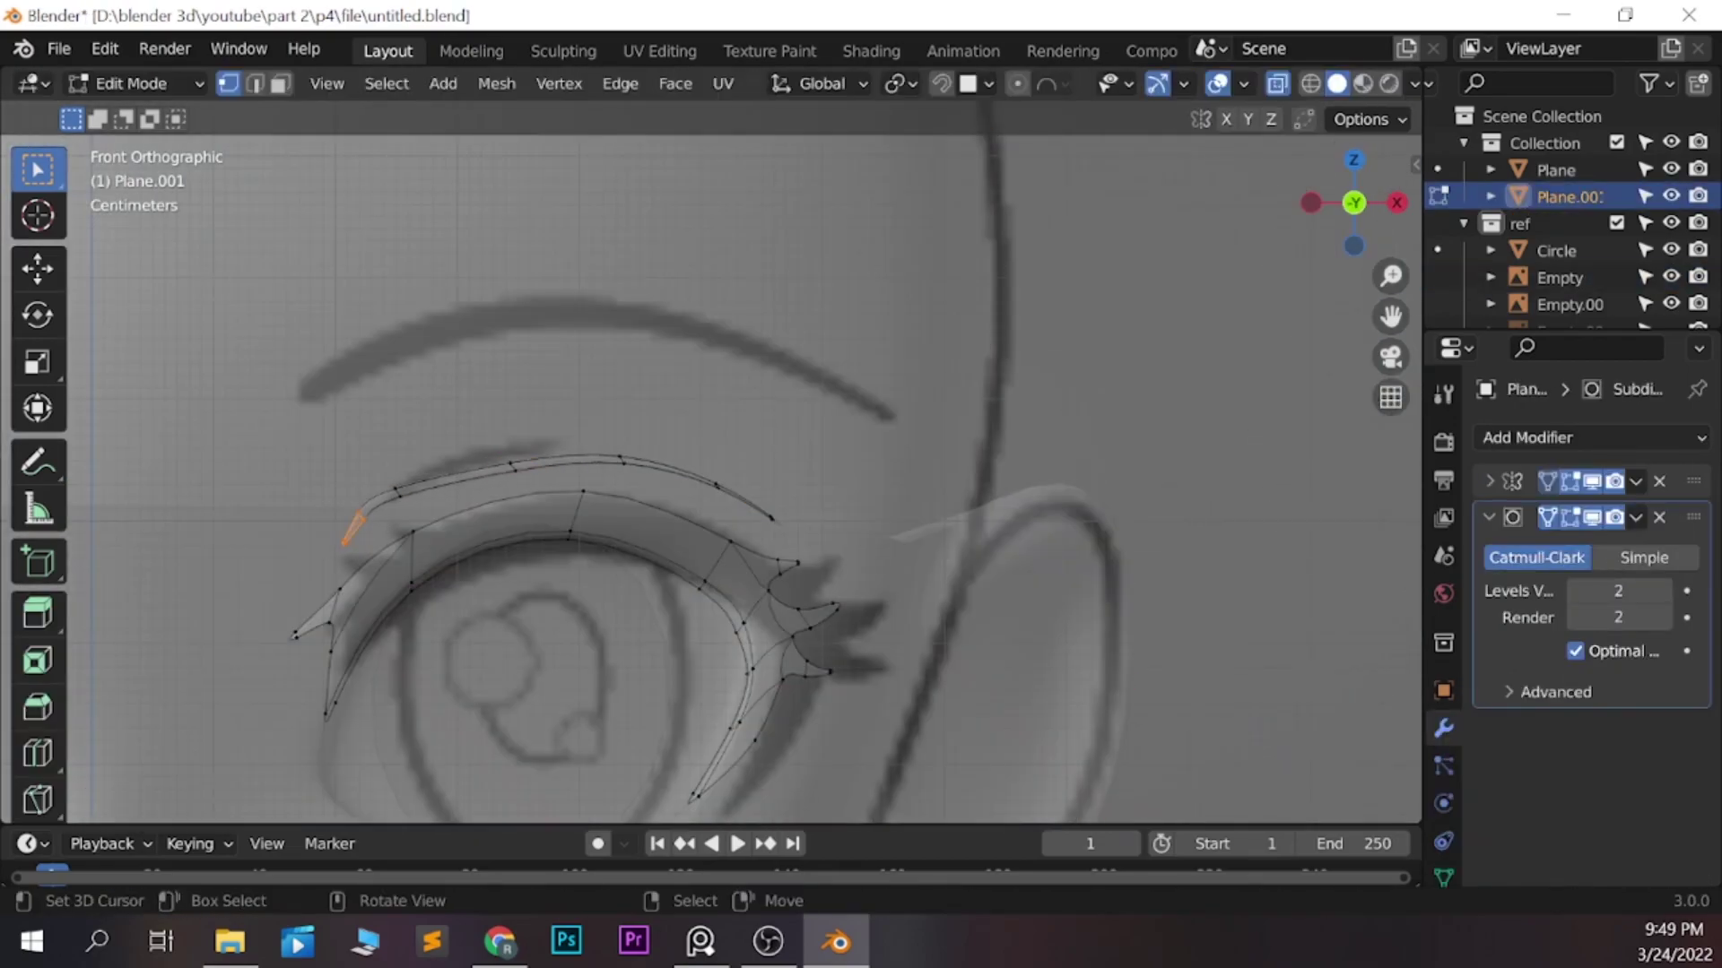
left_click(621, 458)
key("g")
key("Return")
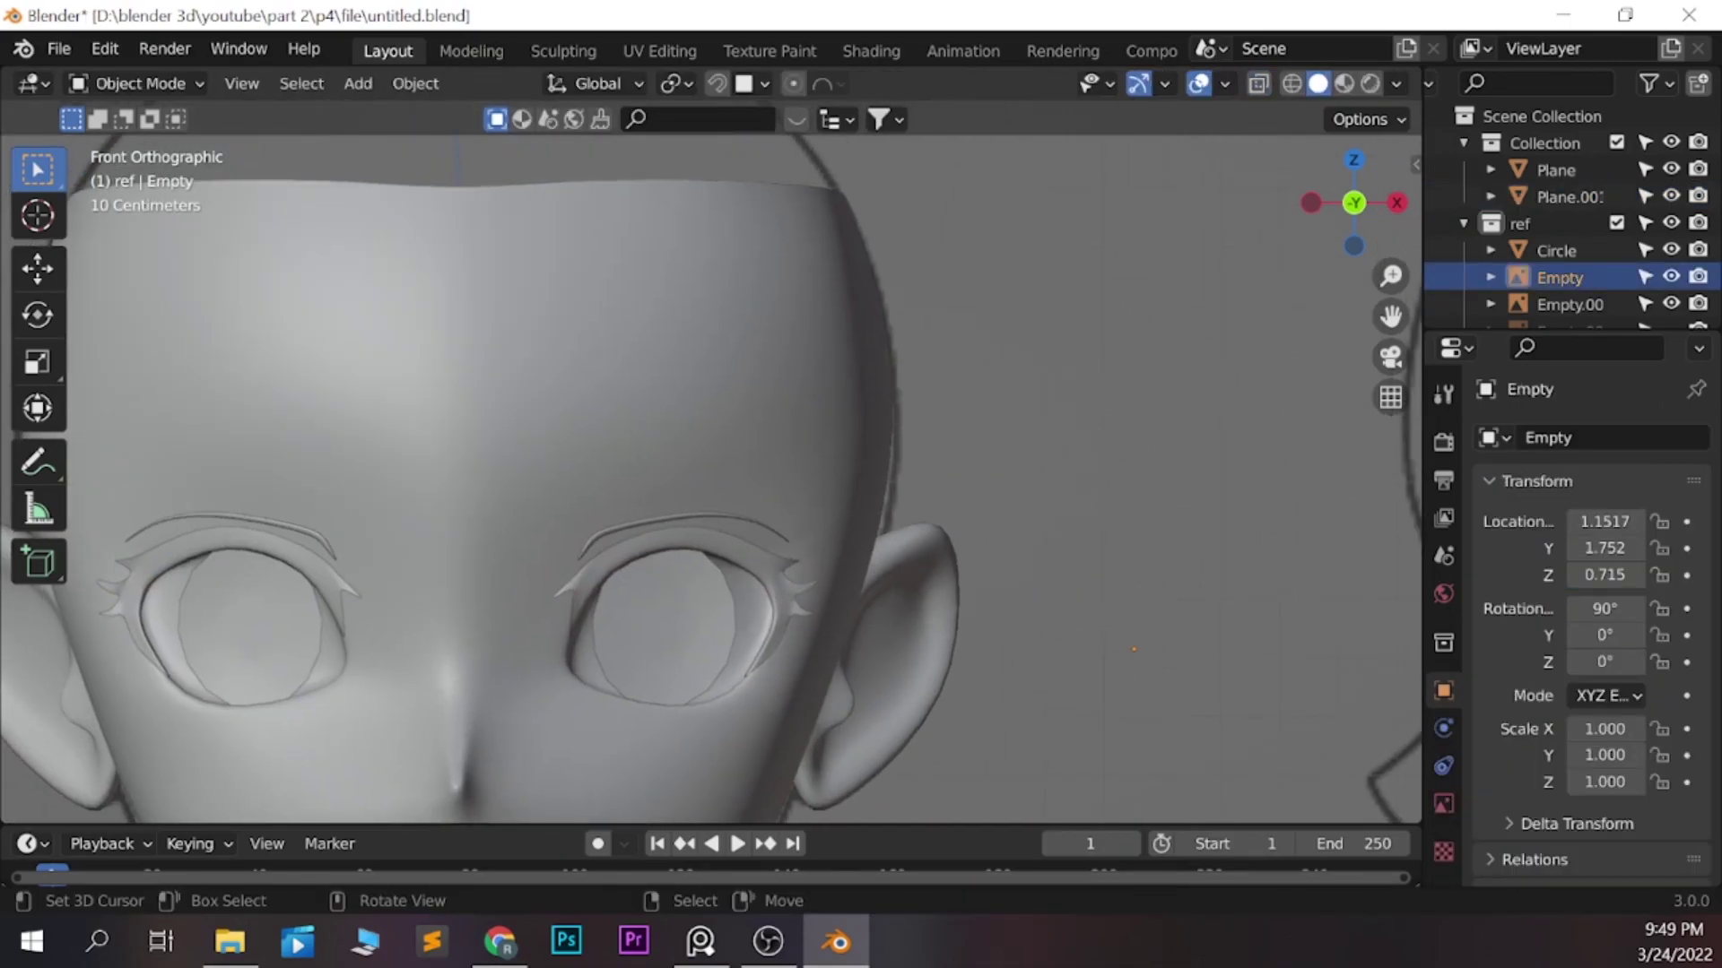
Raise the duplicated strip to the brow and shift its end vertices along Y
key("g")
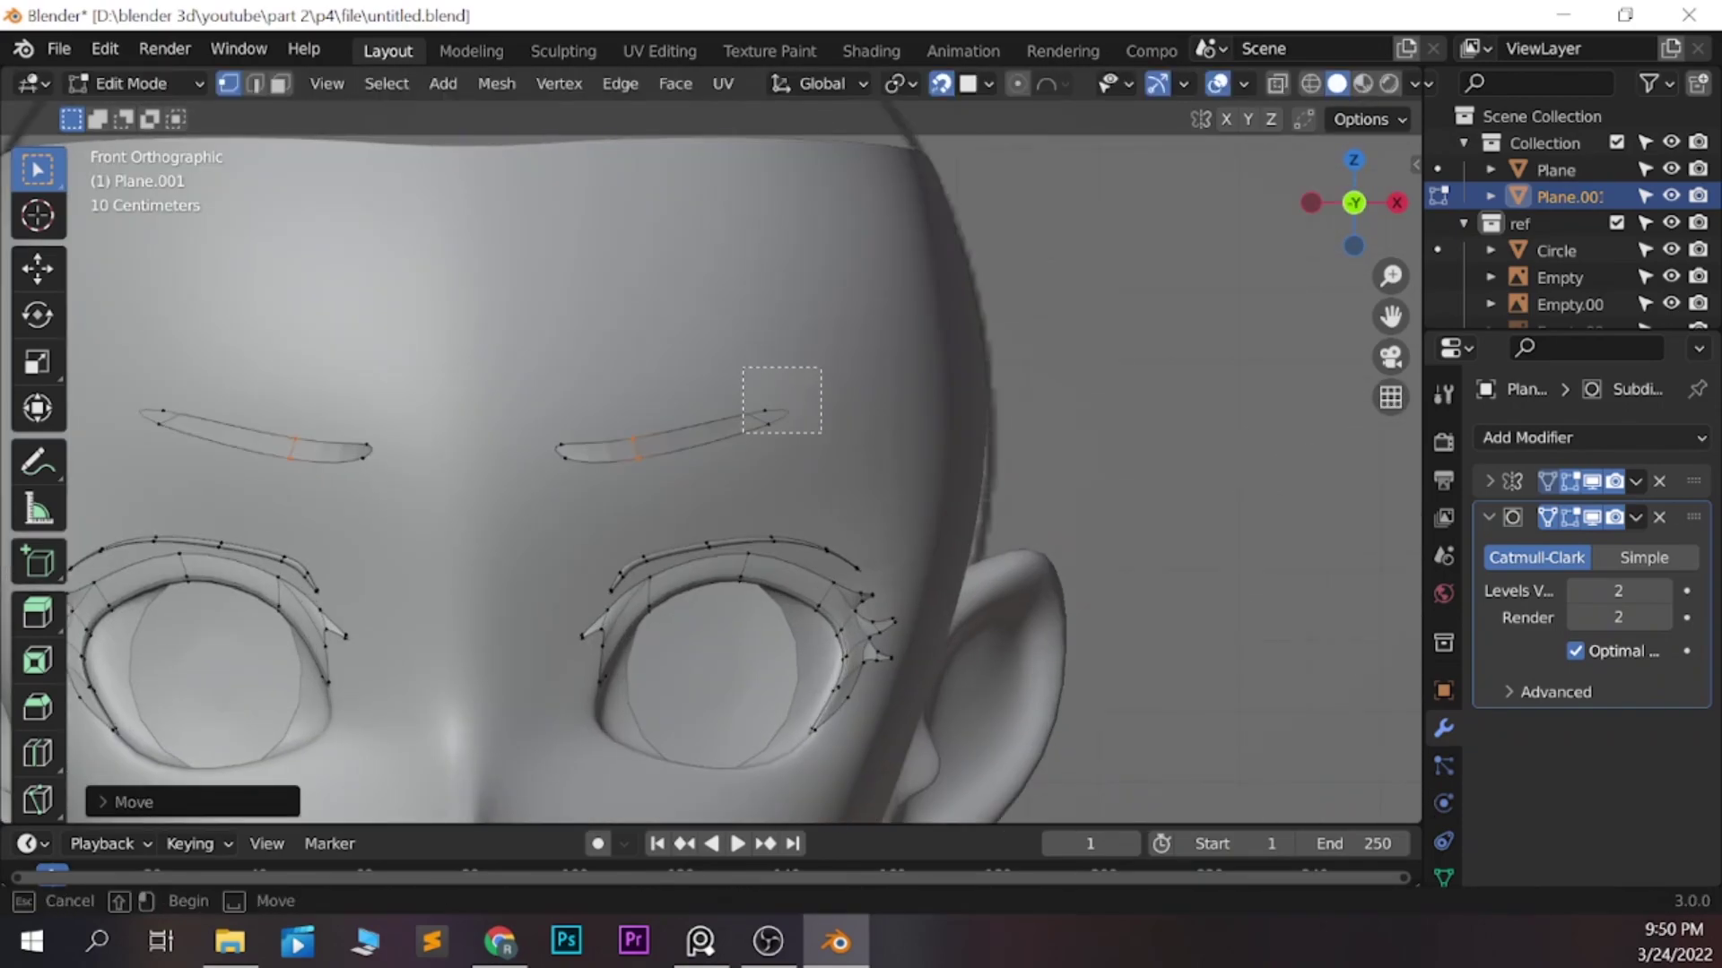
left_click_drag(742, 367, 820, 433)
scroll(820, 434, "up", 2)
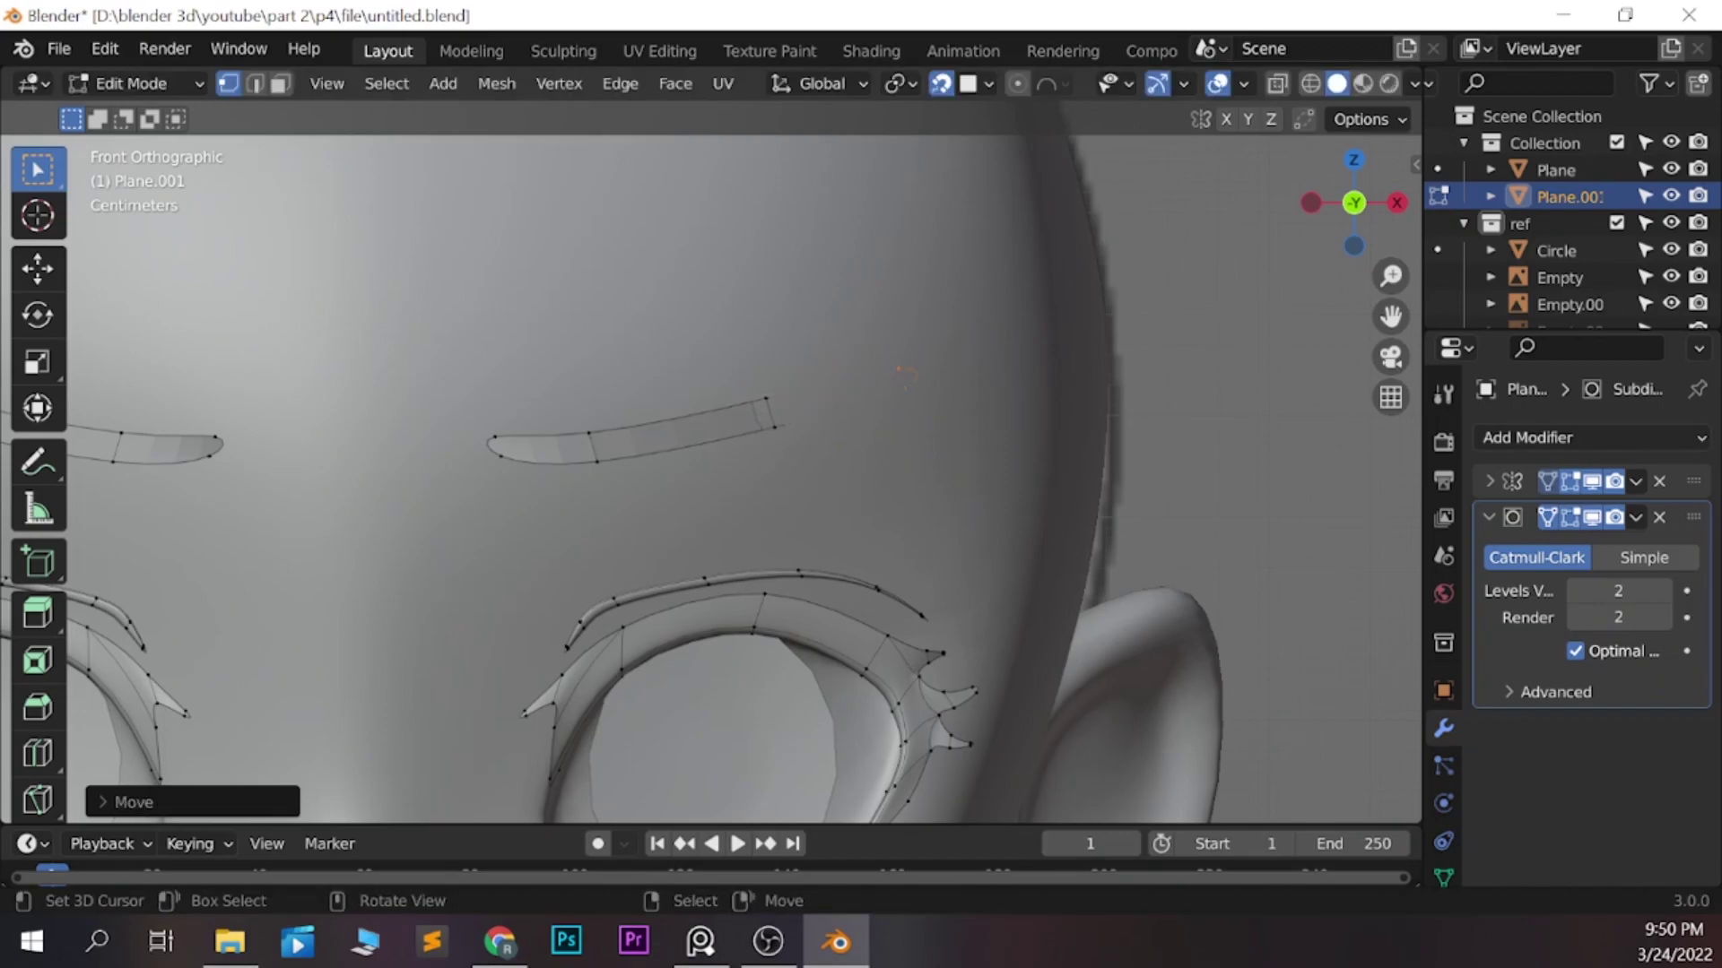
scroll(901, 370, "down", 2)
scroll(901, 370, "down", 3)
scroll(902, 369, "up", 5)
left_click_drag(571, 417, 600, 475)
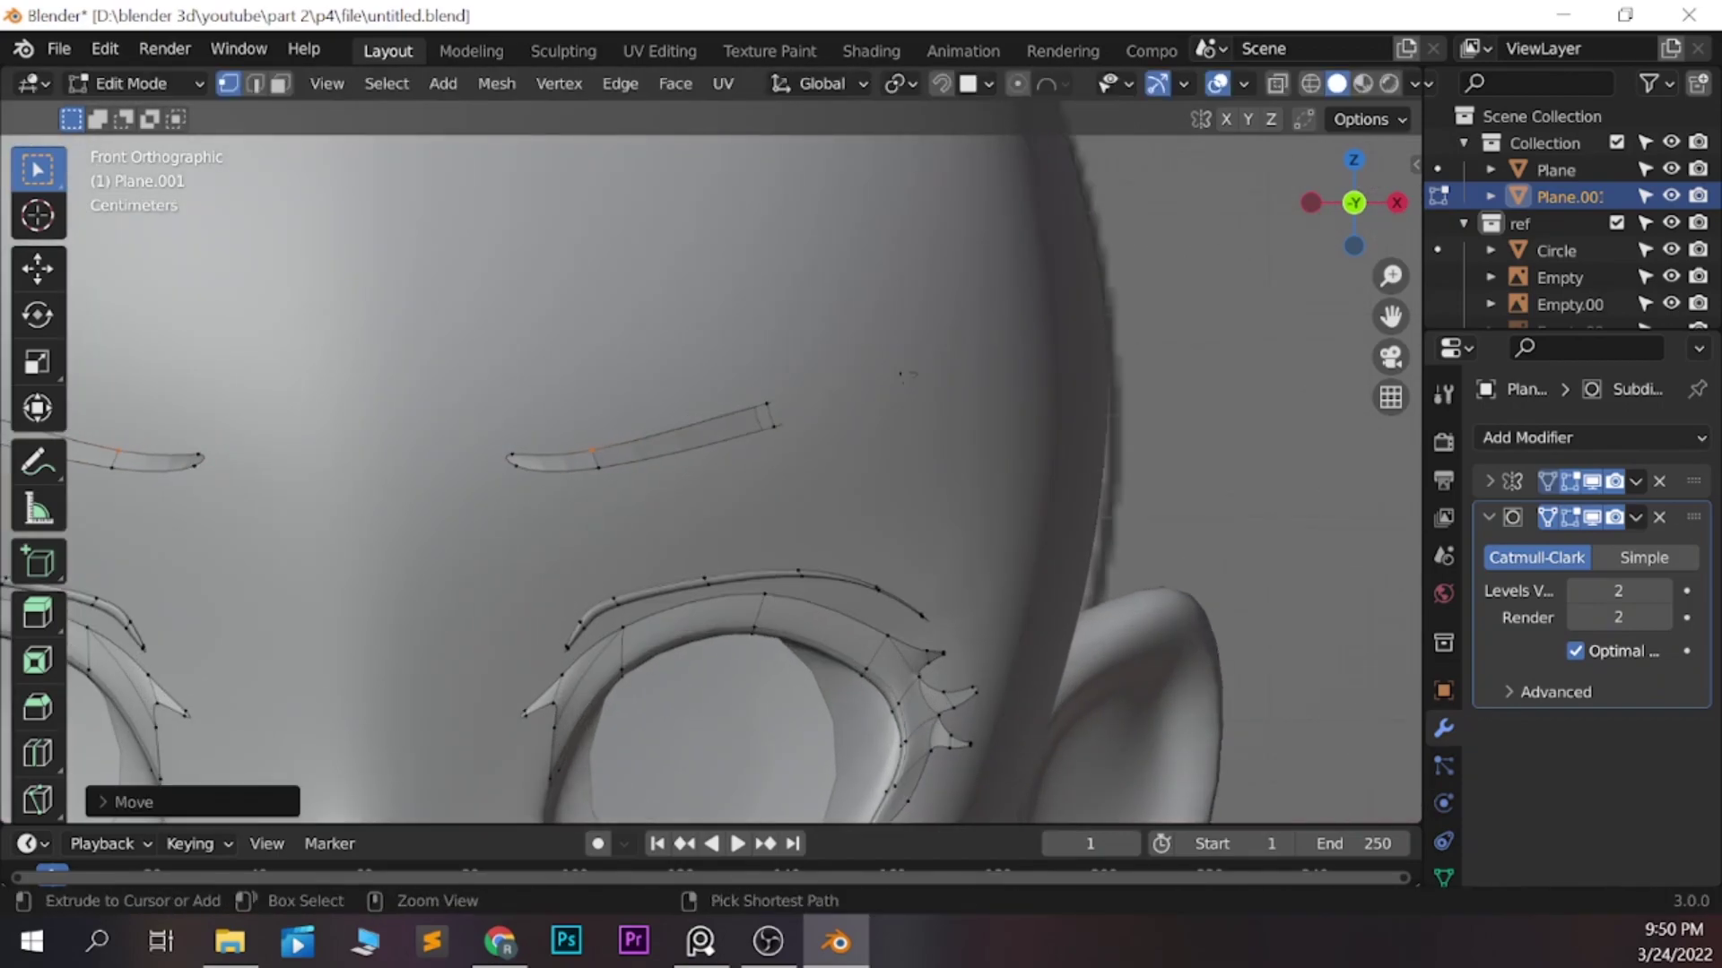
key("g")
key("y")
left_click(907, 375)
Check the eyebrows from an angle, exit Edit Mode and select the reference sketch to hide it
middle_click_drag(908, 375, 1027, 740)
scroll(1027, 741, "down", 3)
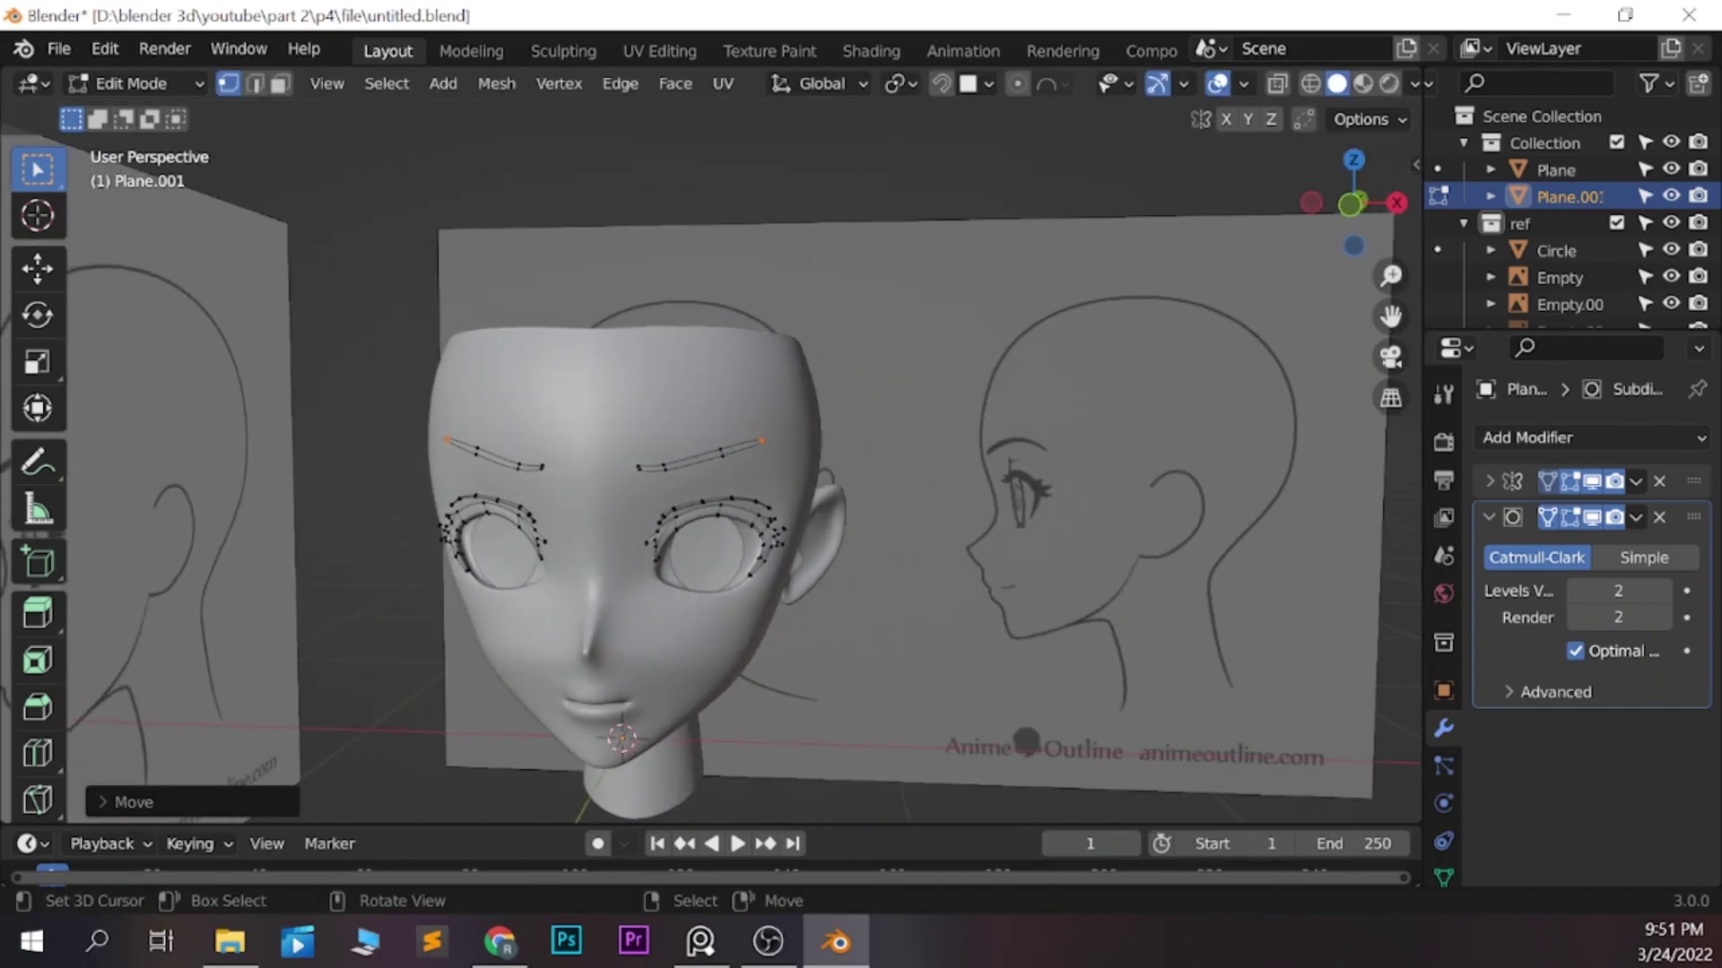
key("KP_1")
scroll(1027, 741, "up", 4)
left_click(883, 390)
middle_click_drag(882, 390, 897, 538)
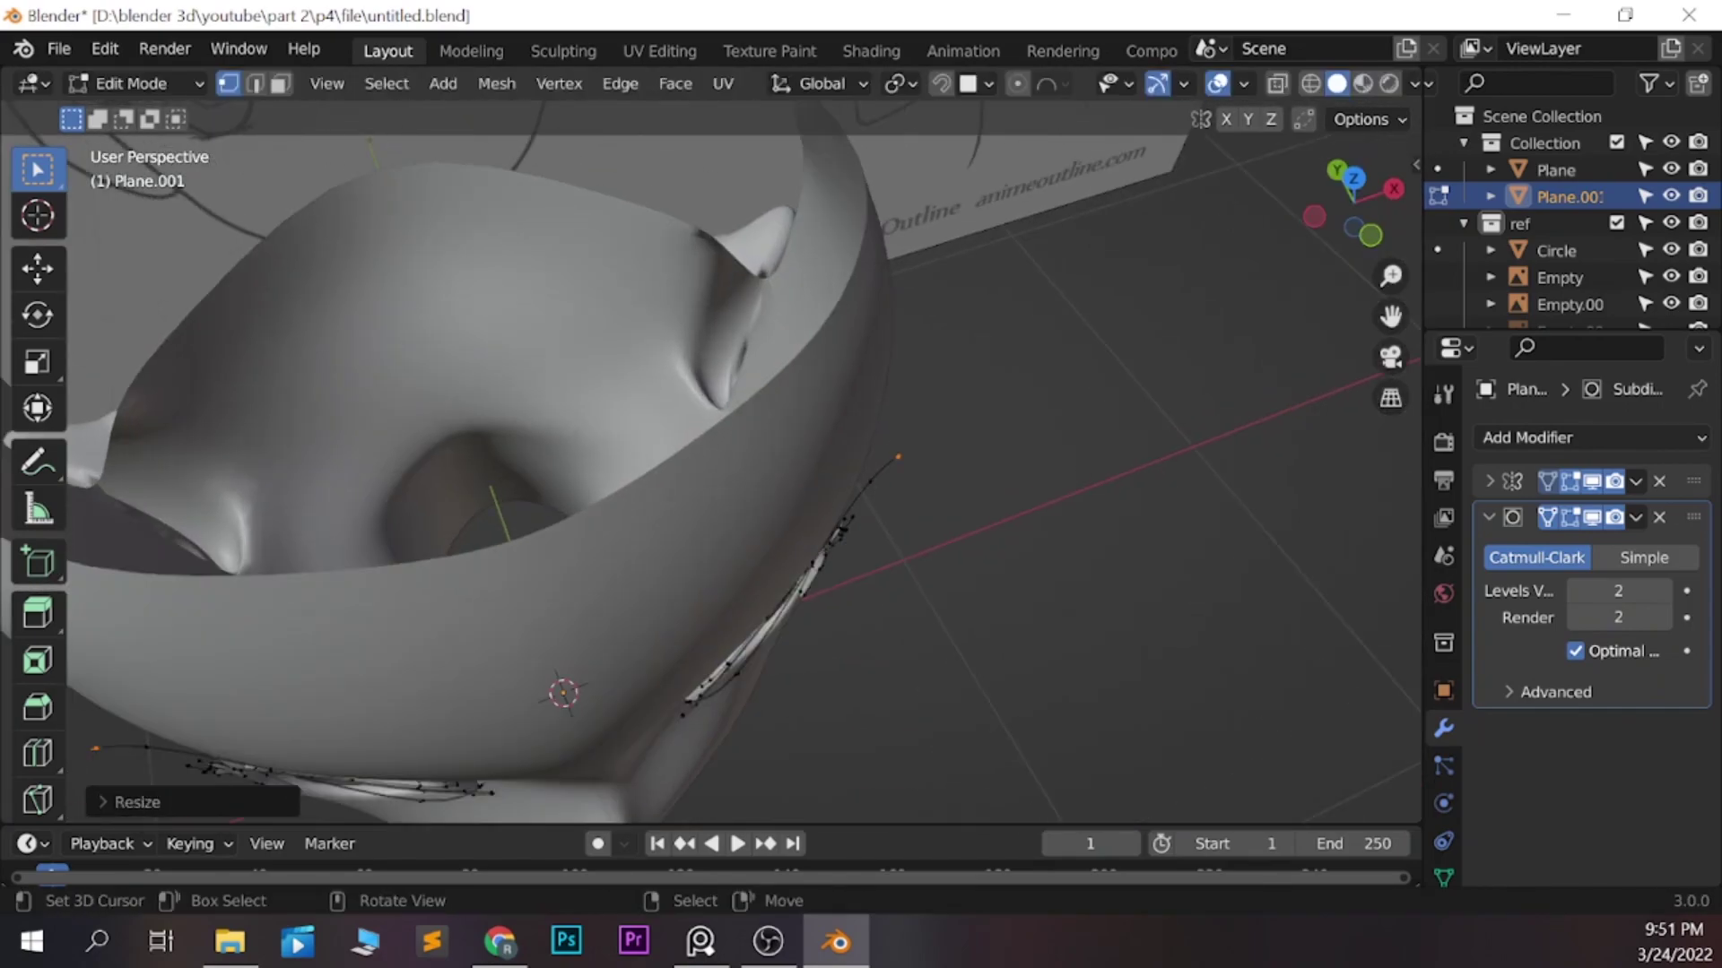
key("Tab")
key("KP_1")
scroll(899, 542, "down", 3)
left_click(899, 542)
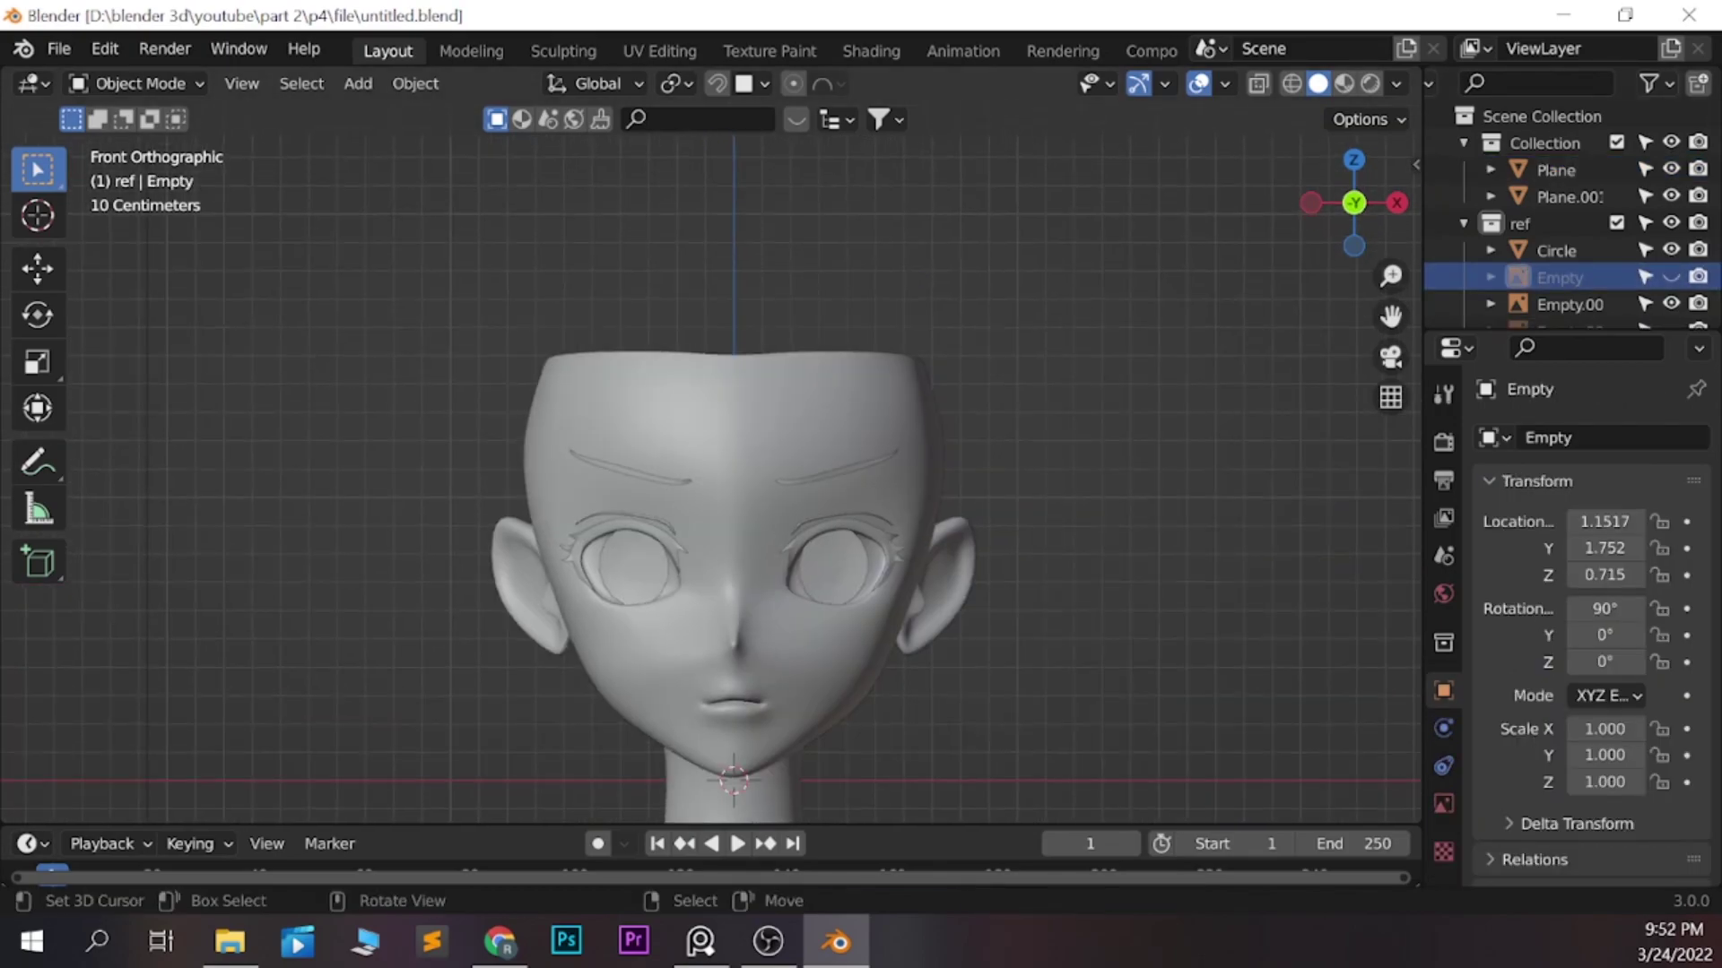
Add a NURBS path, stand it upright at 90° and raise it above the head
key("shift+a")
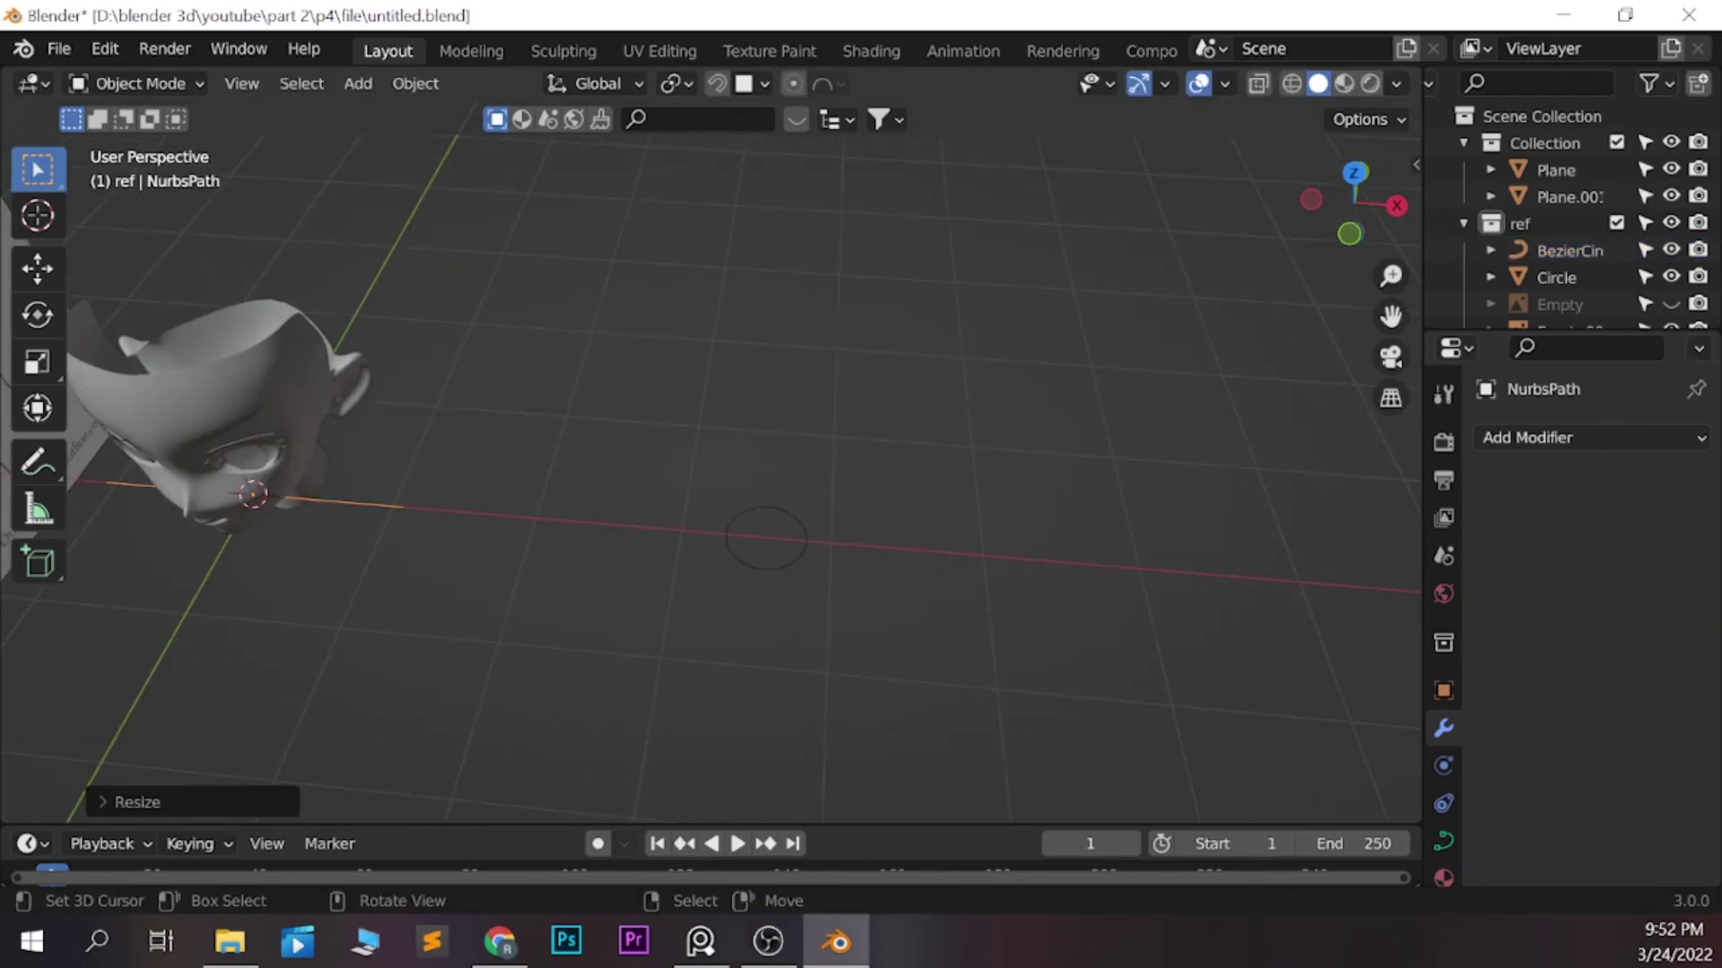
key("KP_3")
key("g")
key("r")
key("z")
key("9")
key("0")
key("Return")
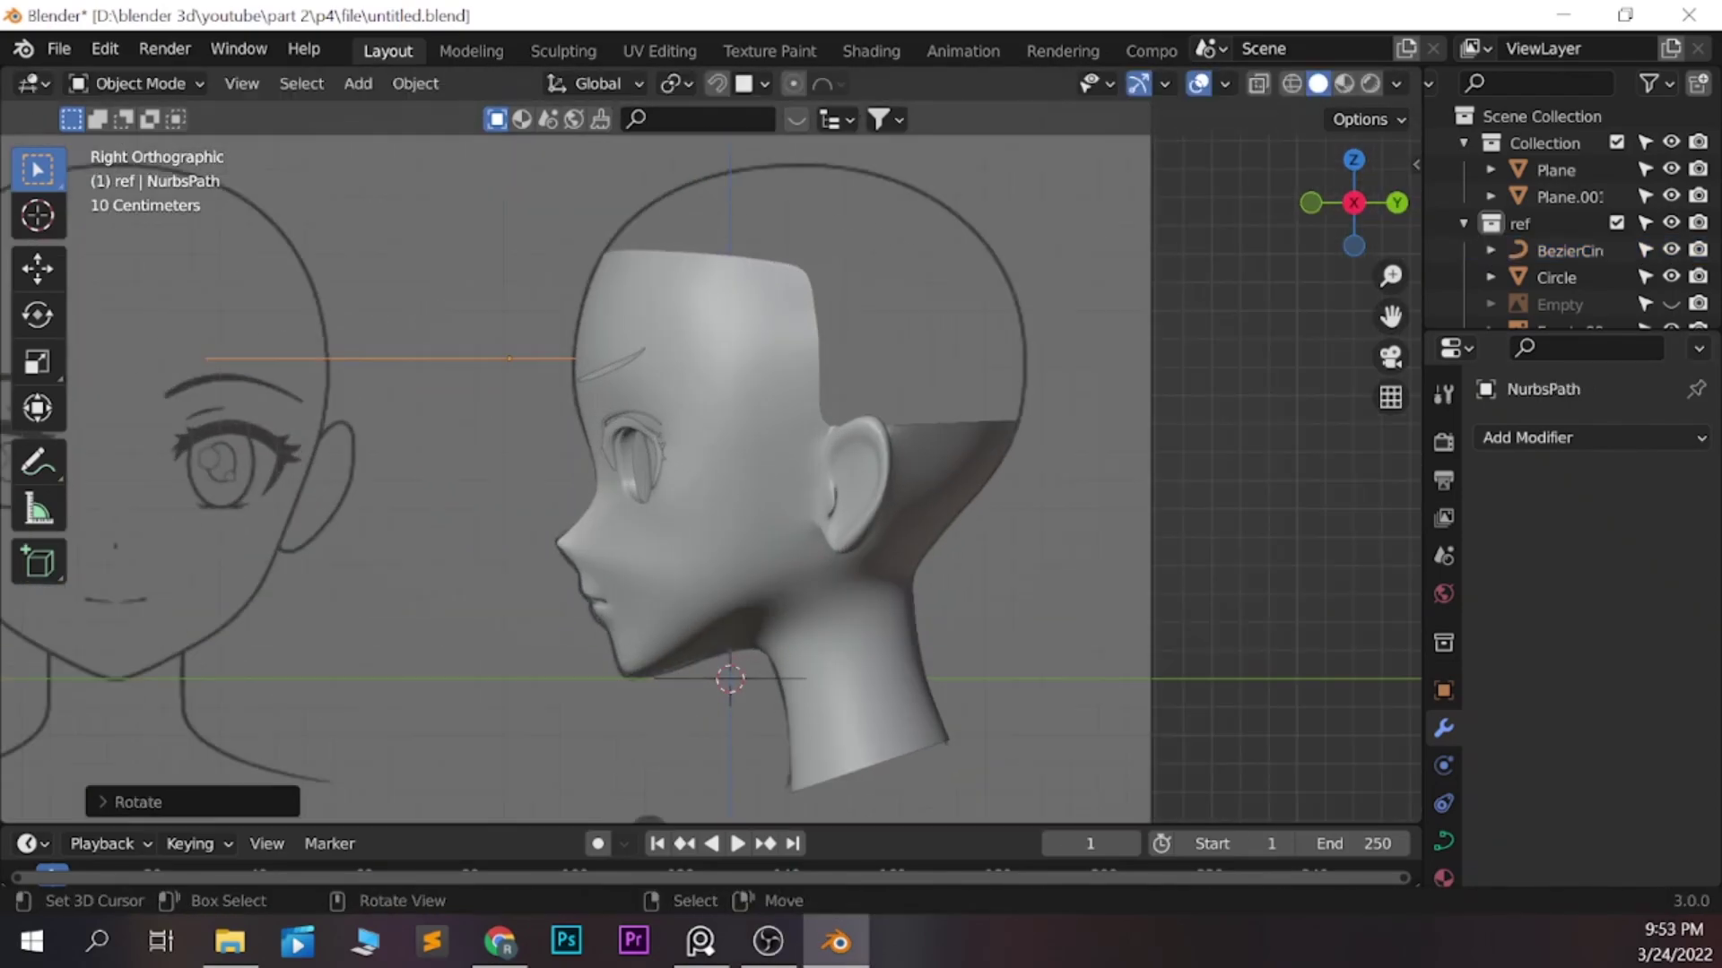
key("g")
key("z")
key("Return")
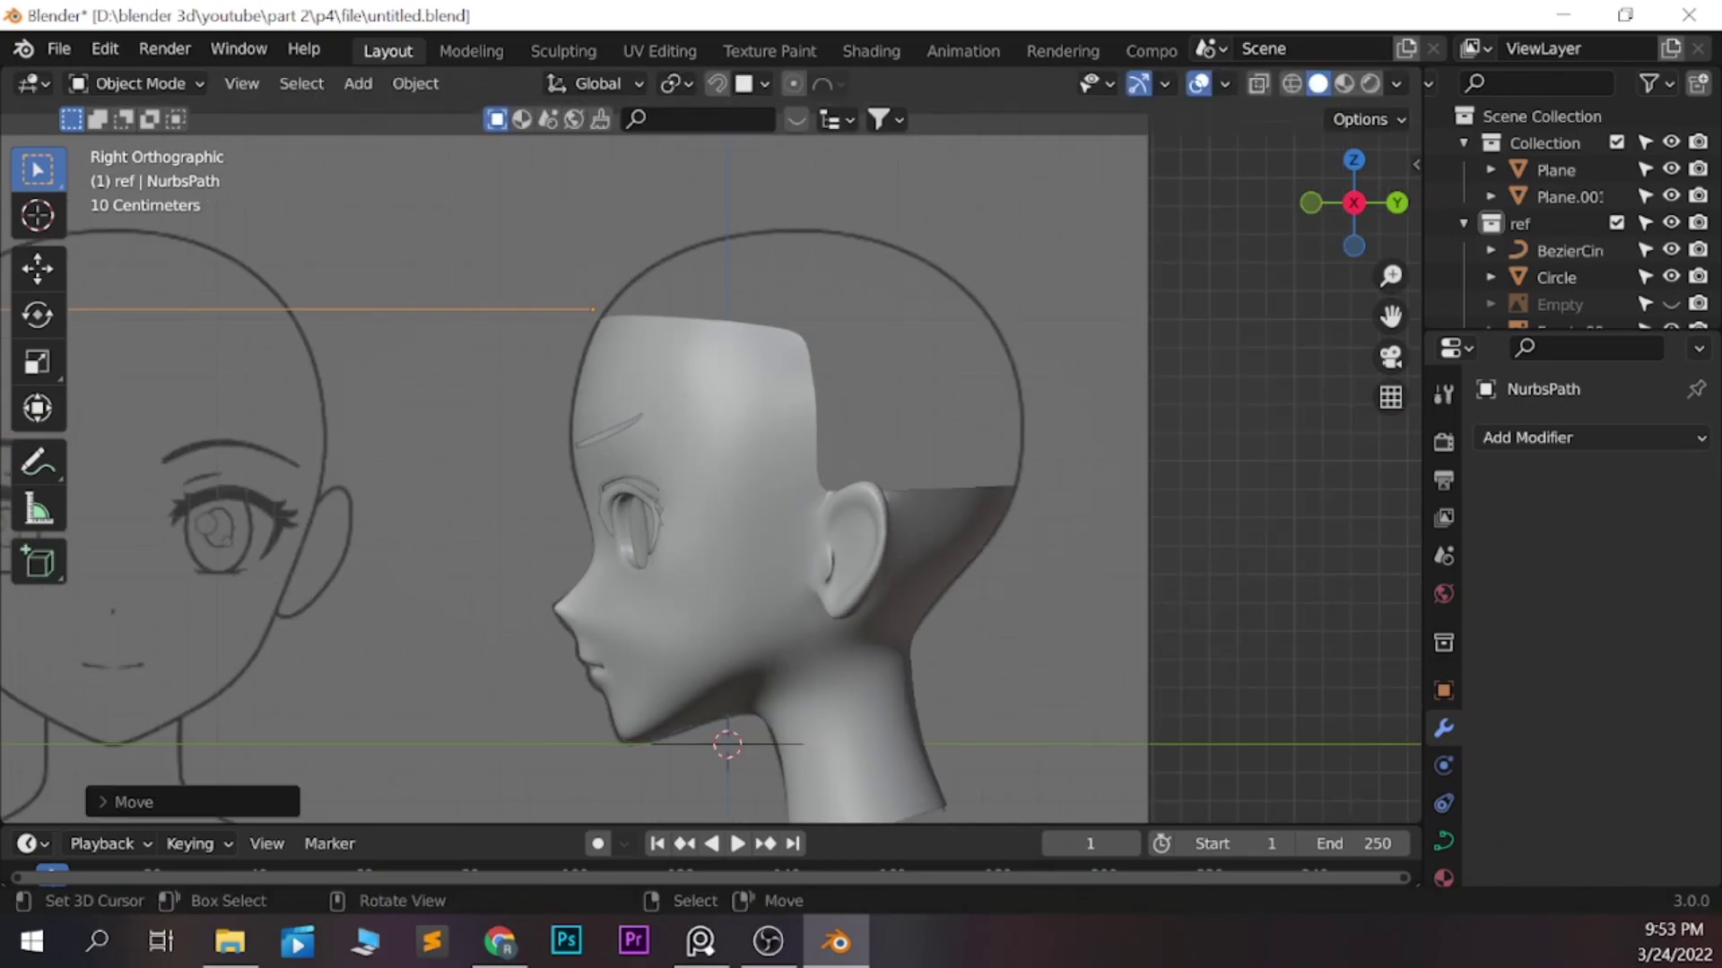
key("g")
key("Return")
Bend the path's control points into an arc following the forehead outline
key("Tab")
scroll(574, 449, "down", 2)
key("g")
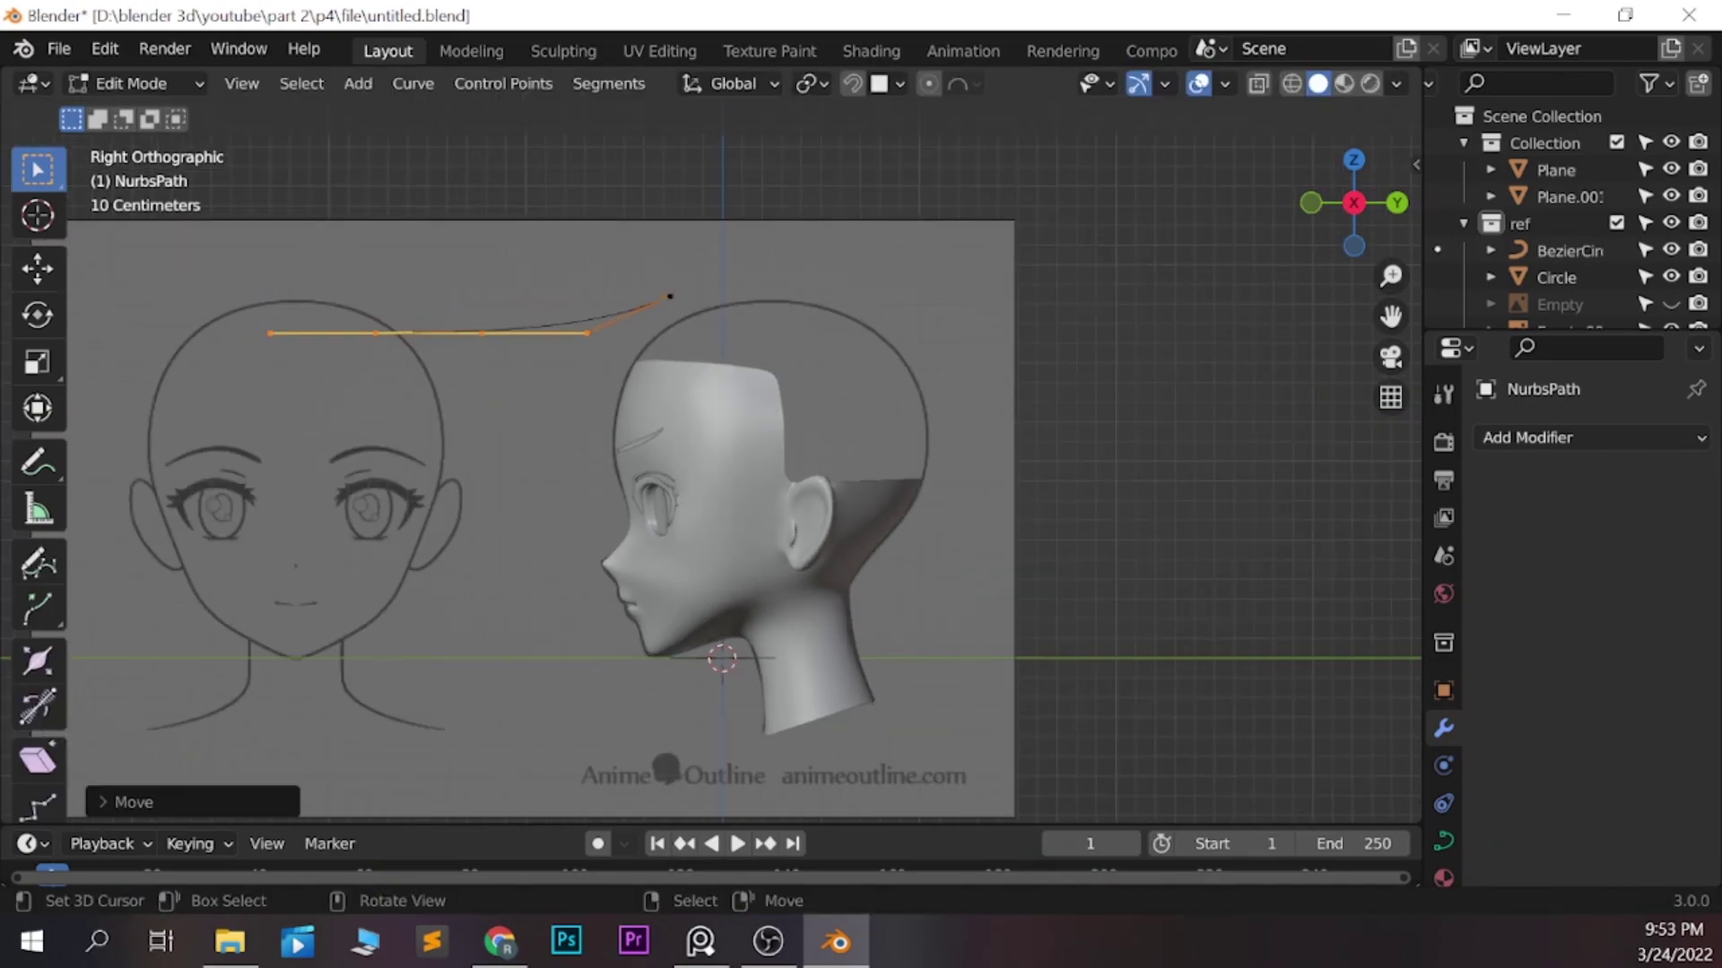
key("g")
key("Return")
key("g")
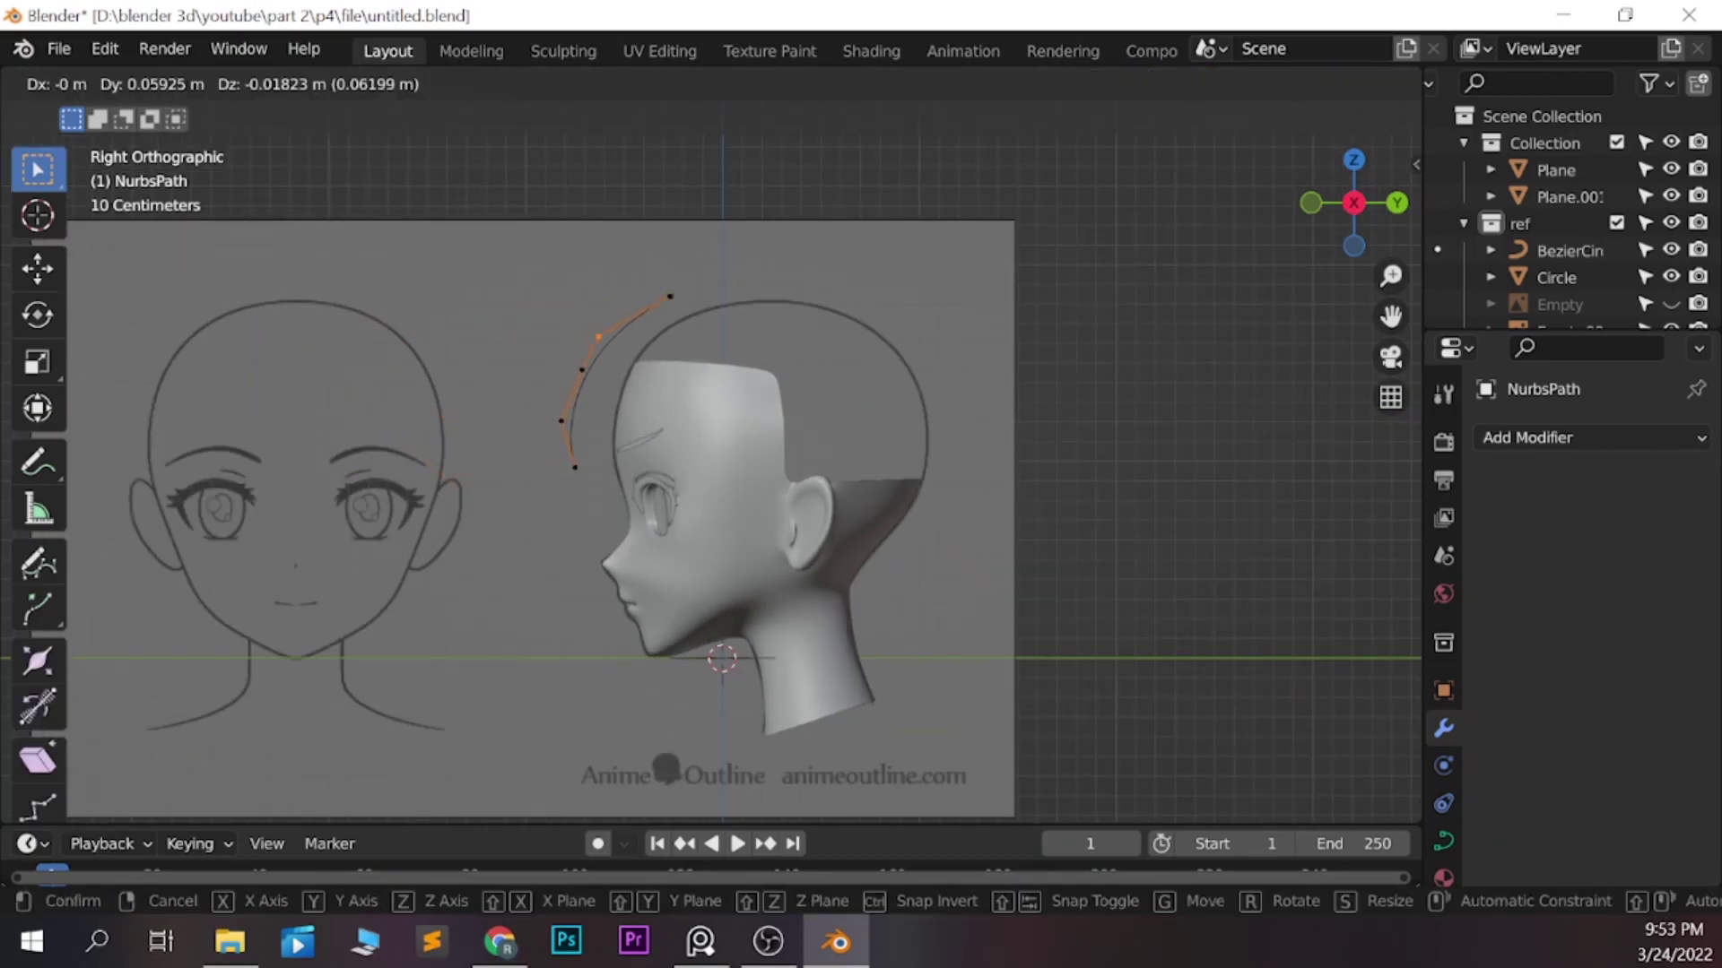
key("Return")
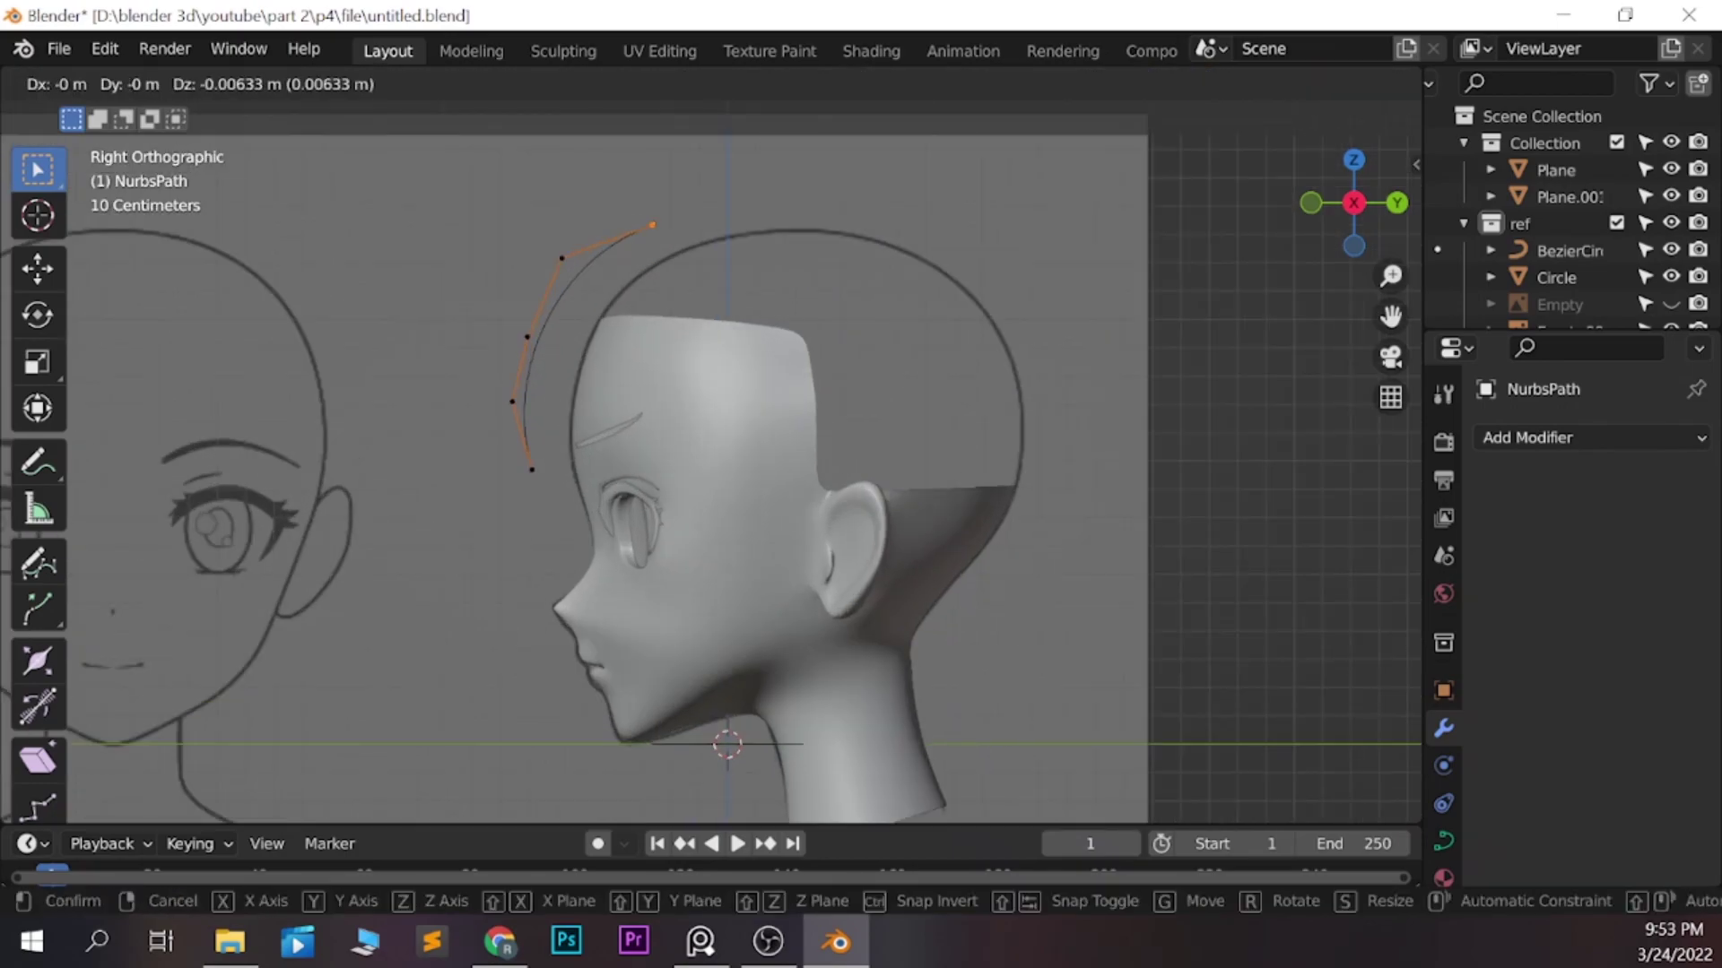
key("KP_1")
key("Tab")
left_click(681, 463)
Rotate the Bezier circle 90° about X so it faces front
key("r")
key("x")
key("9")
key("0")
key("Return")
scroll(733, 461, "up", 1)
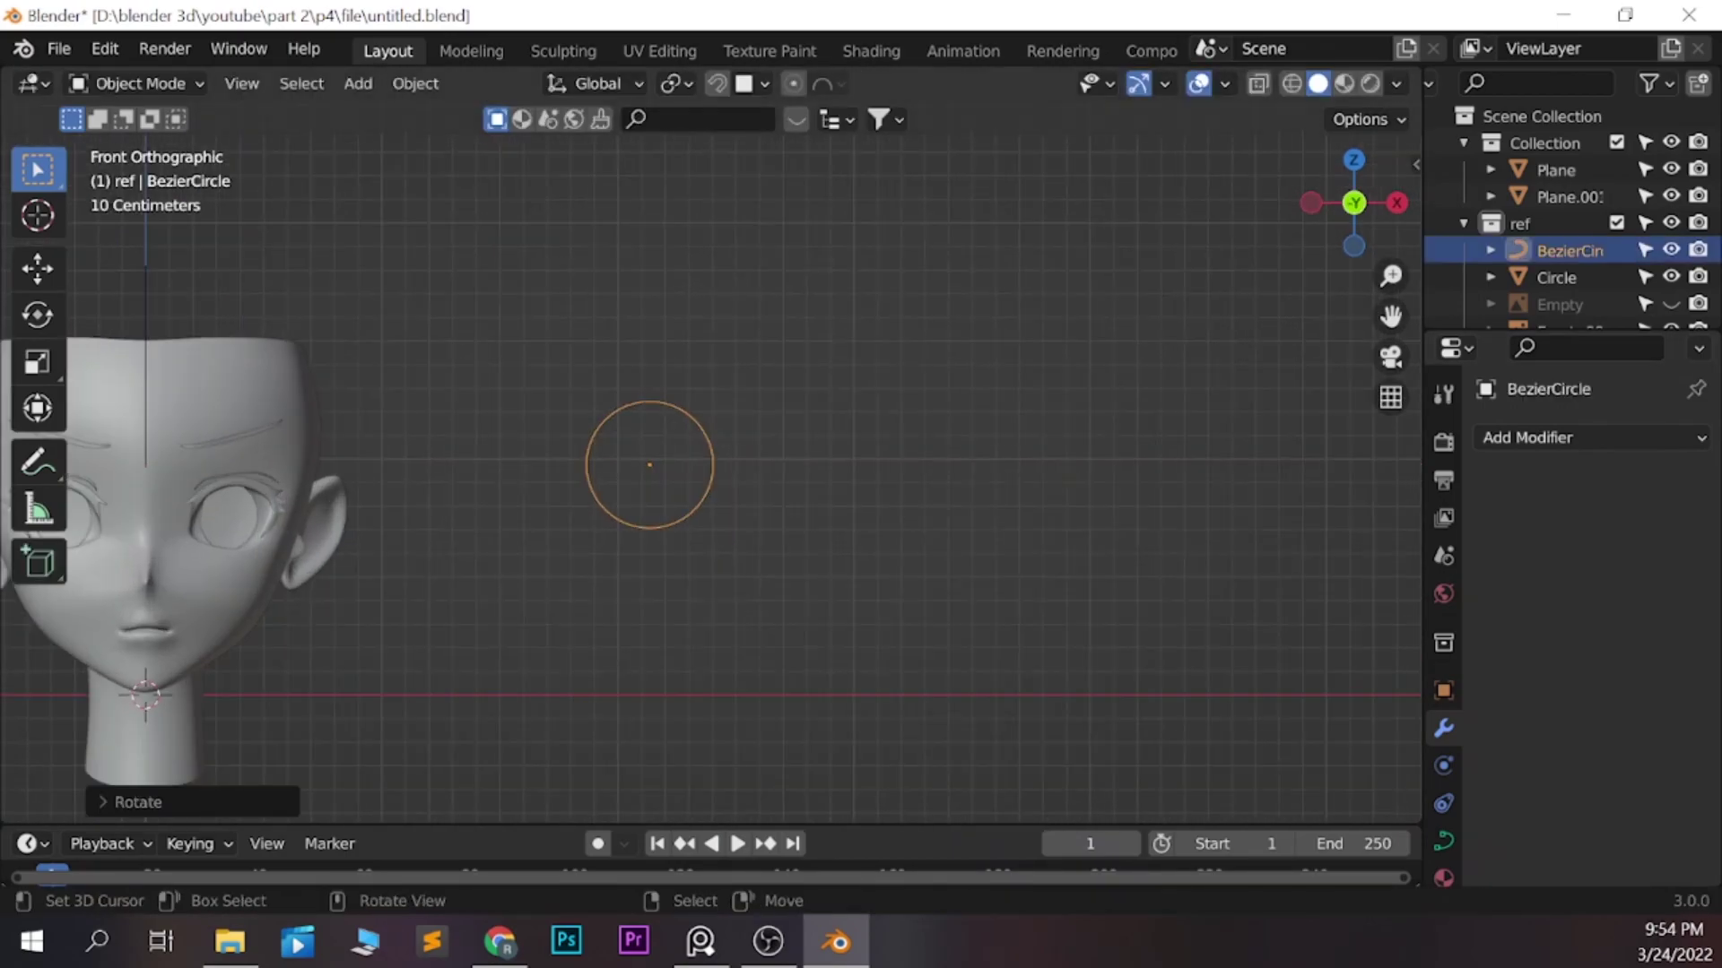
Save and set BezierCircle as the NurbsPath's Bevel Object
left_click(145, 376)
key("ctrl+s")
scroll(1592, 610, "down", 5)
scroll(1592, 610, "down", 5)
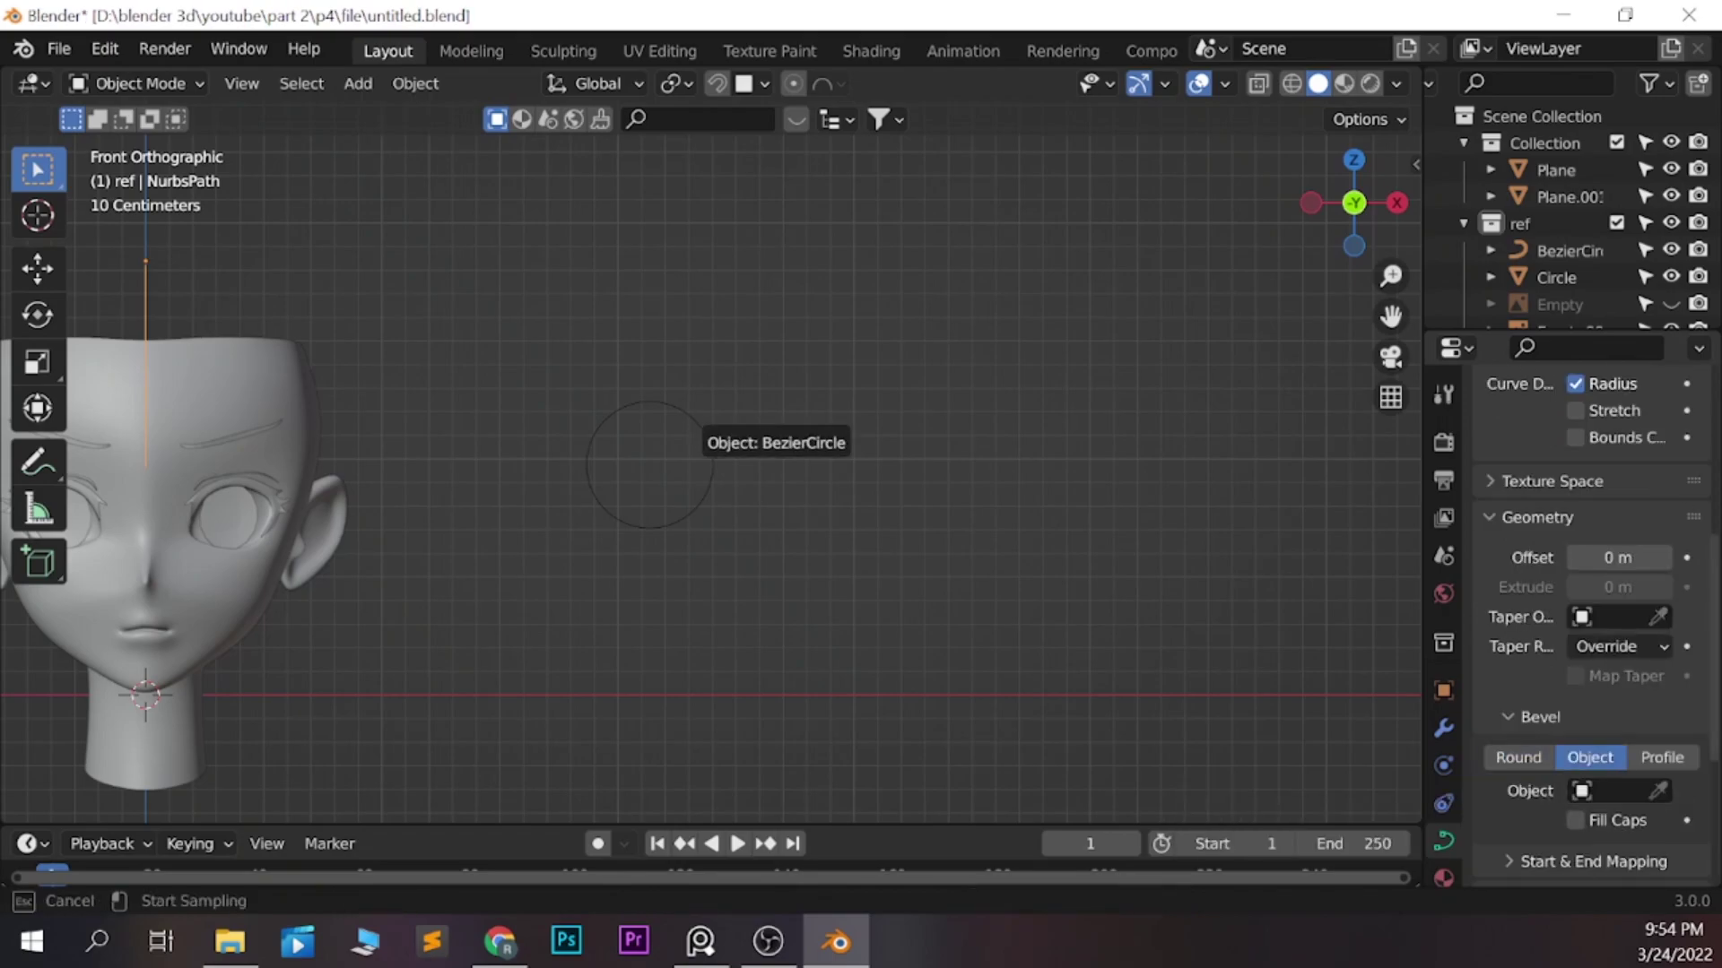
left_click(686, 426)
Set the circle's resolution to 1 to make a triangle and enlarge it
key("ctrl+Tab")
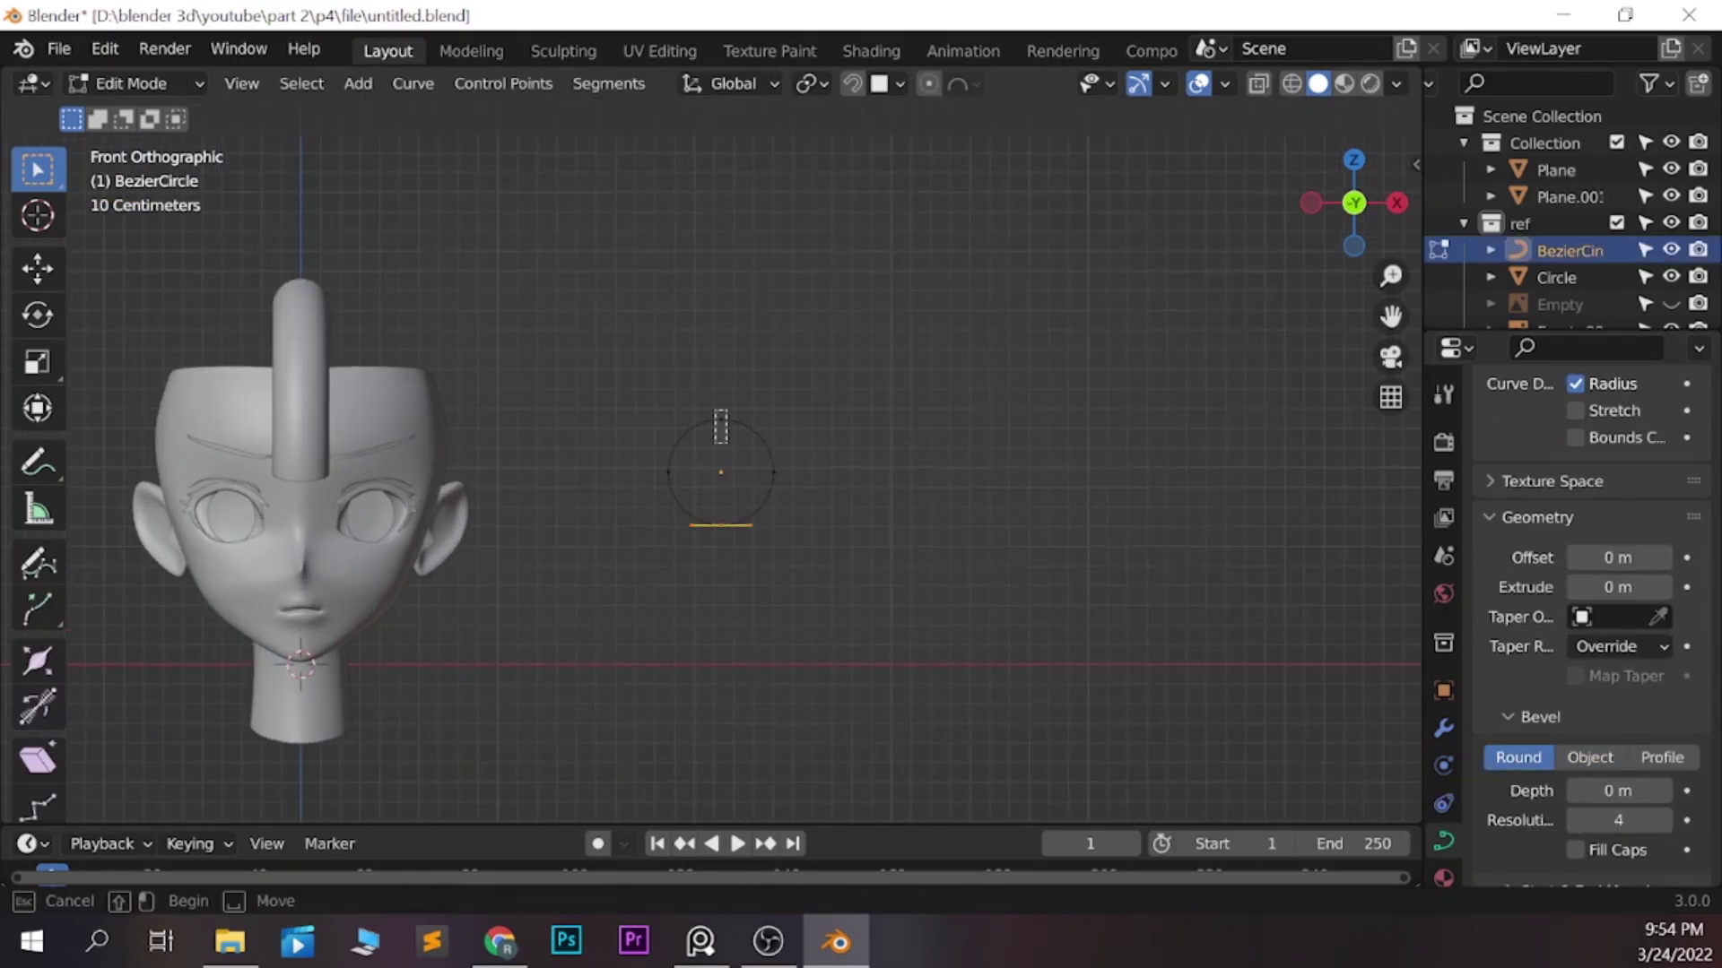
middle_click_drag(717, 467, 807, 422)
key("g")
key("z")
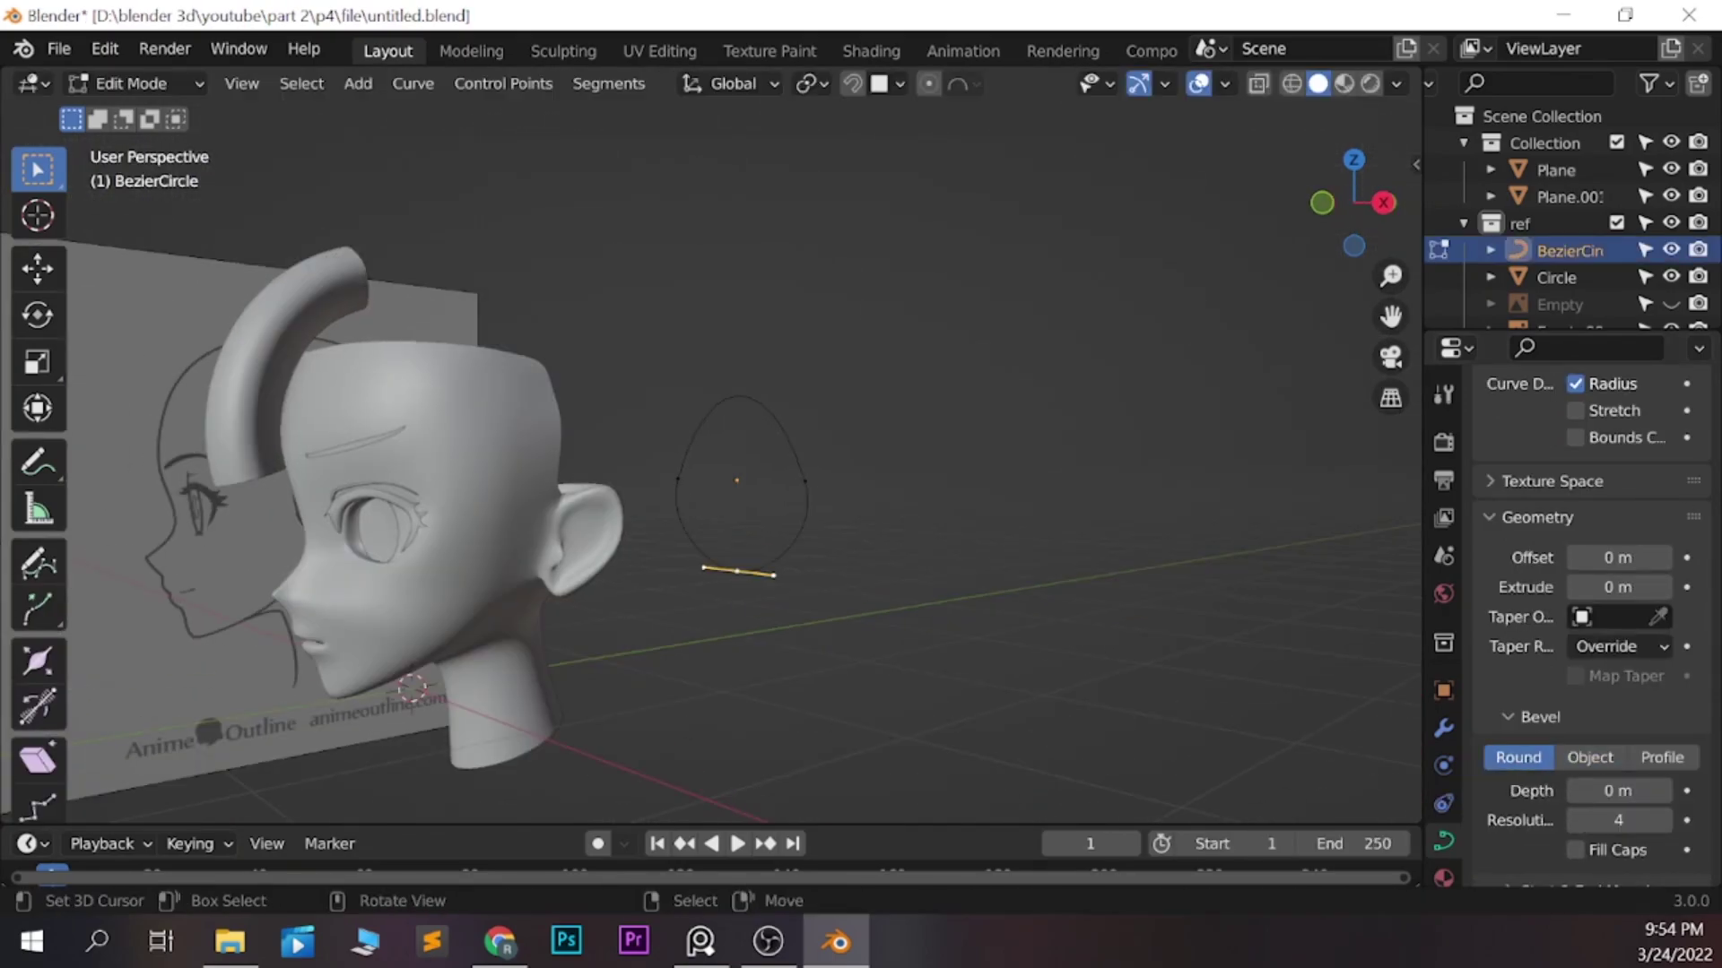
scroll(734, 480, "up", 3)
scroll(1592, 610, "up", 5)
scroll(1618, 483, "down", 3, "ctrl")
key("KP_1")
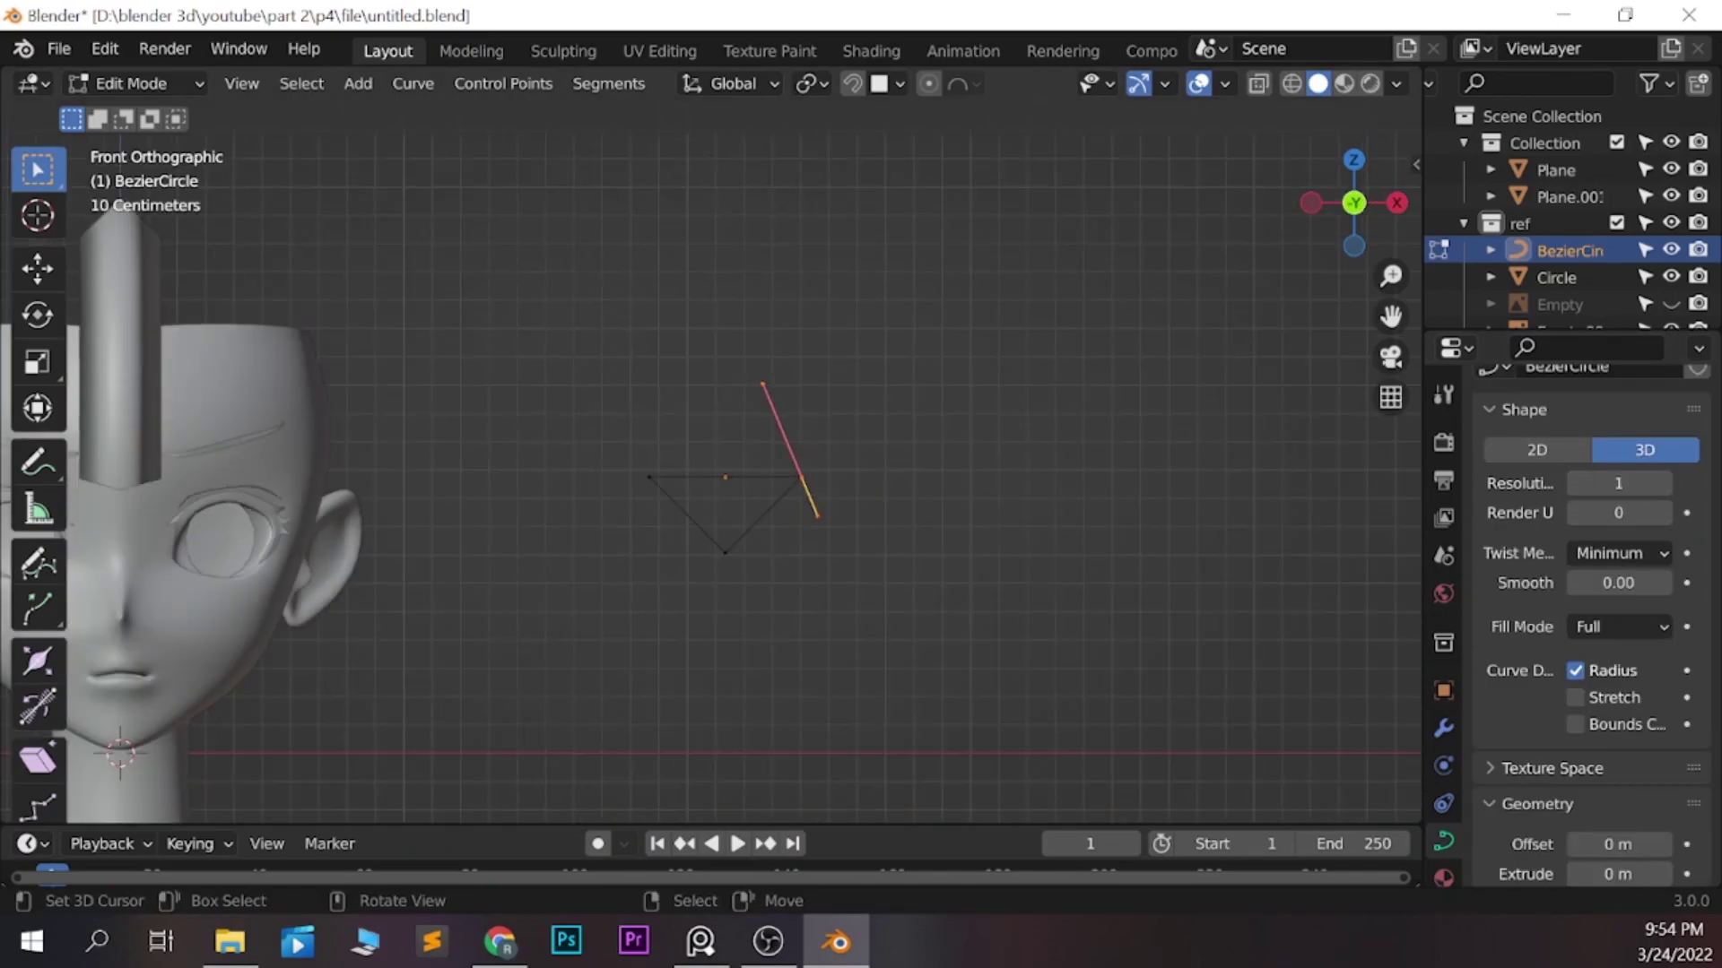
middle_click_drag(734, 479, 682, 449)
key("KP_1")
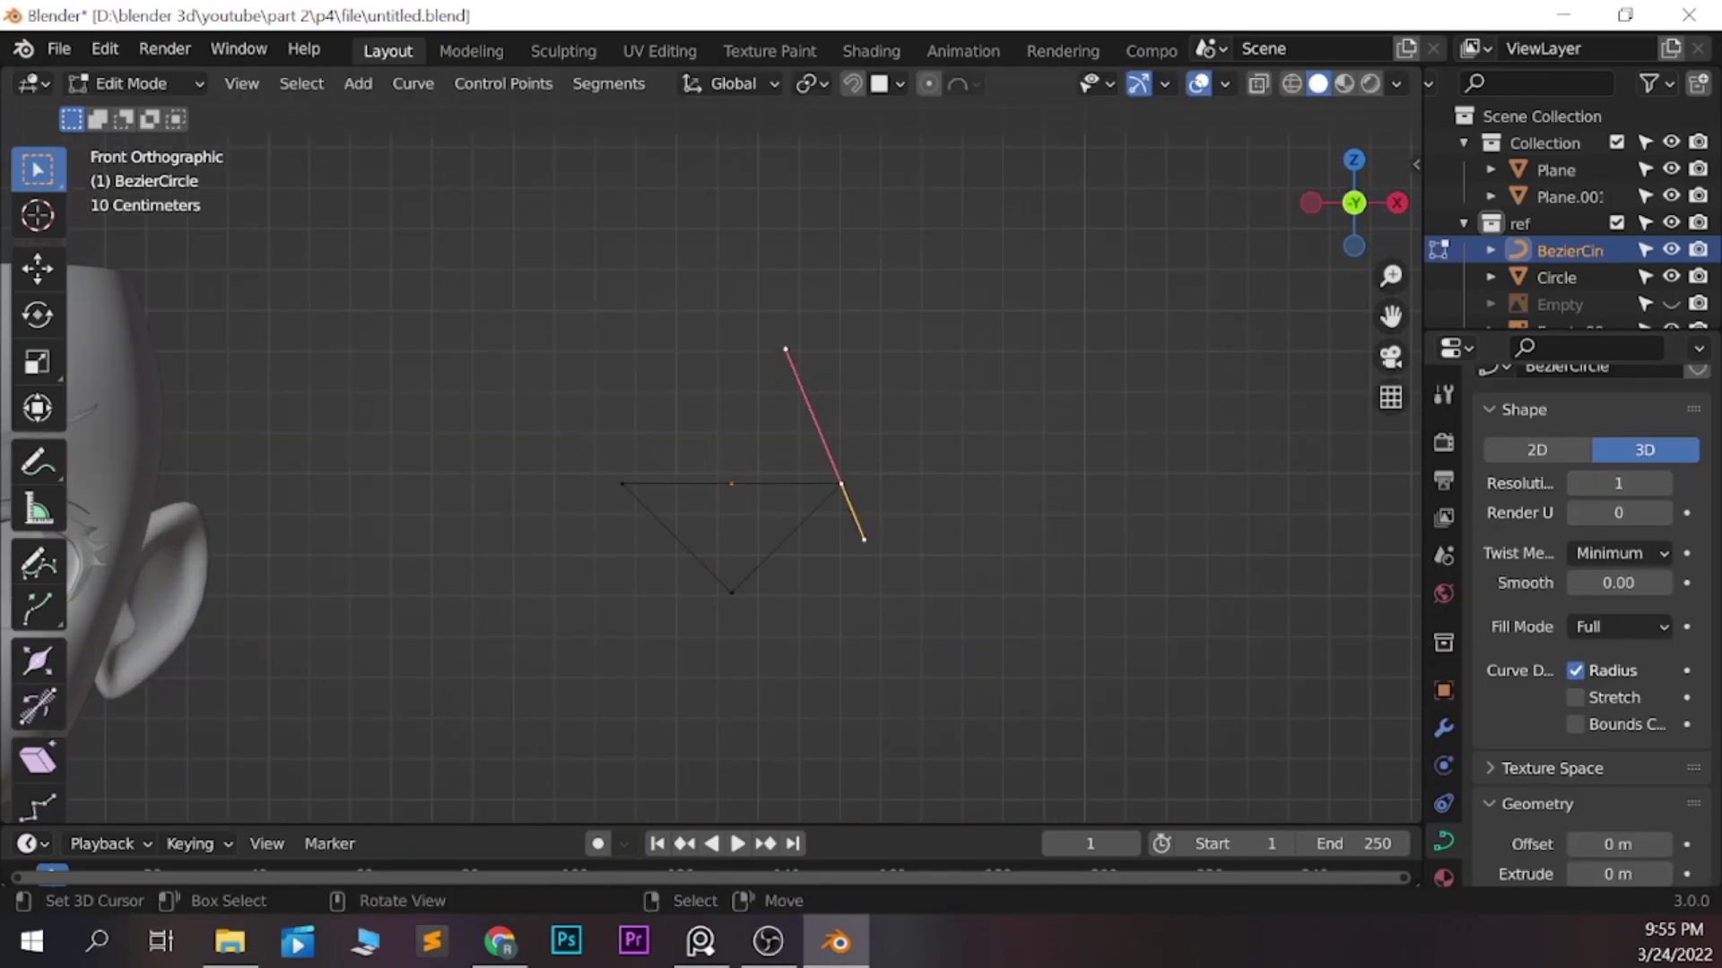
key("s")
left_click(955, 615)
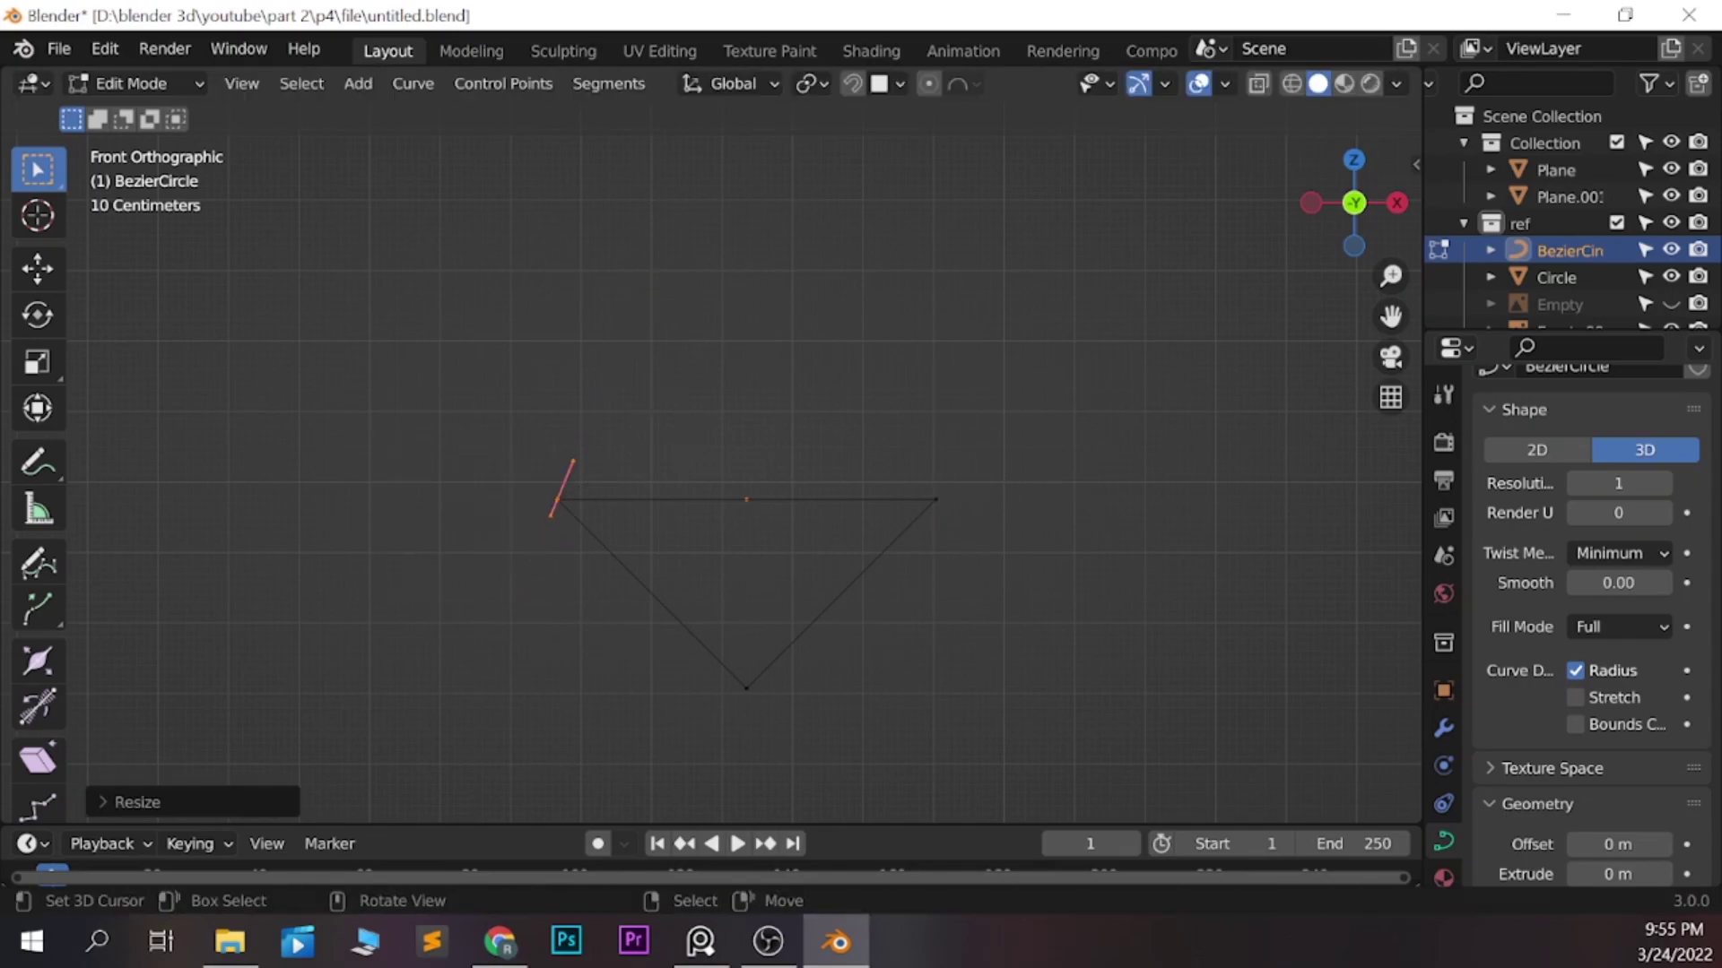
Flatten the triangle profile by moving a point along Z and shrinking its handle
key("g")
key("z")
key("s")
key("Return")
scroll(709, 462, "down", 4)
middle_click_drag(708, 461, 807, 404)
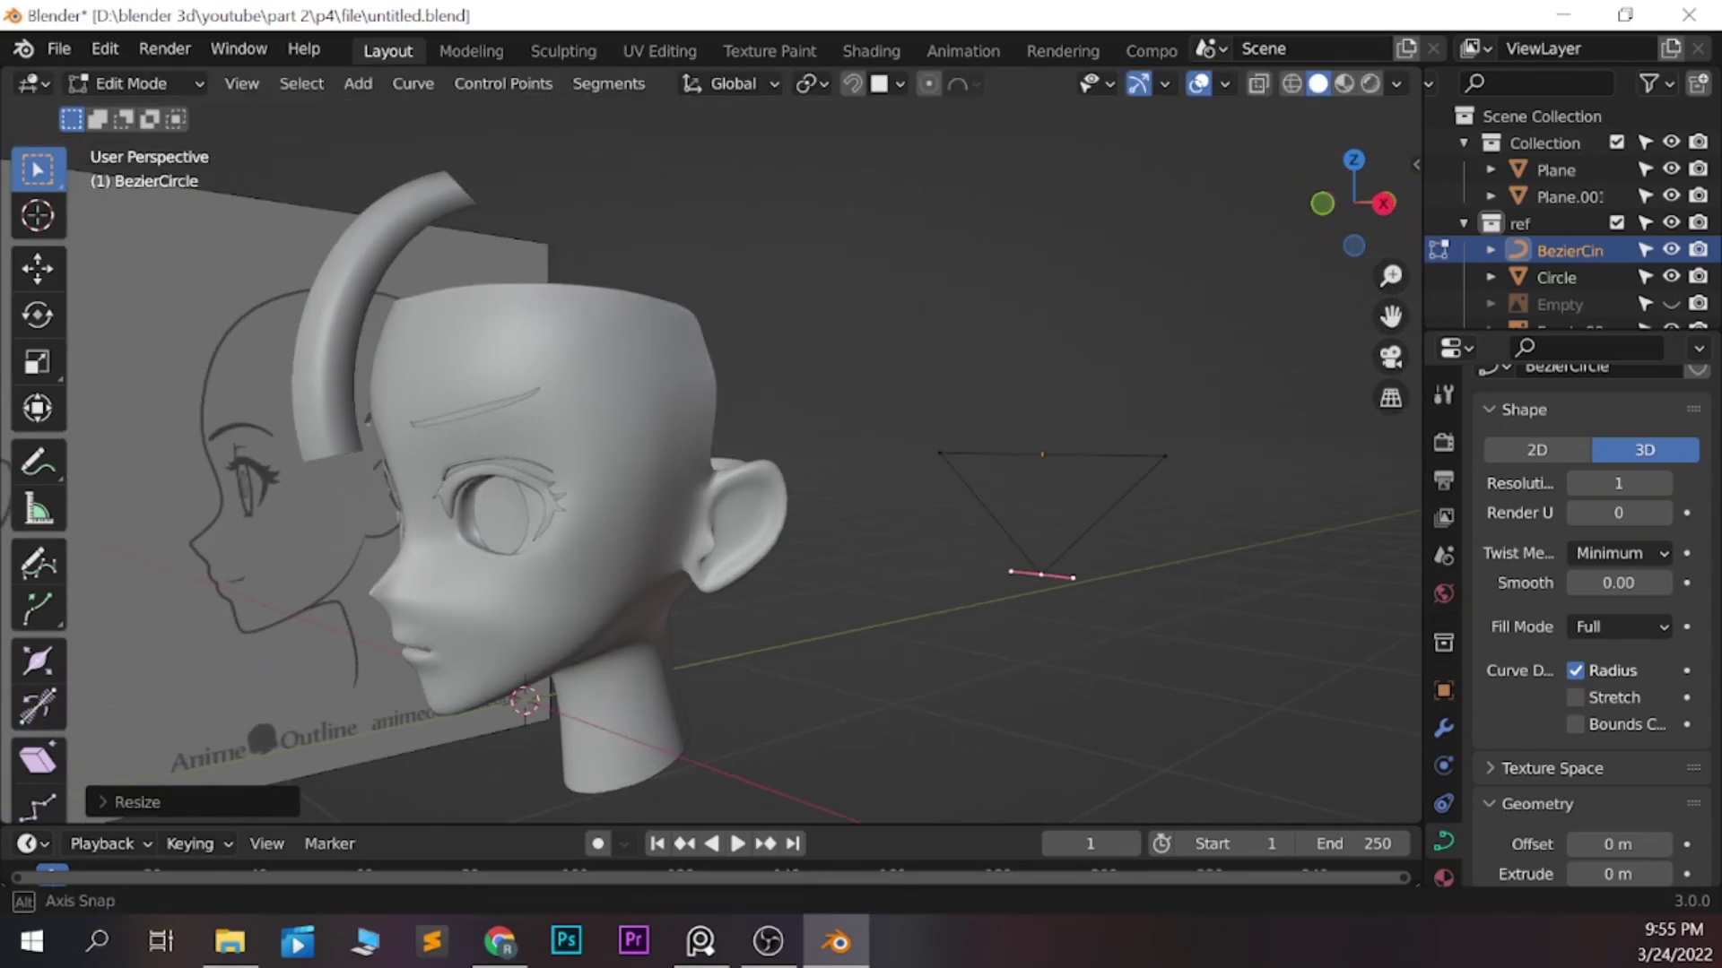
key("KP_1")
scroll(933, 503, "up", 3)
key("KP_3")
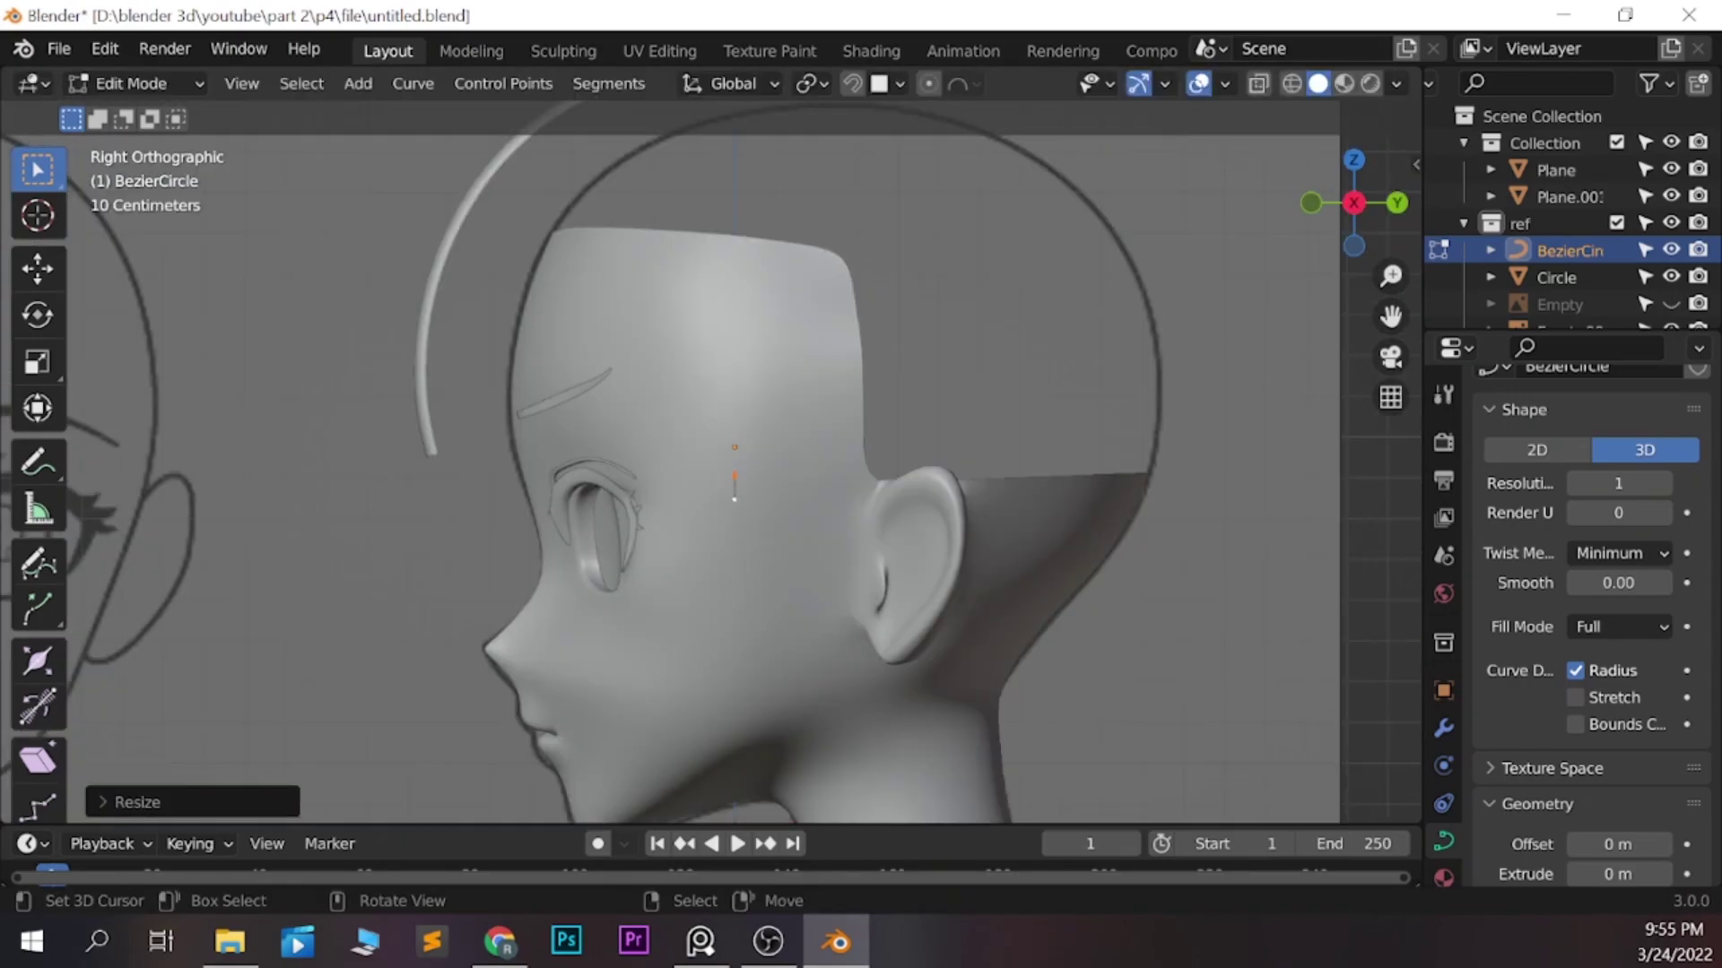
key("KP_1")
Subdivide the triangle's edges, then scale and rotate the new midpoints
key("w")
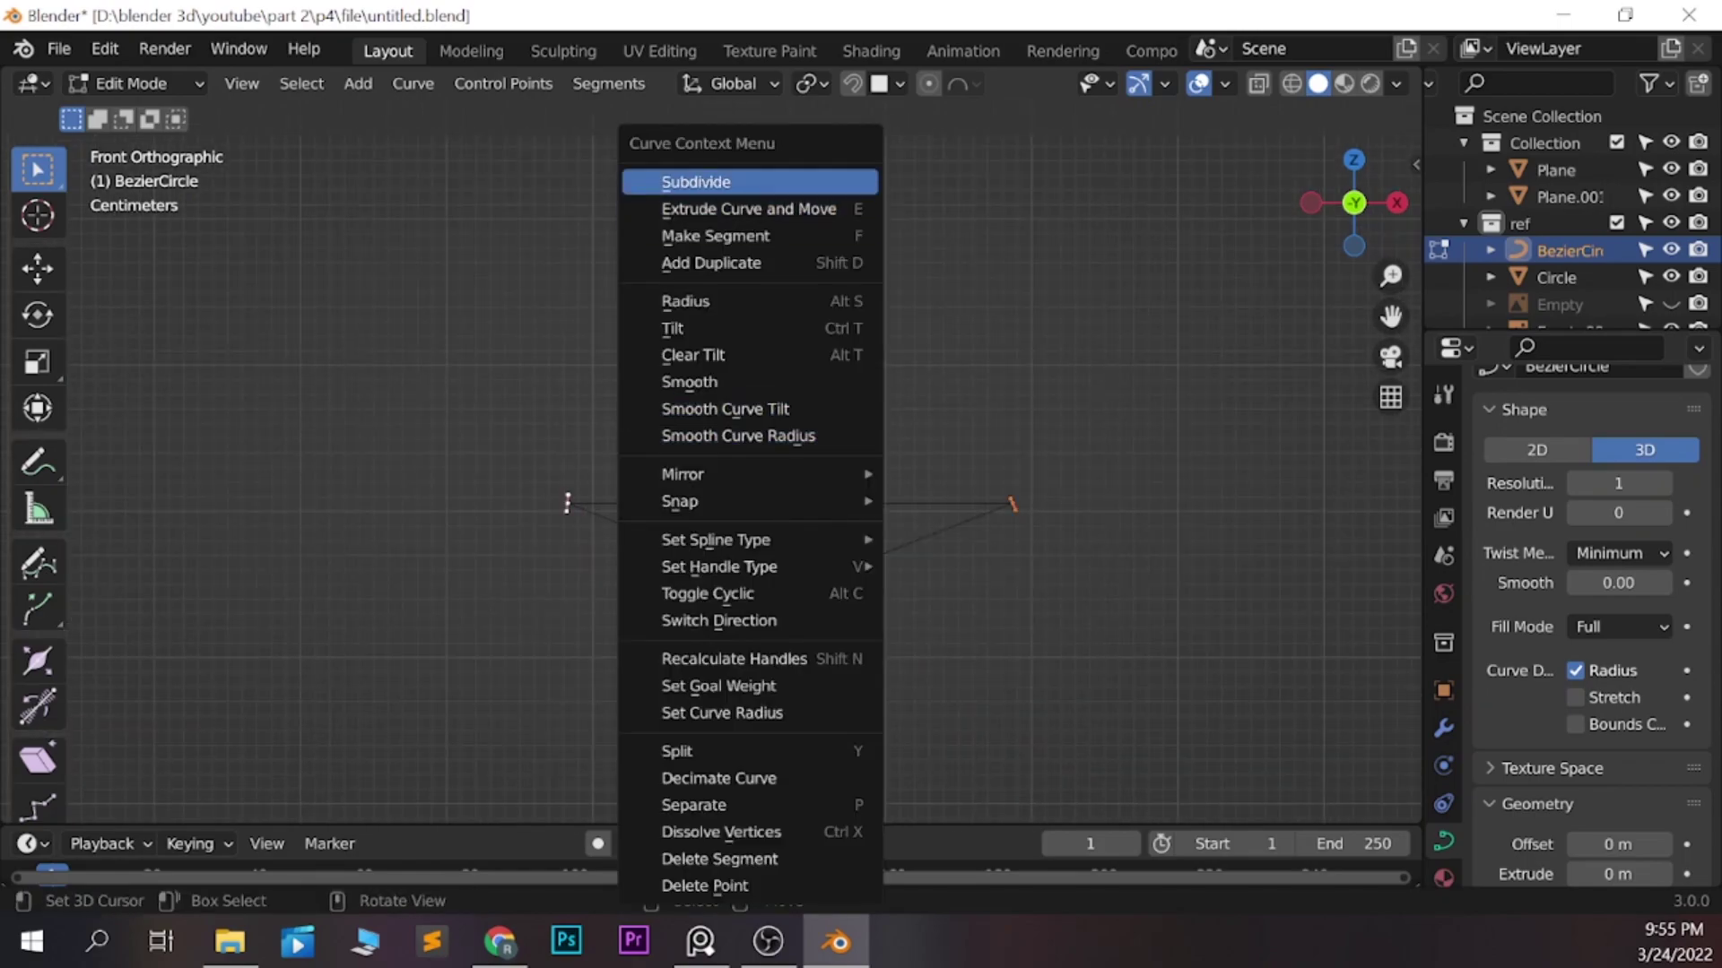
left_click(711, 177)
key("s")
scroll(807, 502, "down", 4)
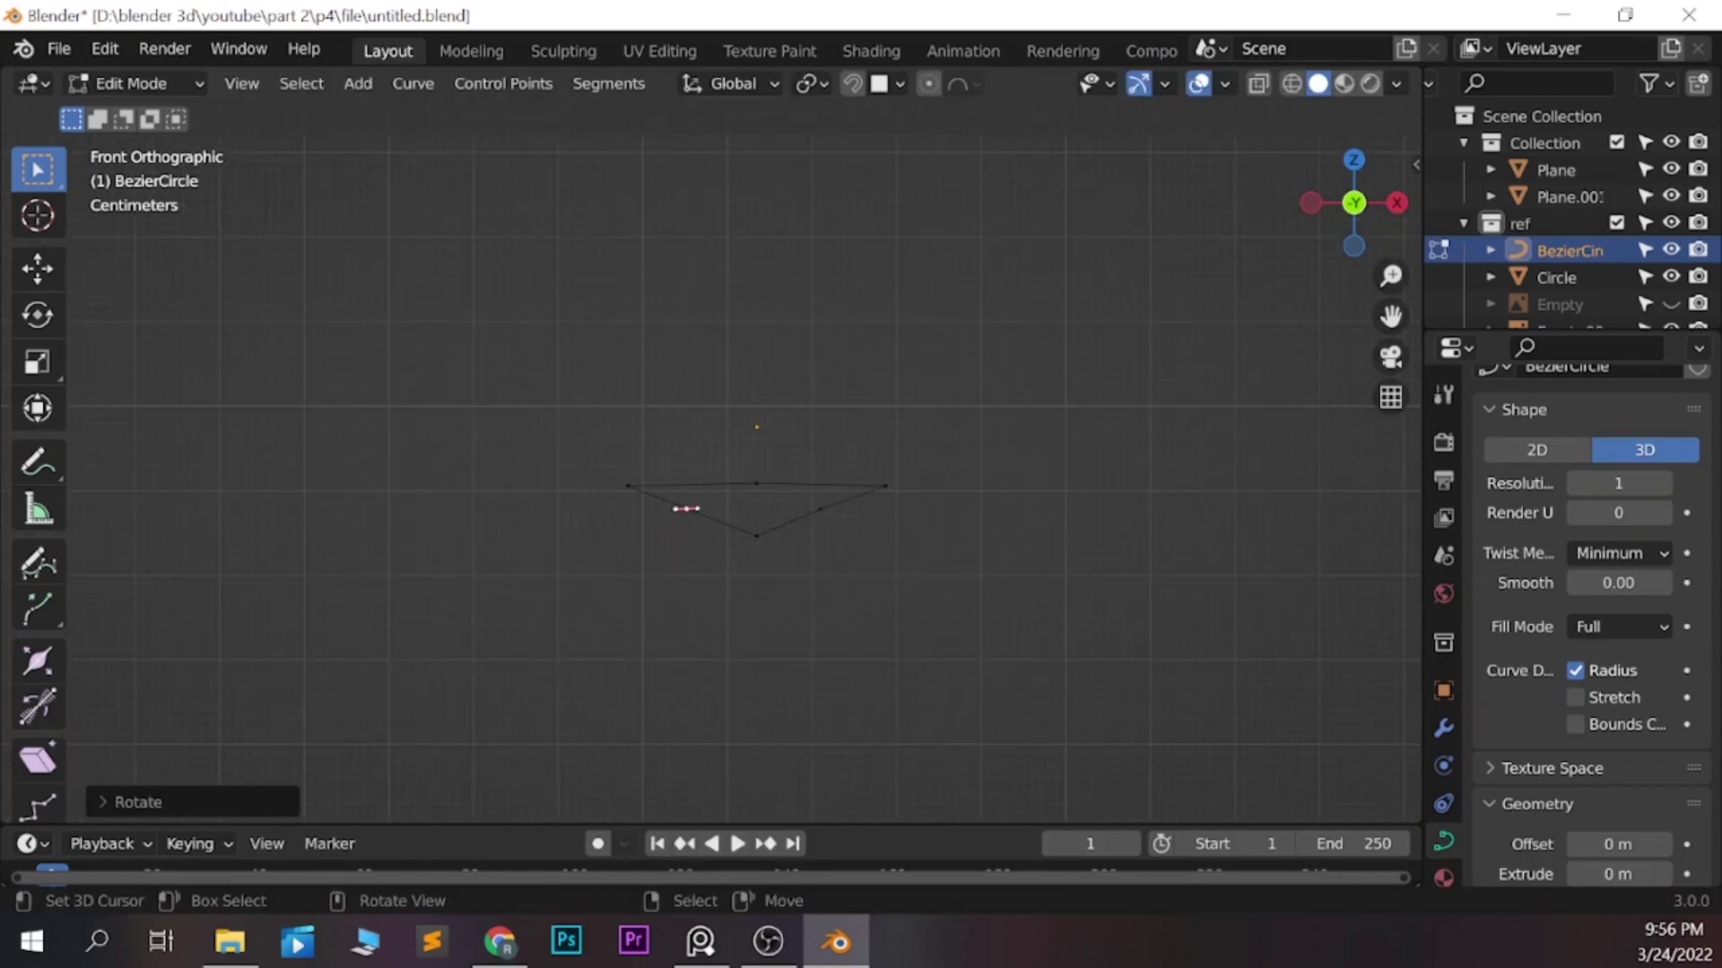
middle_click_drag(807, 503, 897, 448)
key("r")
key("KP_3")
Select the NurbsPath hair strand, move its points and bend its top to the right, then save
key("KP_1")
key("ctrl+Tab")
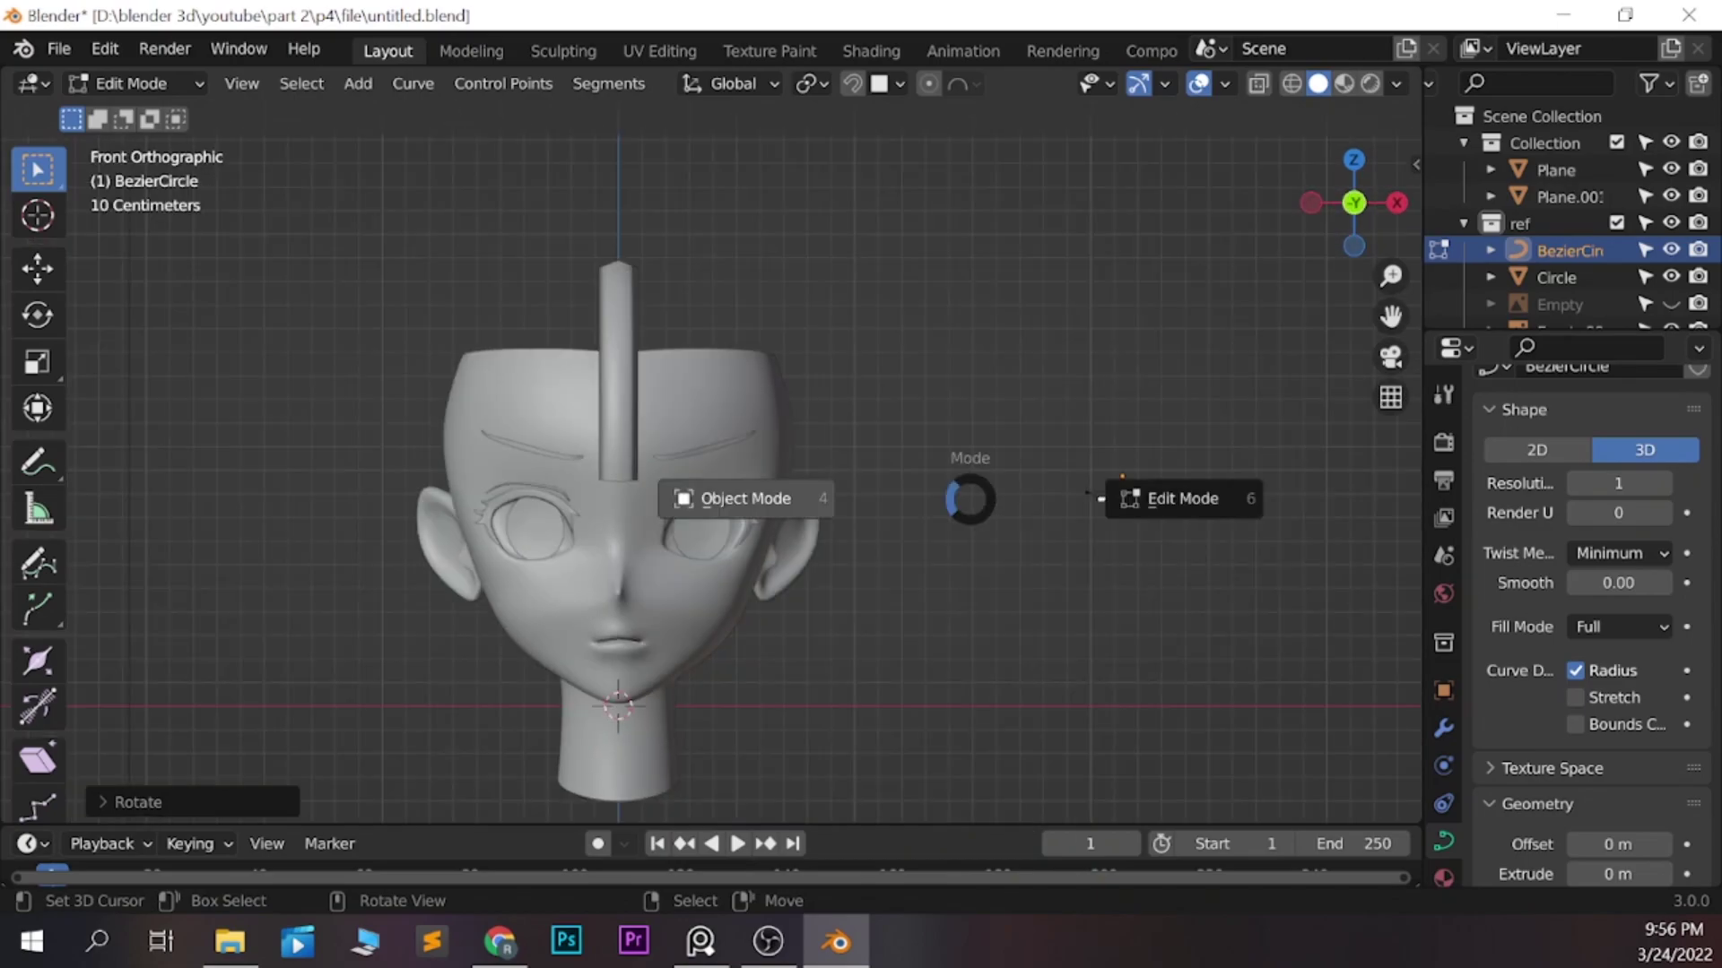
left_click(750, 492)
left_click(825, 359)
scroll(825, 358, "up", 3)
key("Tab")
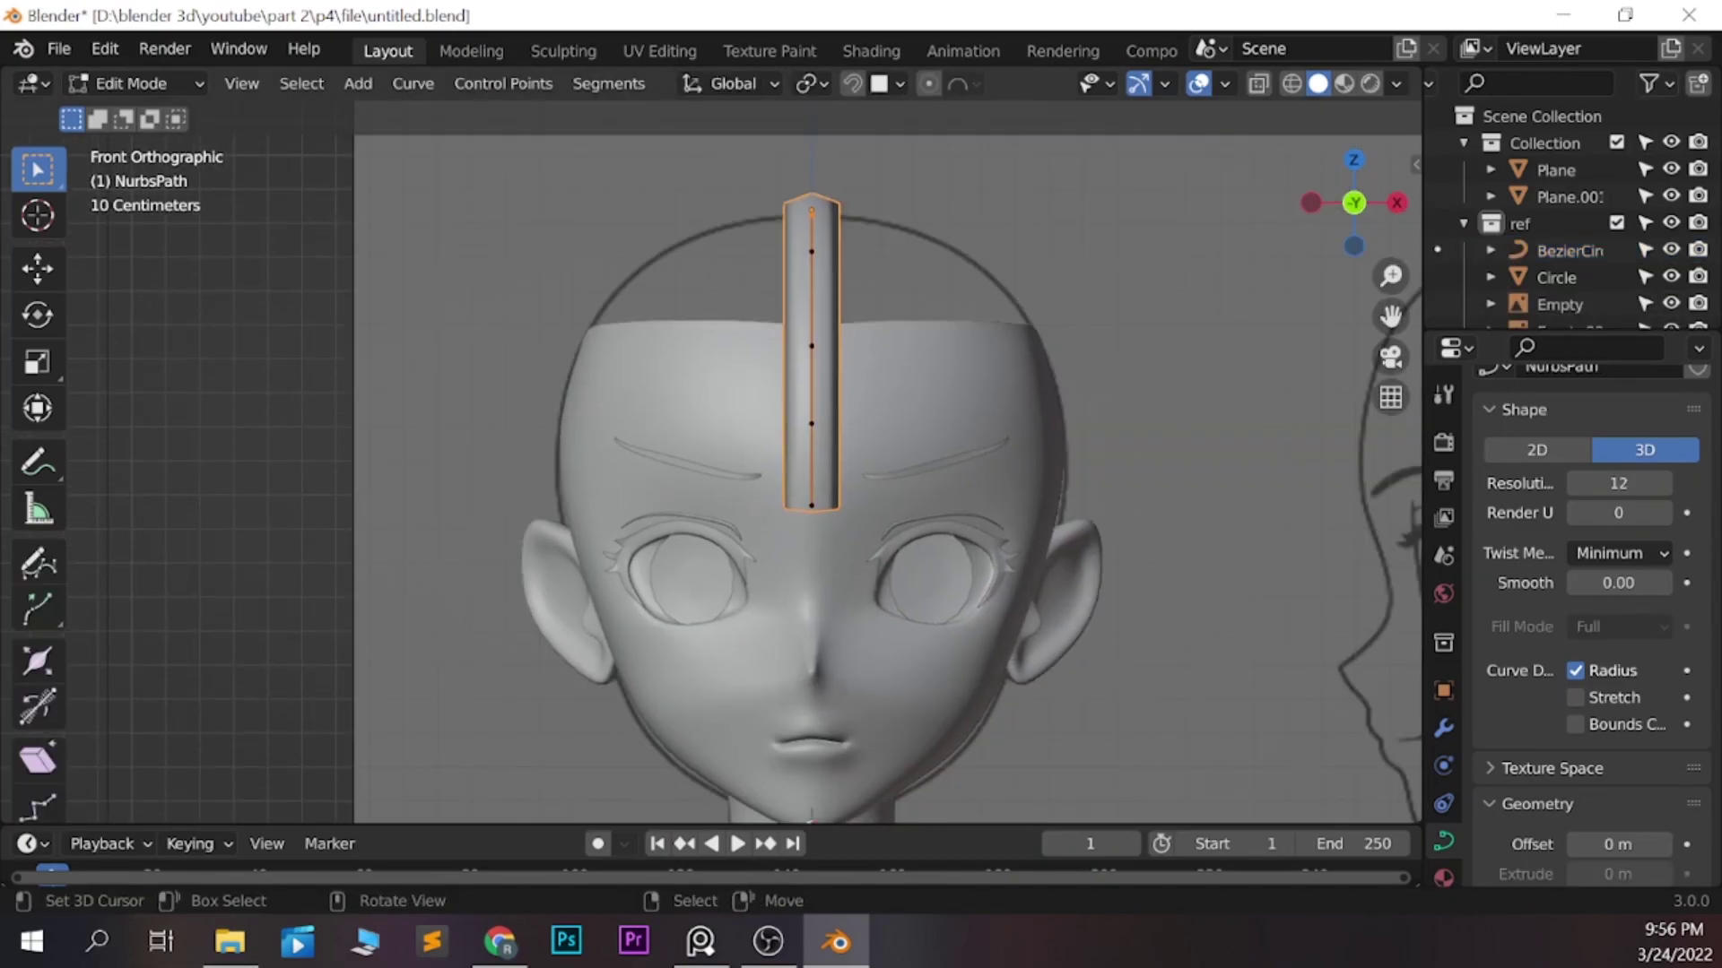
key("KP_3")
key("g")
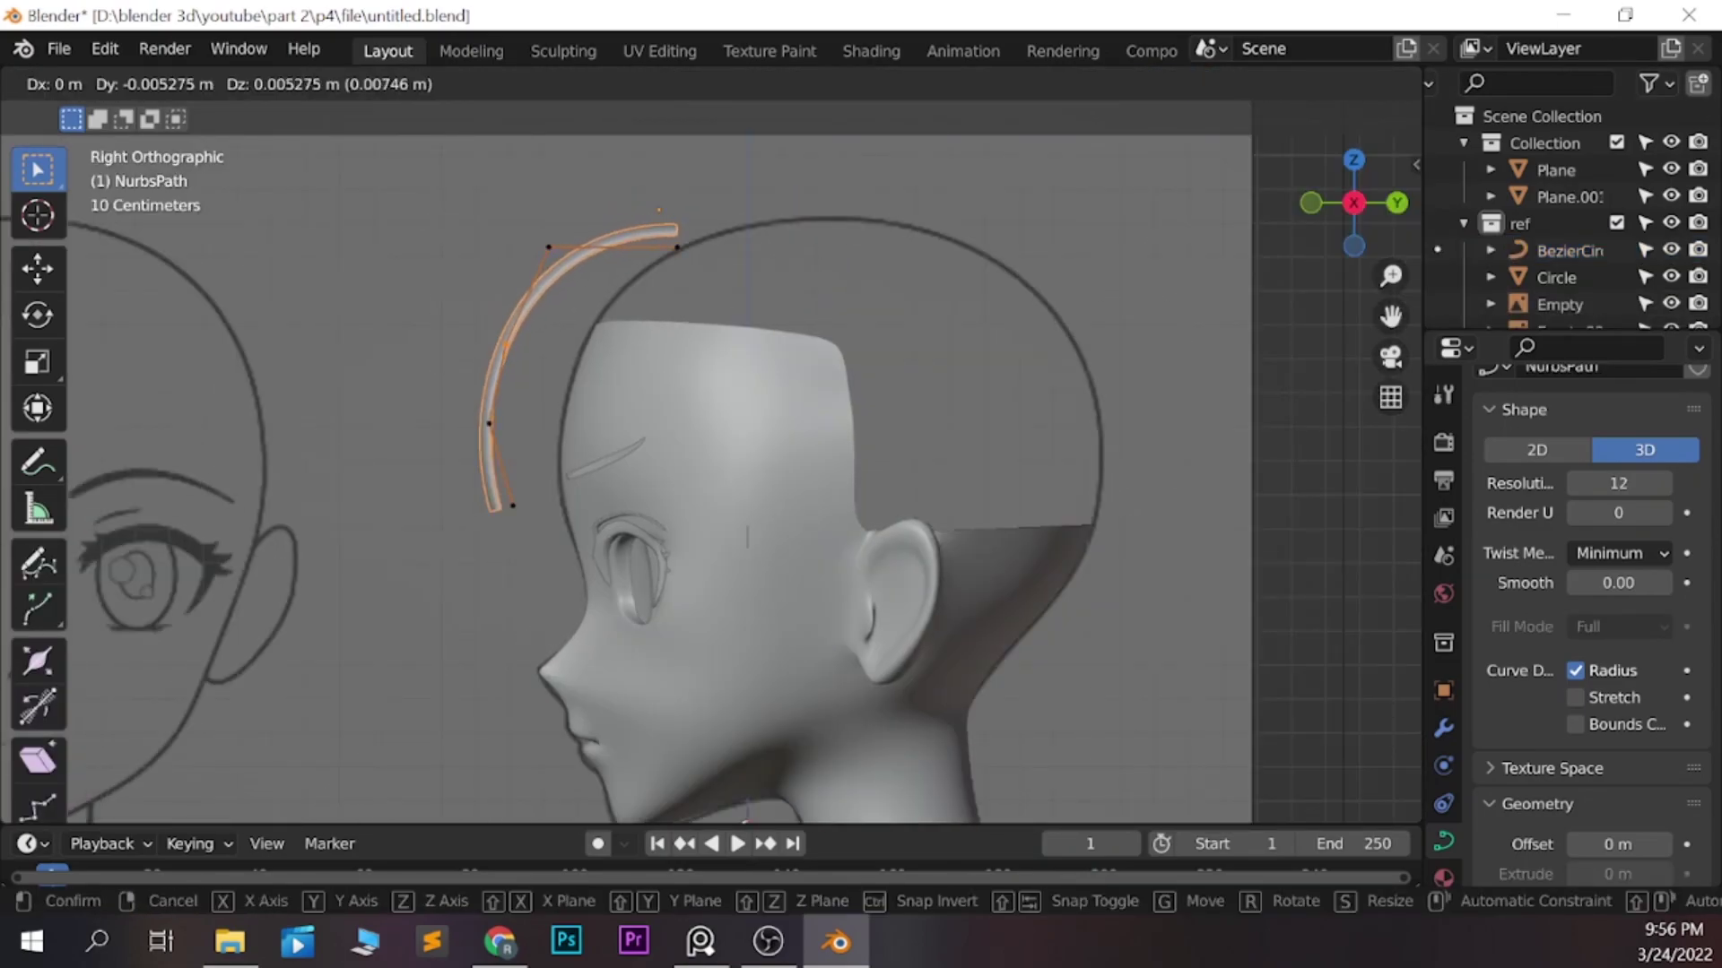
key("Return")
key("KP_1")
scroll(825, 404, "up", 2)
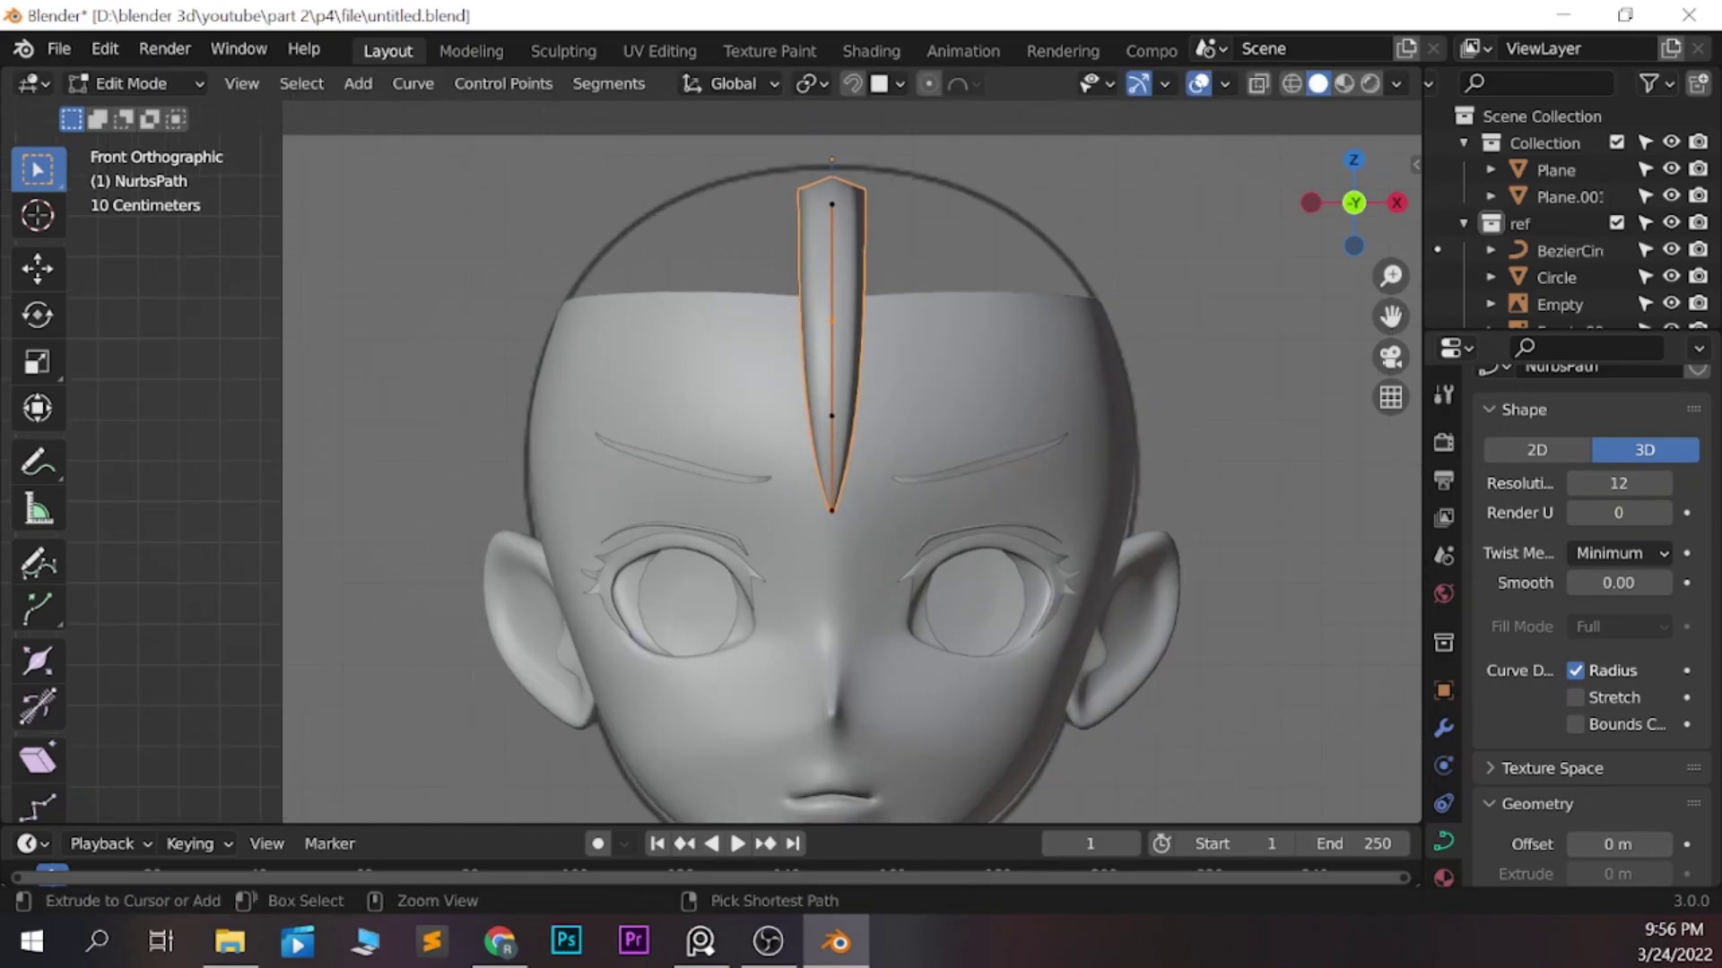
key("g")
key("Return")
key("ctrl+s")
Move further strand points, extend the strand with a new point and thin its tip
key("g")
key("Return")
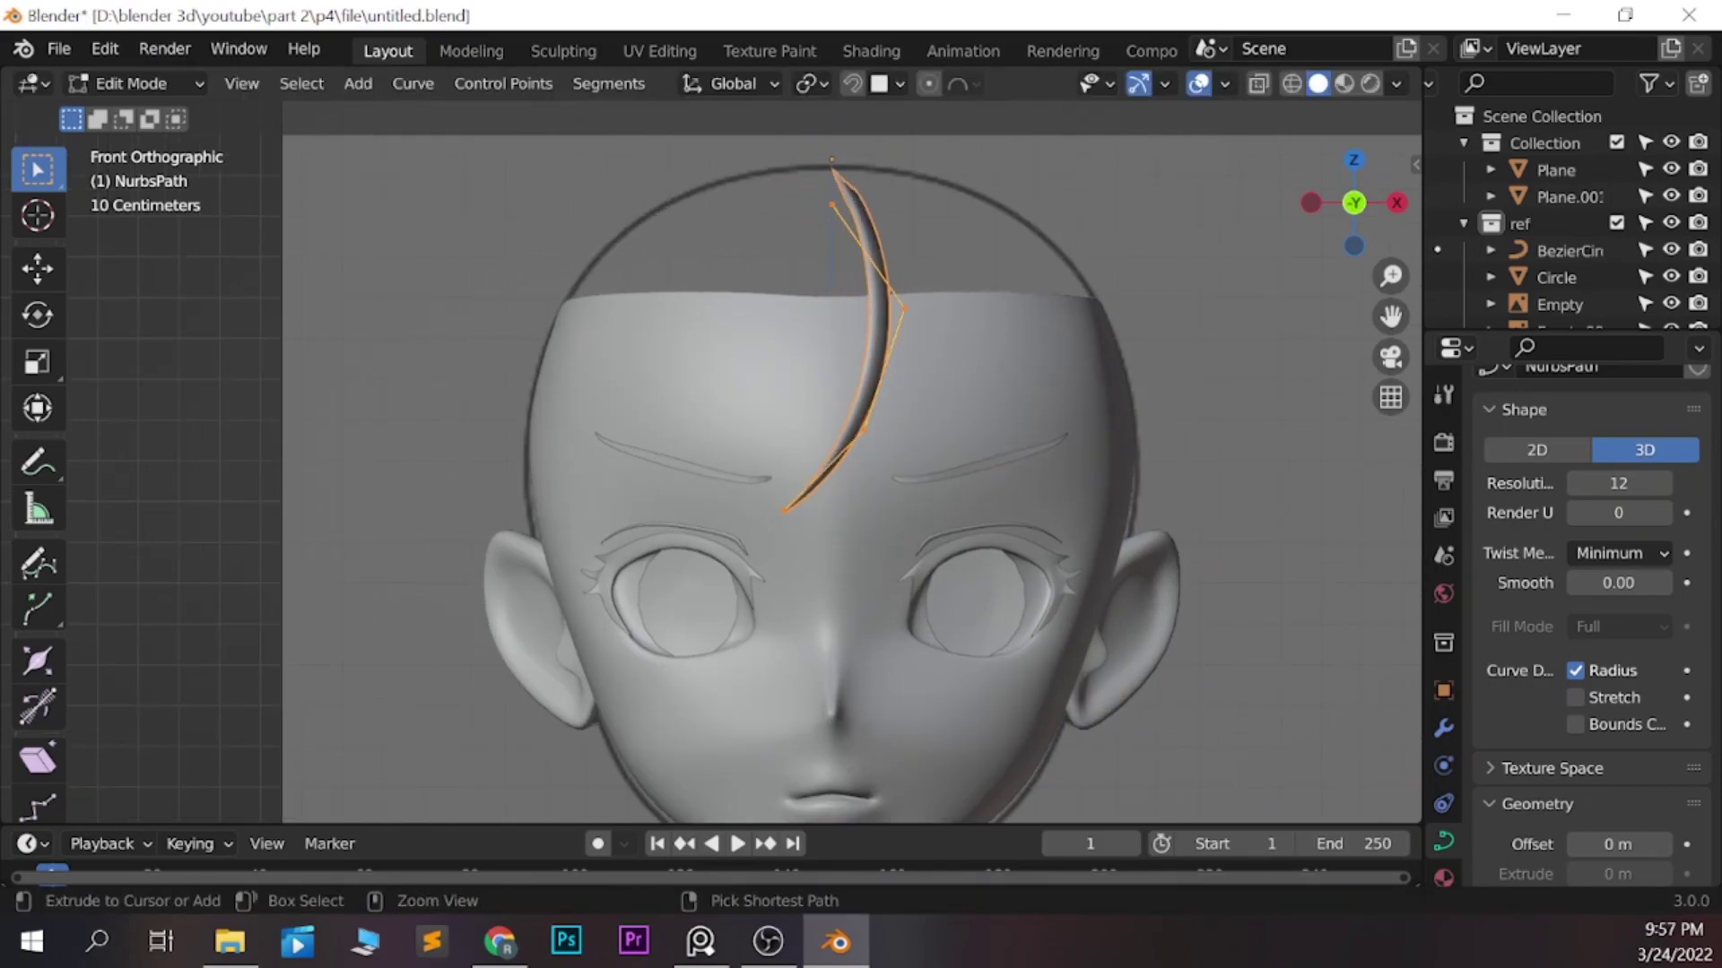
key("g")
key("Return")
middle_click_drag(852, 448, 942, 404)
key("g")
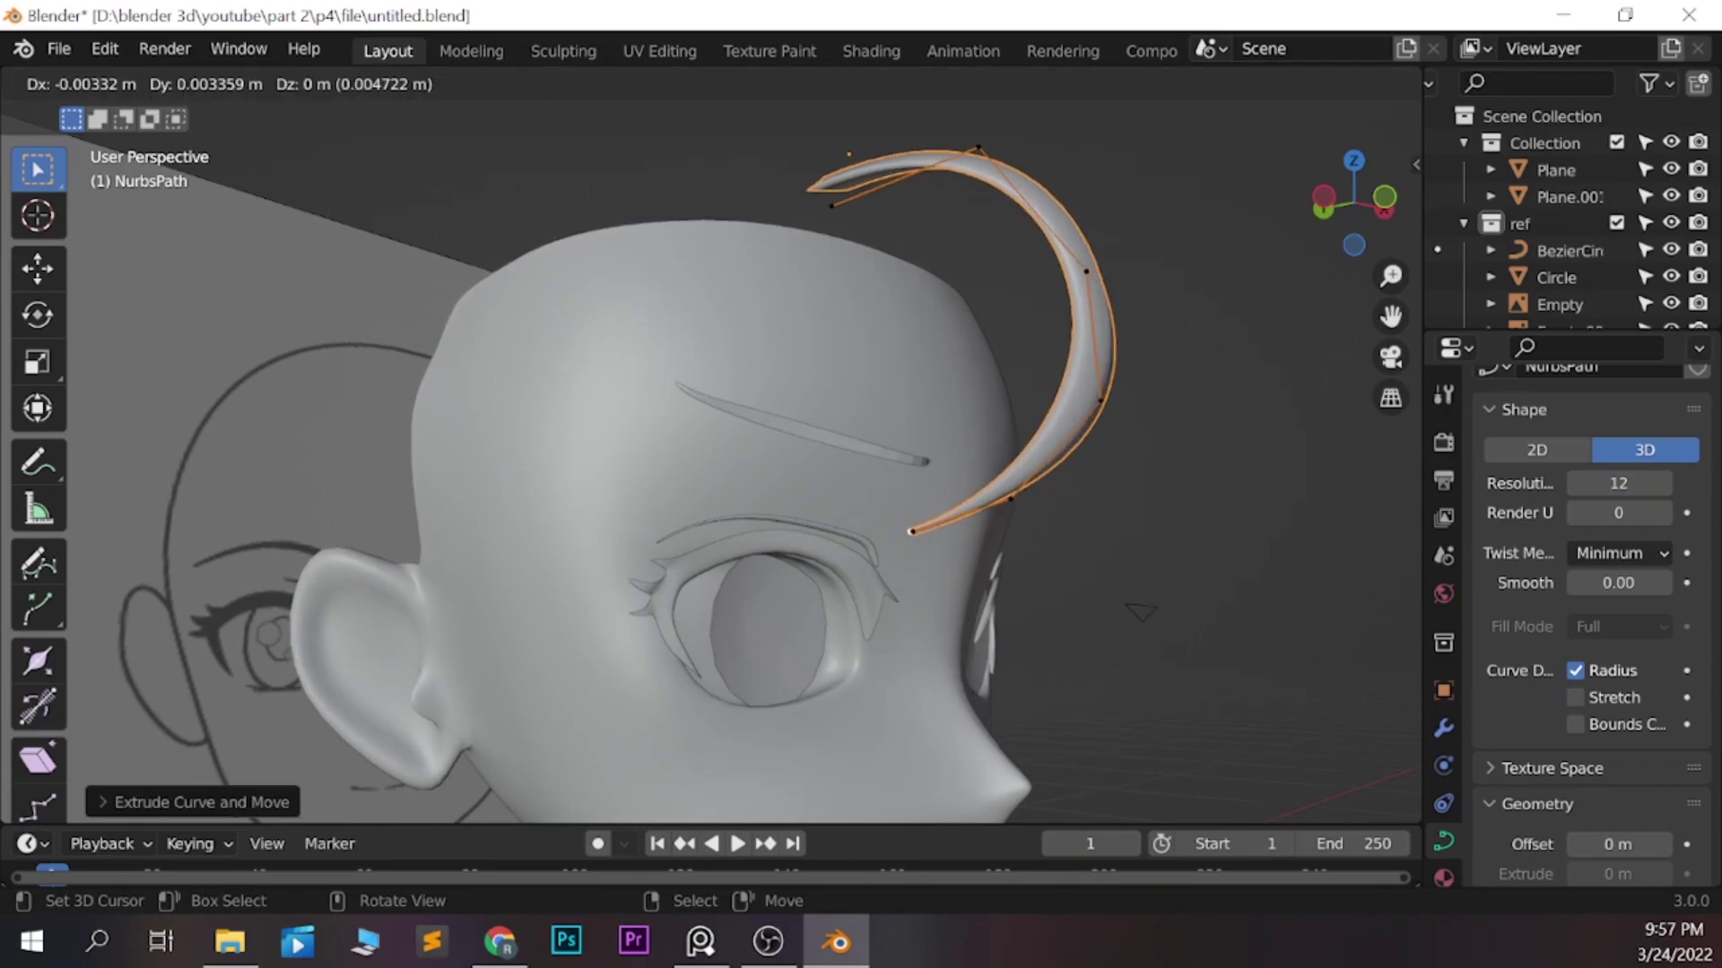
middle_click_drag(717, 448, 807, 430)
key("g")
key("Return")
Reposition a point near the strand's tip to tilt it, save, and return to Object Mode
key("KP_1")
key("g")
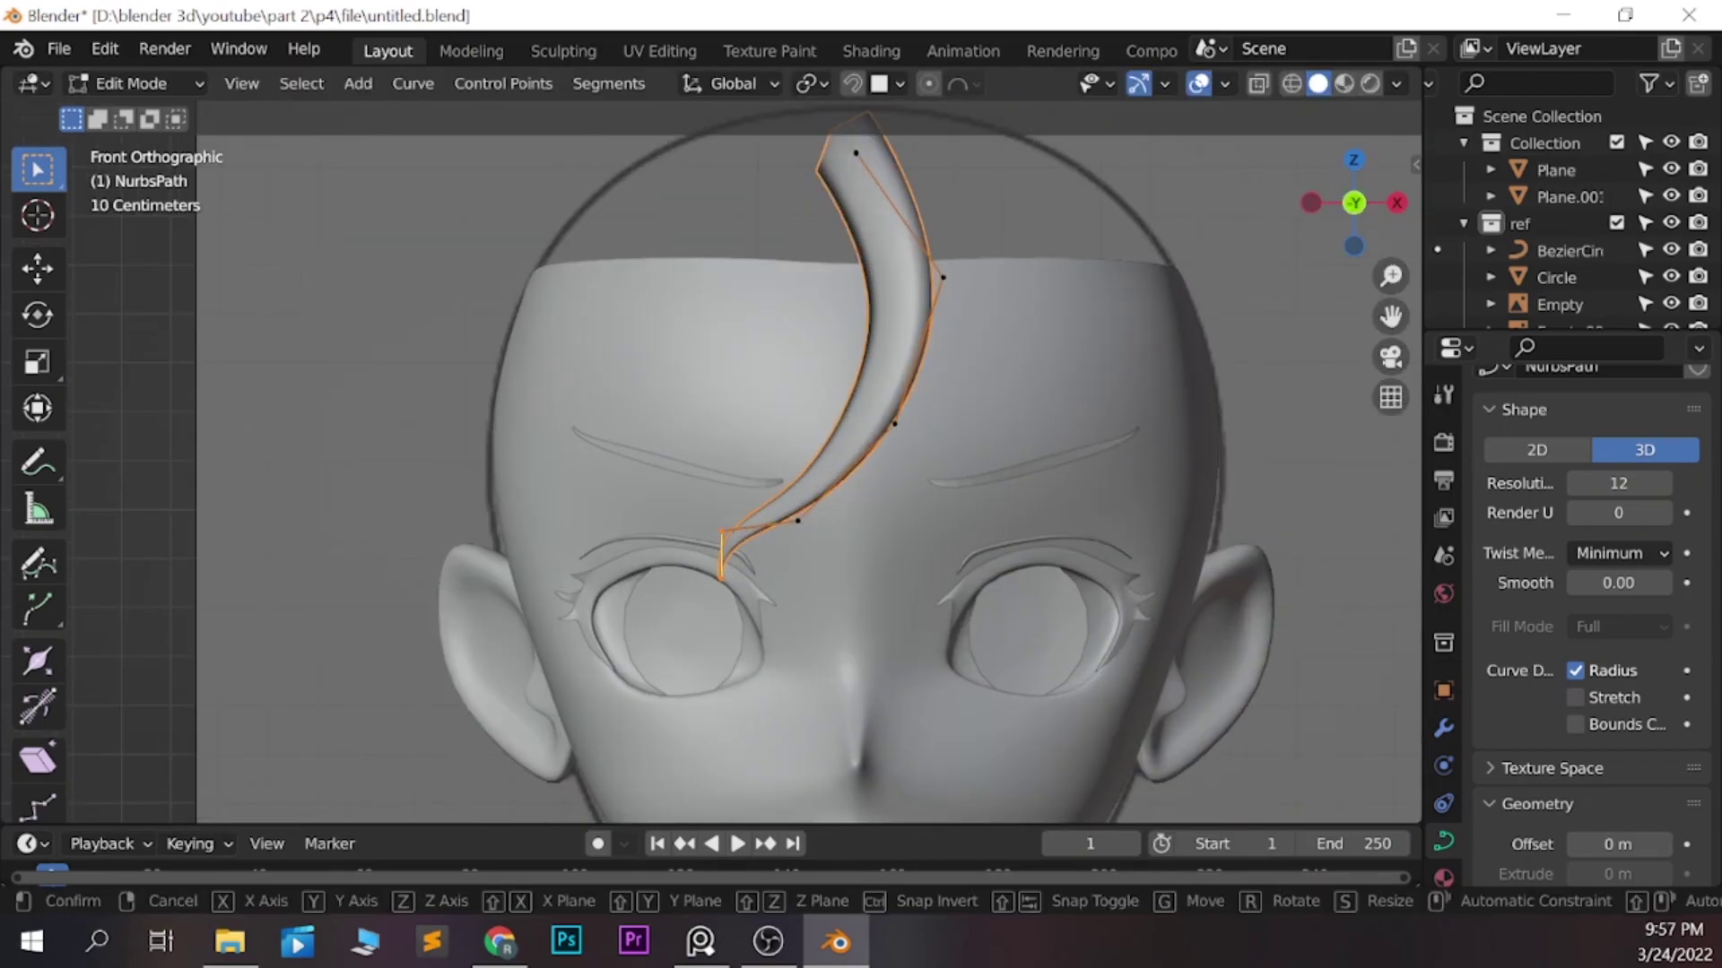
key("ctrl+z")
left_click(946, 562)
middle_click_drag(946, 563, 745, 414)
key("KP_1")
key("ctrl+s")
left_click(681, 410)
Duplicate the bang strand, rotate the copy about Z, and reshape its points
key("shift+d")
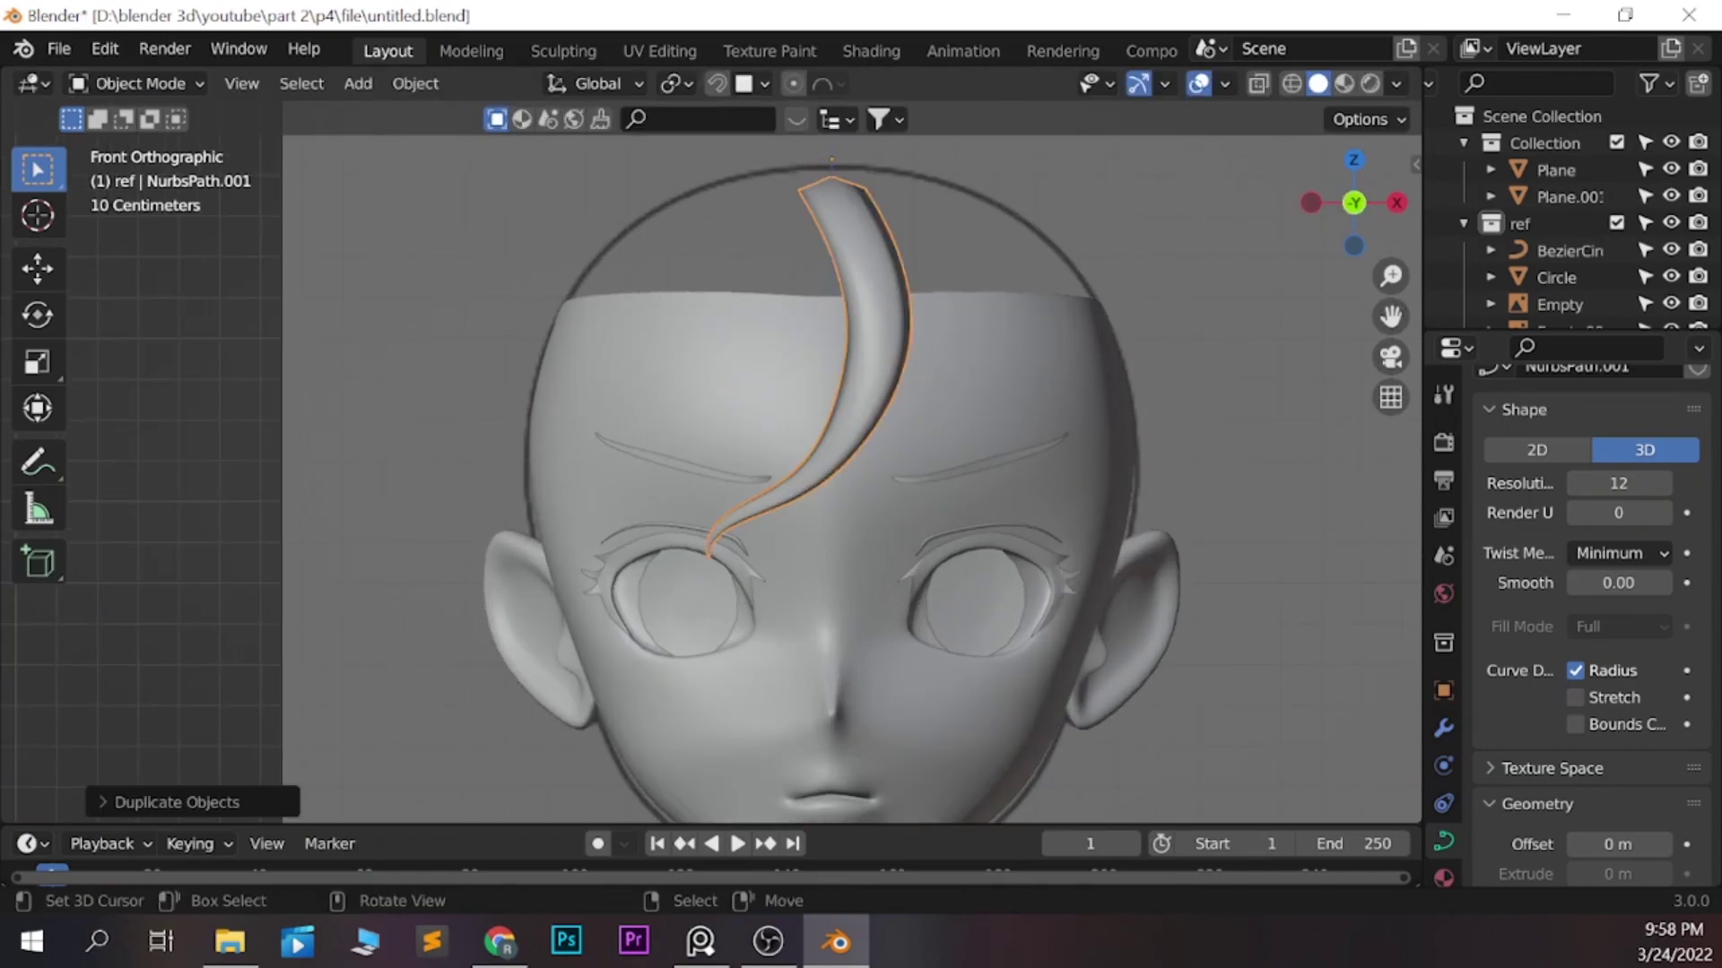
key("r")
key("z")
key("Return")
key("Tab")
key("g")
middle_click_drag(758, 516, 717, 503)
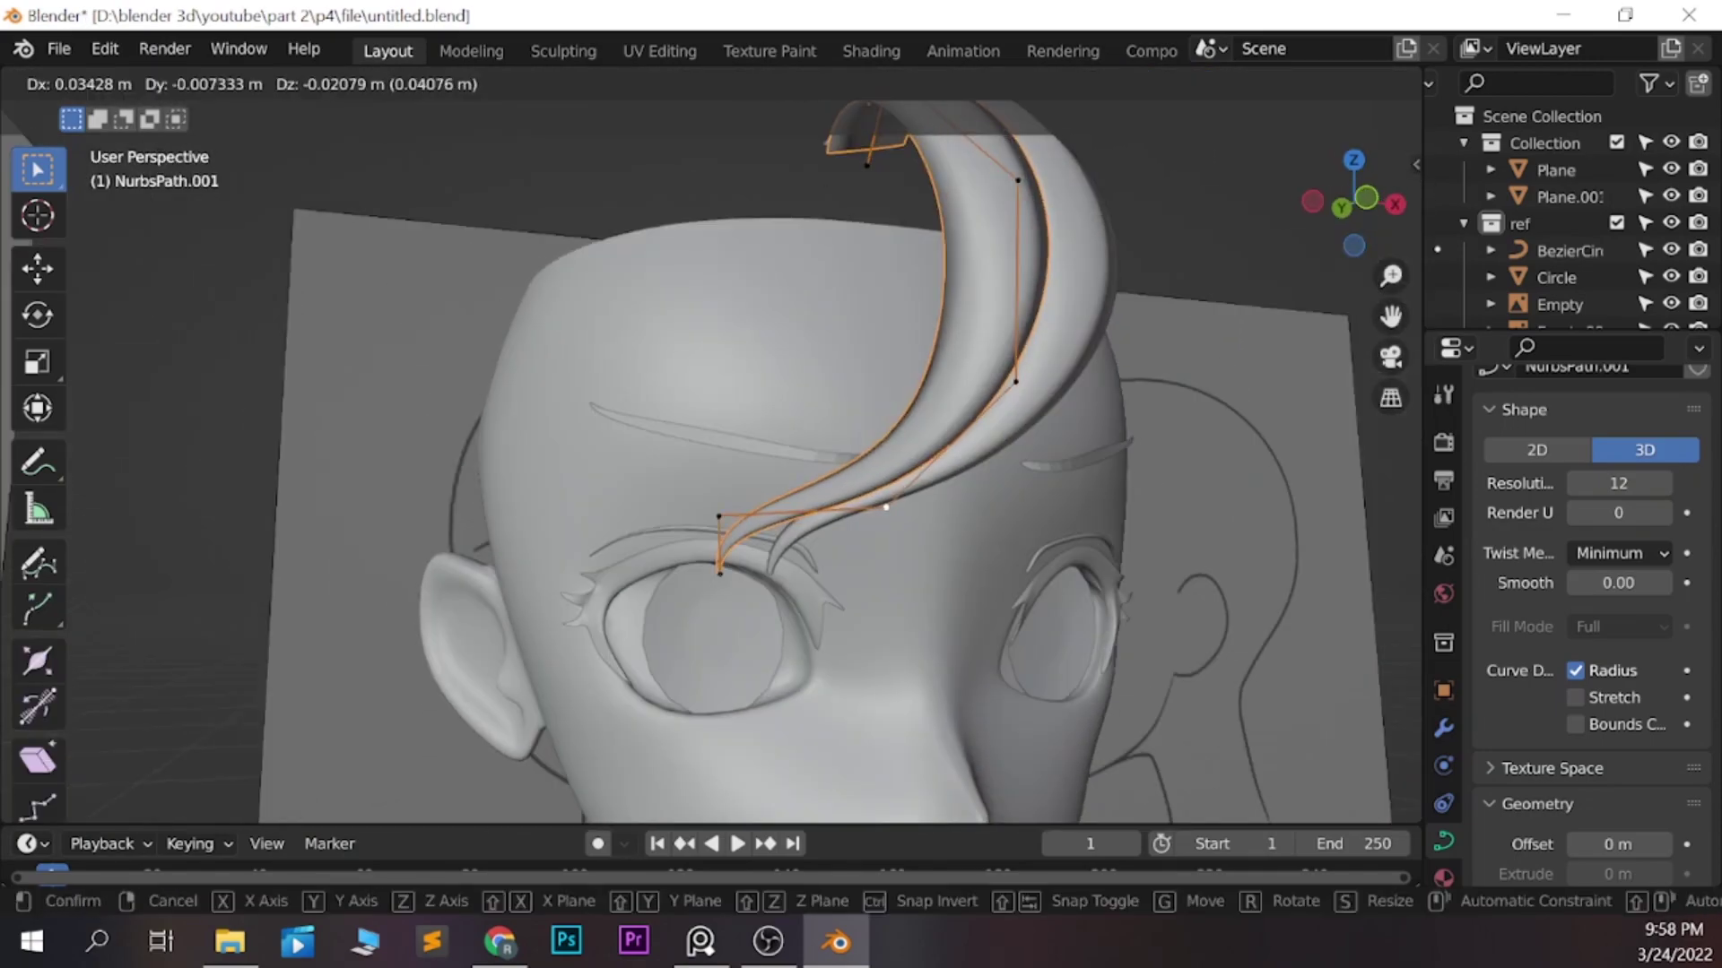
left_click(703, 499)
key("KP_1")
left_click(756, 508)
scroll(756, 507, "down", 1)
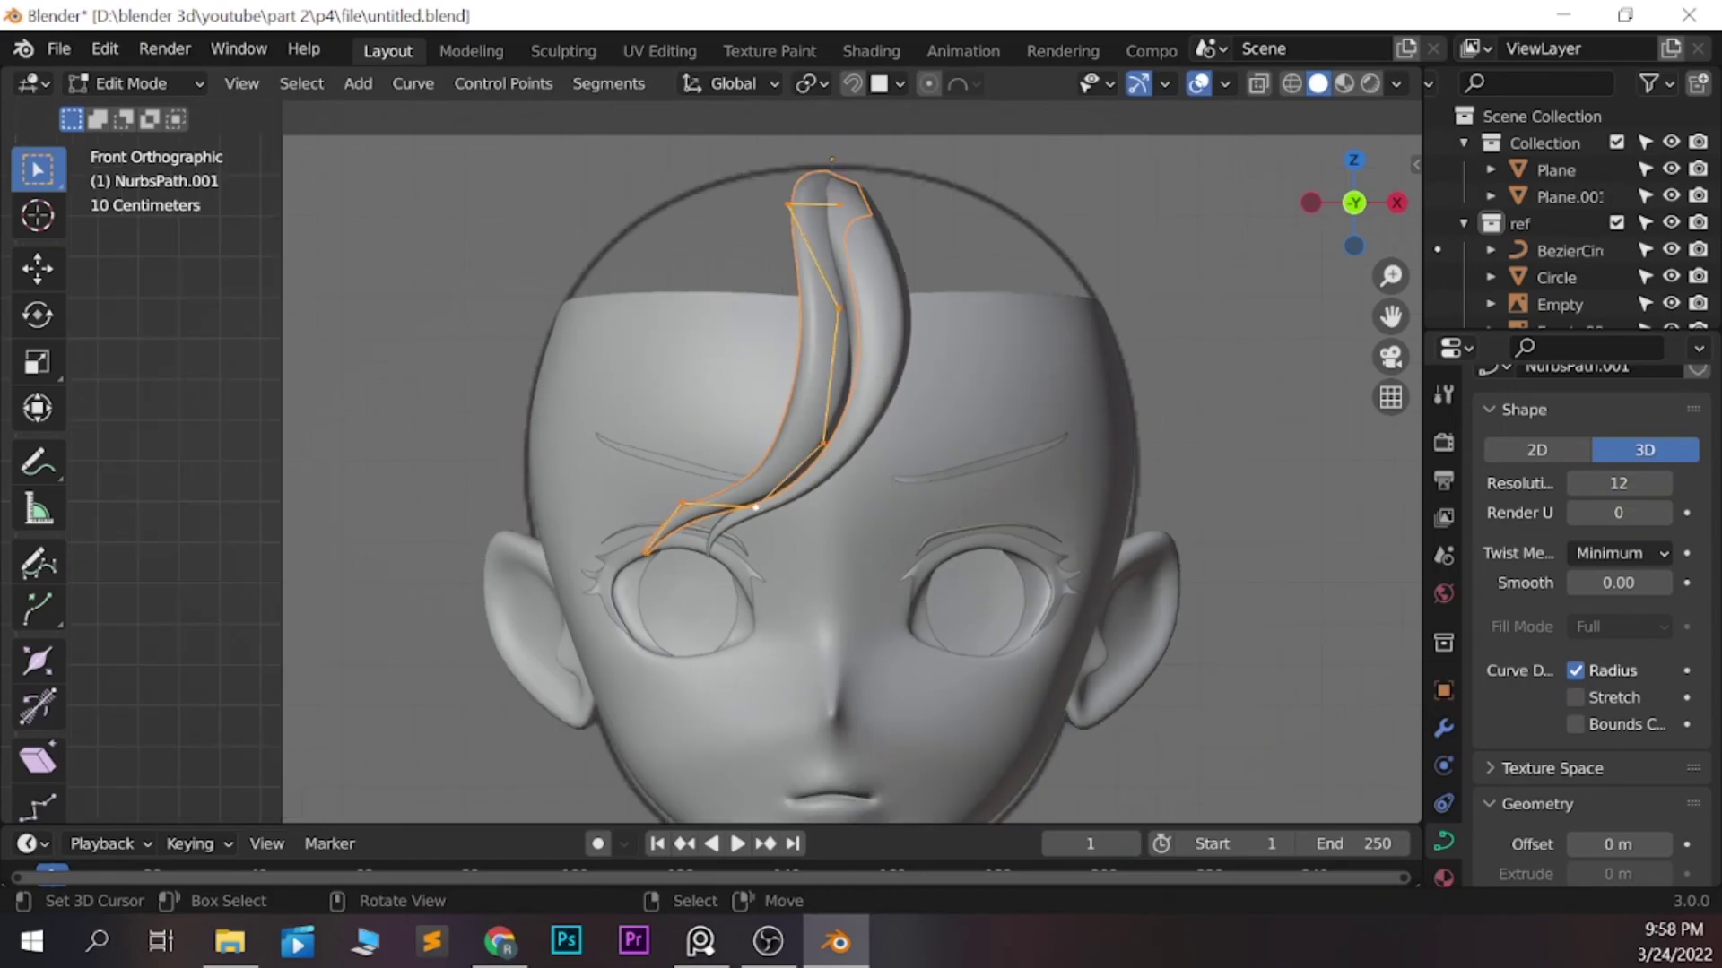
scroll(852, 385, "down", 2)
Make a third strand copy shifted along X and delete its two lower points near the eye
key("ctrl+Tab")
left_click(703, 385)
key("shift+d")
key("x")
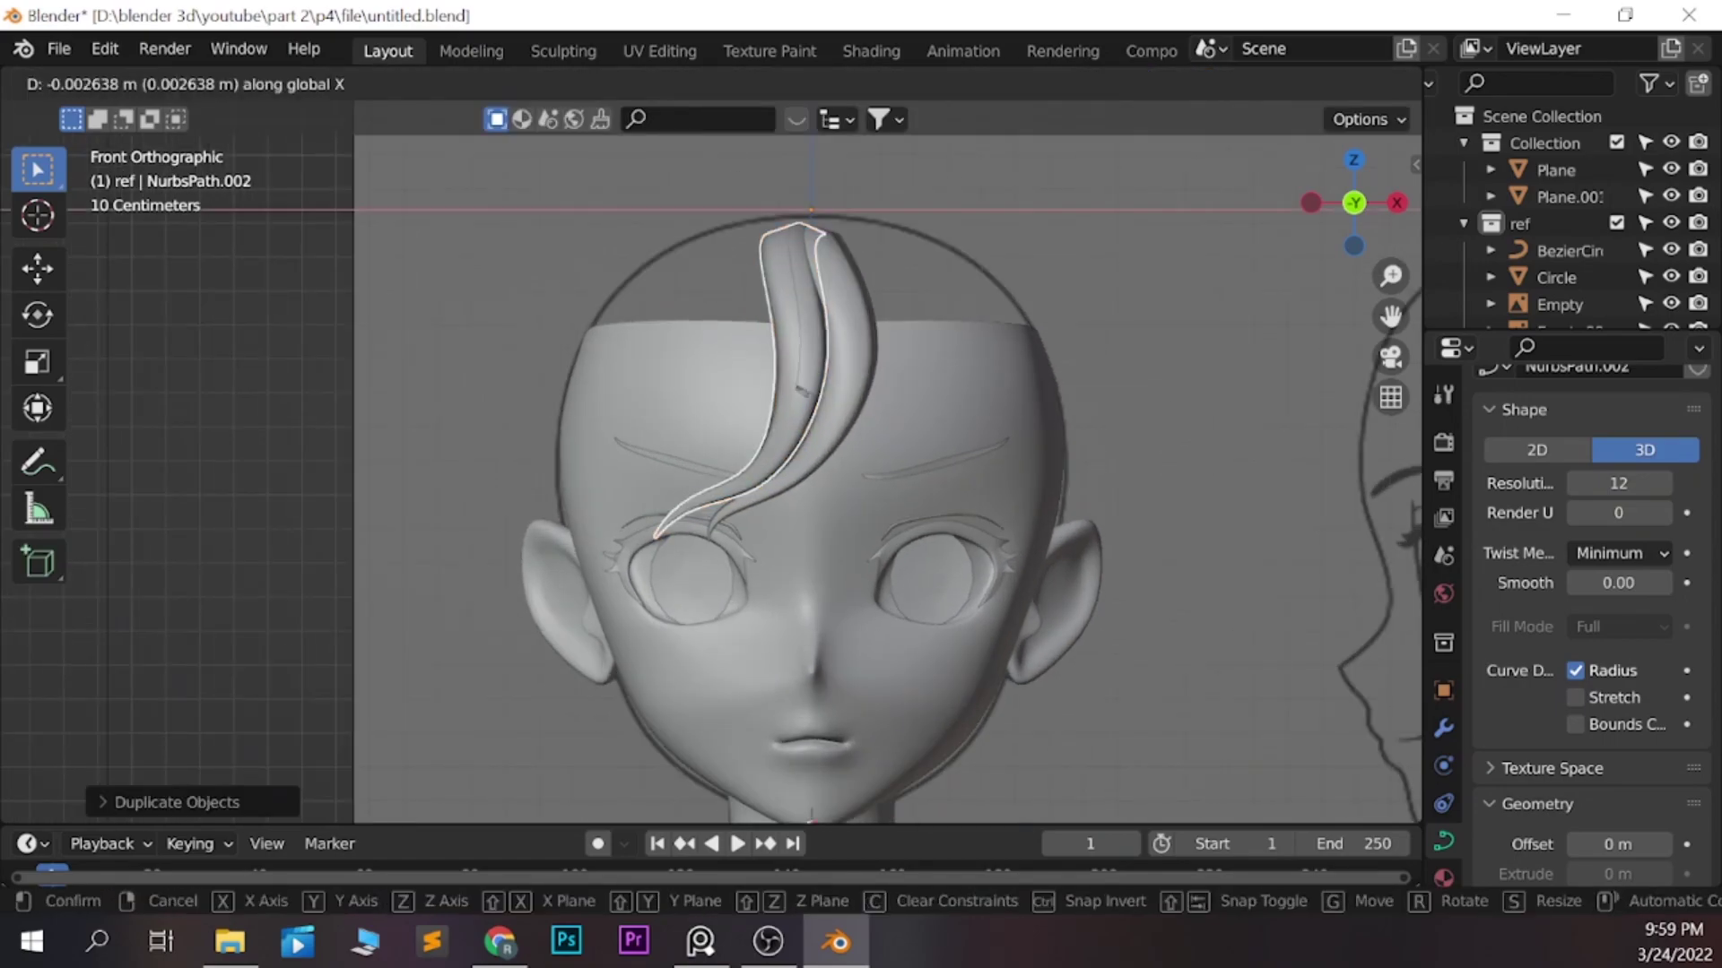
left_click(833, 386)
key("Tab")
key("Delete")
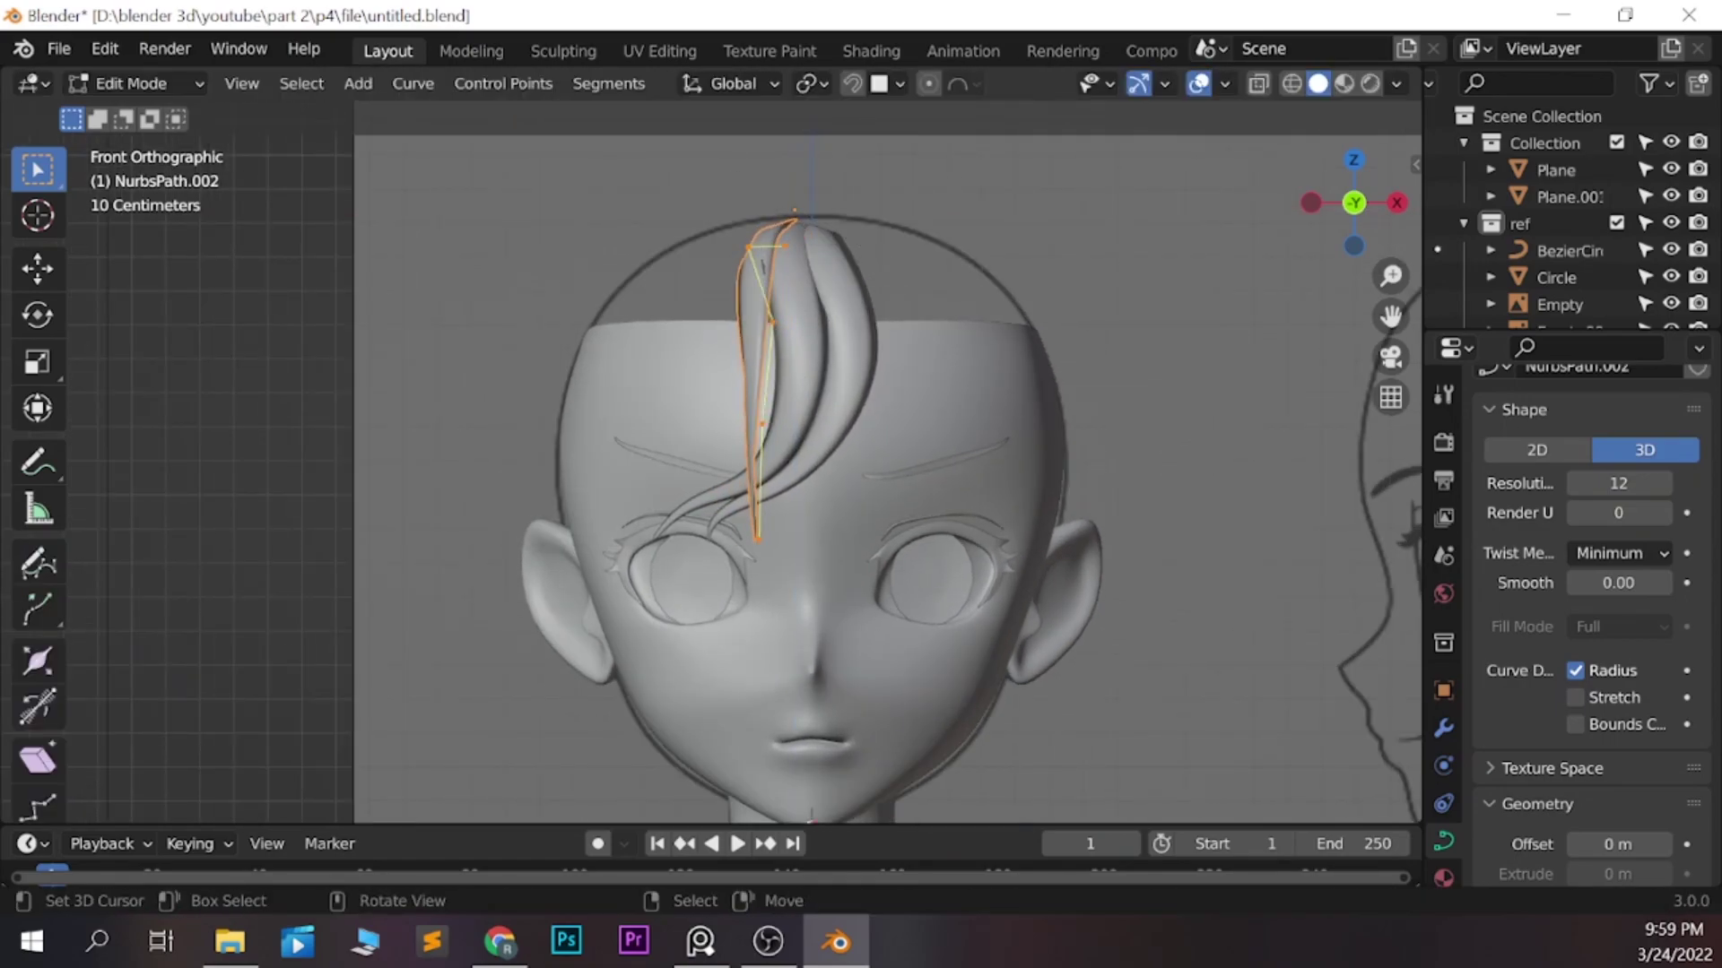
Box-select and move the new strand's points, checking from the left and front views, then save
middle_click_drag(681, 556, 817, 563)
key("b")
key("ctrl+KP_3")
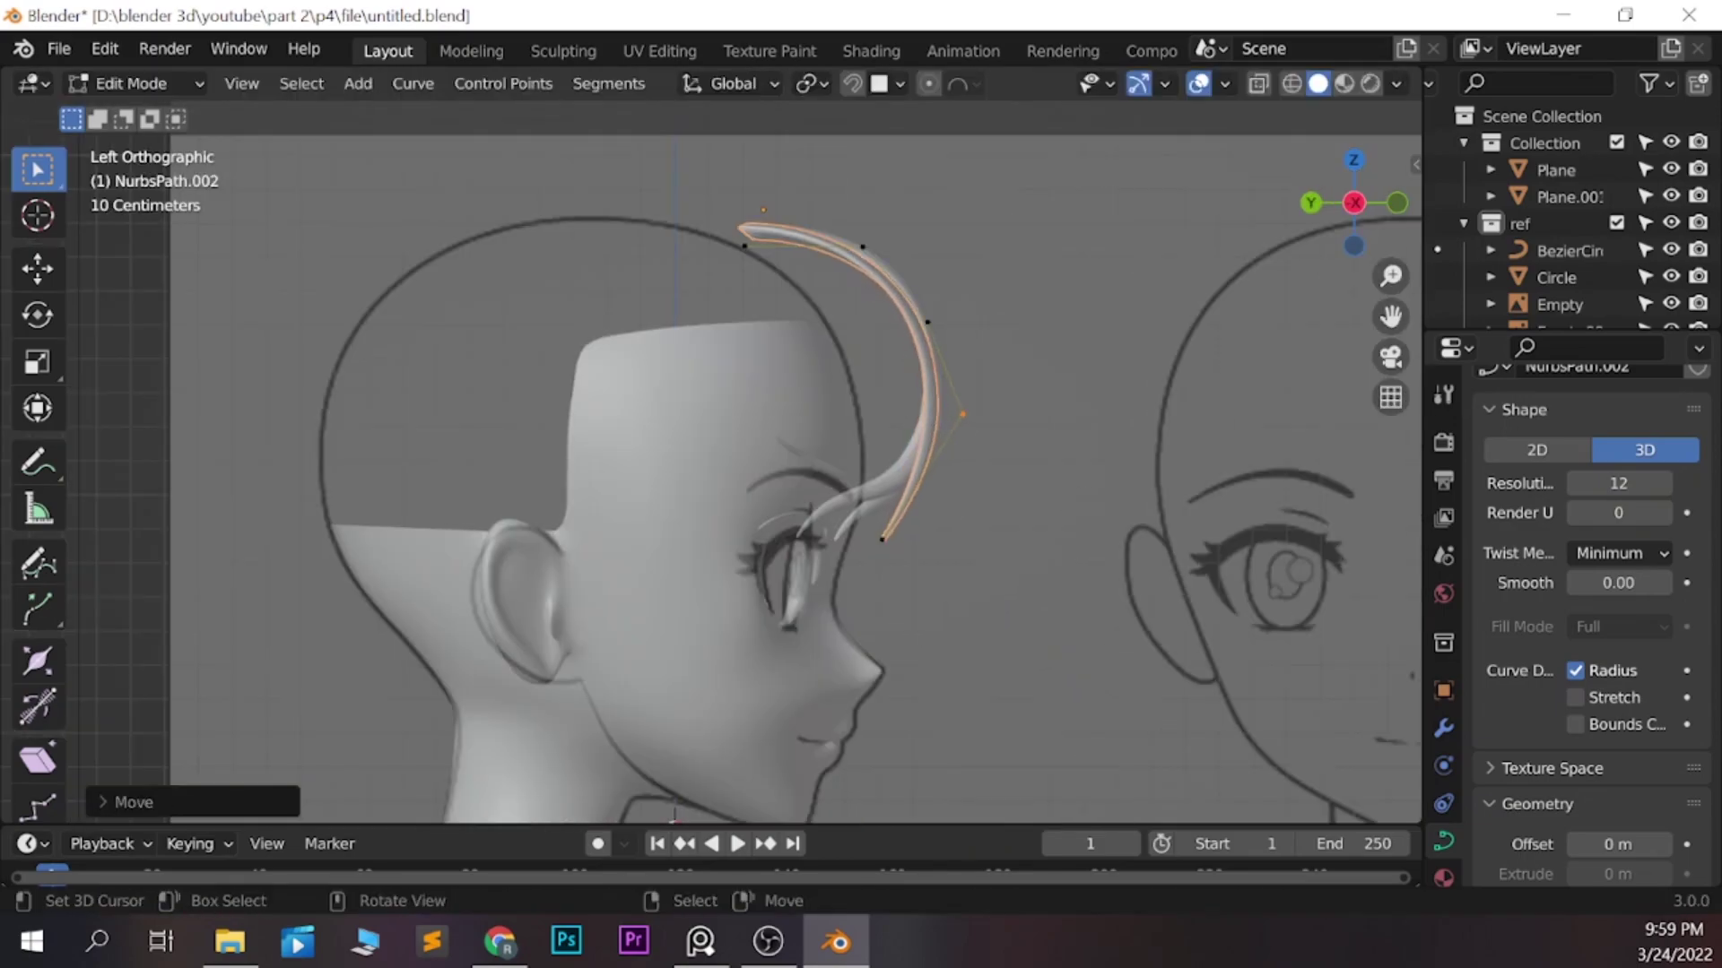
key("KP_3")
key("KP_1")
key("g")
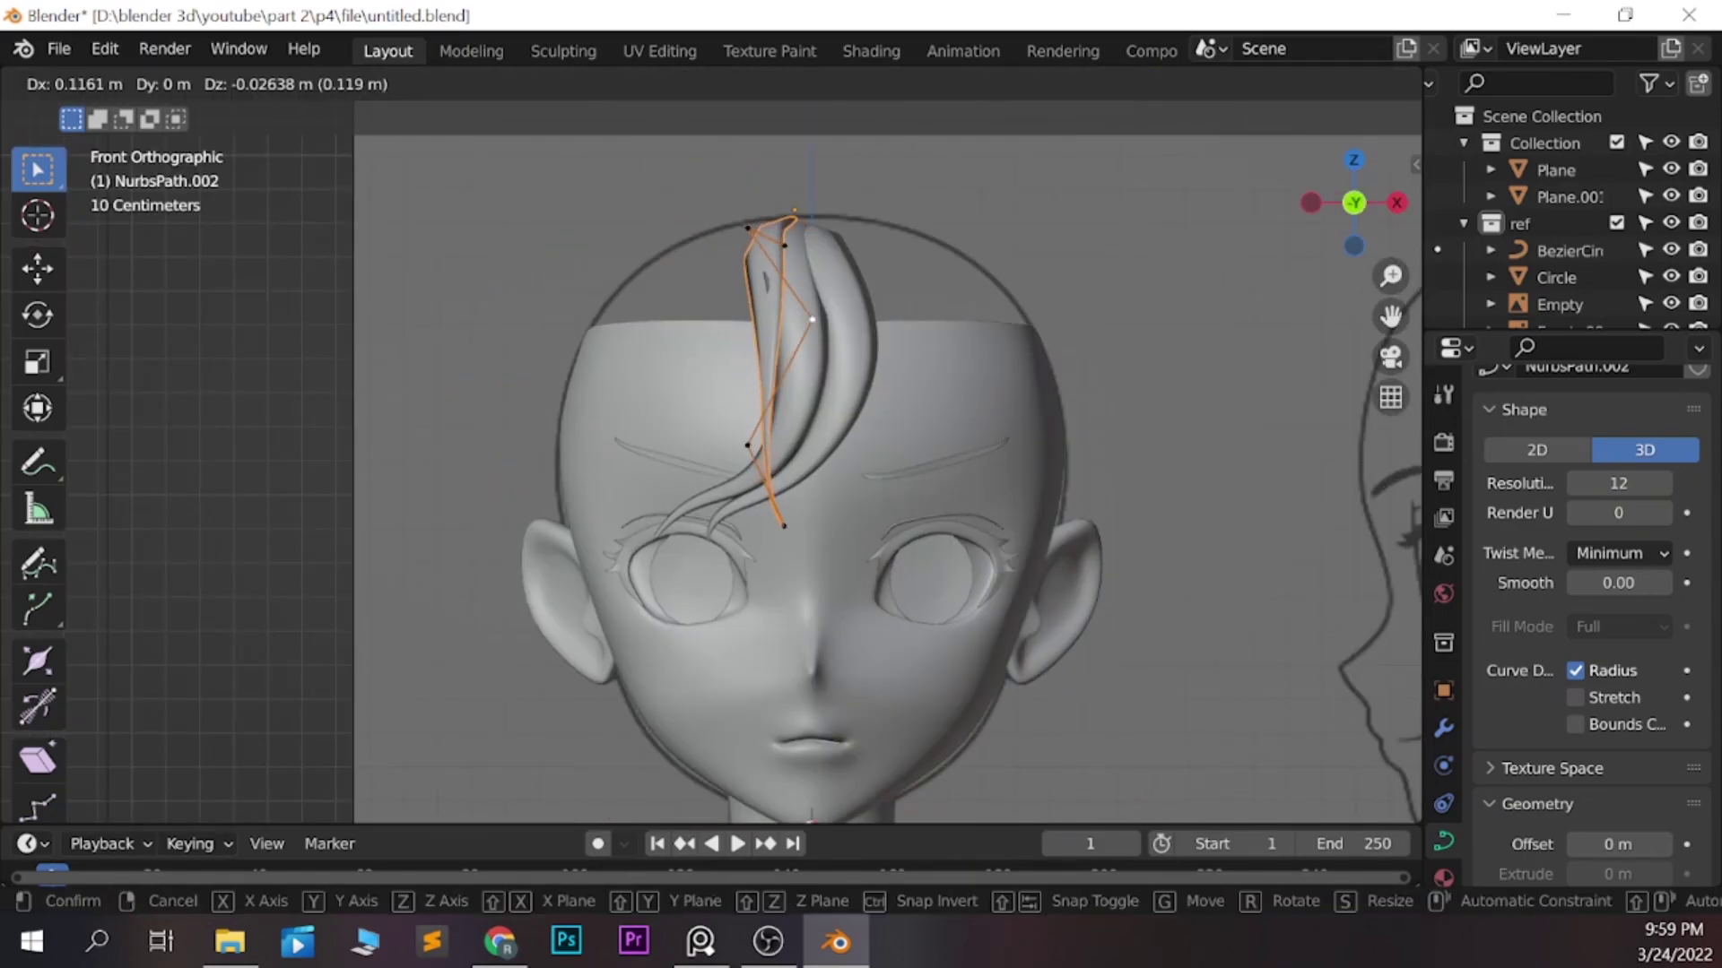
key("ctrl+KP_3")
key("KP_1")
key("Return")
key("ctrl+KP_3")
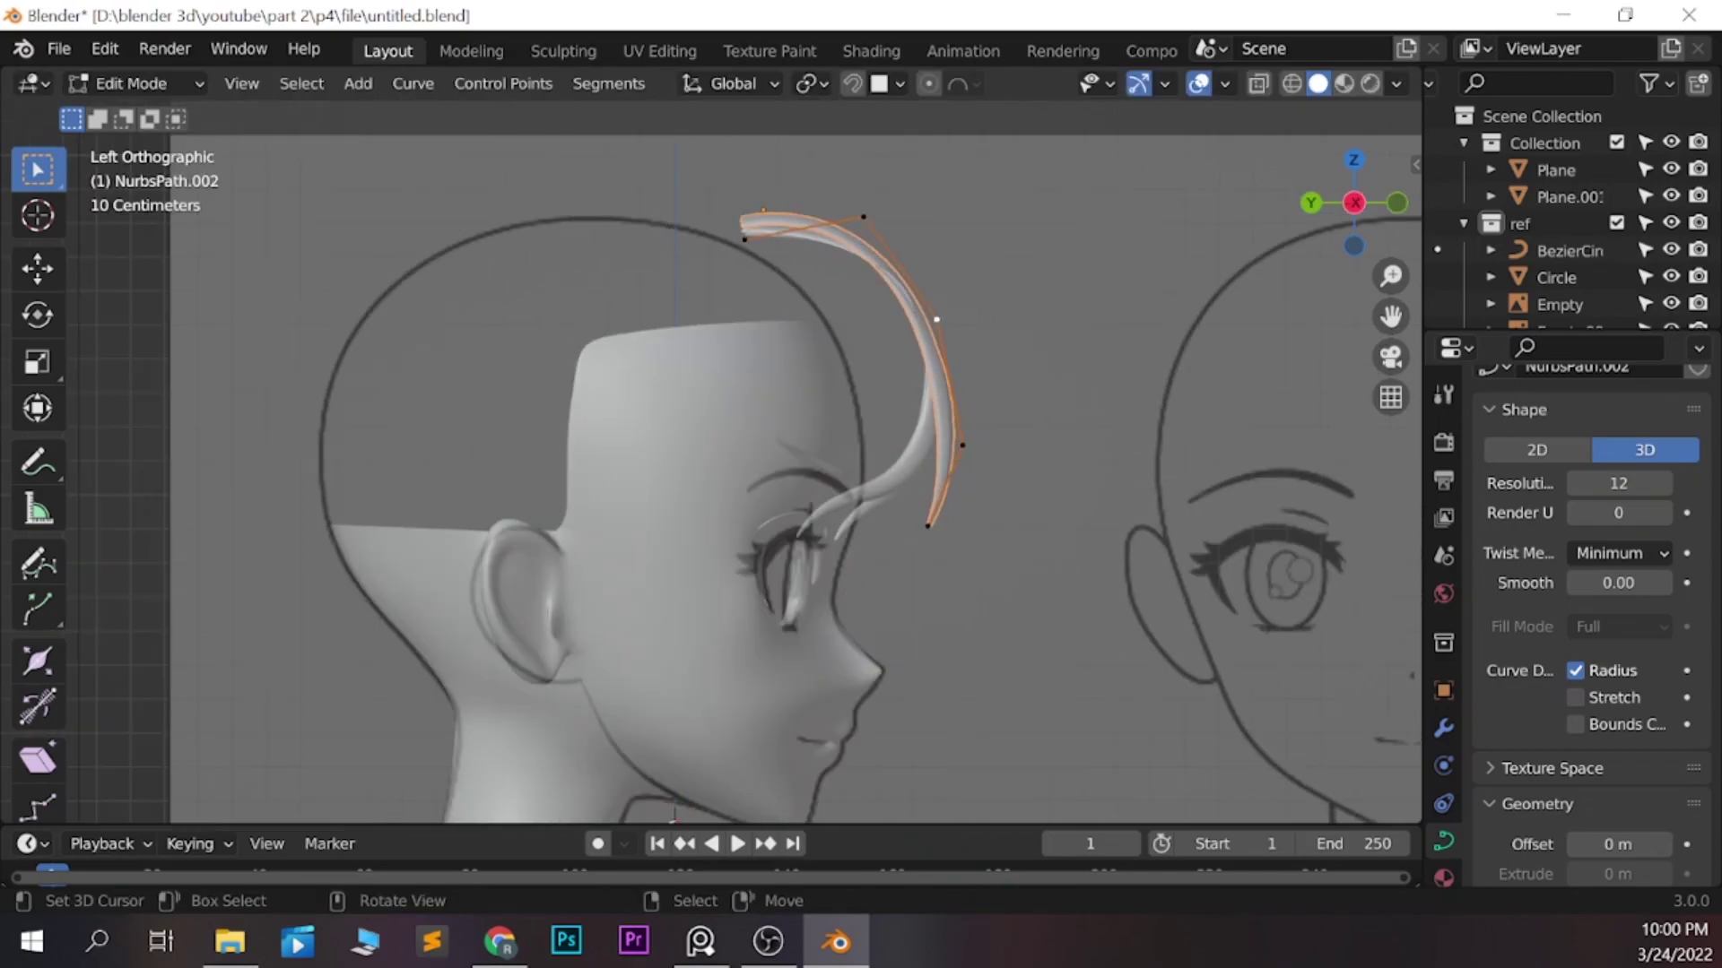
key("KP_1")
key("ctrl+s")
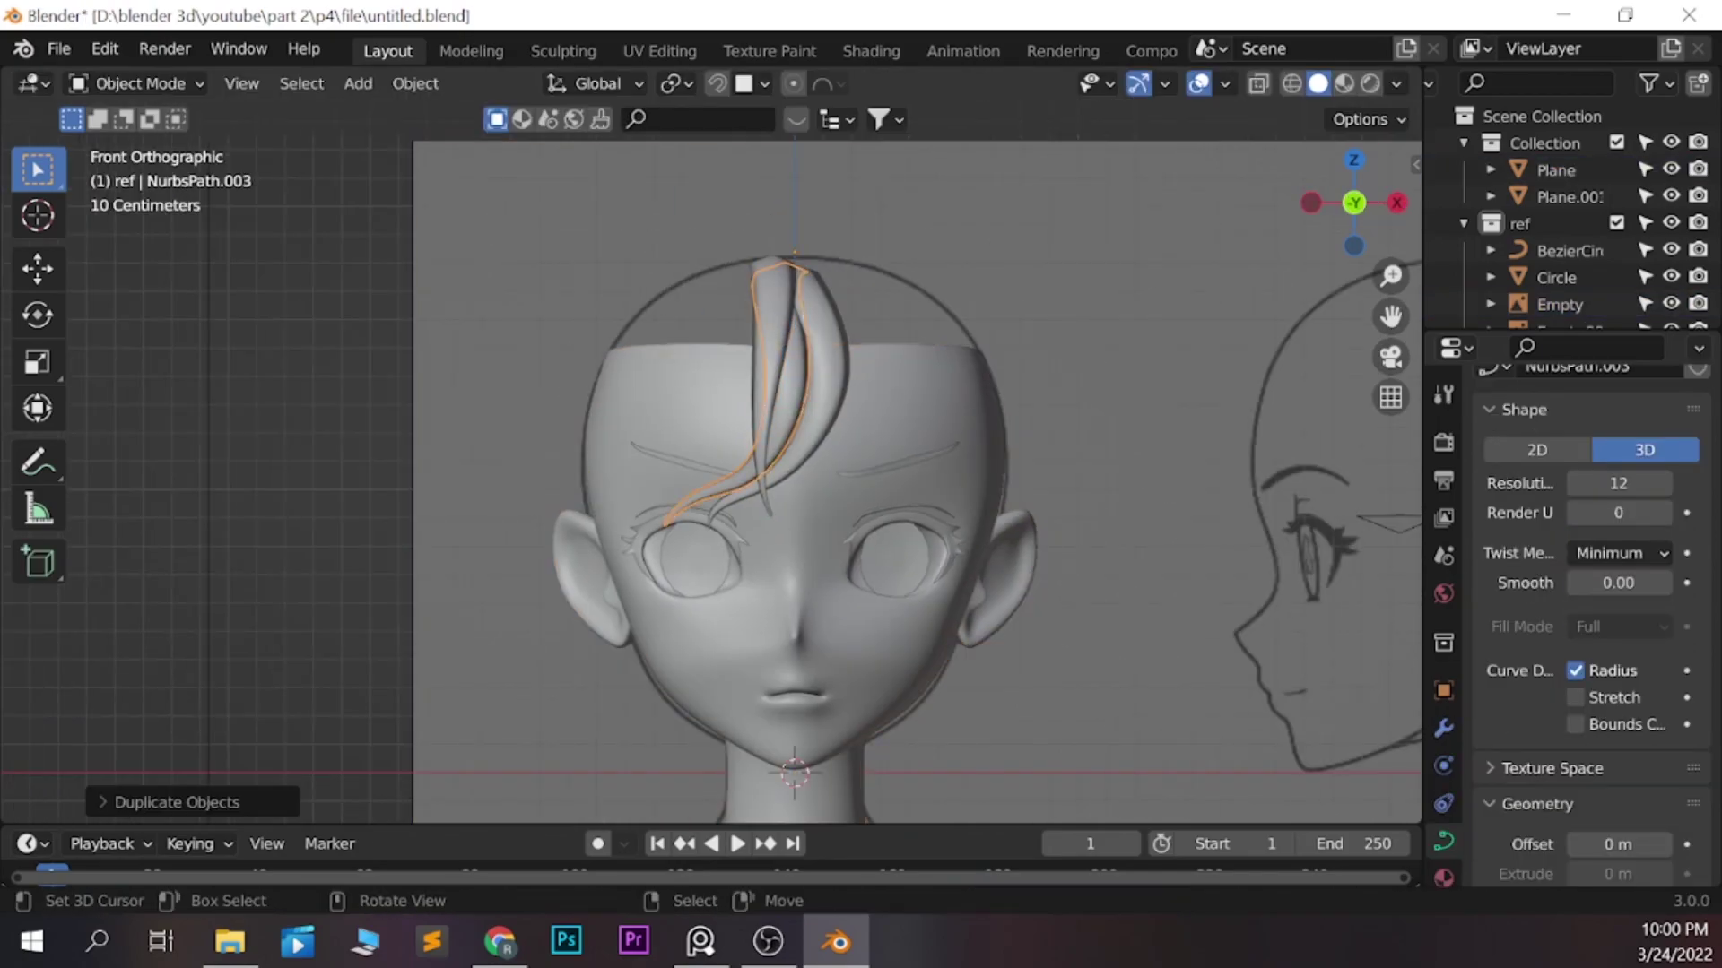
Reposition the new strand copy over the head, cancelling a thickness change, and leave Edit Mode
middle_click_drag(897, 430, 1025, 435)
key("KP_1")
key("g")
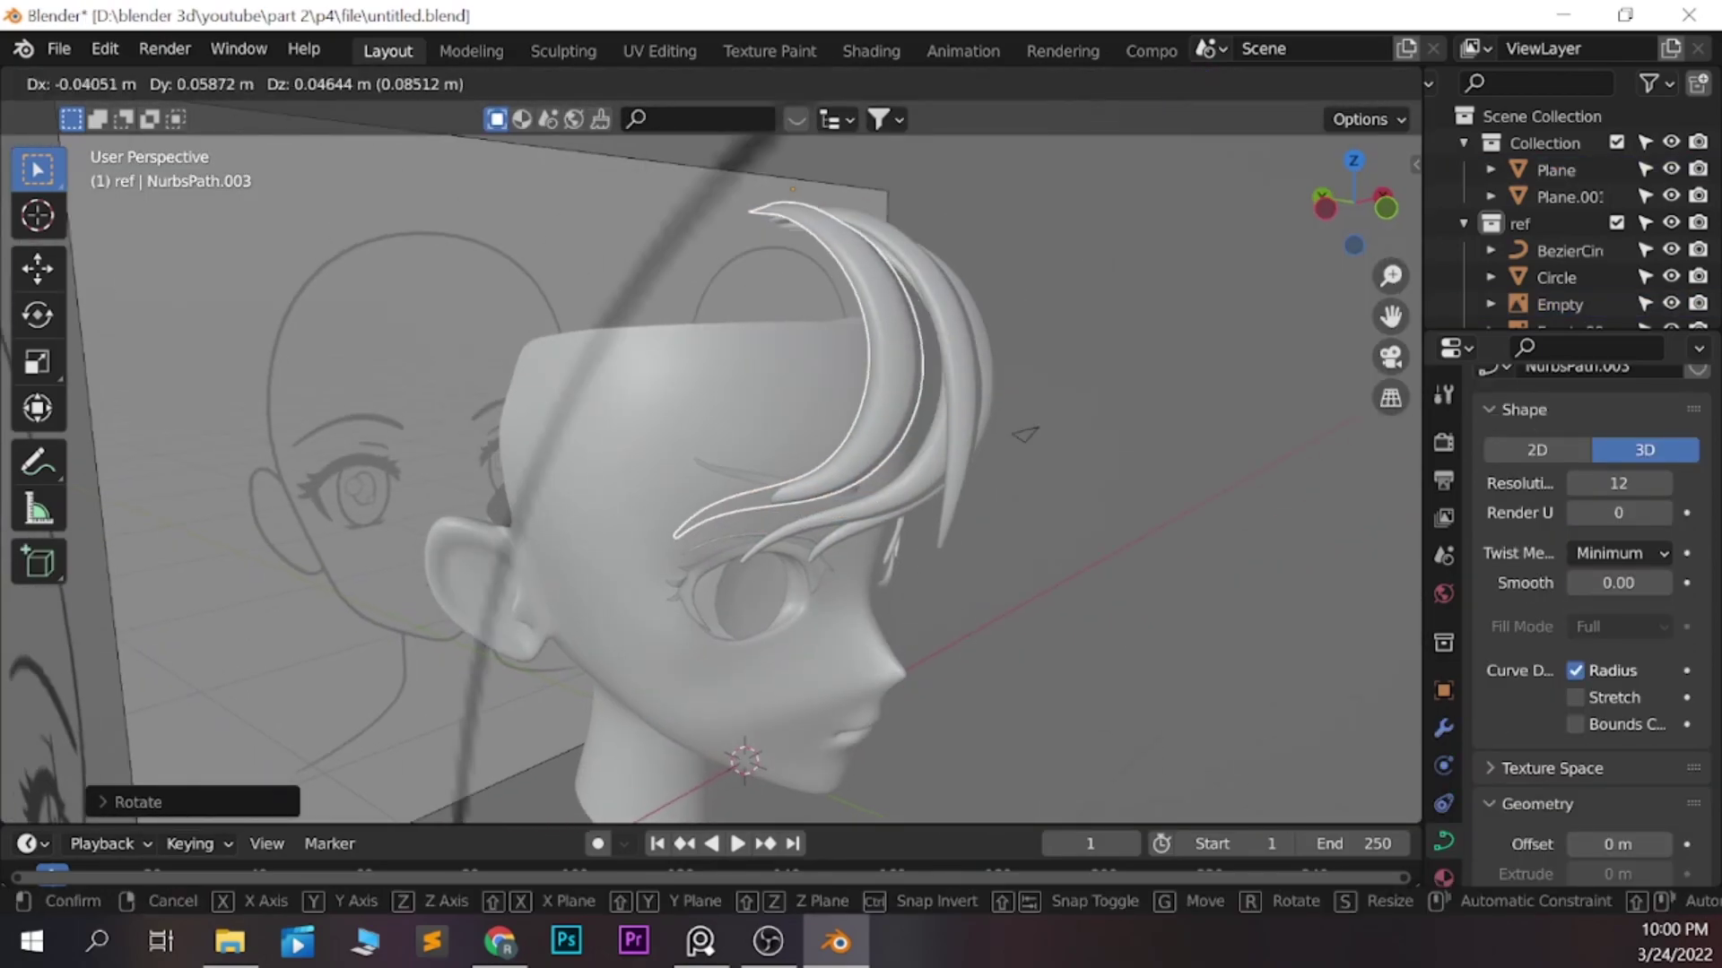
left_click(1024, 435)
key("KP_1")
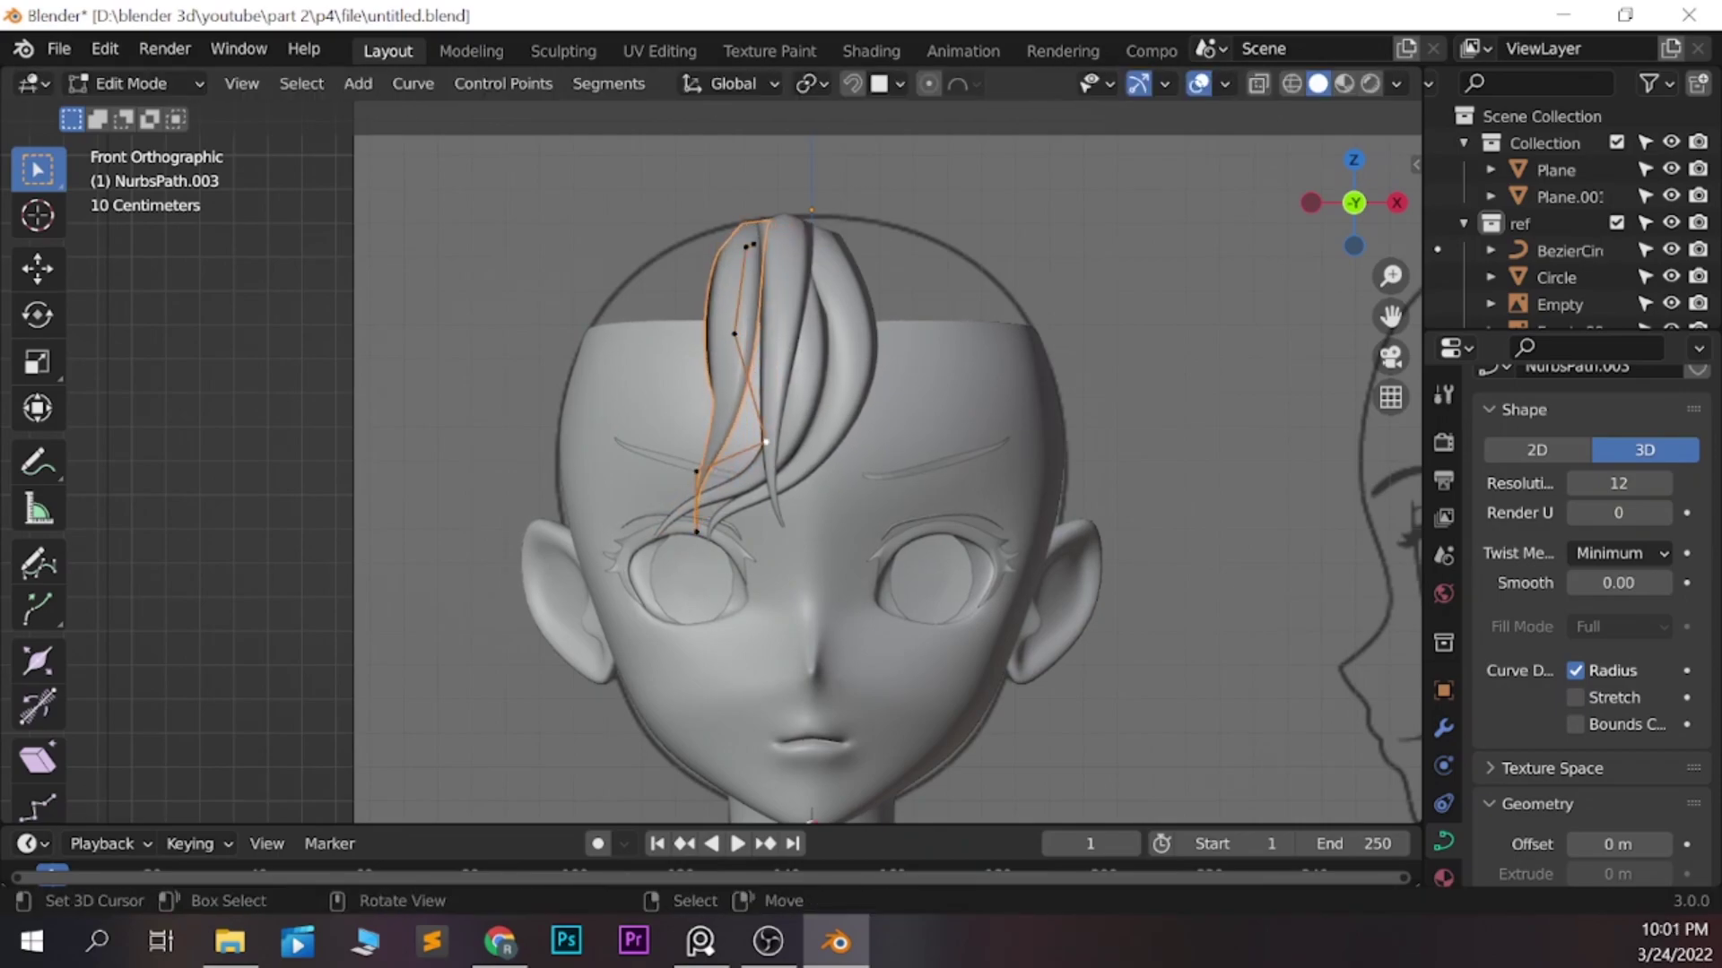
key("Escape")
scroll(853, 343, "down", 1)
middle_click_drag(853, 343, 986, 377)
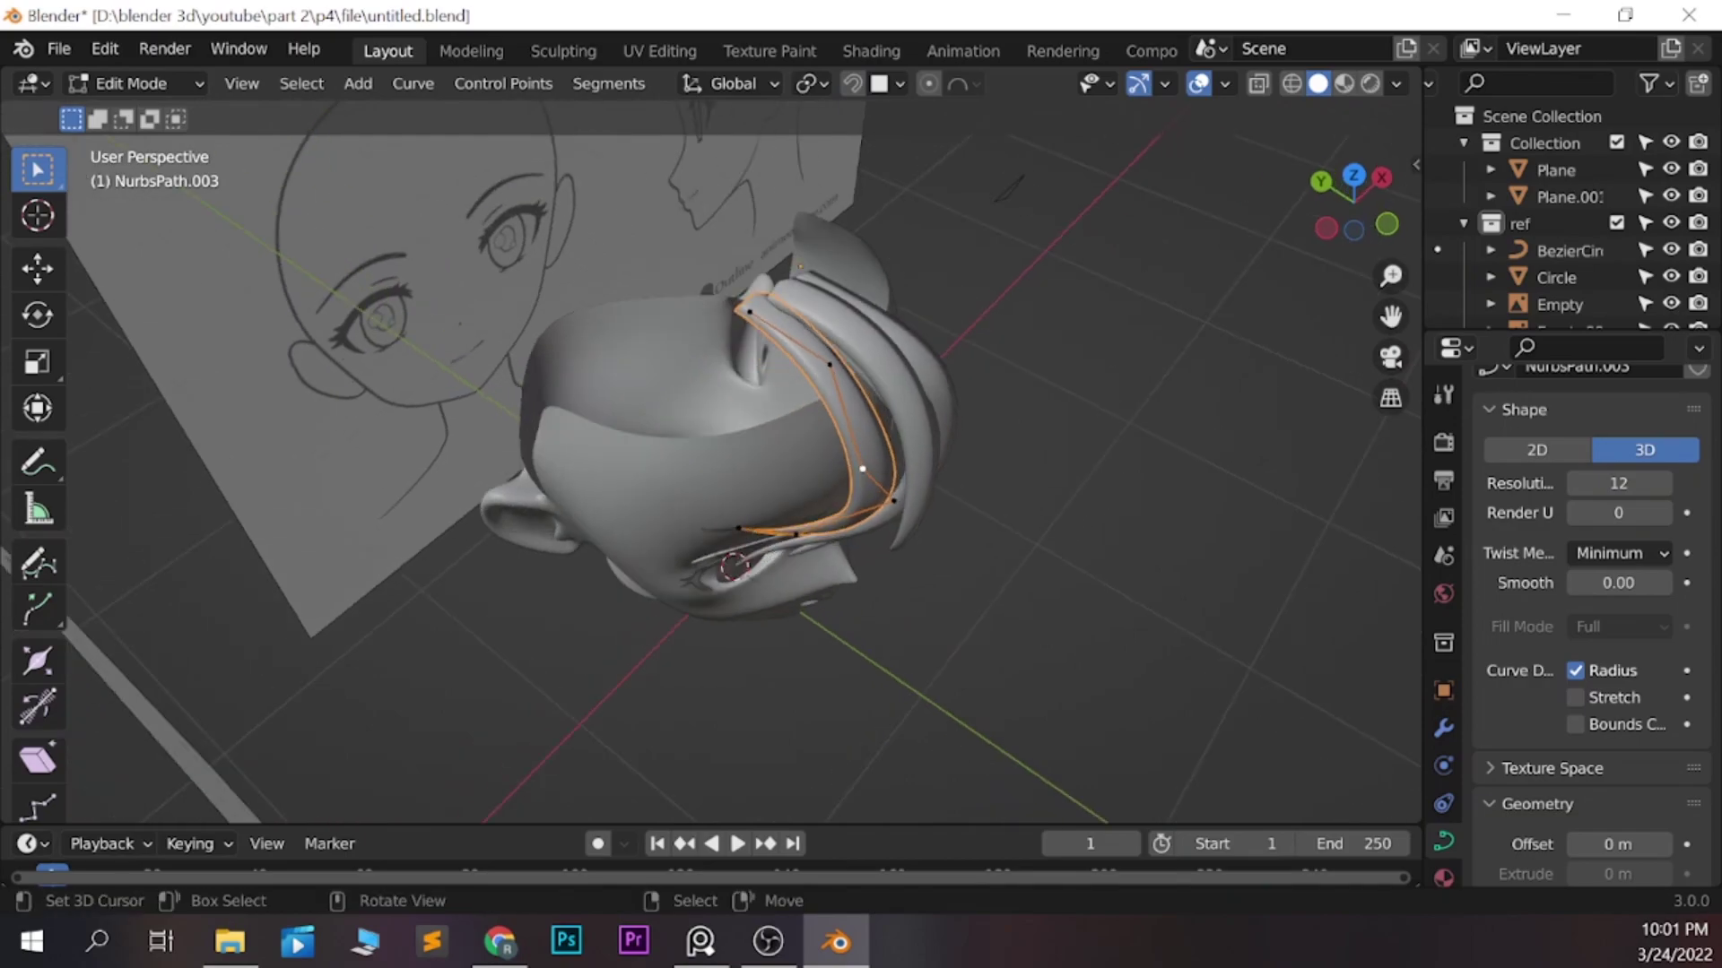
key("ctrl+KP_3")
key("KP_1")
key("Tab")
scroll(897, 485, "up", 1)
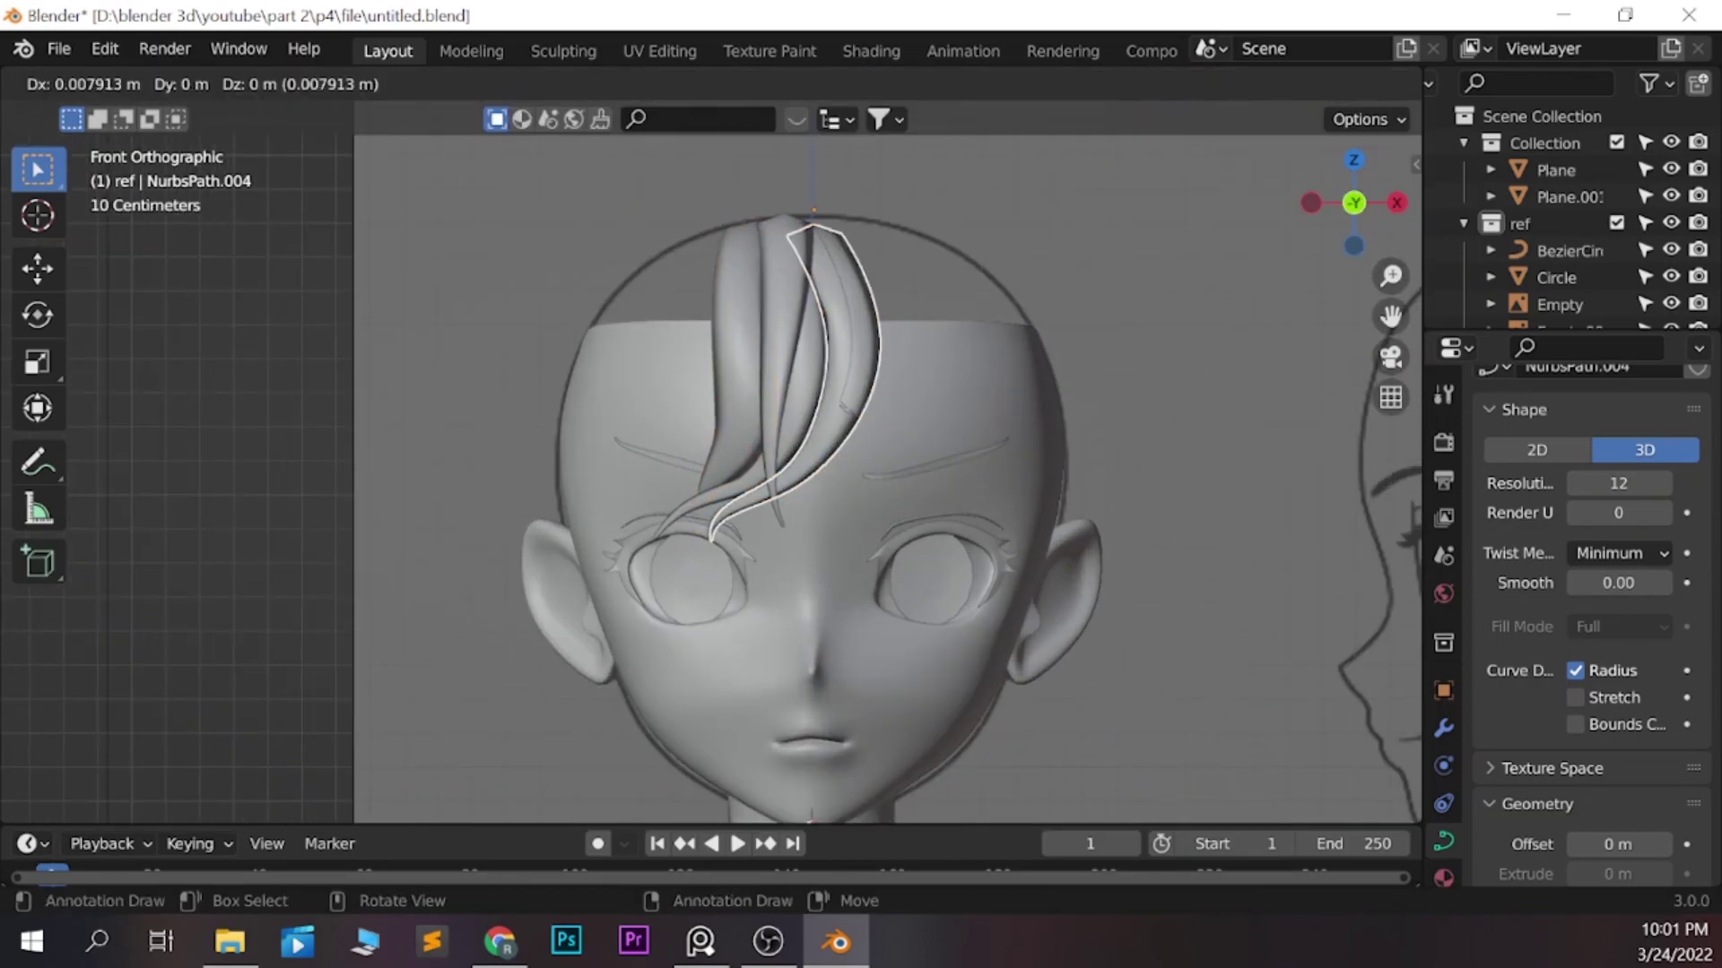
Rotate the copy about Z, place it over the forehead, and bring its tail toward the eye
key("r")
key("z")
key("Return")
key("Tab")
middle_click_drag(960, 439, 798, 413, "shift")
key("g")
key("Return")
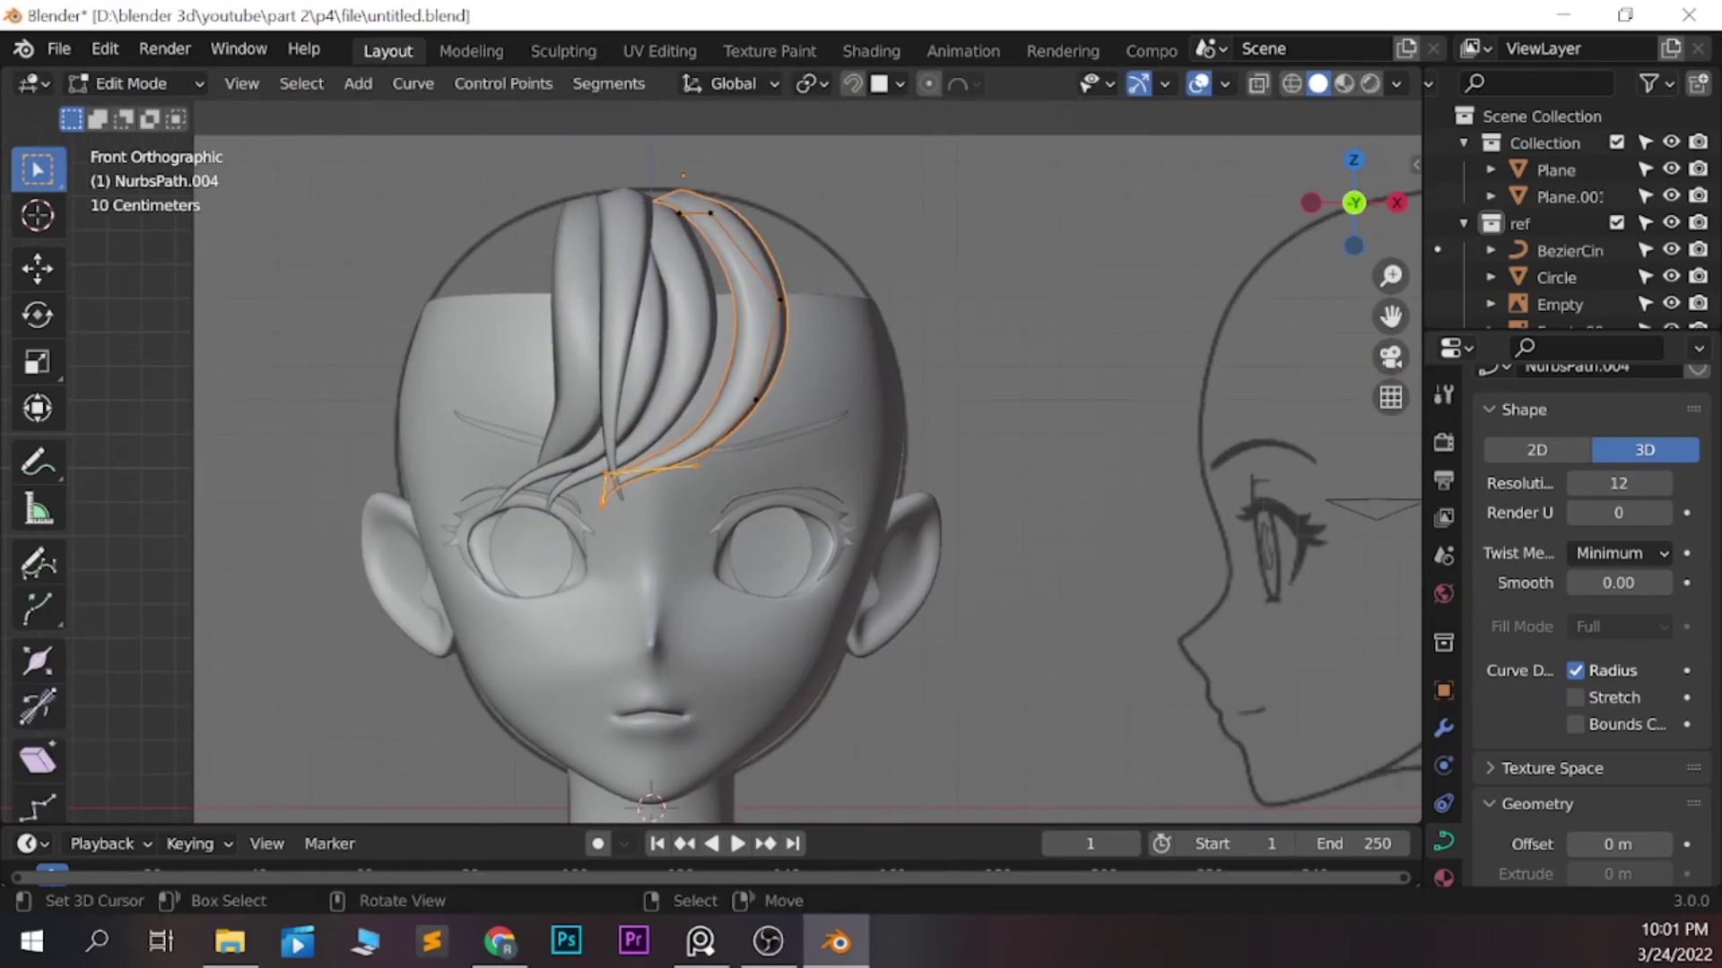
key("g")
key("Return")
key("g")
key("Return")
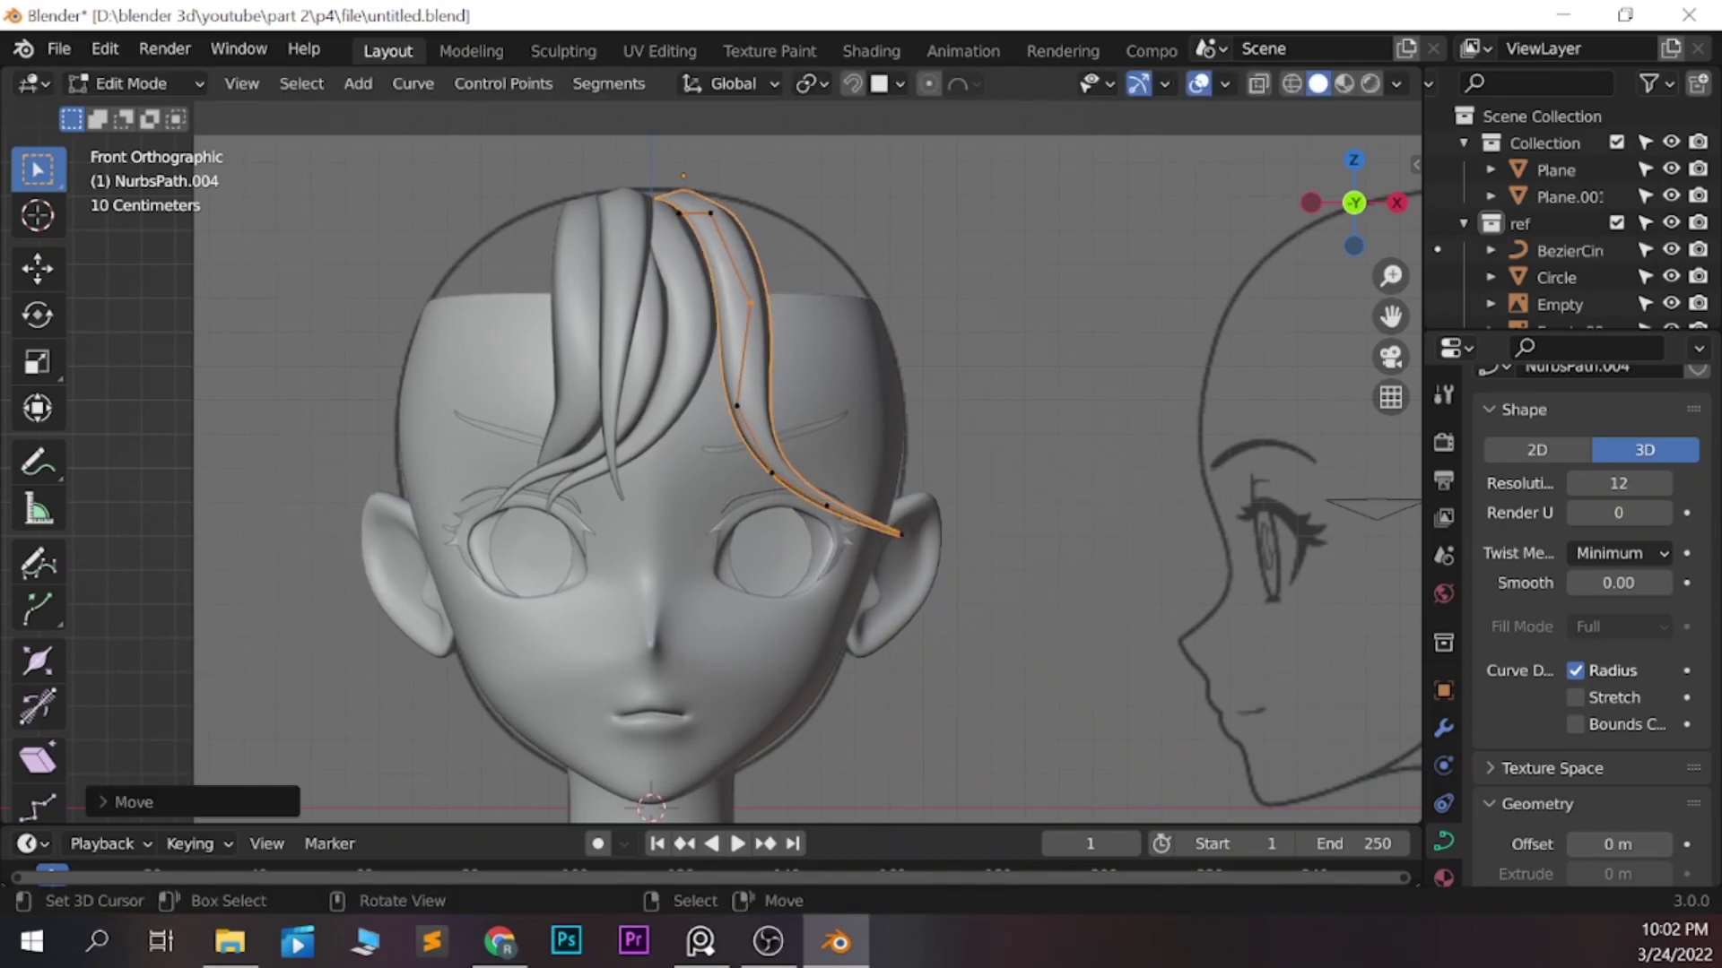
key("Return")
Push the strand's points away from the face, twist them with Ctrl+T, and save
key("KP_3")
key("g")
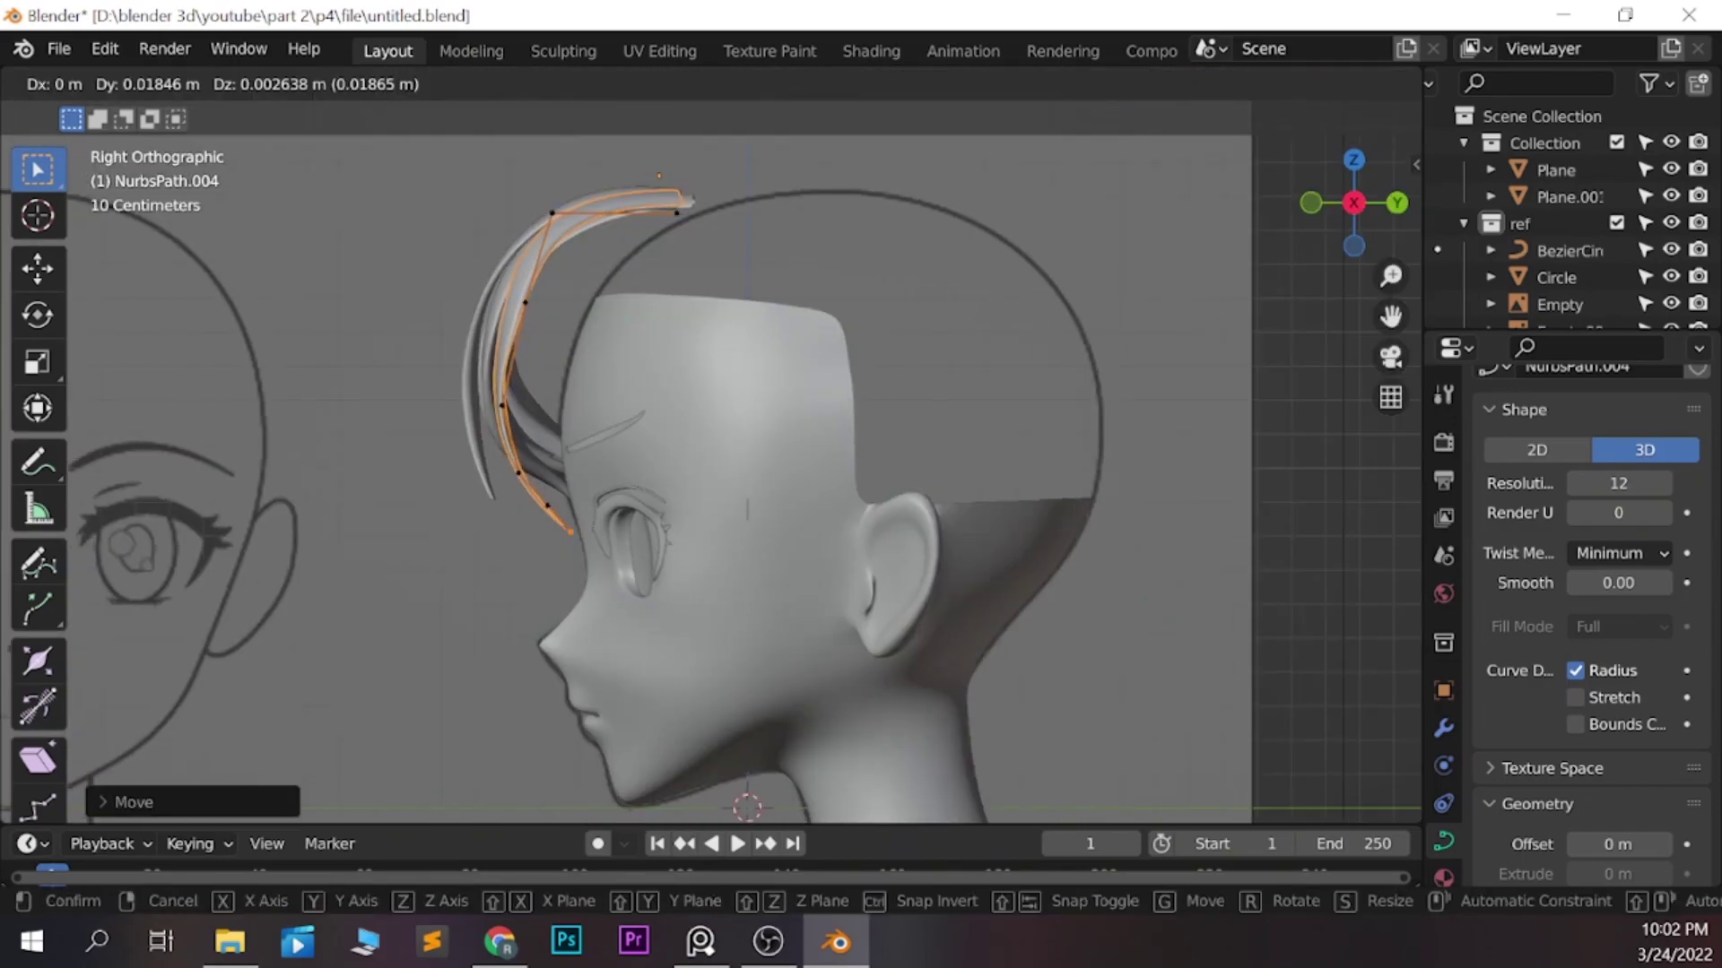
key("Return")
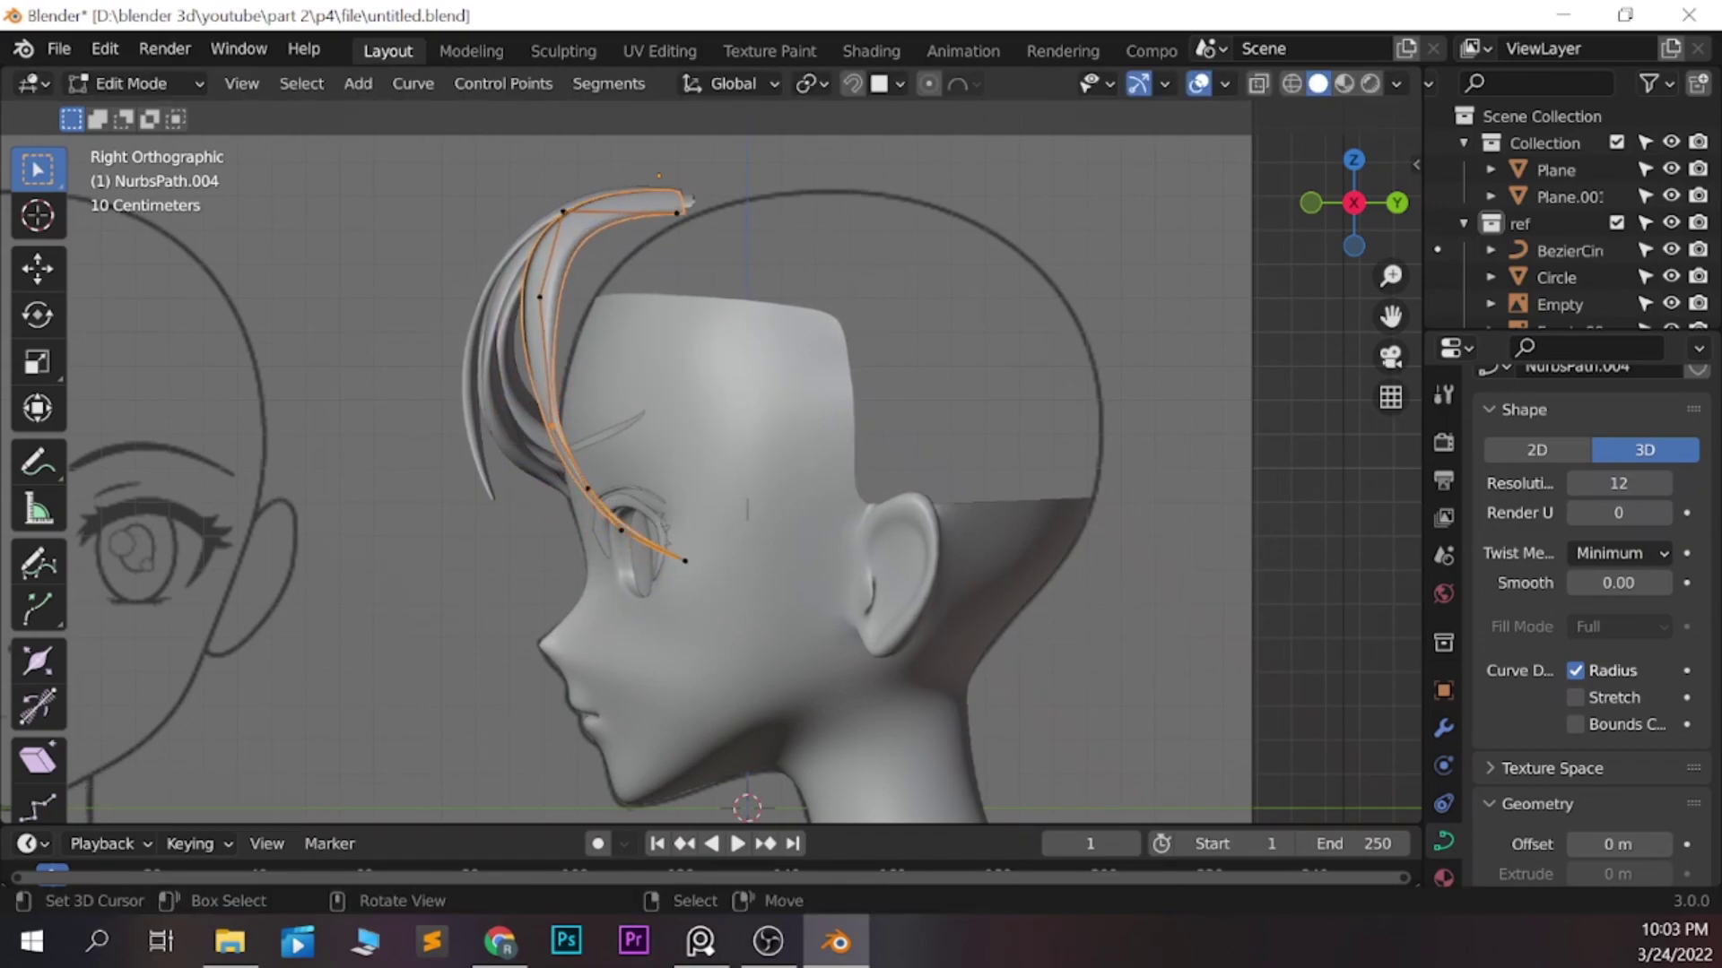
key("KP_1")
key("ctrl+t")
key("Return")
key("g")
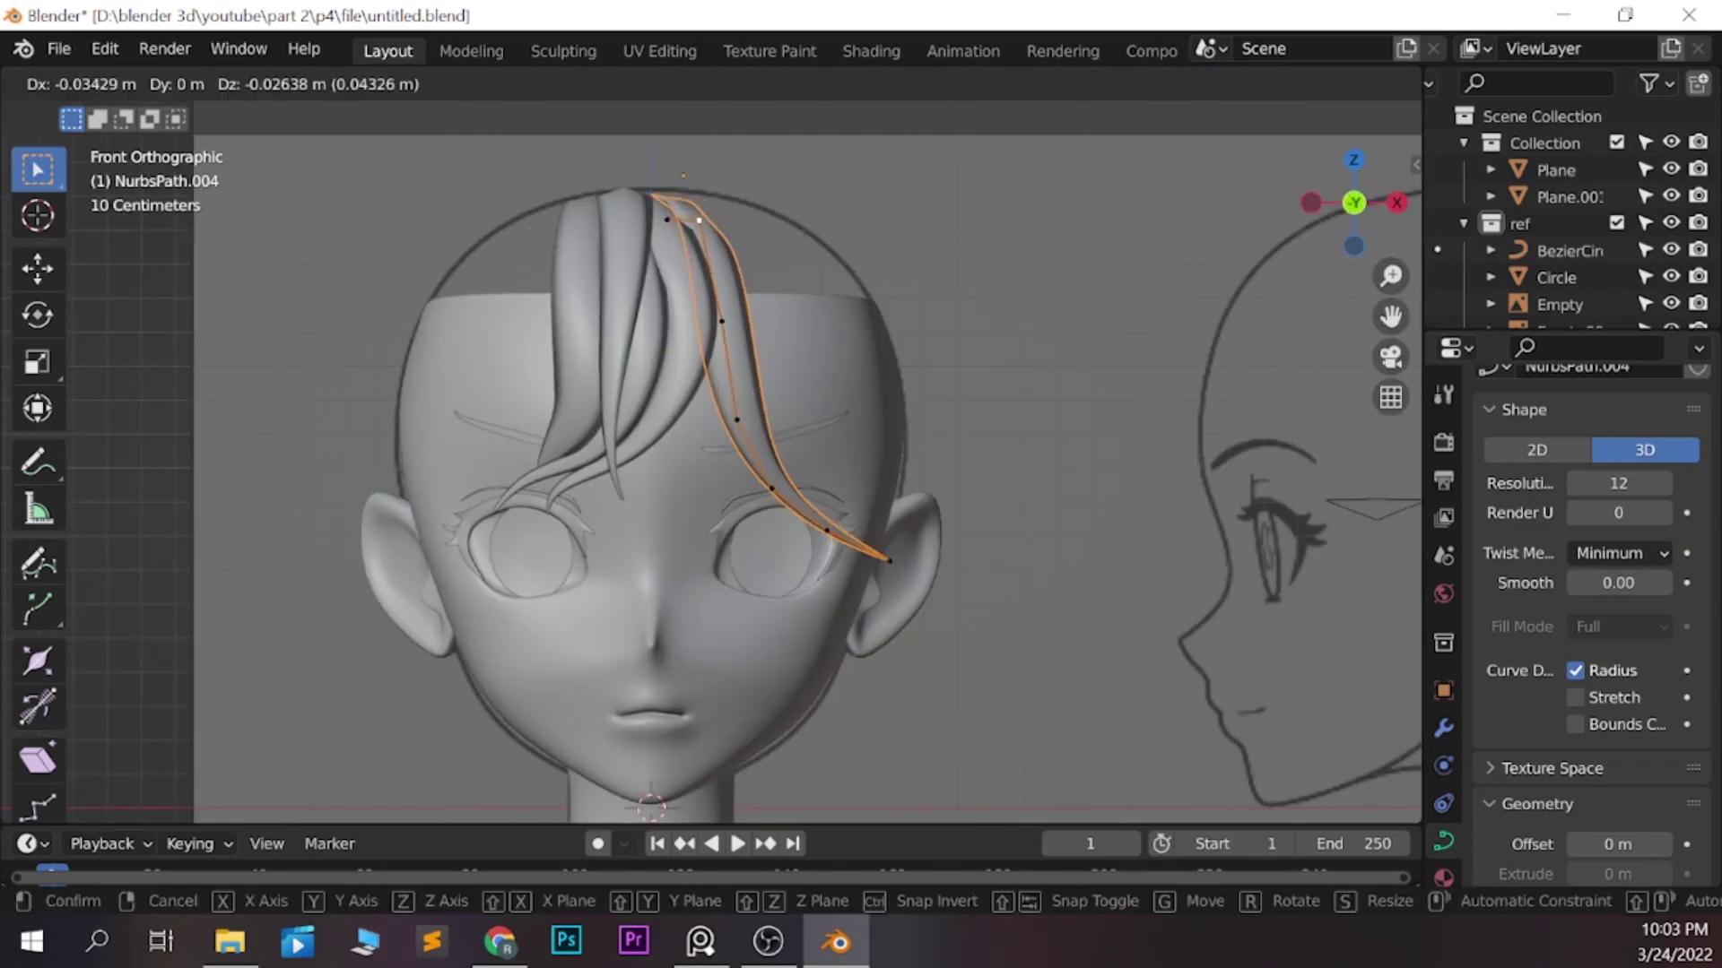
key("Escape")
key("ctrl+s")
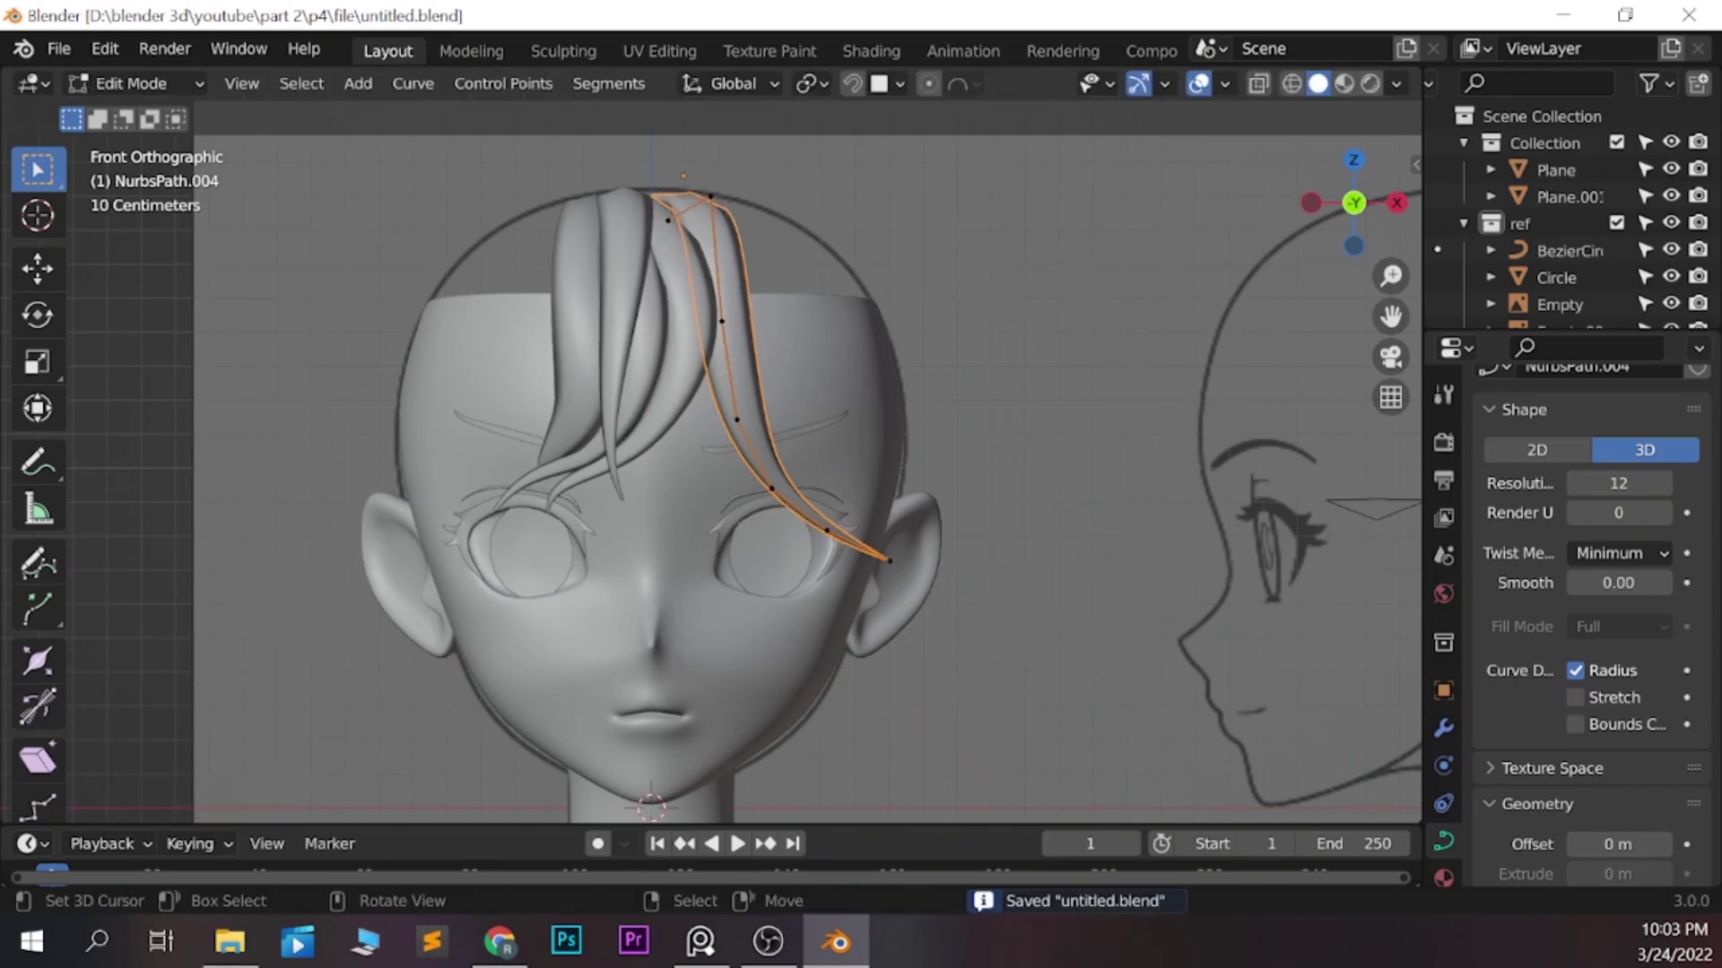
Duplicate the strand for another bang and shape it around the side and across the forehead
key("shift+d")
key("KP_3")
key("Return")
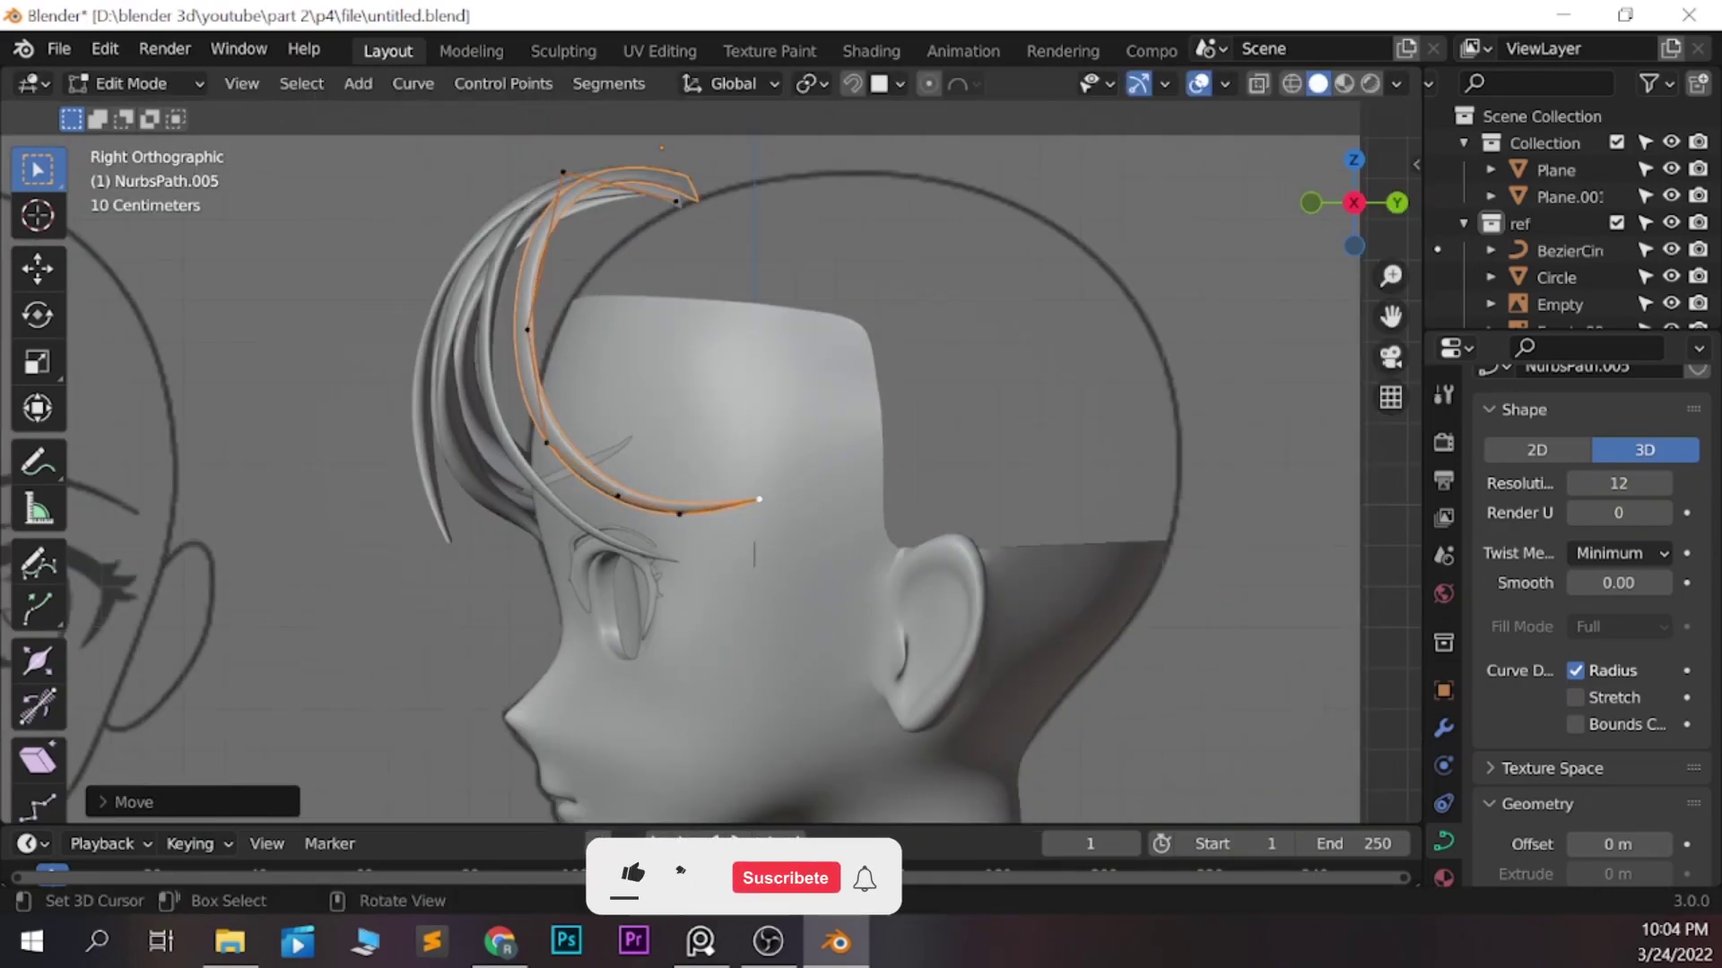
key("g")
key("Return")
key("KP_1")
key("g")
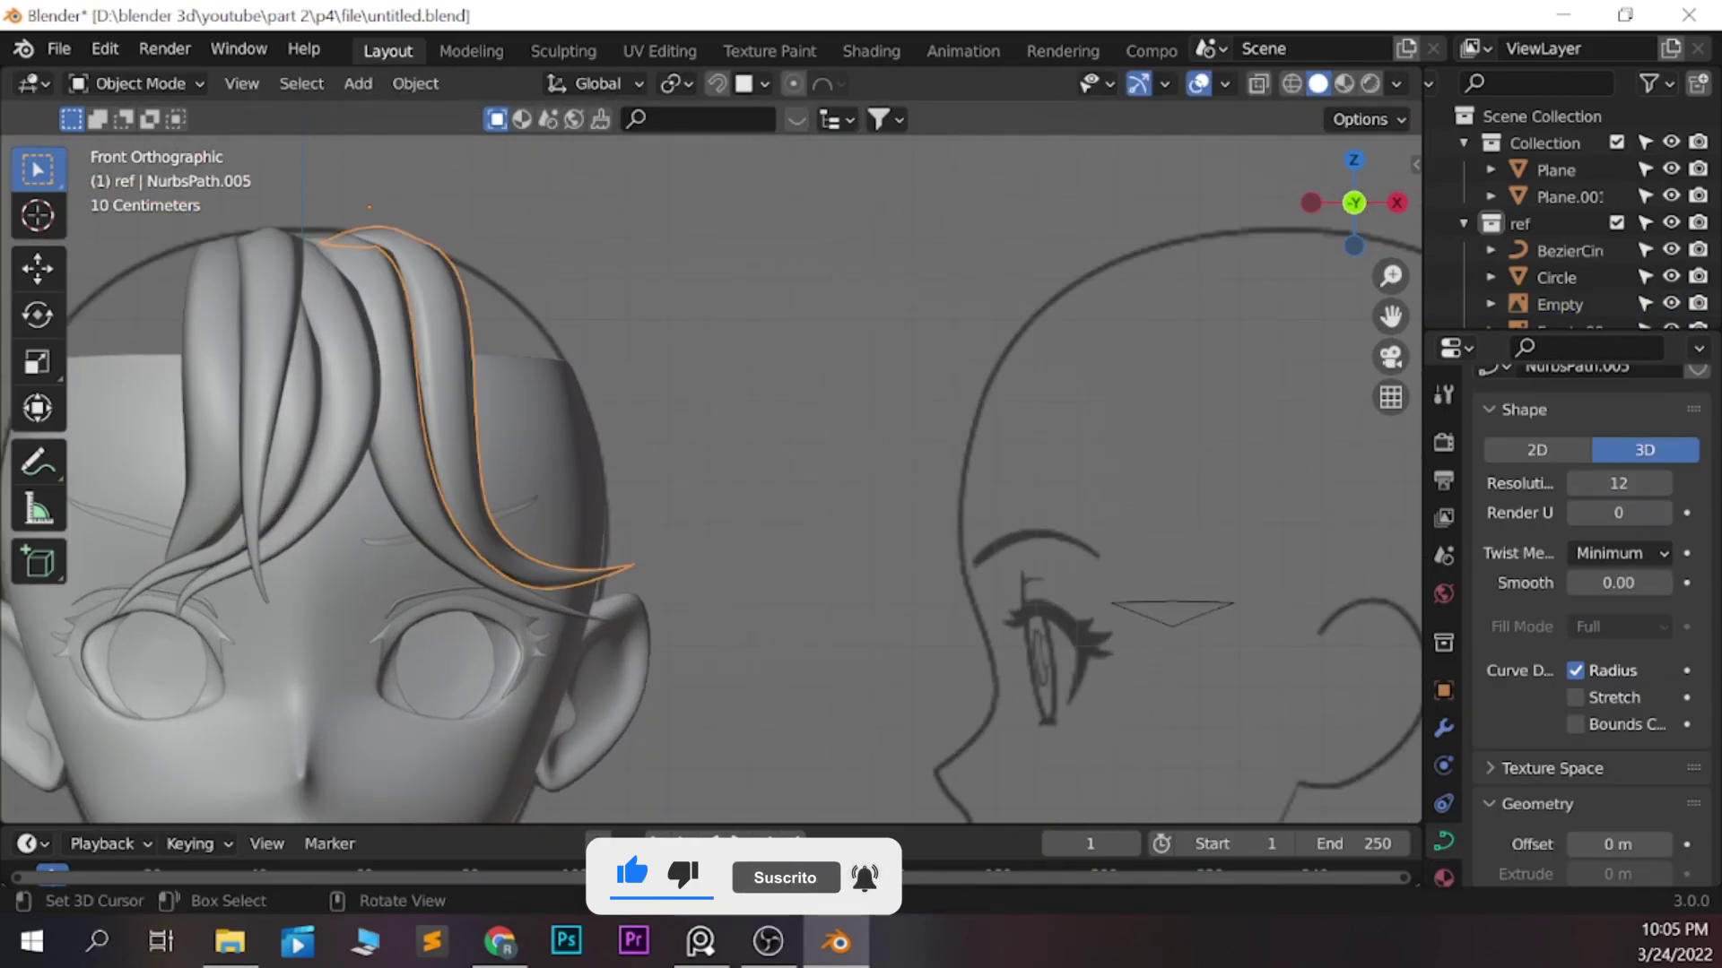
Nudge the side strand's curve points, checking side and front views, and undo the last move
key("KP_3")
key("KP_1")
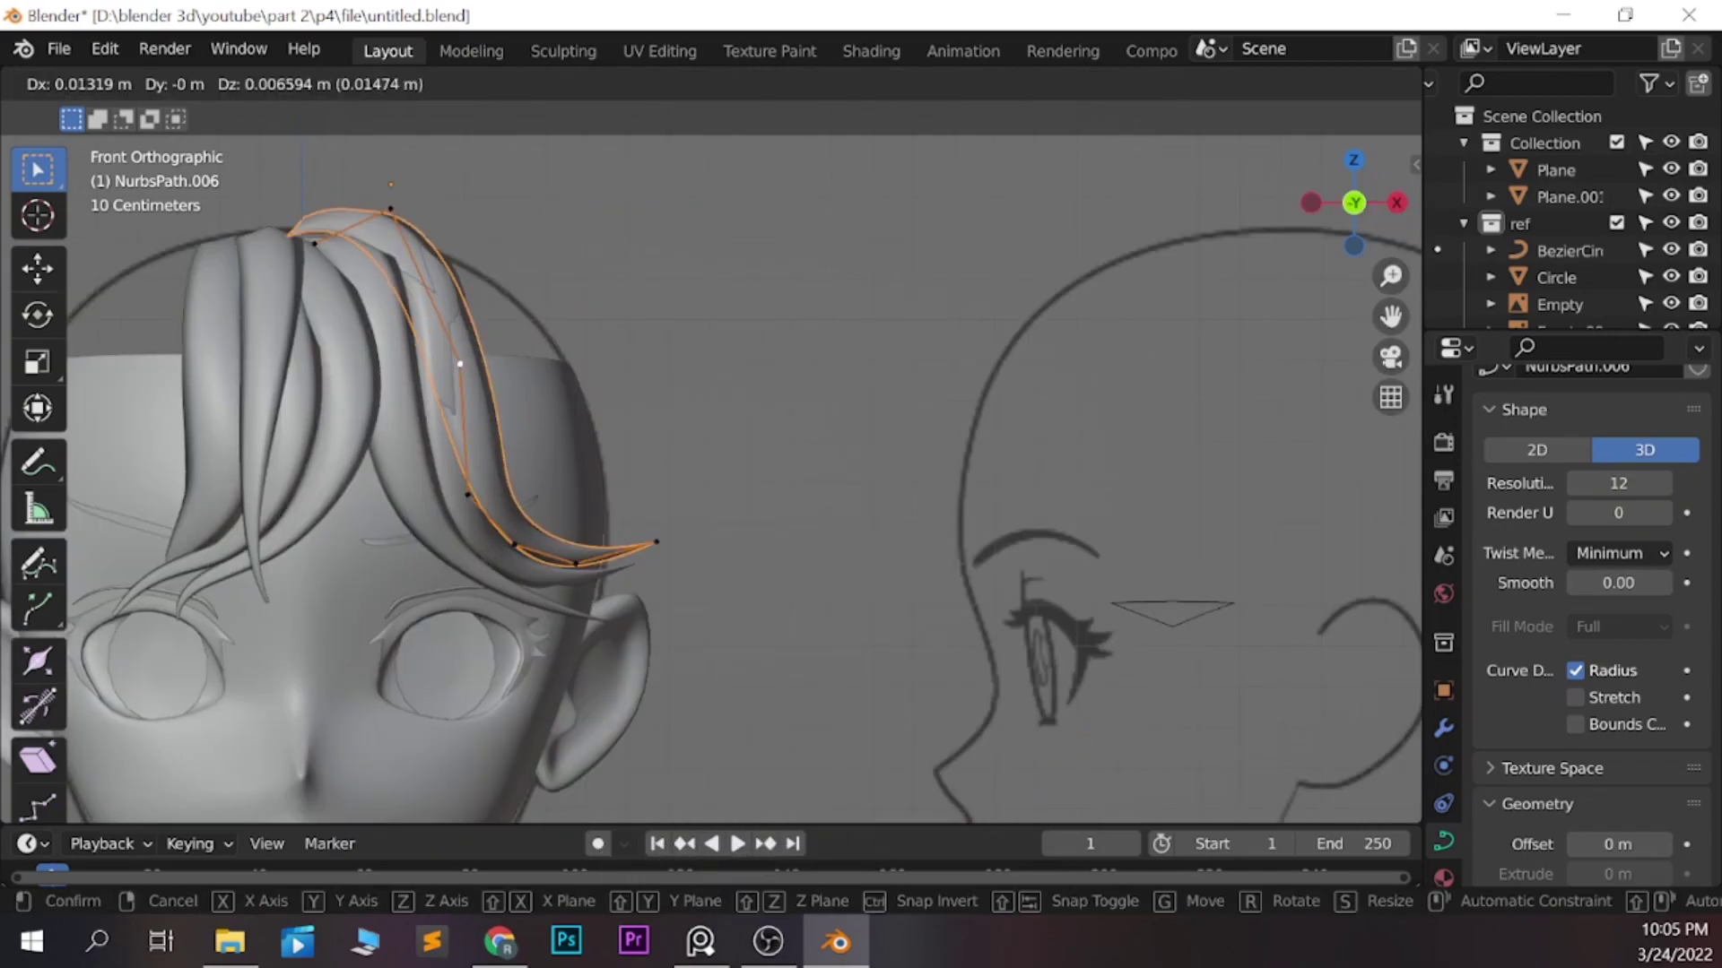
key("KP_3")
key("KP_1")
key("KP_6")
key("KP_1")
key("Return")
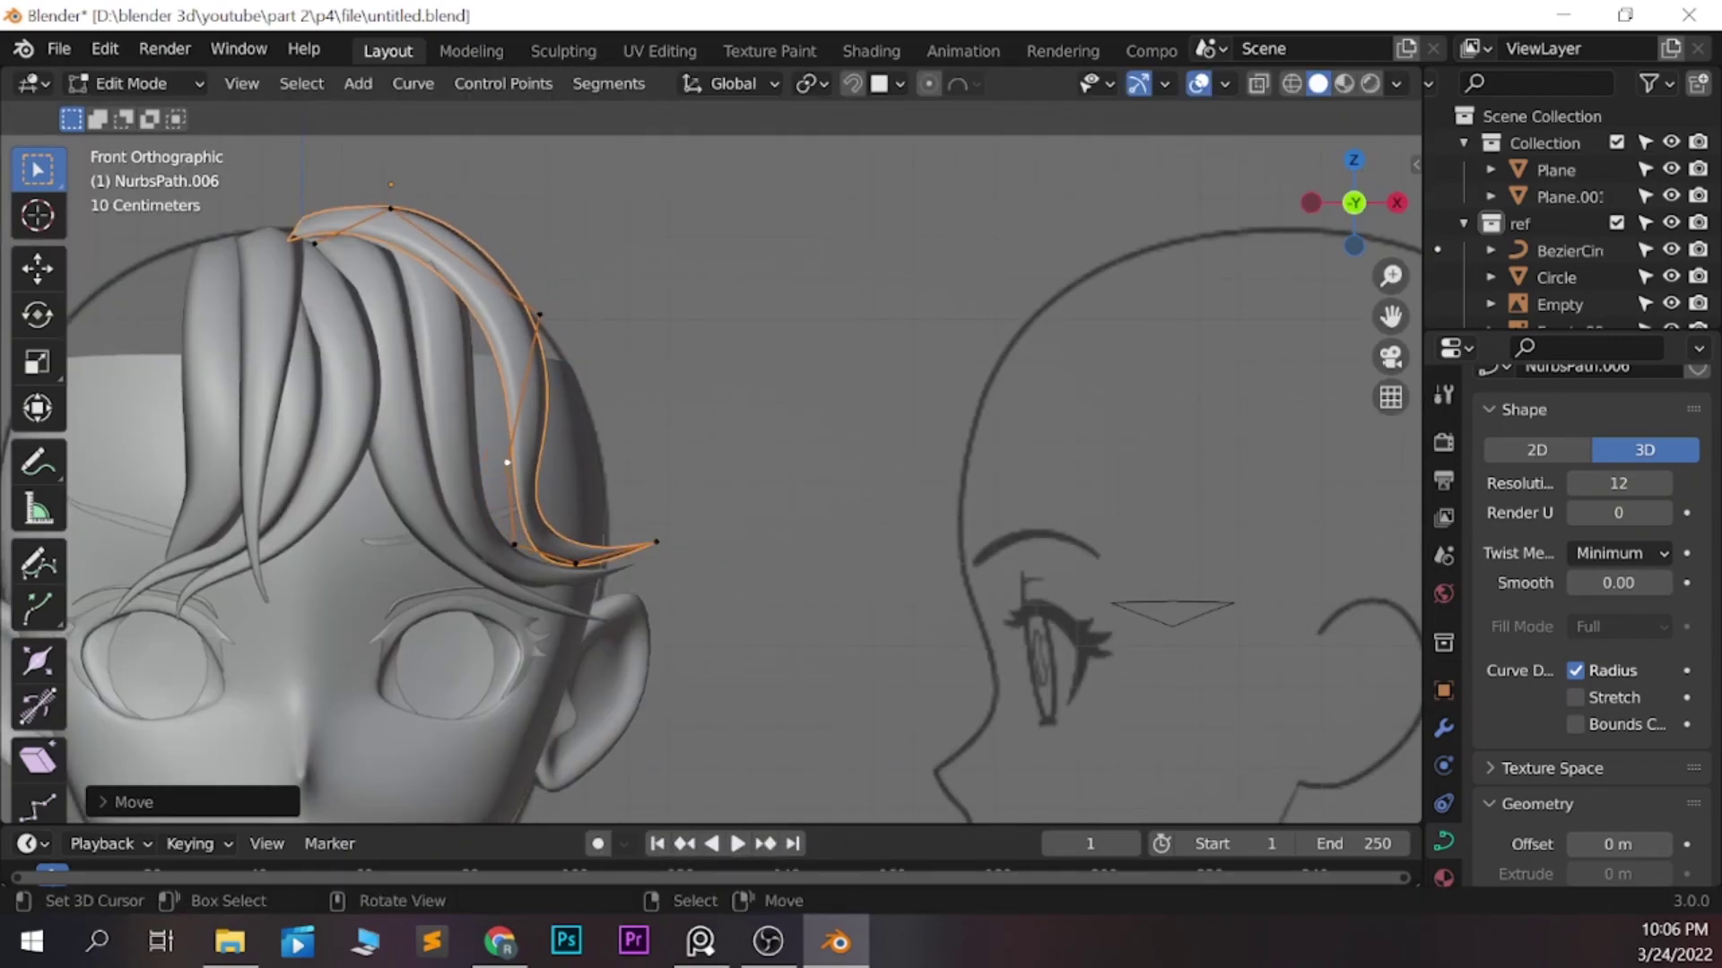
key("ctrl+z")
key("alt+s")
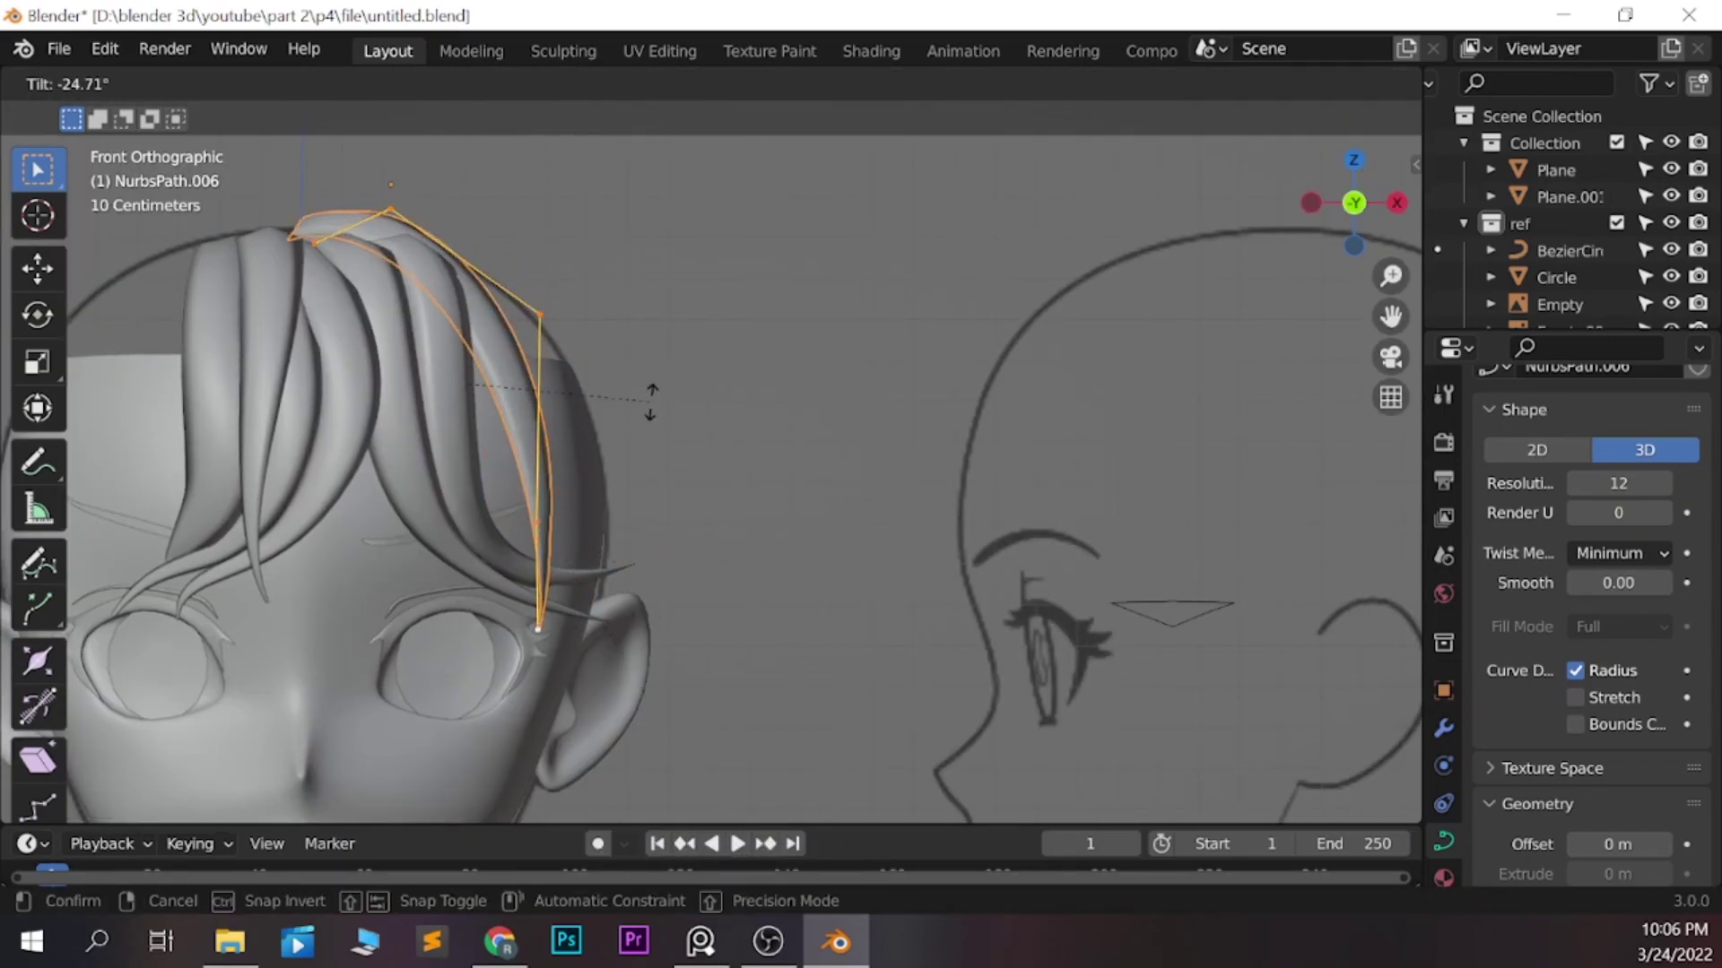
Move the upper-right control point outward and adjust the strand's top points past the temple
left_click(539, 314)
key("g")
key("KP_3")
key("KP_1")
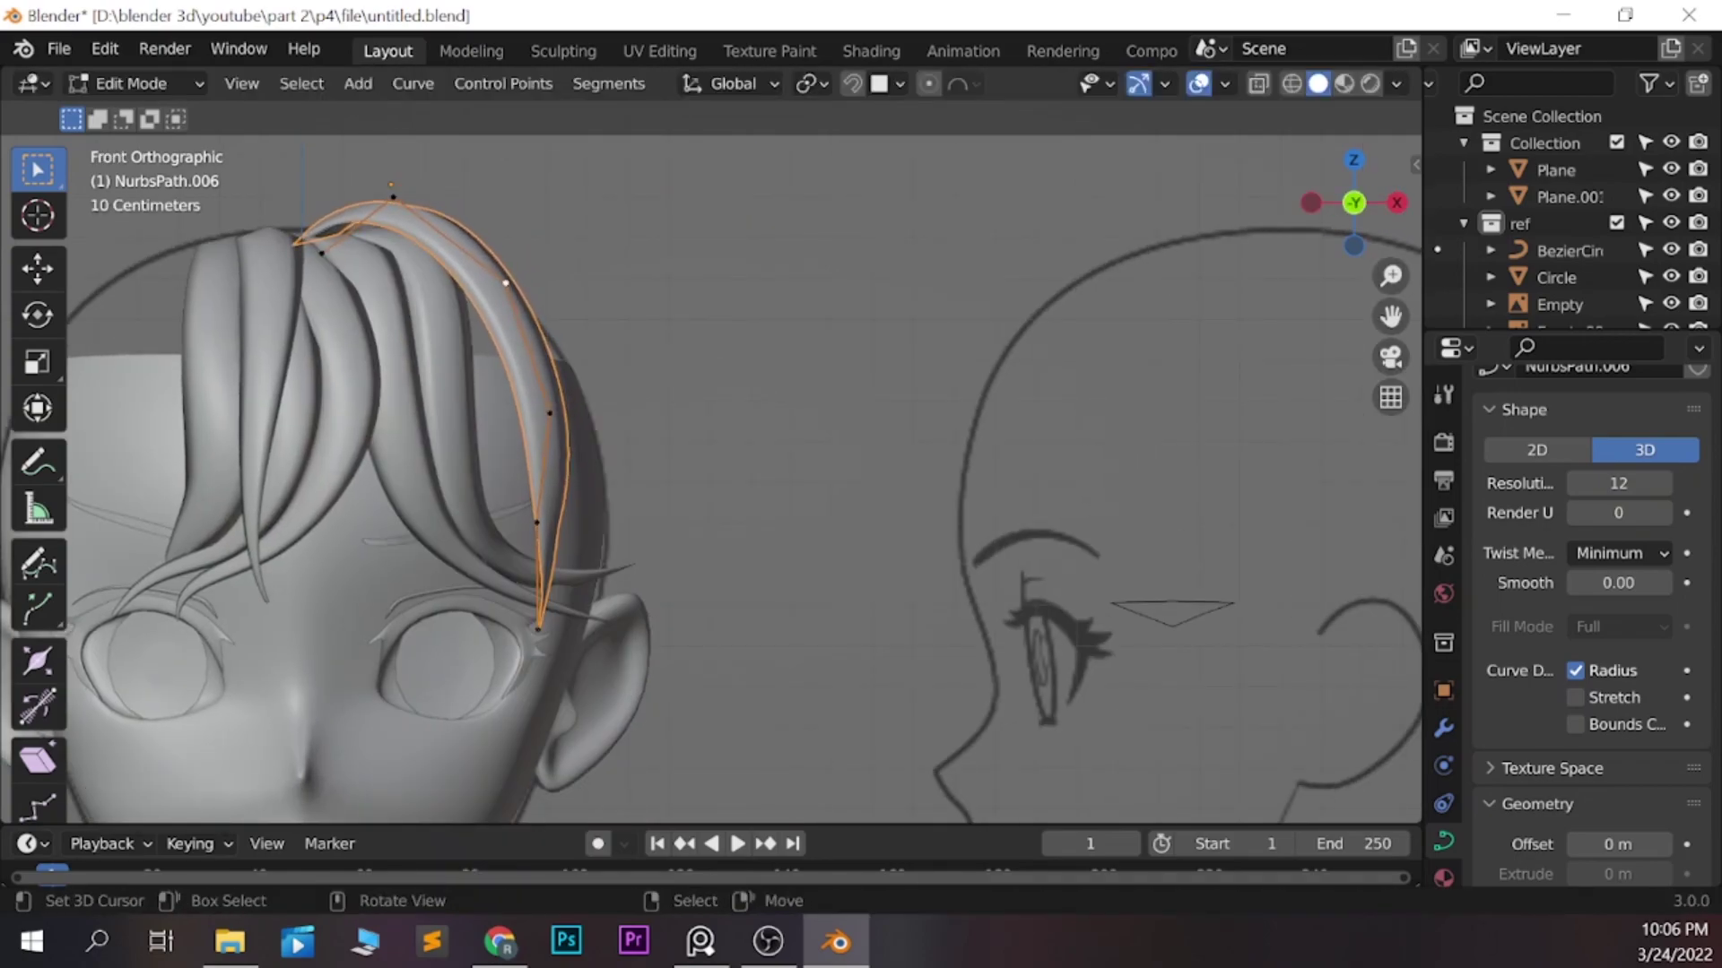
scroll(538, 184, "down", 1)
key("g")
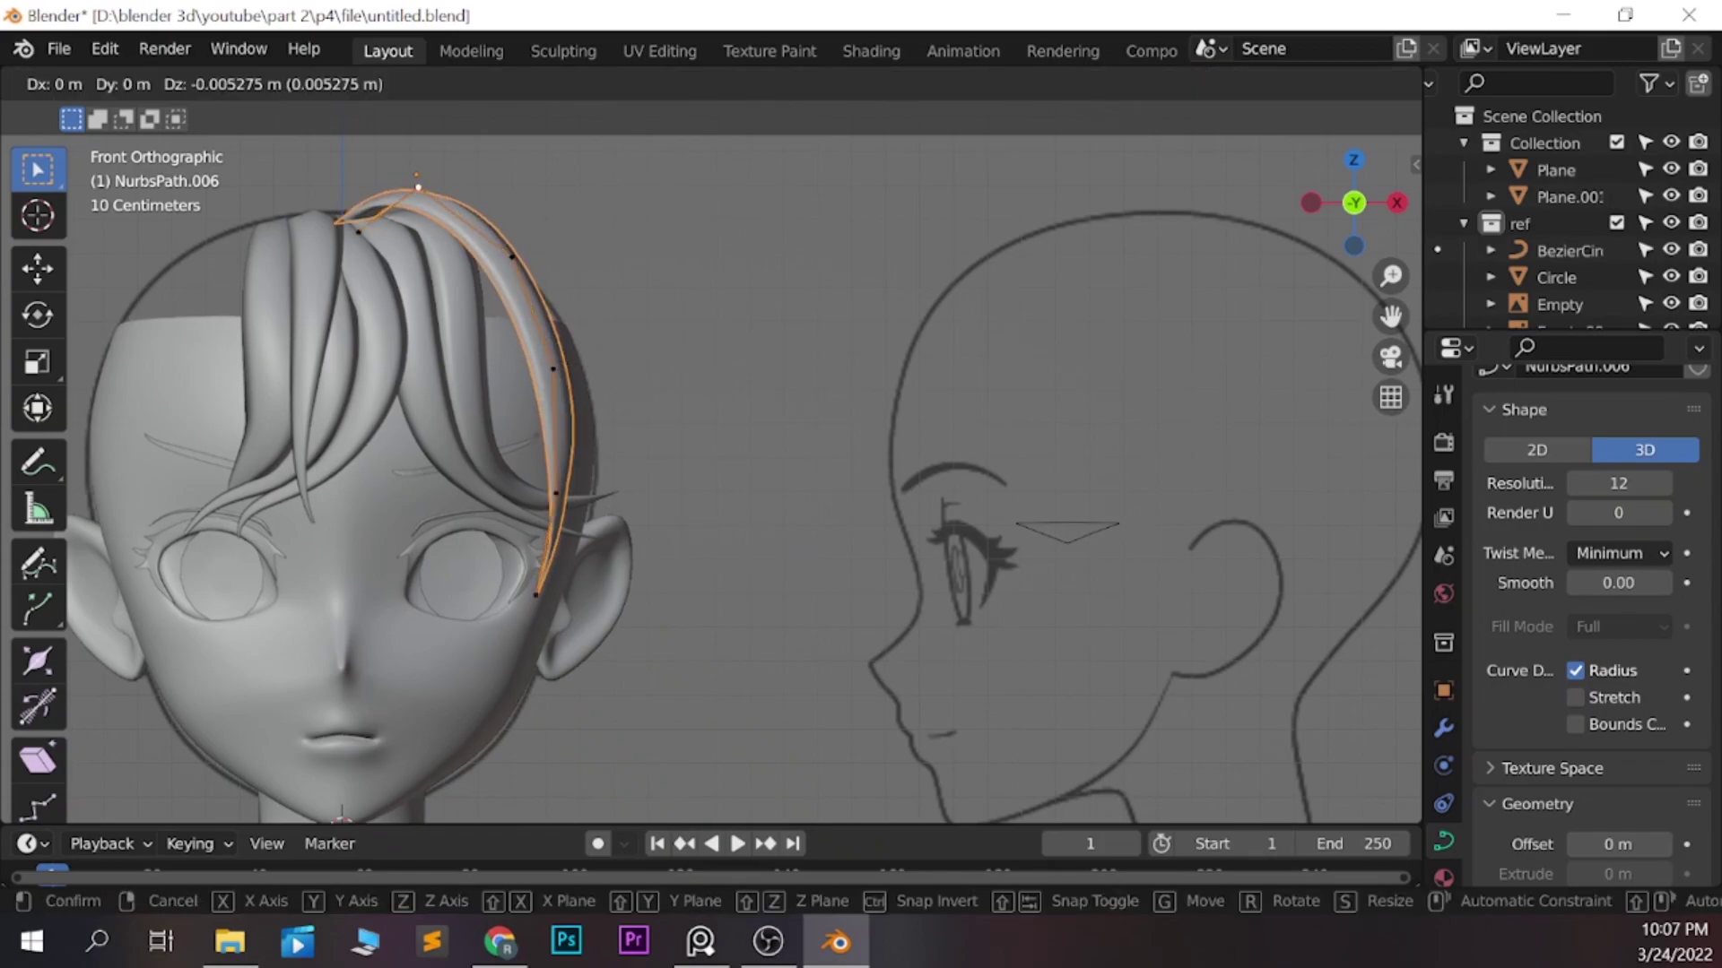
key("KP_3")
key("Tab")
key("KP_1")
Duplicate the side strand and place the copy along the right side of the head
key("Tab")
key("shift+d")
key("z")
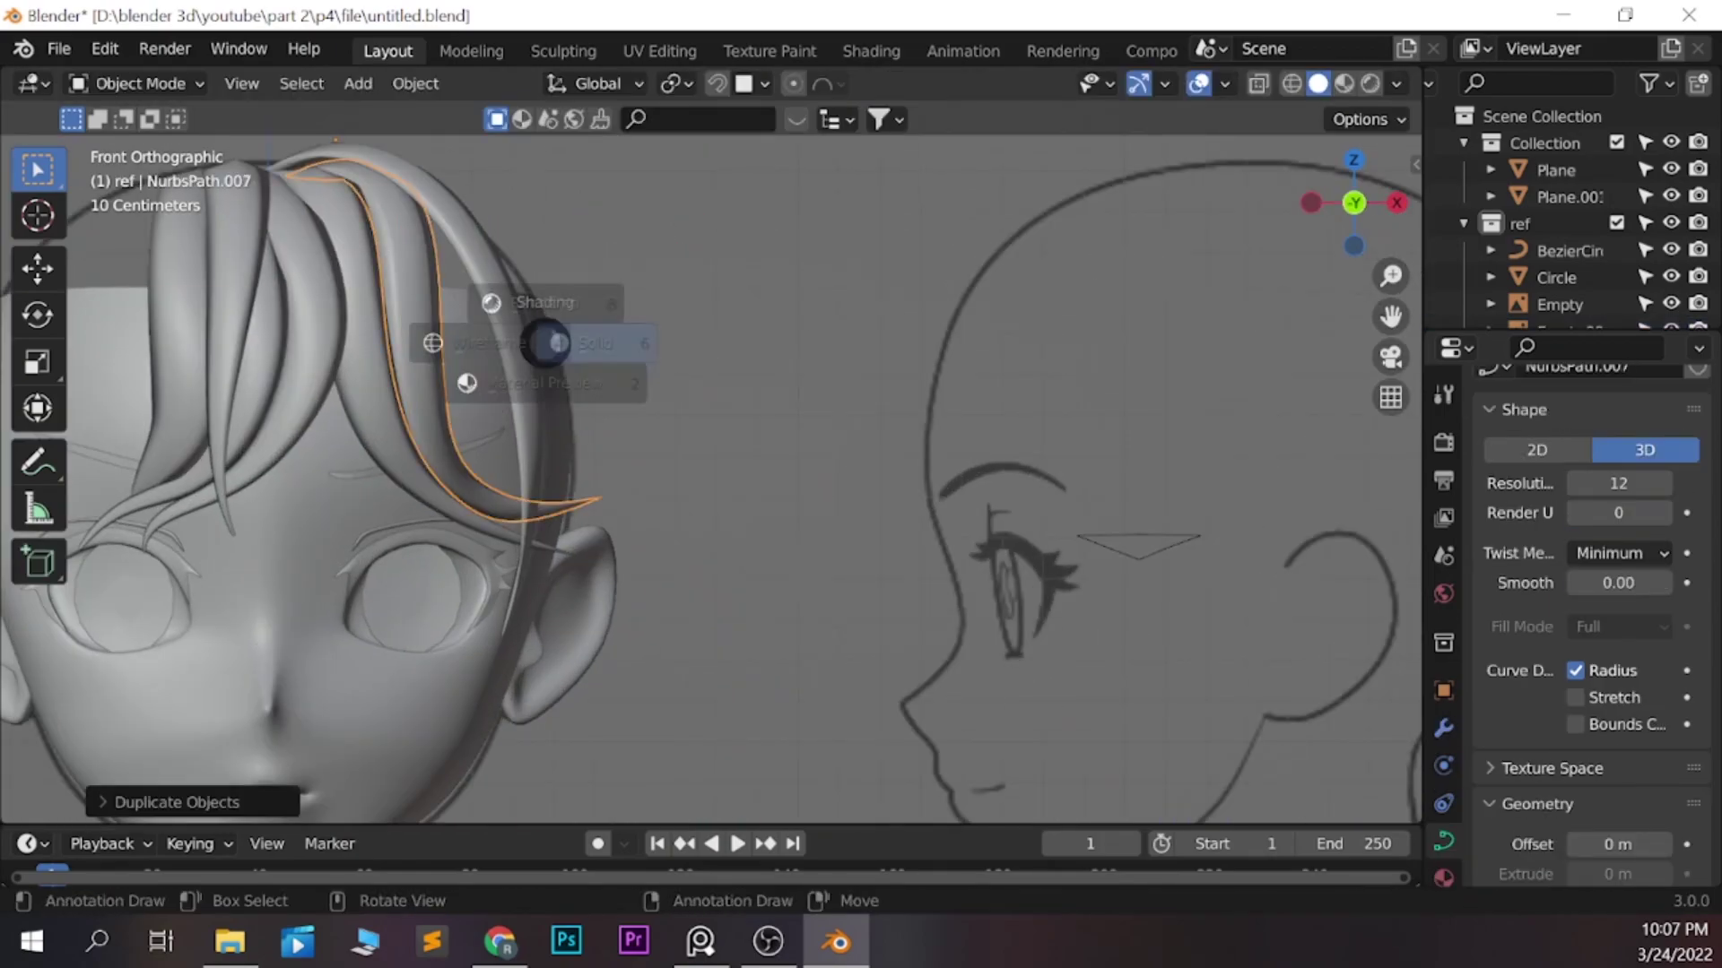
key("ctrl+Tab")
key("Return")
key("KP_3")
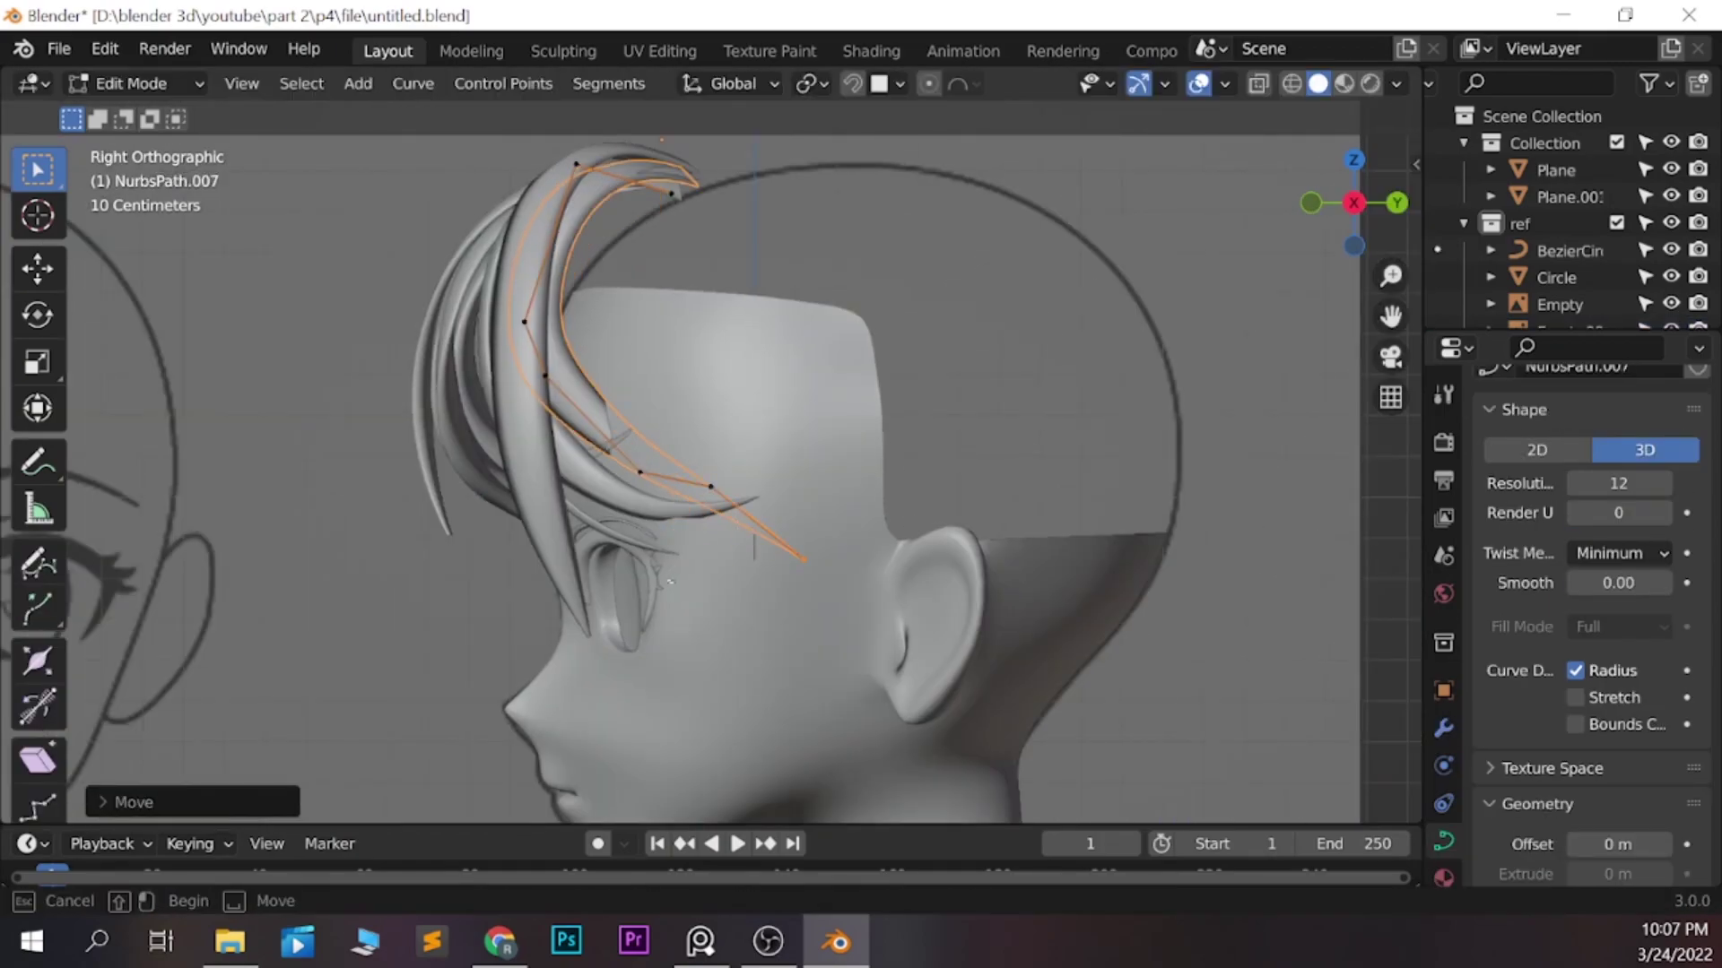
key("g")
Rotate and move the copy's points, reshaping its lower points to droop over the bare side
key("r")
key("KP_1")
key("g")
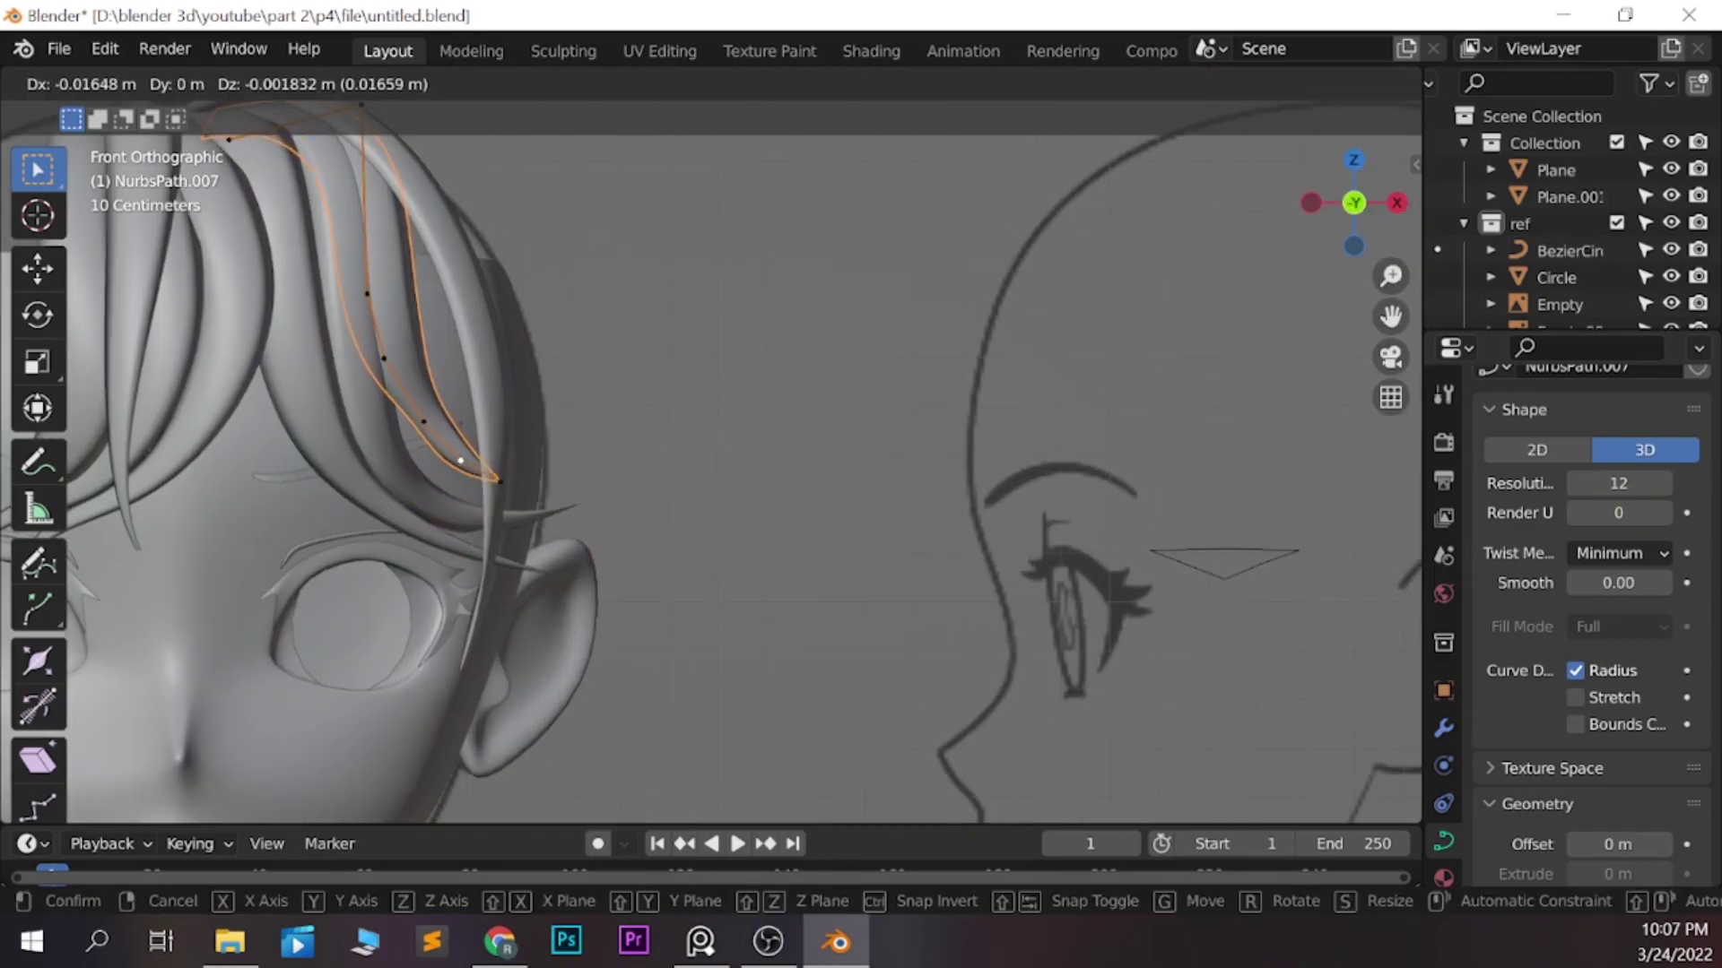
key("Return")
key("g")
key("Return")
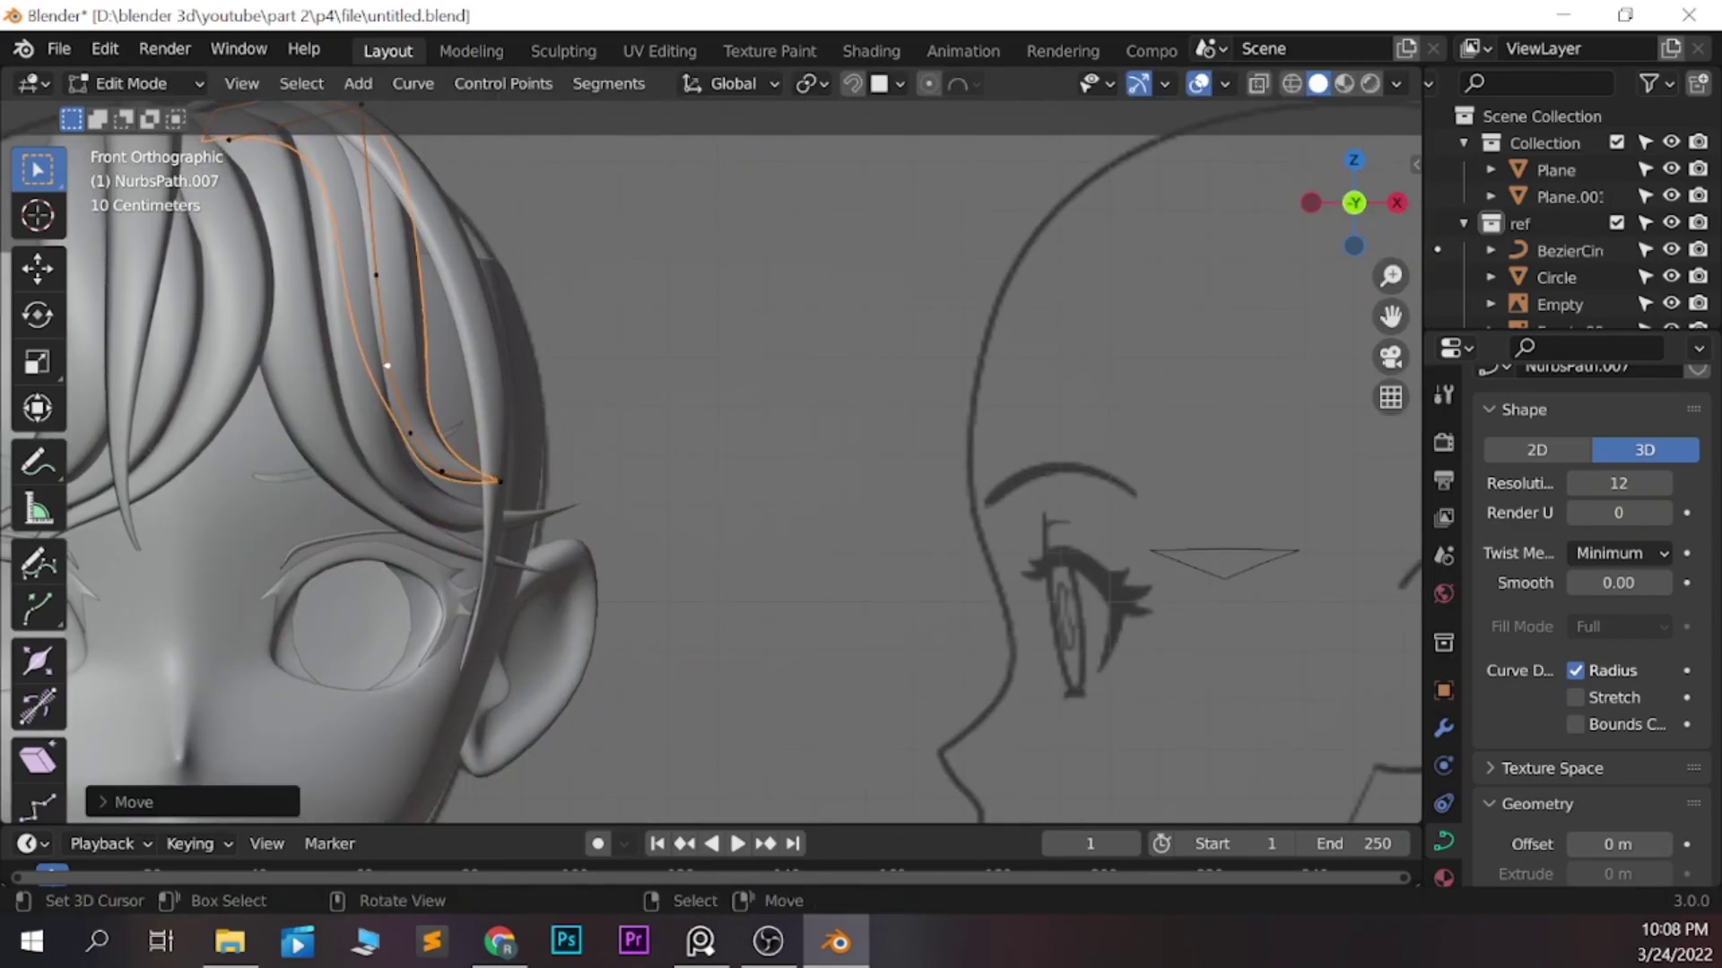
scroll(711, 463, "down", 1, "shift")
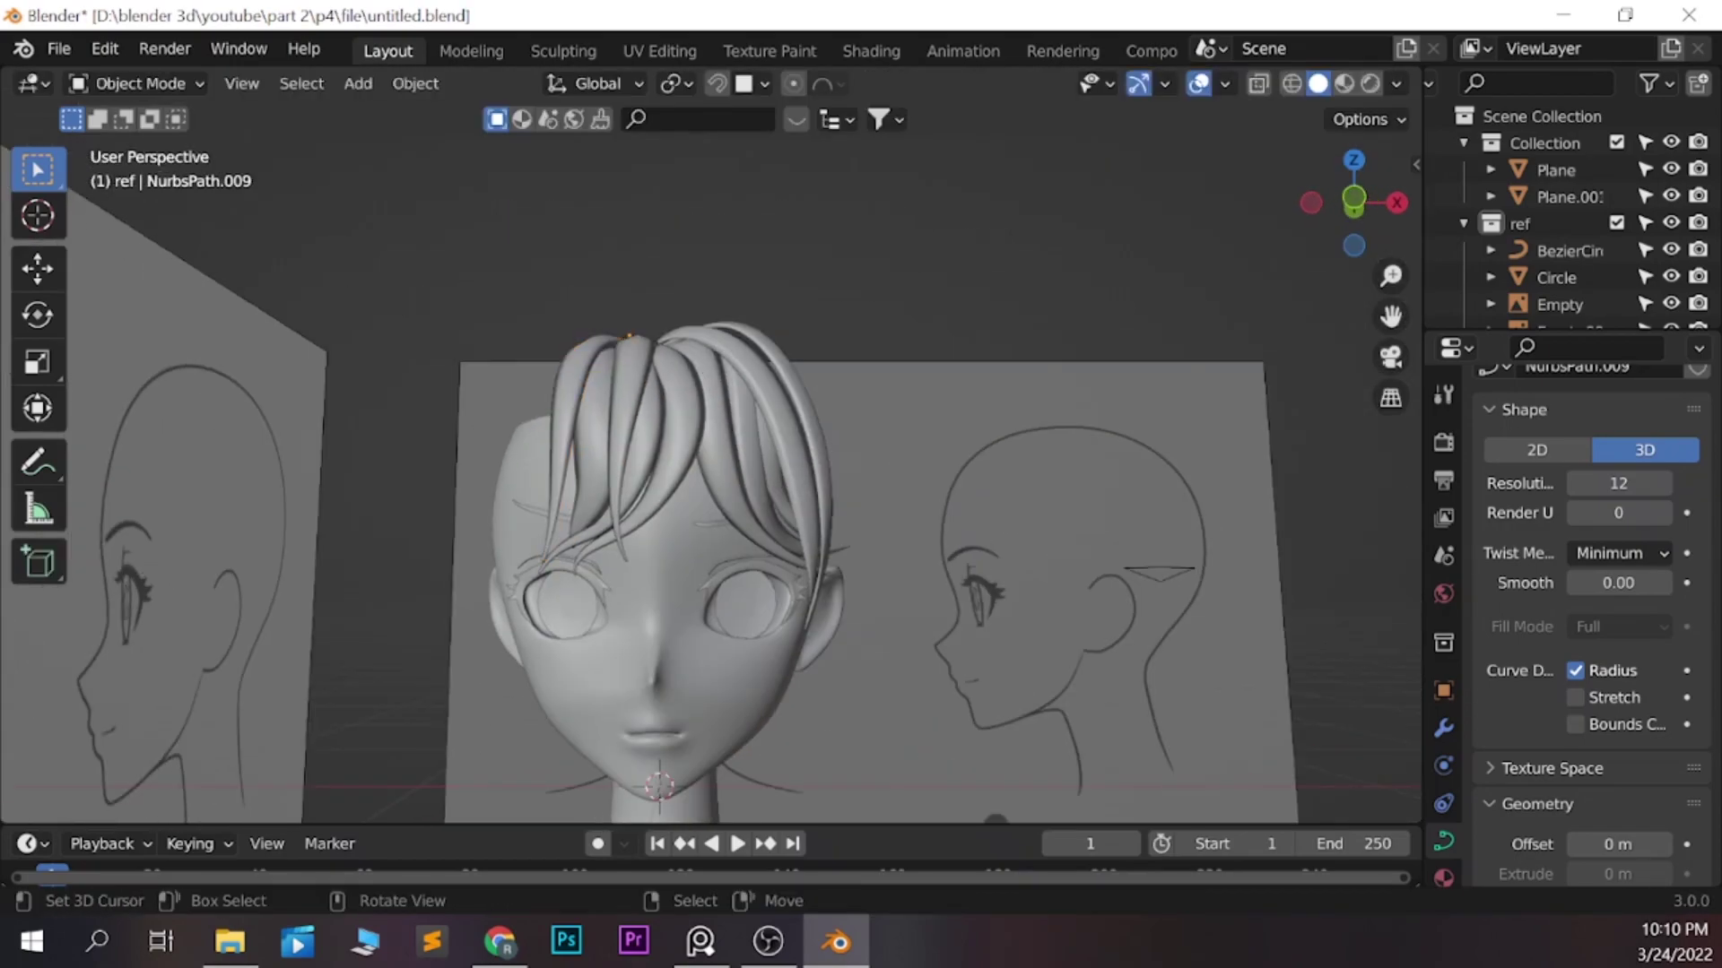
In front view, rotate the left bang strand NurbsPath.003 and move it into place
key("KP_1")
key("z")
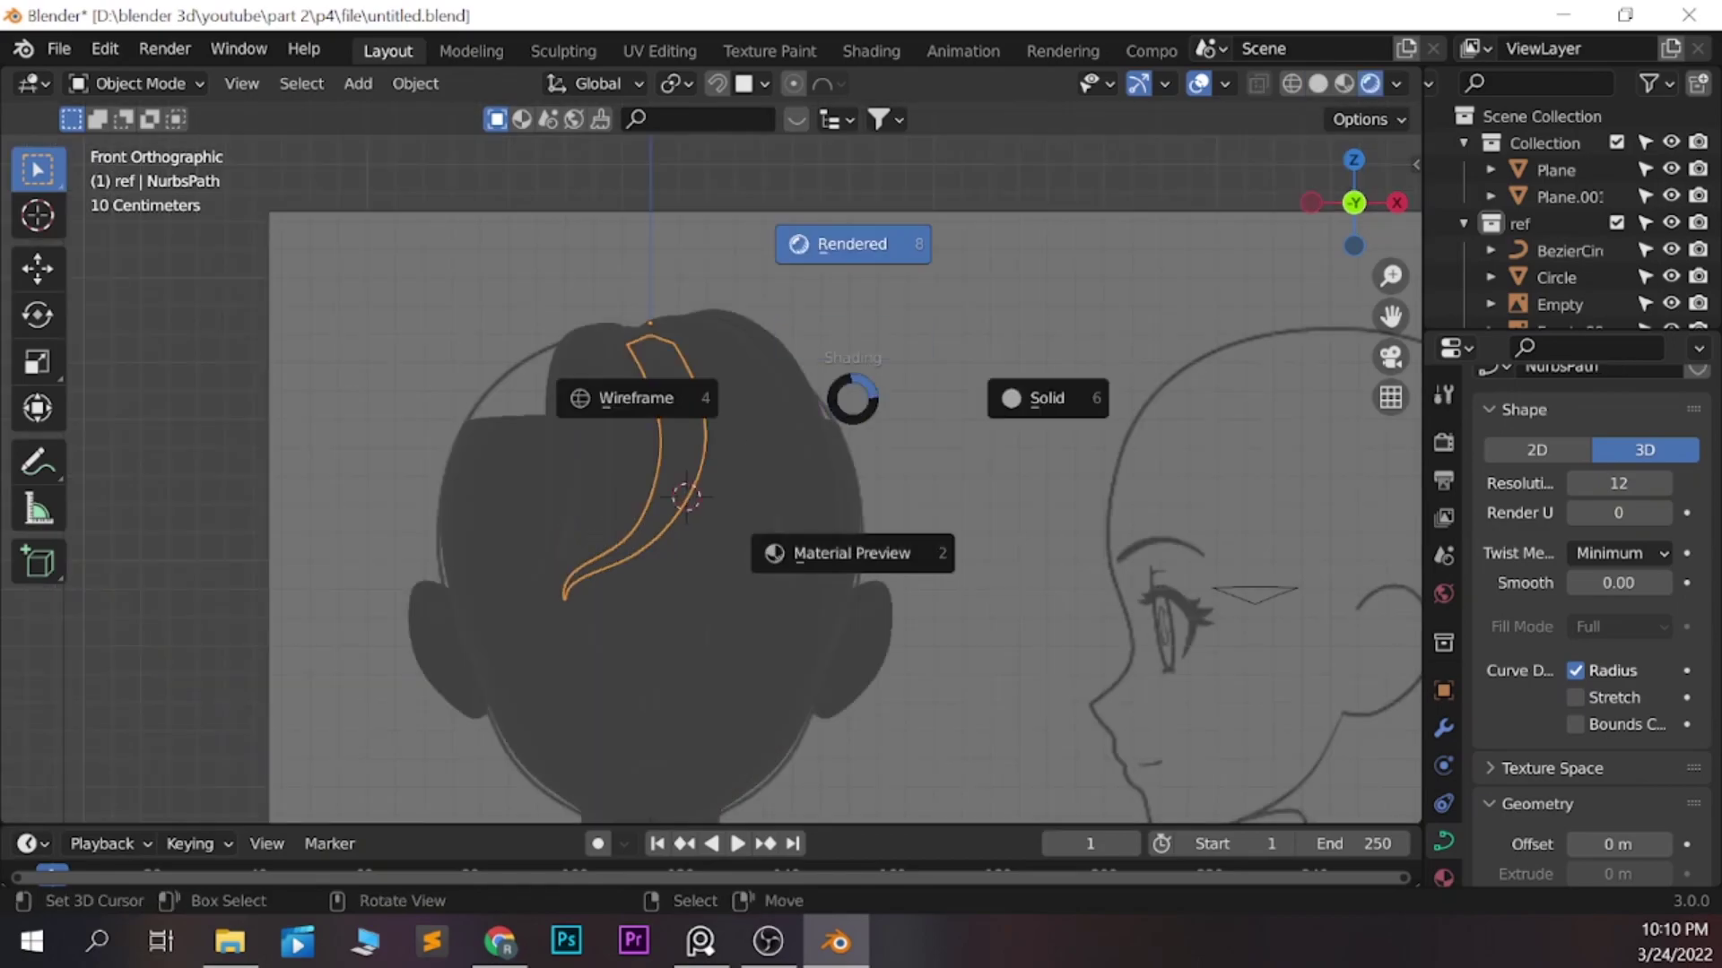
key("g")
key("r")
left_click(688, 488)
scroll(686, 493, "up", 2)
key("g")
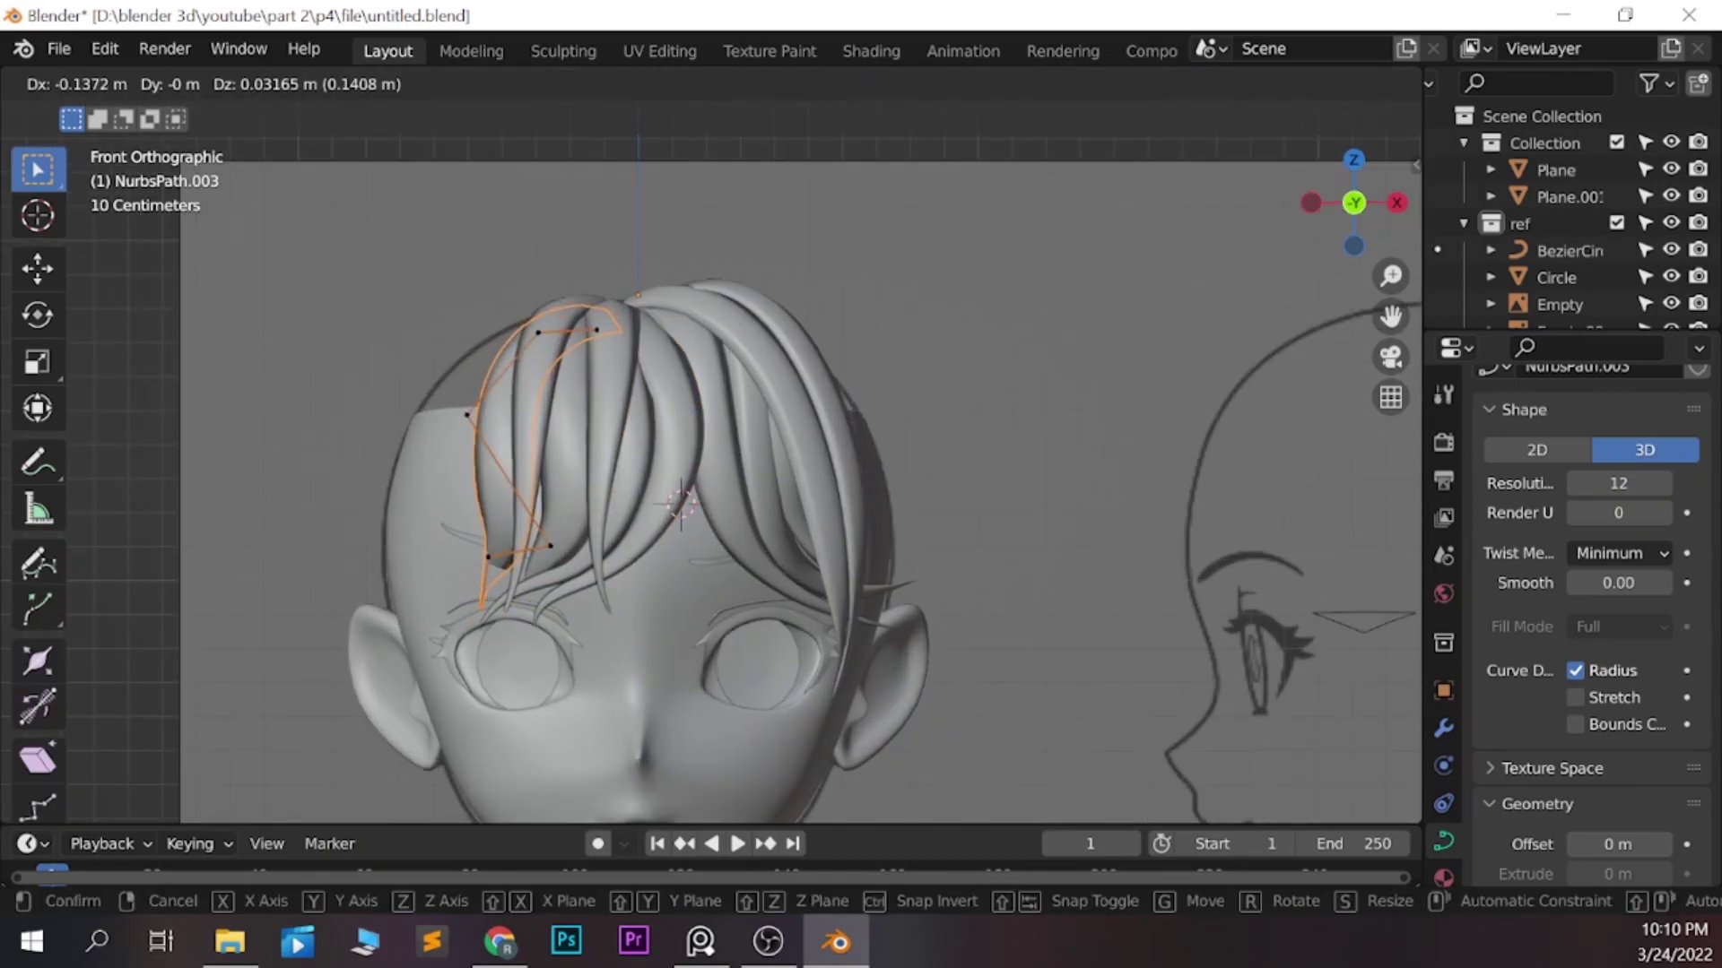
left_click(682, 502)
Adjust NurbsPath.003's points from front and left views to curve over the forehead
key("Tab")
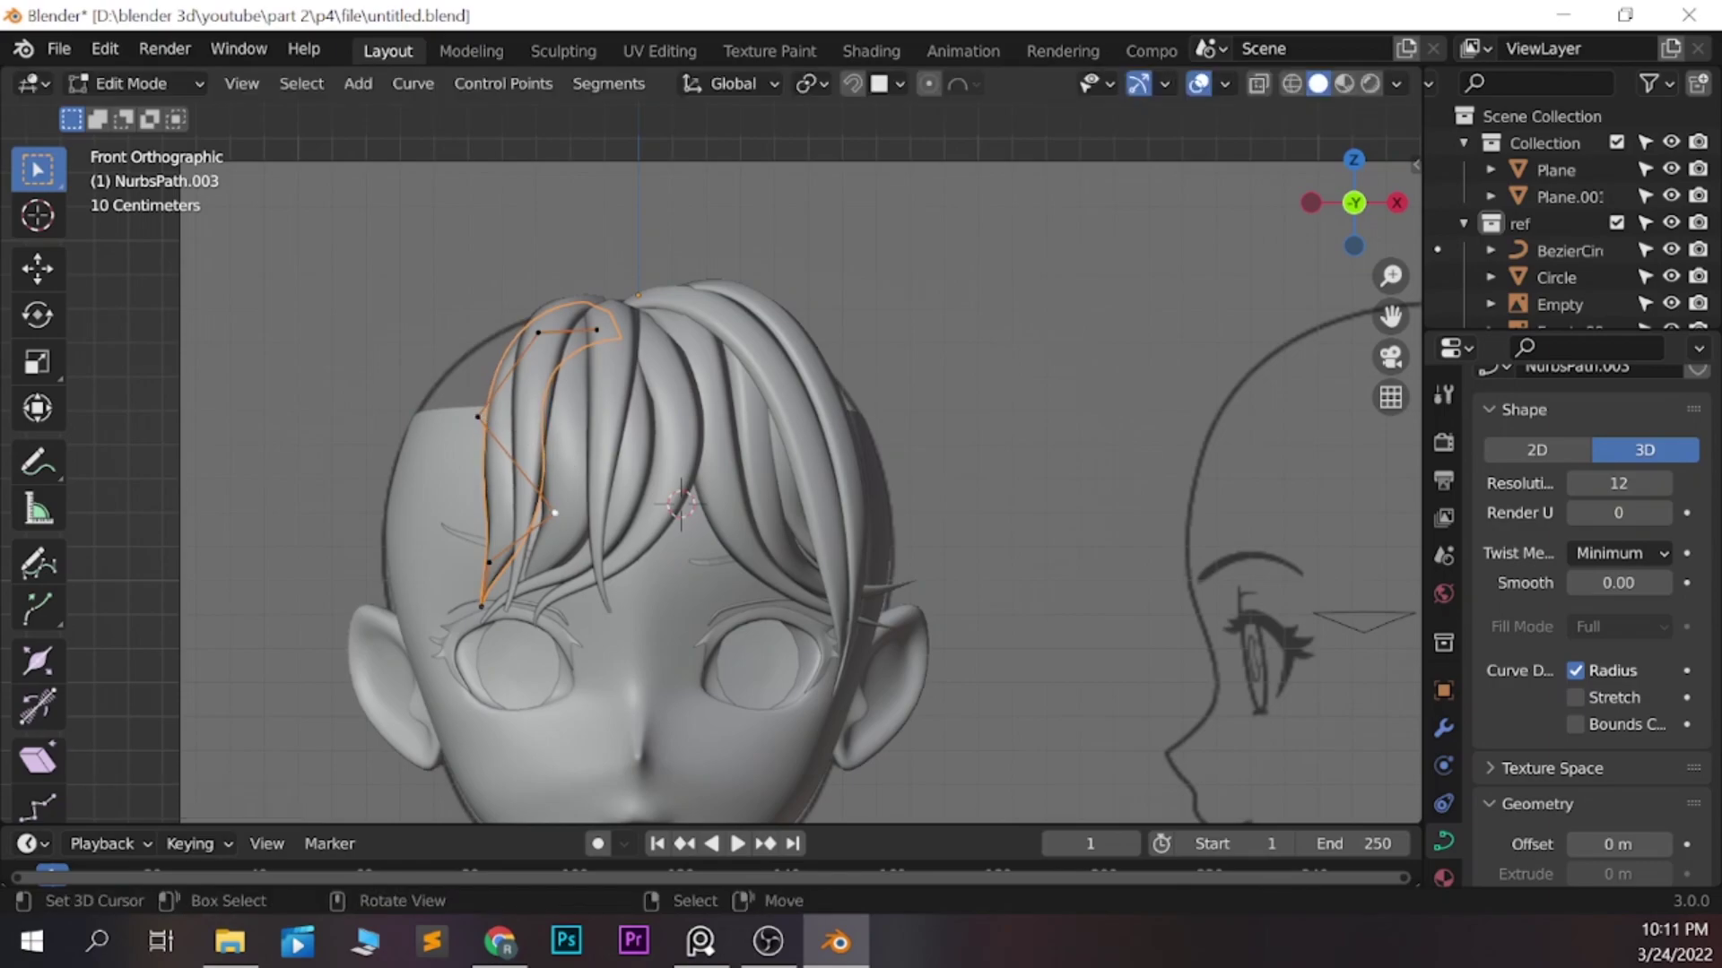
key("Return")
key("ctrl+KP_3")
key("KP_1")
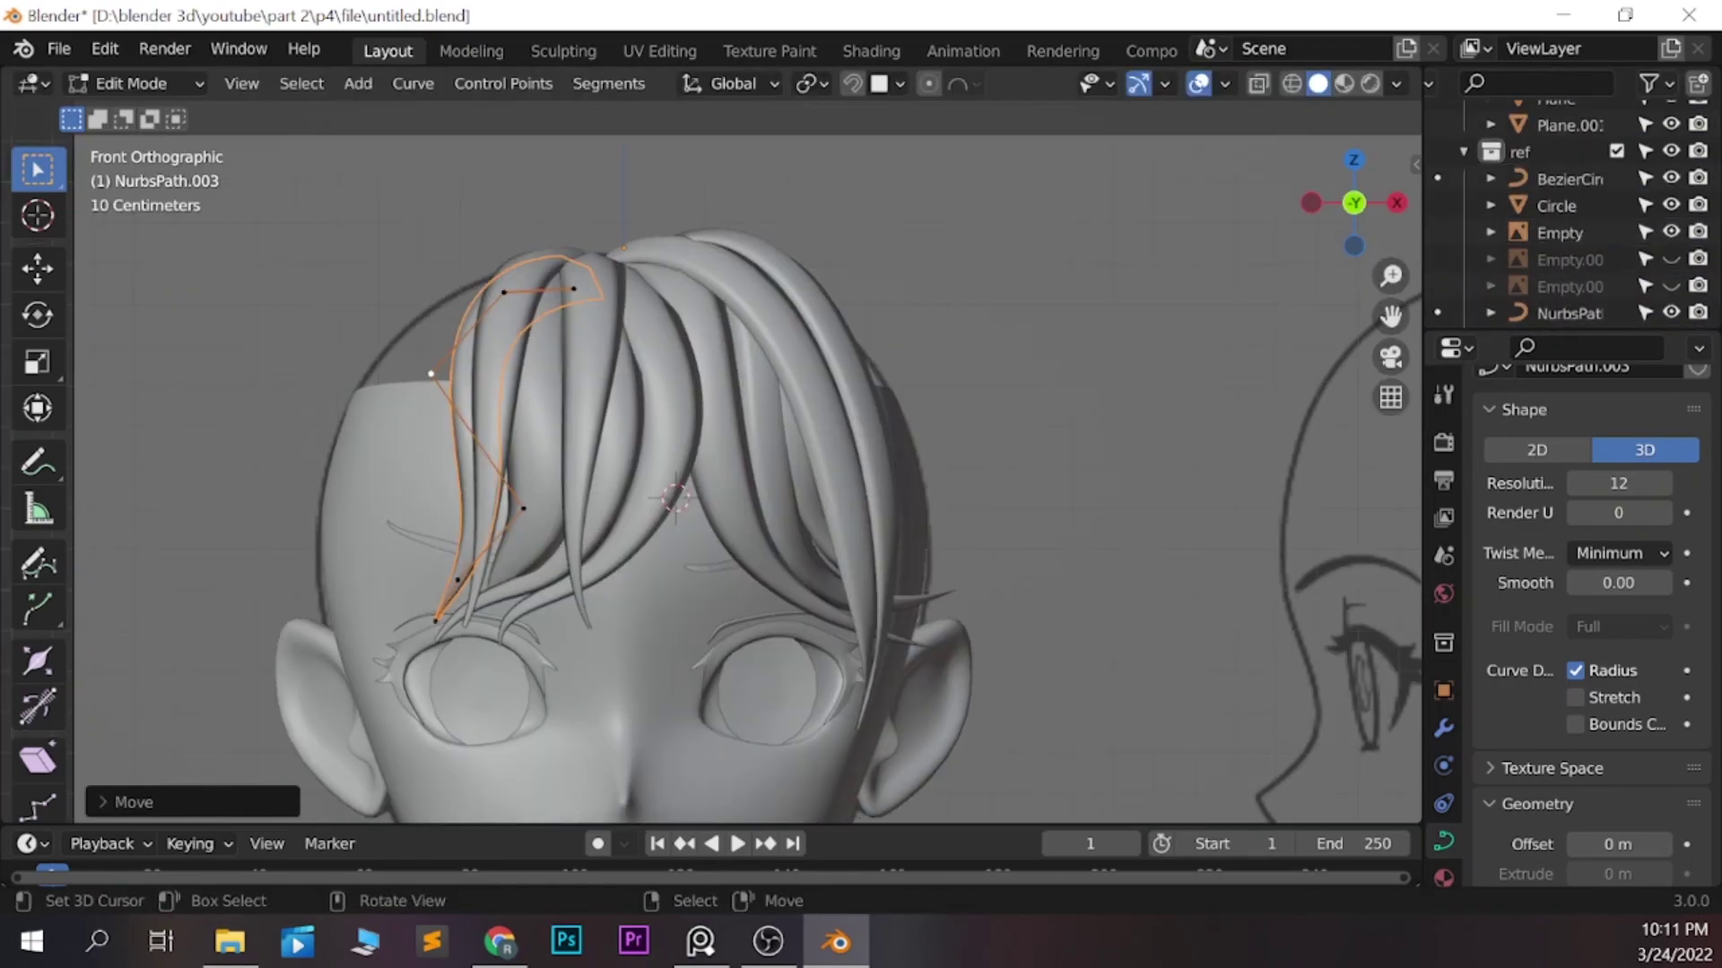
key("ctrl+KP_3")
key("g")
key("Return")
key("KP_1")
key("Tab")
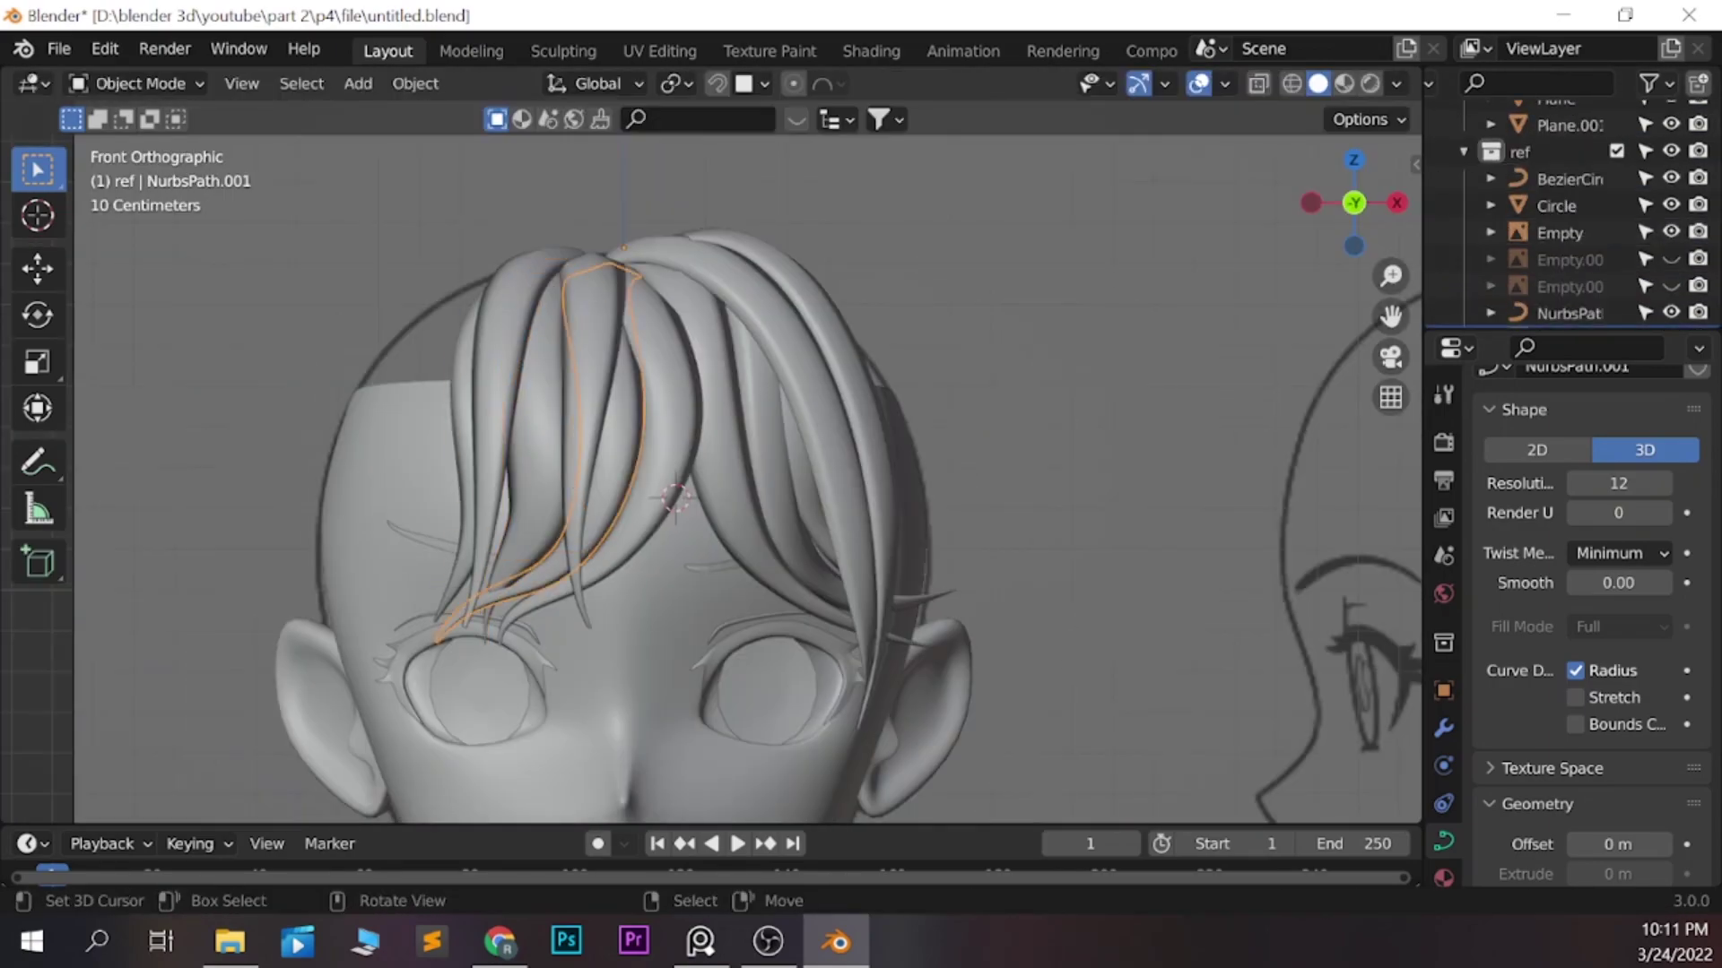
Push NurbsPath.001's points along the Y axis, then save the file
key("Tab")
key("g")
key("y")
key("Return")
key("Tab")
key("ctrl+s")
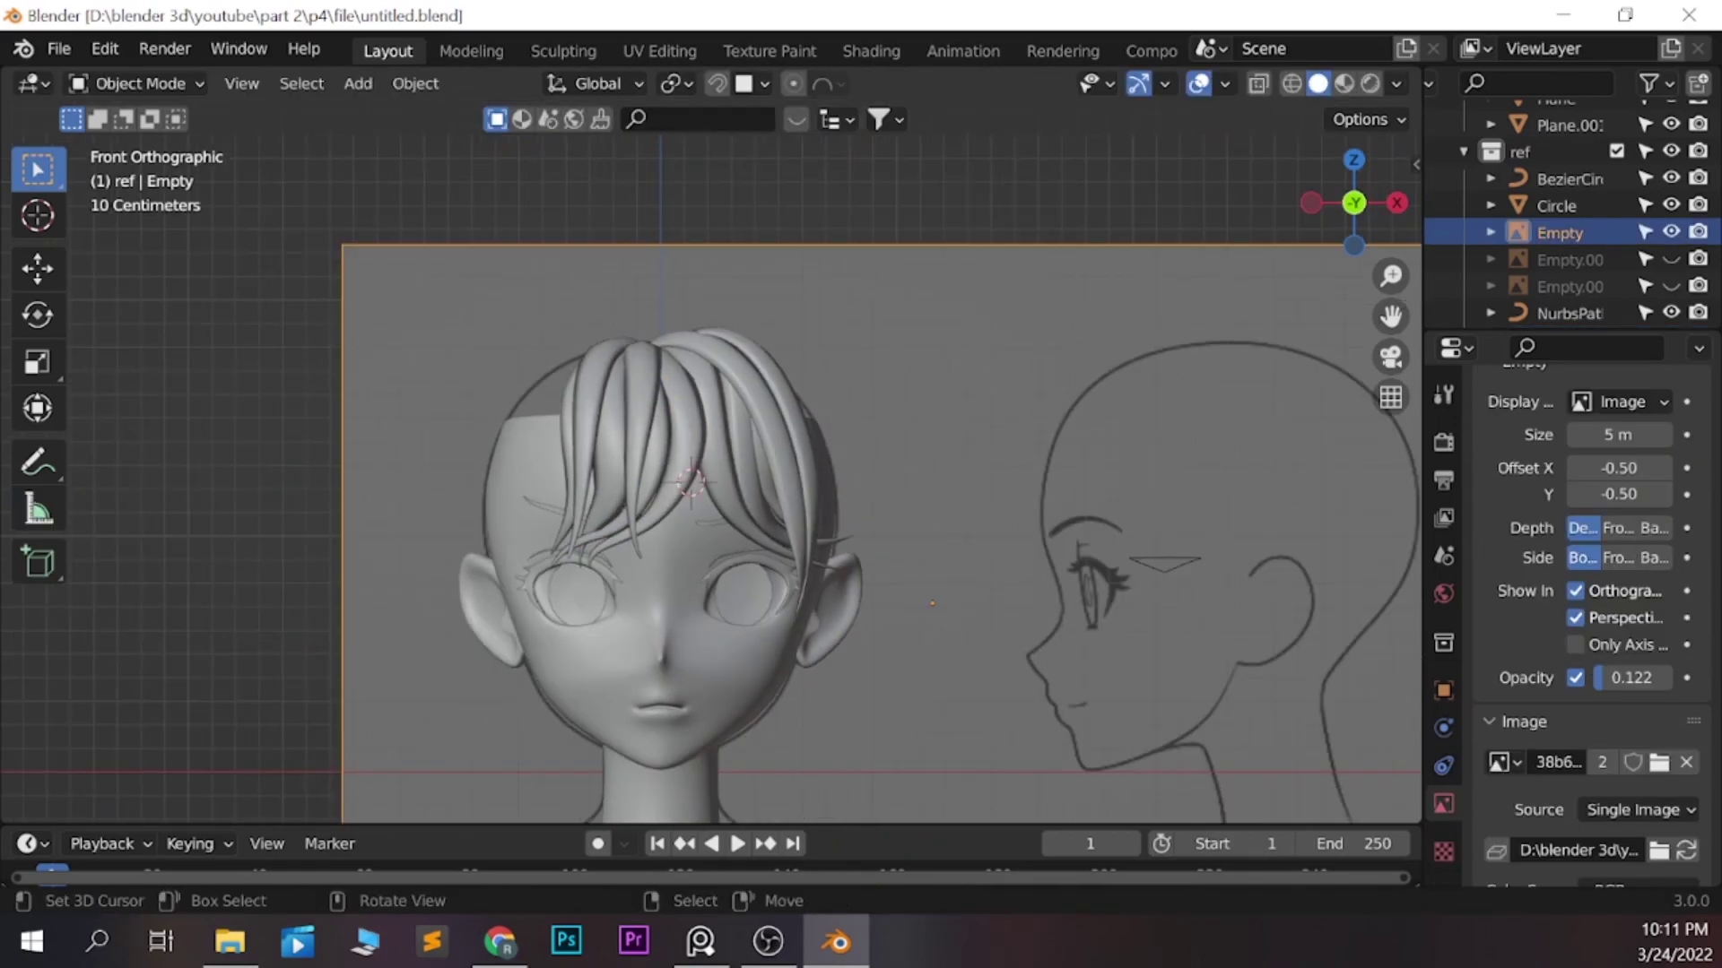
scroll(708, 489, "up", 3)
Duplicate bang strand NurbsPath.009, rotate the copy outward and shape it down the left side
left_click(567, 377)
scroll(708, 489, "down", 2)
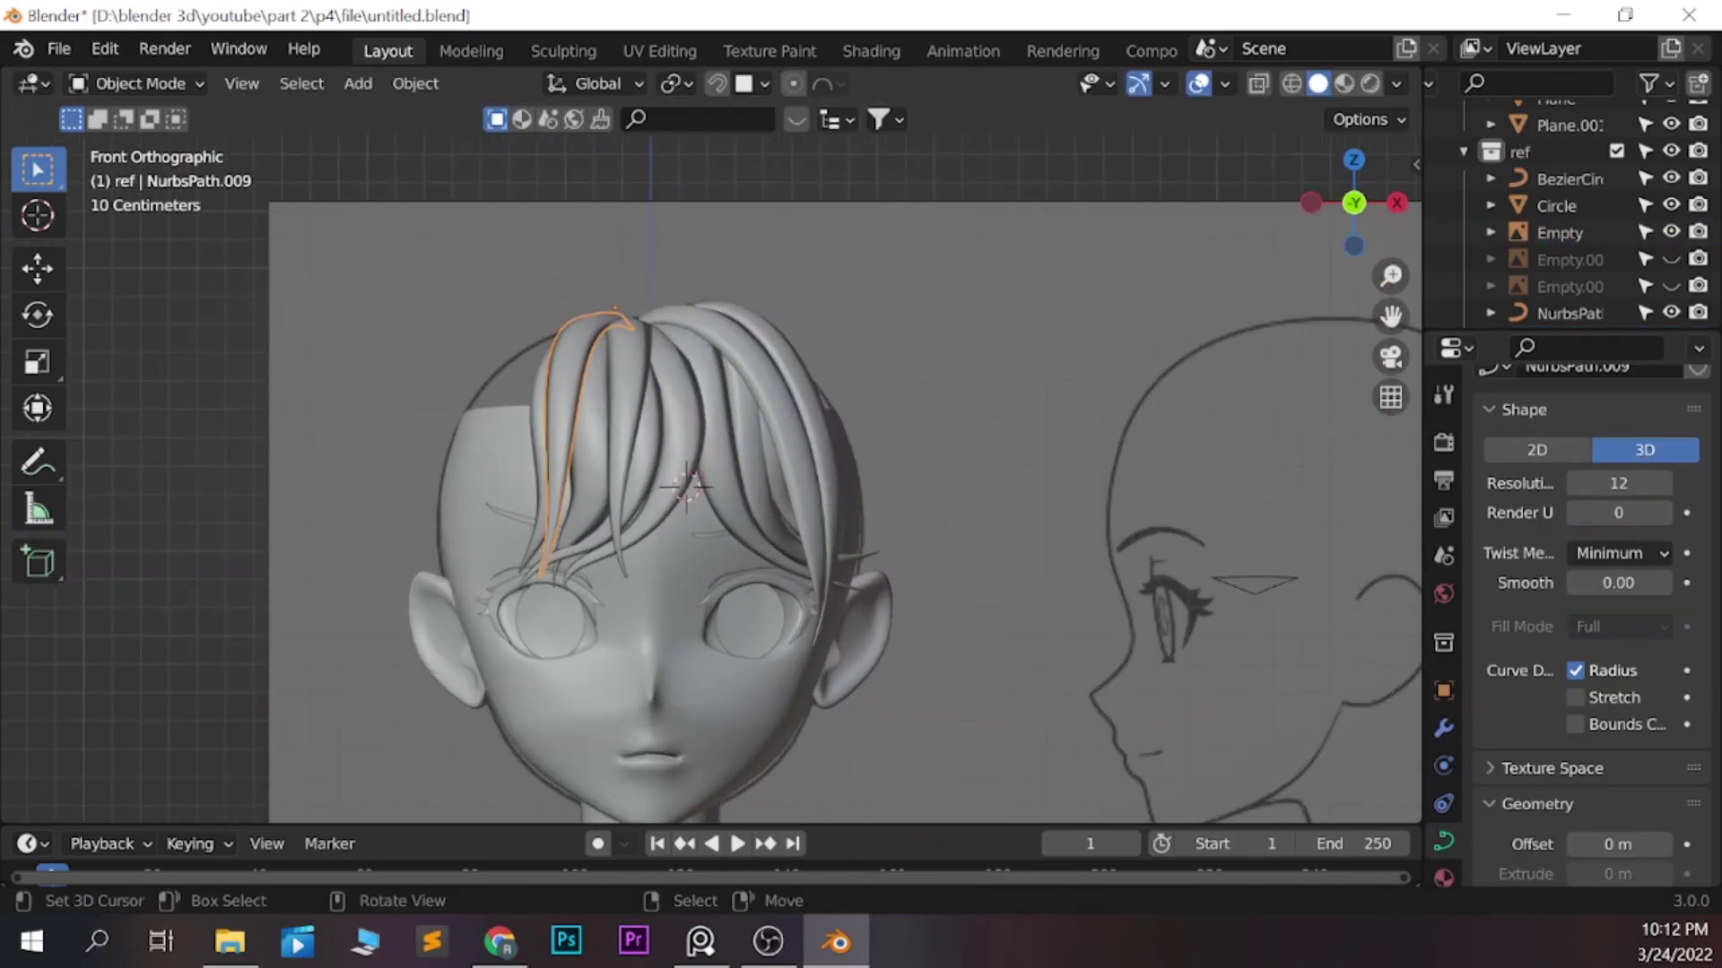
key("shift+d")
key("r")
key("Return")
key("Tab")
key("g")
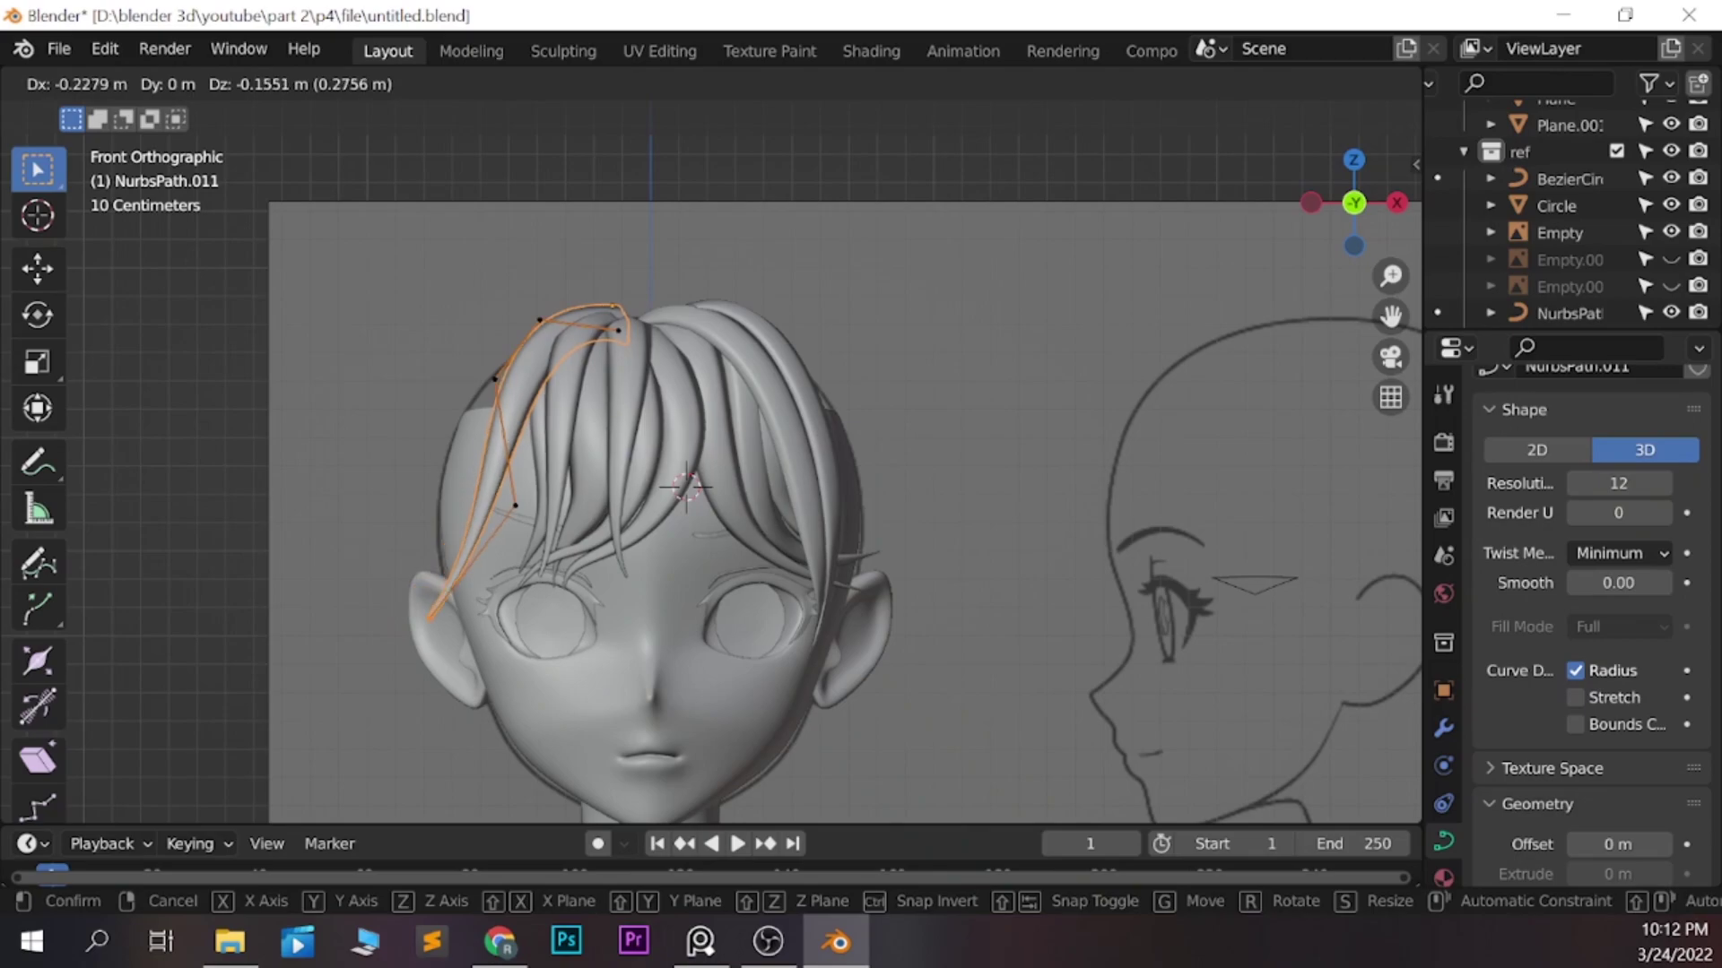
key("Return")
Adjust the side lock's points in left view and extend its end lower
key("g")
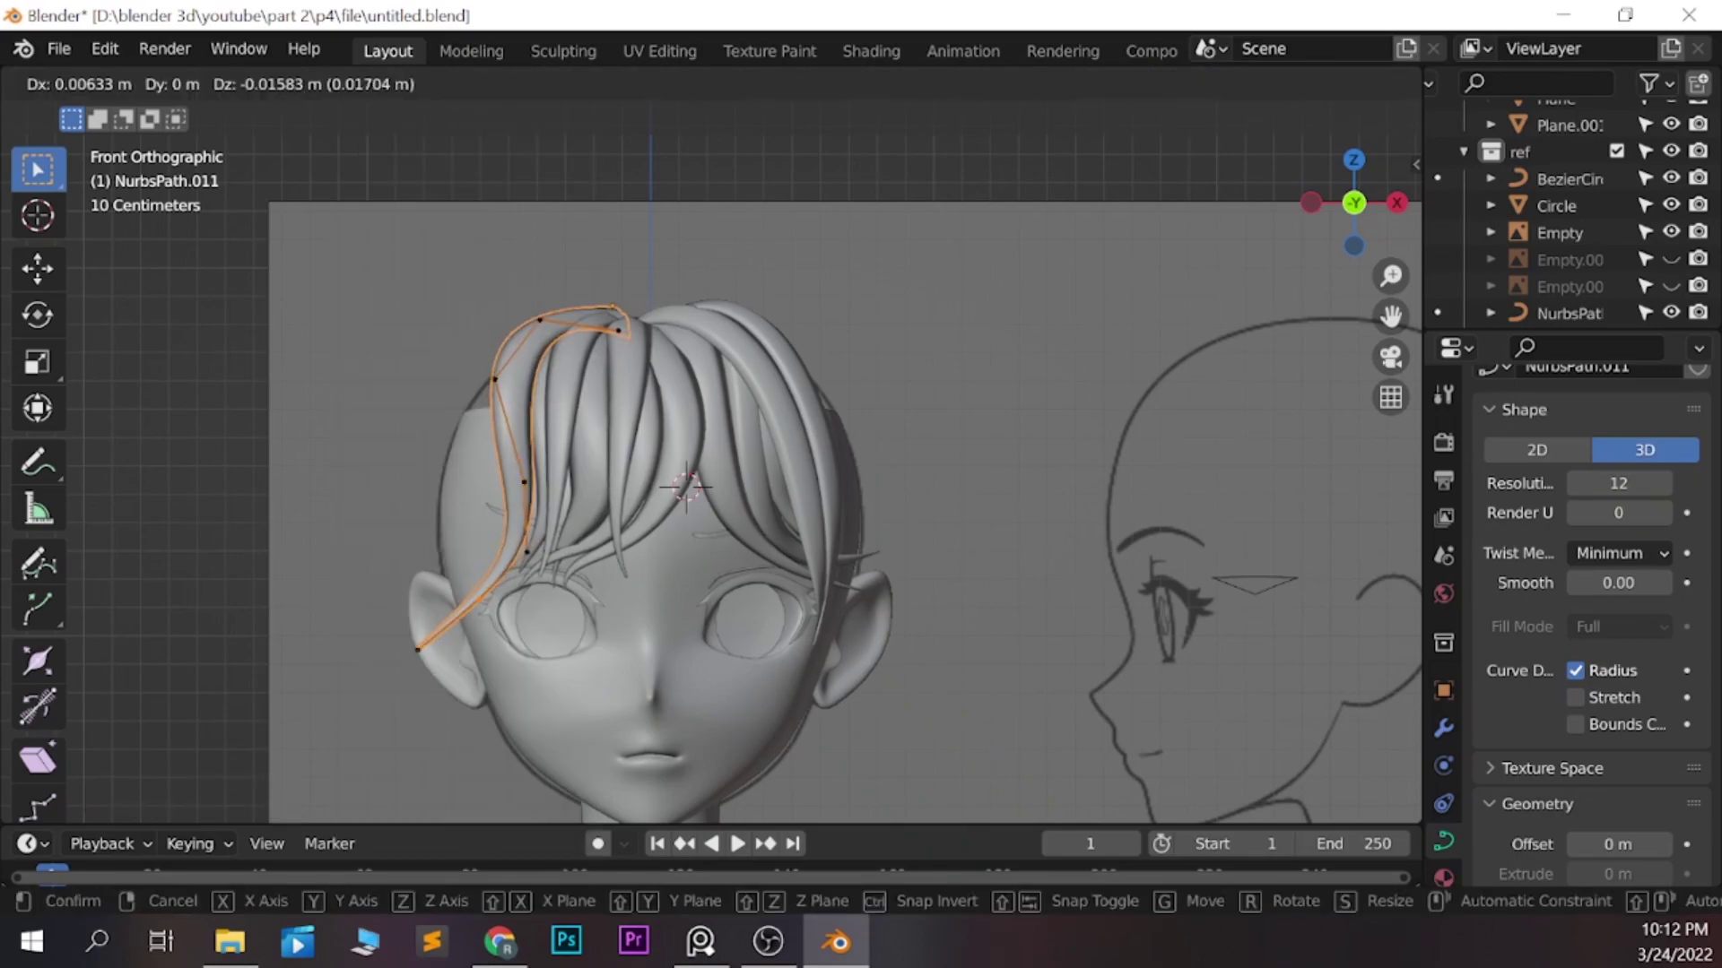
key("Return")
key("ctrl+KP_3")
key("g")
right_click(995, 208)
left_click(995, 207)
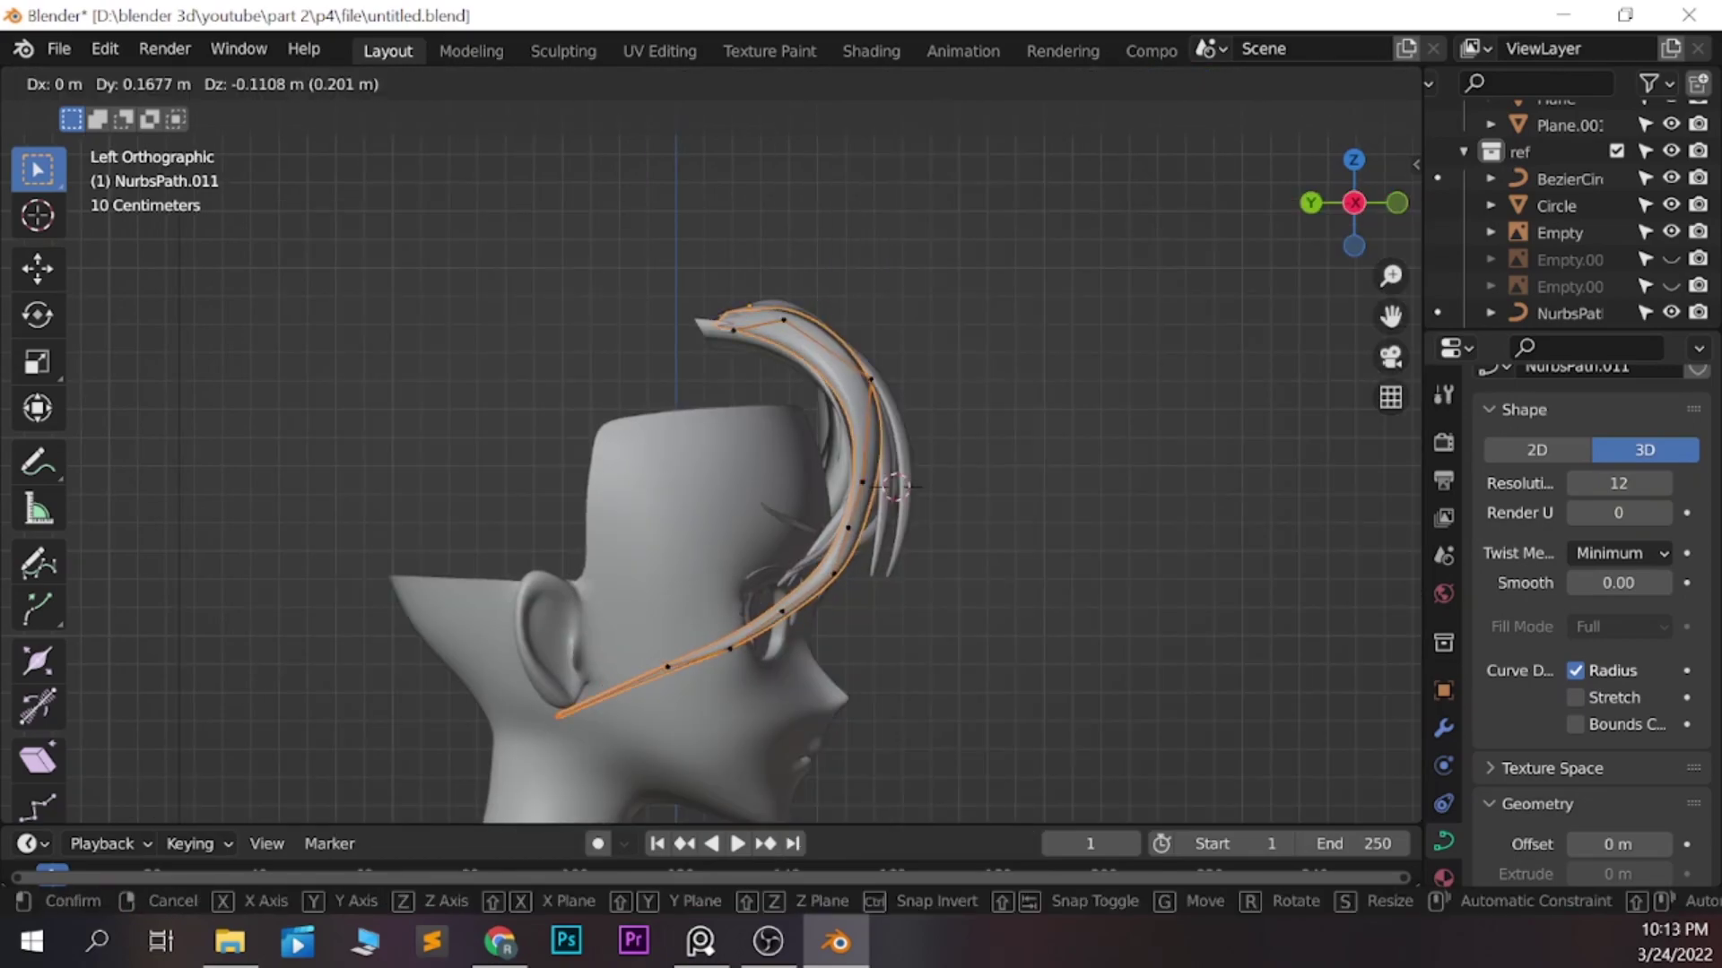
left_click(928, 227)
key("Return")
key("KP_1")
key("g")
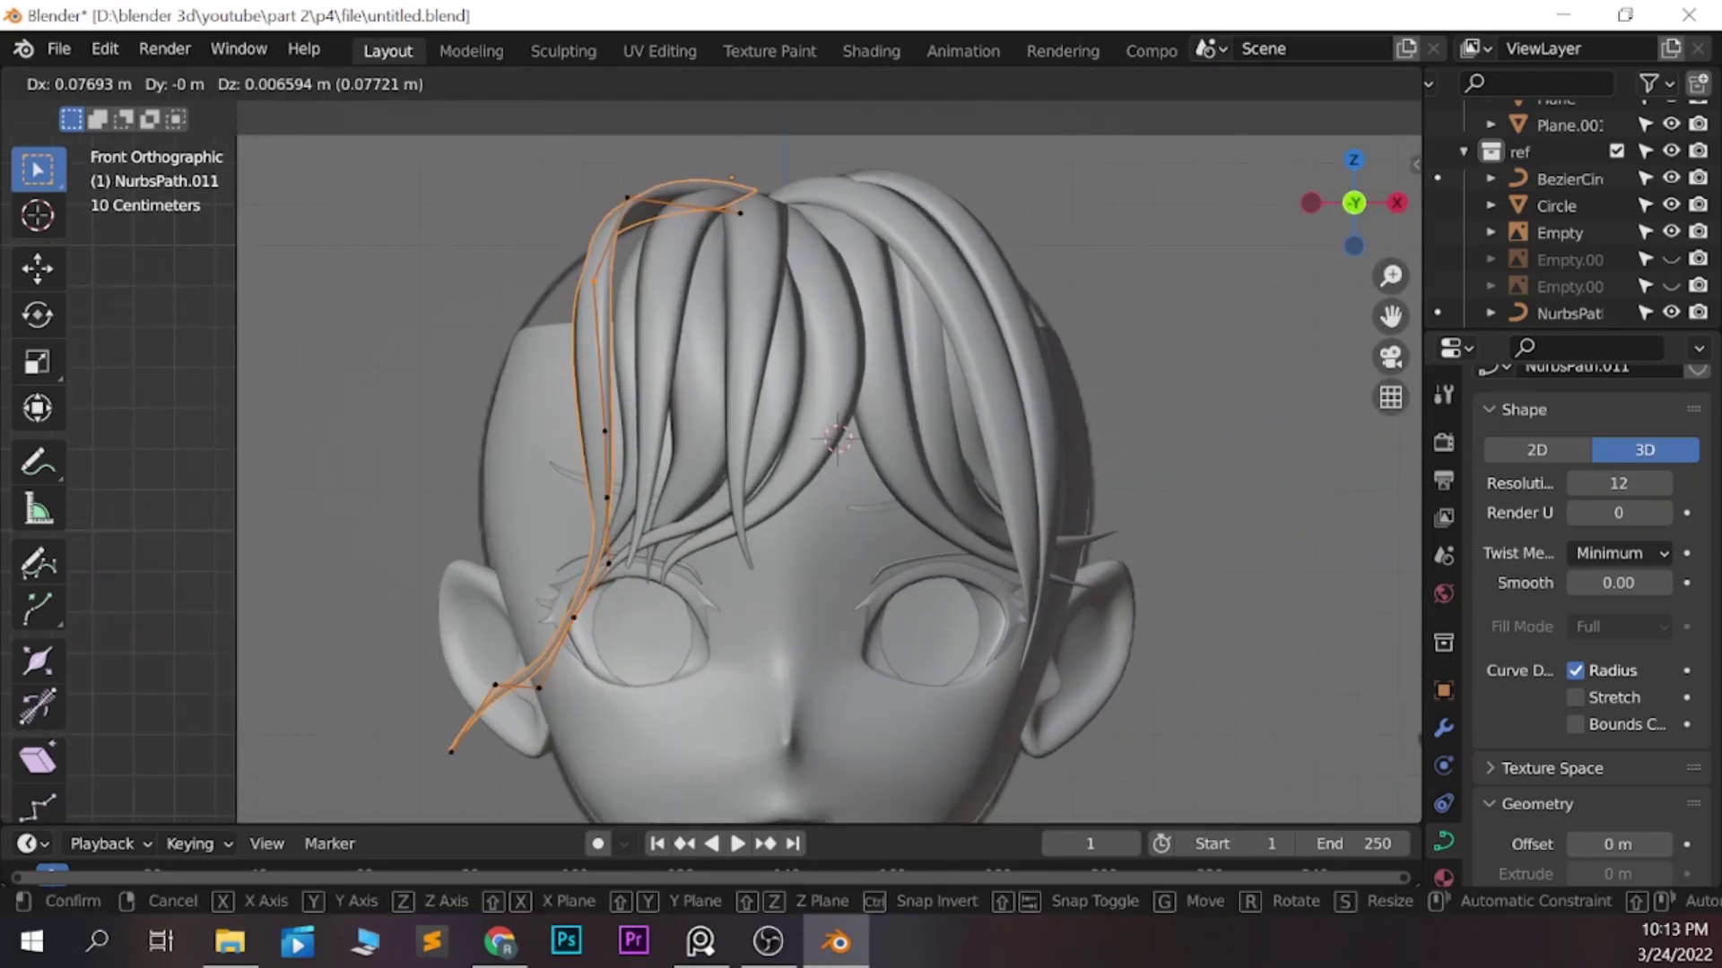
key("Return")
Thin the selected points with Alt+S and twist the strand with Ctrl+T
middle_click_drag(681, 664, 708, 679)
key("alt+s")
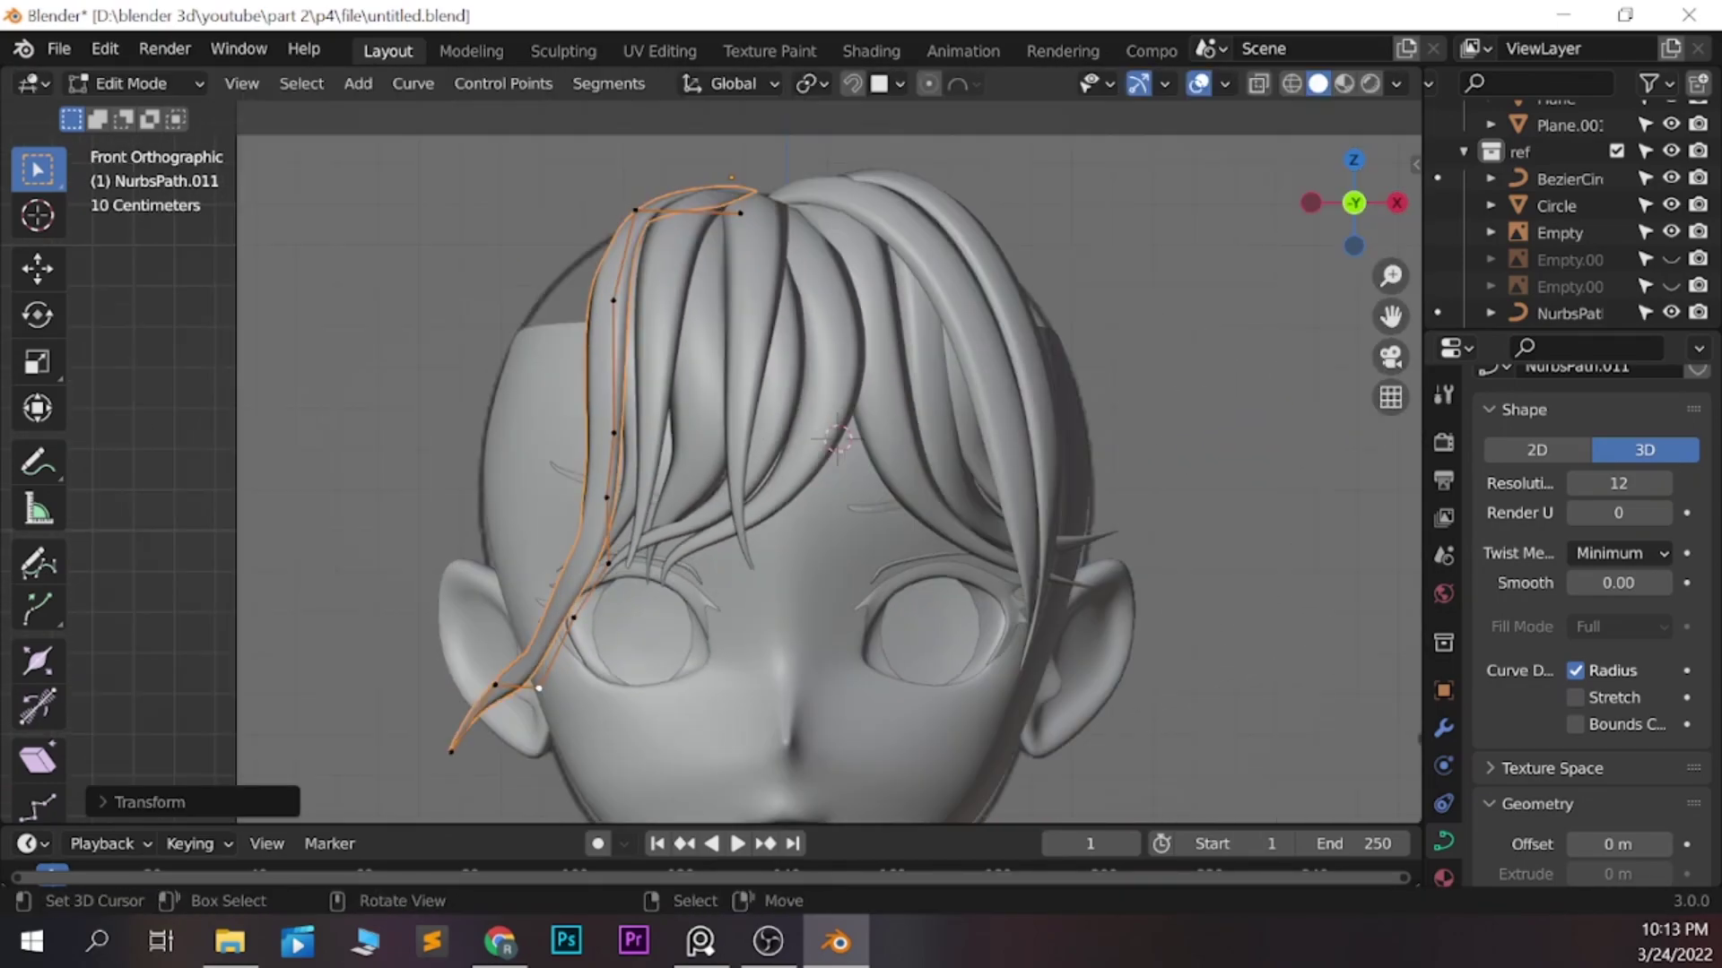
key("Return")
key("KP_1")
scroll(829, 476, "down", 1)
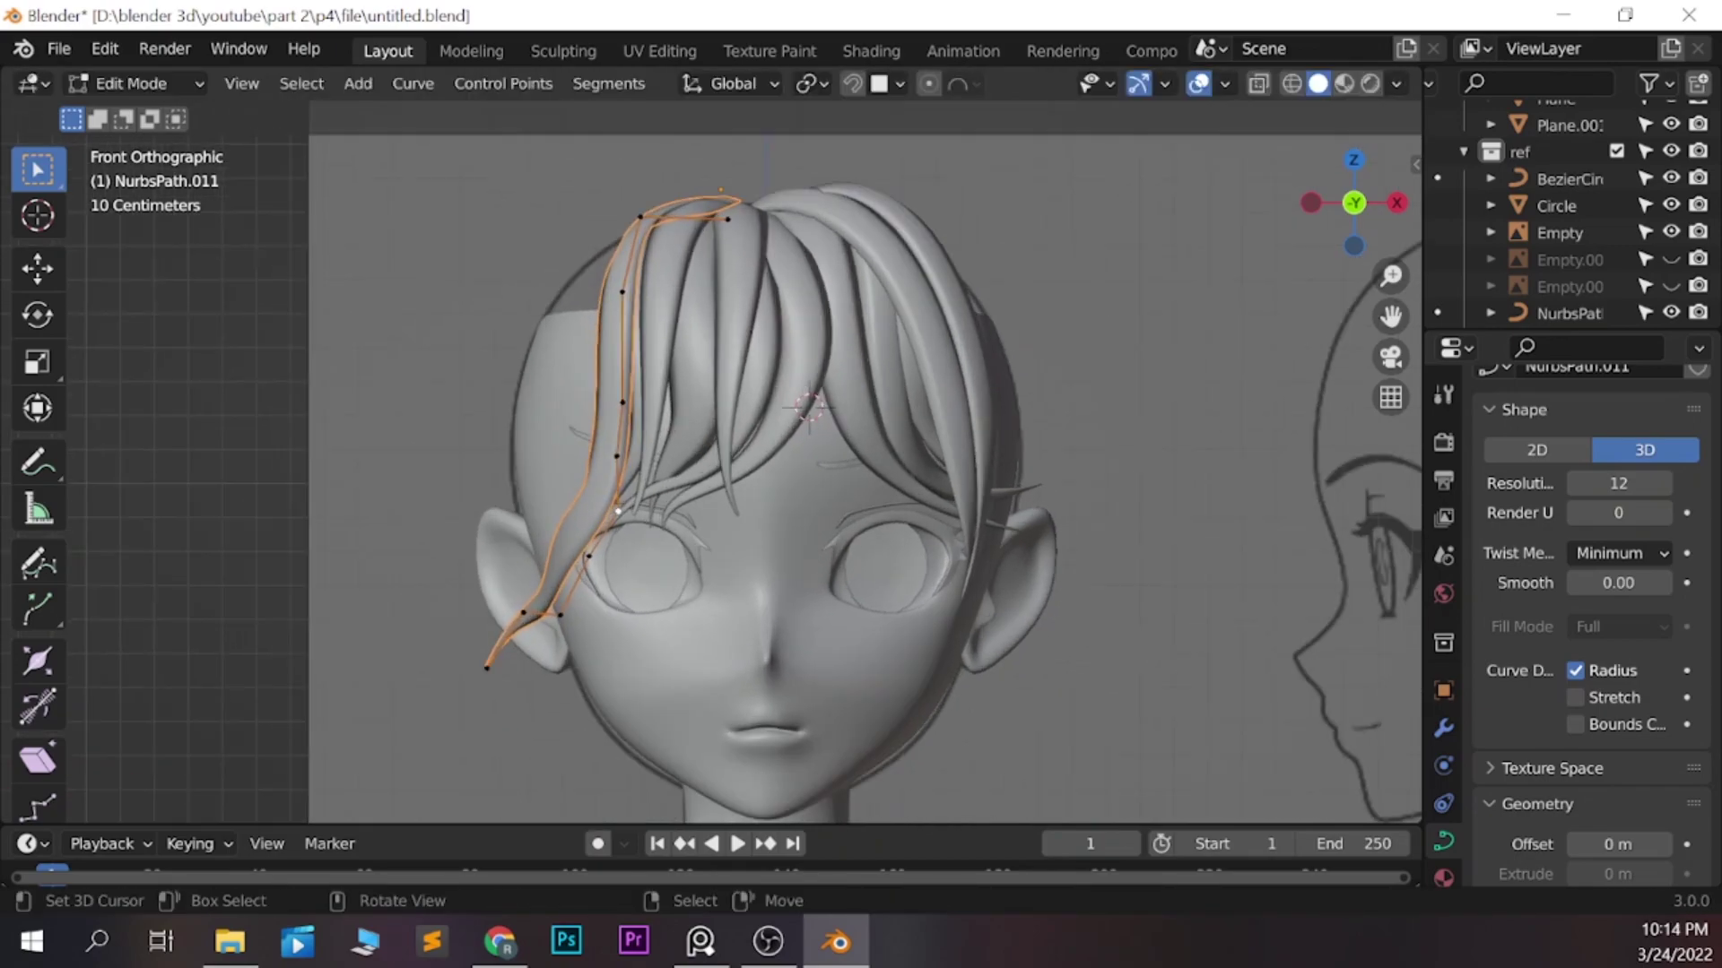
middle_click_drag(735, 681, 807, 664)
key("ctrl+t")
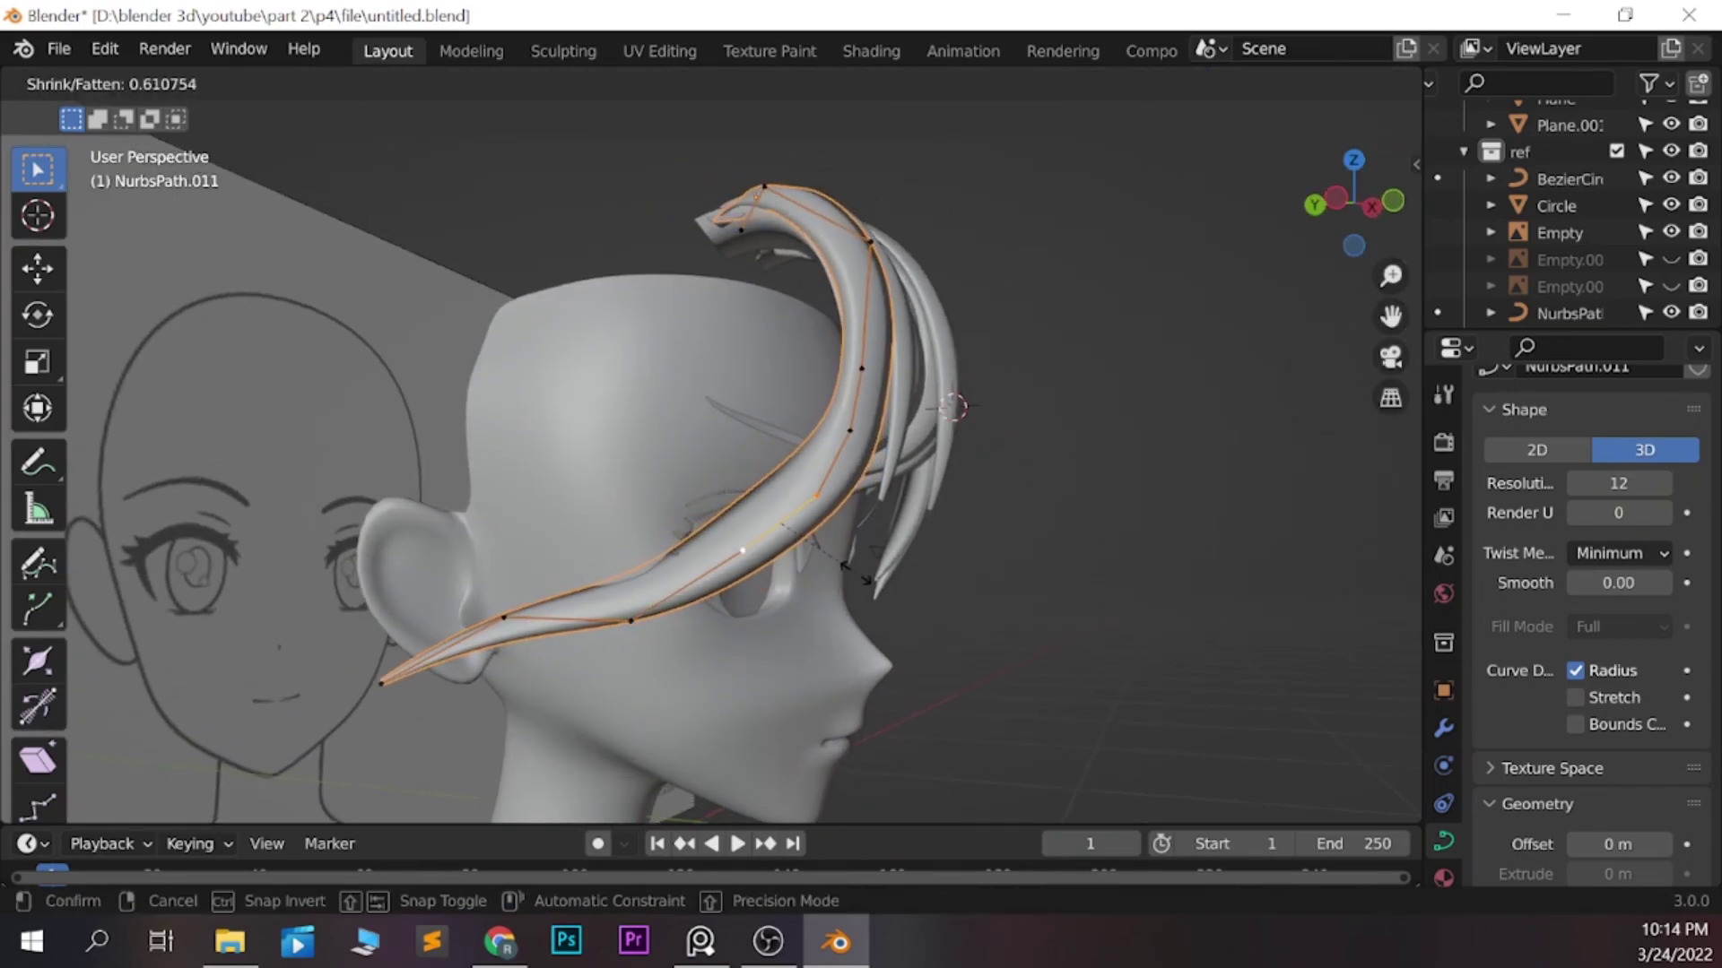
key("KP_1")
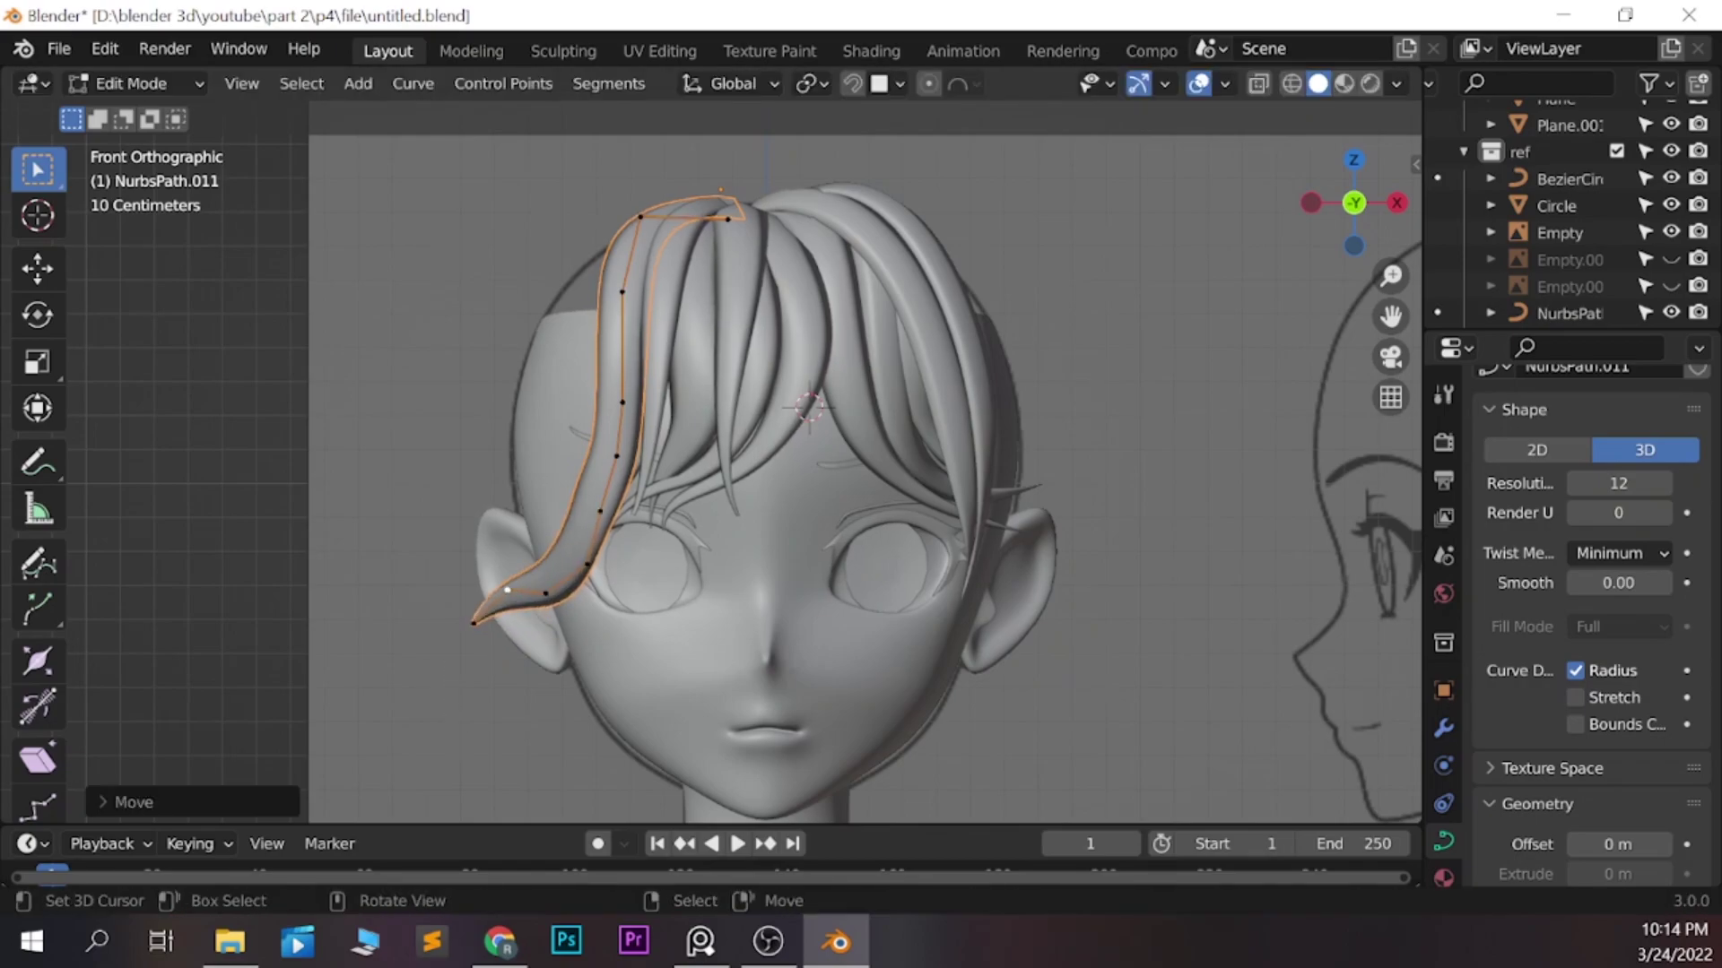
key("g")
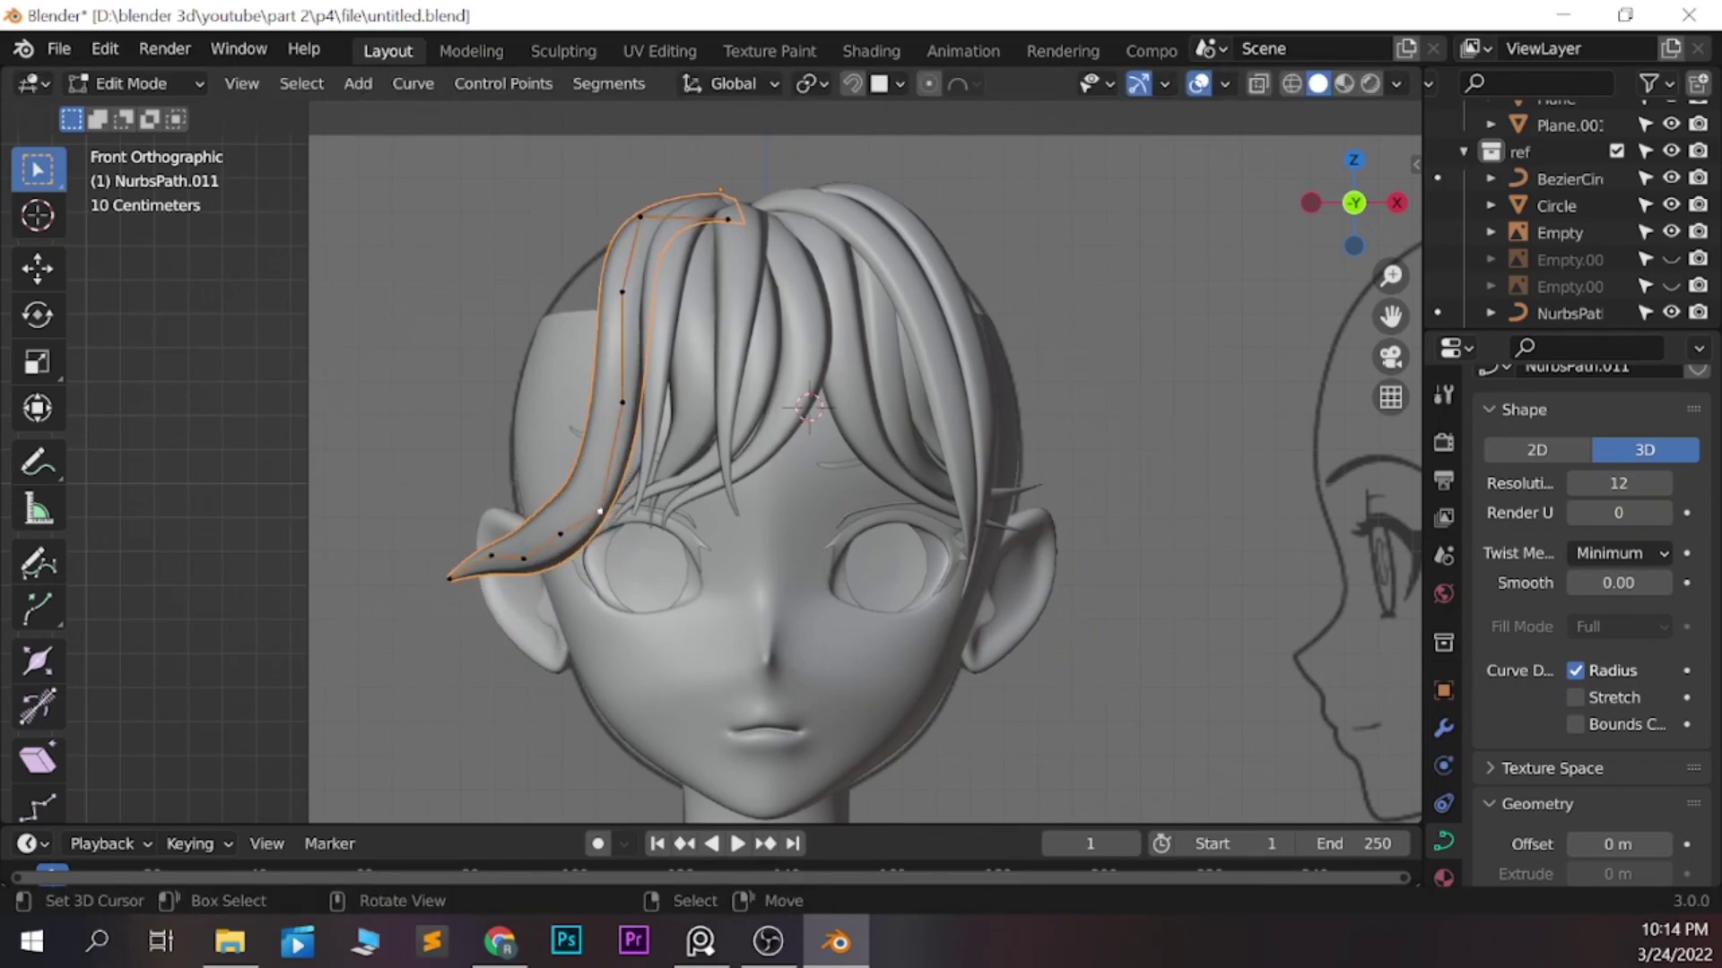
Reposition the strand point from side and front views, then save
key("g")
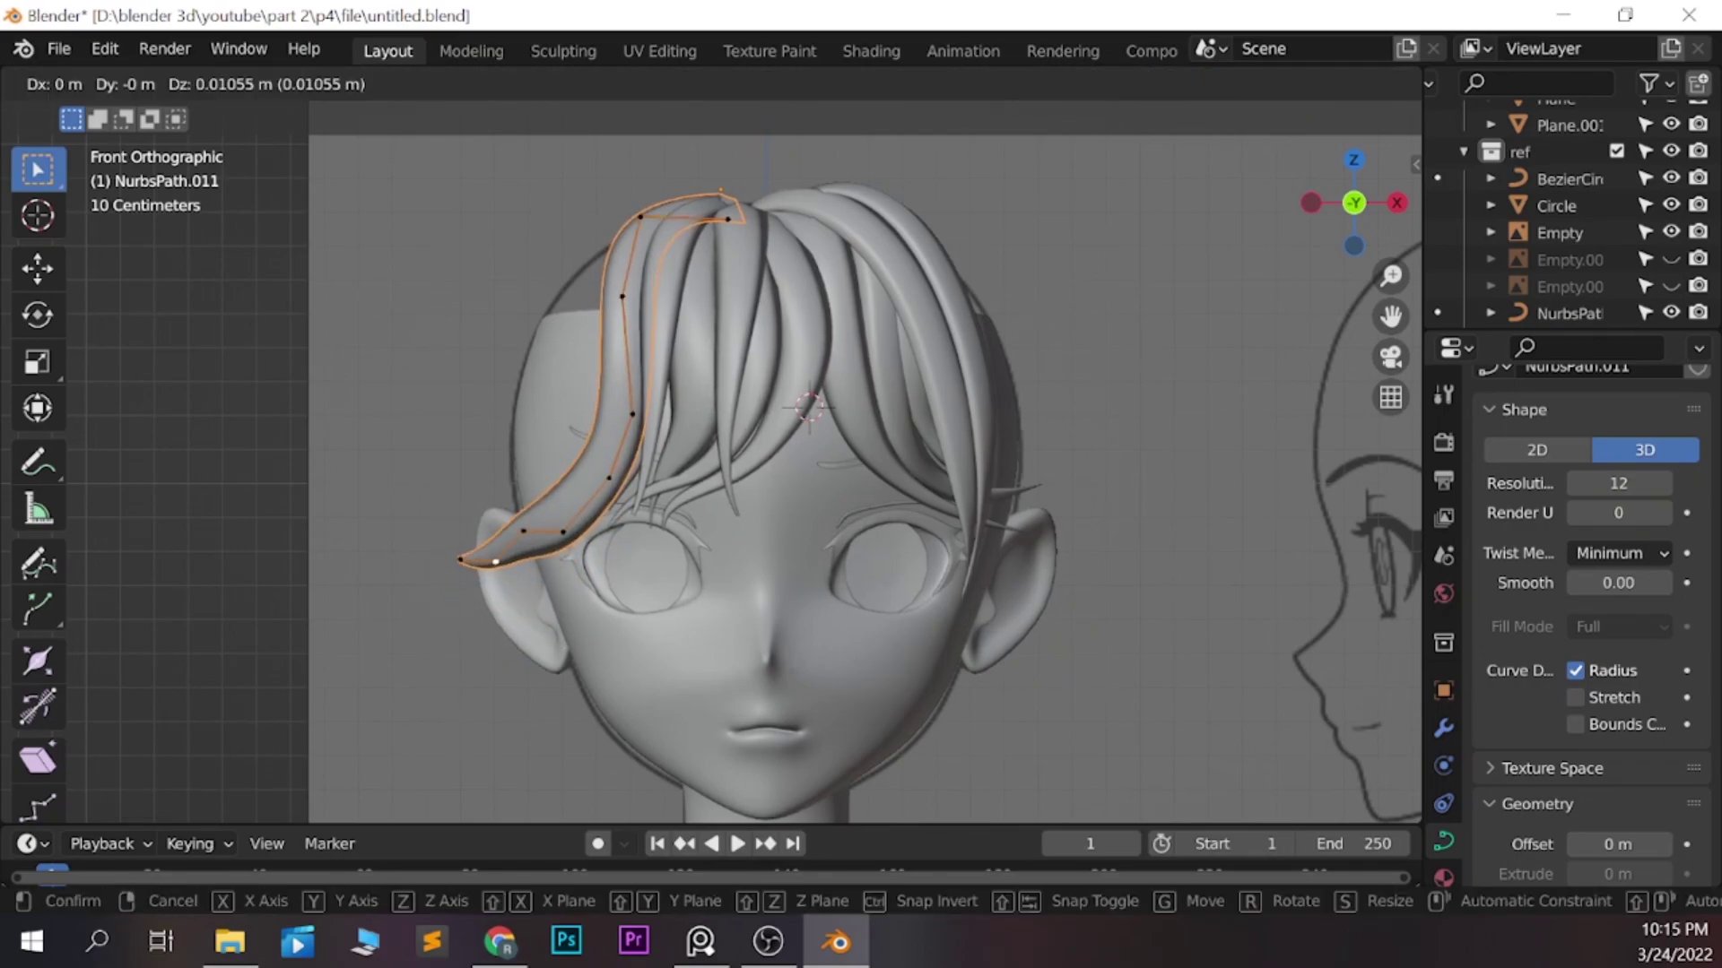
key("Return")
key("ctrl+KP_3")
key("g")
key("Return")
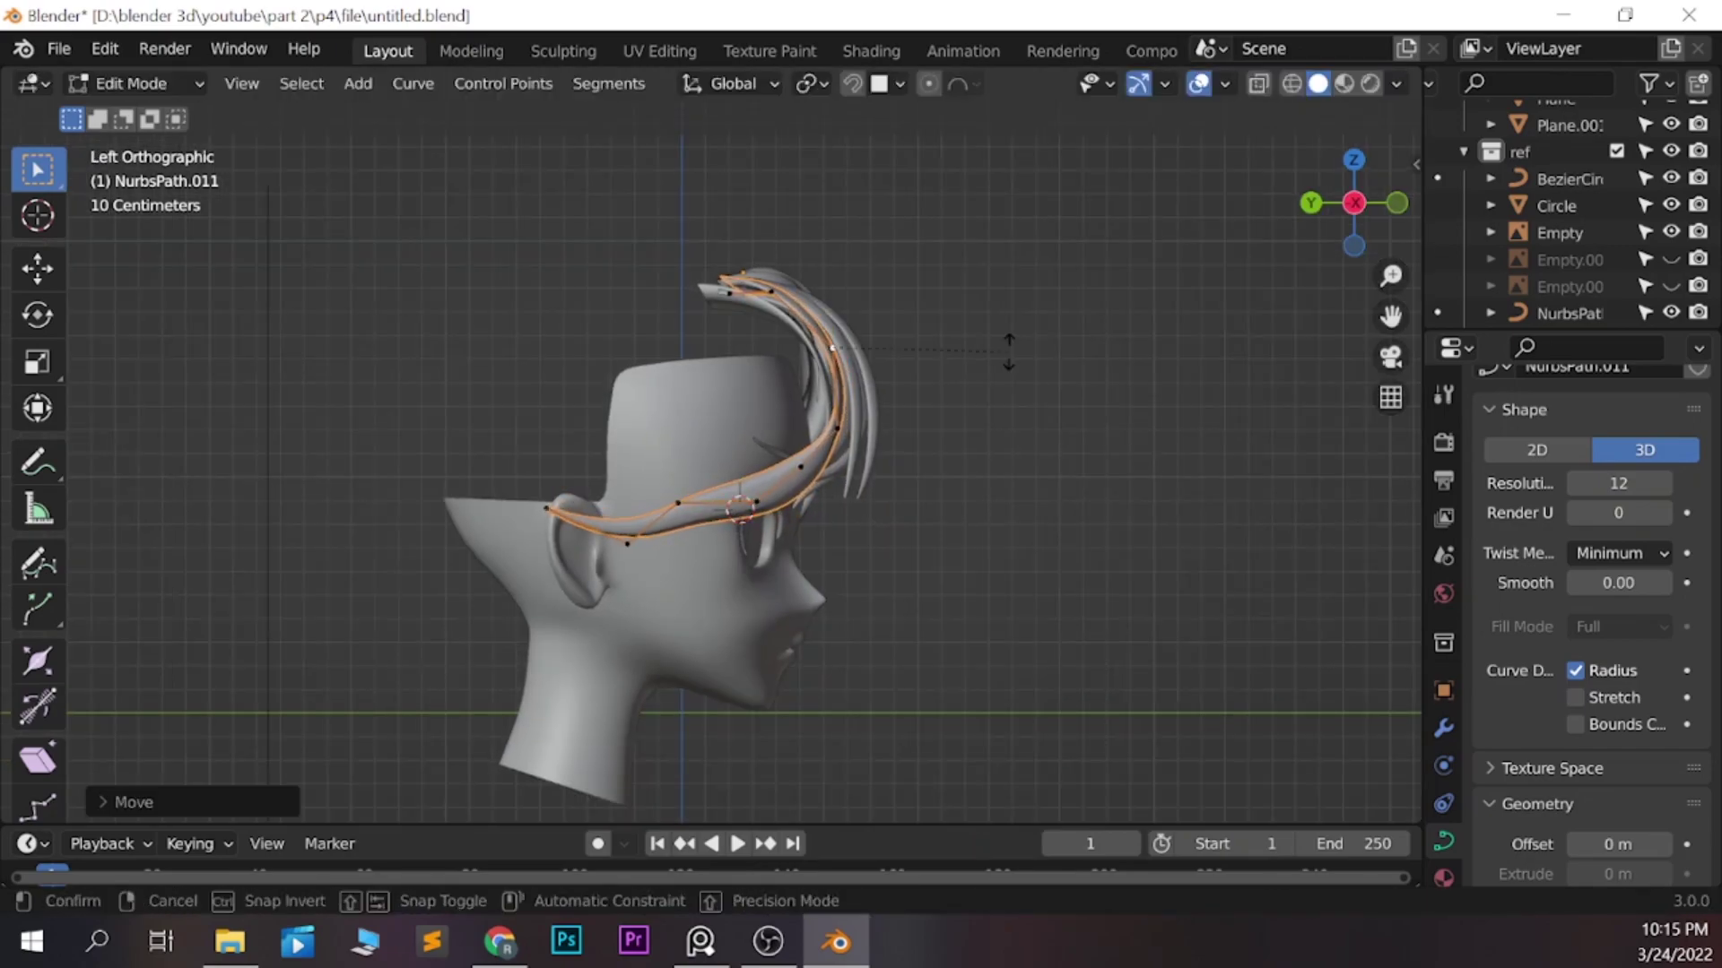
key("Return")
key("KP_1")
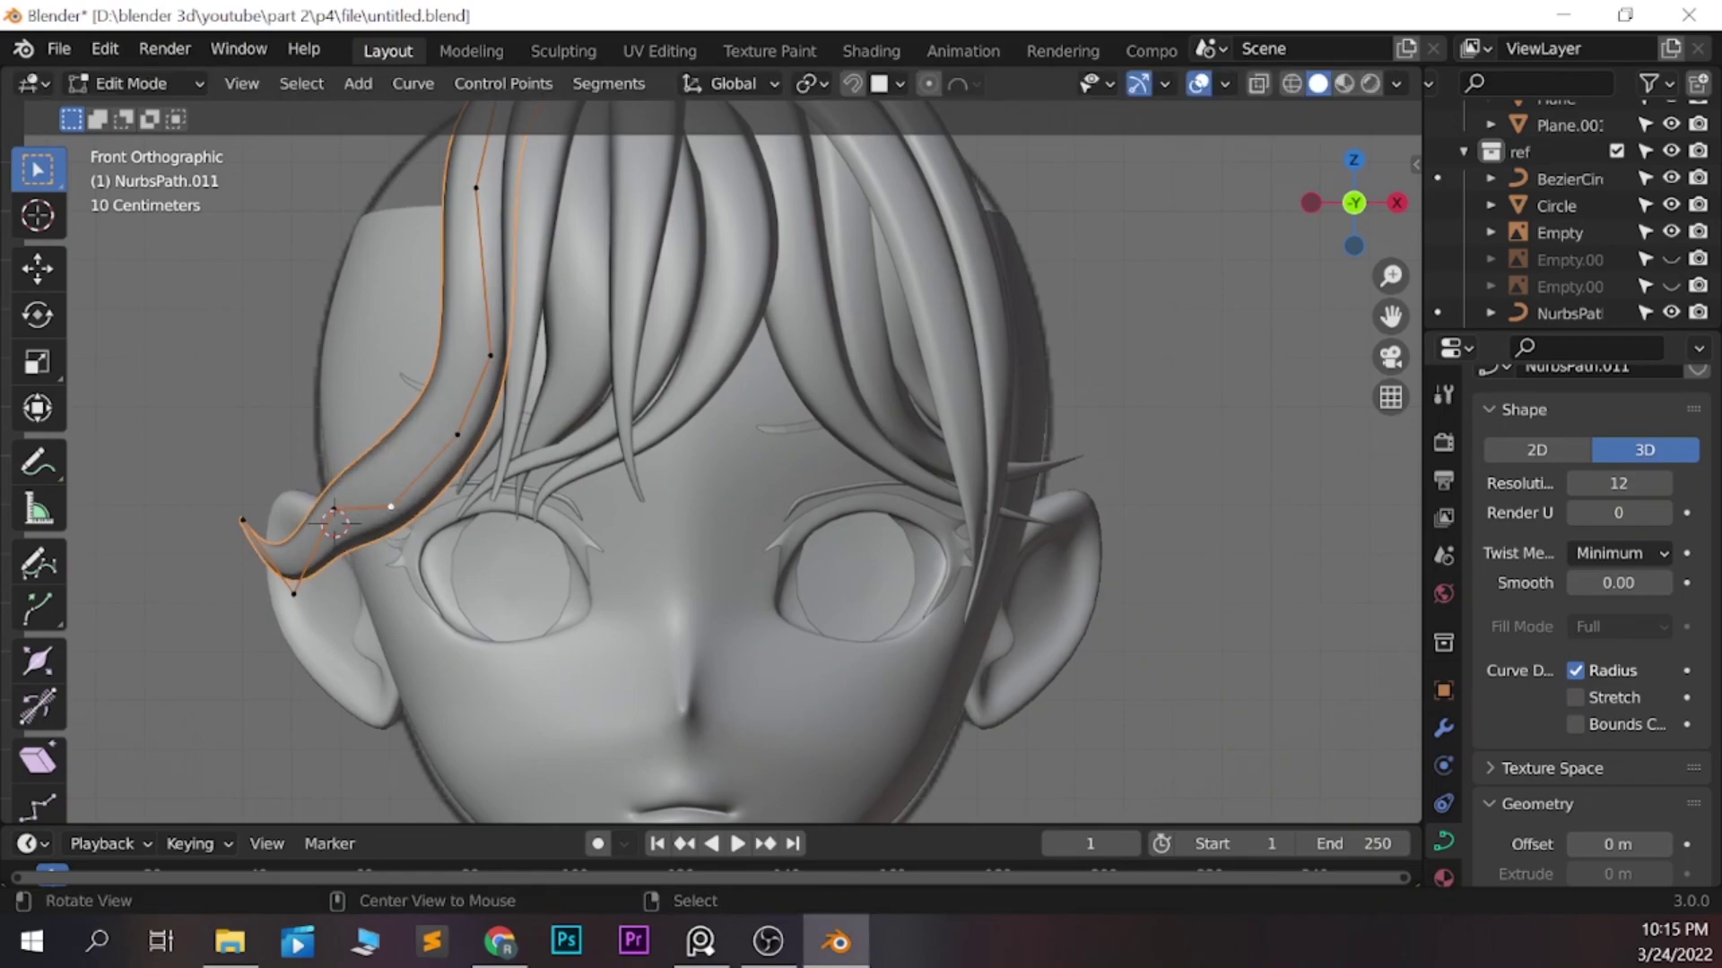
key("g")
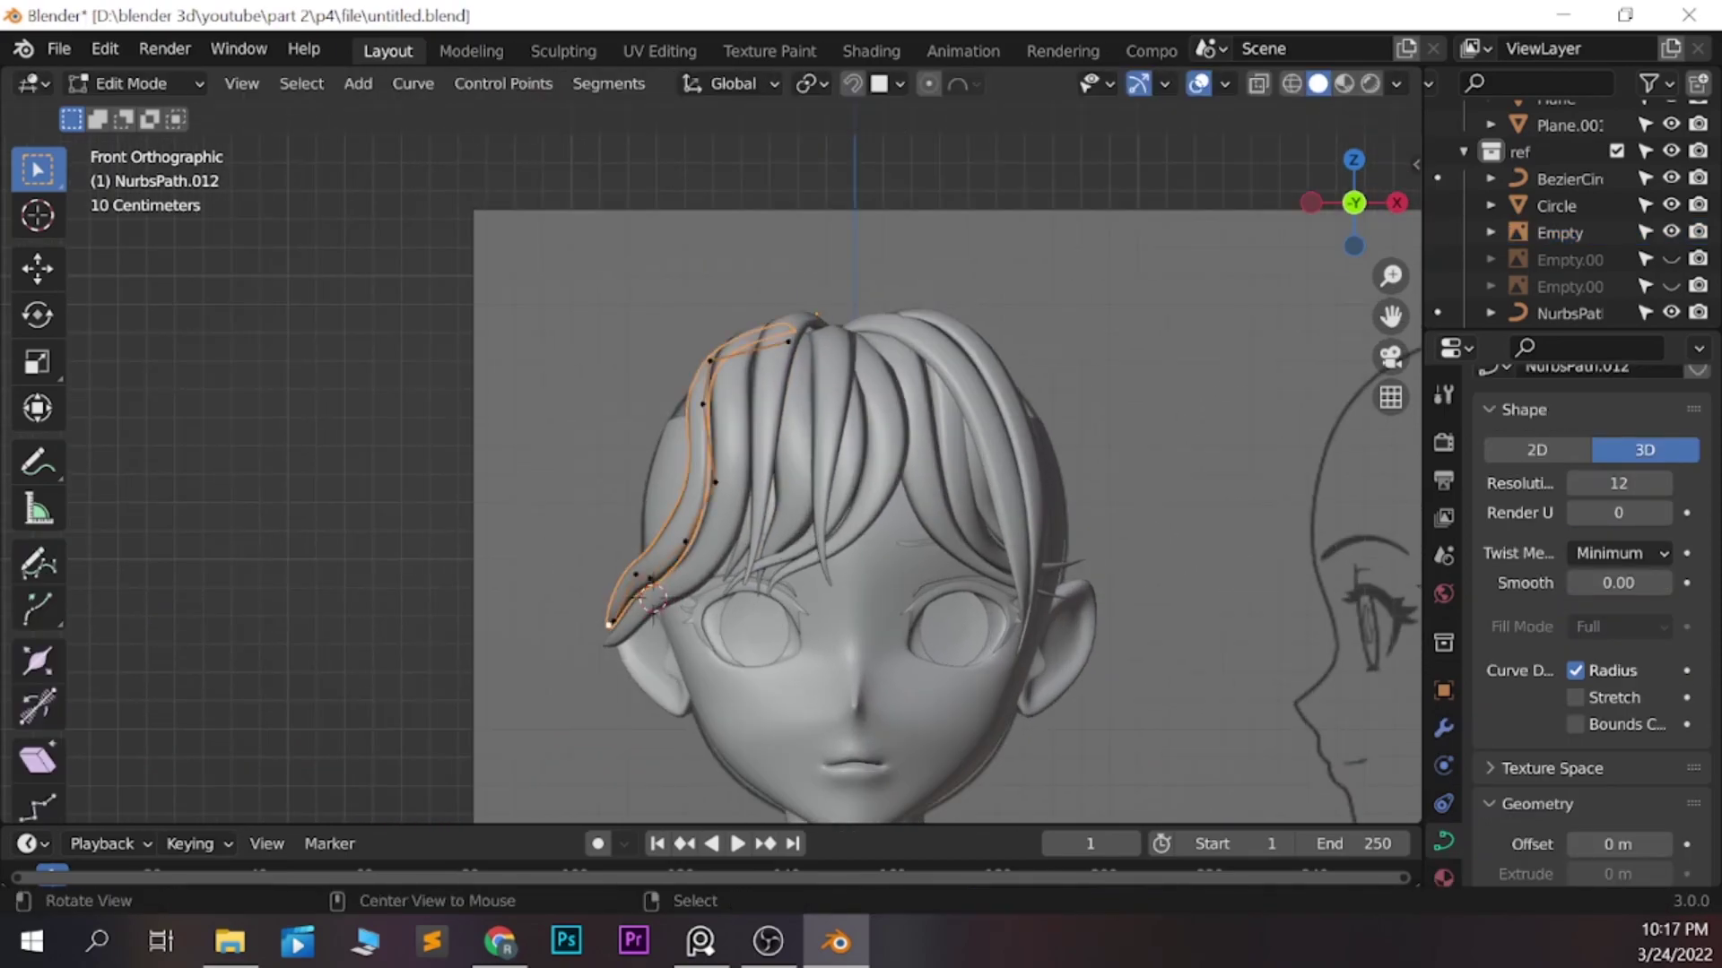
key("Tab")
key("ctrl+s")
Reposition the first side strand, save, and duplicate it as NurbsPath.012 beside it
key("ctrl+KP_3")
middle_click_drag(807, 502, 897, 466)
scroll(718, 520, "down", 3)
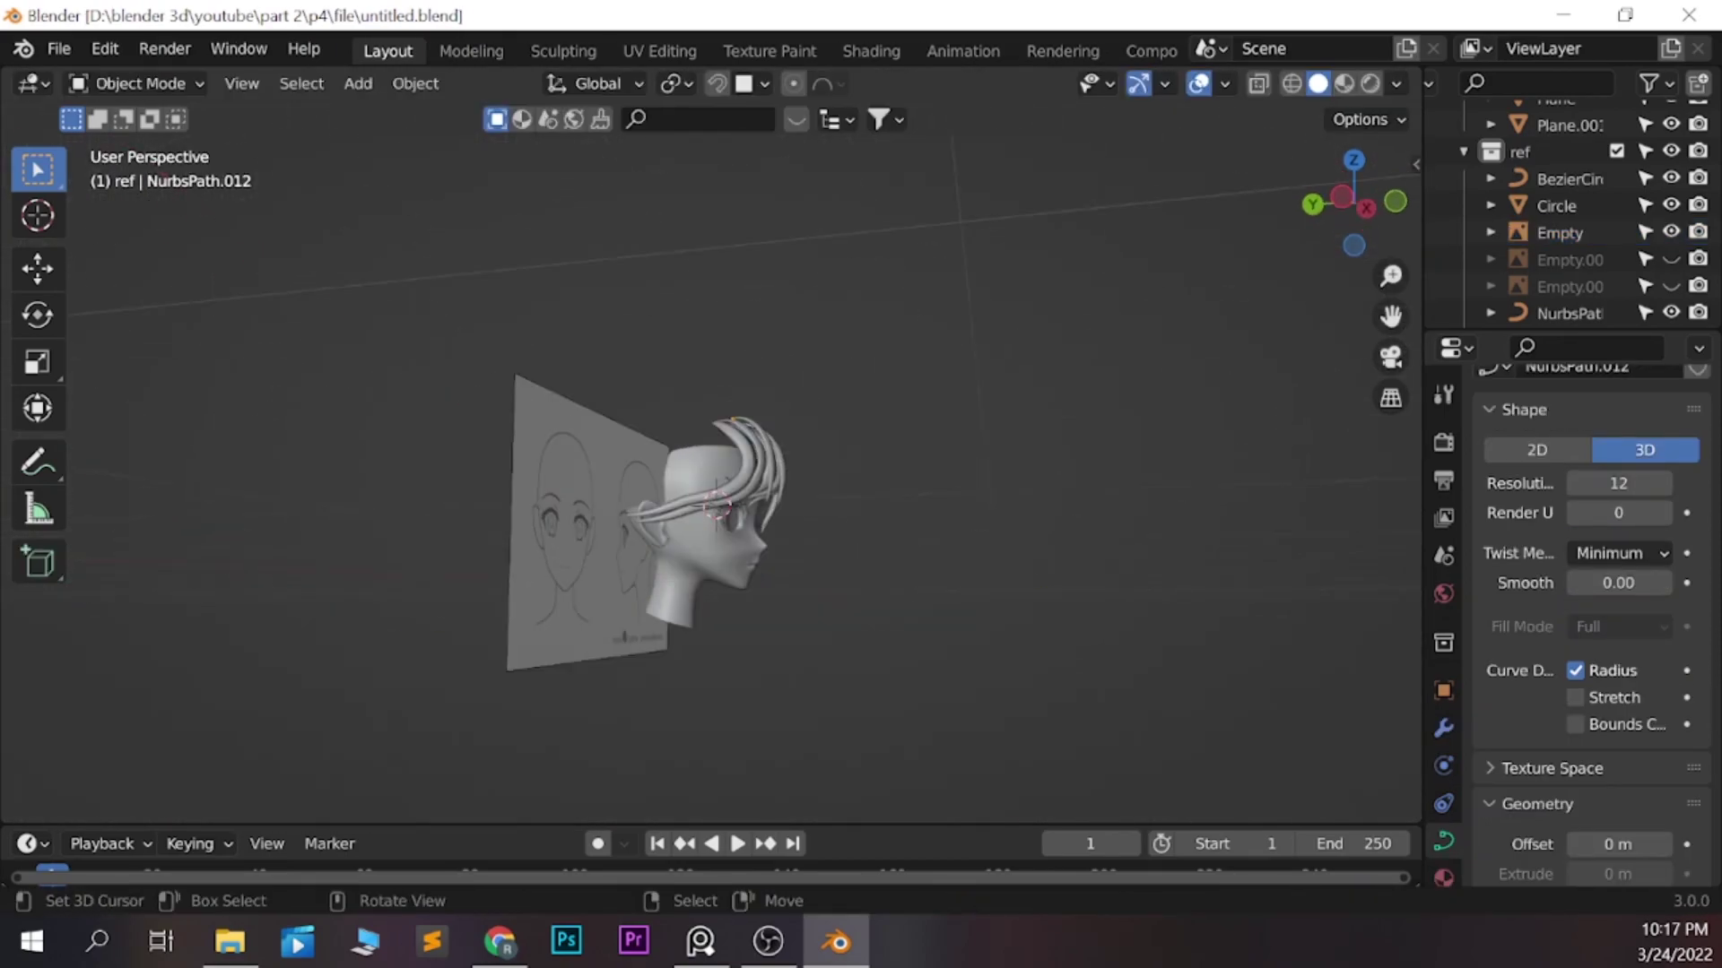
key("KP_3")
key("g")
key("Tab")
key("KP_1")
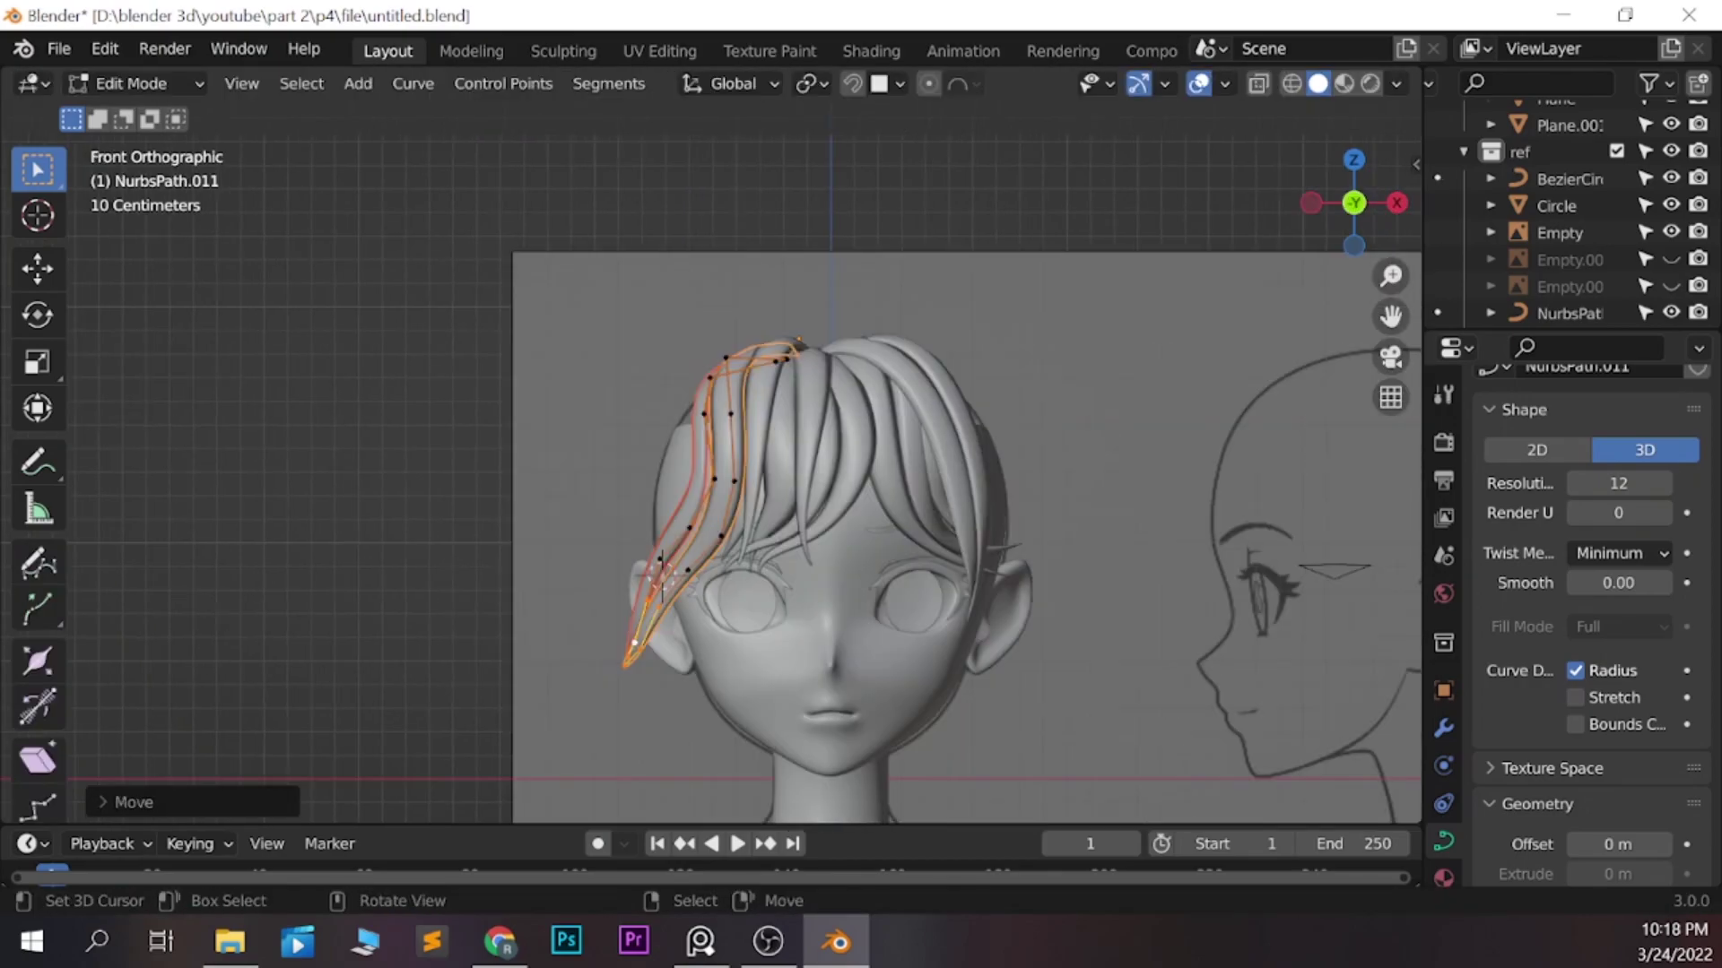
key("Tab")
key("ctrl+s")
key("shift+d")
key("Tab")
key("Tab")
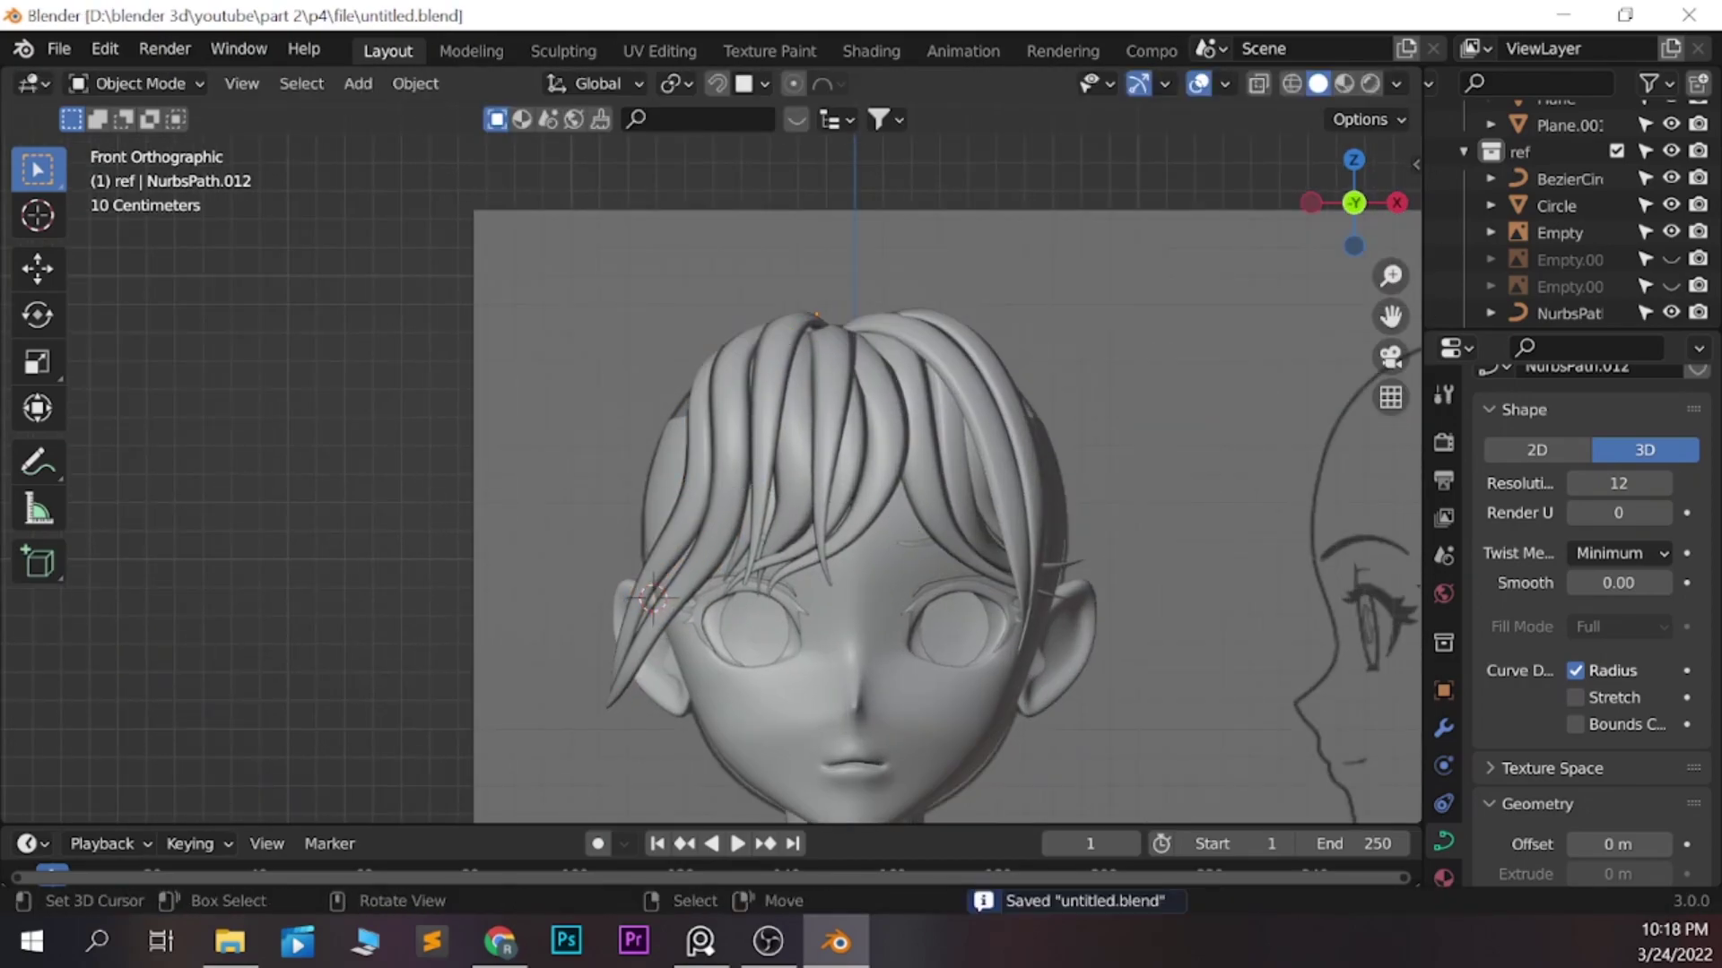
scroll(713, 457, "down", 3)
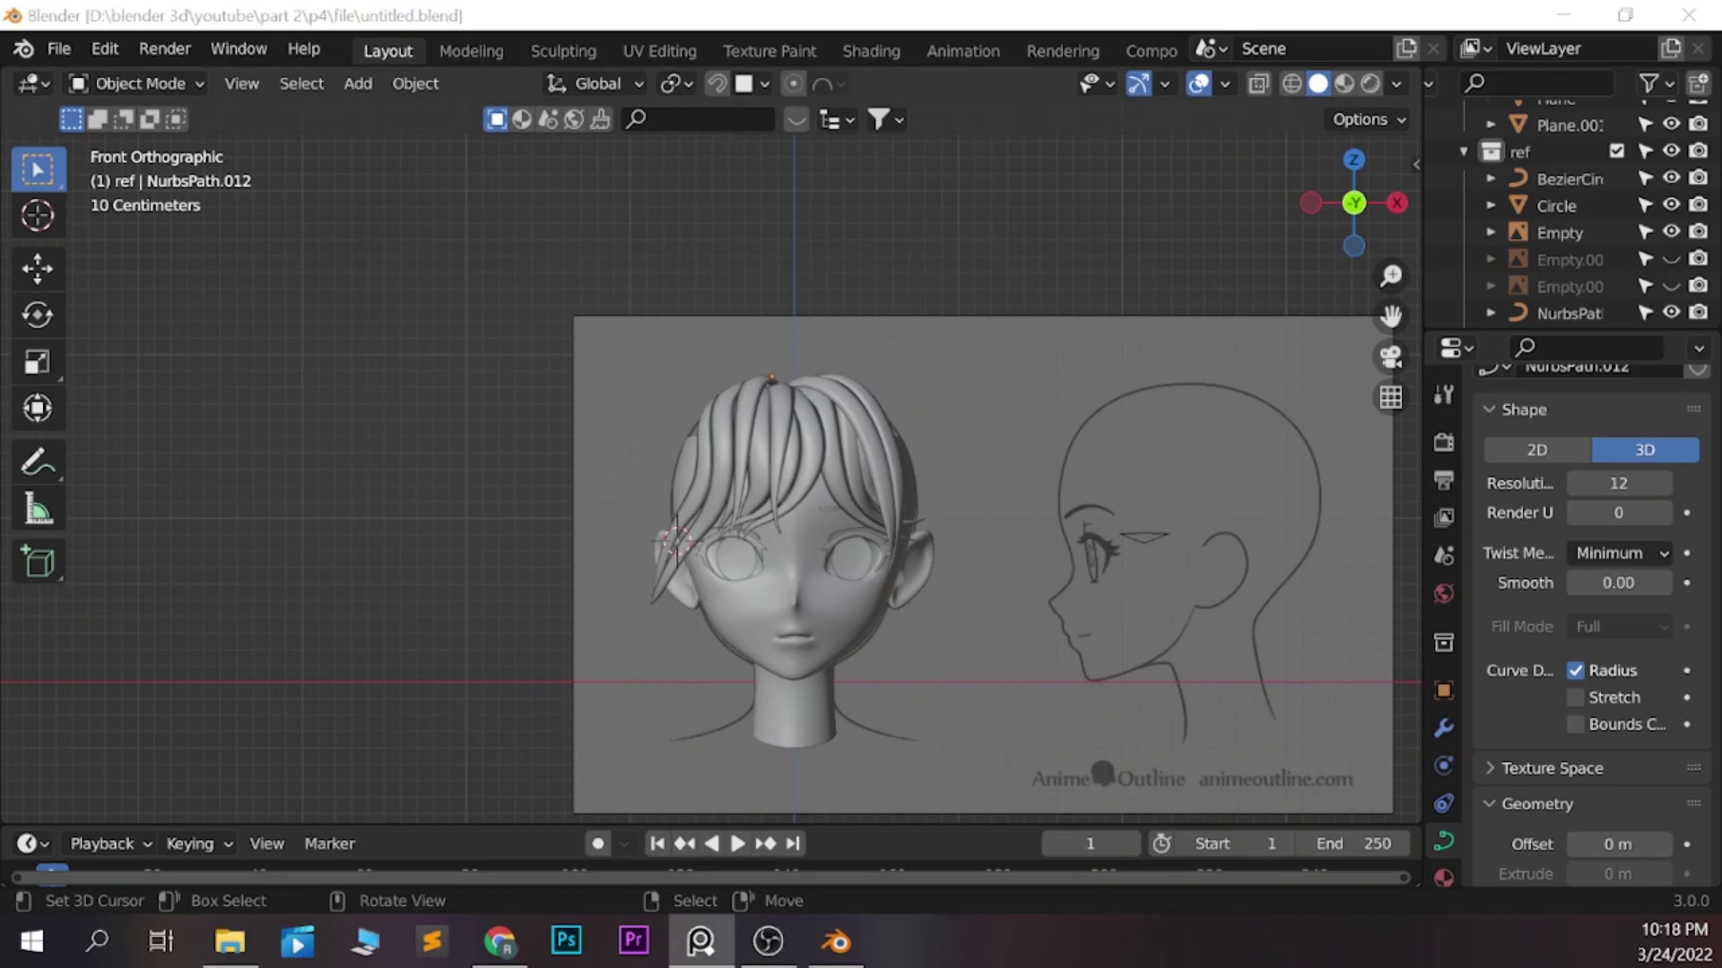
Duplicate the latest strand as NurbsPath.013 and pull its tip down behind the ear
key("shift+d")
key("KP_3")
key("ctrl+KP_3")
key("g")
key("Tab")
key("KP_1")
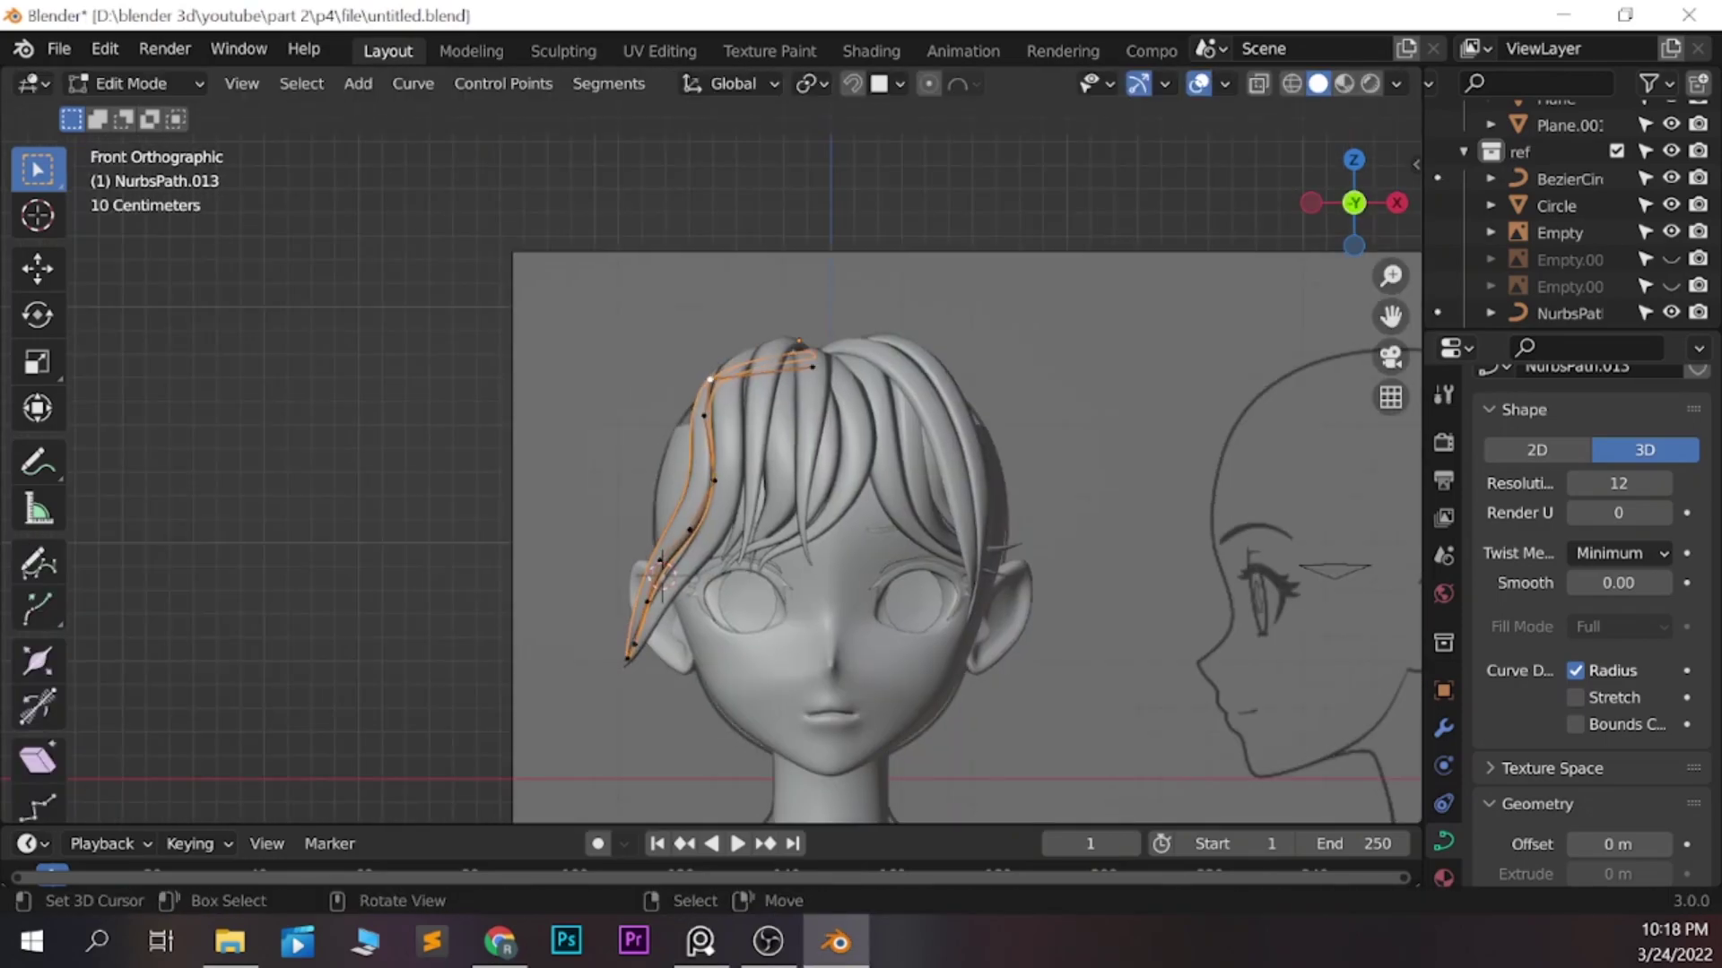
key("ctrl+KP_3")
key("g")
left_click(681, 359)
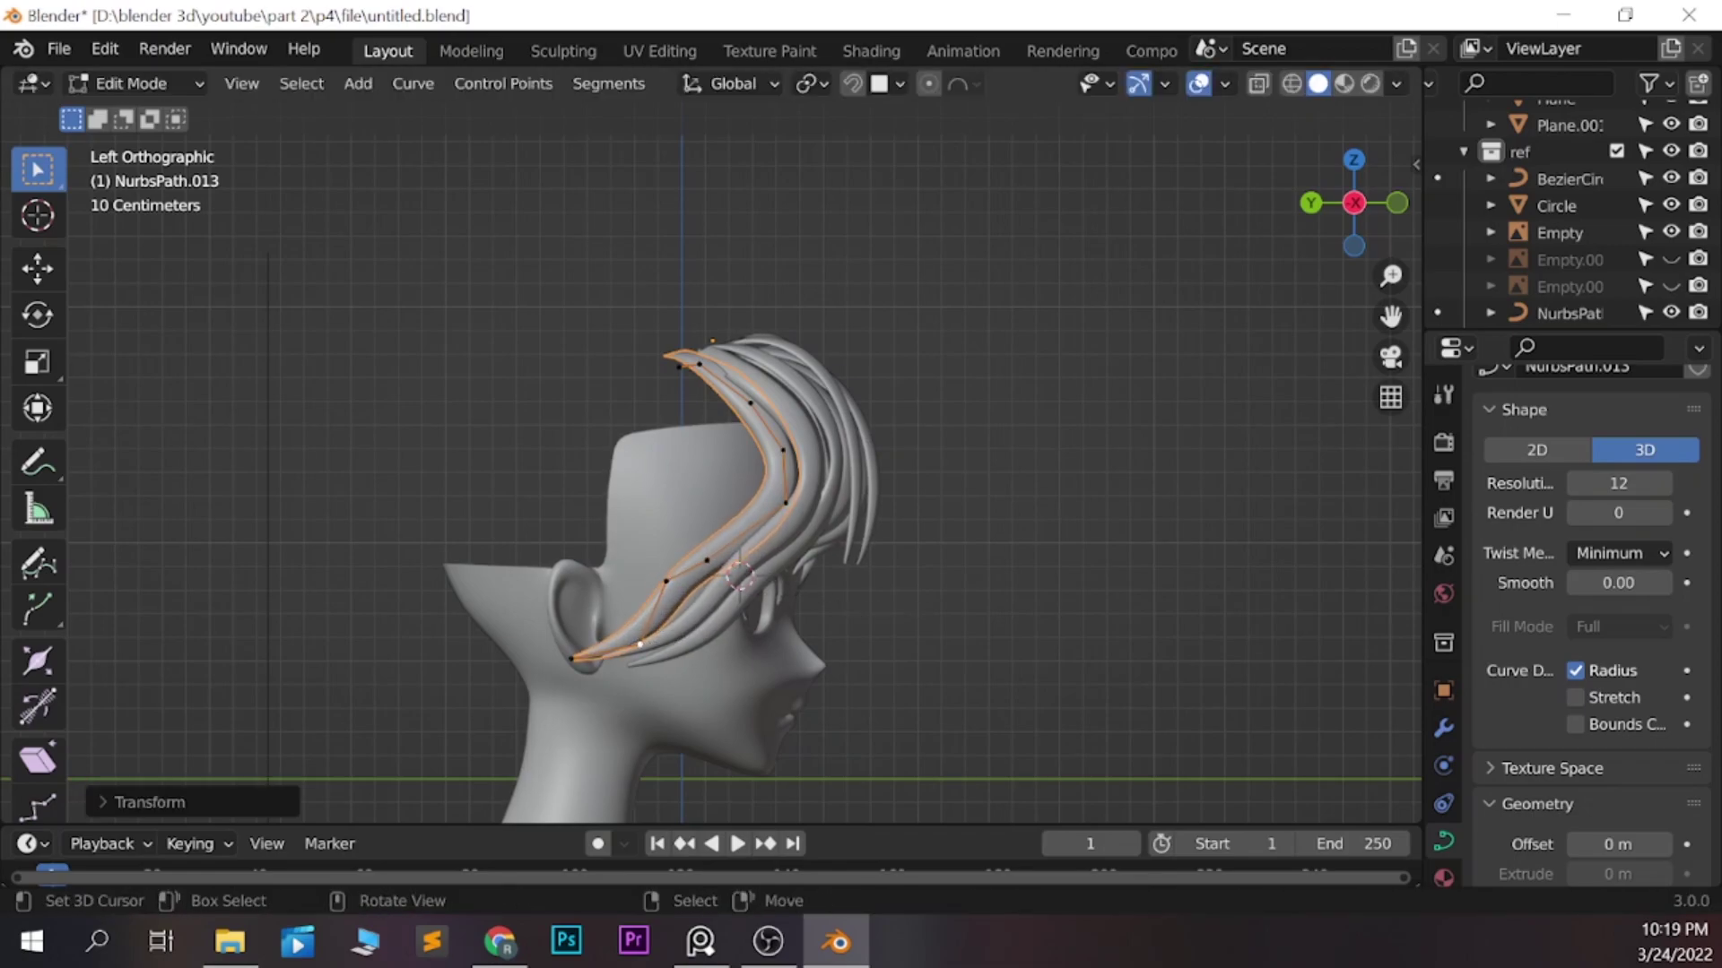
left_click_drag(786, 502, 769, 503)
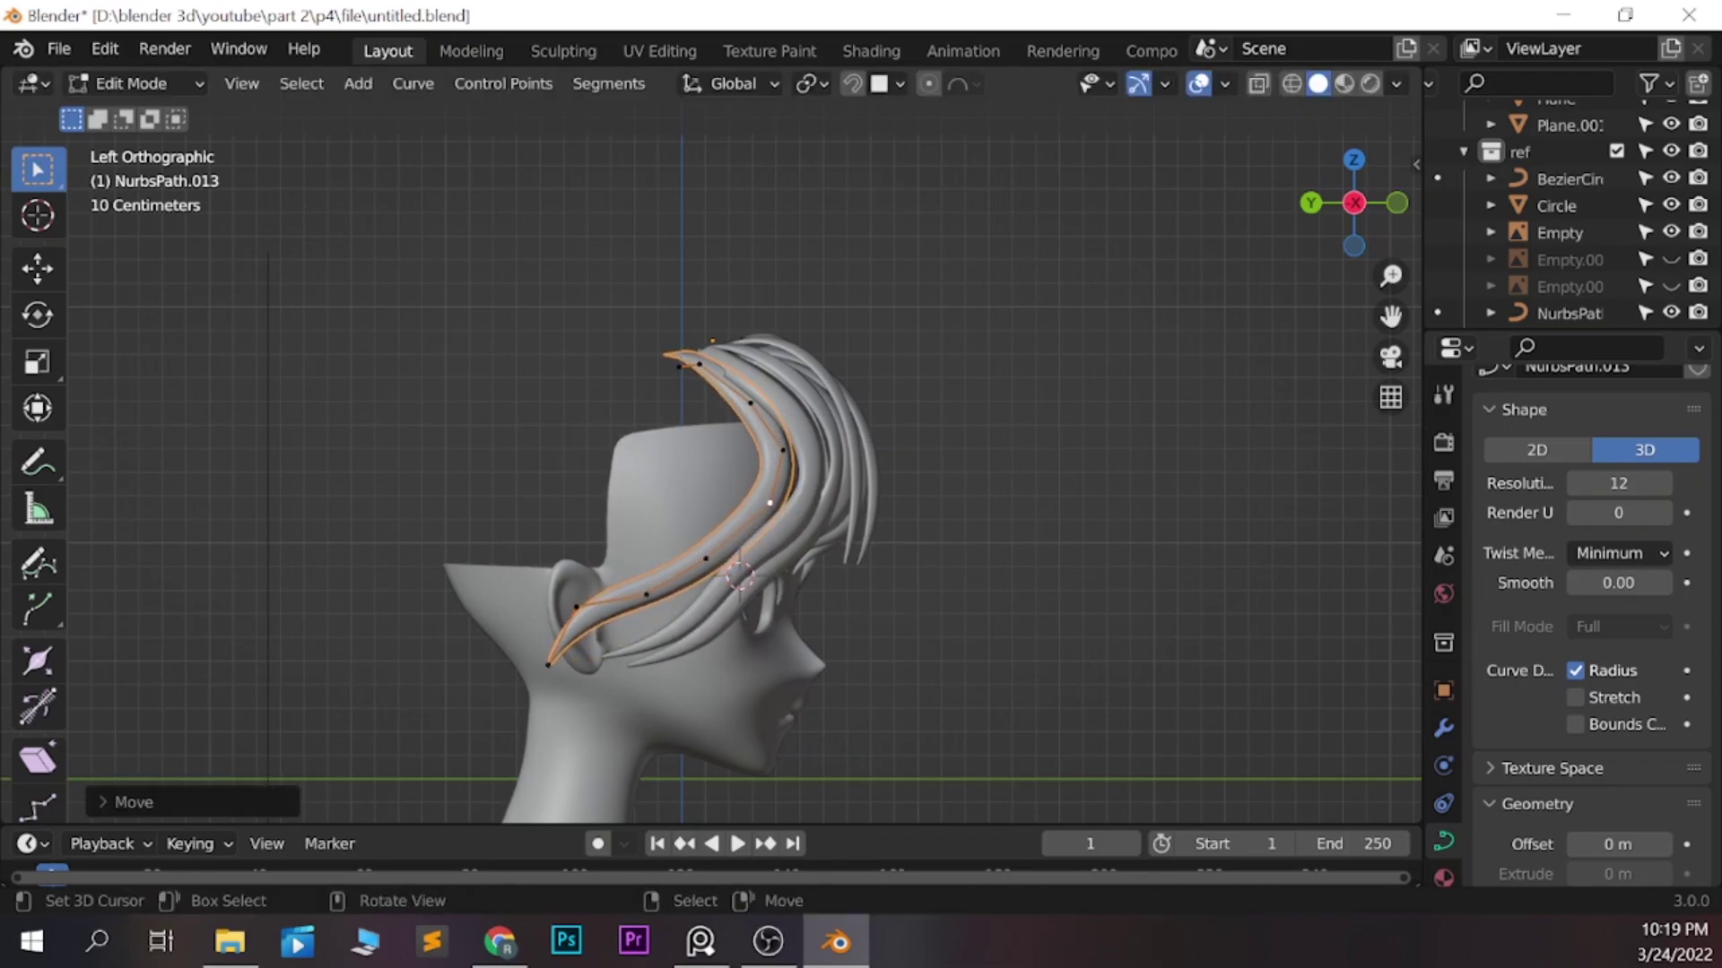
key("Return")
Check the strand in perspective, move its points, and save
middle_click_drag(717, 448, 807, 448)
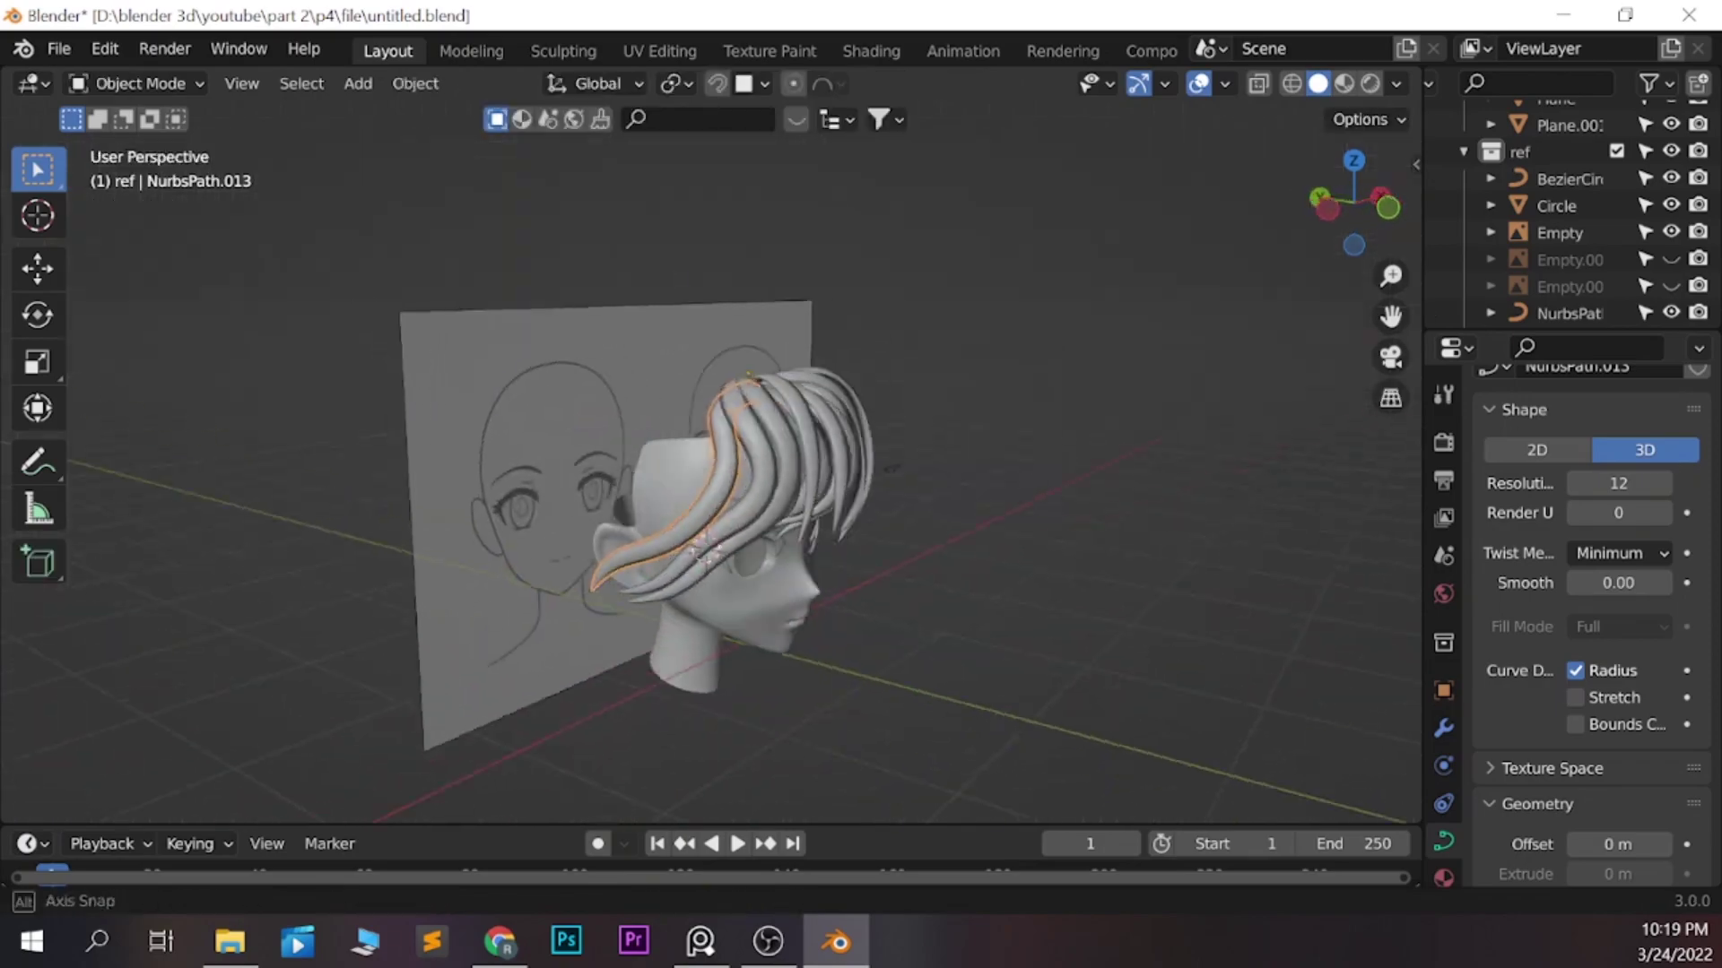
key("KP_1")
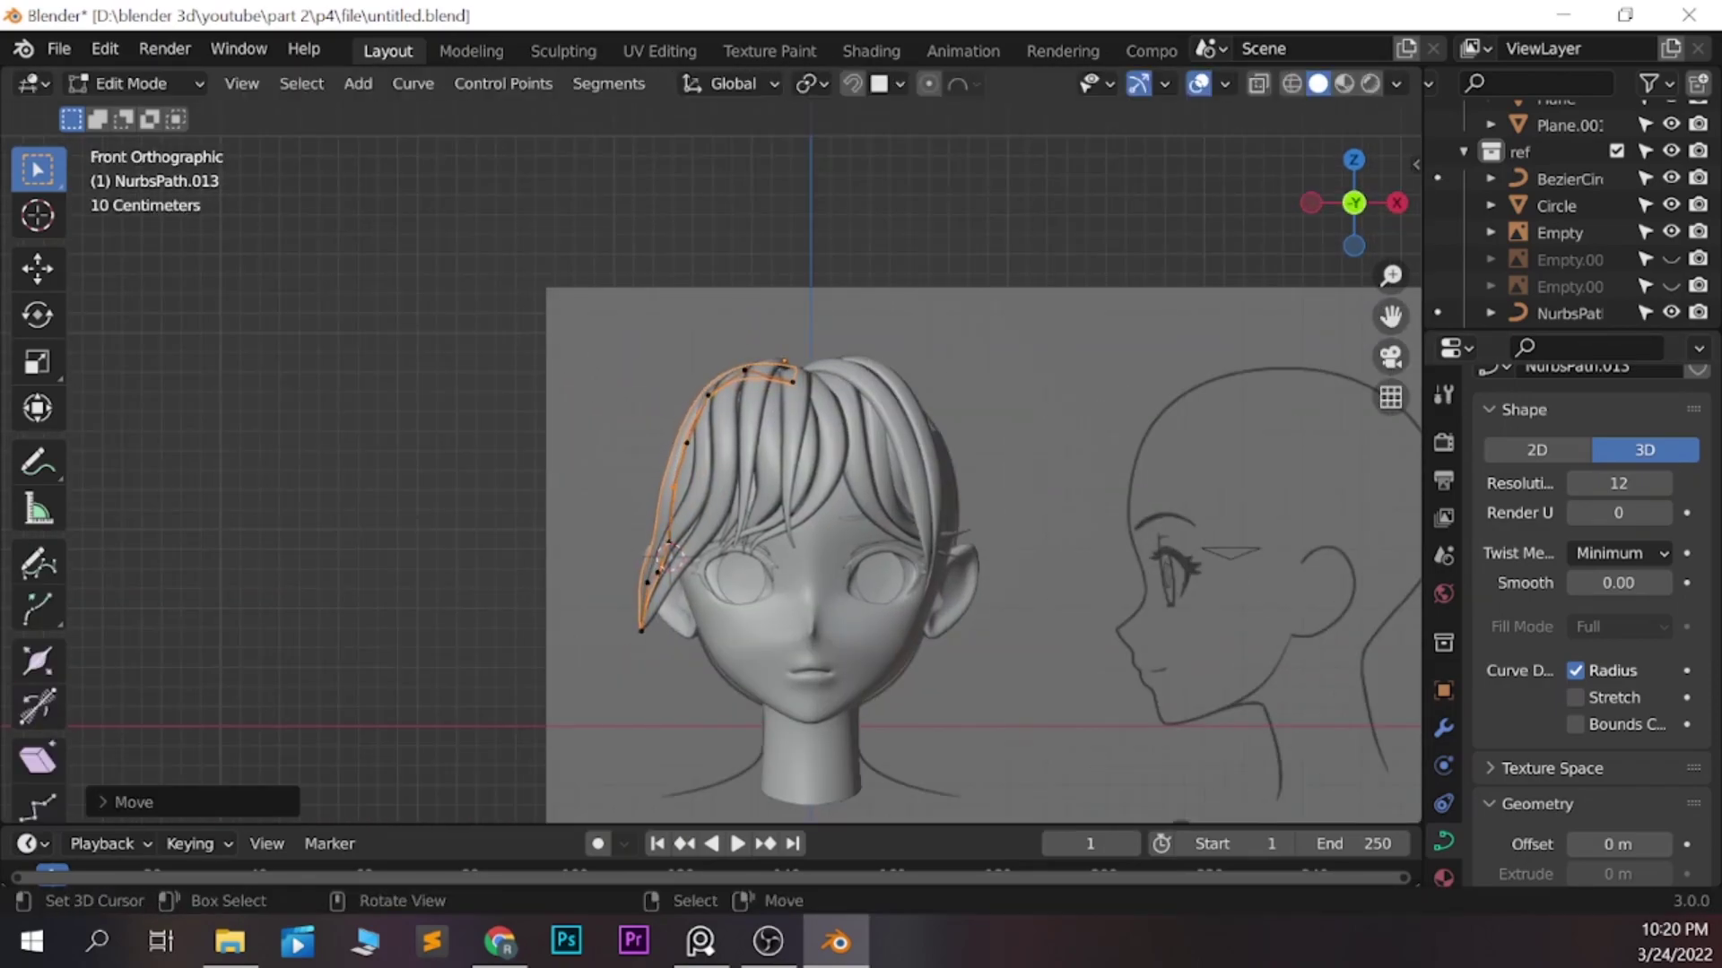
key("Tab")
Change the next strand's thickness with Alt+S, checking from the side and front
key("Tab")
key("g")
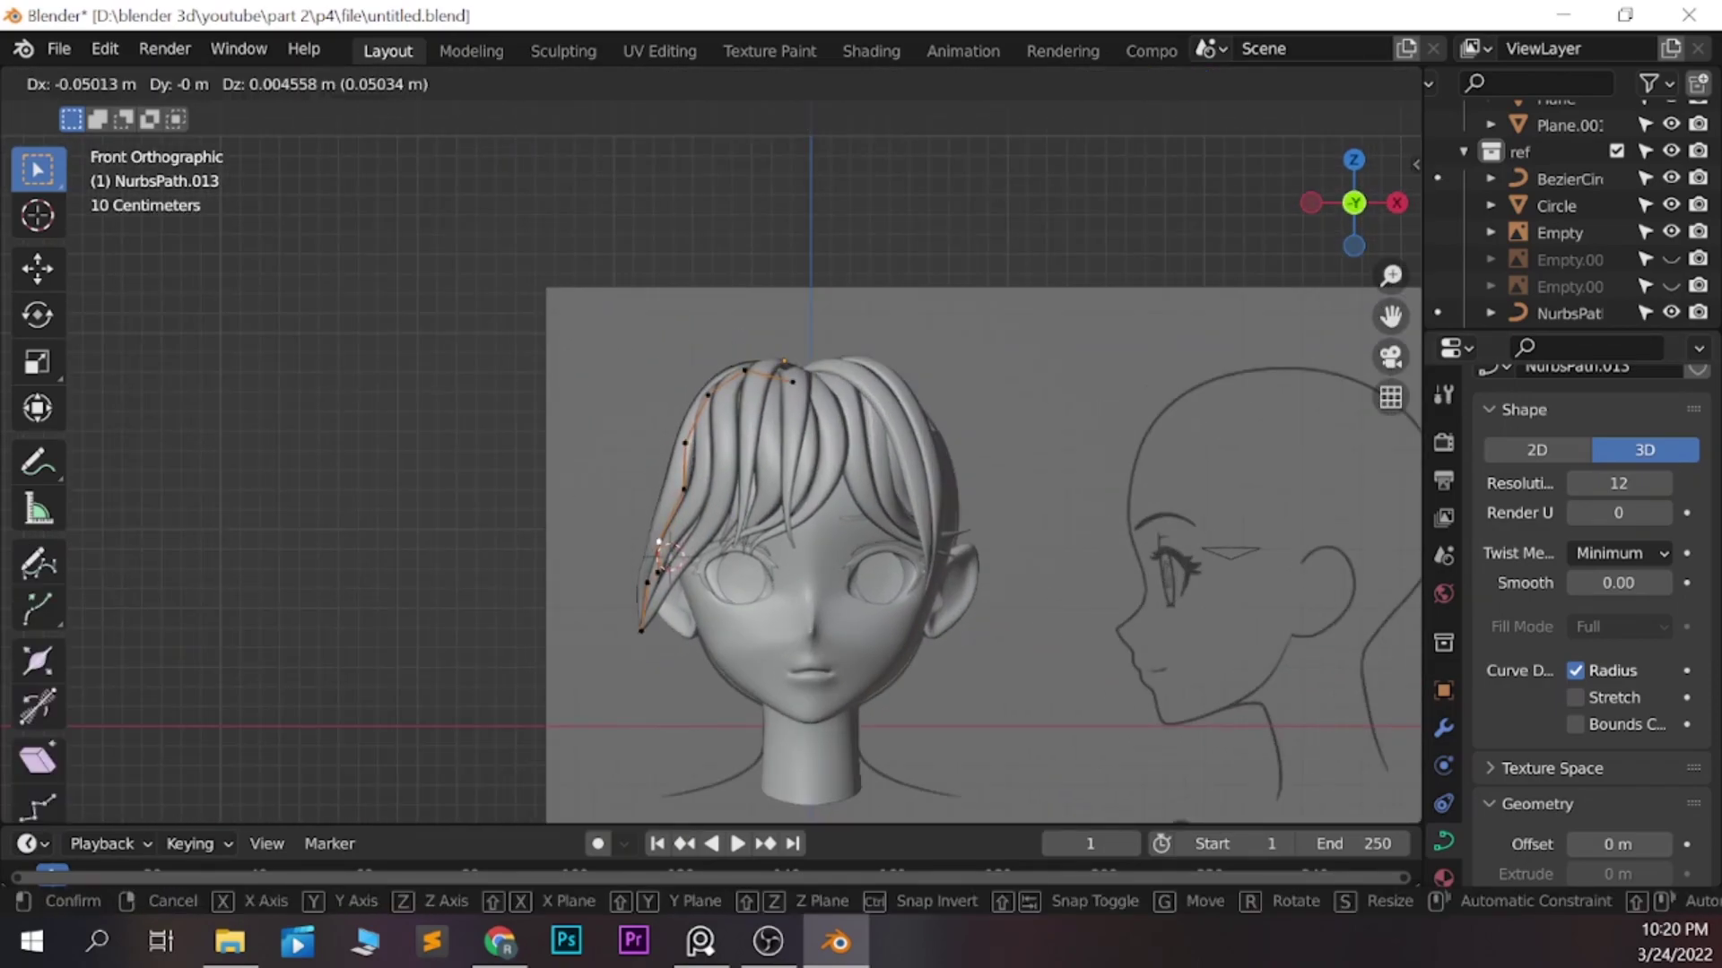
key("Escape")
key("KP_3")
key("ctrl+s")
key("ctrl+KP_3")
key("Tab")
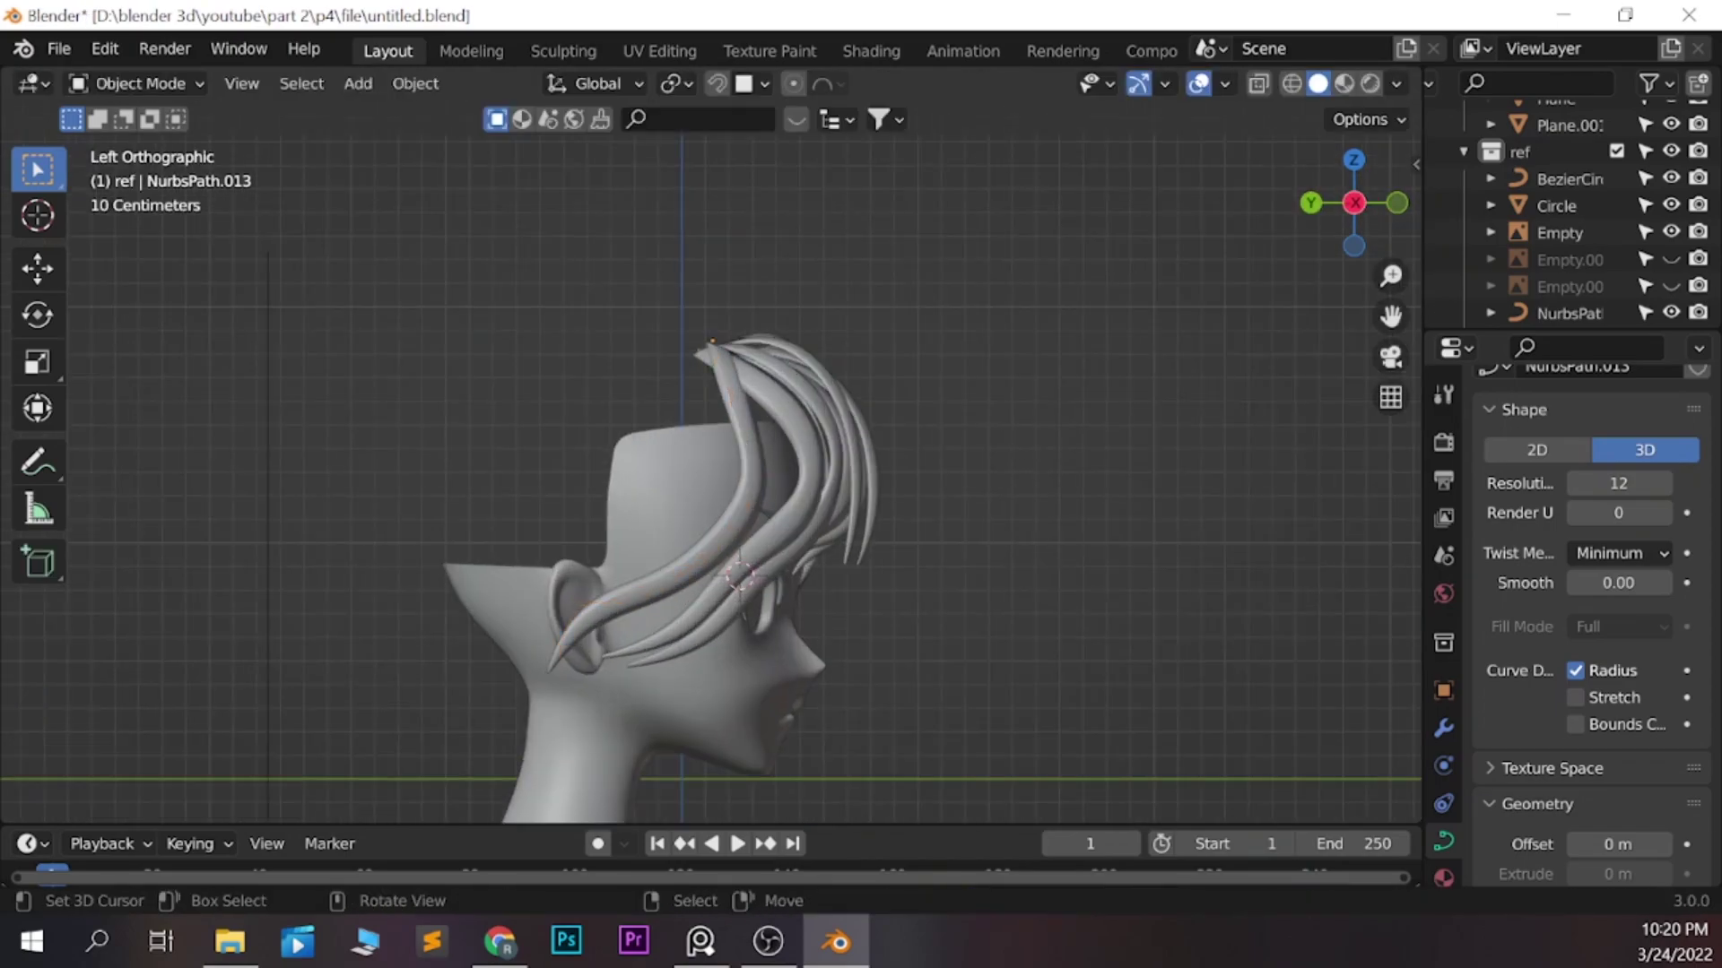
Twist the strand with Ctrl+T, save, and duplicate it as another strand
key("Tab")
left_click(758, 585)
key("KP_1")
key("g")
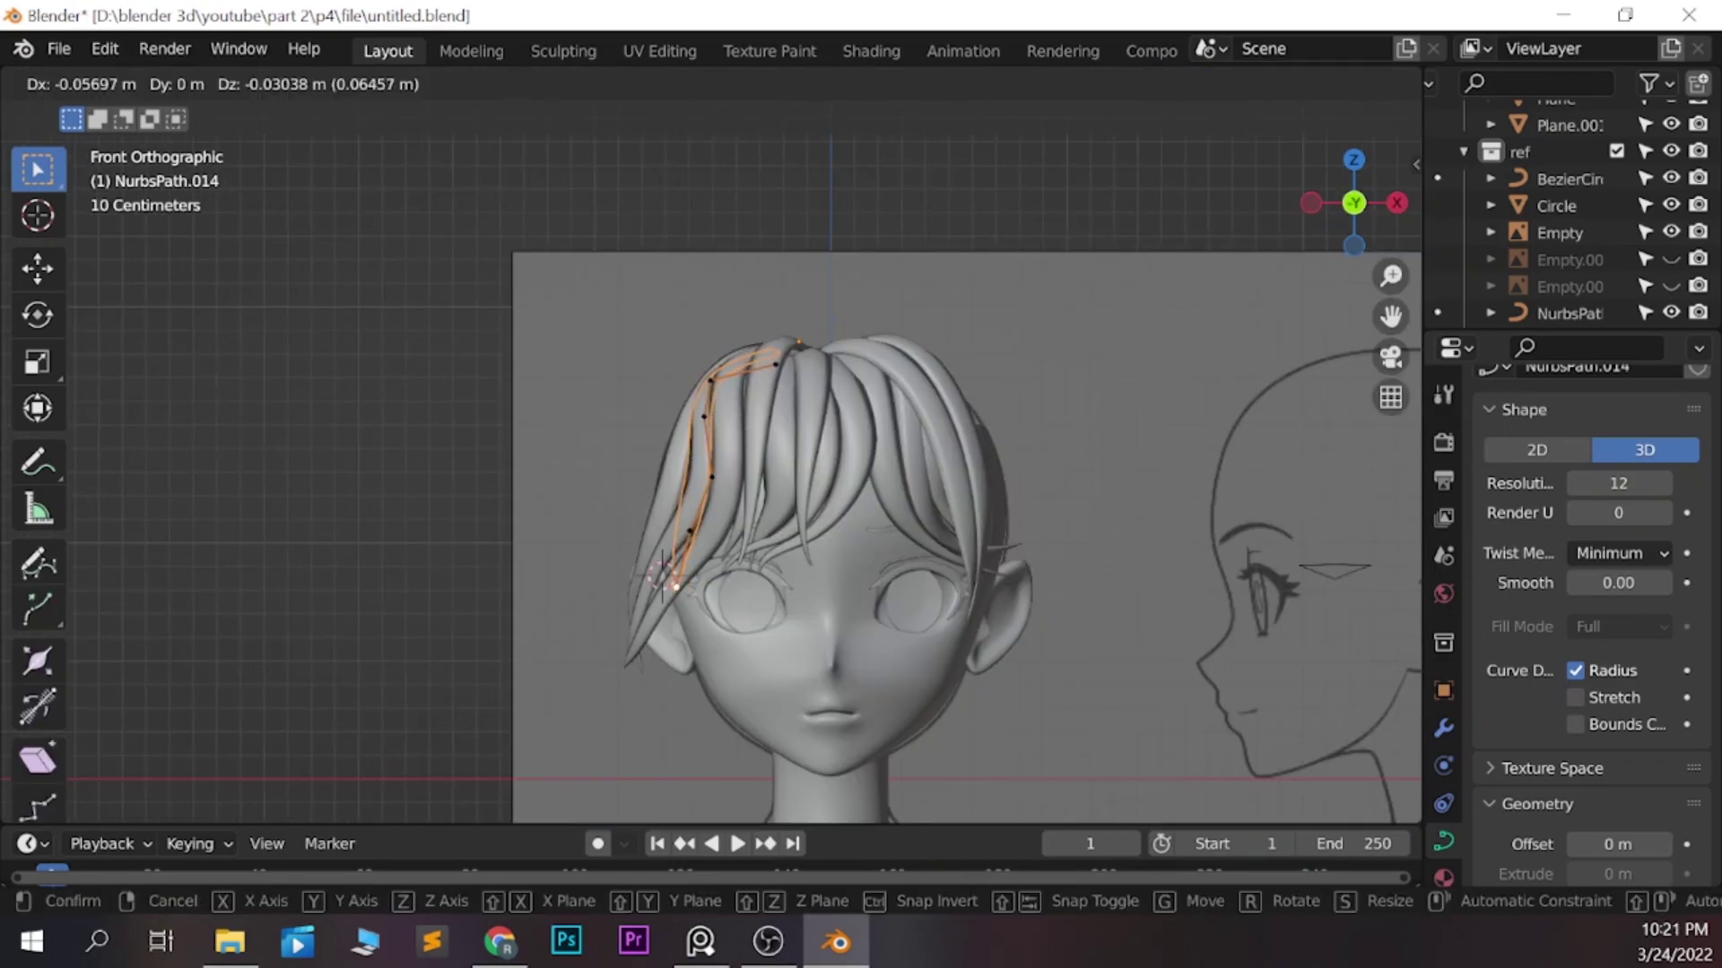
key("Escape")
key("Tab")
key("ctrl+KP_3")
left_click(952, 360)
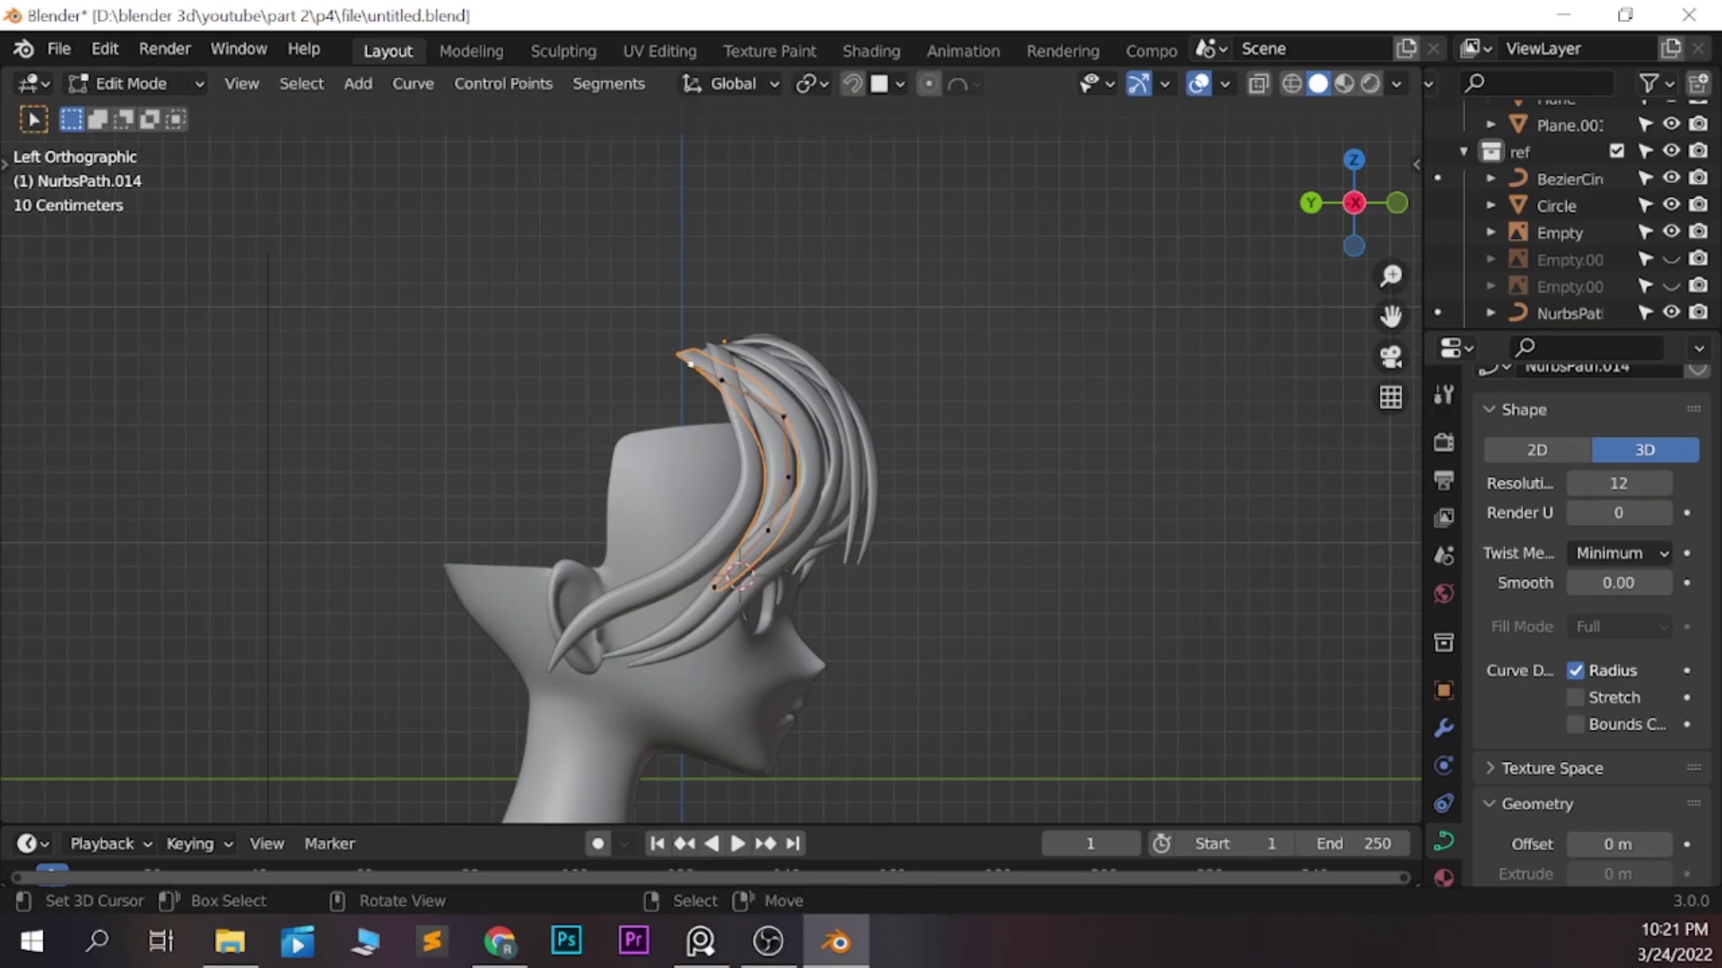
key("Tab")
key("ctrl+s")
key("KP_1")
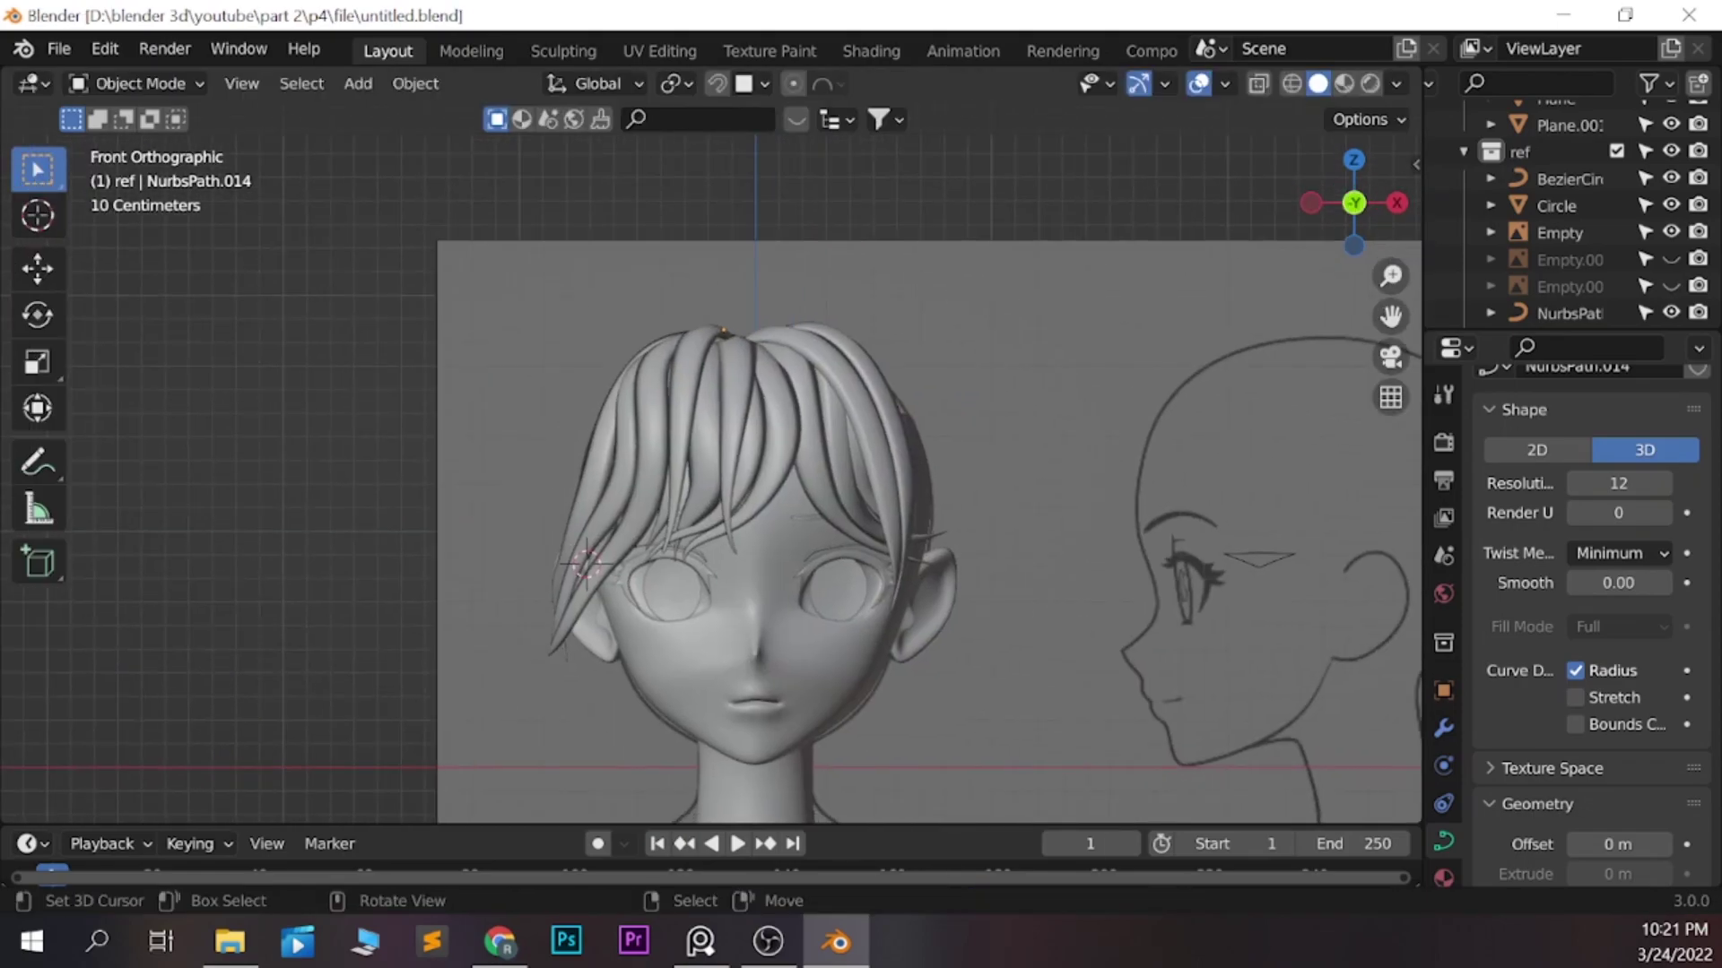
key("ctrl+KP_3")
key("shift+d")
key("Escape")
Move NurbsPath.015's points up along the hair and twist its tip
key("Tab")
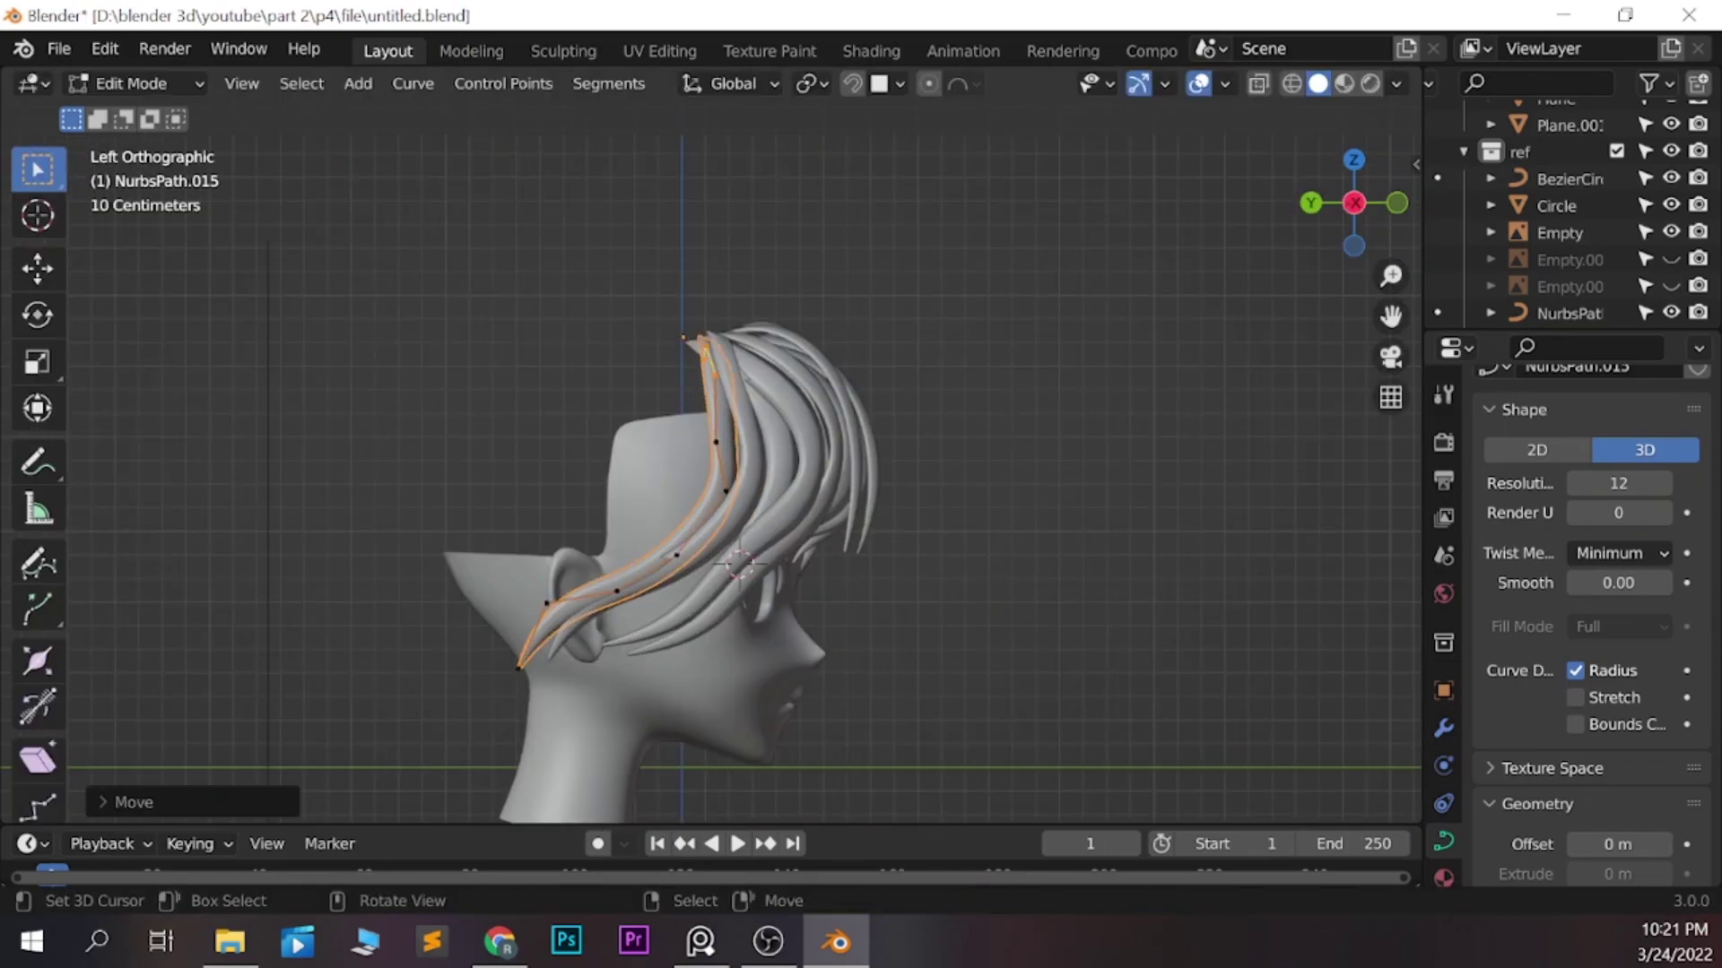
key("g")
left_click(815, 443)
key("KP_1")
key("ctrl+KP_3")
key("ctrl+t")
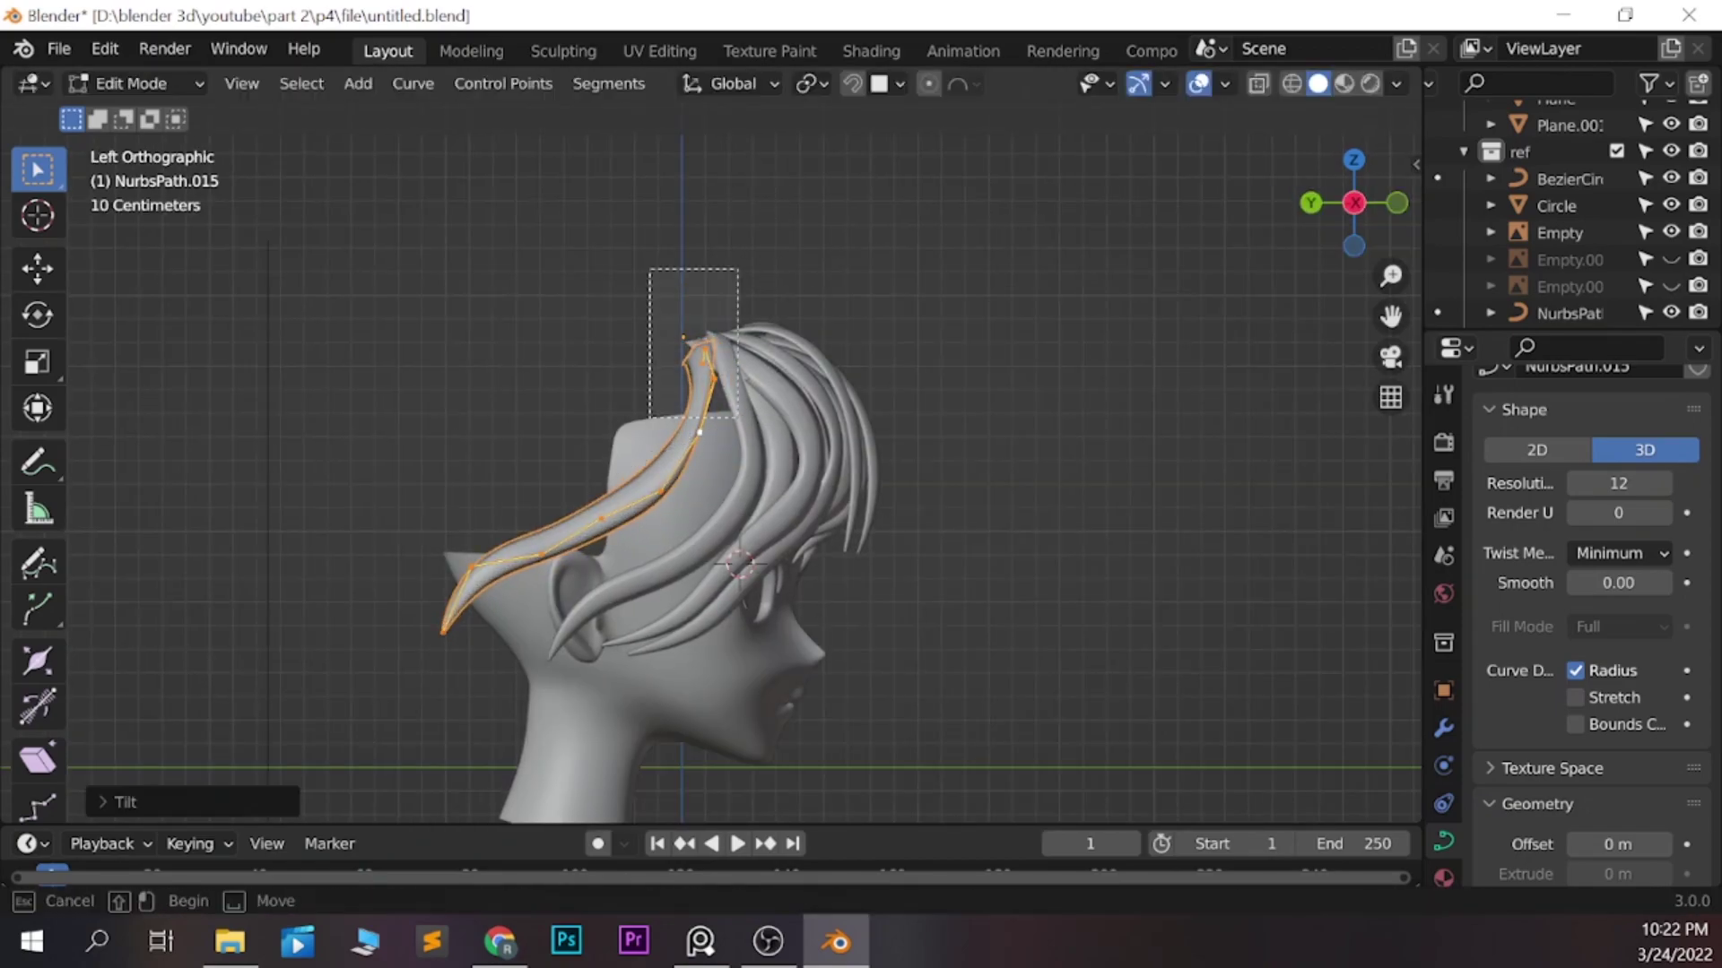
left_click(826, 565)
Move the points in back and top views to wrap it toward the back, then save
key("ctrl+KP_1")
key("g")
left_click(833, 565)
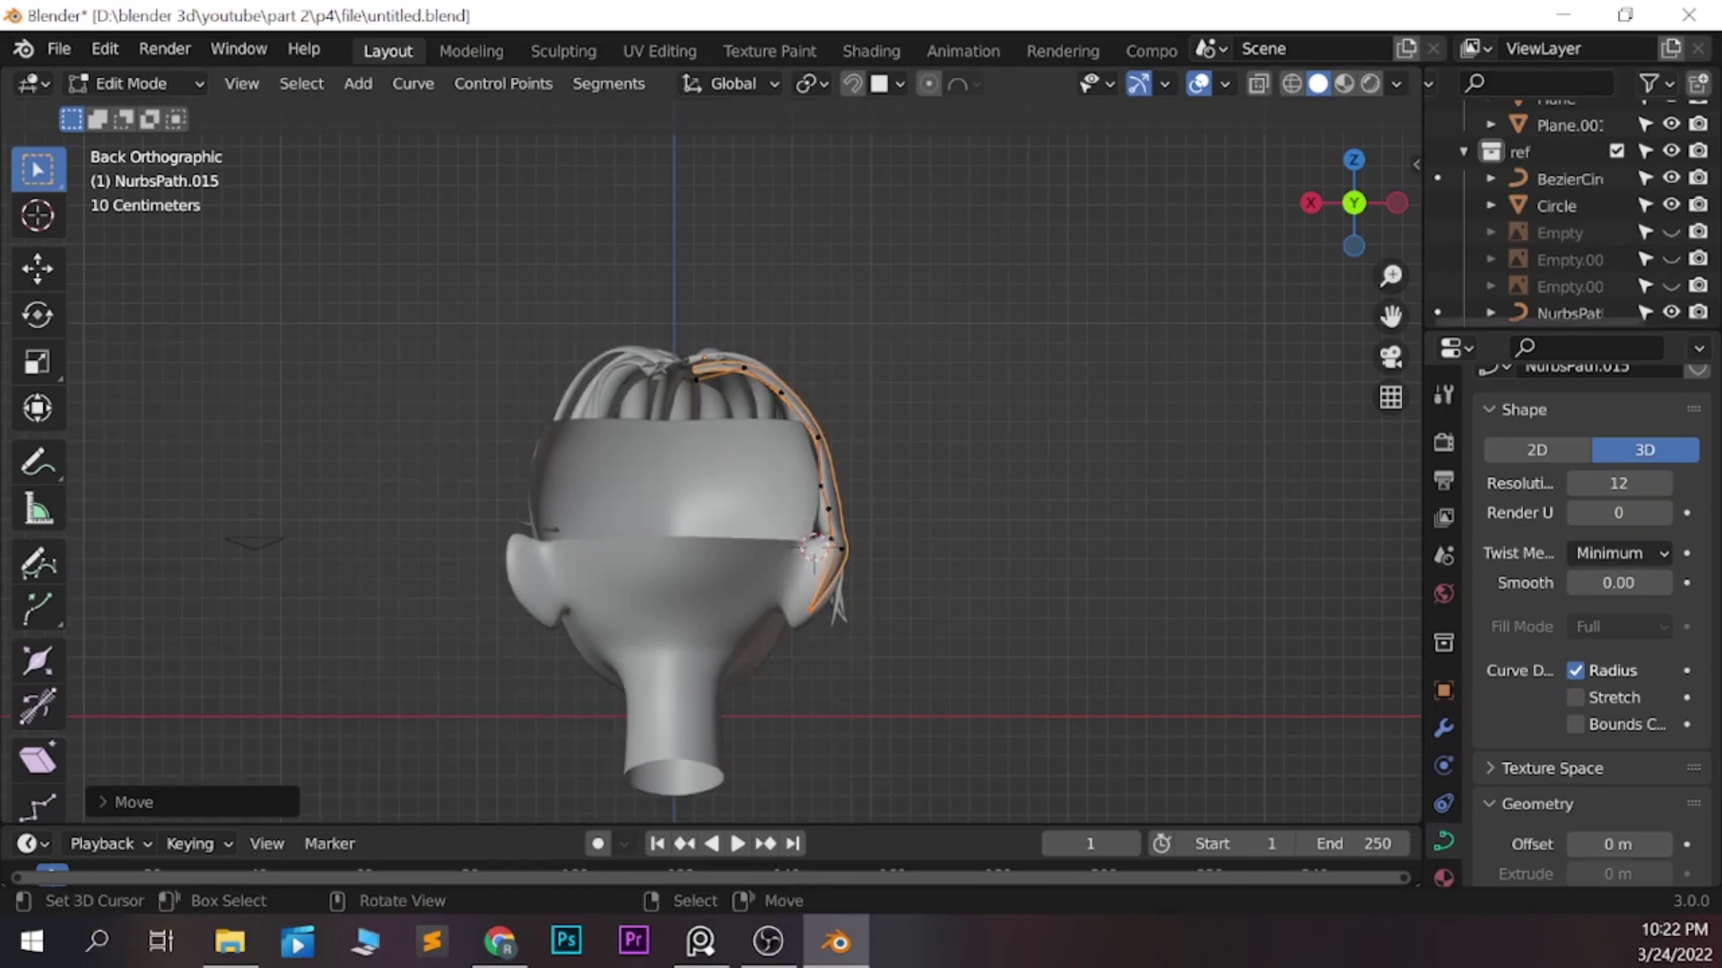
key("g")
key("KP_7")
key("Return")
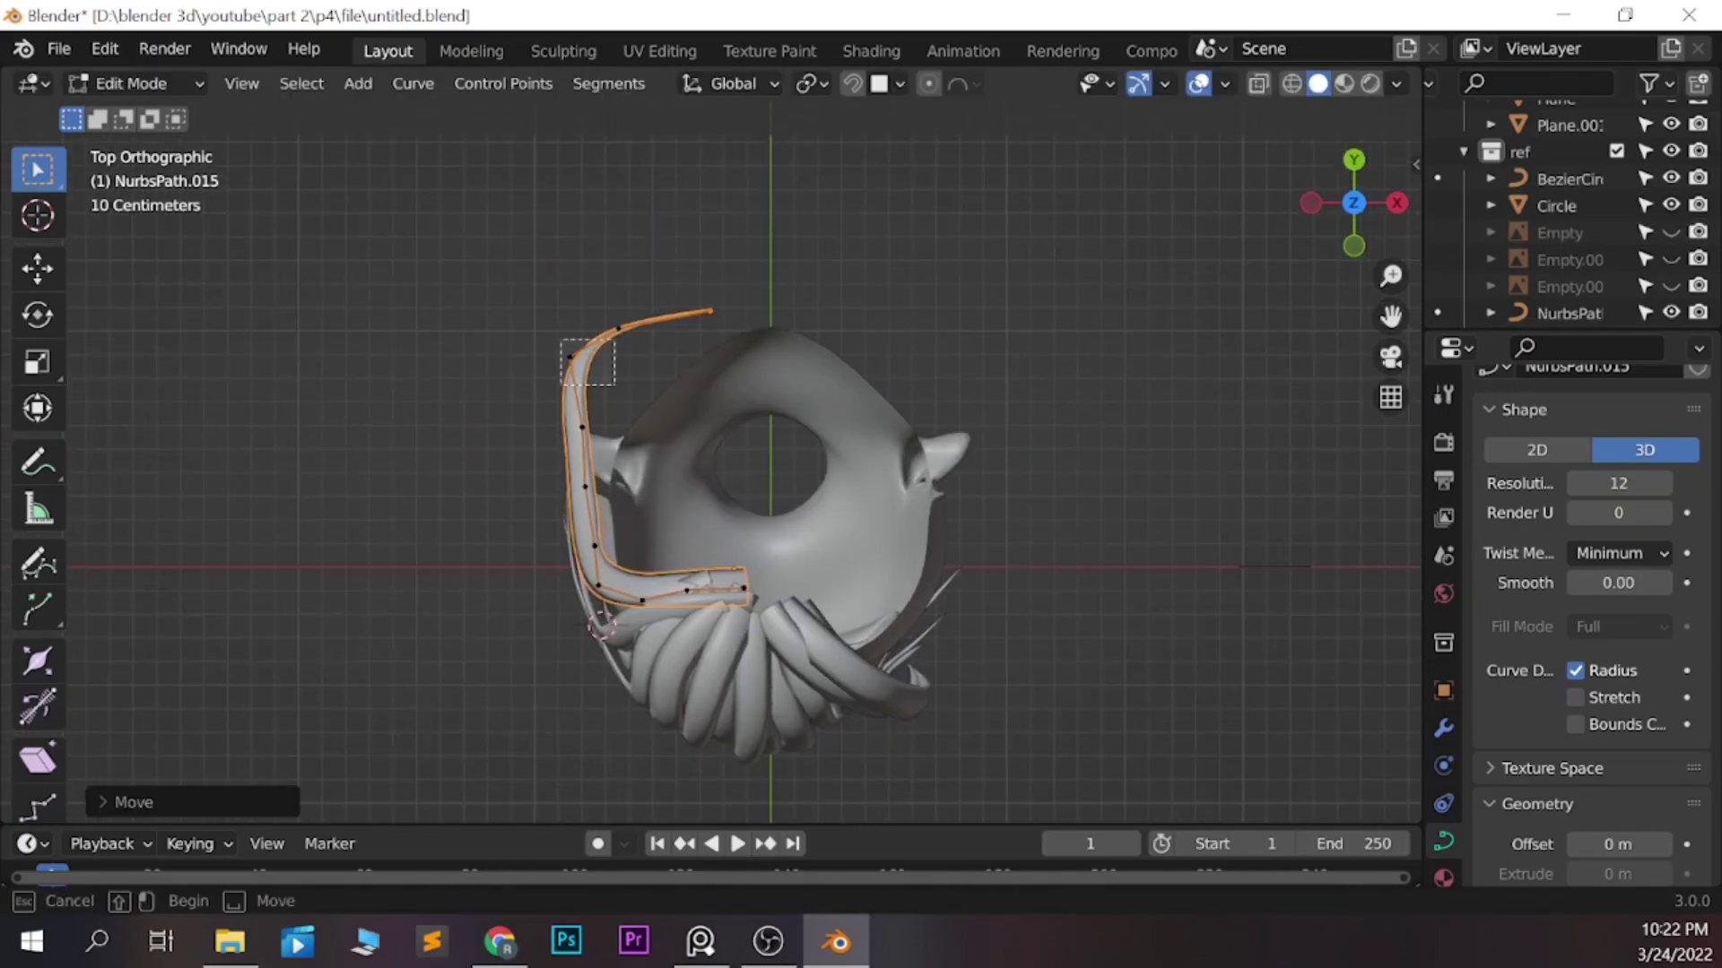
key("ctrl+KP_3")
key("Tab")
key("ctrl+s")
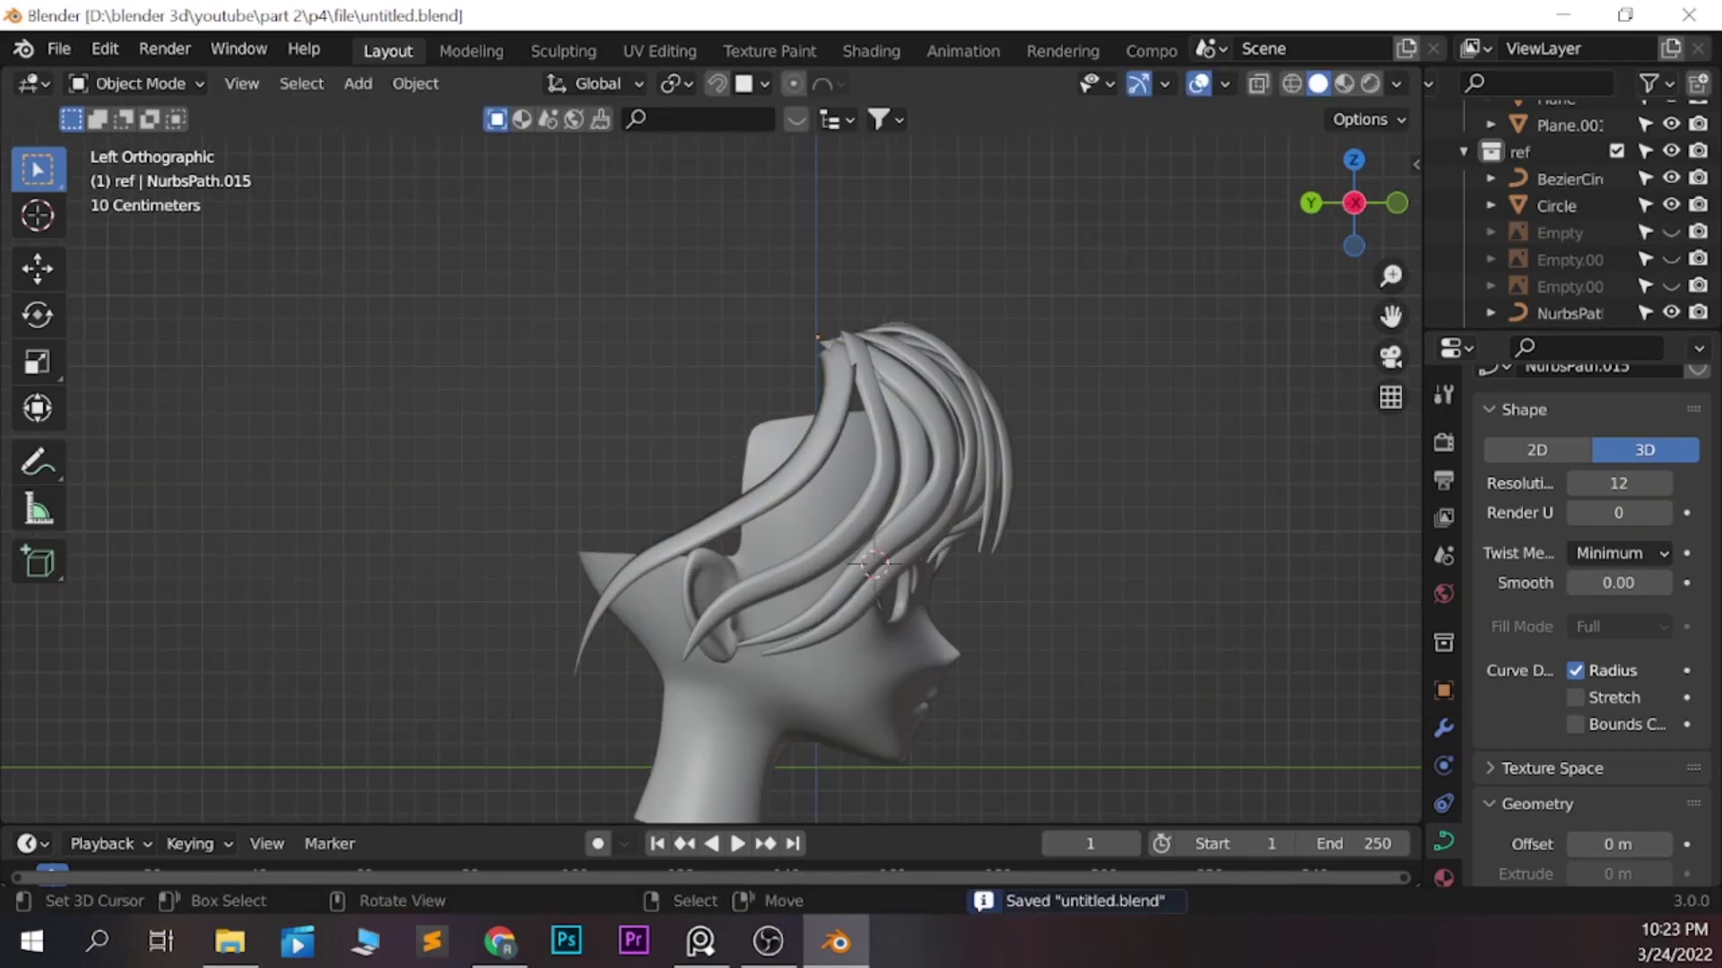
key("KP_3")
scroll(745, 448, "down", 2)
Add a sphere and move it over the back of the head
key("shift+a")
left_click(823, 453)
key("g")
left_click(731, 385)
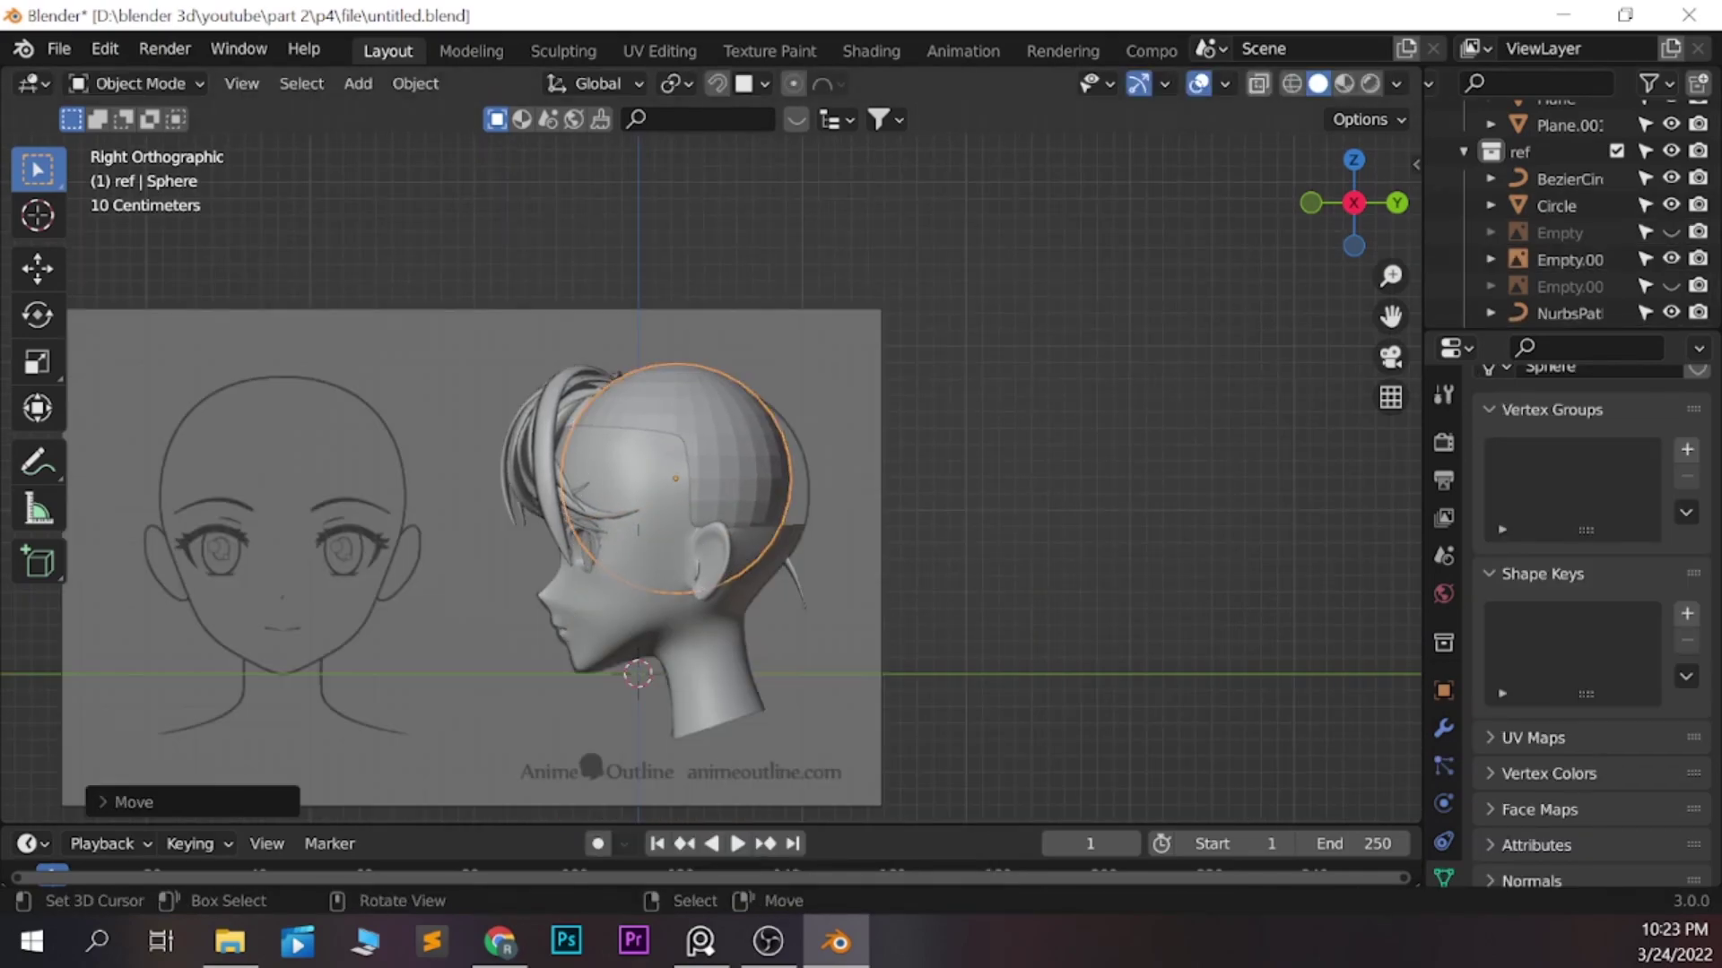
scroll(673, 500, "up", 3)
Sculpt the sphere with a resized Grab brush, then return to Object Mode
left_click(673, 500)
key("ctrl+Tab")
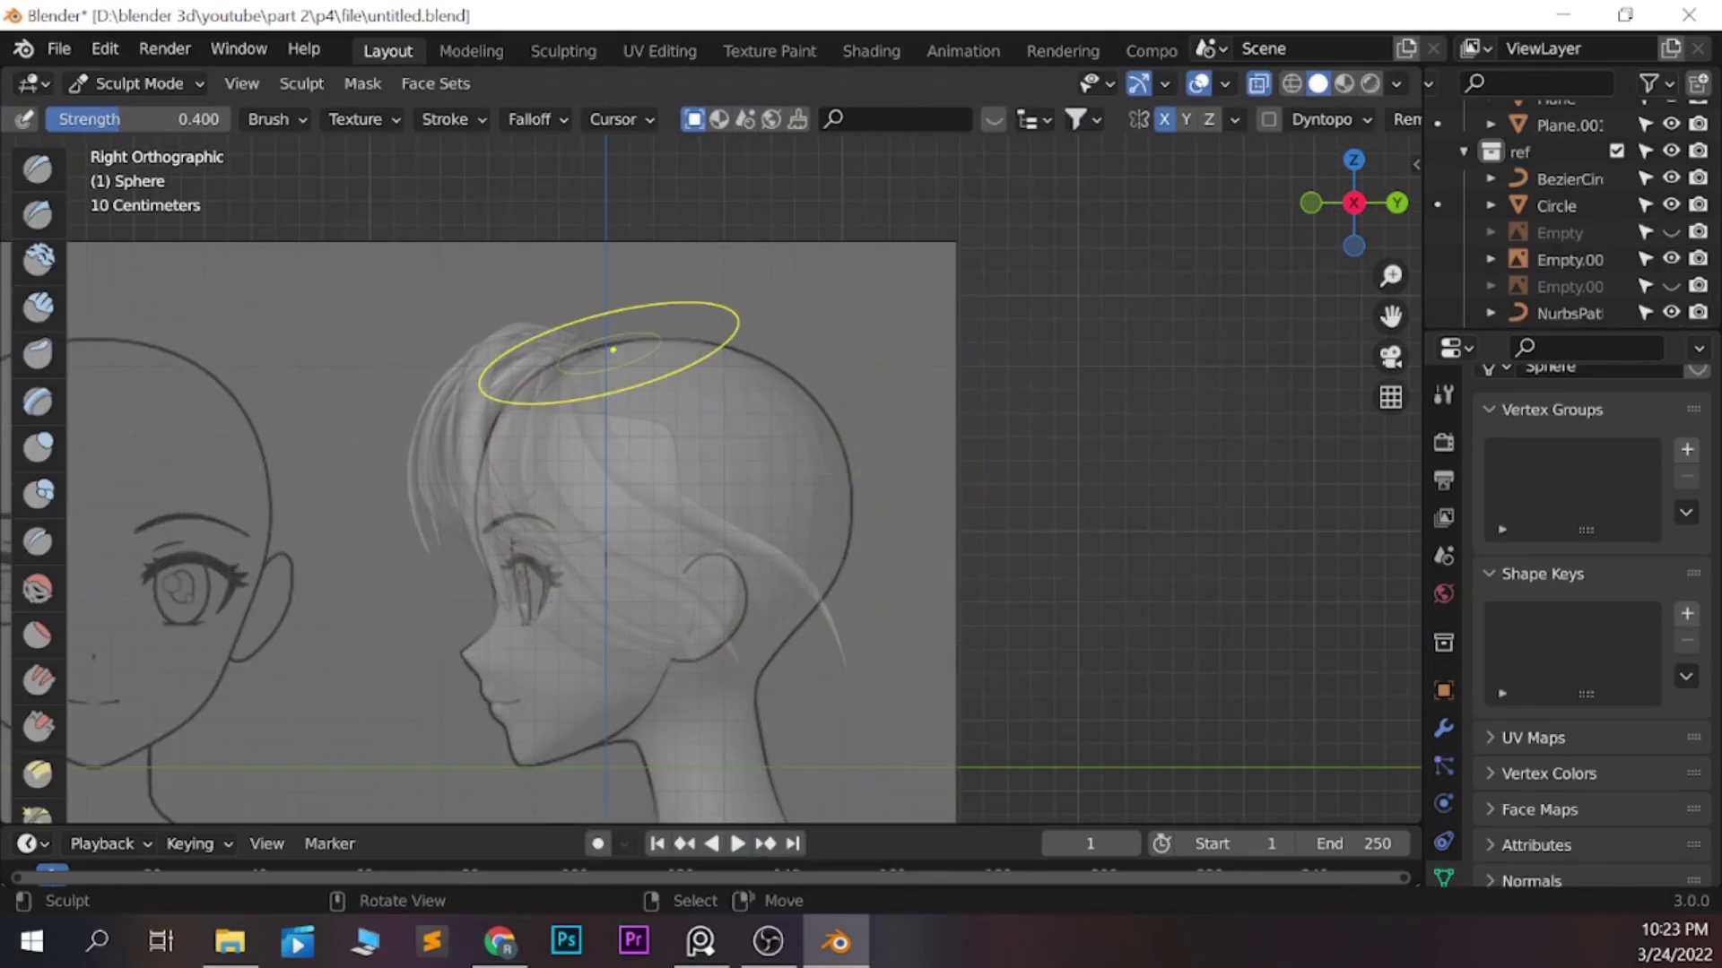
key("g")
key("f")
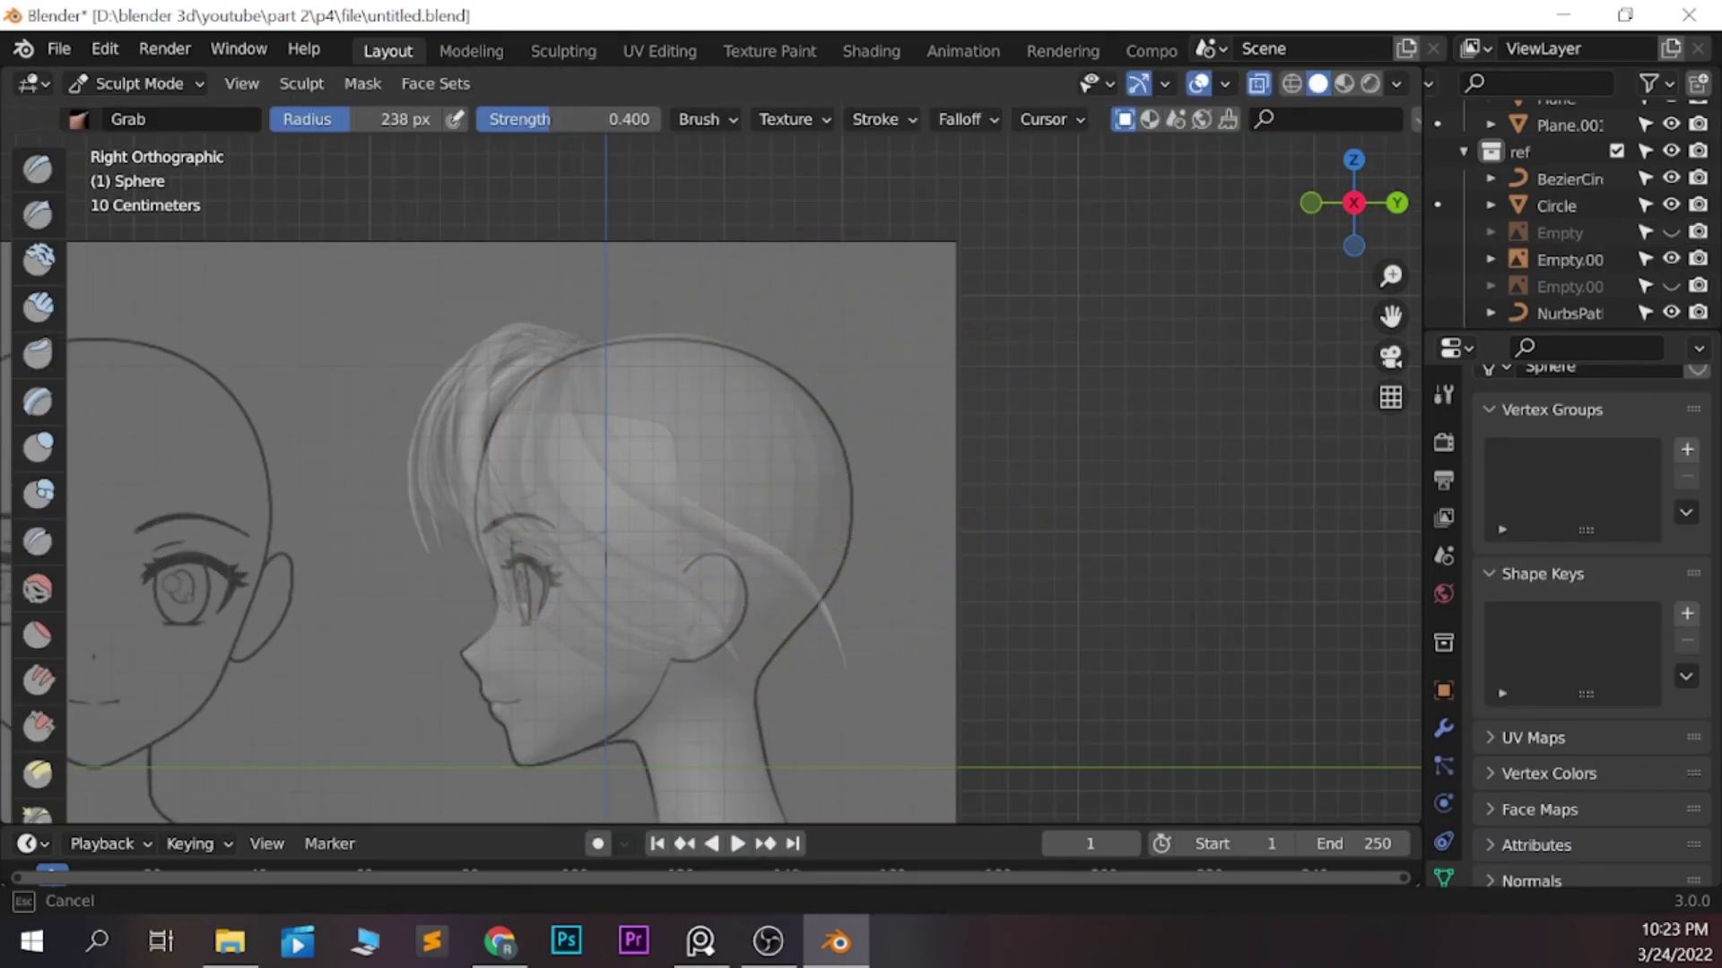
key("ctrl+Tab")
Check the head from top and front views and make another sculpting pass
middle_click_drag(807, 493, 897, 448)
key("KP_7")
key("KP_1")
key("ctrl+Tab")
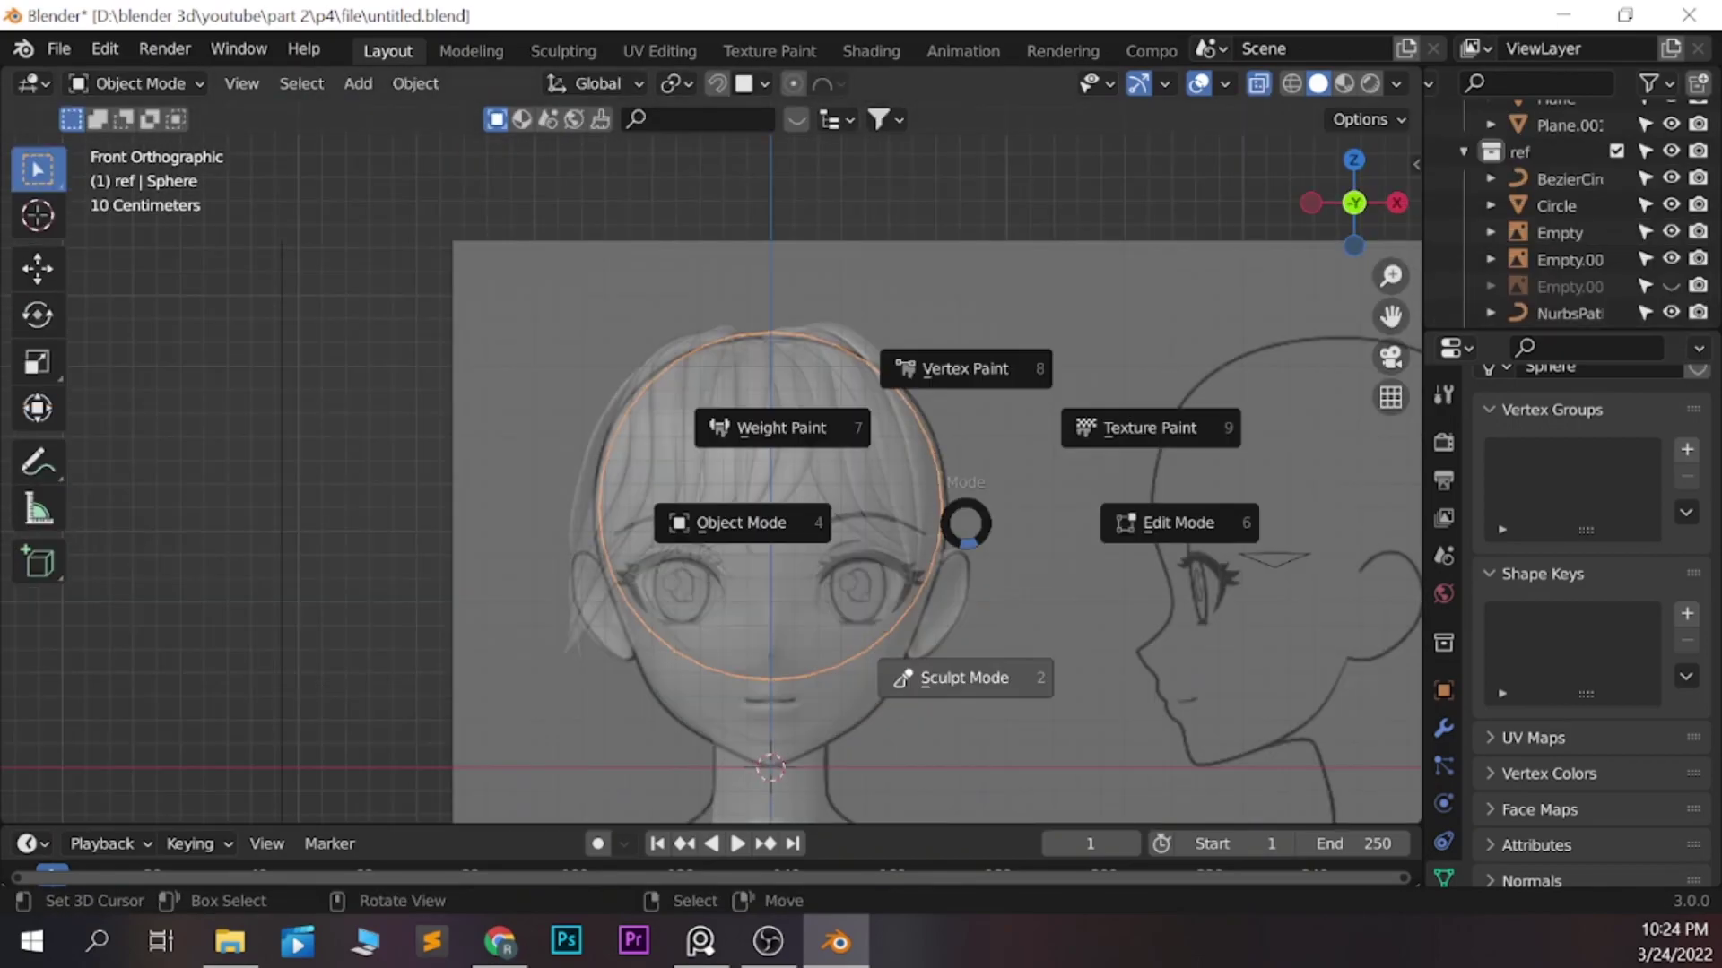
key("2")
key("ctrl+Tab")
Save the file and orbit around the head from the right side
key("KP_3")
key("ctrl+s")
mouse_move(965, 524)
middle_mouse_down()
mouse_move(807, 502)
mouse_move(852, 484)
middle_mouse_up()
left_click_drag(1670, 232, 1671, 258)
Reposition the NurbsPath.008 bang strand's control points and save the file
middle_click_drag(852, 484, 1011, 481)
left_click(982, 484)
key("Tab")
key("ctrl+Tab")
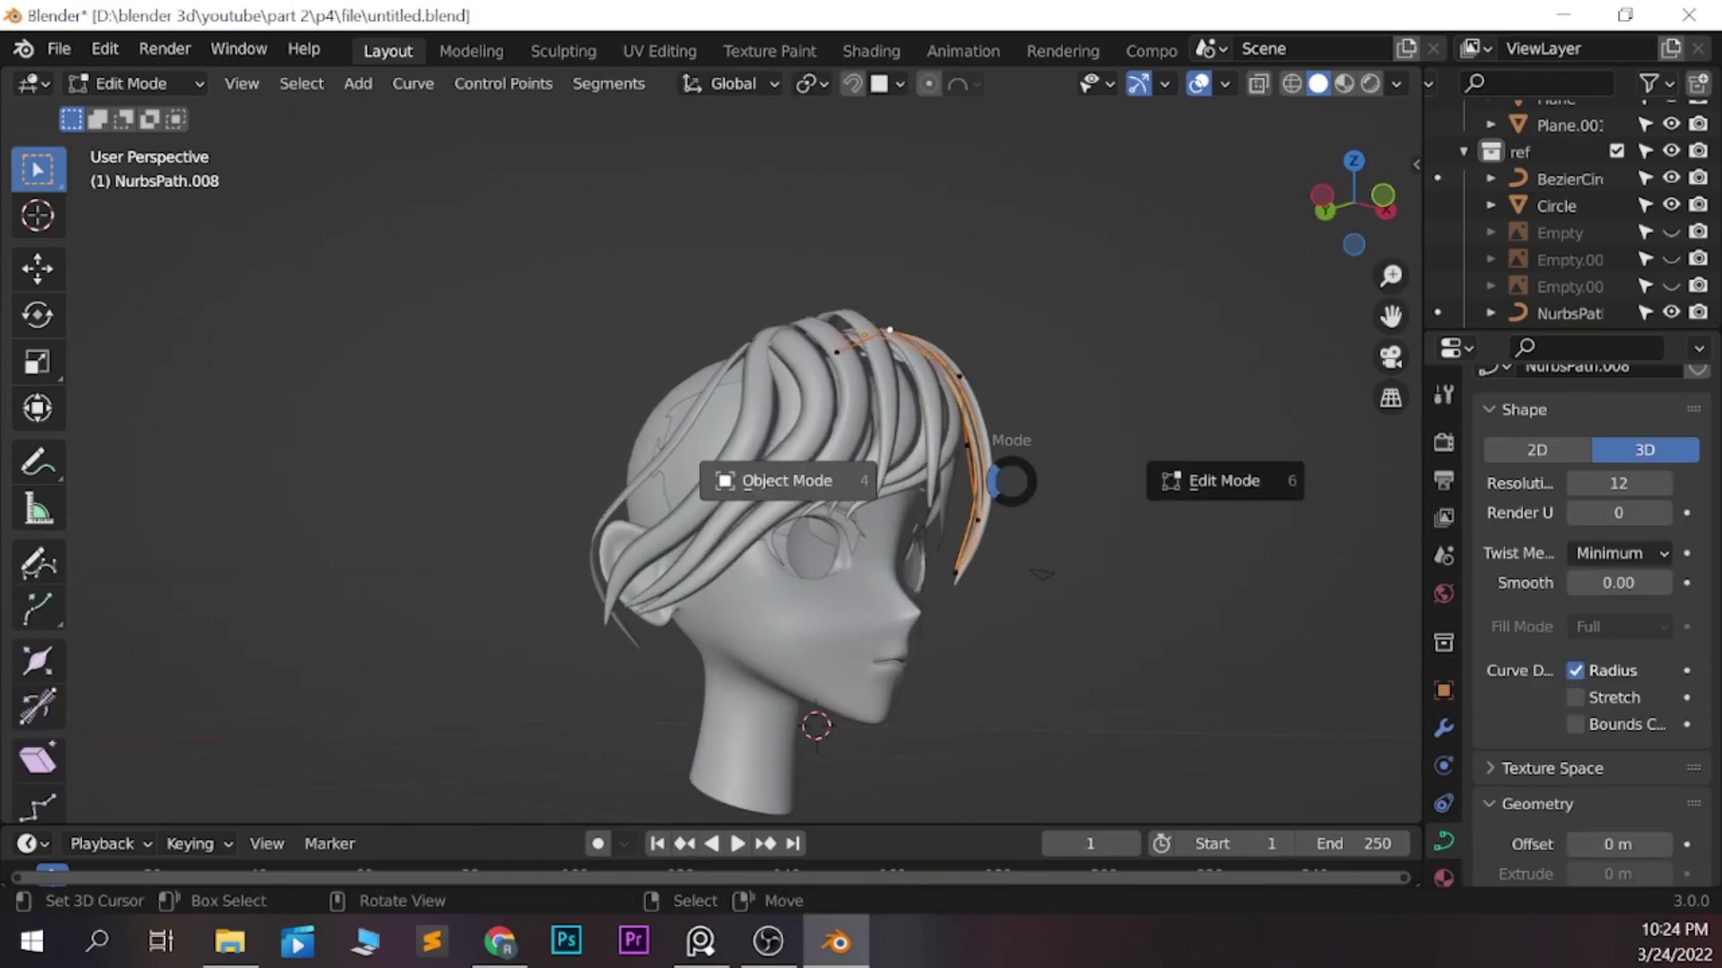
key("g")
left_click(1011, 482)
key("grave")
left_click(1314, 584)
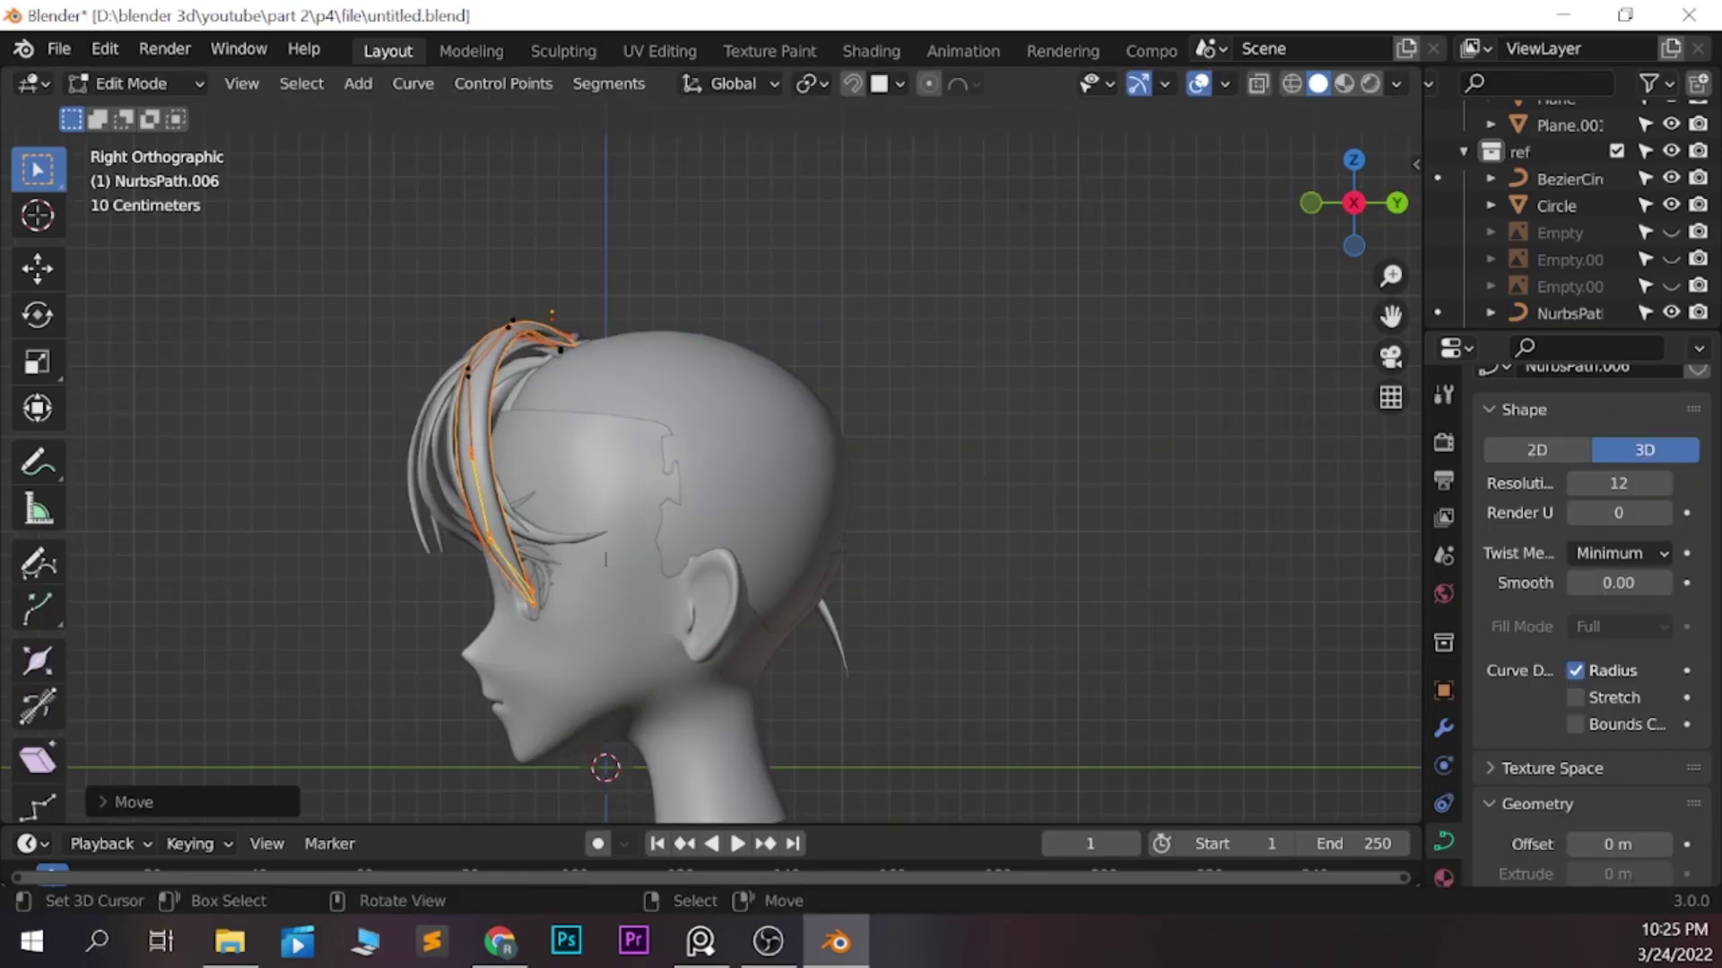
key("Tab")
key("ctrl+s")
key("KP_1")
Raise and tilt the NurbsPath.015 side strand's points up the head
left_click(1067, 610)
key("ctrl+KP_3")
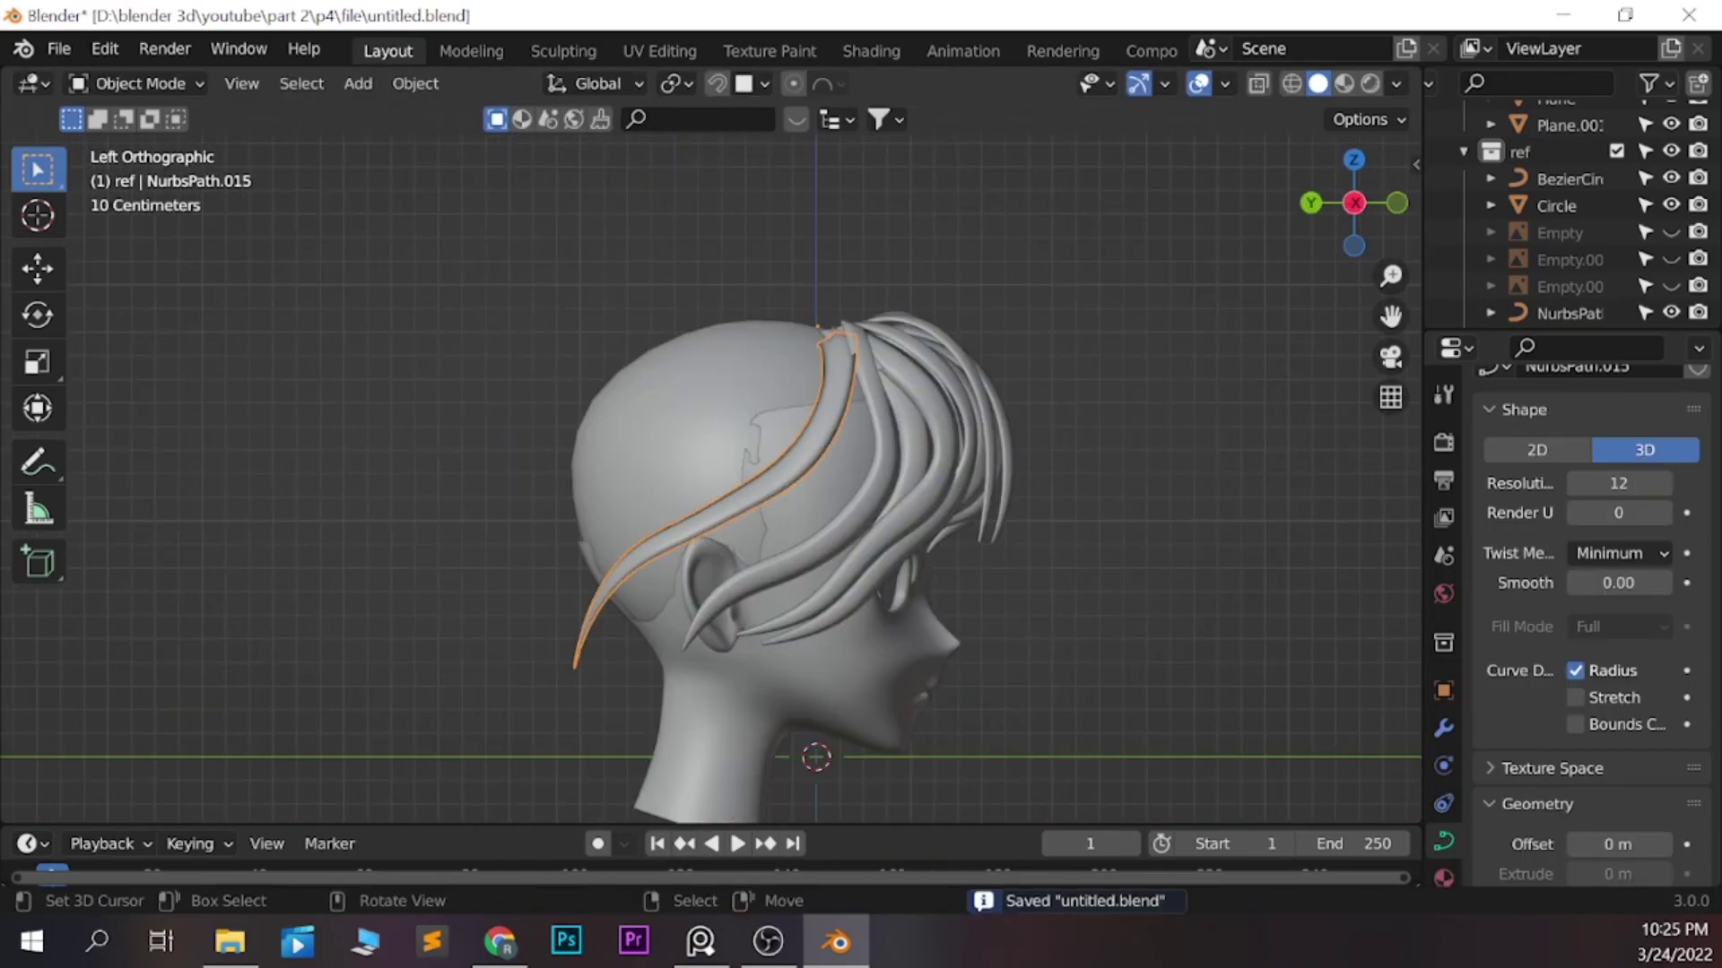
scroll(807, 493, "up", 2)
key("Tab")
key("g")
key("Return")
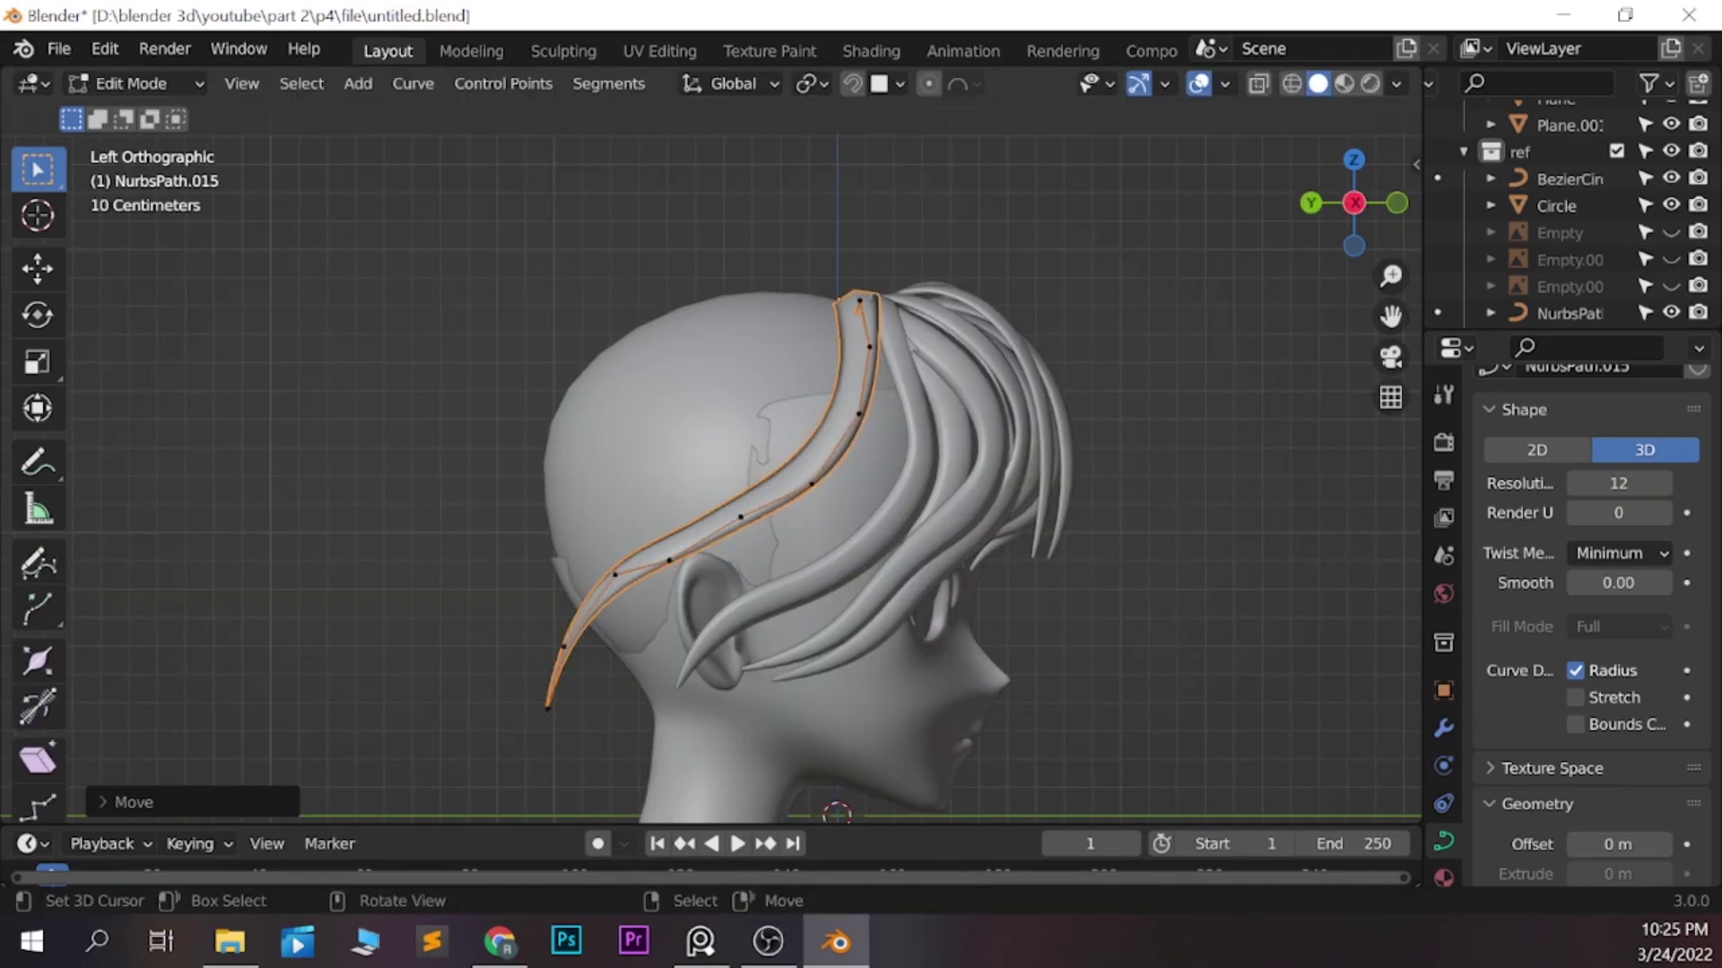
left_click(997, 257)
key("Tab")
key("ctrl+s")
key("Tab")
key("g")
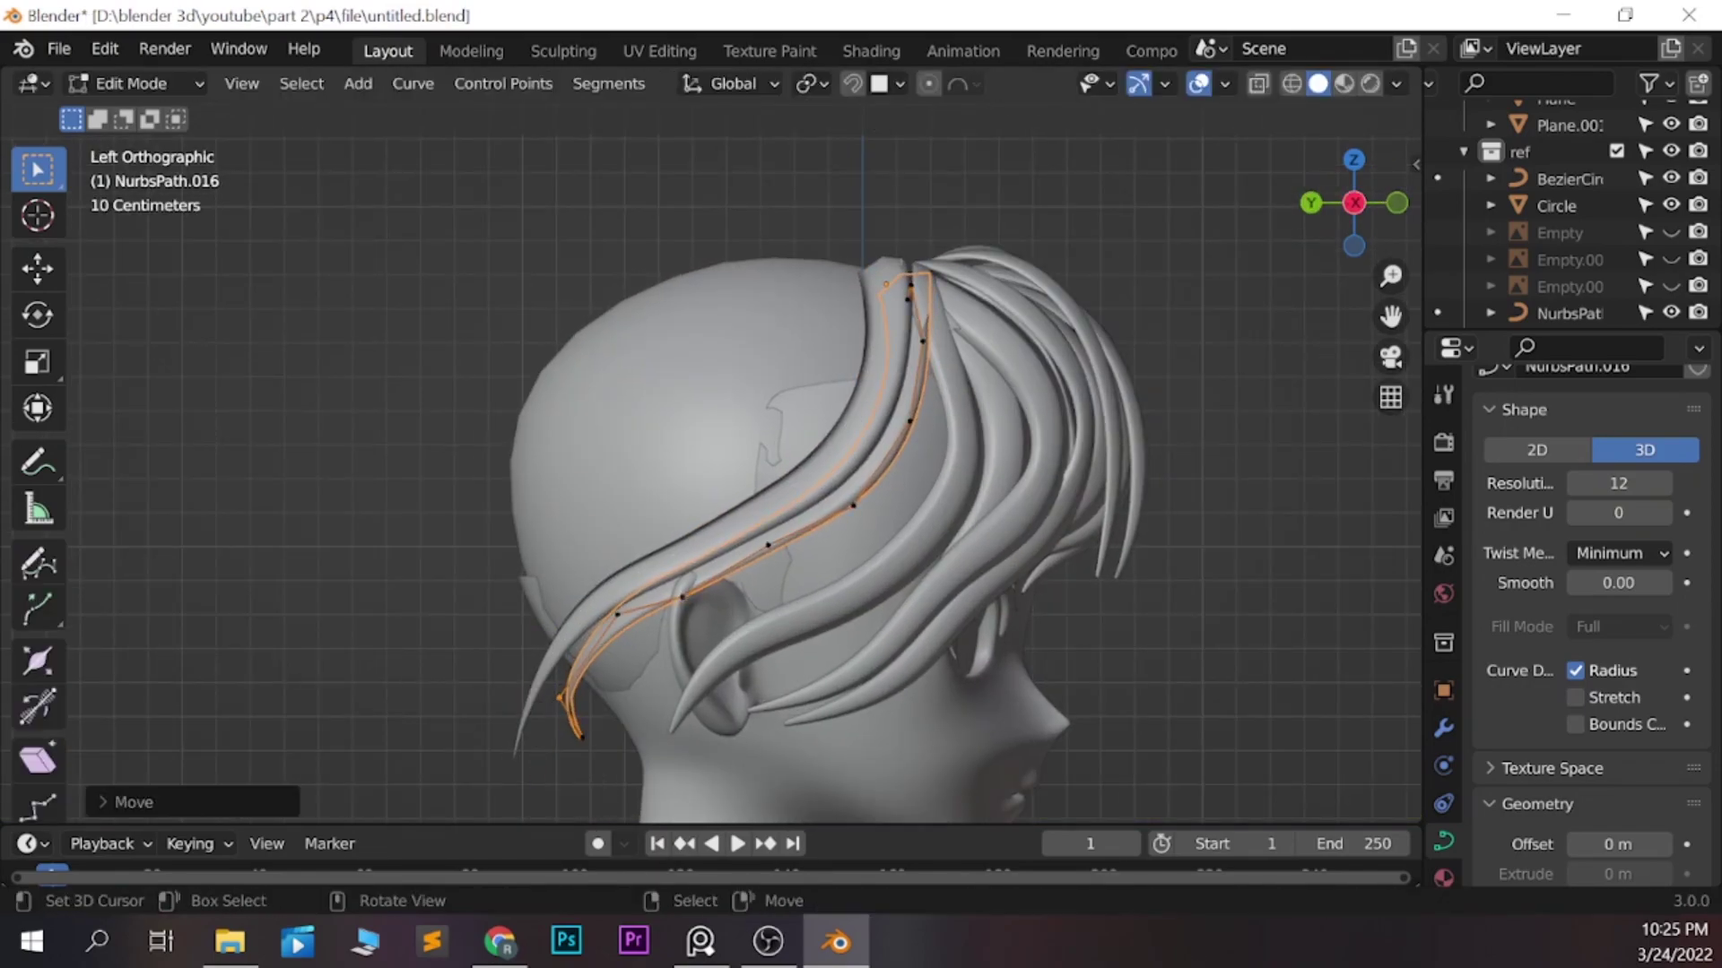
key("Tab")
Duplicate the side strand and place the copy beside the original
key("shift+d")
key("Return")
key("Tab")
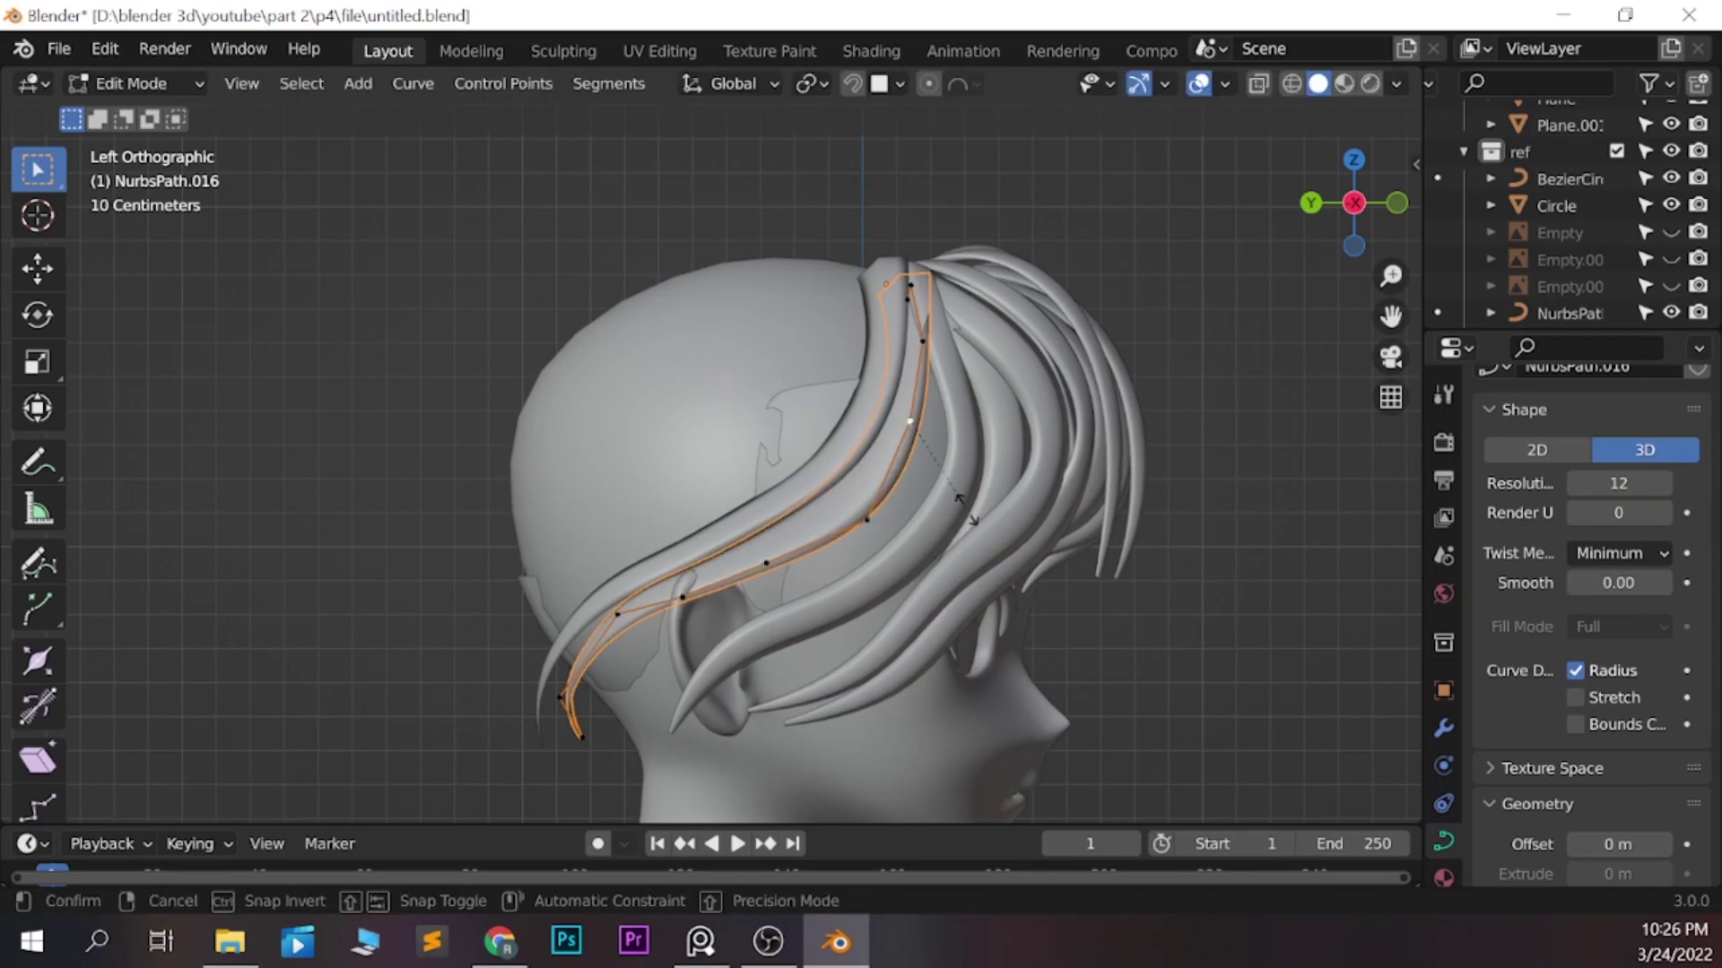
left_click(967, 509)
key("Tab")
Pull NurbsPath.015's points toward the back of the head
middle_click_drag(807, 448, 941, 448)
key("ctrl+s")
key("Tab")
key("g")
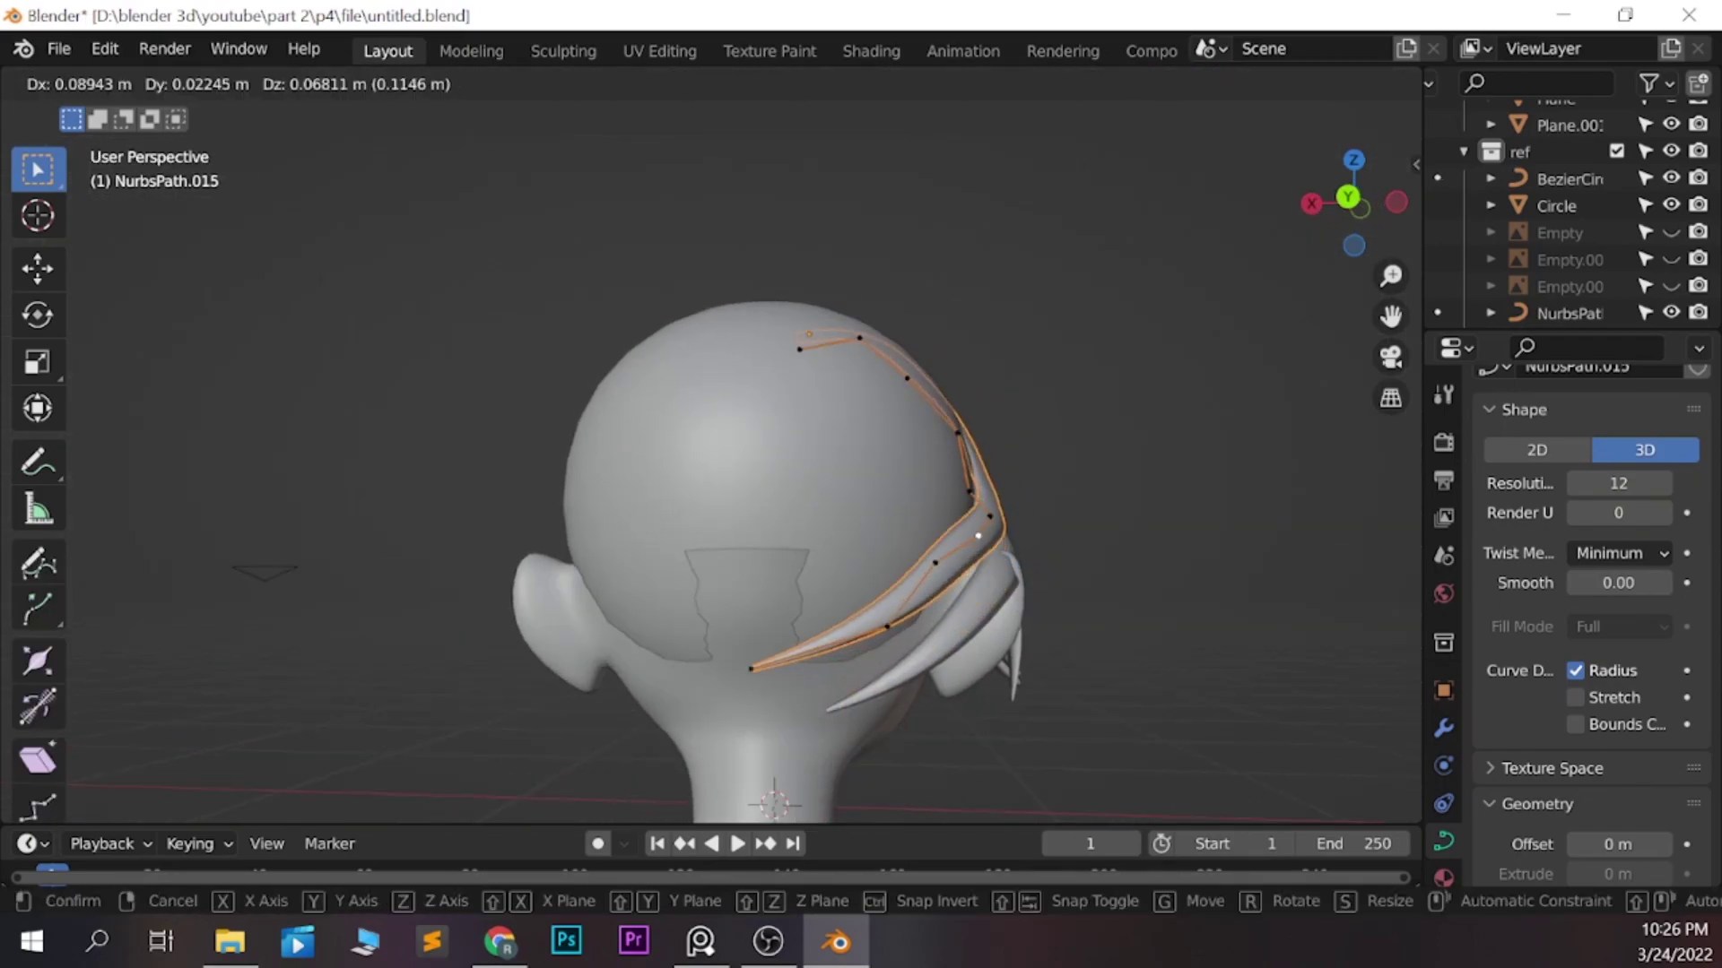
key("Return")
Move the copied NurbsPath.016 strand's points toward the nape
key("shift+d")
mouse_move(807, 449)
middle_mouse_down()
mouse_move(986, 448)
mouse_move(807, 448)
middle_mouse_up()
key("Return")
key("Tab")
key("Return")
key("Tab")
key("Tab")
key("Tab")
Add a Mirror modifier to the side strand with Plane as the mirror object
left_click(1443, 728)
left_click(1591, 438)
left_click(1203, 795)
left_click(717, 538)
left_click(1591, 438)
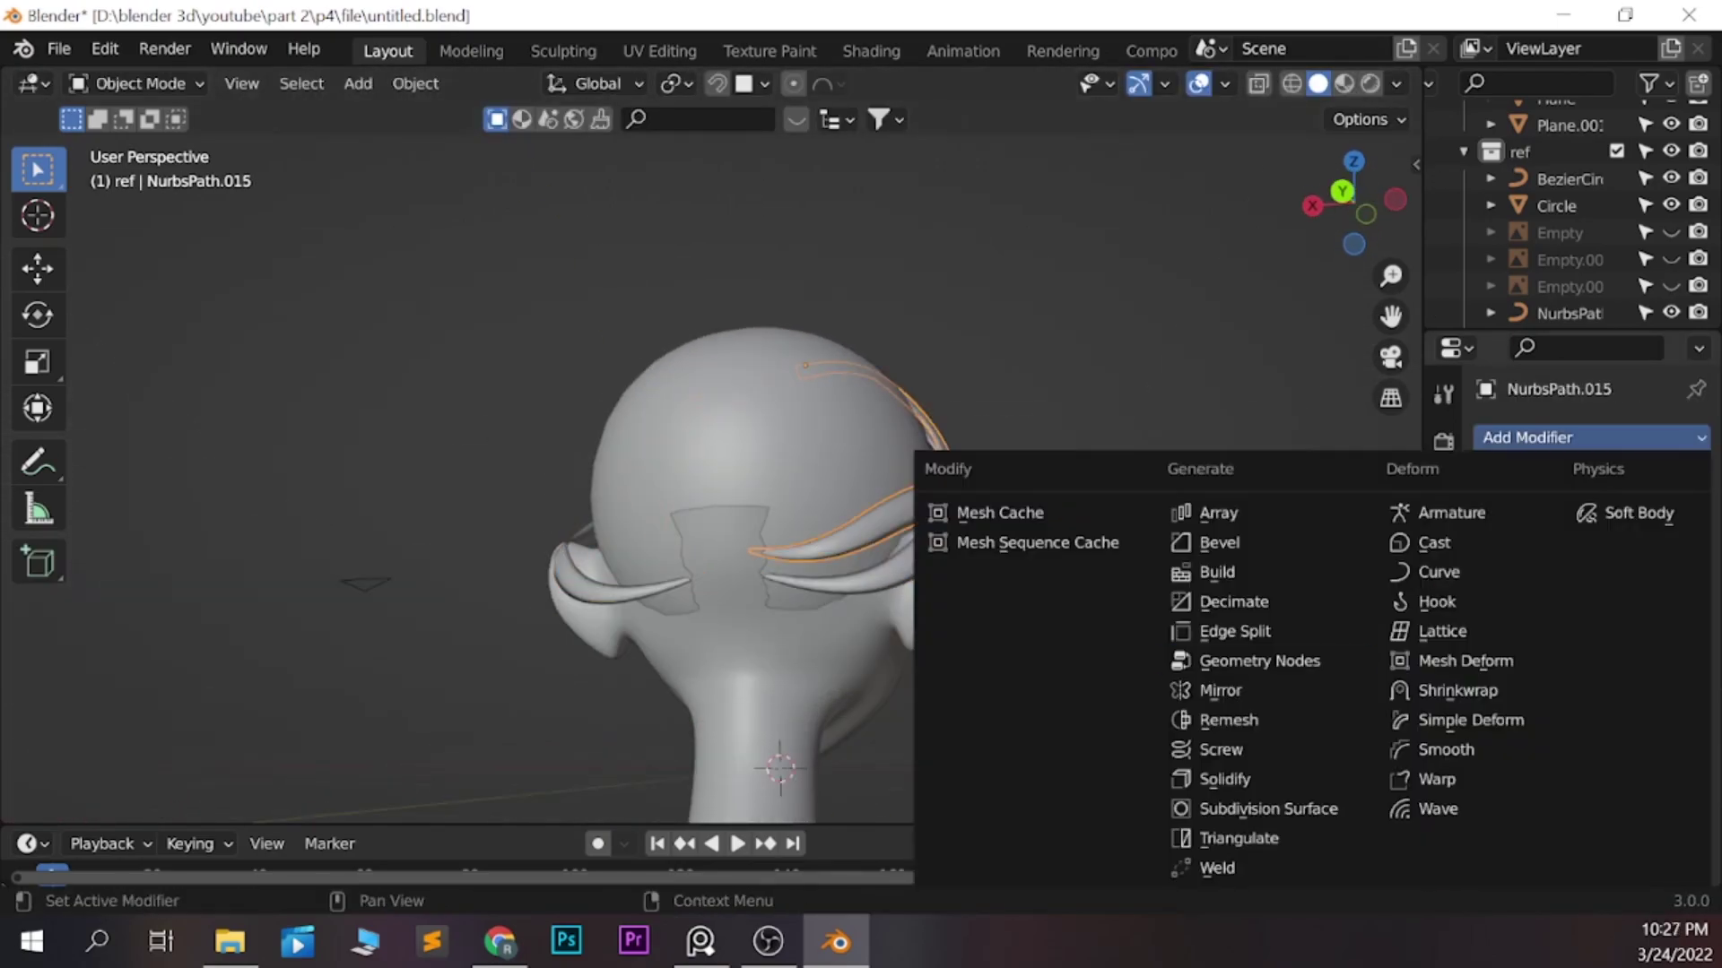
left_click(1202, 796)
Adjust NurbsPath.015 and NurbsPath.016 points from top and back views, then save
key("KP_7")
key("Tab")
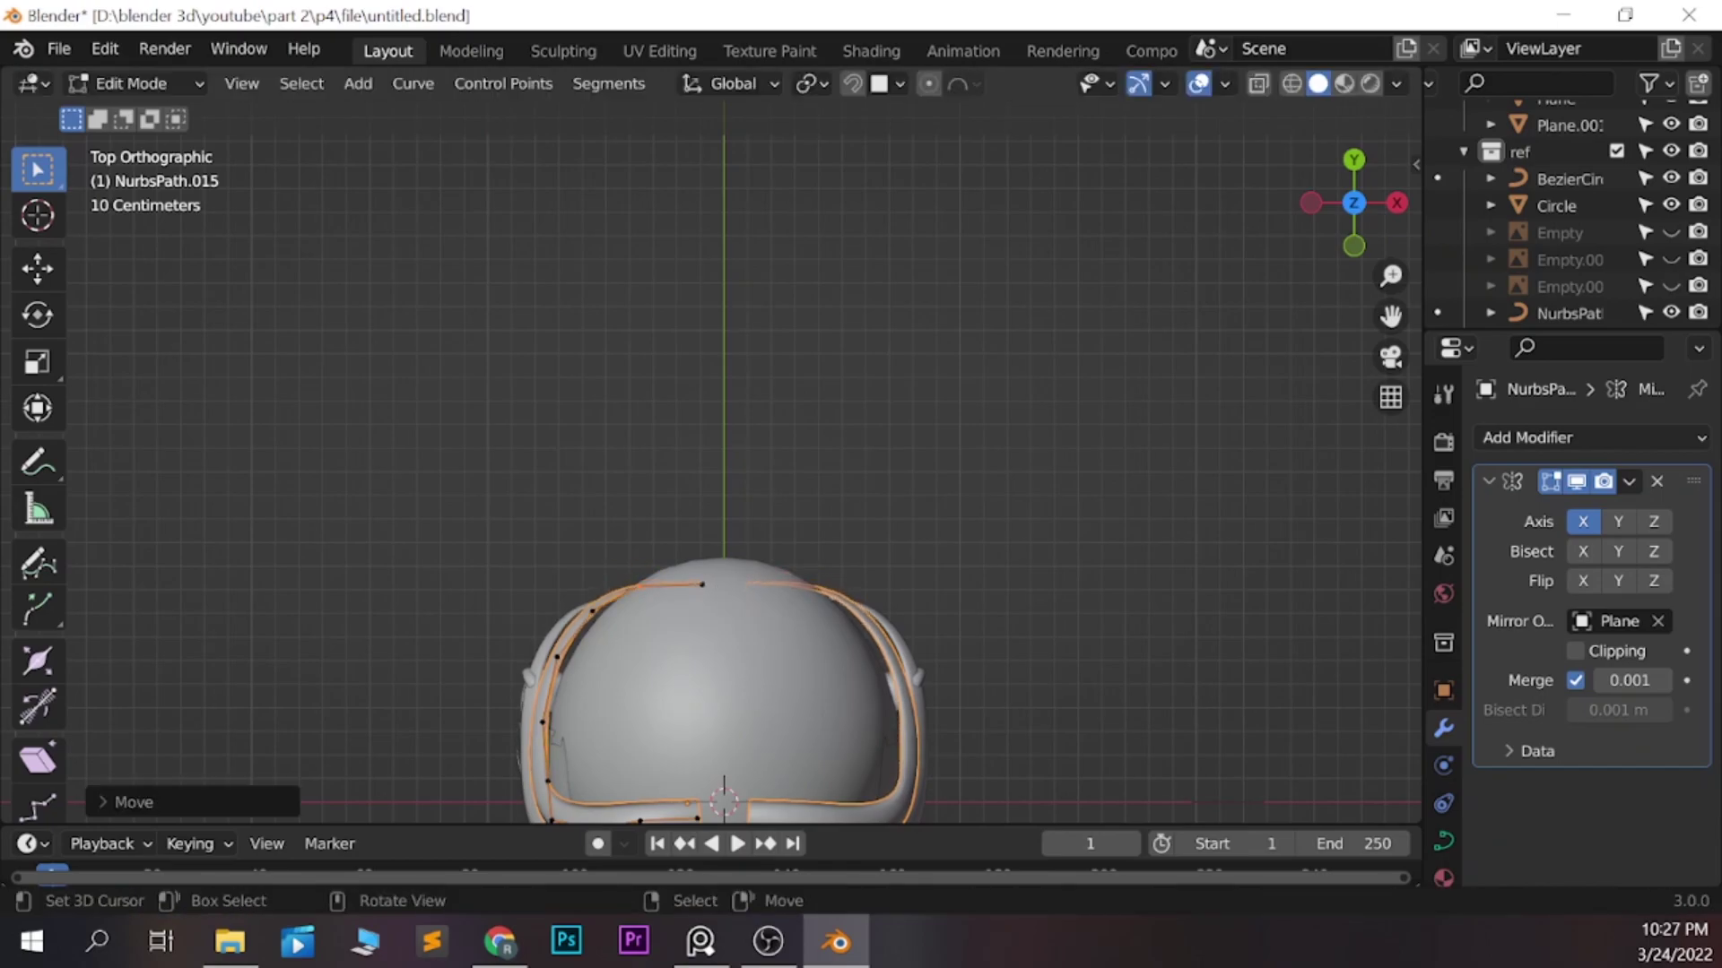
key("Tab")
key("Tab")
middle_click_drag(717, 538, 771, 359)
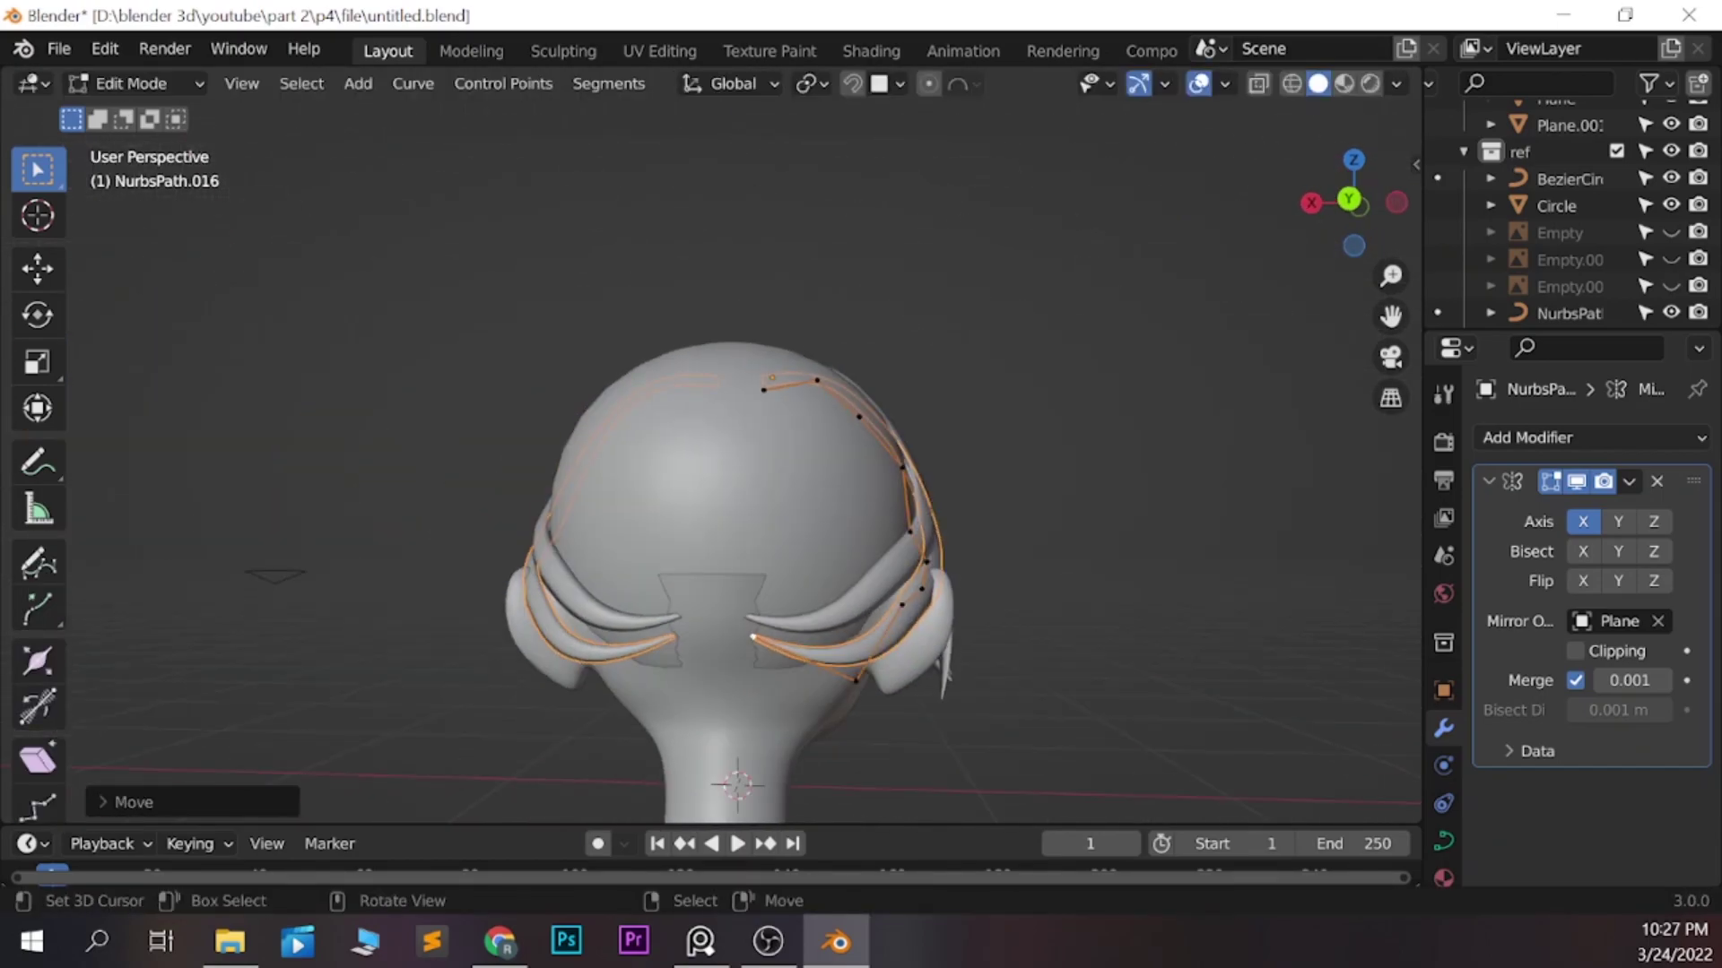
key("ctrl+KP_1")
key("Return")
key("ctrl+Tab")
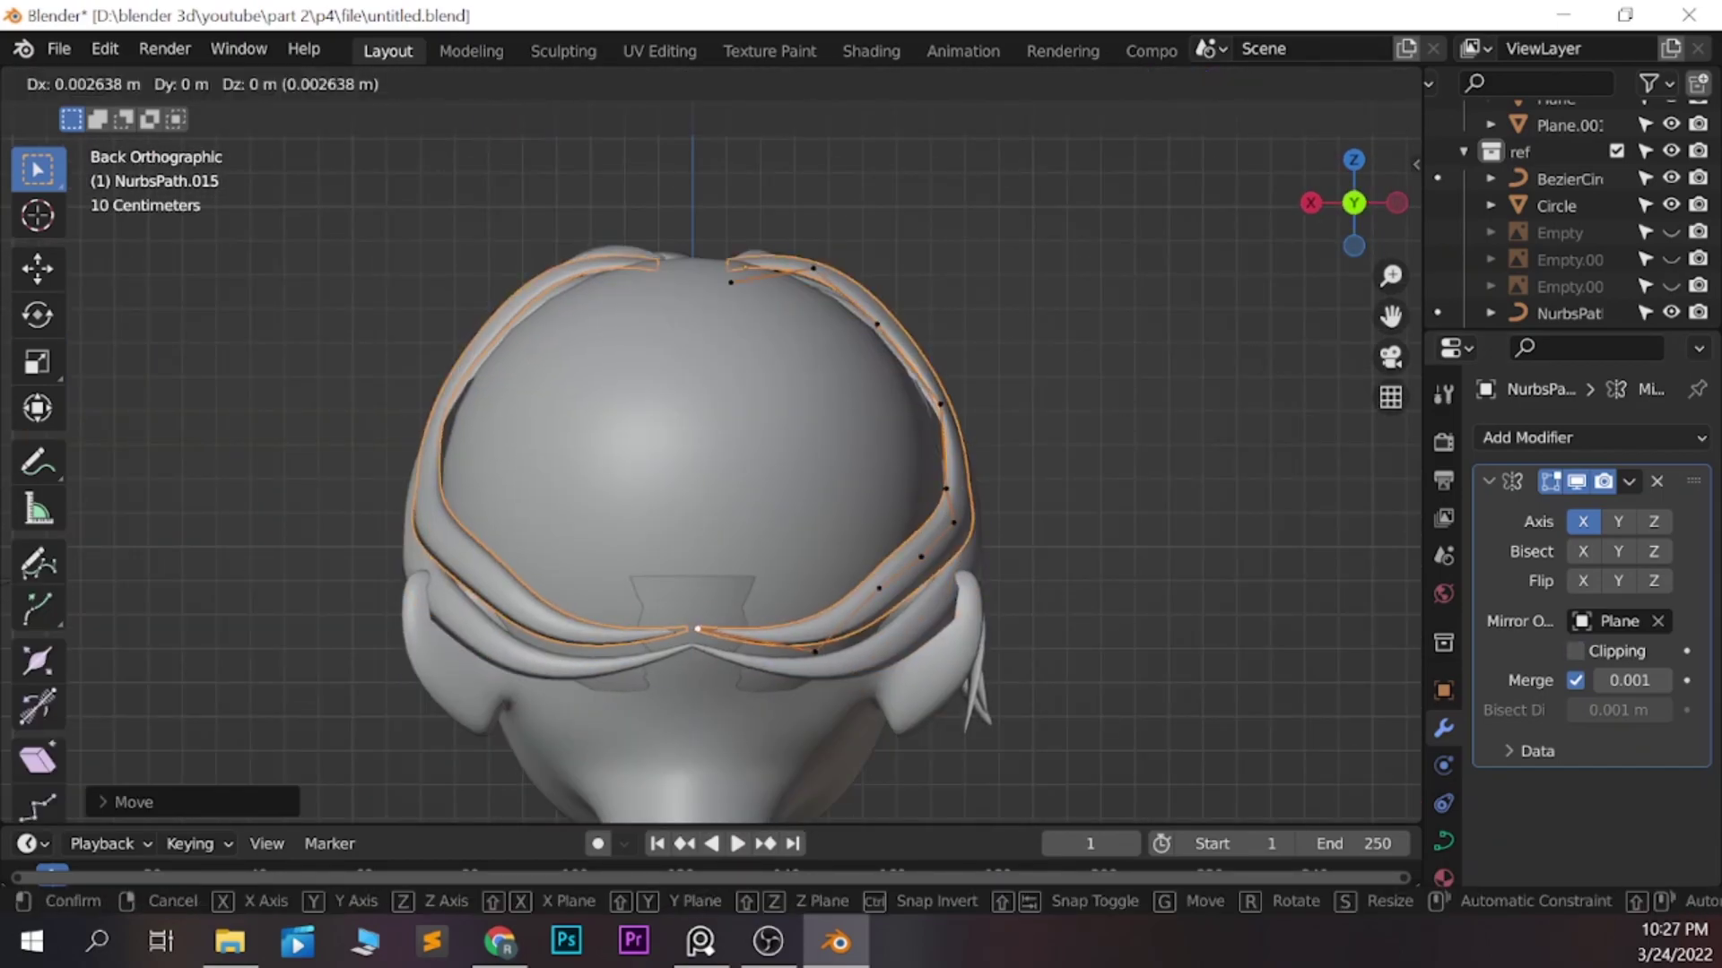
key("Tab")
middle_click_drag(807, 538, 897, 503)
key("ctrl+s")
key("KP_3")
Add a cylinder, scale it down and place it at the back of the crown
key("shift+a")
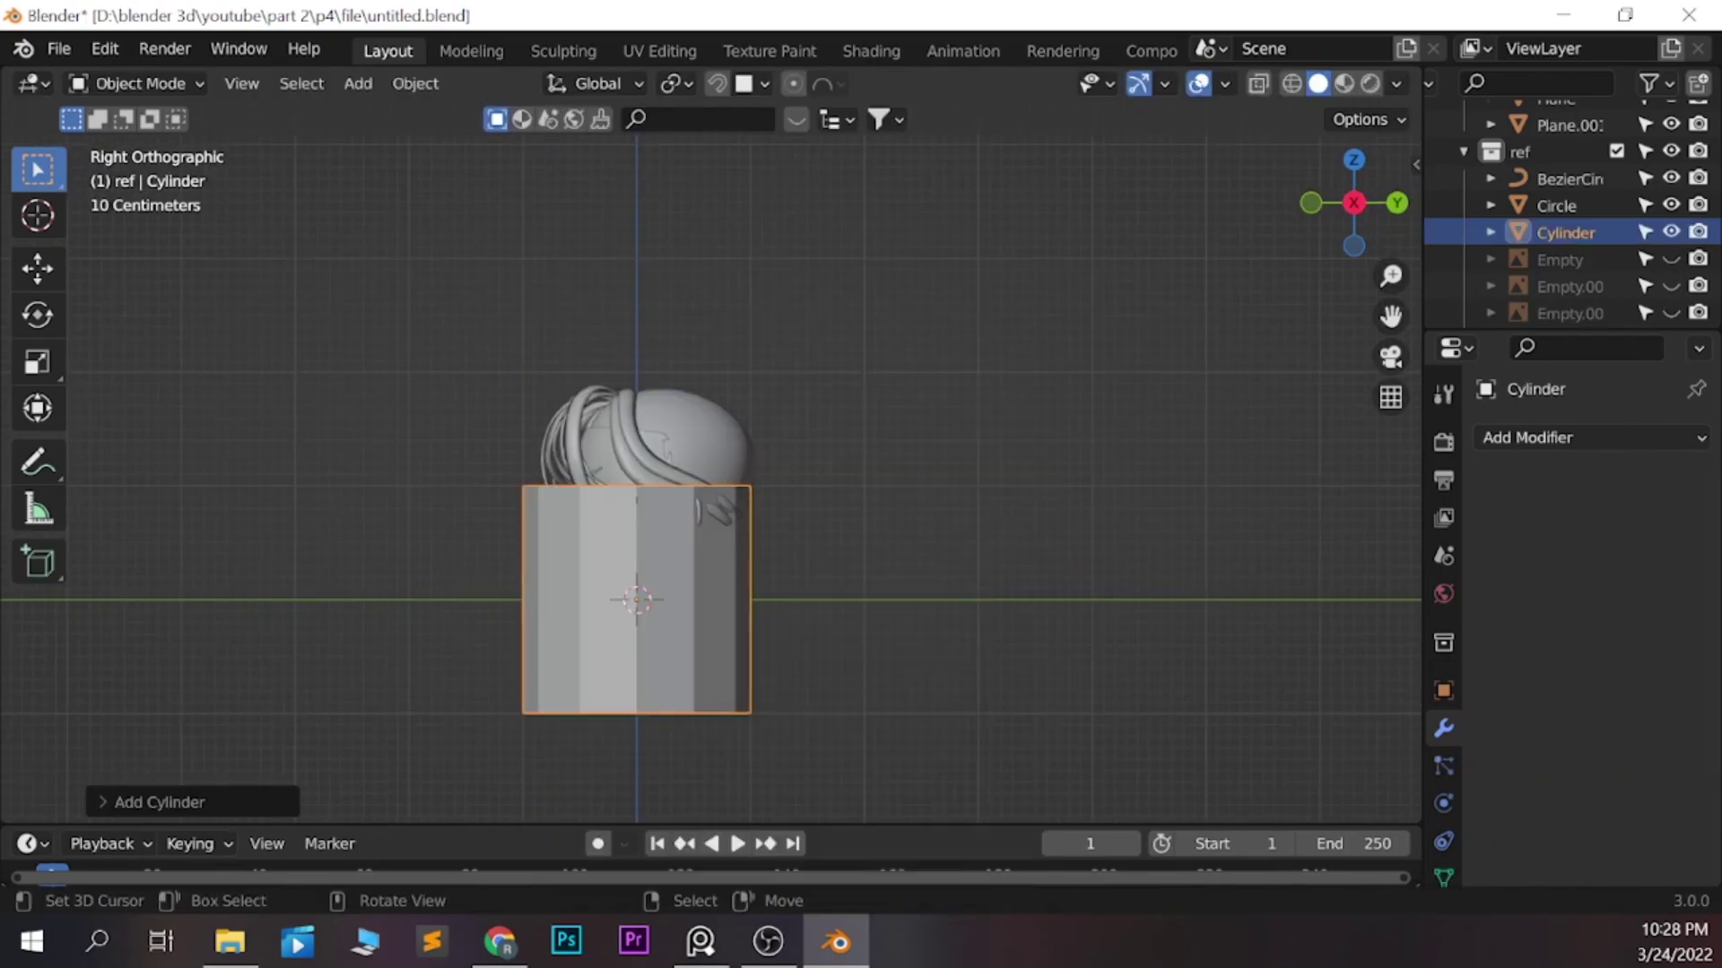
key("s")
key("Return")
middle_click_drag(735, 619, 861, 503, "shift")
key("g")
key("Return")
key("KP_3")
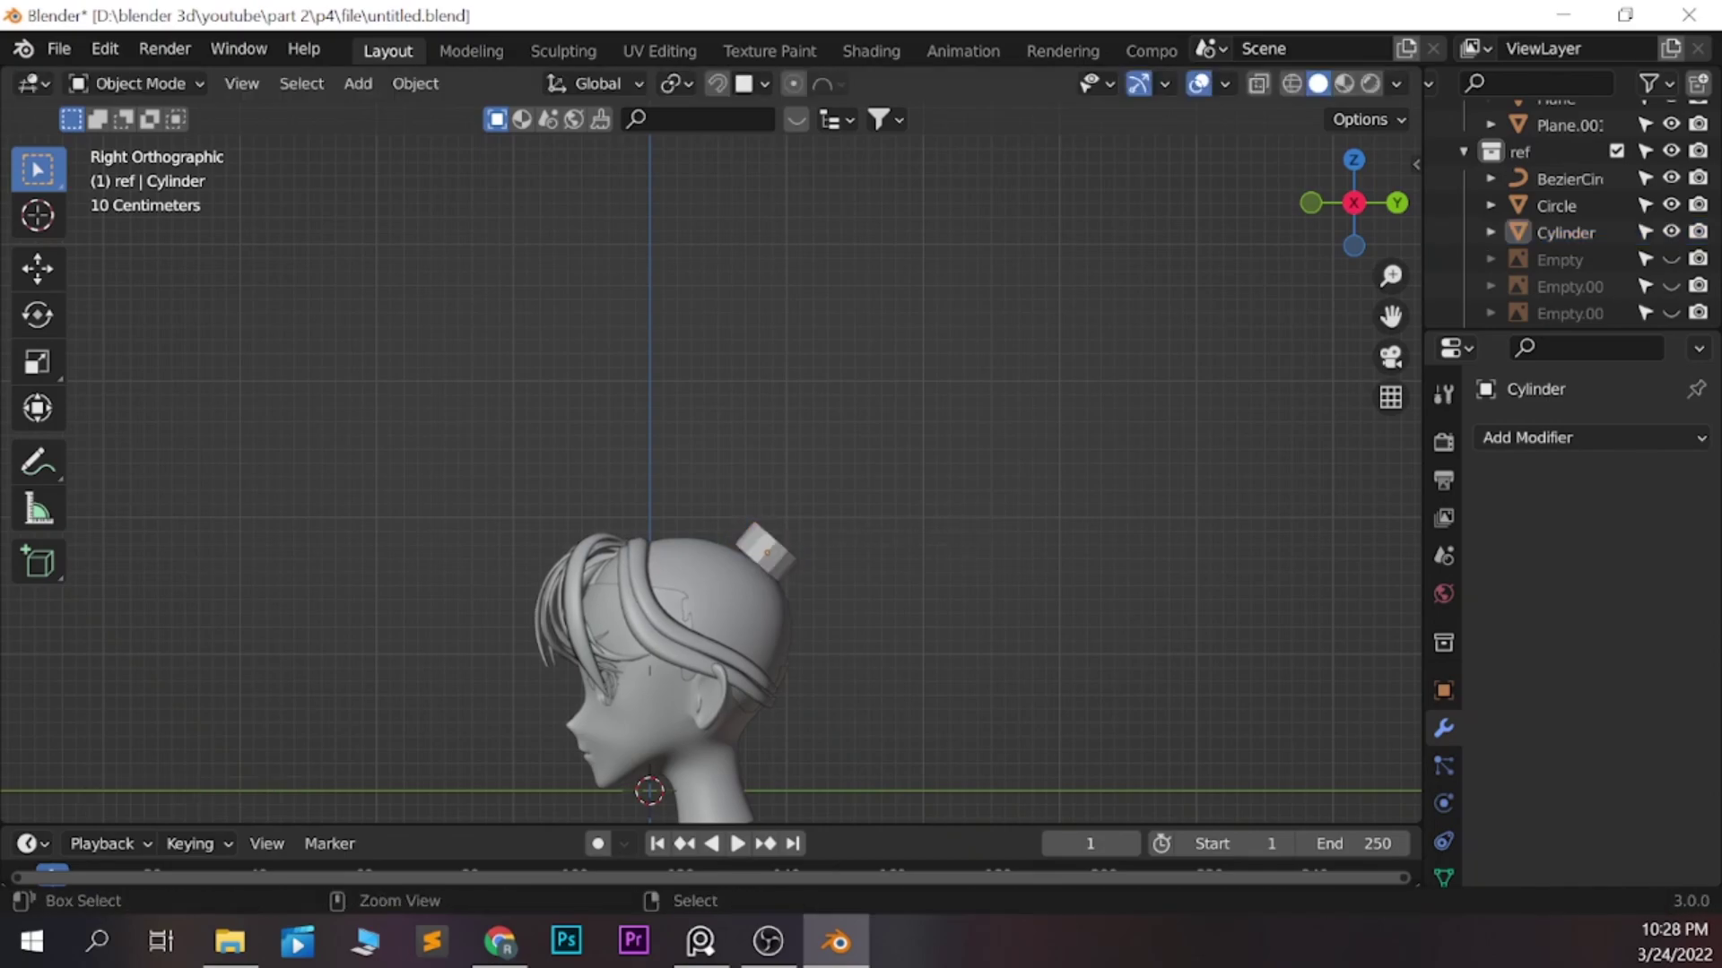
Tilt the NurbsPath.015 strand's selected points and save the file
middle_click_drag(718, 538, 852, 538)
left_click(750, 691)
key("Tab")
key("ctrl+KP_3")
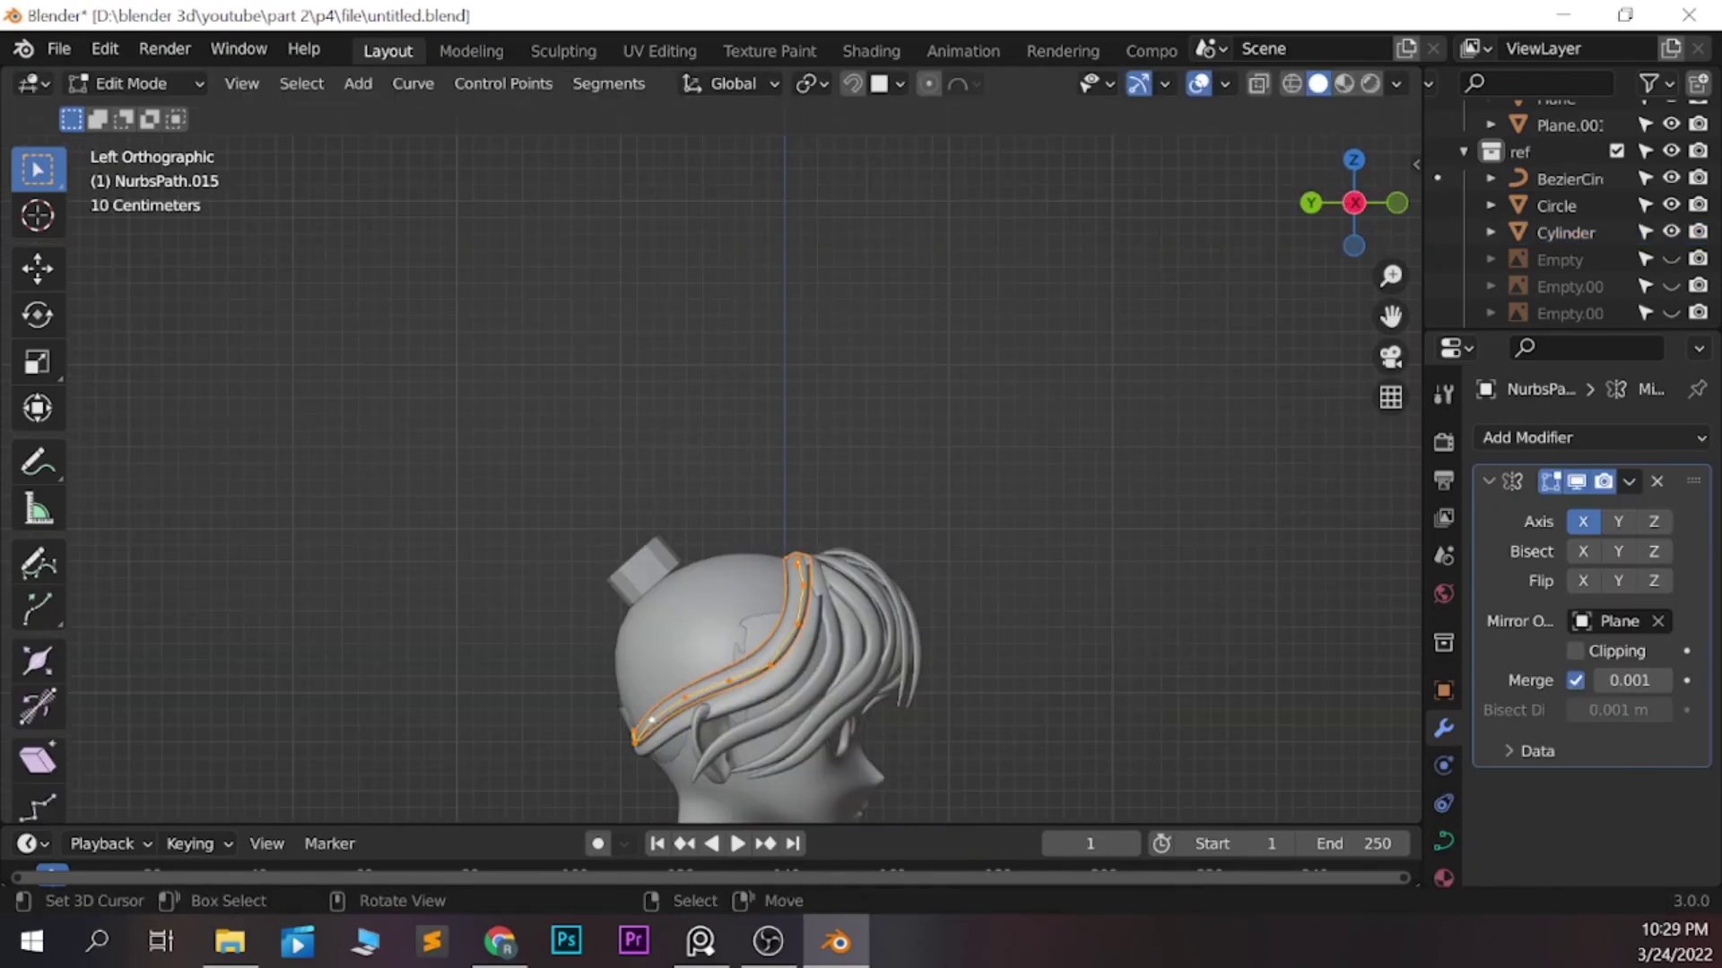
scroll(717, 493, "up", 1)
key("ctrl+t")
left_click(1139, 655)
key("Tab")
key("ctrl+s")
Slide NurbsPath.016's points along the side of the head, saving along the way
key("Tab")
key("g")
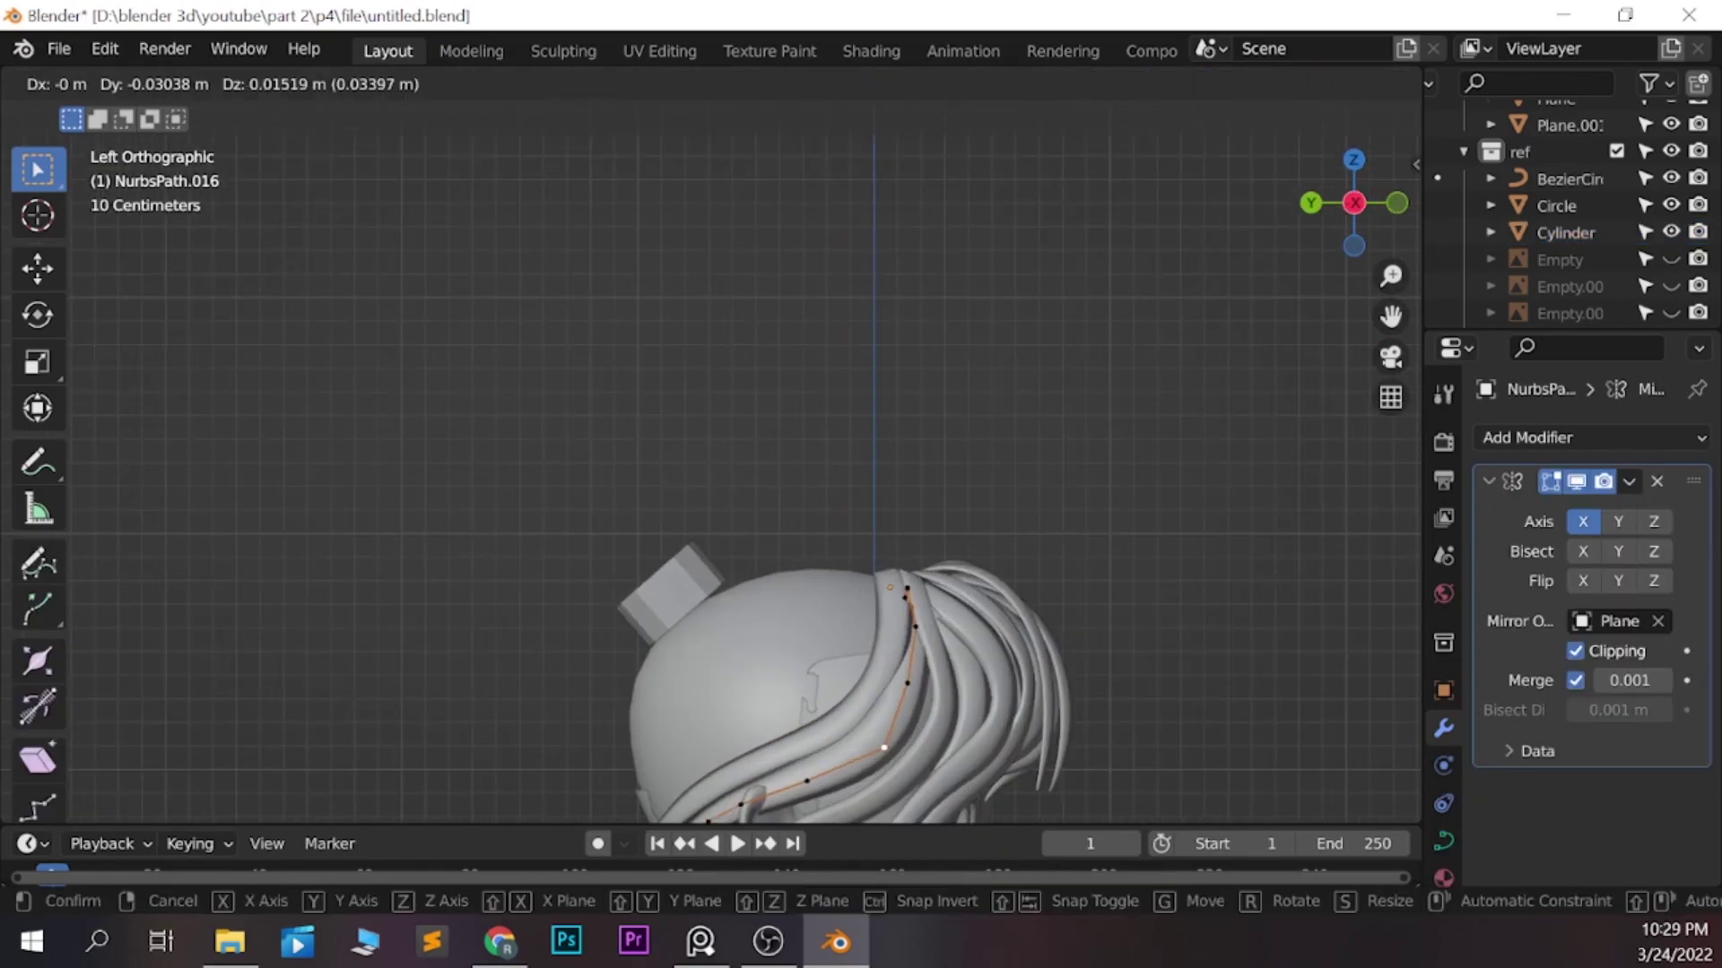
key("Return")
key("Return")
key("Tab")
key("ctrl+s")
key("Tab")
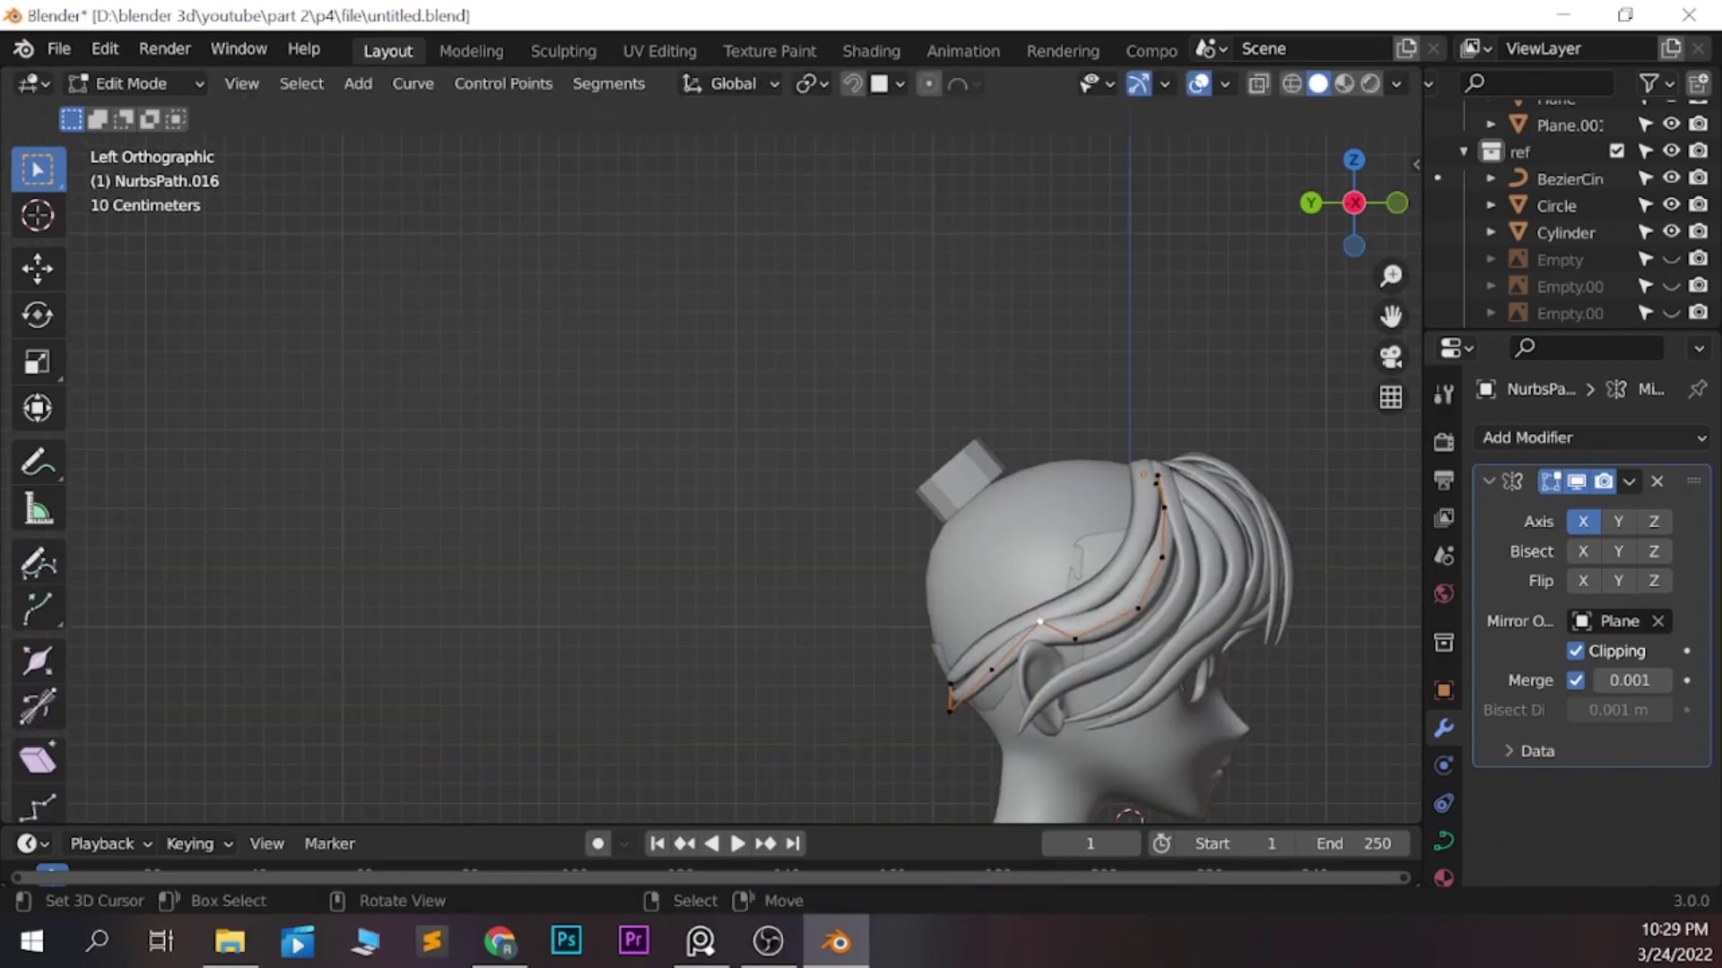
key("Tab")
key("ctrl+s")
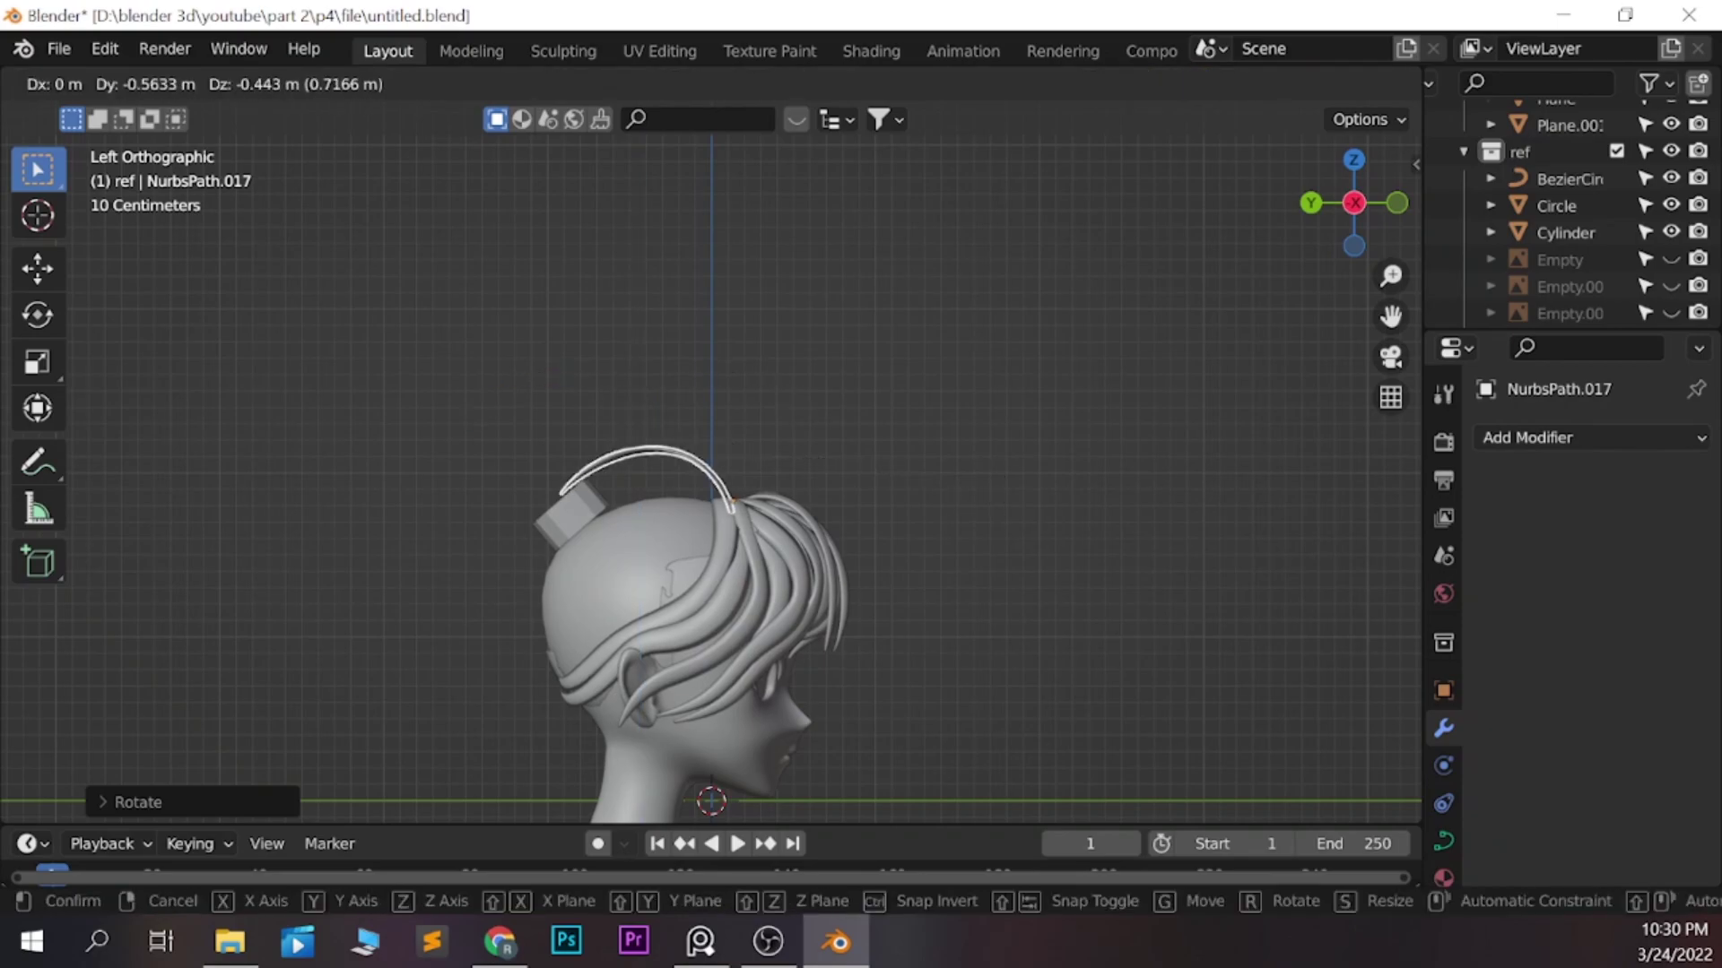
Confirm the previous strand's placement and adjust NurbsPath.017's control points, checking from the top view
key("Return")
key("Tab")
key("g")
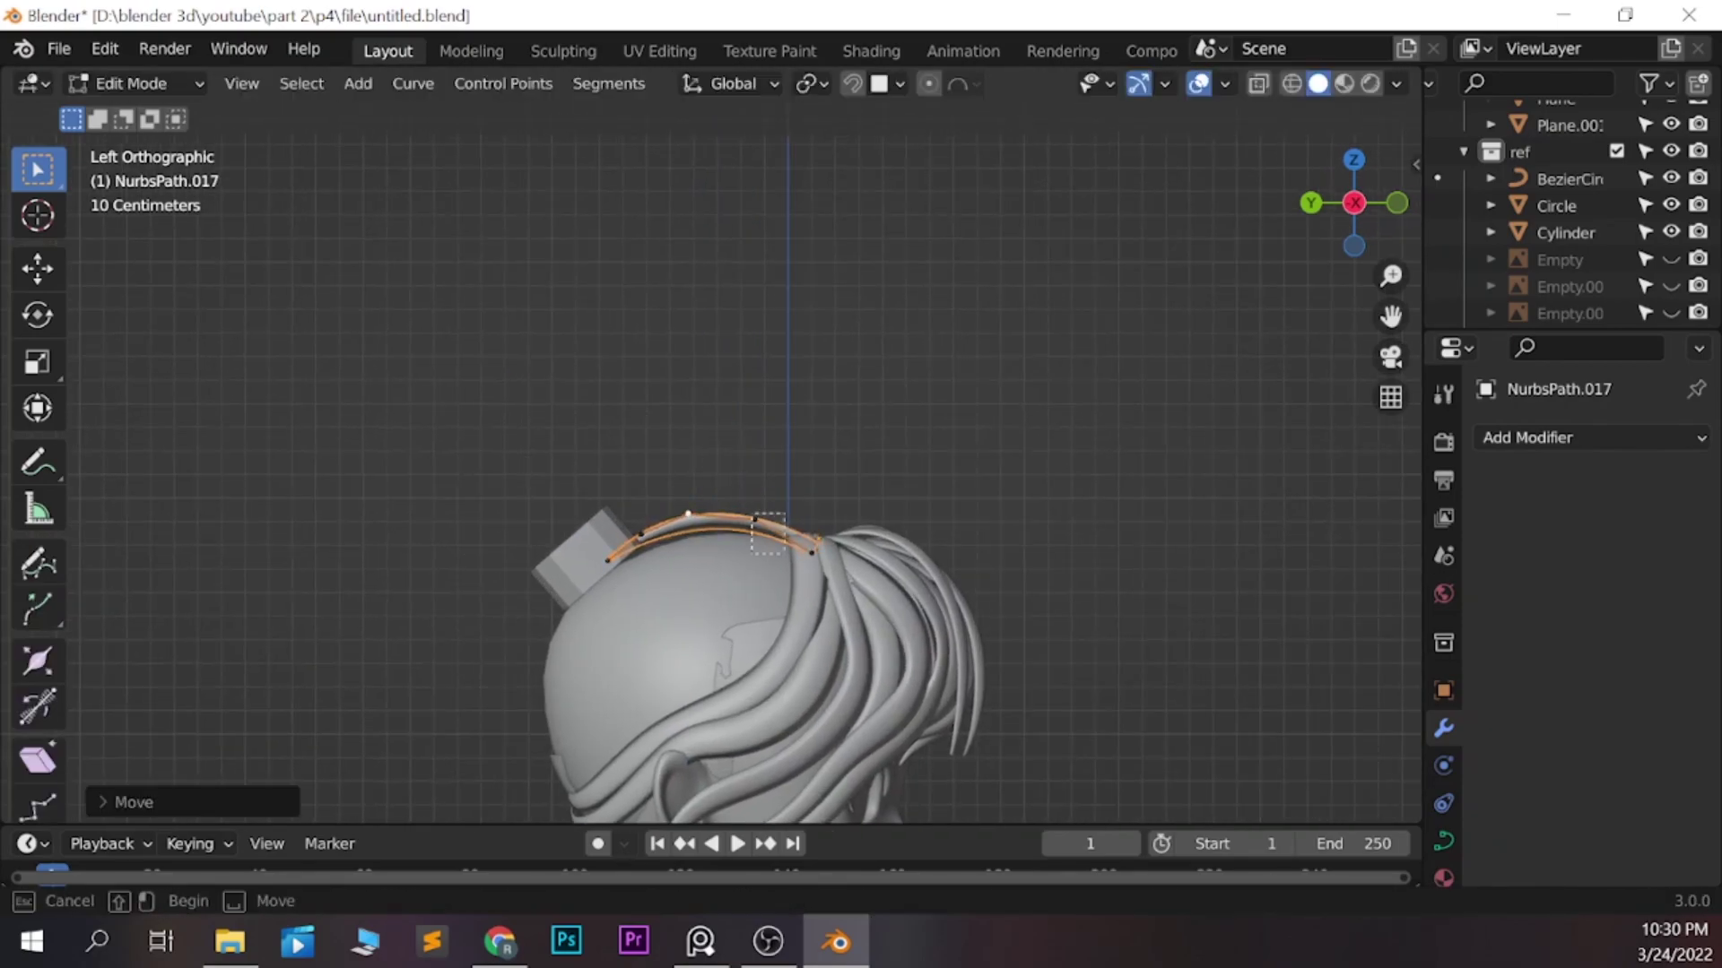
middle_click_drag(717, 448, 717, 305)
key("KP_7")
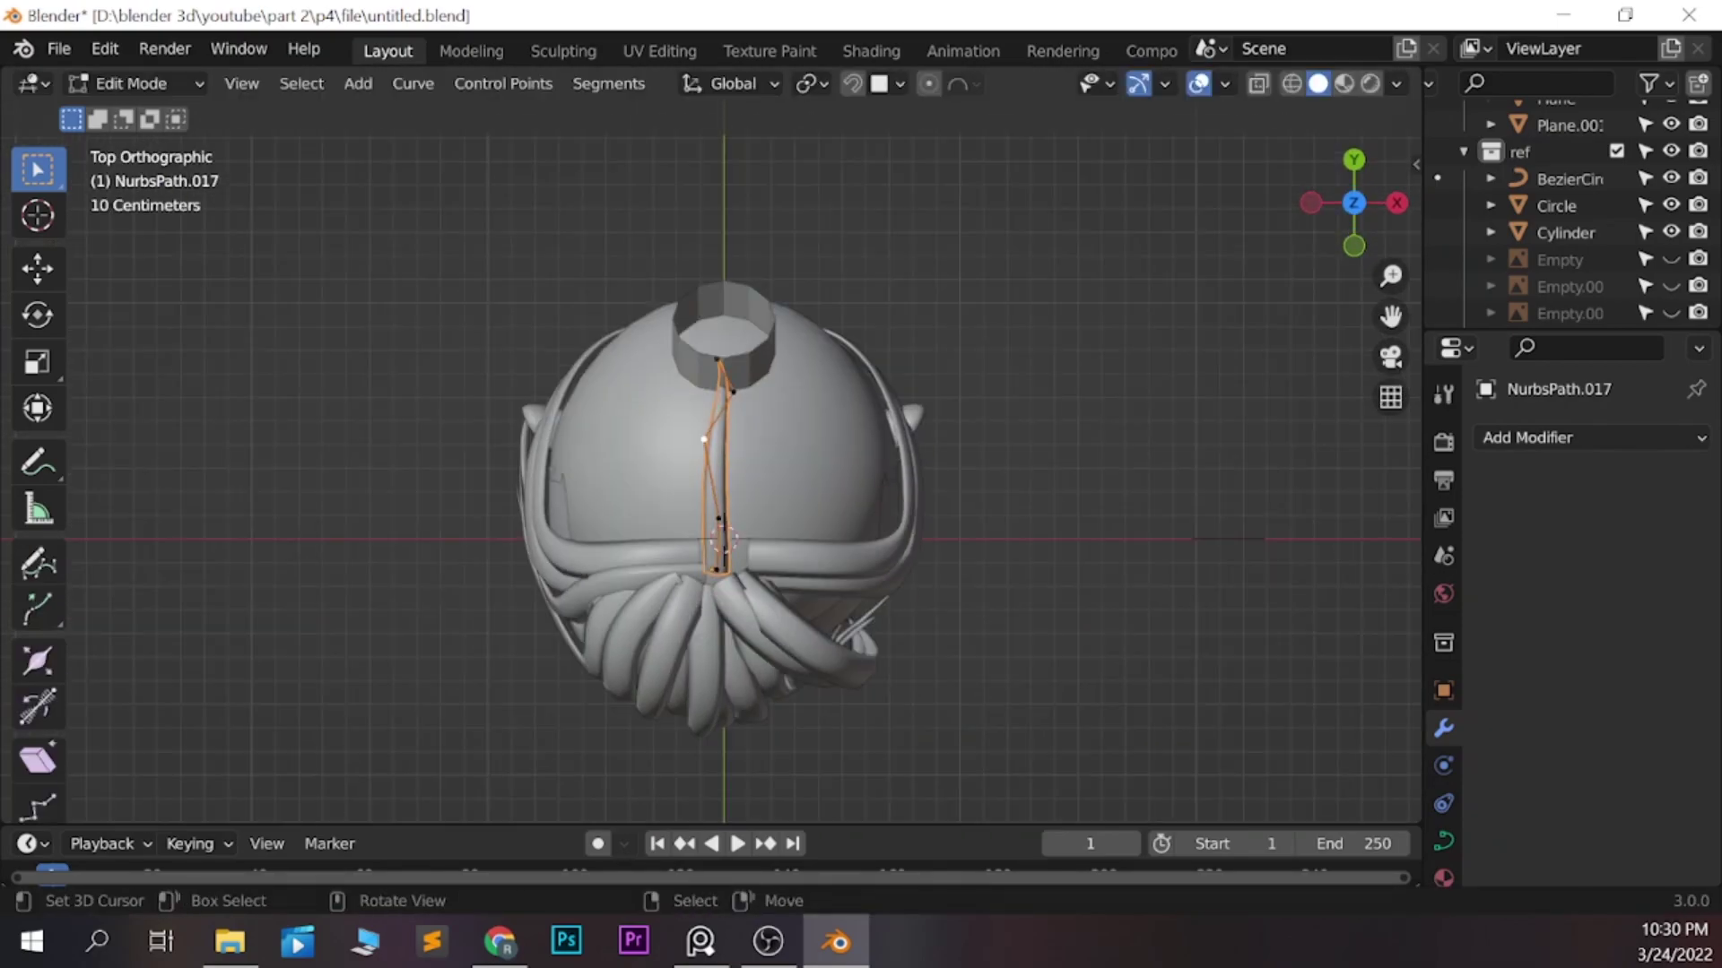
mouse_move(717, 403)
middle_mouse_down()
mouse_move(735, 475)
mouse_move(718, 448)
middle_mouse_up()
key("KP_7")
Add a Mirror modifier to the crown strand with the Plane as mirror object, then save
left_click(1592, 438)
left_click(1238, 691)
left_click(1658, 621)
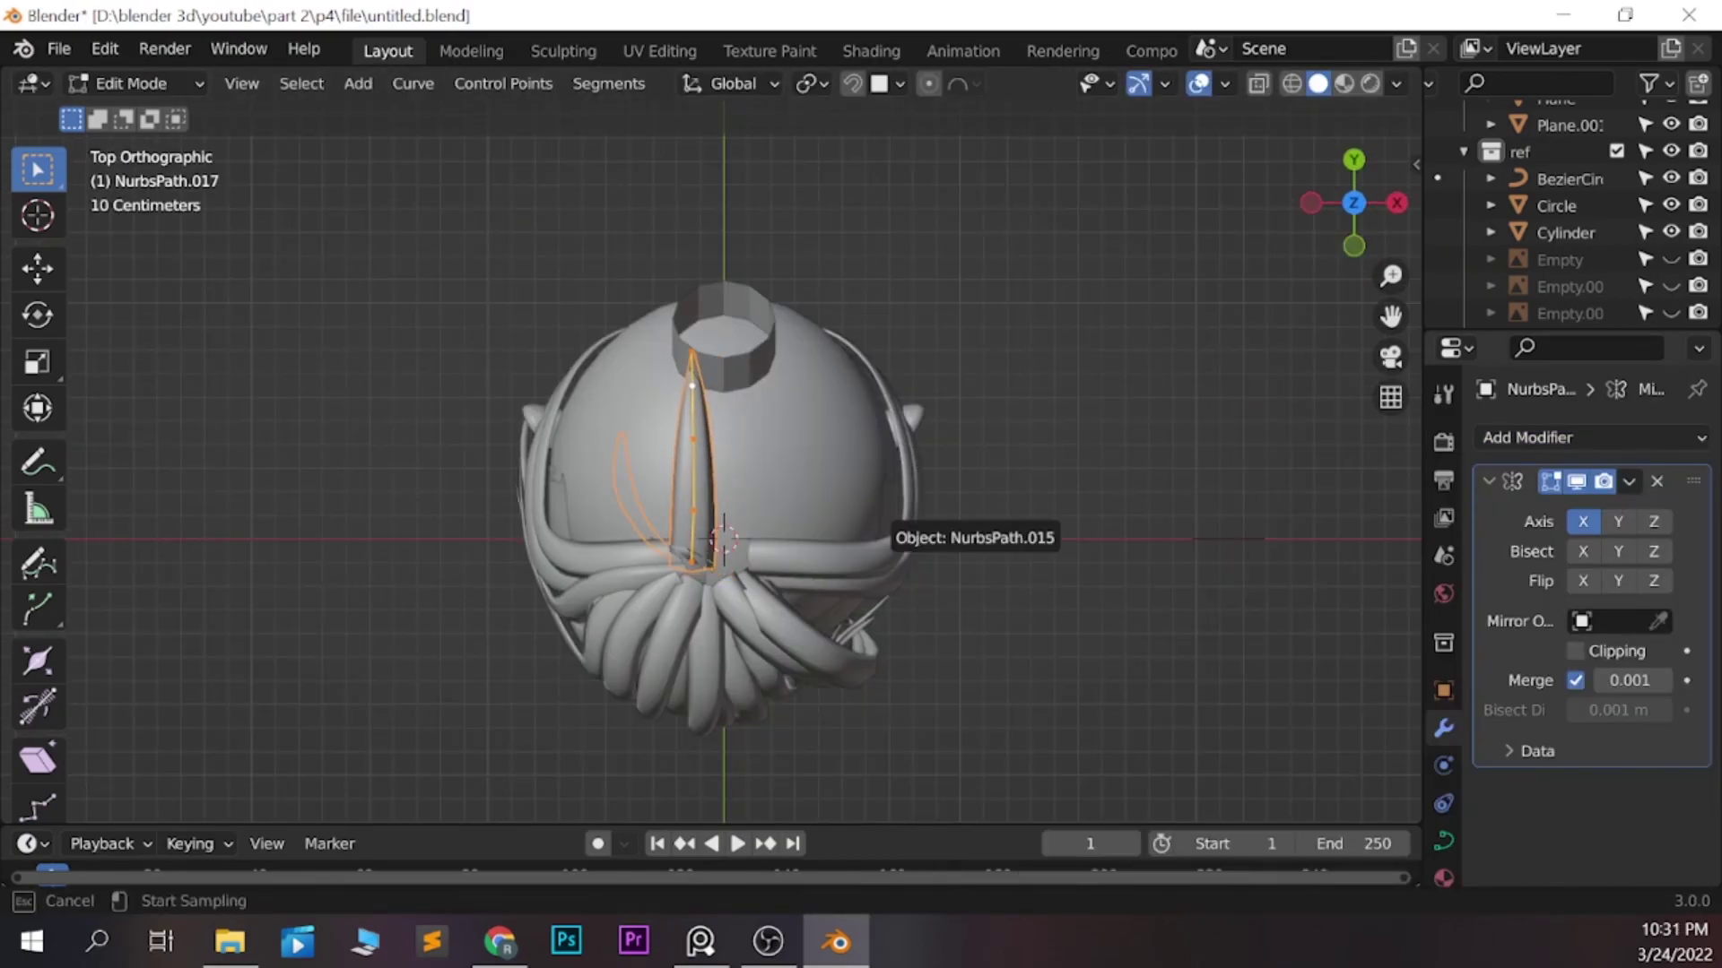
mouse_move(723, 538)
middle_mouse_down()
mouse_move(735, 659)
mouse_move(753, 627)
mouse_move(718, 556)
middle_mouse_up()
left_click(736, 659)
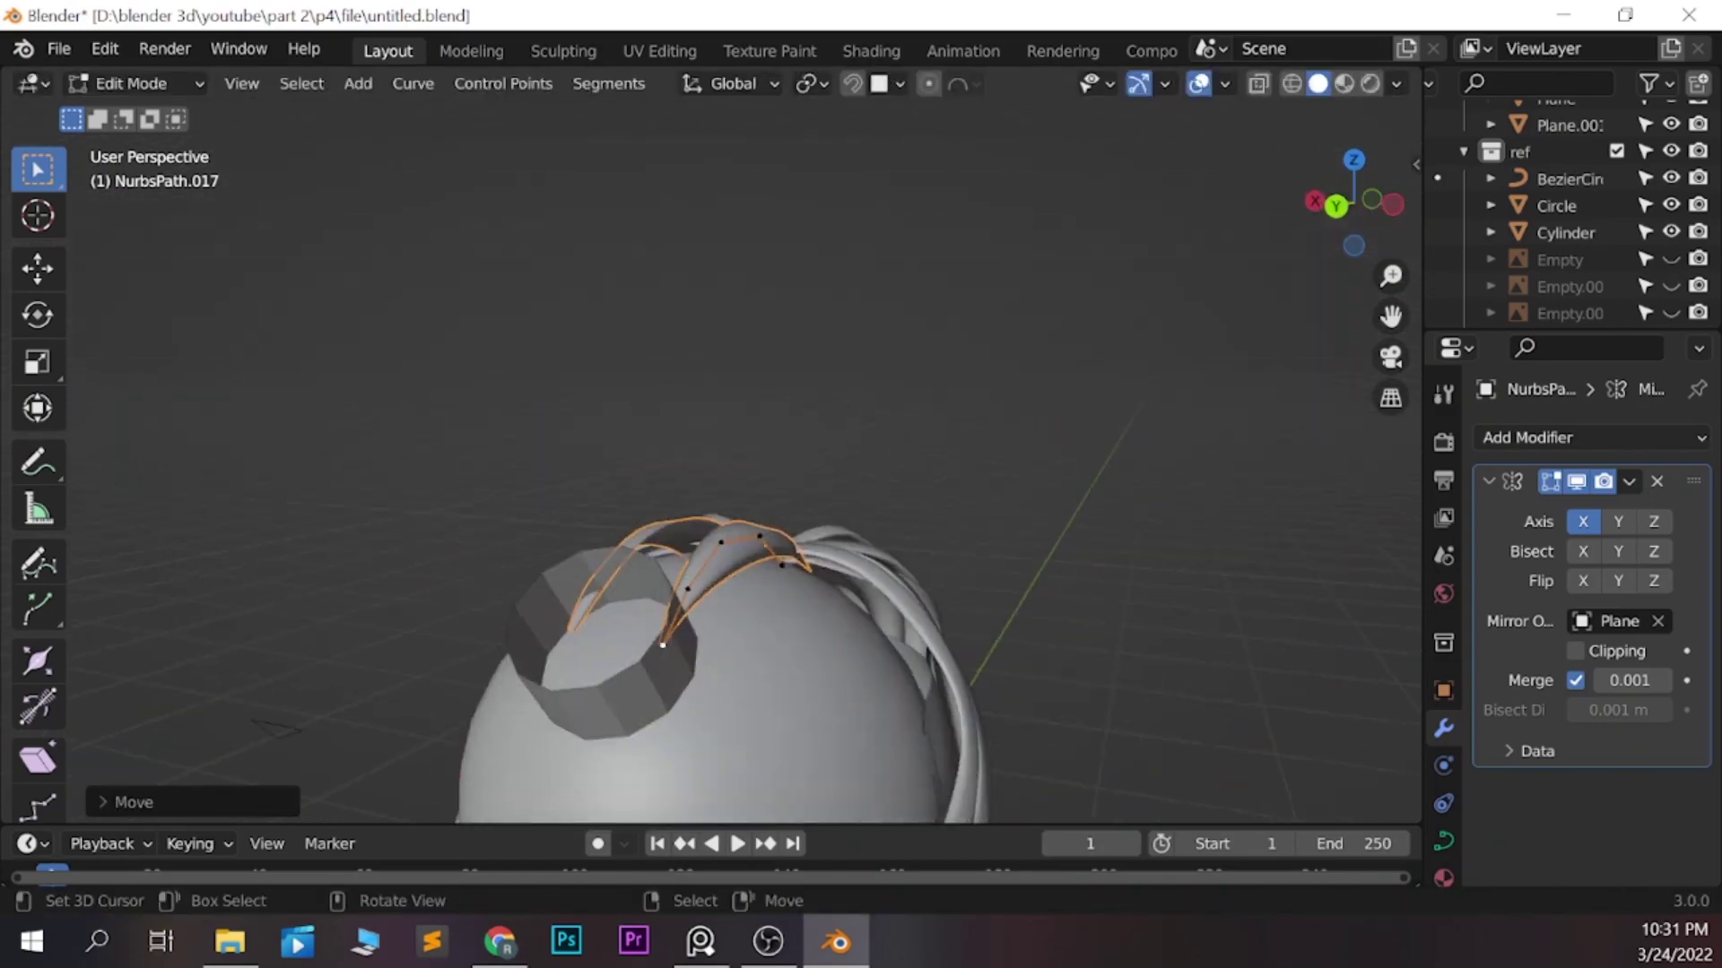
left_click(903, 506)
middle_click_drag(903, 507, 852, 538)
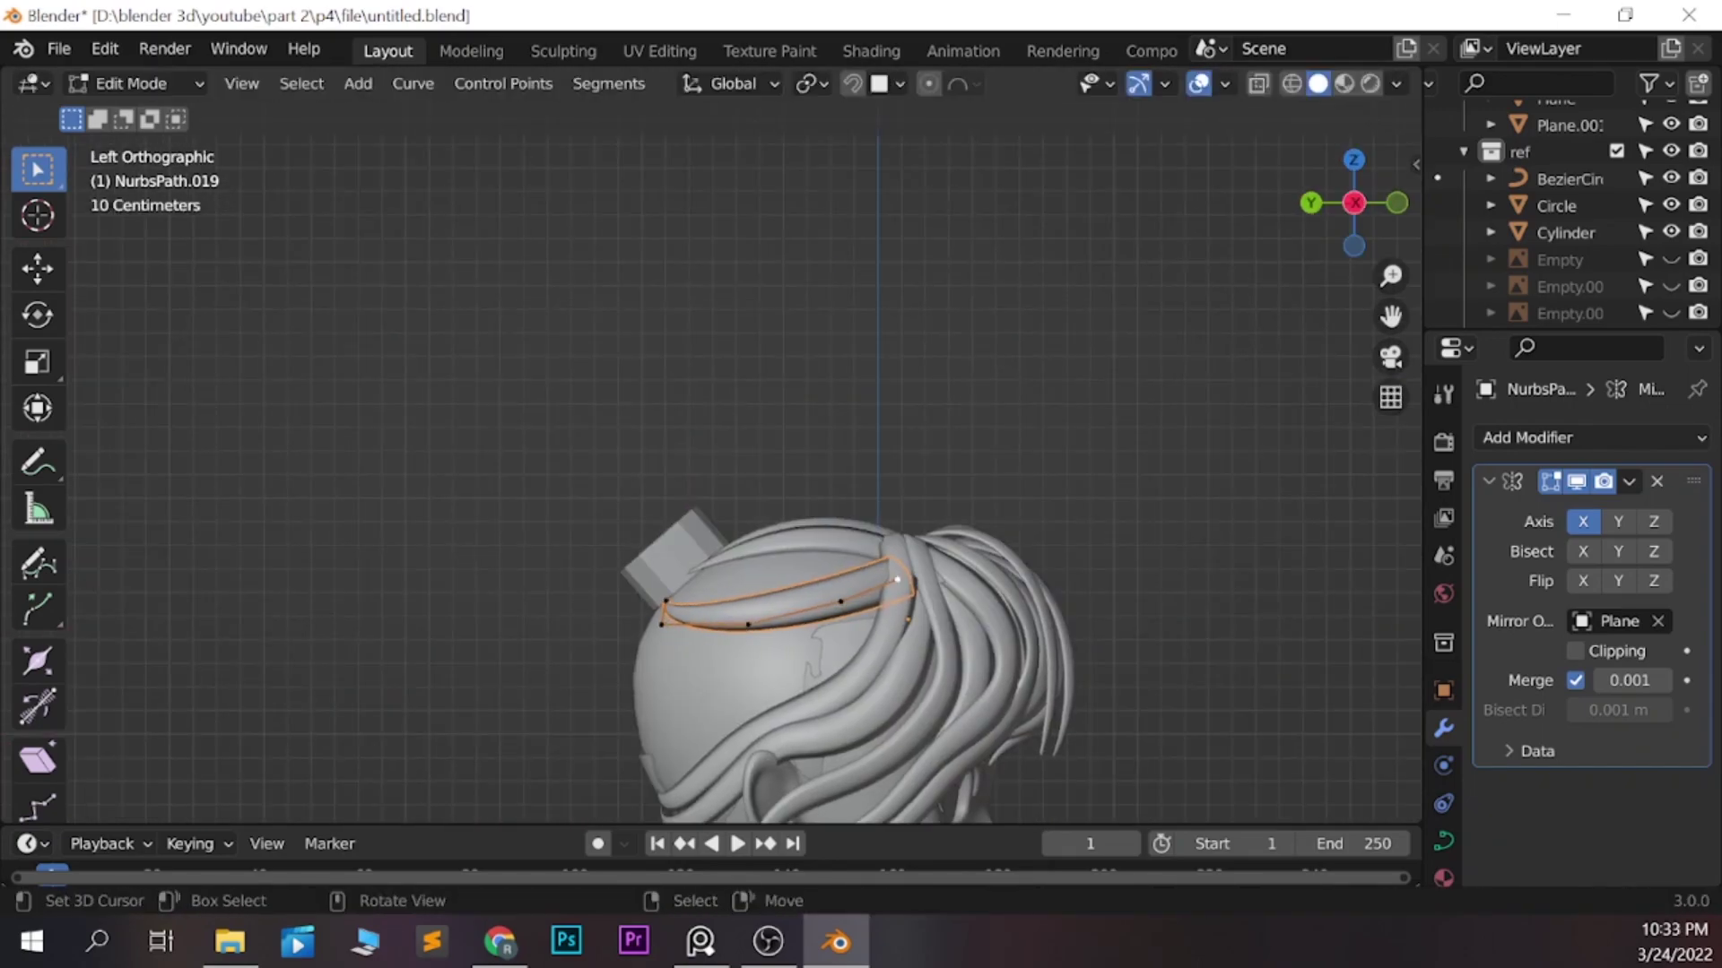
key("Tab")
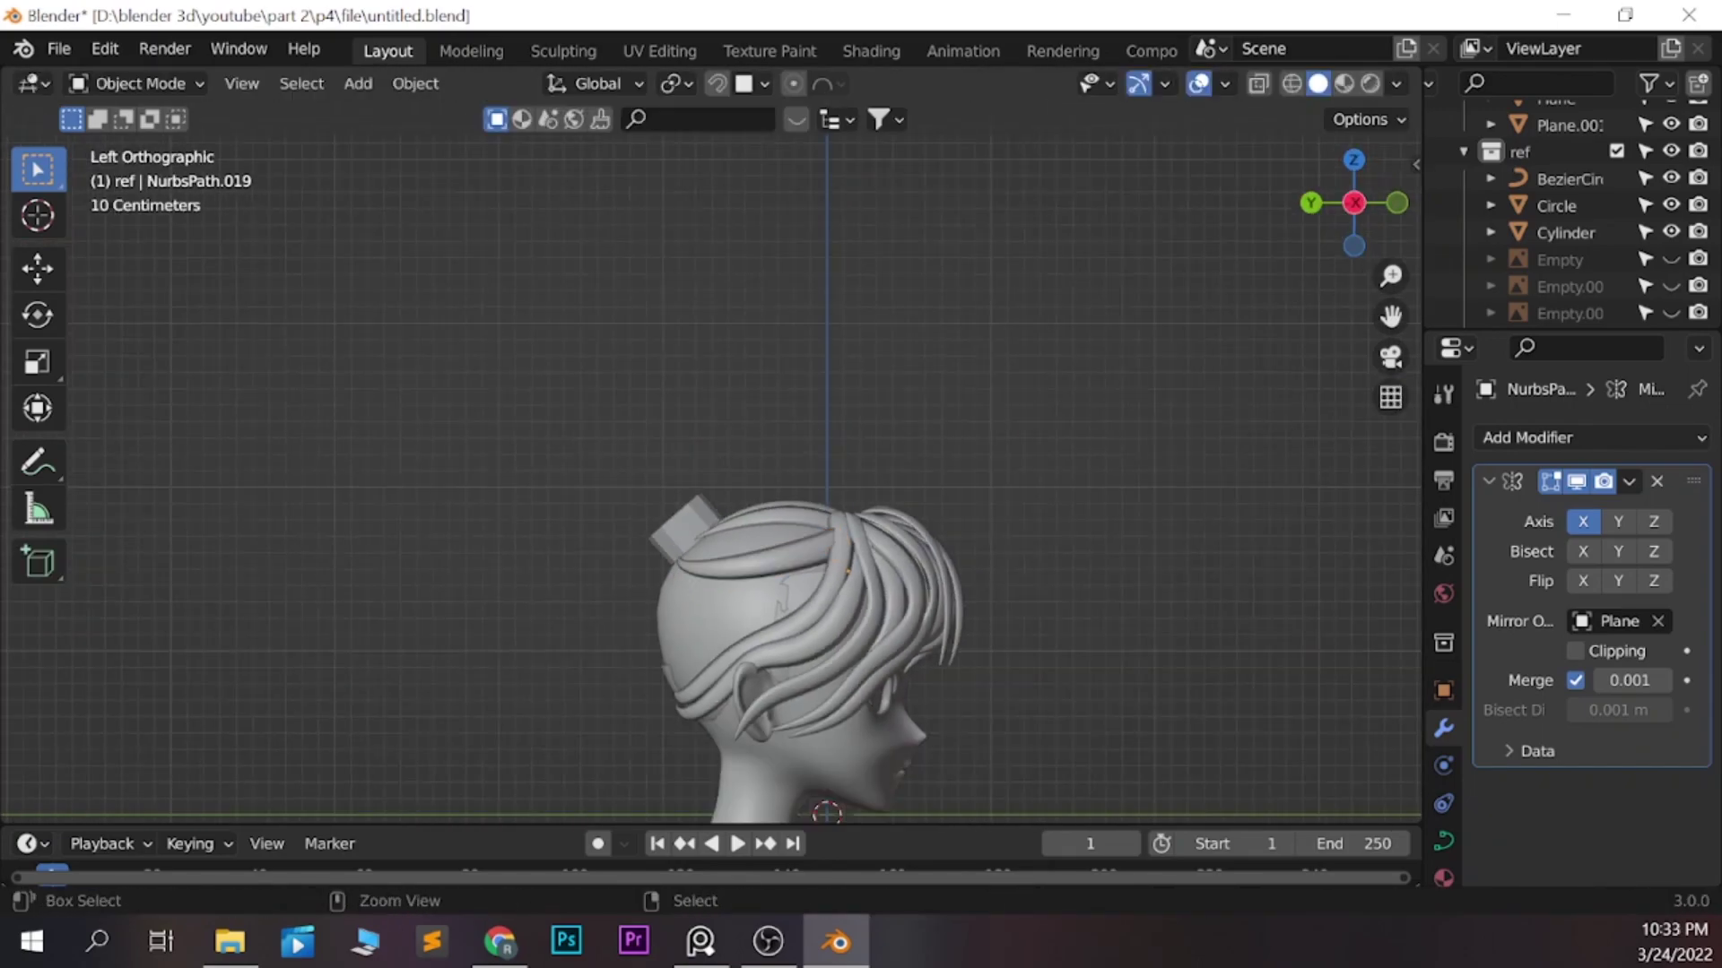
key("ctrl+s")
Duplicate the crown strand and move the copy front-to-back along Y over the back of the head
key("shift+d")
key("KP_1")
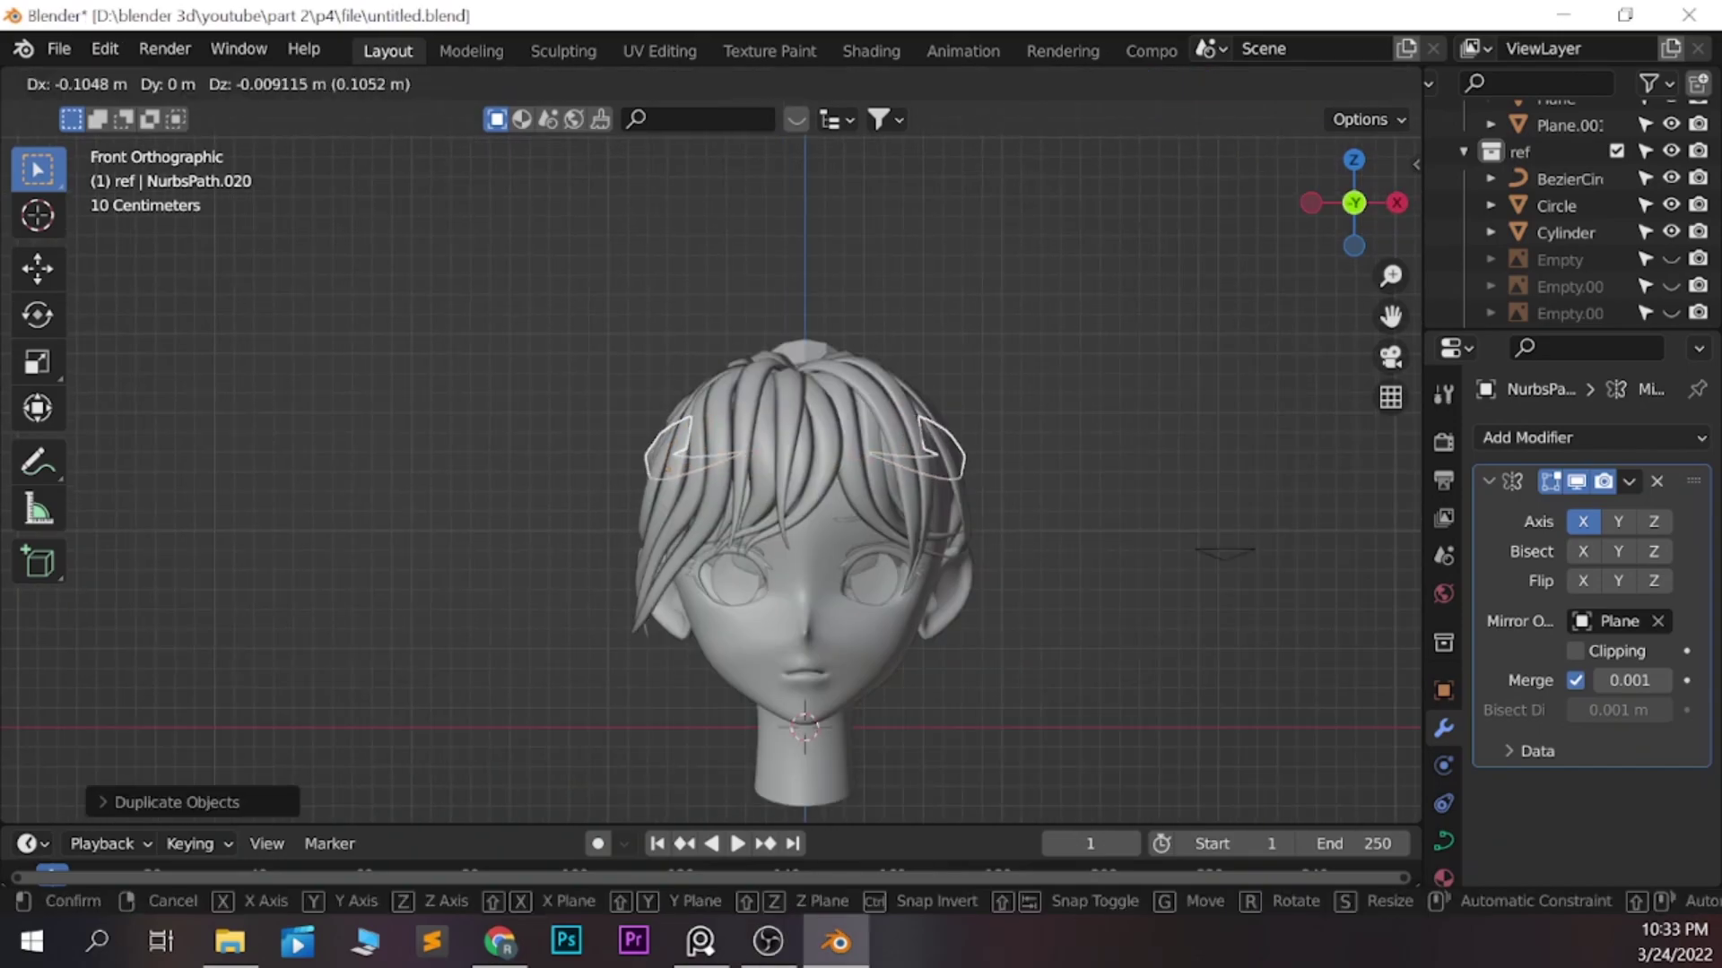
key("Return")
key("KP_7")
key("Tab")
key("ctrl+KP_3")
key("Return")
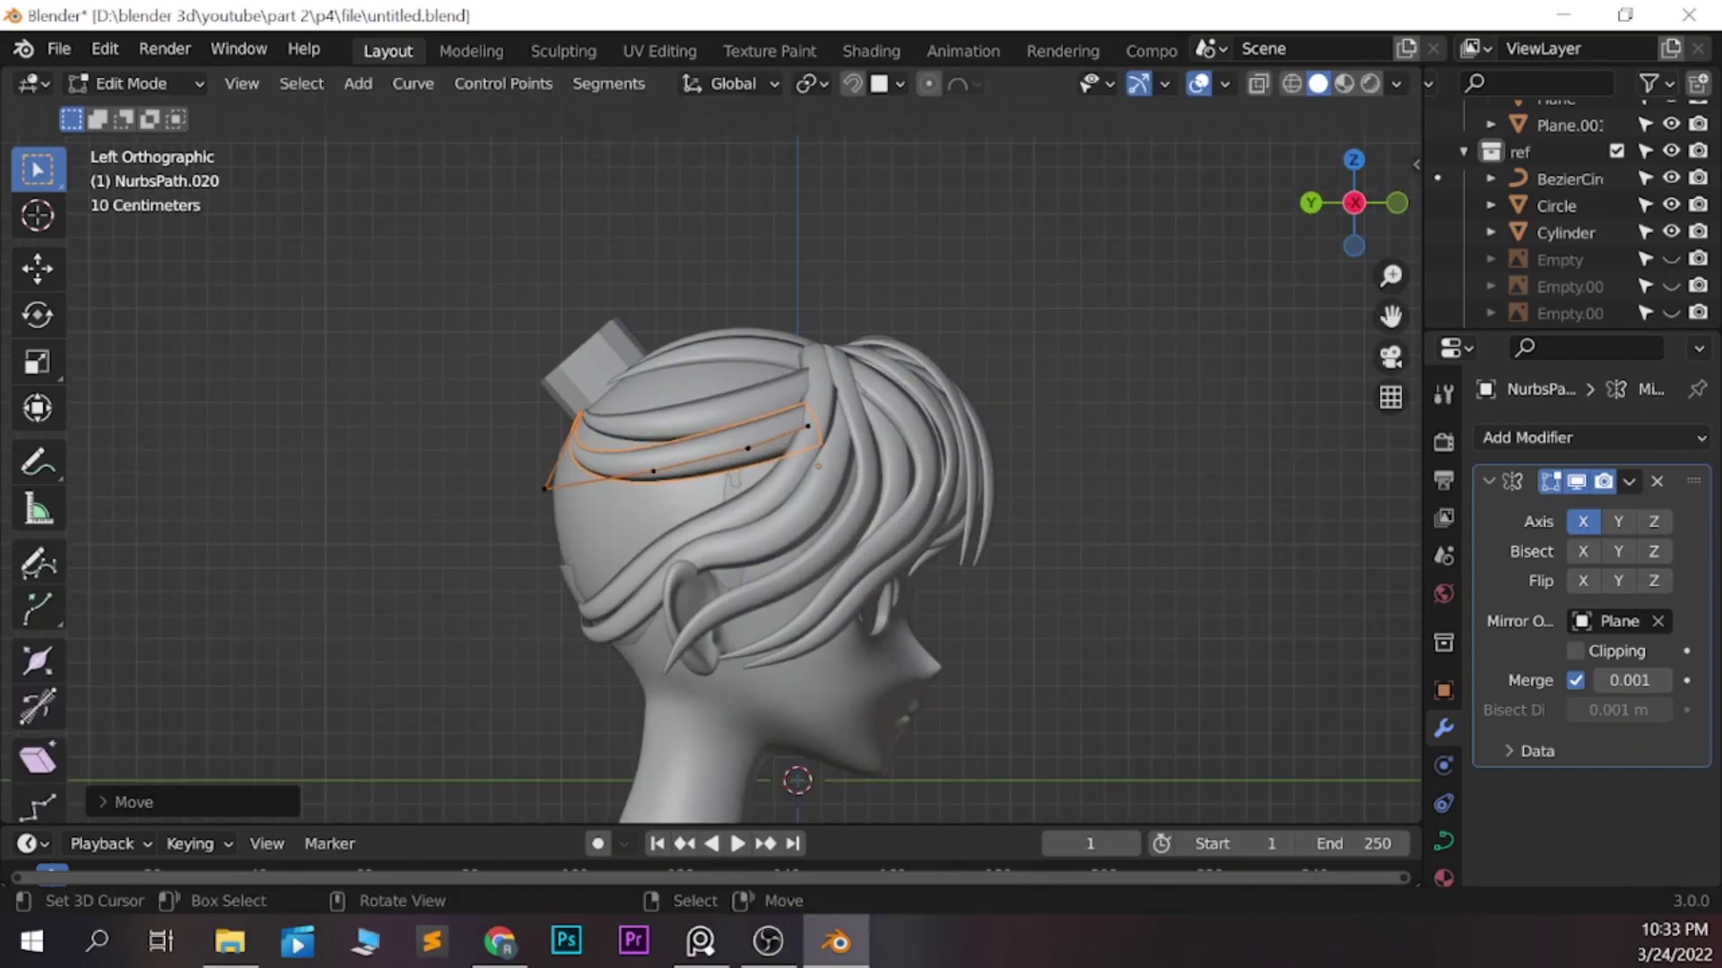
key("g")
key("y")
key("Return")
key("Tab")
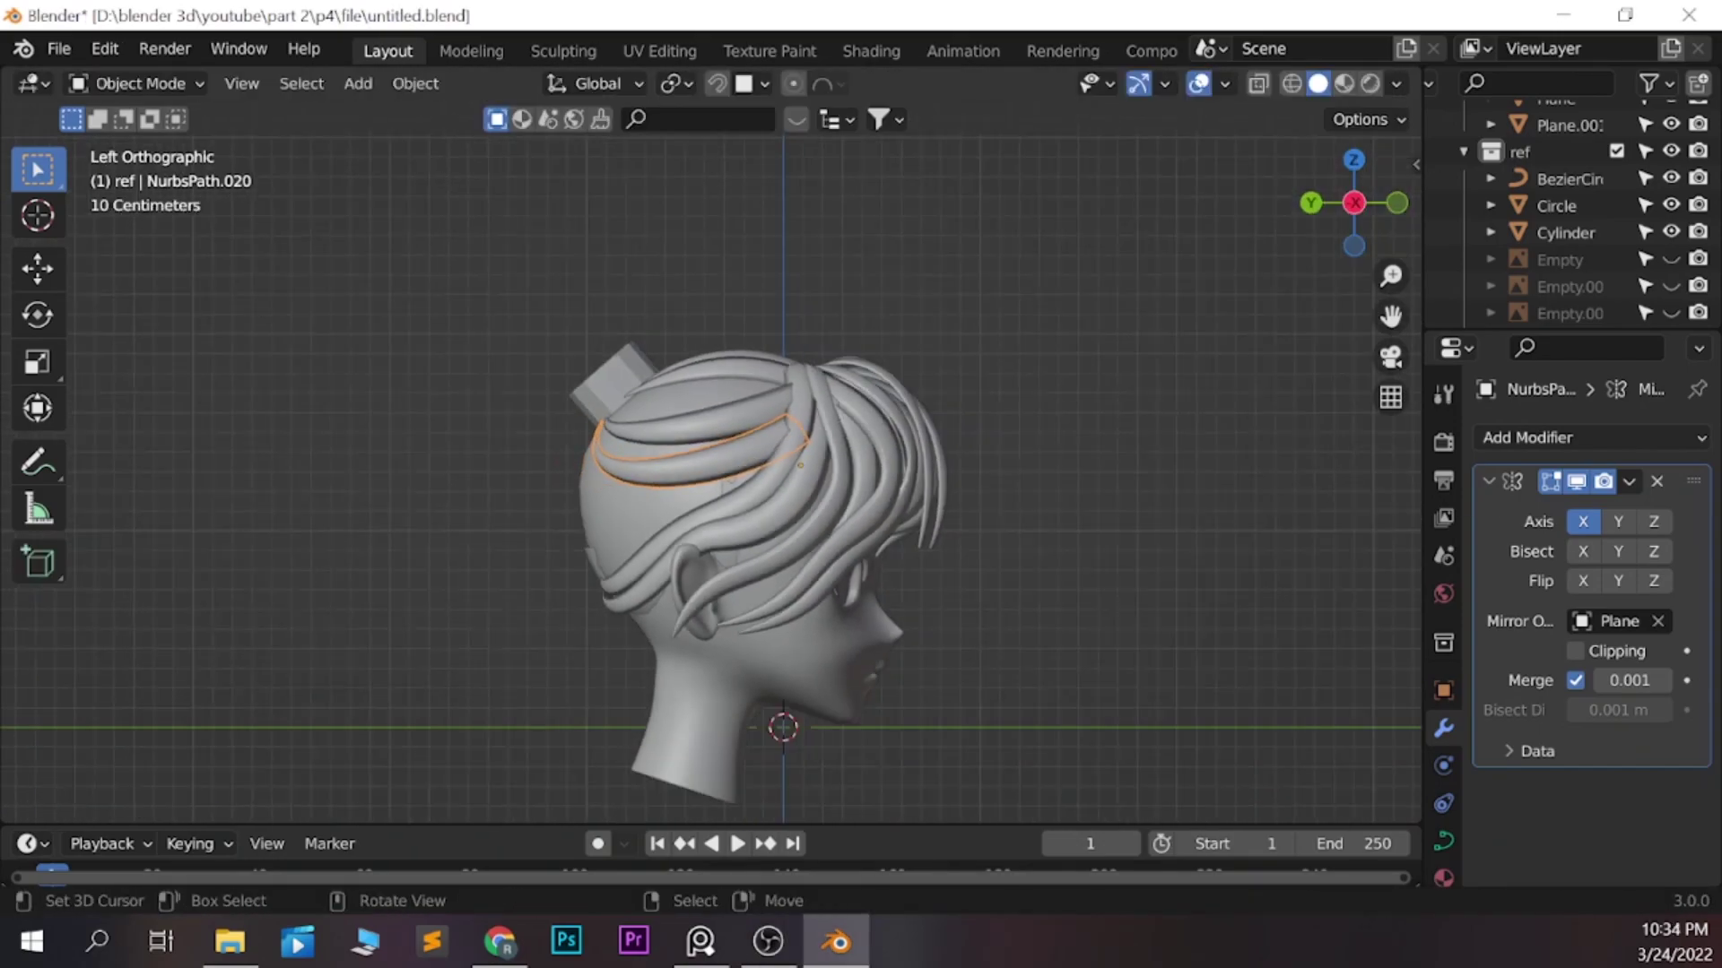
key("Return")
Rotate the copied strand slightly and check it from behind the head
key("KP_1")
key("KP_7")
key("r")
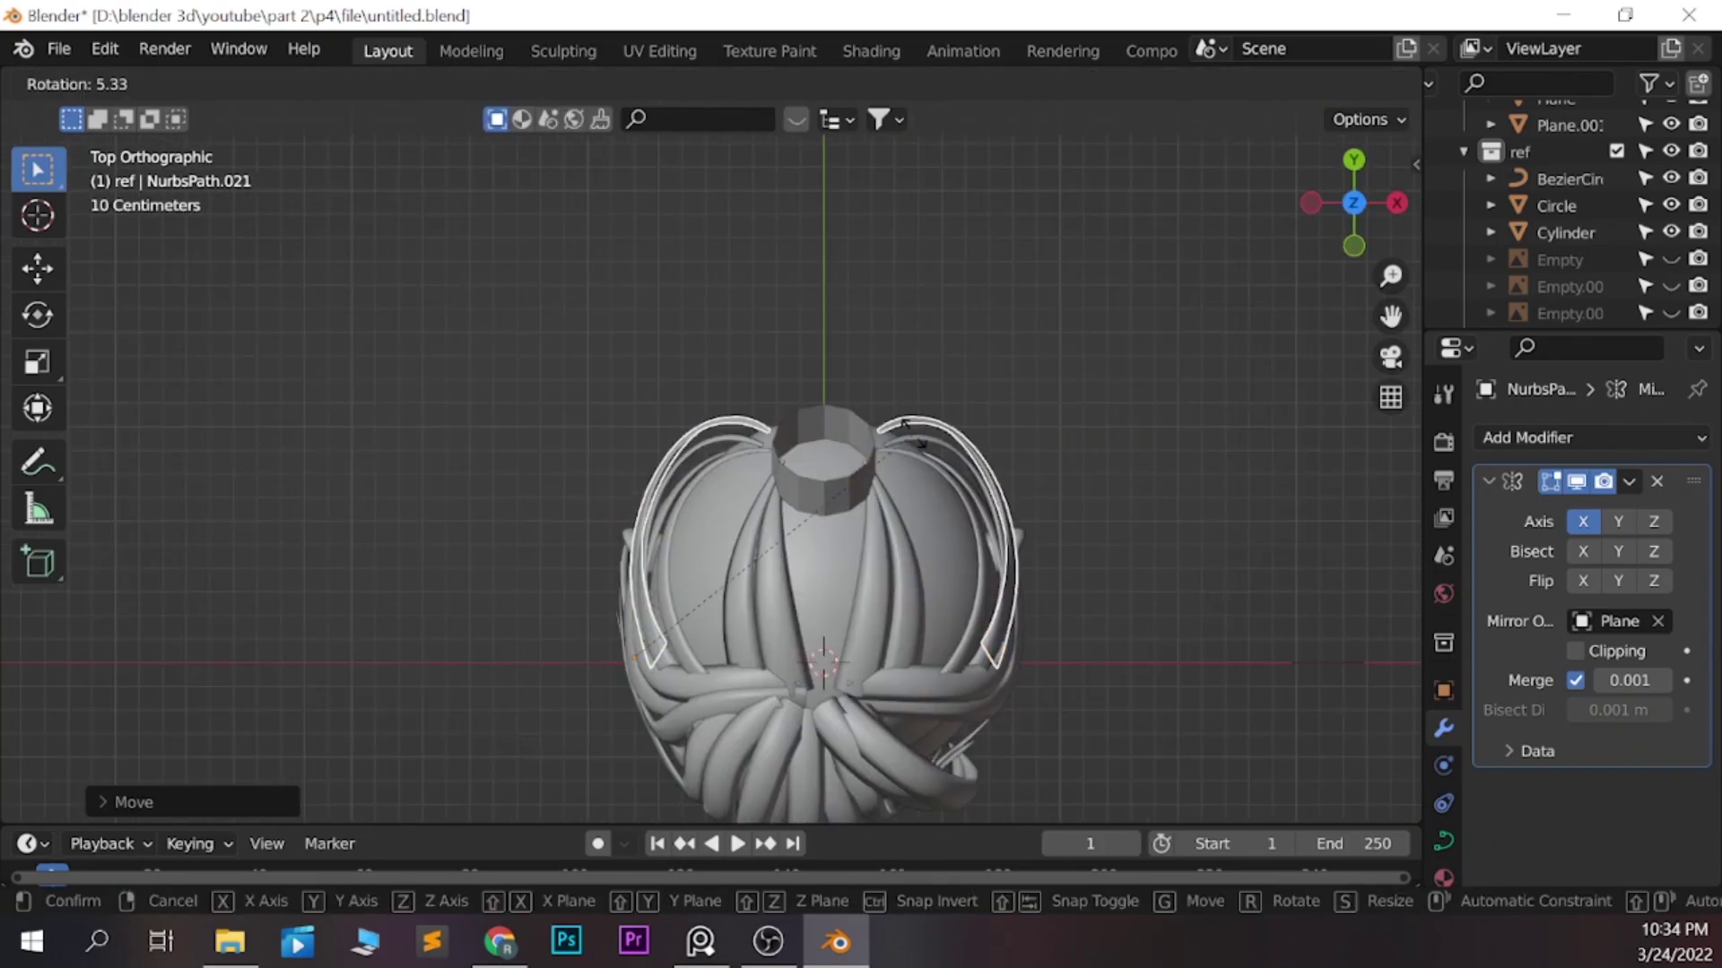
key("ctrl+KP_3")
key("Return")
key("Tab")
key("Tab")
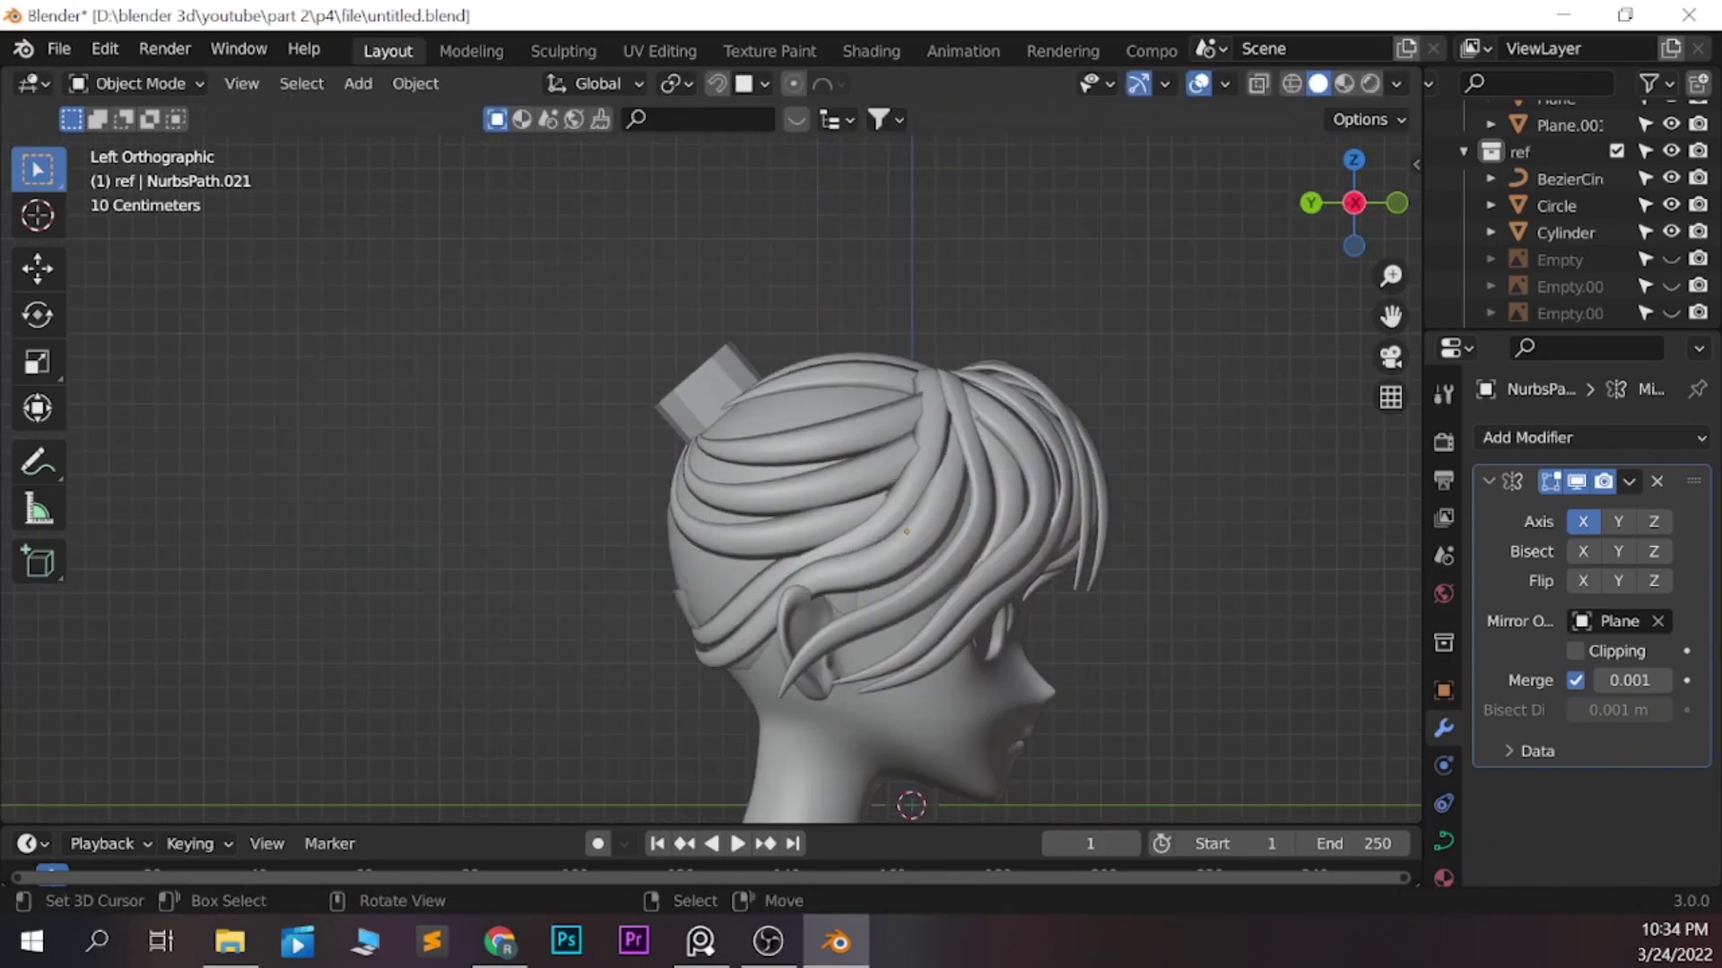
middle_click_drag(906, 530, 753, 502)
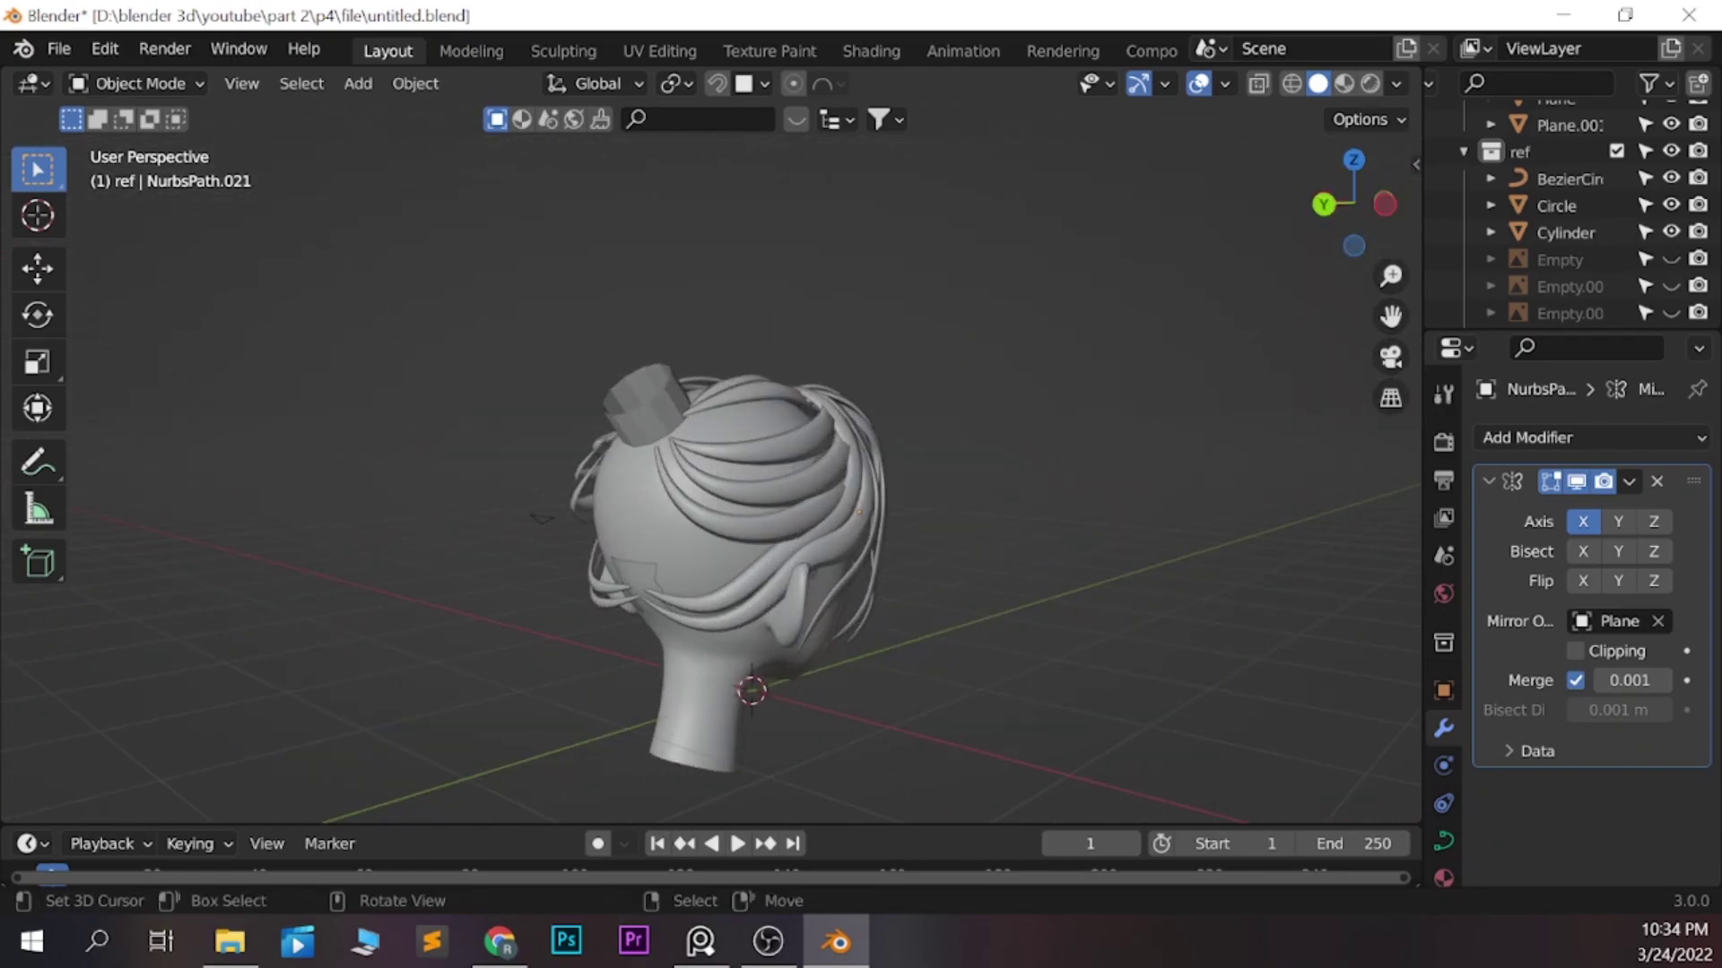
mouse_move(861, 538)
middle_mouse_down()
mouse_move(681, 502)
mouse_move(753, 538)
mouse_move(717, 520)
mouse_move(735, 538)
middle_mouse_up()
Duplicate another strand as NurbsPath.023 arcing behind the head, and save the file
key("shift+d")
key("Return")
key("Tab")
key("Tab")
key("ctrl+s")
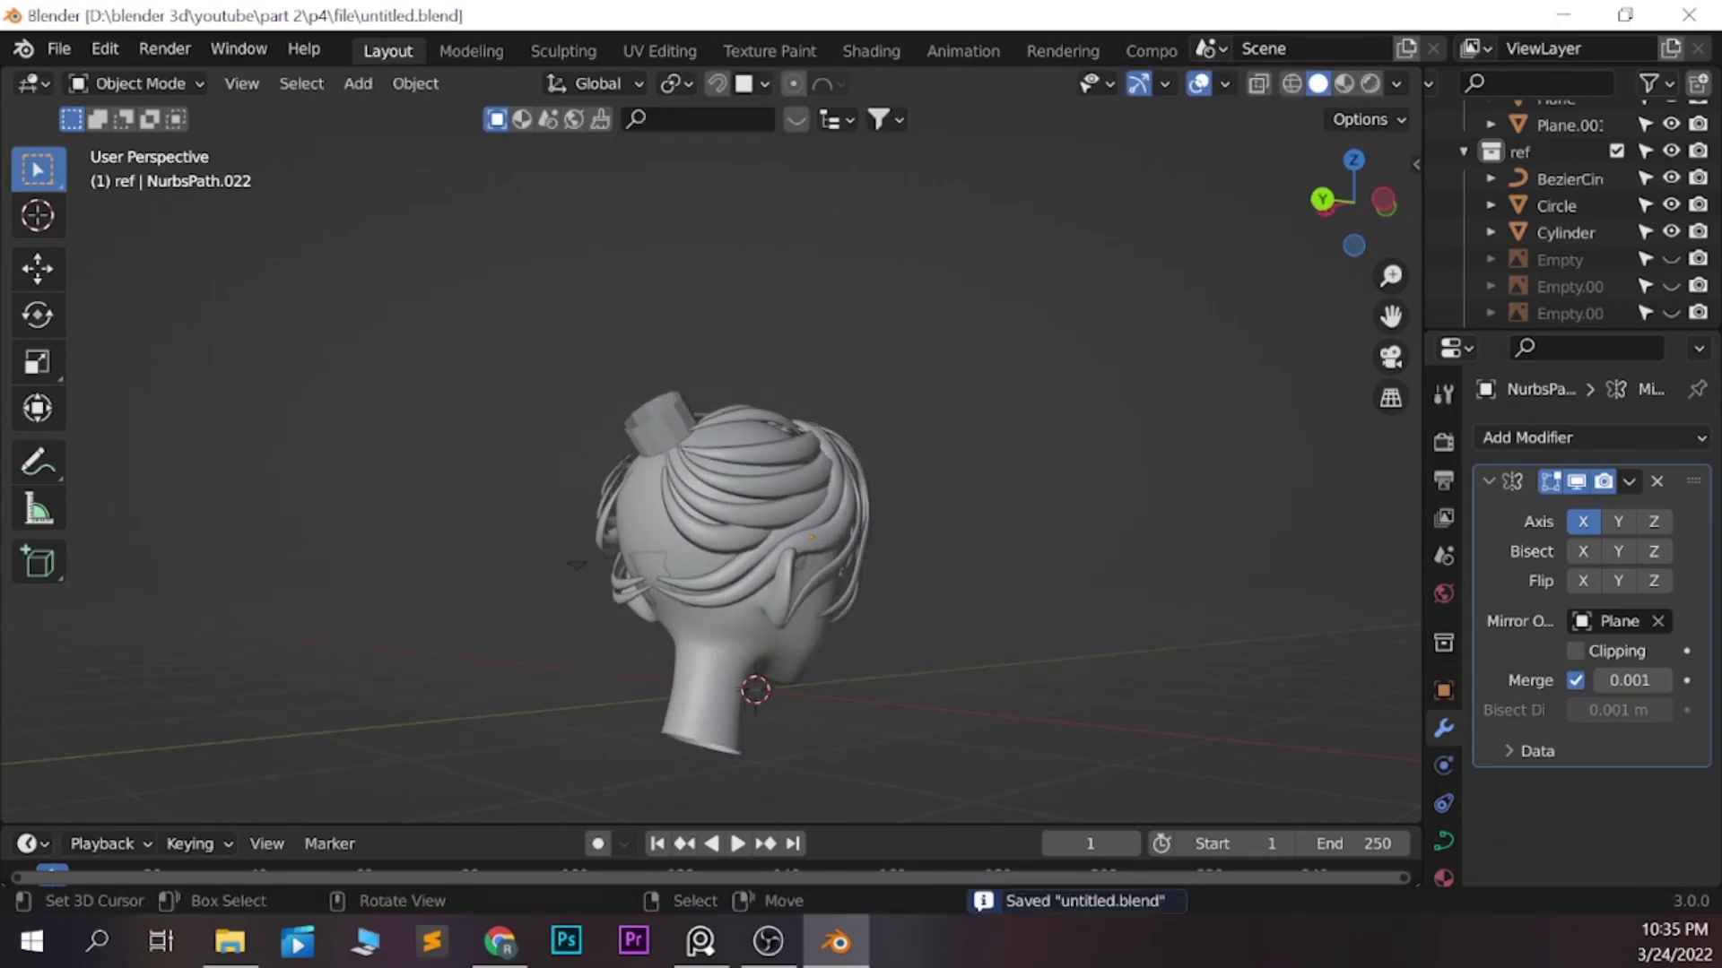
key("ctrl+KP_3")
Duplicate a strand and move its points against the head, checking in back and side views
key("shift+d")
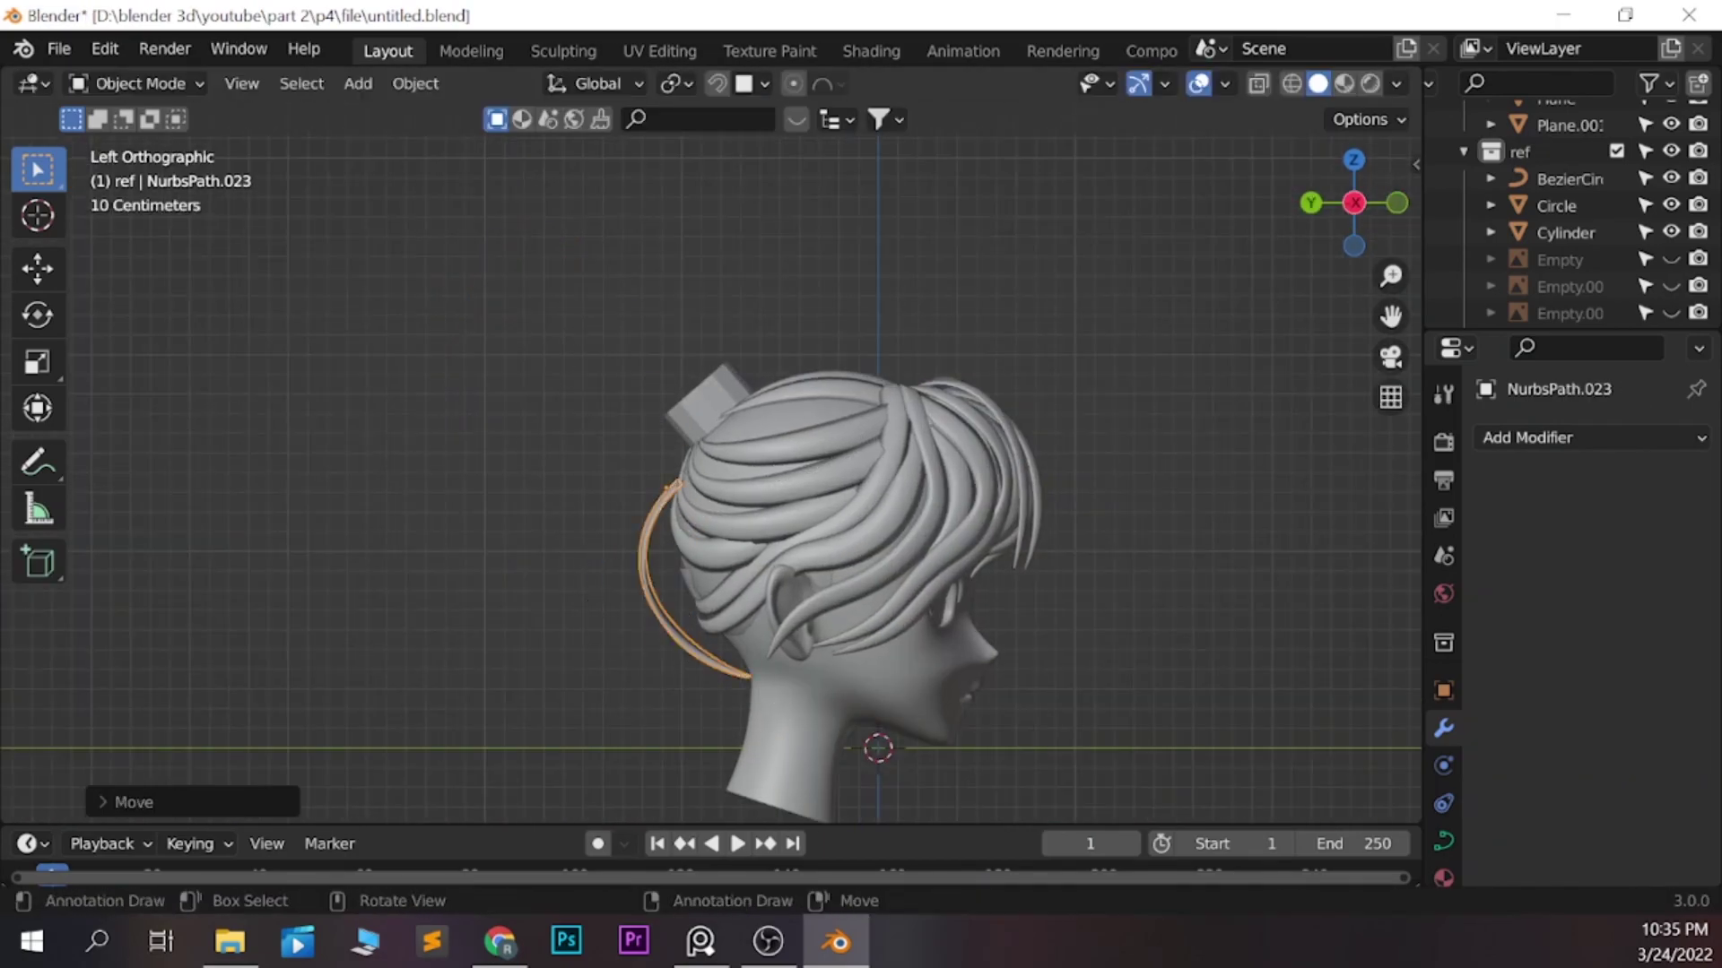
key("Tab")
key("g")
key("Return")
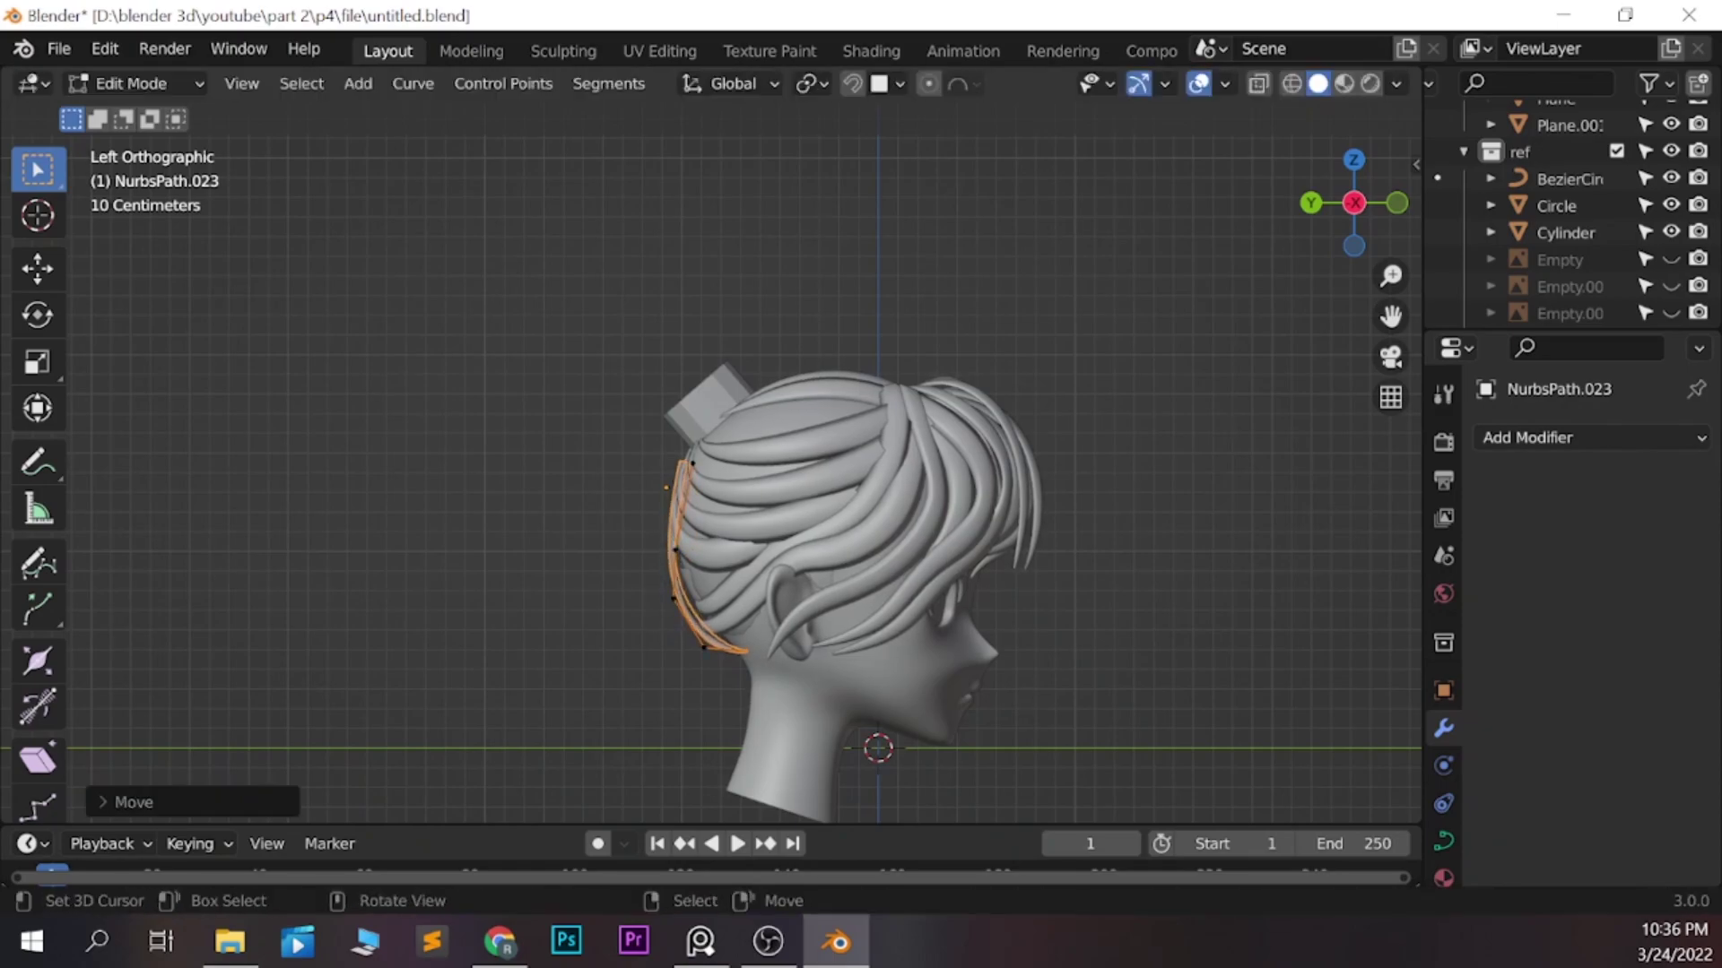
key("ctrl+KP_1")
key("g")
key("Return")
key("ctrl+KP_3")
scroll(879, 538, "up", 1)
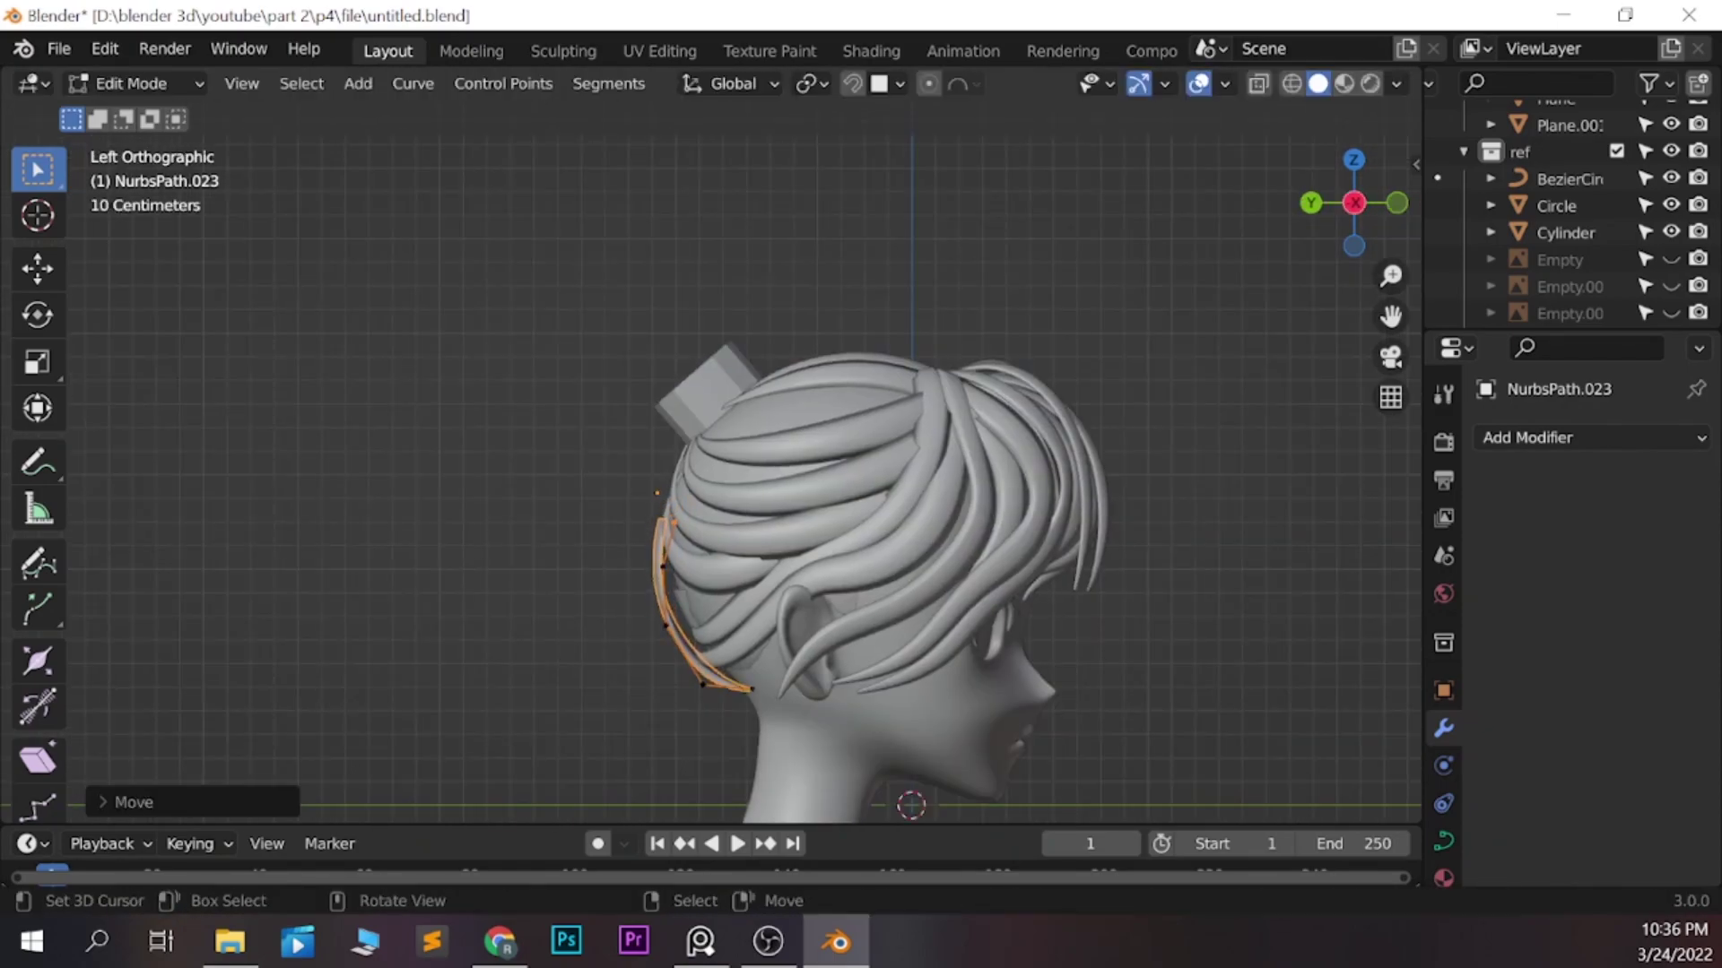
key("ctrl+KP_1")
Duplicate the strand again, mirror it across the Plane with a Mirror modifier, and save
key("Tab")
key("shift+d")
left_click(1591, 437)
left_click(1166, 627)
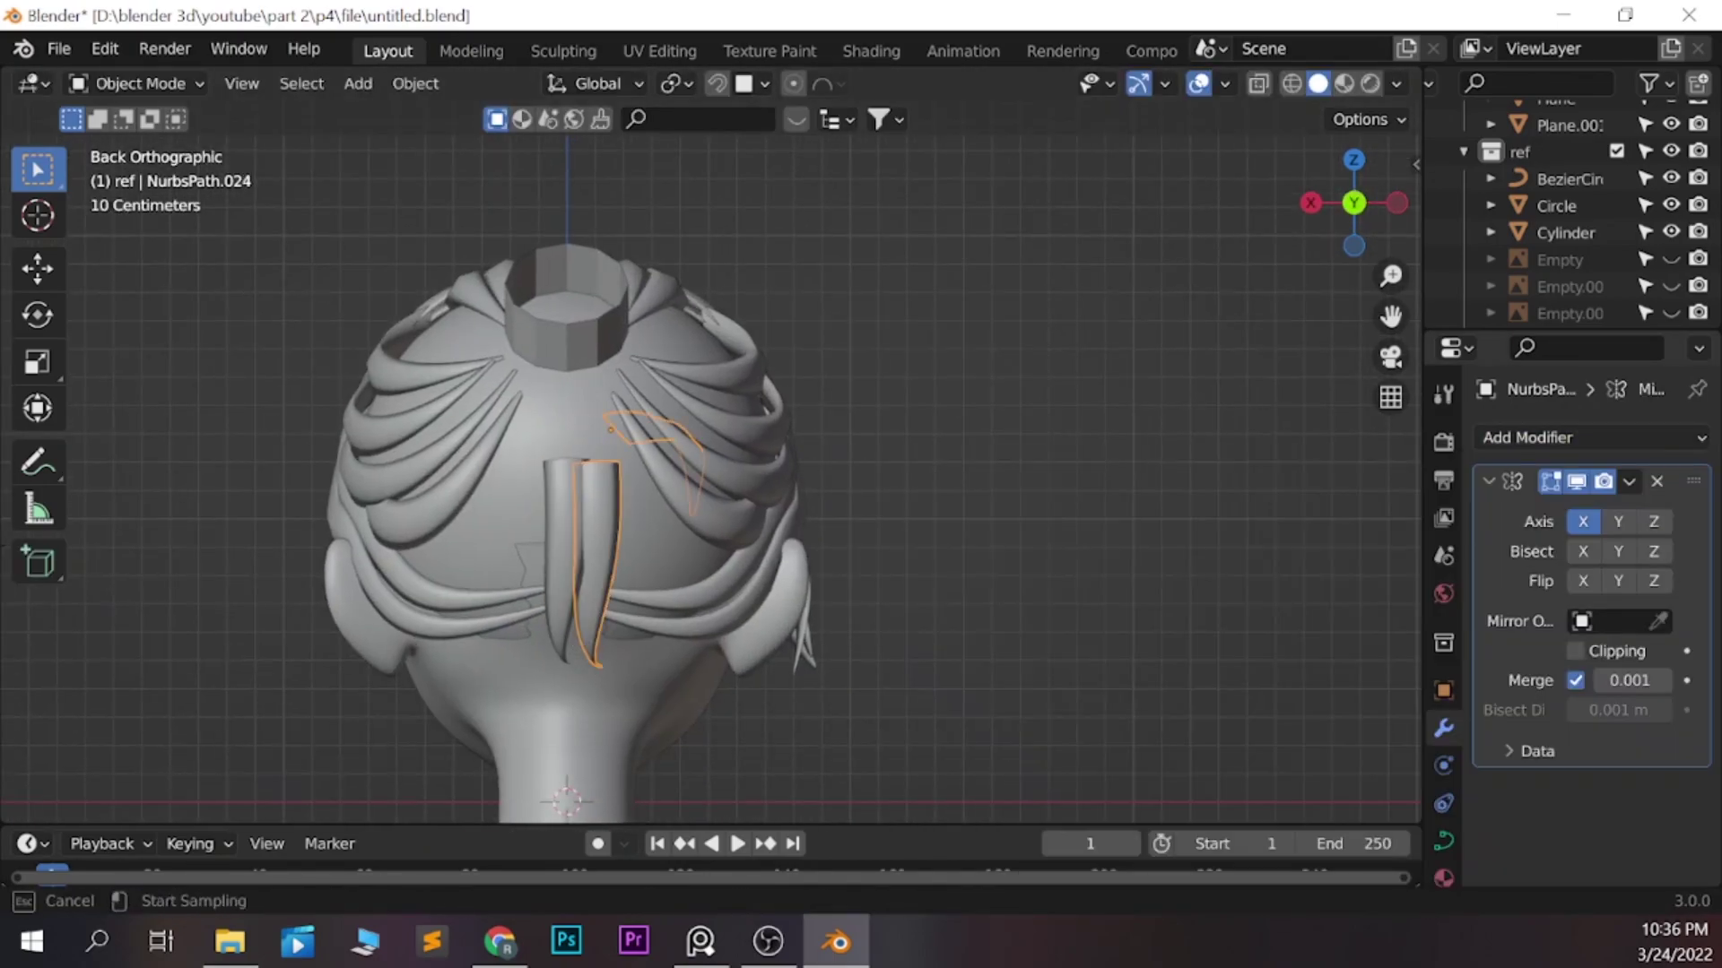
key("ctrl+s")
Shape the mirrored strand's points down the nape using the Left and Back Ortho views
key("Tab")
key("KP_3")
key("ctrl+KP_3")
key("g")
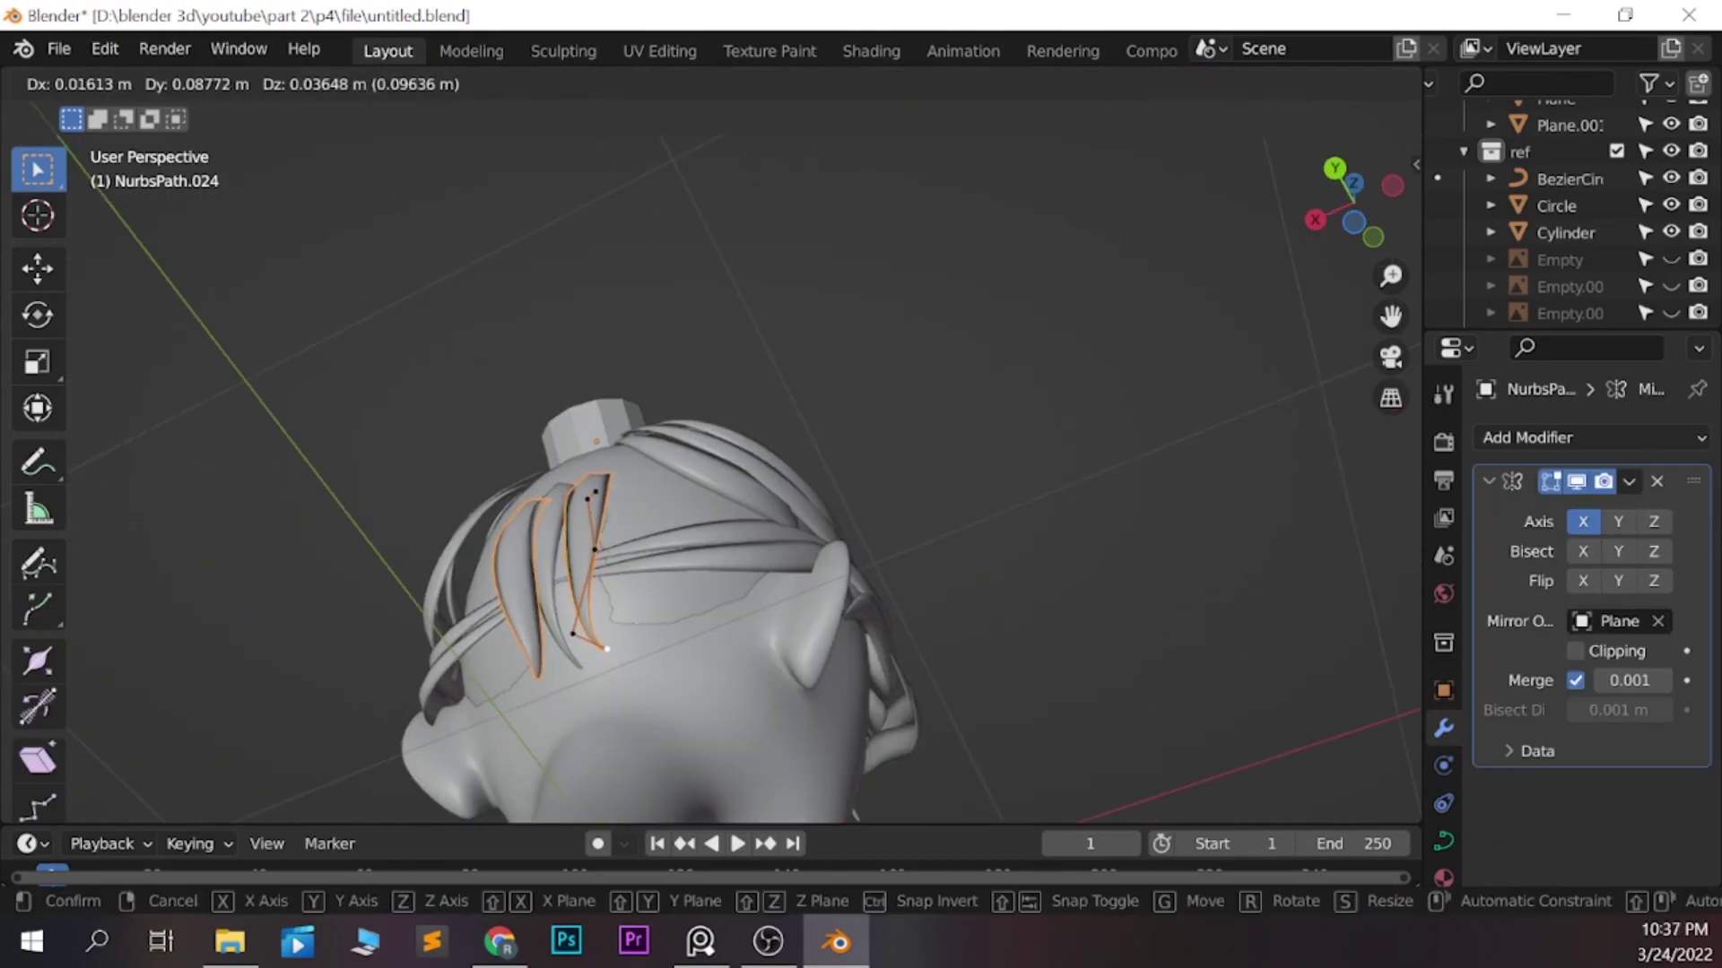
key("ctrl+KP_1")
left_click(706, 795)
scroll(705, 794, "up", 2)
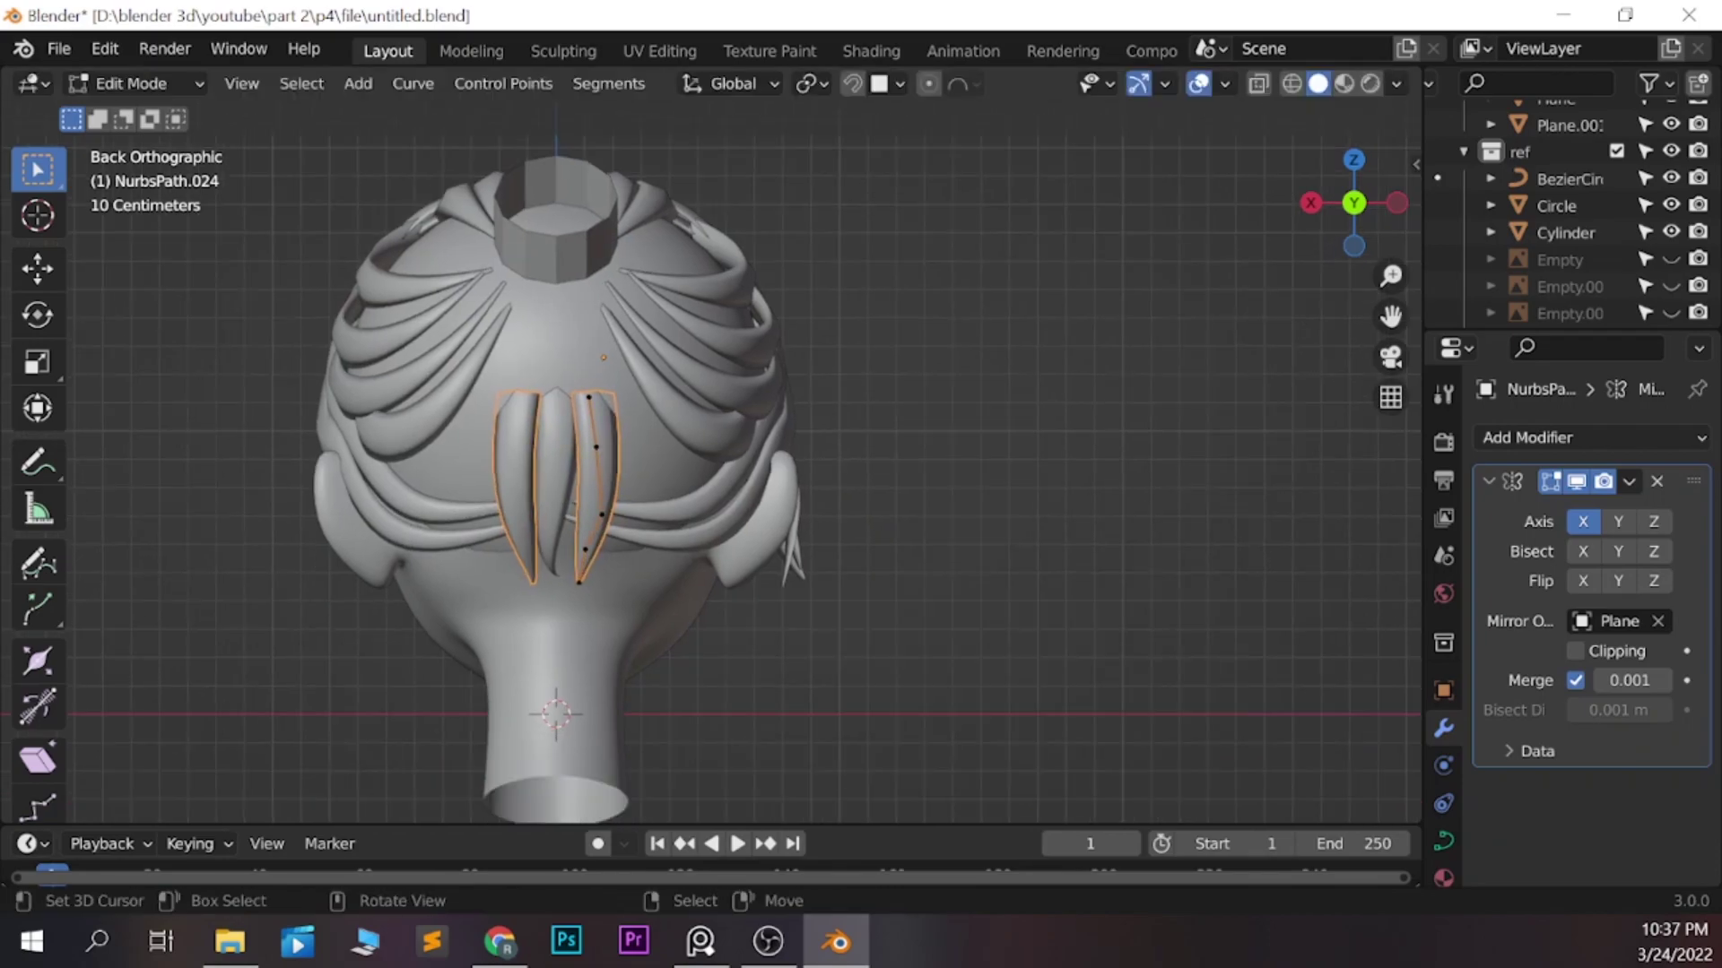
key("g")
Duplicate the nape strand and fit the copy's points against the nape from left and back views
key("Tab")
key("shift+d")
key("Escape")
key("grave")
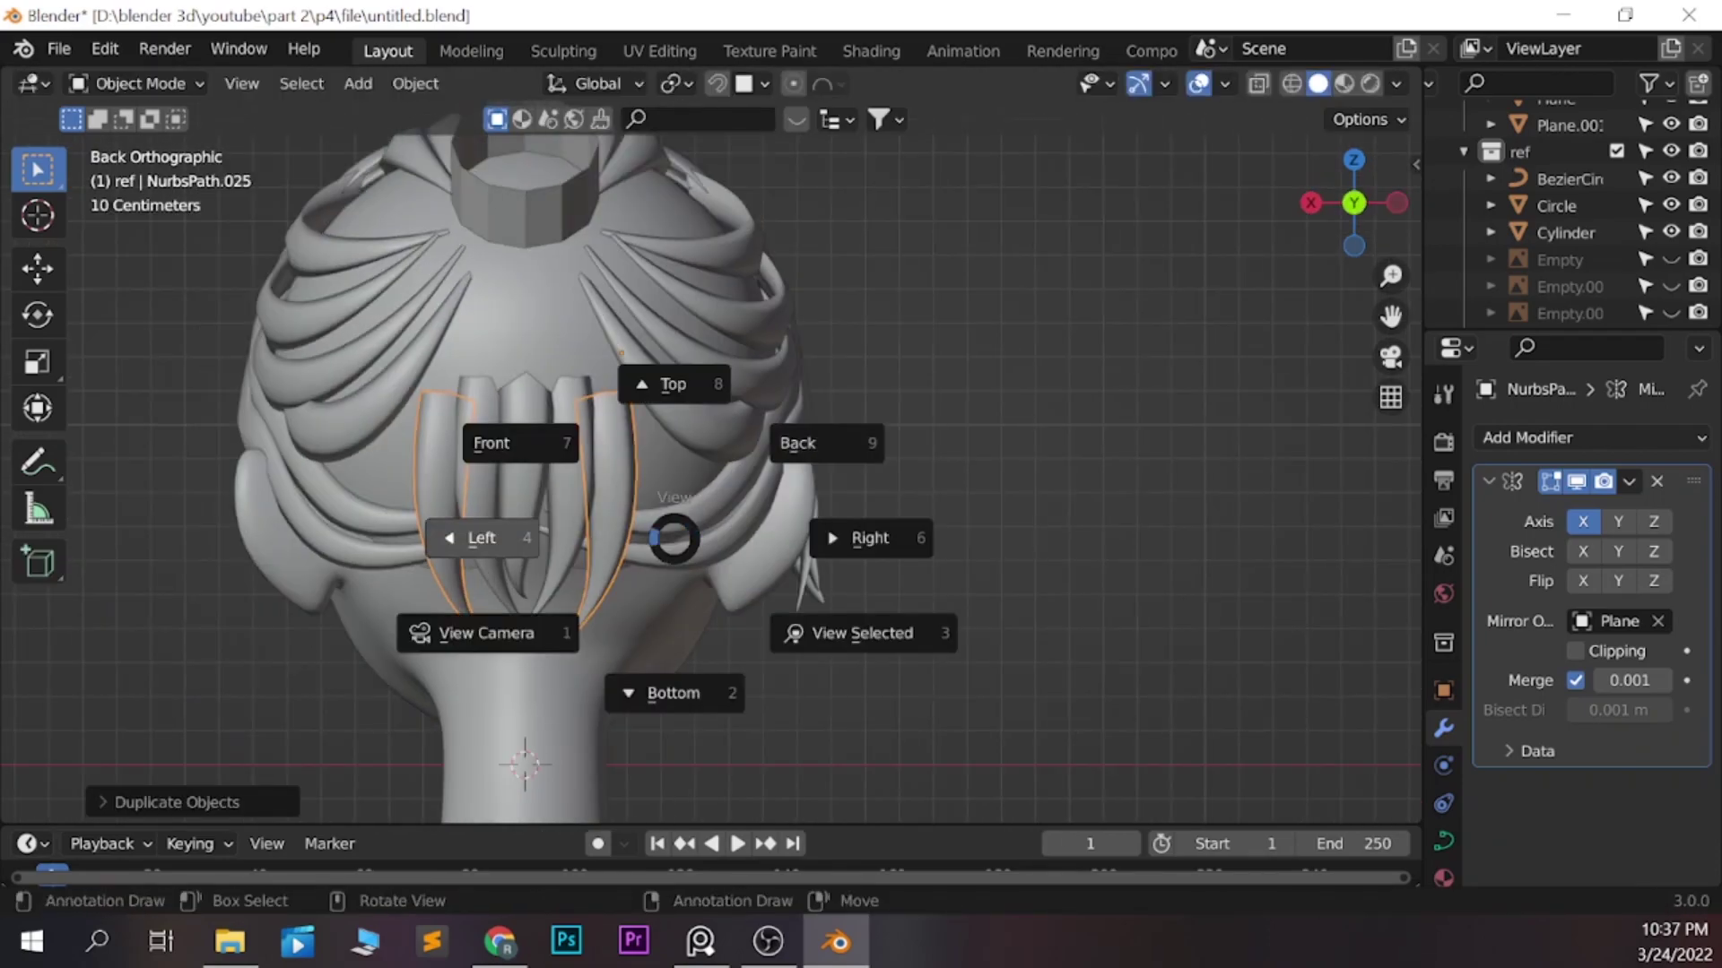
left_click(485, 538)
key("Tab")
key("ctrl+KP_1")
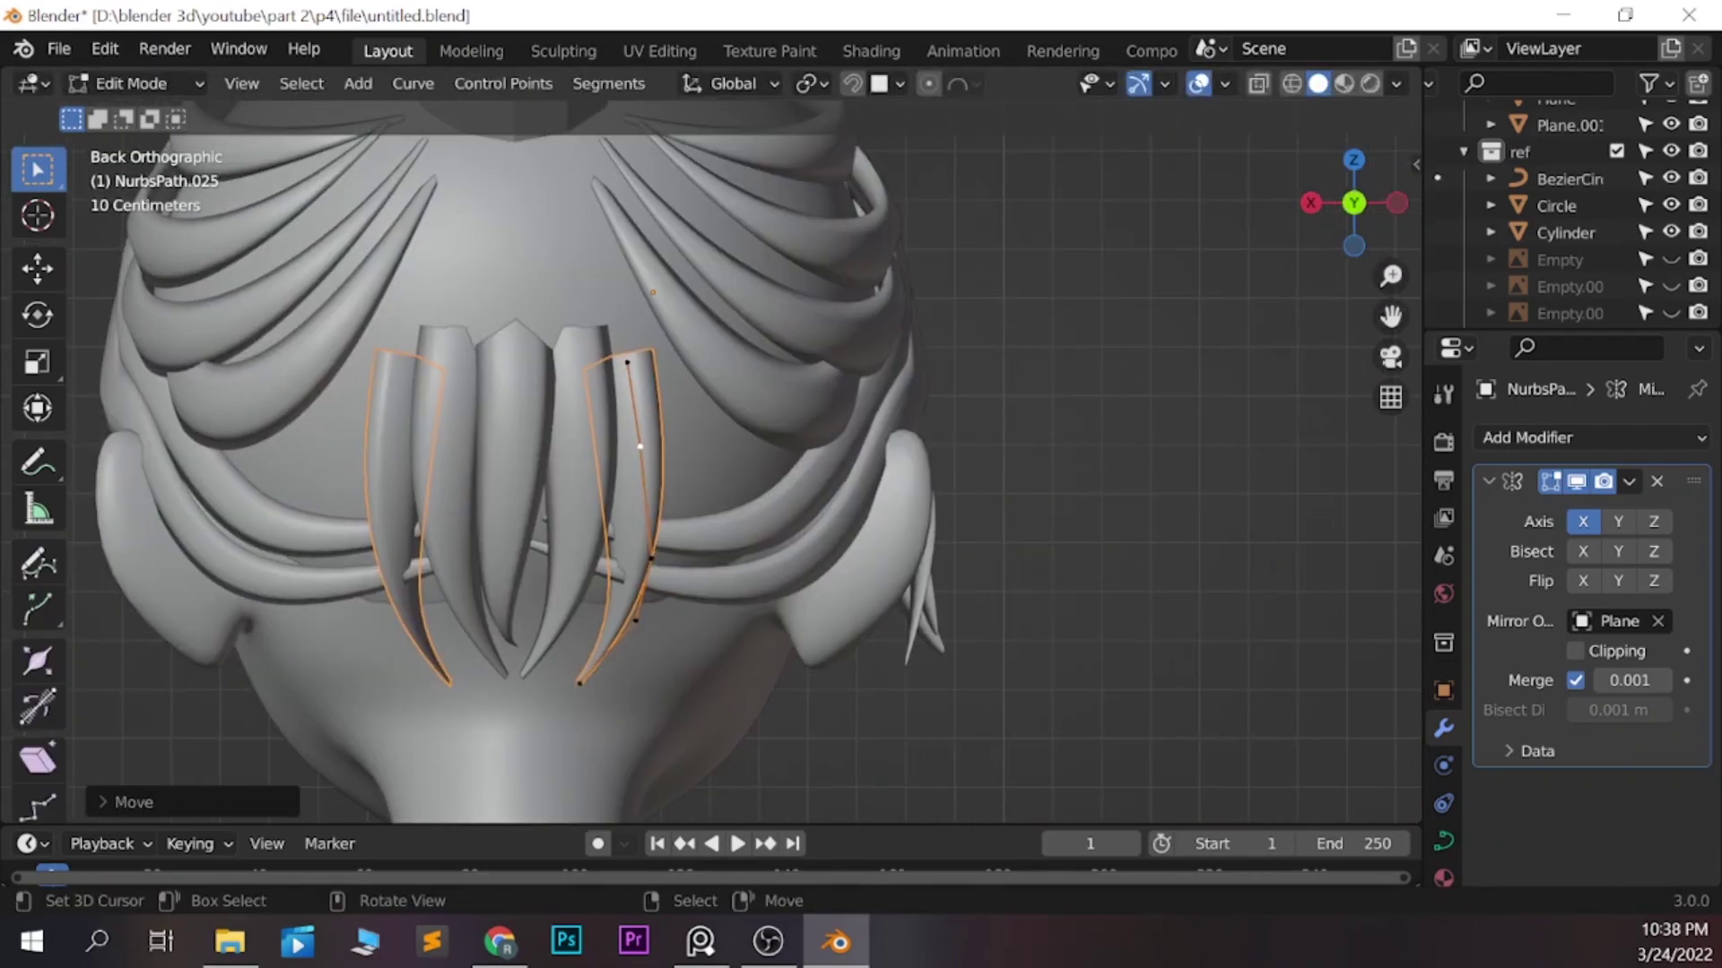
left_click(685, 565)
key("grave")
left_click(487, 565)
key("g")
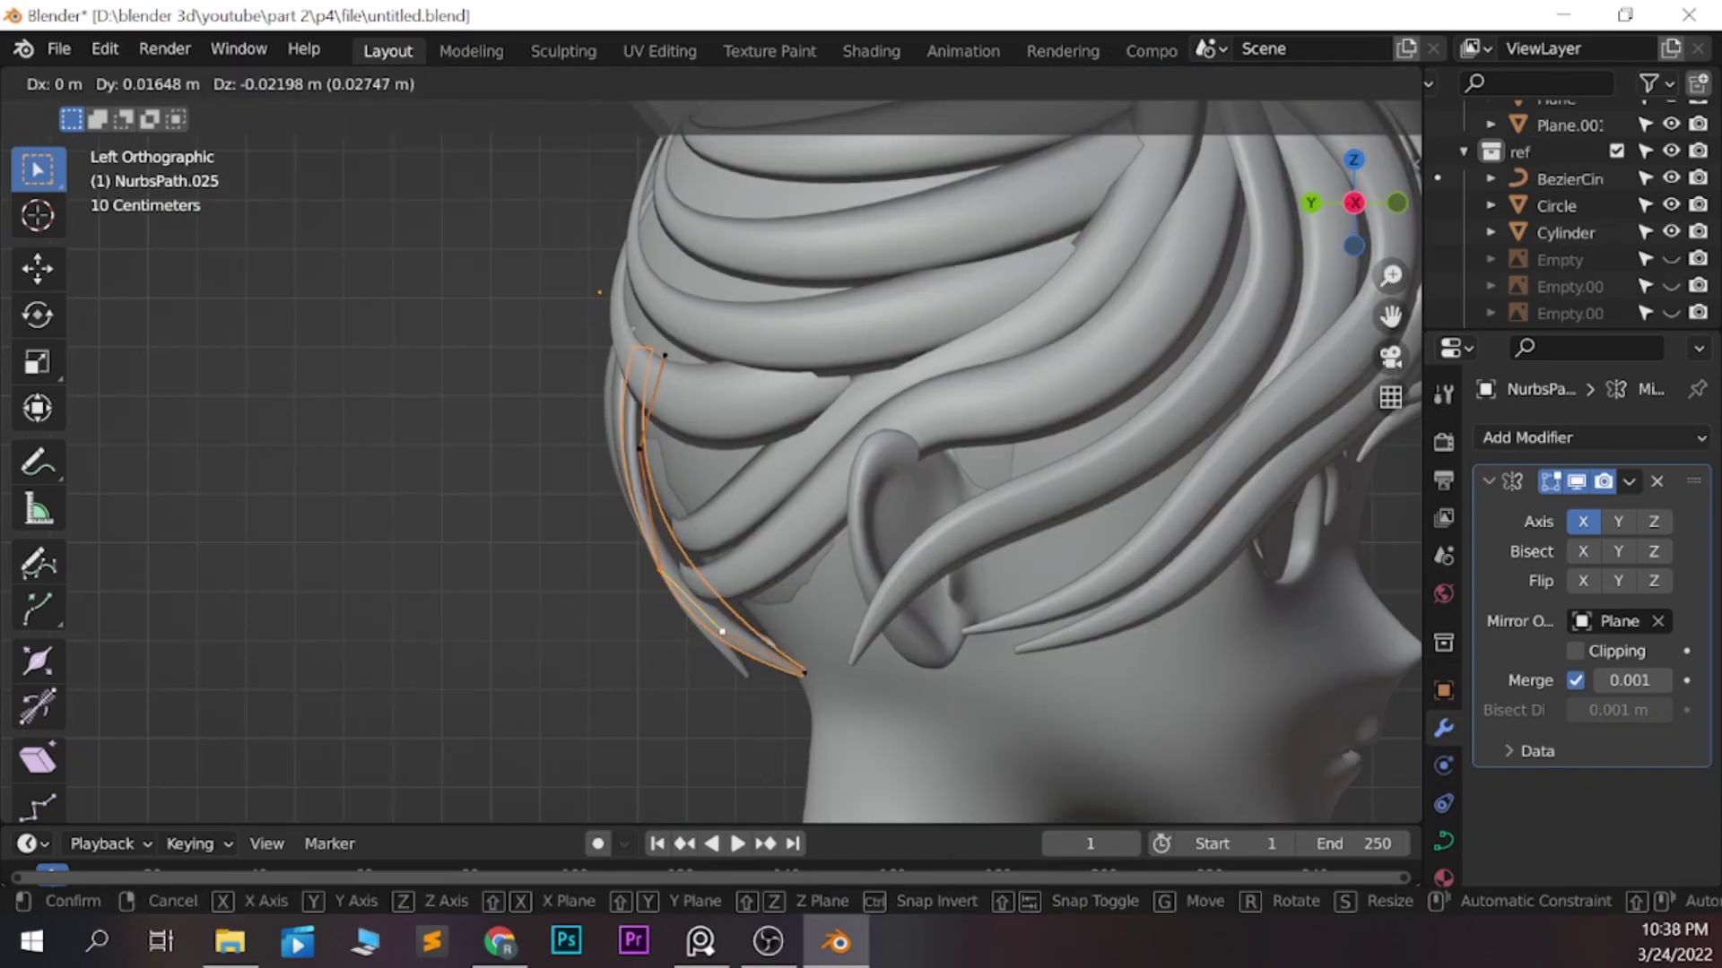
left_click(888, 502)
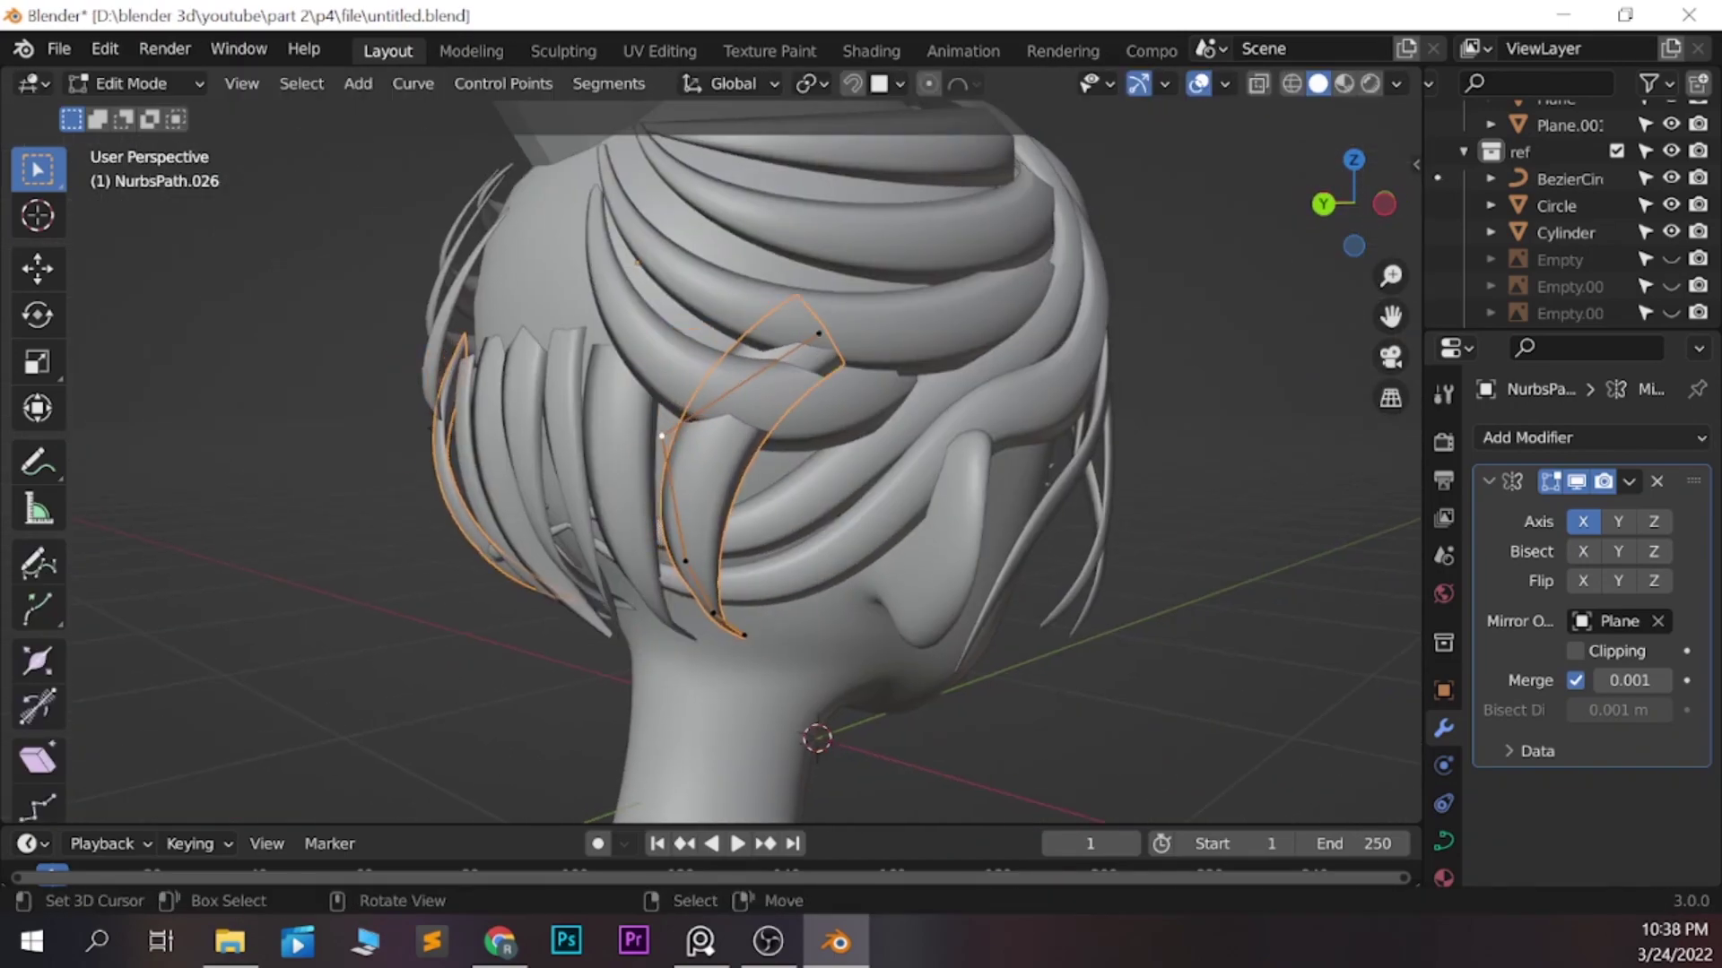
Shift the strand's top control point sideways along X, then save the file
mouse_move(811, 549)
middle_mouse_down()
mouse_move(897, 448)
mouse_move(718, 448)
mouse_move(807, 449)
mouse_move(762, 466)
middle_mouse_up()
left_click(738, 371)
key("g")
key("x")
key("Tab")
scroll(717, 422, "down", 5)
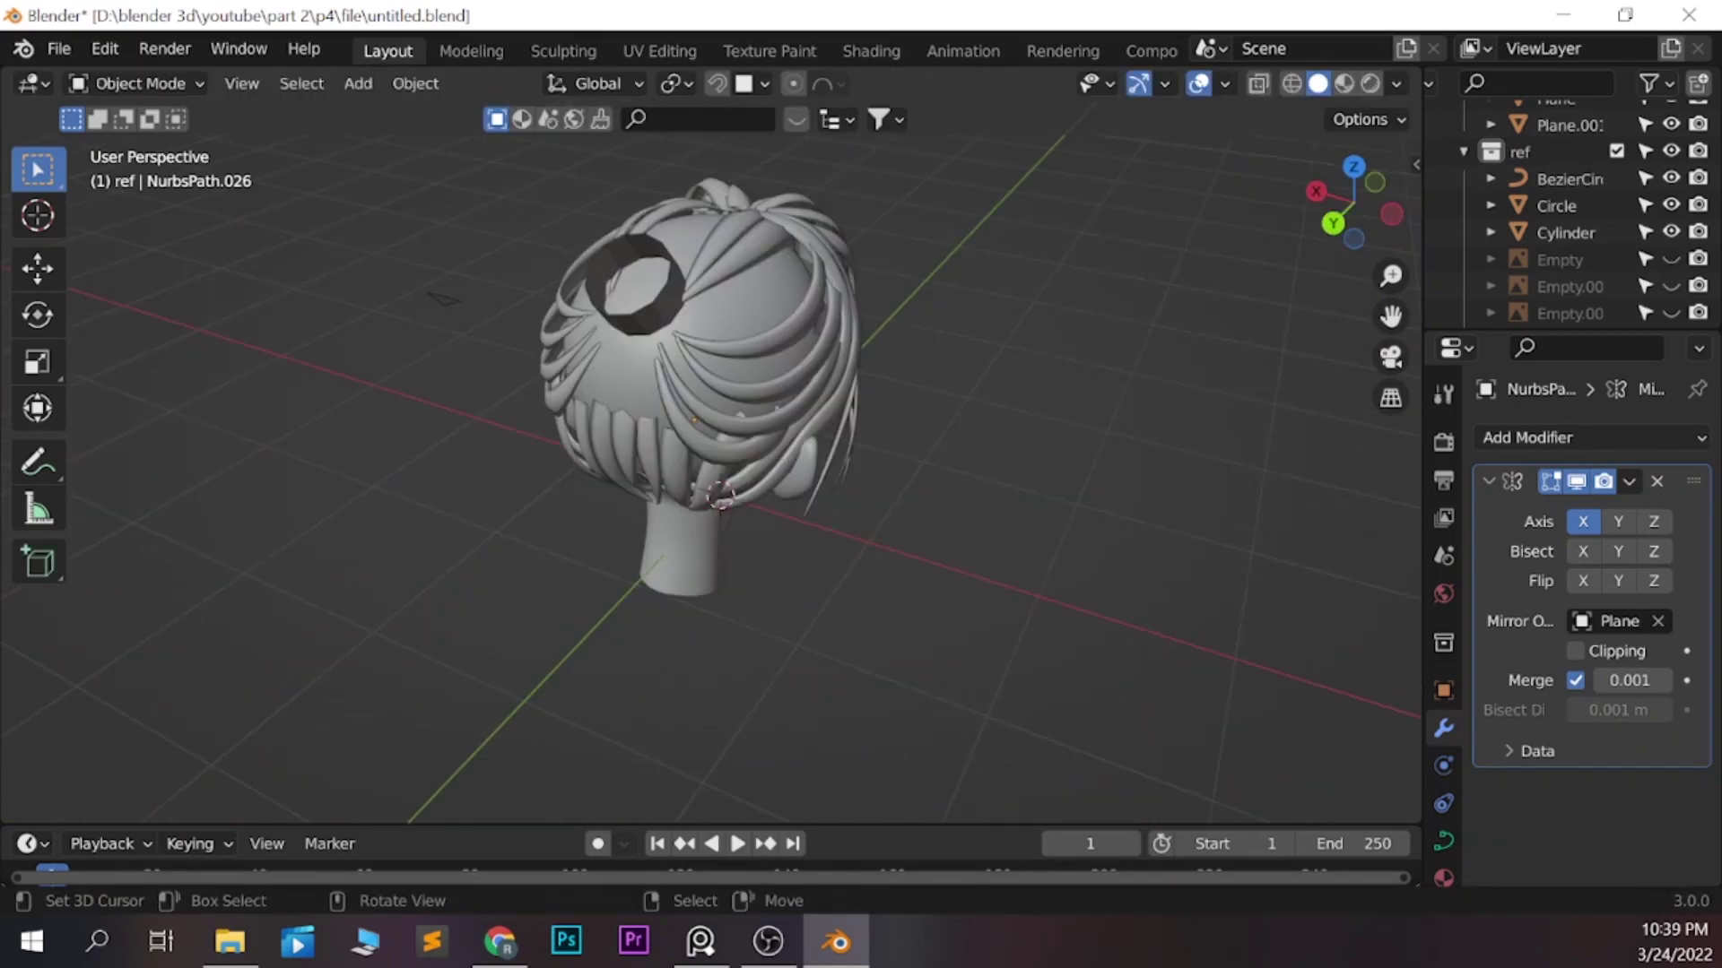
key("ctrl+s")
key("grave")
Reshape a reused strand so it arcs up out of the cylinder as the first ponytail strand
left_click(617, 326)
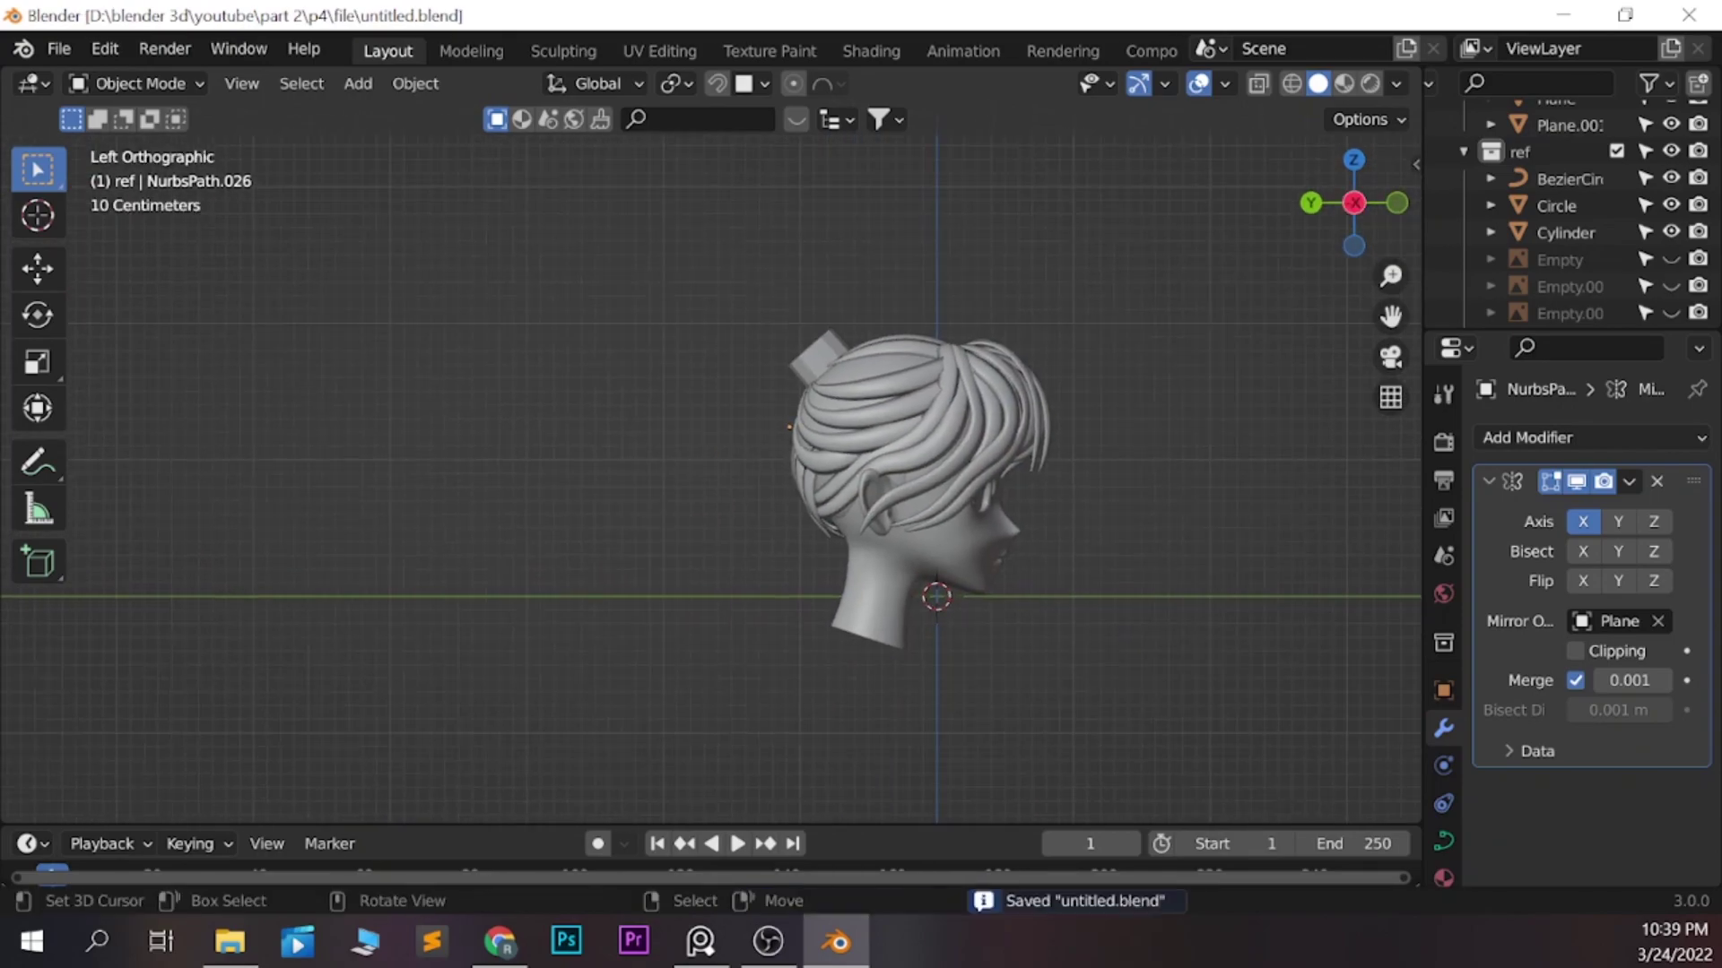
left_click(1041, 412)
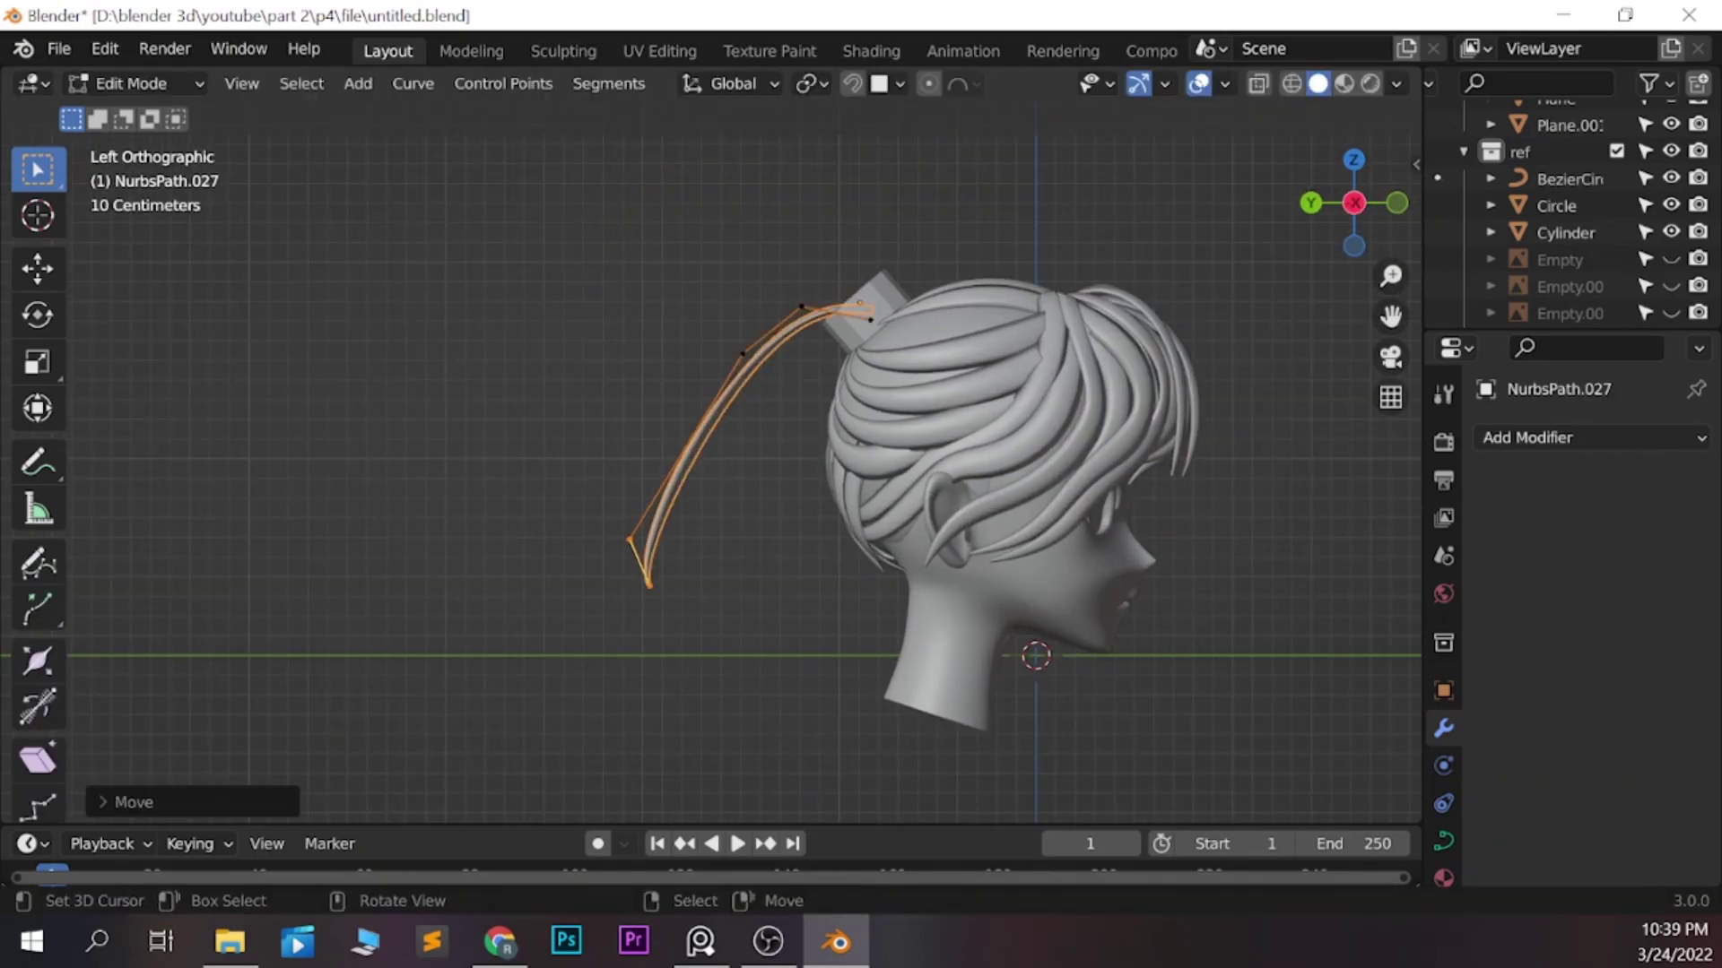
key("Return")
scroll(622, 655, "down", 1)
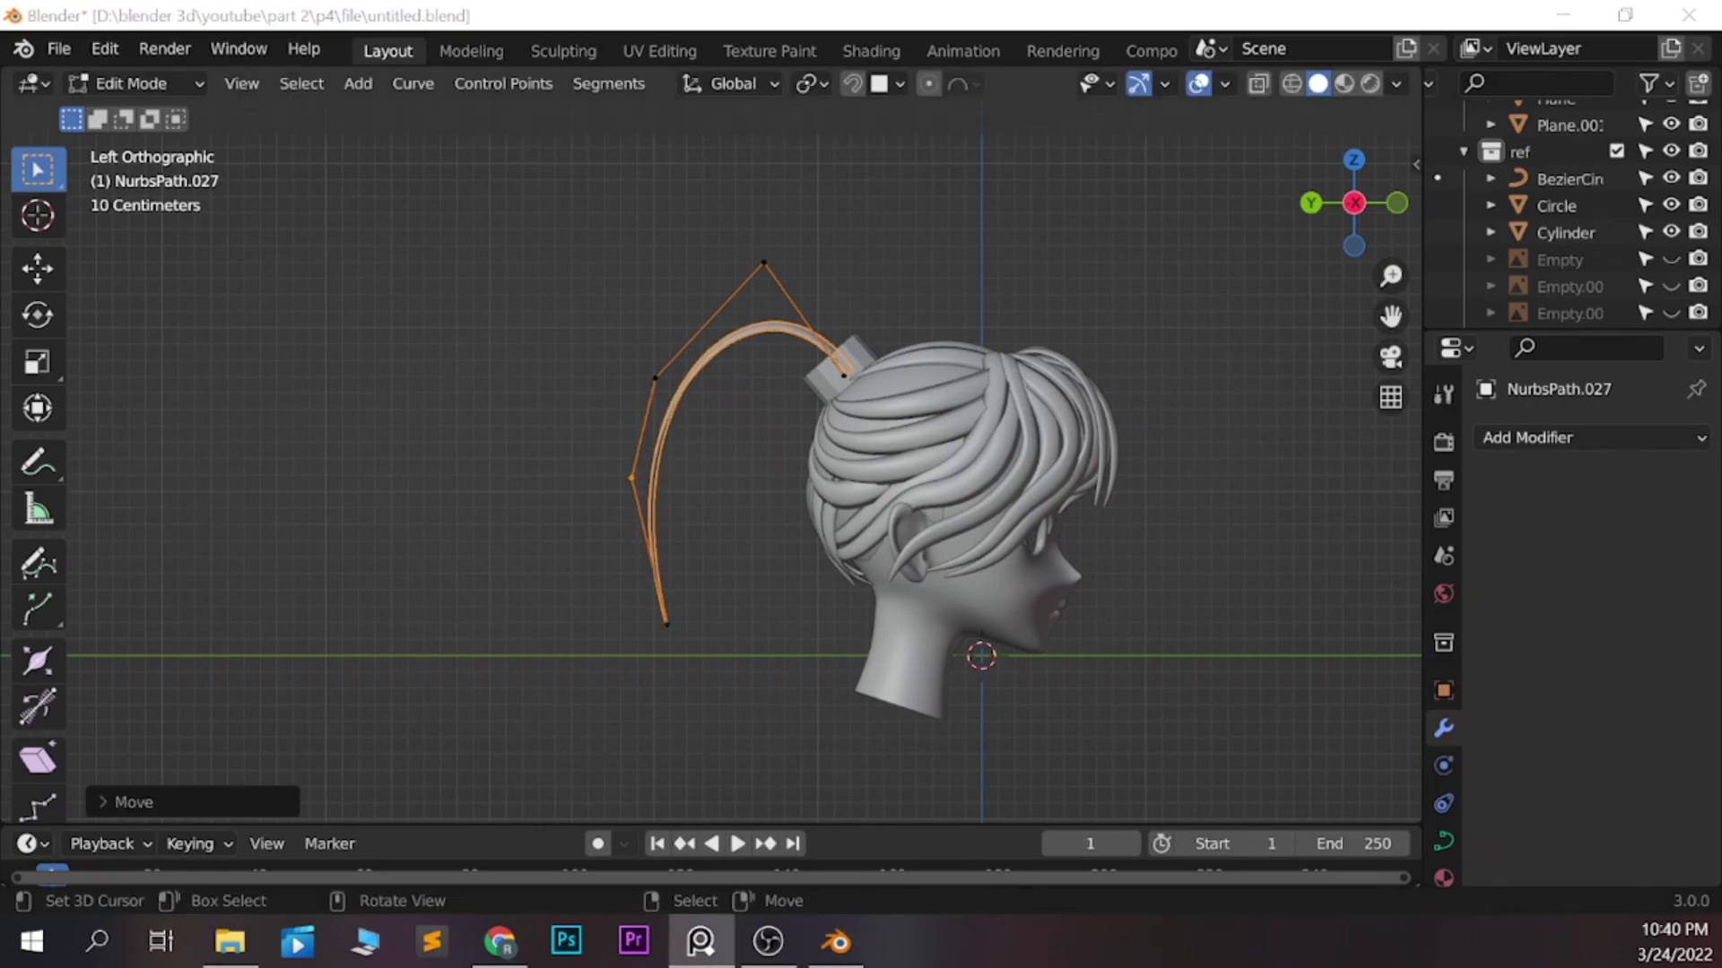
key("Tab")
Duplicate the ponytail strand in Top view and shift the copy sideways beside it
key("shift+d")
key("Escape")
key("KP_7")
key("g")
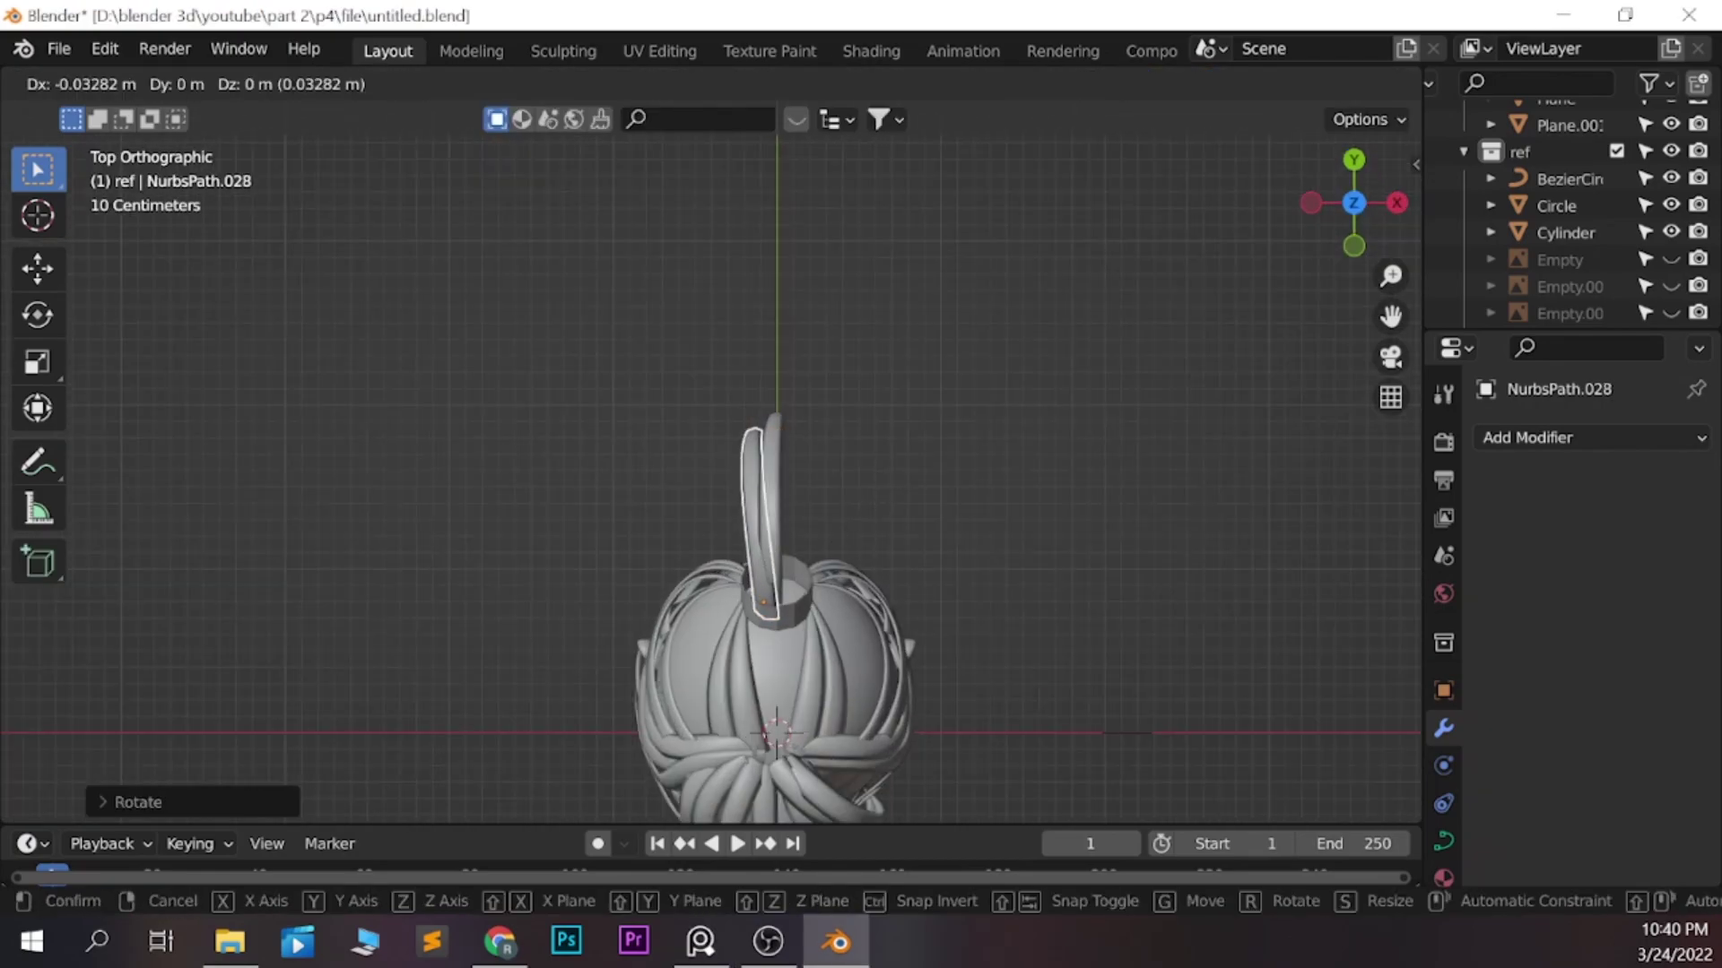
key("Return")
key("ctrl+KP_3")
key("ctrl+Tab")
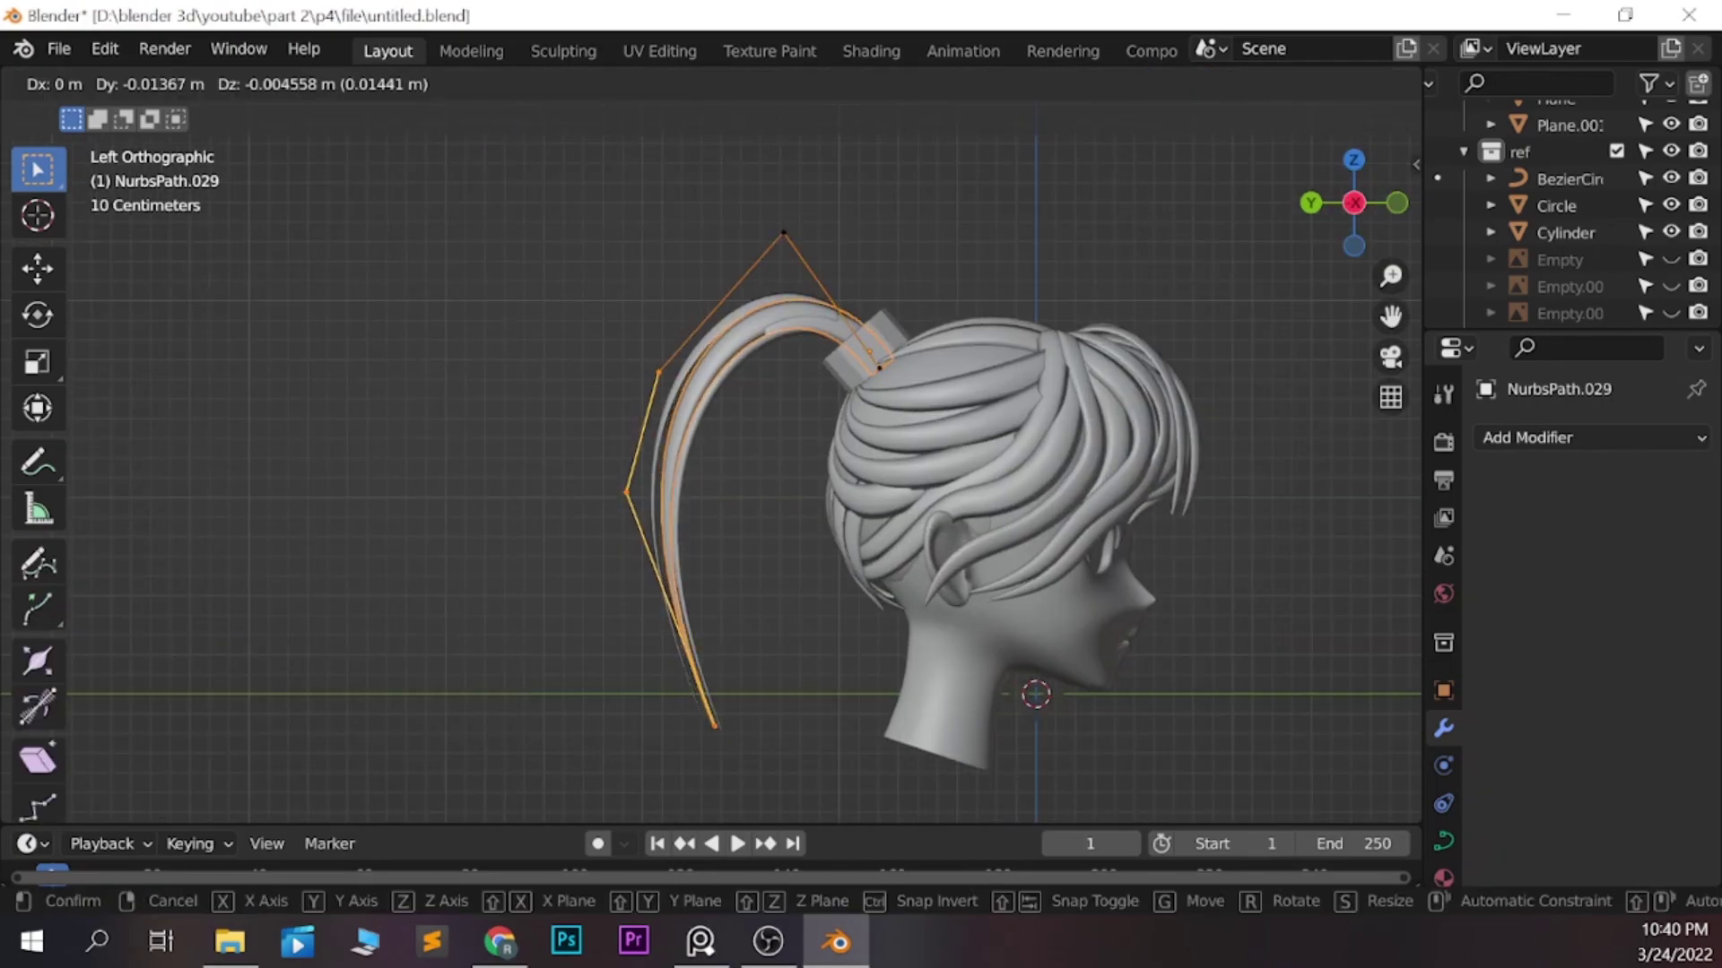
mouse_move(718, 448)
middle_mouse_down()
mouse_move(941, 421)
mouse_move(807, 430)
middle_mouse_up()
key("Tab")
Add another ponytail strand copy, twist it with Ctrl+T to fan out, and save
key("shift+d")
key("Return")
key("Tab")
key("ctrl+t")
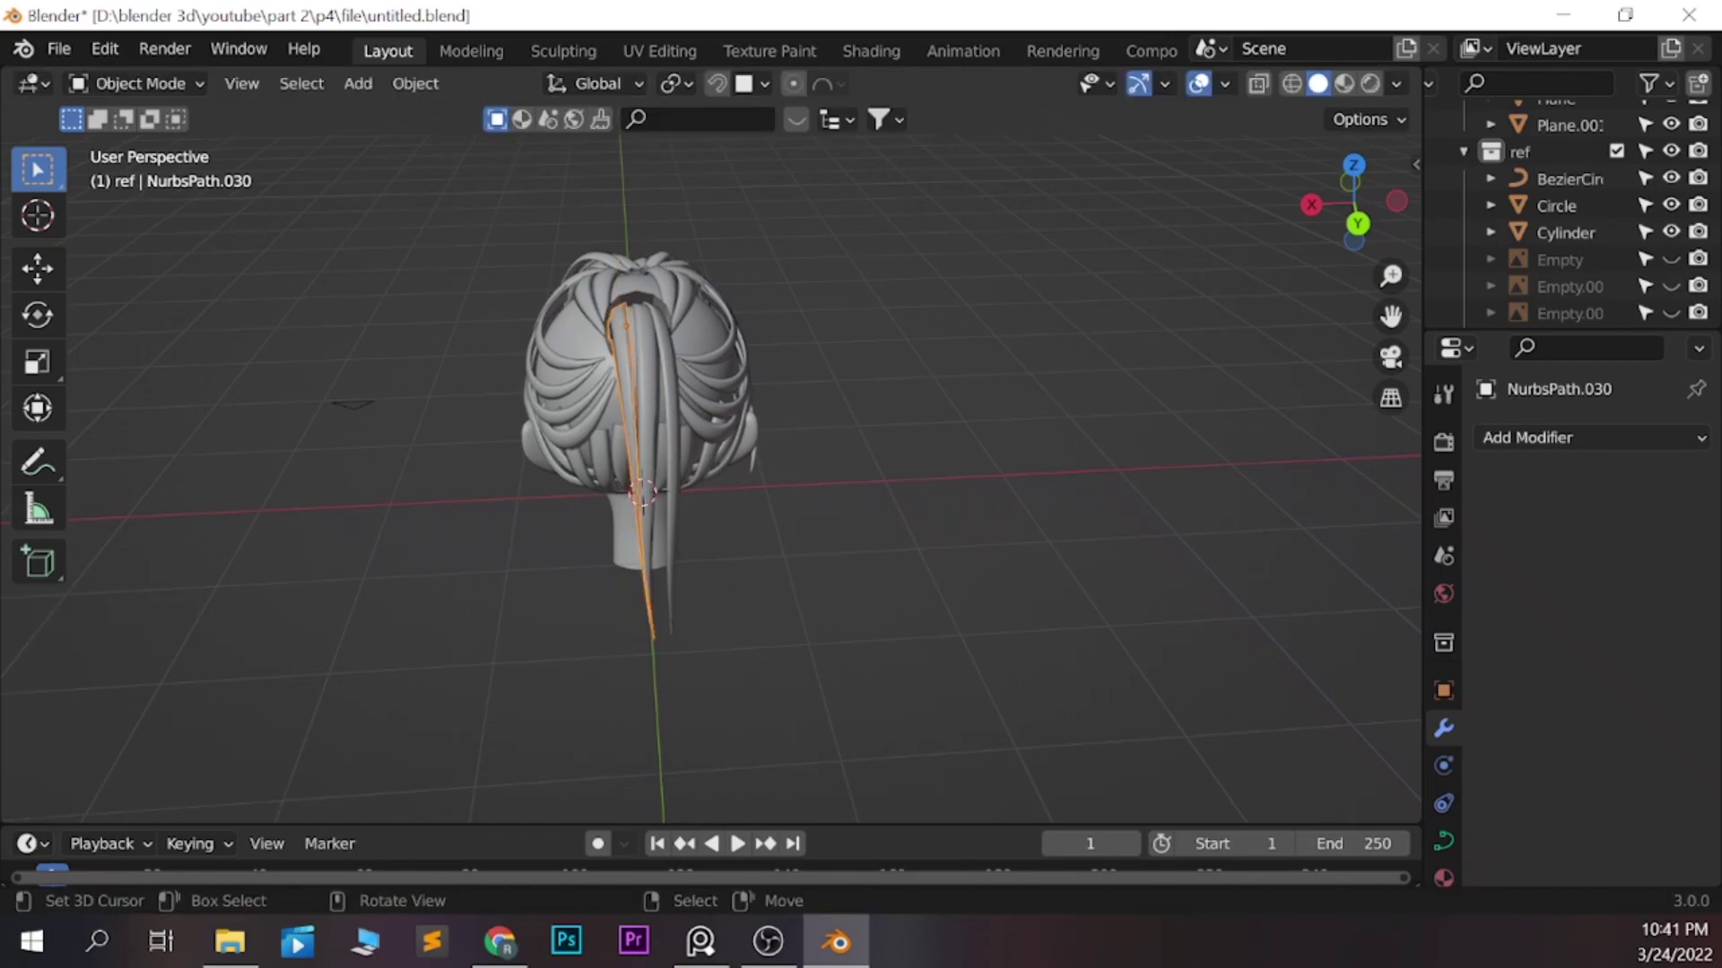
key("Tab")
key("ctrl+s")
key("ctrl+KP_3")
Duplicate the back cylinder and extrude and scale it into a trial mesh ponytail
left_click(1565, 232)
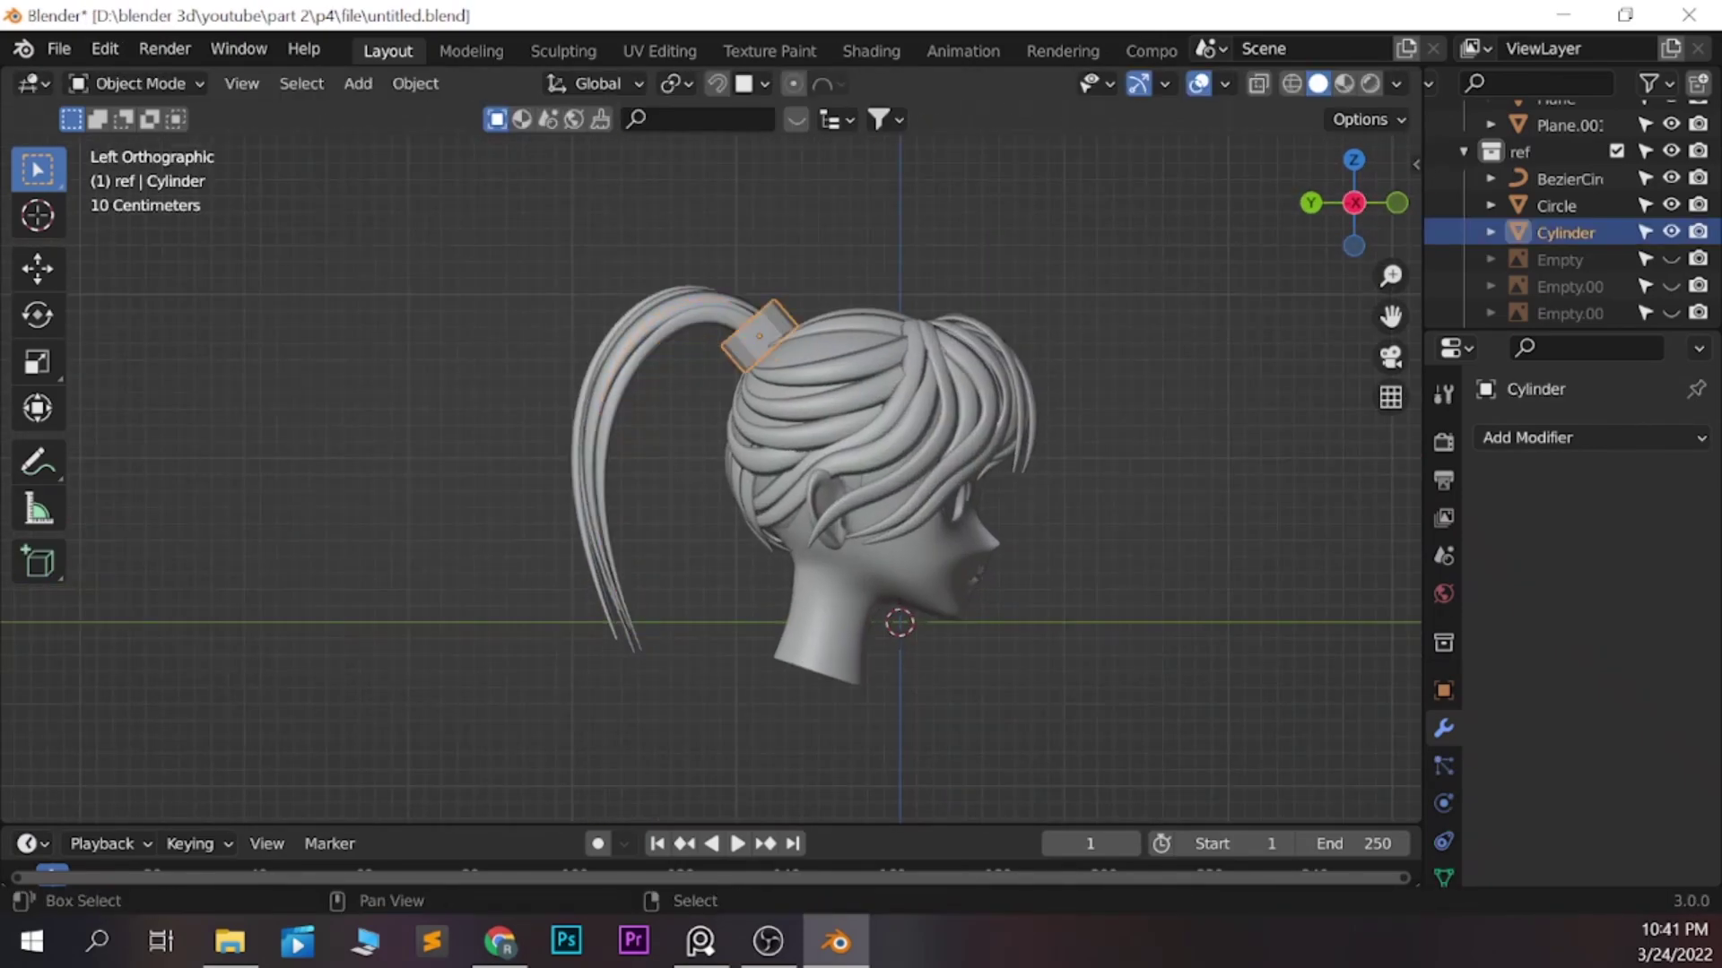
key("Tab")
key("g")
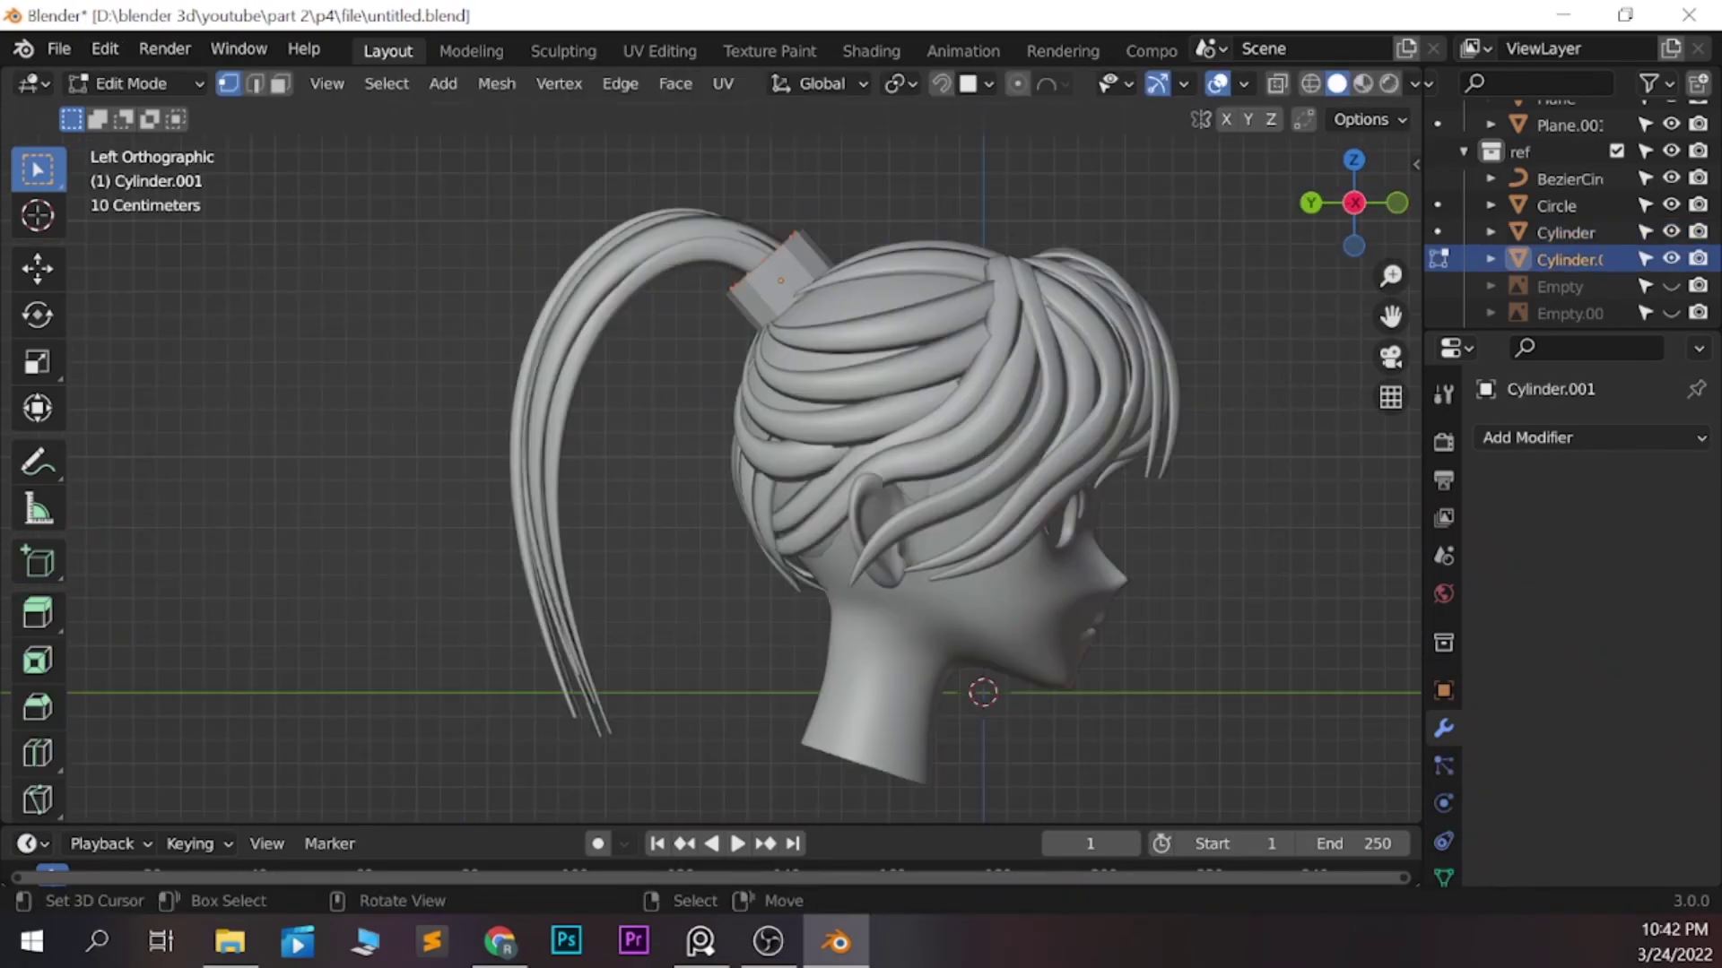
key("s")
key("Return")
key("e")
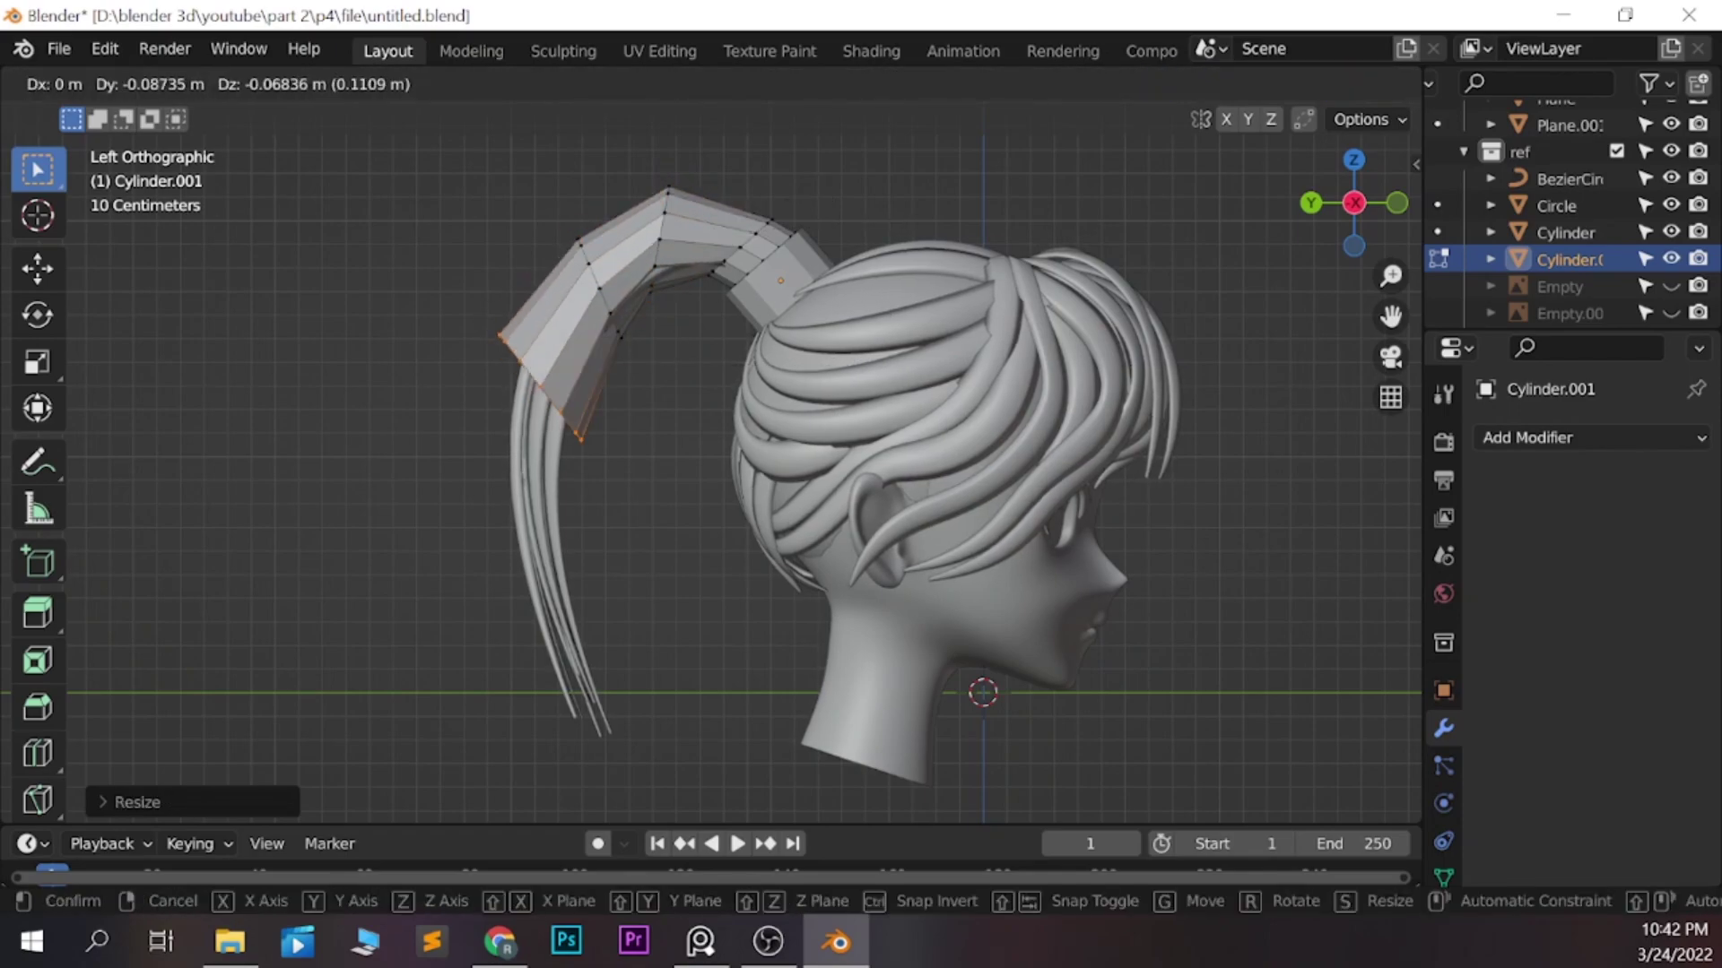
key("Return")
key("e")
key("Return")
key("s")
key("Return")
key("e")
key("Return")
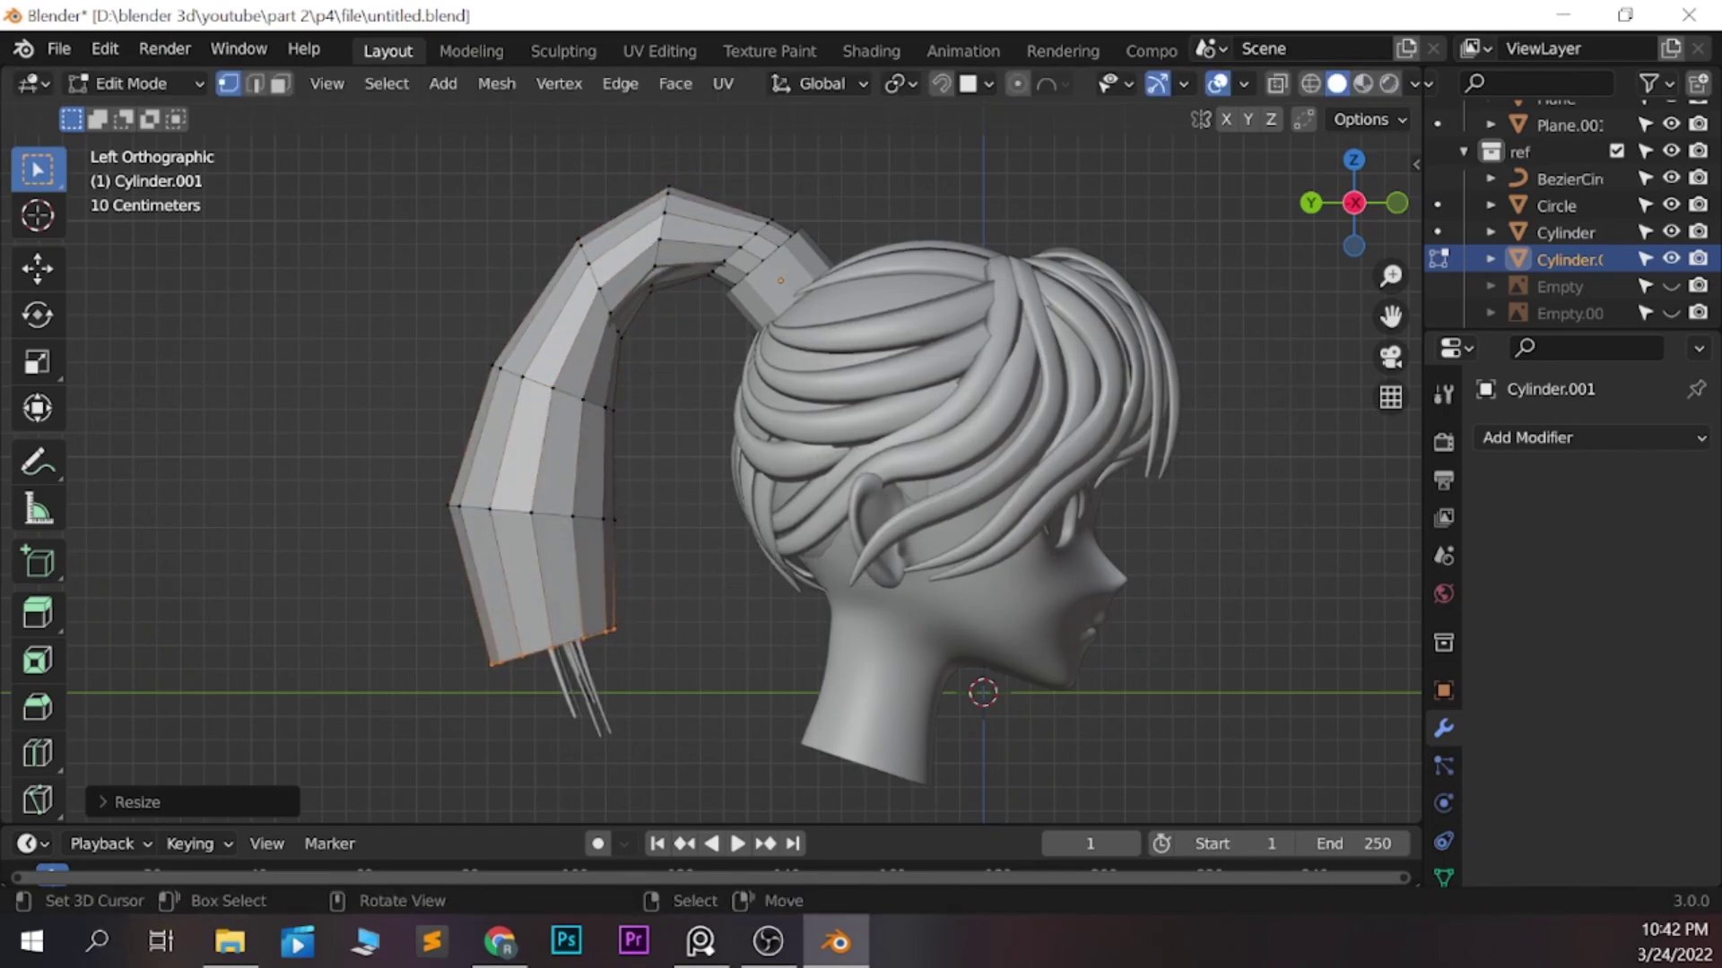
key("Tab")
Adjust a ponytail strand's control points, checking it from the left side view
left_click(750, 428)
key("ctrl+Tab")
left_click(860, 428)
middle_click_drag(861, 428, 735, 421)
key("Tab")
key("Tab")
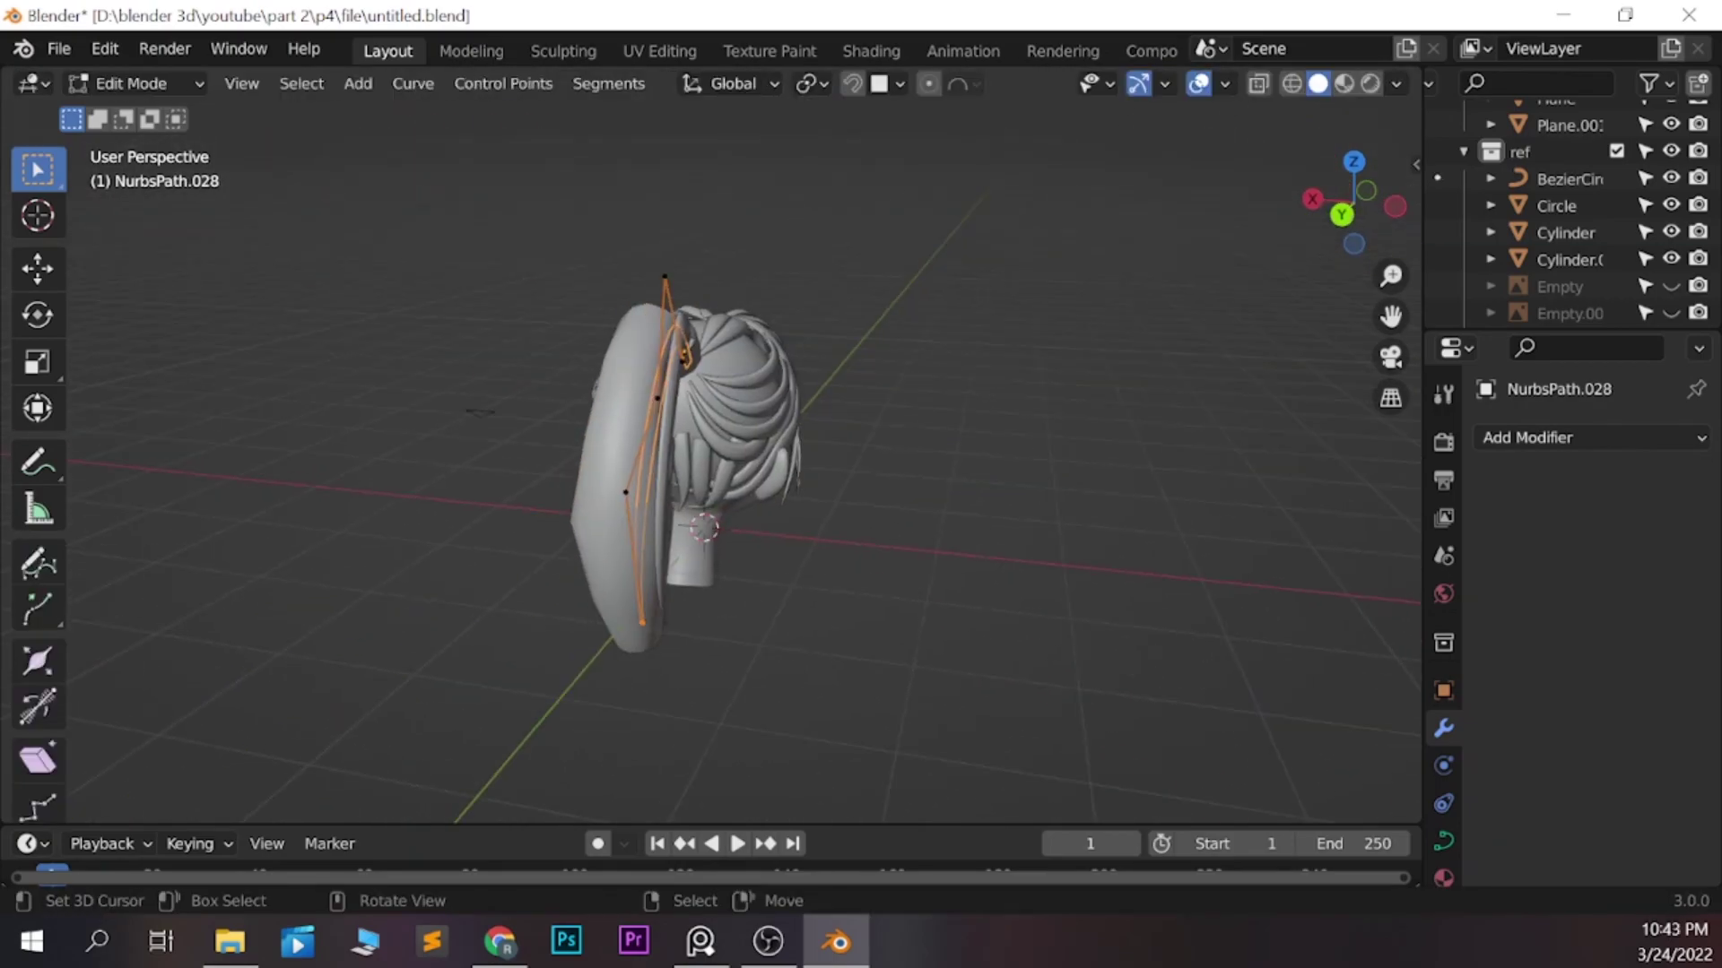
key("ctrl+KP_3")
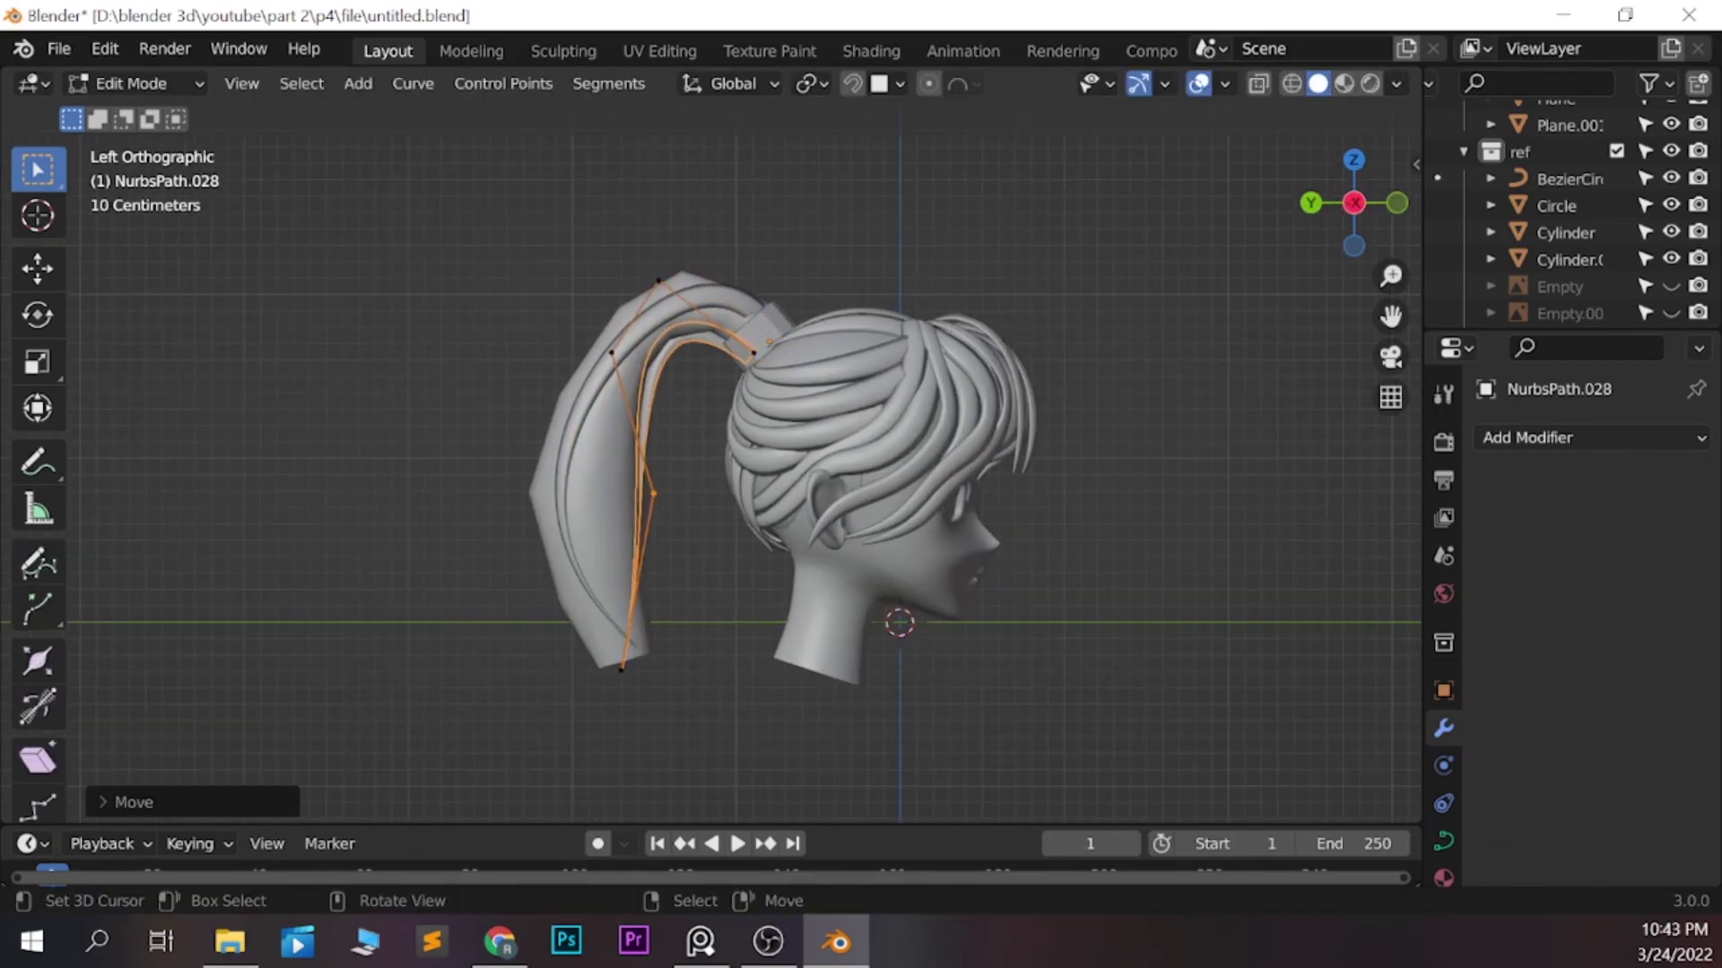
middle_click_drag(717, 448, 628, 449)
key("grave")
left_click(434, 461)
key("Tab")
Delete the trial mesh ponytail and save the file
left_click(610, 502)
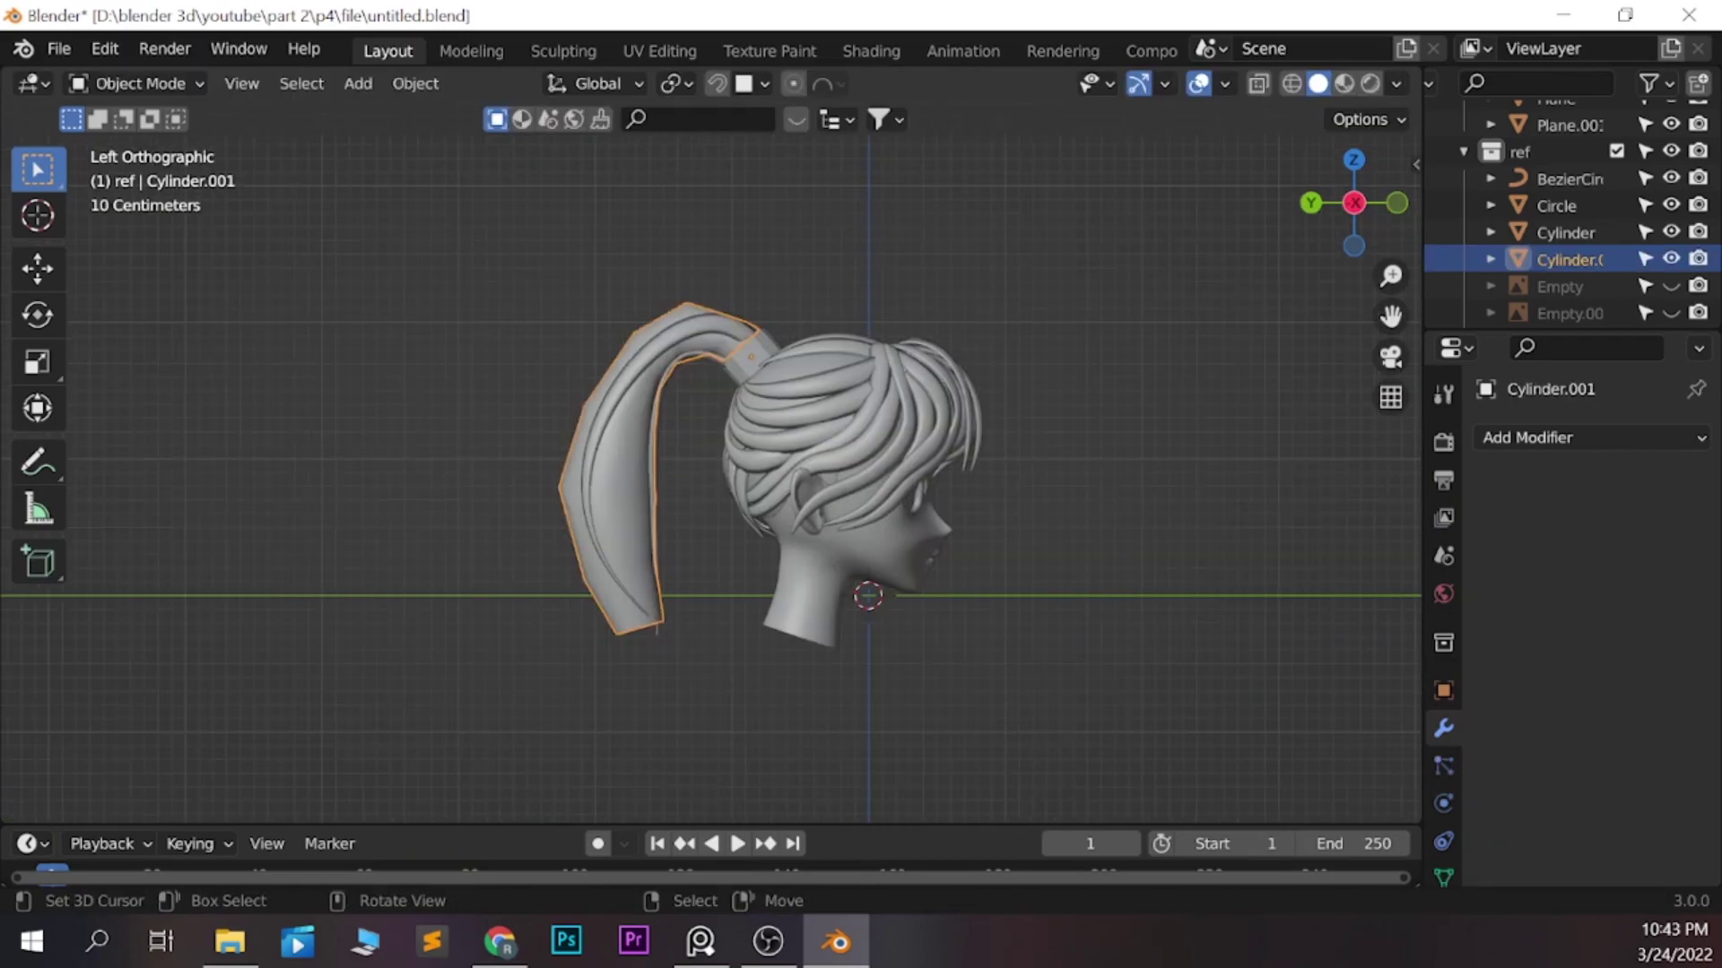
middle_click_drag(753, 466, 717, 466)
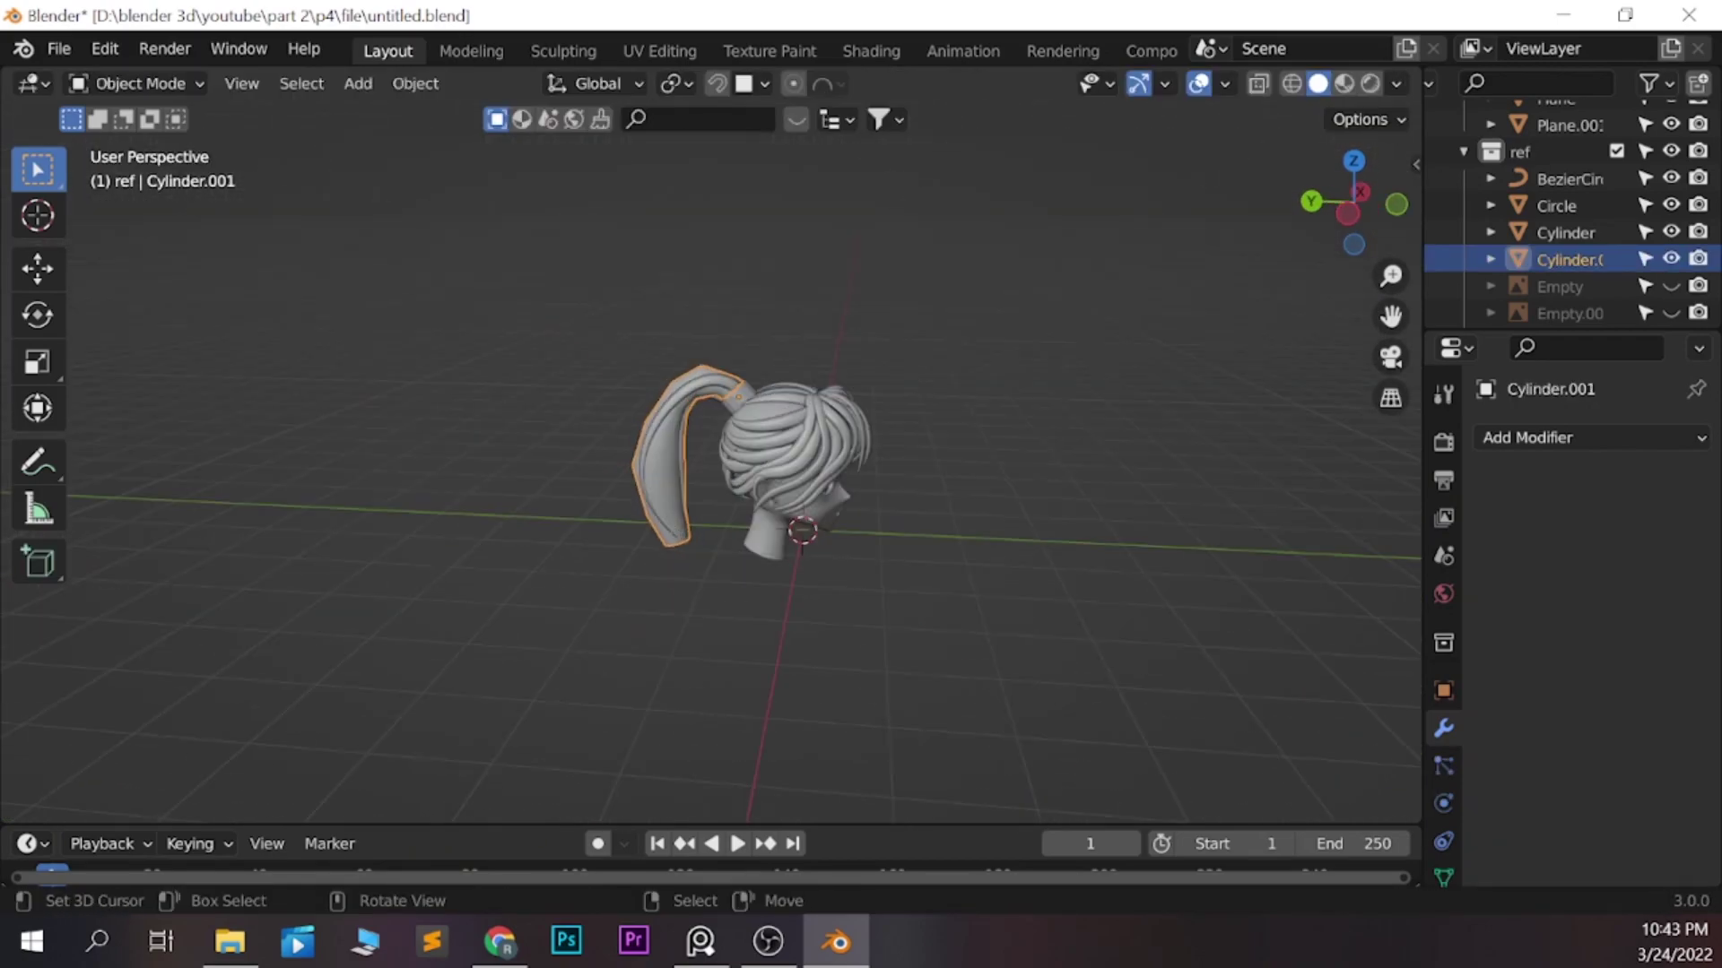
key("ctrl+KP_3")
key("Delete")
key("ctrl+s")
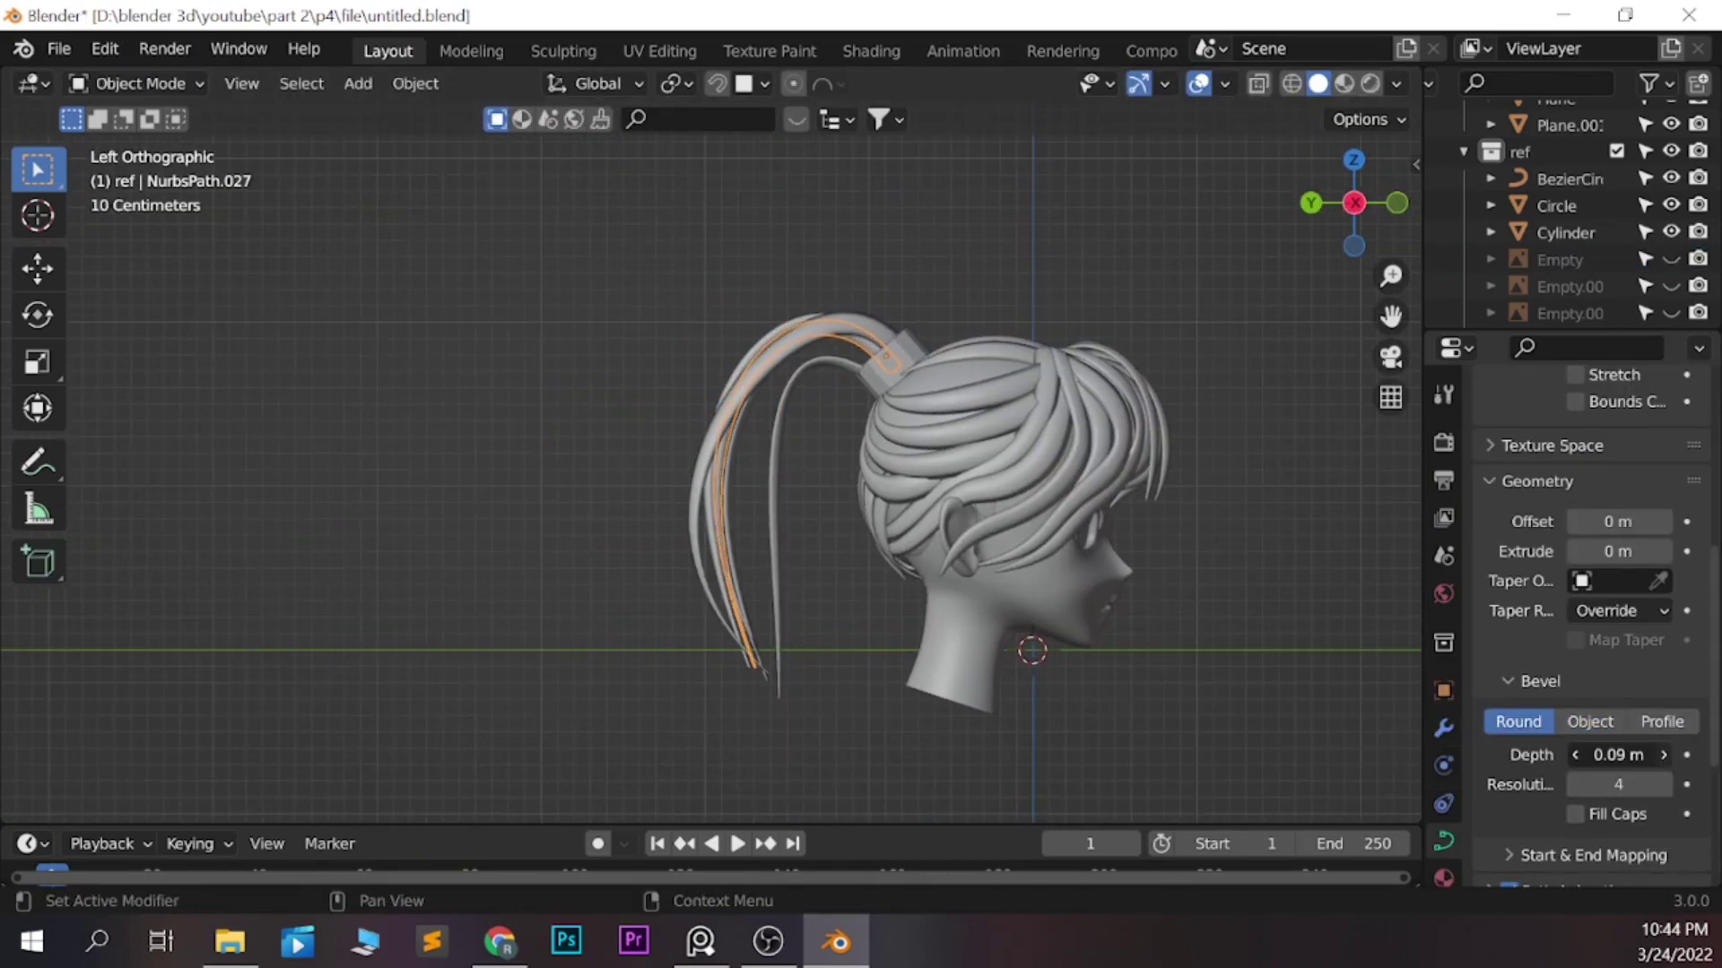
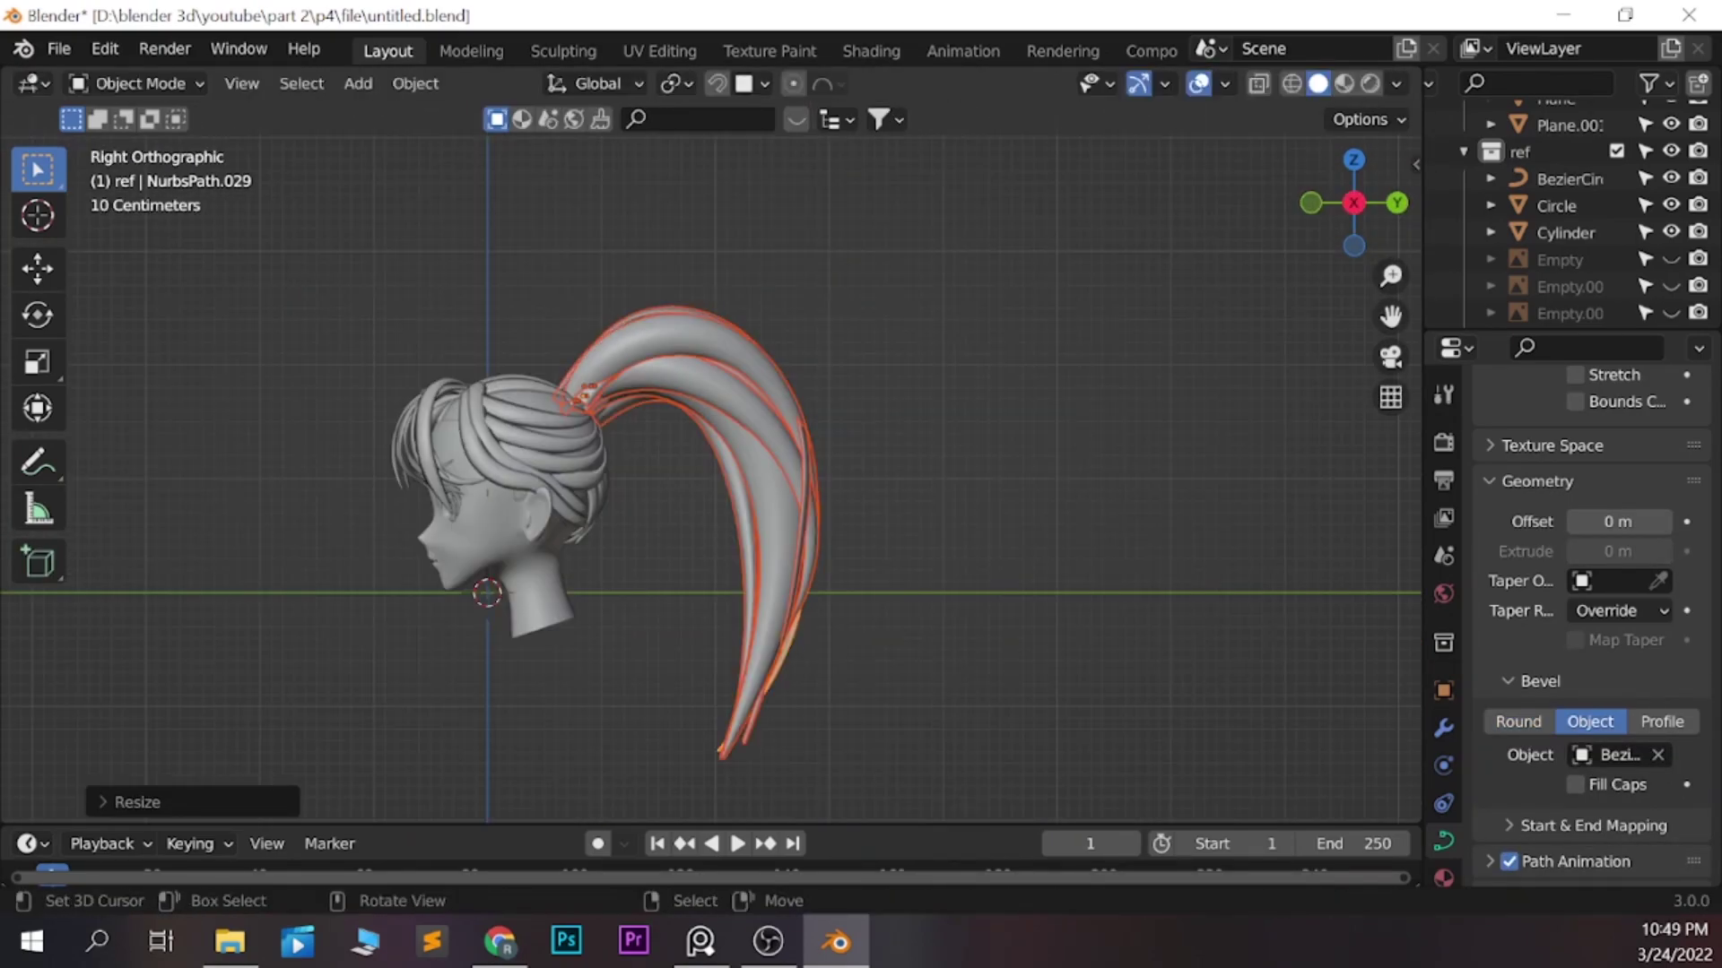
Mirror the duplicated ponytail strand to the other side, move it into place, and save
key("Tab")
scroll(708, 485, "up", 2)
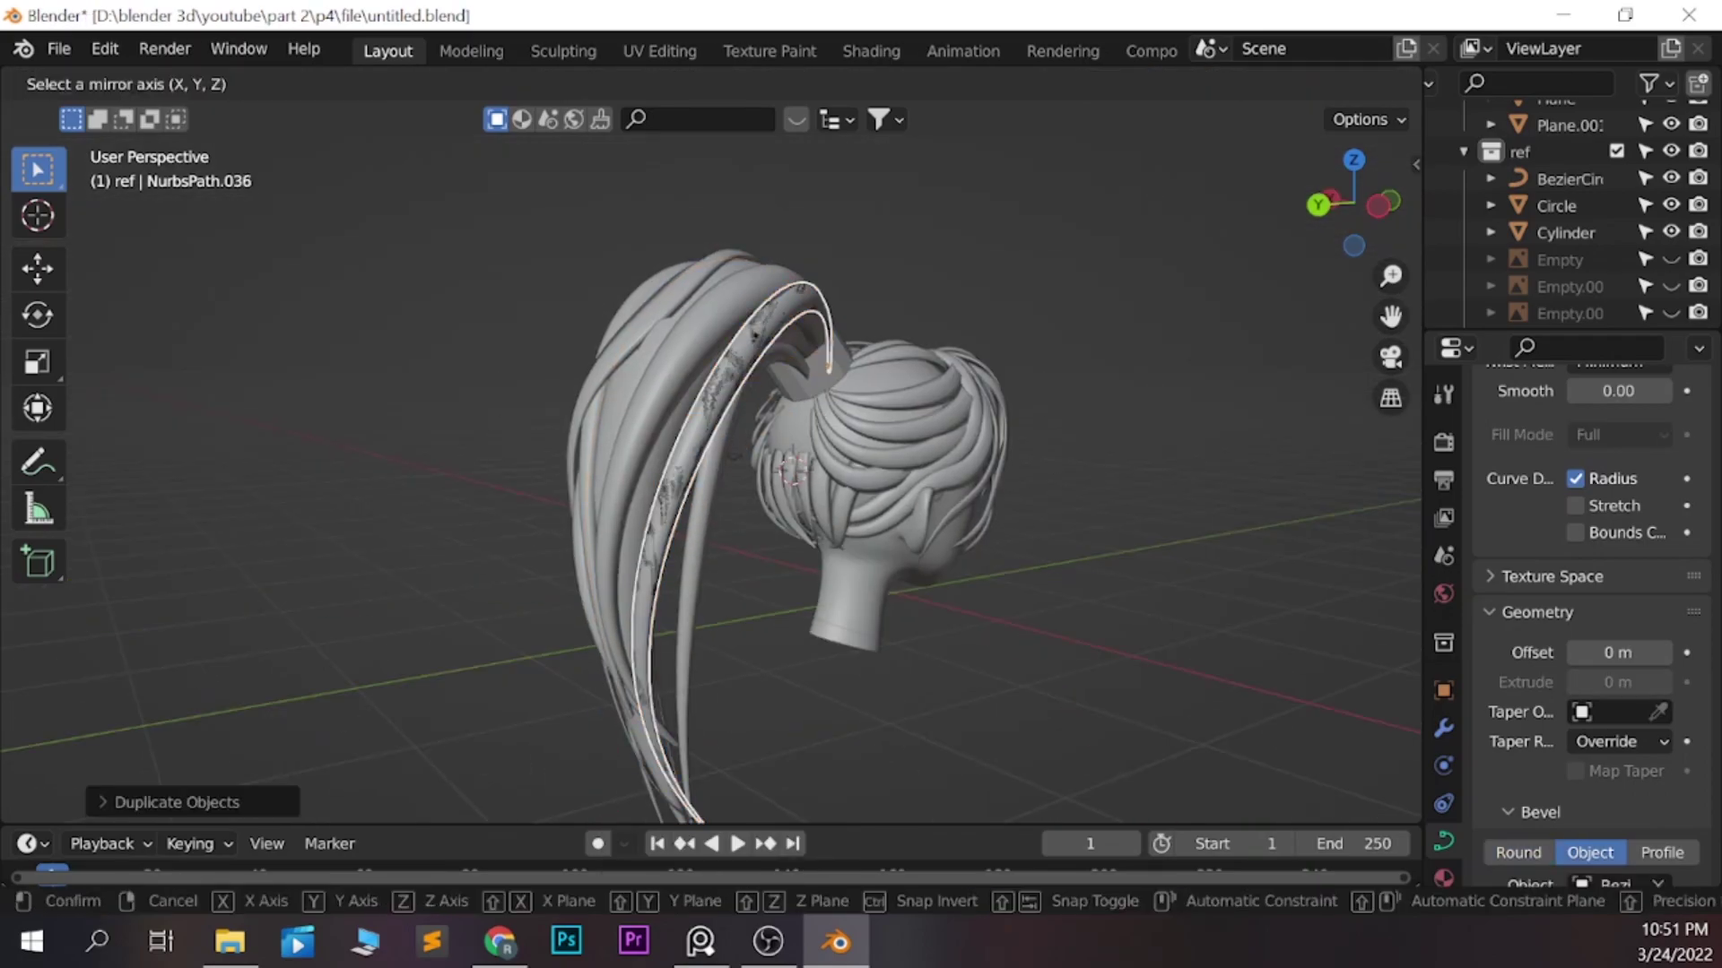
key("x")
key("g")
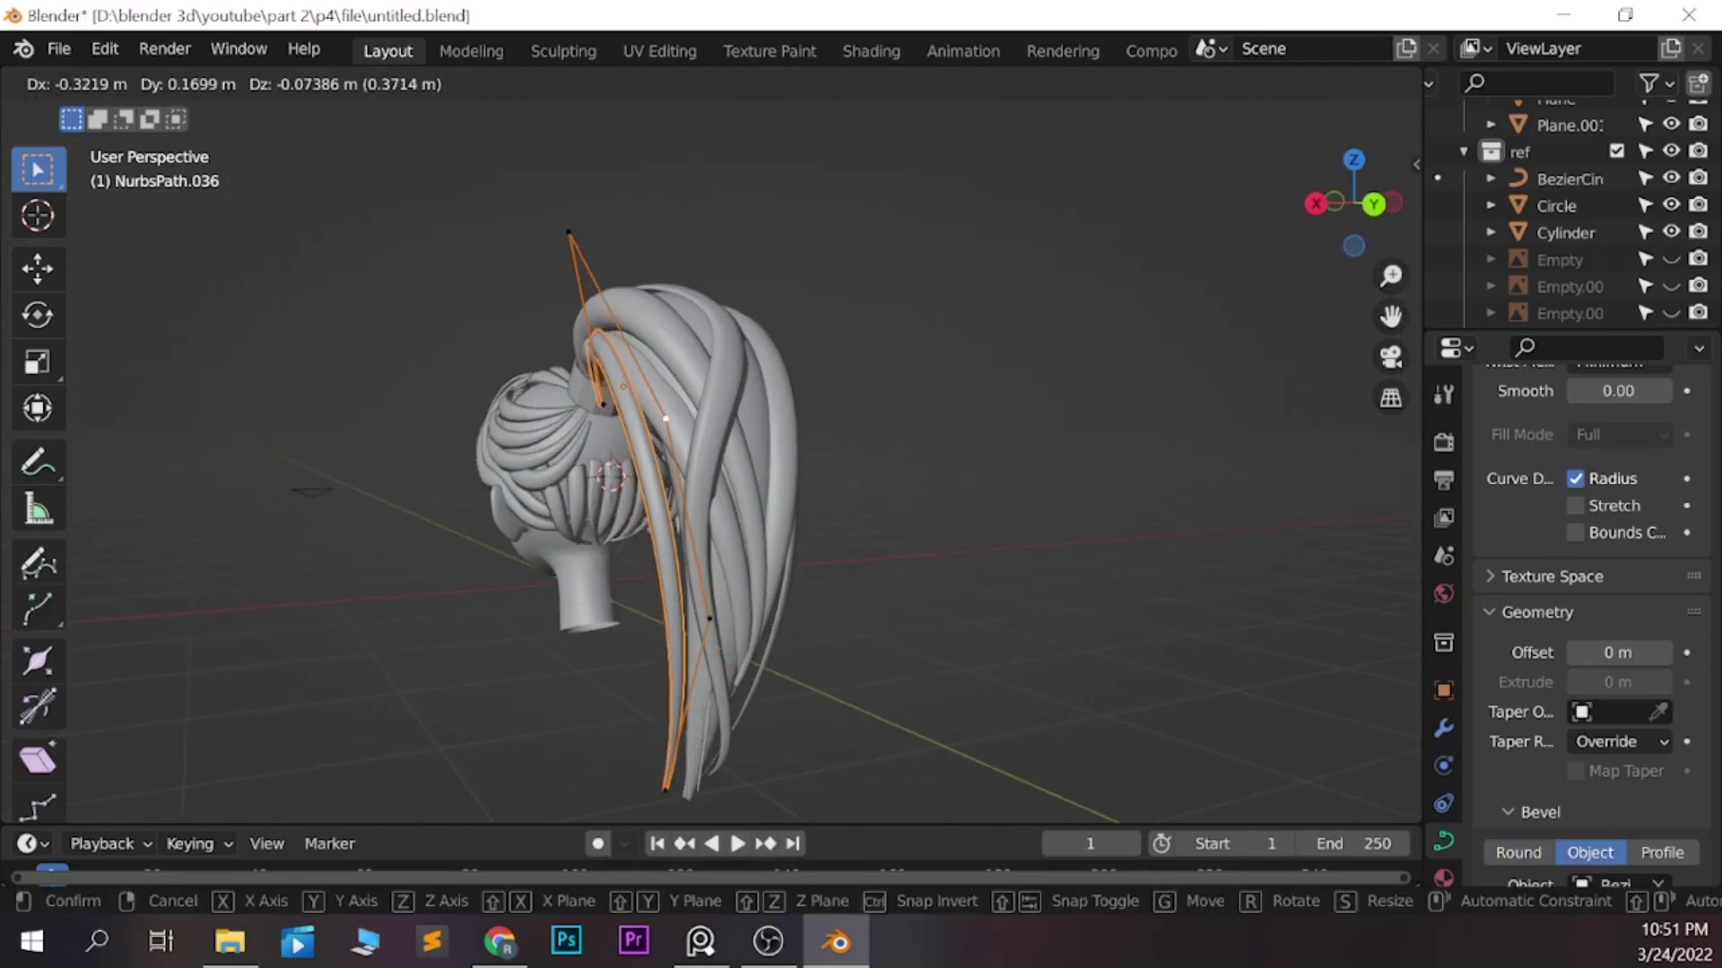
key("Tab")
key("ctrl+s")
From the right side view, duplicate a strand to start a new hair strand on the head
middle_click_drag(753, 485, 628, 485)
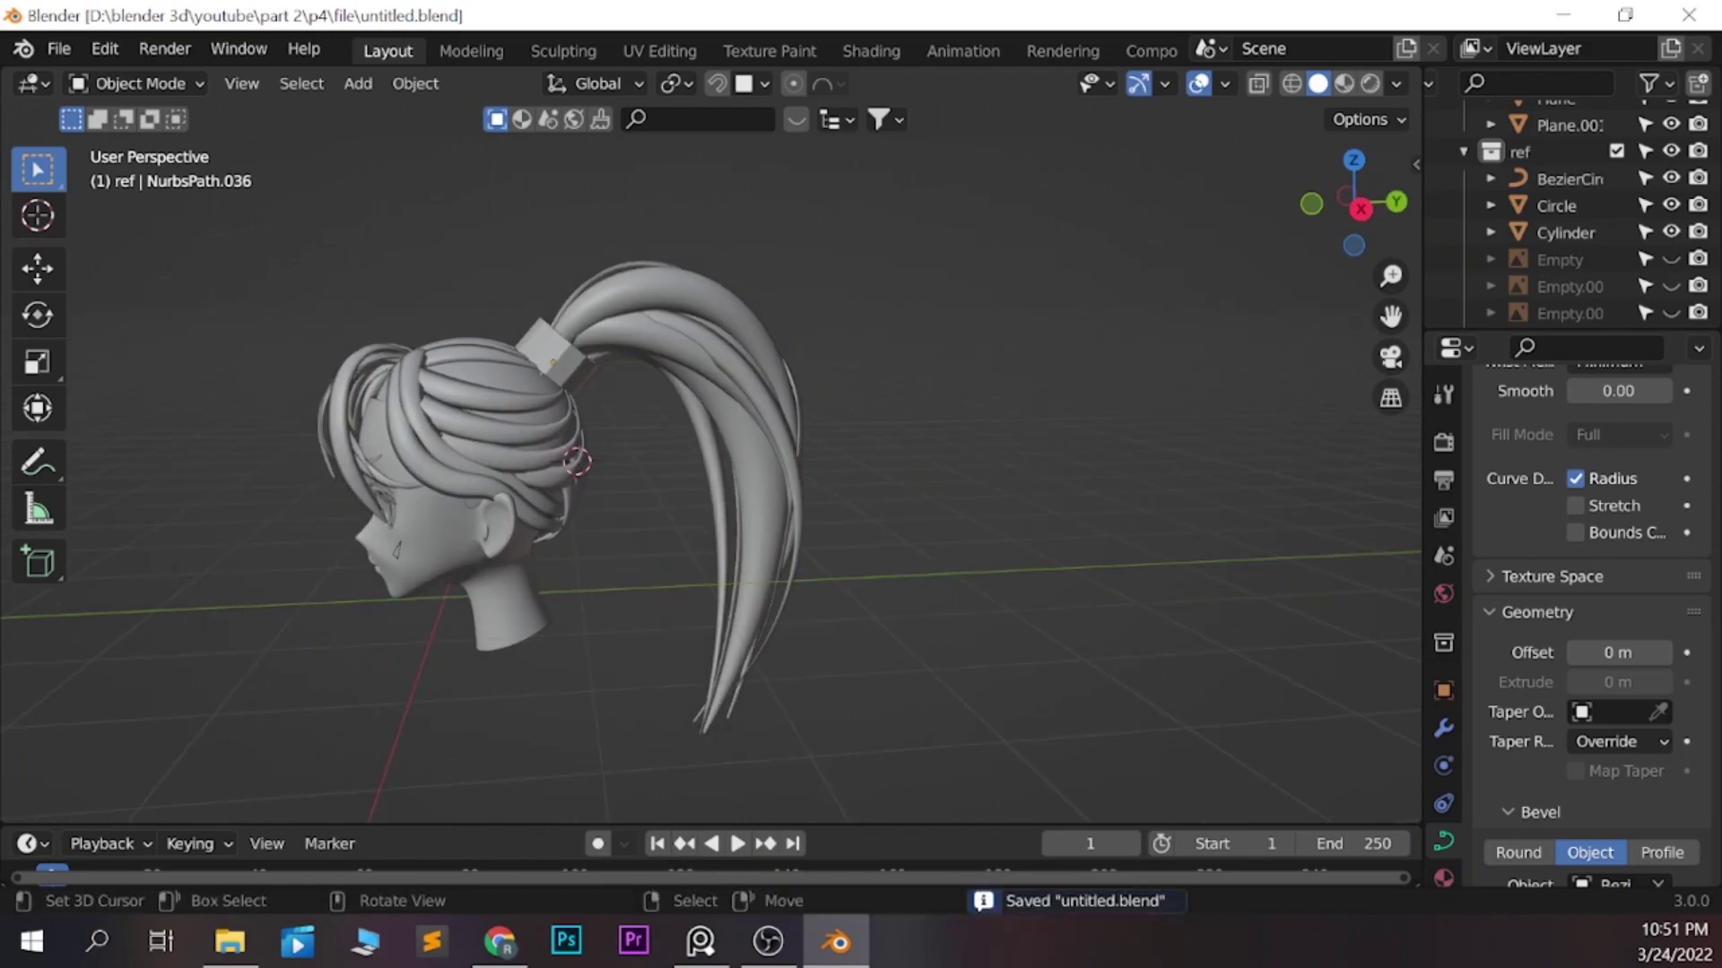
key("KP_3")
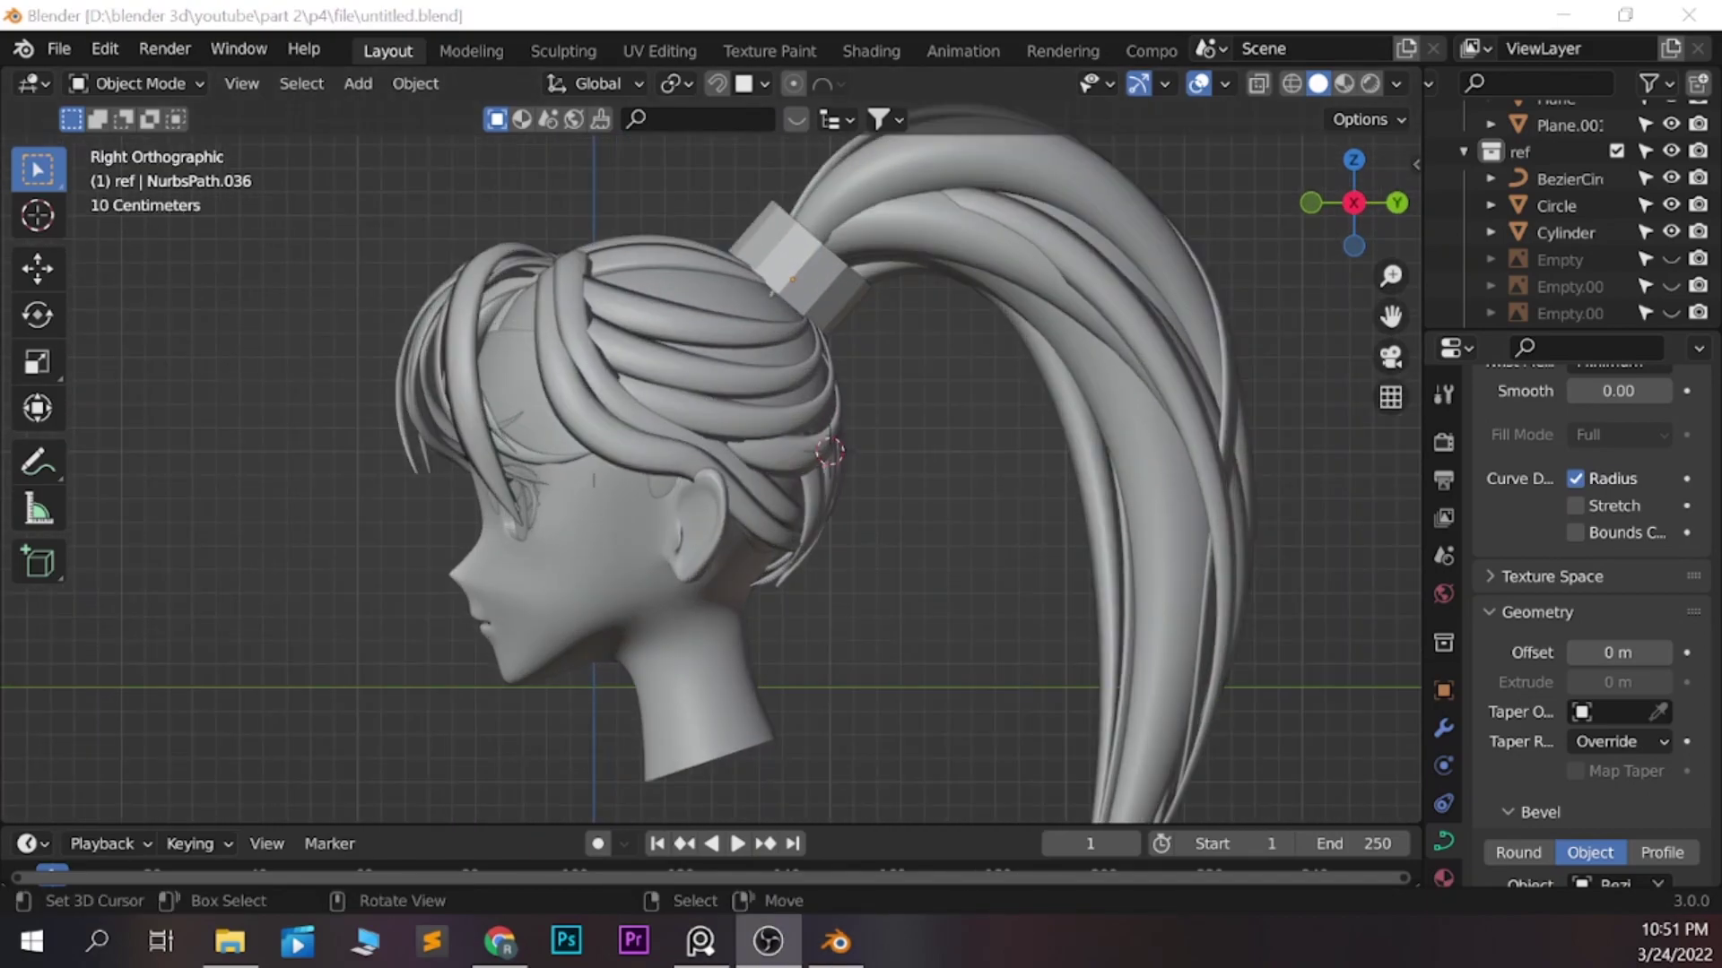
key("shift+d")
key("Tab")
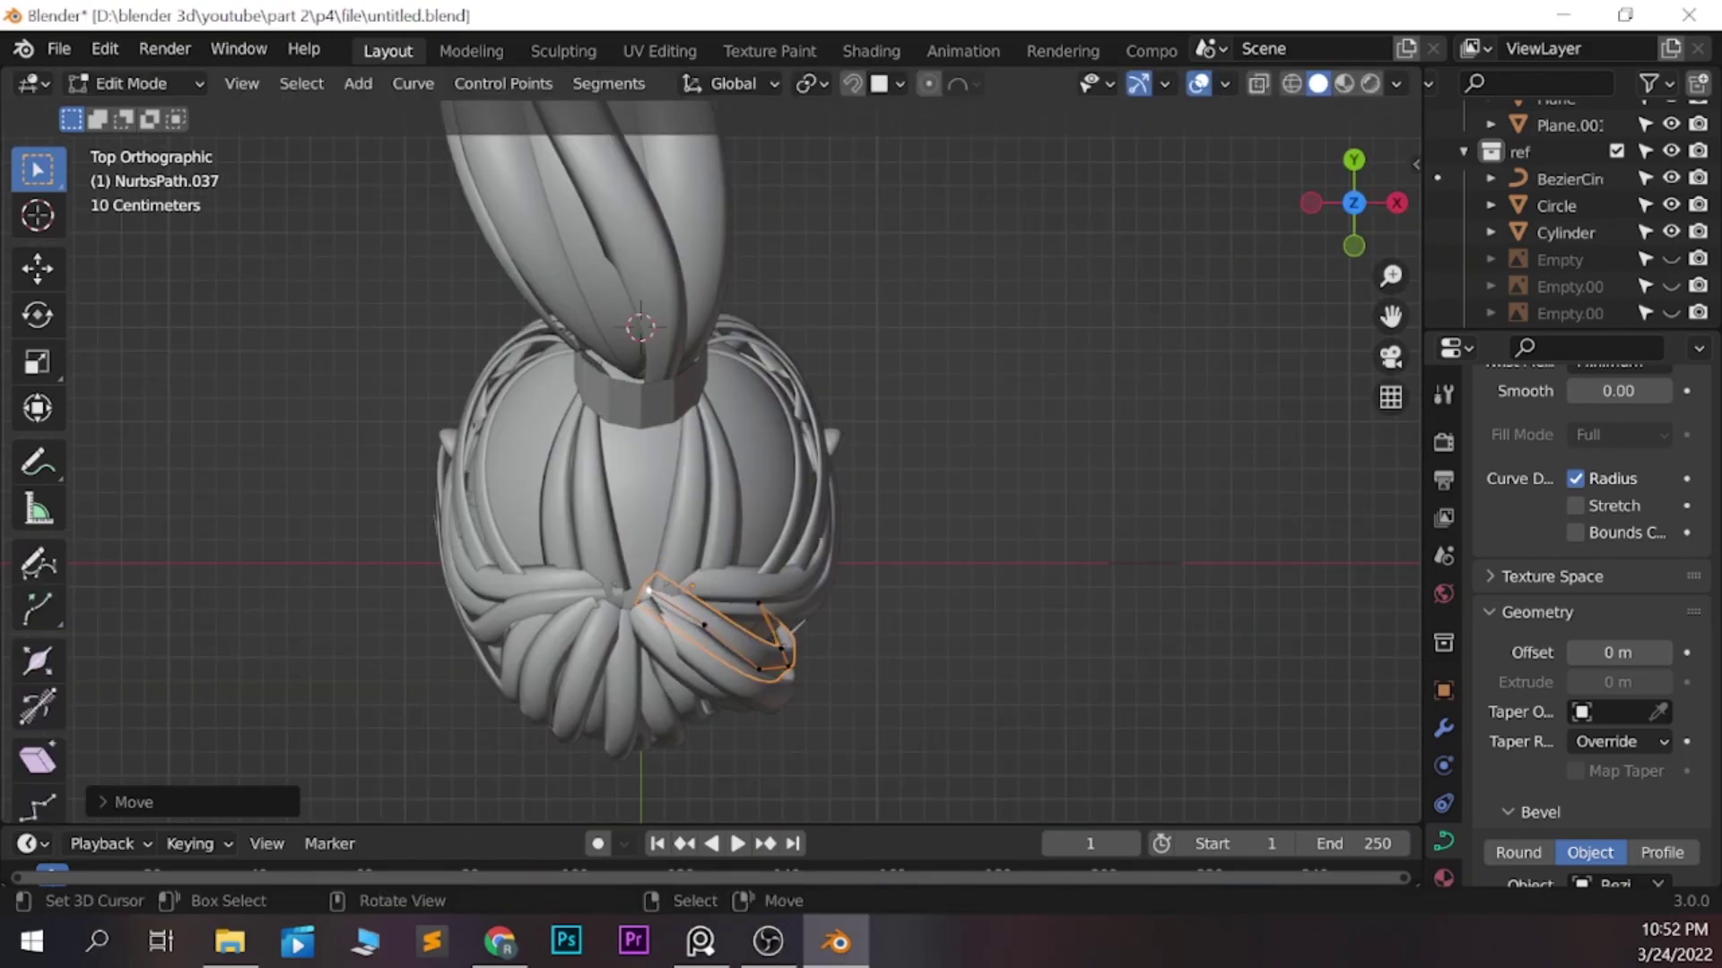
Tilt the new strand with Ctrl+T so it follows the head's curve
middle_click_drag(861, 449, 861, 503, "alt")
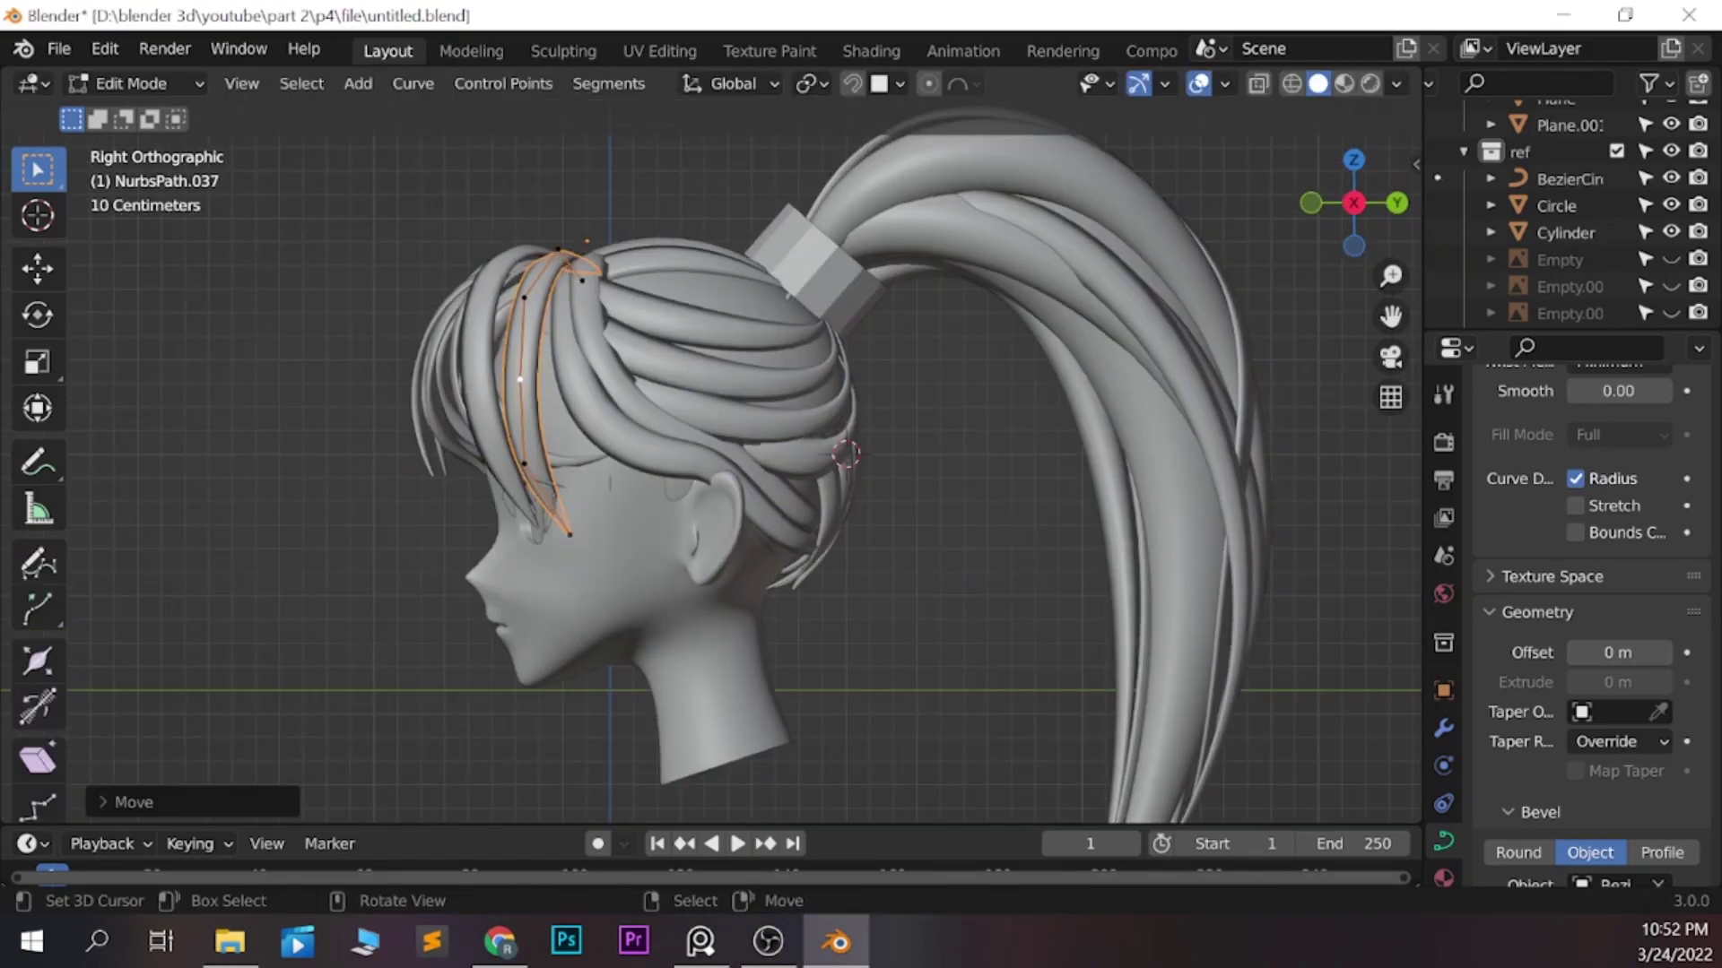
left_click(538, 611)
scroll(556, 502, "up", 2)
key("ctrl+t")
key("Return")
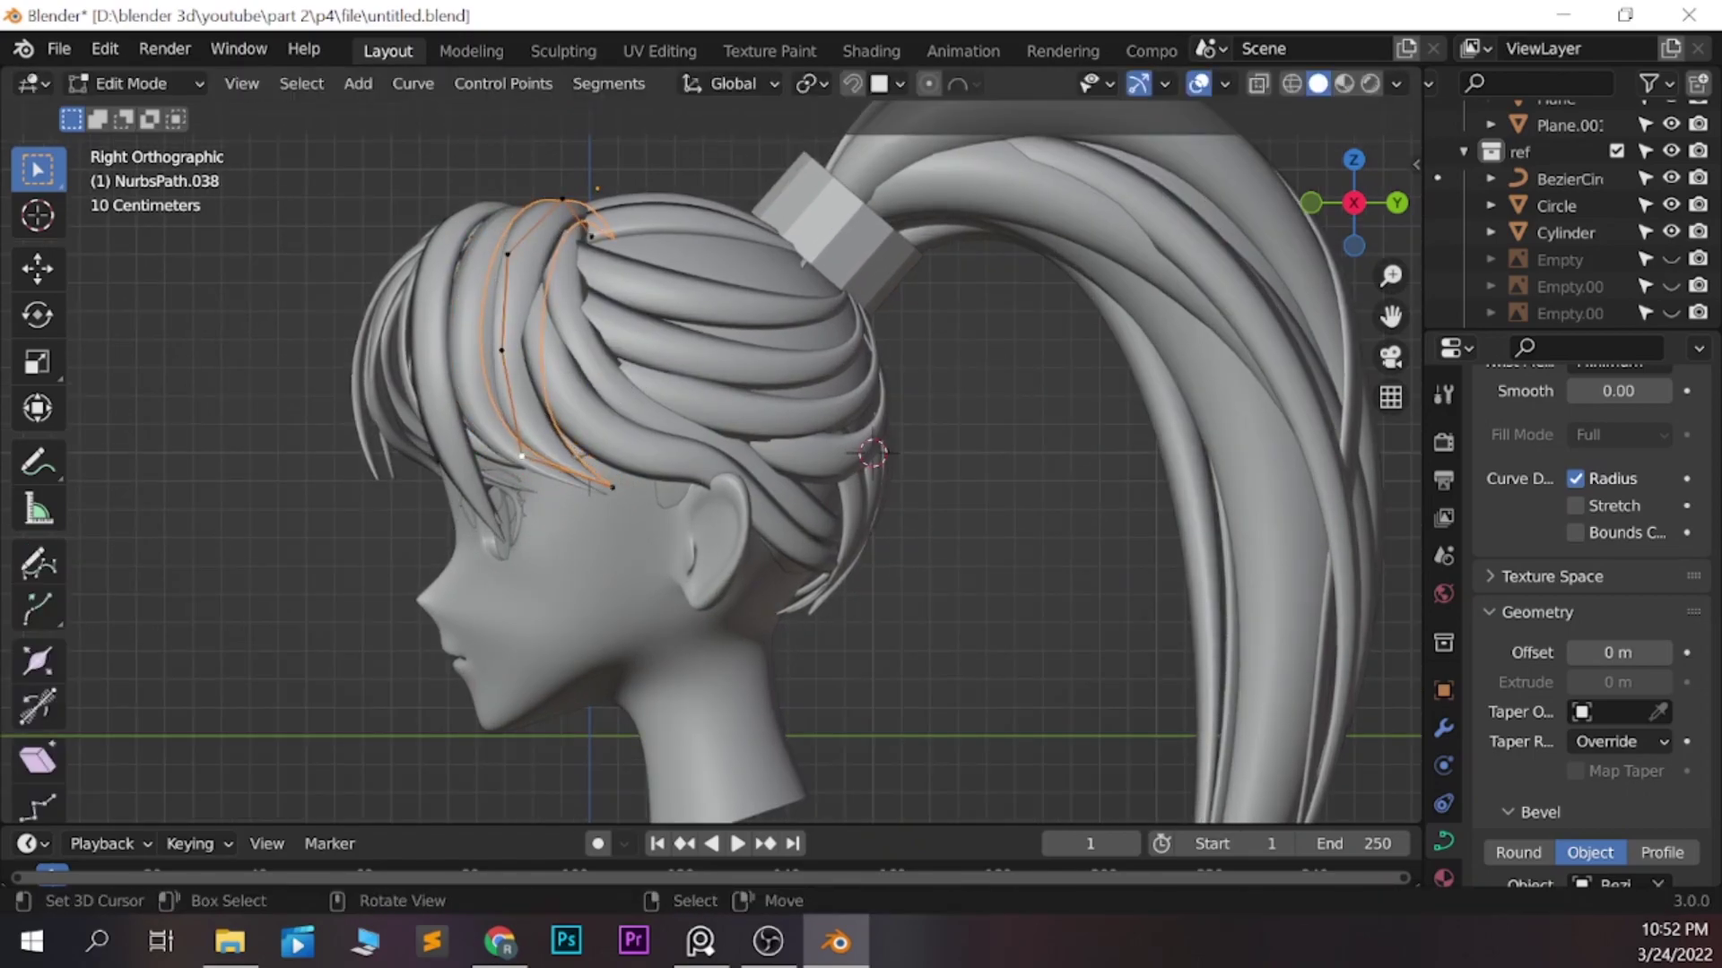
middle_click_drag(861, 448, 772, 377)
key("Tab")
Check the whole ponytail from the front view and save the file
scroll(708, 419, "down", 3)
mouse_move(861, 449)
middle_mouse_down()
mouse_move(807, 413)
mouse_move(951, 430)
mouse_move(932, 341)
middle_mouse_up()
key("KP_1")
key("ctrl+s")
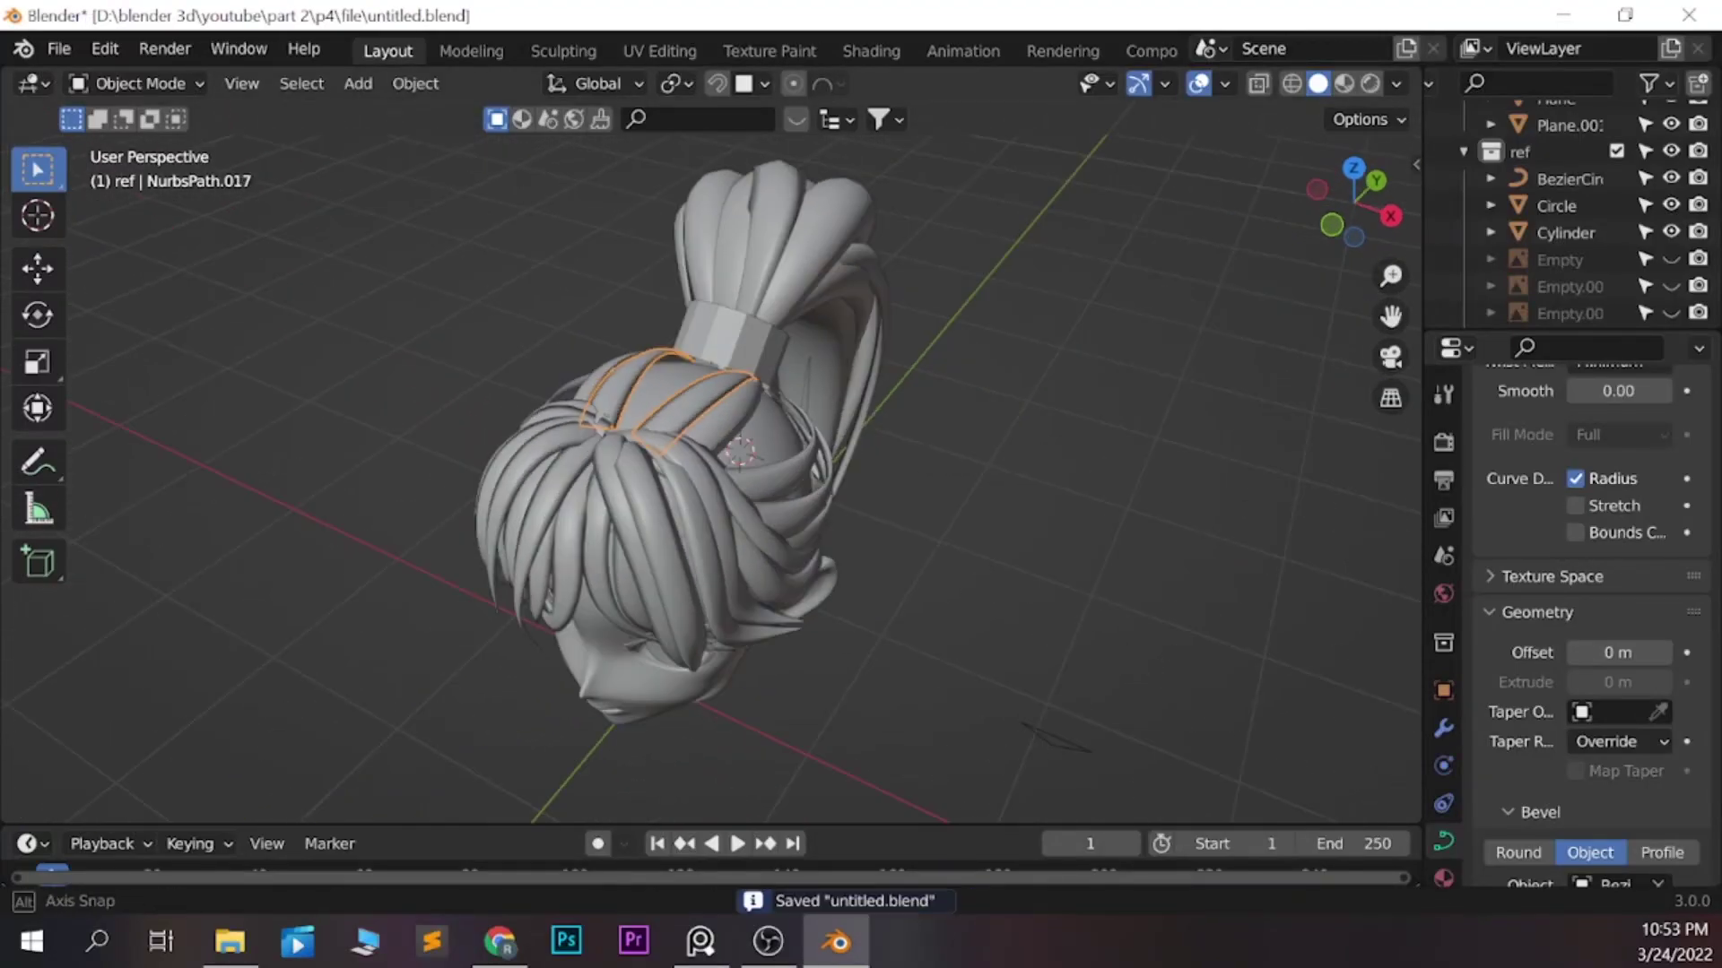
Duplicate the top hair strand, twist its tilt, and check its Mirror modifier
key("KP_1")
key("shift+d")
key("KP_3")
scroll(717, 448, "up", 2)
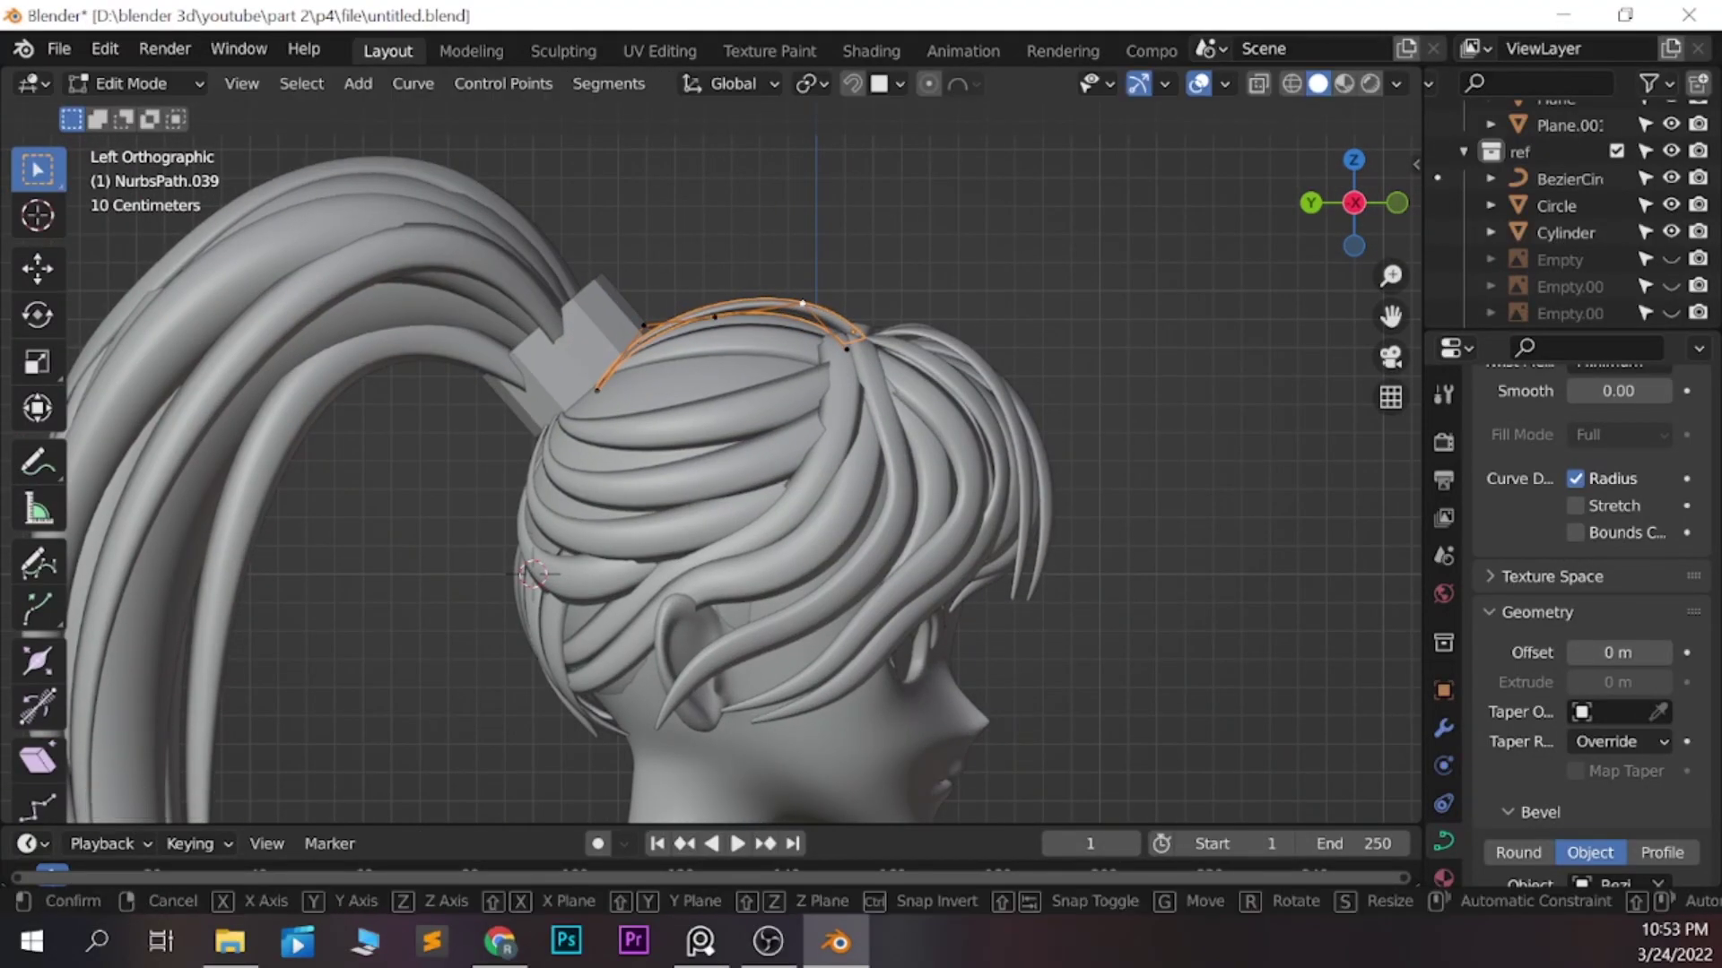
middle_click_drag(771, 502, 810, 565)
key("ctrl+t")
left_click(1444, 727)
Adjust the duplicated strand's control points from the top and side views
key("Tab")
key("KP_7")
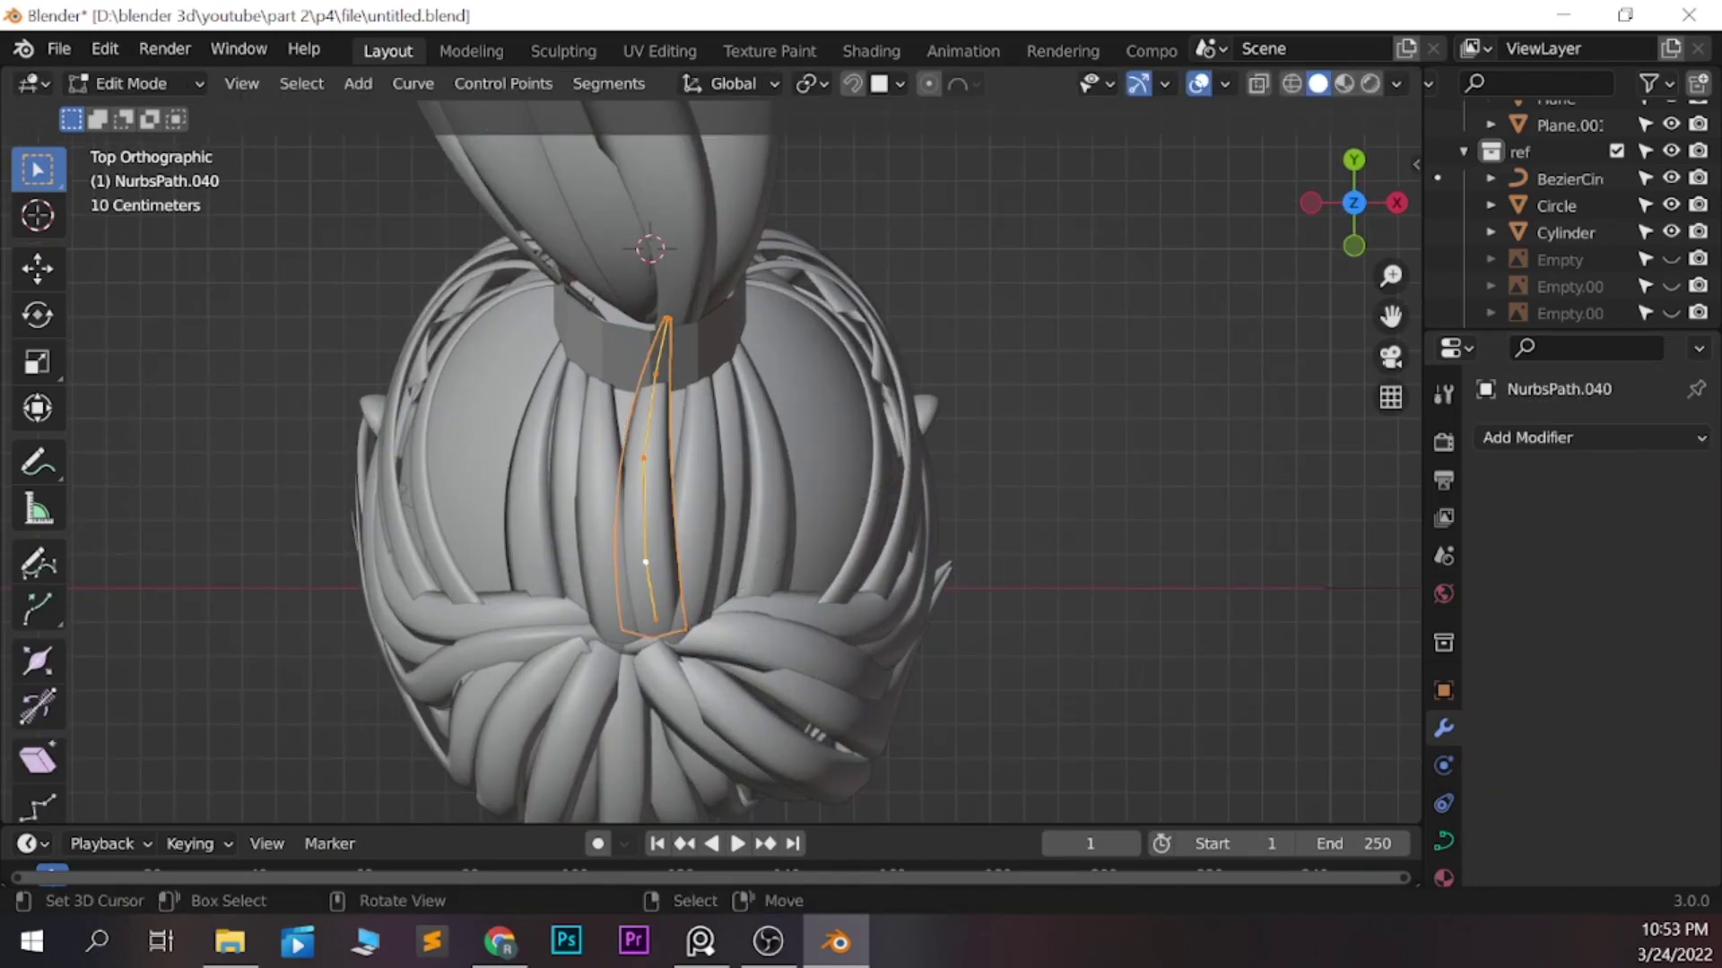
key("Tab")
mouse_move(600, 430)
middle_mouse_down()
mouse_move(646, 484)
mouse_move(744, 502)
mouse_move(807, 466)
mouse_move(772, 458)
mouse_move(807, 466)
mouse_move(771, 457)
mouse_move(789, 467)
mouse_move(772, 457)
mouse_move(681, 538)
mouse_move(659, 644)
mouse_move(717, 538)
mouse_move(771, 502)
middle_mouse_up()
key("Tab")
key("KP_3")
key("Tab")
key("KP_3")
key("Tab")
Reshape the NurbsPath.008 strand toward the back of the head and save
left_click(990, 502)
key("Tab")
key("Tab")
Move a control point of the NurbsPath.041 strand
key("Tab")
scroll(717, 448, "down", 2)
key("Return")
key("Tab")
key("ctrl+s")
left_click(708, 430)
Select the NurbsPath.023 strand, then the mirrored back strand, for point editing
key("Tab")
key("g")
key("Return")
key("Tab")
key("Tab")
key("Tab")
left_click(852, 610)
key("ctrl+Tab")
left_click(708, 328)
Raise a duplicated strand and place it at the side of the head, using top and side views
key("KP_7")
key("Tab")
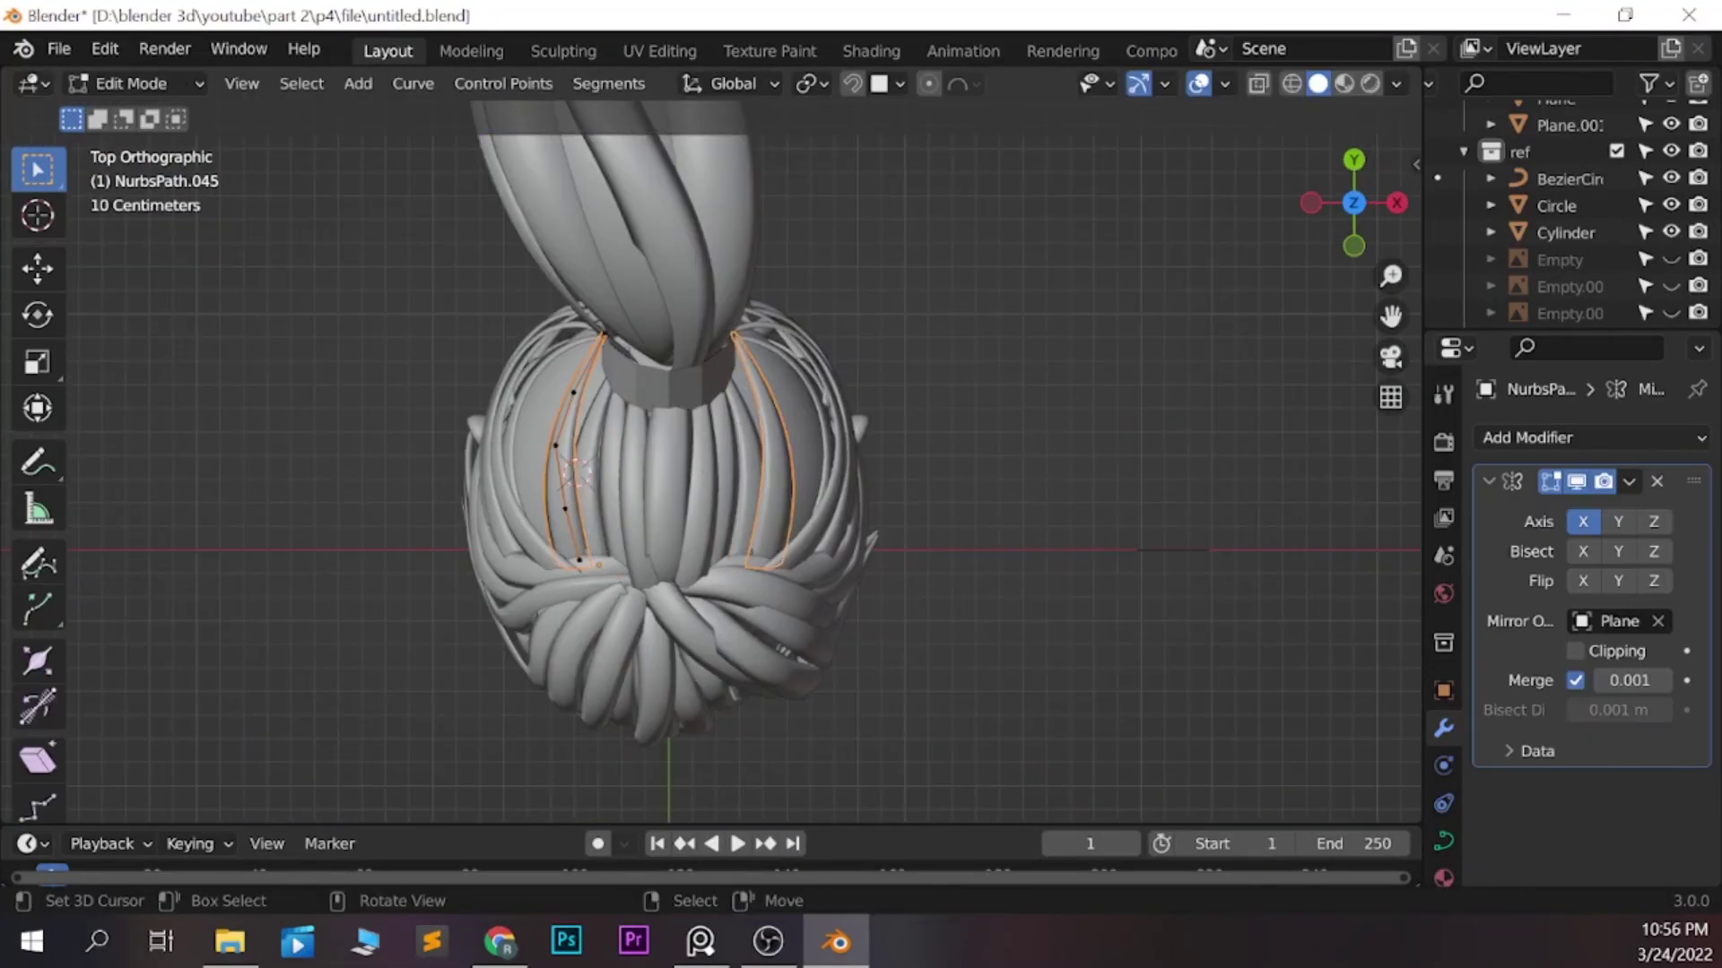
key("KP_3")
mouse_move(717, 449)
middle_mouse_down()
mouse_move(771, 466)
mouse_move(718, 449)
mouse_move(843, 422)
middle_mouse_up()
key("KP_7")
key("ctrl+KP_3")
key("Return")
scroll(717, 448, "up", 2)
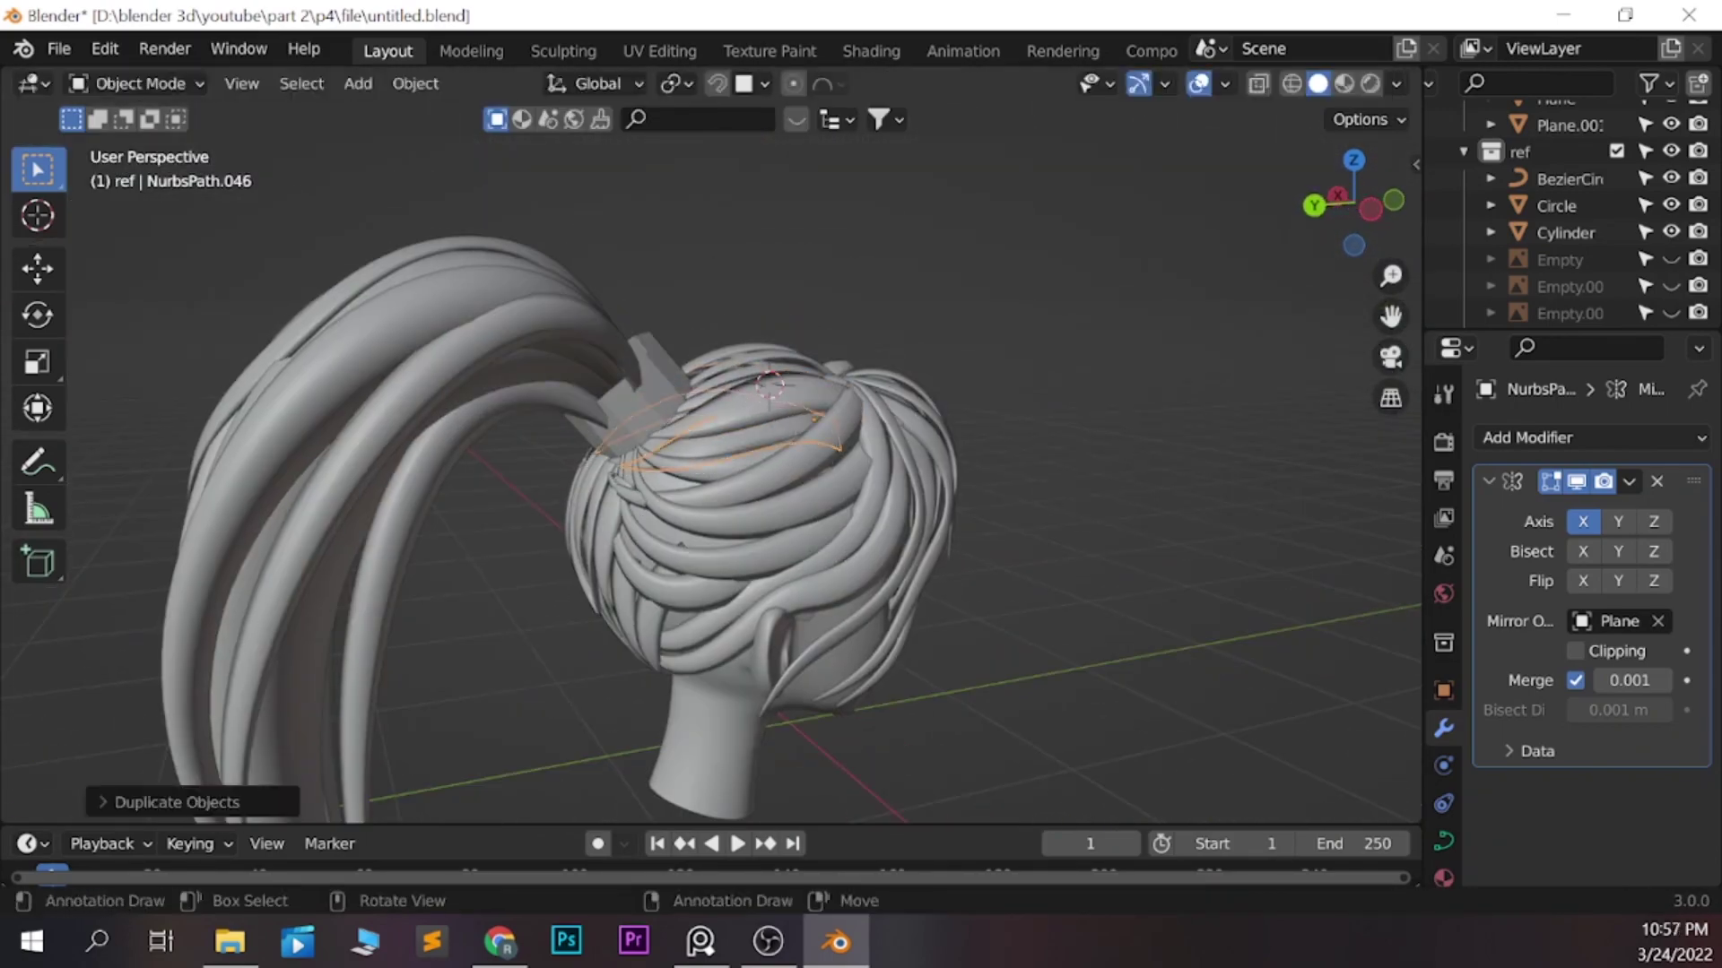
key("KP_7")
key("g")
Reshape the strand by moving its end control point
key("Return")
key("Tab")
mouse_move(717, 448)
middle_mouse_down()
mouse_move(789, 431)
mouse_move(628, 448)
mouse_move(762, 439)
mouse_move(781, 538)
mouse_move(852, 502)
mouse_move(807, 502)
middle_mouse_up()
scroll(717, 448, "up", 3)
key("Return")
key("g")
key("Return")
Adjust another control point of the strand and save the file
key("Tab")
key("g")
key("Return")
scroll(718, 448, "down", 3)
key("Tab")
key("ctrl+s")
Push the strand into the hair and reshape the NurbsPath.026 strand's points
key("g")
key("Return")
key("Tab")
key("g")
key("Return")
key("g")
key("Return")
Move the NurbsPath.022 strand's points and save the file
key("Tab")
scroll(717, 449, "down", 3)
key("Tab")
key("Tab")
key("Tab")
key("g")
key("ctrl+Tab")
key("Return")
Push the orange strand into the hair along one axis
key("Tab")
key("ctrl+s")
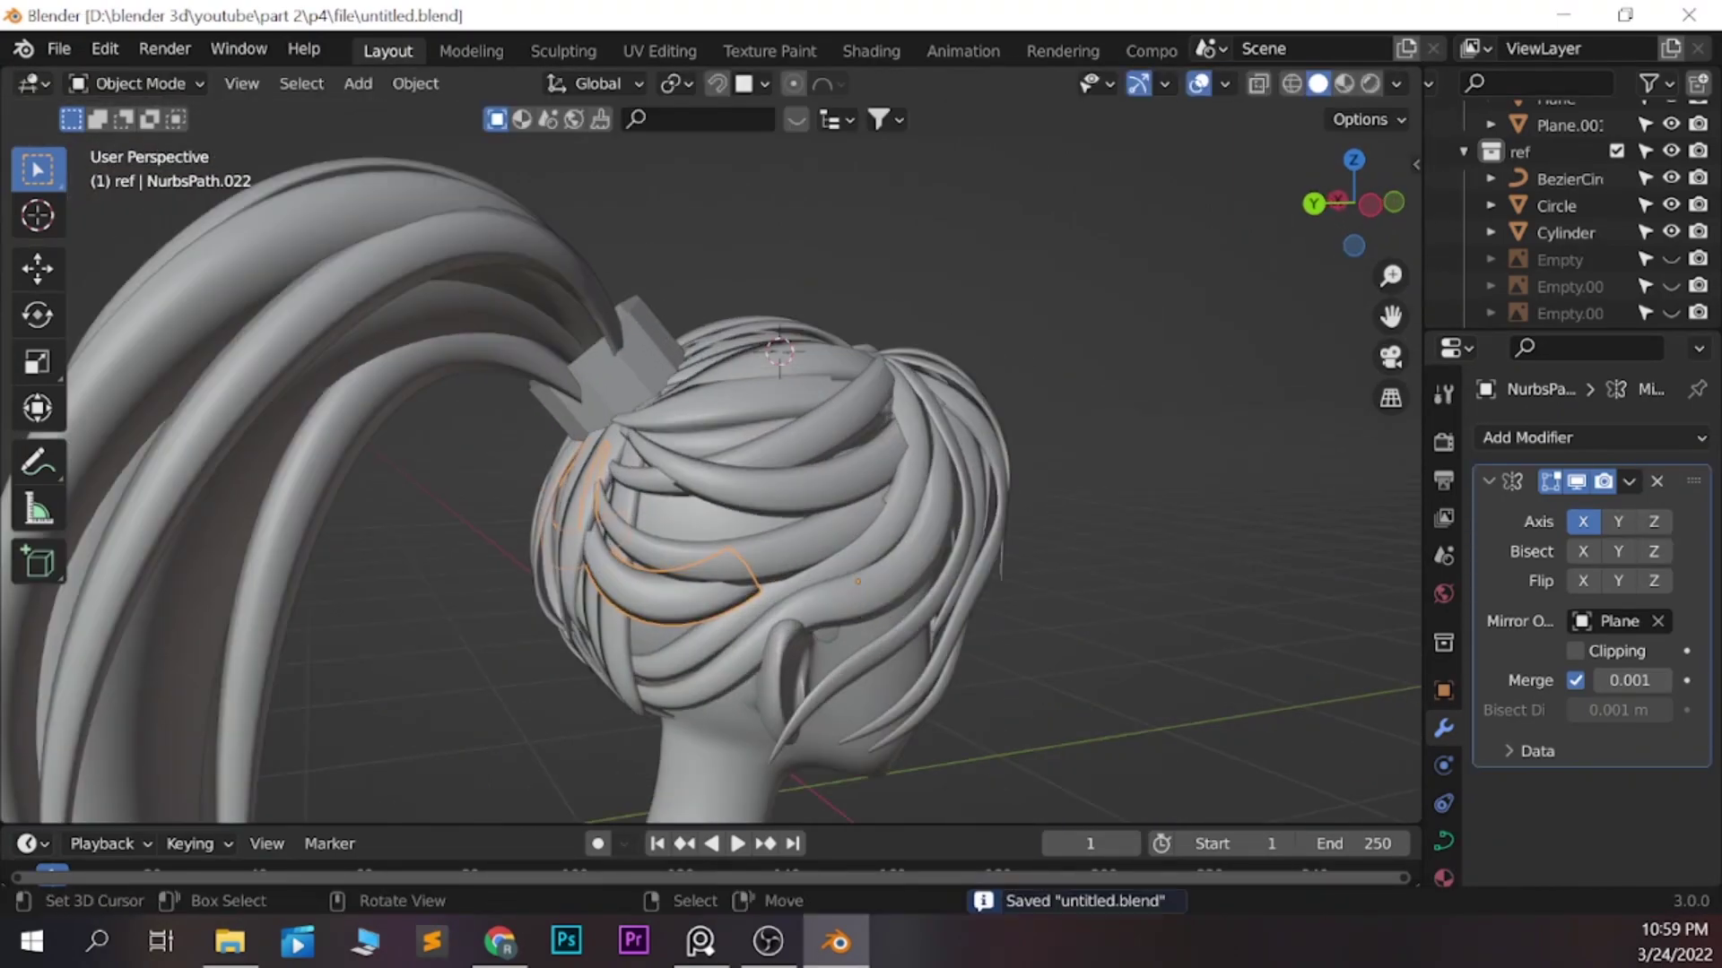
key("g")
key("Return")
mouse_move(861, 484)
middle_mouse_down()
mouse_move(843, 488)
mouse_move(861, 538)
middle_mouse_up()
key("Return")
Duplicate the NurbsPath.048 strand and rotate the copy about one axis
key("Tab")
key("shift+d")
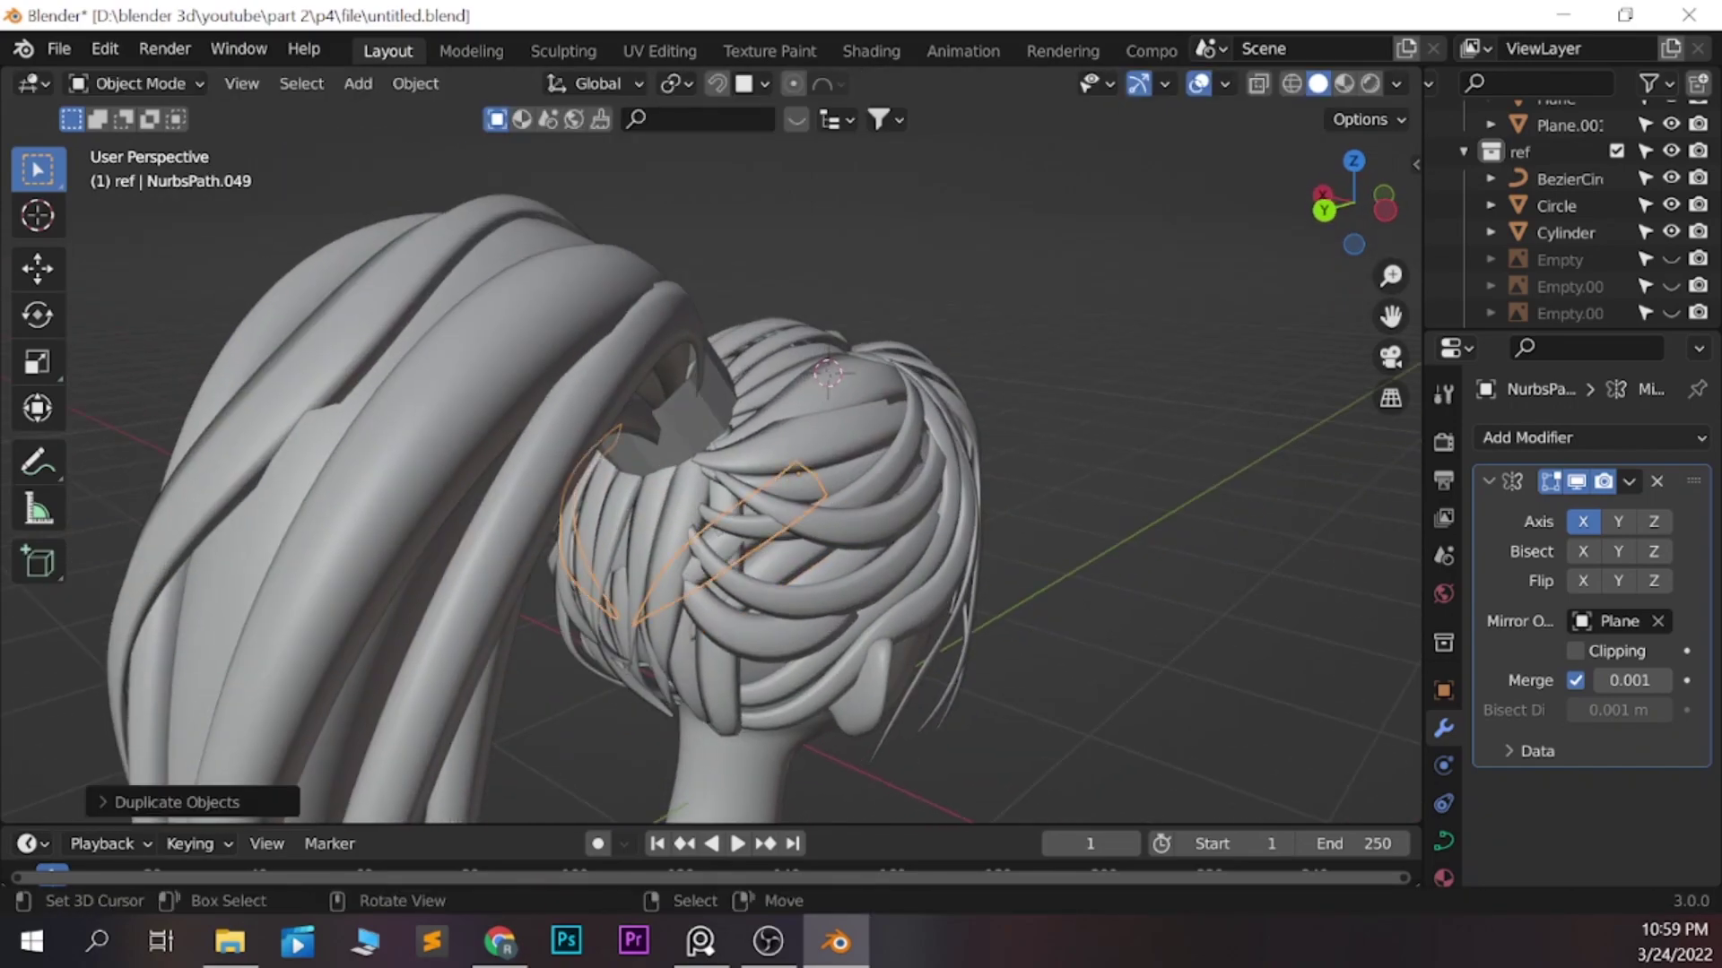
key("Return")
key("r")
middle_click_drag(718, 448, 905, 484)
Adjust the NurbsPath.041 strand's tilt and save the file
key("Tab")
left_click(717, 467)
key("Tab")
key("Return")
Edit the NurbsPath.022 strand's points and reposition the NurbsPath.050 strand
key("Tab")
middle_click_drag(1035, 435, 986, 430)
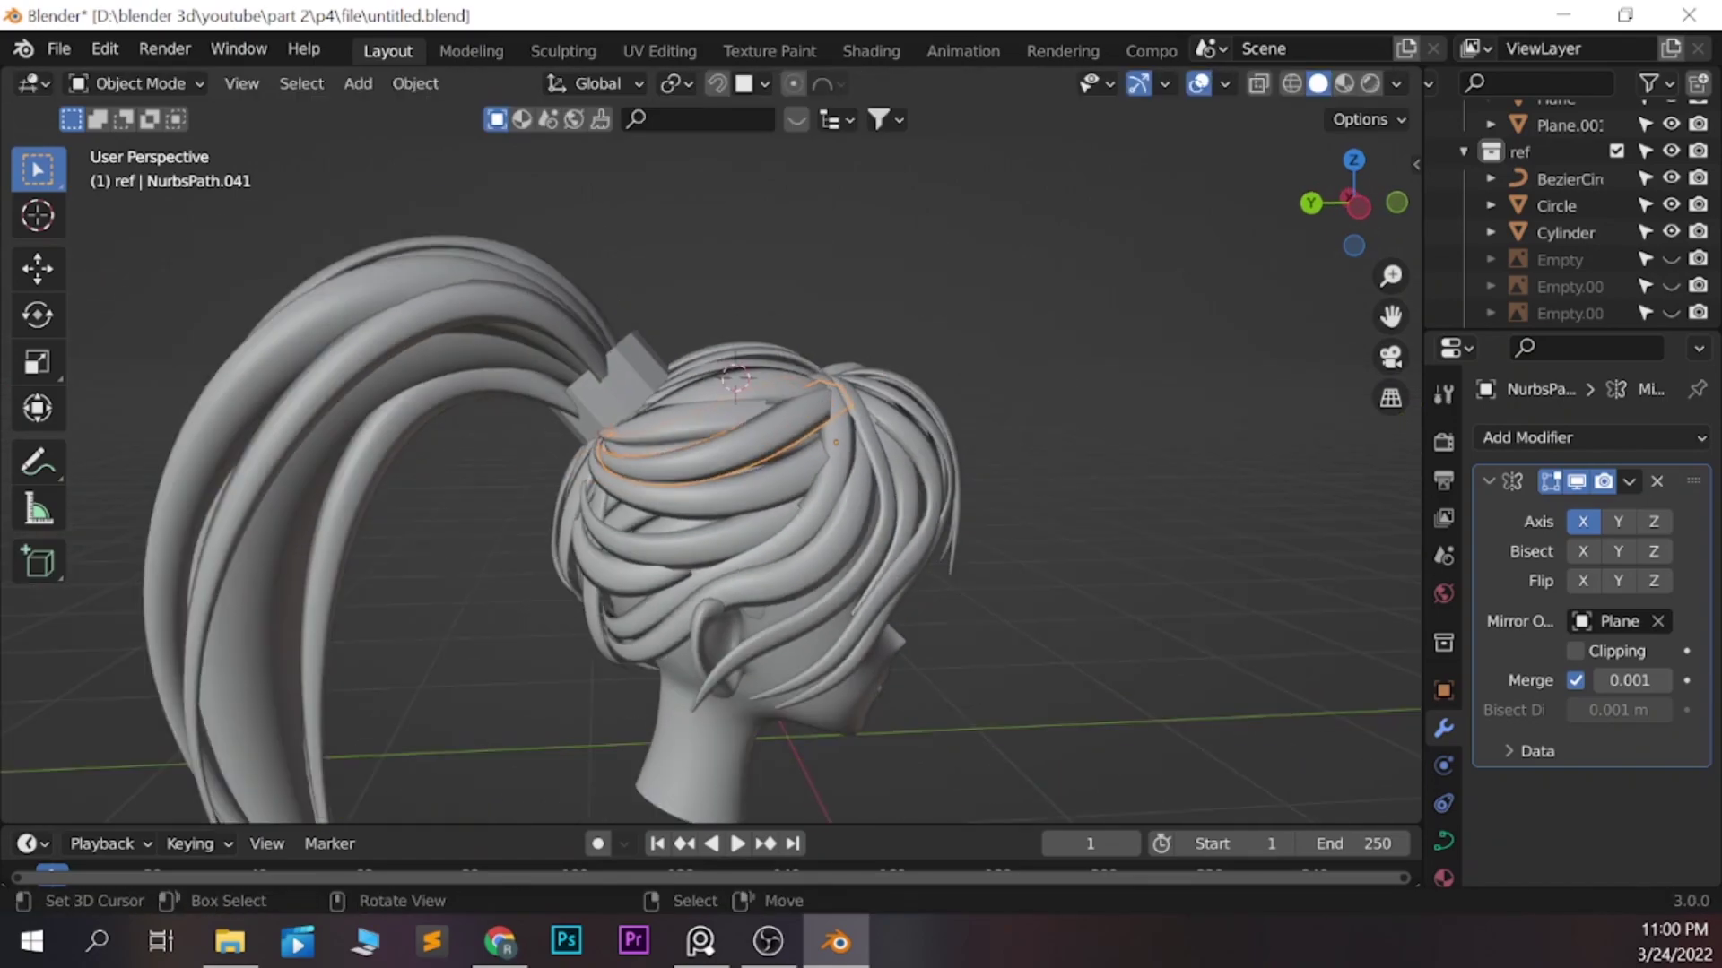
key("ctrl+s")
key("Tab")
mouse_move(717, 449)
middle_mouse_down()
mouse_move(771, 449)
mouse_move(699, 448)
mouse_move(735, 430)
middle_mouse_up()
Move a control point on the front strand NurbsPath.006
key("Tab")
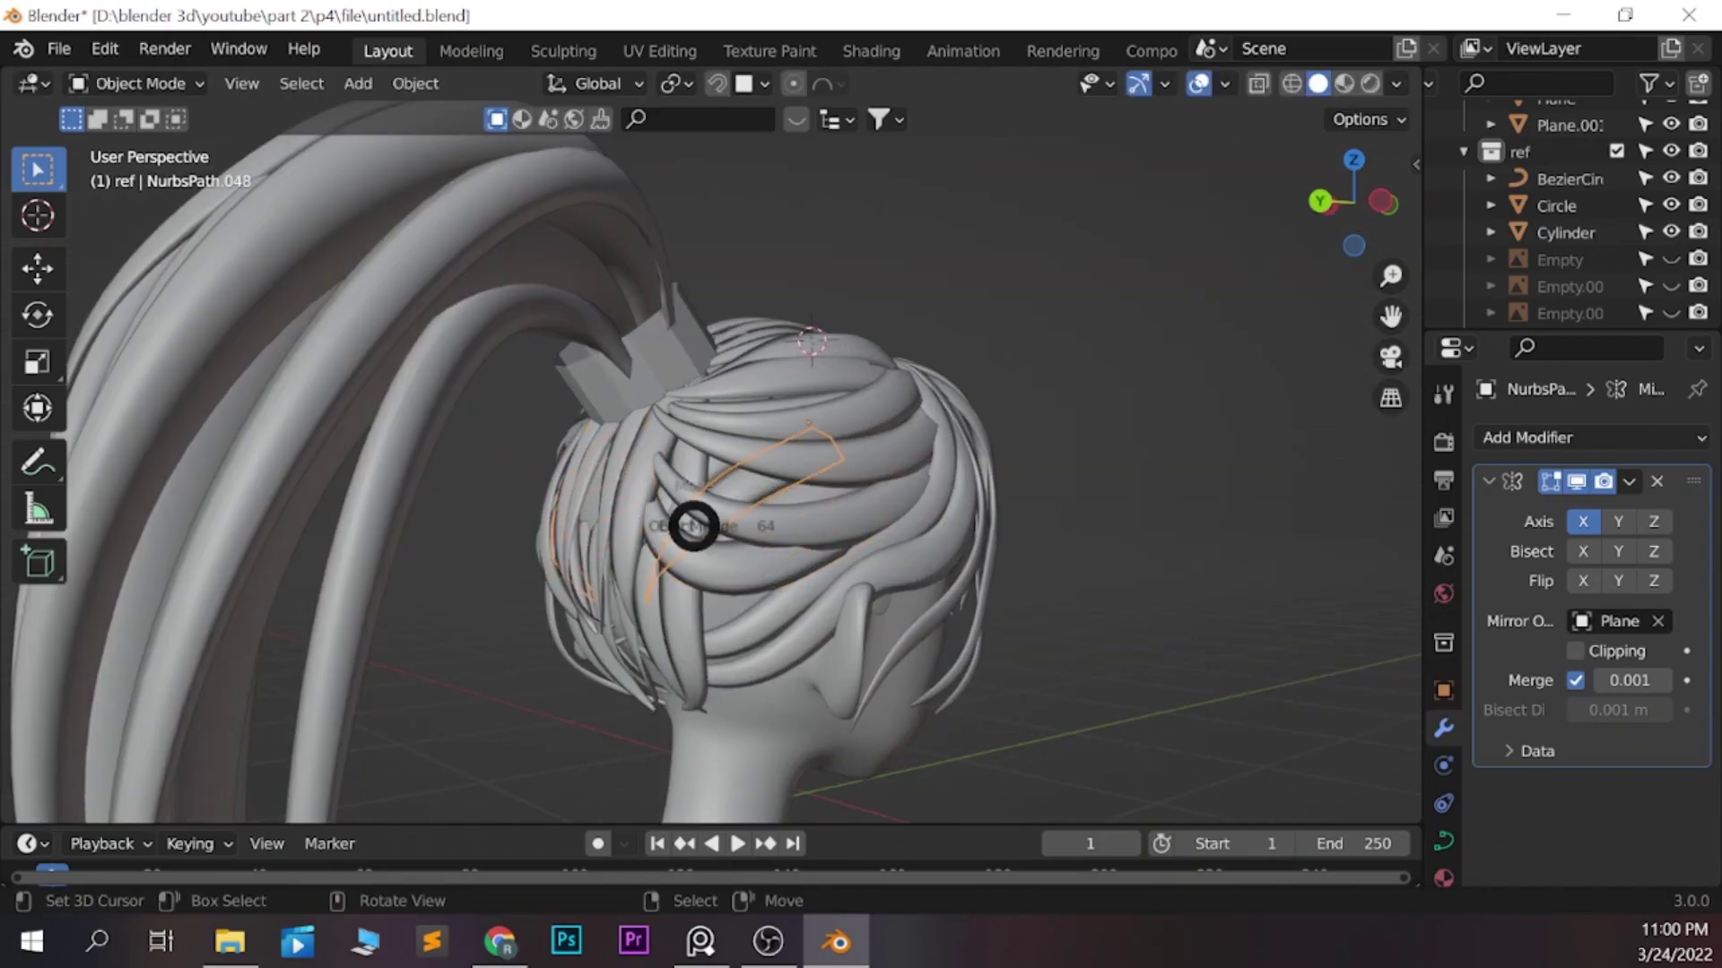
mouse_move(693, 526)
middle_mouse_down()
mouse_move(699, 503)
mouse_move(628, 516)
mouse_move(772, 502)
mouse_move(681, 502)
middle_mouse_up()
key("shift+d")
left_click(574, 448)
key("Tab")
key("g")
key("Return")
key("Tab")
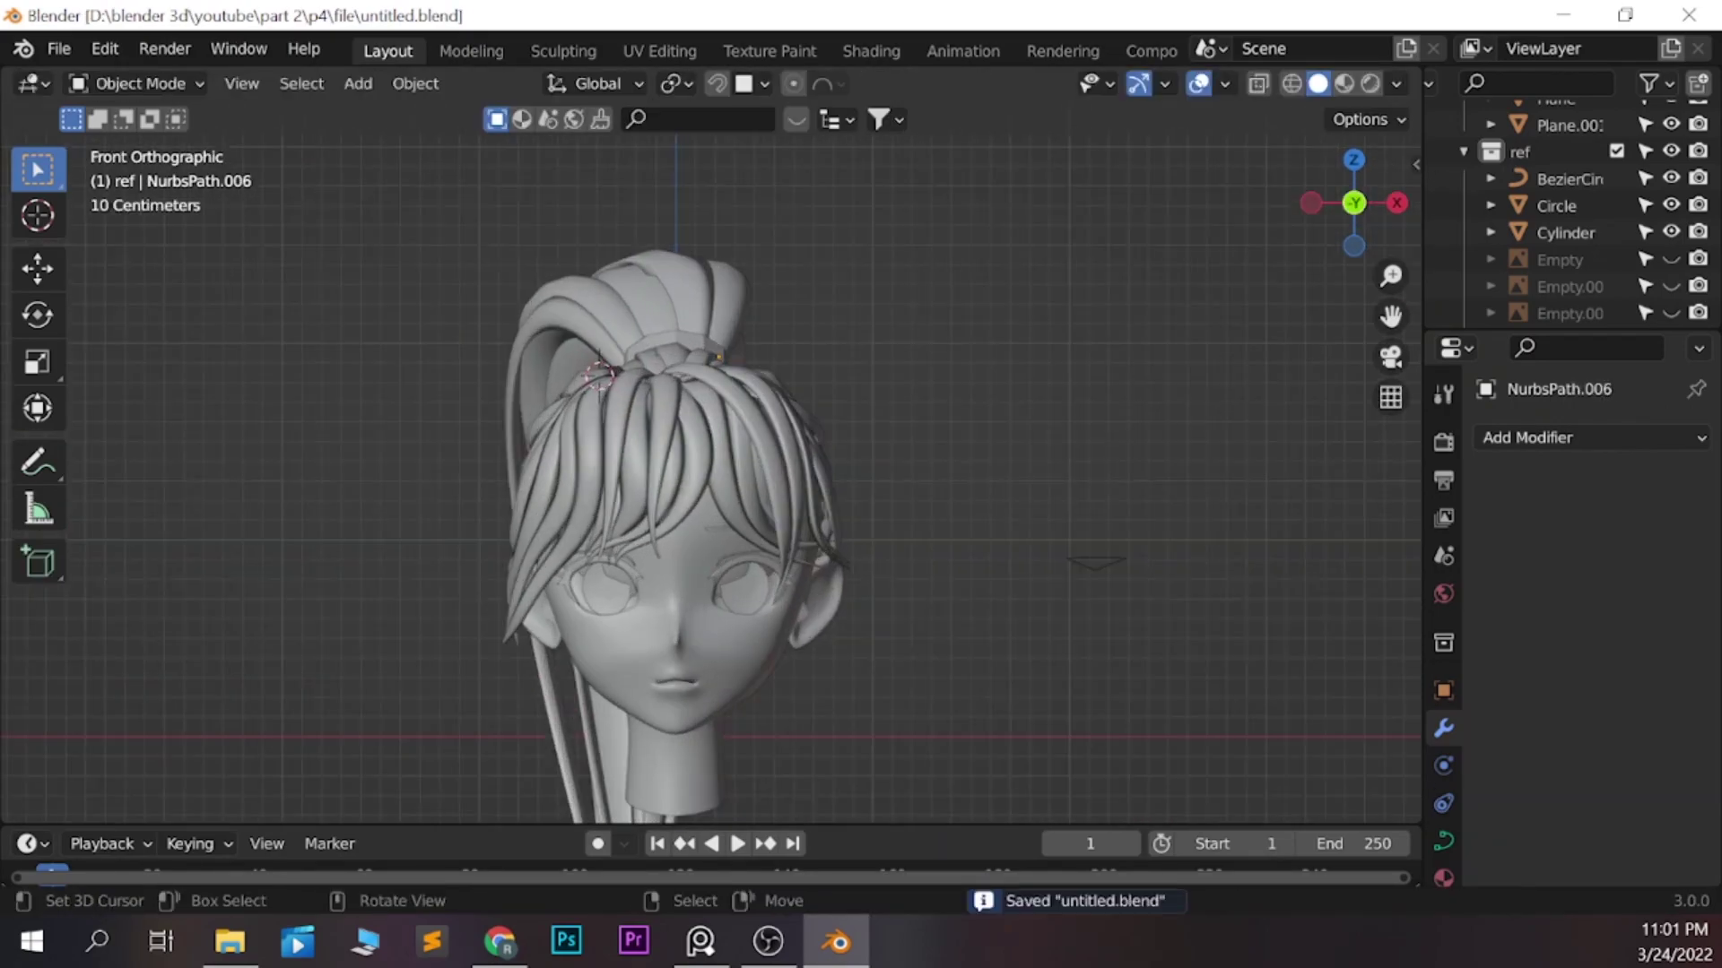
Mirror the duplicated hair strand, then rotate and move it into place on the head
key("Return")
key("Return")
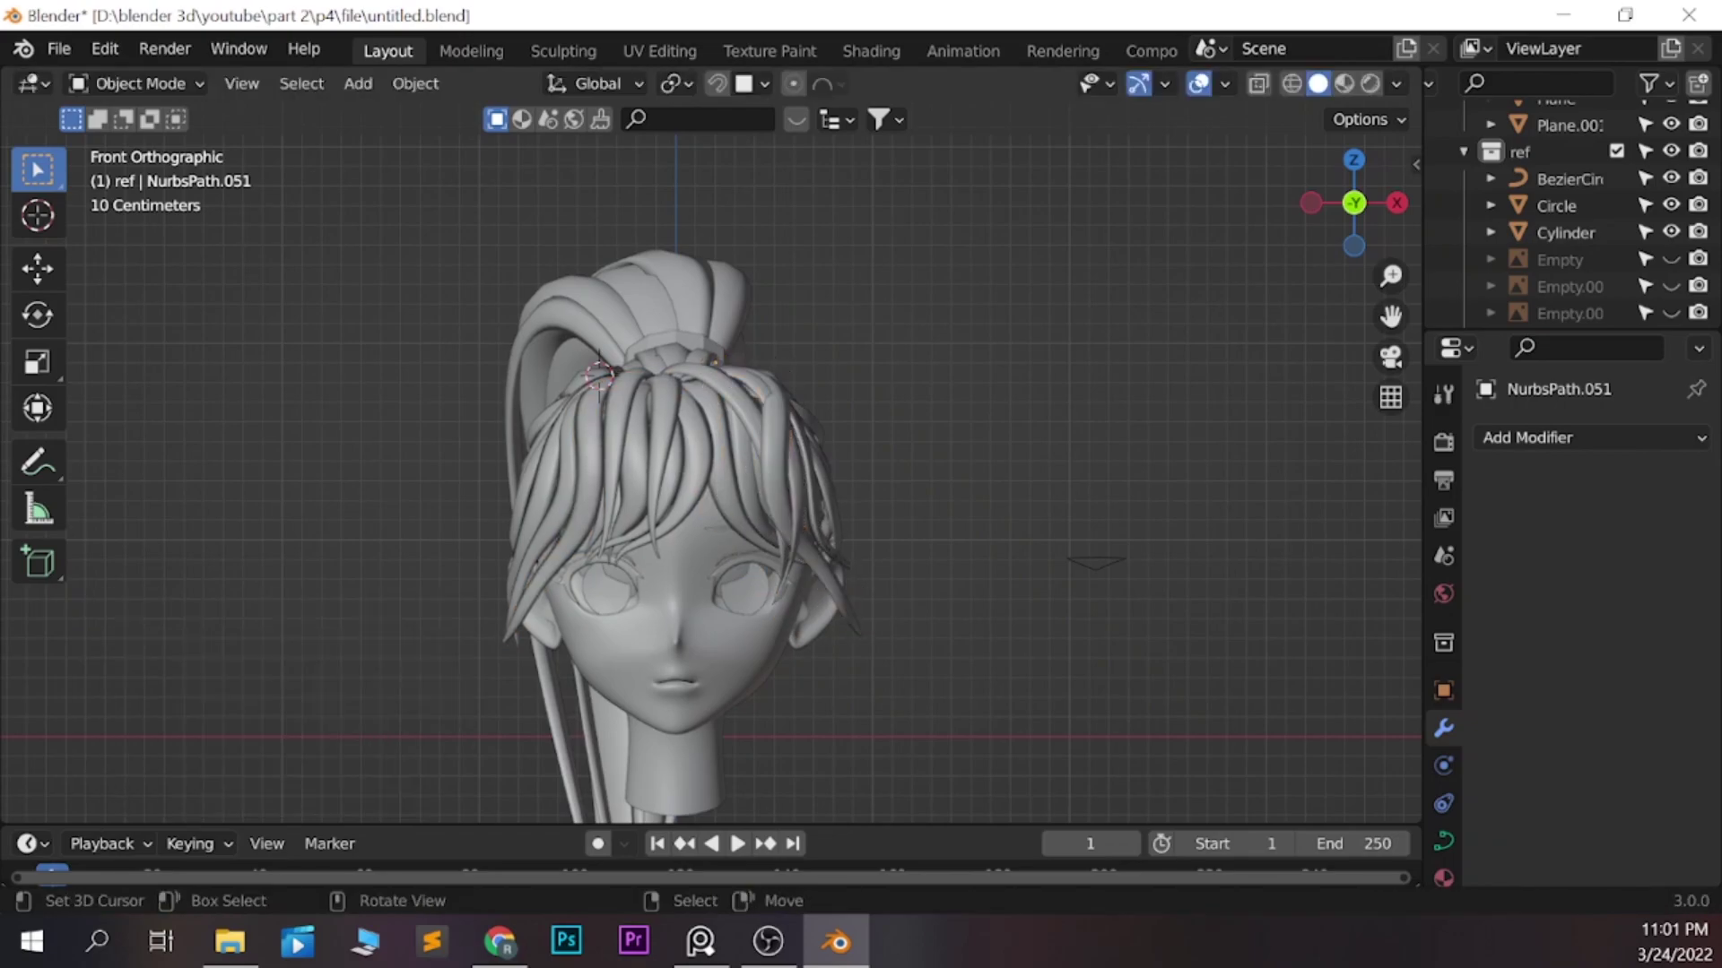
key("r")
key("Return")
key("g")
key("Return")
mouse_move(718, 449)
middle_mouse_down()
mouse_move(807, 431)
mouse_move(736, 449)
mouse_move(807, 404)
middle_mouse_up()
key("g")
Select the hair tie cylinder and extrude its face in place
key("Return")
key("Tab")
key("Tab")
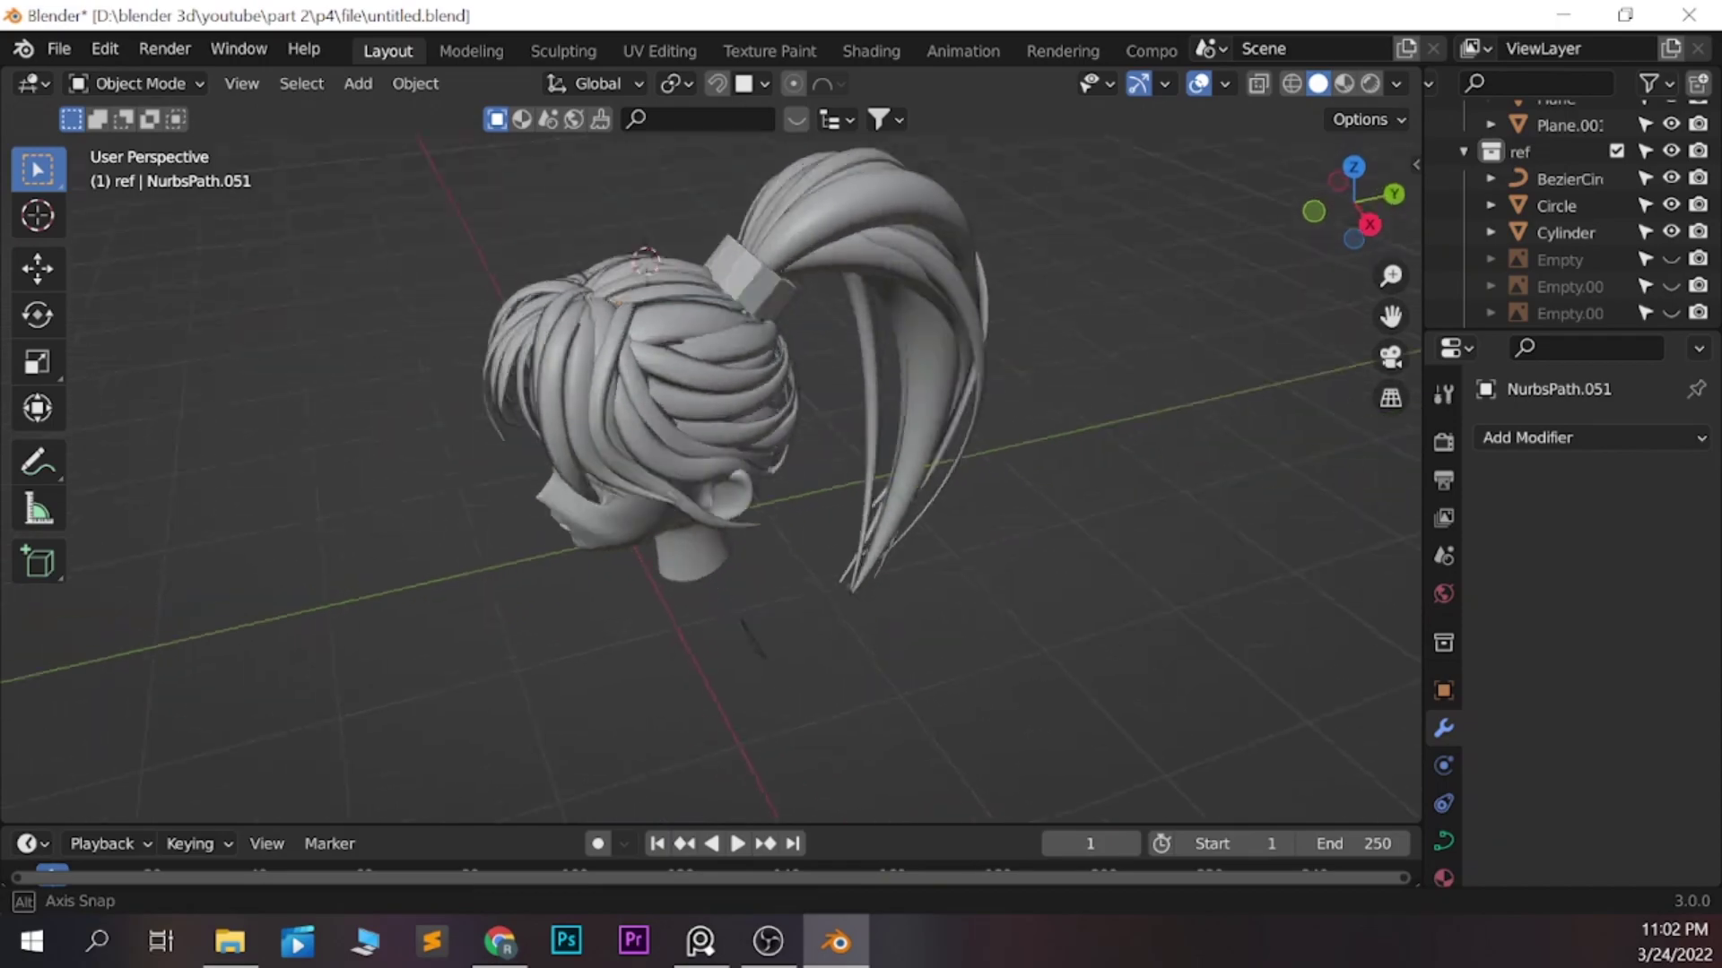
left_click(1565, 232)
Scale the extruded hair tie ring by 1.173 and adjust the tie's position
key("Tab")
scroll(717, 359, "up", 3)
key("e")
key("Escape")
key("s")
key("Return")
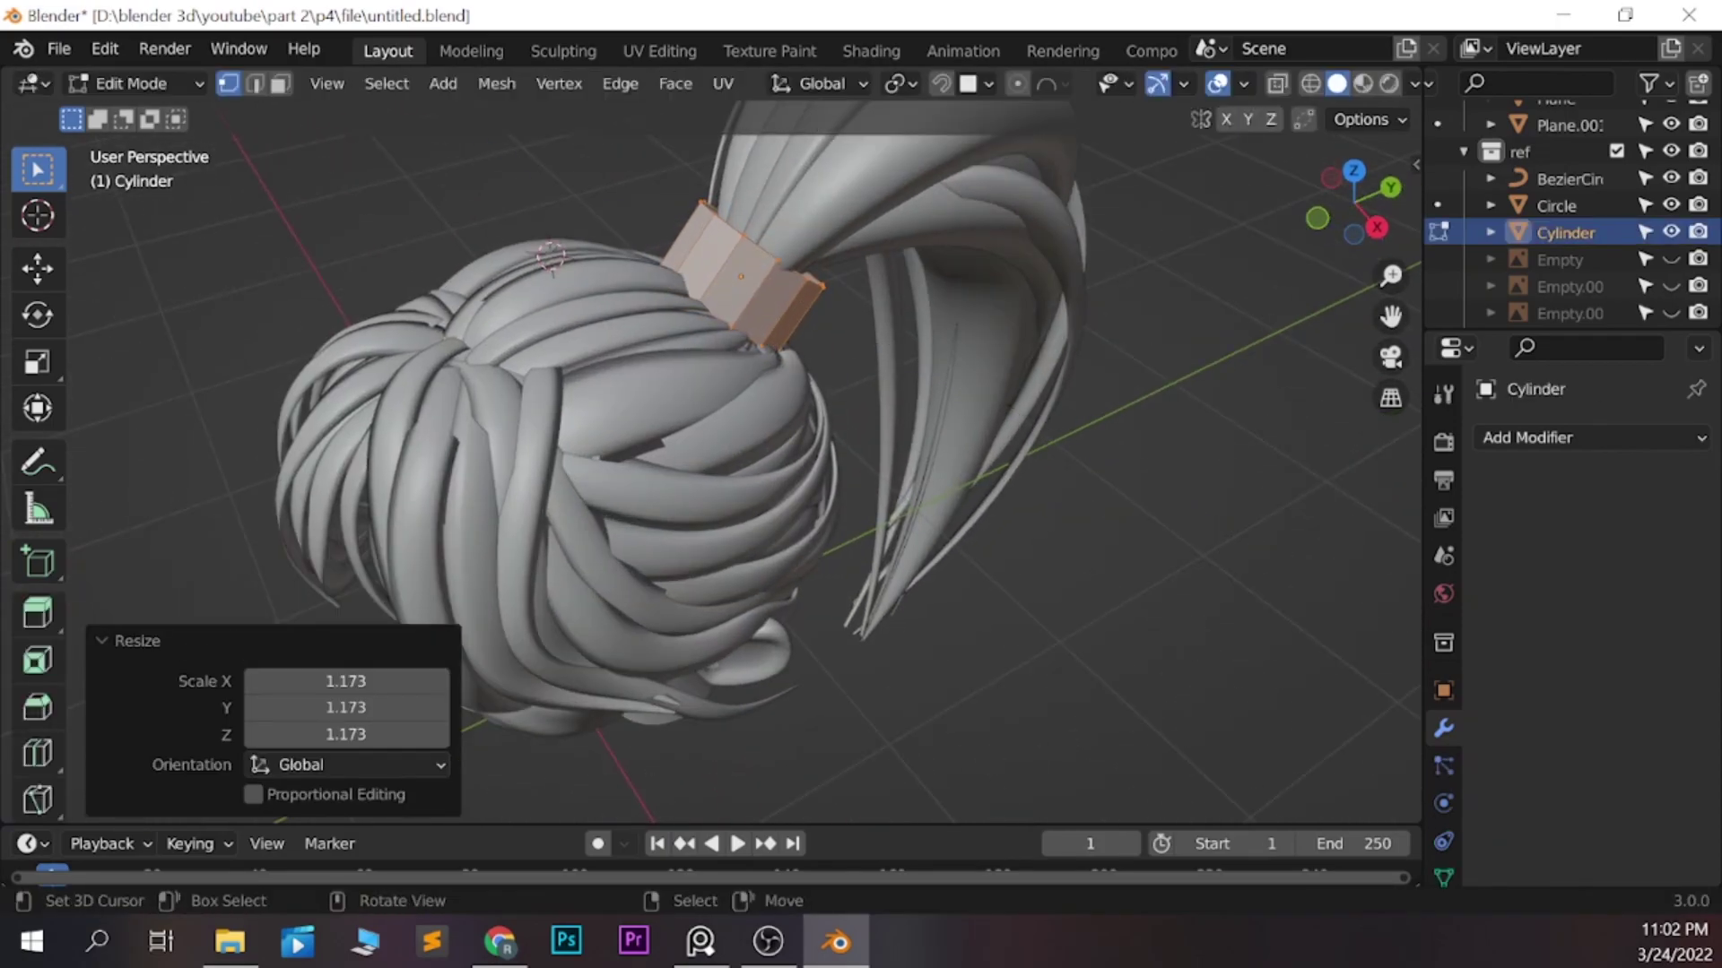
key("Tab")
scroll(717, 449, "down", 3)
mouse_move(718, 449)
middle_mouse_down()
mouse_move(807, 422)
mouse_move(627, 404)
middle_mouse_up()
key("Tab")
key("s")
key("Return")
Select the NurbsPath.029 strand and orbit around the head to check coverage
key("Tab")
key("g")
key("Return")
scroll(717, 448, "down", 3)
left_click(543, 363)
key("ctrl+Tab")
key("Return")
key("Tab")
scroll(708, 466, "down", 3)
middle_click_drag(709, 467, 681, 448)
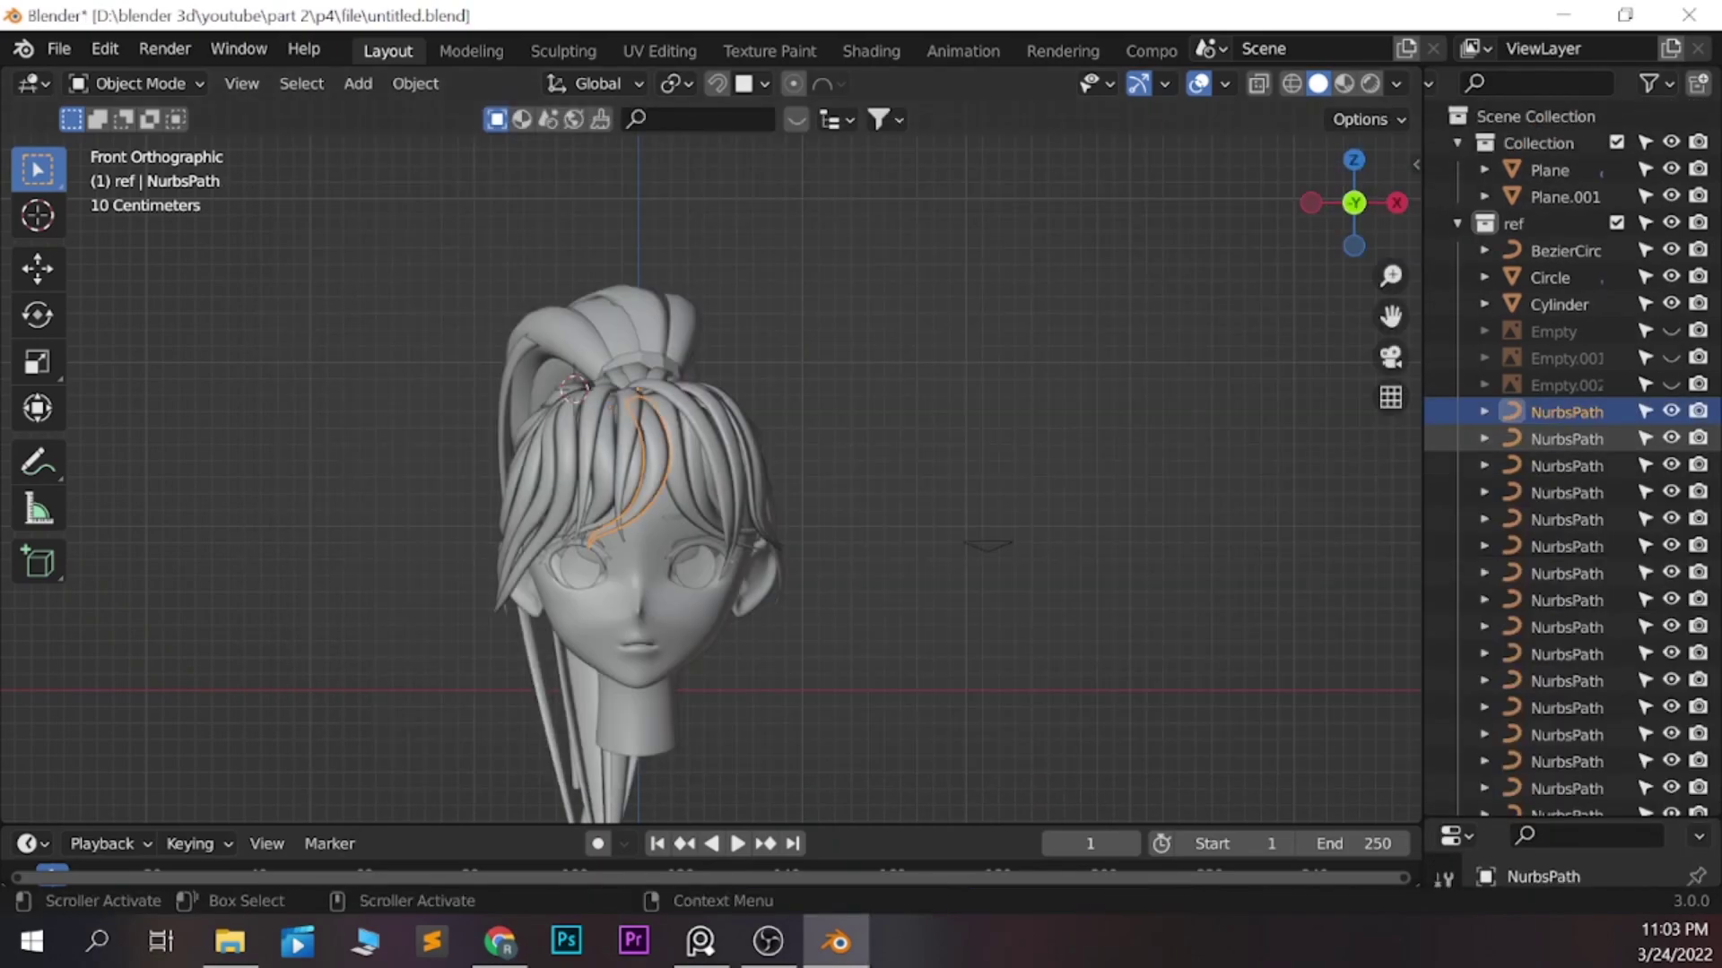
Select the ponytail strands in the Outliner and try moving and scaling them, undoing the scale
scroll(1569, 538, "down", 5)
left_click(1567, 765, "shift")
middle_click_drag(717, 448, 807, 431)
key("g")
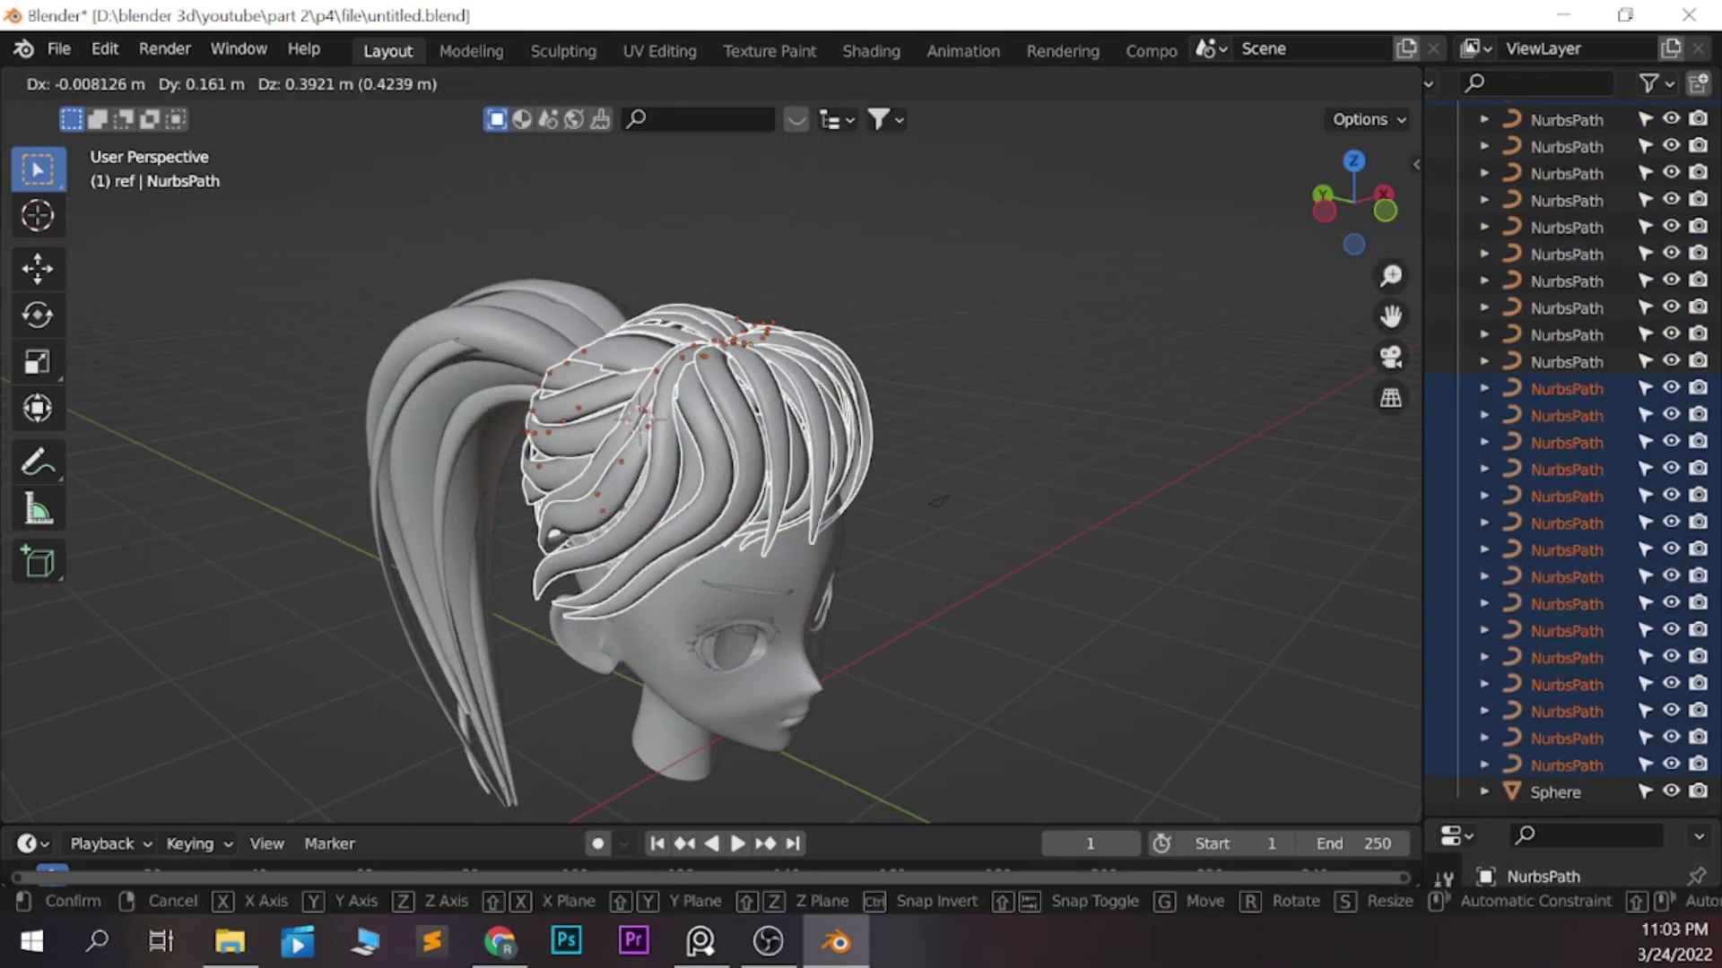
key("Escape")
key("KP_1")
key("s")
key("Return")
key("ctrl+z")
key("KP_3")
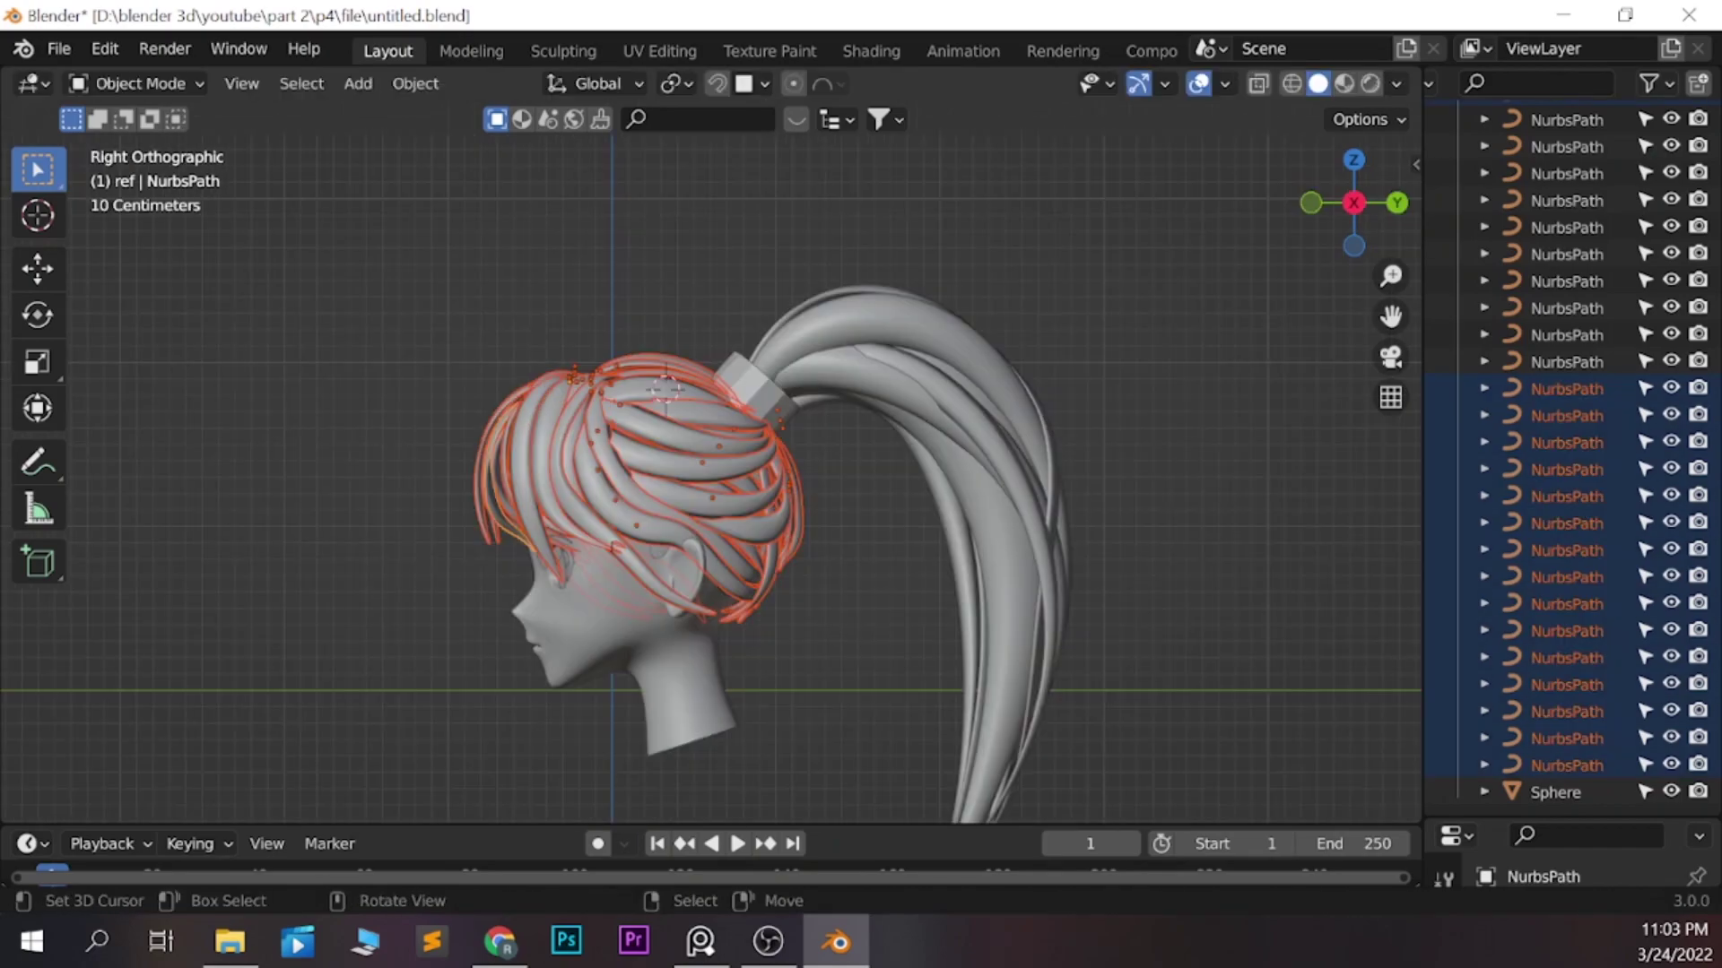
Raise the ponytail strands' control points from the right side view
left_click(1210, 542)
middle_click_drag(1210, 542, 965, 529)
key("KP_3")
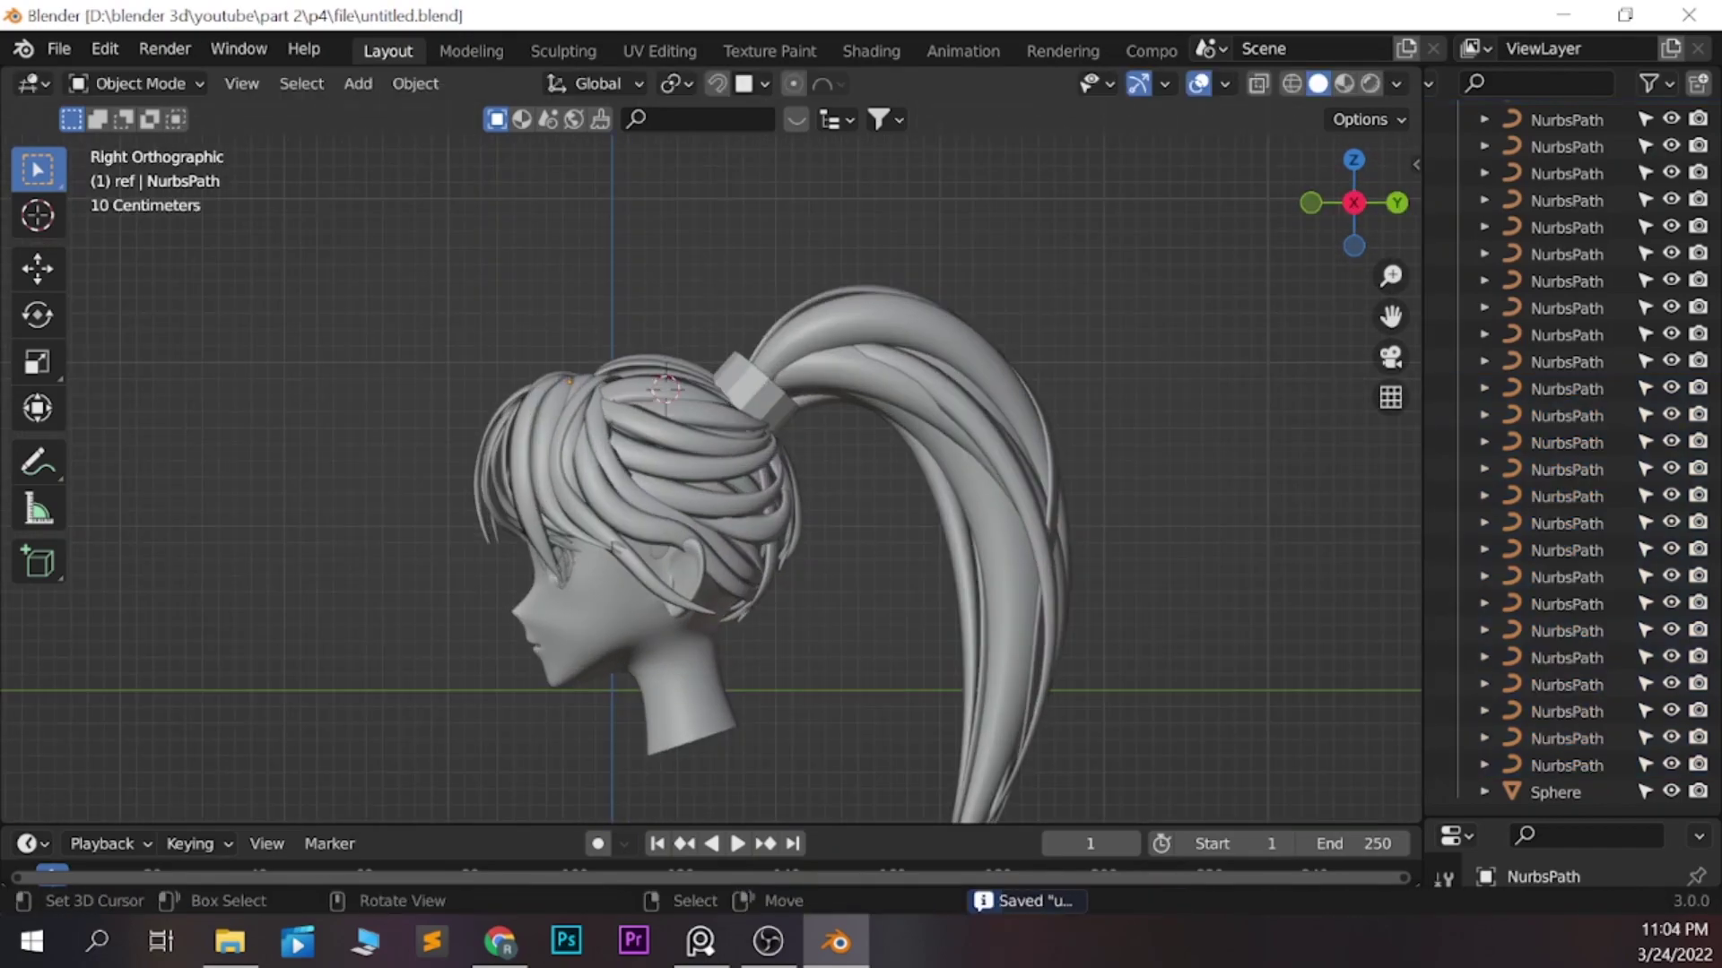
key("ctrl+z")
key("Tab")
key("Tab")
key("g")
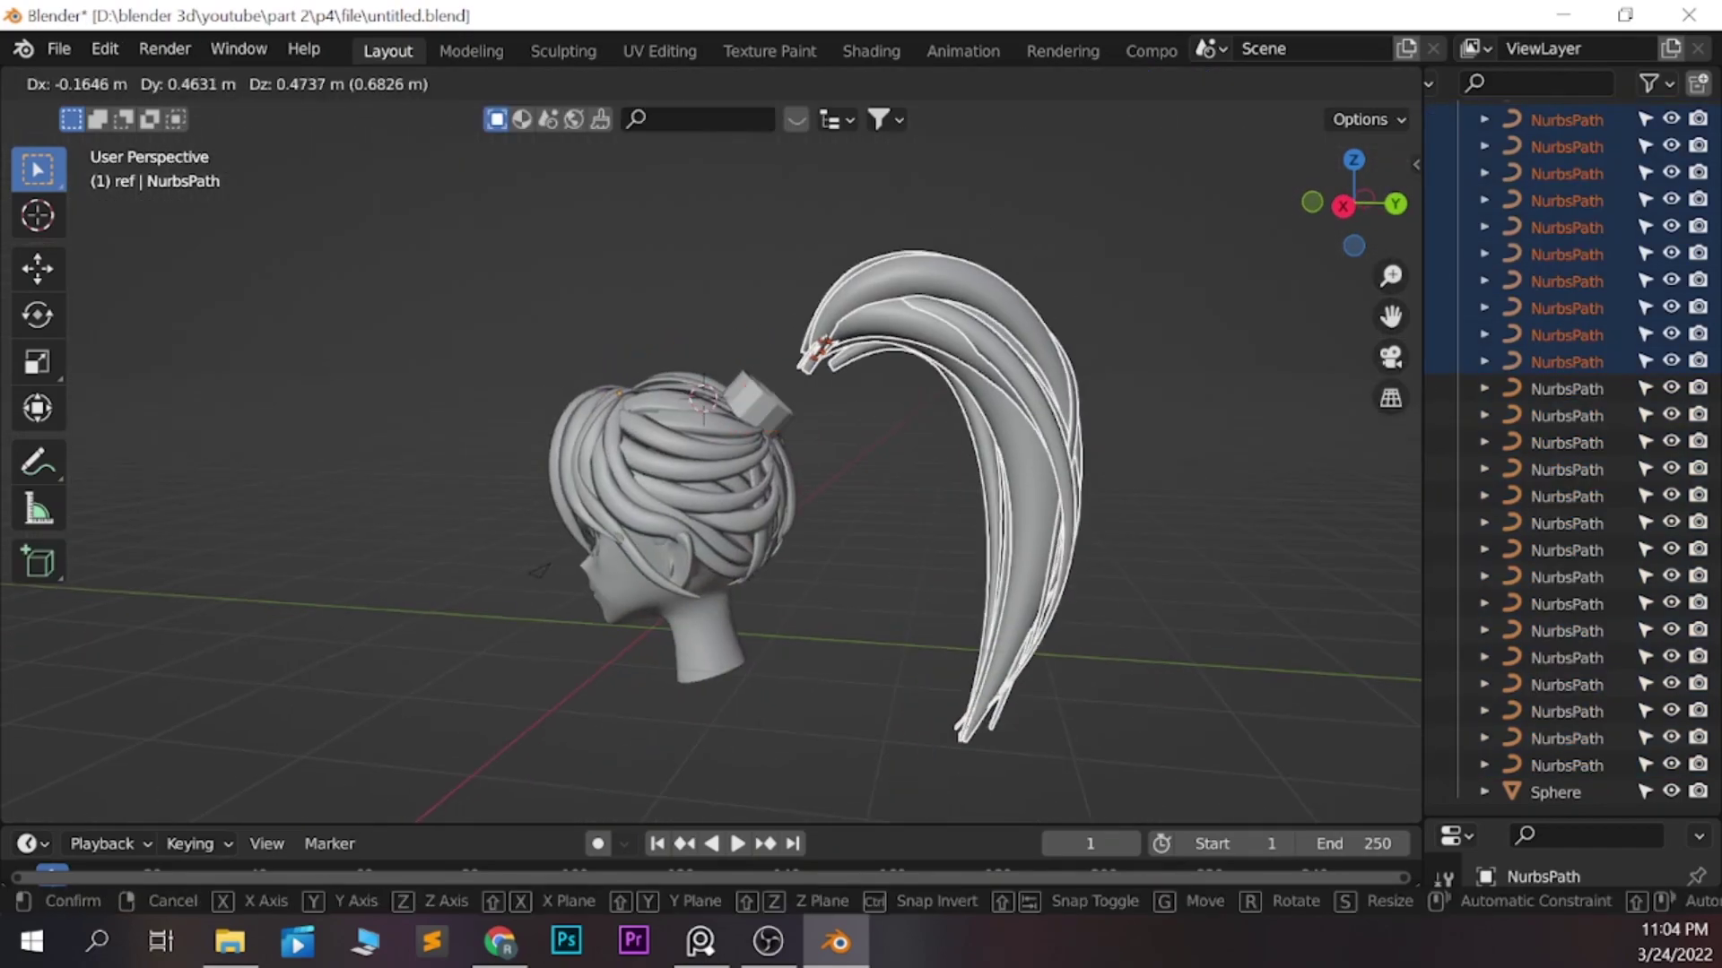
key("Escape")
key("KP_3")
key("Tab")
key("g")
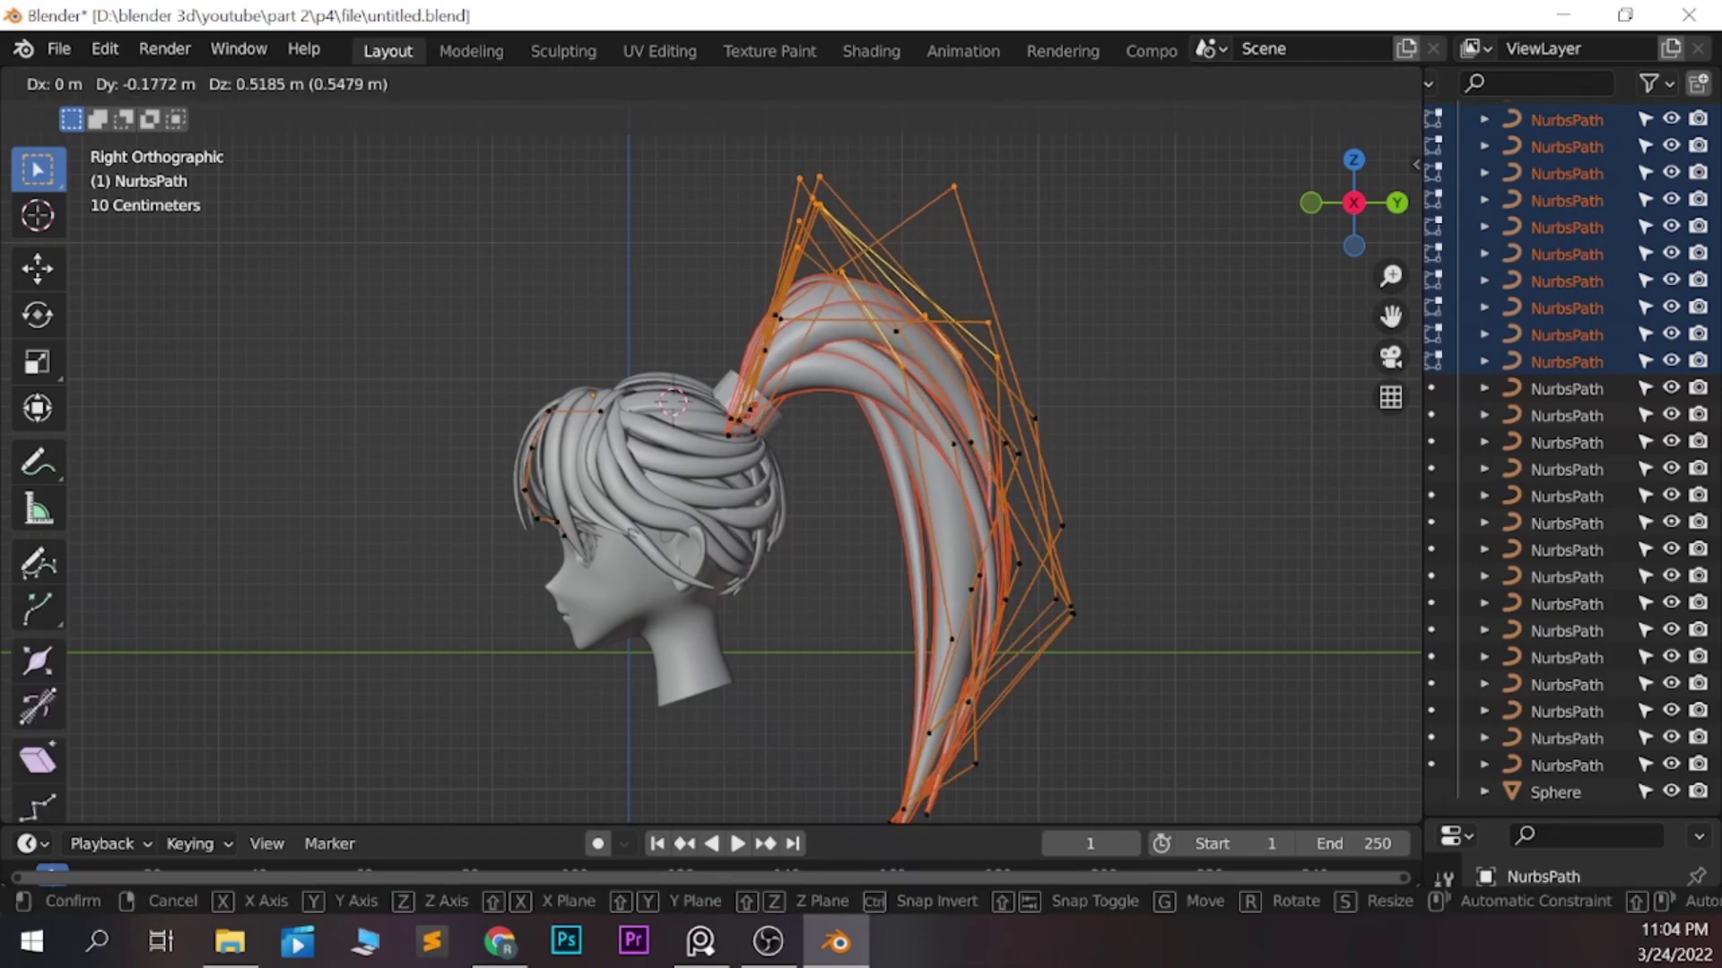
key("Escape")
key("ctrl+z")
Check the ponytail from behind the head and save the file
key("ctrl+z")
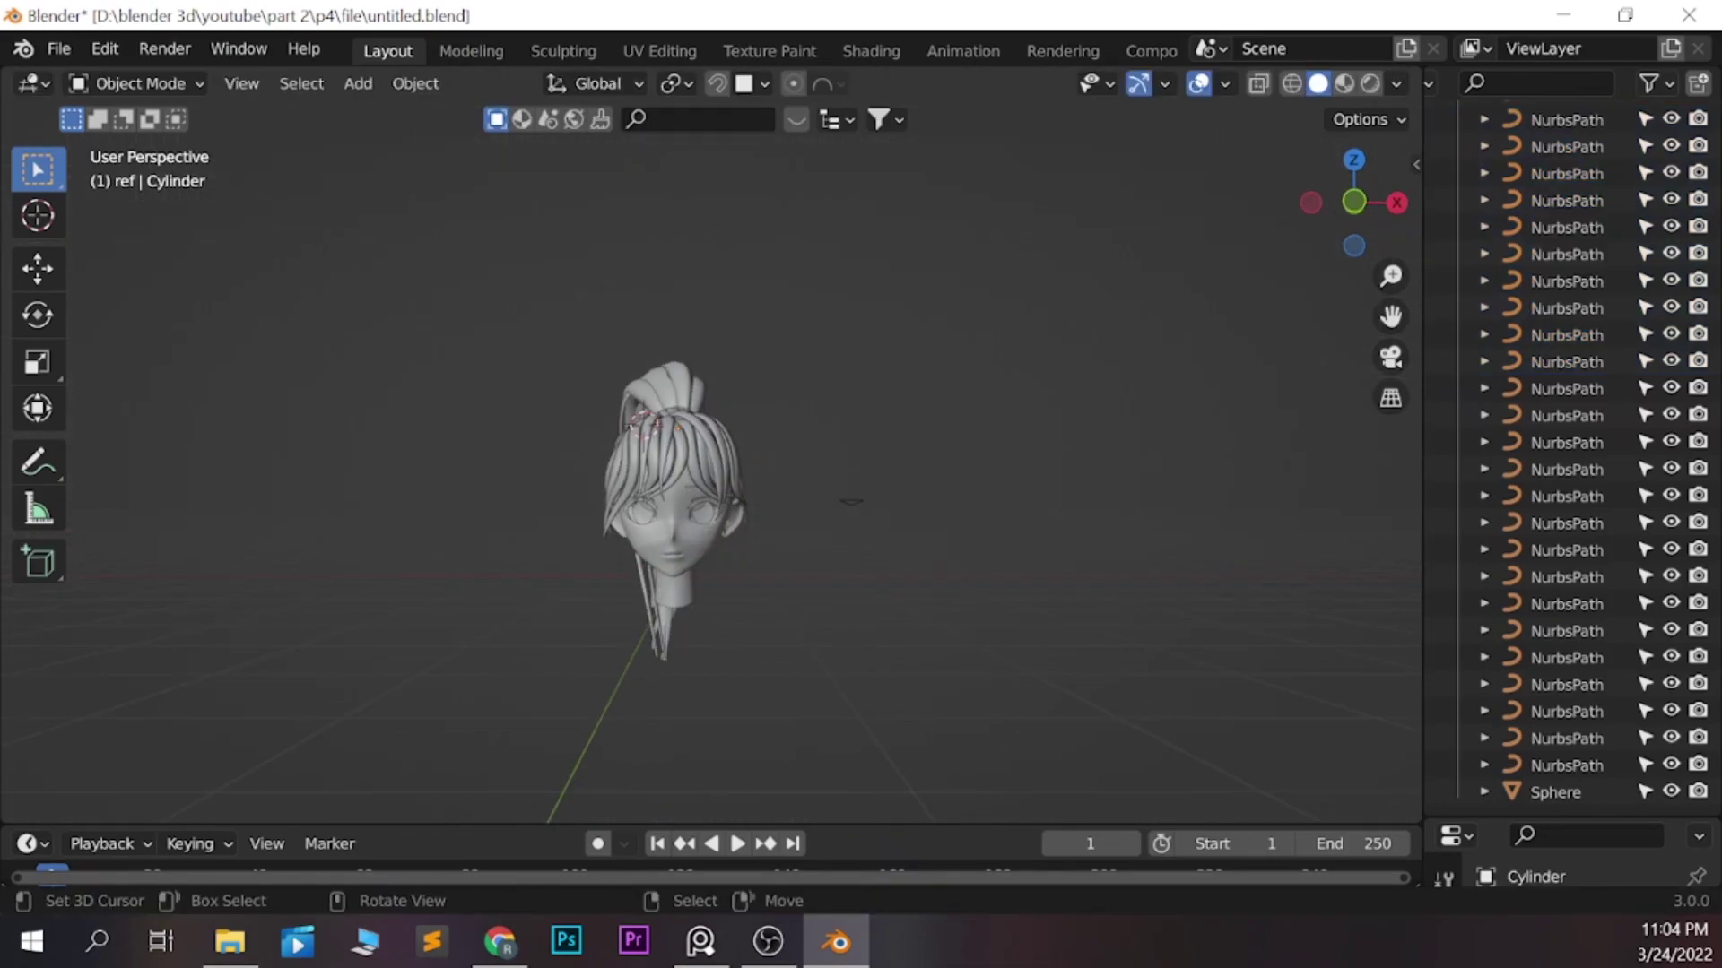
middle_click_drag(717, 448, 852, 430)
key("ctrl+z")
key("KP_1")
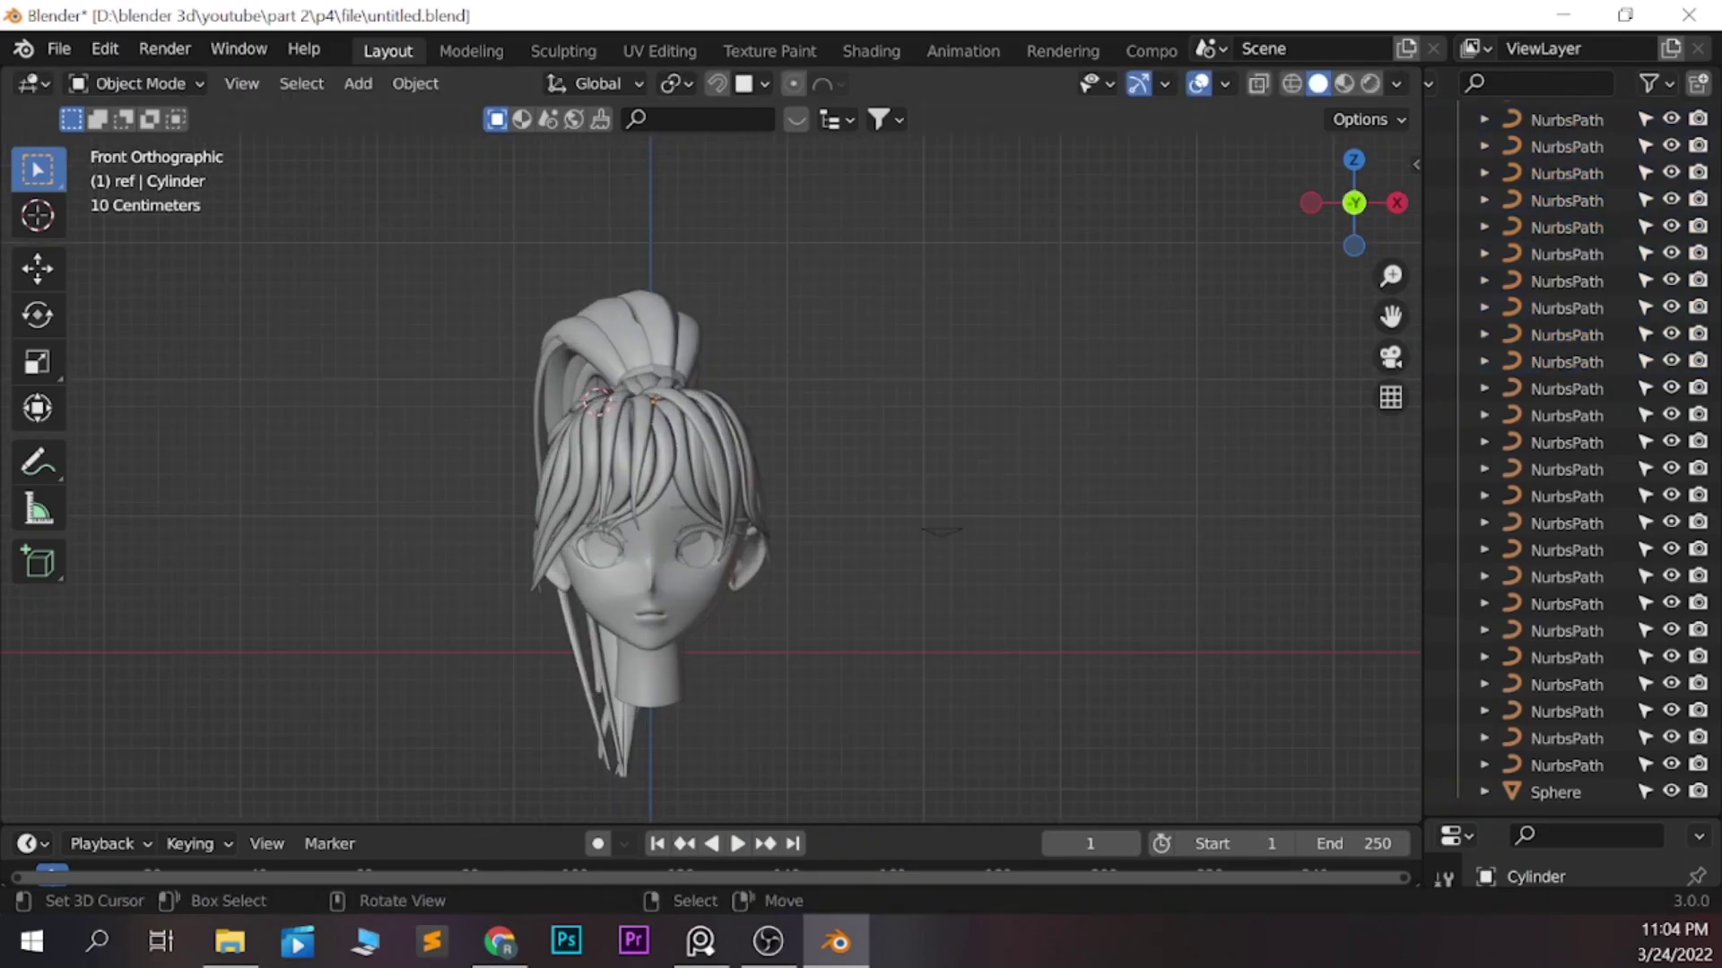
key("ctrl+s")
key("KP_3")
Scale and rotate the hair tie to match the ponytail's new angle, then save
scroll(710, 465, "up", 1)
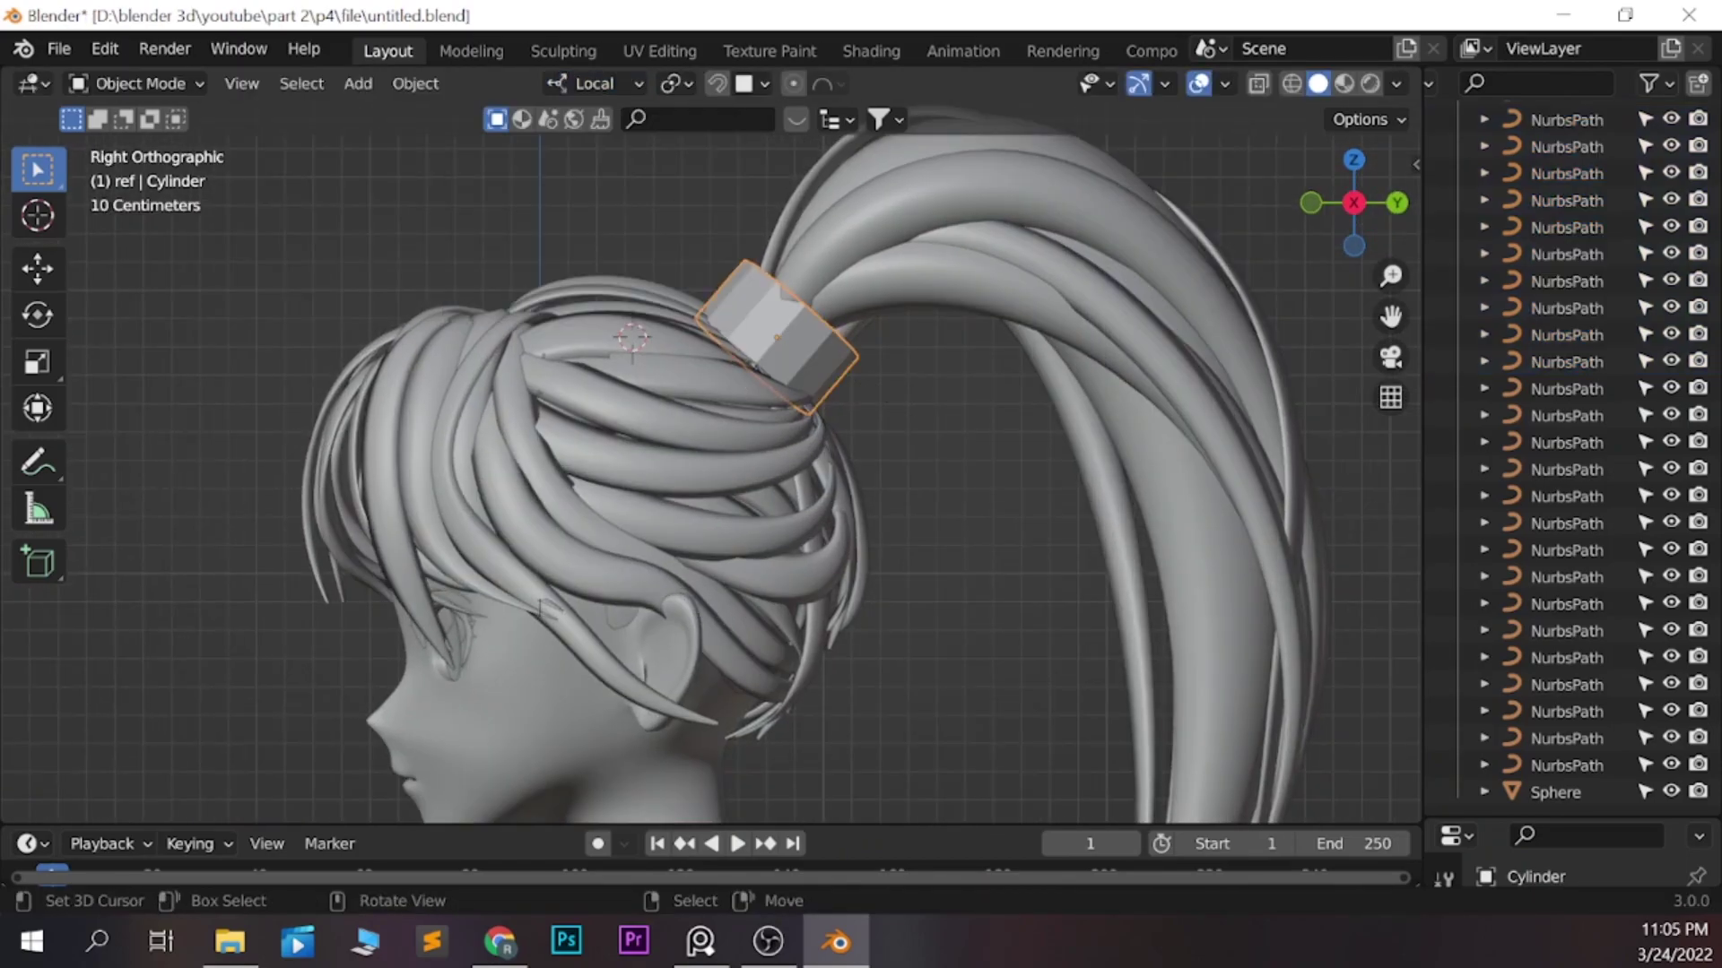
left_click(976, 418)
key("ctrl+s")
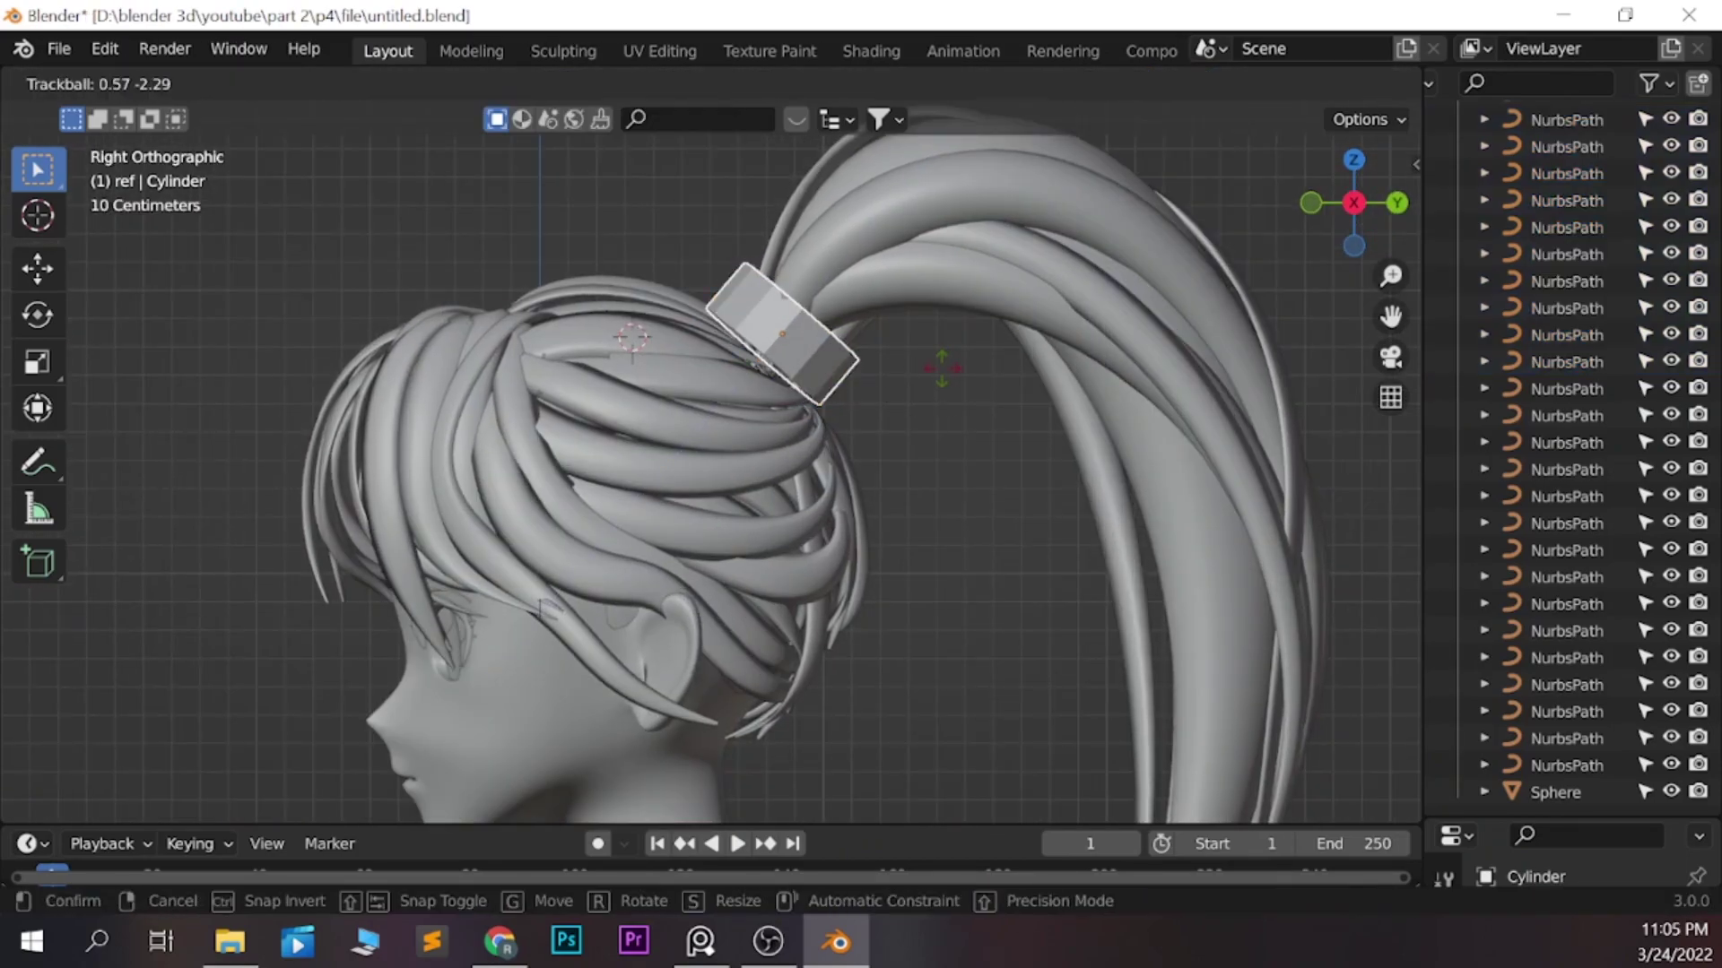
key("Return")
key("Tab")
key("Return")
key("Tab")
key("ctrl+s")
Add a small UV sphere at the ponytail base and duplicate it as a second bead
key("shift+a")
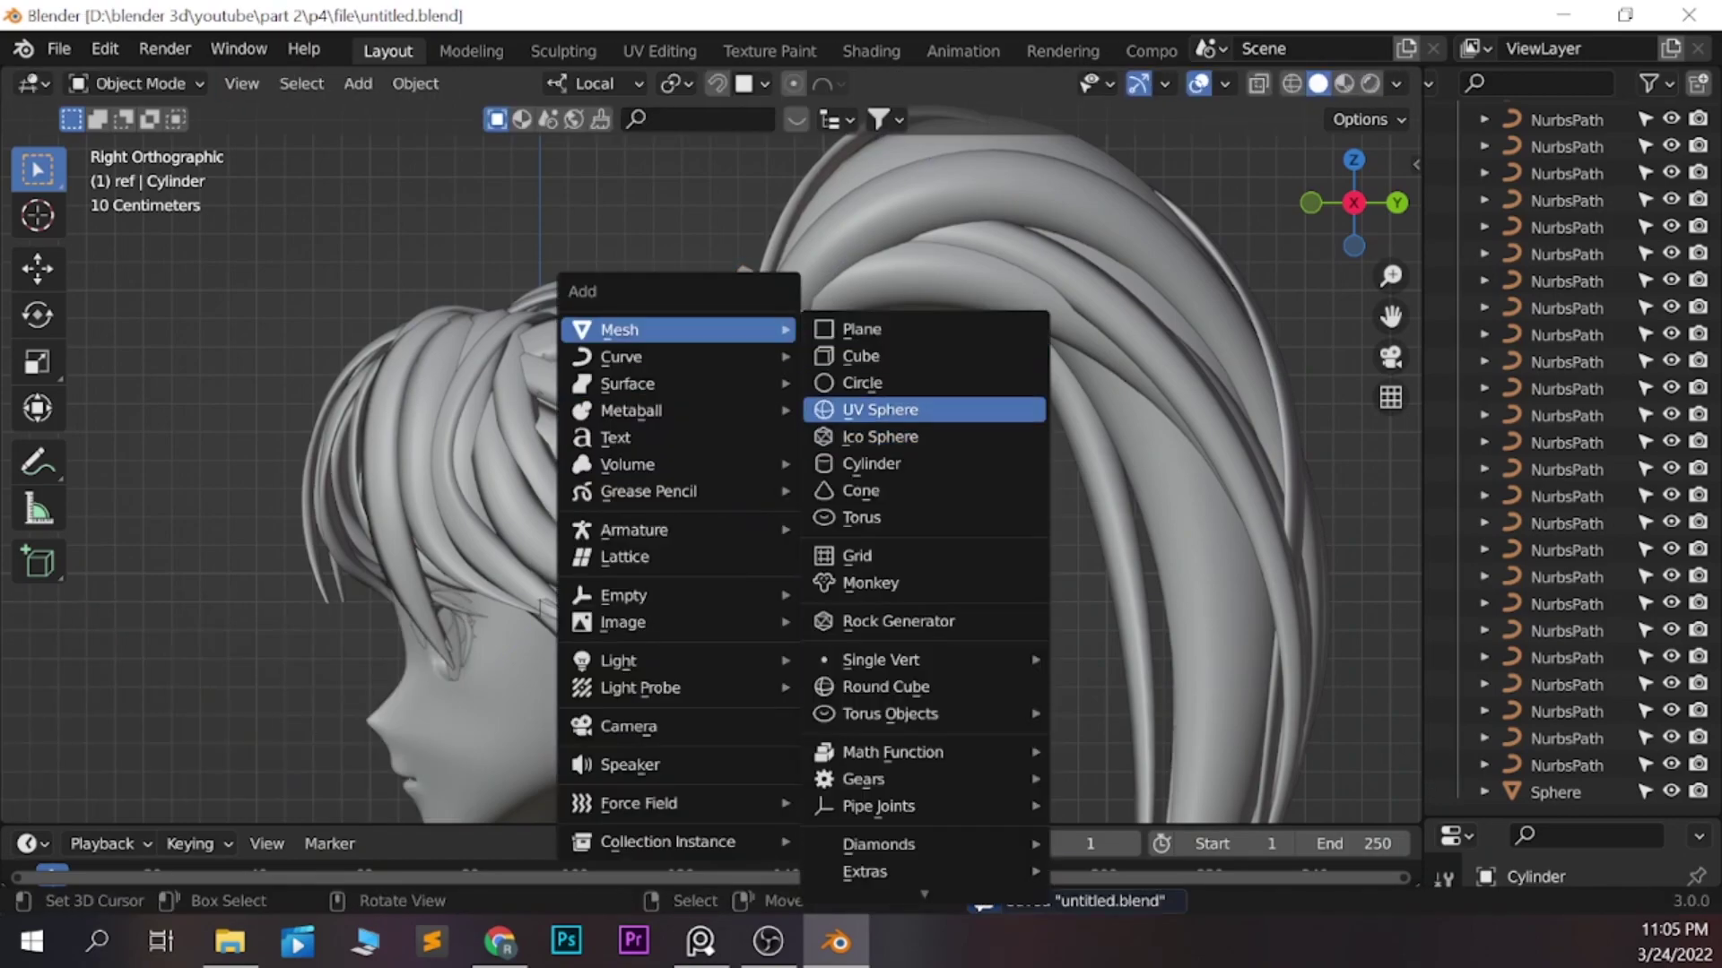
left_click(897, 403)
key("s")
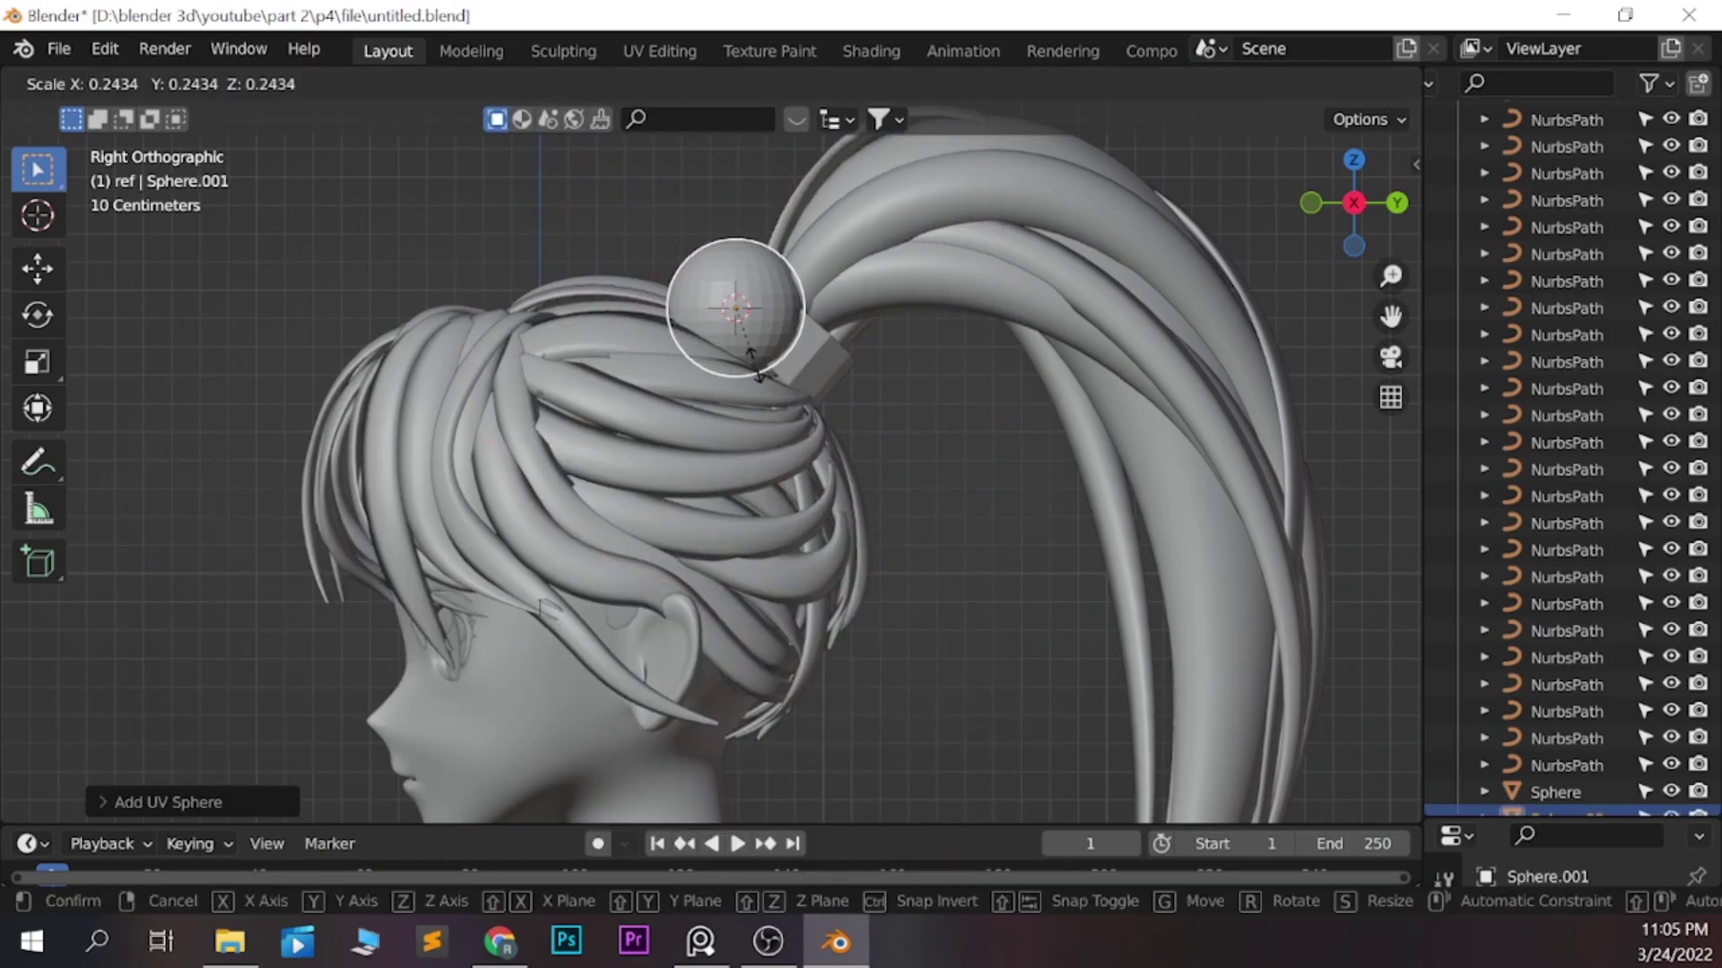
key("Return")
key("KP_1")
key("s")
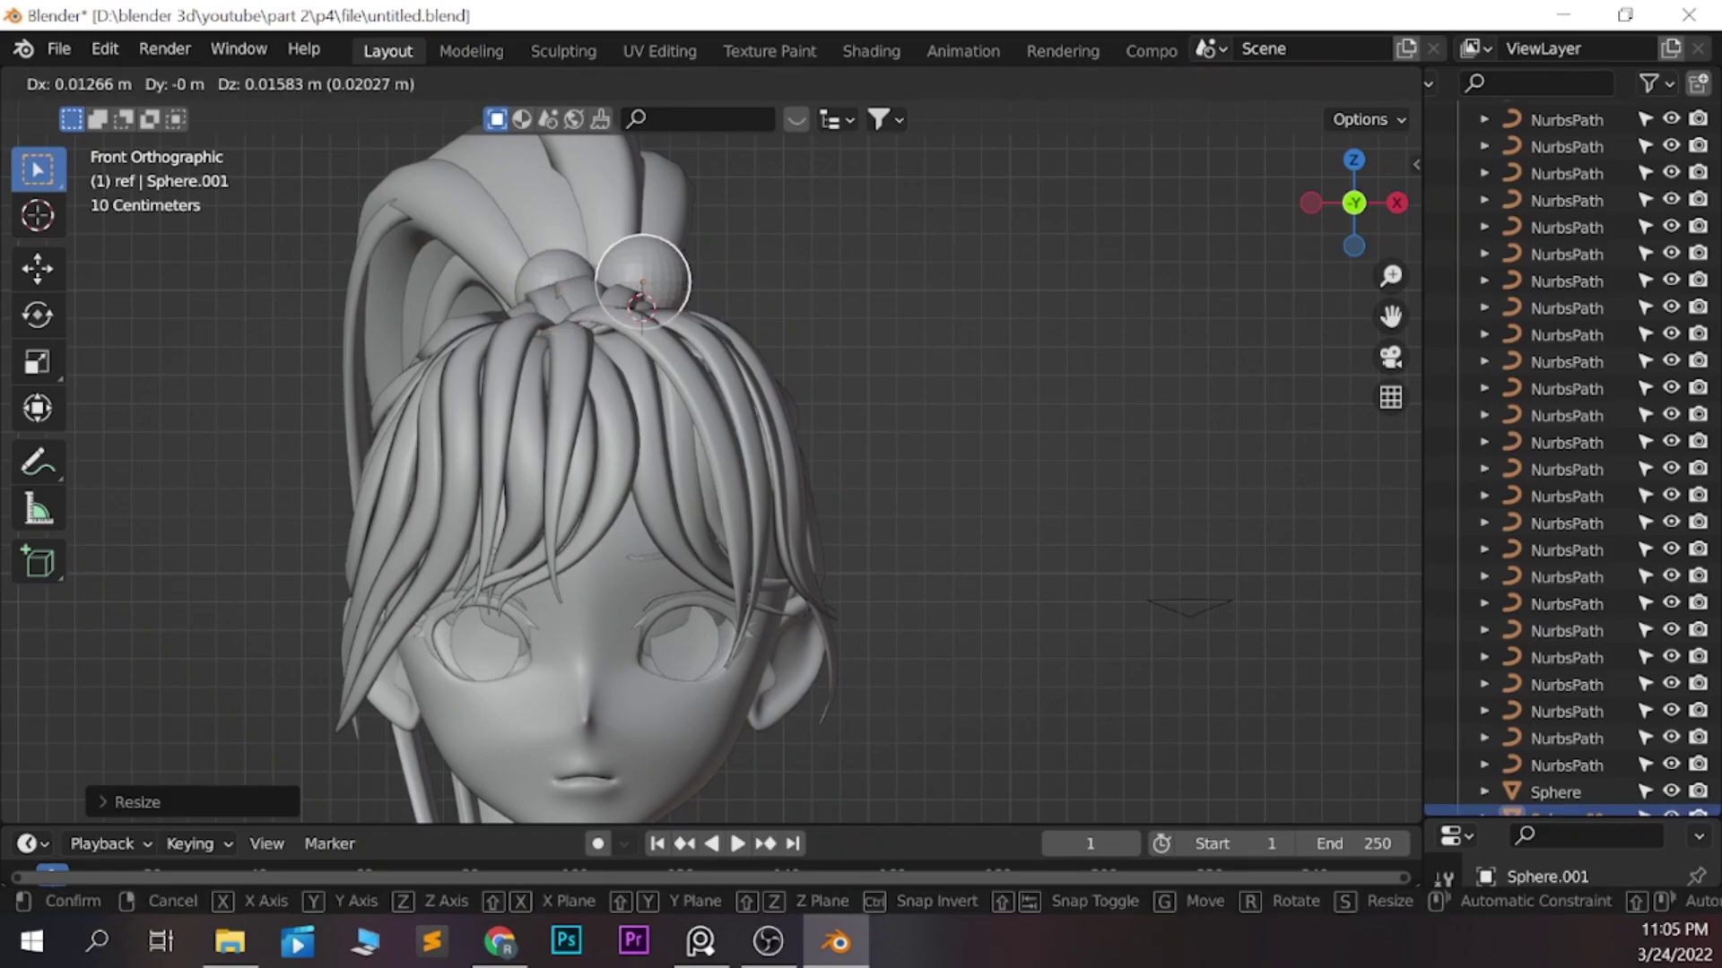
key("Return")
mouse_move(807, 448)
middle_mouse_down()
mouse_move(628, 431)
mouse_move(852, 430)
middle_mouse_up()
key("shift+d")
key("KP_1")
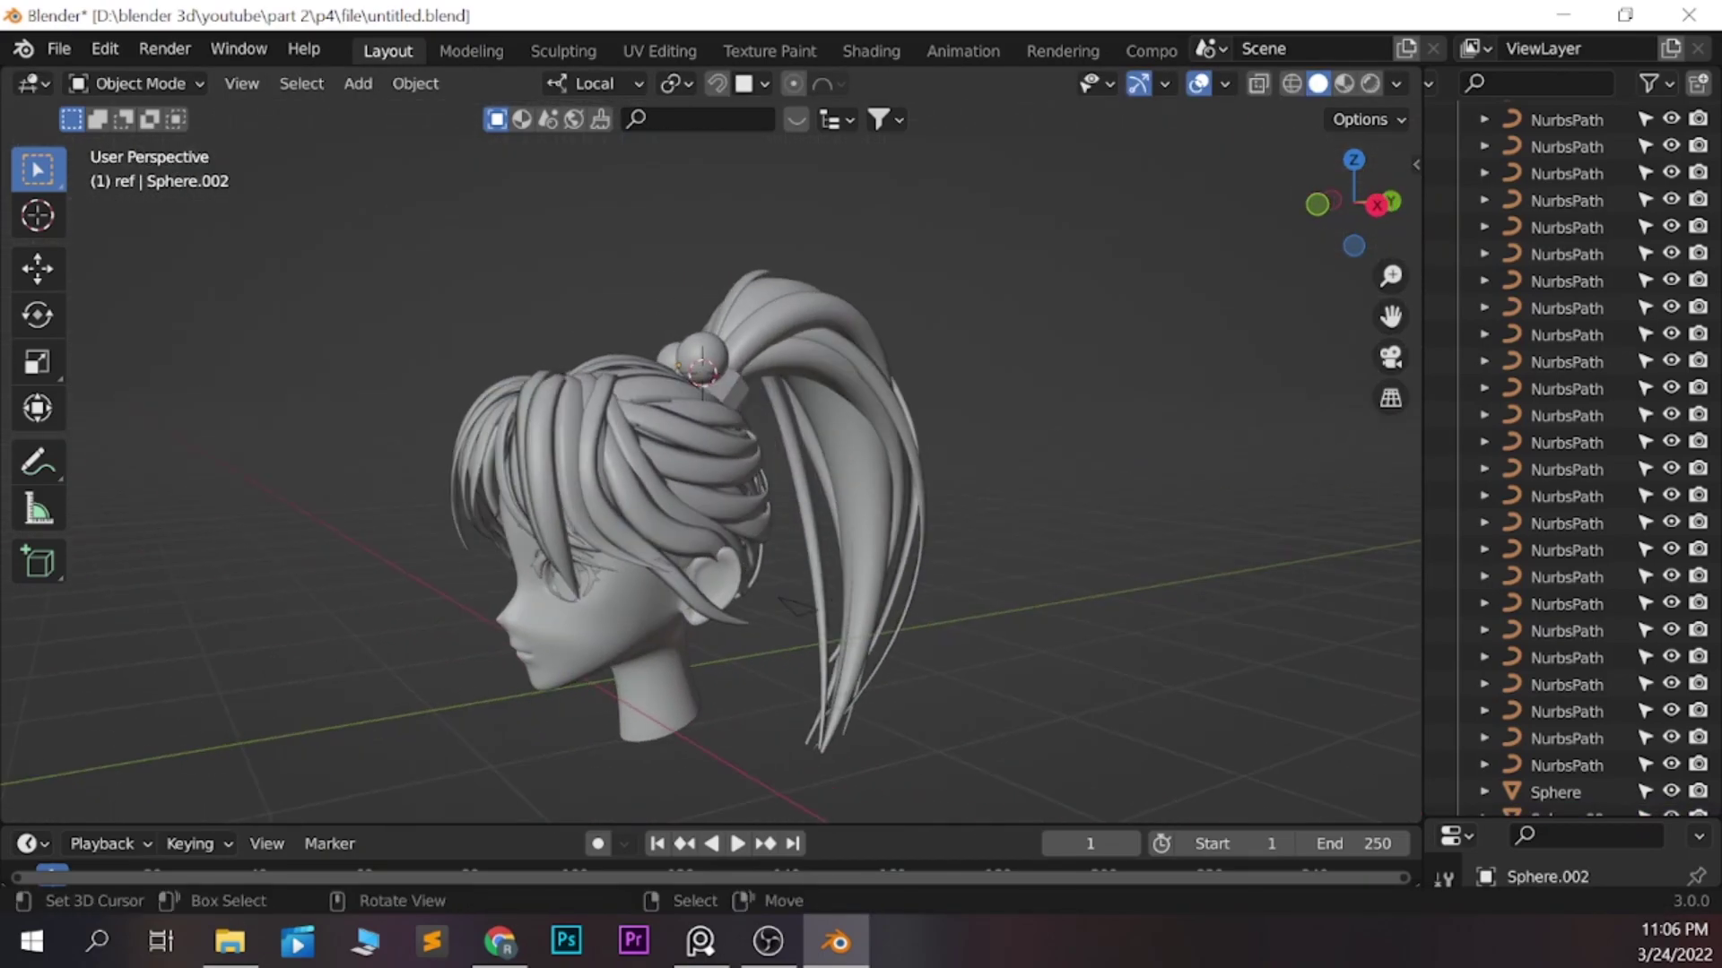
middle_click_drag(717, 448, 852, 440)
Duplicate a ponytail hair strand and rotate the copy
key("shift+d")
key("Return")
key("KP_1")
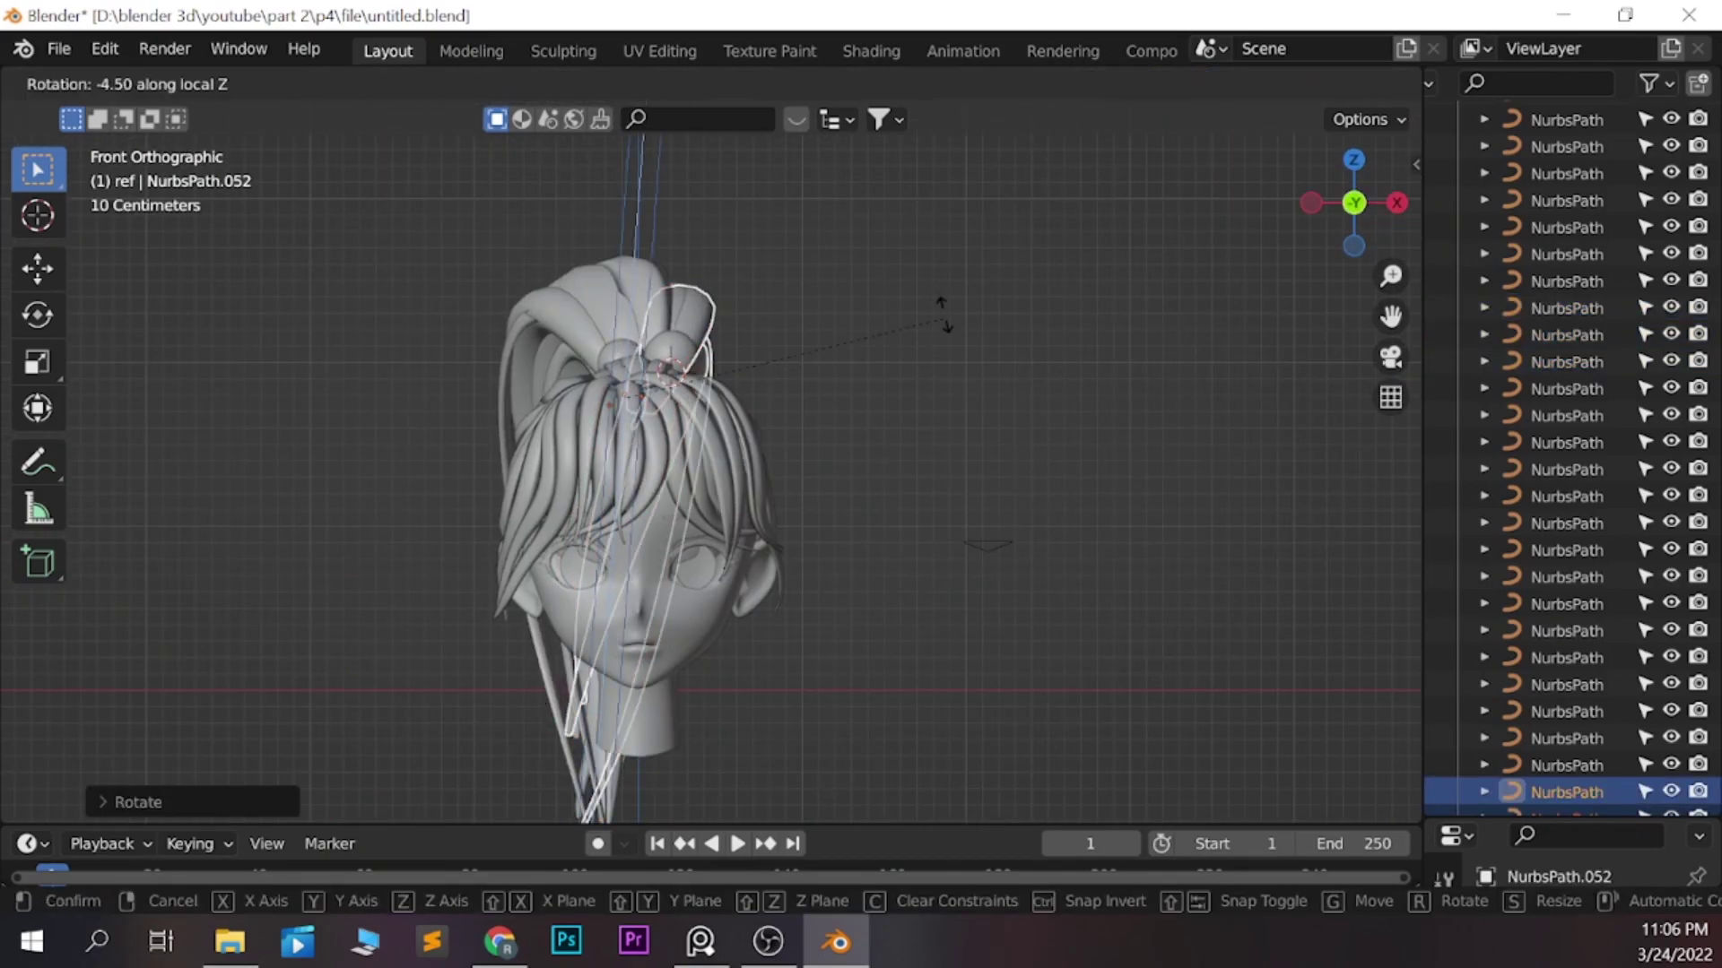
left_click(944, 314)
middle_click_drag(944, 314, 807, 404)
Reshape the ponytail strand by moving one of its control points, then save
left_click(896, 448)
key("Tab")
left_click(1067, 590)
key("g")
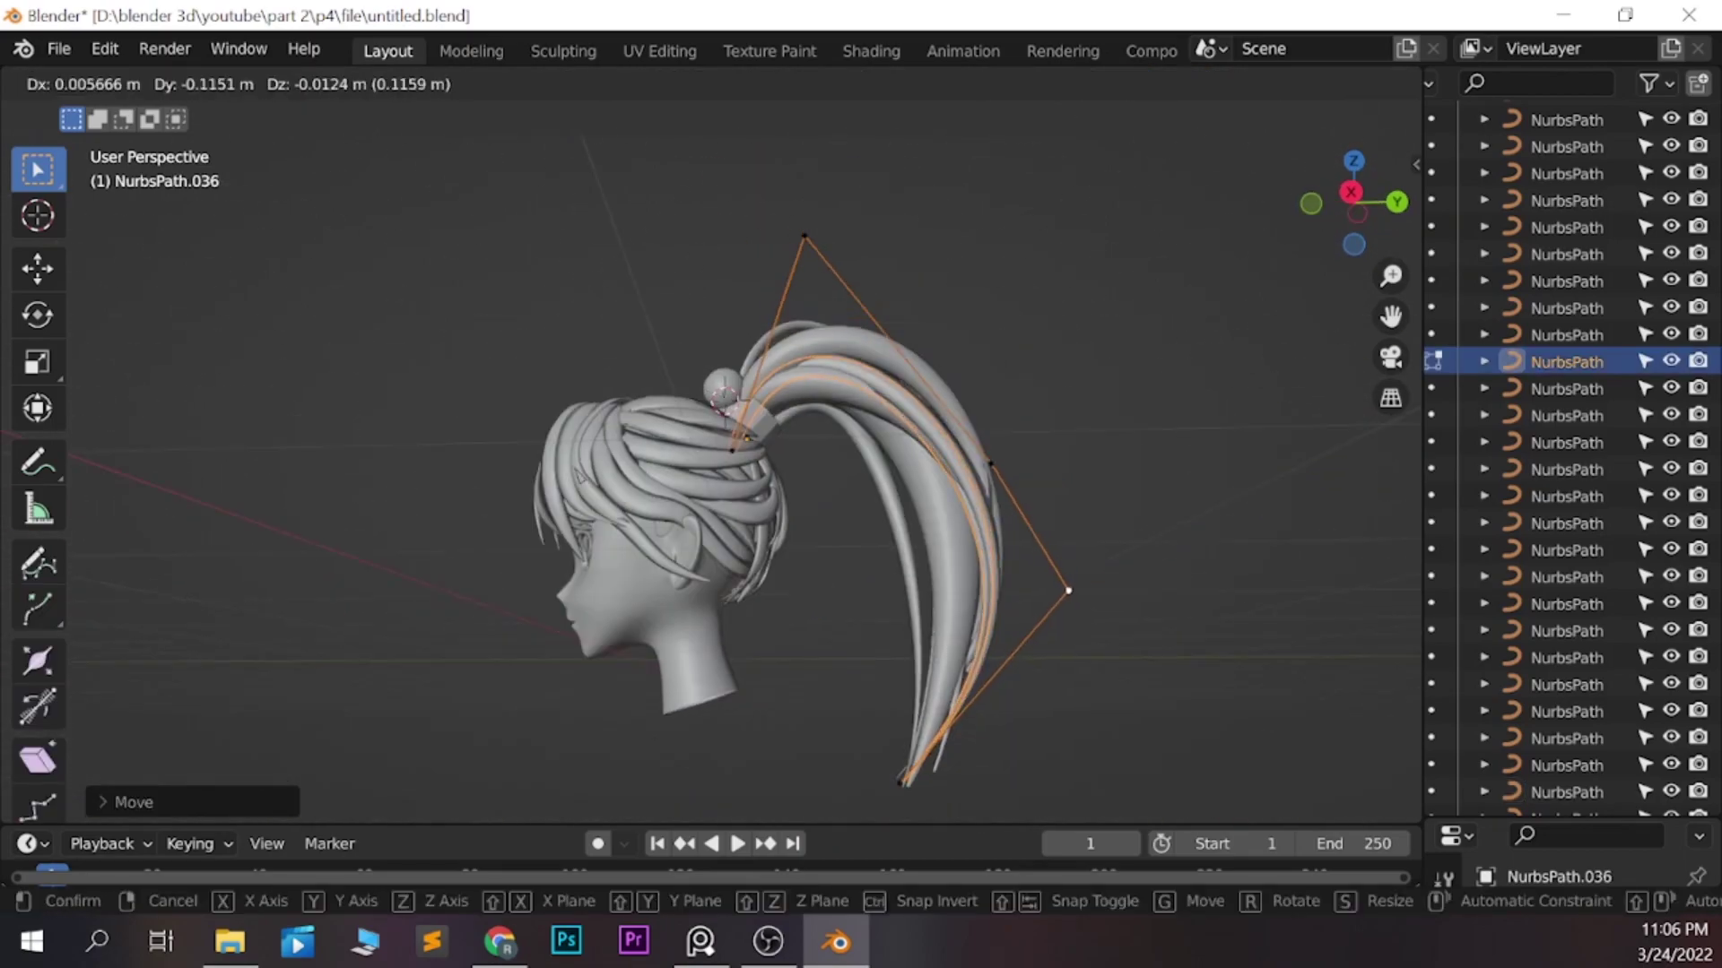
key("Tab")
key("ctrl+s")
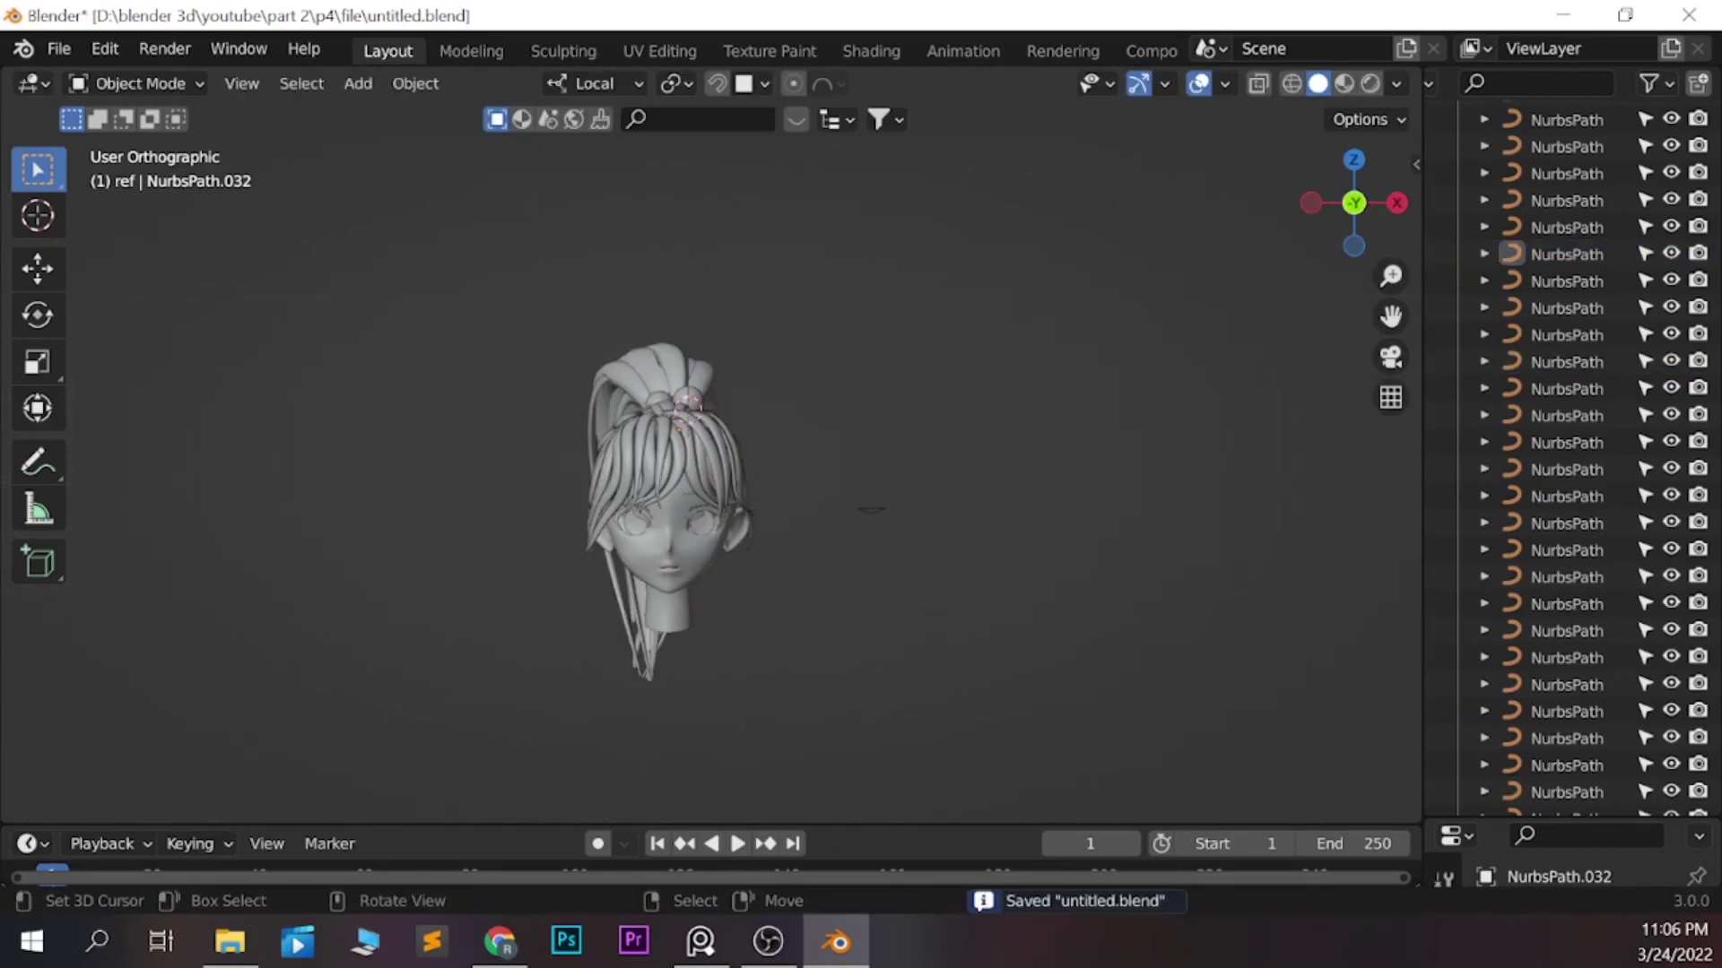
Select the bust mesh from the front view
key("KP_1")
middle_click_drag(871, 510, 897, 403)
left_click(628, 404)
key("KP_1")
Add a bevelled edge loop at the neck base, reshape neck and shoulder vertices, and save
key("Tab")
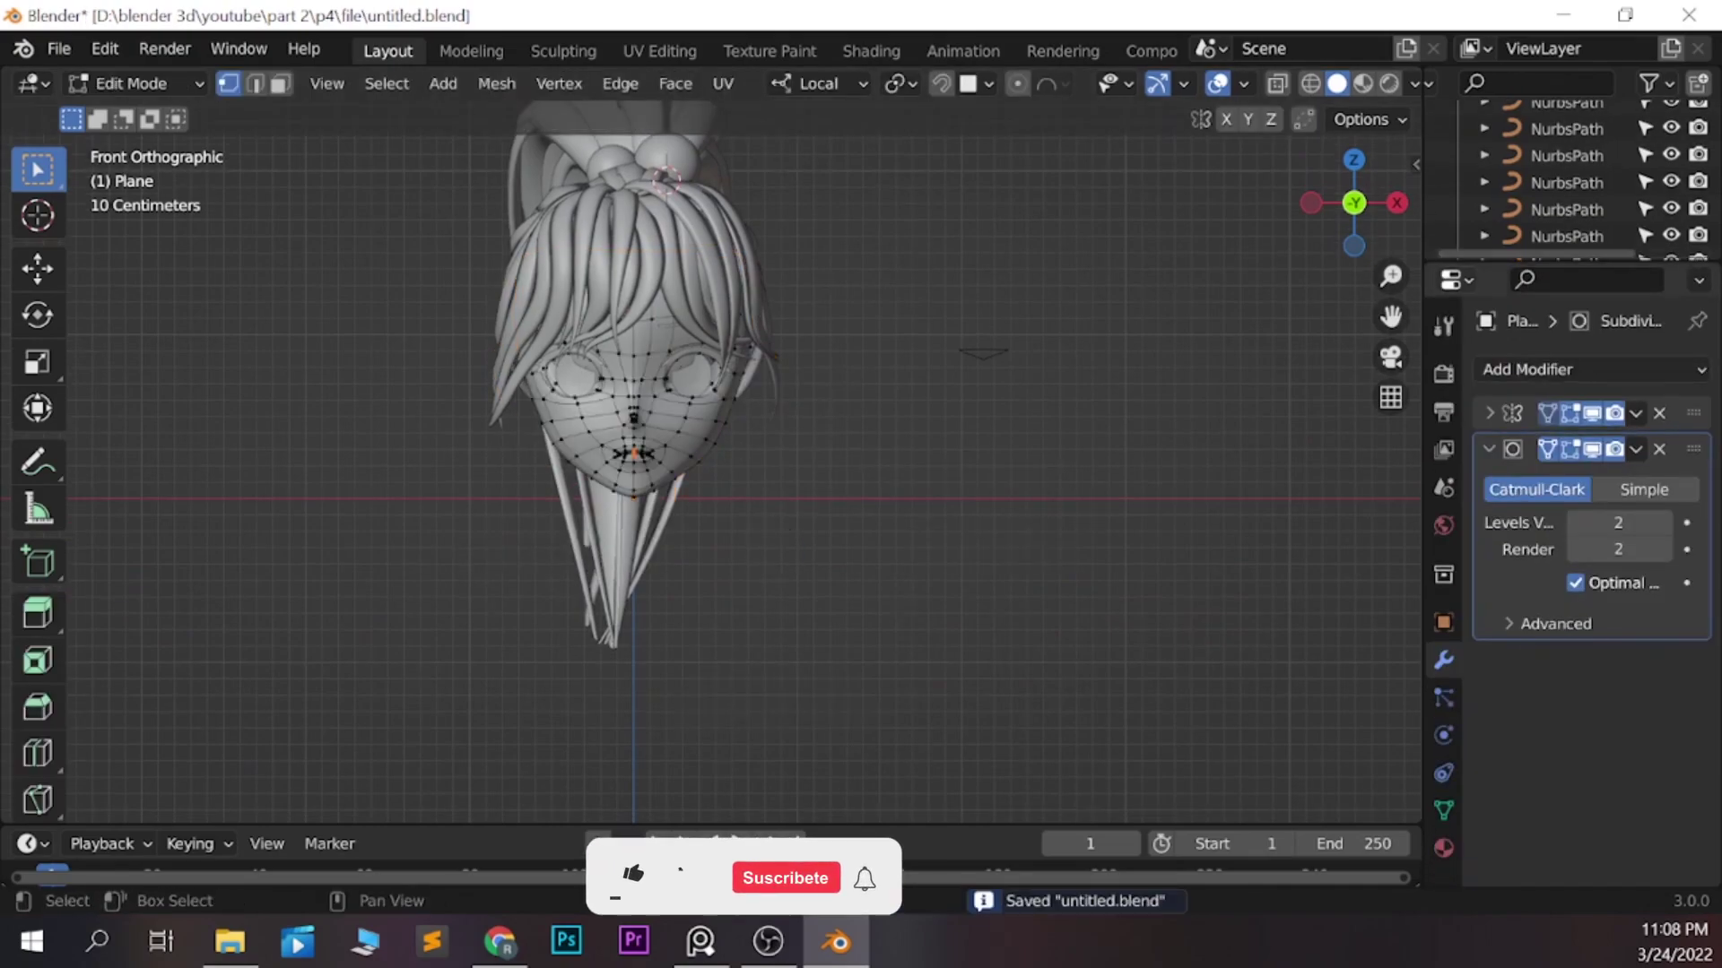
middle_click_drag(717, 448, 628, 403)
key("KP_1")
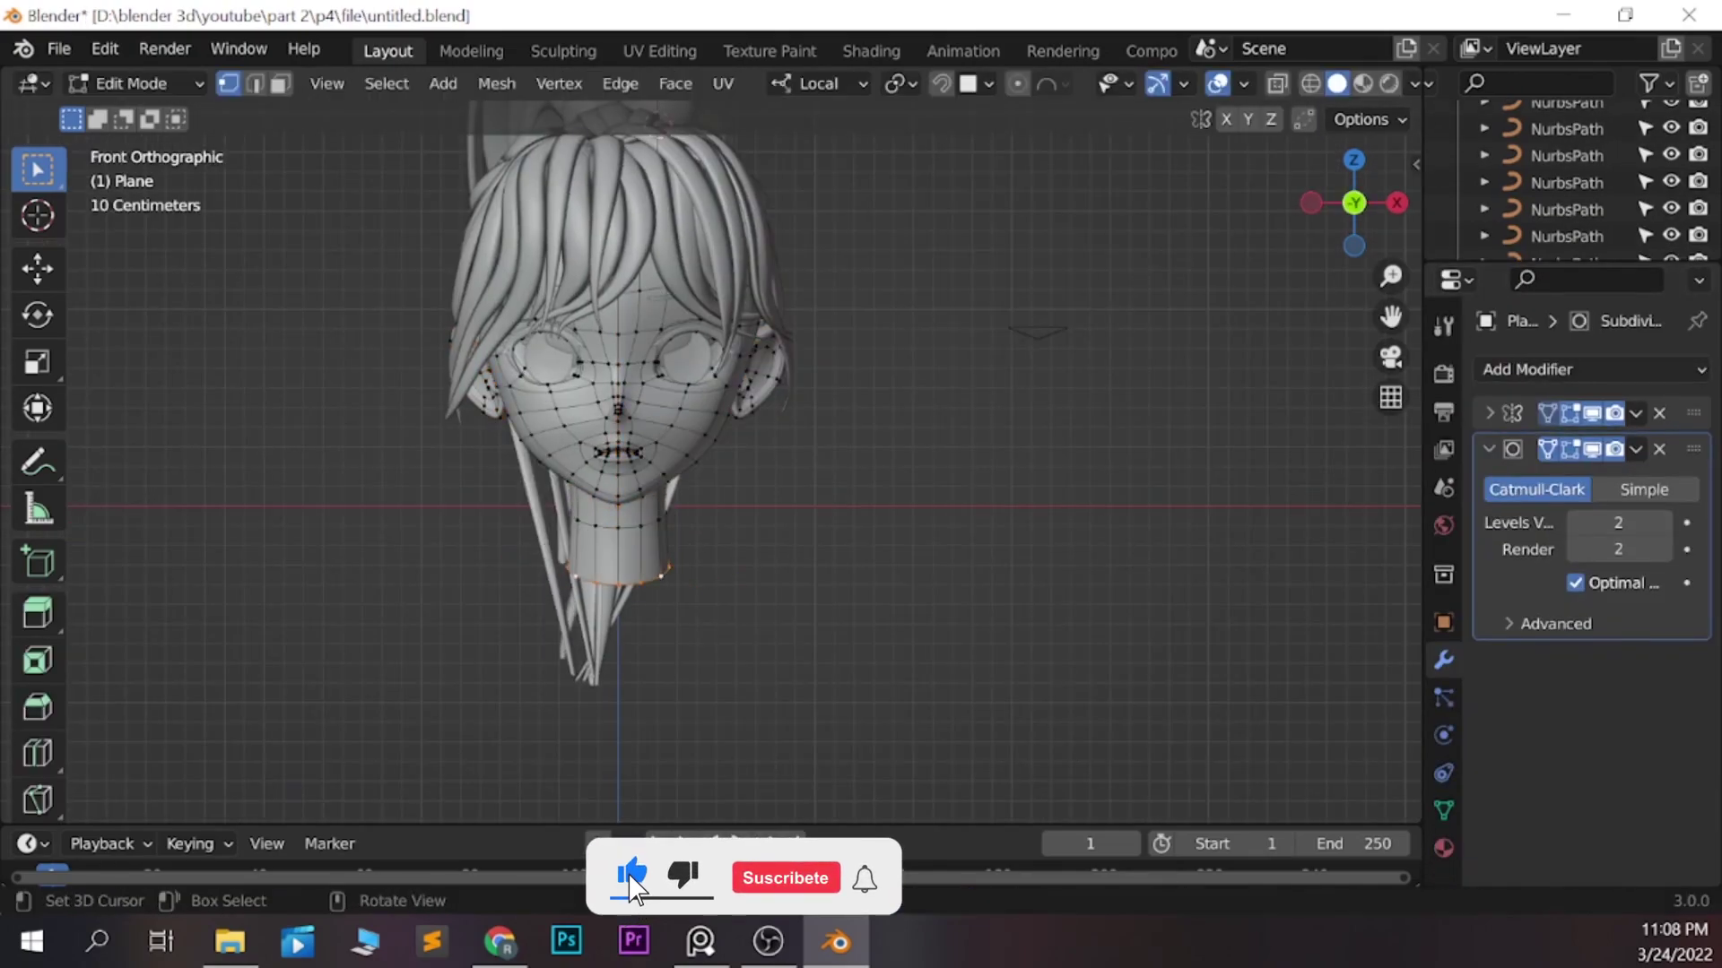
key("Return")
scroll(717, 449, "up", 1)
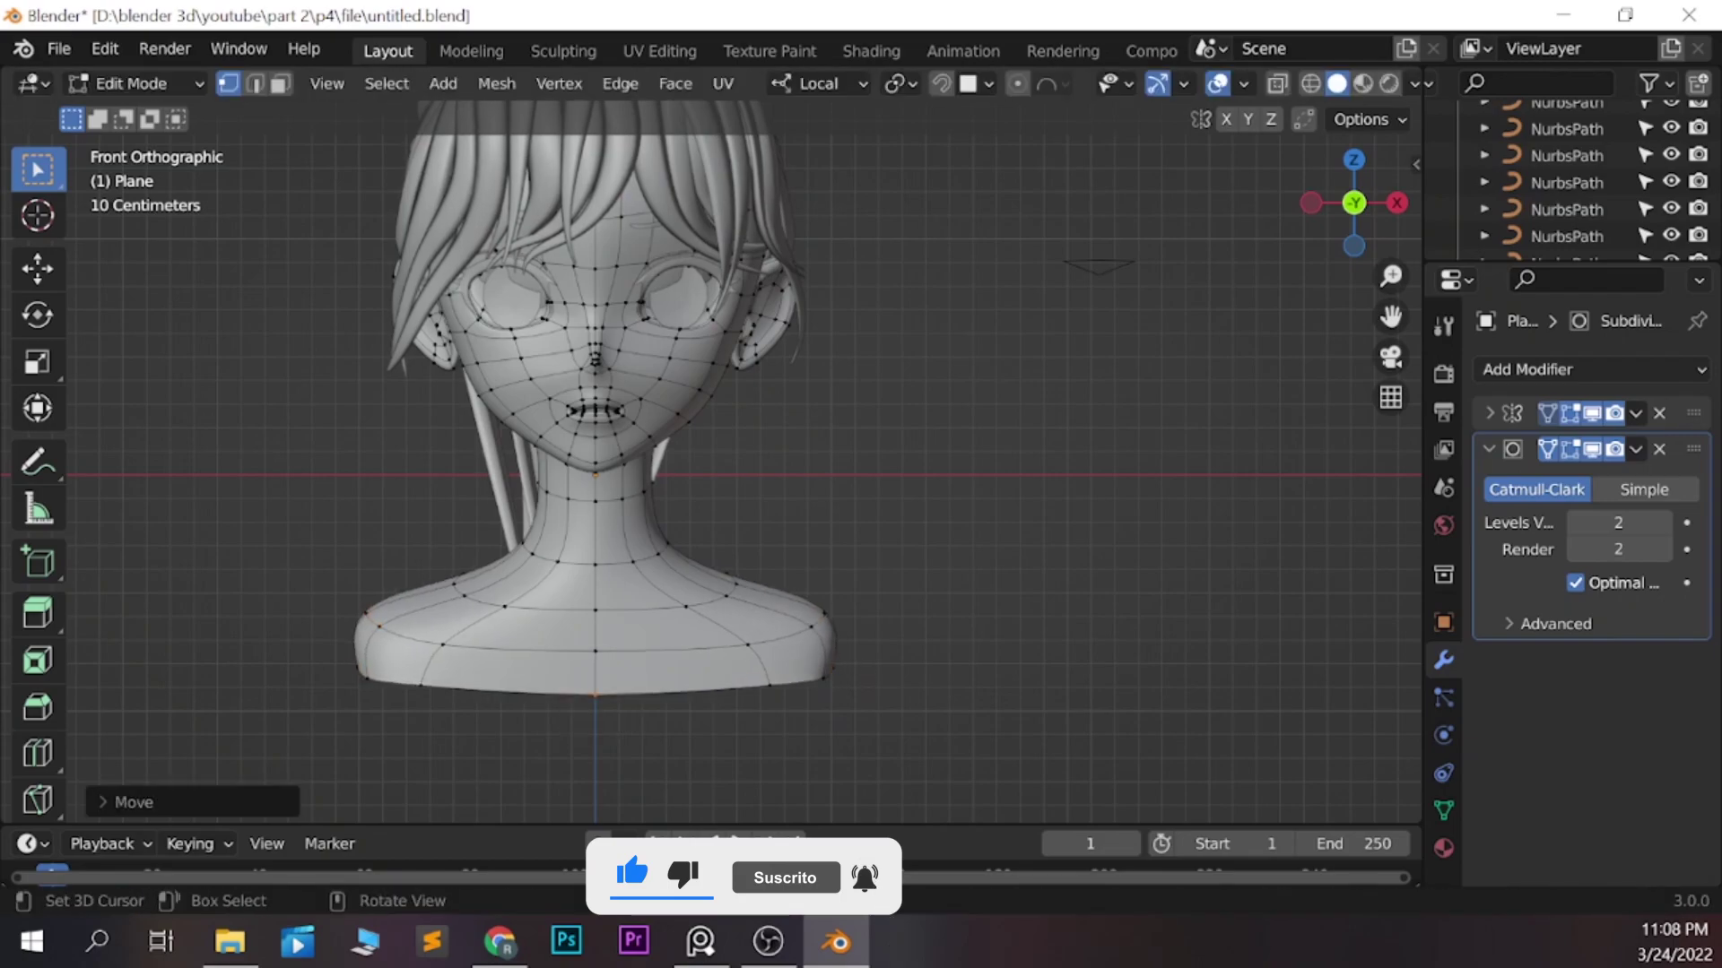
key("KP_3")
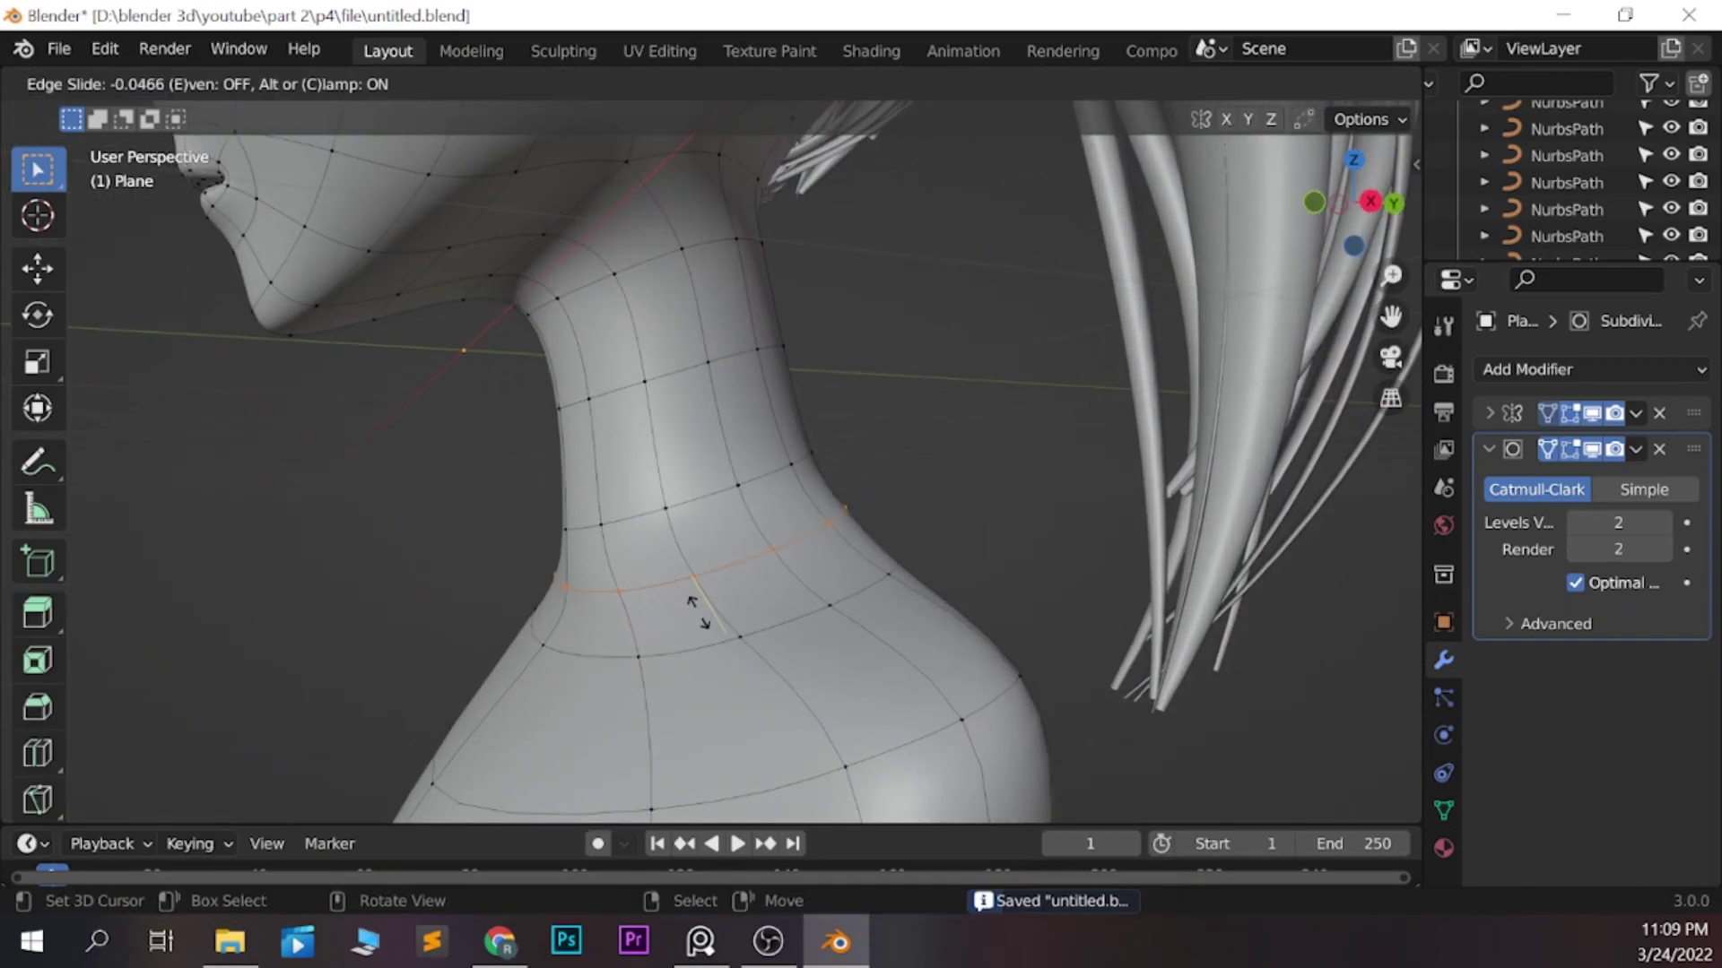
key("ctrl+b")
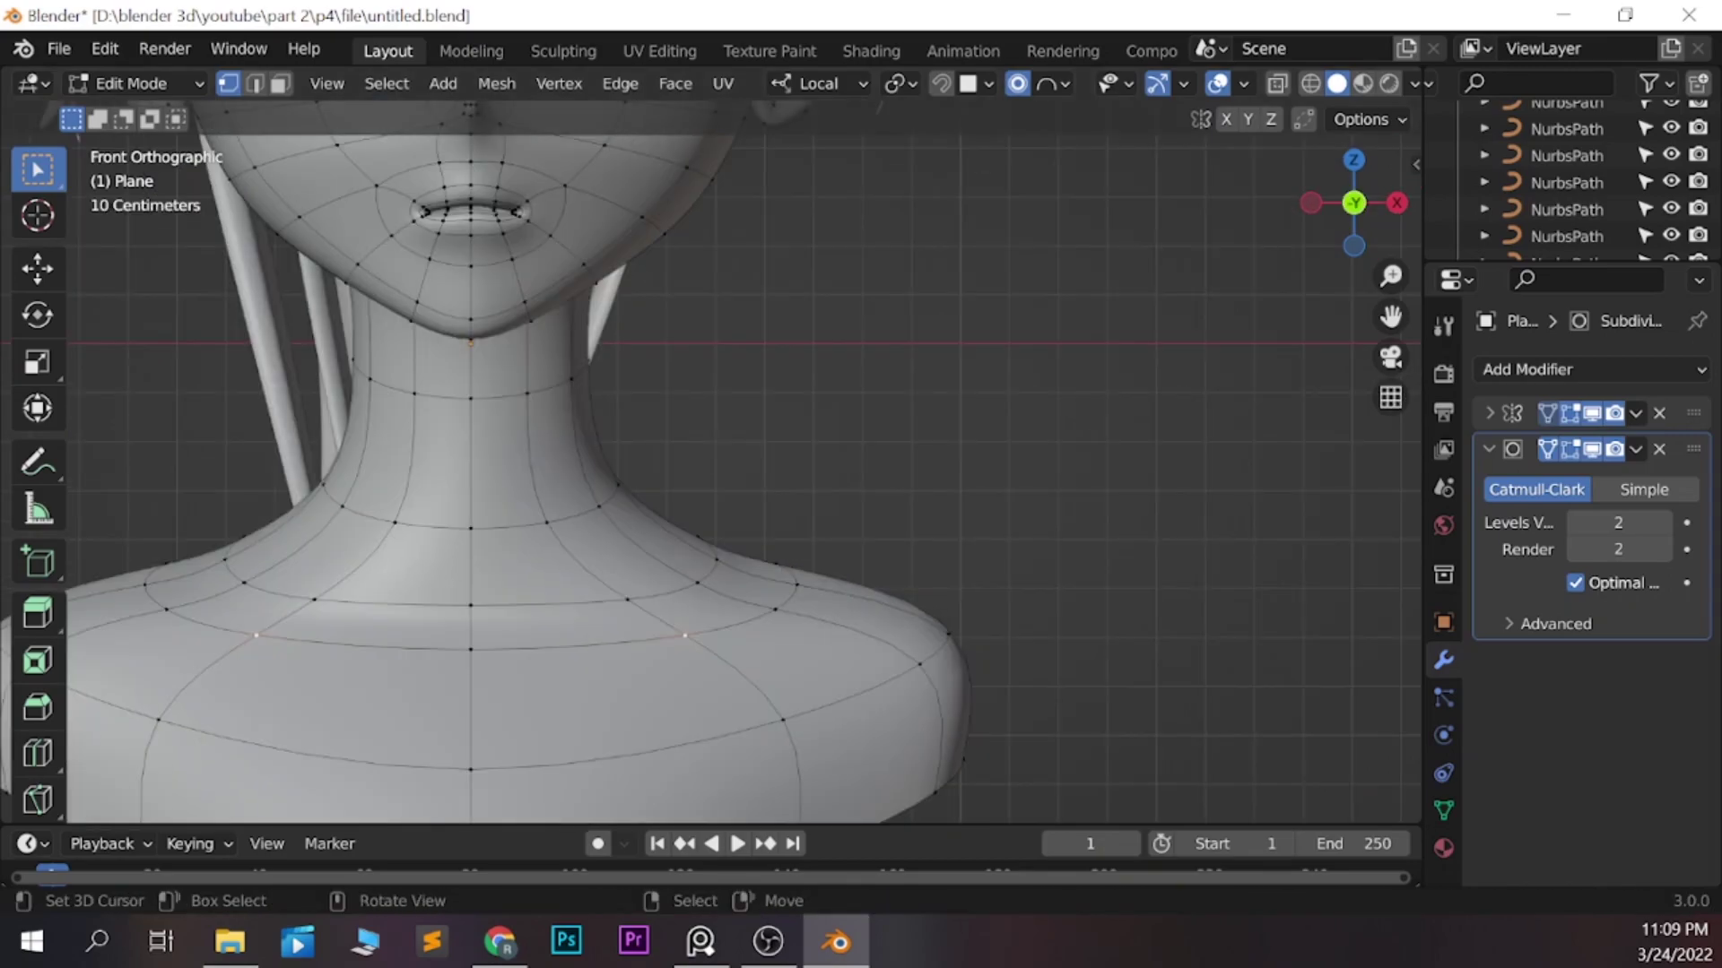
key("g")
key("Return")
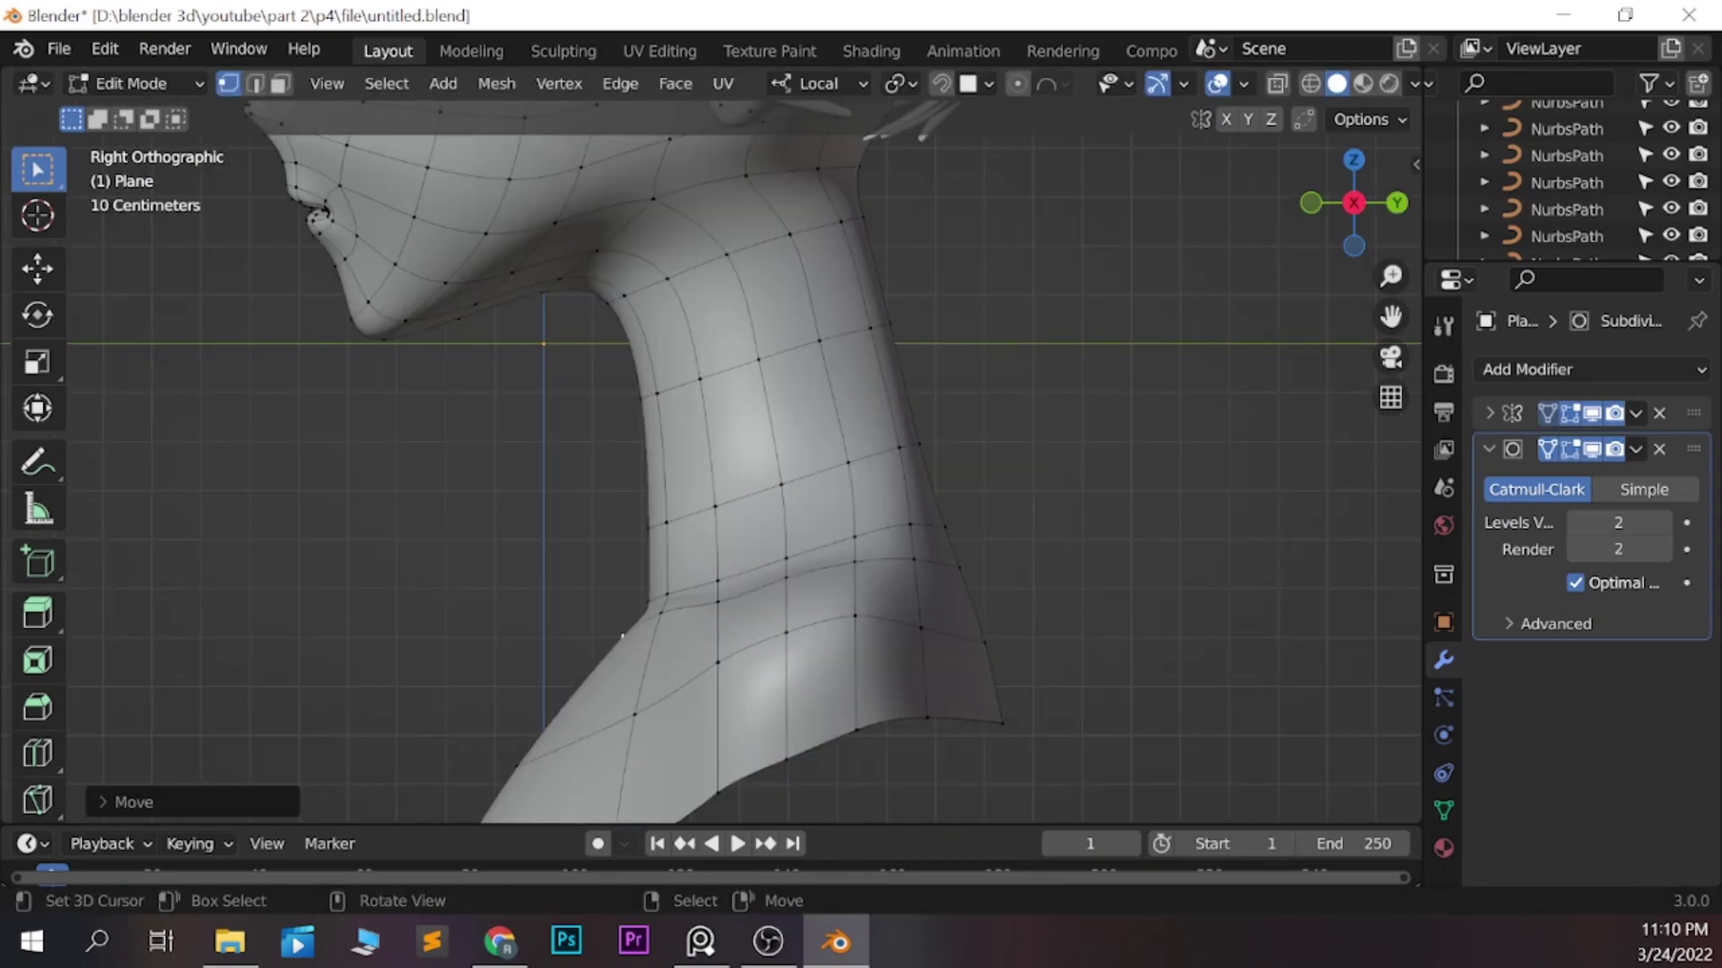
key("Tab")
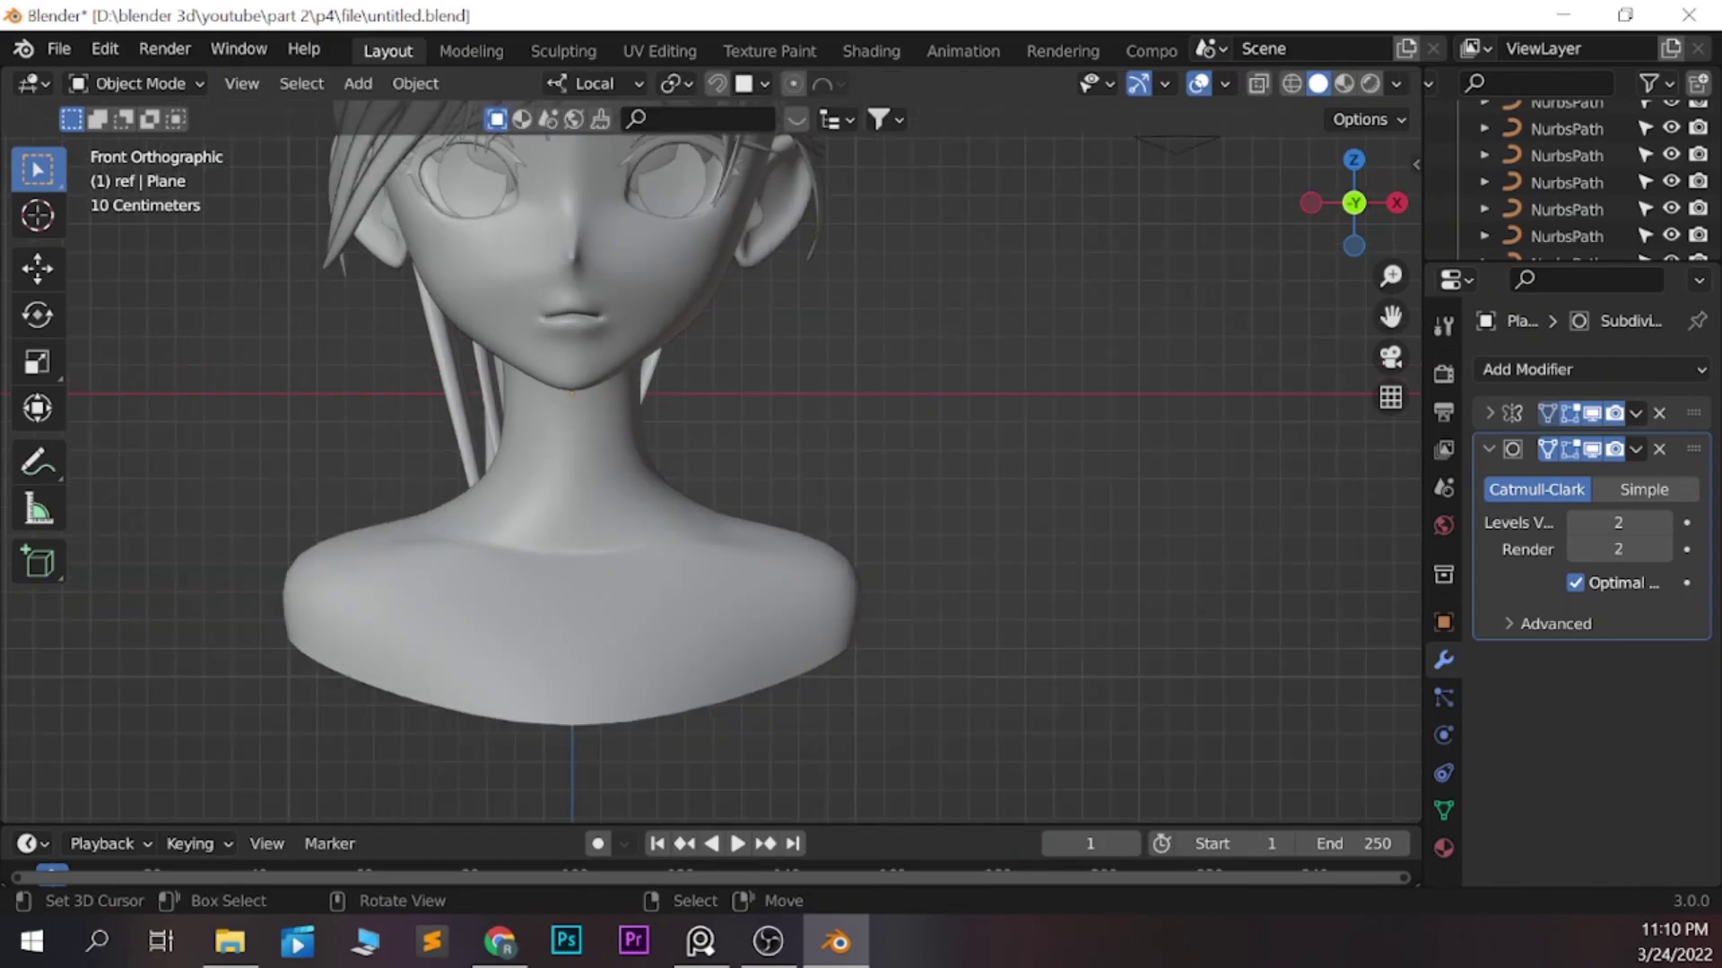
key("ctrl+s")
Add a plane and rotate it 90 degrees on X to stand upright
scroll(802, 804, "up", 2)
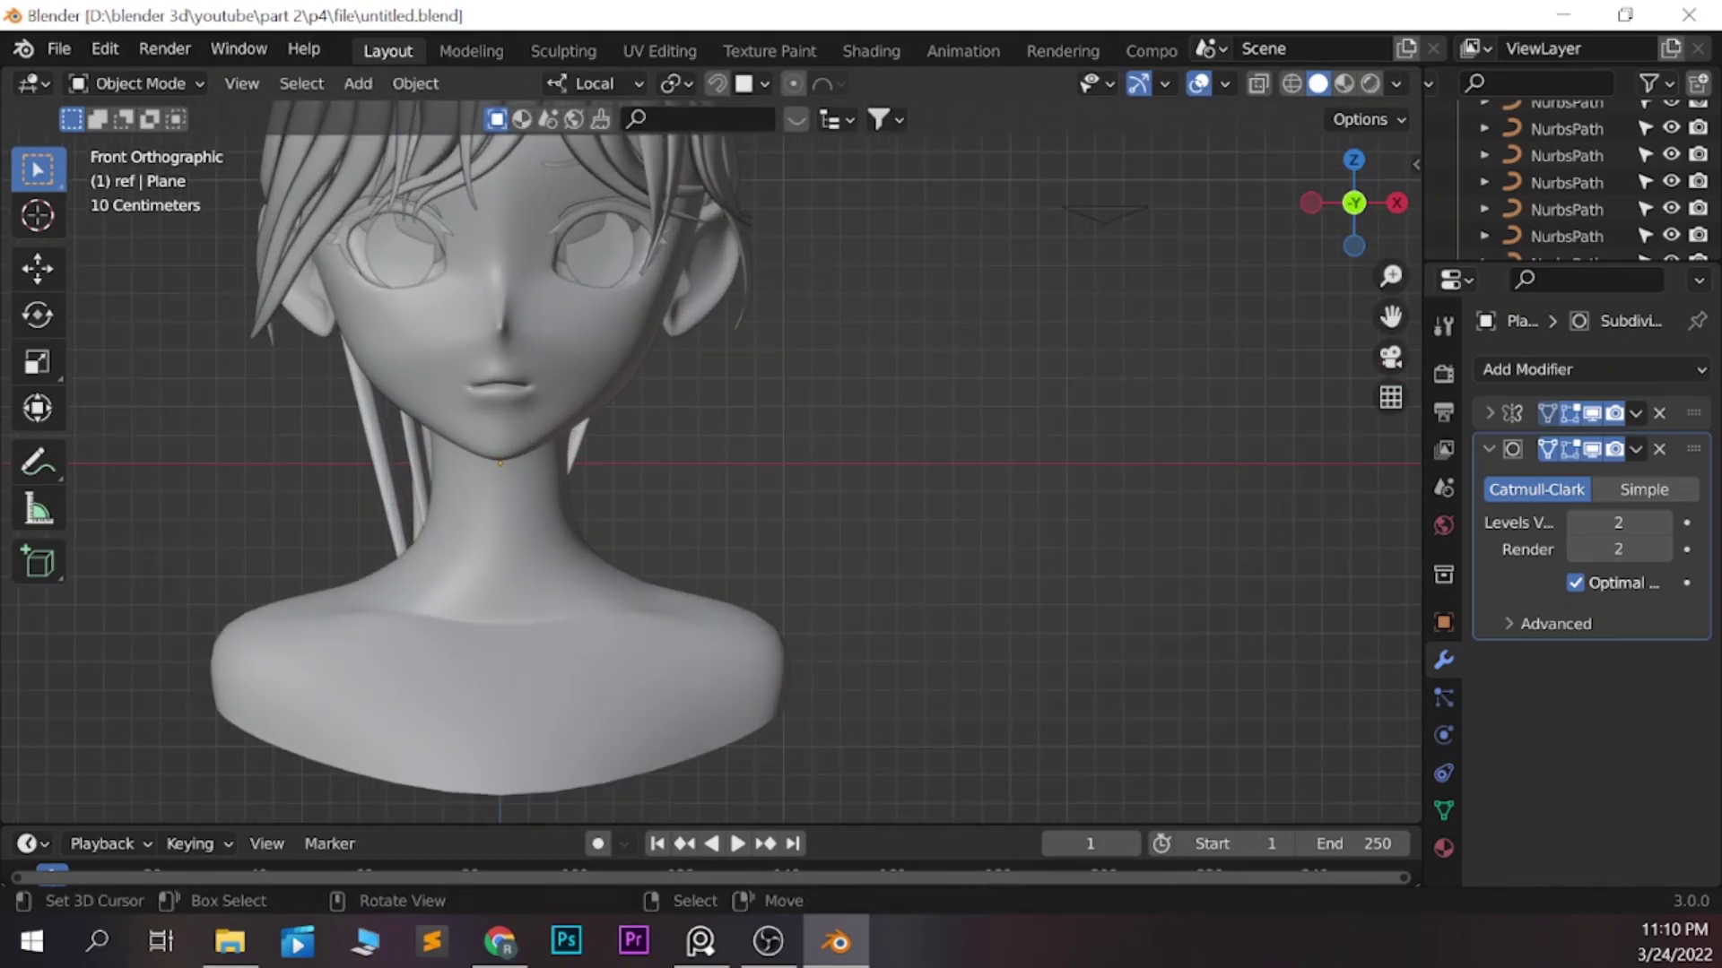
key("shift+a")
left_click(718, 502)
key("r")
key("x")
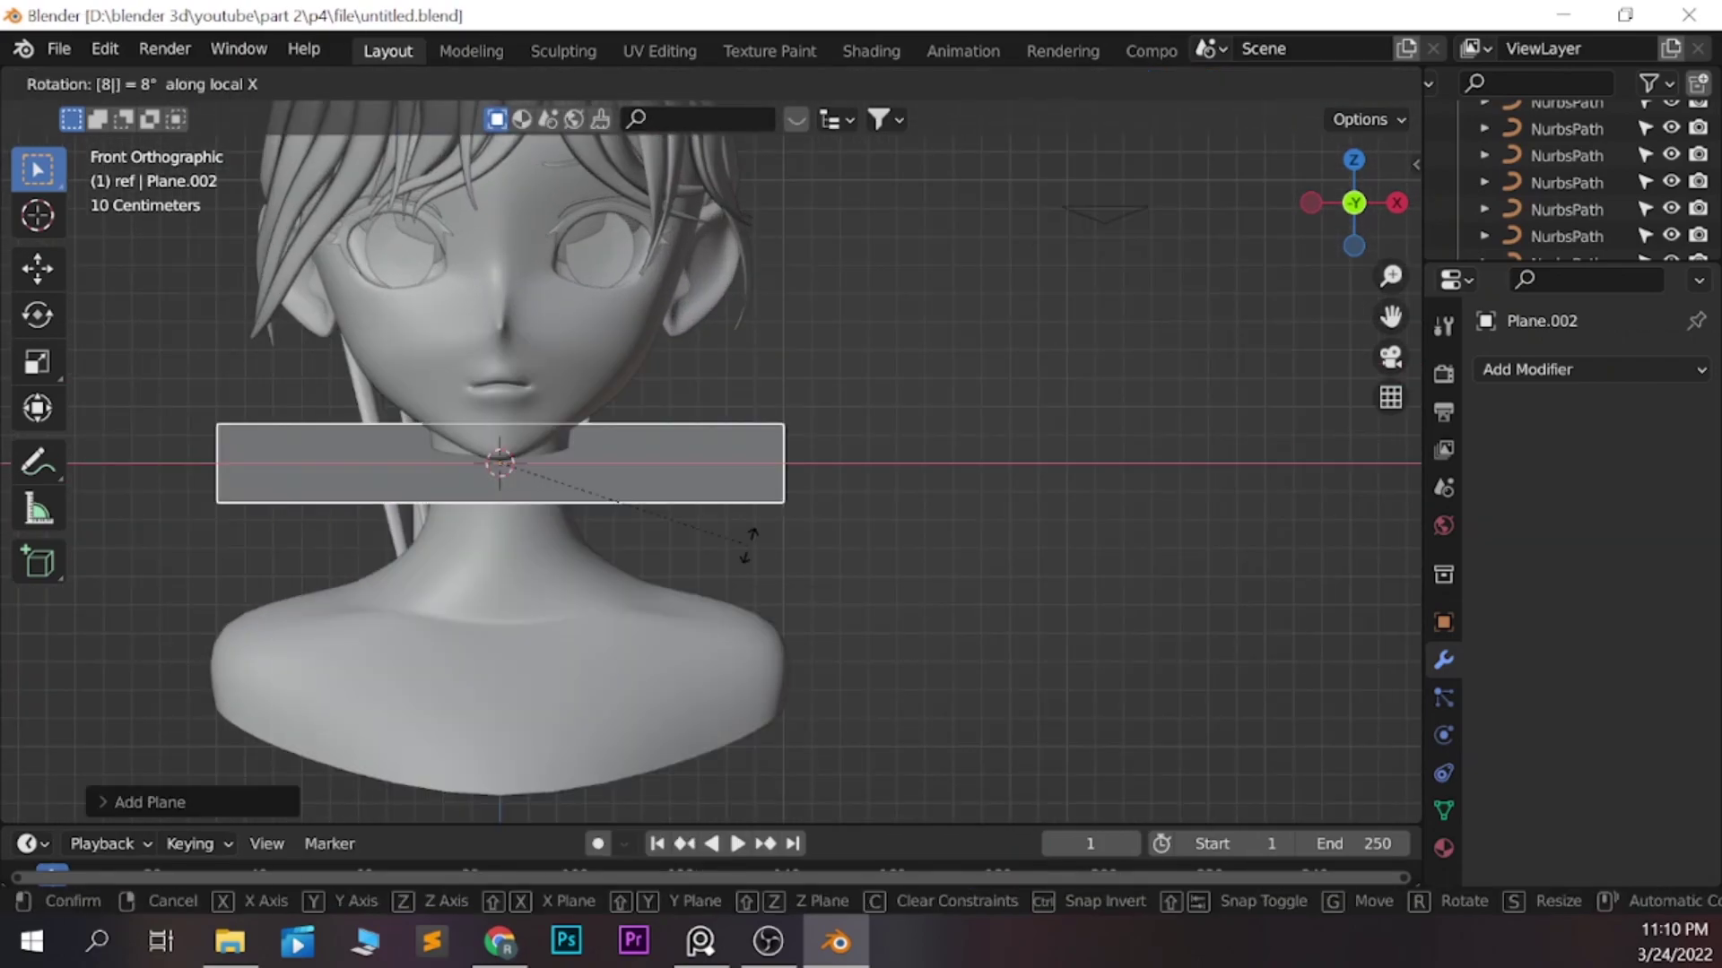
key("x")
key("9")
key("0")
Scale the plane down and mirror it across the centre with a Mirror modifier
key("Return")
key("s")
left_click(538, 498)
left_click(1408, 333)
Apply the mirror setup, then move and scale the plane below the chest in side view
left_click(1268, 196)
key("n")
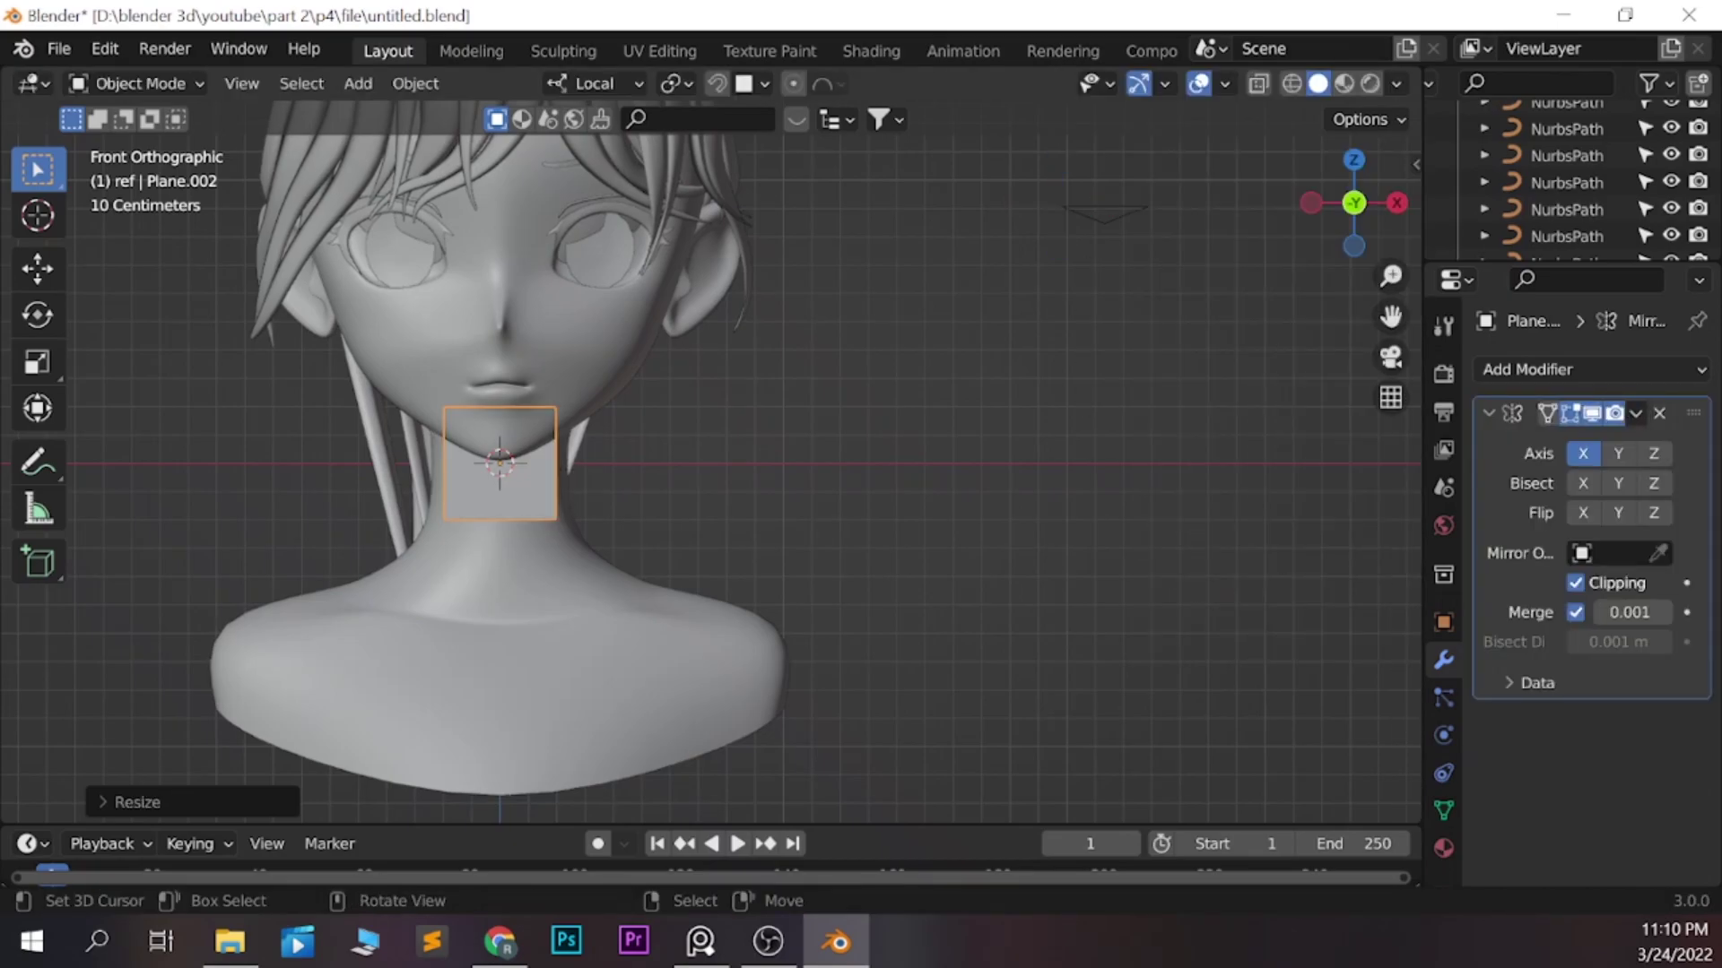
key("Tab")
key("g")
key("KP_3")
key("s")
key("g")
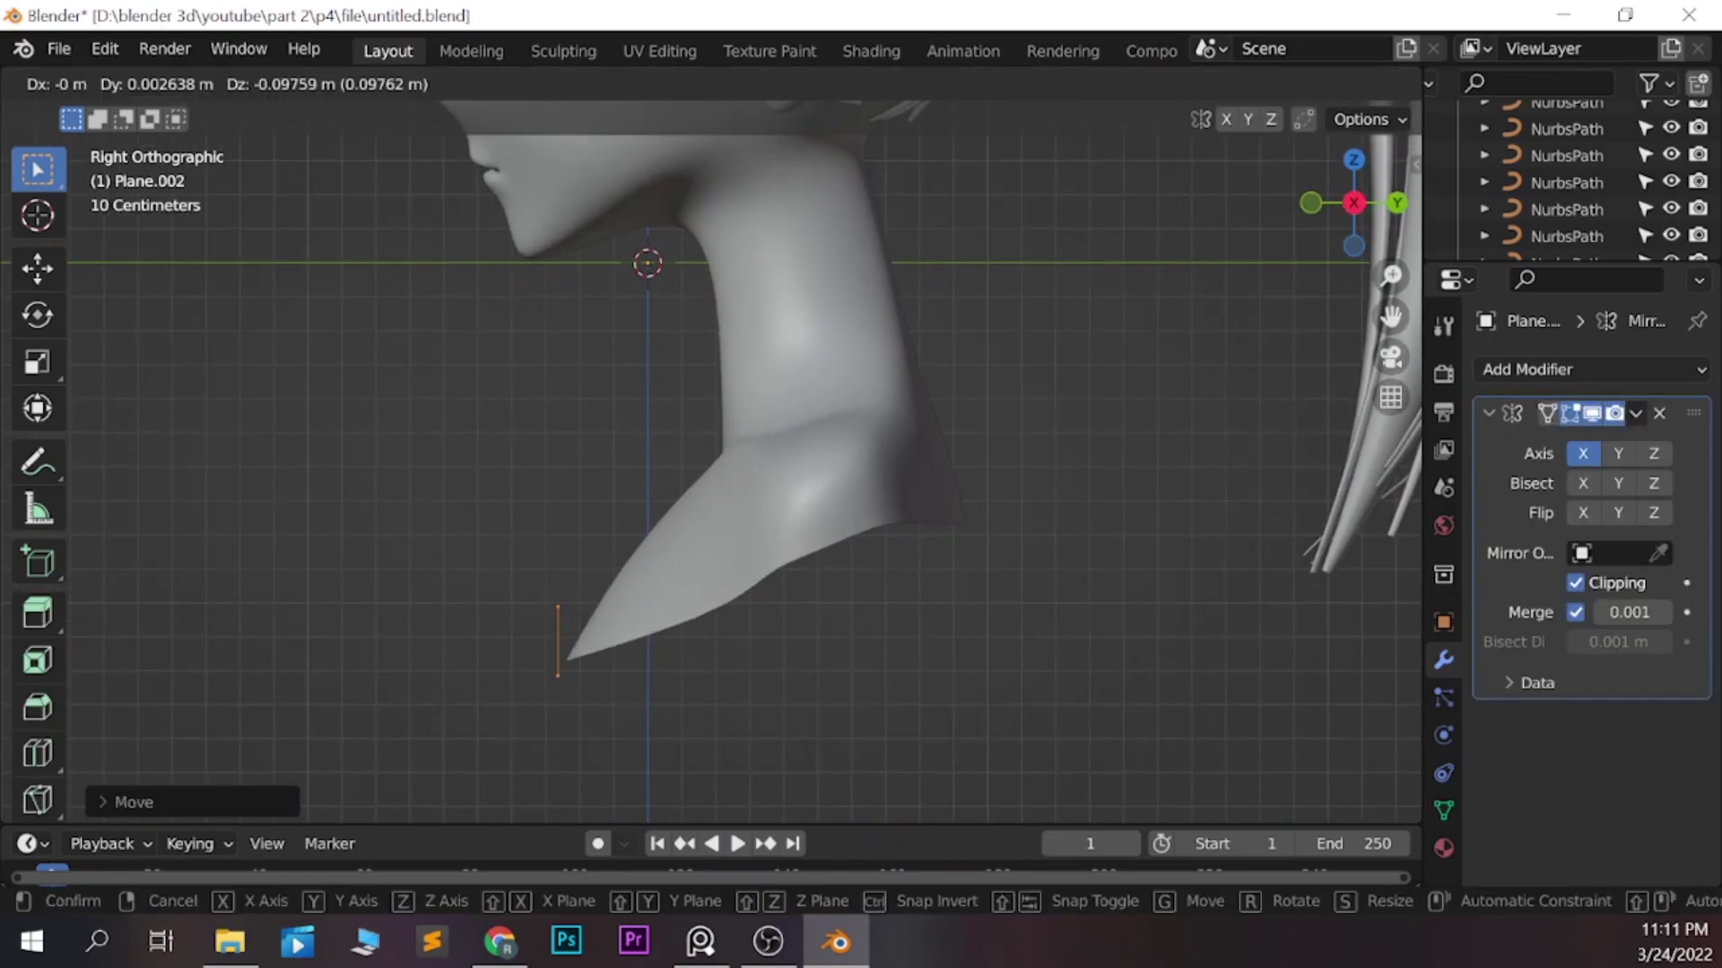
key("Return")
Uncheck mirror Clipping, move the half-panel off the centre and tilt the collar panels
key("KP_1")
left_click(1576, 583)
key("g")
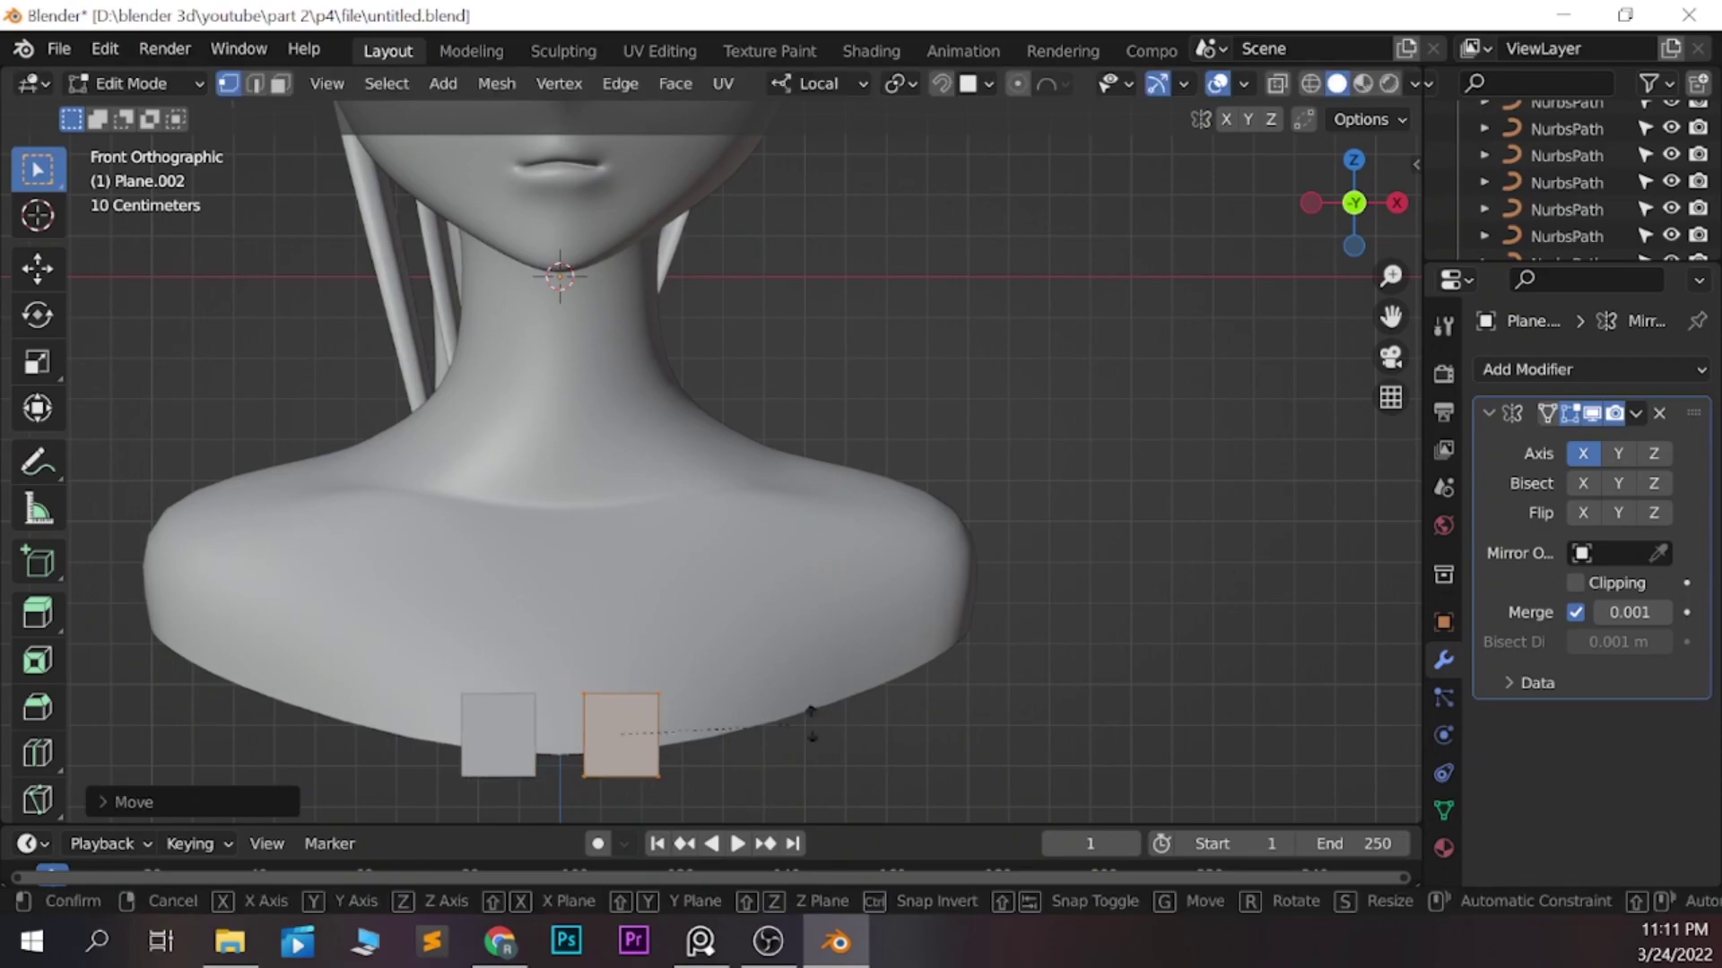
left_click(915, 644)
middle_click_drag(914, 644, 884, 492, "shift")
key("g")
left_click(560, 578)
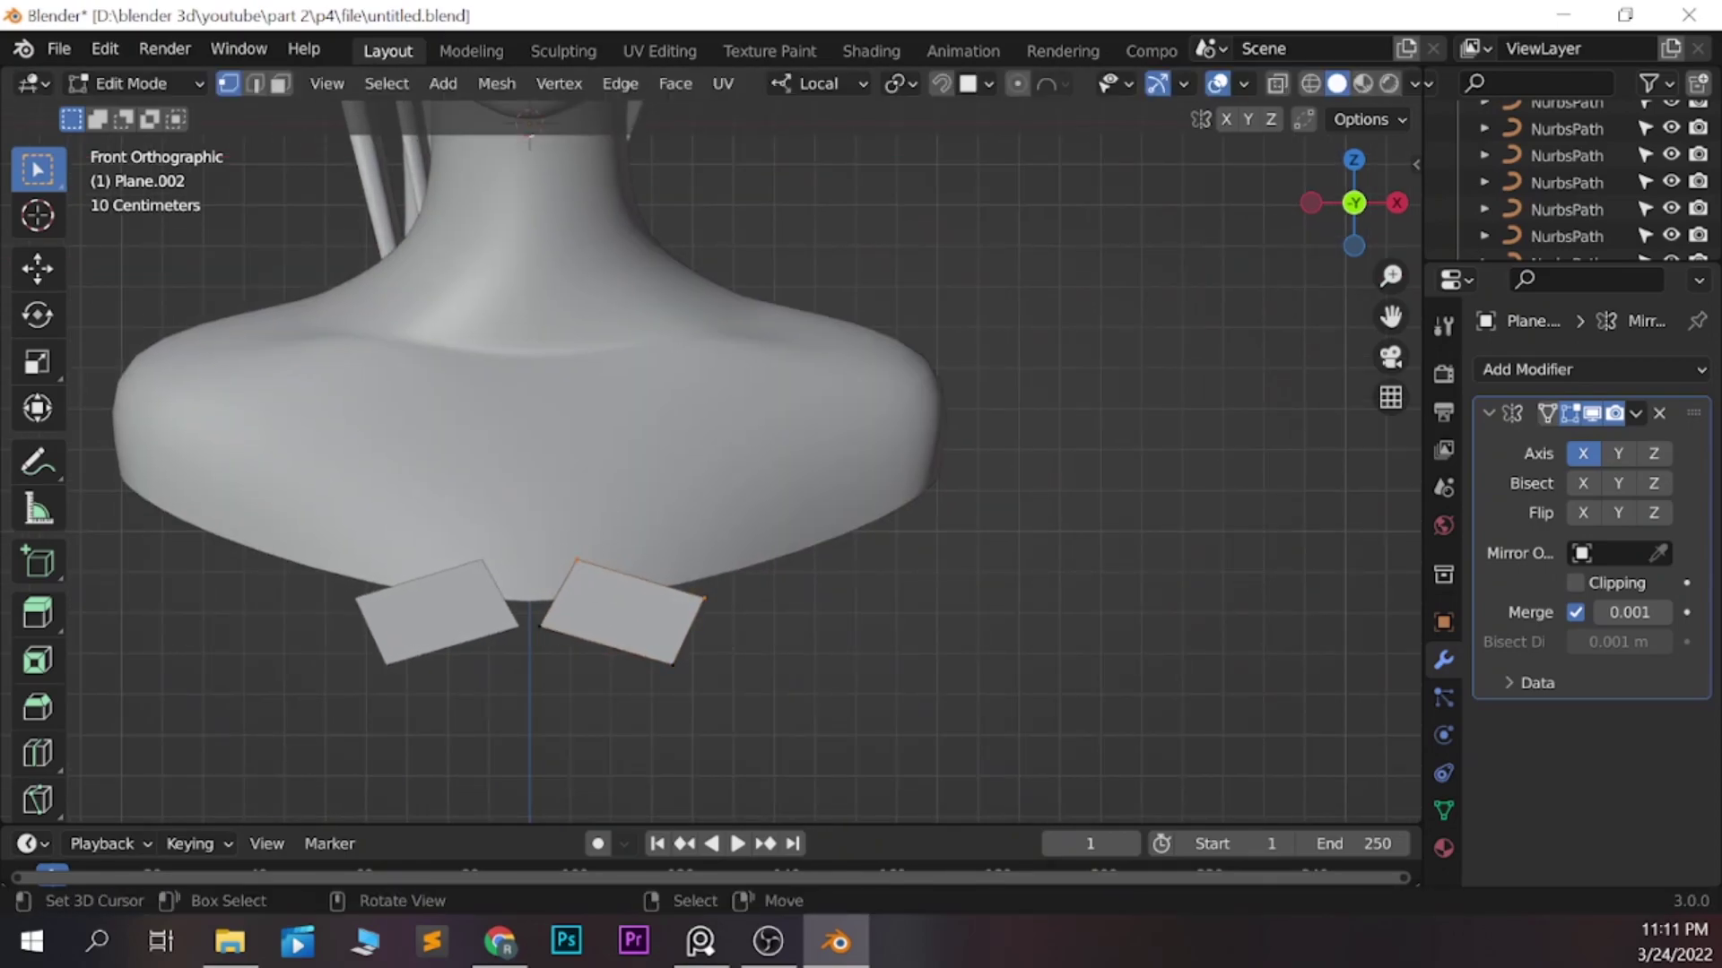
Extrude the panel's top edge upward twice and move it toward the shoulder
key("e")
key("g")
scroll(502, 449, "up", 2)
key("g")
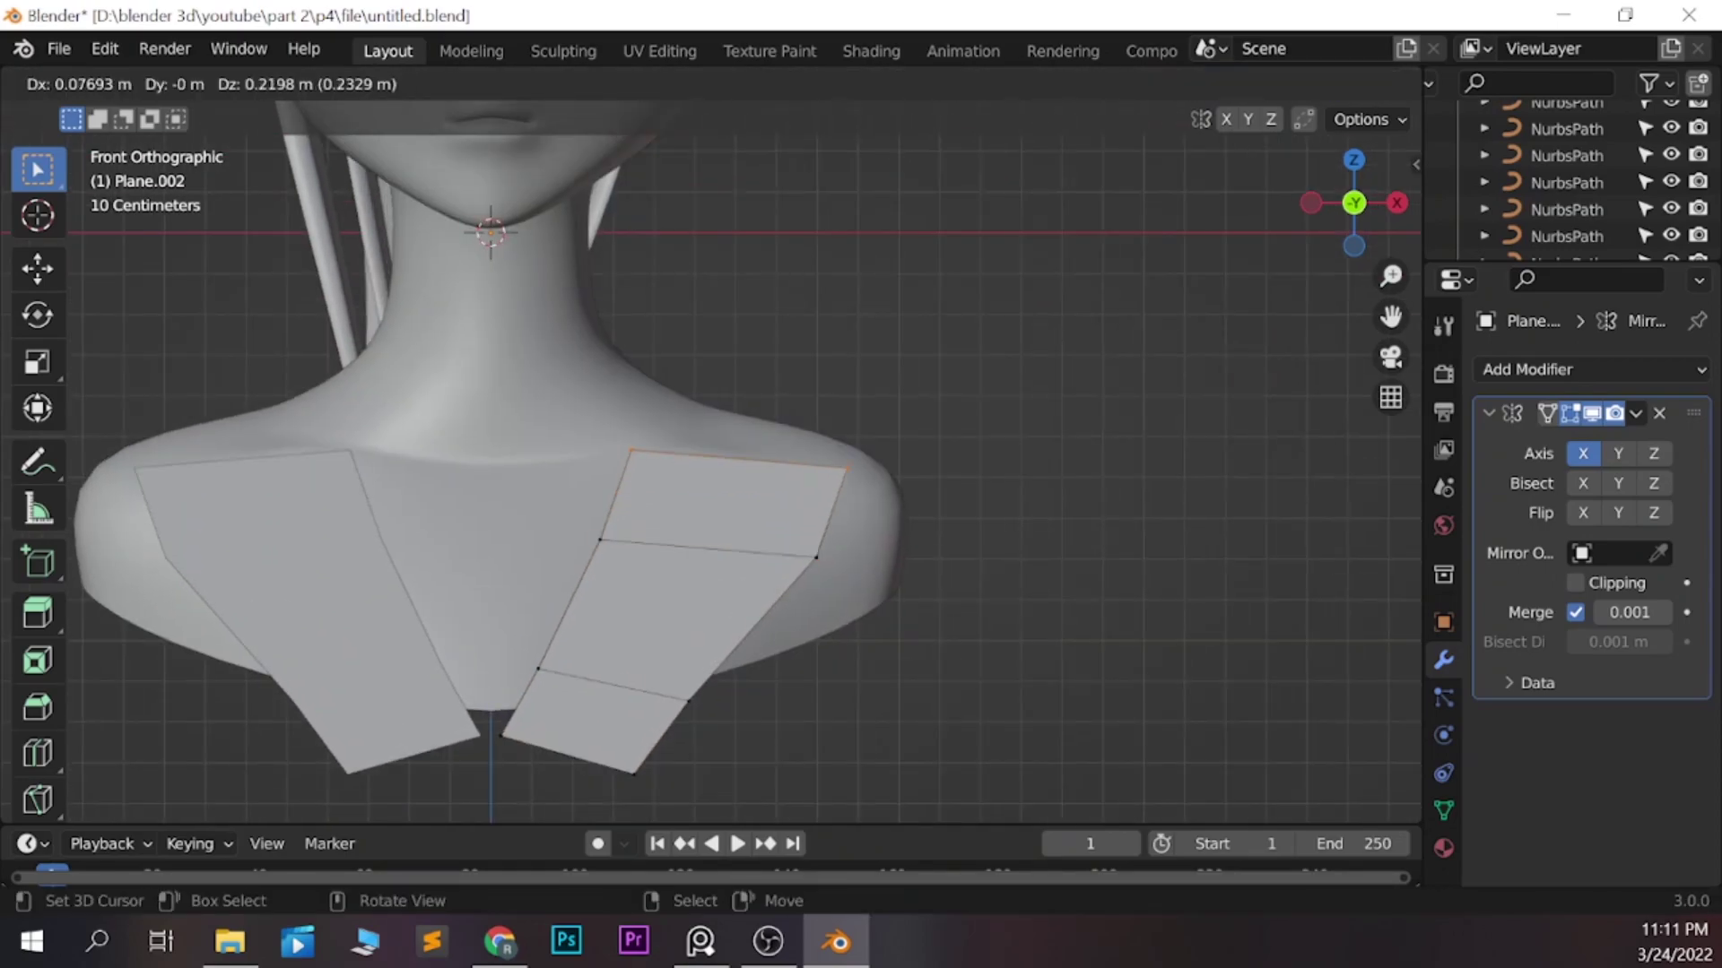
key("Return")
Move the collar vertices in side and front views so they follow the body
key("KP_3")
key("g")
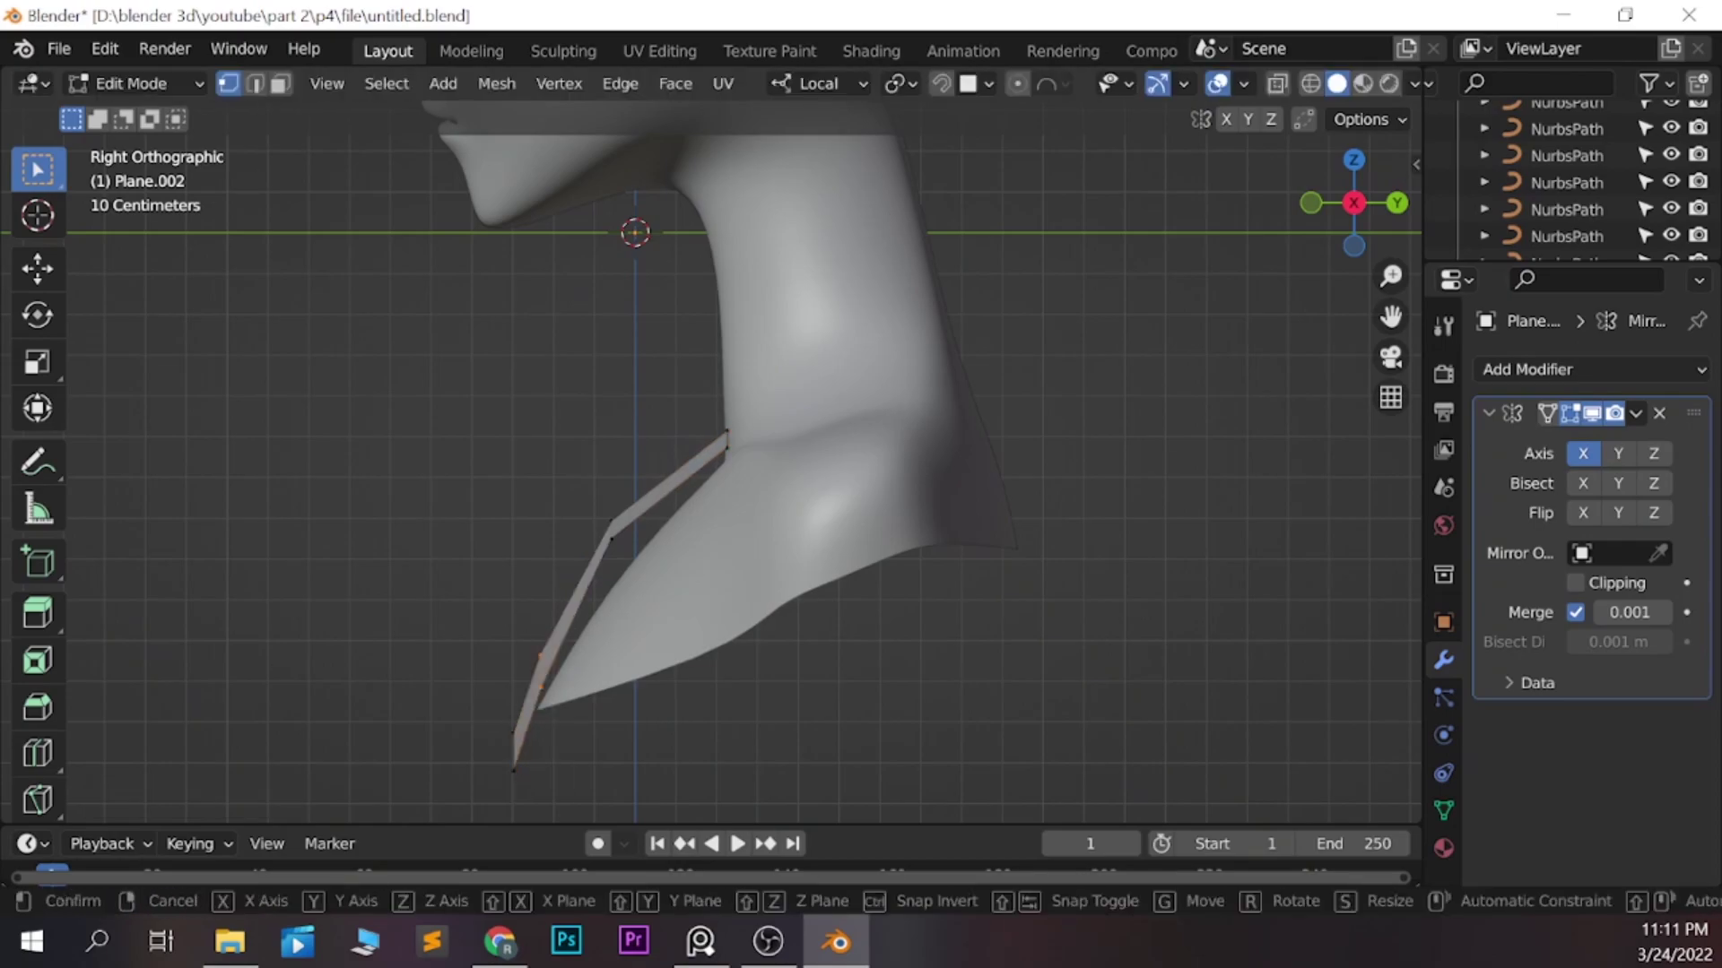
key("Return")
key("KP_1")
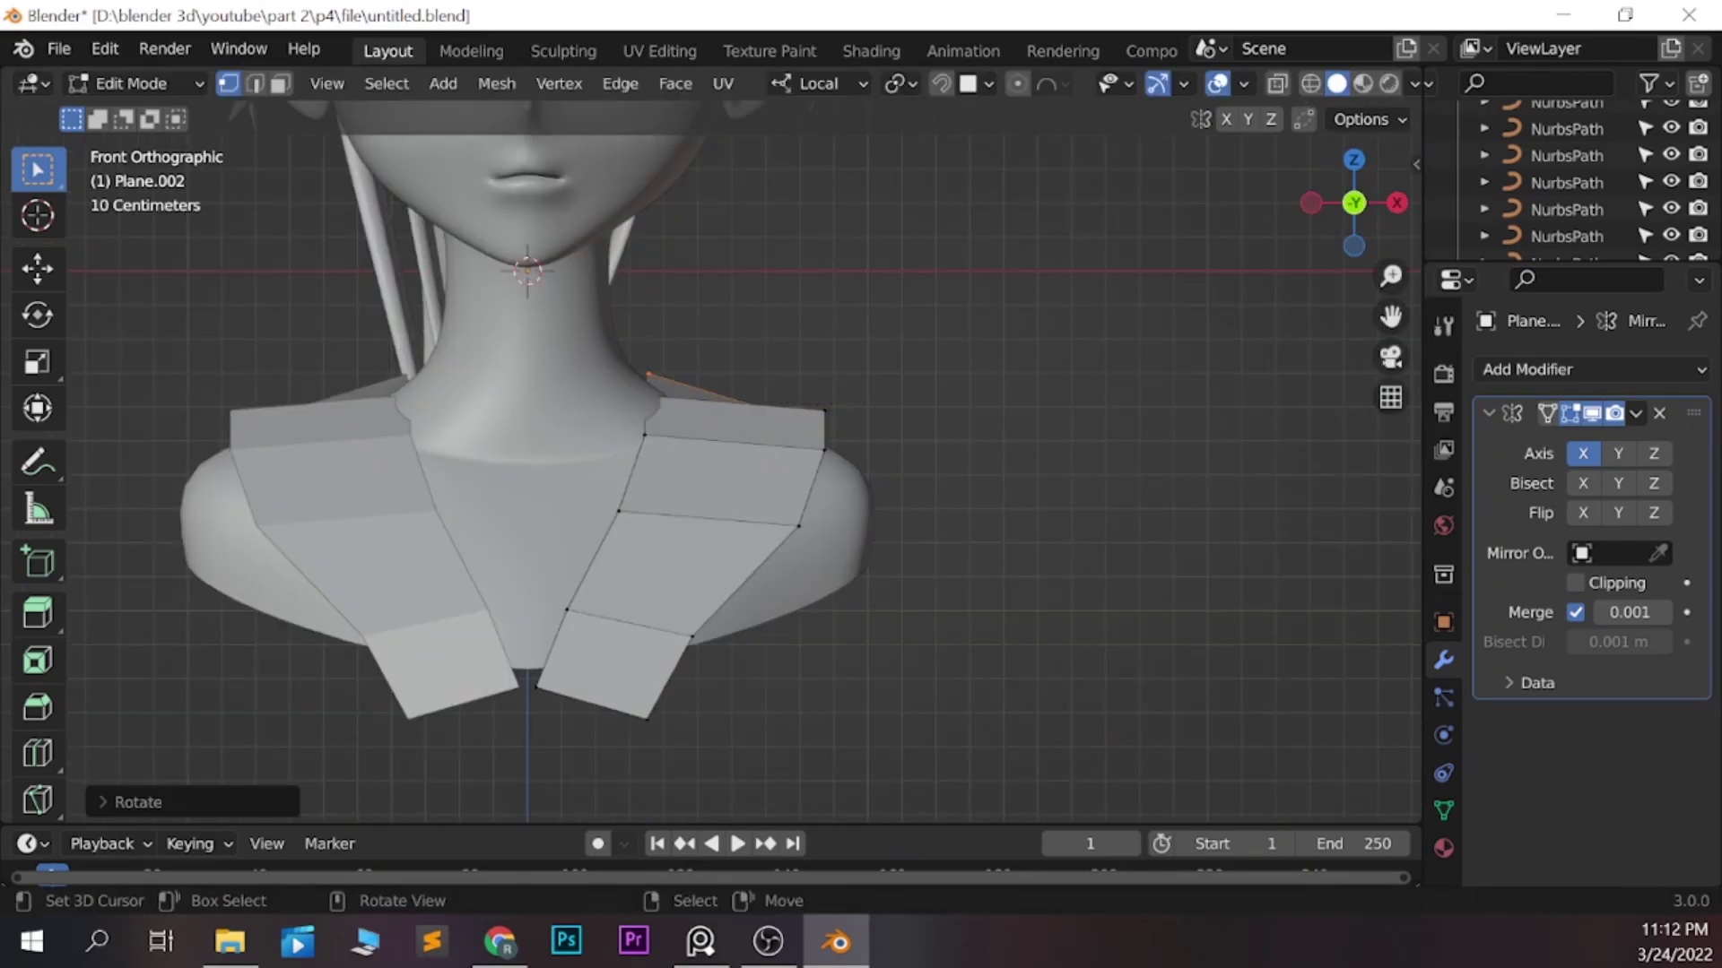
key("g")
key("Return")
key("g")
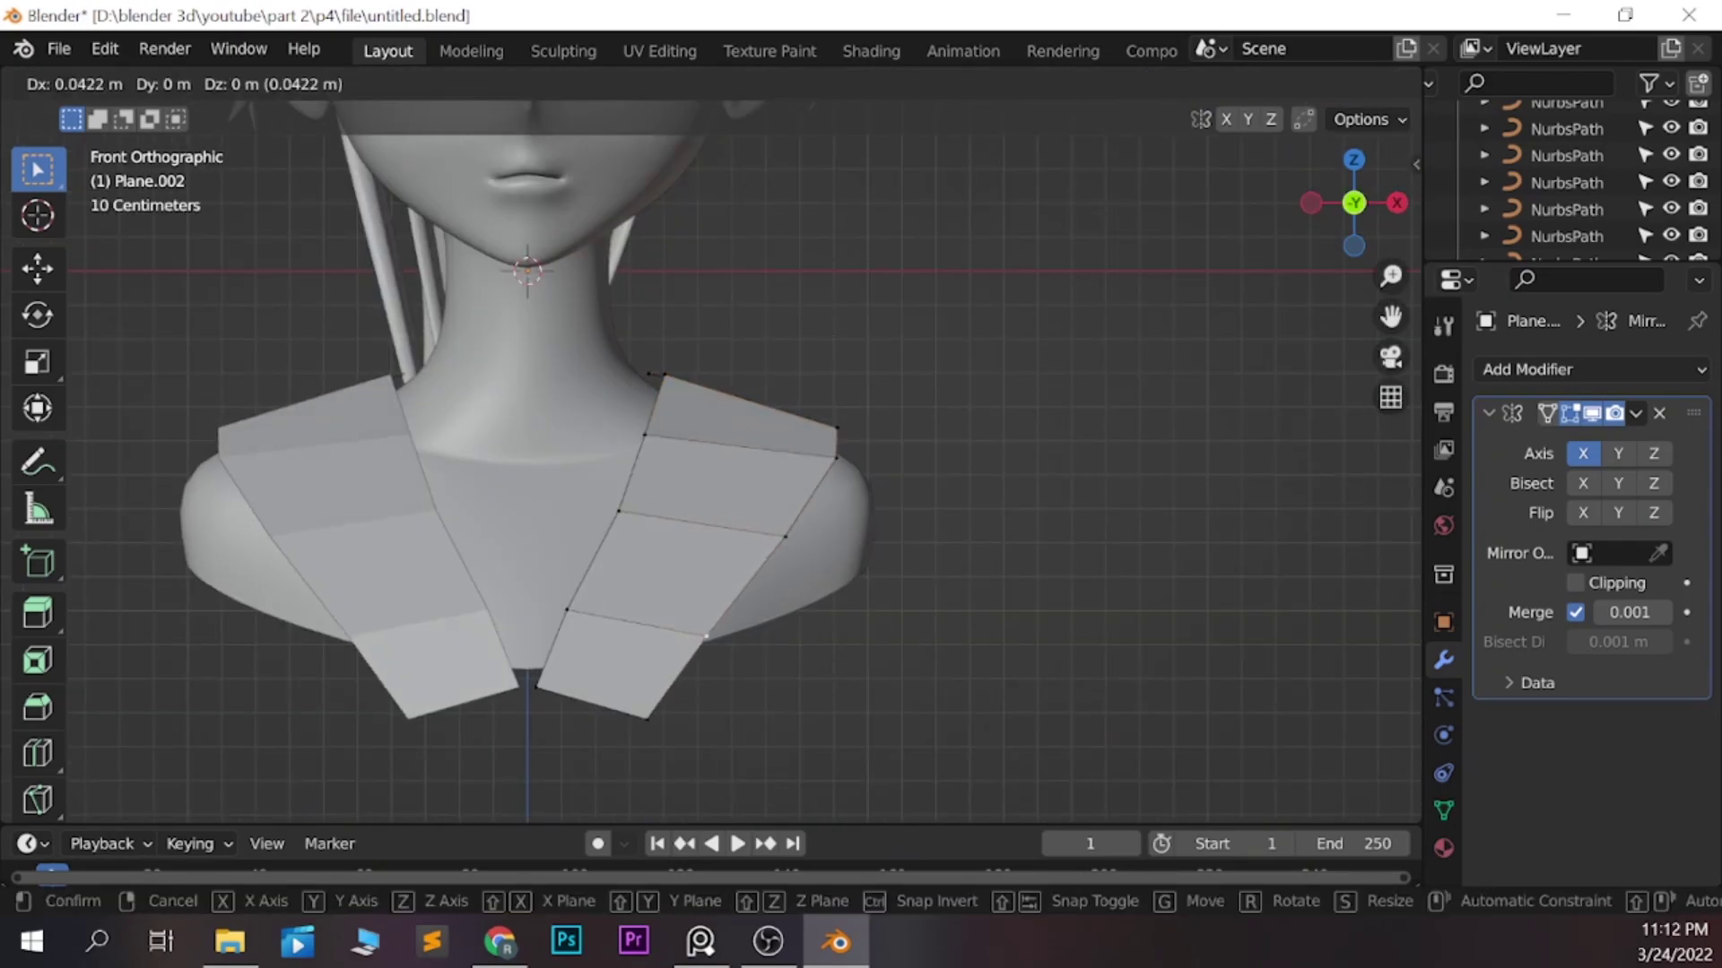
key("Return")
key("KP_3")
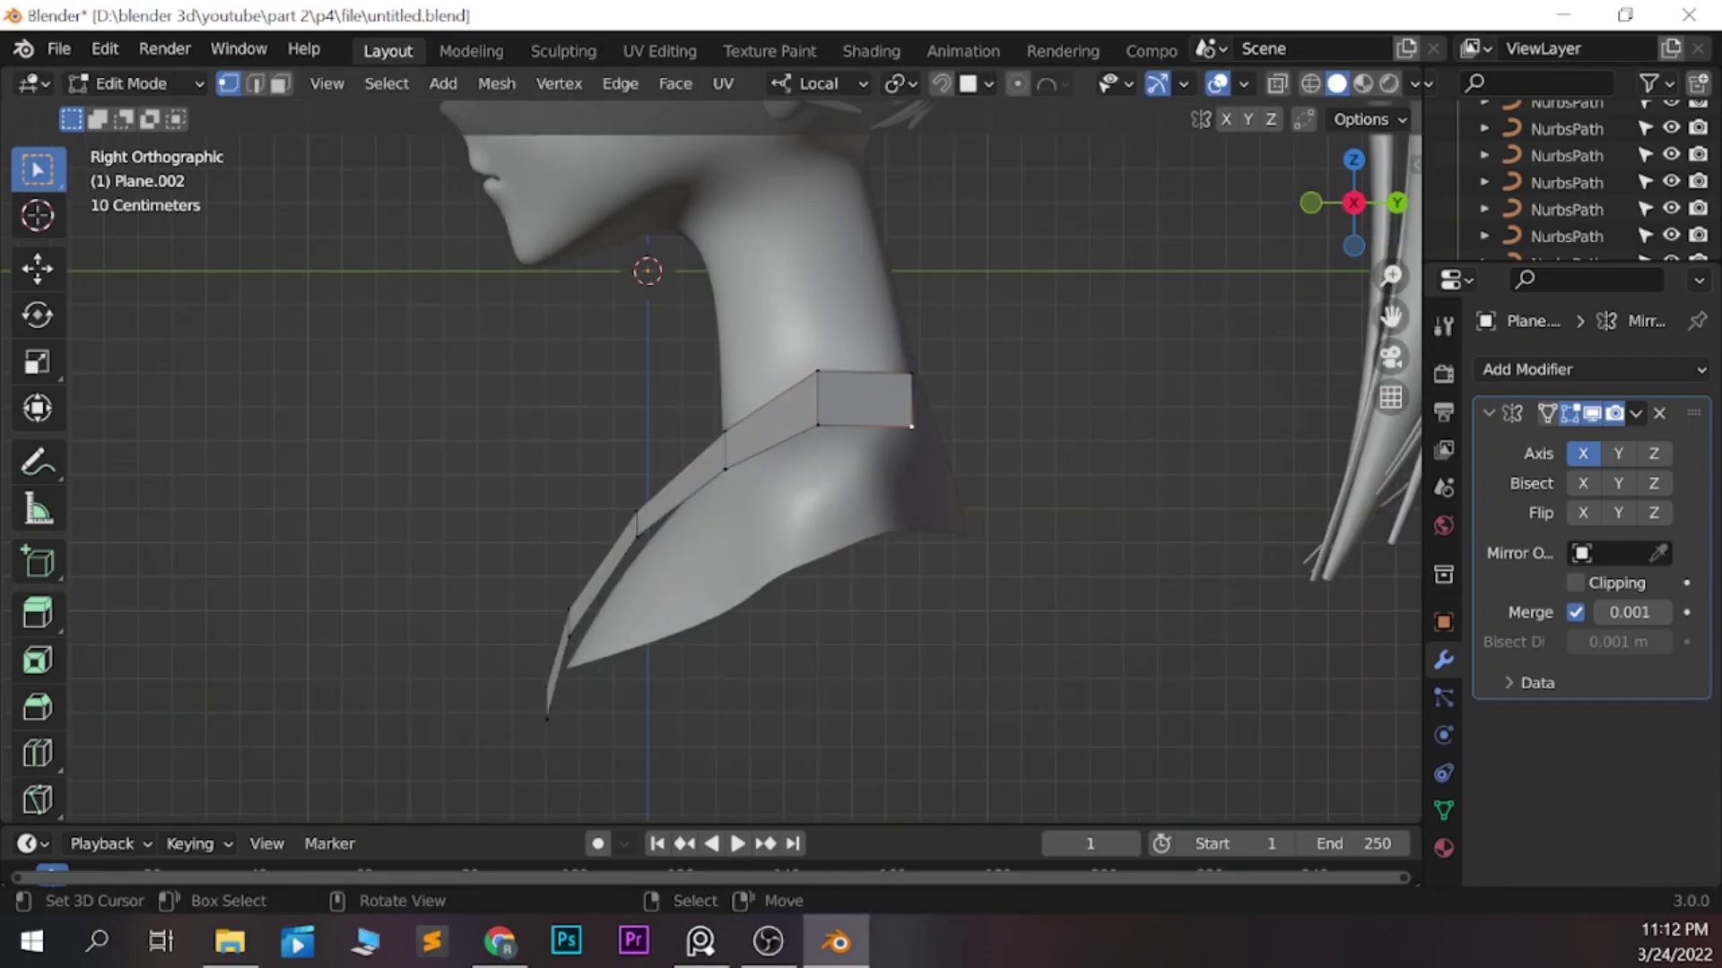
key("Return")
Reposition the collar's back-edge vertices over the shoulders
mouse_move(718, 448)
middle_mouse_down()
mouse_move(852, 430)
mouse_move(897, 448)
middle_mouse_up()
key("g")
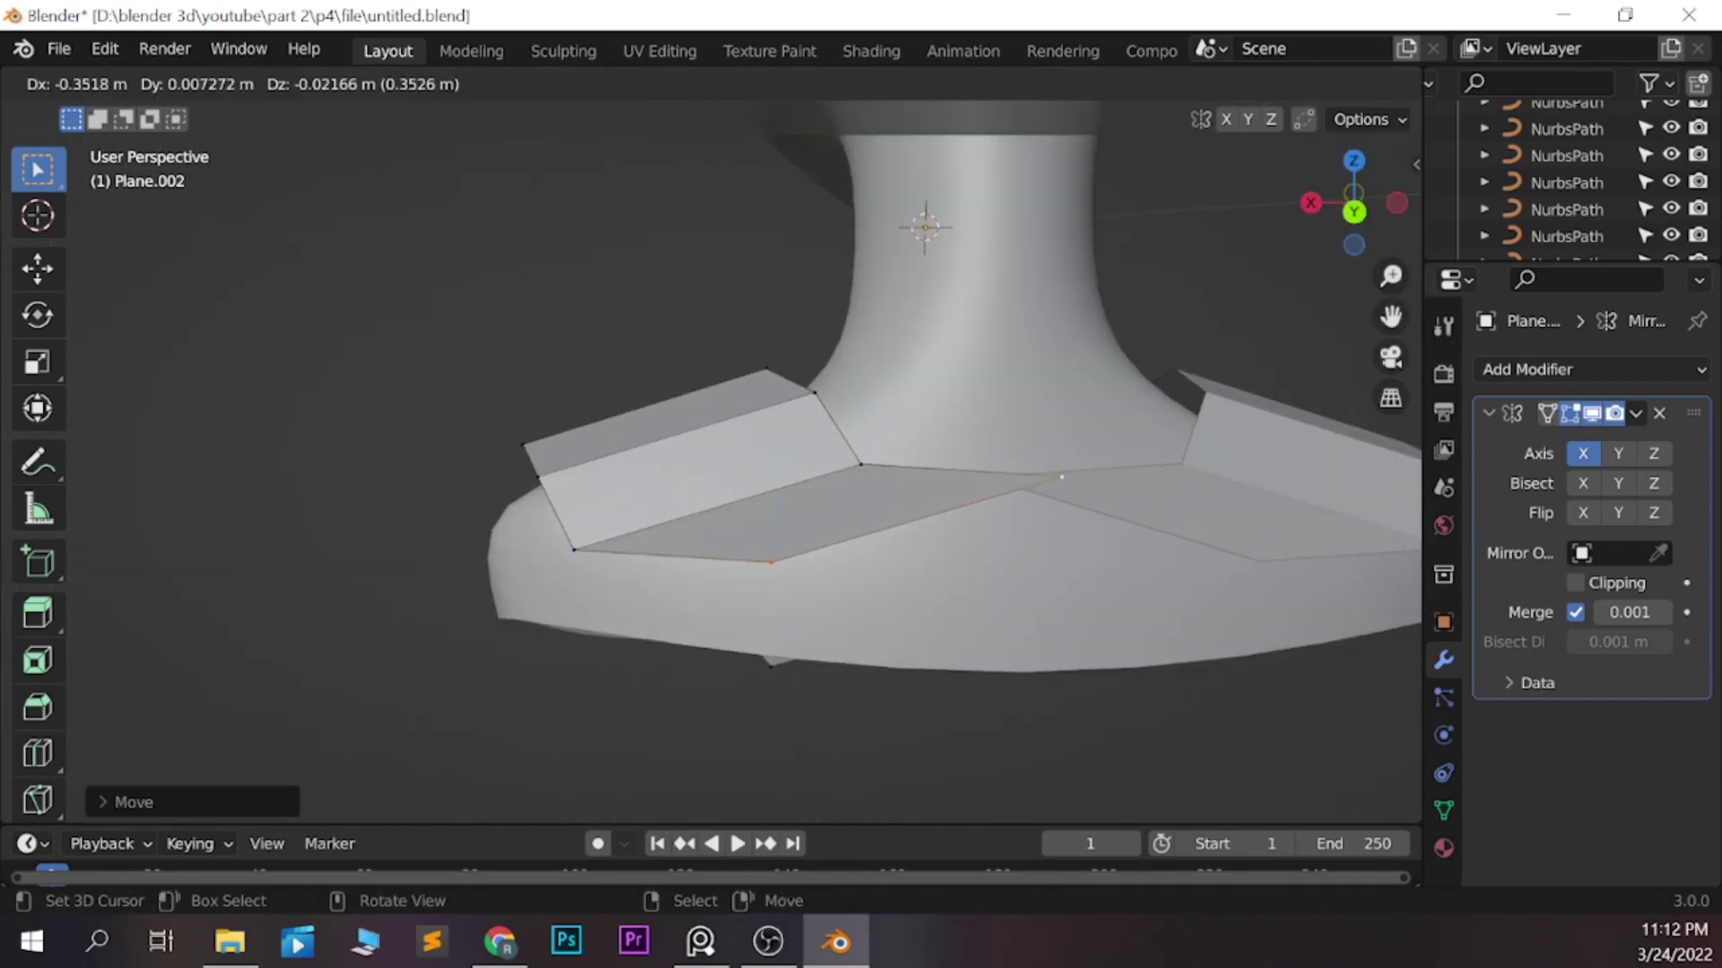
key("g")
key("Return")
key("KP_3")
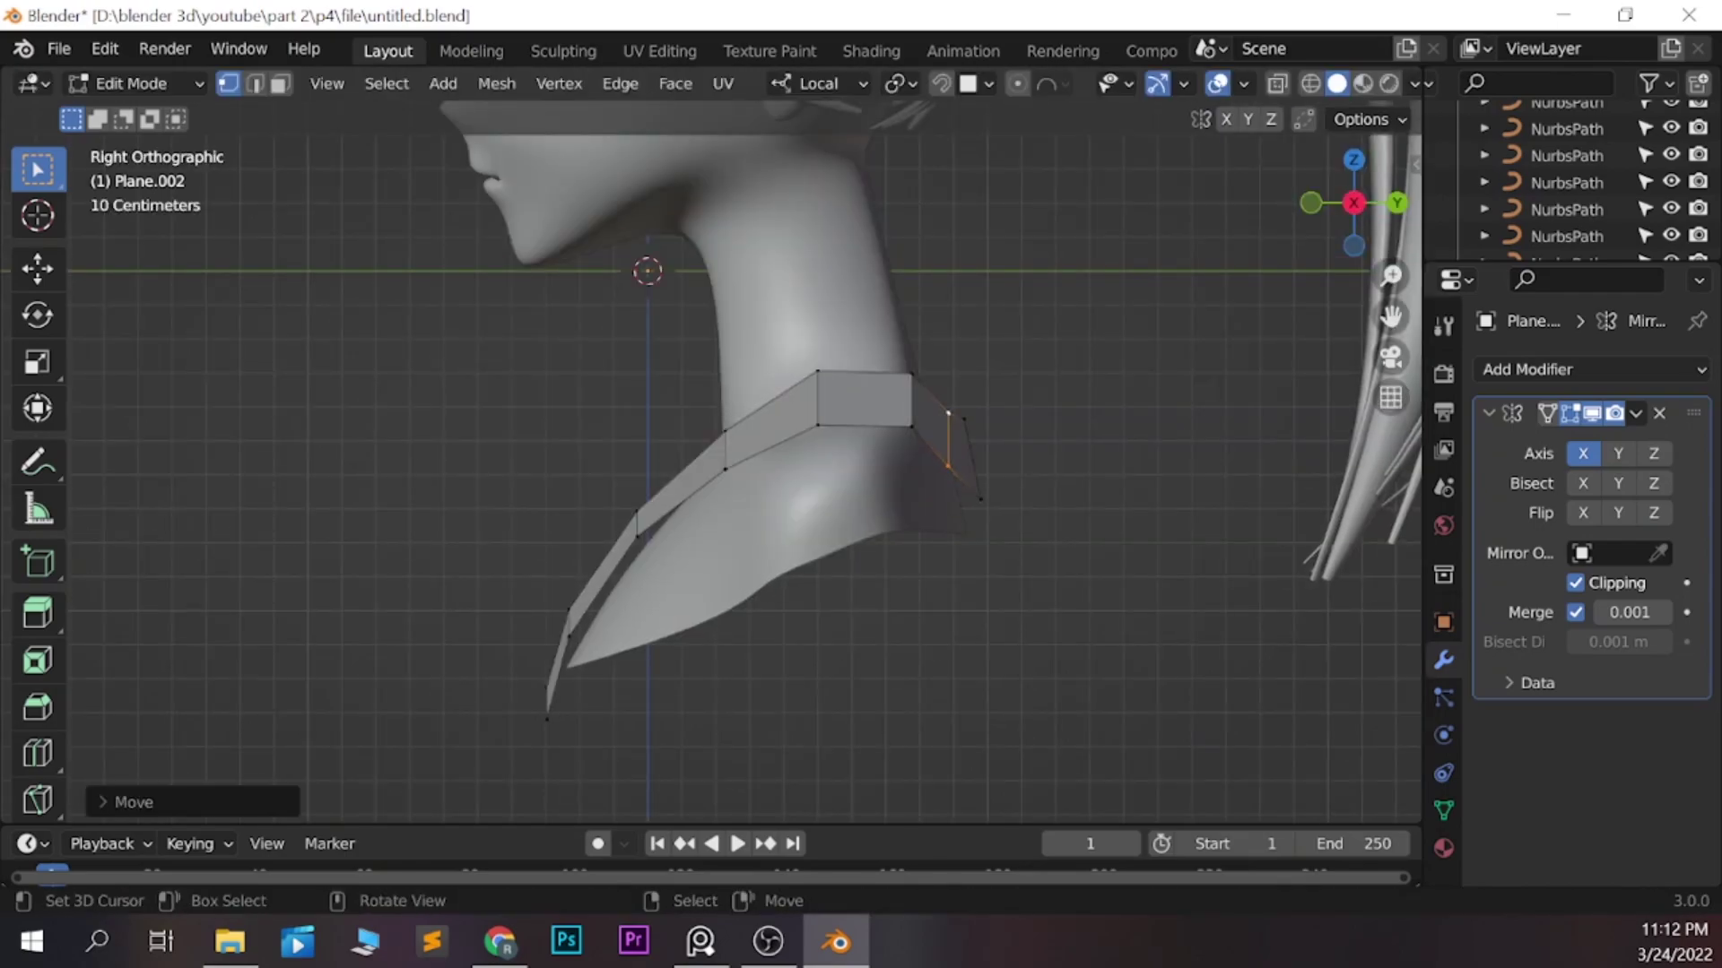
middle_click_drag(717, 448, 852, 430)
key("g")
key("Return")
Make final collar vertex adjustments, then exit Edit Mode and return to front view
key("g")
key("Return")
mouse_move(718, 448)
middle_mouse_down()
mouse_move(681, 430)
mouse_move(763, 413)
middle_mouse_up()
key("Tab")
right_click(556, 453)
key("Escape")
key("KP_1")
Nudge the collar's top vertex and bevel its outer edges into a stripe
key("Tab")
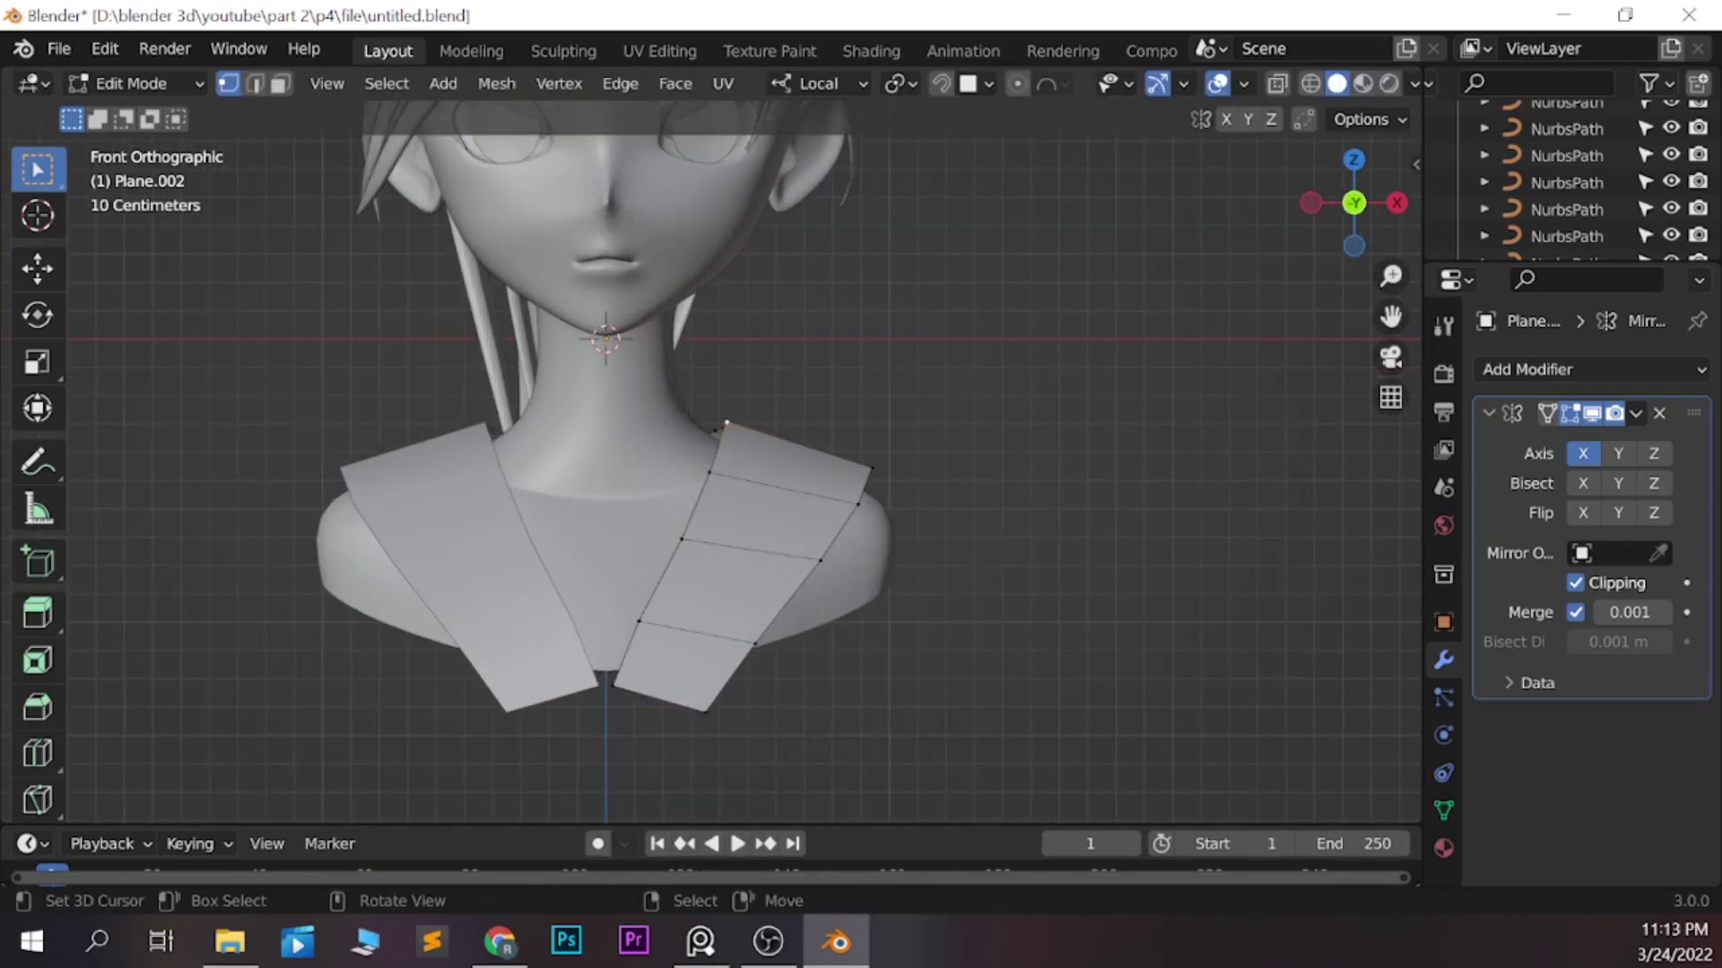
key("g")
key("Return")
key("alt+a")
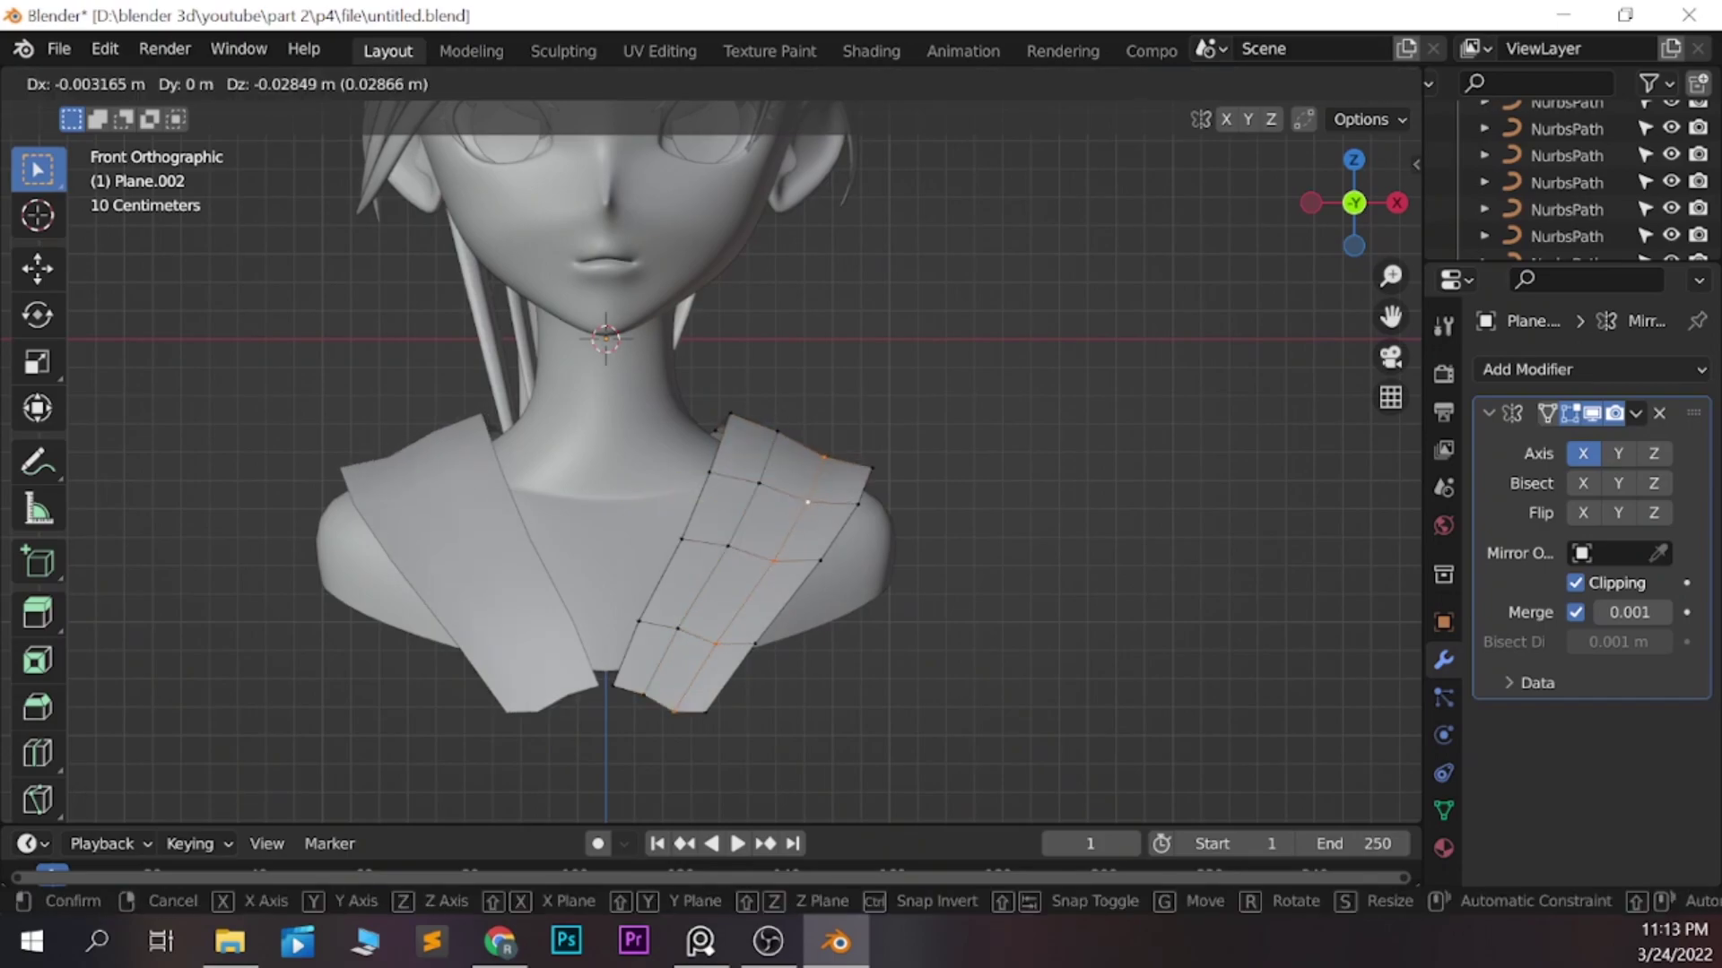
key("Return")
scroll(704, 461, "up", 1)
key("Return")
key("g")
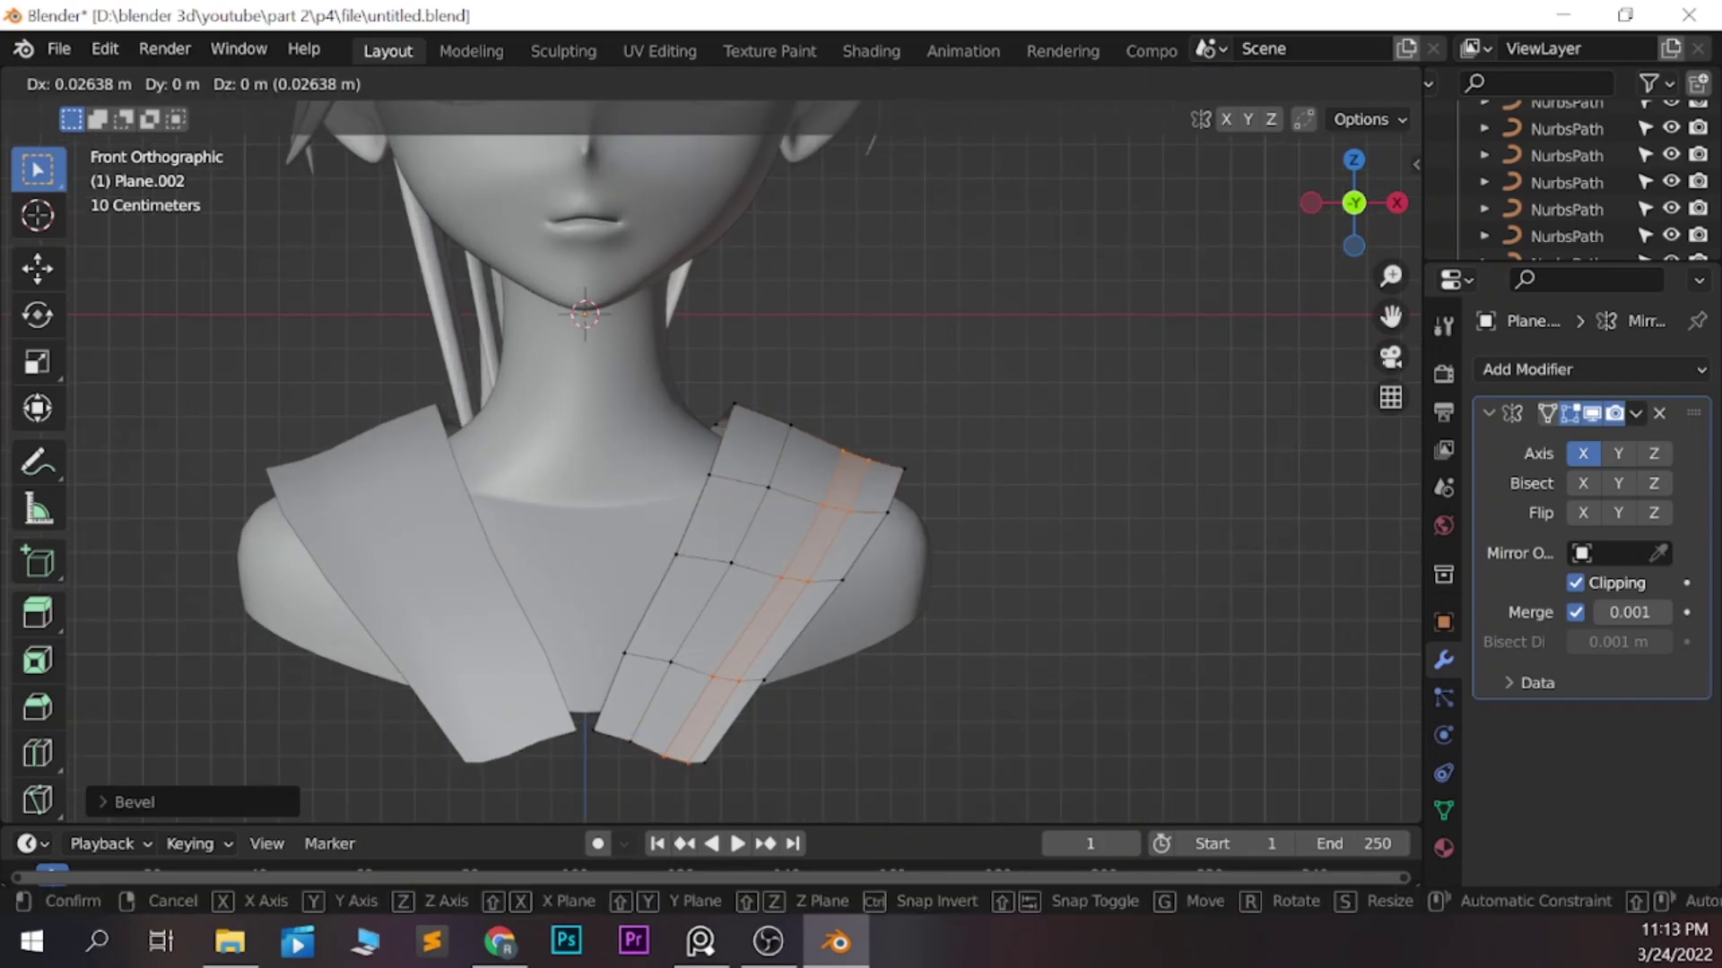
key("Return")
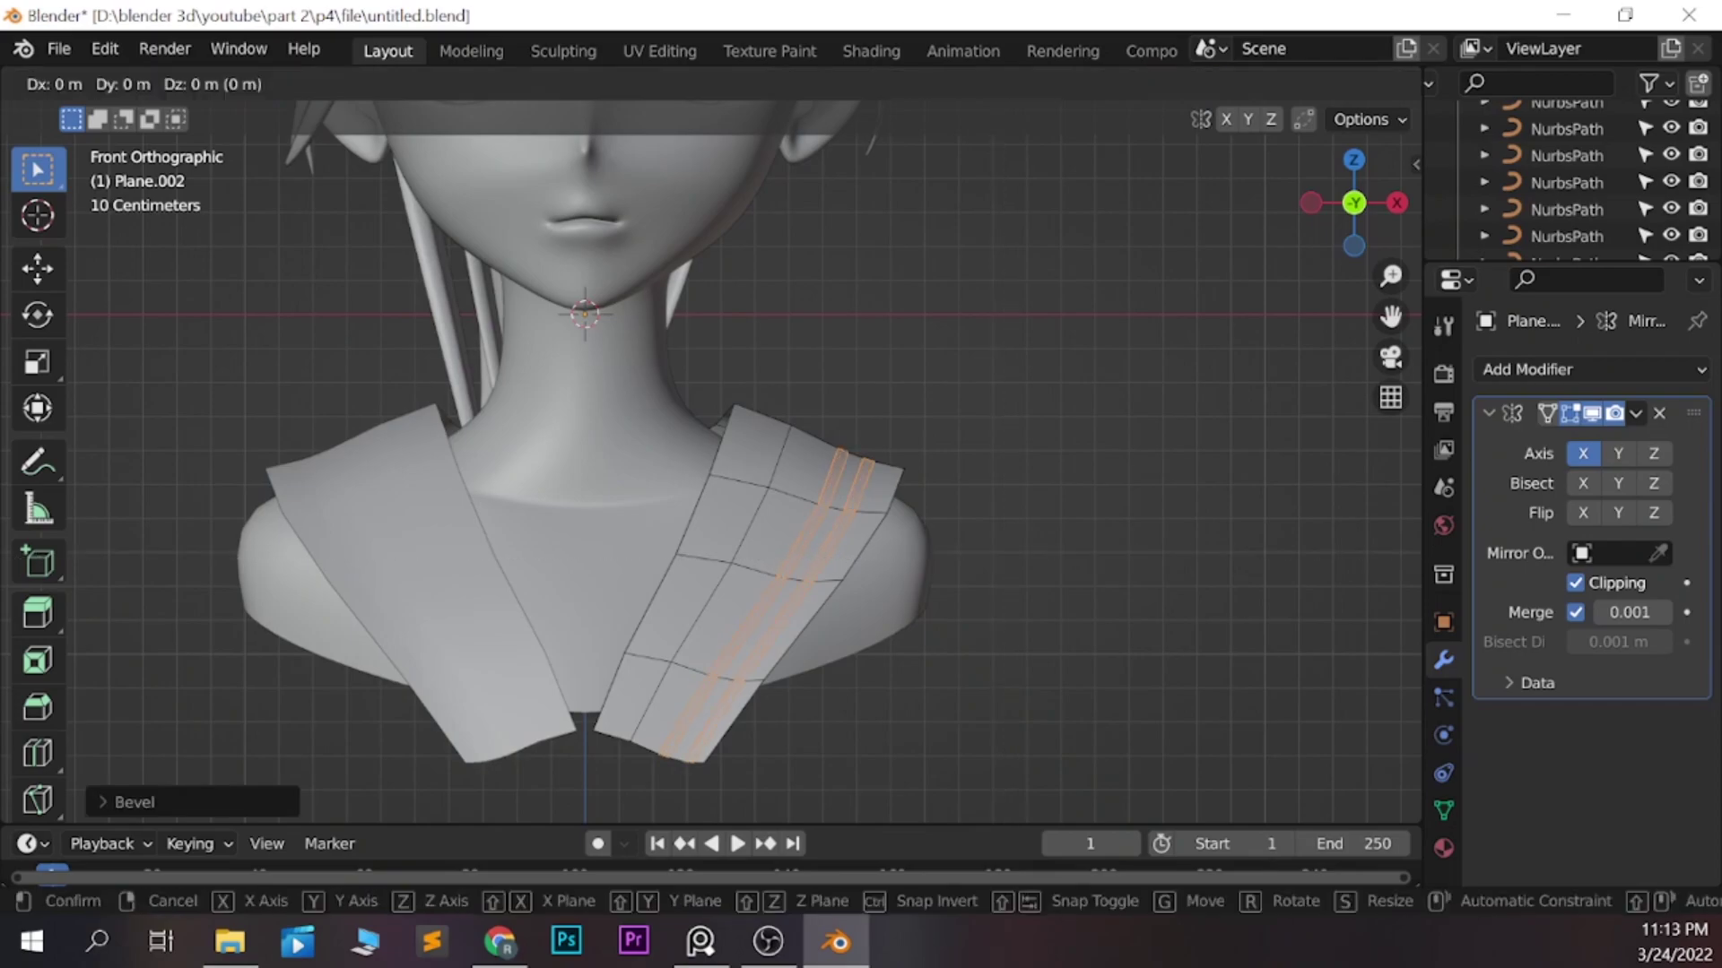
Adjust collar vertices in vertex select mode, view from the front, and save
key("Tab")
key("Tab")
key("1")
key("g")
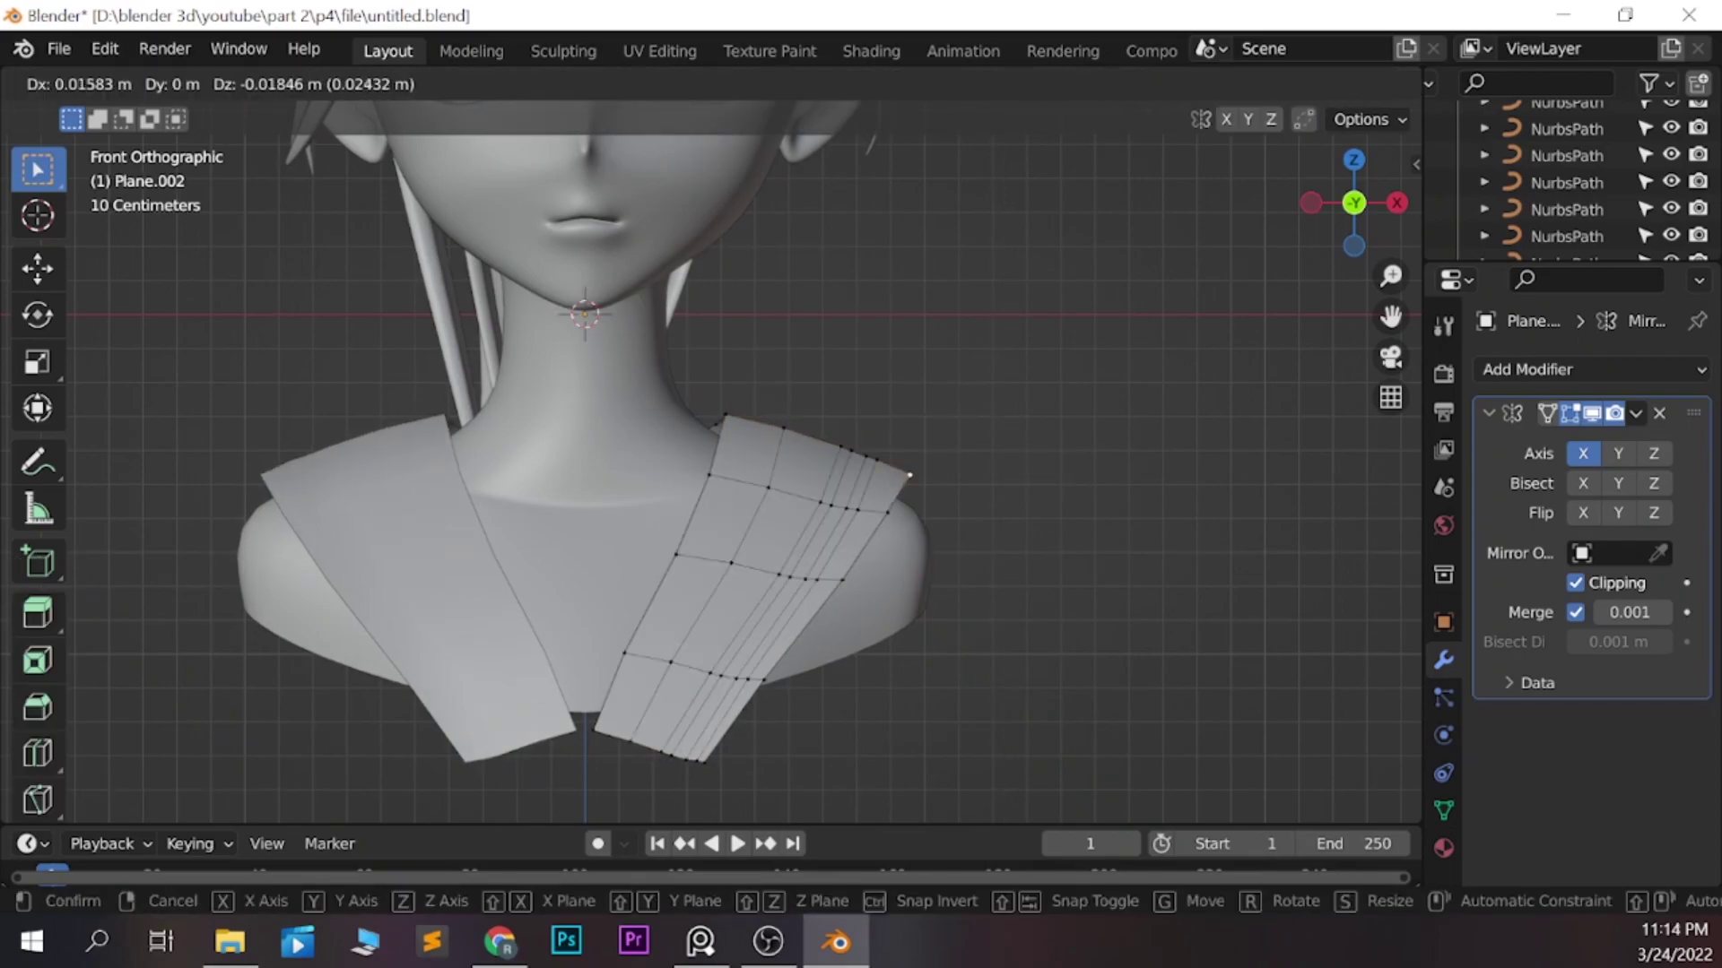
key("Return")
key("Tab")
middle_click_drag(718, 448, 807, 404)
Scale and move the lower tip vertices to meet at the centre line, then save
key("Tab")
key("g")
key("Return")
key("ctrl+Tab")
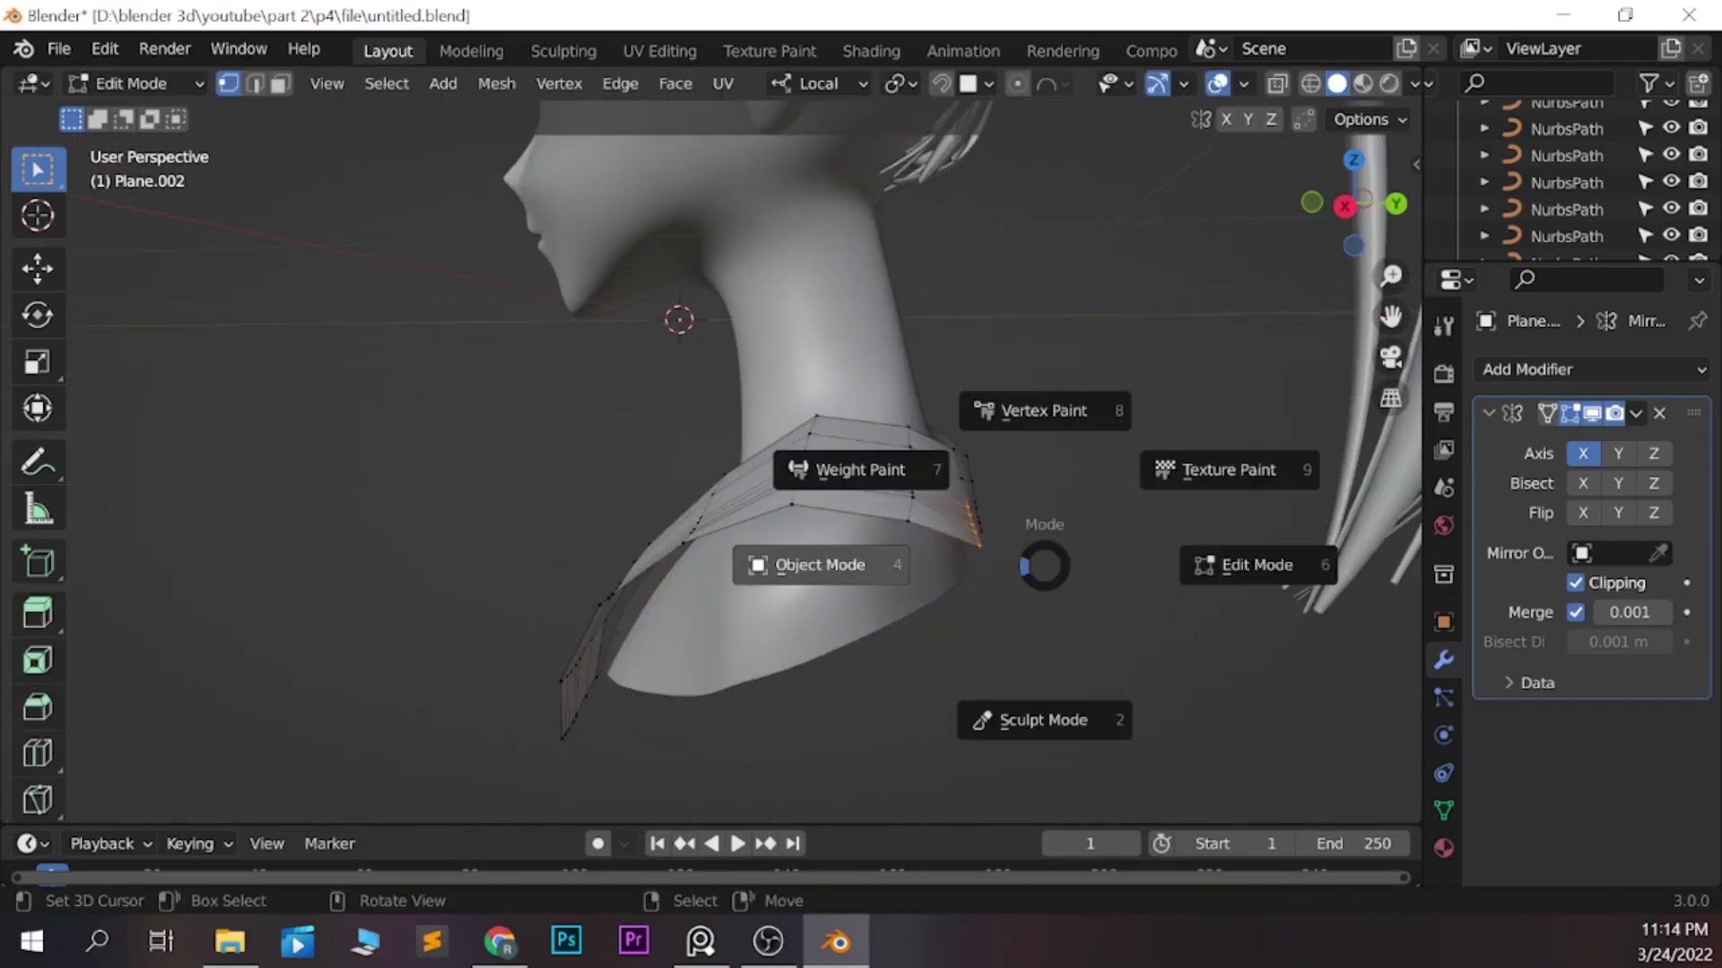
key("KP_1")
key("ctrl+s")
key("Tab")
scroll(556, 449, "up", 3)
middle_click_drag(556, 538, 556, 323, "shift")
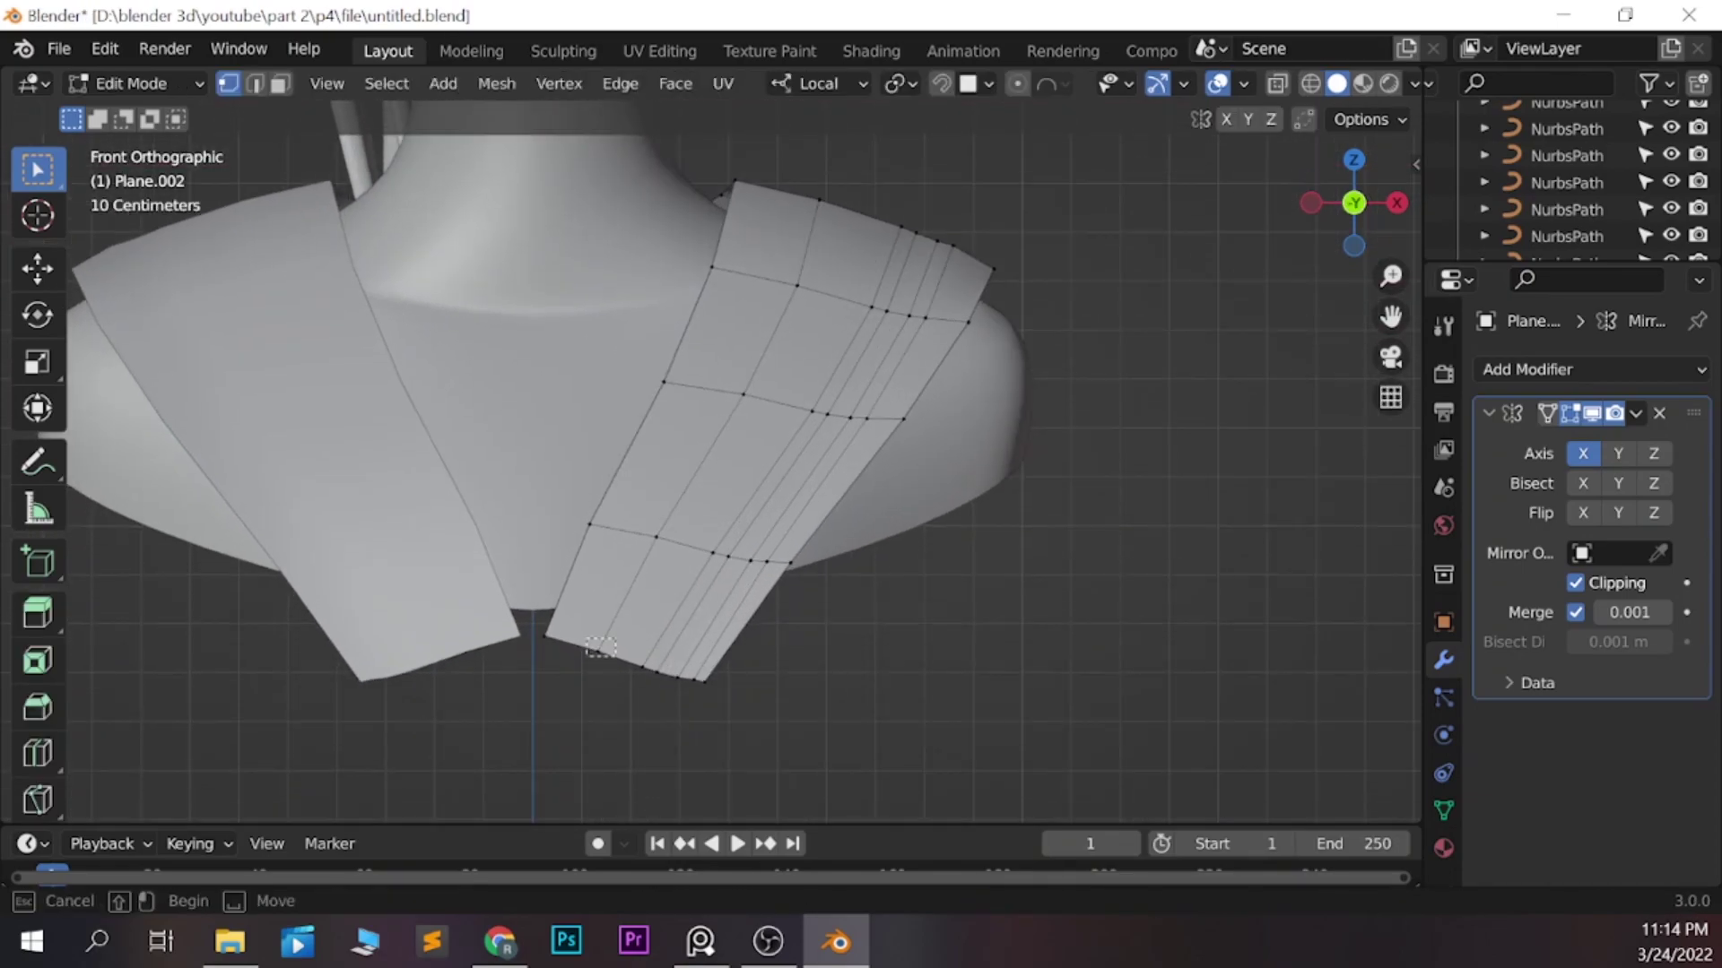
key("s")
key("Return")
key("g")
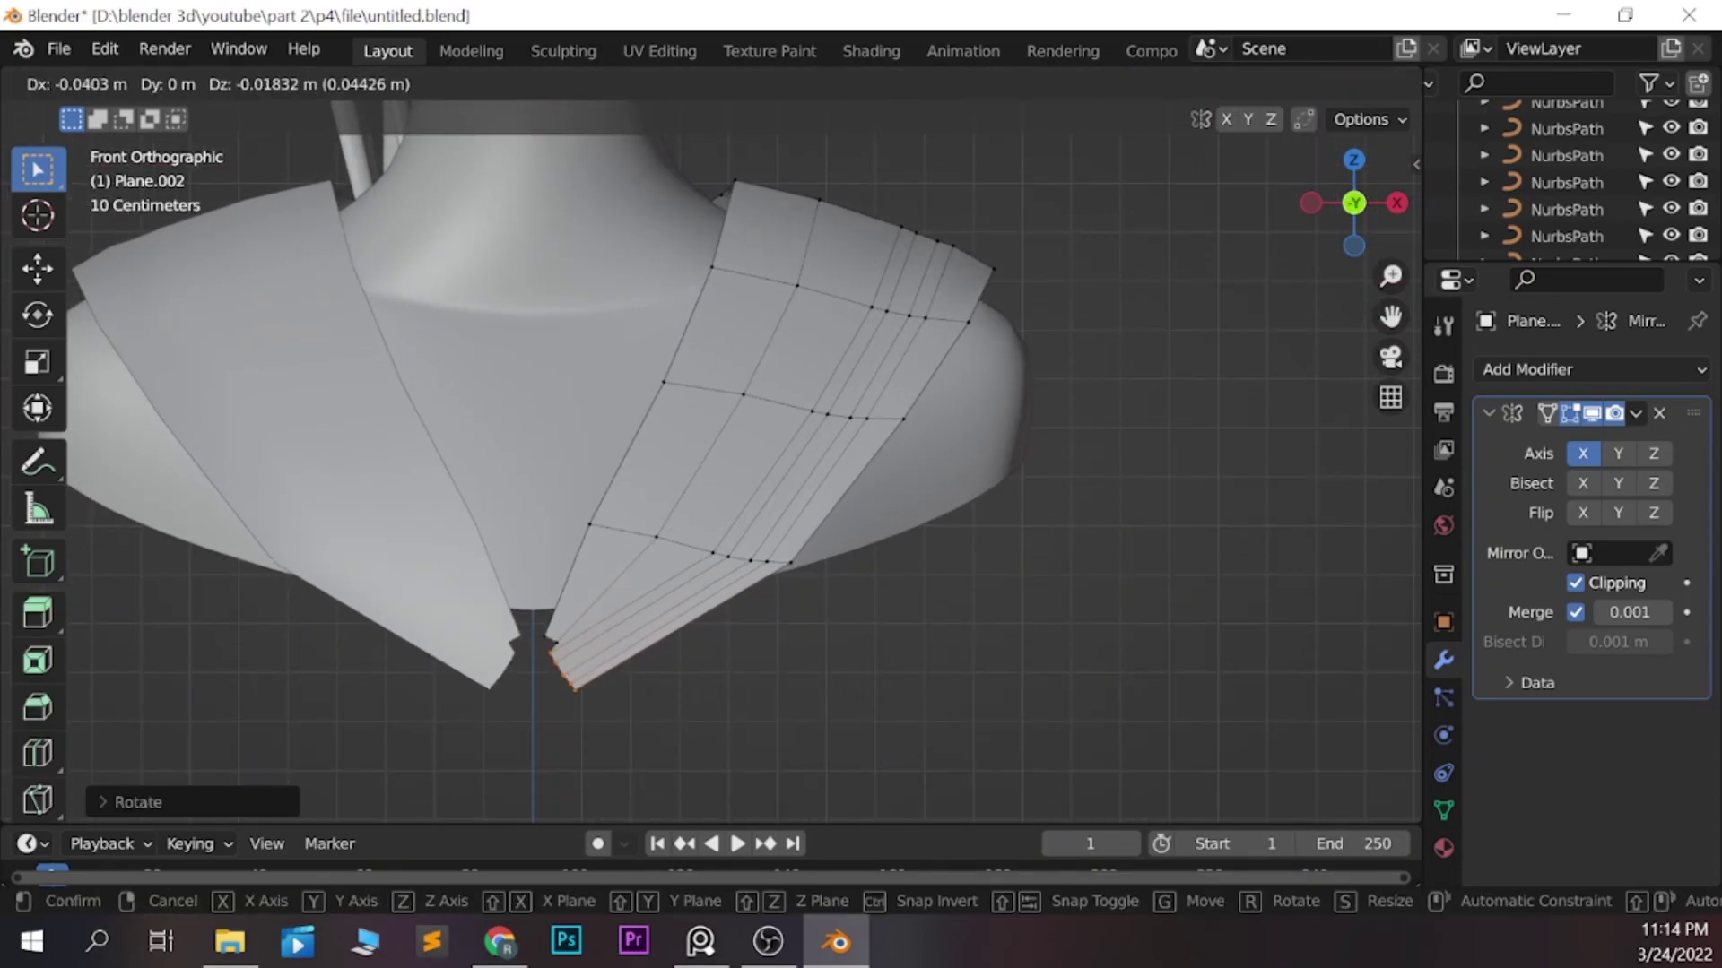
key("Return")
scroll(646, 717, "up", 2)
key("g")
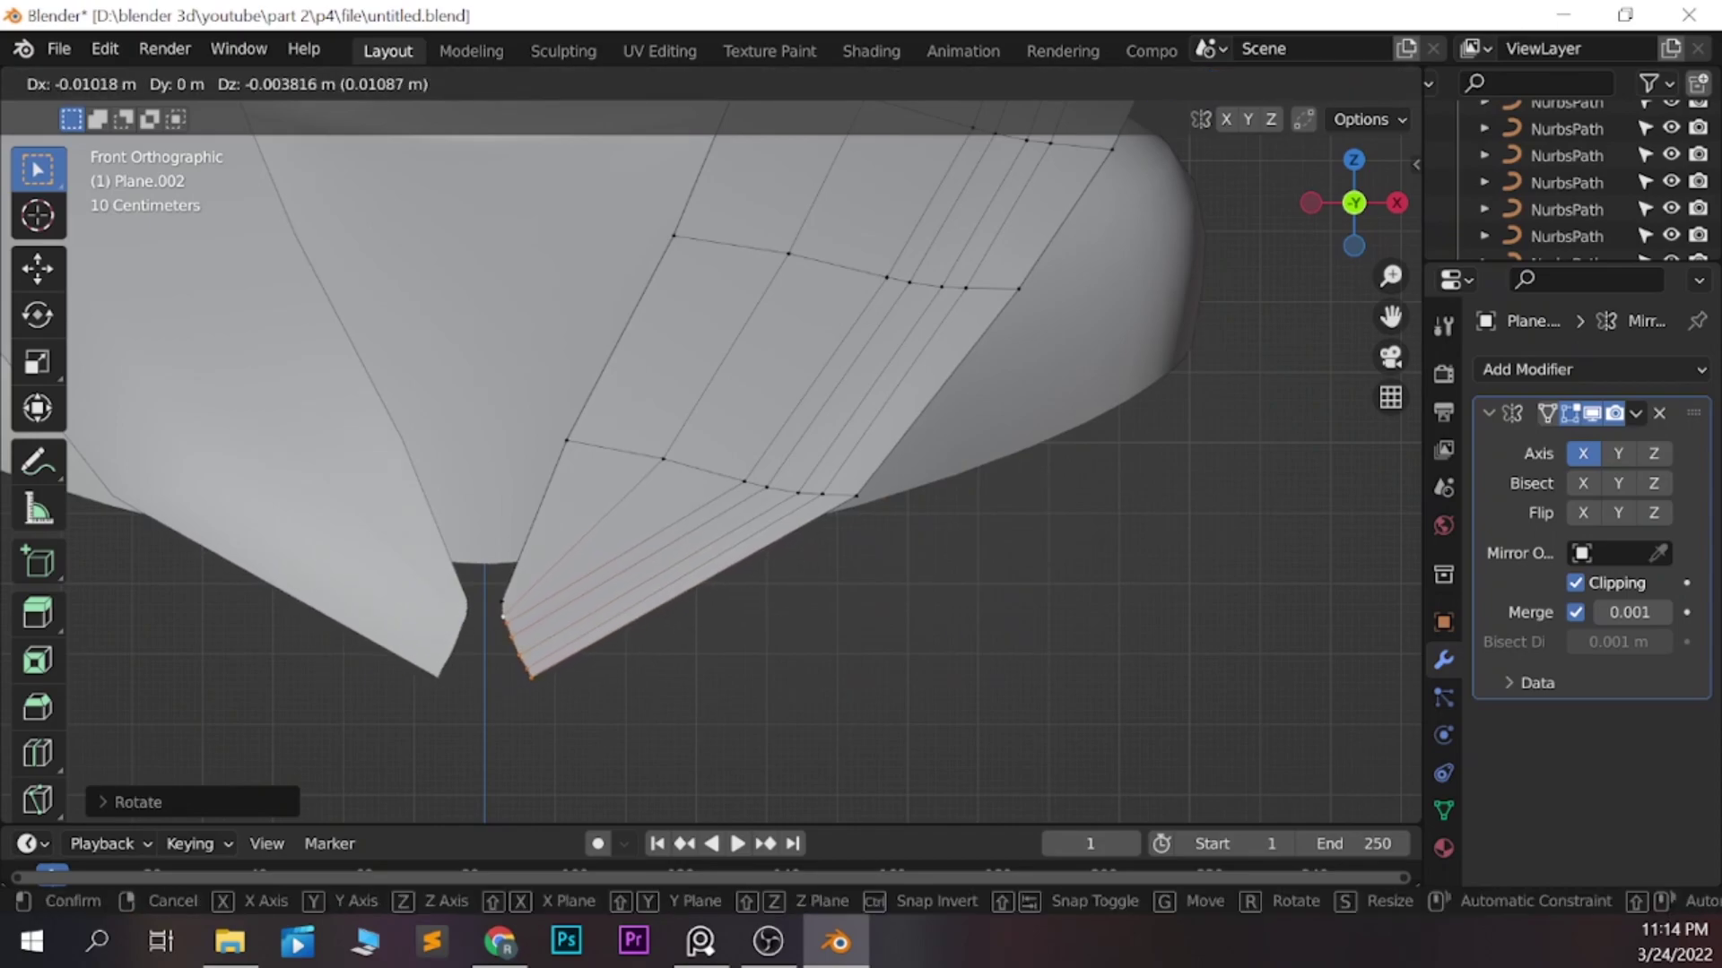
key("Return")
scroll(717, 448, "down", 3)
key("Tab")
key("ctrl+s")
Select the collar piece and move one of its vertices
left_click(799, 511)
key("ctrl+Tab")
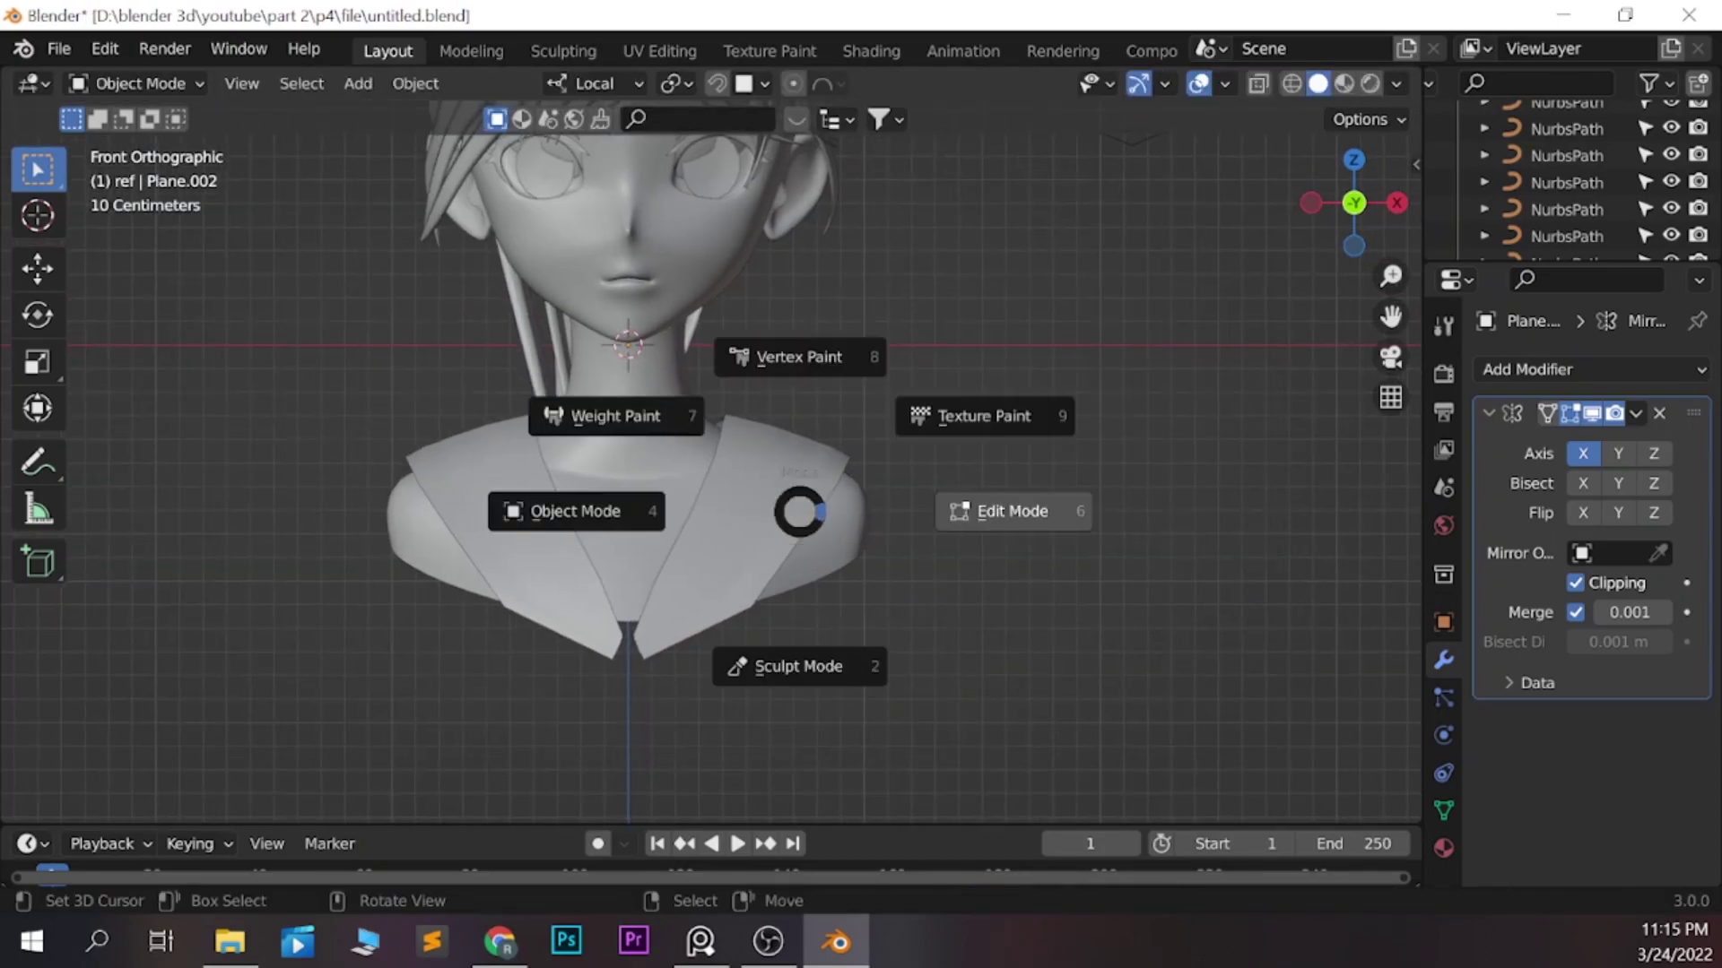
left_click(968, 508)
key("g")
key("Return")
key("ctrl+Tab")
scroll(408, 566, "up", 2)
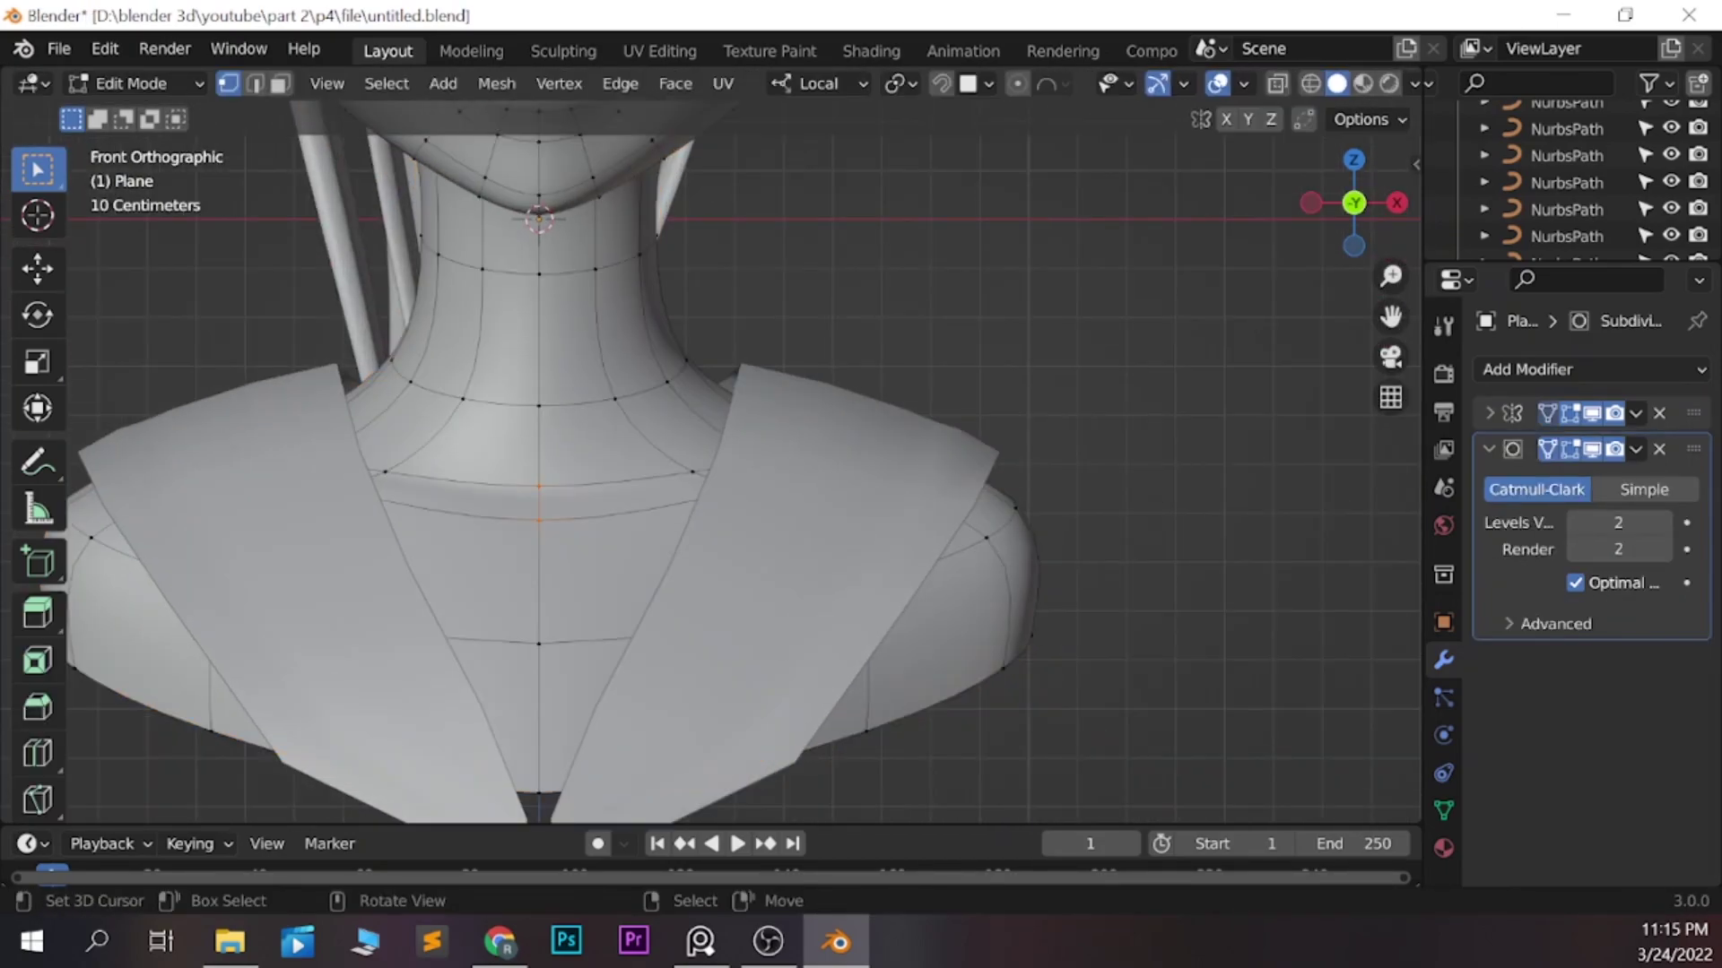
key("Tab")
scroll(641, 448, "down", 2)
key("Tab")
scroll(641, 449, "down", 2)
Inspect the shoulder faces in X-ray local view, cancelling an attempted rip
key("alt+z")
key("alt+z")
middle_click_drag(718, 449, 807, 413)
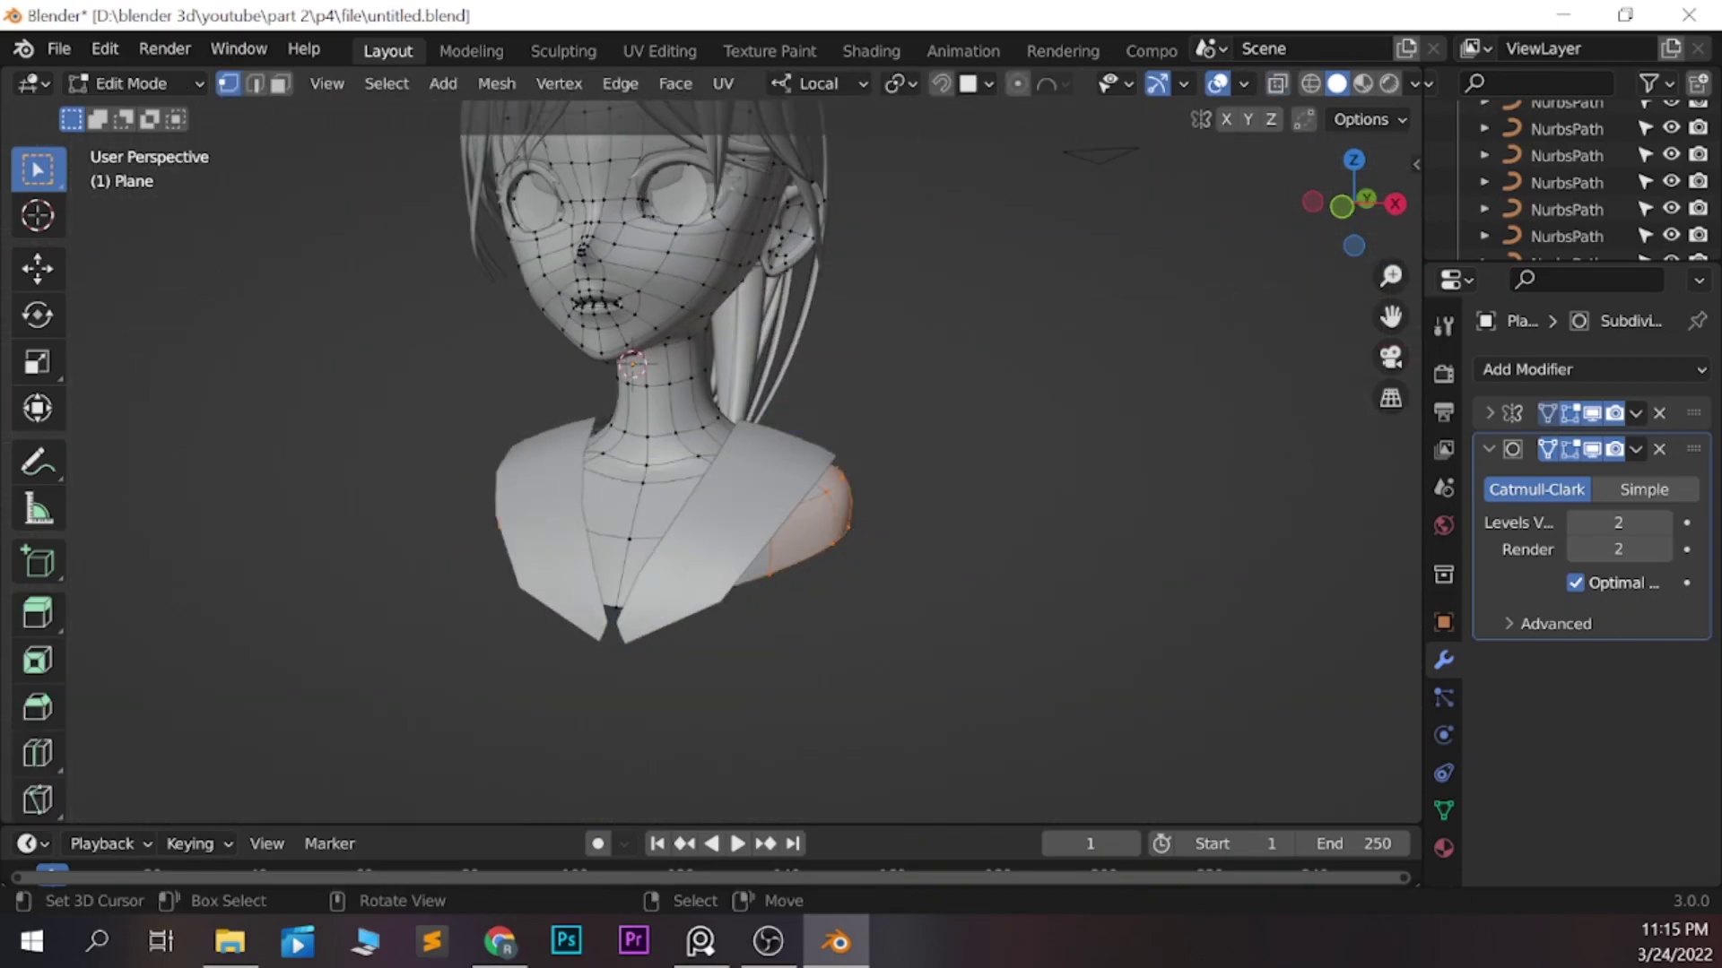
key("slash")
key("3")
key("v")
key("Escape")
middle_click_drag(747, 657, 780, 628)
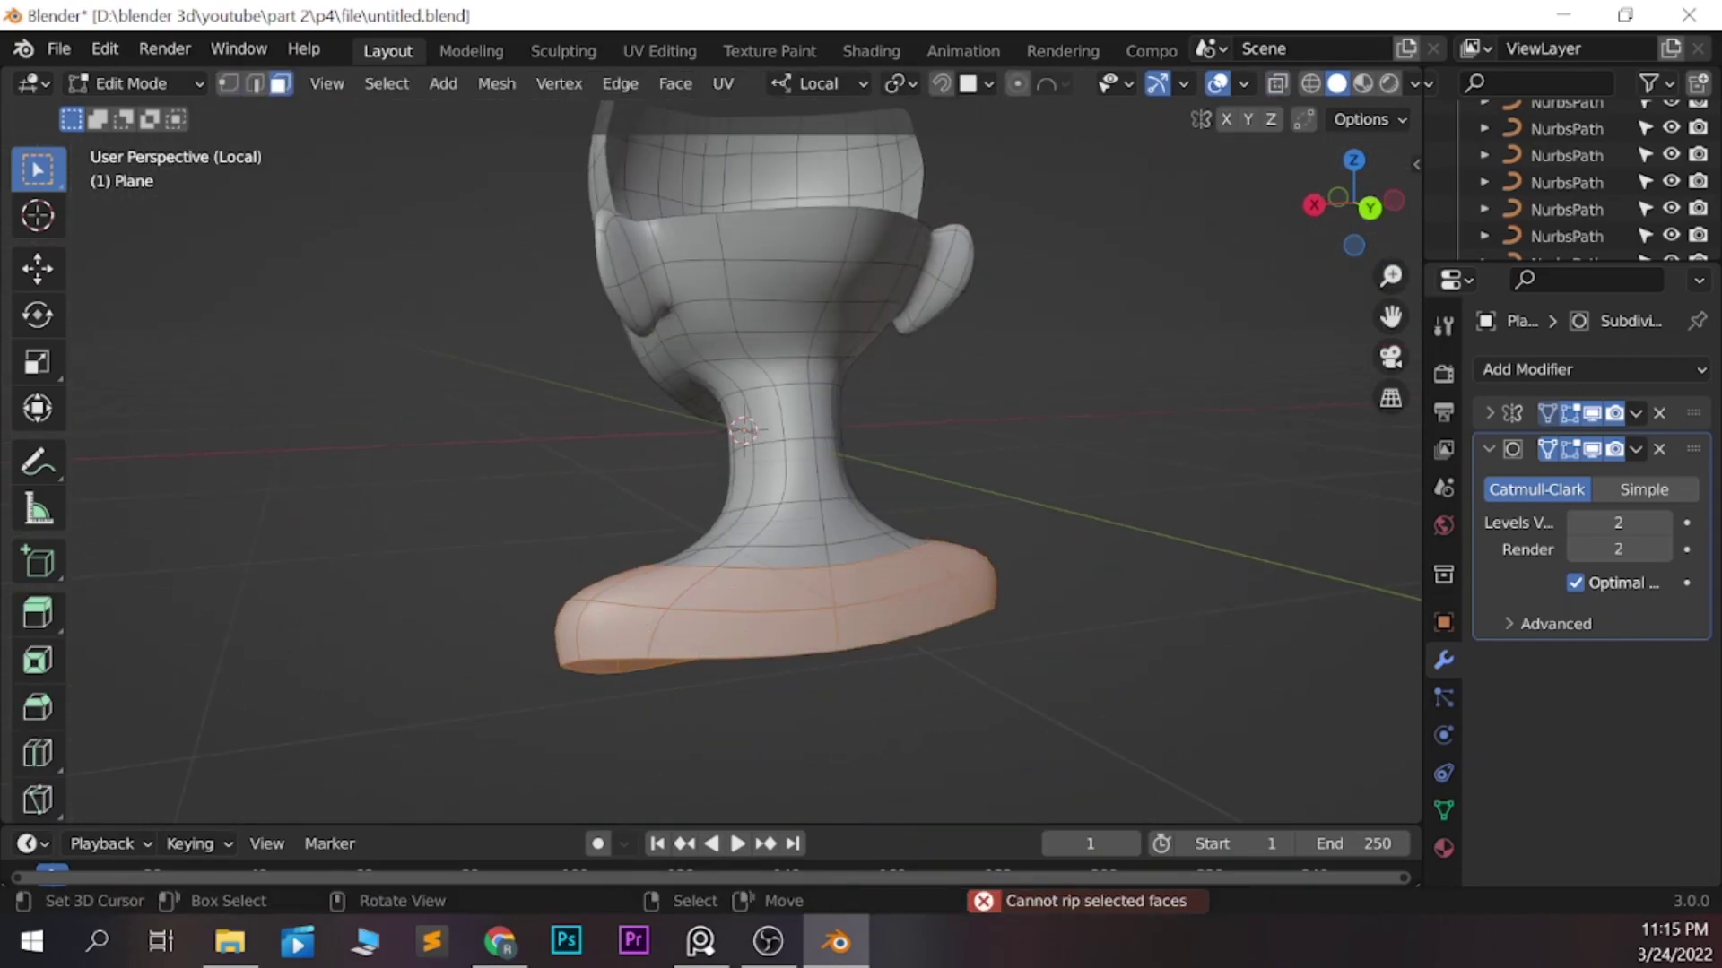
key("slash")
key("Tab")
On the outer collar, Rotate Edge CCW at the shoulder and pull the shoulder vertices inward
left_click(745, 556)
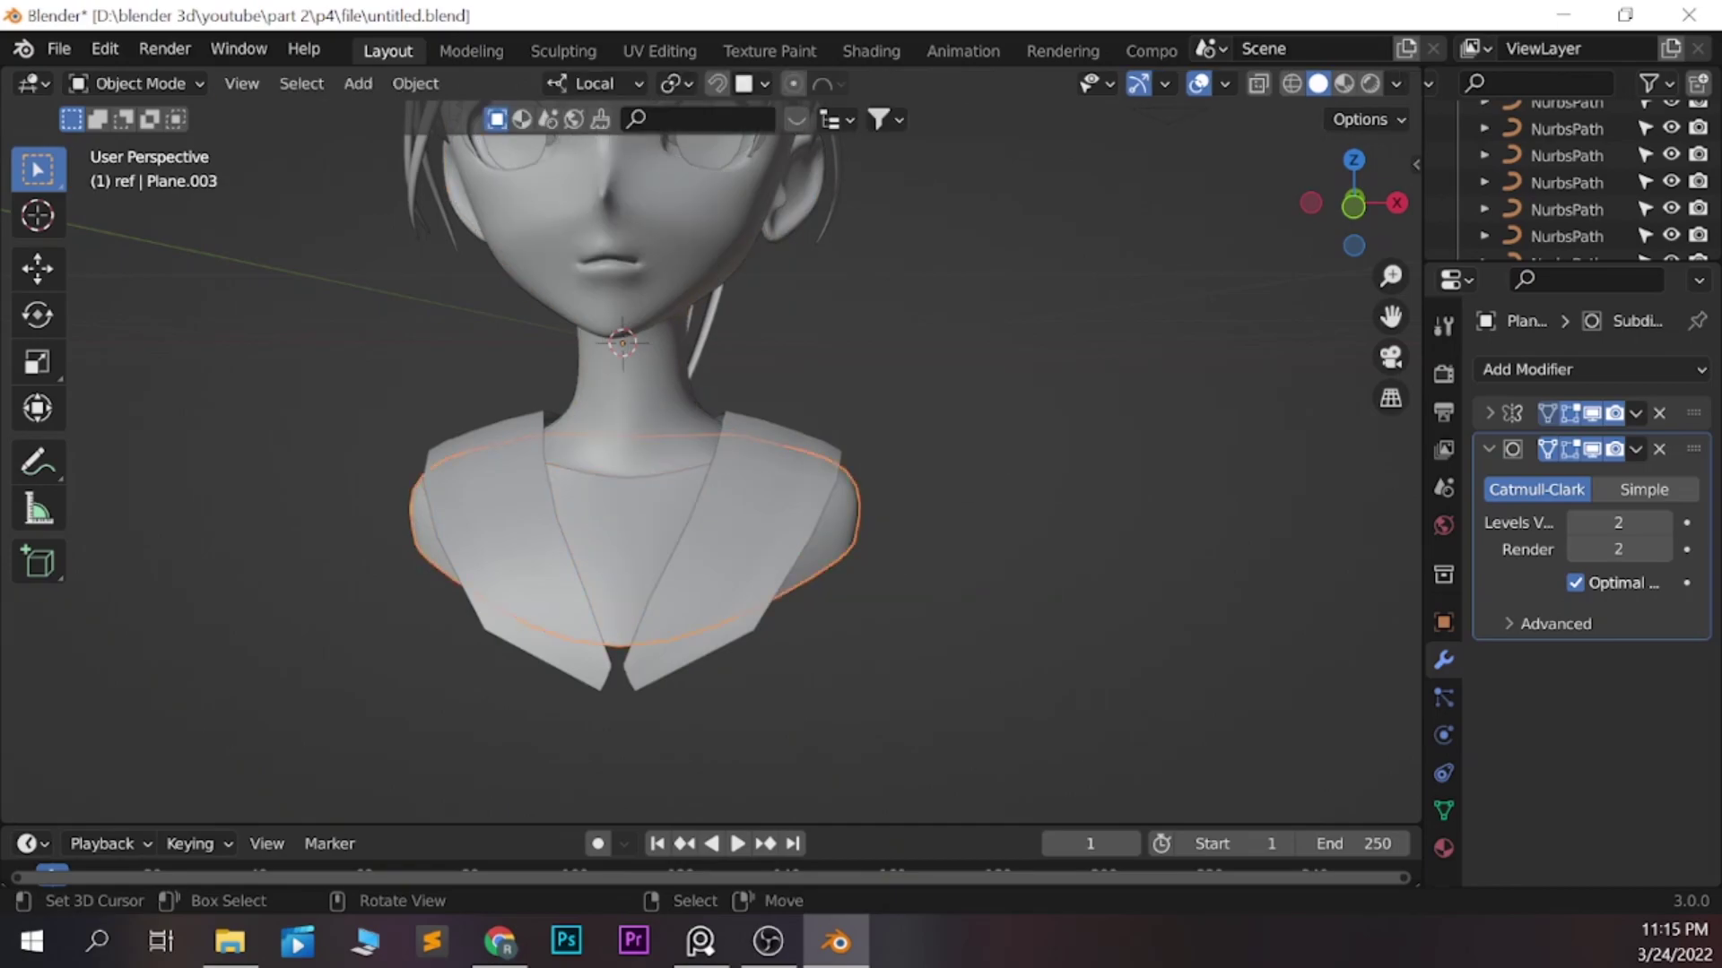
key("Tab")
key("KP_1")
key("g")
key("Return")
key("ctrl+e")
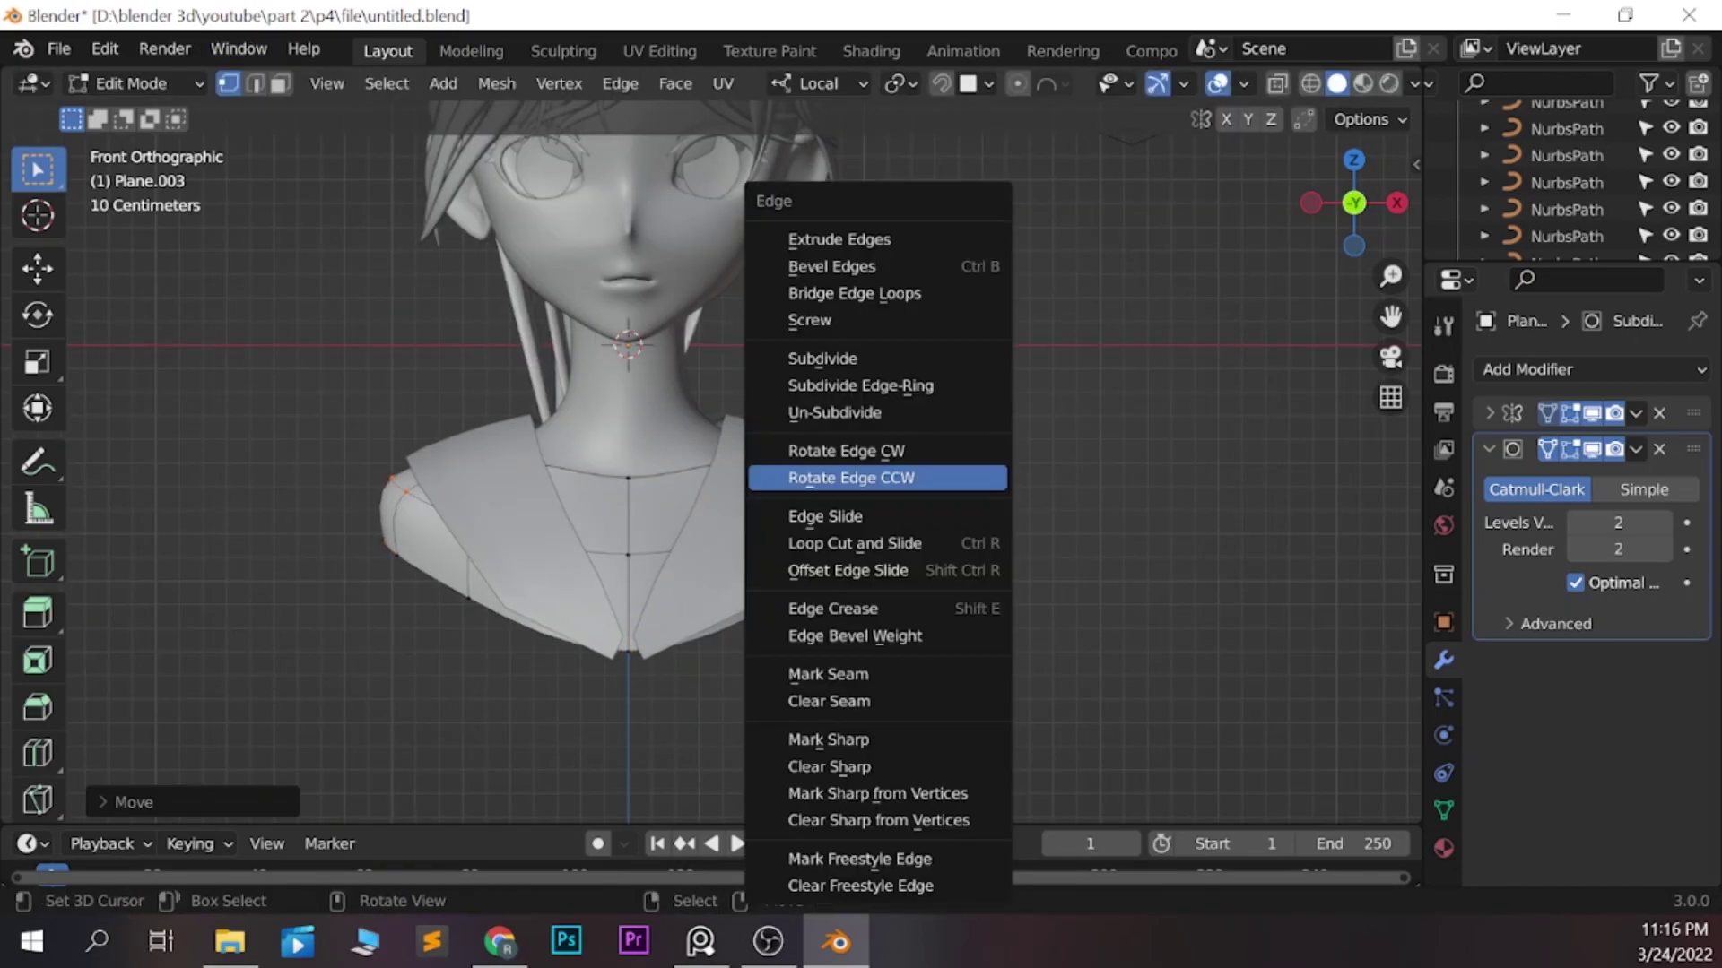
left_click(870, 476)
key("g")
key("Return")
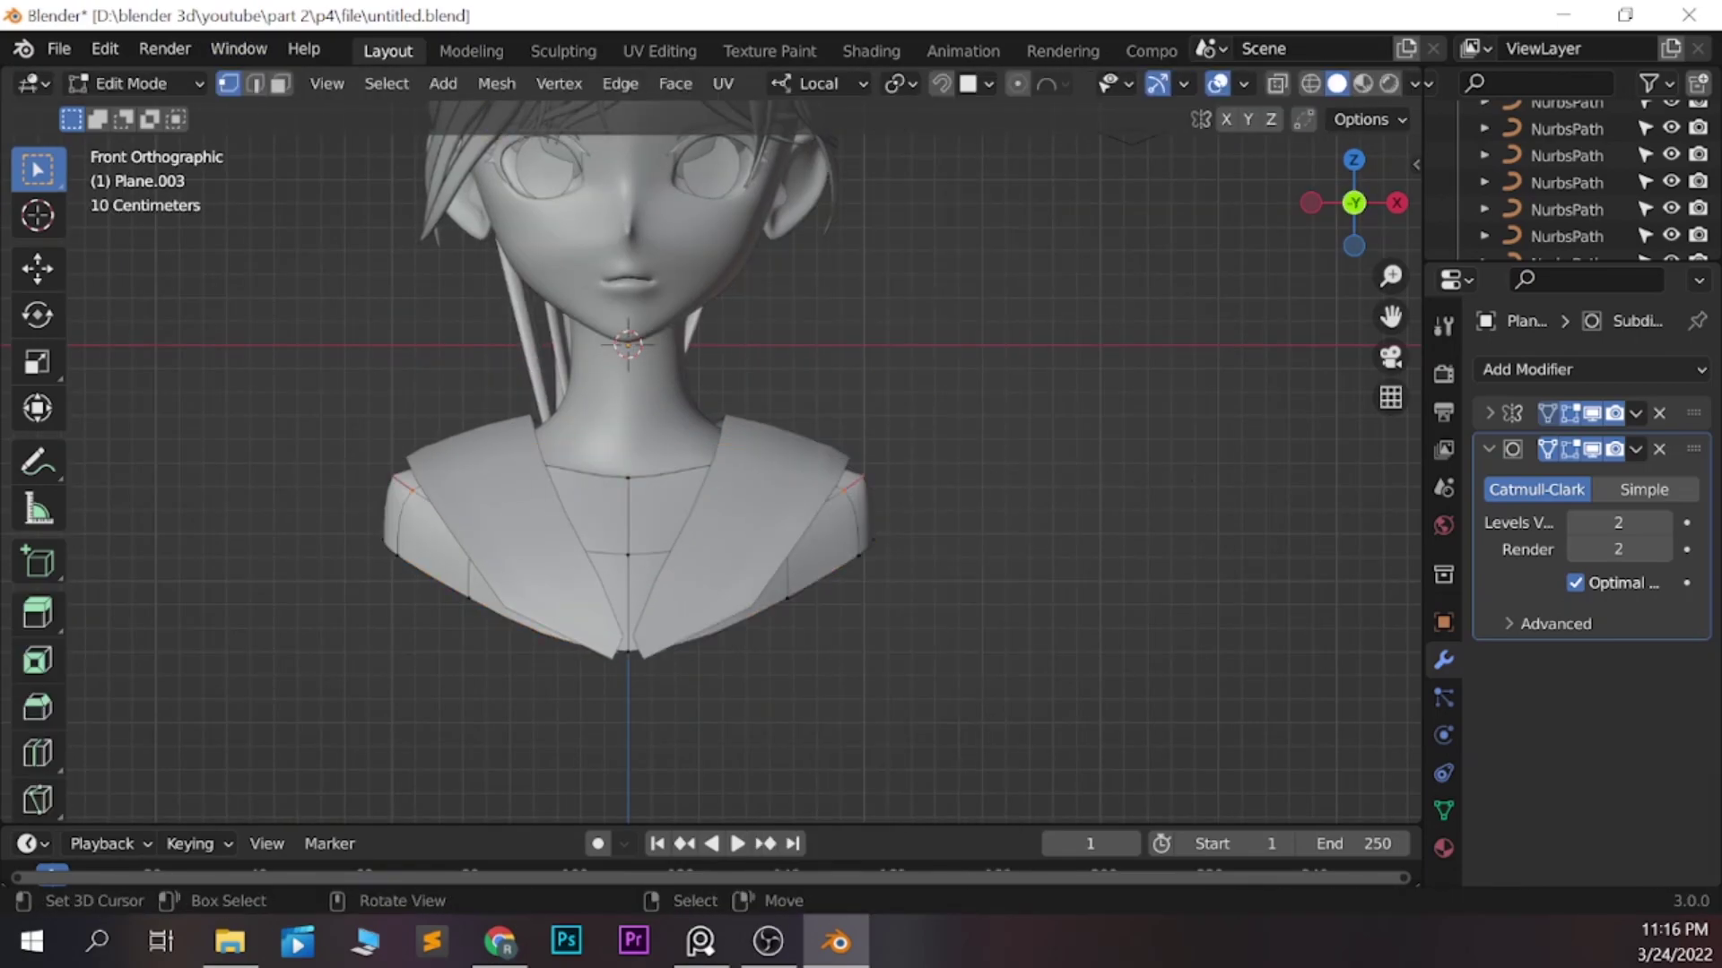
Refine the outer collar's neckline vertices in front and side views
key("g")
key("KP_3")
key("Return")
key("g")
key("KP_1")
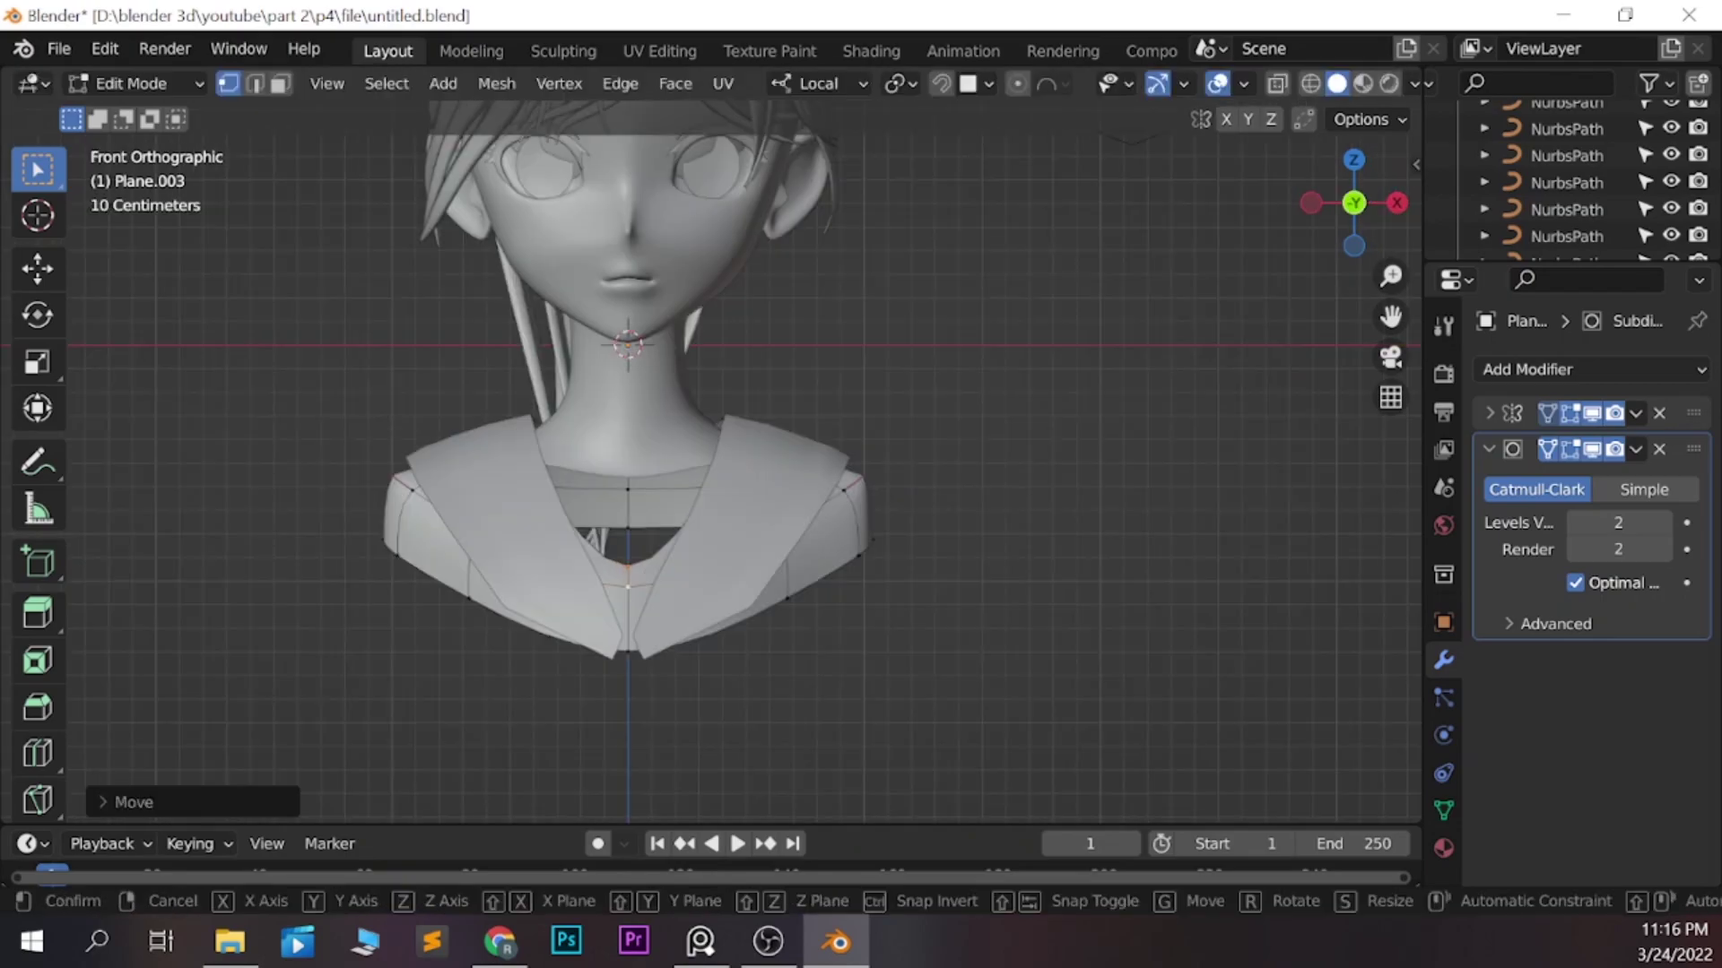
key("Return")
key("KP_3")
key("g")
key("Return")
key("KP_1")
key("Tab")
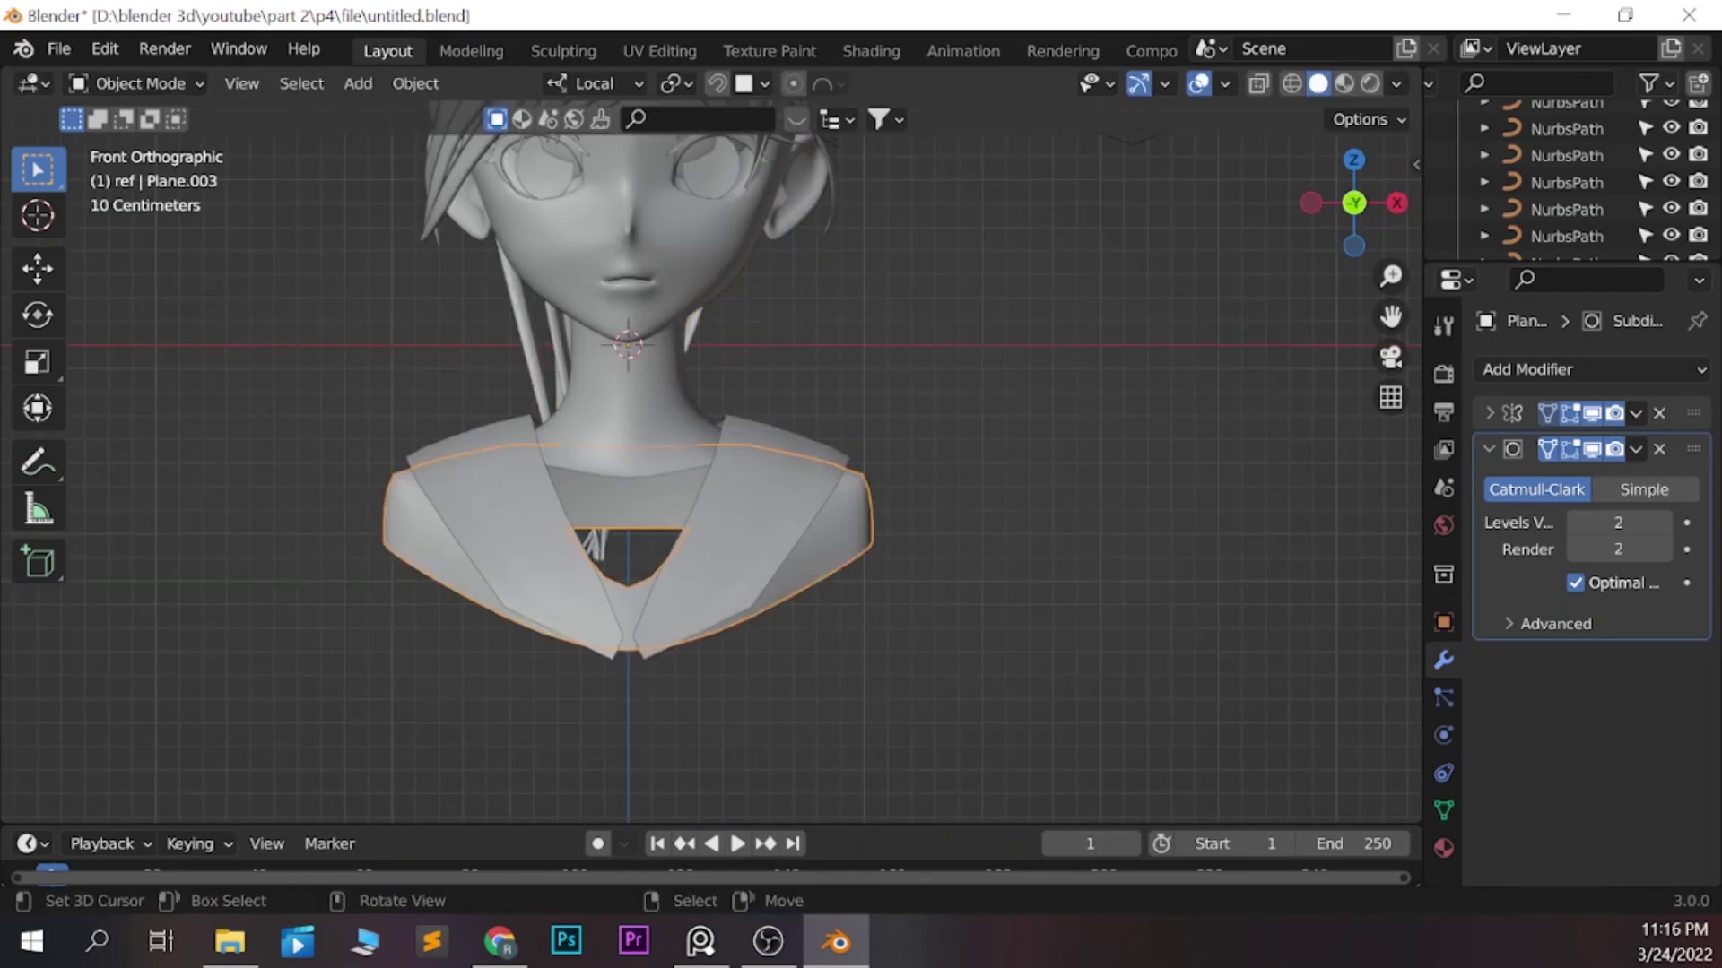
Move the body Plane's chest vertices in side and front views
key("Tab")
key("g")
key("KP_3")
key("Return")
key("KP_1")
key("g")
key("KP_3")
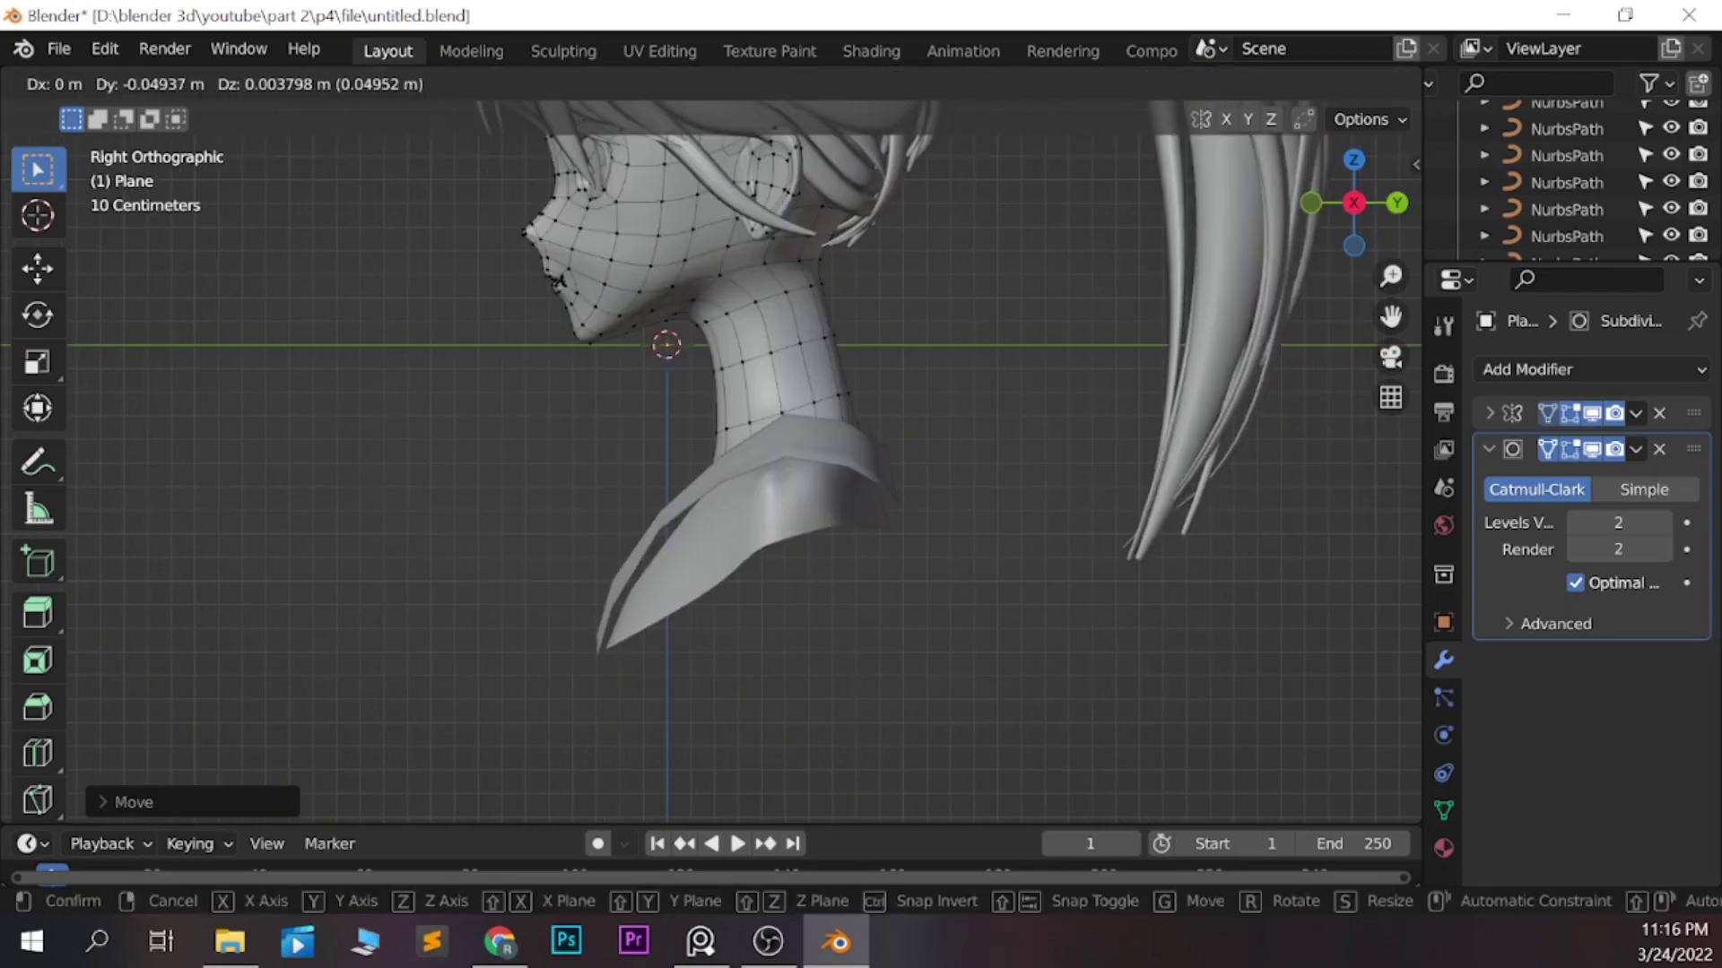
key("Return")
Box-select body vertices in X-ray, then exit, unhide everything and save
key("alt+z")
key("b")
key("KP_1")
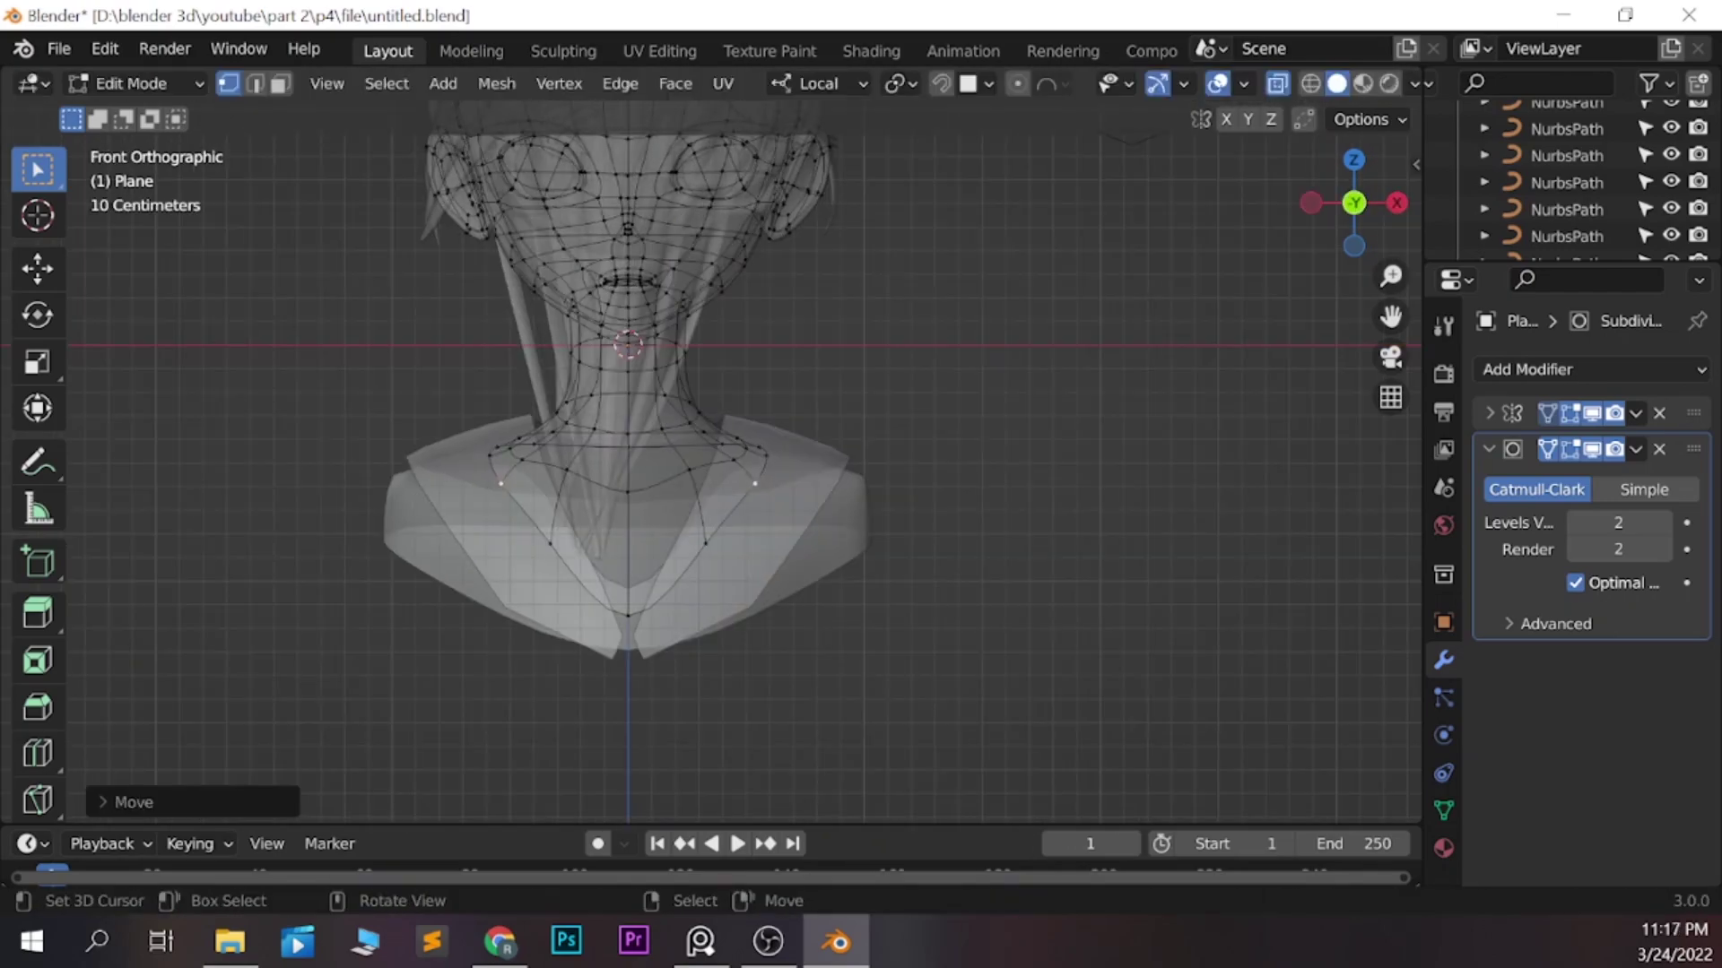
key("Tab")
key("alt+z")
key("alt+h")
key("ctrl+s")
Place the front hair strand beside the left cheek and check its points from both side views
key("g")
key("Return")
key("Tab")
scroll(715, 469, "up", 1)
key("g")
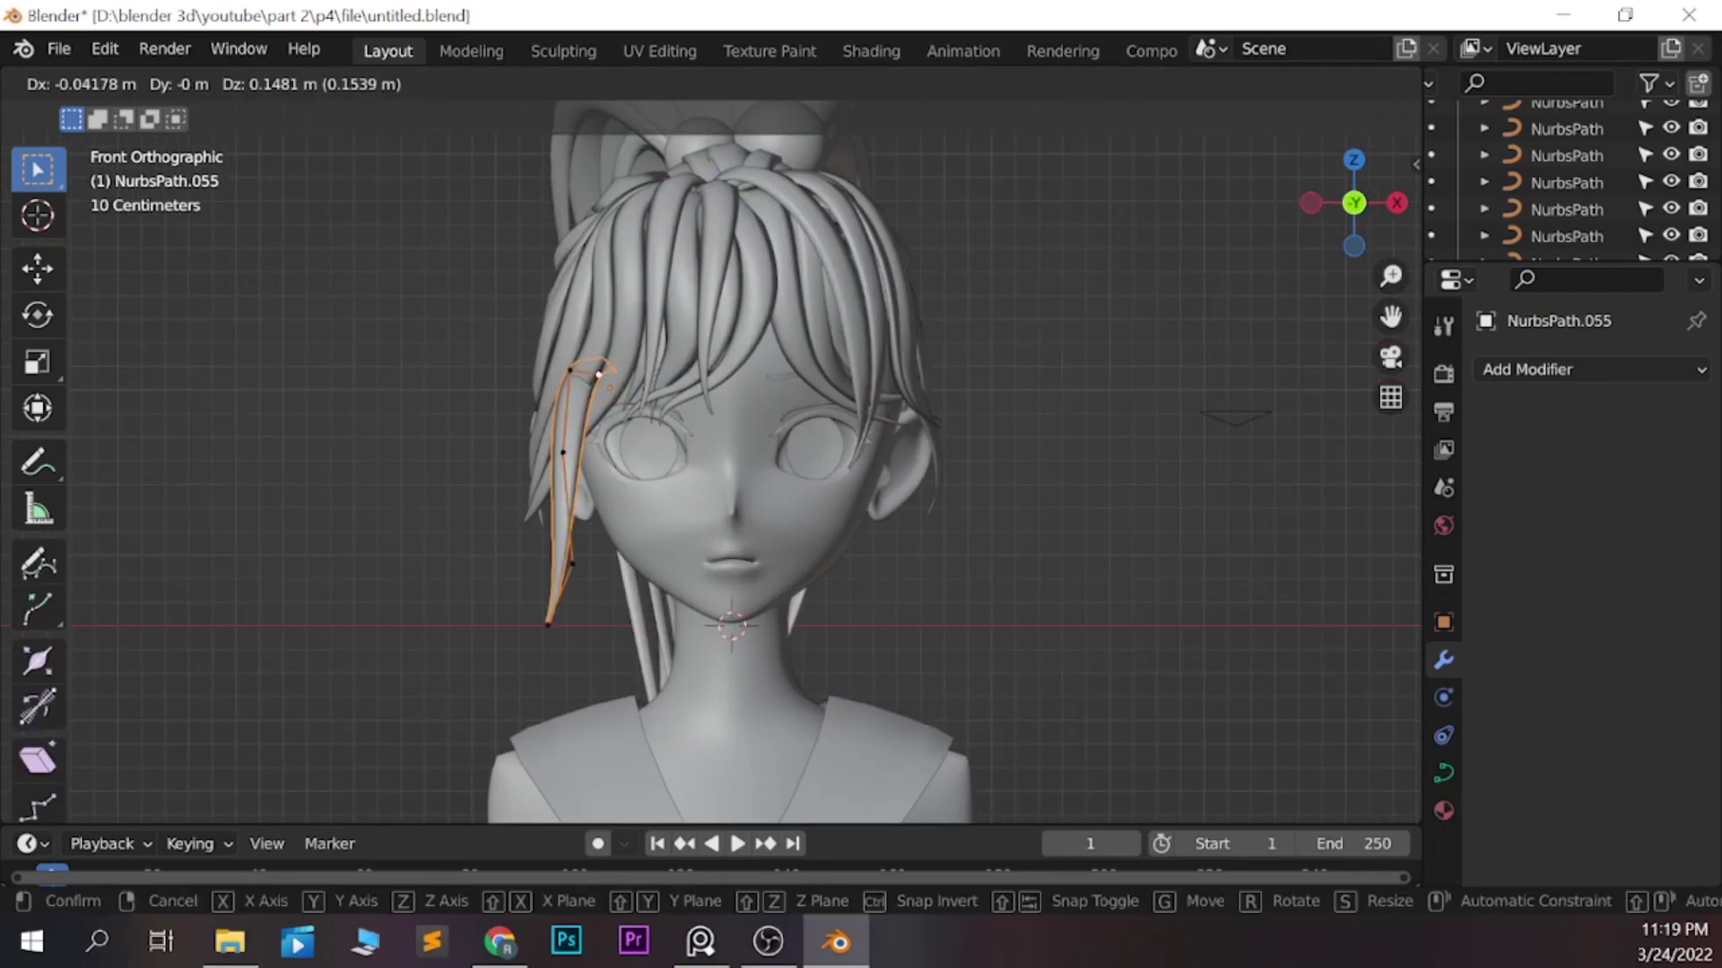
key("Return")
key("ctrl+KP_3")
key("KP_3")
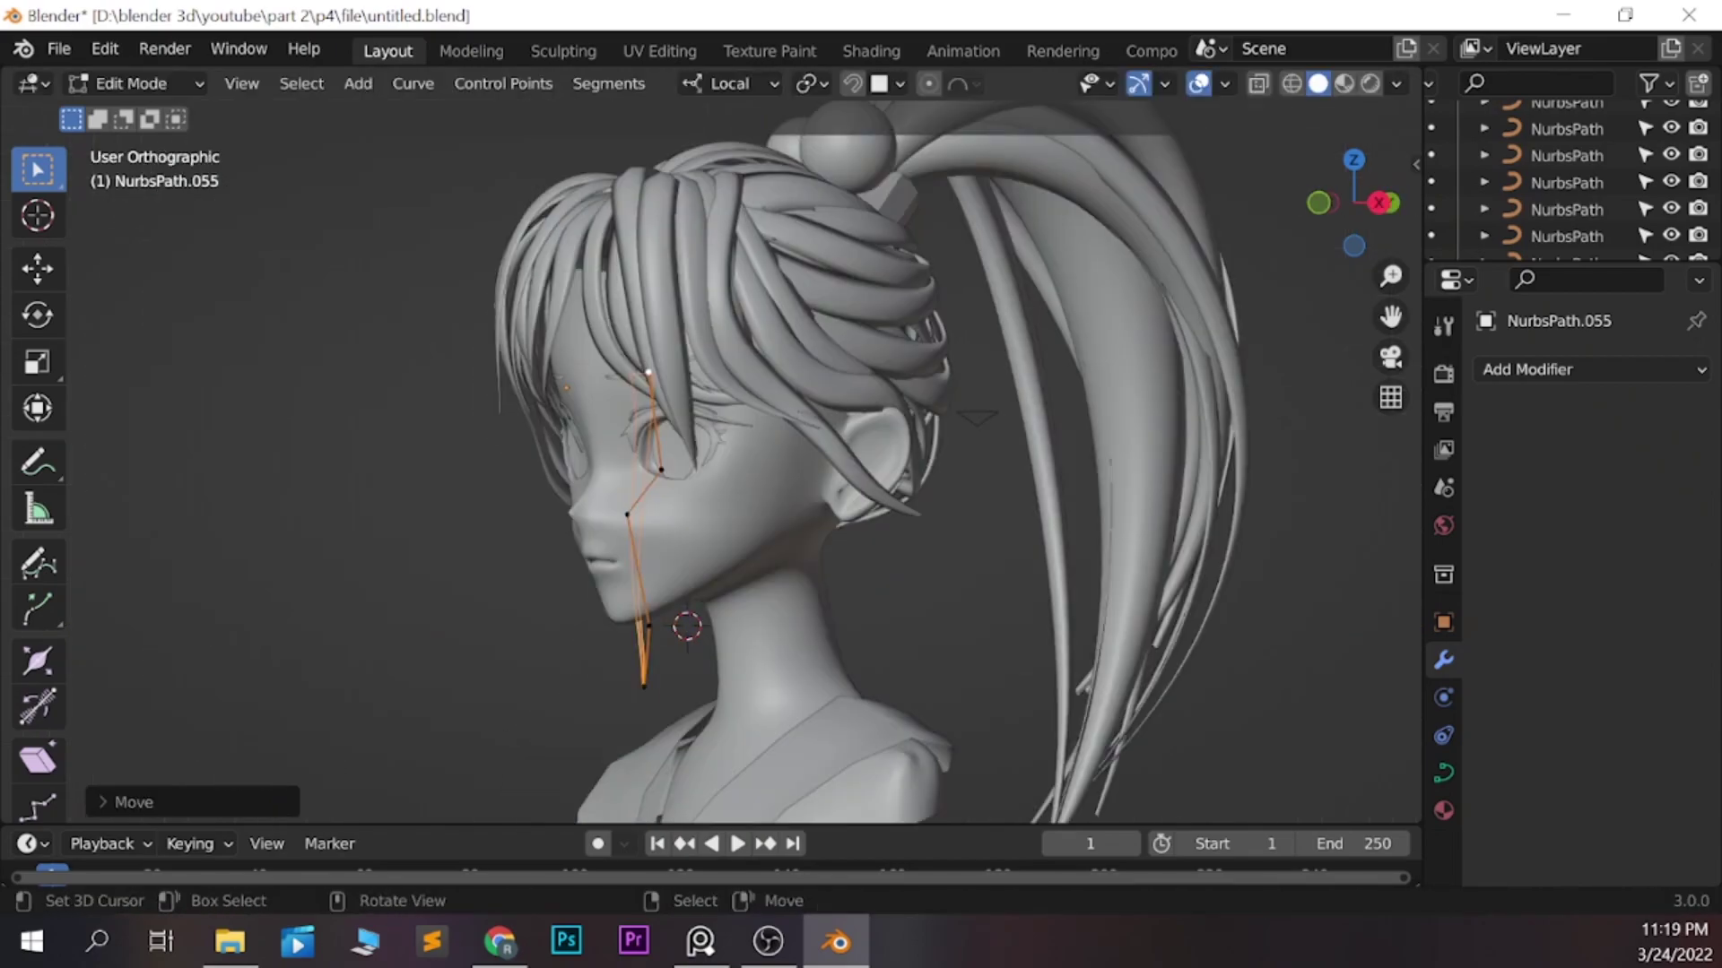
key("KP_1")
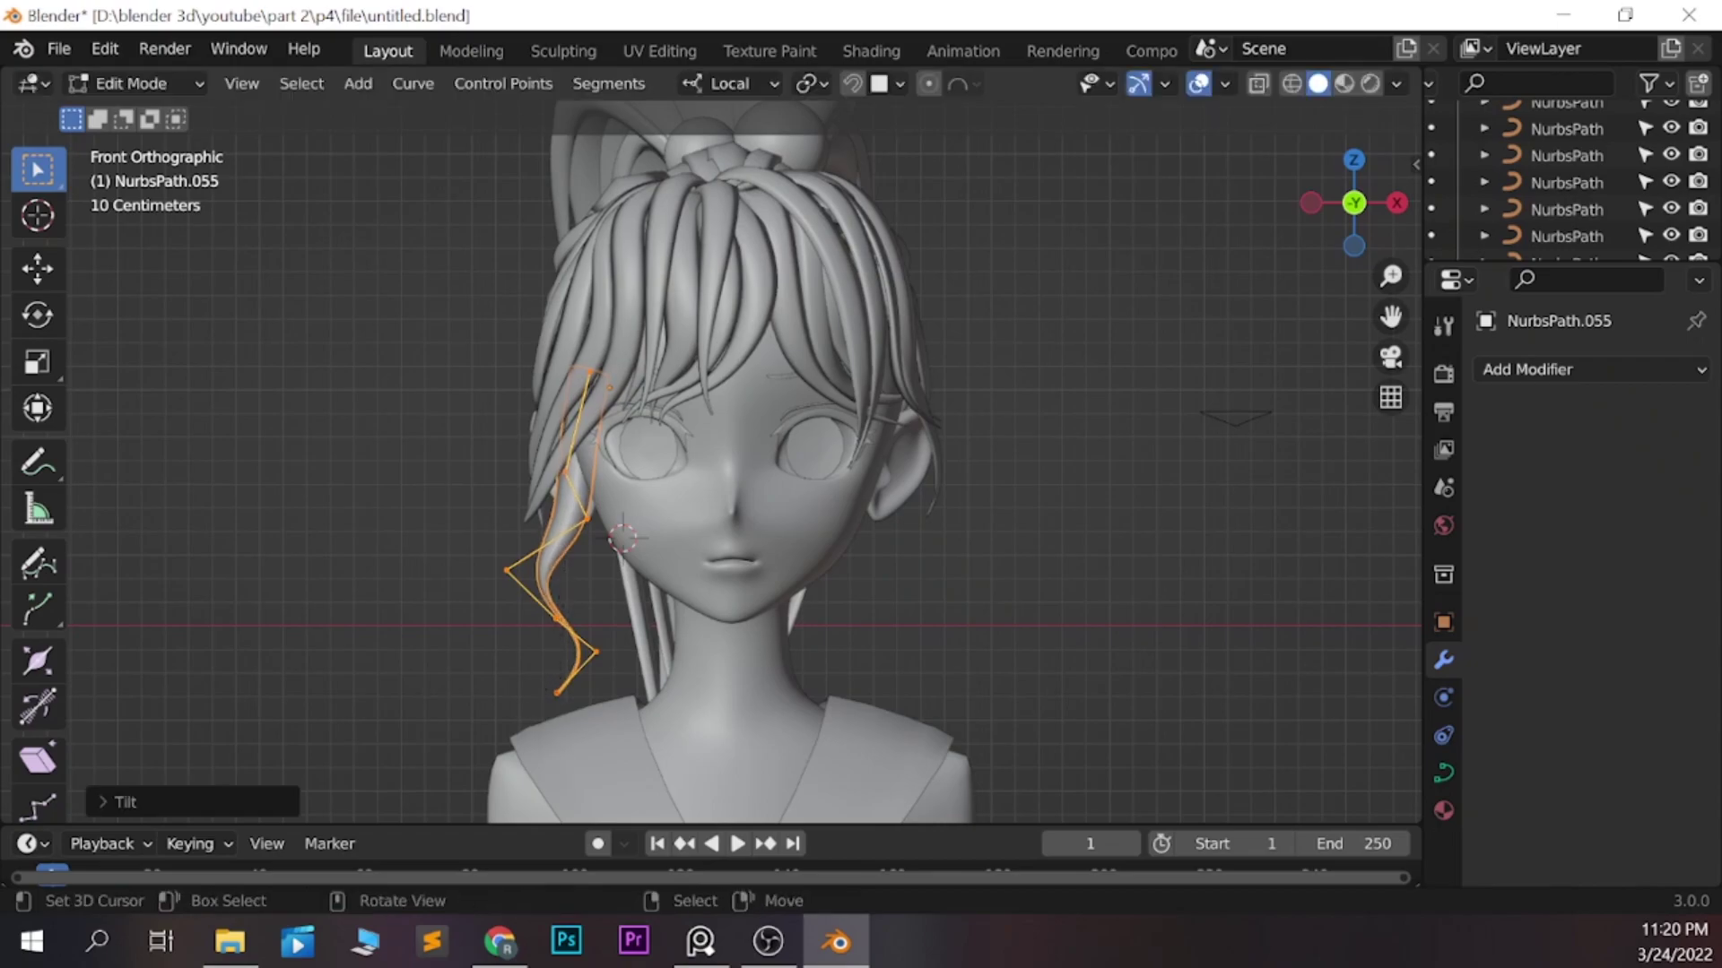
key("ctrl+Tab")
left_click(789, 627)
key("Tab")
scroll(644, 592, "up", 3)
Bend the strand's control points into a wavy S-shaped side lock
key("g")
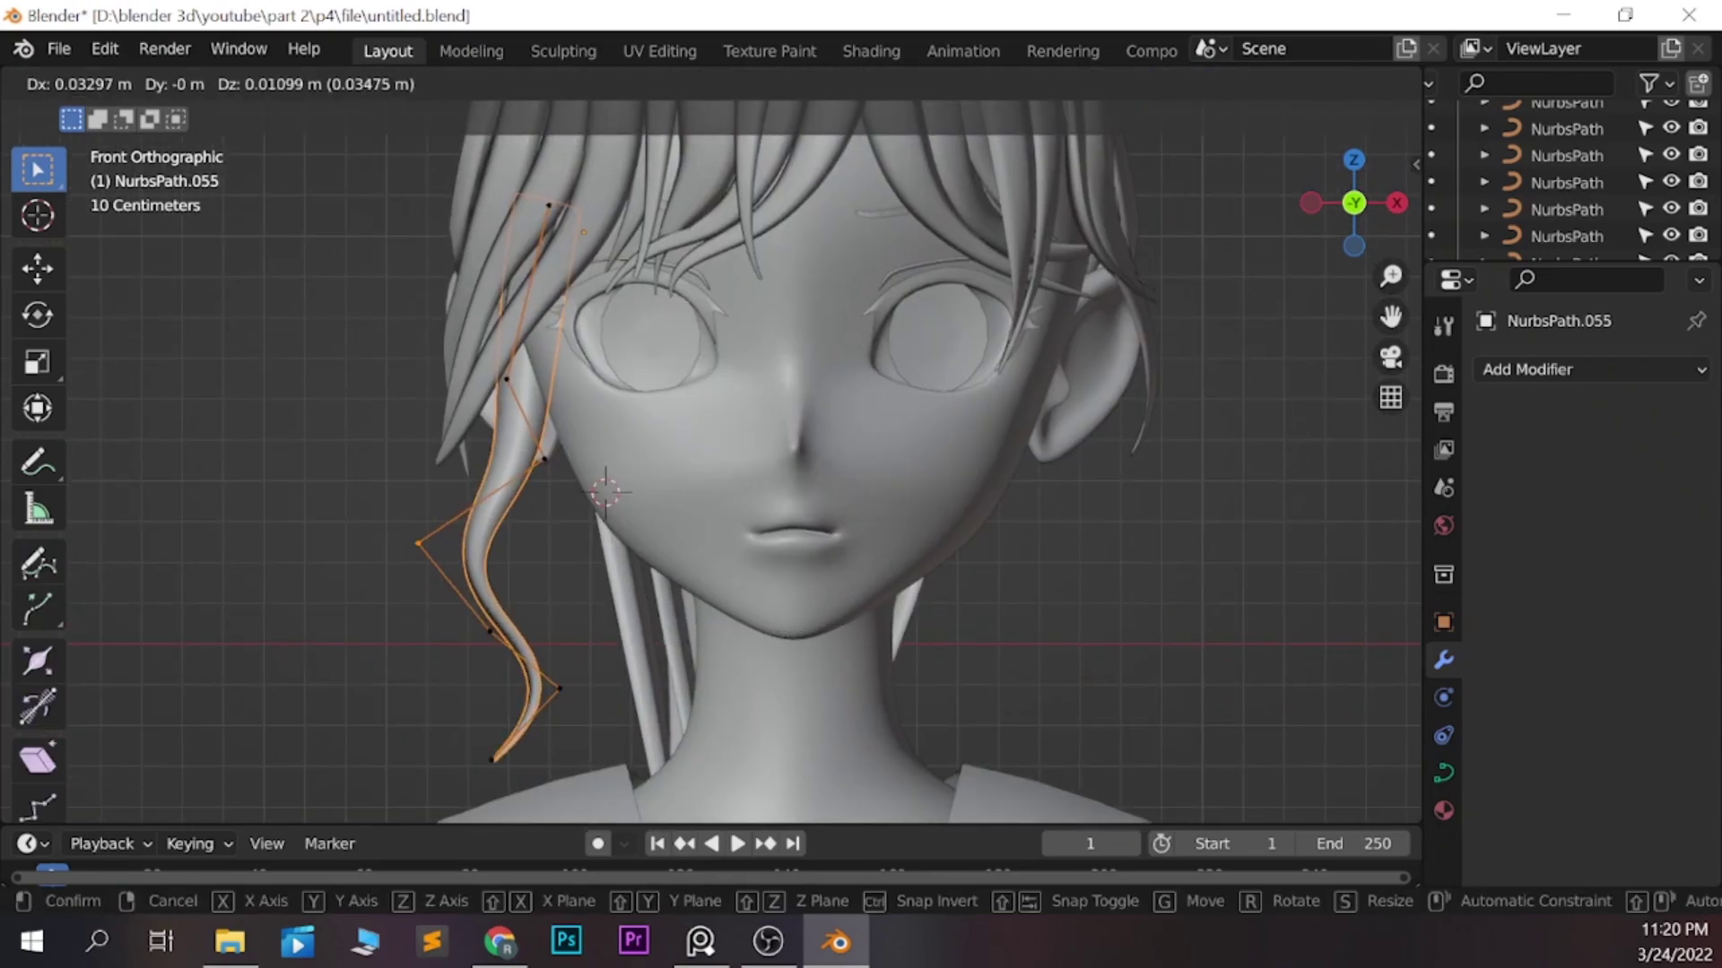
key("Return")
key("g")
key("Return")
key("g")
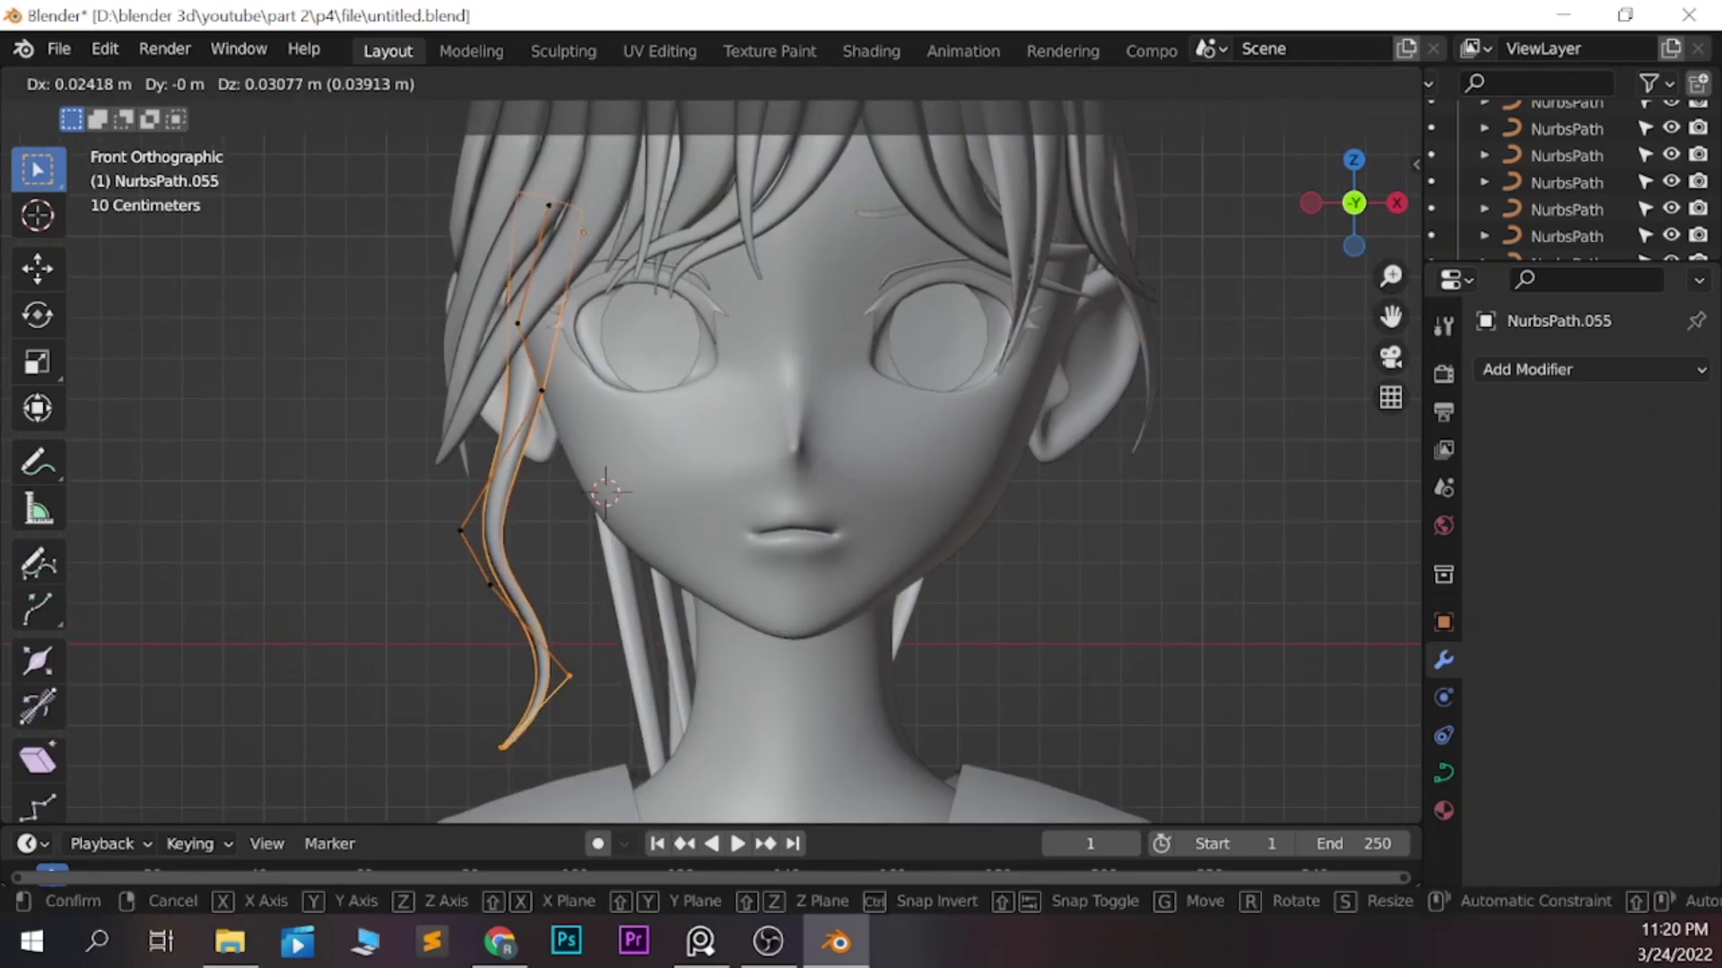
key("Return")
key("Tab")
scroll(745, 449, "down", 3)
key("Tab")
key("g")
key("Return")
key("Tab")
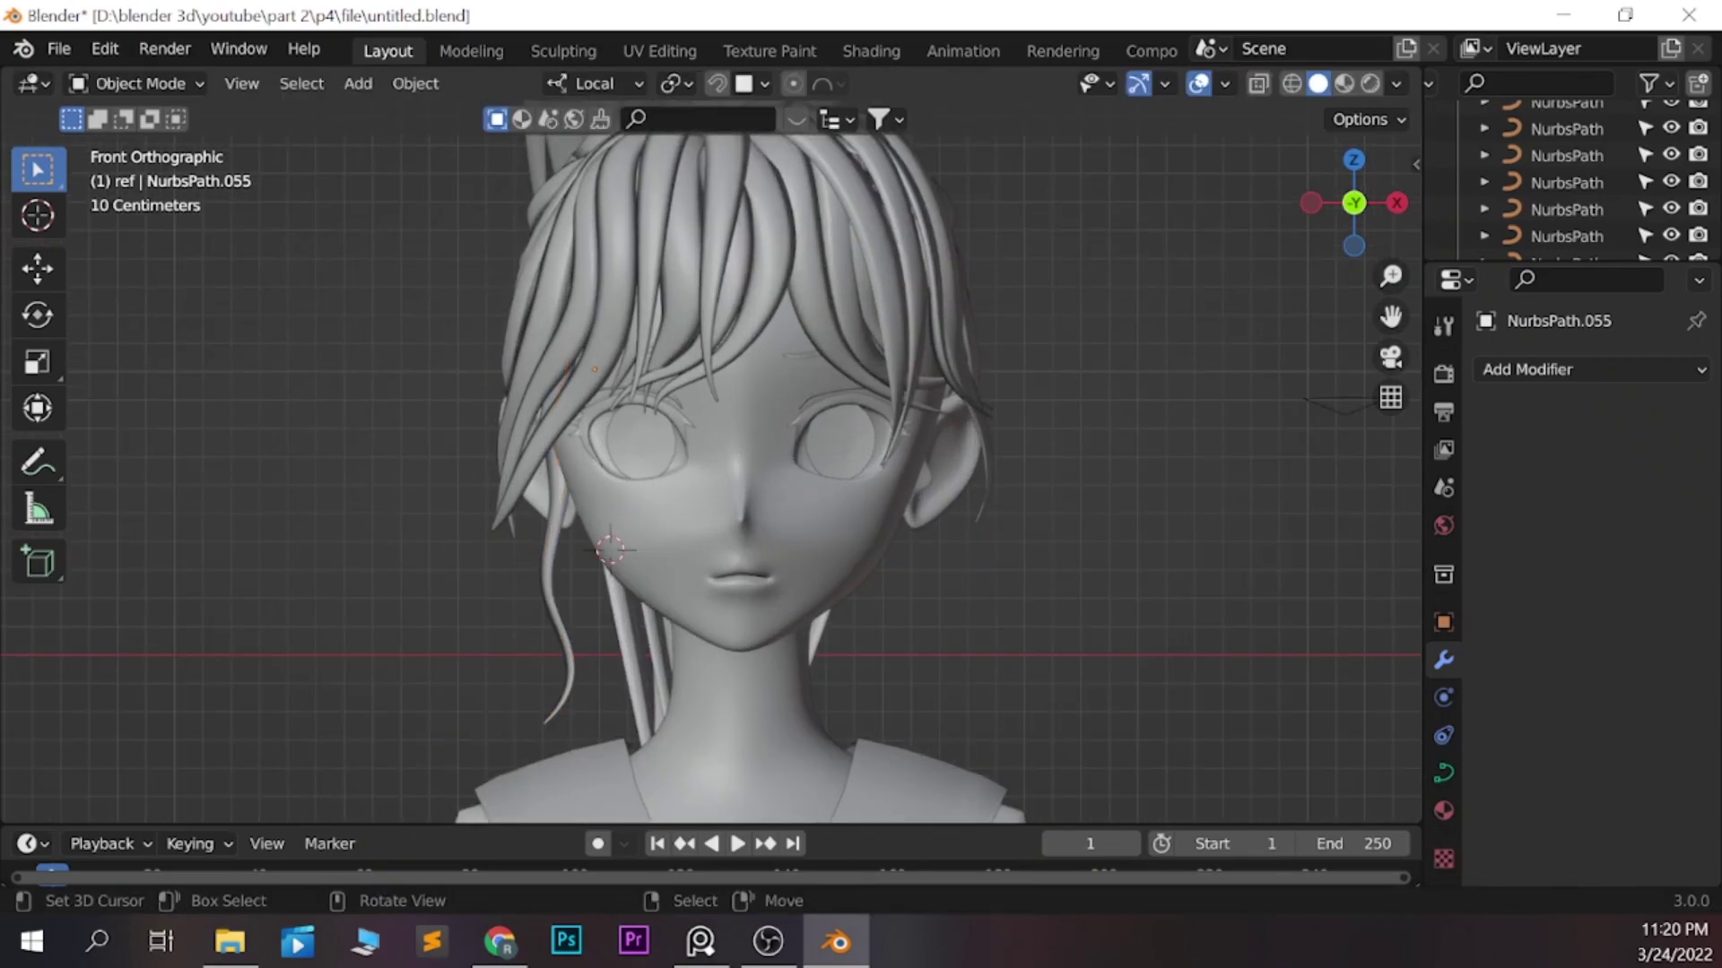
scroll(718, 449, "down", 1)
Duplicate the wavy lock and reshape the copy's points, including its bottom point
key("shift+d")
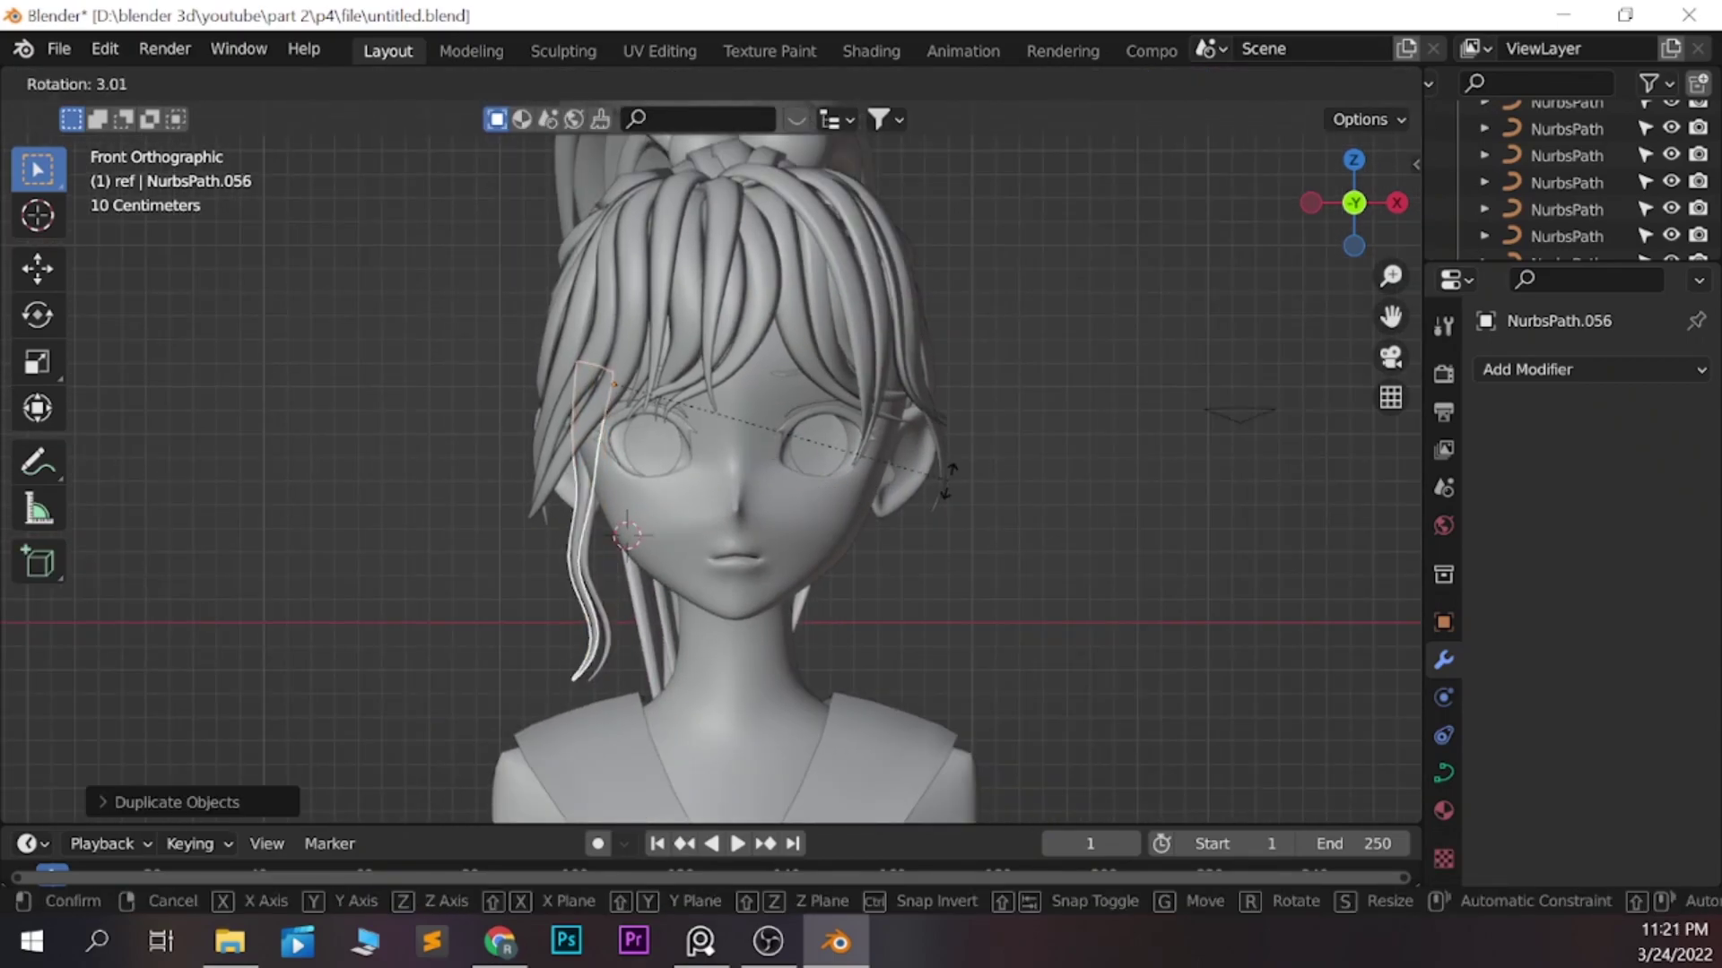
key("Return")
scroll(718, 448, "up", 2)
key("Tab")
key("g")
key("Return")
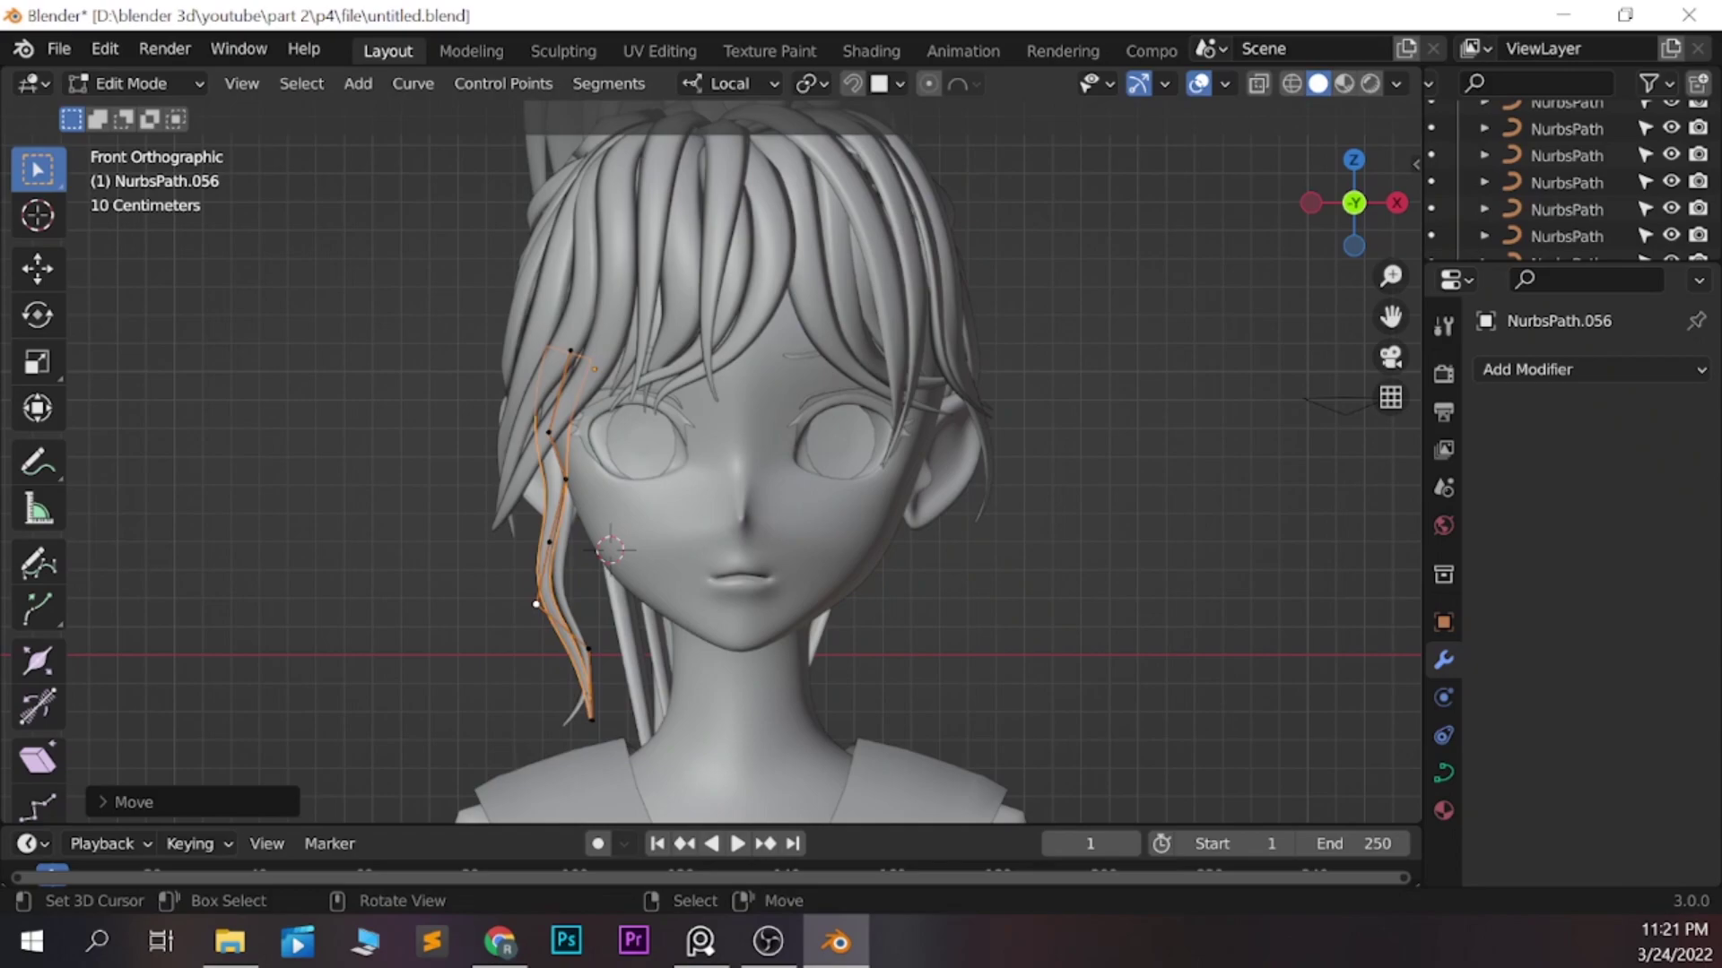
key("Tab")
Check the copied lock from the left side and reselect the first wavy strand
key("Tab")
key("g")
key("Return")
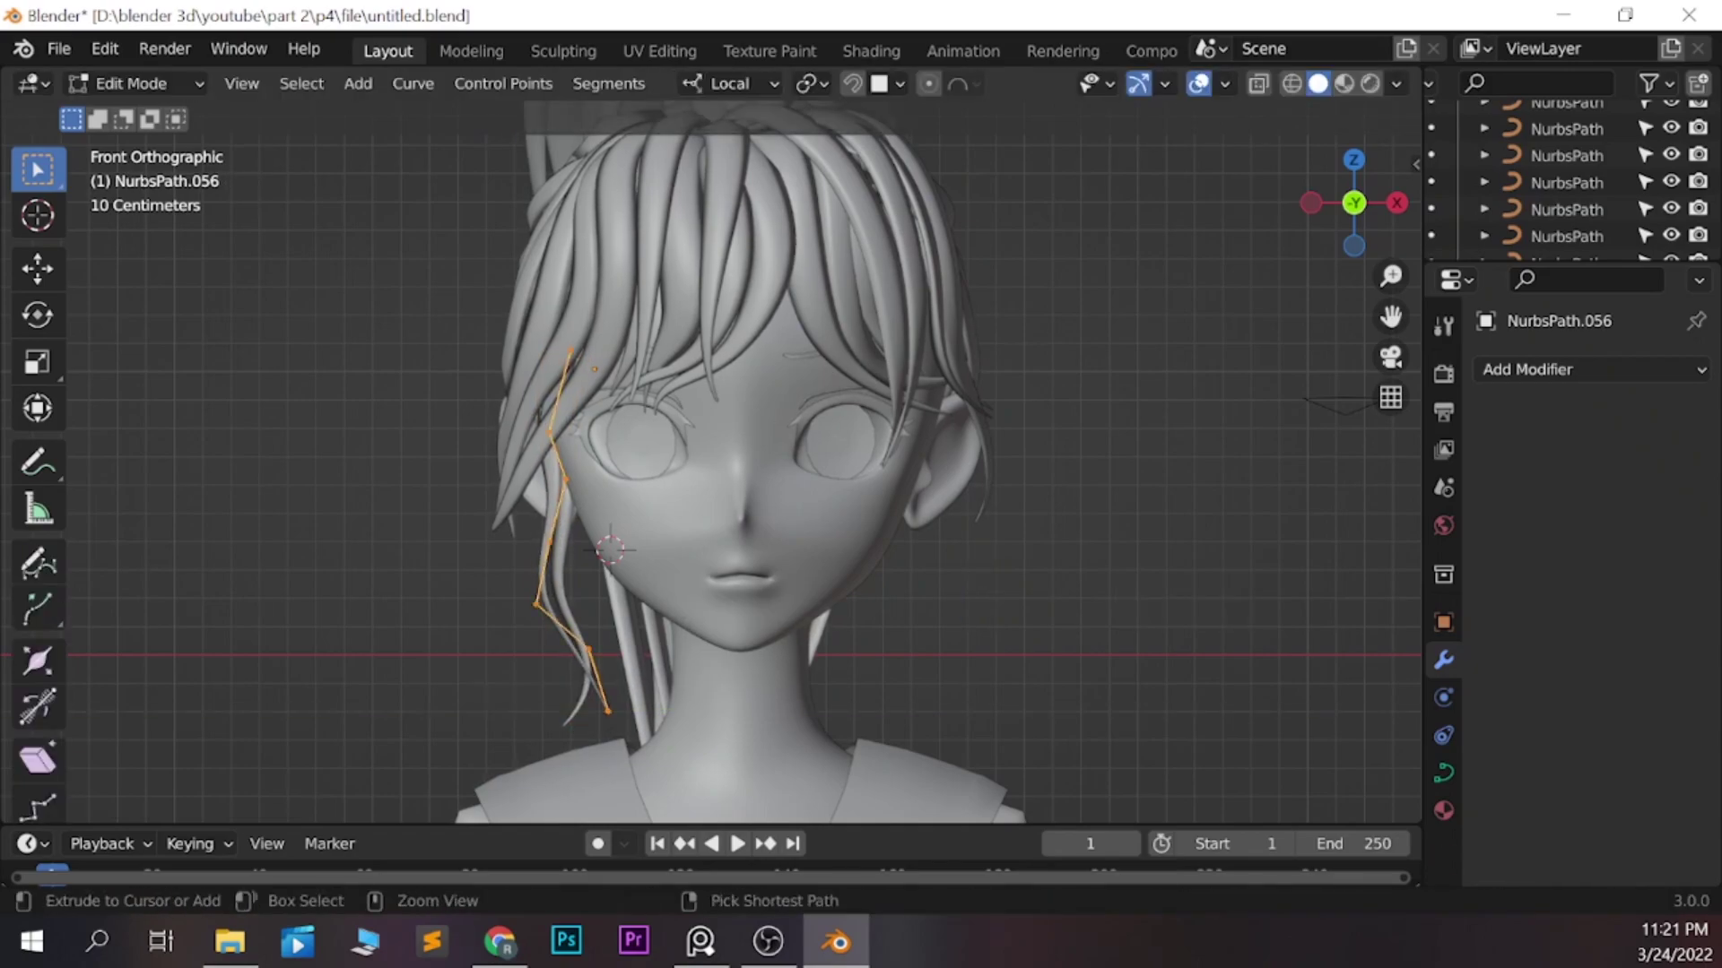
key("Tab")
middle_click_drag(717, 448, 897, 449)
key("ctrl+KP_3")
left_click(713, 502)
key("Tab")
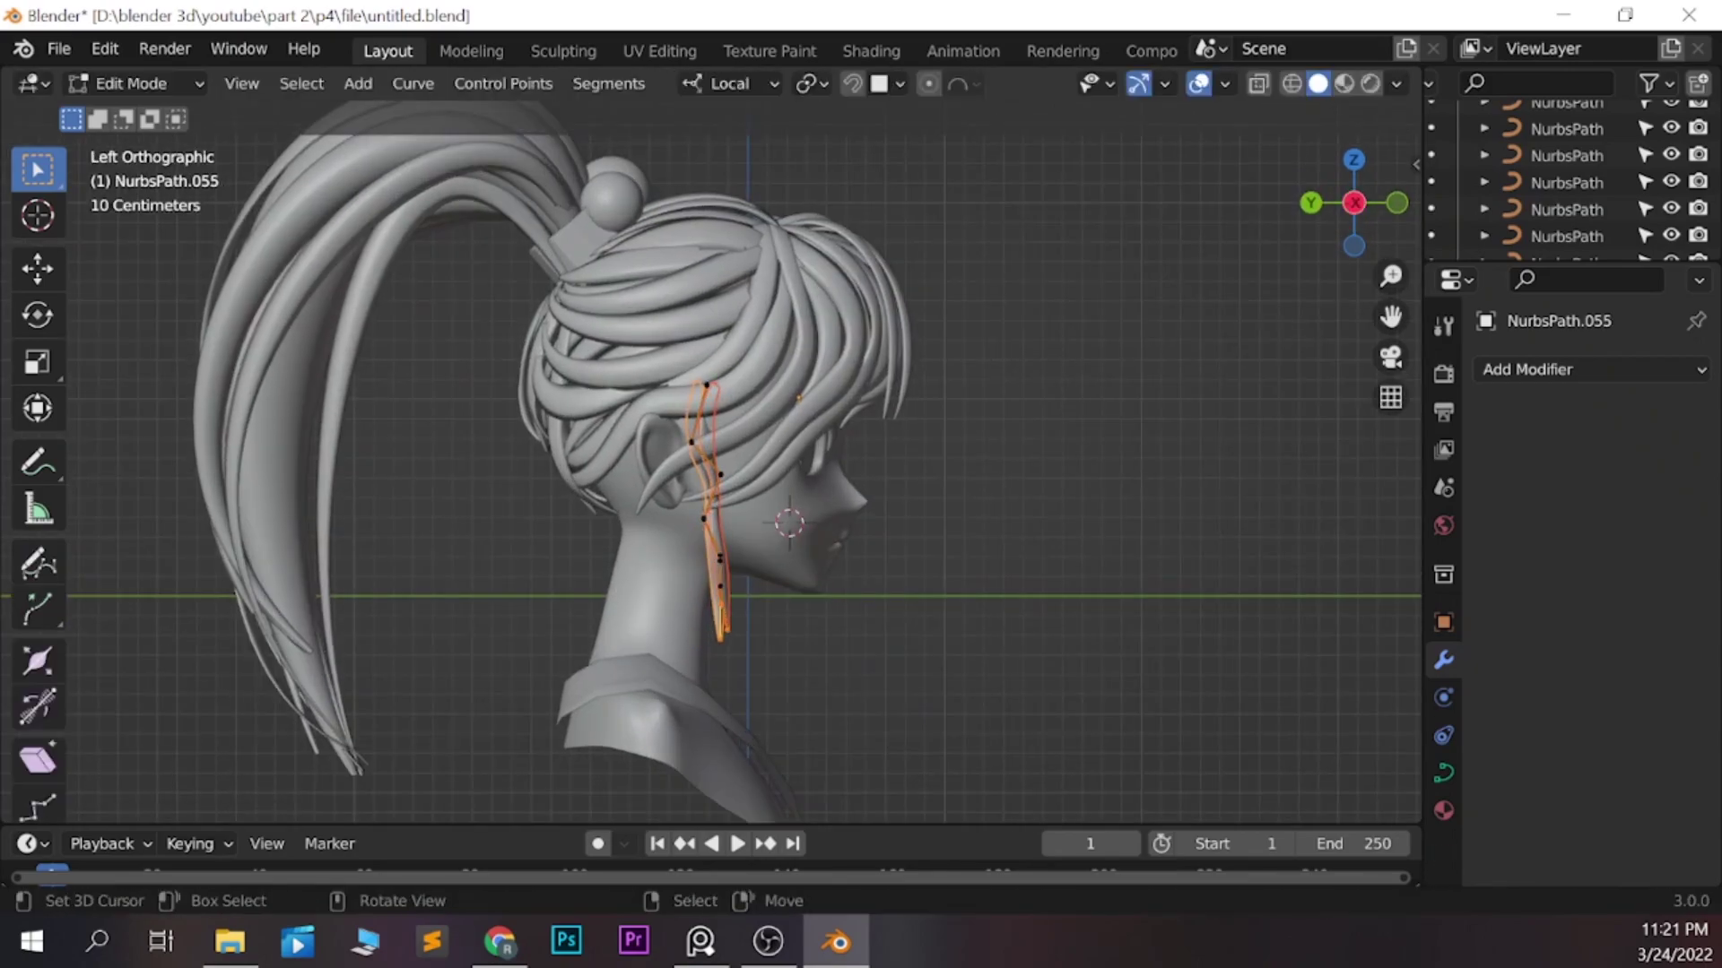
key("KP_1")
Duplicate the strand again to make another front lock, checking it from above
key("Tab")
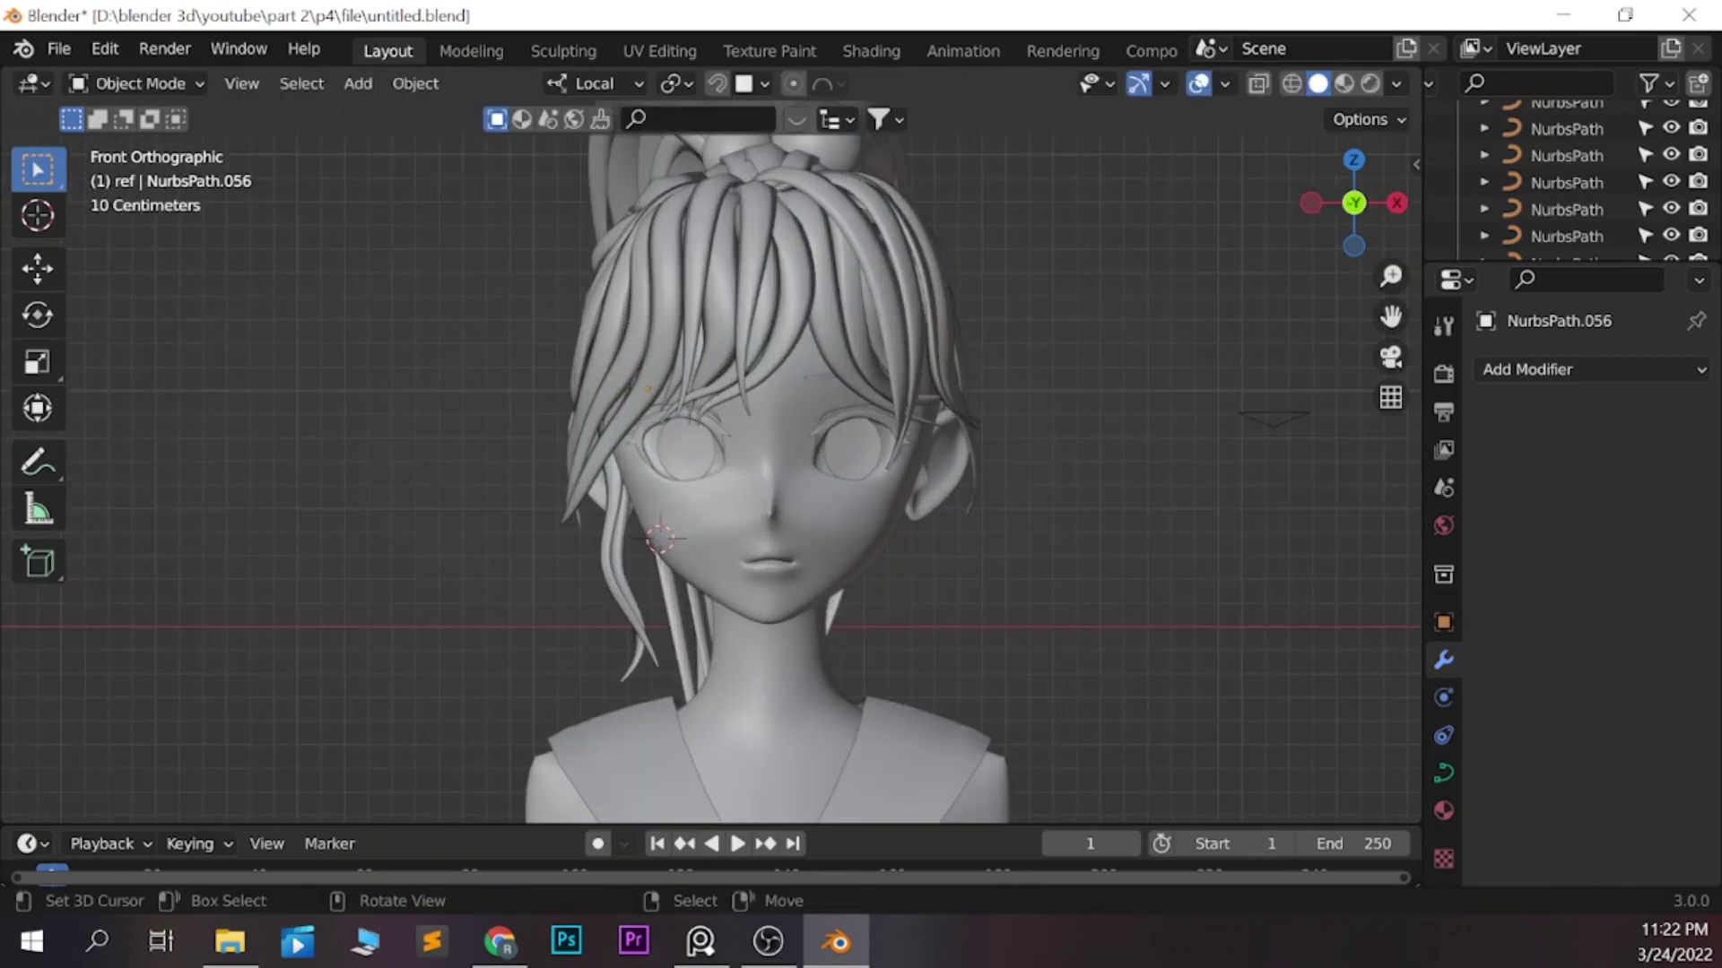
key("shift+d")
Reshape the new lock's control points in front view to fill out the fringe
key("Tab")
scroll(718, 448, "up", 3)
mouse_move(717, 449)
middle_mouse_down()
mouse_move(807, 448)
mouse_move(717, 358)
middle_mouse_up()
scroll(717, 449, "down", 2)
key("g")
key("Return")
key("KP_1")
key("g")
key("Return")
key("Tab")
key("KP_1")
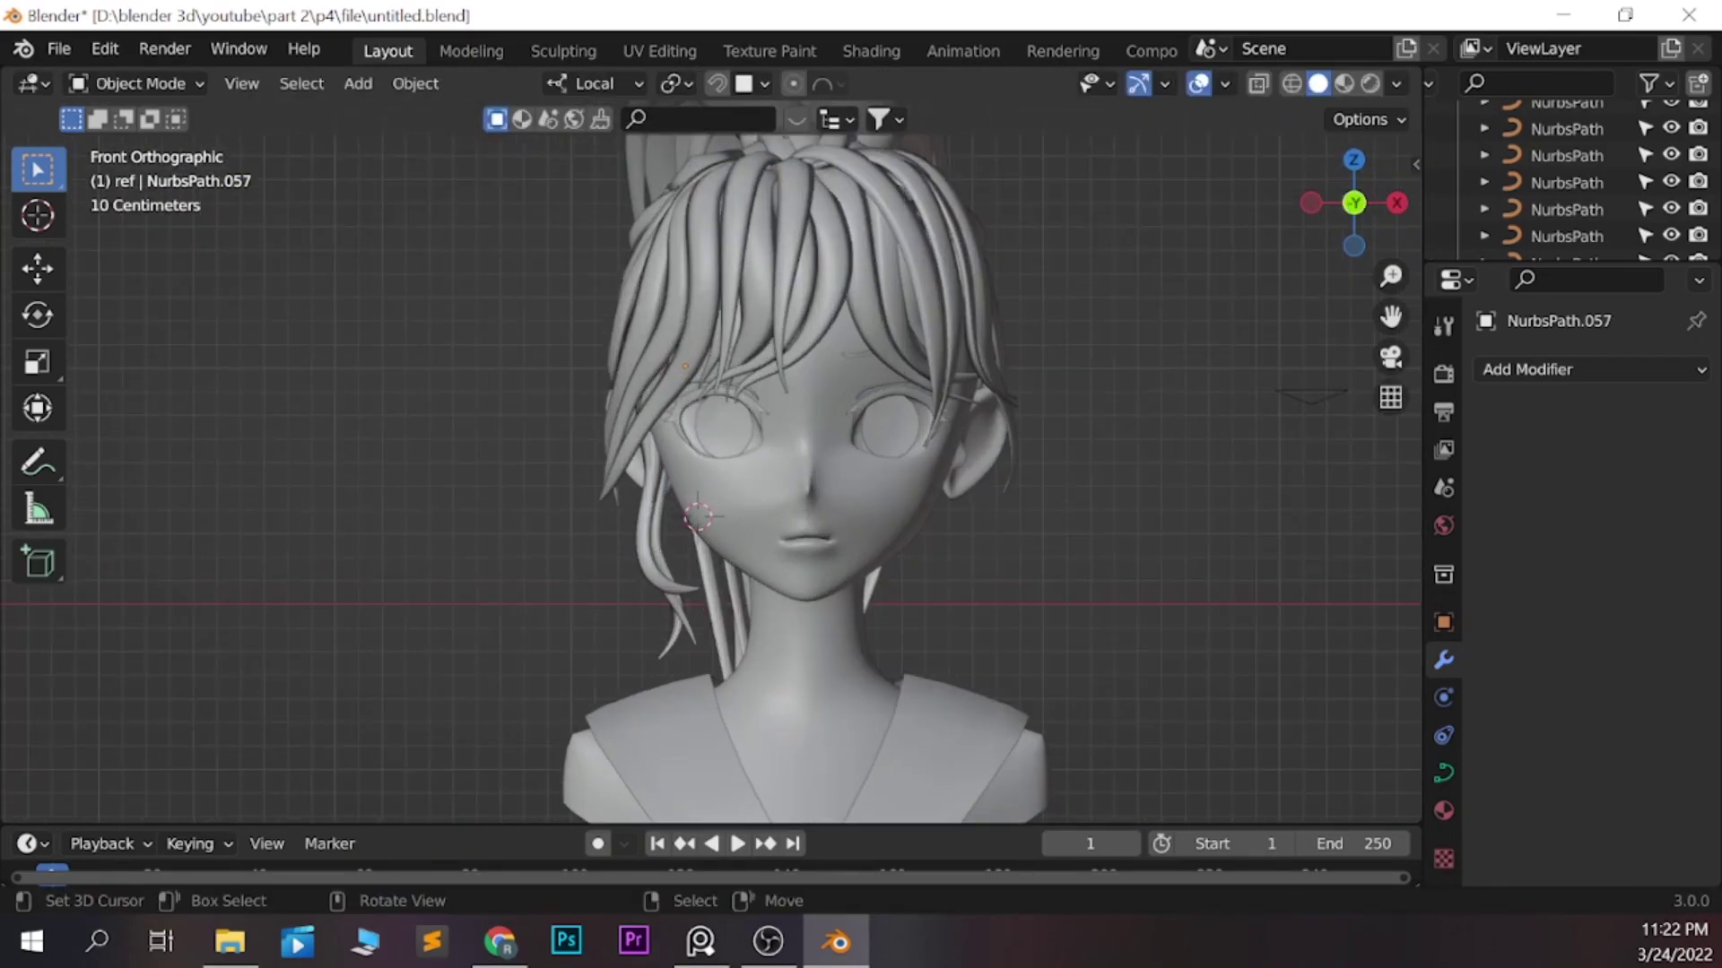
key("Tab")
key("g")
key("Return")
key("Tab")
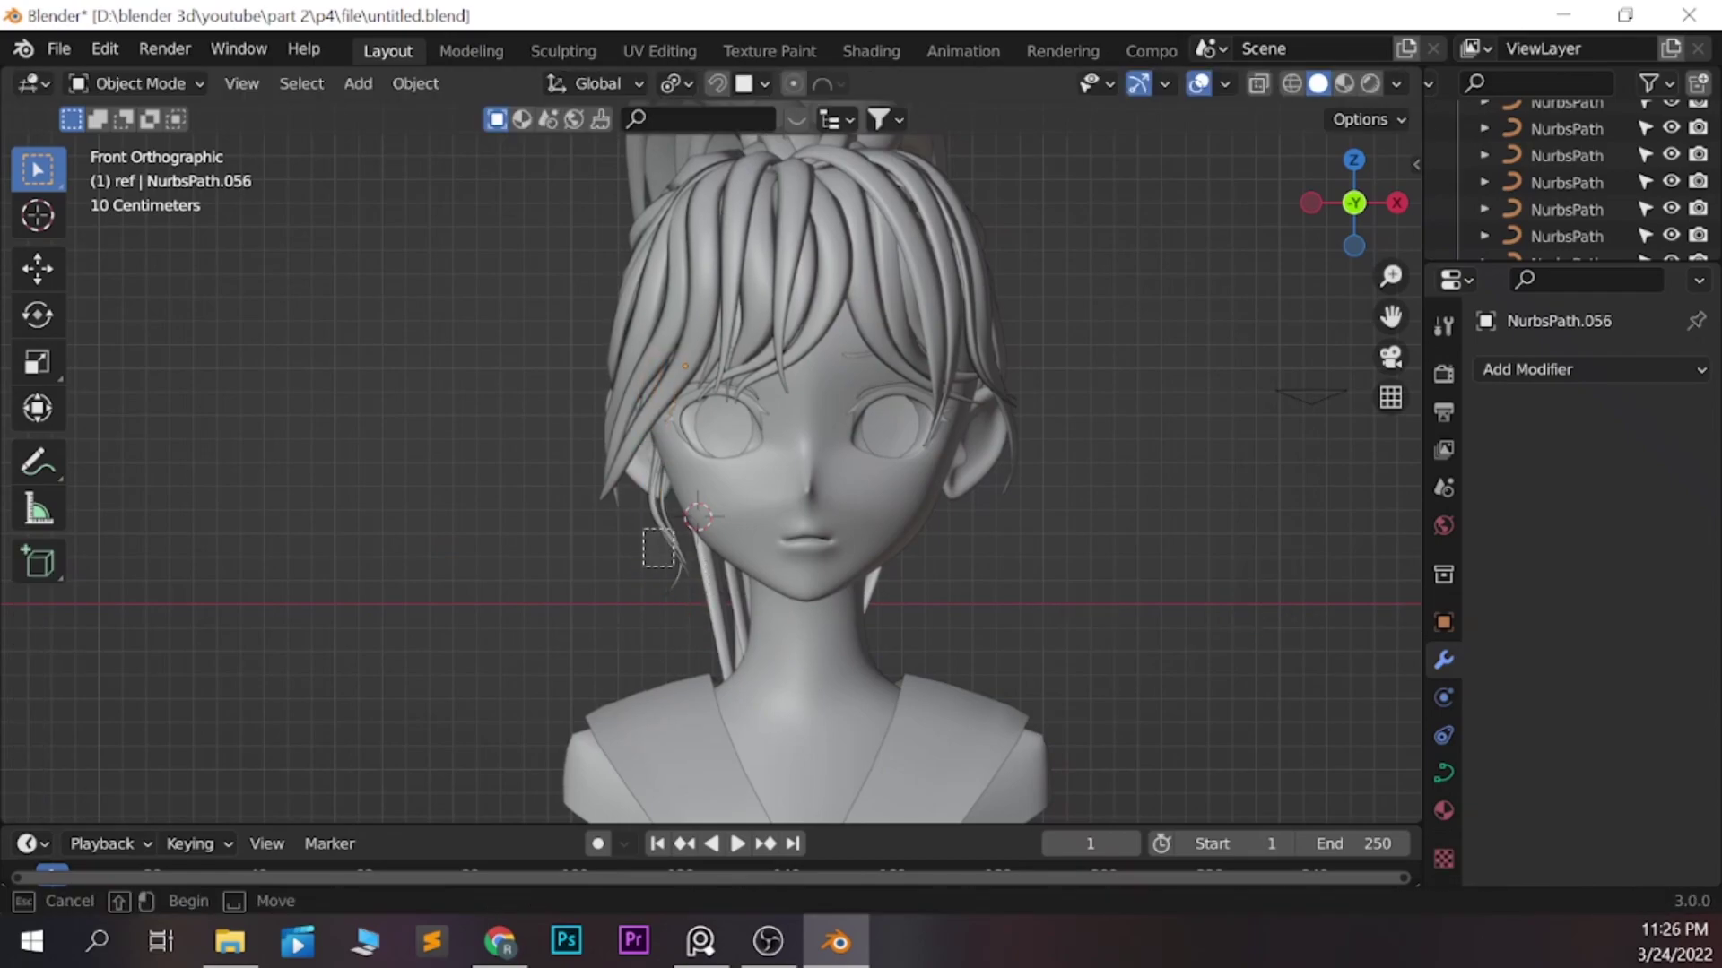
Add a Mirror modifier with Plane as mirror object and copy it to the selected strands
scroll(718, 448, "up", 3)
left_click(1592, 370)
left_click(1166, 574)
left_click(1657, 553)
key("ctrl+l")
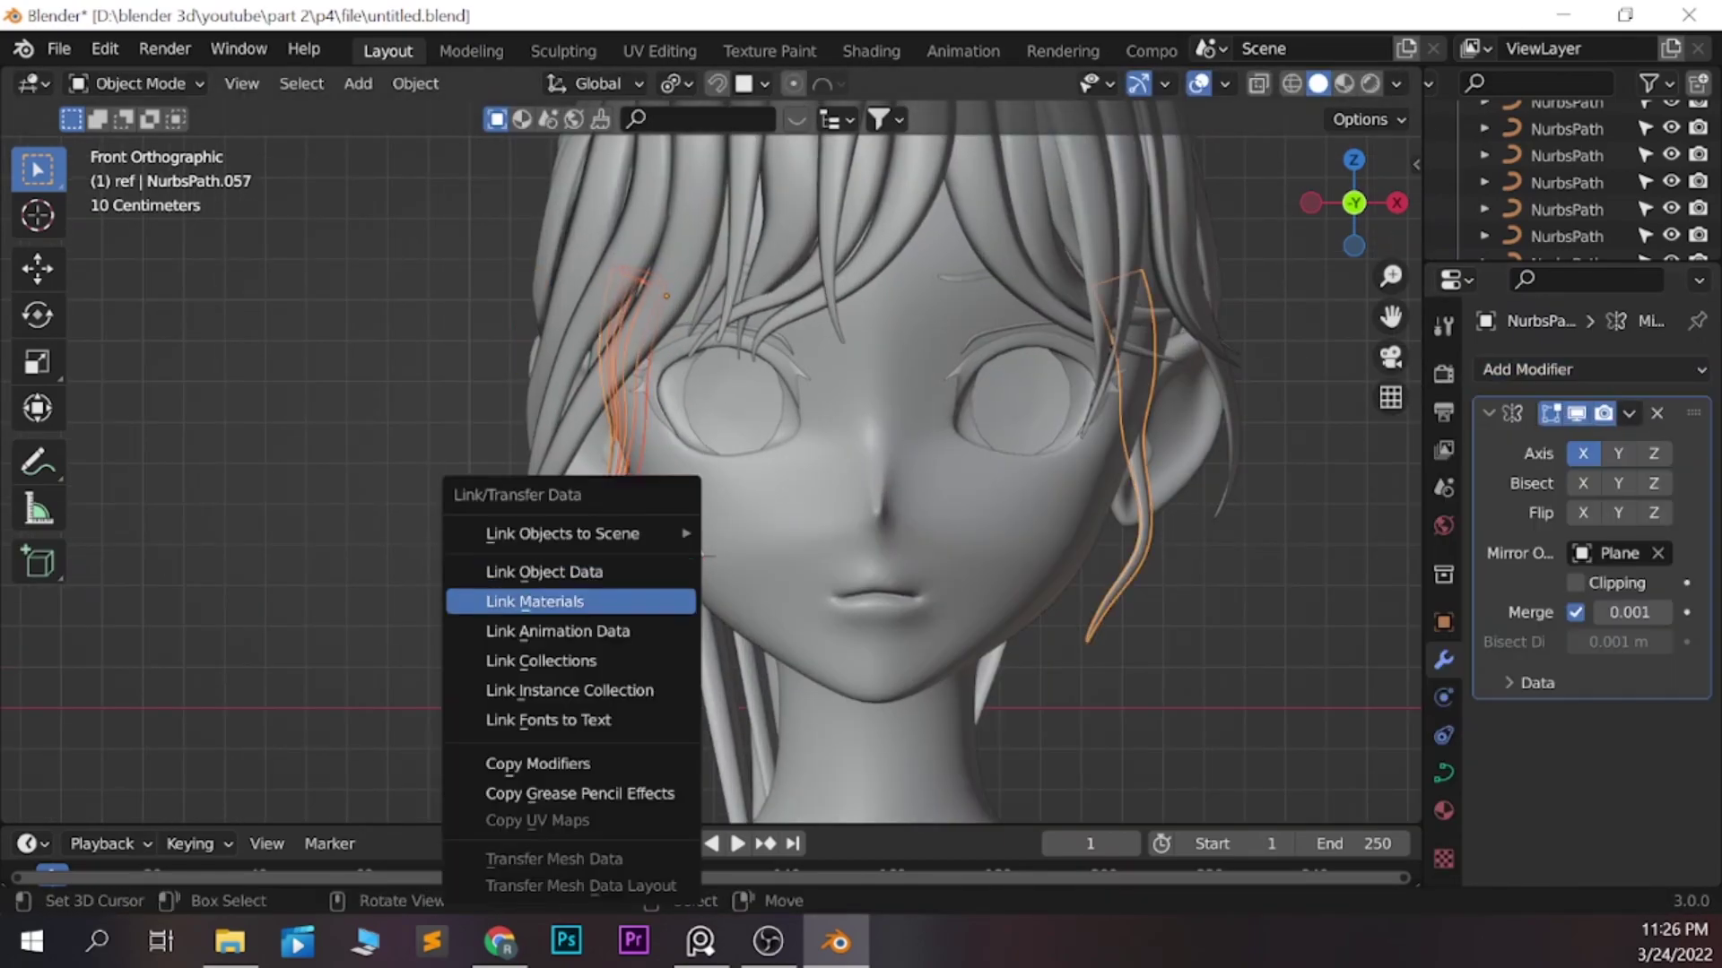
left_click(565, 603)
Give NurbsPath.055 a Mirror modifier using Plane as the mirror object
left_click(1592, 370)
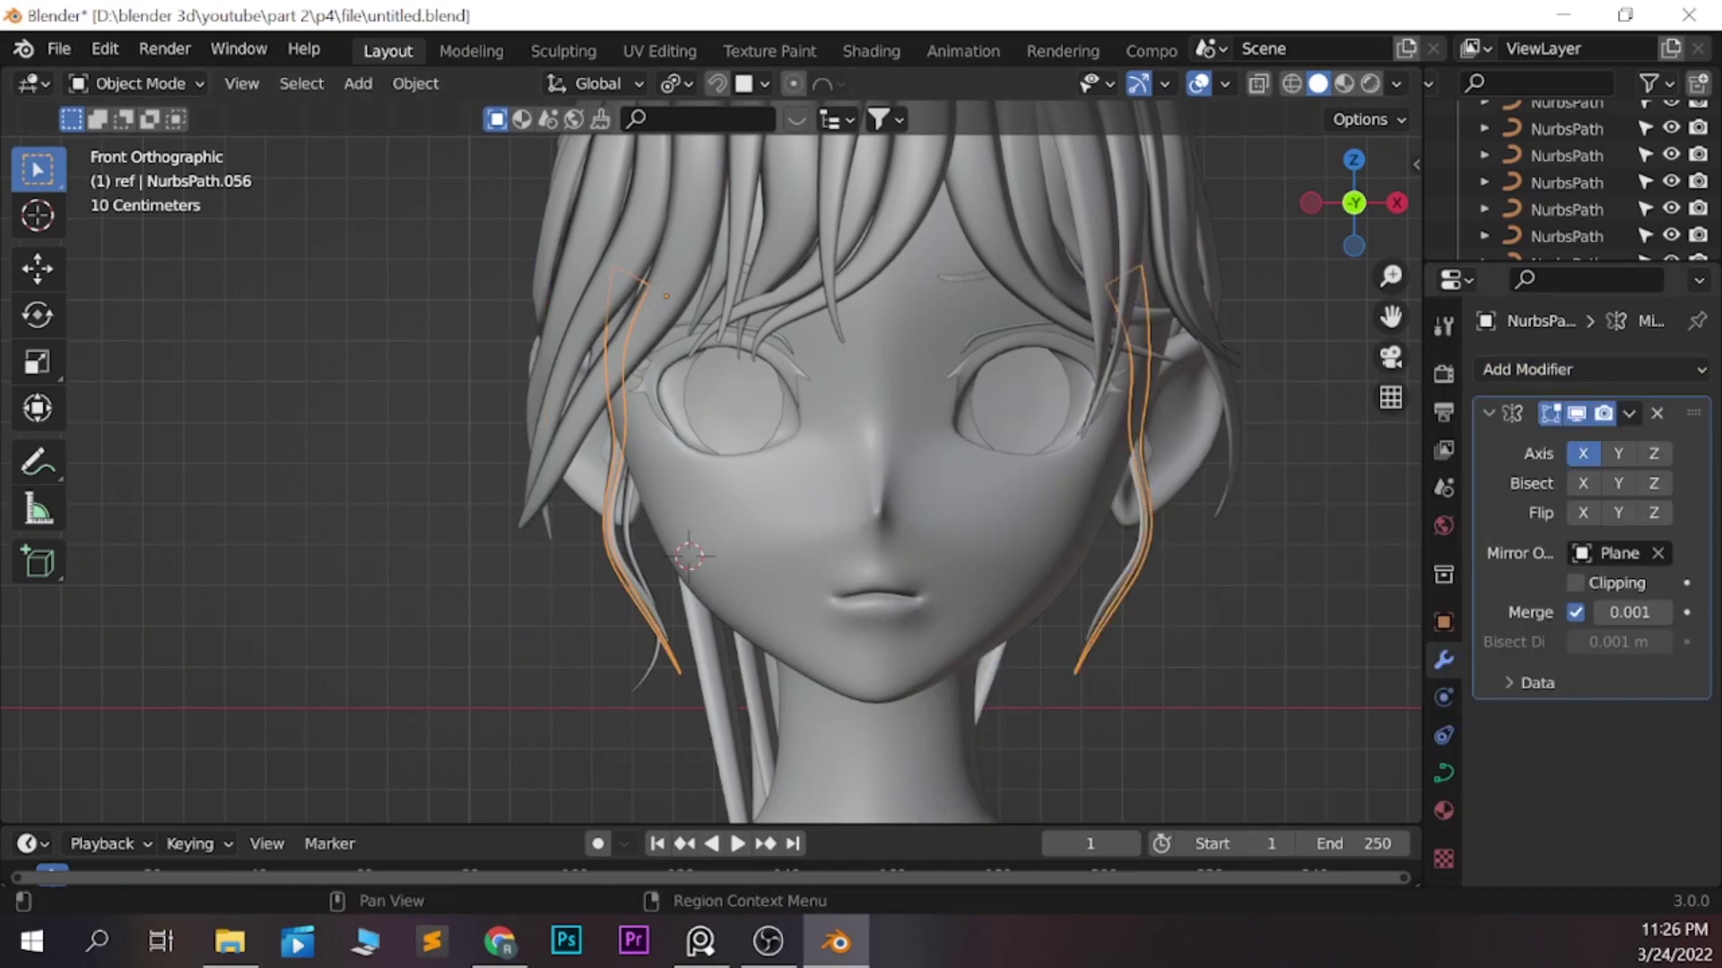
left_click(524, 466)
left_click(1592, 370)
left_click(1137, 621)
left_click(1657, 554)
left_click(1009, 462)
Save untitled.blend, collapse the modifier panel and zoom out to the whole head
key("ctrl+s")
scroll(597, 601, "down", 2)
left_click(1489, 413)
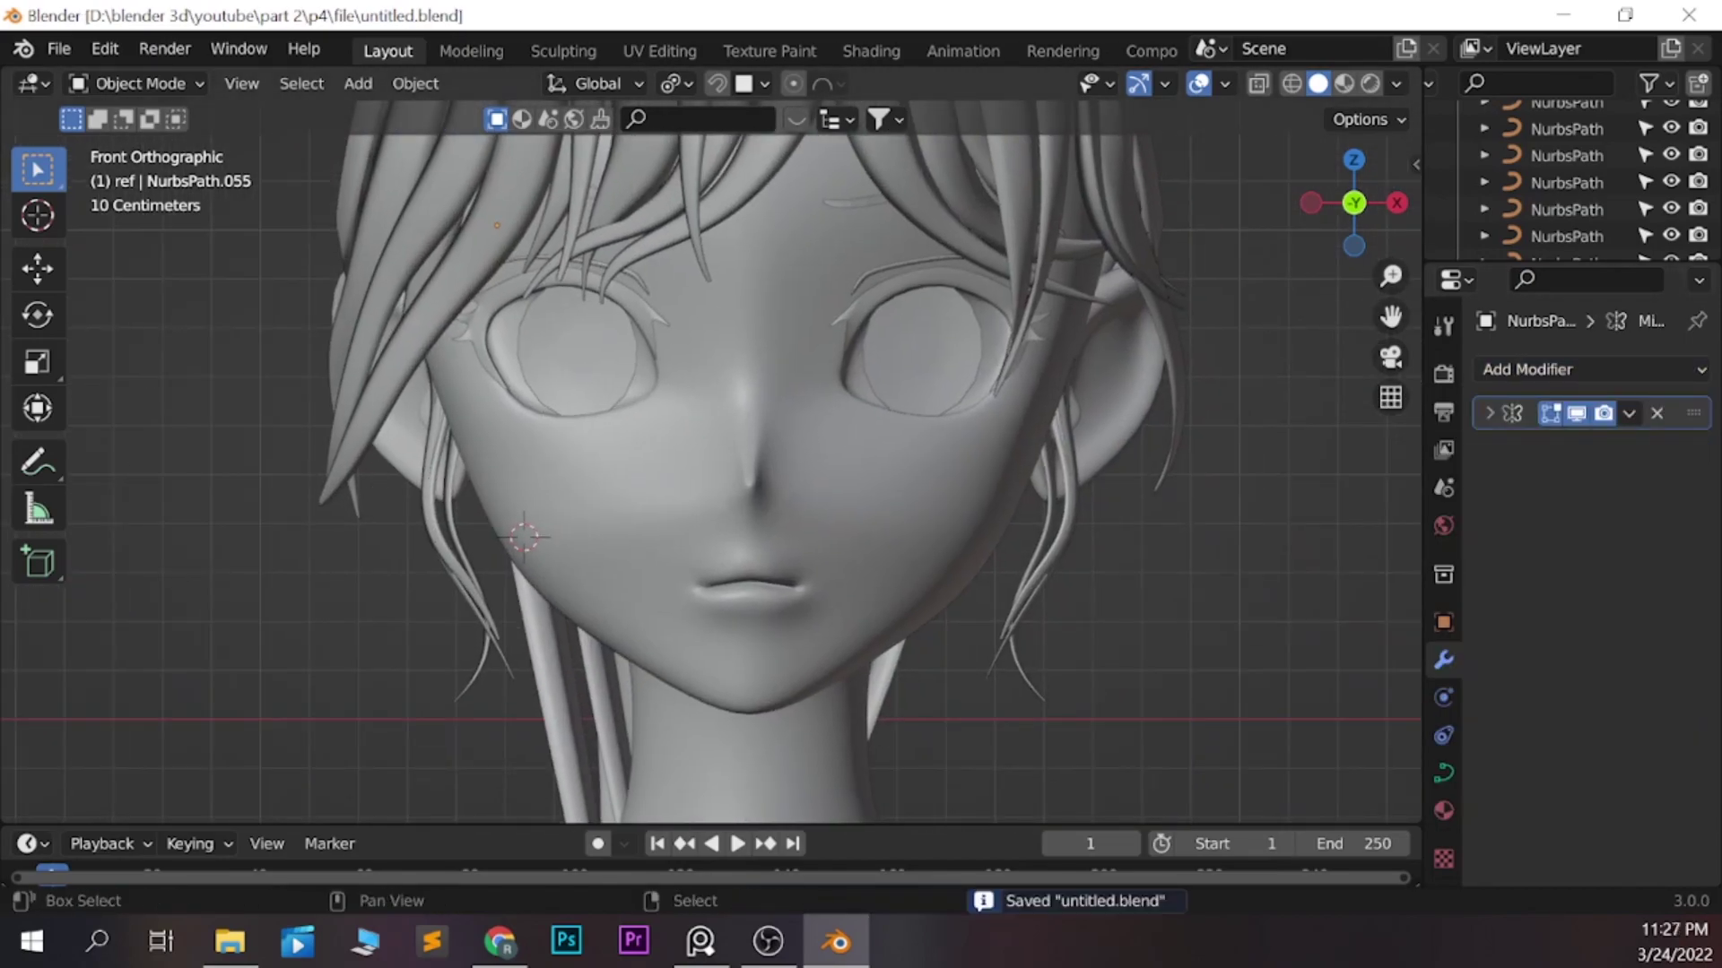
scroll(596, 600, "down", 1)
scroll(597, 601, "down", 2)
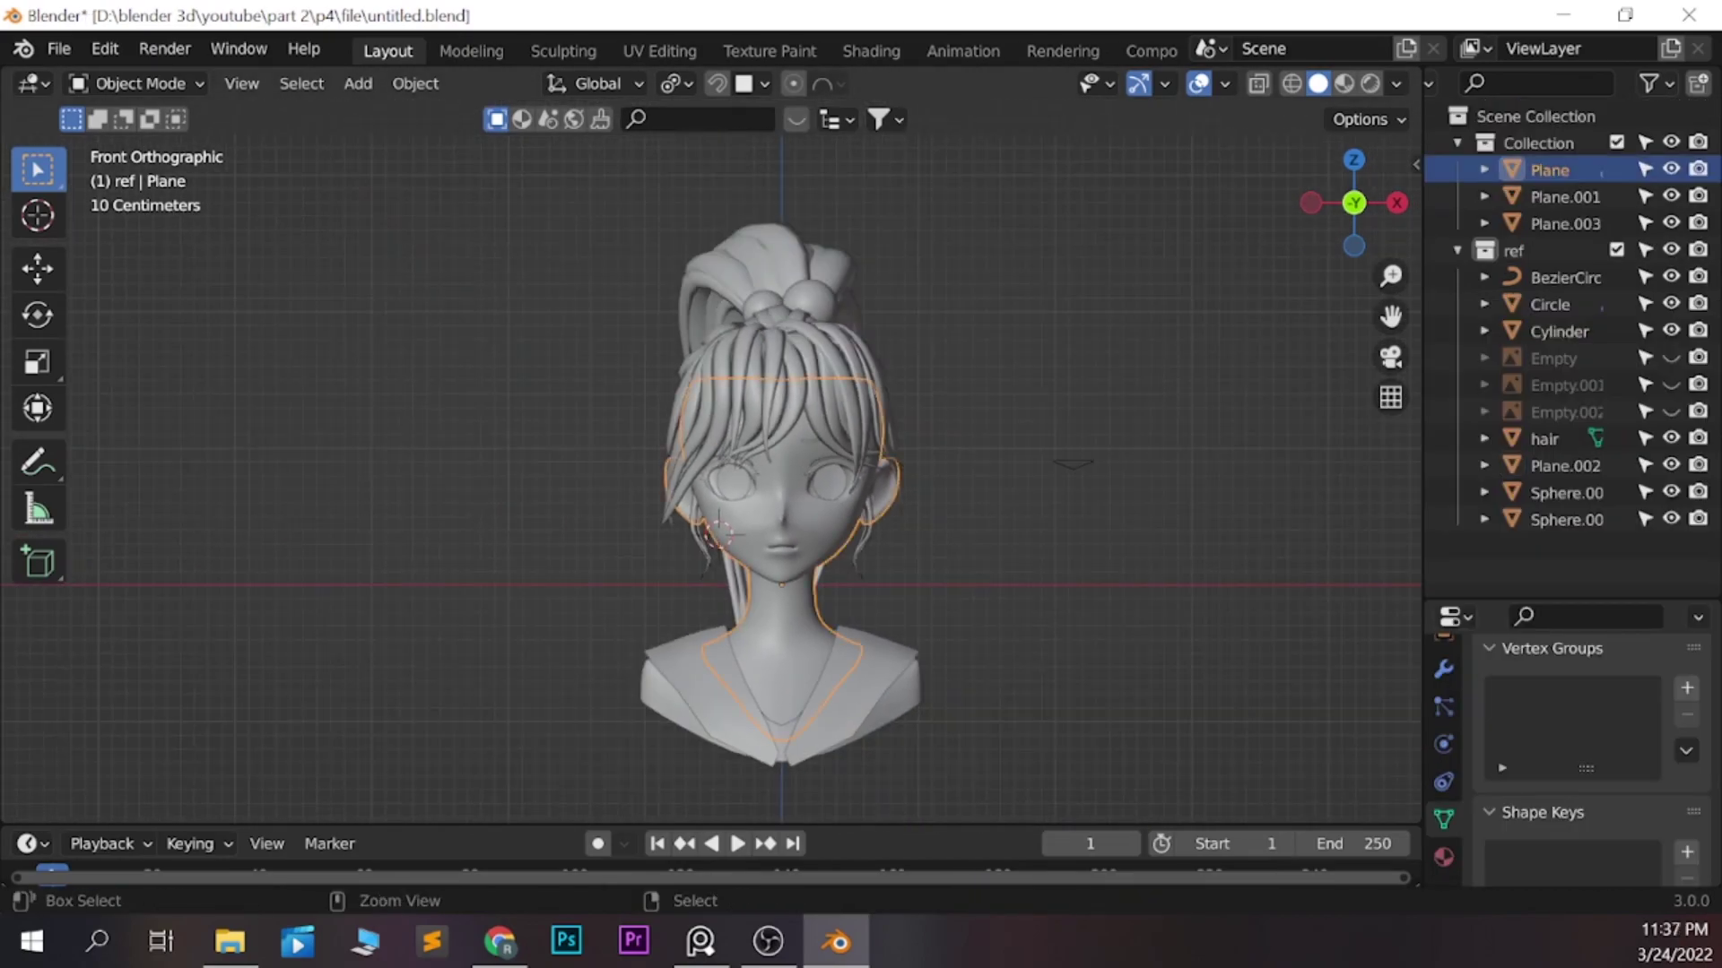
In the Shading workspace, snap the 3D cursor to world origin and add a Sun lamp
left_click(871, 51)
key("shift+s")
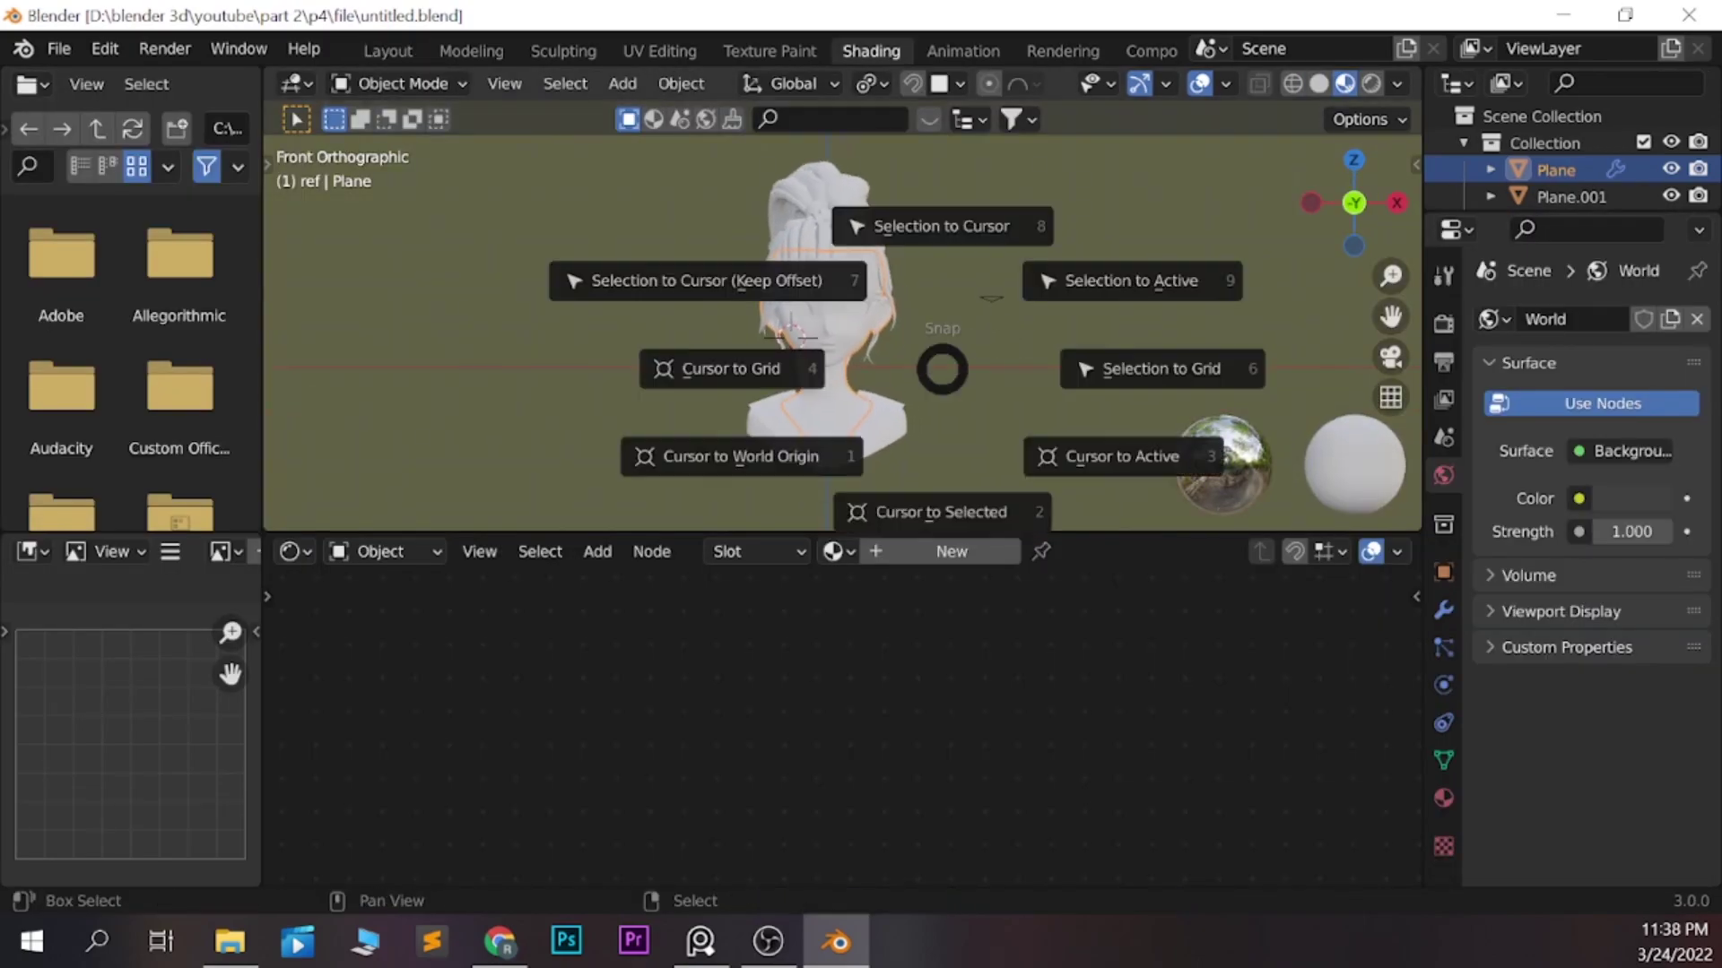
left_click(738, 449)
key("shift+a")
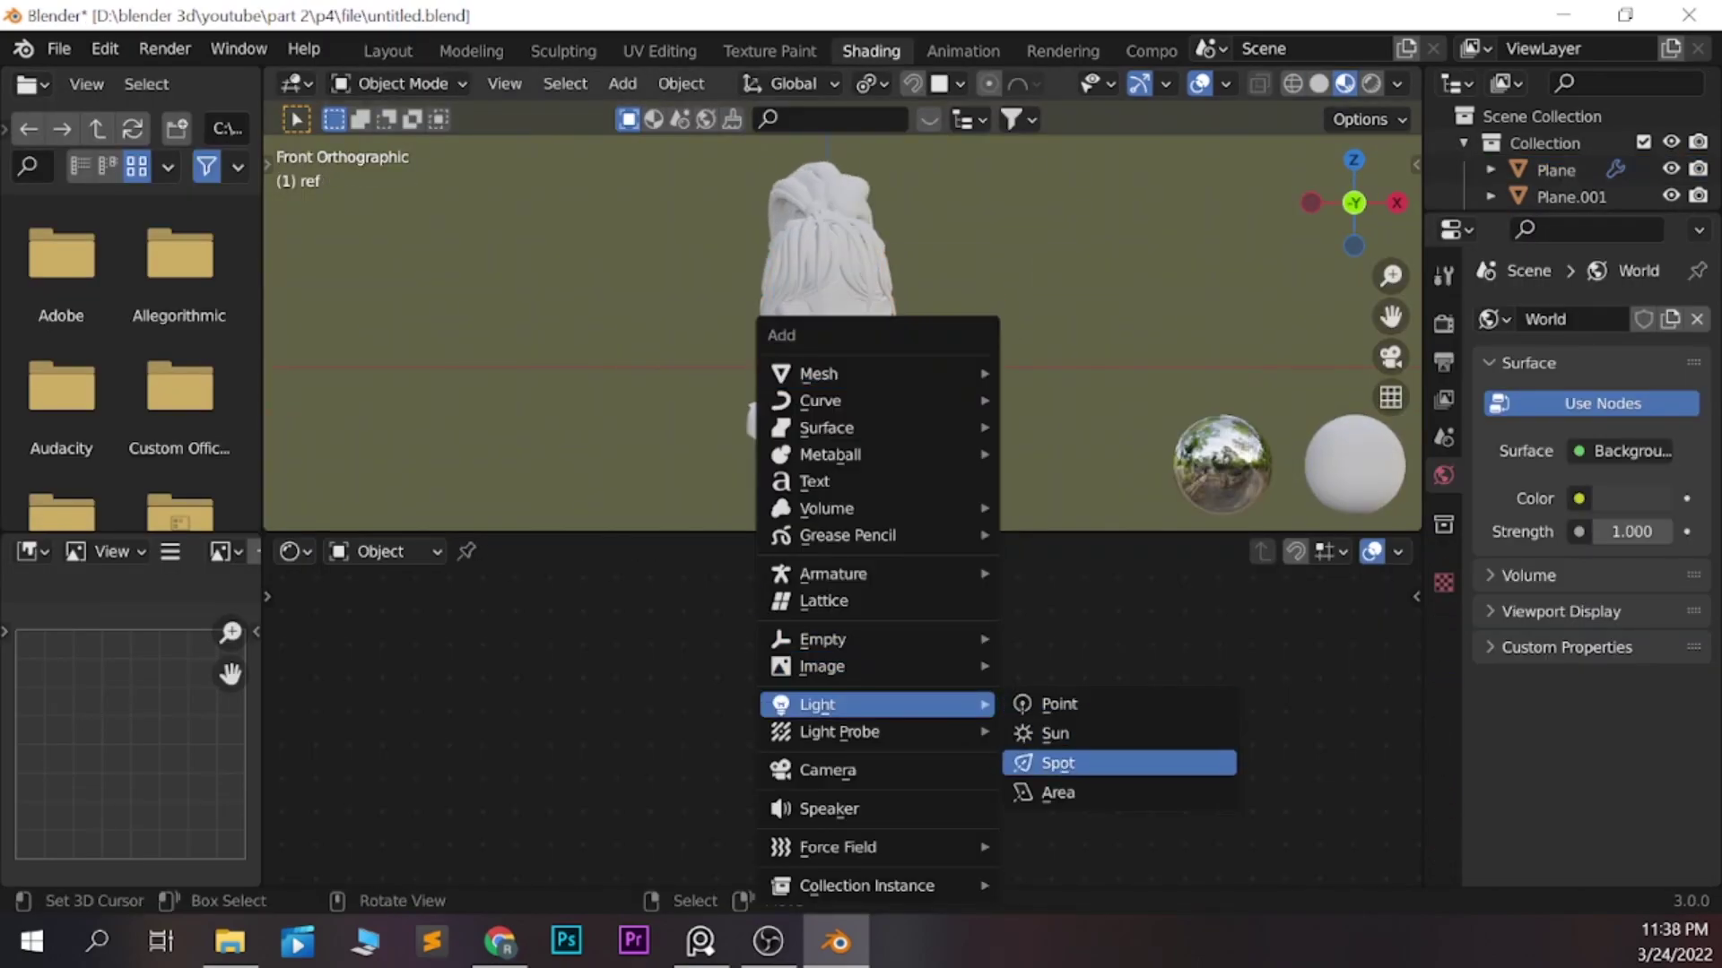
left_click(1038, 756)
Raise the Sun lamp along Z and tilt it about 78° from the side view
key("g")
key("z")
key("Return")
key("KP_3")
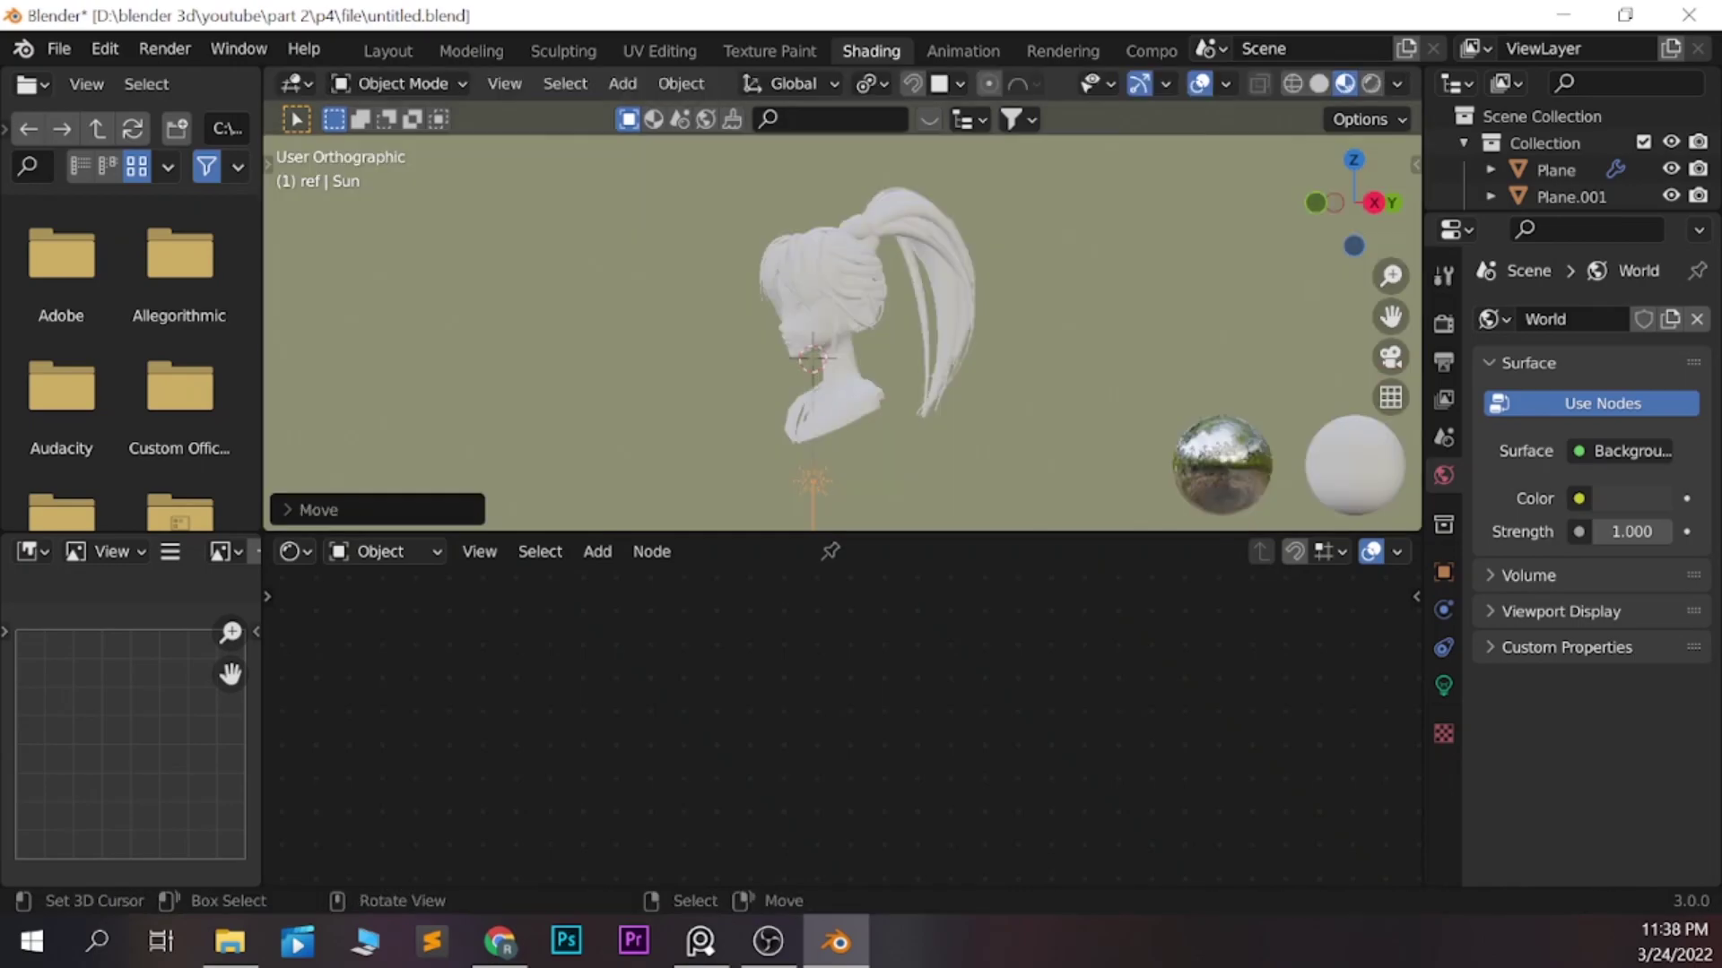
key("r")
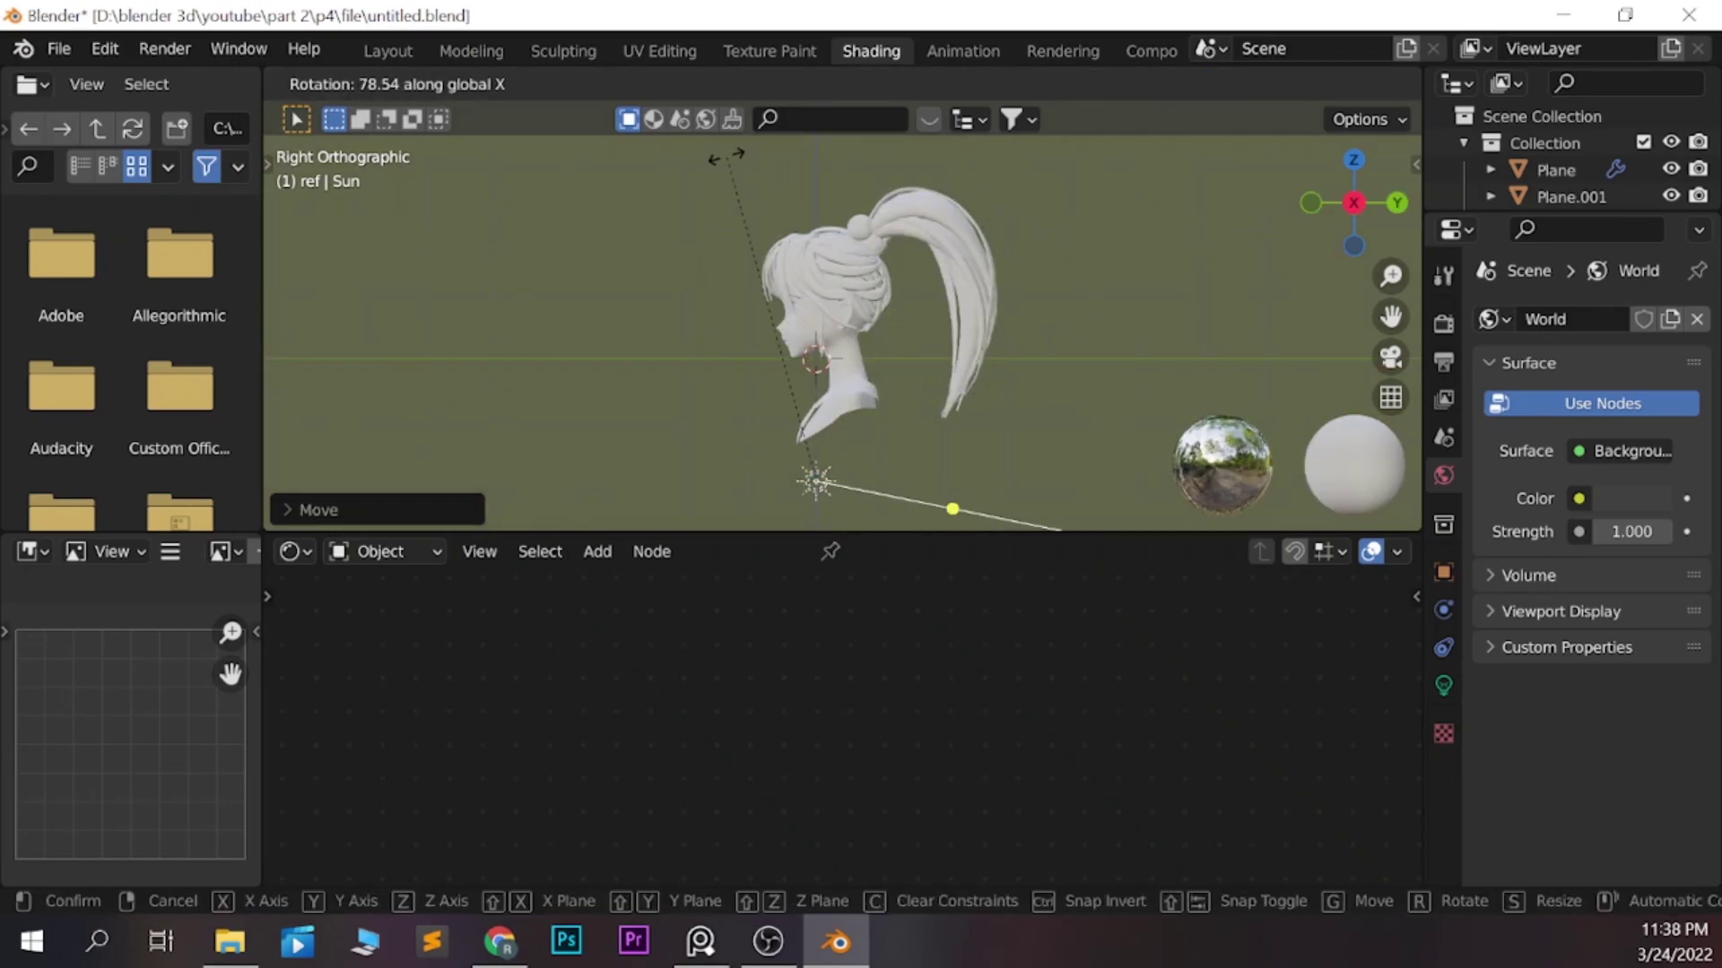
left_click(724, 157)
key("KP_1")
Change the render View Transform from Filmic to Standard
left_click(1444, 685)
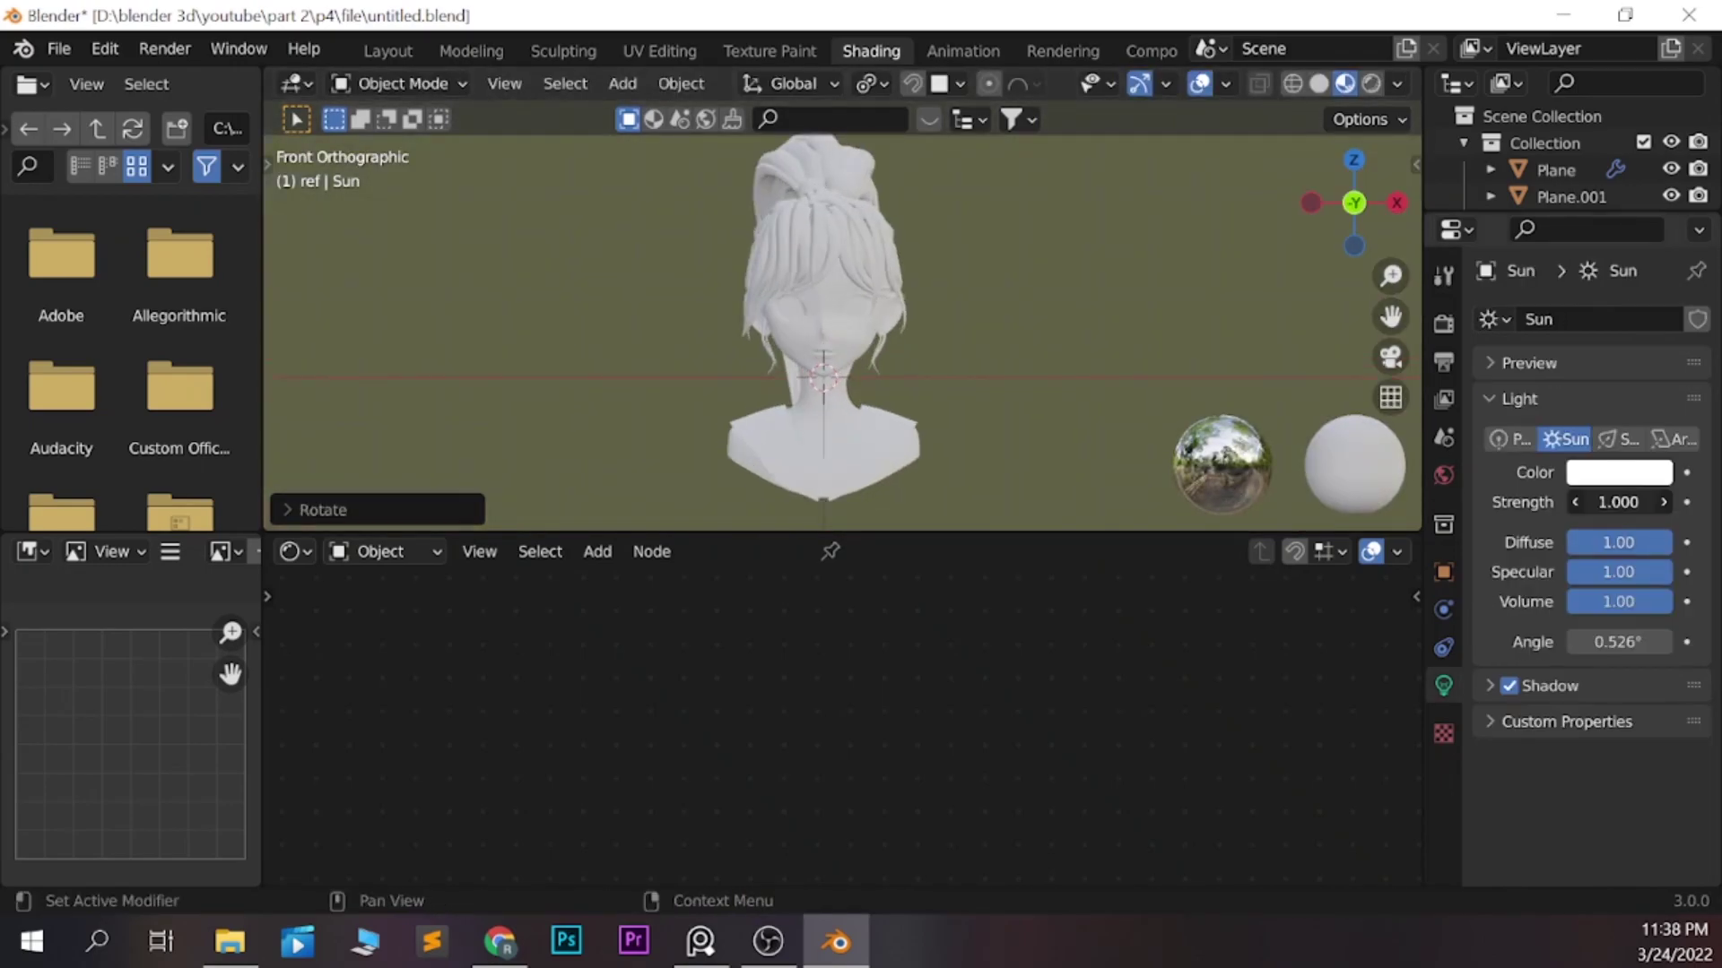
left_click(1443, 323)
scroll(1587, 628, "down", 3)
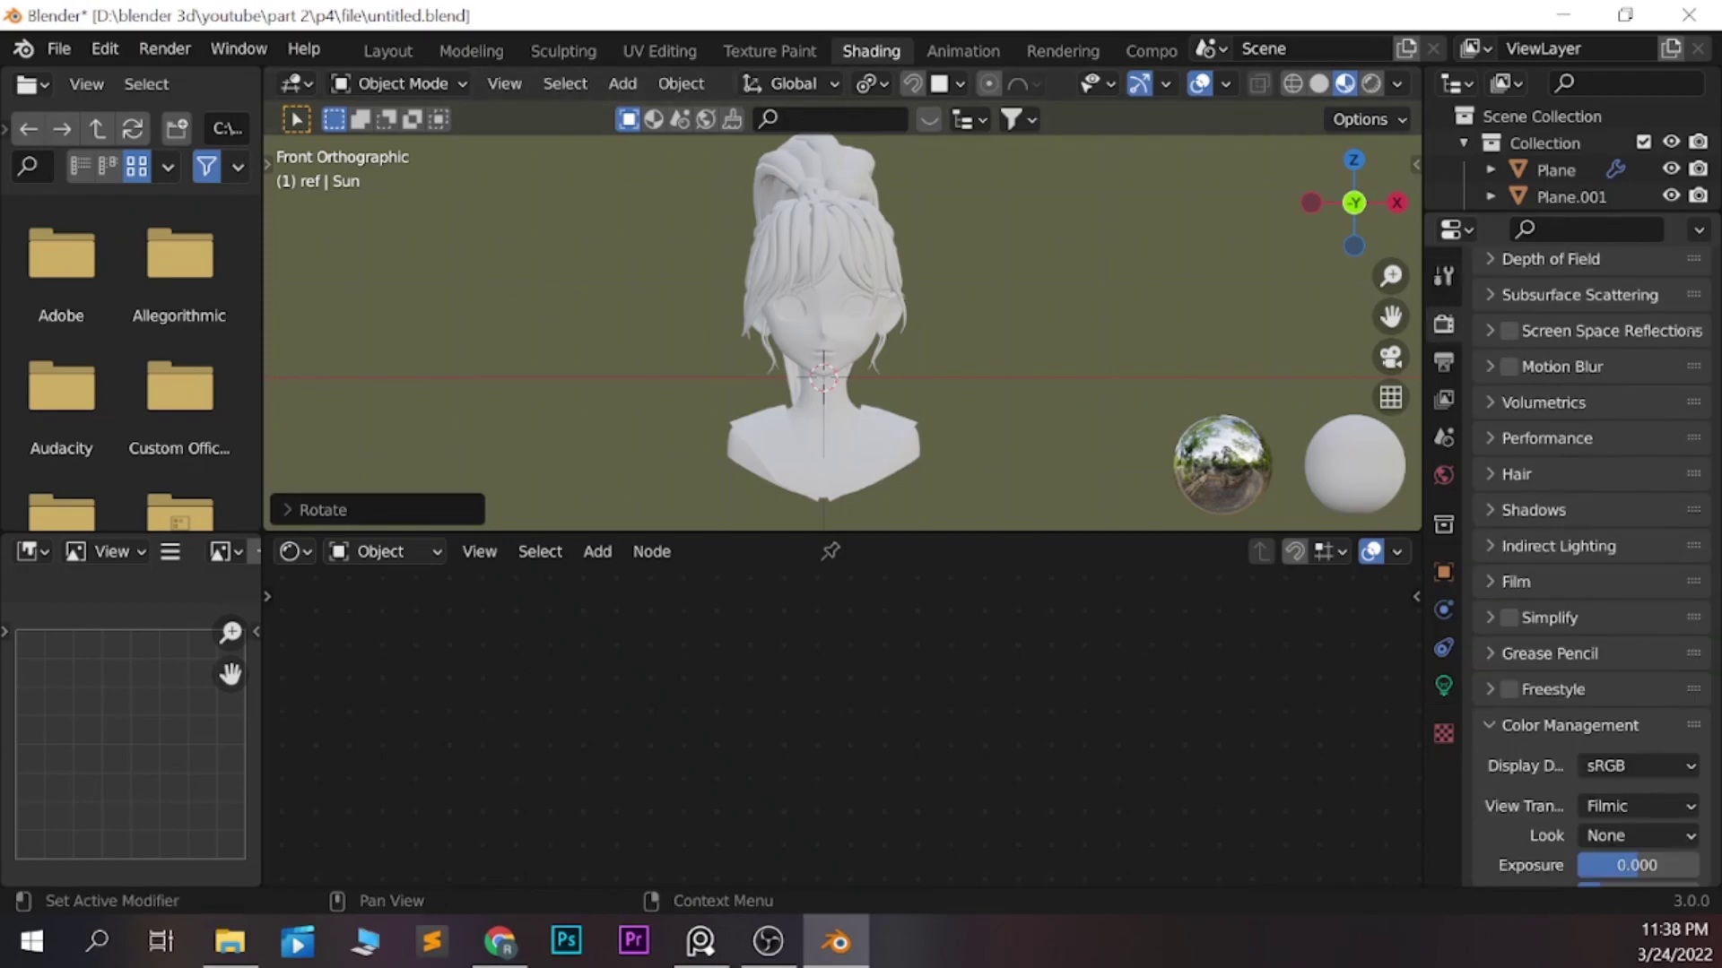
scroll(1588, 628, "down", 1)
left_click(1637, 770)
left_click(1614, 738)
Create a new skin material on Plane, replacing Principled BSDF with an Emission node
left_click(1556, 170)
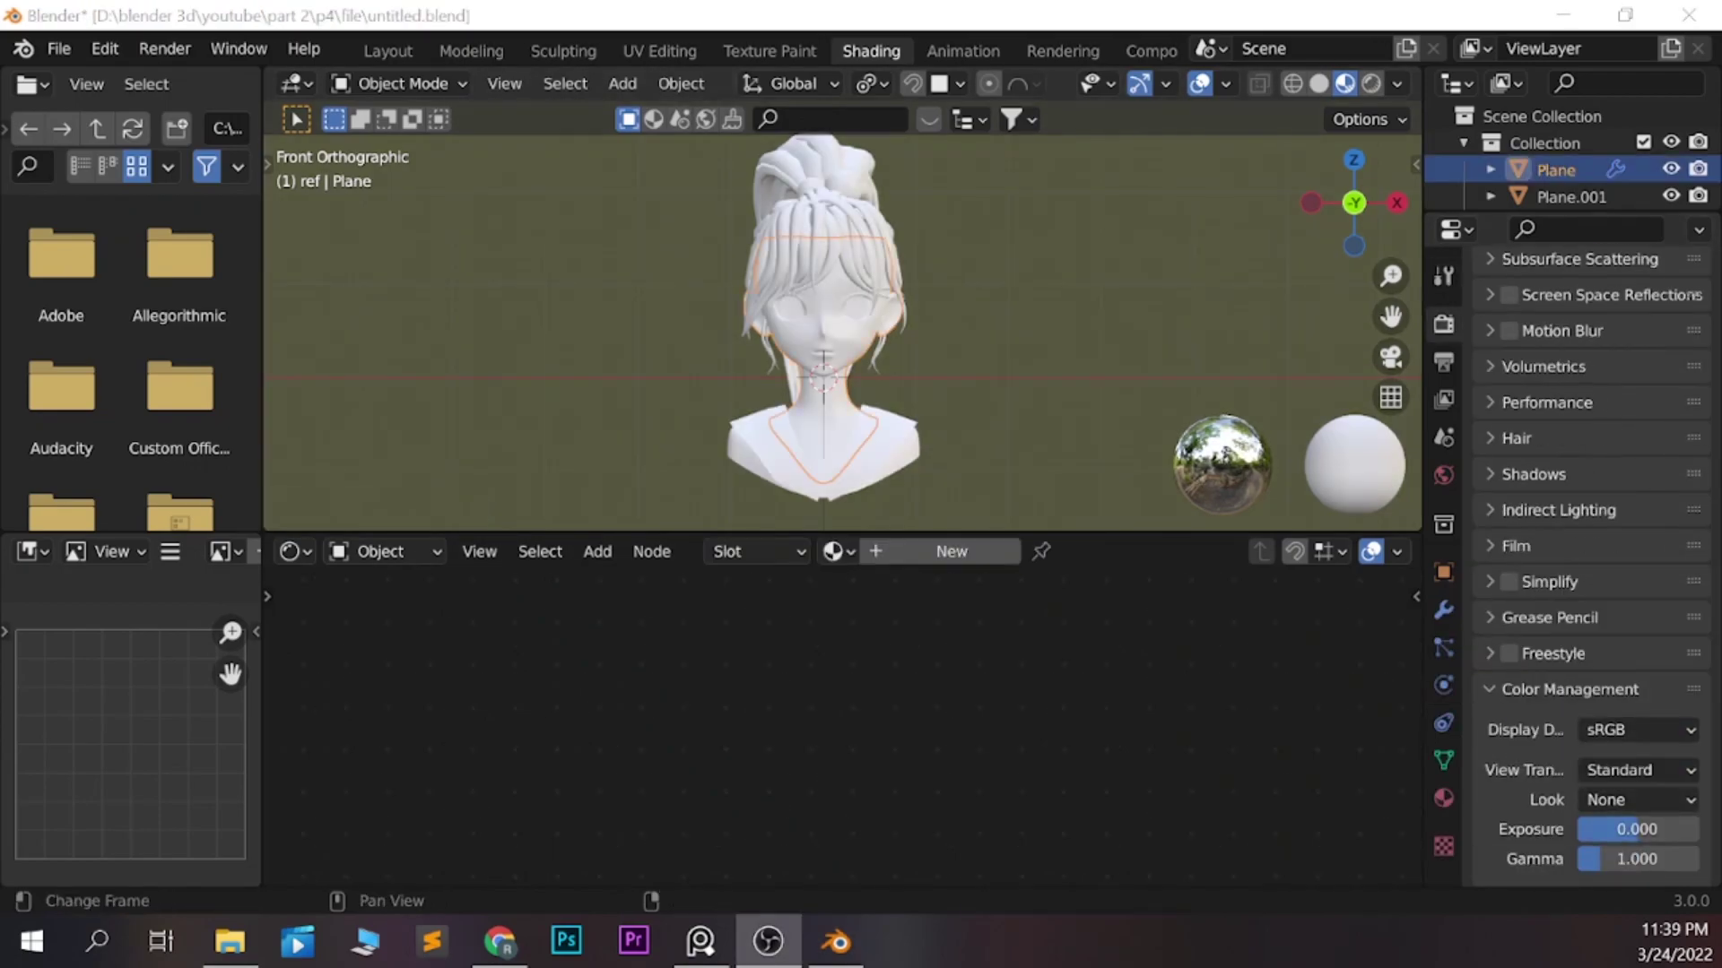
left_click(951, 550)
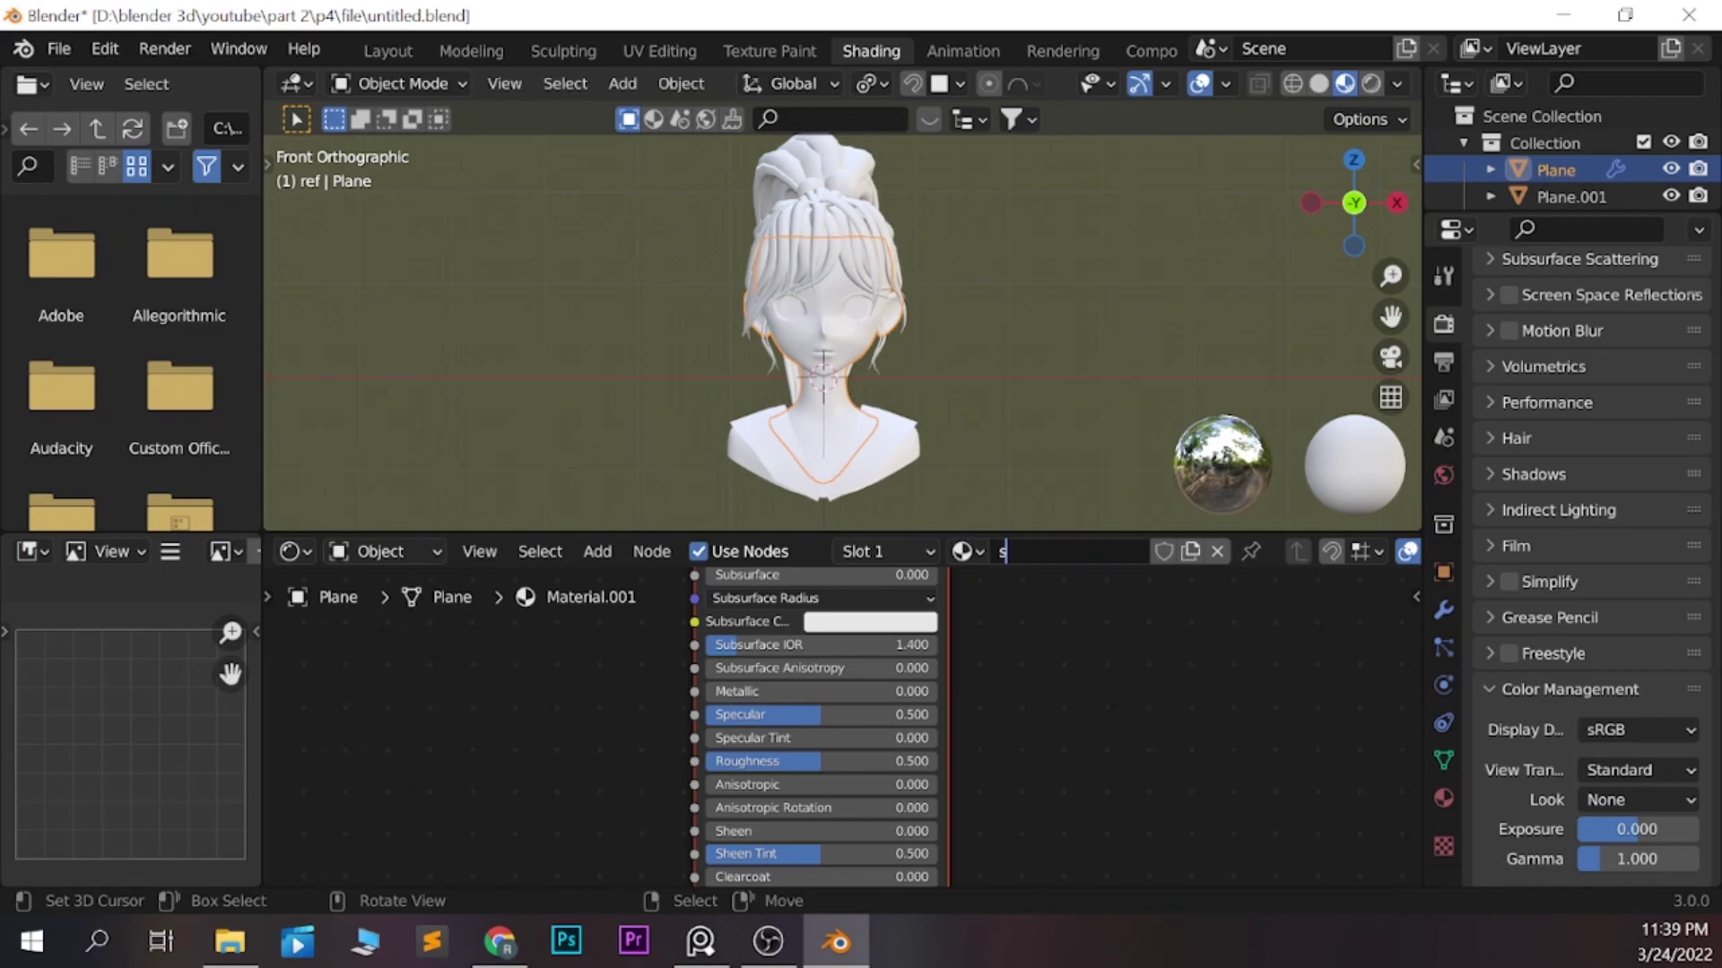
scroll(897, 718, "down", 2)
scroll(897, 717, "down", 2)
key("Delete")
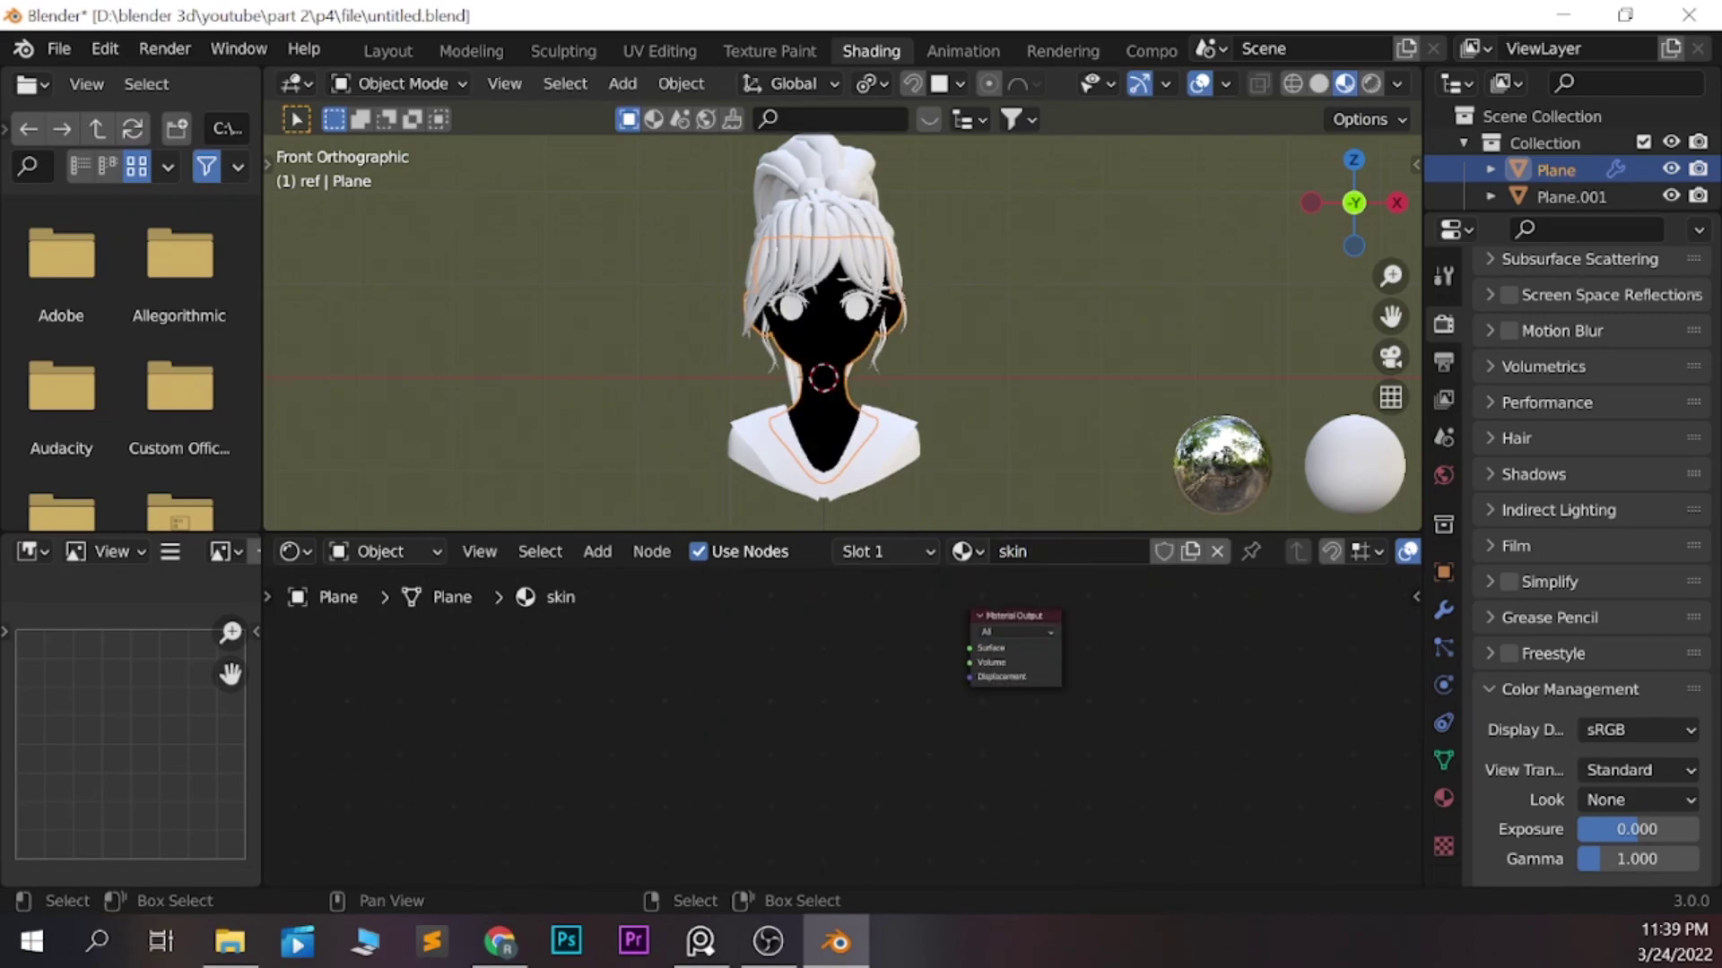
key("shift+a")
left_click(802, 278)
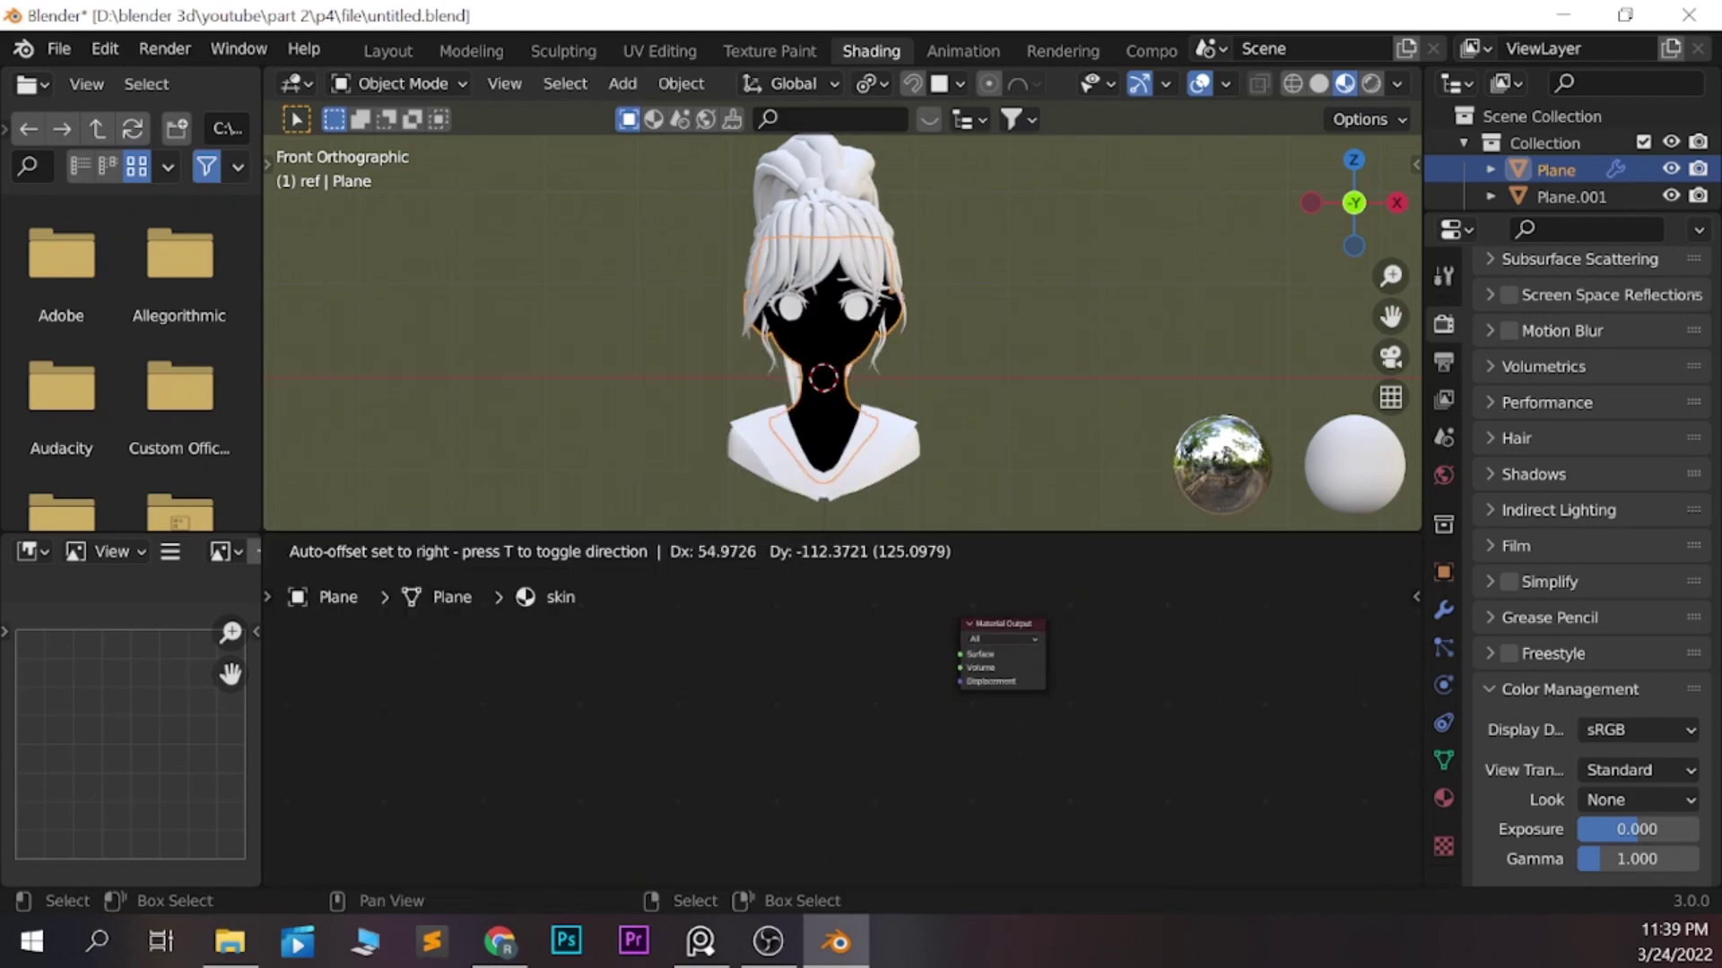
left_click(592, 656)
Add a Diffuse BSDF node followed by a Shader to RGB node
key("shift+a")
key("shift+a")
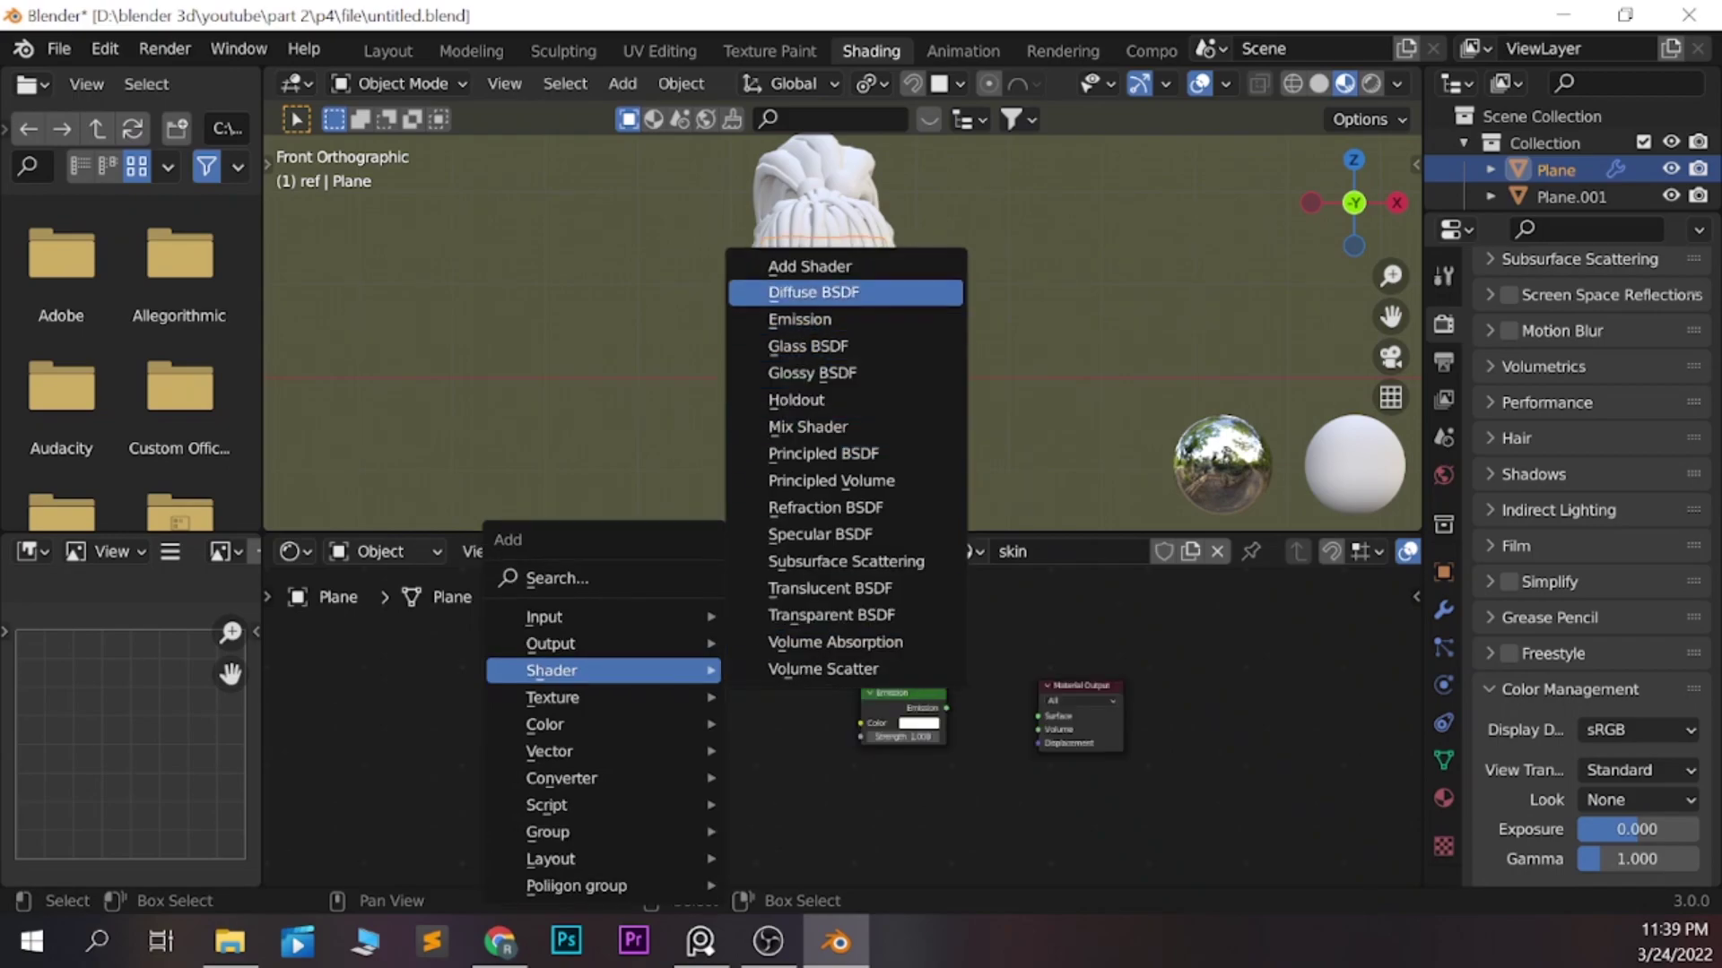
left_click(813, 293)
key("shift+a")
left_click(556, 579)
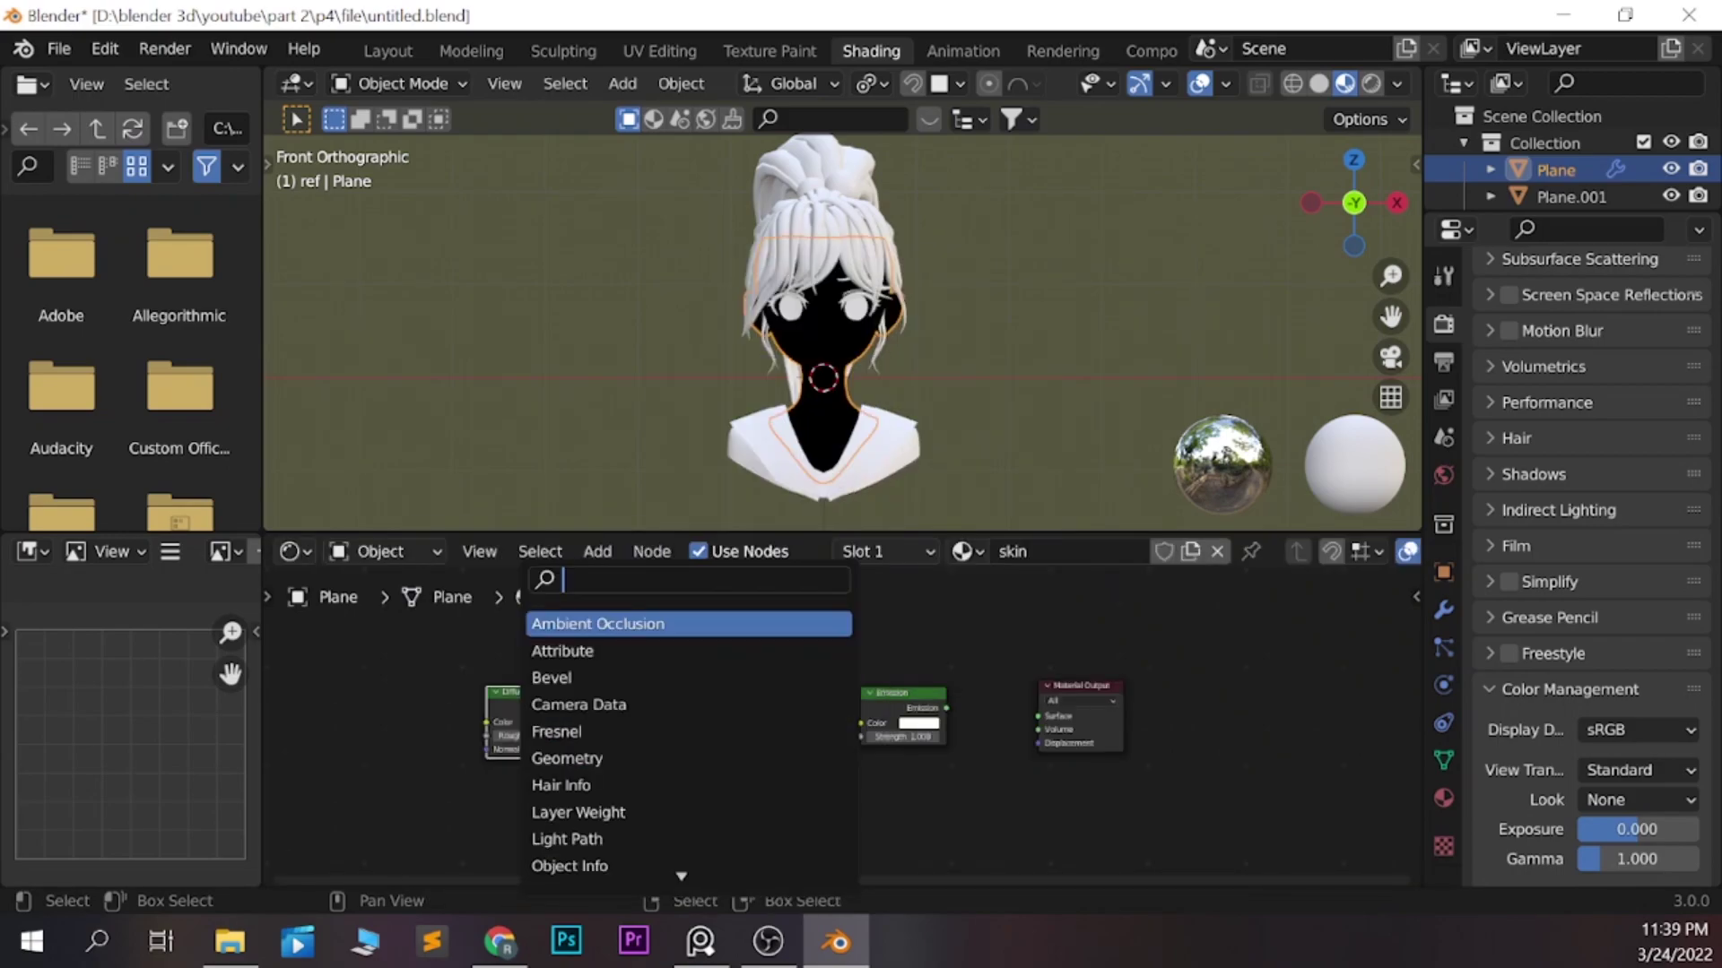
type("sha")
left_click(583, 677)
left_click(509, 726)
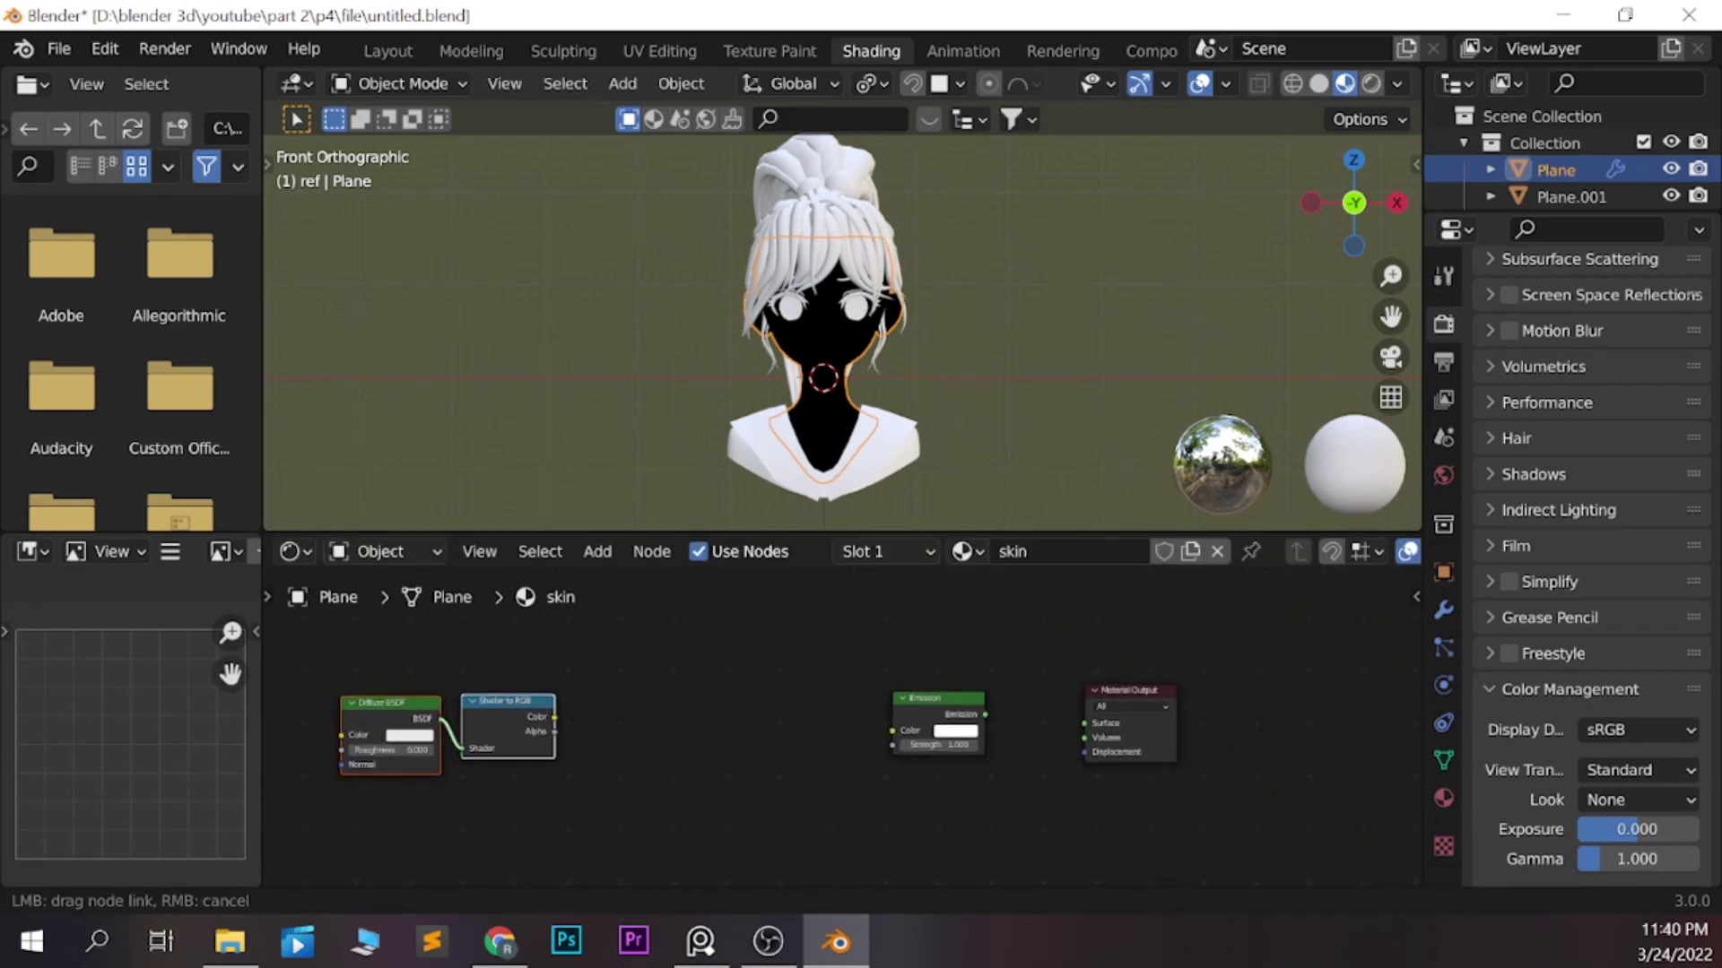
Insert a ColorRamp and a Mix node between Shader to RGB and Emission
key("shift+a")
left_click(730, 427)
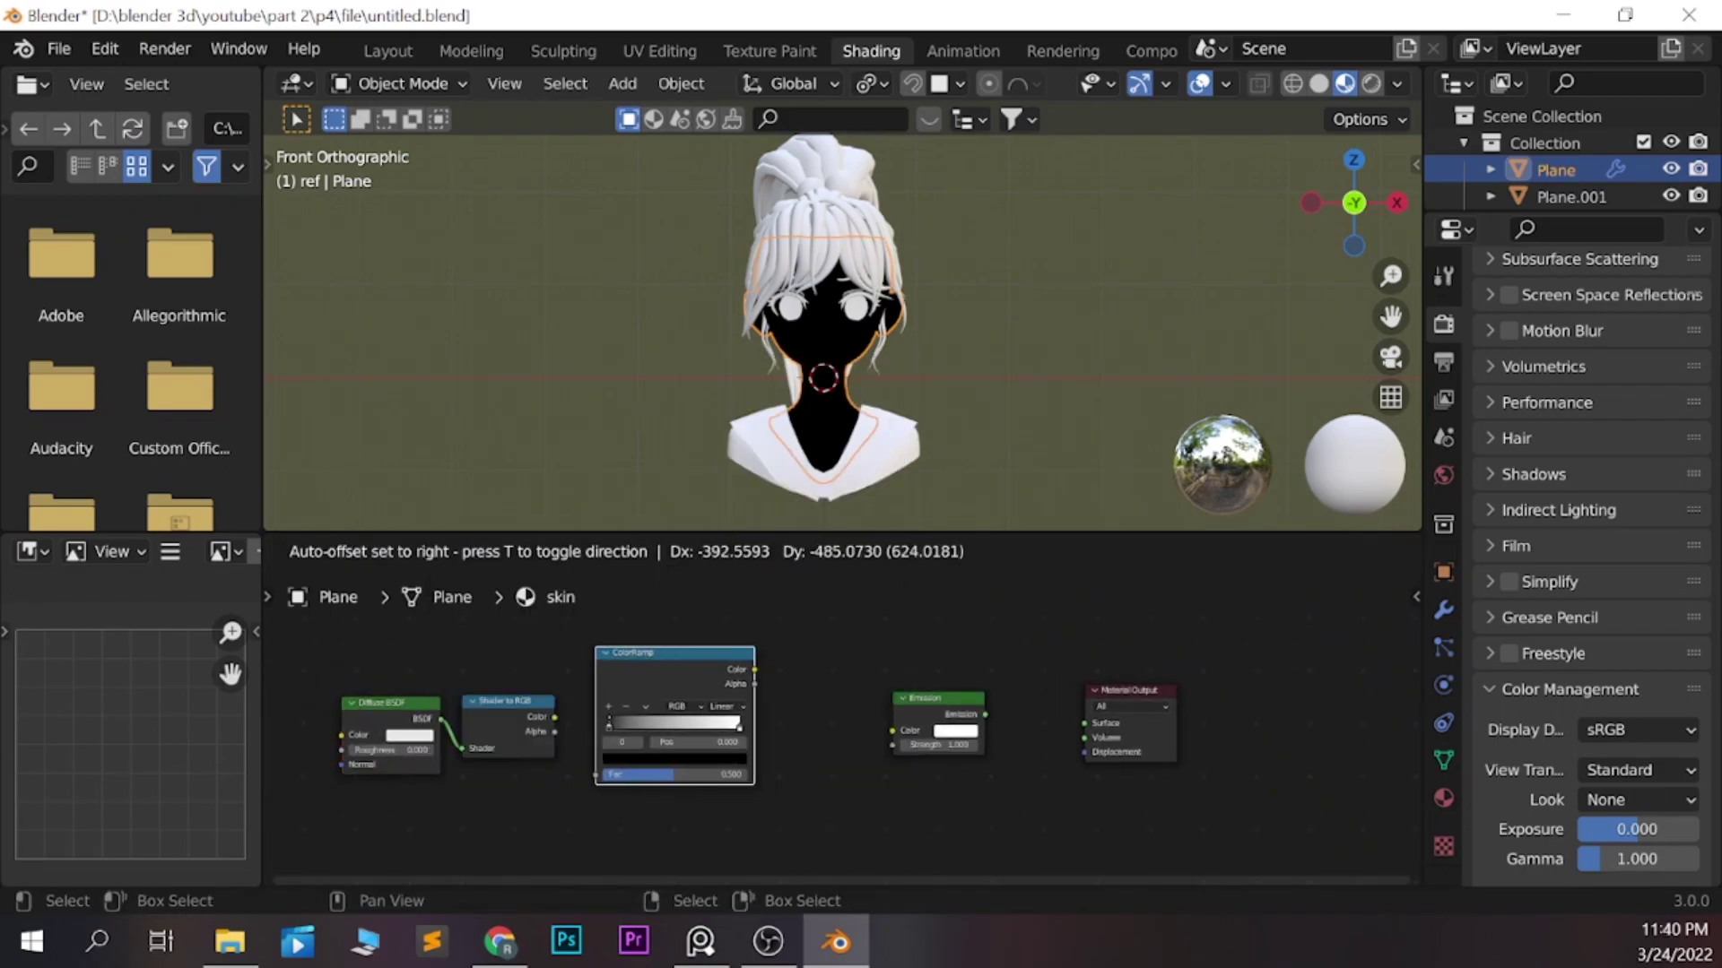
left_click(672, 717)
key("shift+a")
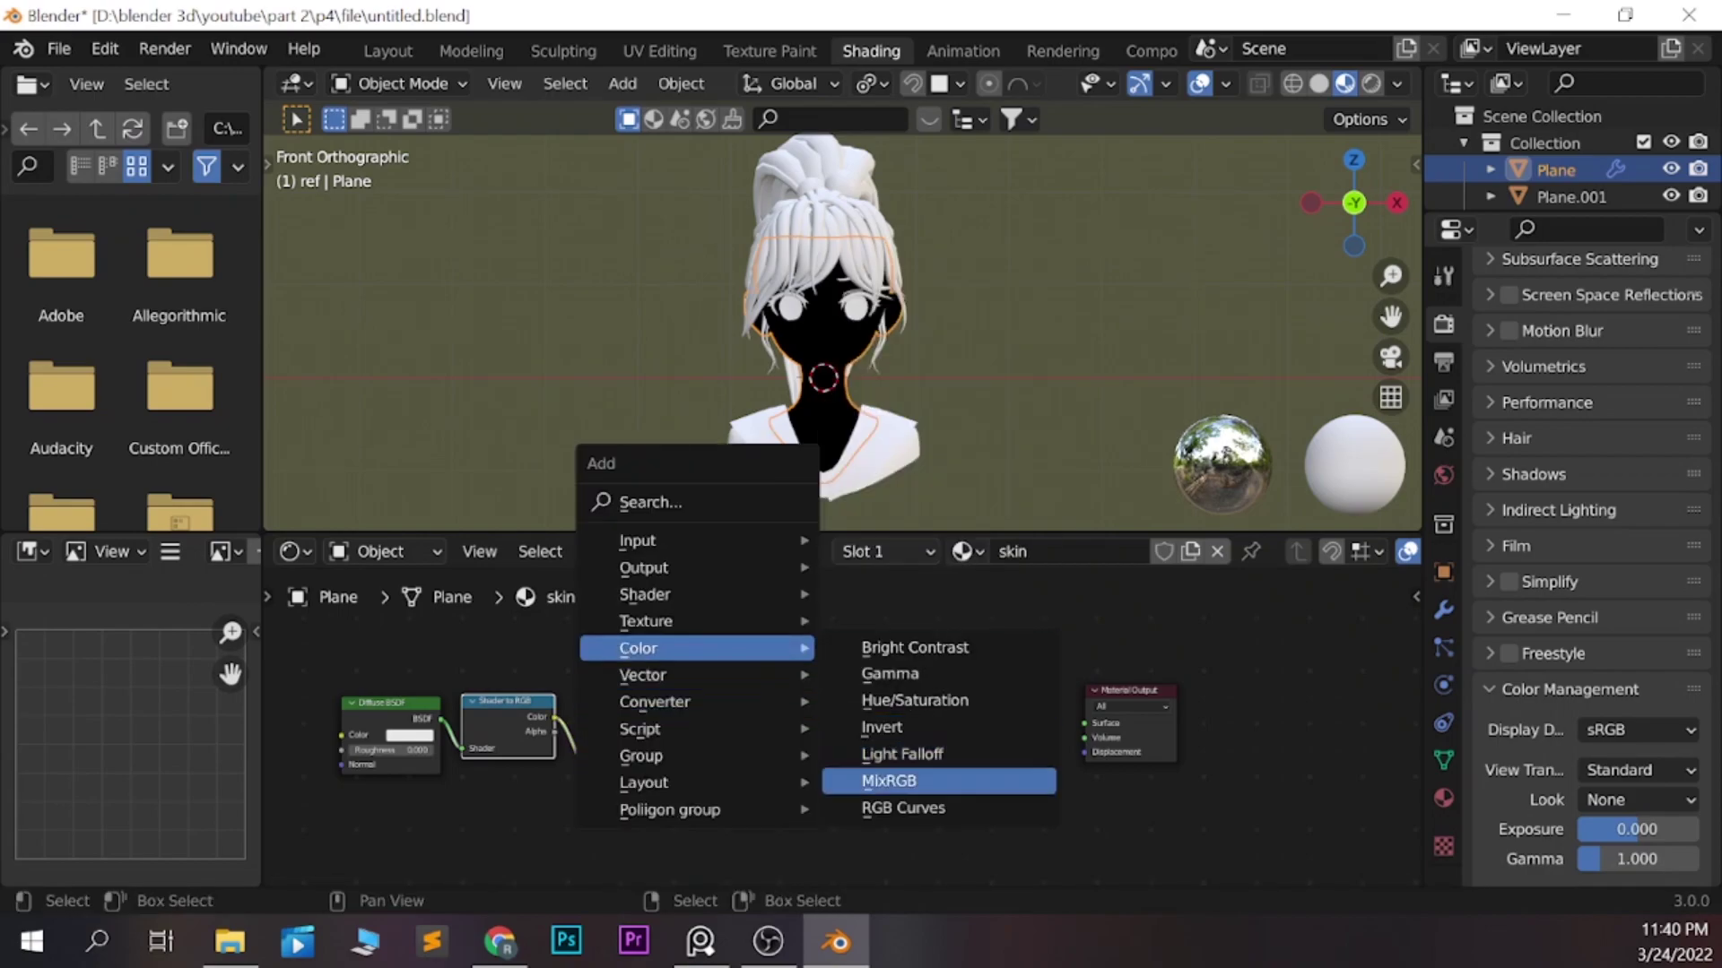
left_click(906, 781)
left_click_drag(828, 674, 840, 678)
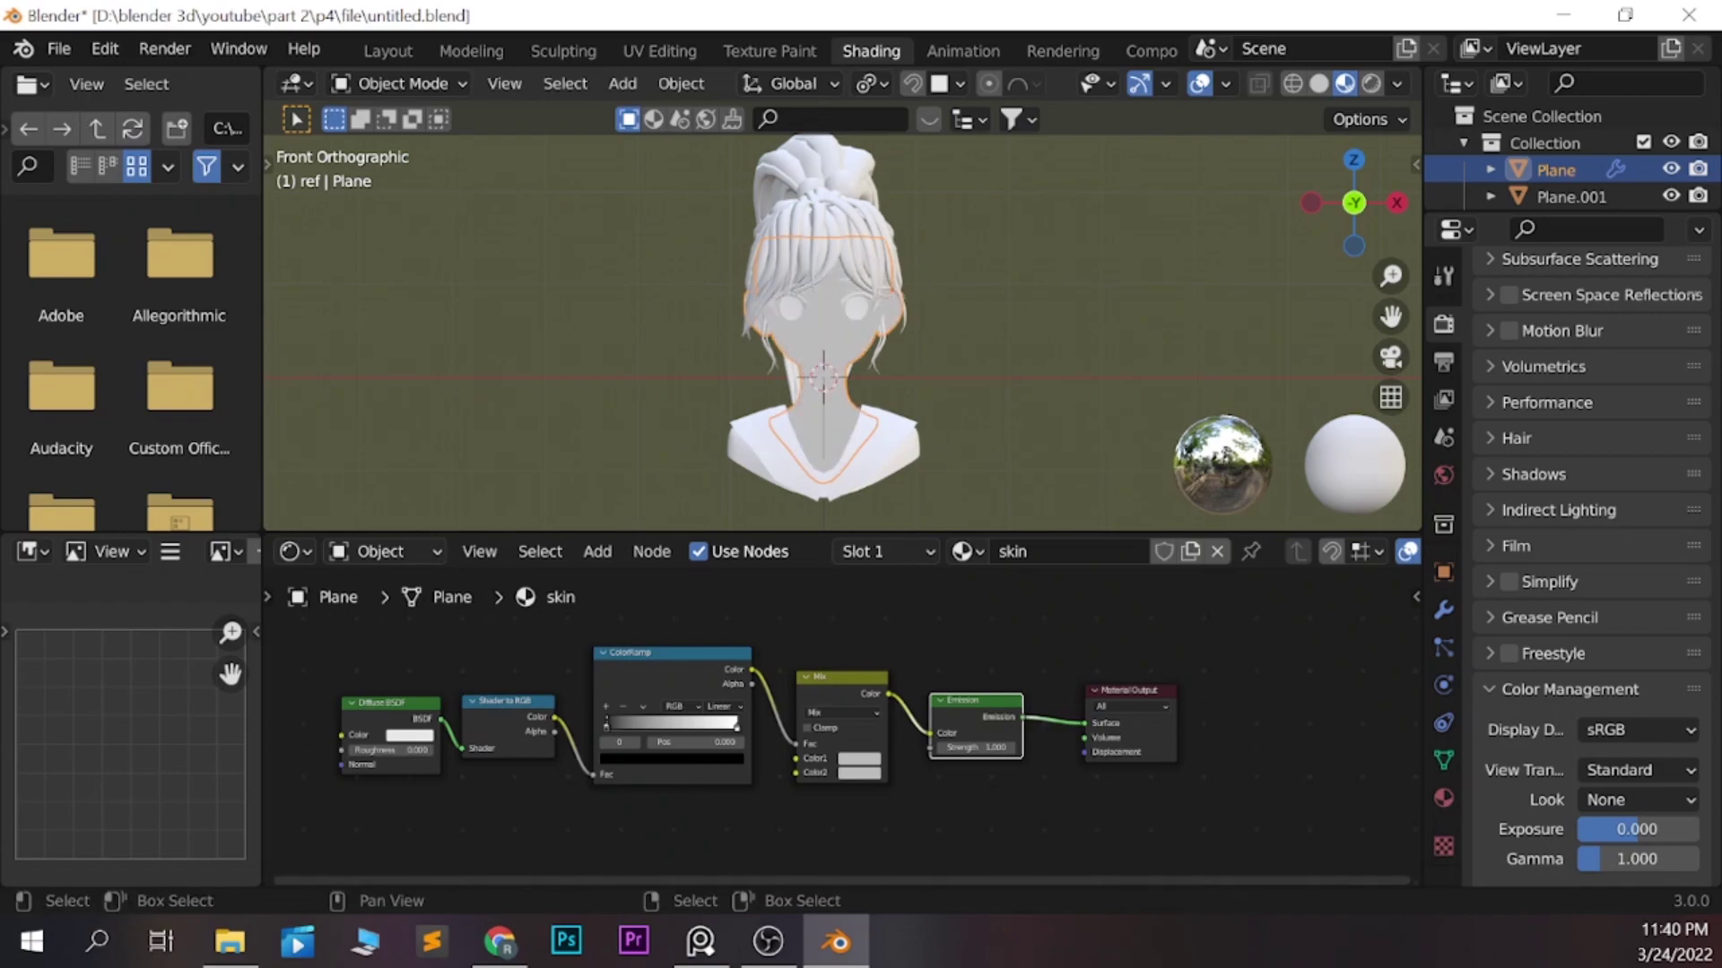
Tint the Mix node's Color1 and Color2 with beige skin tones
scroll(841, 725, "up", 2)
scroll(807, 717, "up", 2)
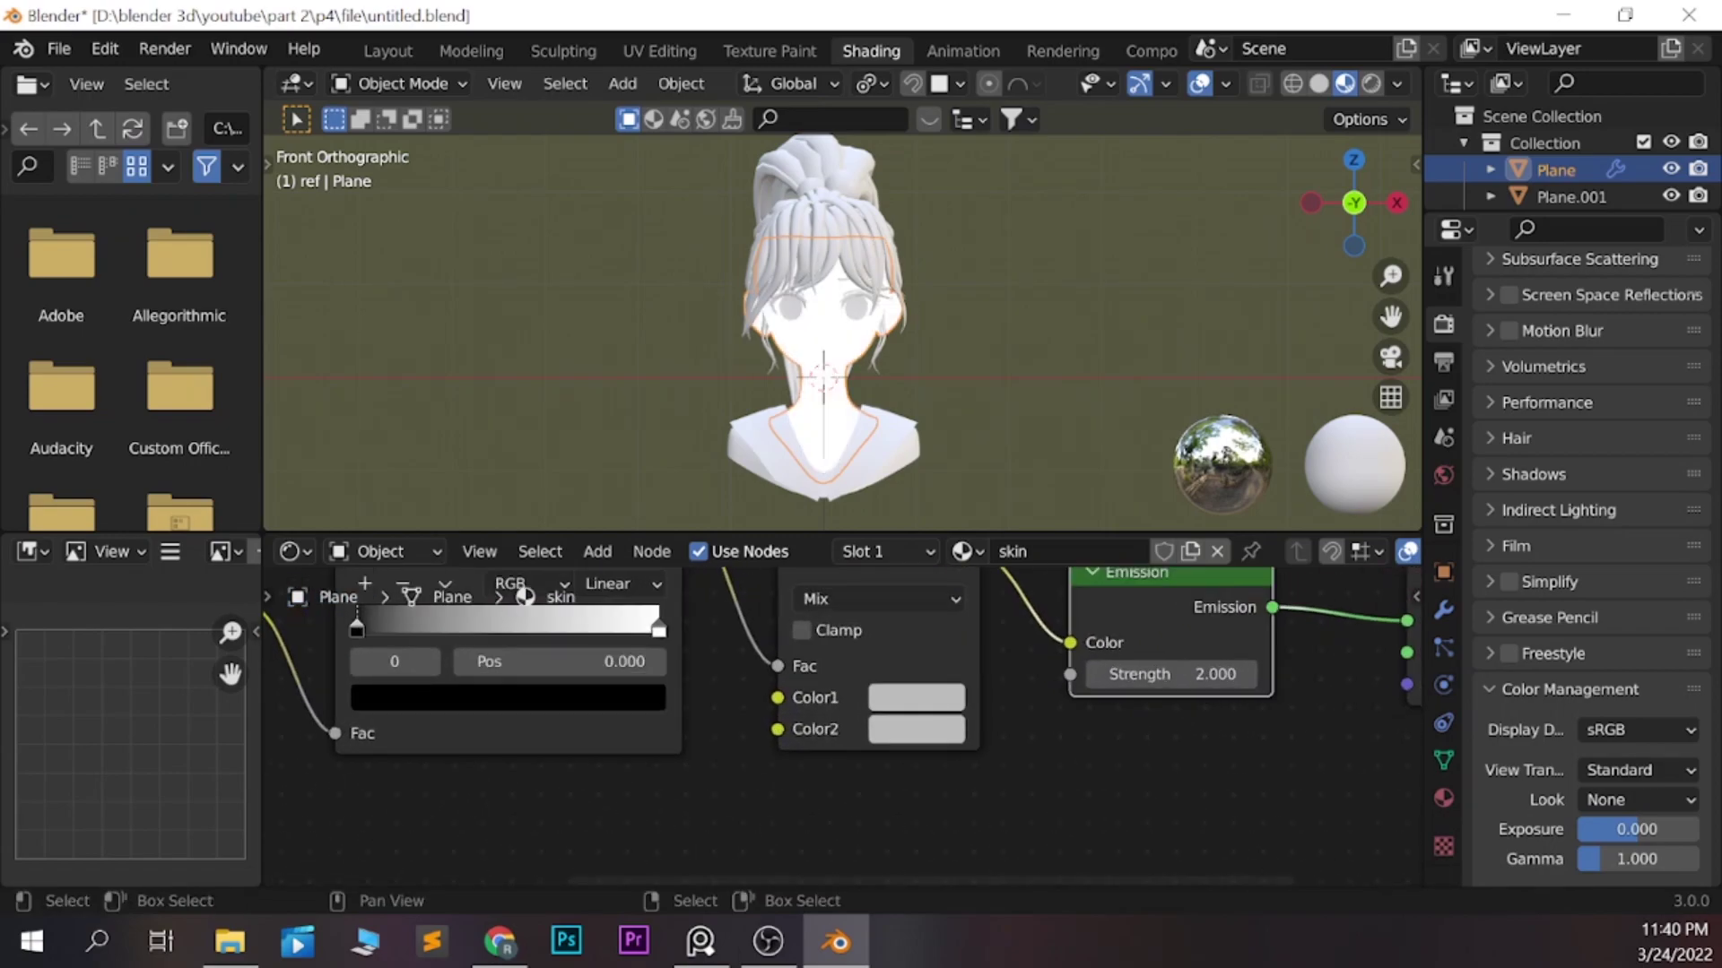
left_click(915, 697)
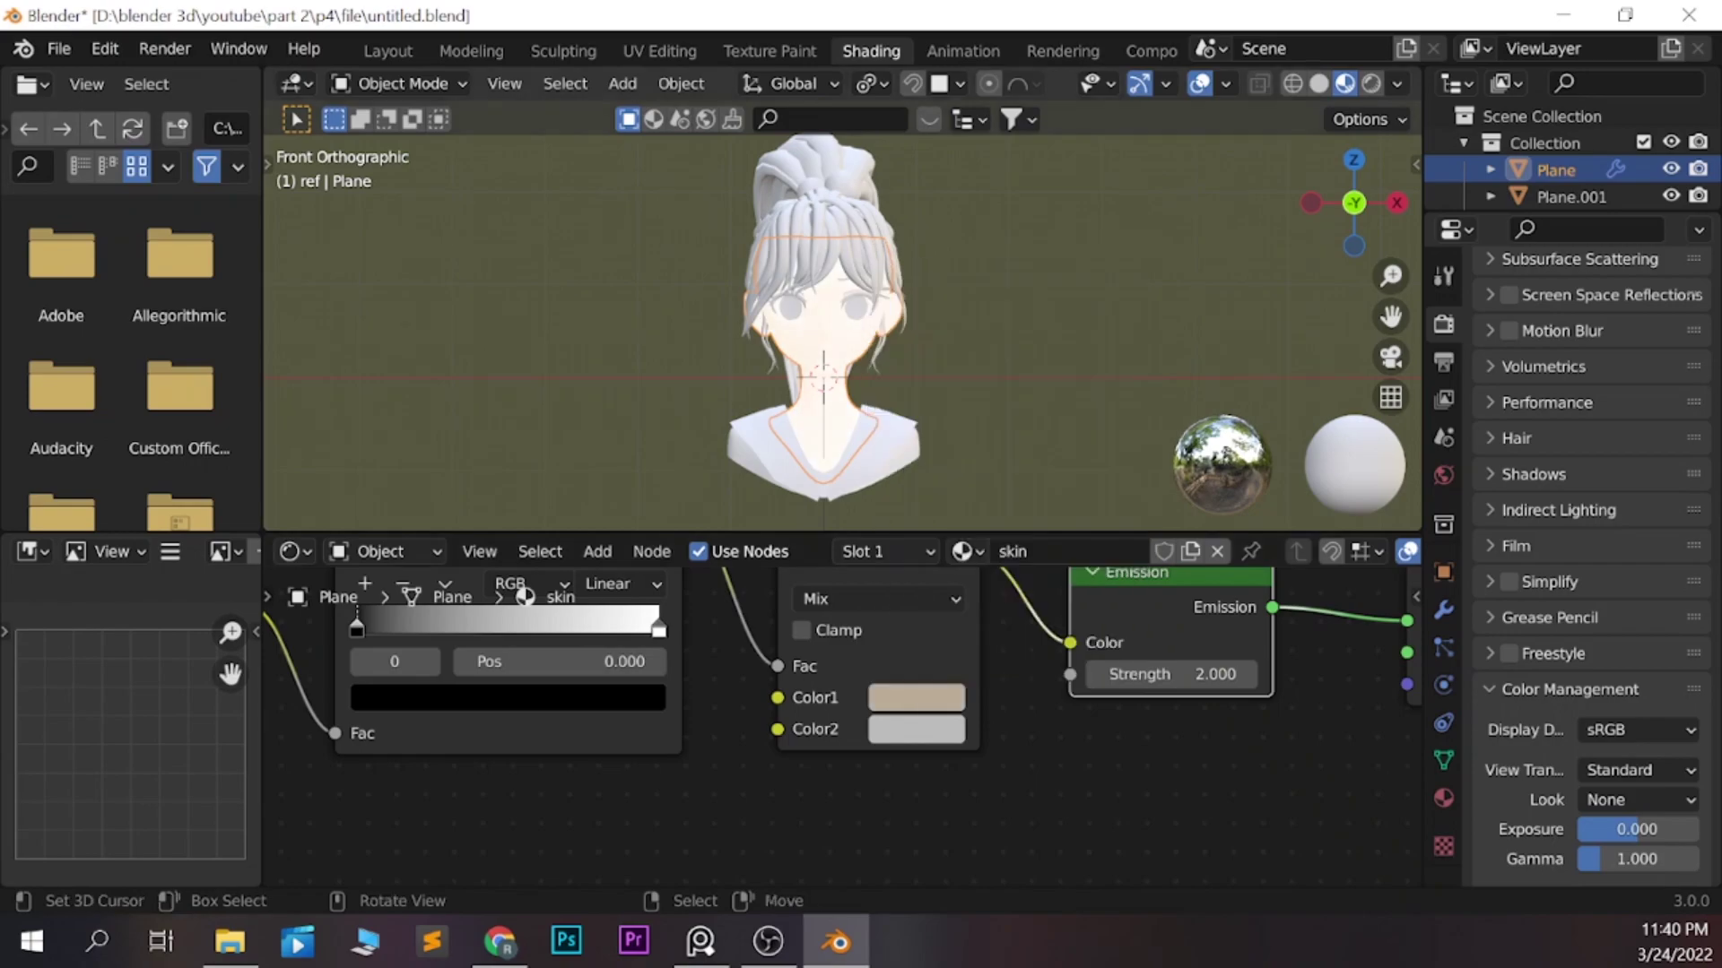
left_click(916, 728)
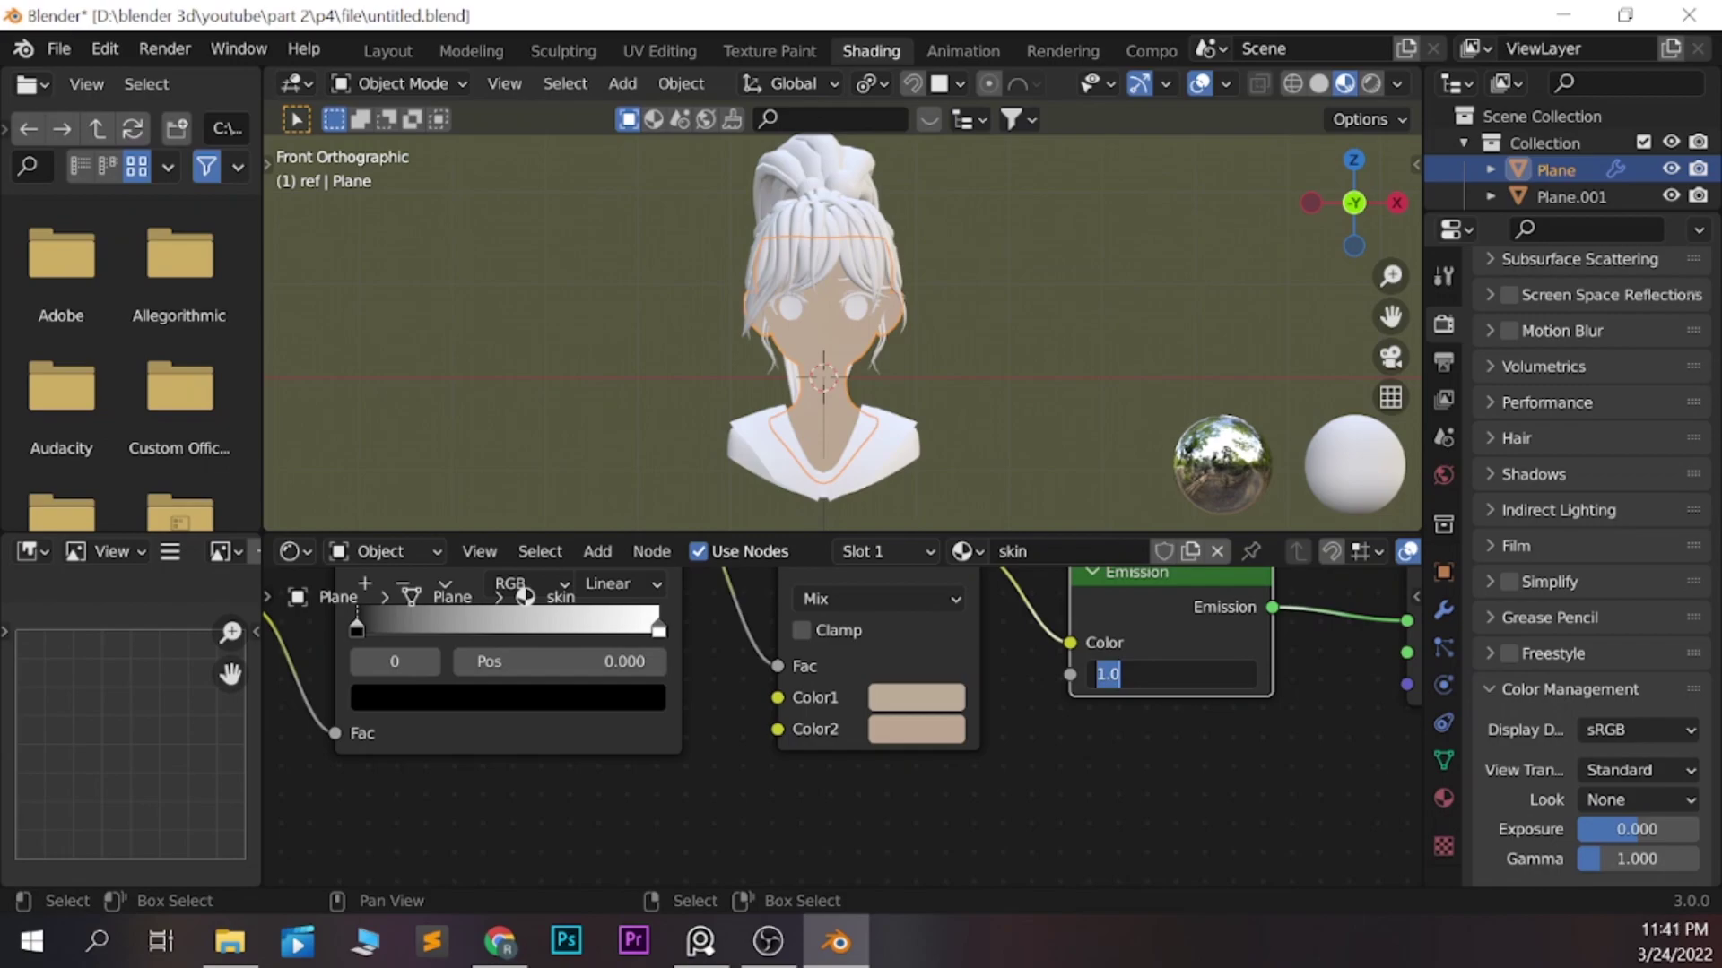
scroll(843, 332, "up", 1)
scroll(842, 672, "up", 1)
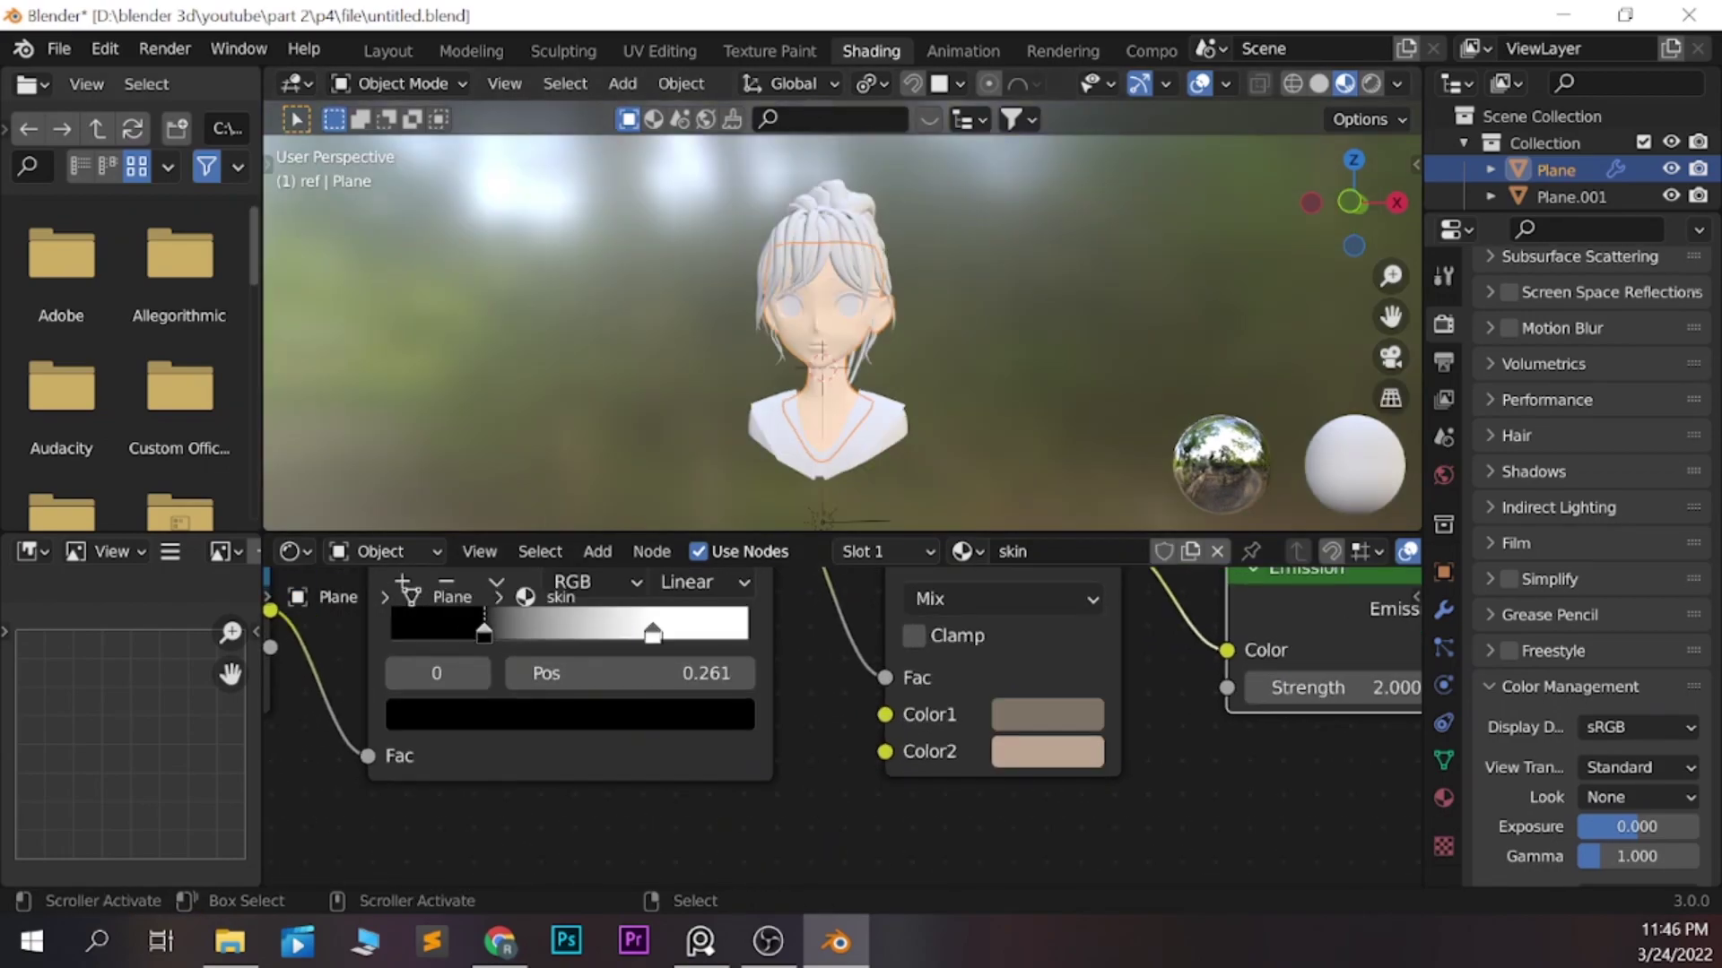
Show the Face practice reference image in the left area as an Image Editor
left_click(31, 552)
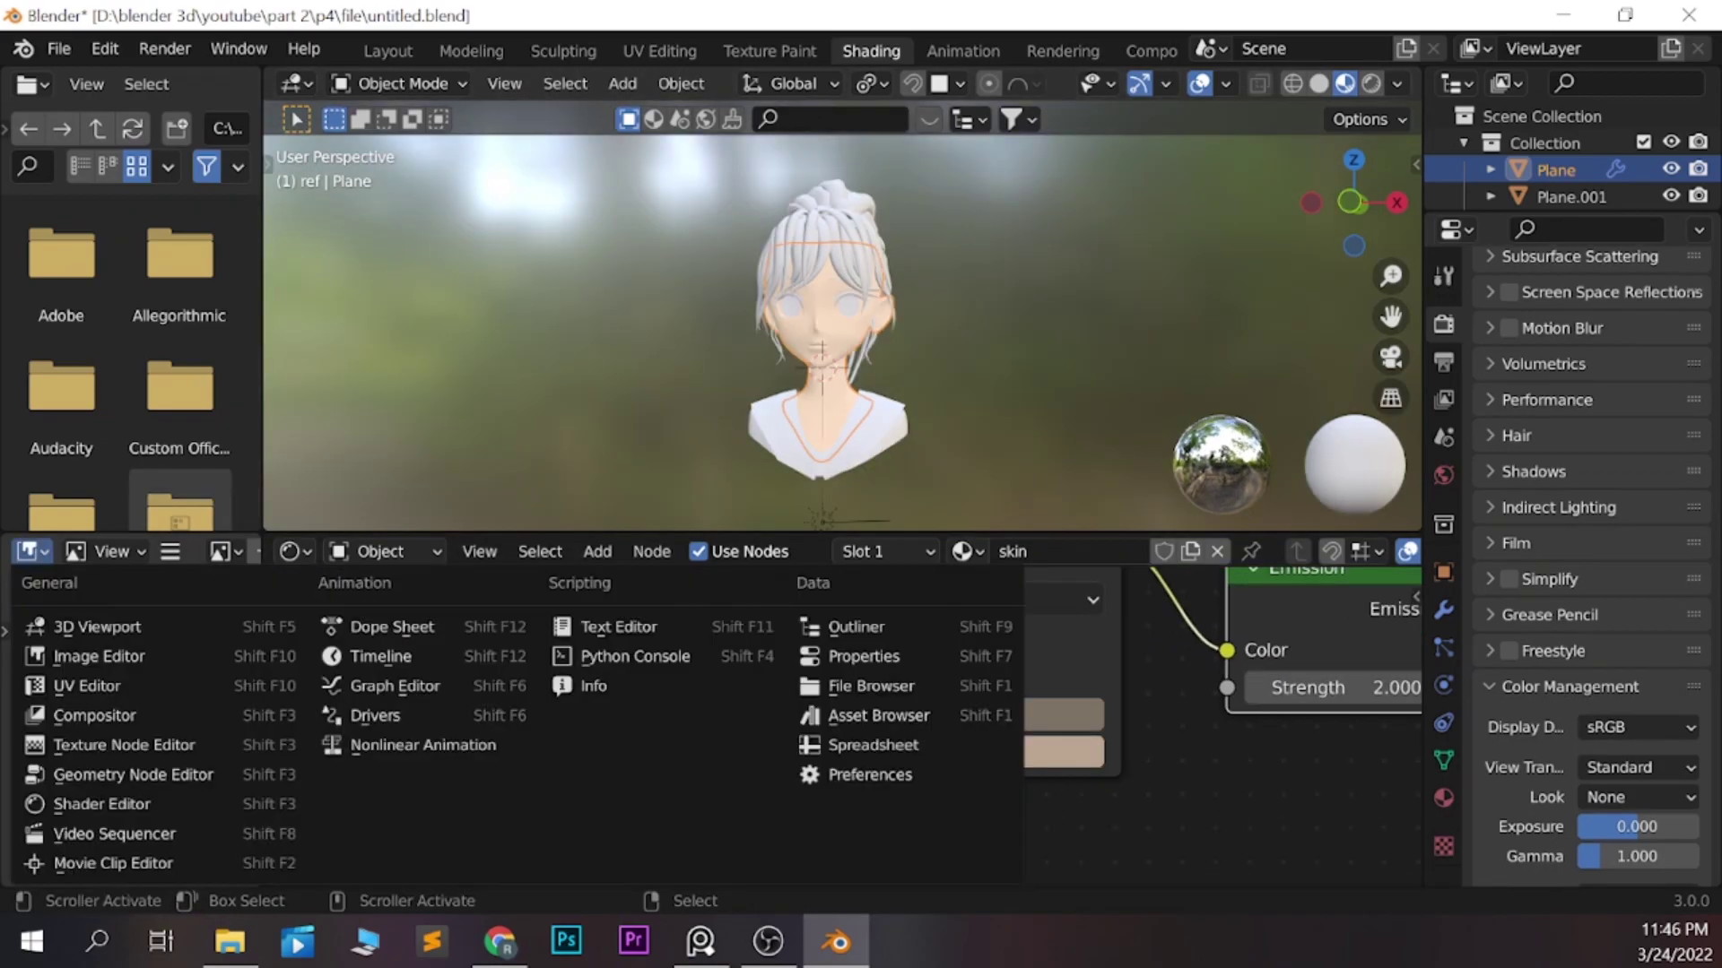
left_click(224, 552)
left_click(391, 619)
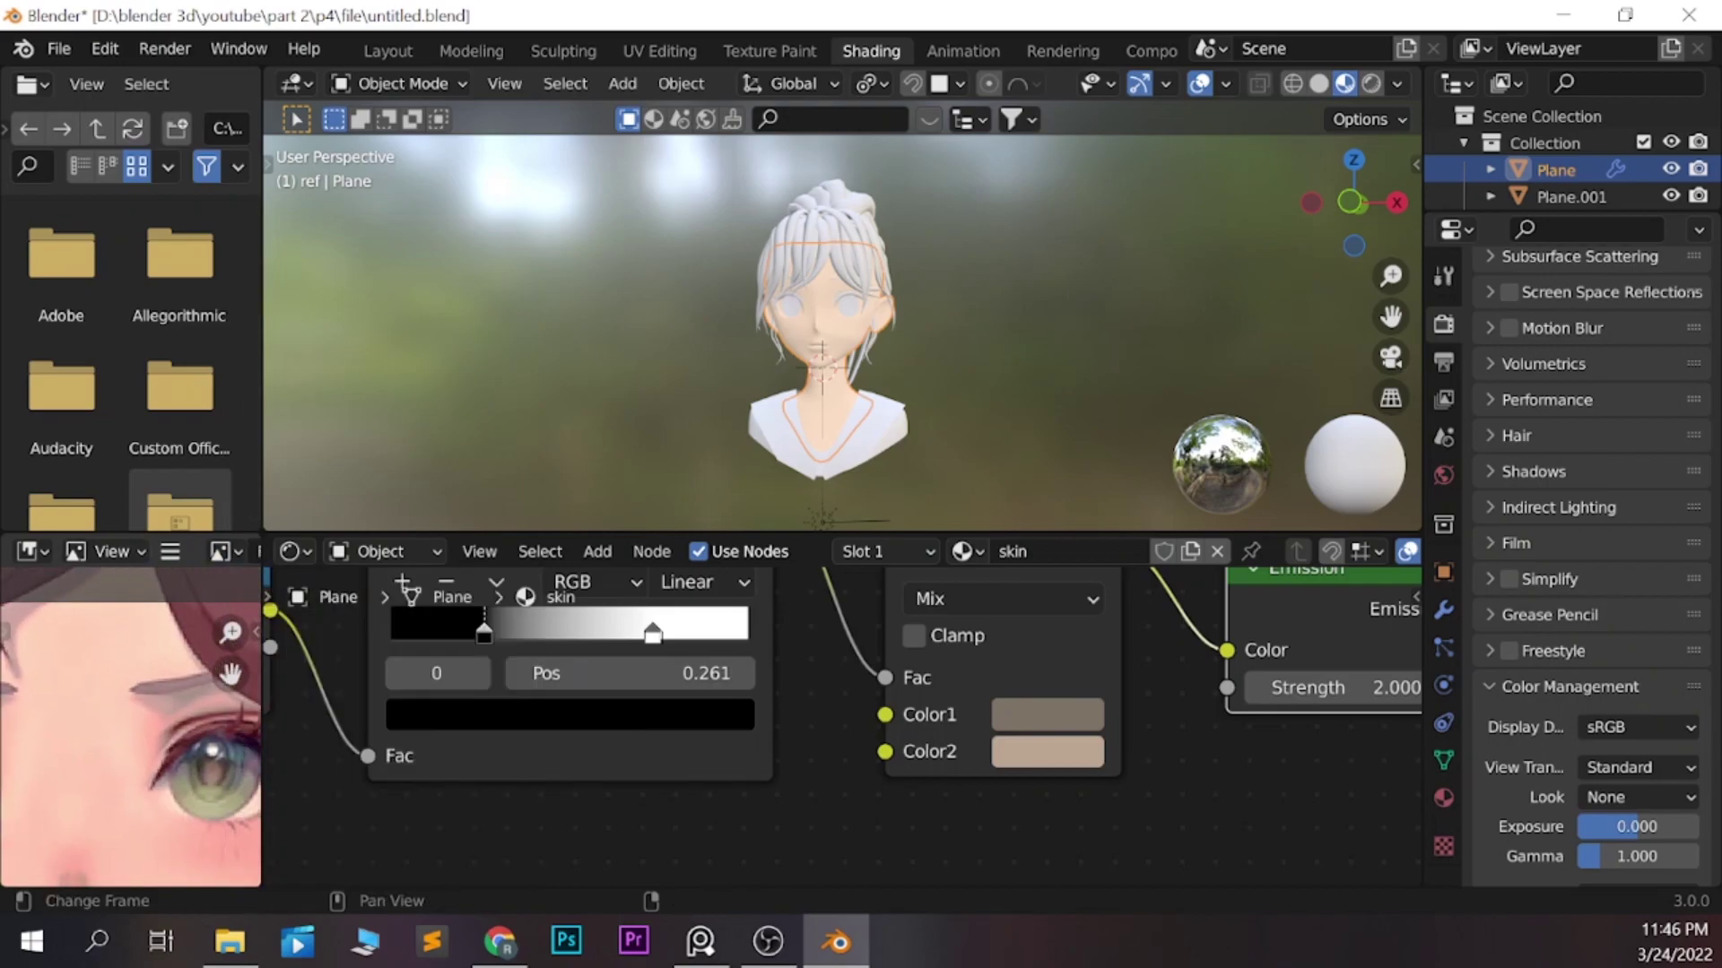
scroll(130, 726, "up", 2)
Eyedrop both Mix colours from the lit and shadow skin tones in Face practice
left_click(1047, 752)
left_click(1296, 228)
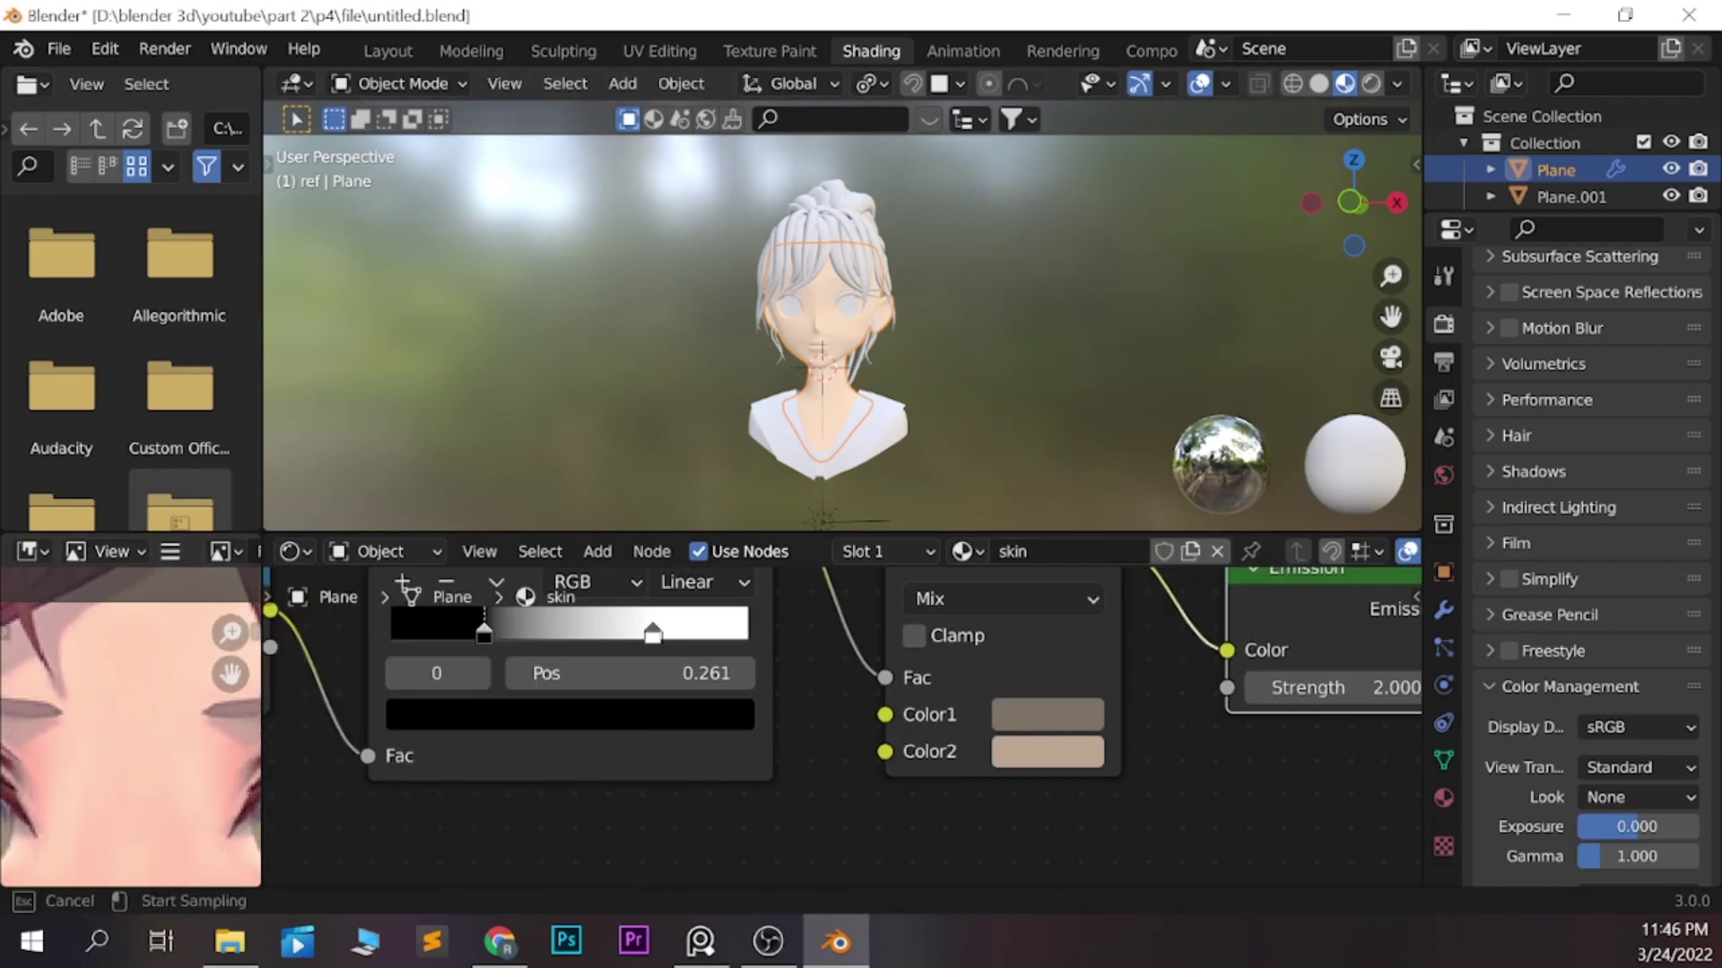
scroll(843, 332, "up", 4)
left_click(1047, 751)
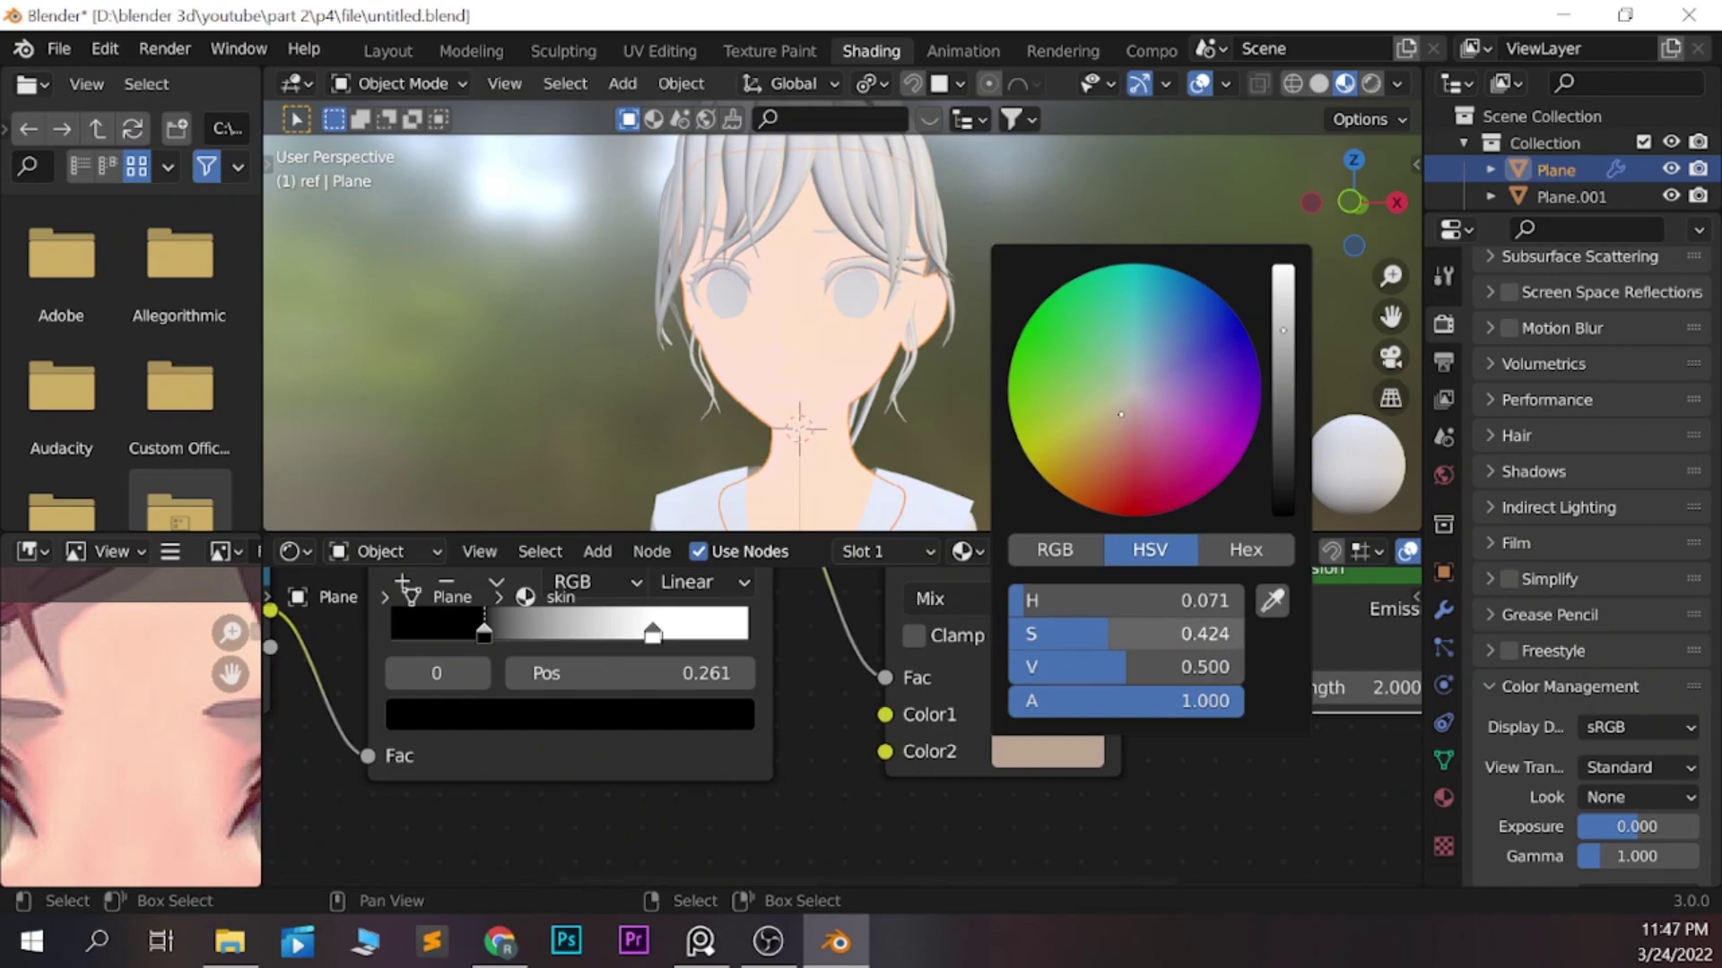
left_click(1402, 309)
left_click(807, 377)
mouse_move(807, 377)
middle_mouse_down()
mouse_move(861, 367)
mouse_move(843, 370)
middle_mouse_up()
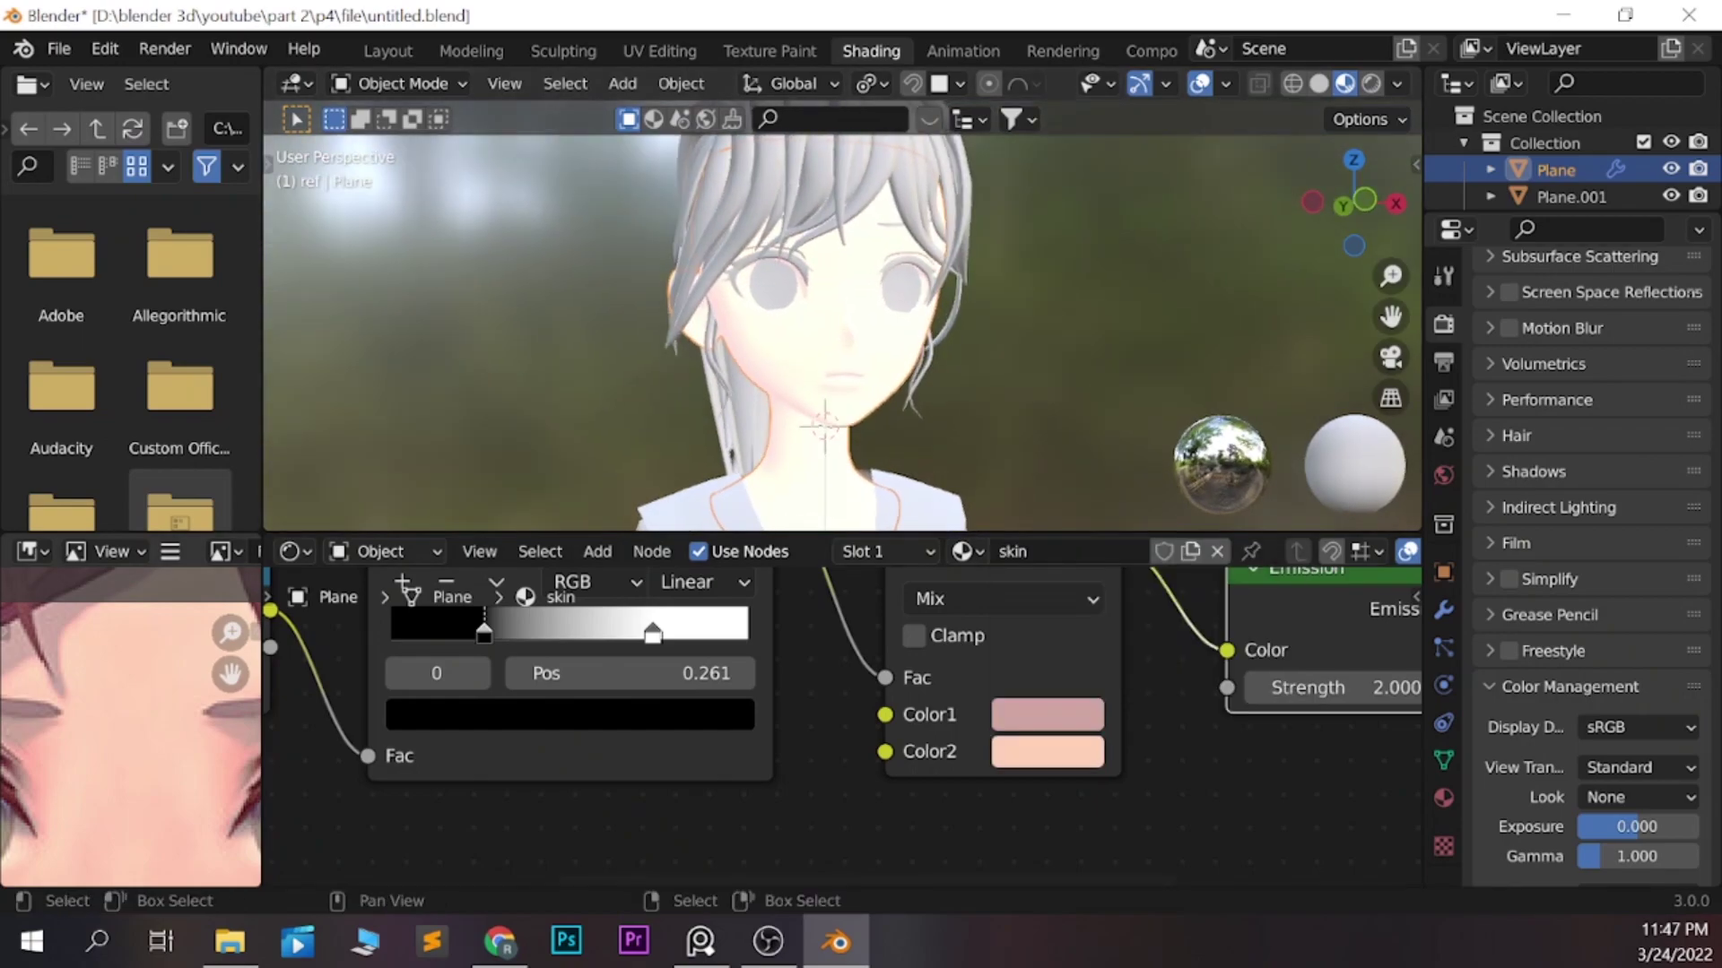
scroll(843, 718, "down", 2)
scroll(843, 717, "down", 1)
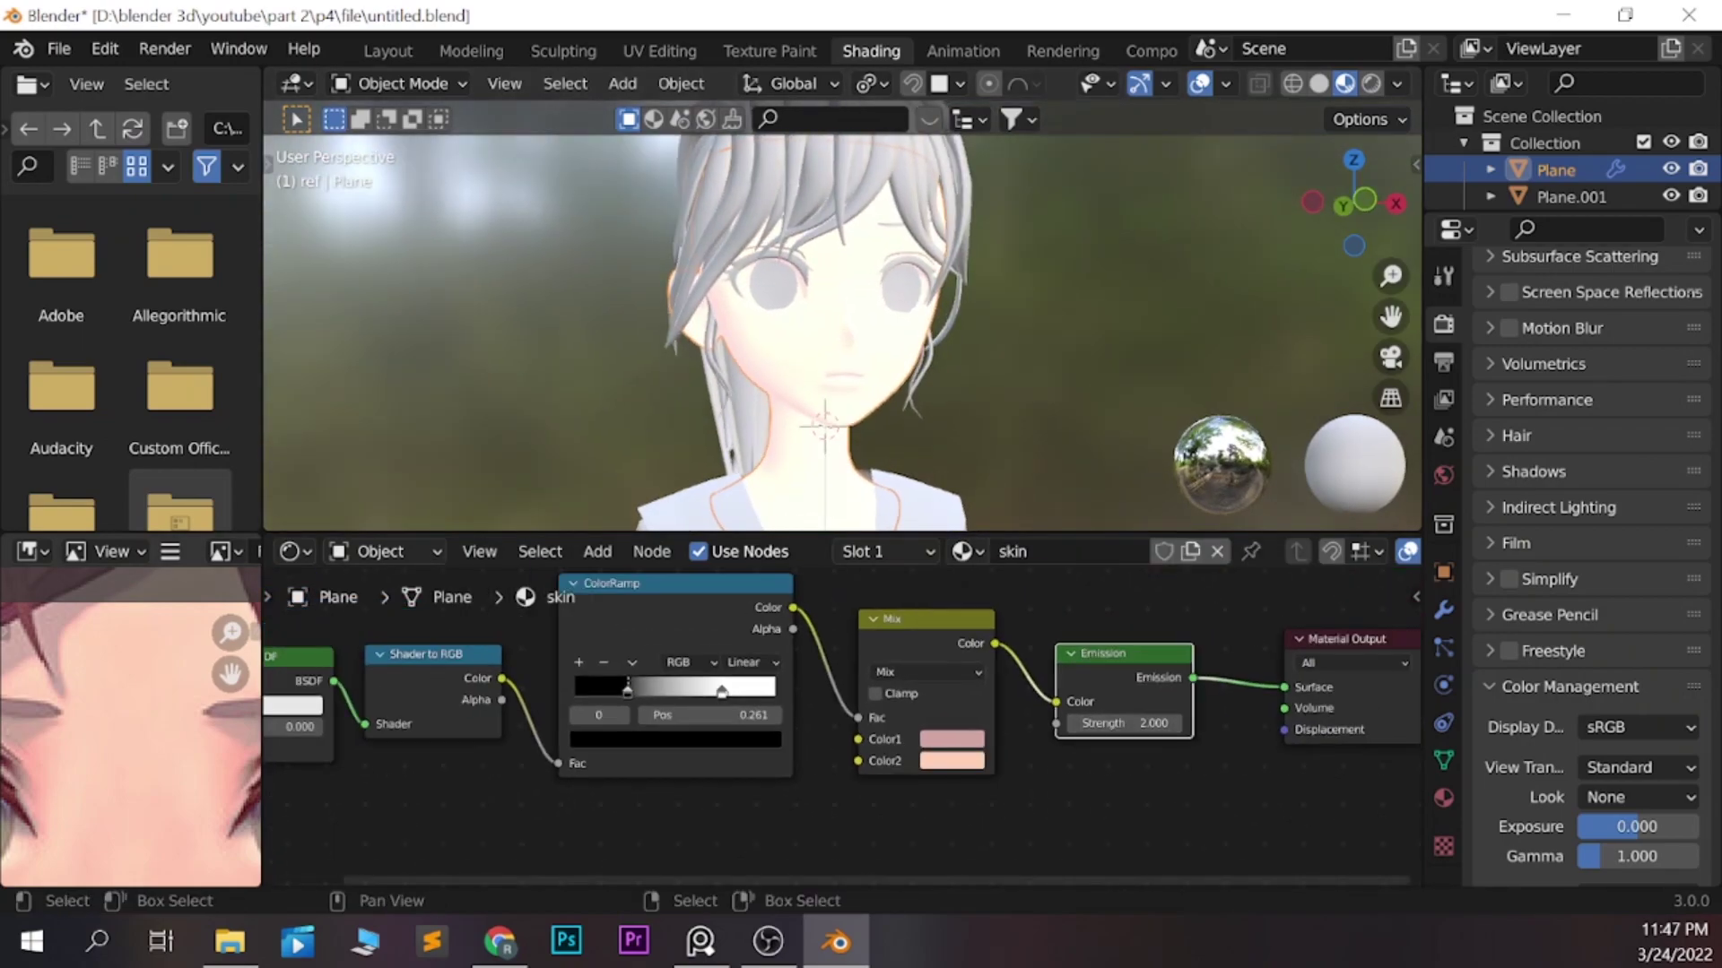
scroll(338, 574, "up", 1)
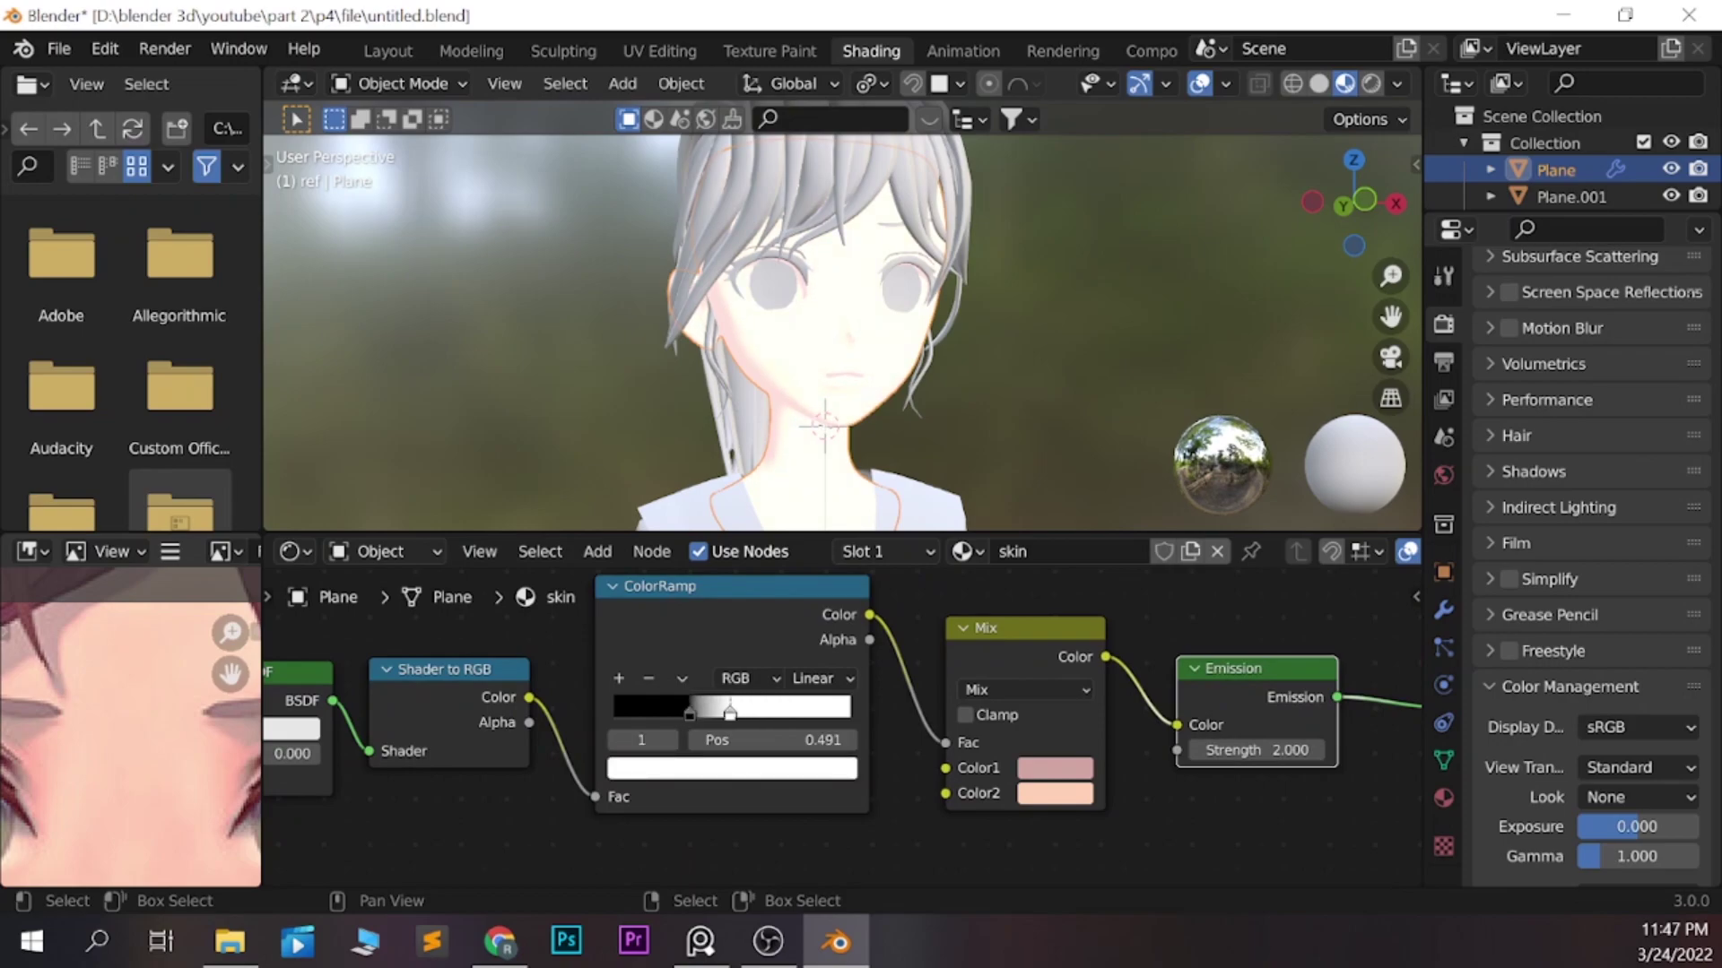
Move the ramp's light stop to 0.491, set Emission Strength to 1.1, and select the Sun
middle_click_drag(1256, 749, 1112, 743)
left_click(1112, 743)
type("1")
key("Return")
left_click(1173, 743)
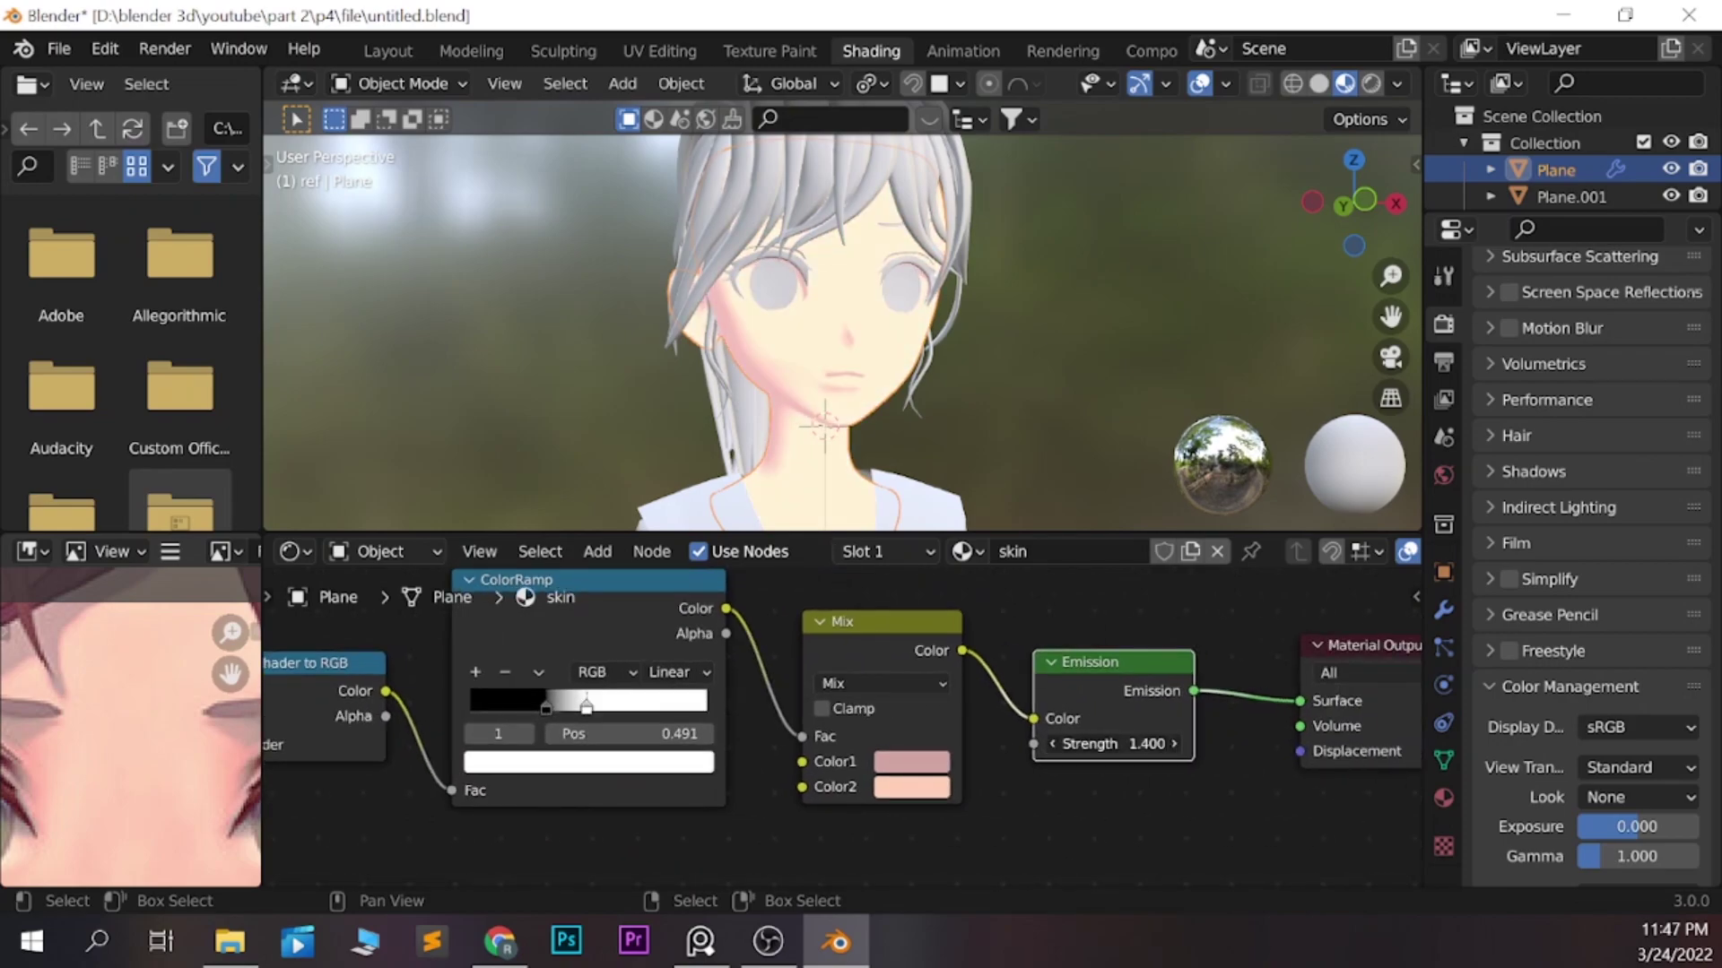
key("KP_1")
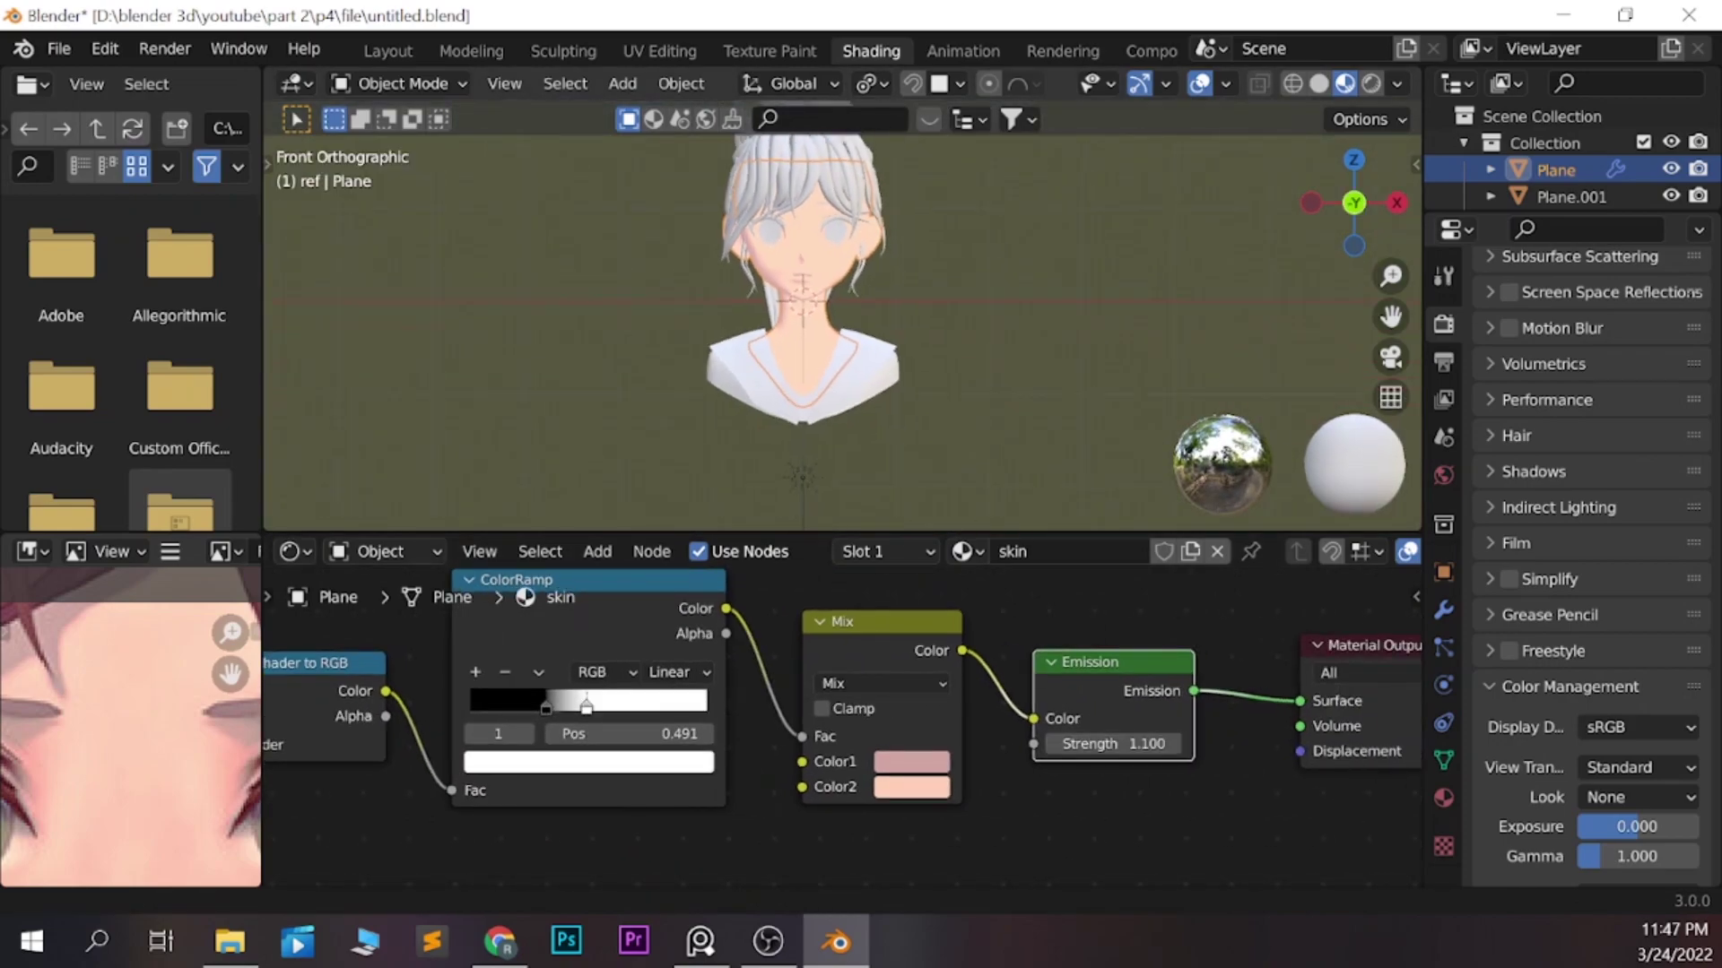
scroll(807, 358, "down", 2)
left_click(798, 448)
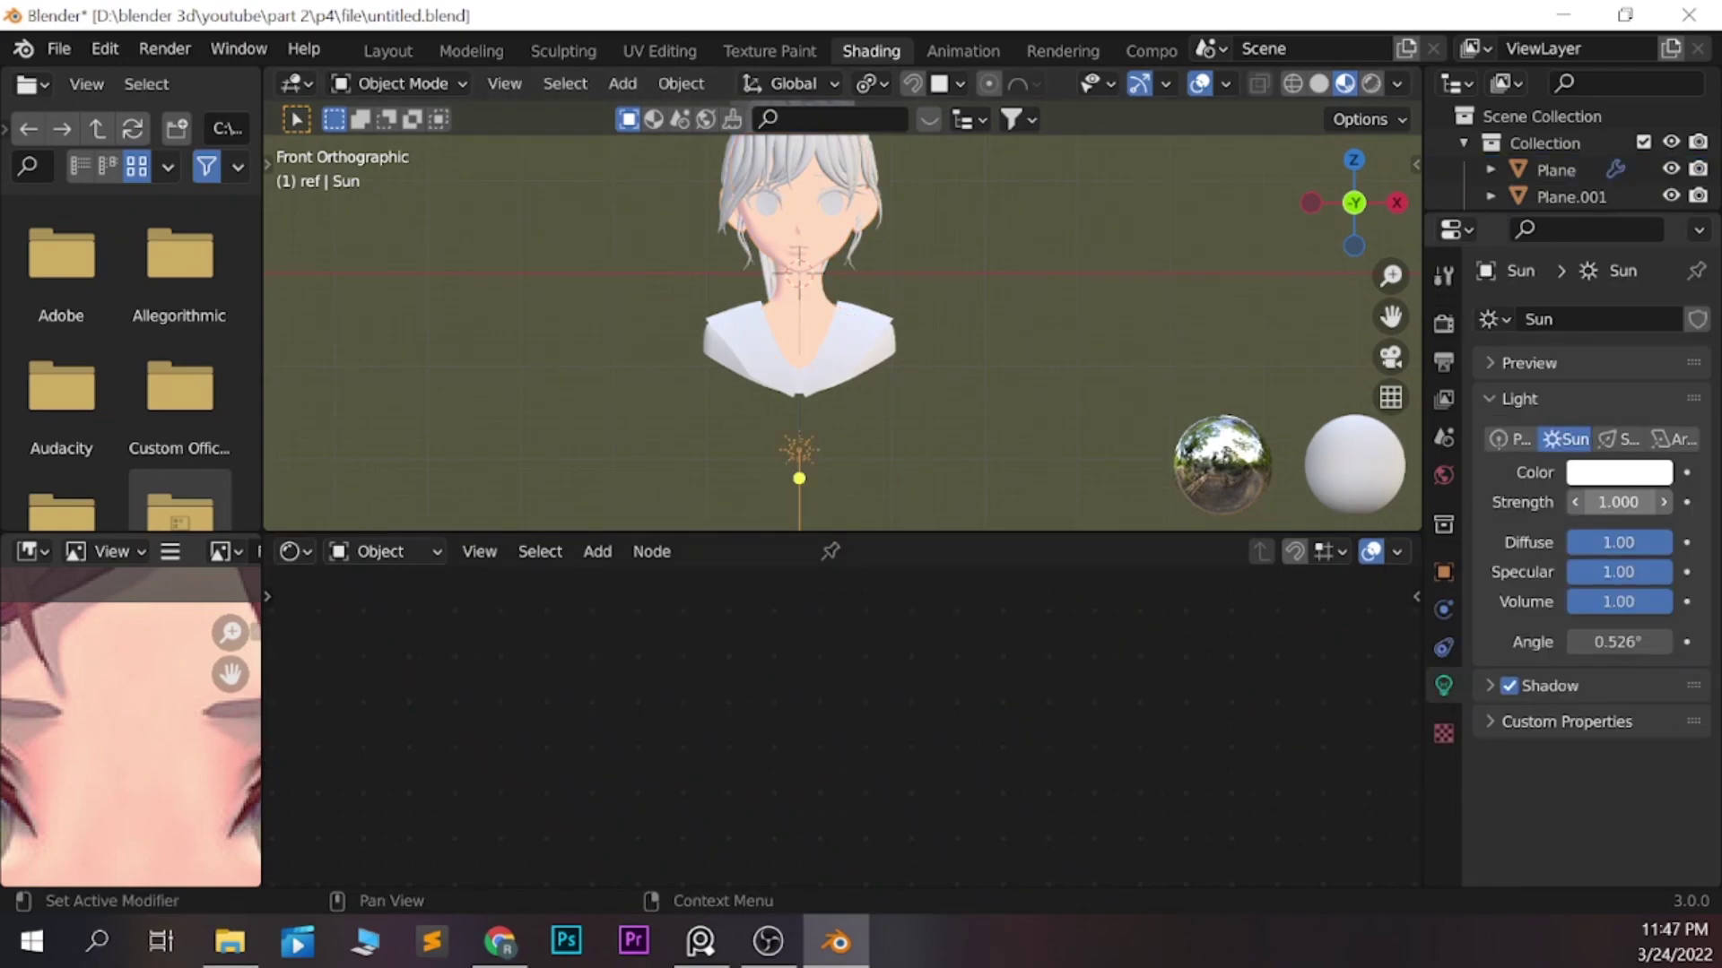
Rotate the Sun light around the X axis to a new angle
scroll(798, 358, "up", 1)
key("r")
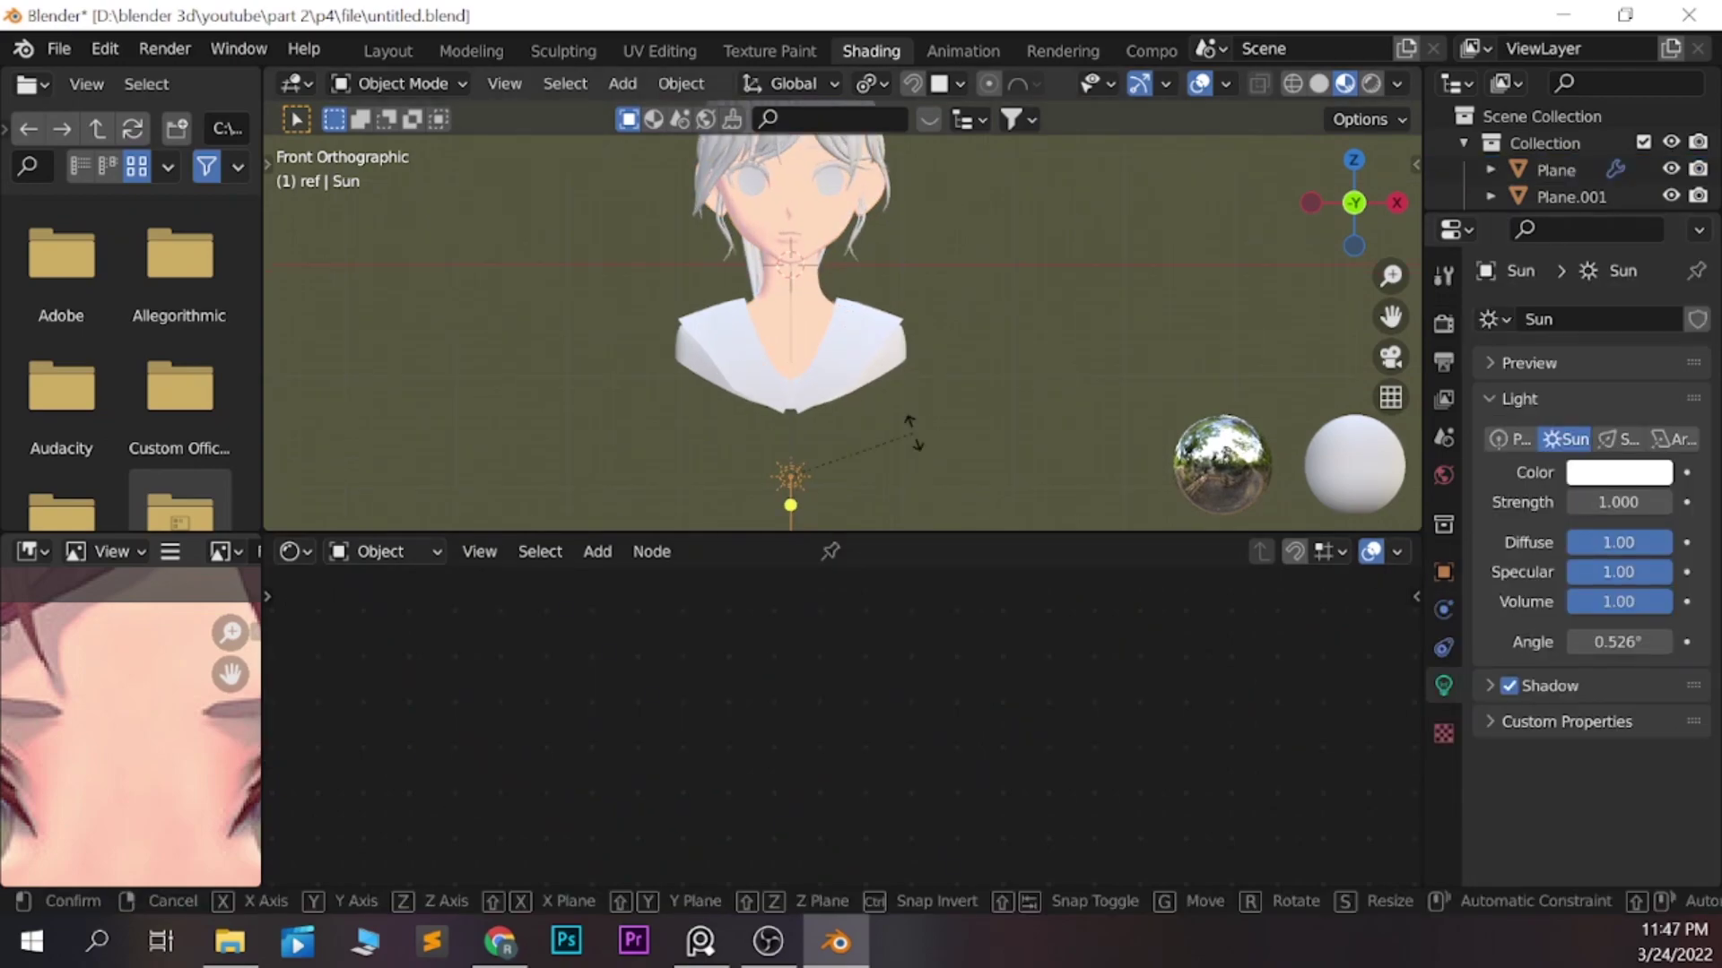
key("x")
key("Return")
scroll(807, 359, "up", 1)
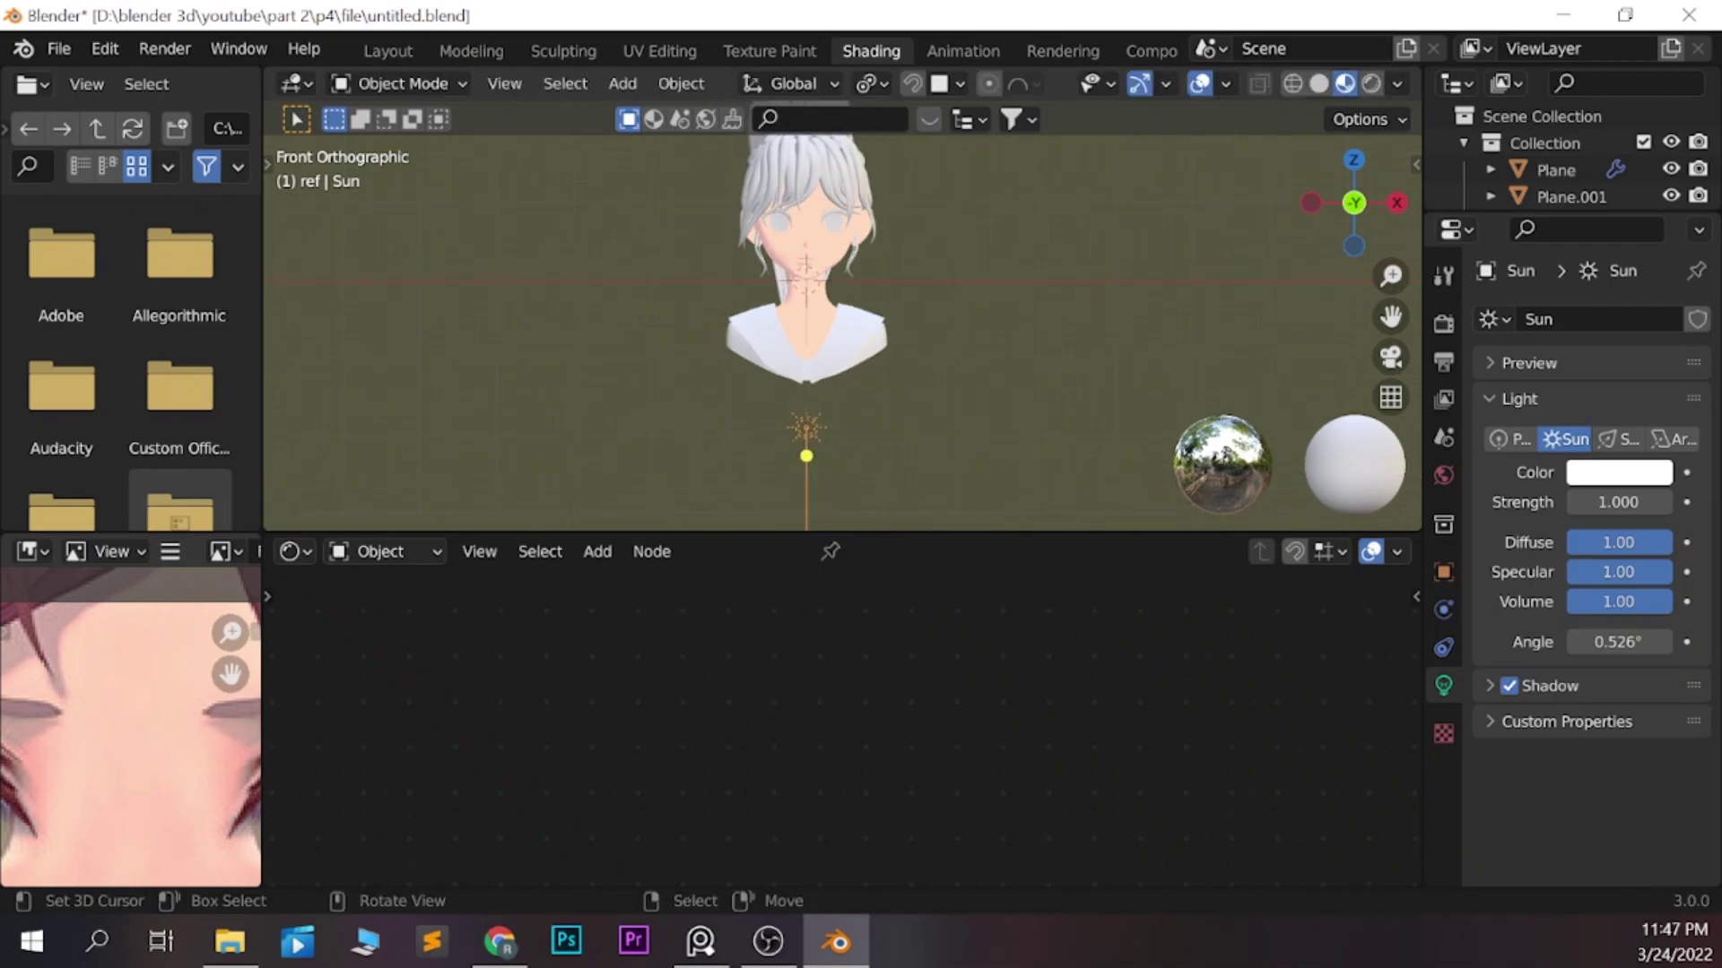
scroll(807, 359, "up", 2)
Darken the face's Color1 shadow tone in the Mix node and pick a skin ramp stop
left_click(825, 403)
scroll(1184, 645, "up", 2)
scroll(836, 722, "up", 1)
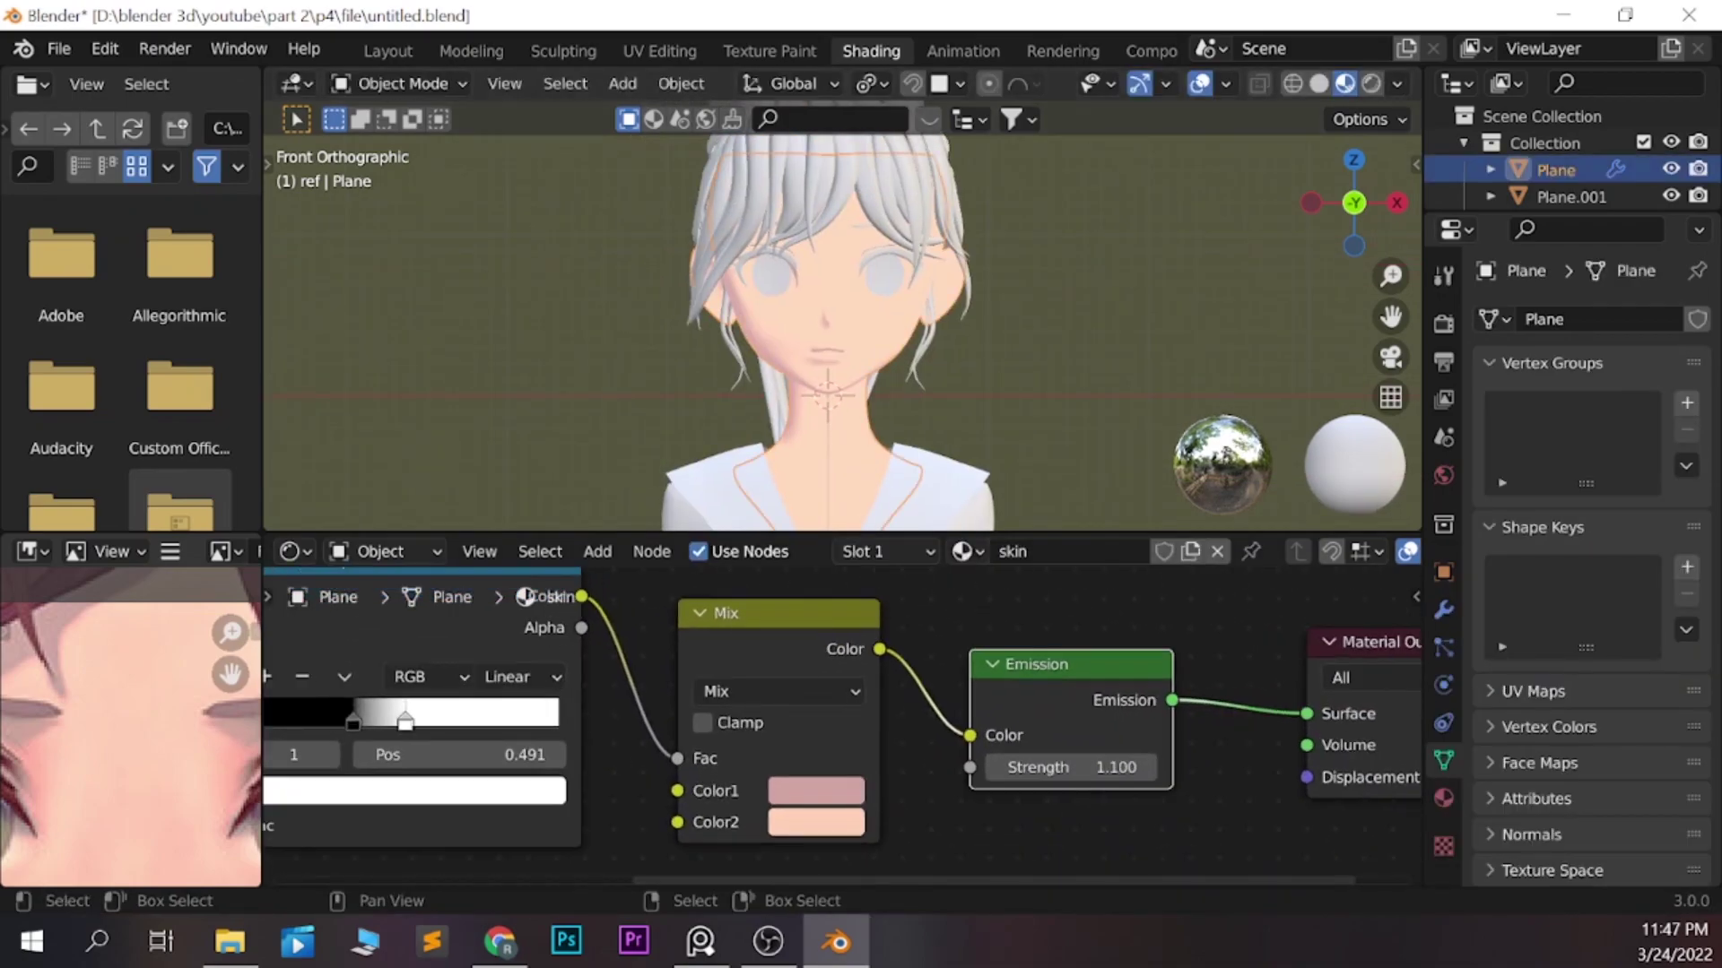
left_click(816, 790)
scroll(890, 480, "down", 4)
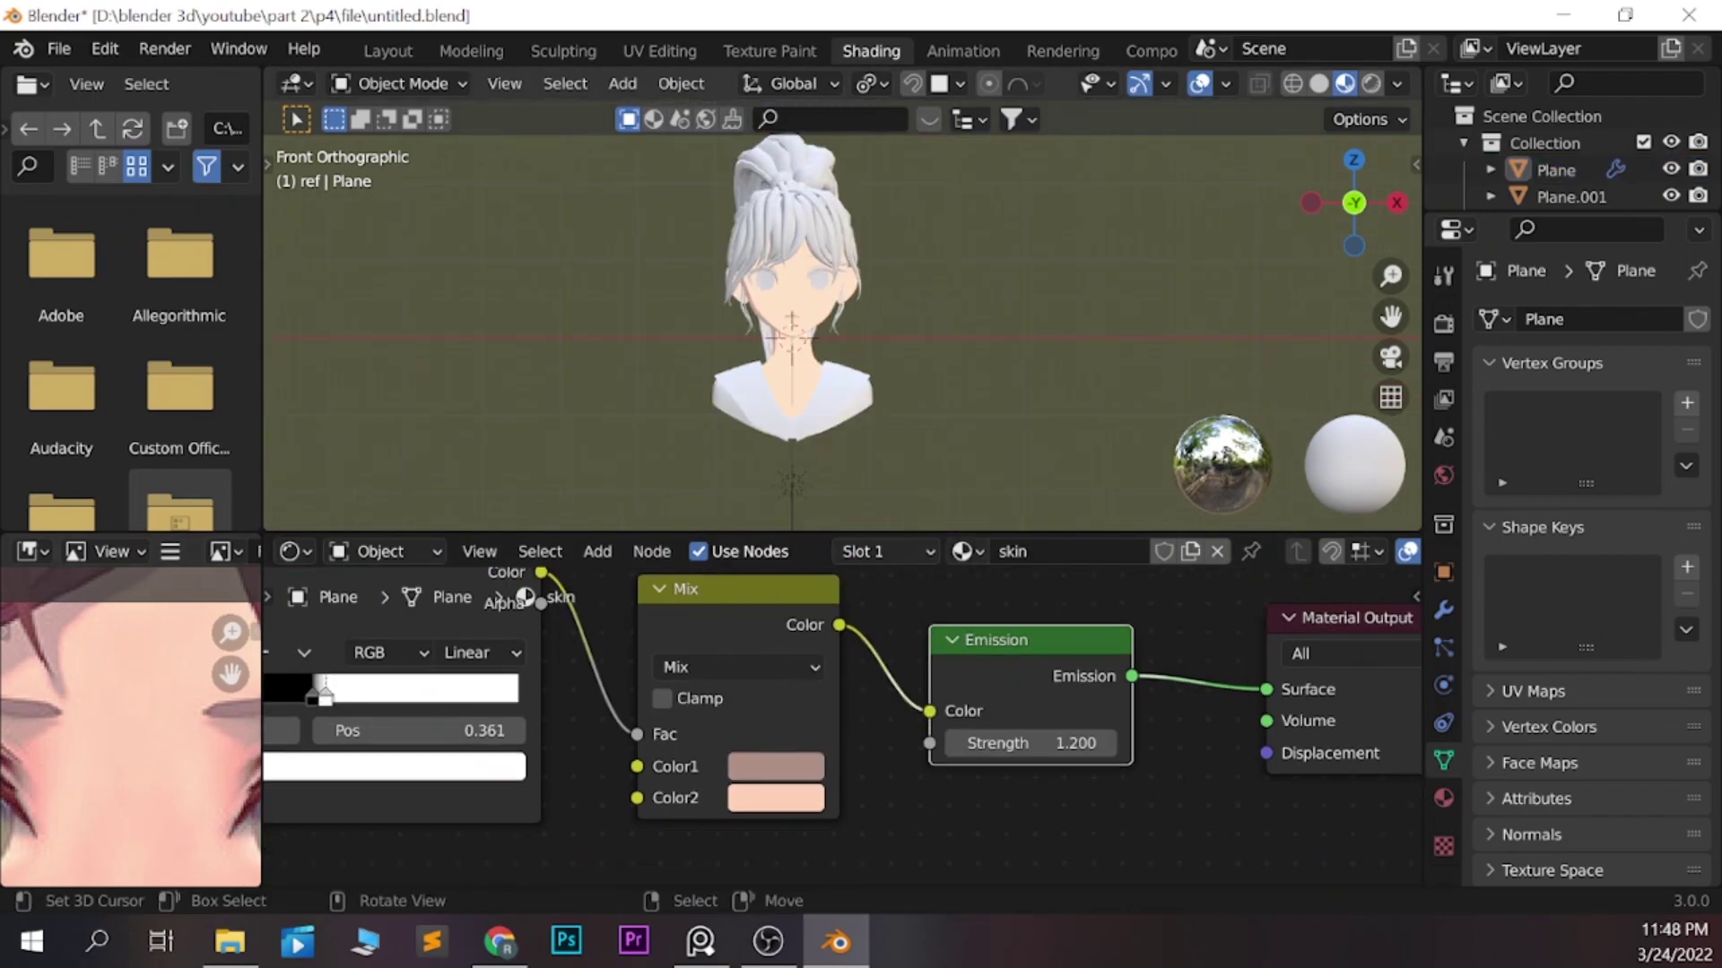
left_click(792, 485)
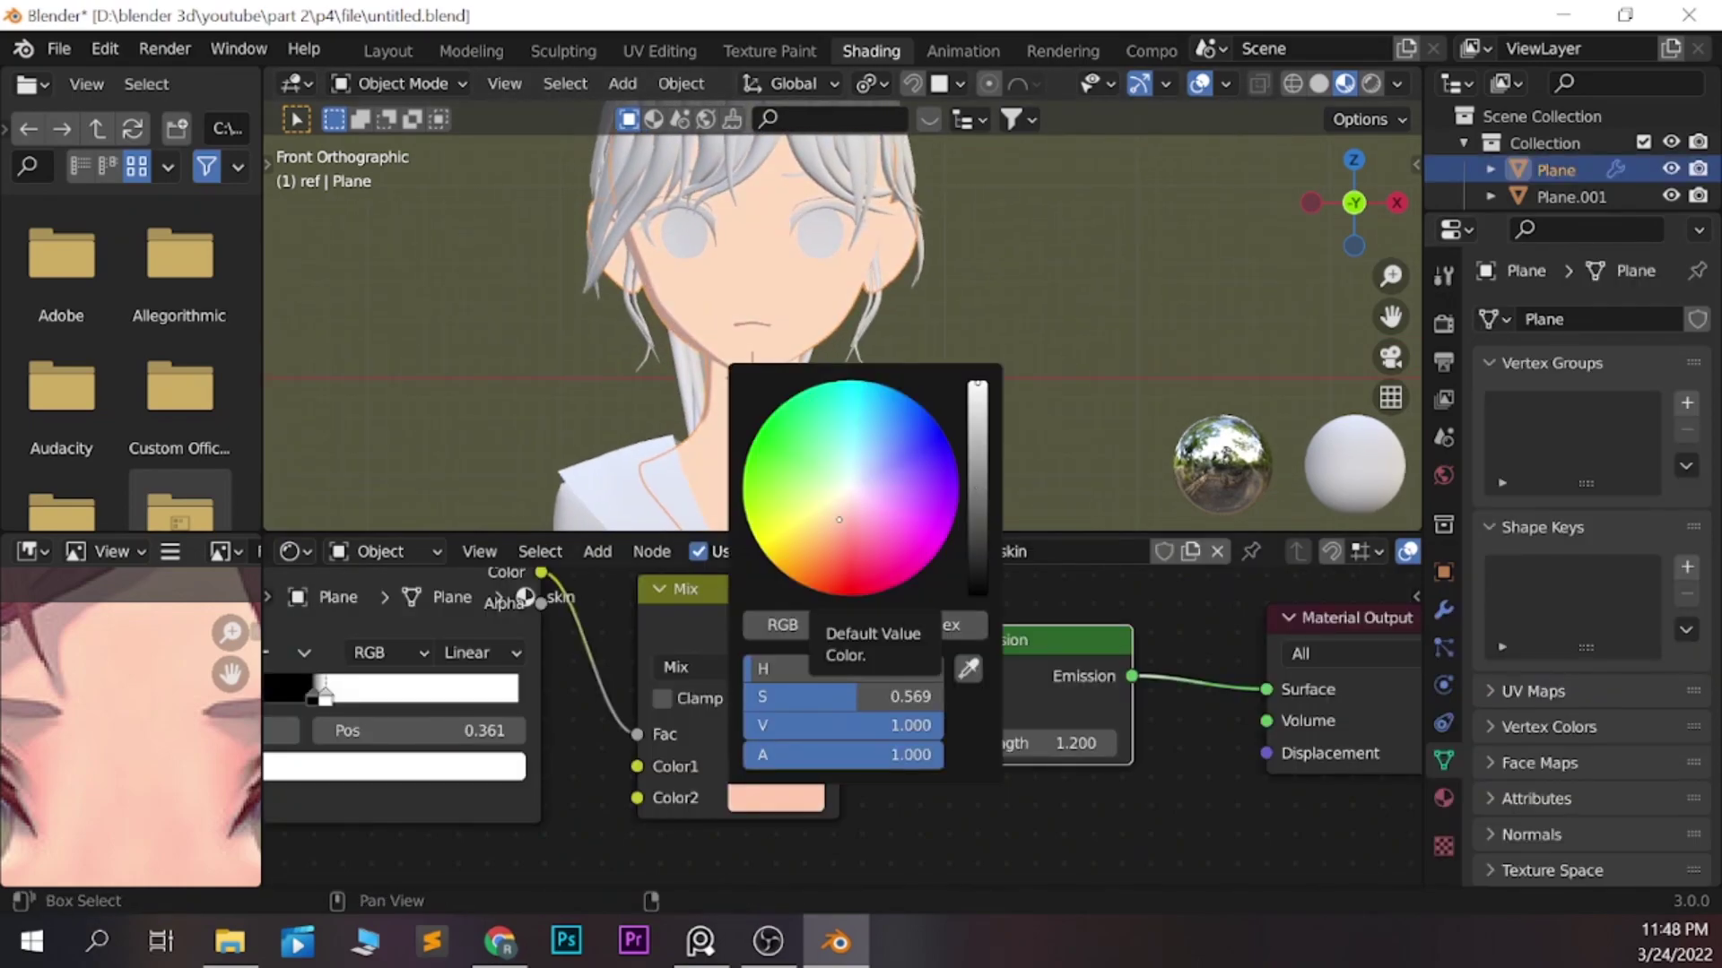
left_click(1555, 170)
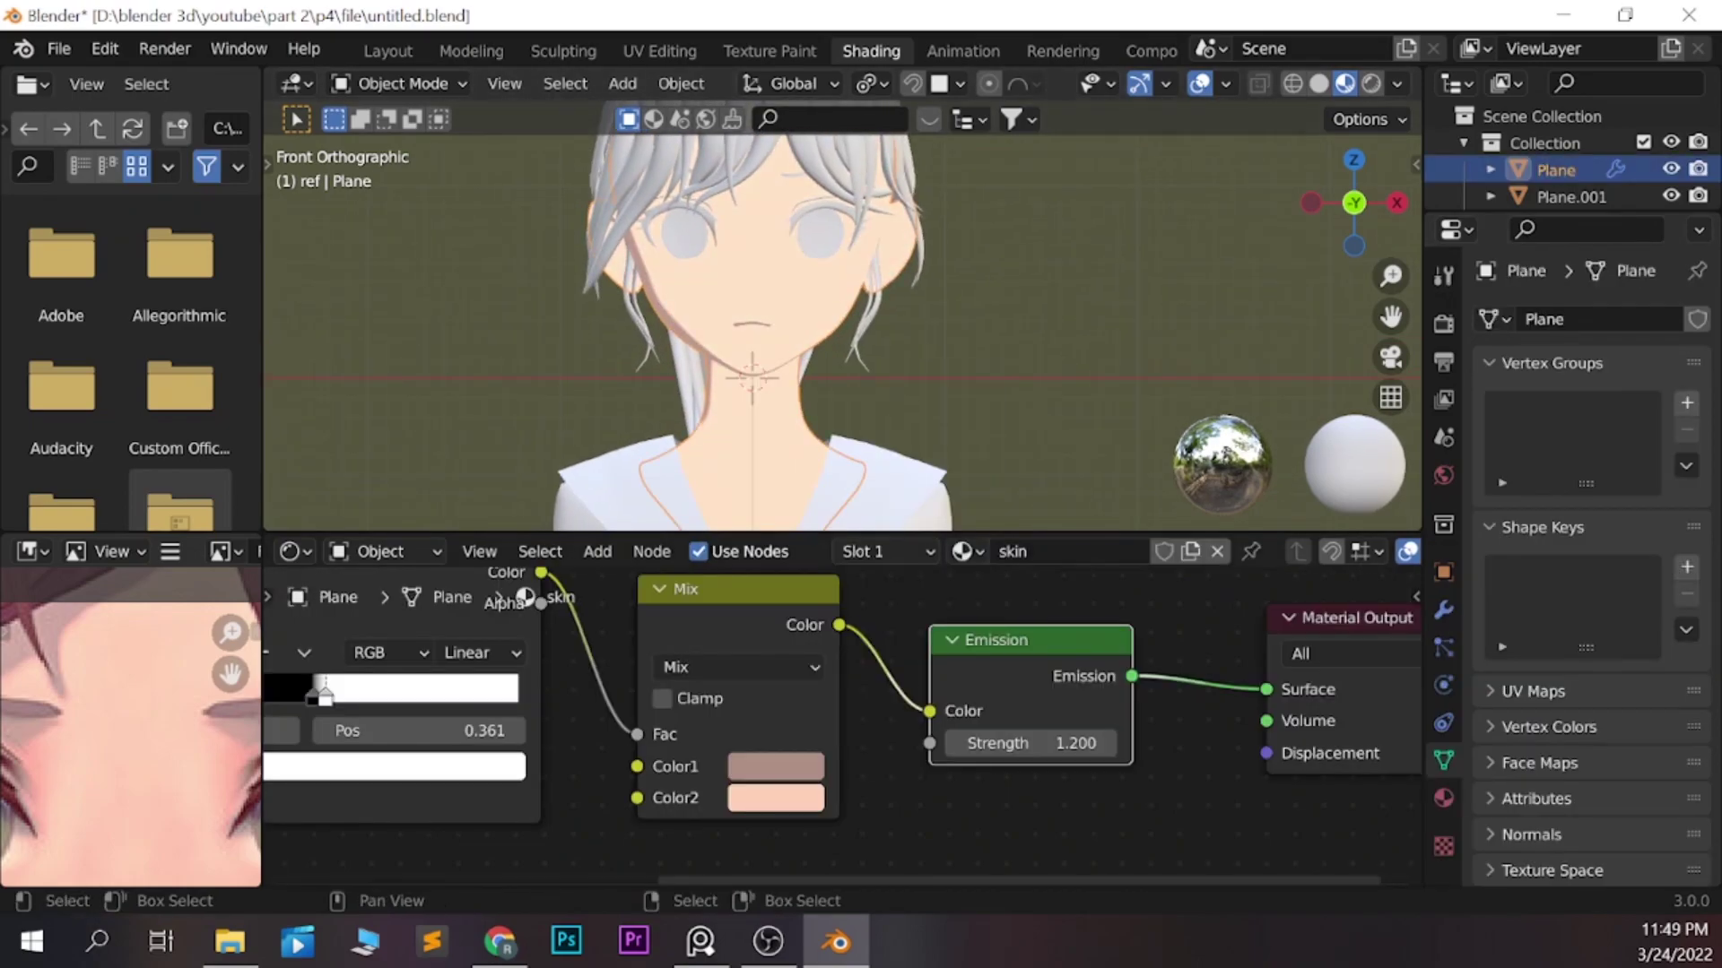
left_click(776, 767)
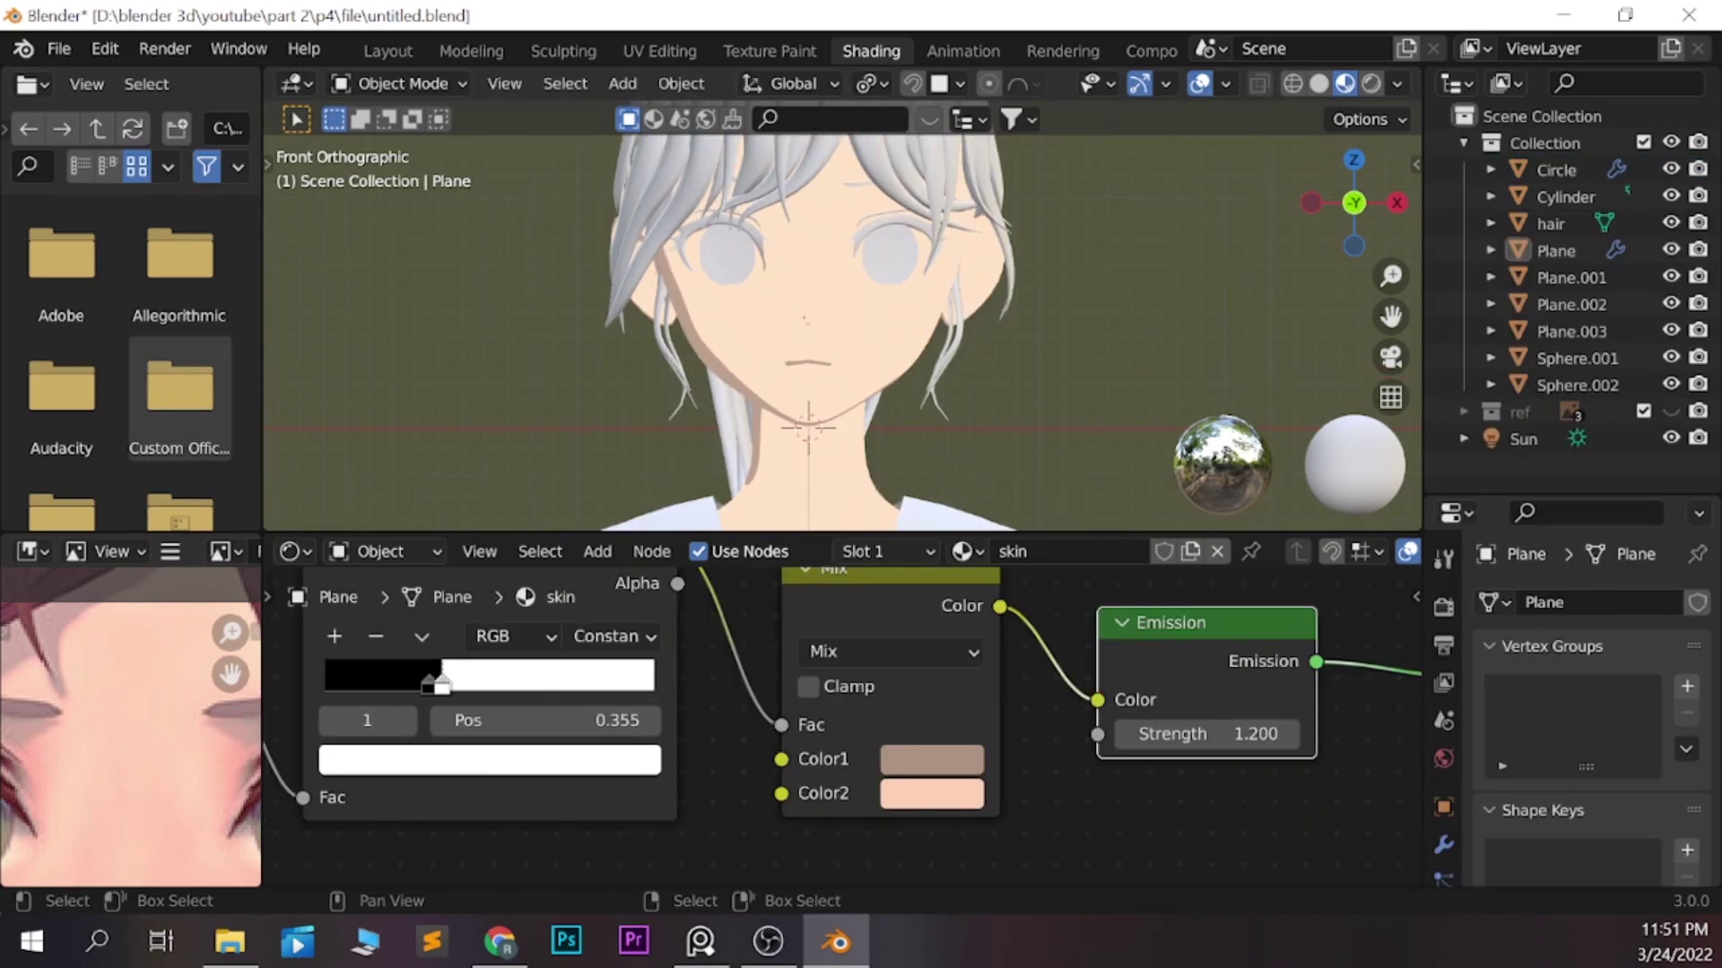
left_click(428, 683)
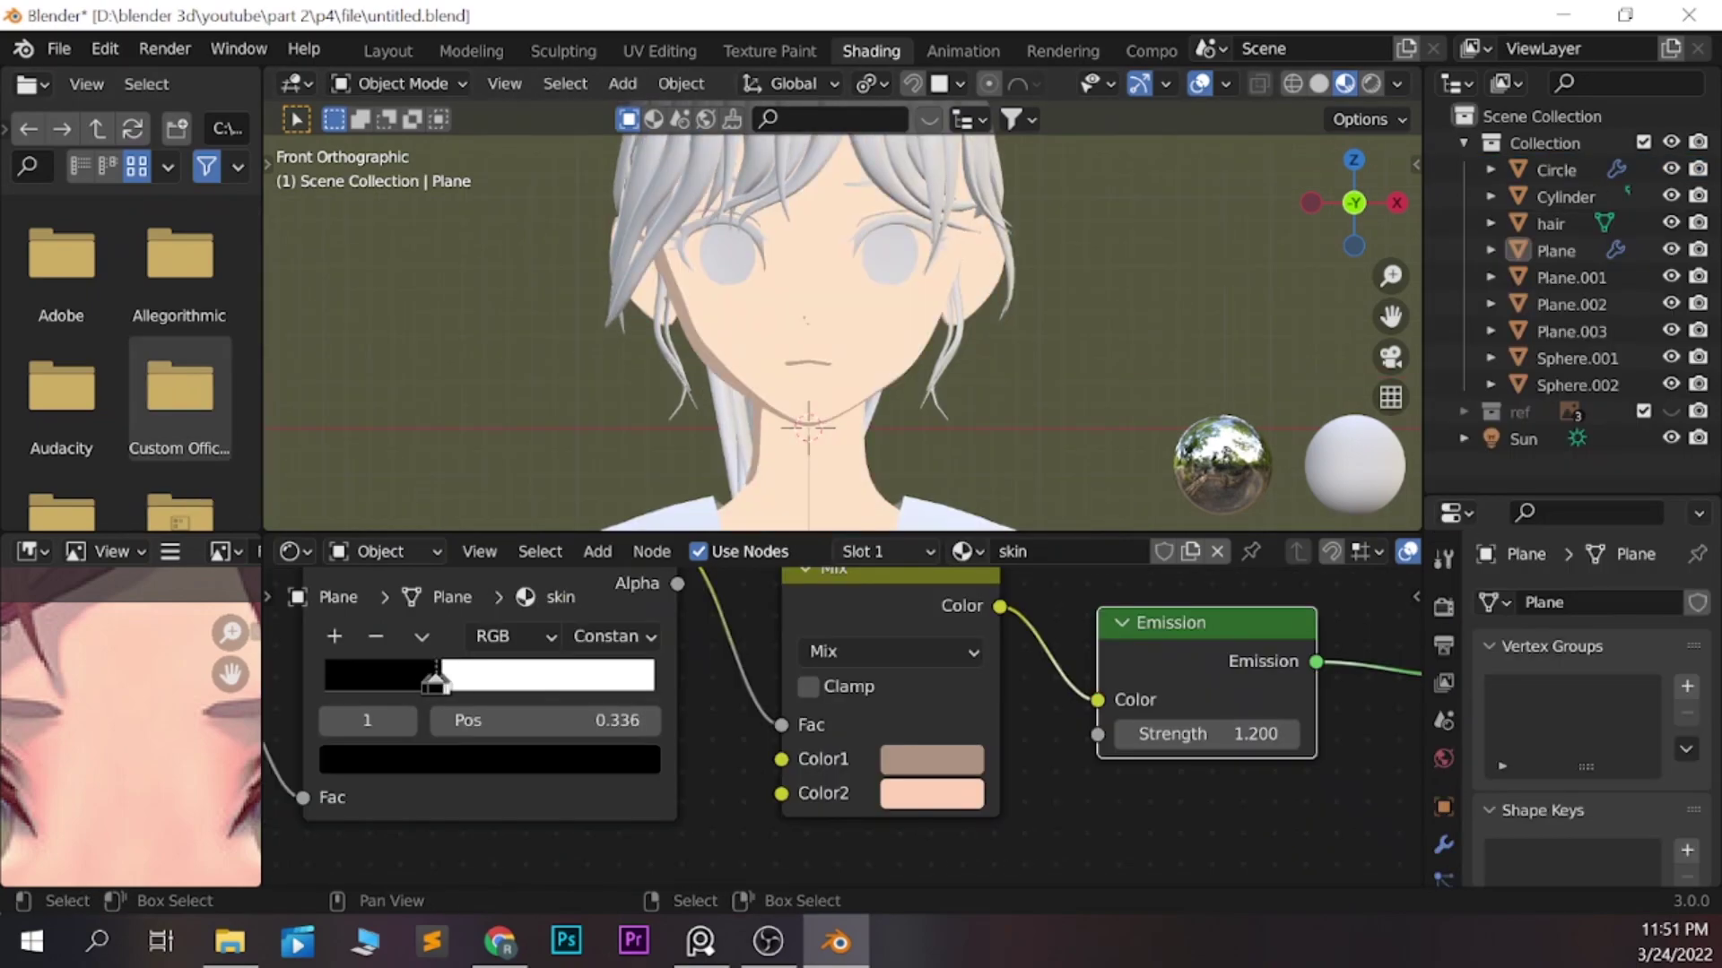
Move the skin ramp stop to 0.370, set emission to 1.1, and brighten the shadow tone
mouse_move(442, 683)
left_mouse_down()
mouse_move(571, 683)
mouse_move(428, 683)
mouse_move(447, 683)
left_mouse_up()
left_click(1121, 733)
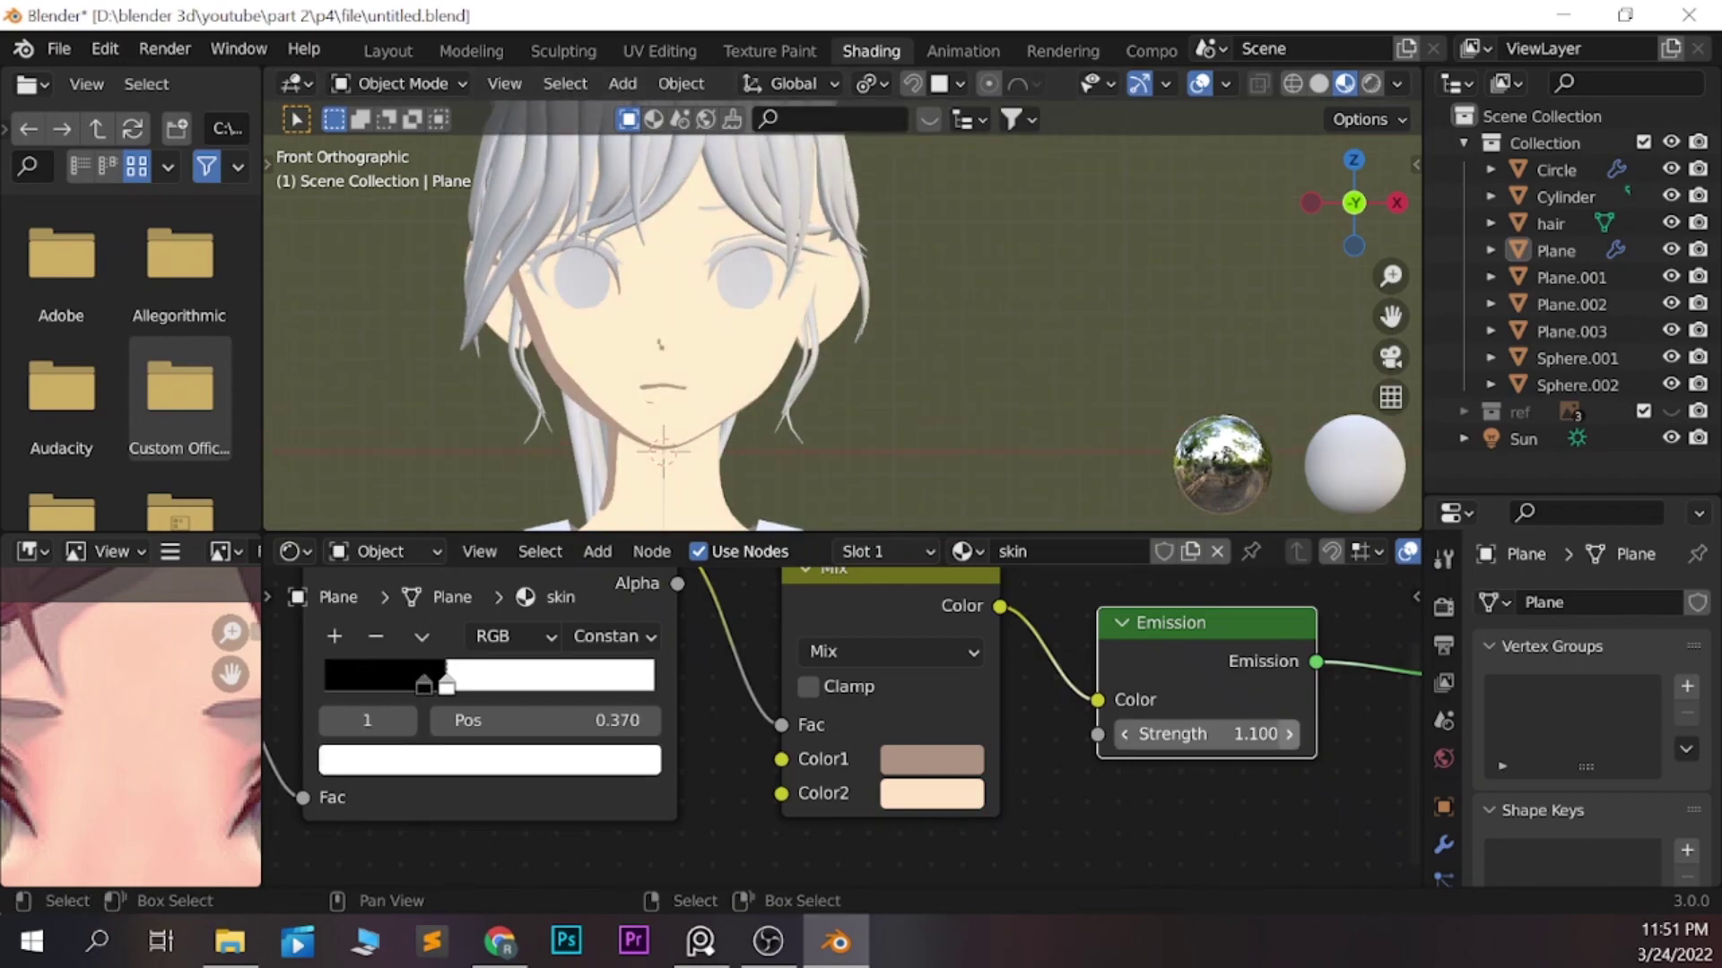
left_click(932, 758)
left_click_drag(1149, 383, 1150, 313)
Try a less saturated lit skin tone, undo it, and recheck both Mix colours
left_click(931, 793)
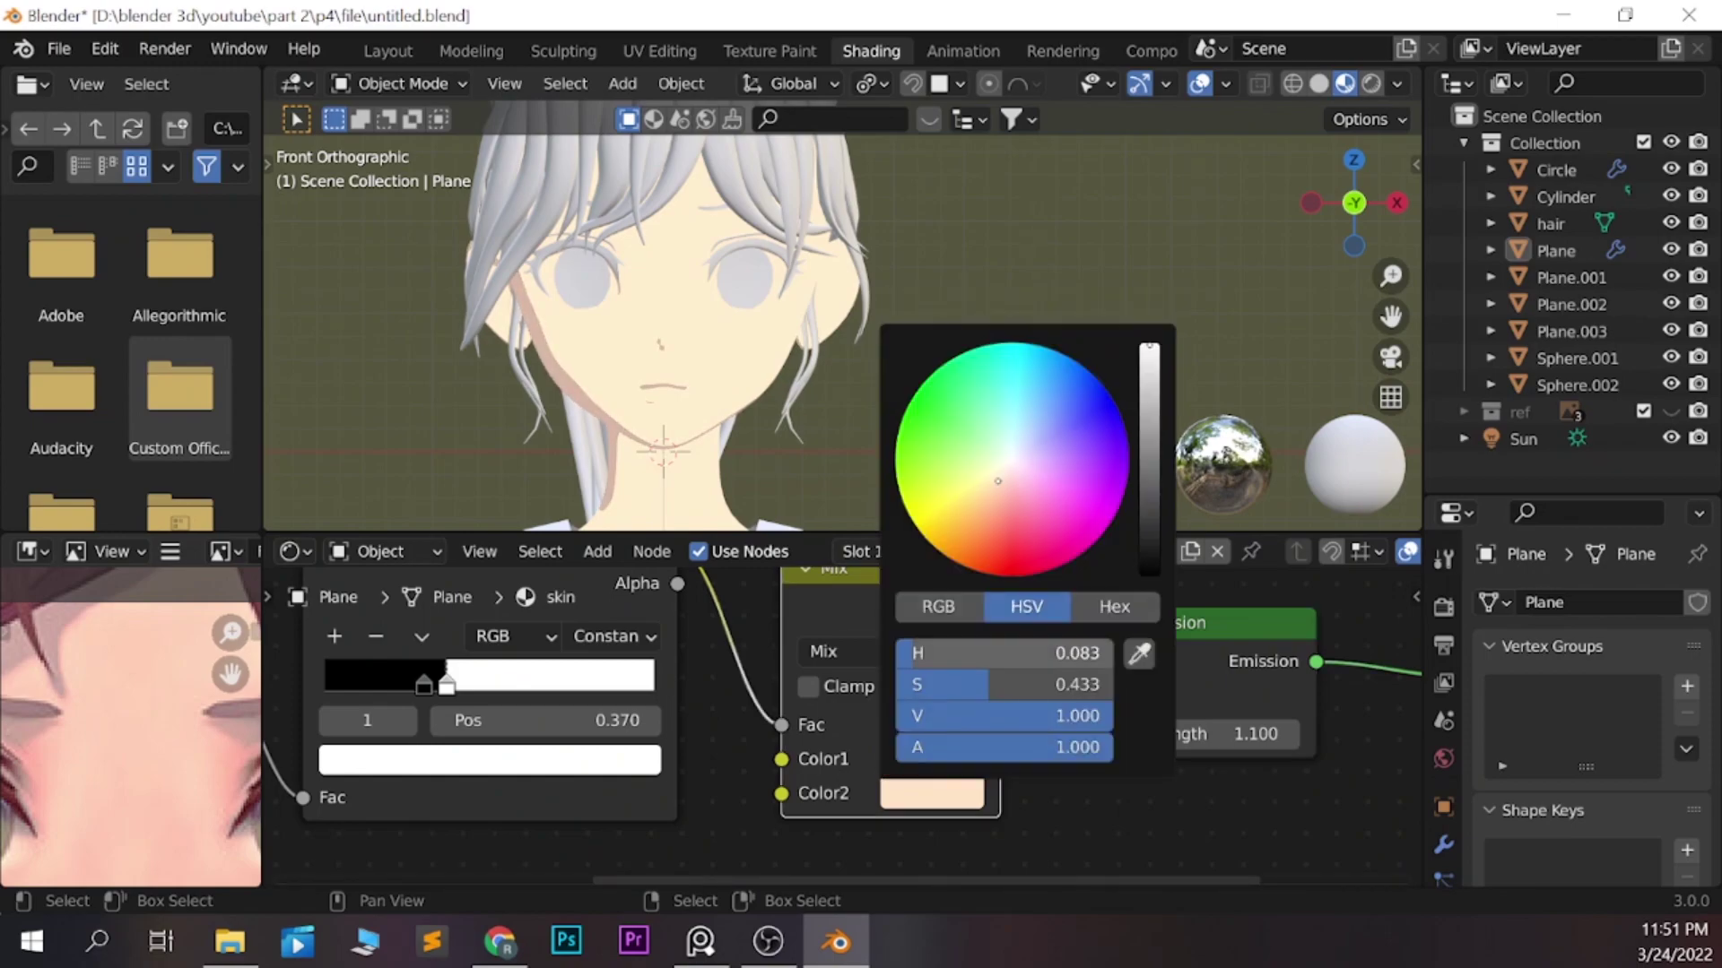
mouse_move(1022, 684)
left_mouse_down()
mouse_move(984, 685)
mouse_move(1014, 684)
left_mouse_up()
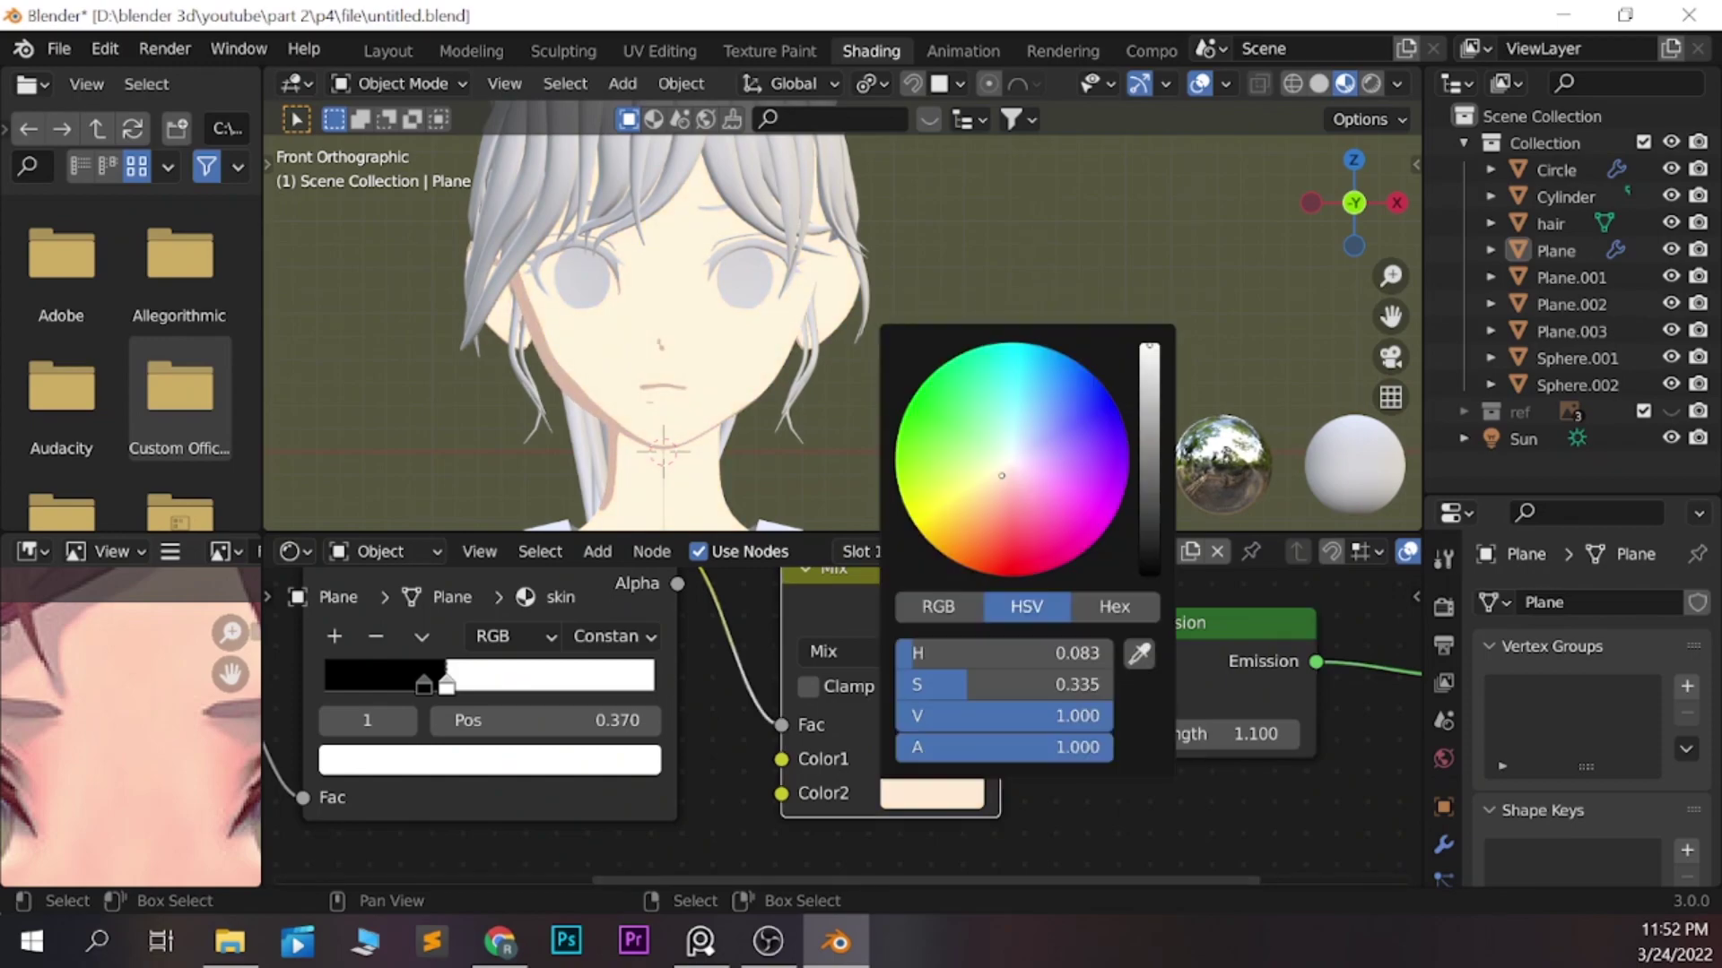
key("ctrl+z")
left_click(932, 793)
left_click(1138, 654)
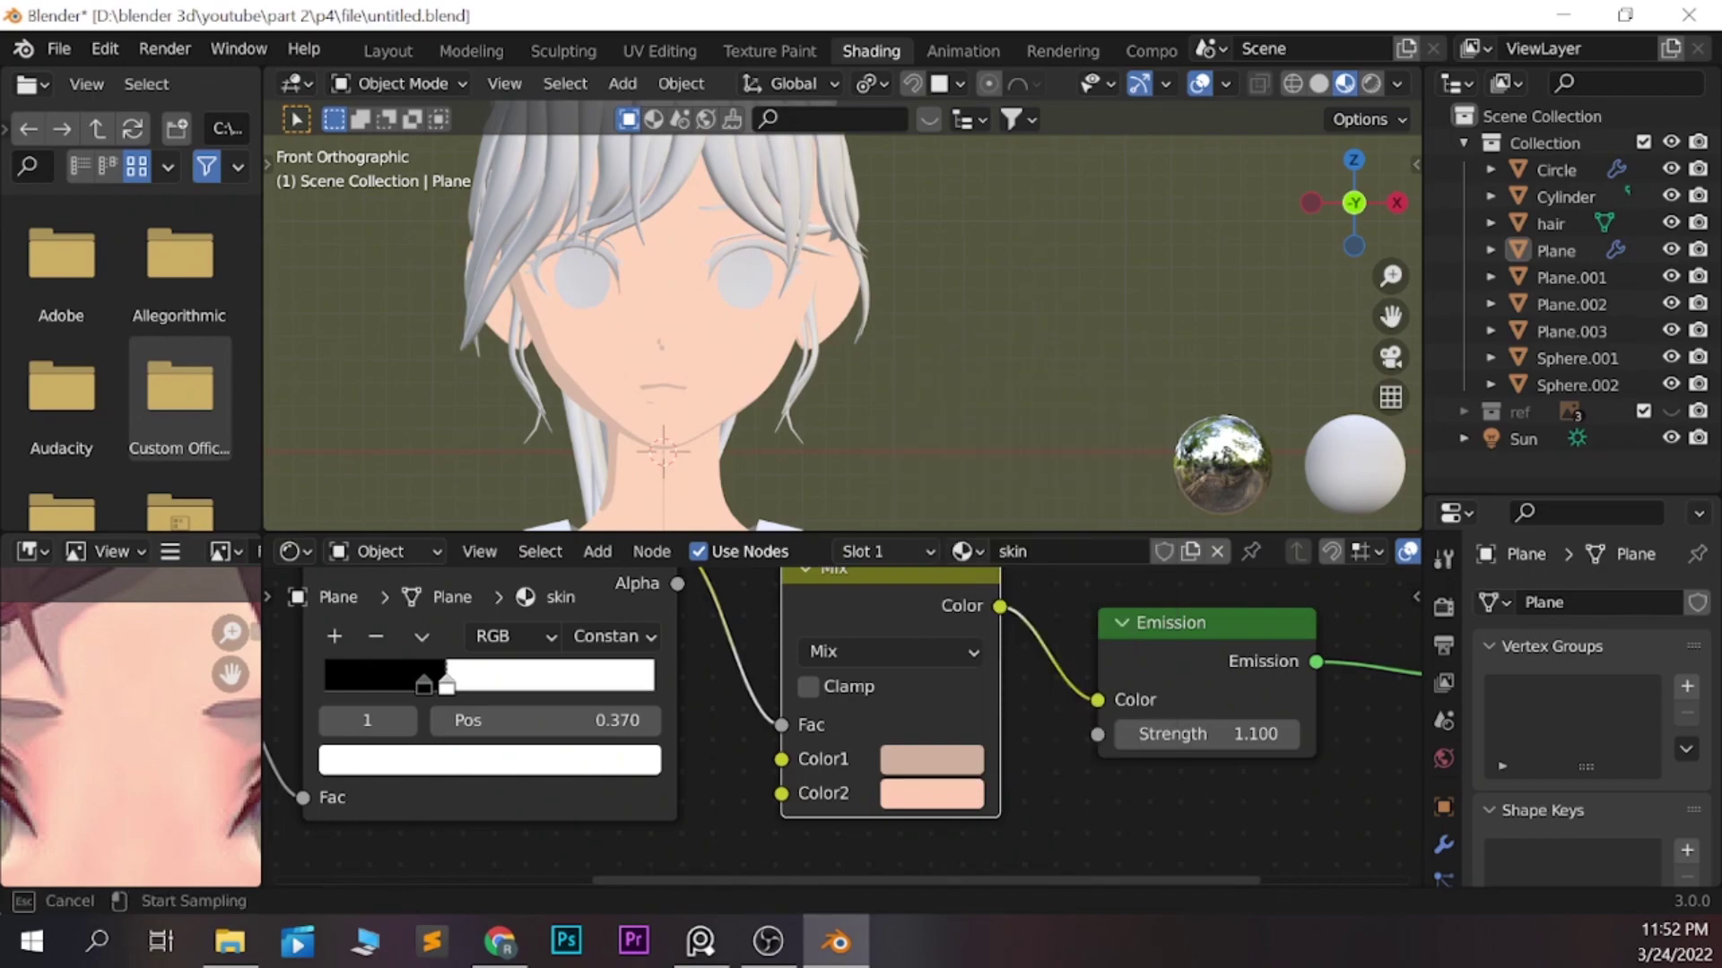
key("Escape")
left_click(932, 759)
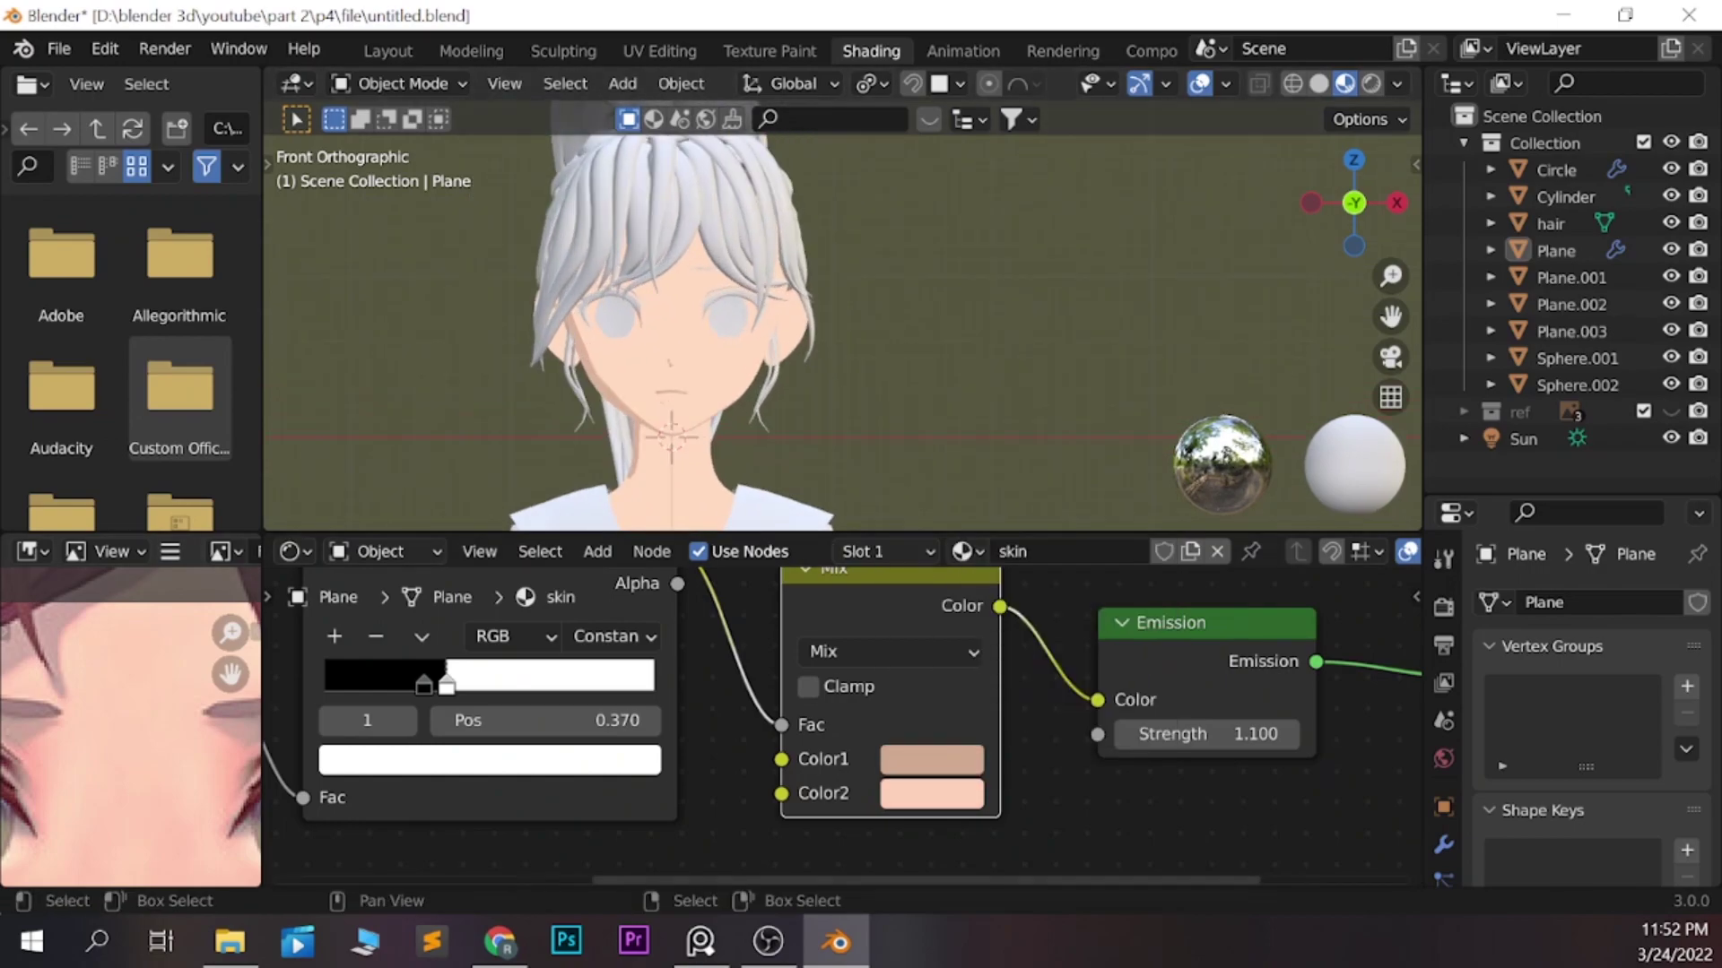
left_click(932, 793)
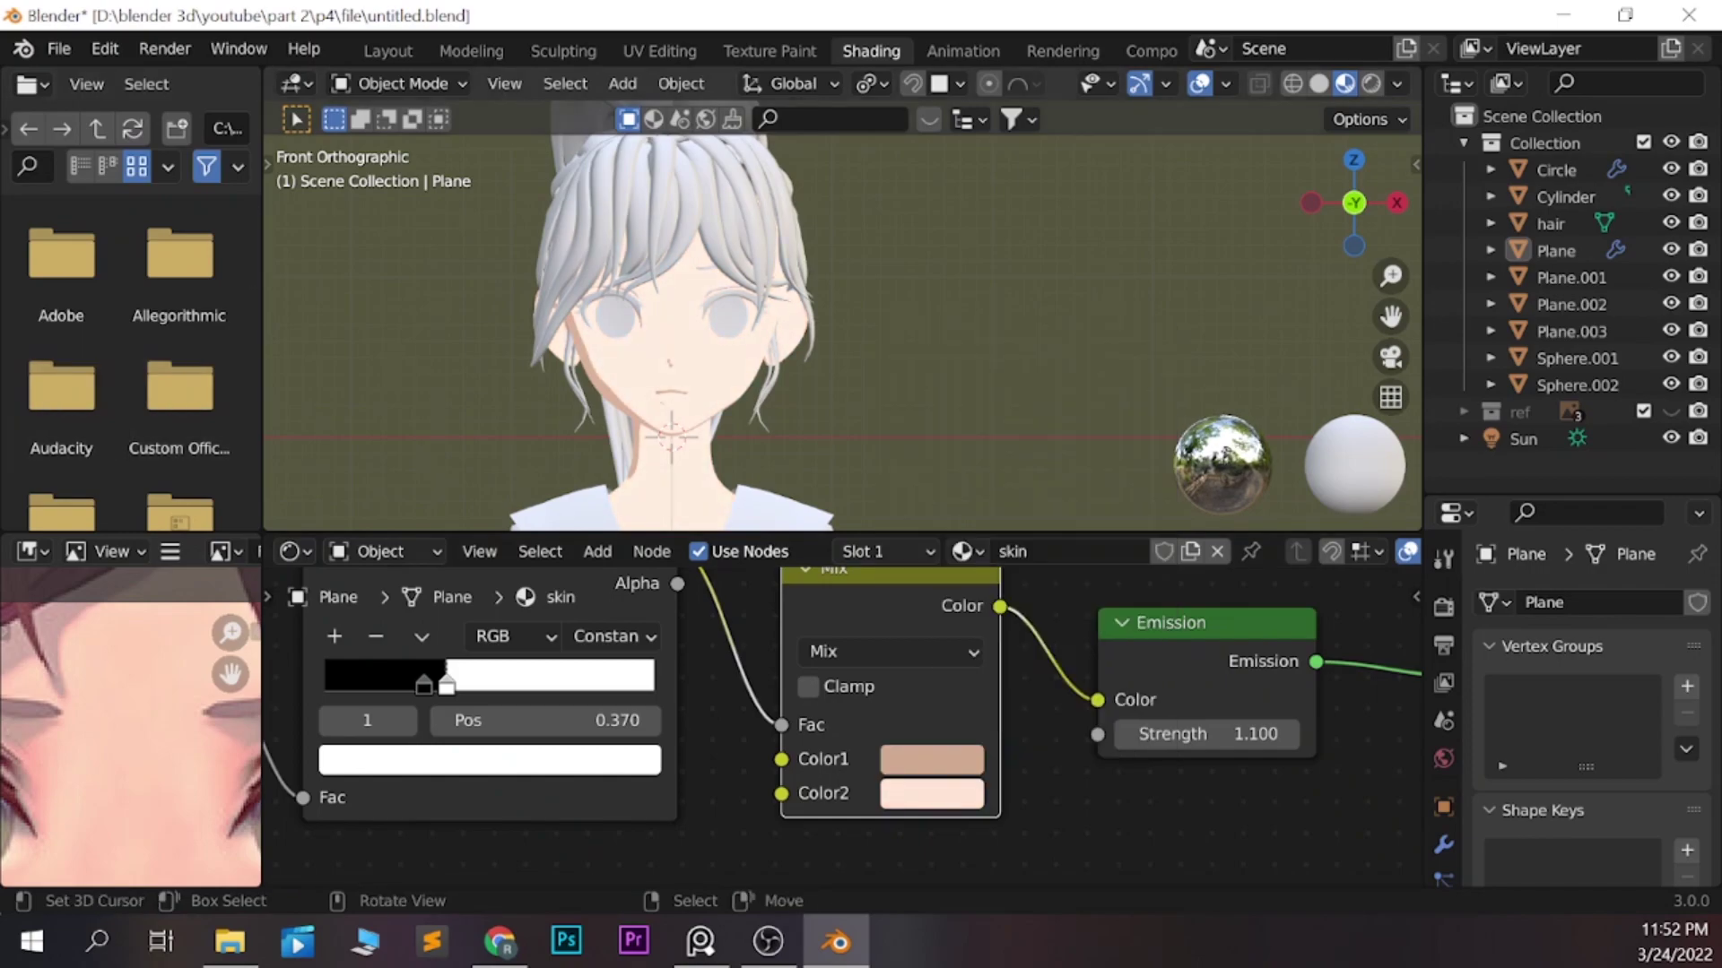
Save the file and assign the skin material to the brow and eye-line object Plane.001
scroll(682, 359, "up", 2)
key("ctrl+s")
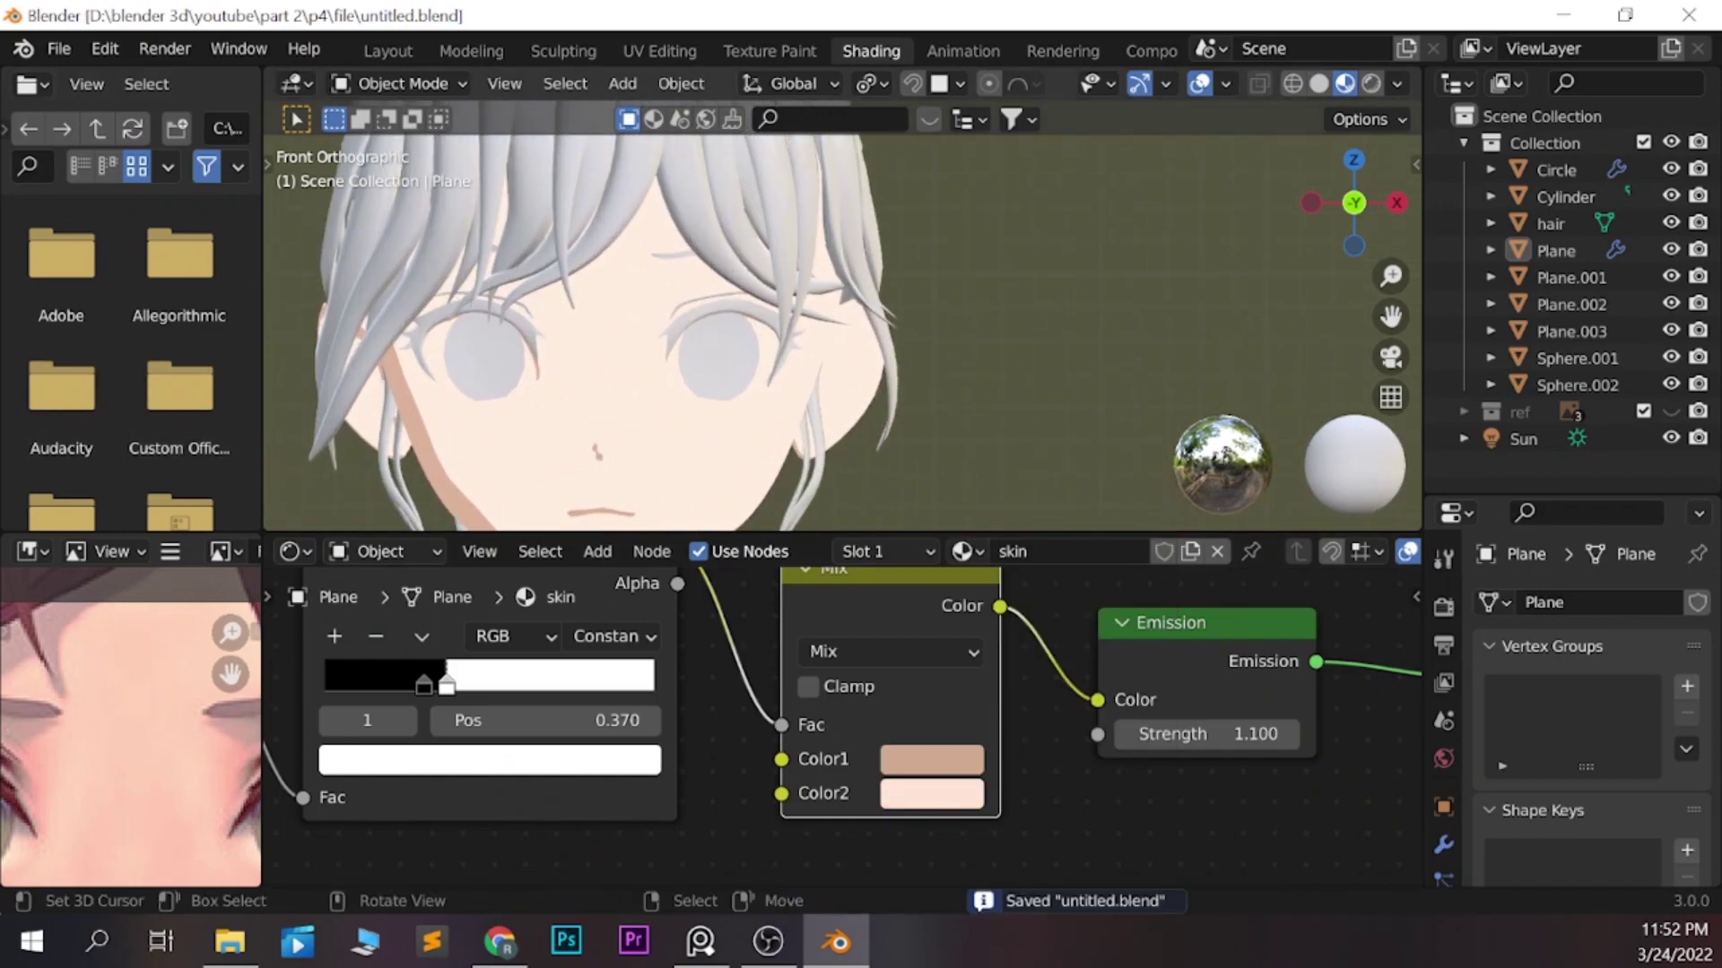
left_click(1571, 278)
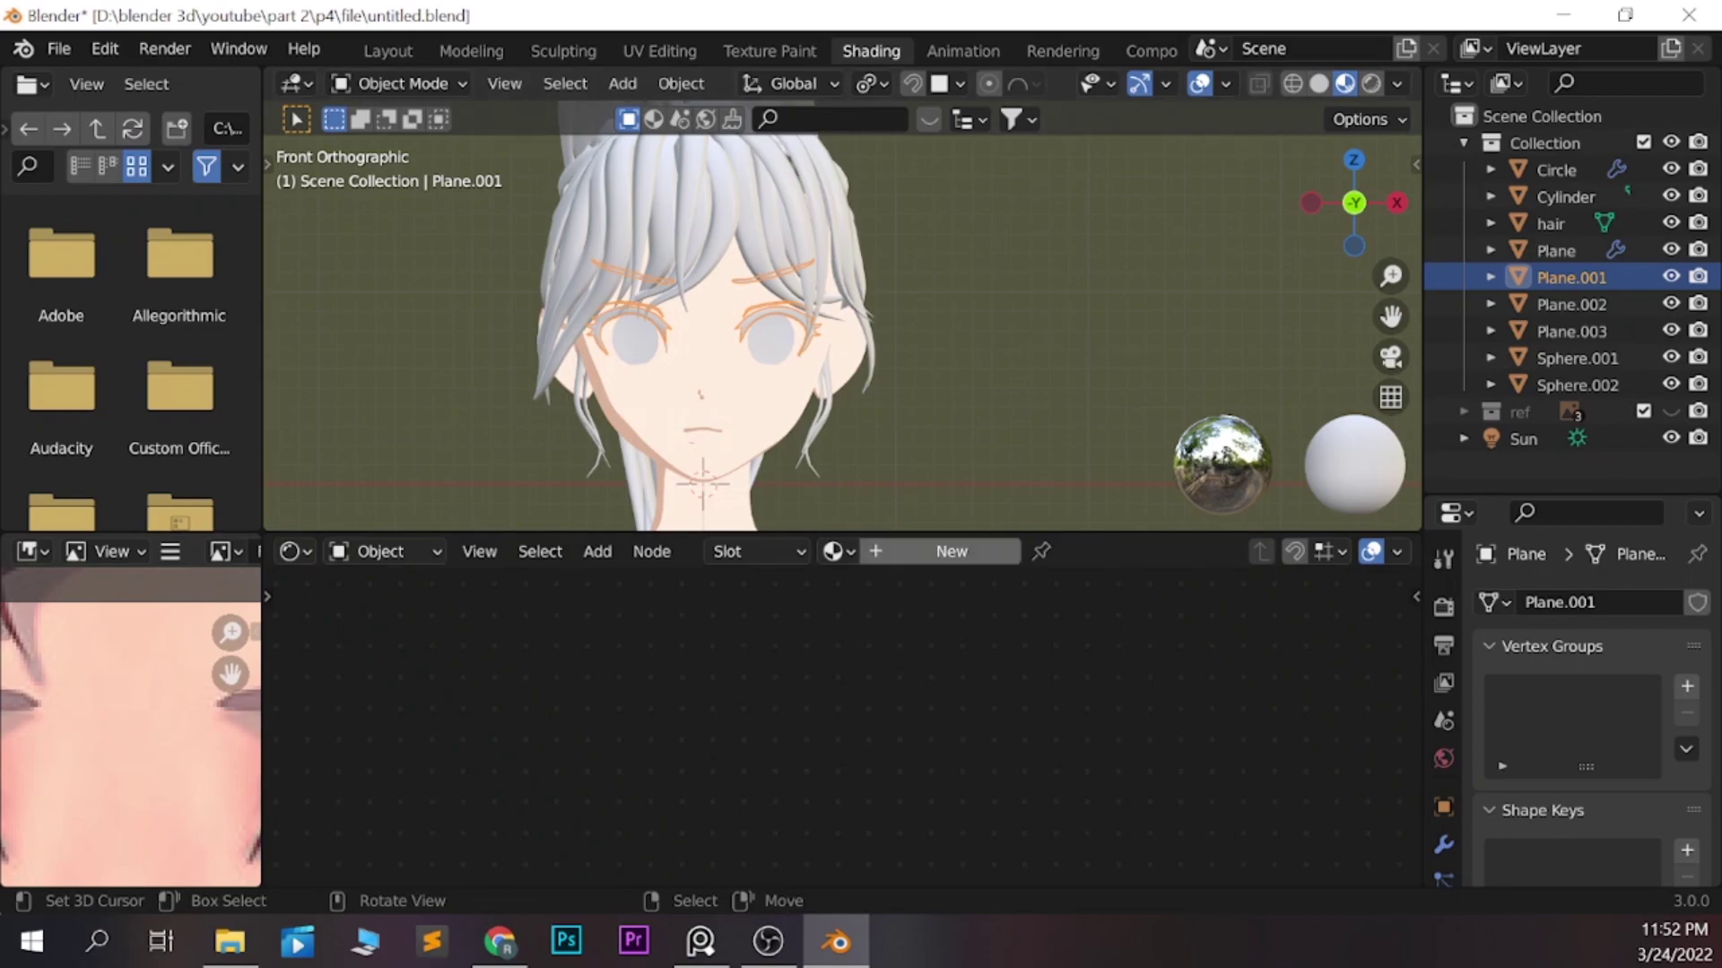
left_click(834, 551)
left_click(879, 619)
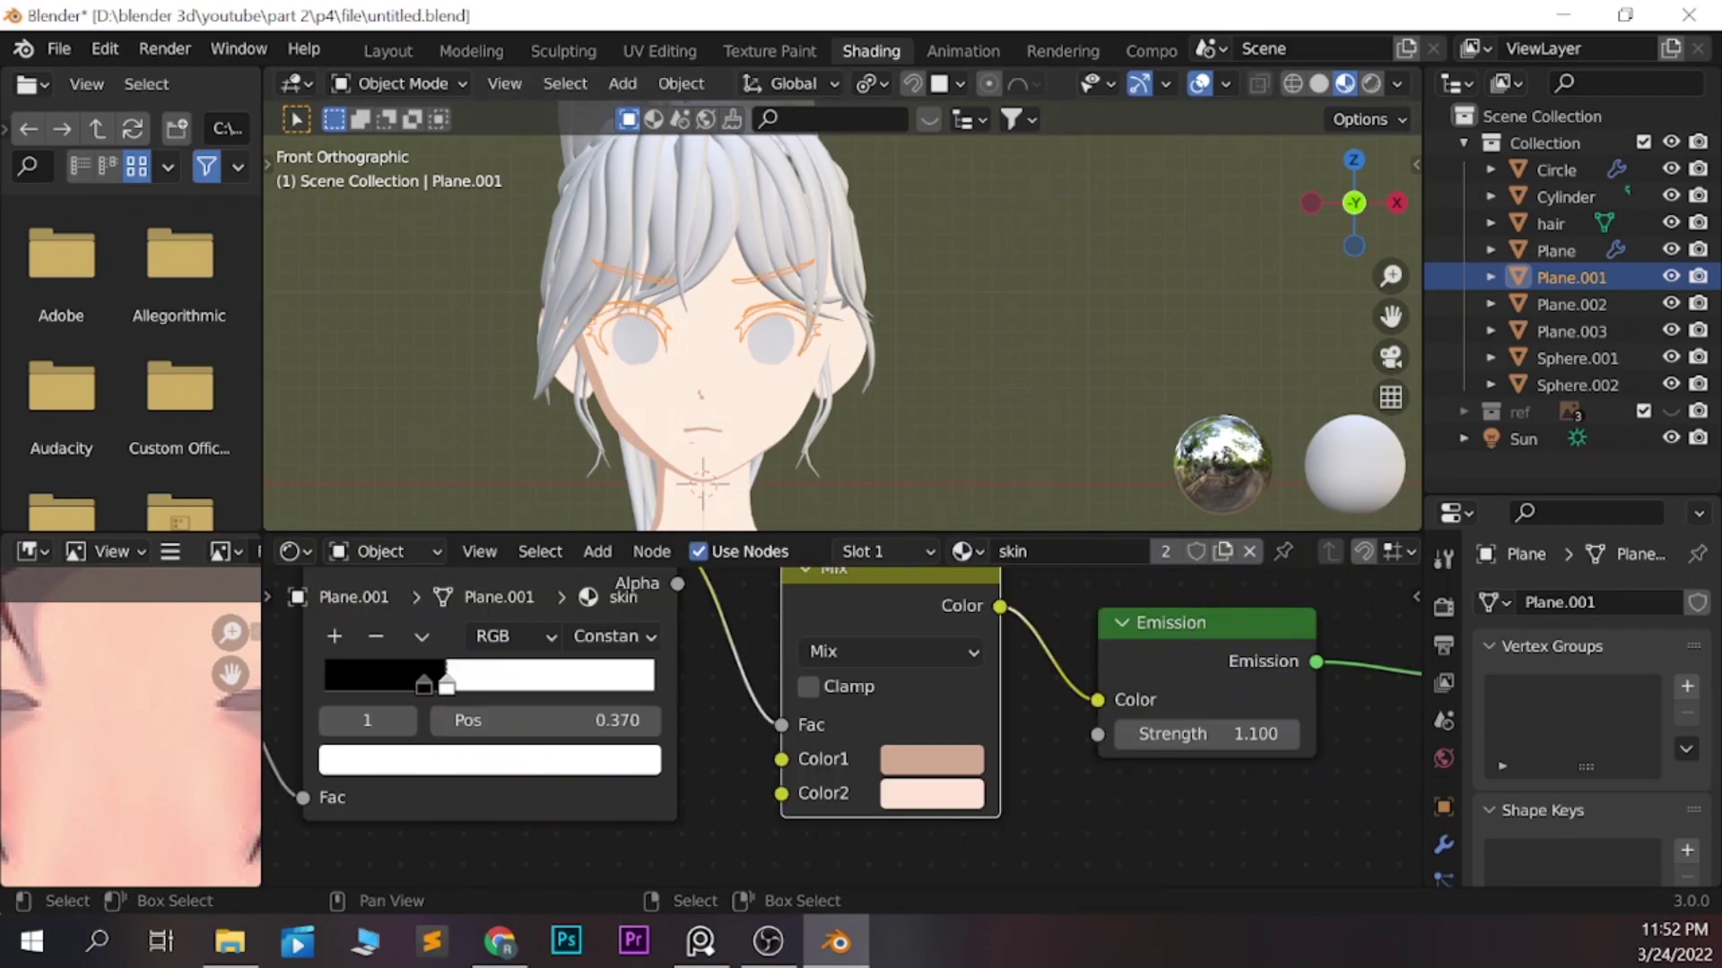
Link the Mix result to the Emission colour and flip the ramp so dark sits on the right
scroll(845, 724, "down", 2)
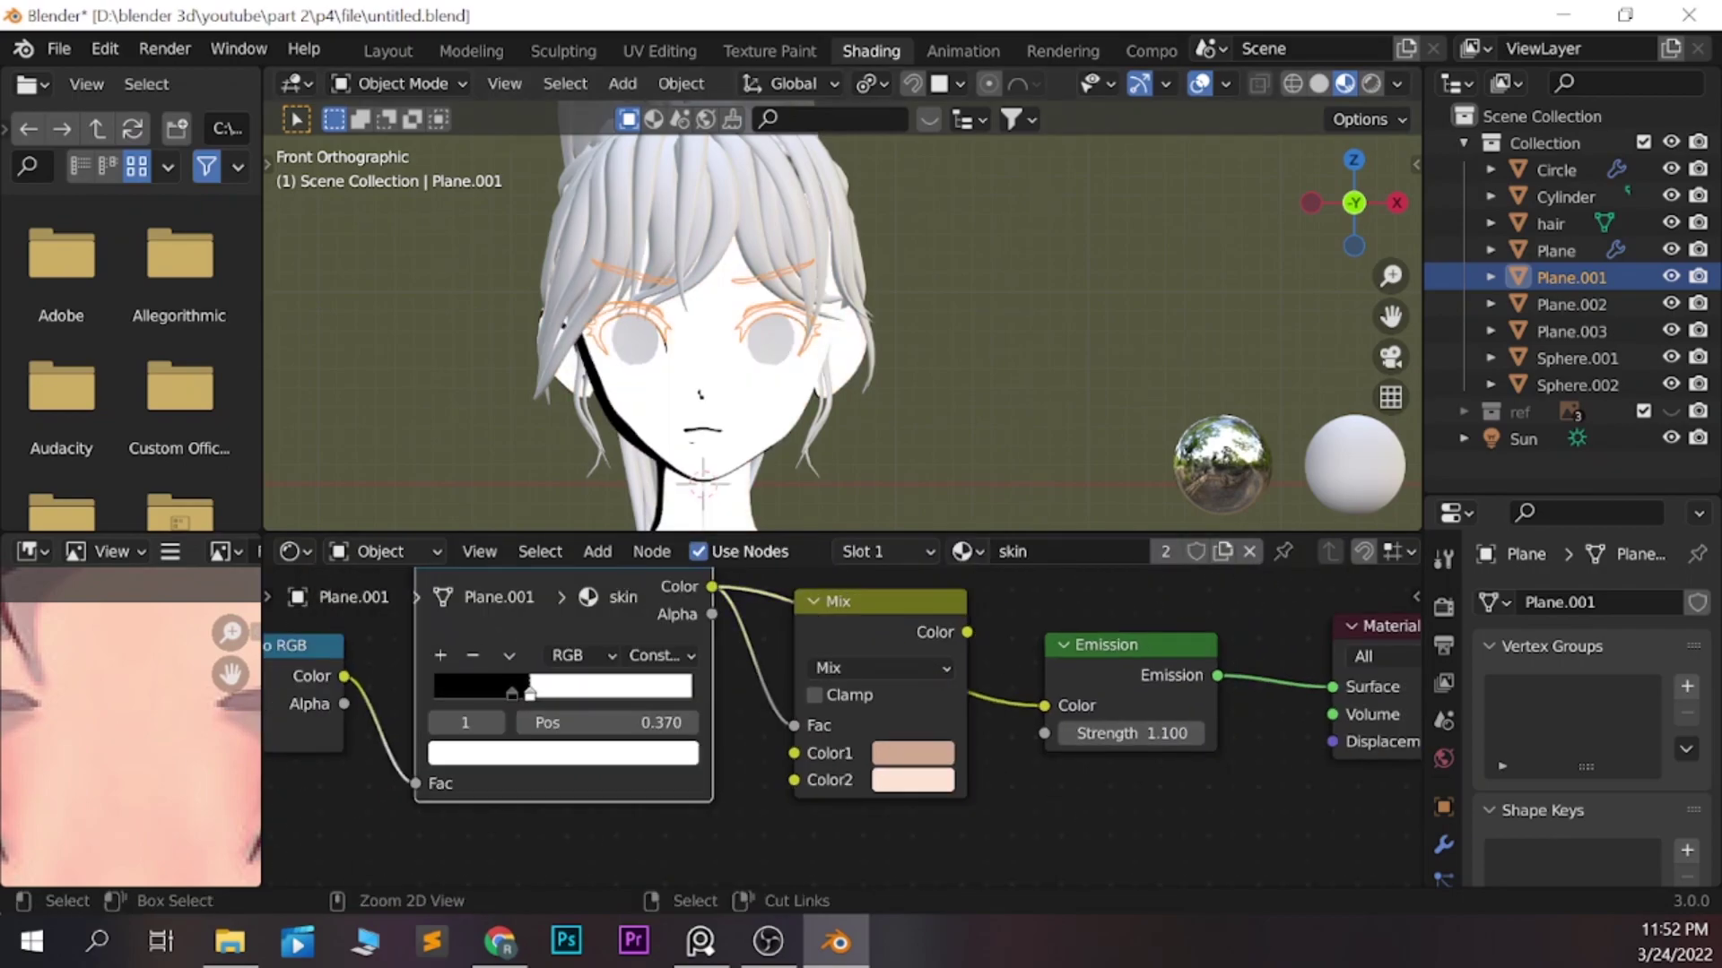
left_click_drag(970, 692, 967, 633)
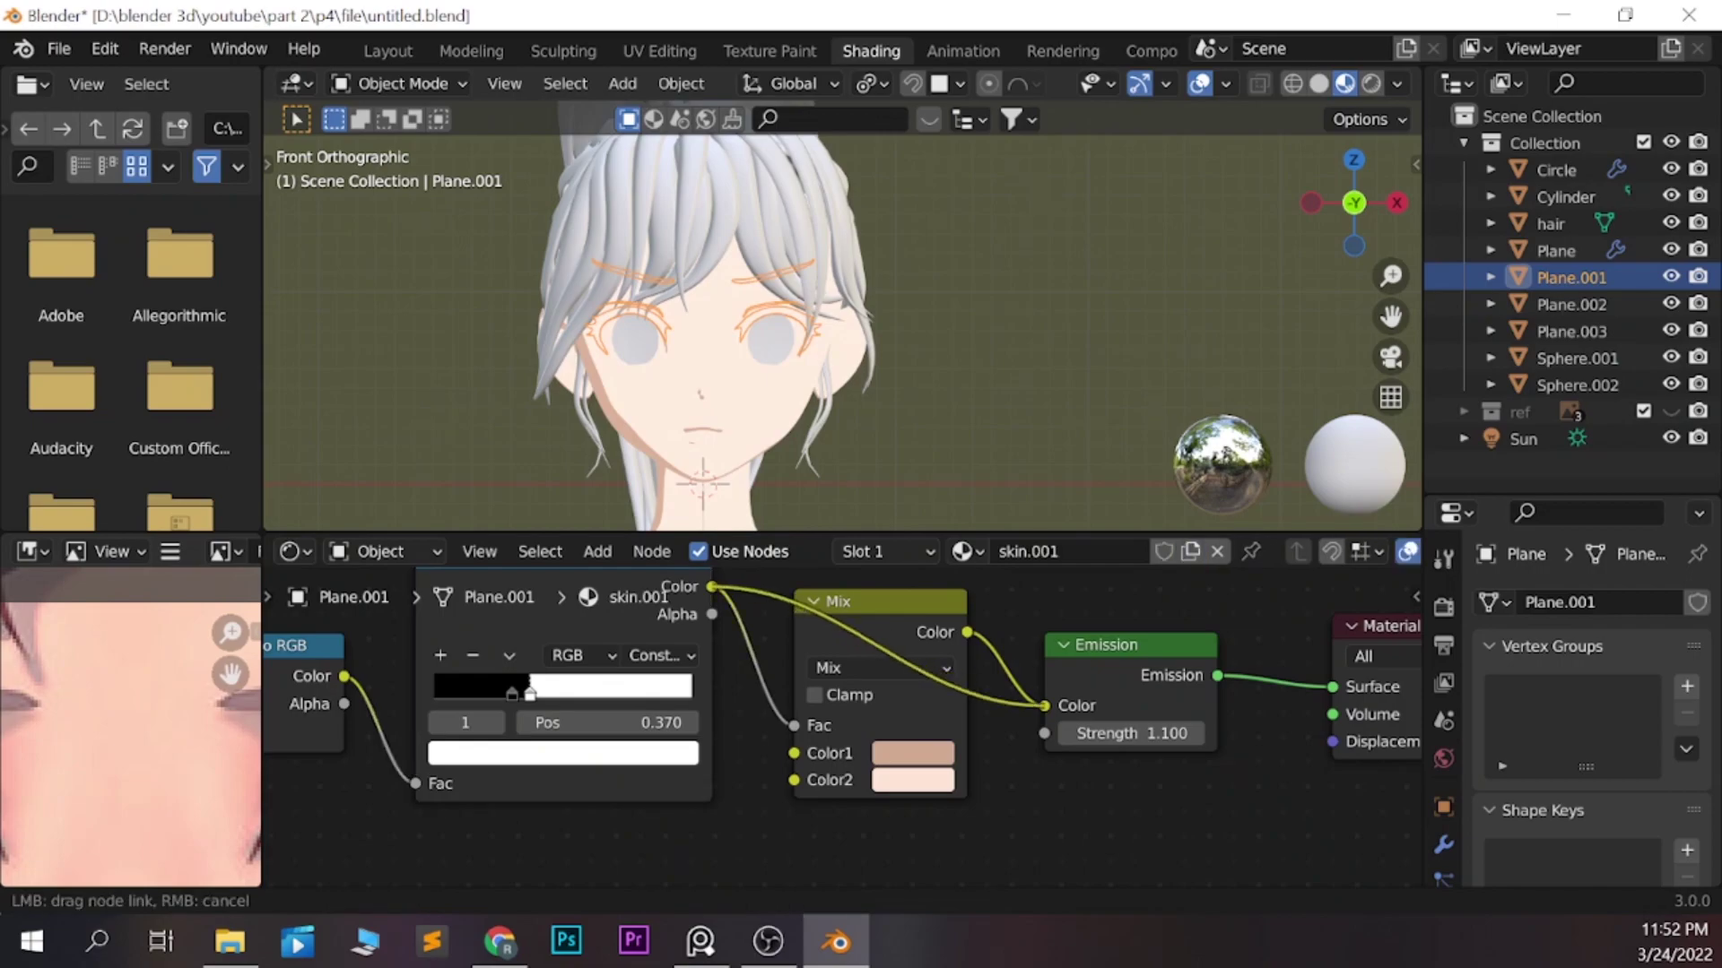
left_click_drag(512, 690, 542, 693)
scroll(763, 170, "down", 2)
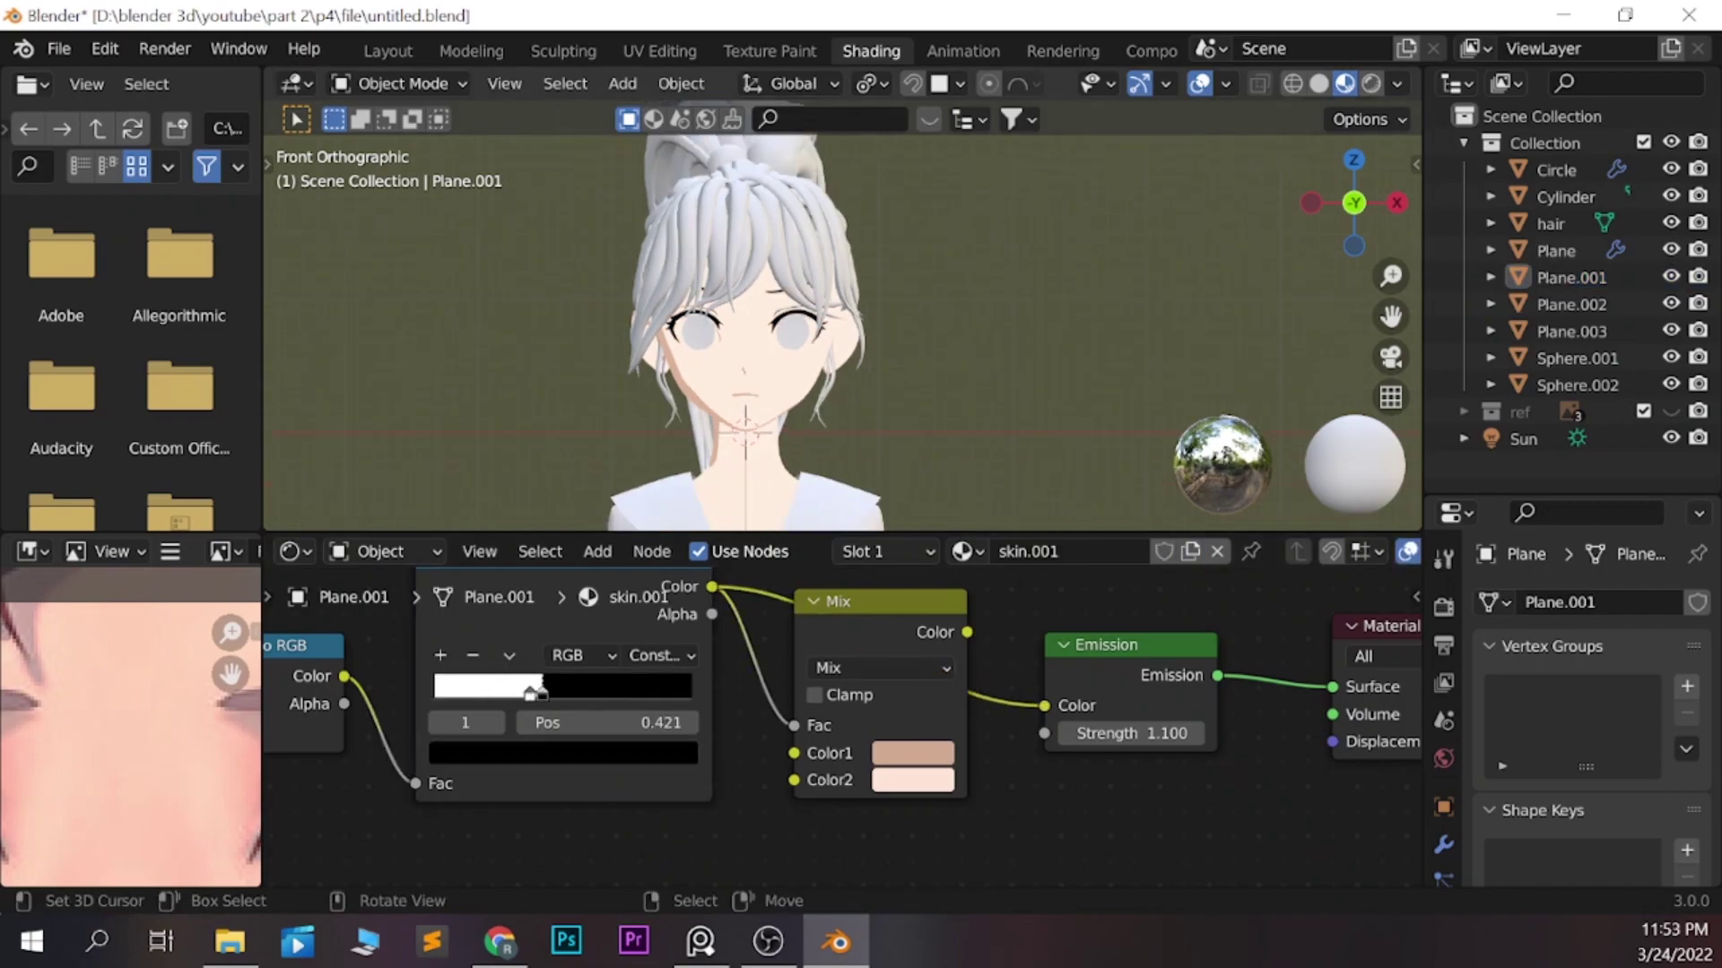
scroll(762, 170, "up", 3)
scroll(762, 170, "down", 1)
scroll(843, 332, "down", 1)
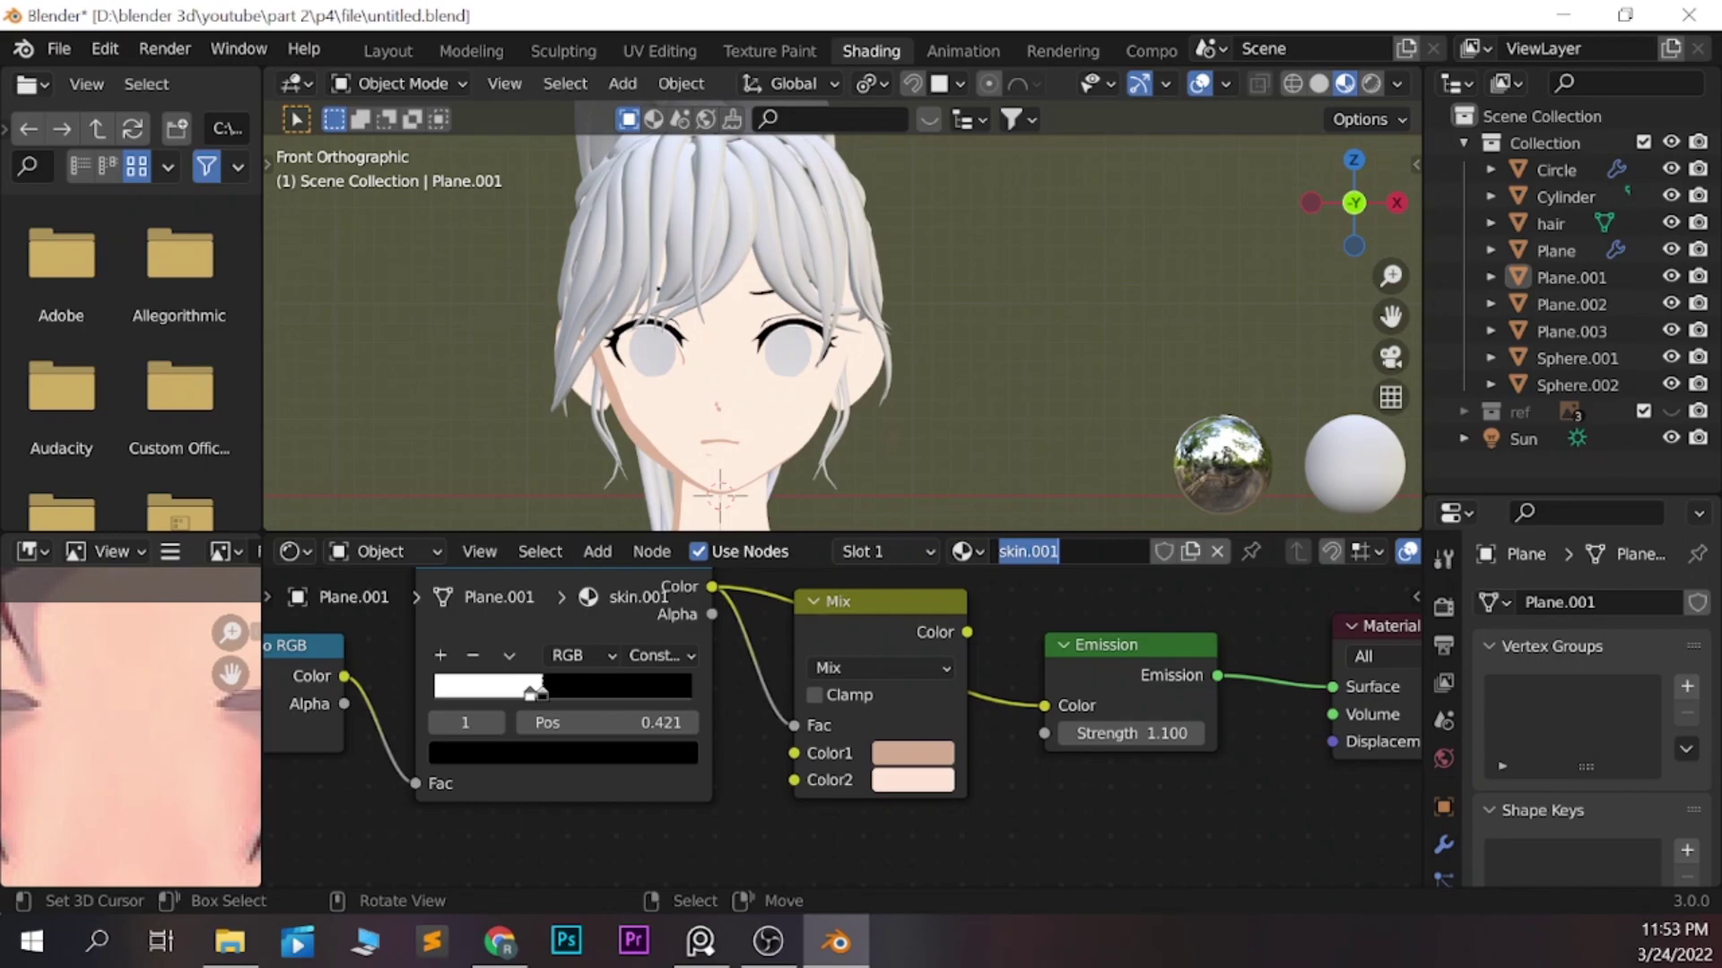
scroll(536, 695, "up", 2)
Tint the ramp's dark stop a deep reddish brown and remove the Mix node
left_click(461, 762)
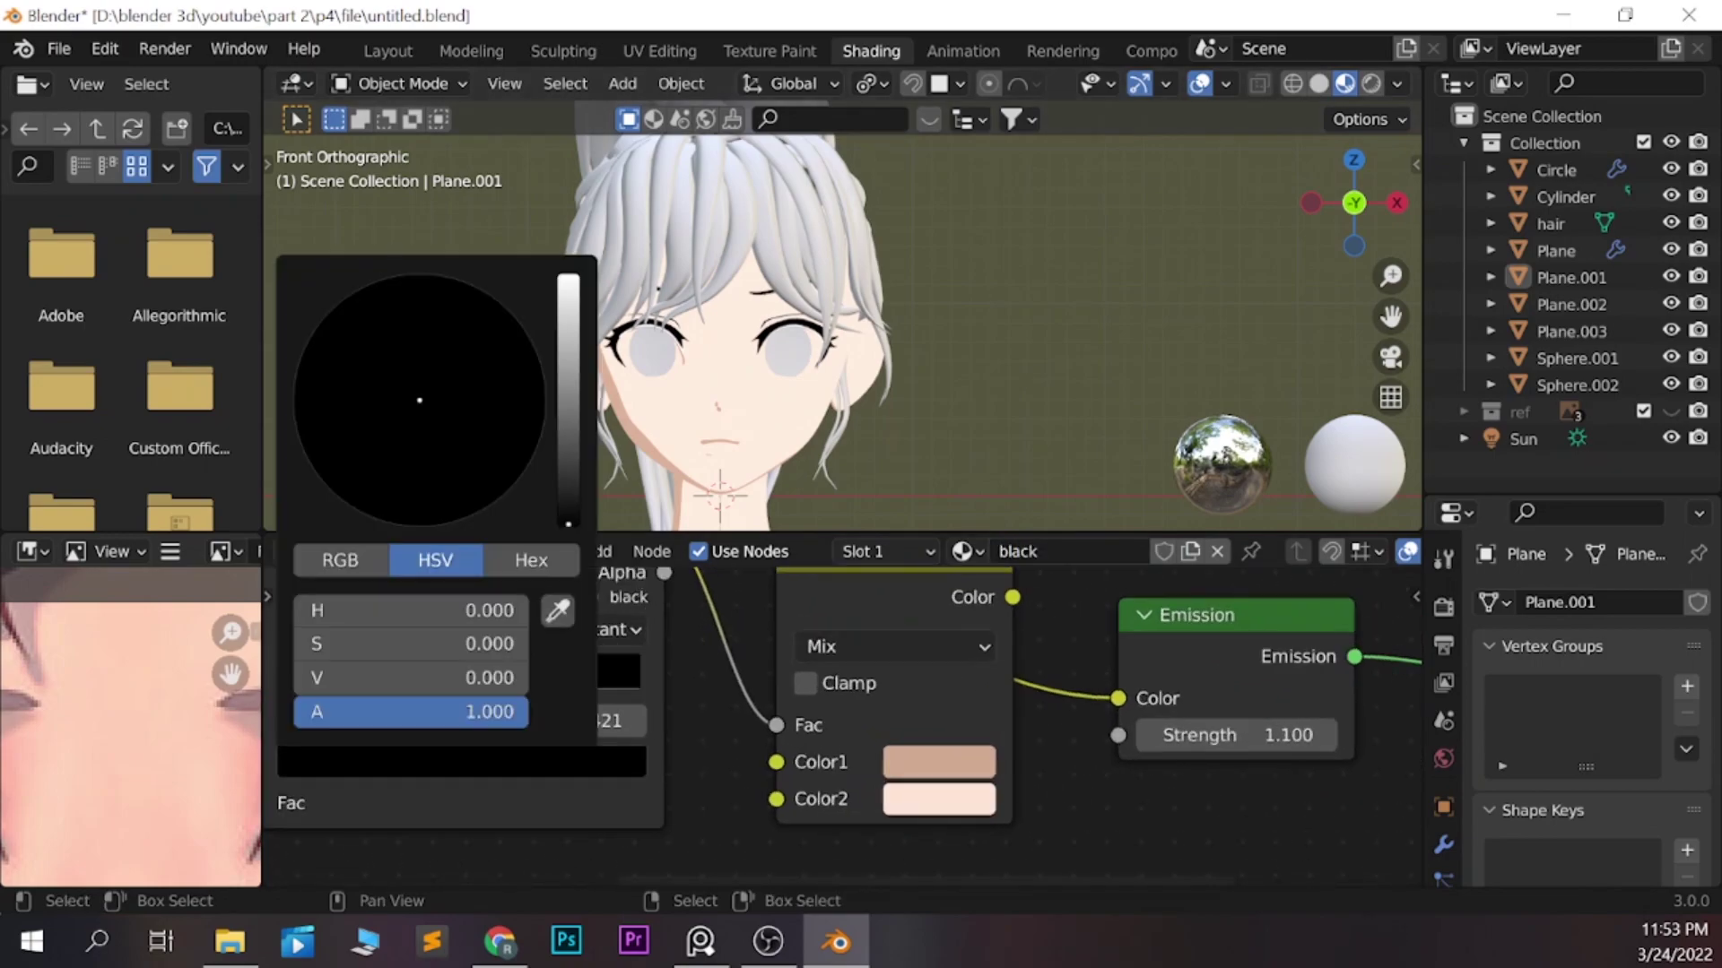
left_click_drag(305, 677, 329, 677)
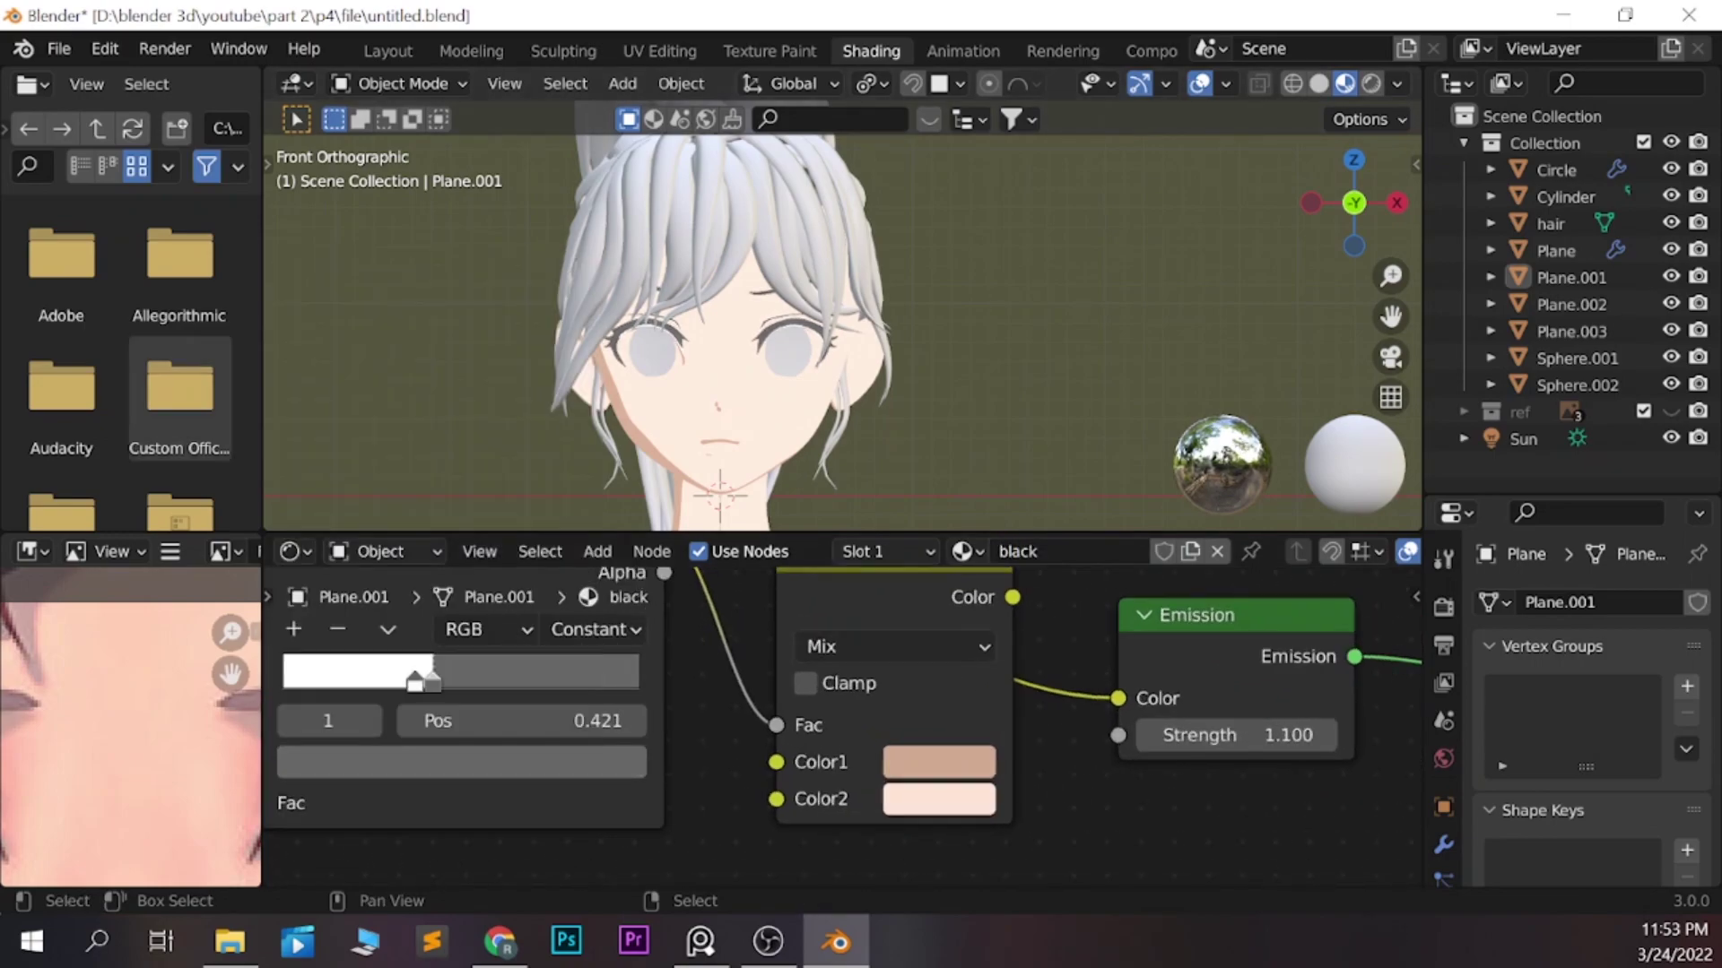
left_click(461, 762)
left_click(420, 416)
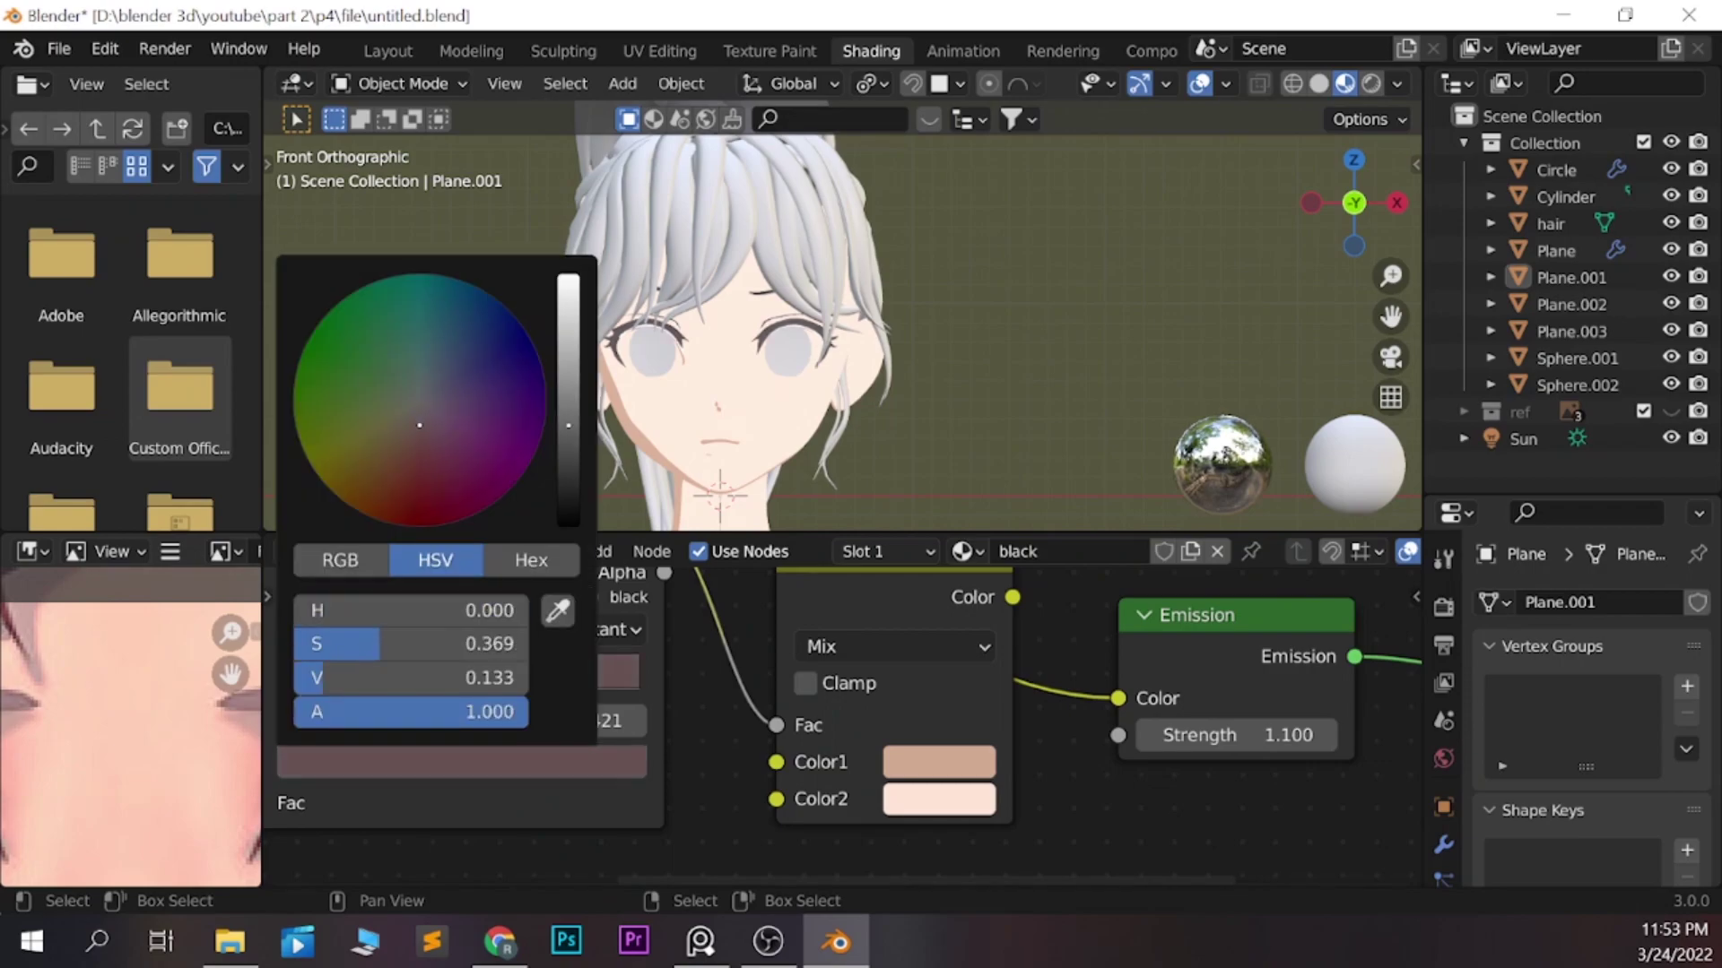
left_click_drag(359, 644, 431, 644)
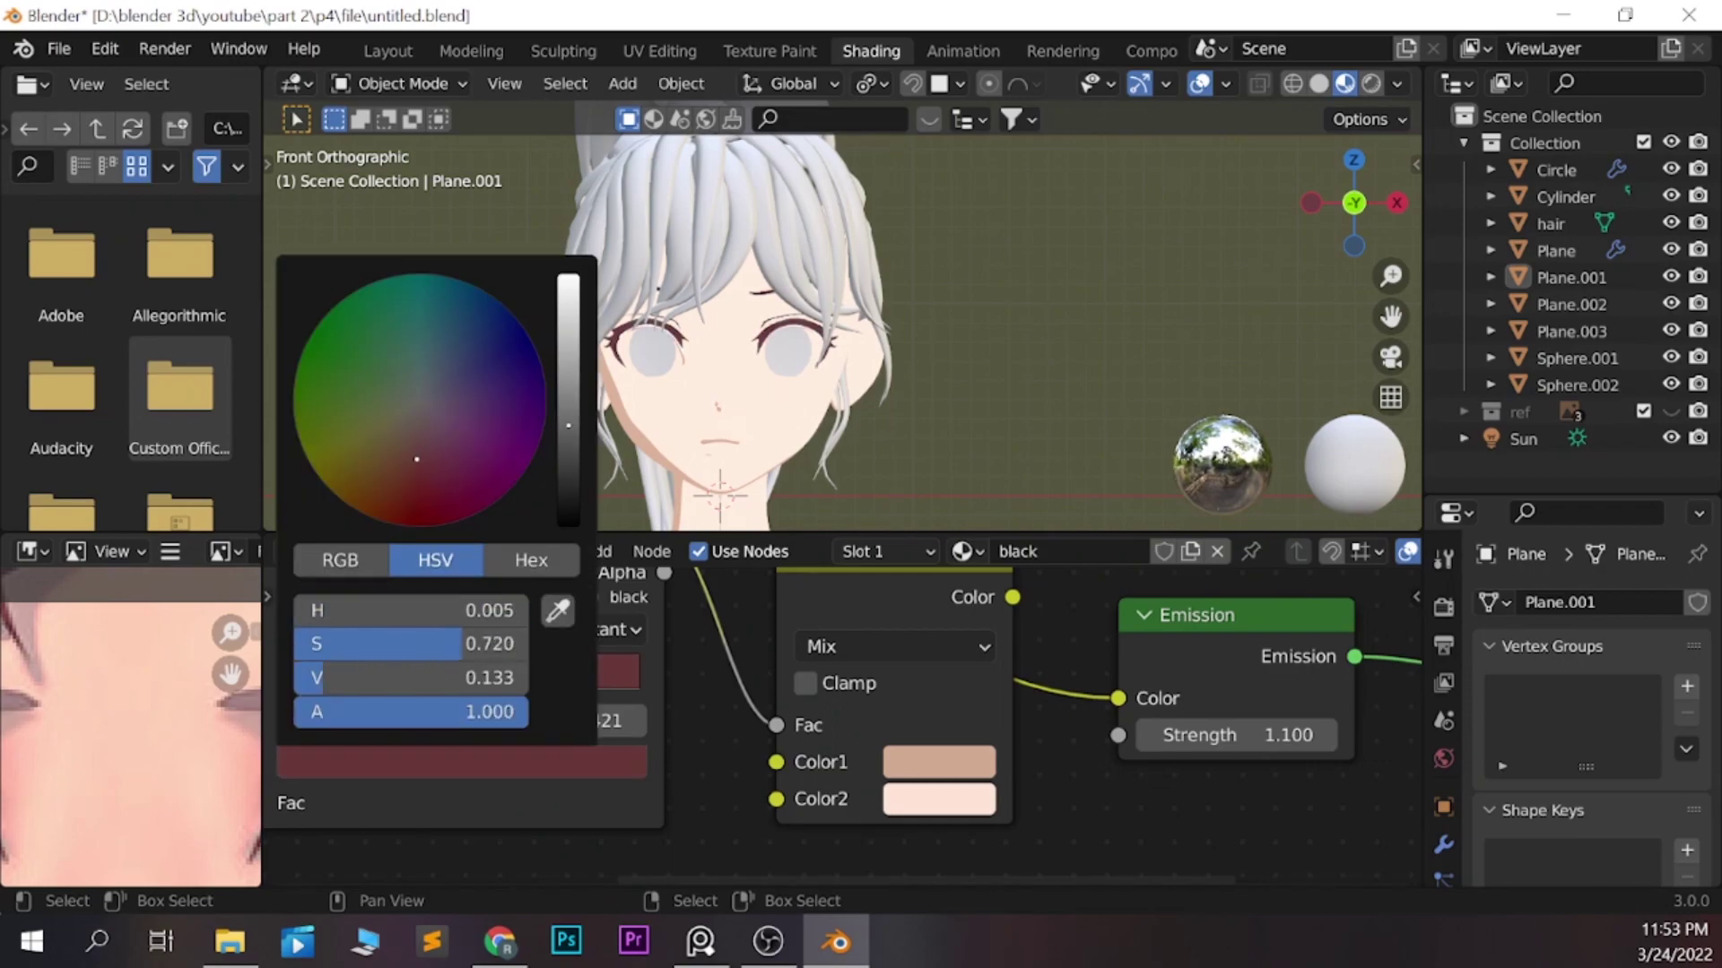
key("ctrl+z")
key("ctrl+z")
In Edit Mode, add a second material slot to Plane.001 holding the black material
key("ctrl+Tab")
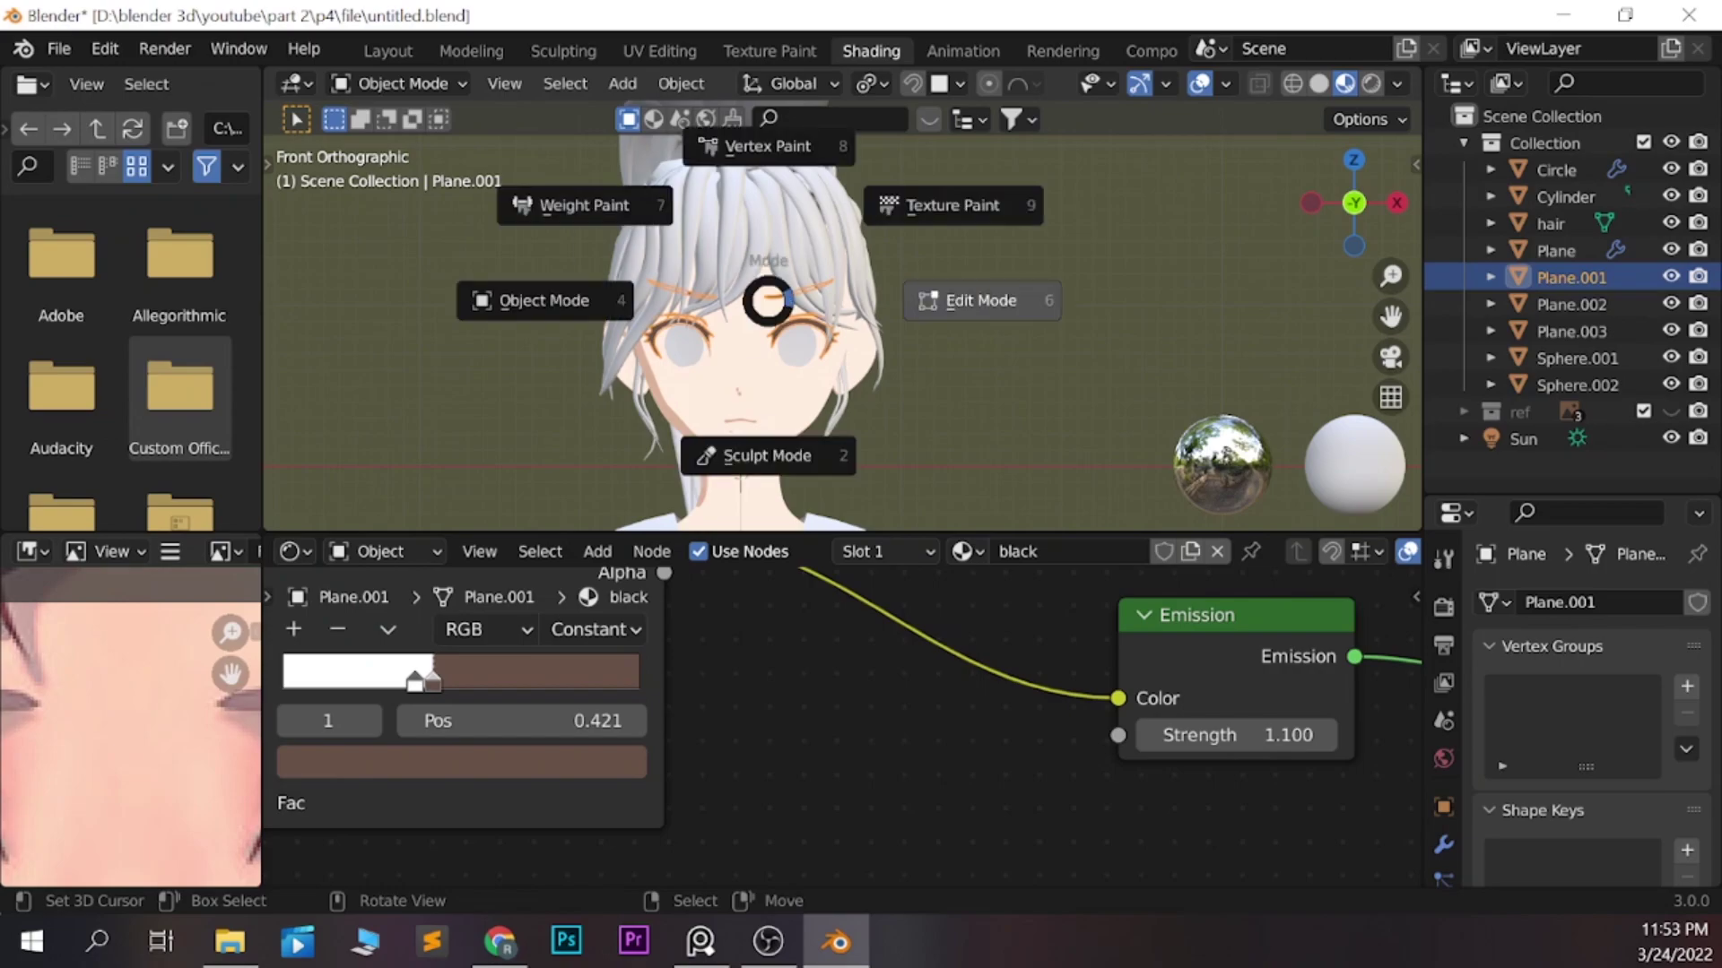
key("6")
scroll(834, 327, "up", 3)
scroll(1443, 807, "down", 3)
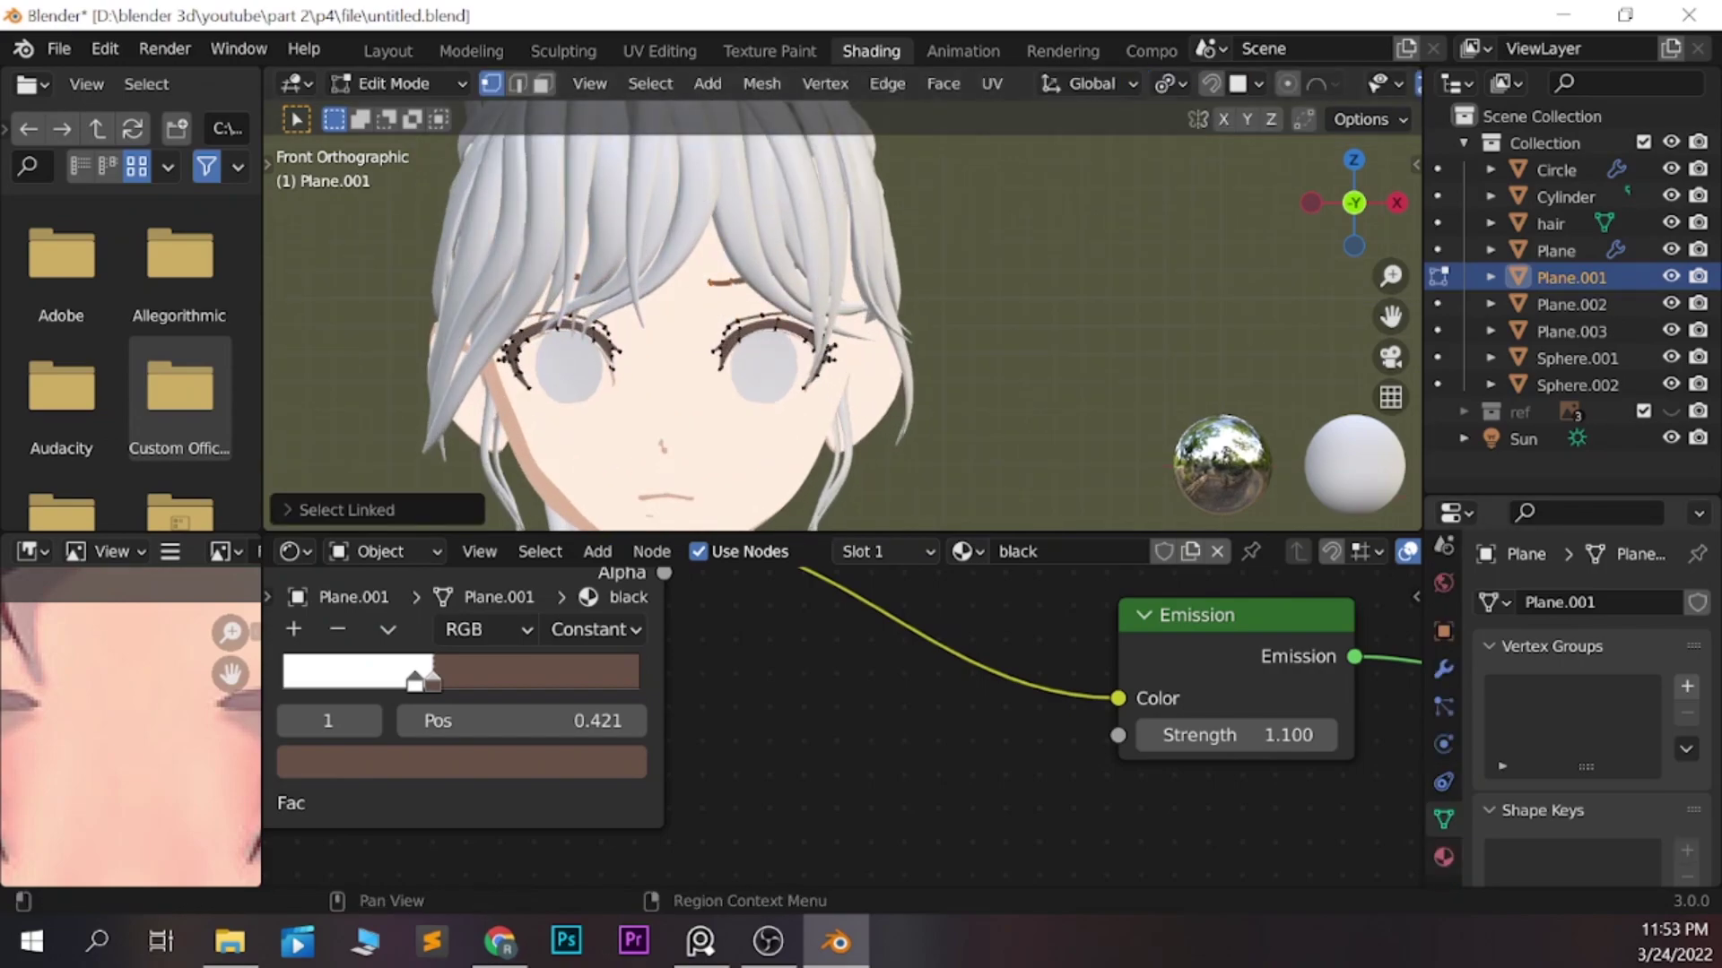
left_click(1443, 856)
left_click(1697, 602)
left_click(834, 552)
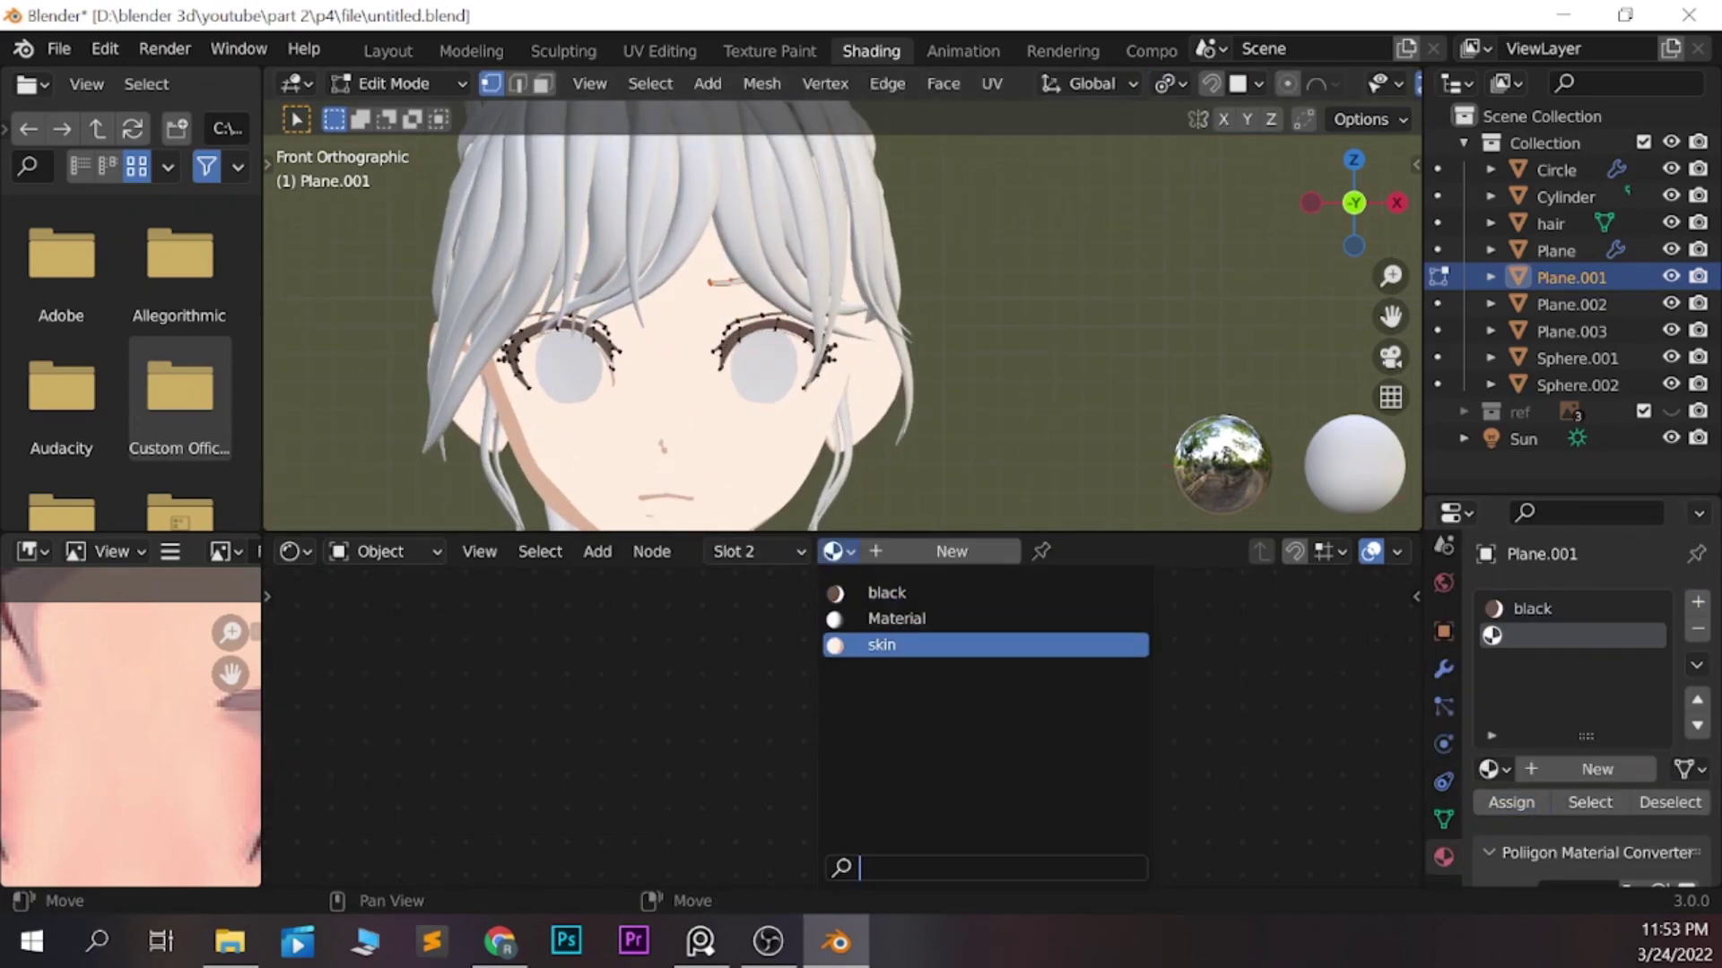
left_click(883, 591)
Make a separate 'gray' copy with a dull neutral grey dark tone, exit Edit Mode, and save
left_click(1190, 552)
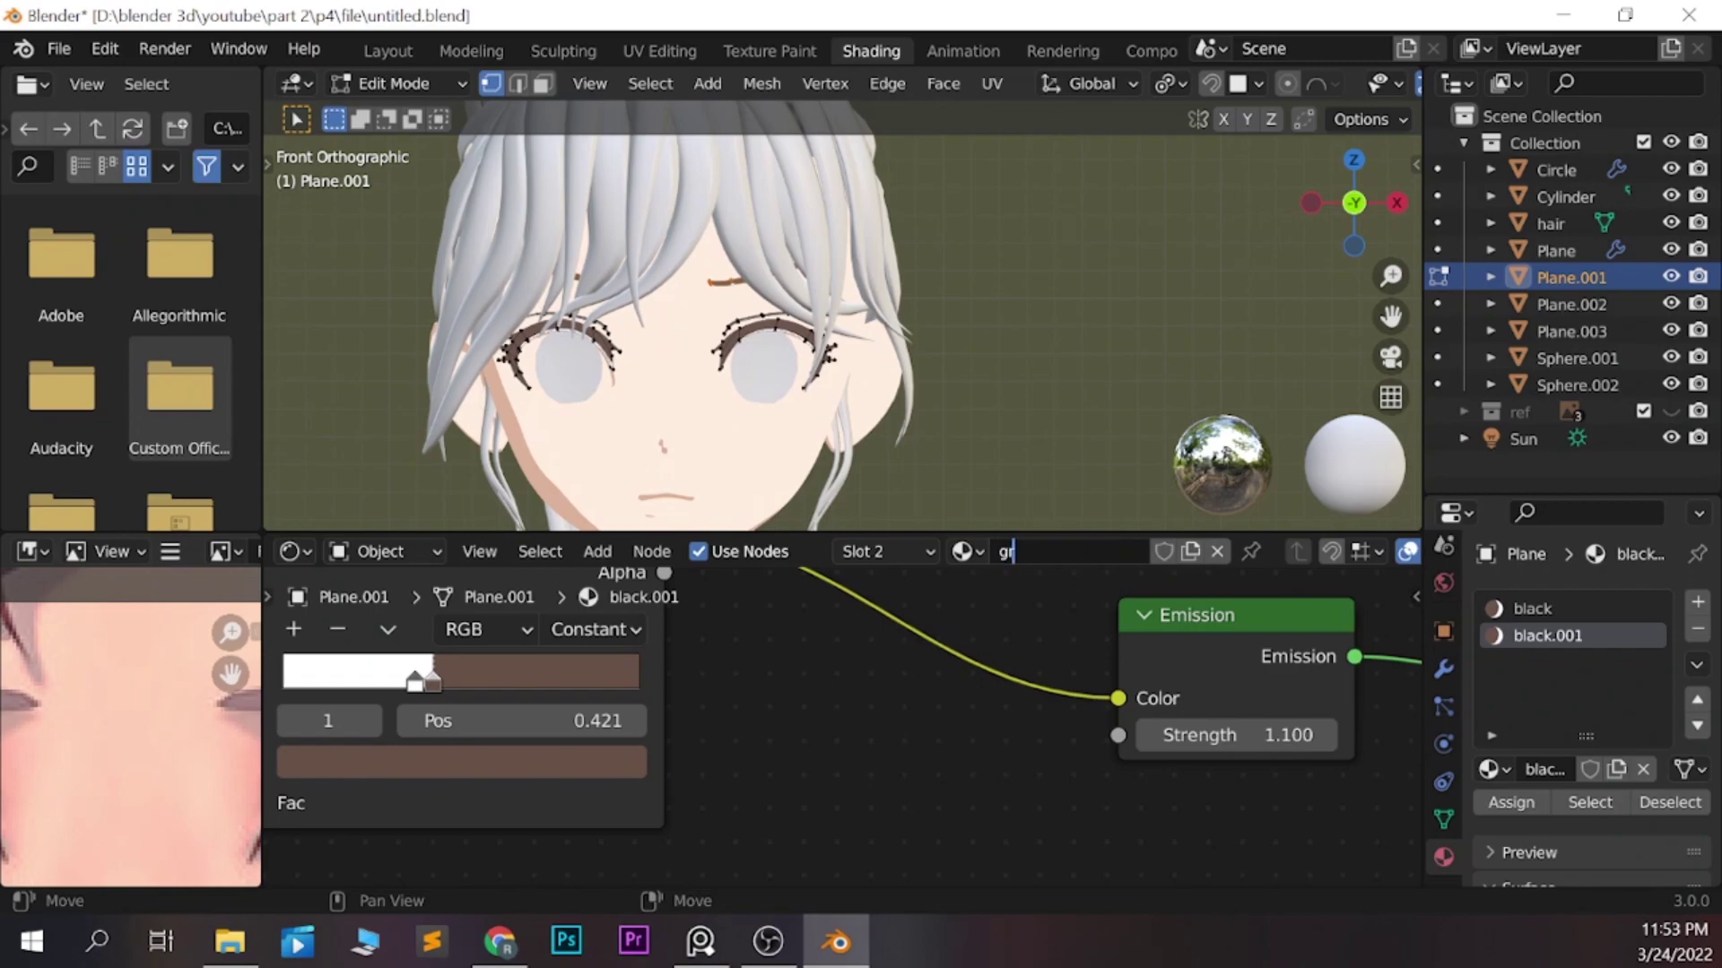
scroll(516, 759, "down", 1)
left_click(515, 759)
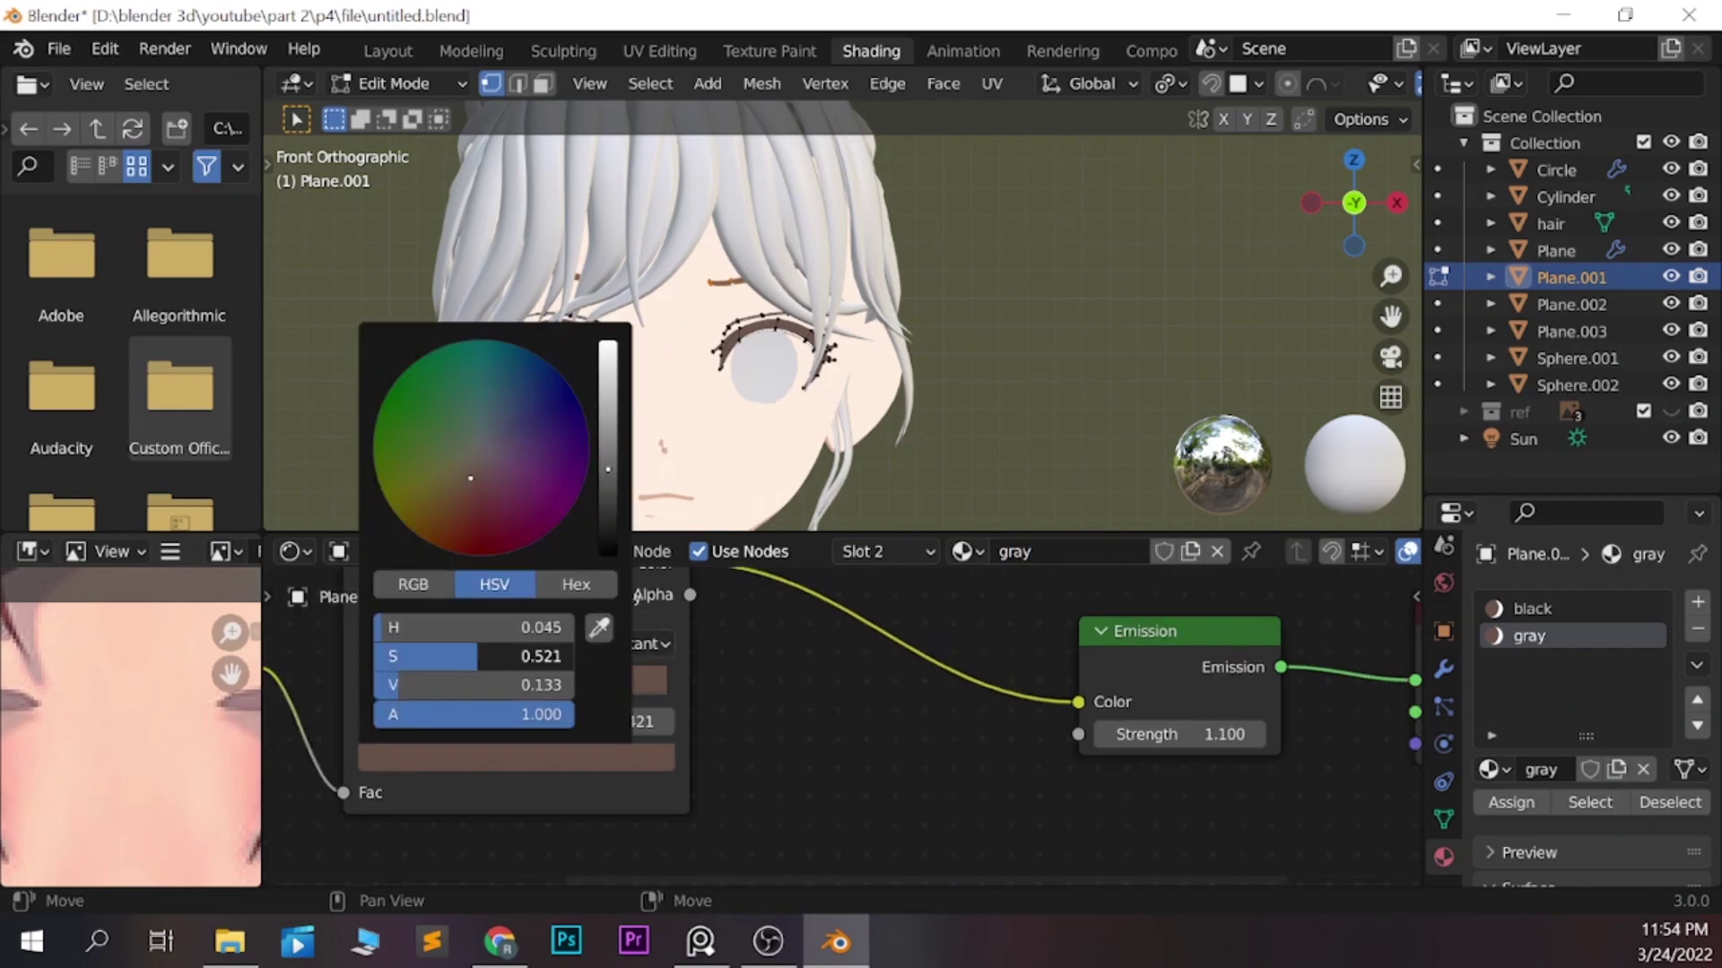
left_click_drag(477, 656, 376, 657)
left_click_drag(608, 469, 608, 436)
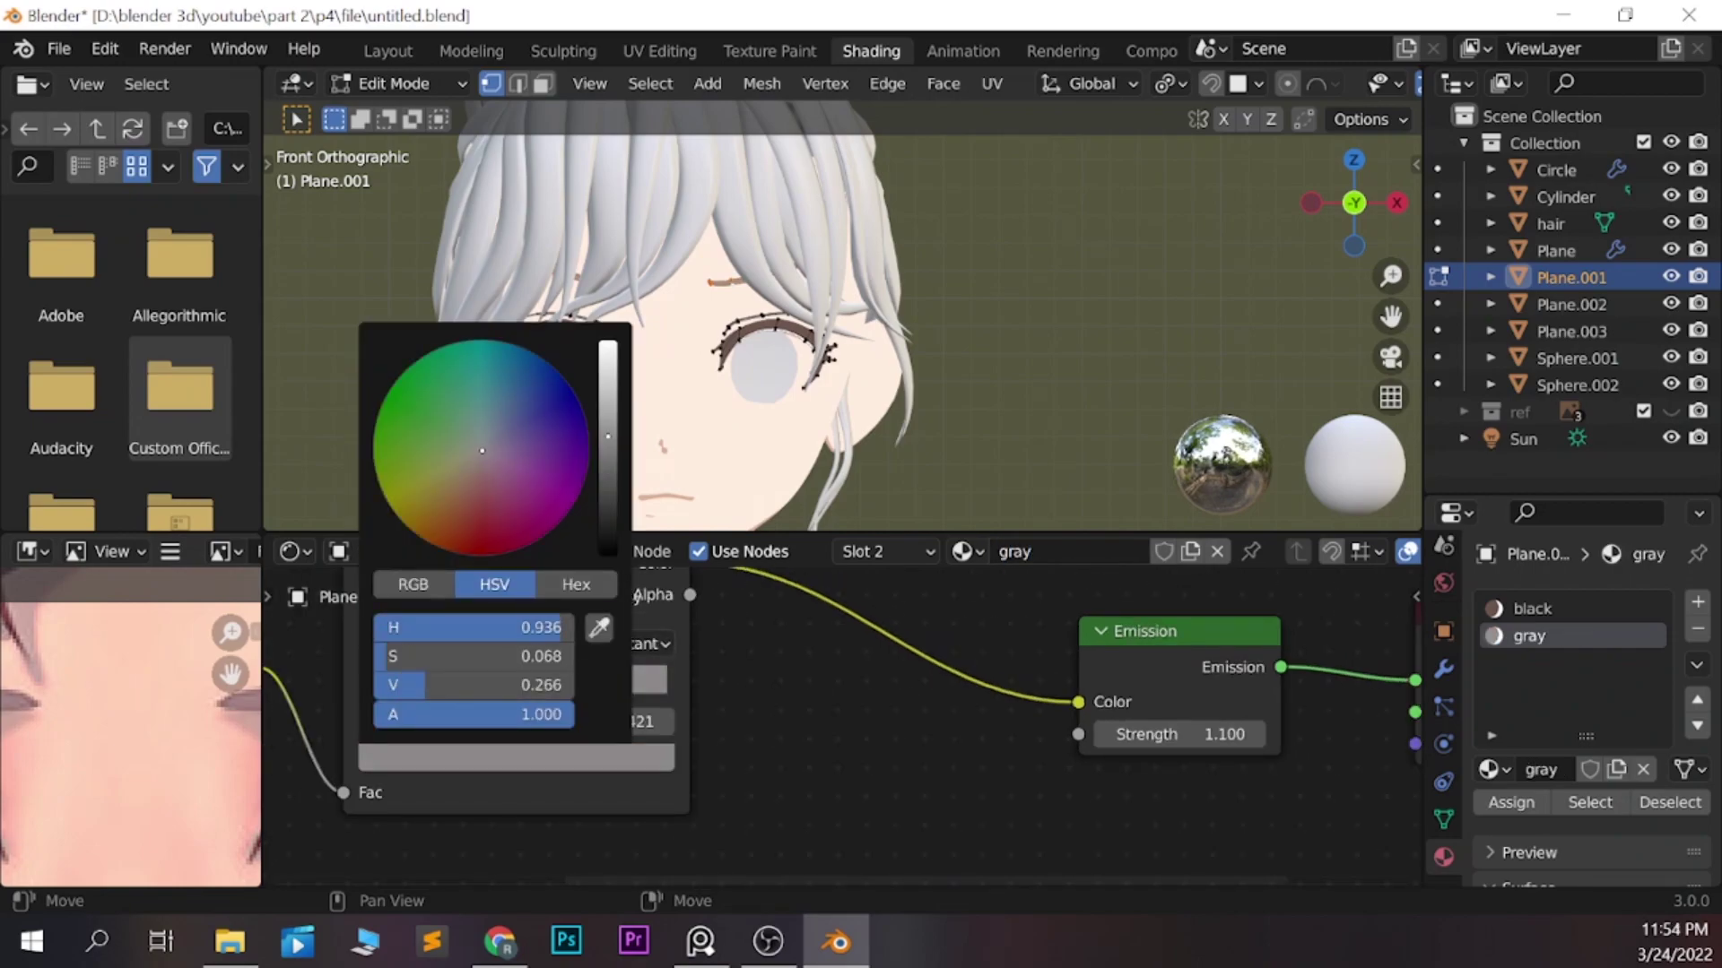
key("Tab")
key("ctrl+s")
left_click(556, 233)
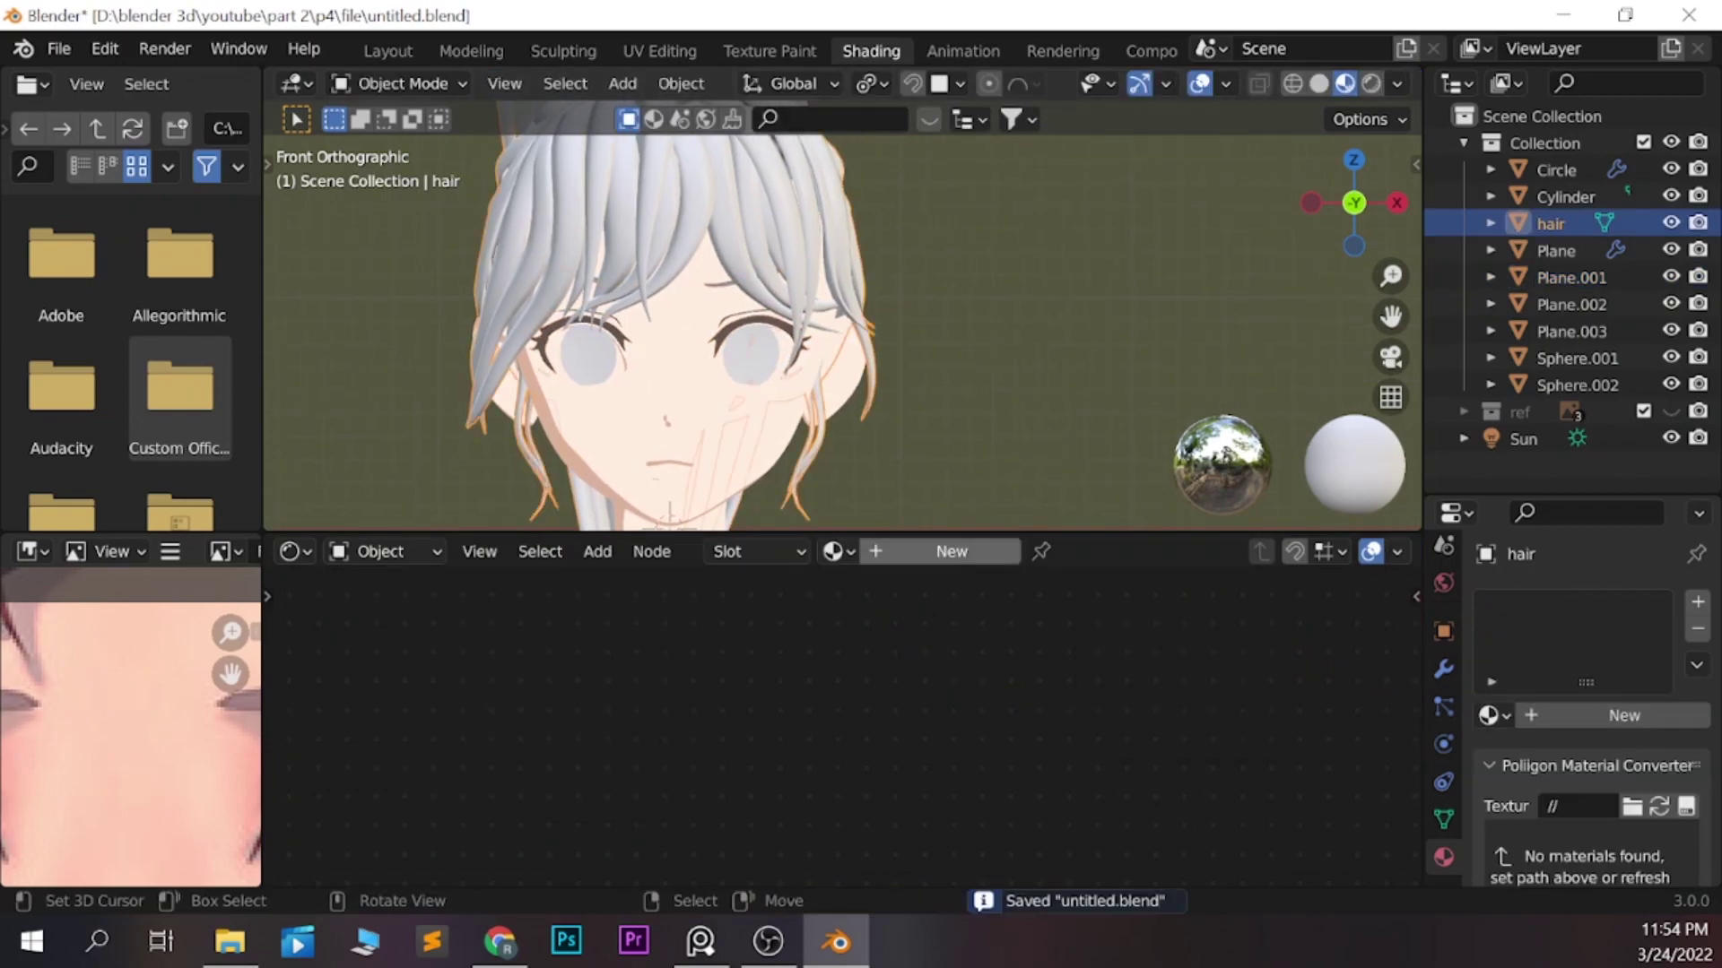
Create a new material for the hair named 'hair'
left_click(951, 551)
double_click(1067, 551)
type("hair")
key("Return")
Paste the skin's toon-shading nodes, delete Principled BSDF, and connect Emission to the surface
left_click(668, 421)
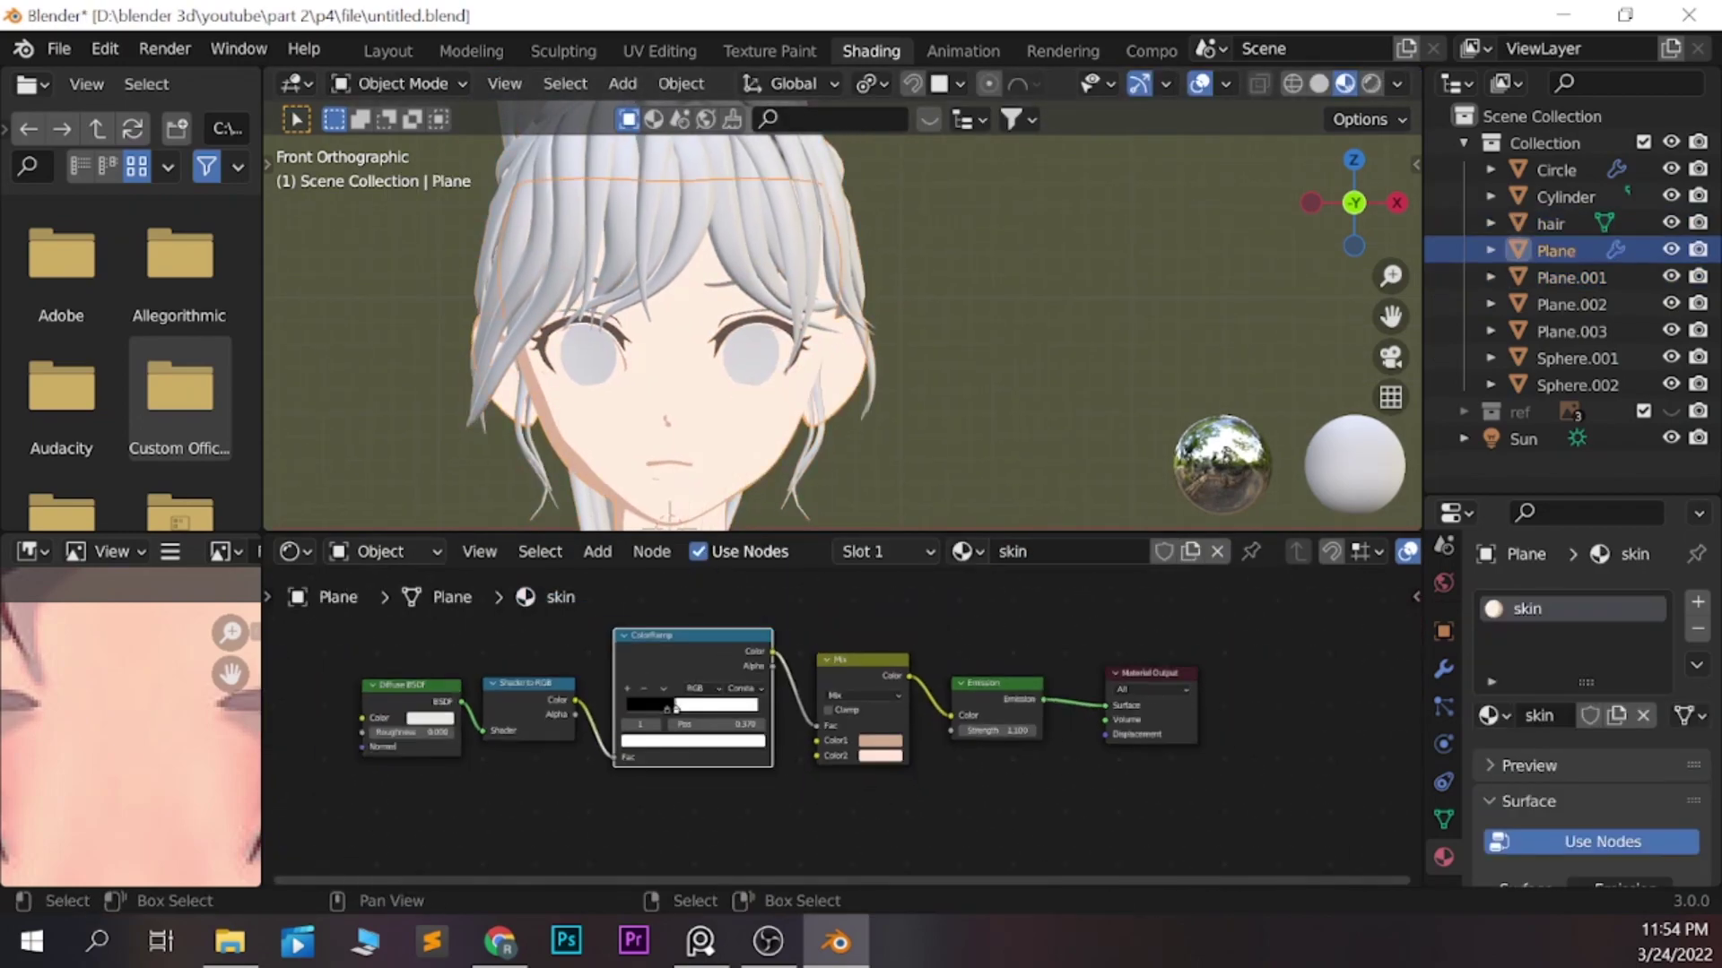
left_click(762, 233)
key("ctrl+v")
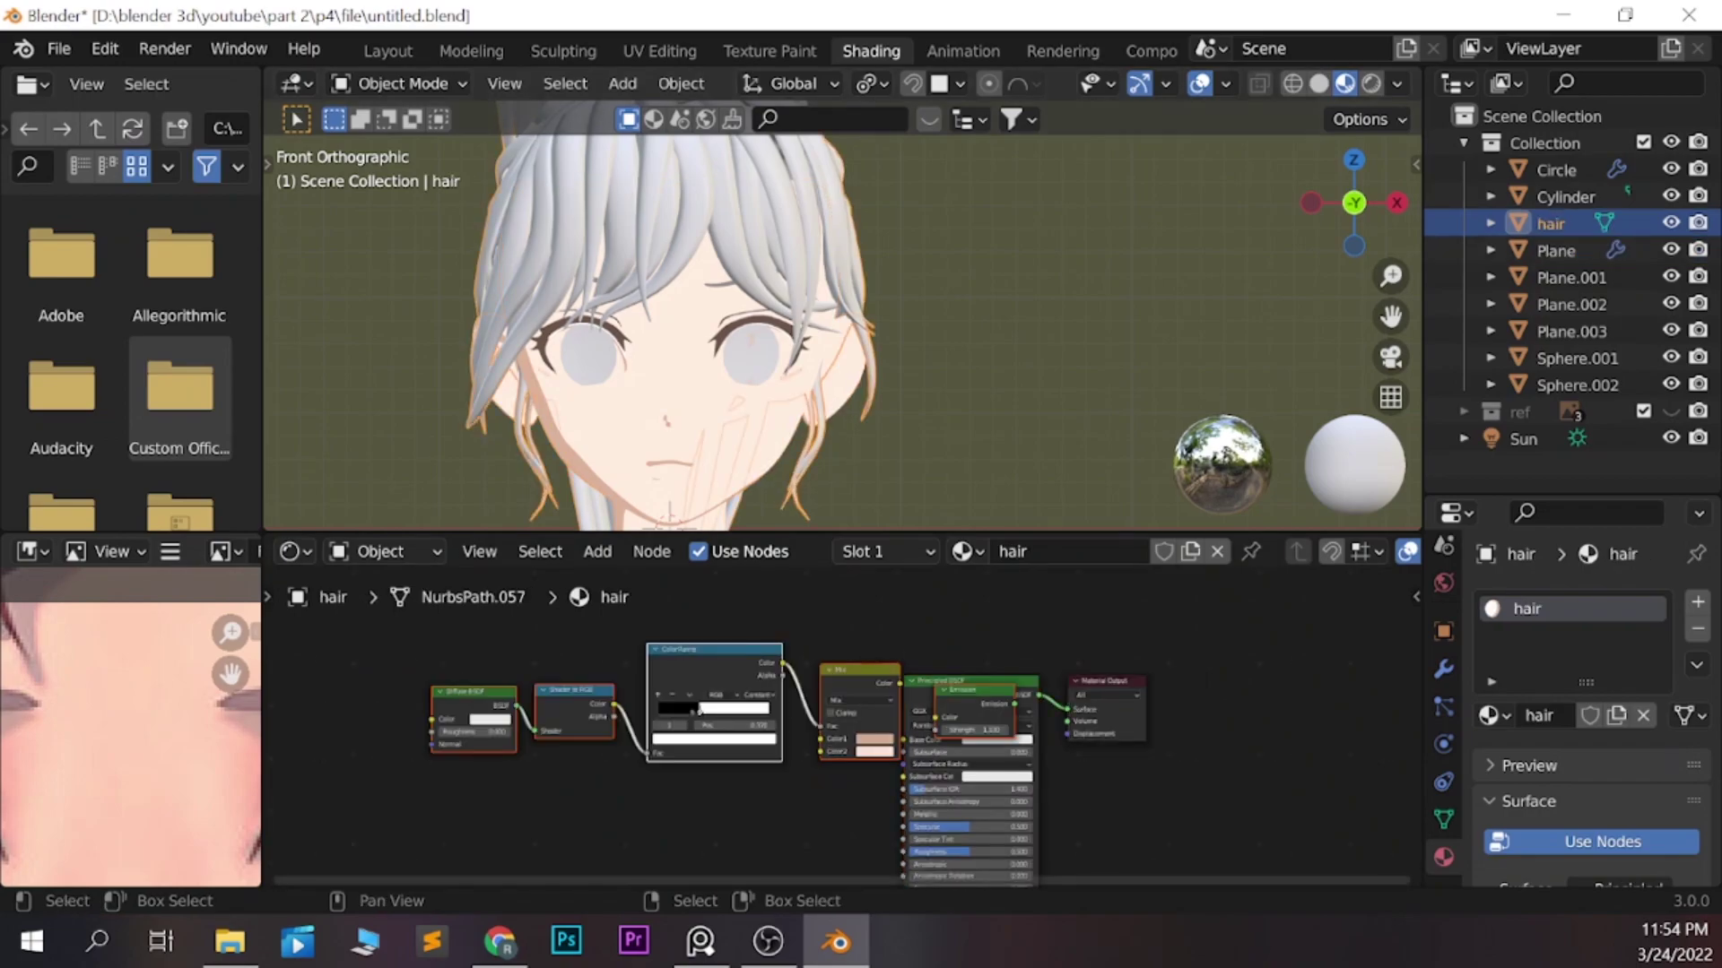
mouse_move(691, 709)
left_mouse_down()
mouse_move(715, 709)
mouse_move(570, 722)
left_mouse_up()
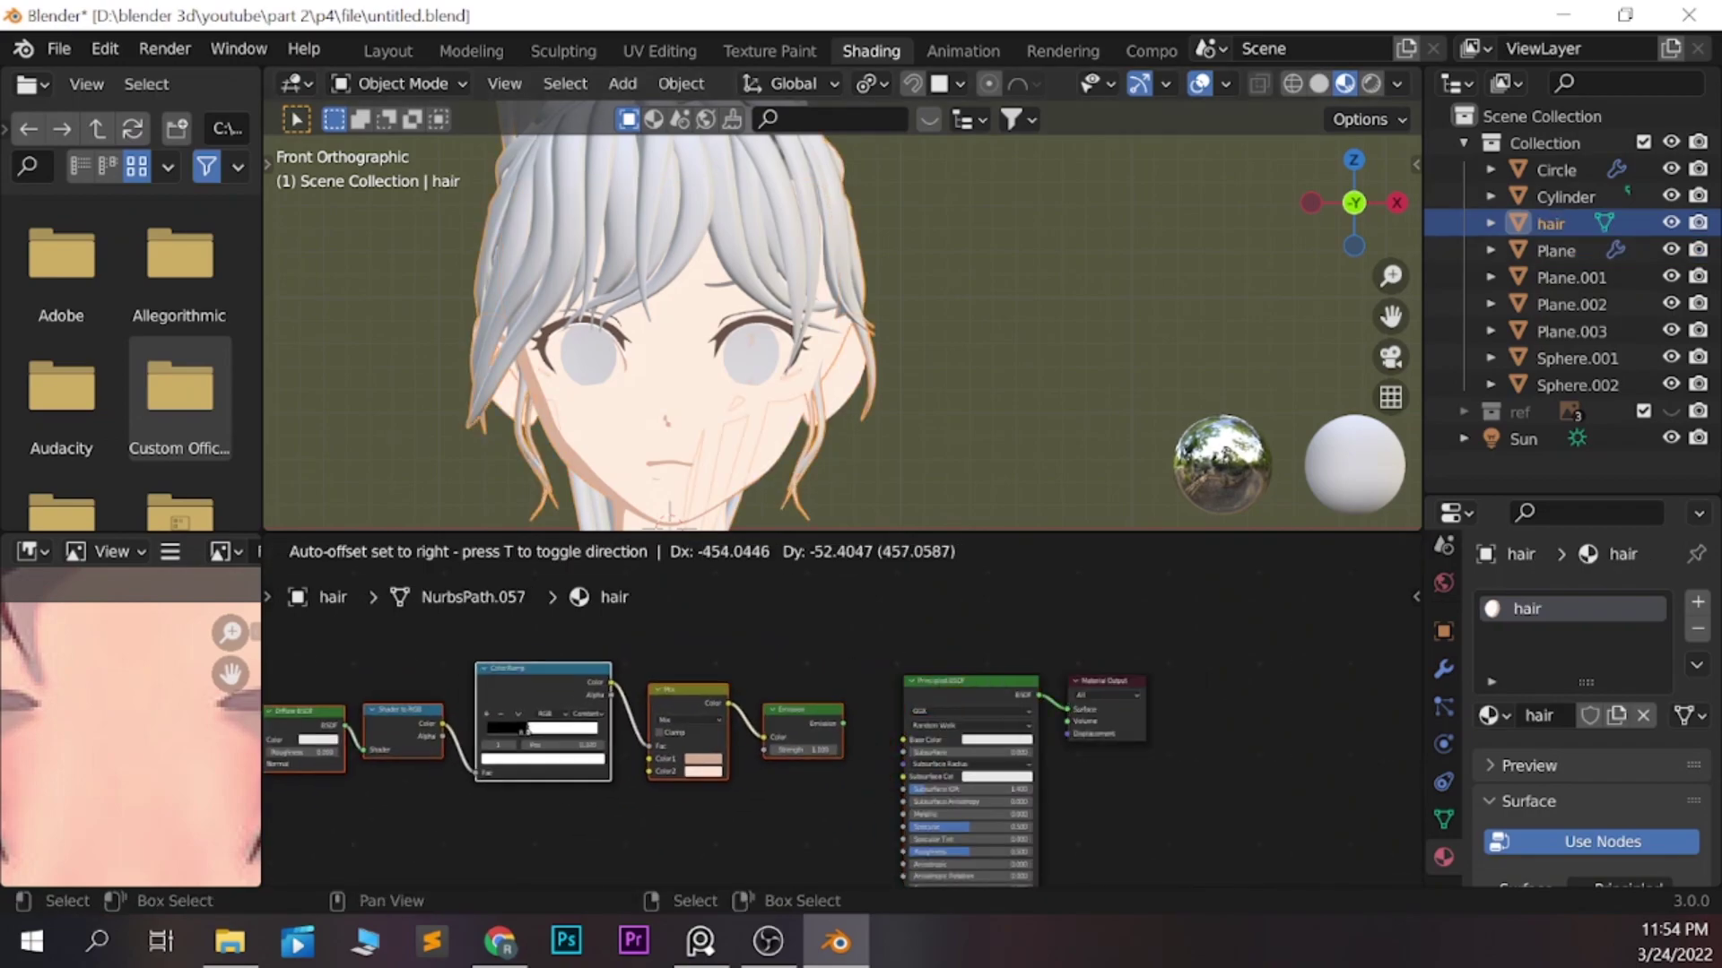
left_click(968, 708)
key("x")
left_click_drag(1051, 694, 1067, 709)
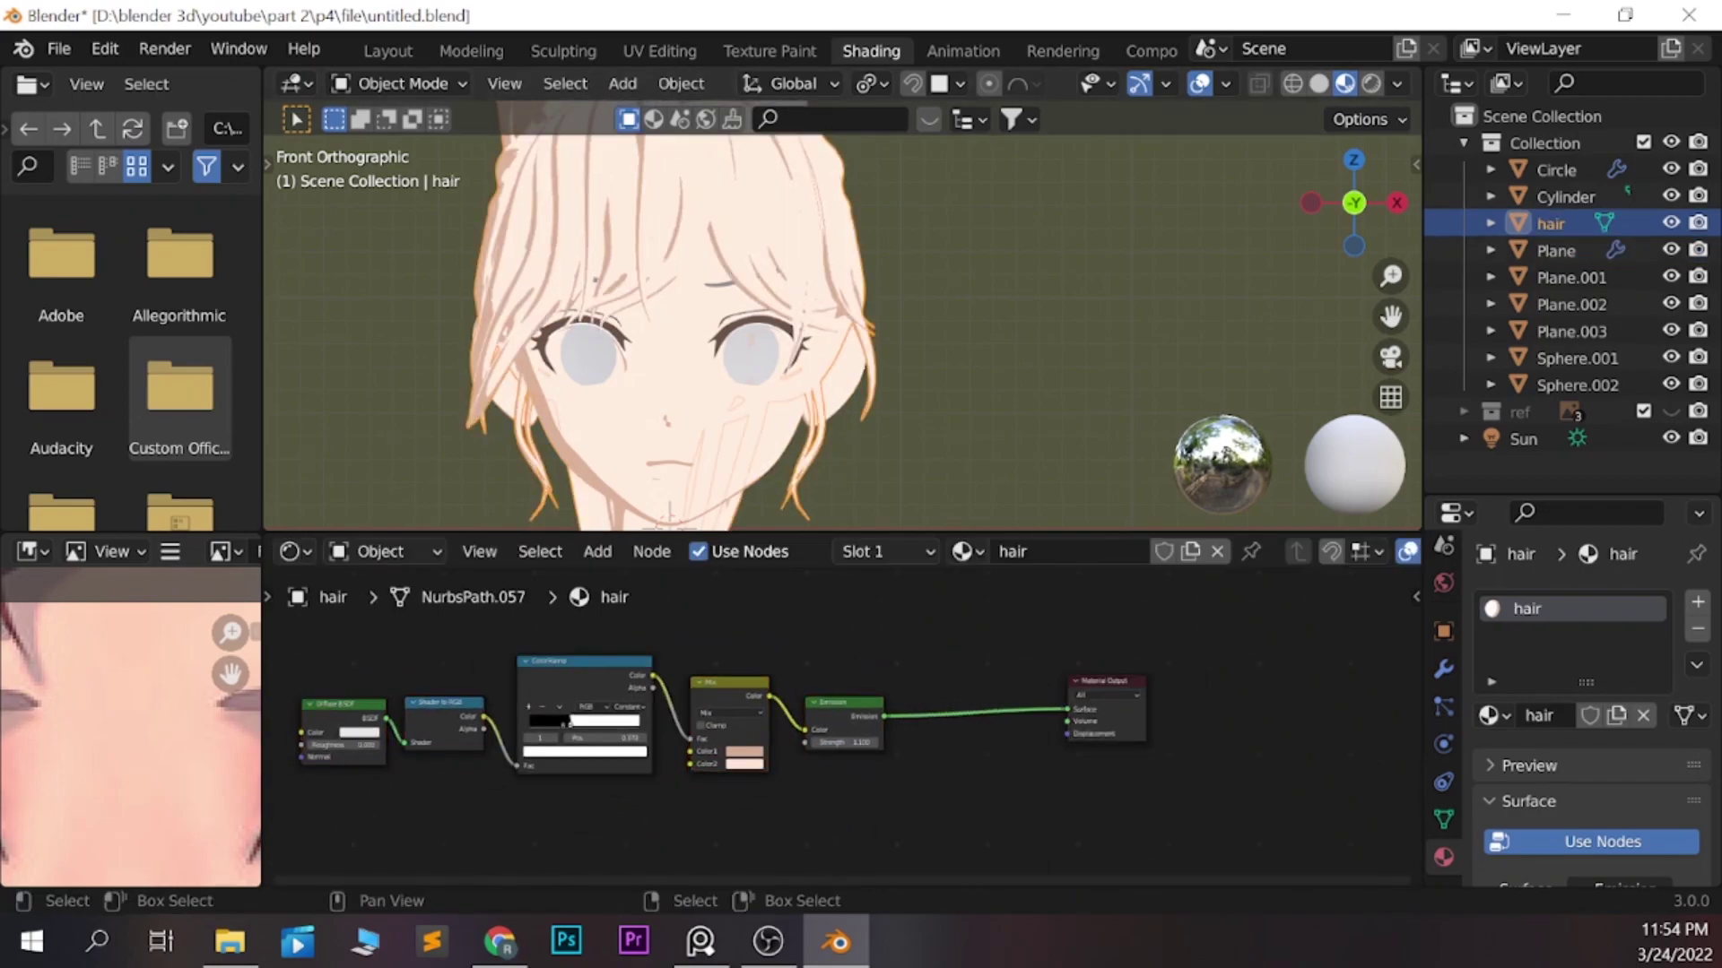
Set the Mix node's two colours to a muted rose and a dark rose
scroll(861, 728, "up", 1)
scroll(843, 718, "up", 1)
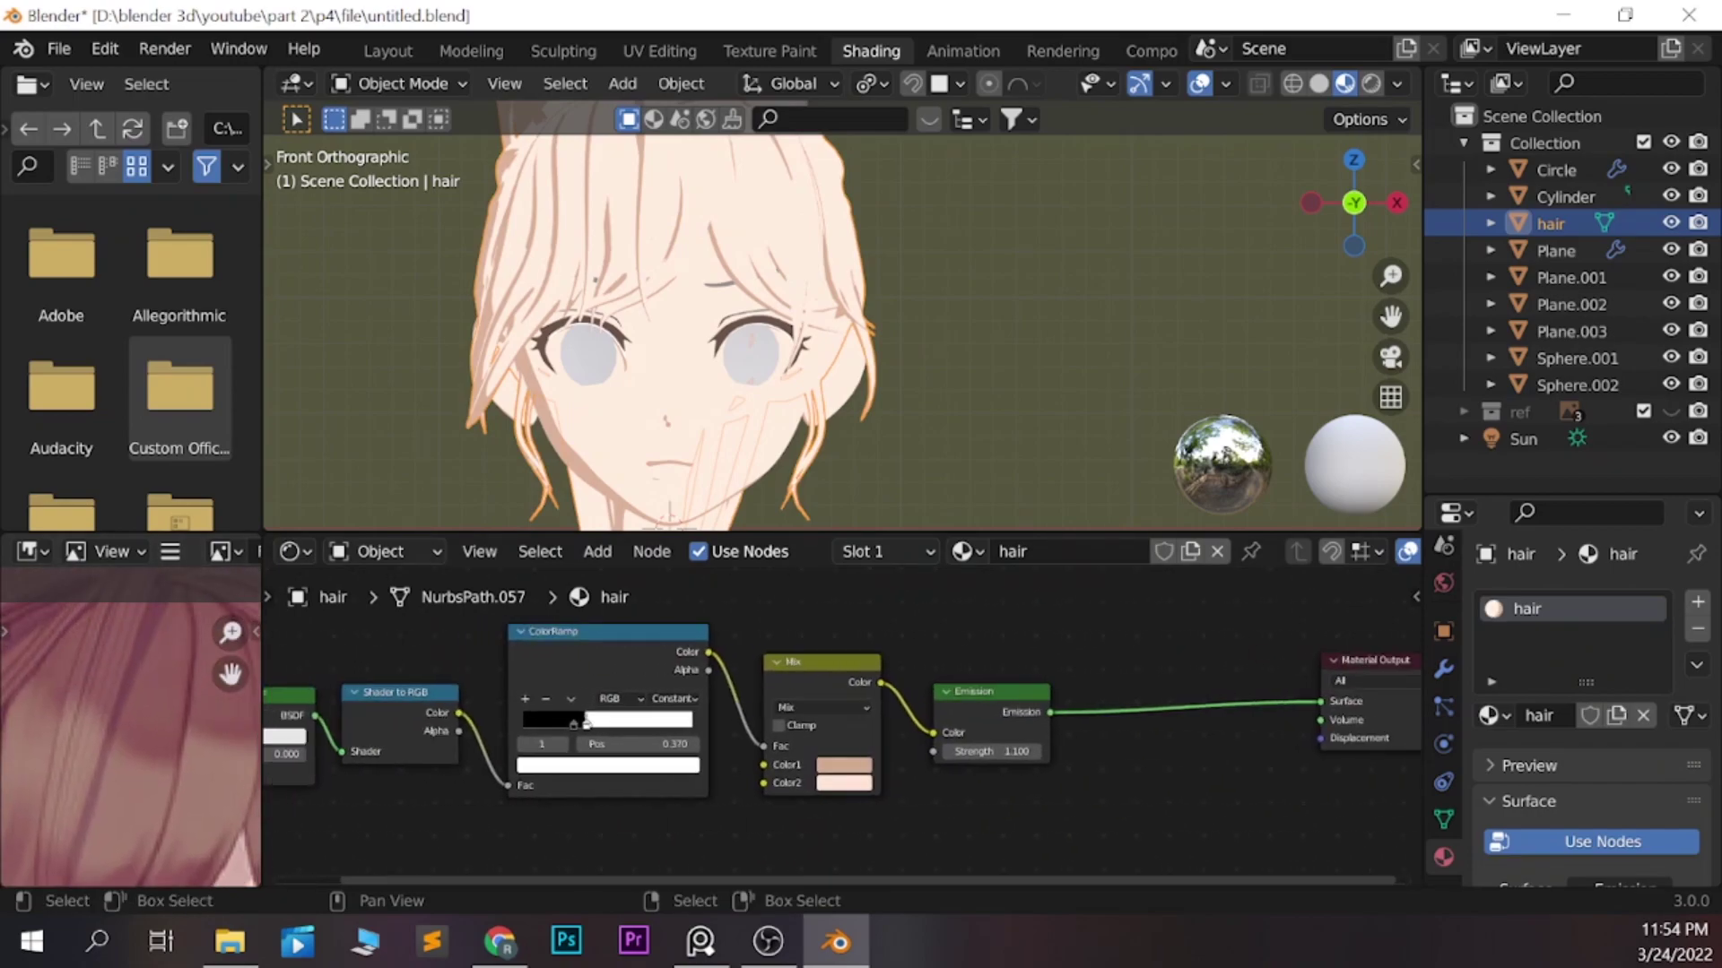
left_click(859, 768)
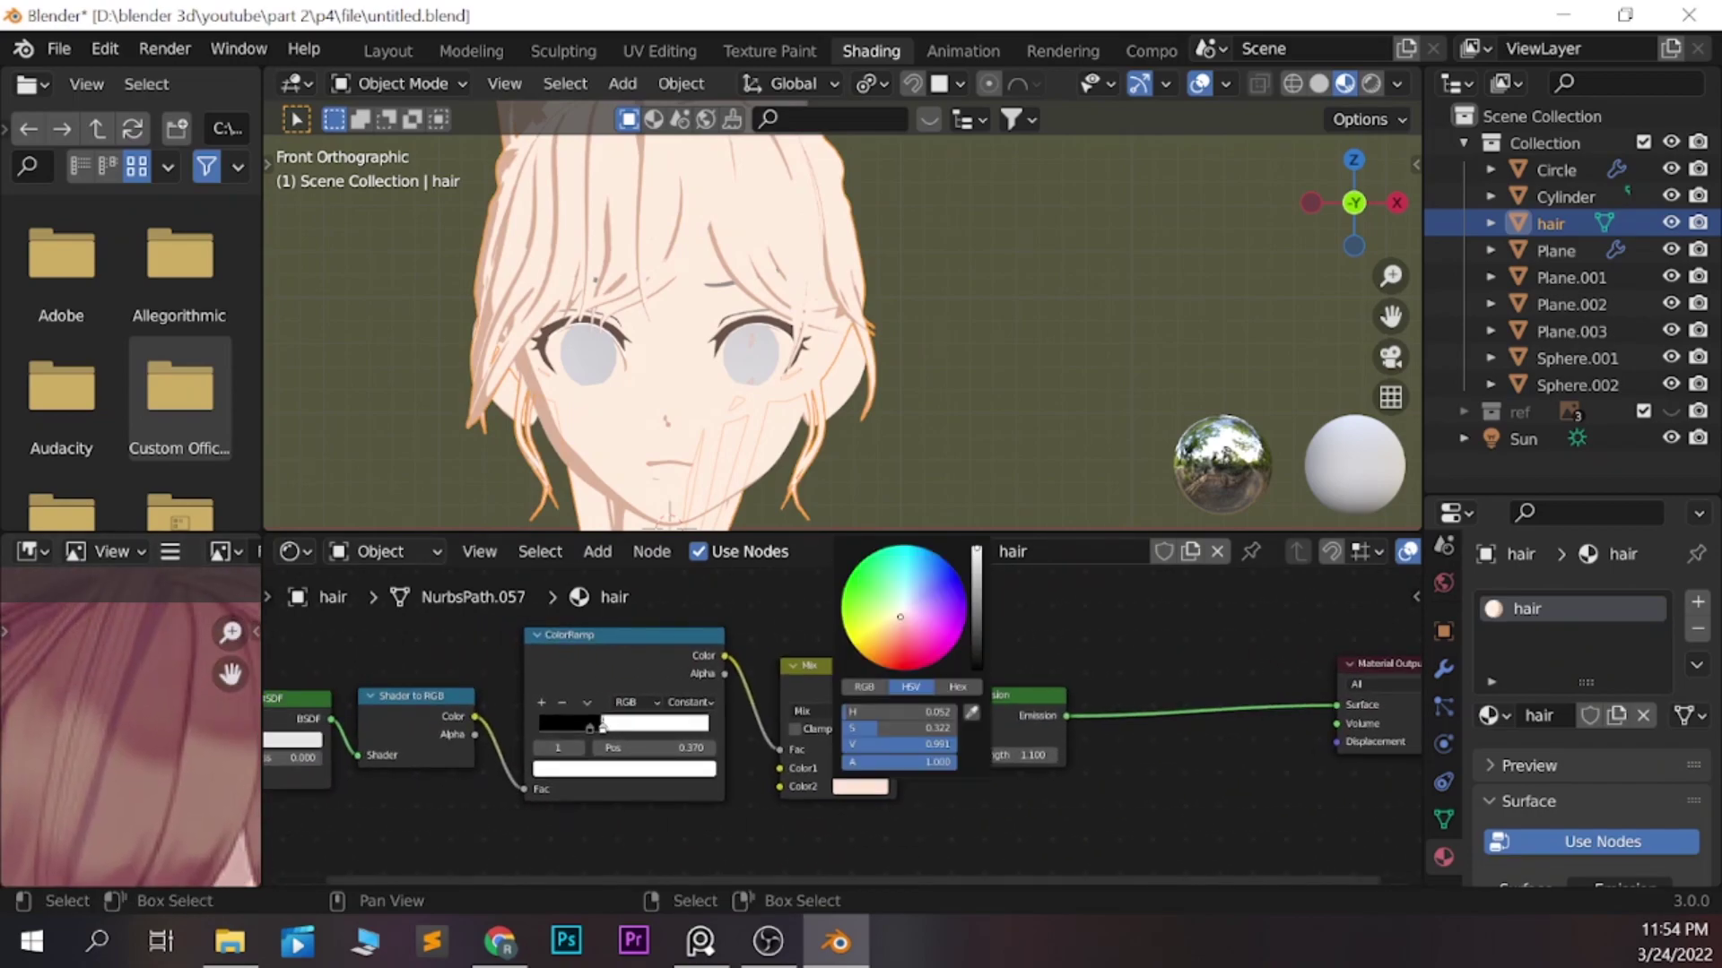
left_click(972, 713)
left_click(134, 717)
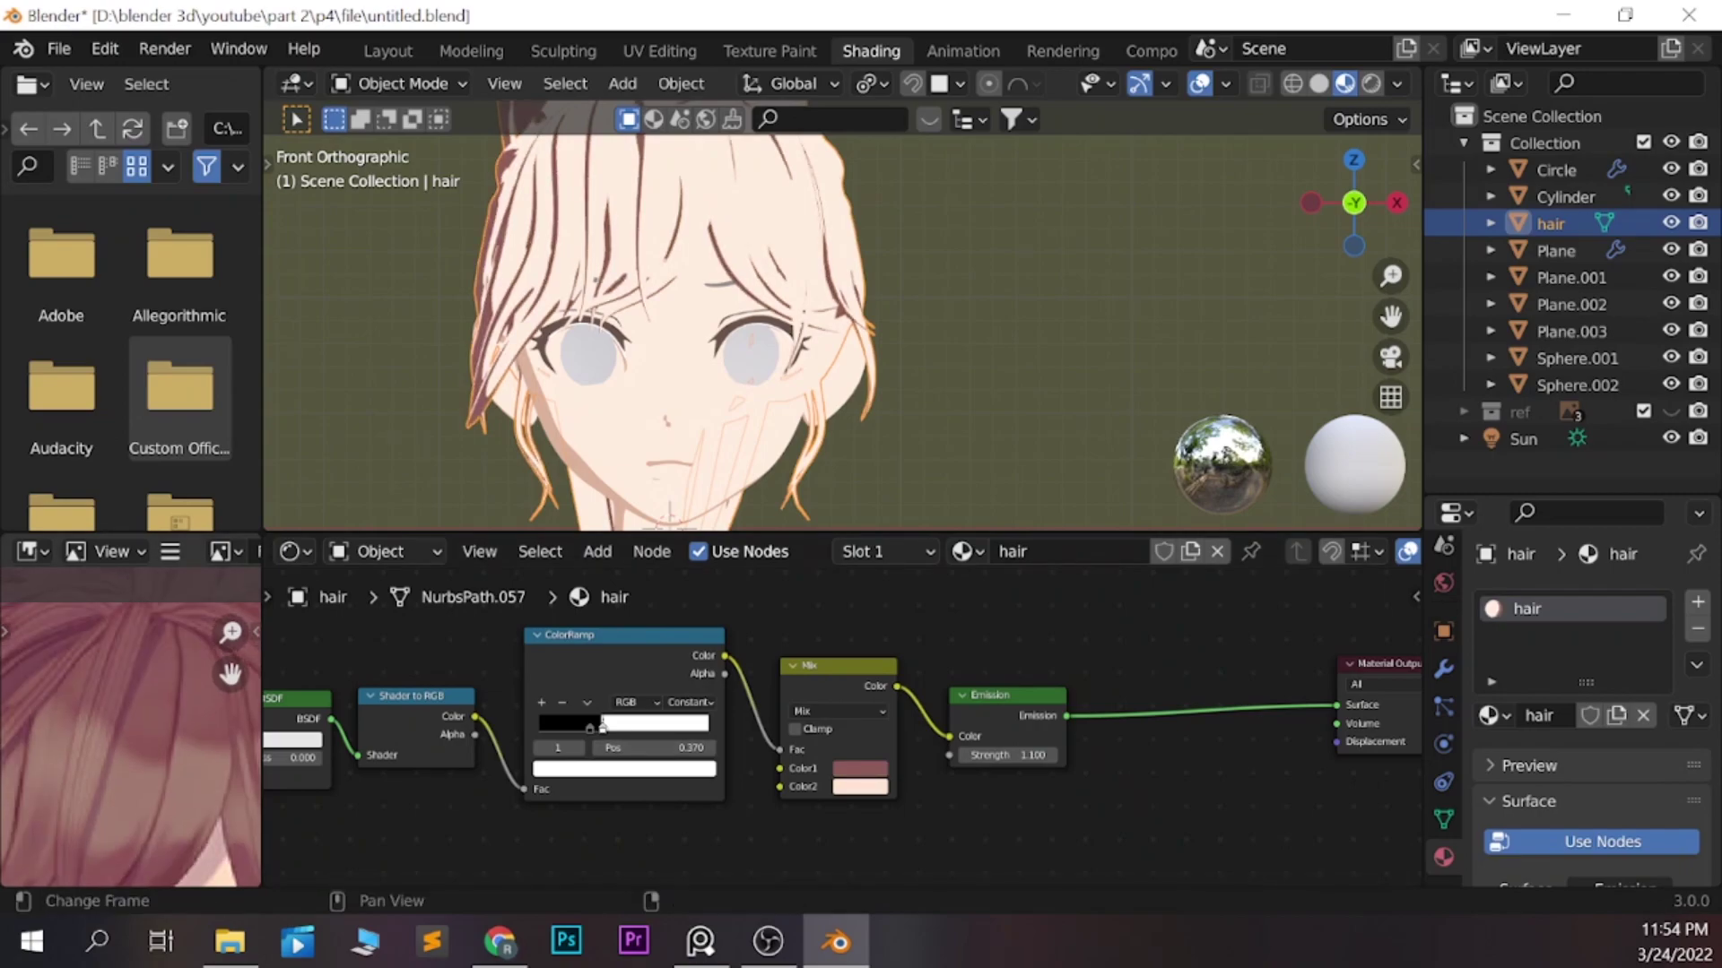
scroll(134, 718, "down", 3)
scroll(134, 717, "up", 4)
scroll(135, 717, "up", 3)
left_click(860, 768)
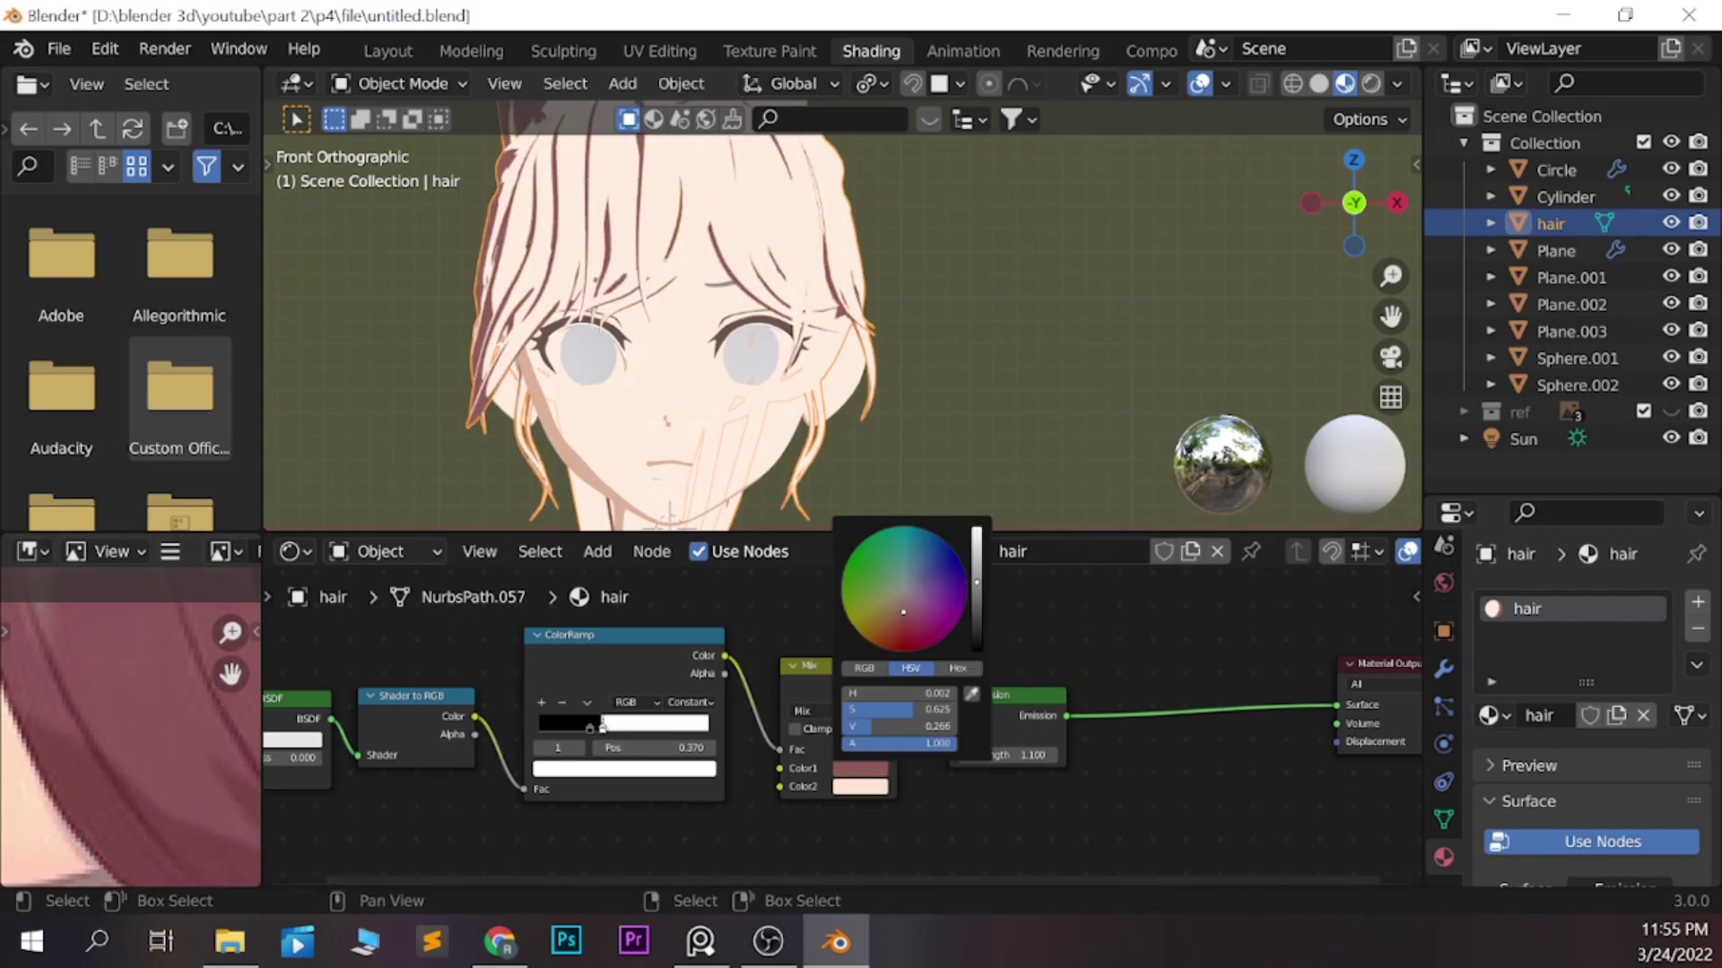
left_click(859, 787)
left_click(971, 694)
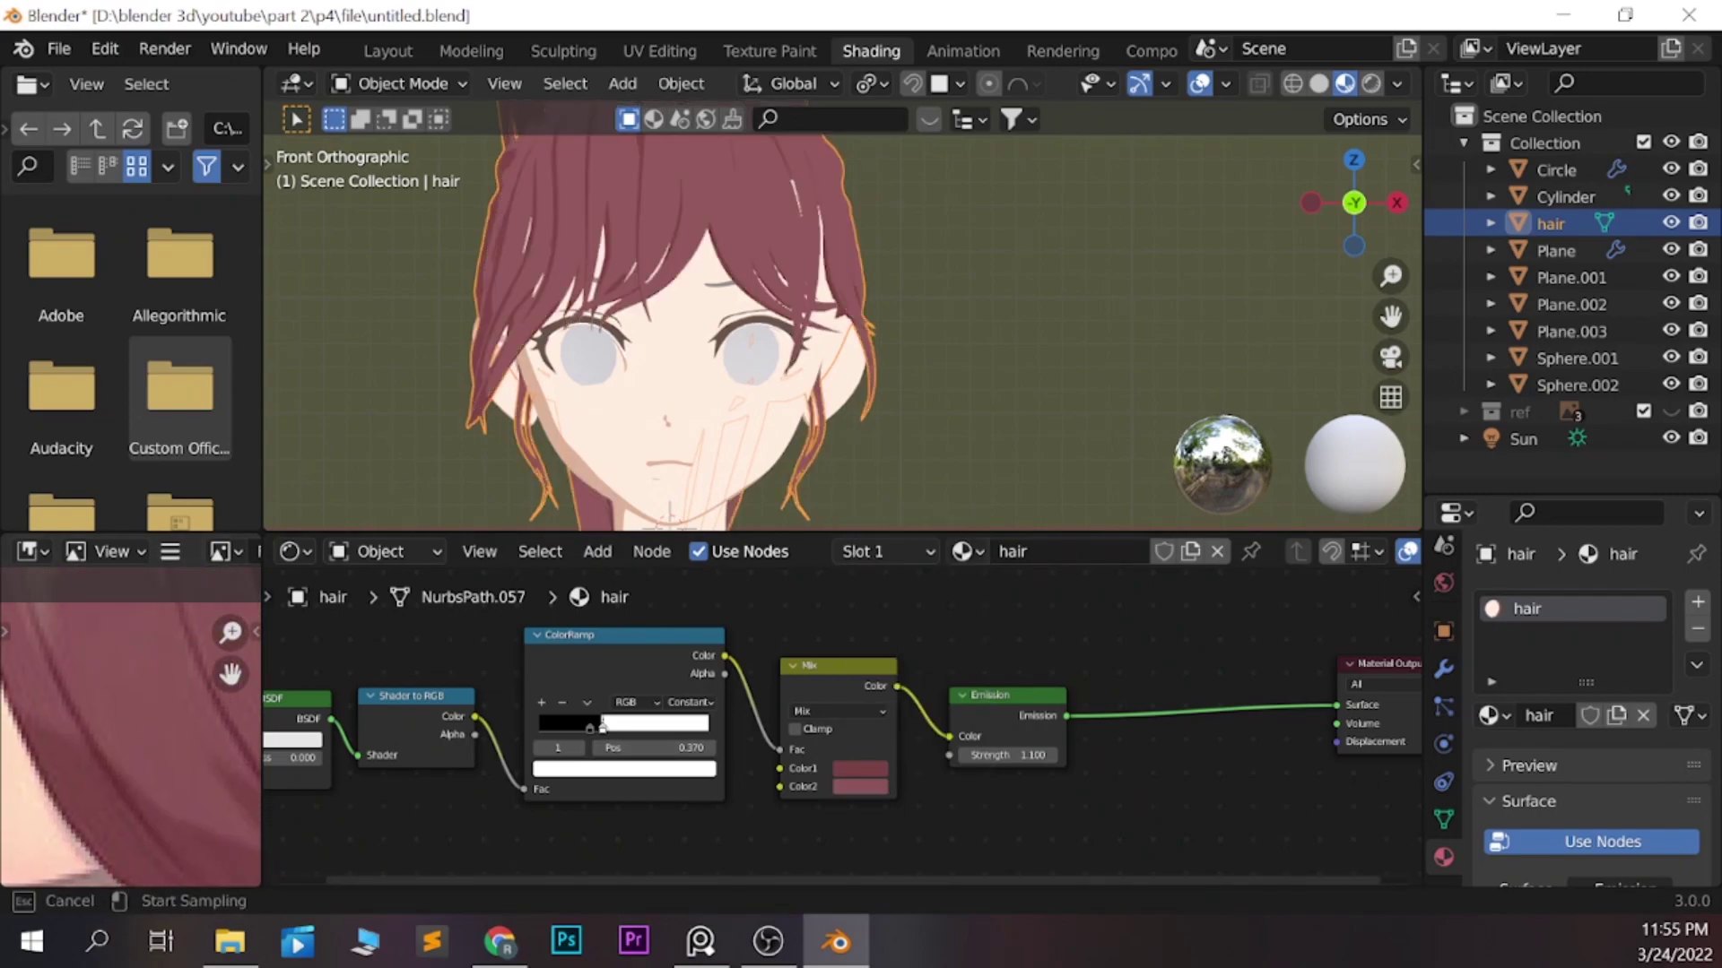
key("Escape")
Save the file and reselect the hair with the outline helper side panel showing
scroll(843, 332, "down", 3)
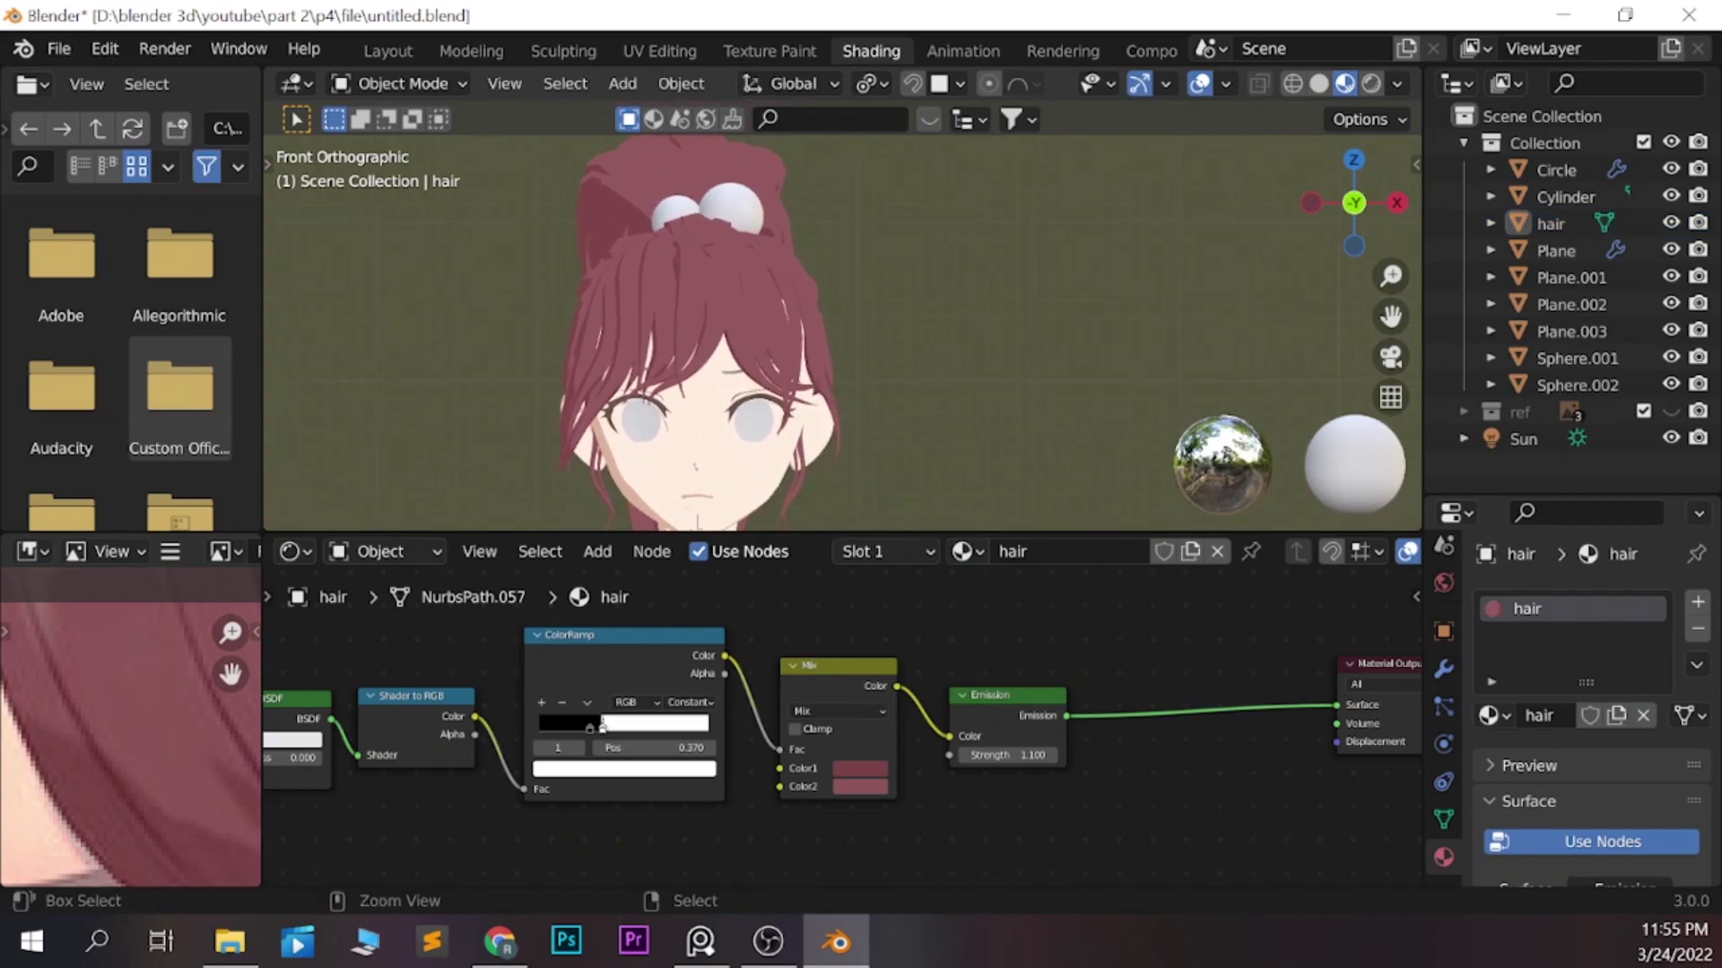
key("ctrl+s")
middle_click_drag(699, 421, 700, 385, "shift")
left_click(789, 376)
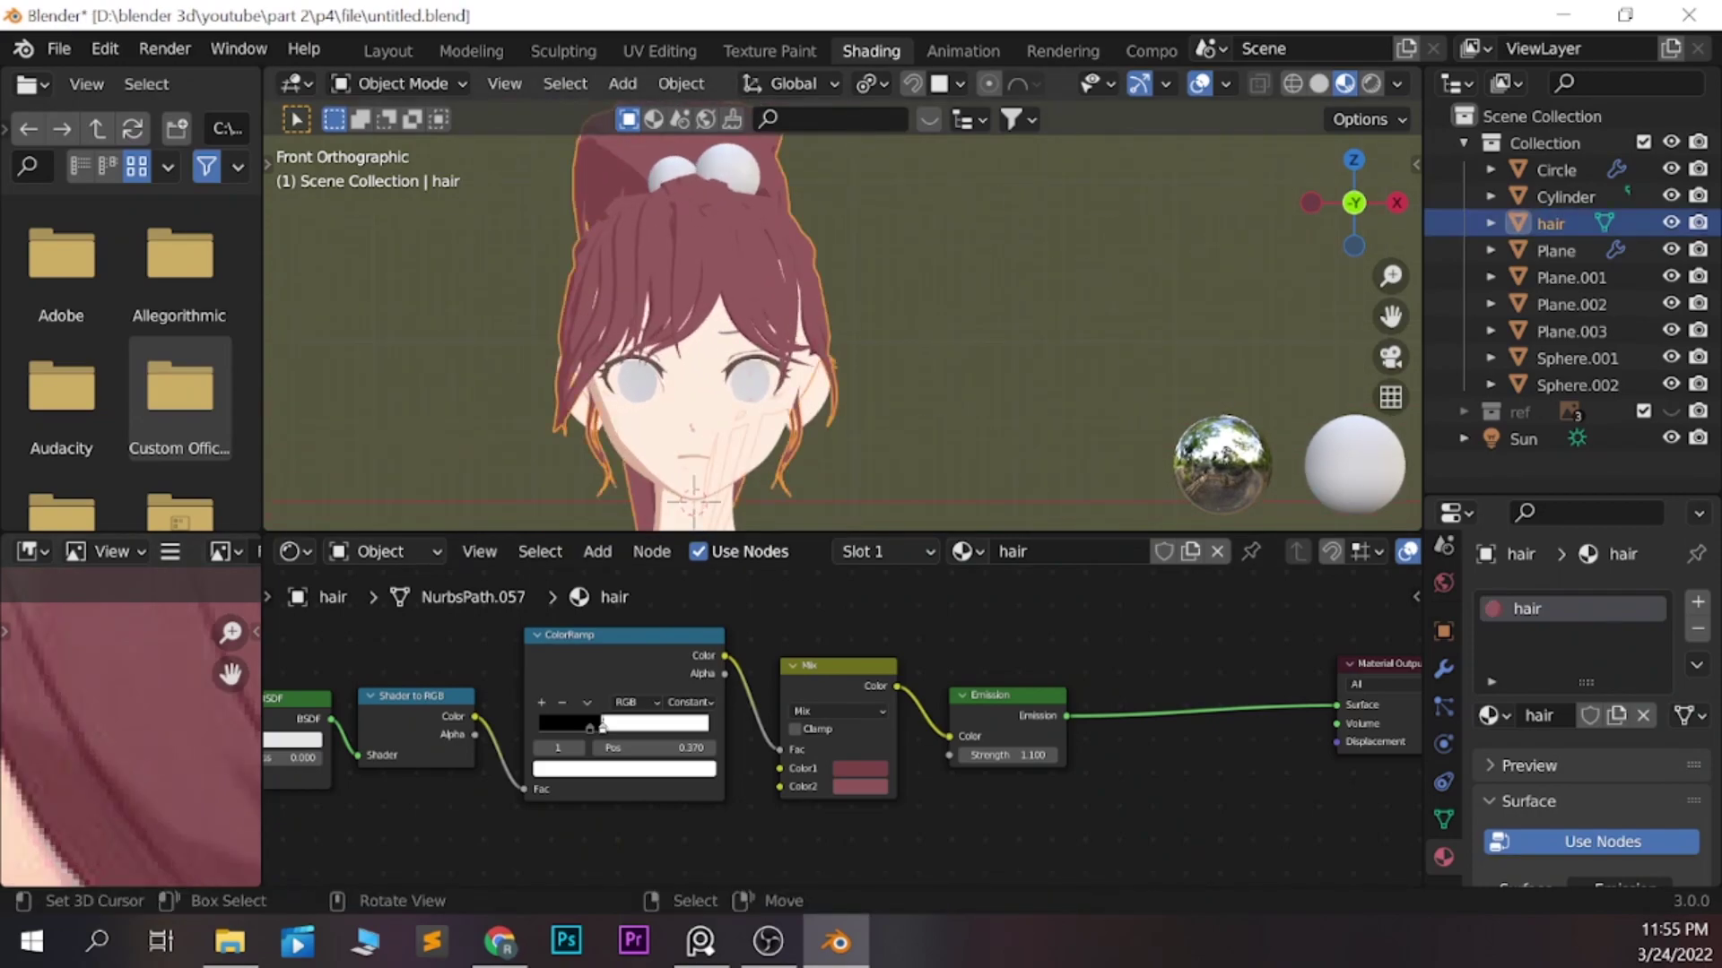
key("n")
left_click(1406, 493)
Add a black outline to the hair and set its Solidify thickness to -0.01 m
key("ctrl+s")
left_click(1271, 194)
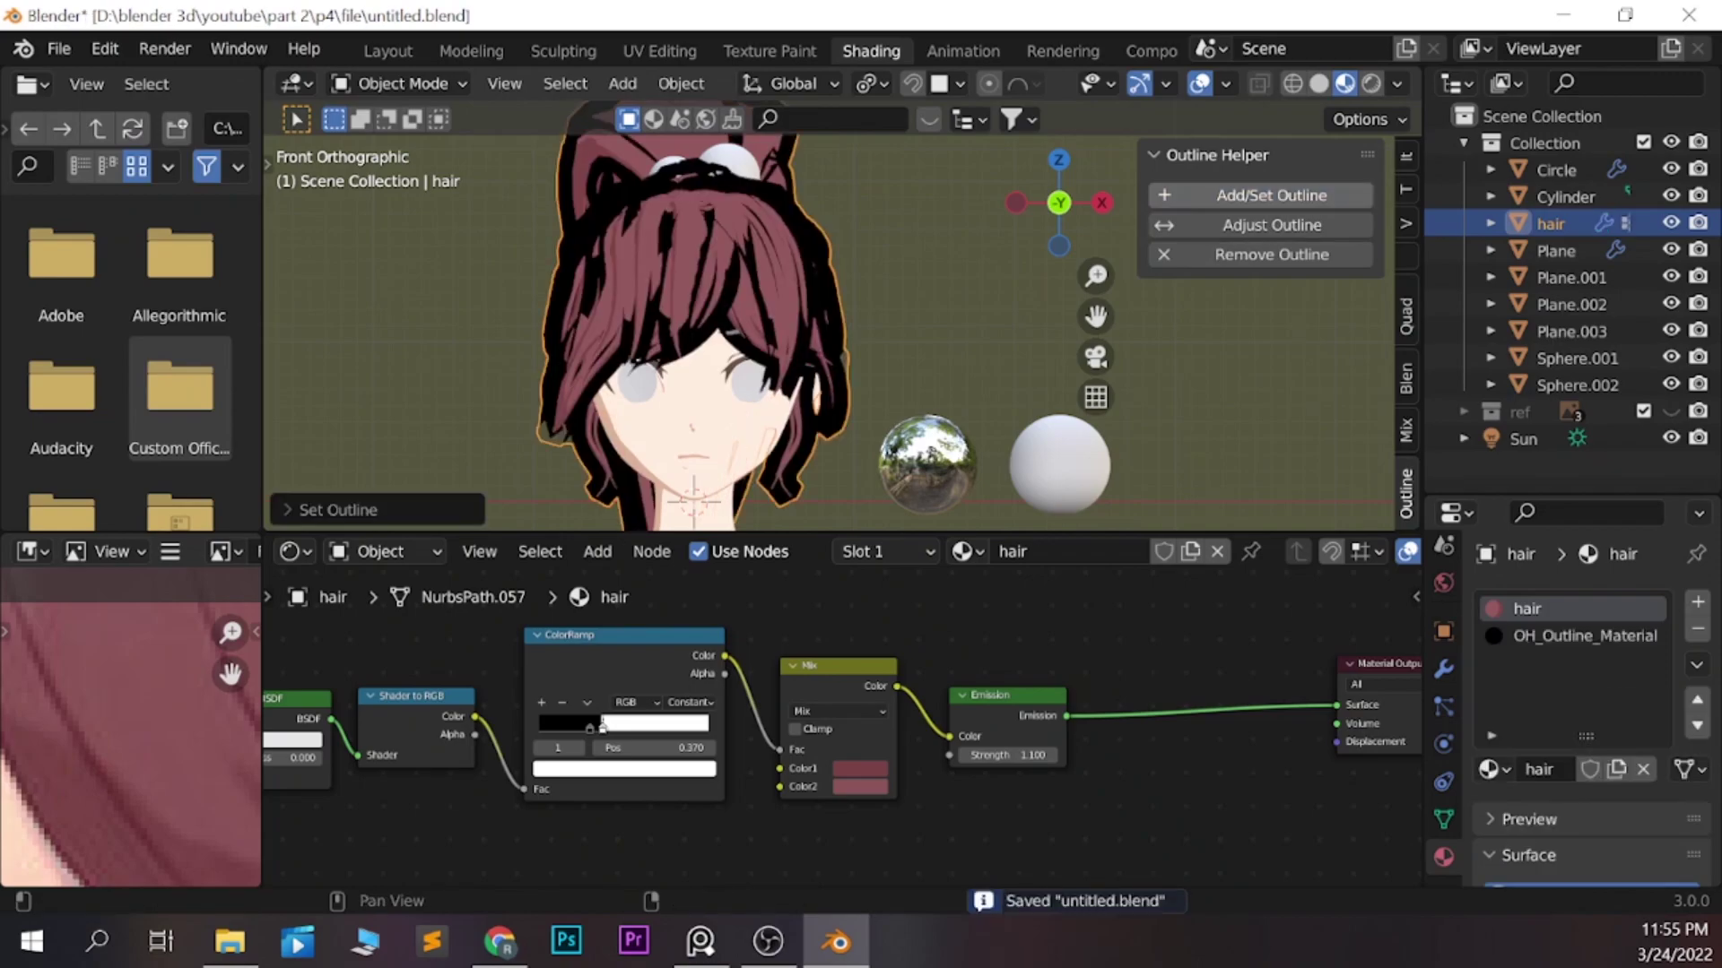
left_click(1444, 818)
left_click(1444, 669)
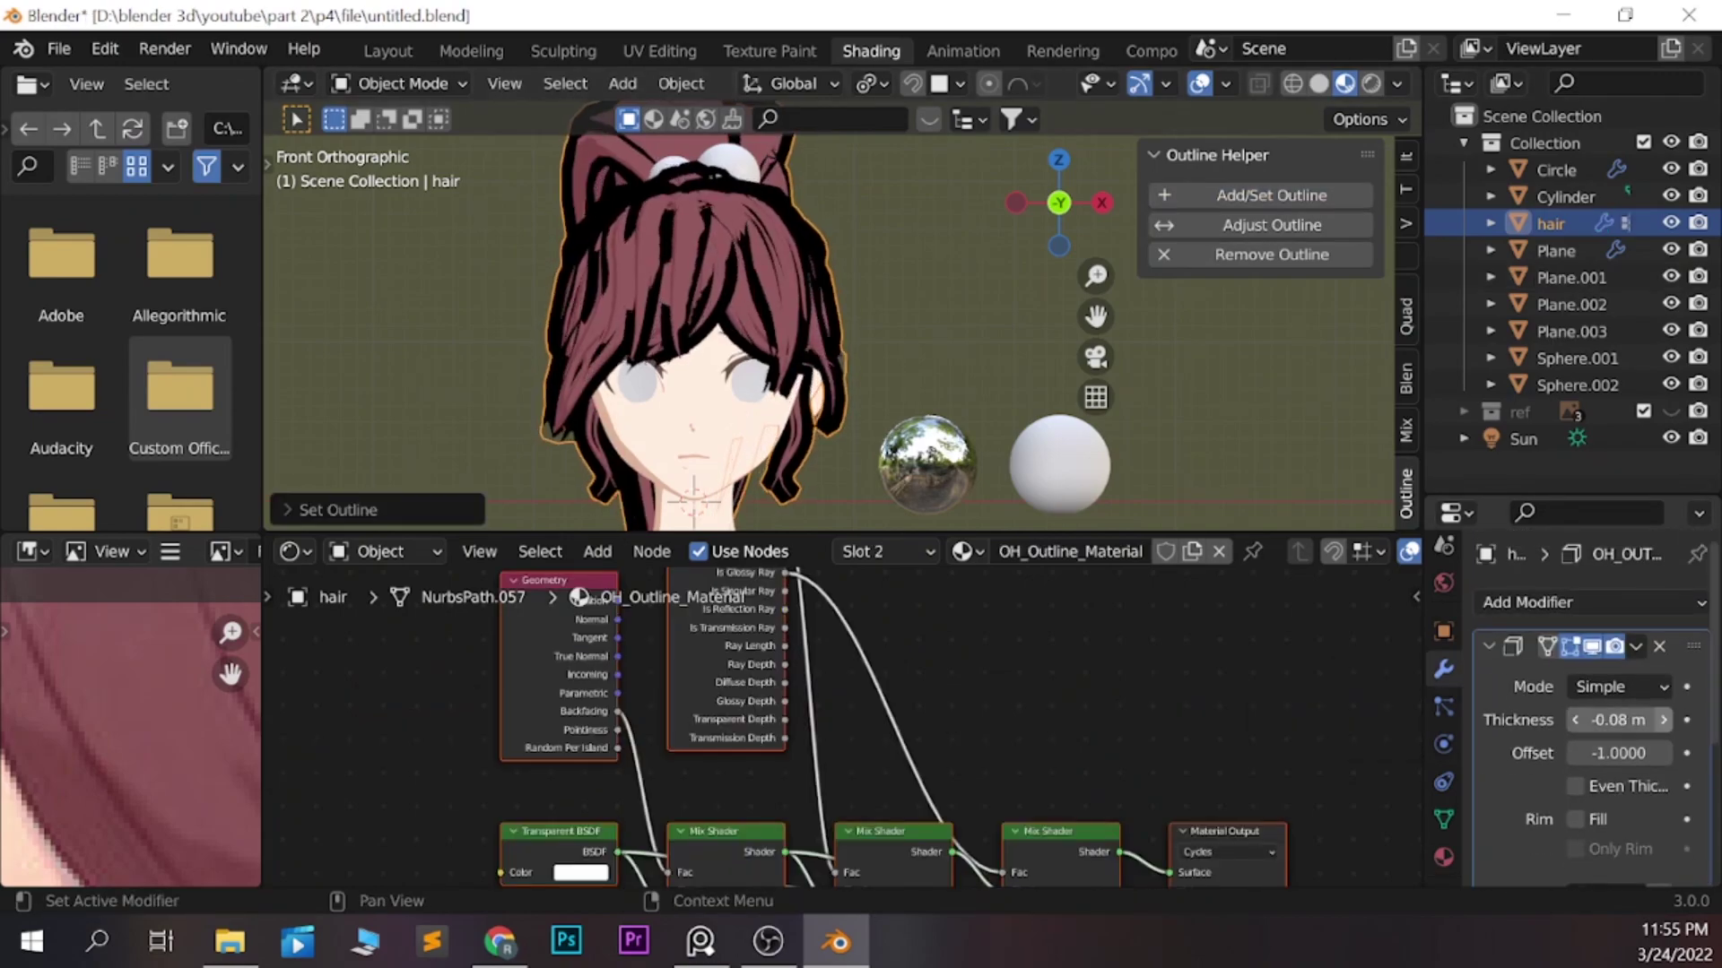
left_click_drag(1618, 720, 1650, 720)
scroll(829, 332, "up", 2)
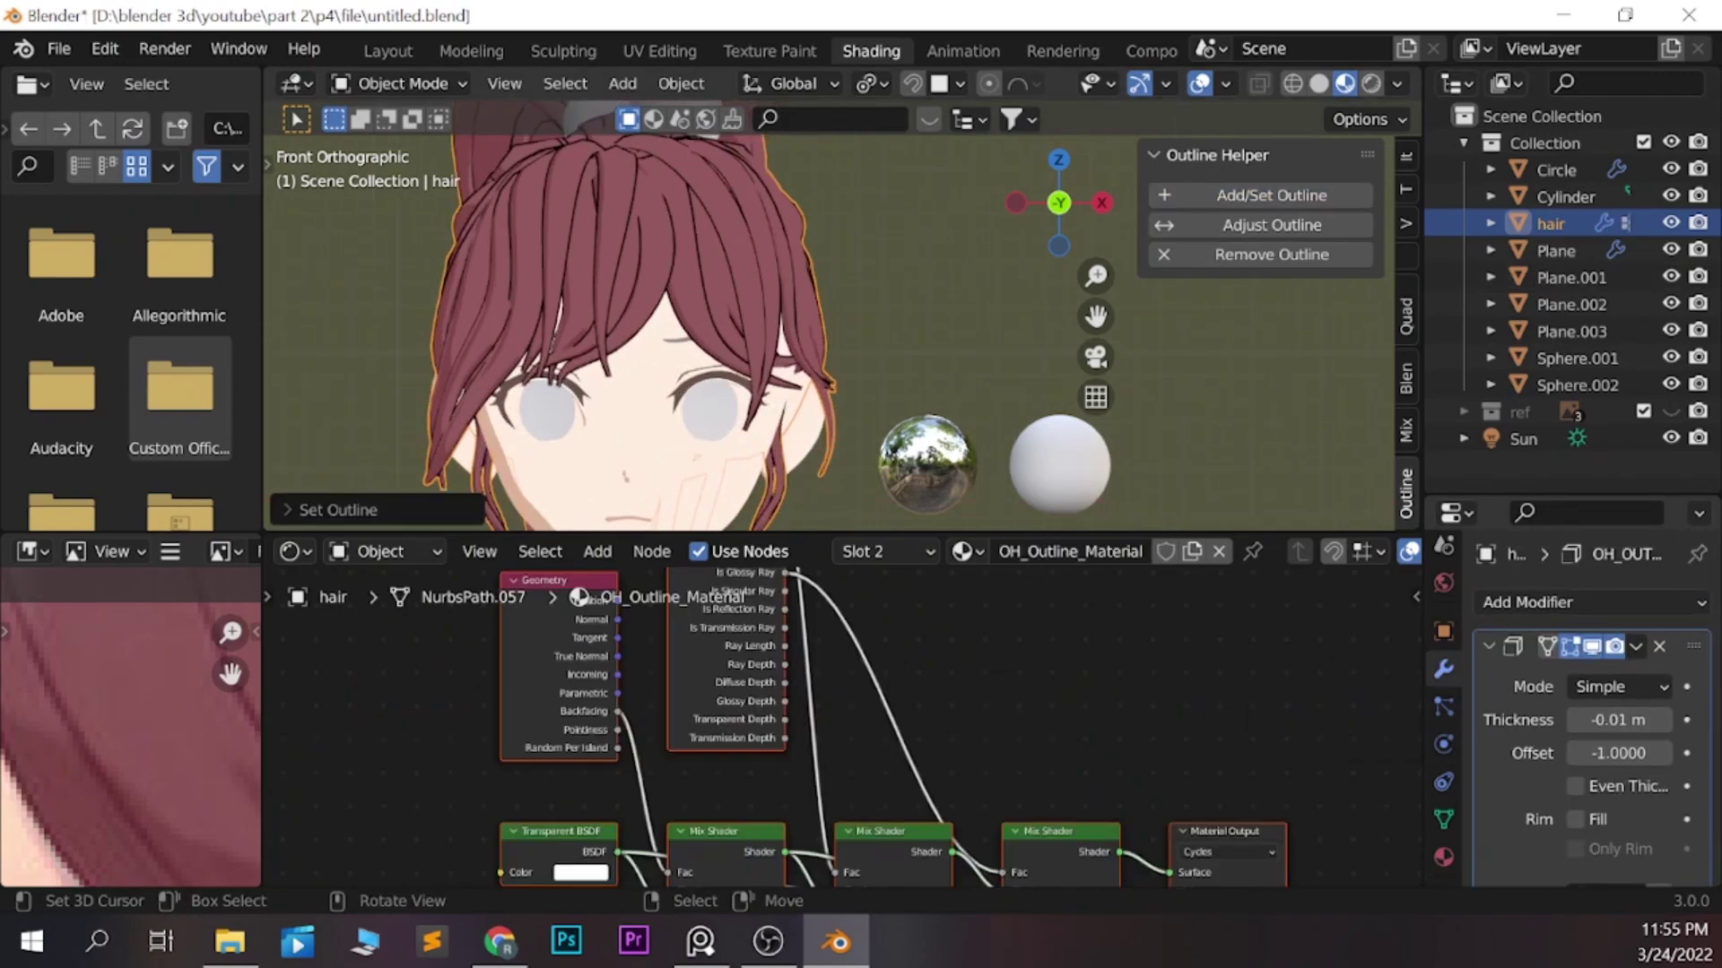
Reduce the face Plane's outline thickness to 0 m, then delete the hair's Solidify modifier
left_click(1555, 250)
scroll(1614, 715, "down", 2)
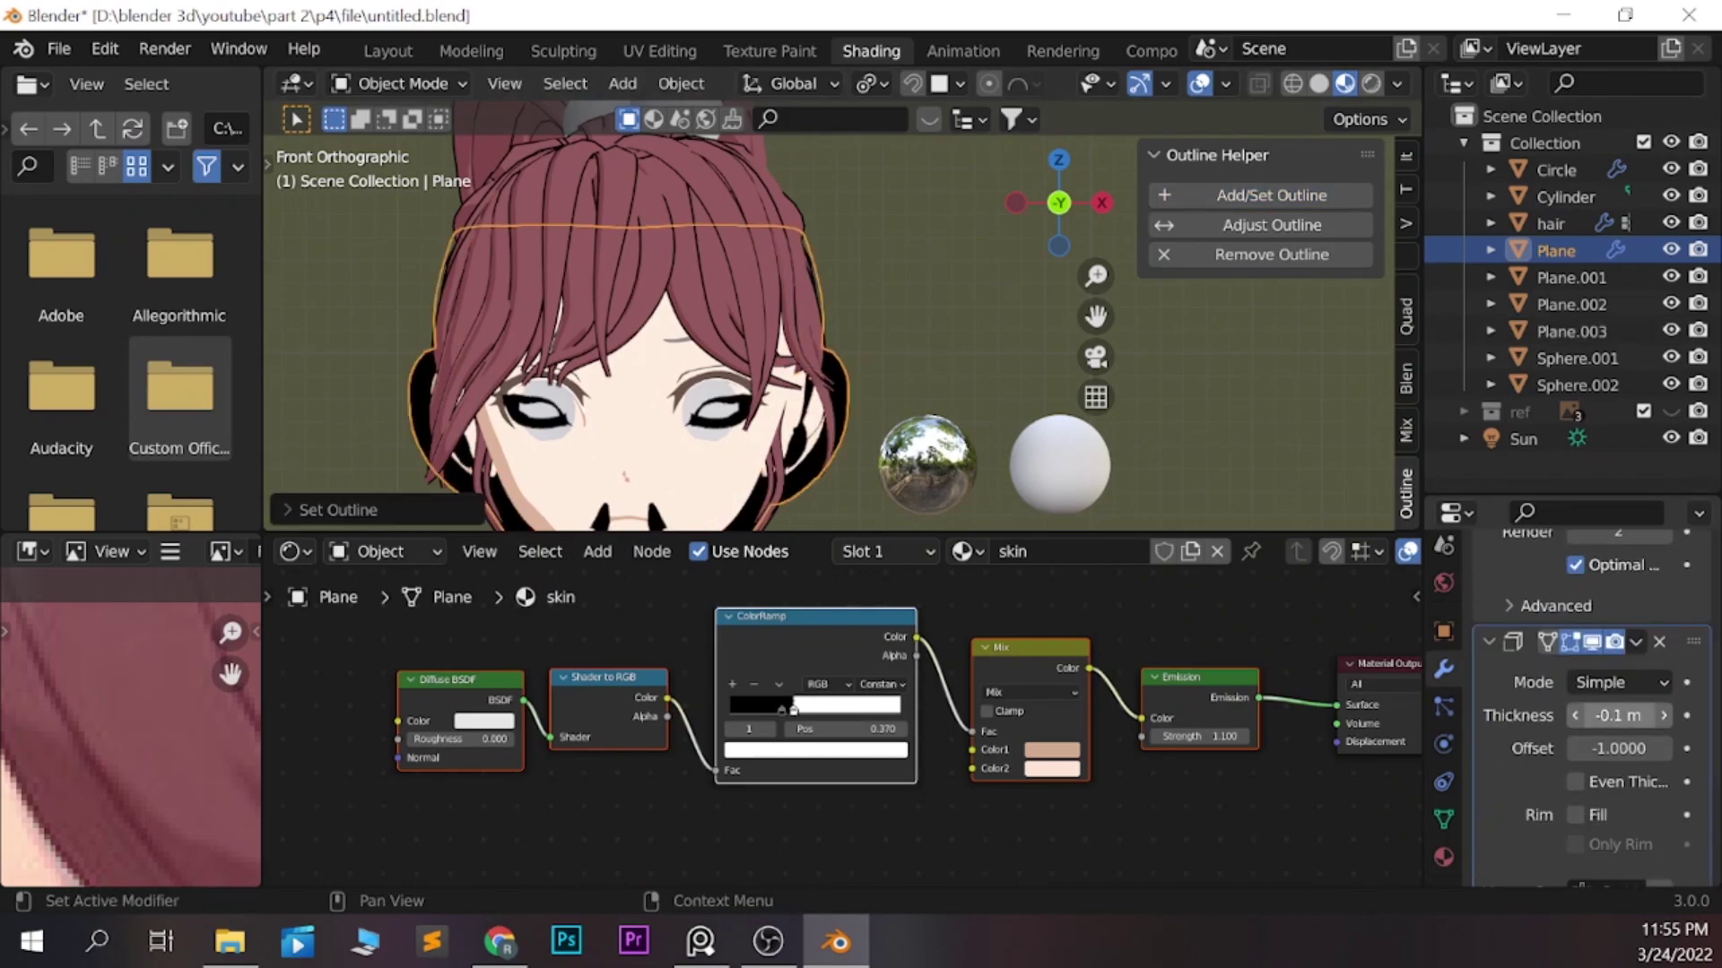
left_click_drag(1619, 714, 1659, 714)
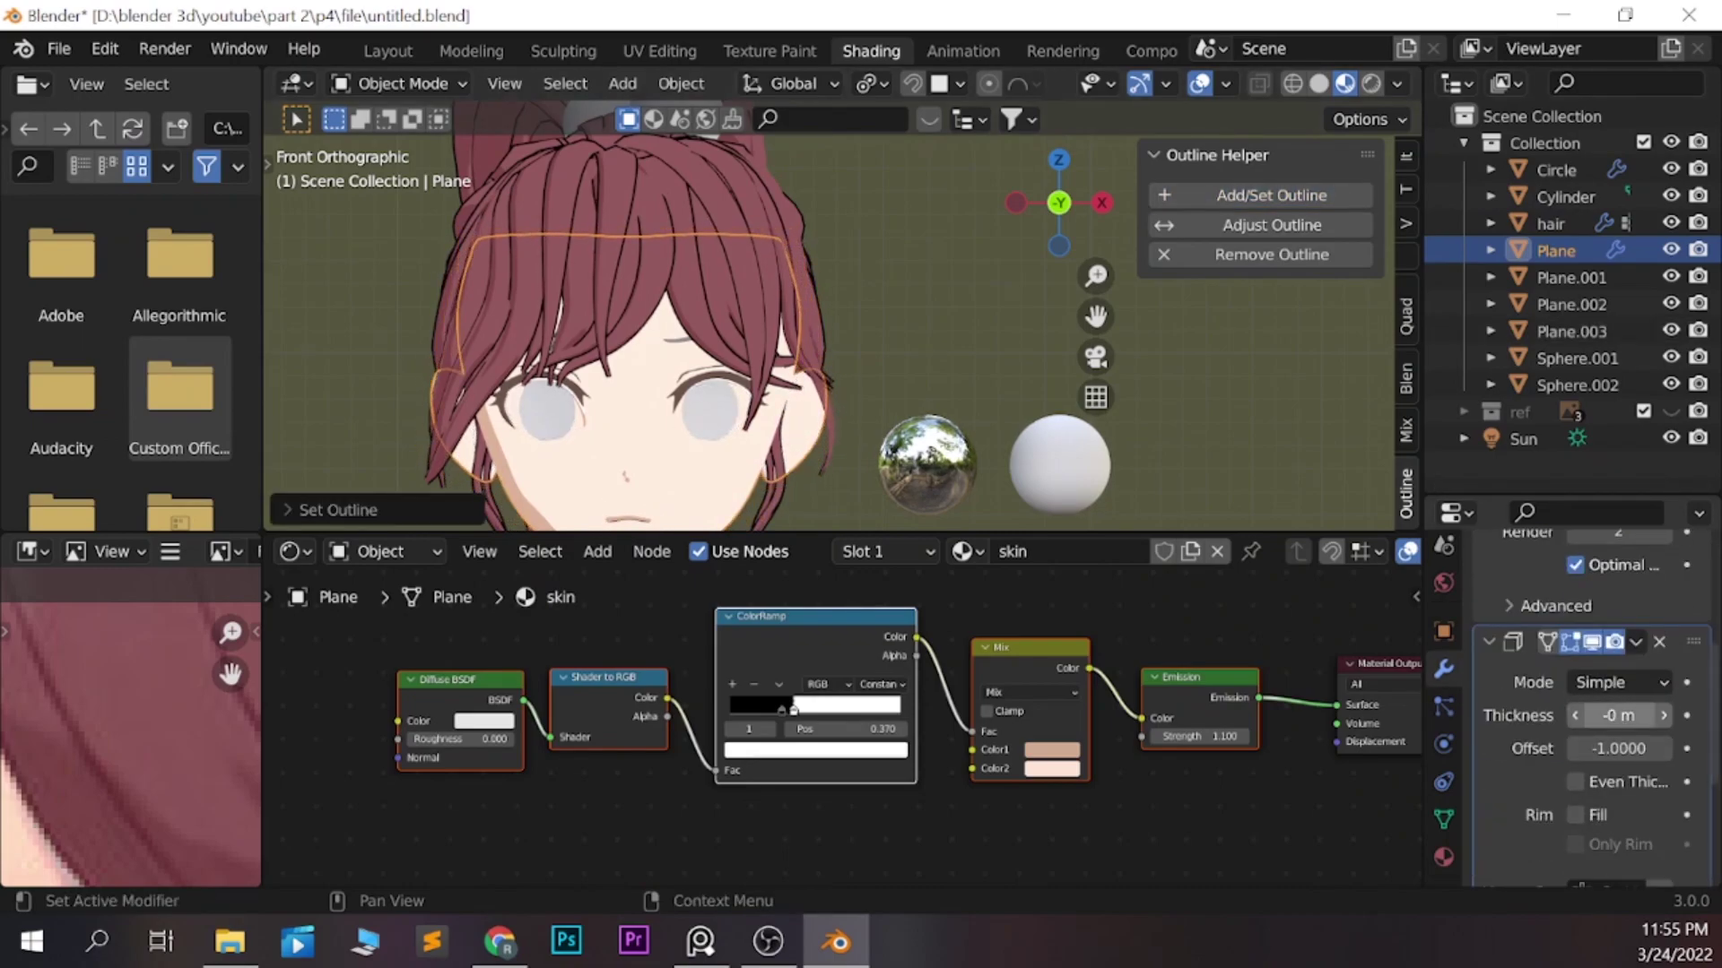
scroll(628, 314, "down", 2)
scroll(628, 314, "up", 2)
left_click(538, 233)
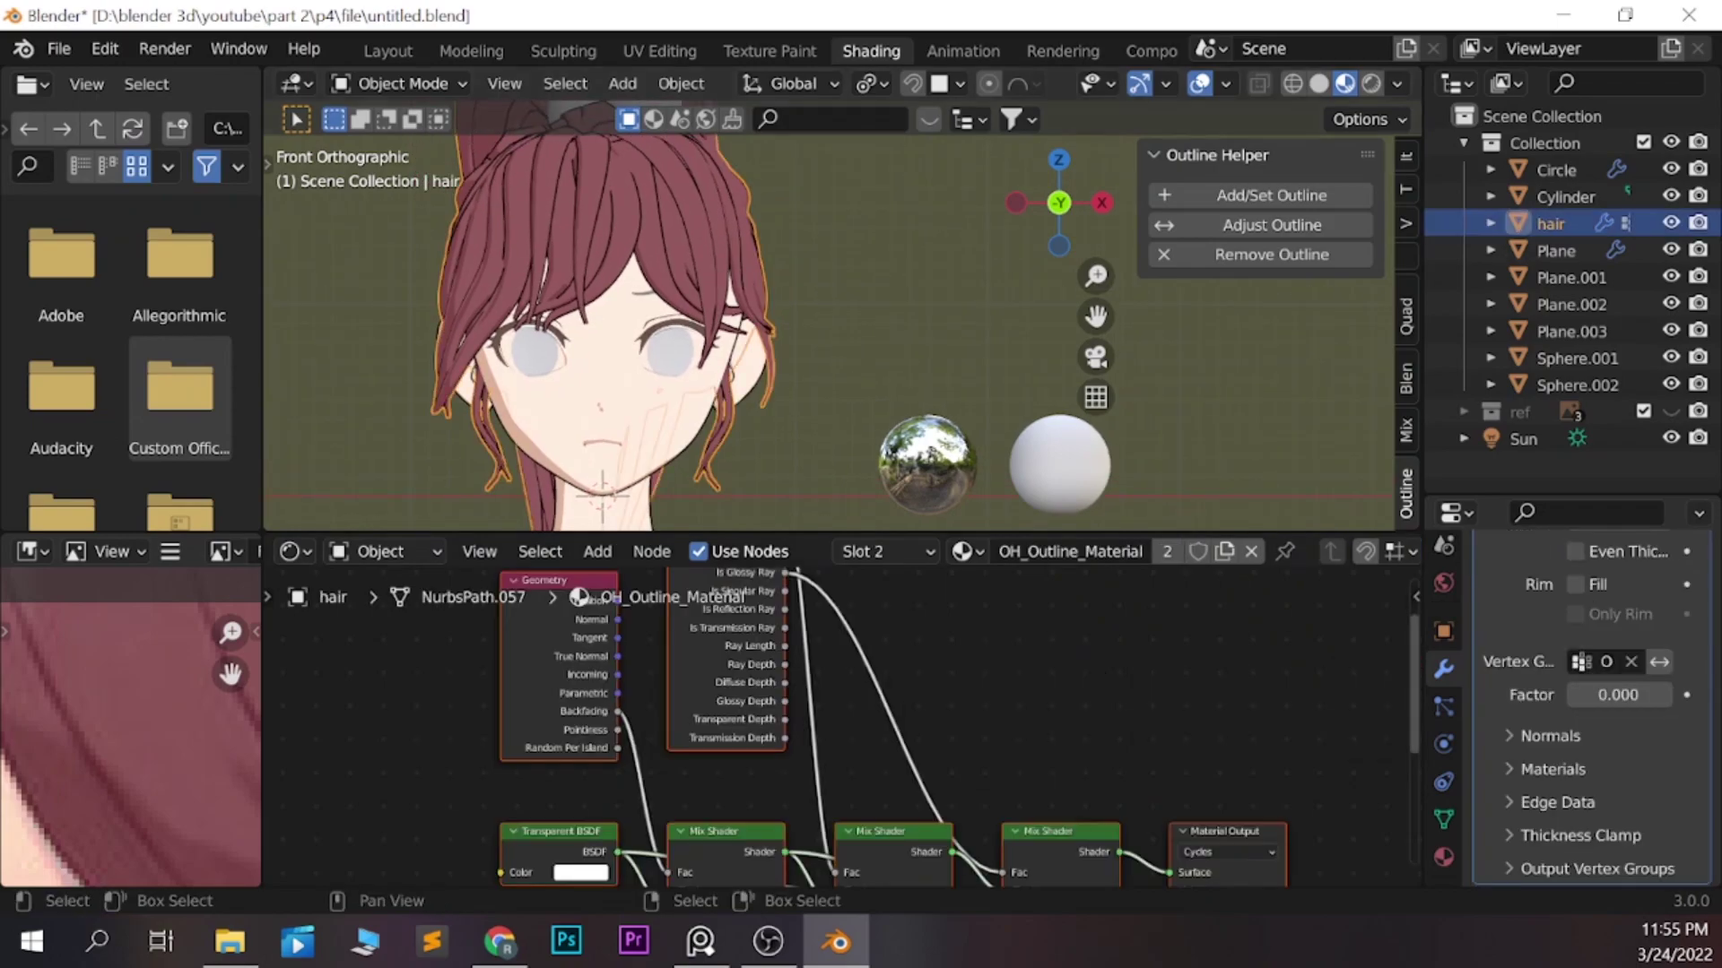
left_click(1271, 254)
scroll(628, 314, "down", 1)
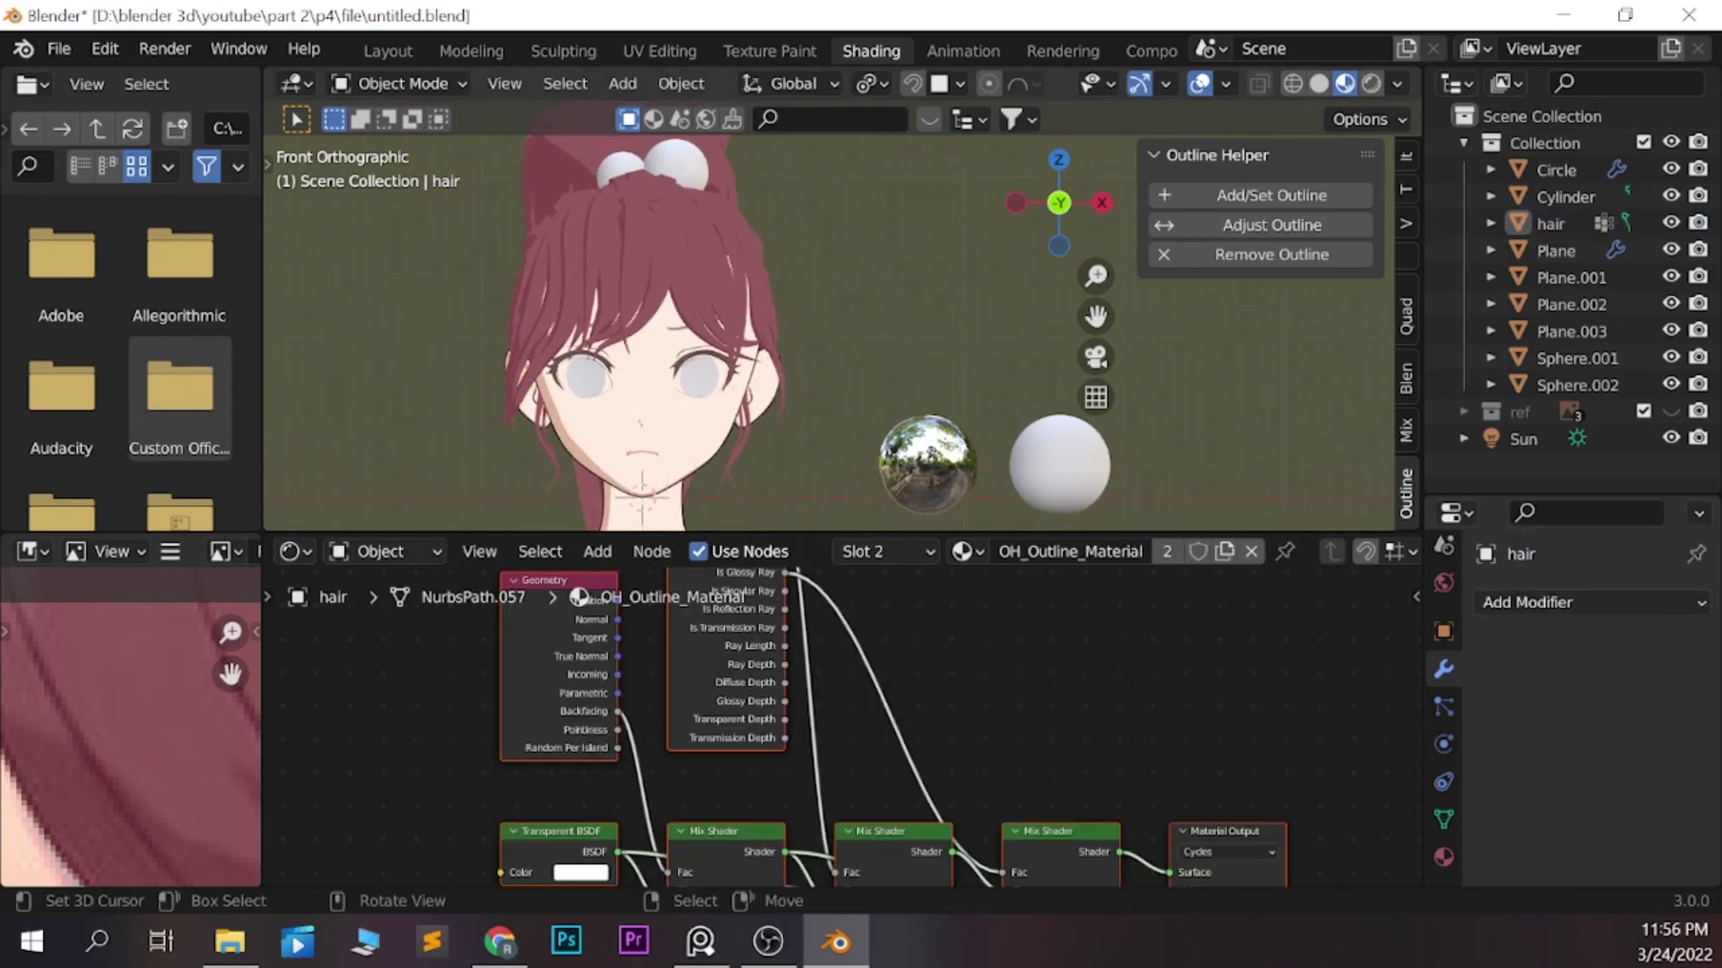
Add the outline back to the hair and circle-select the front fringe strands
left_click(1271, 195)
key("Tab")
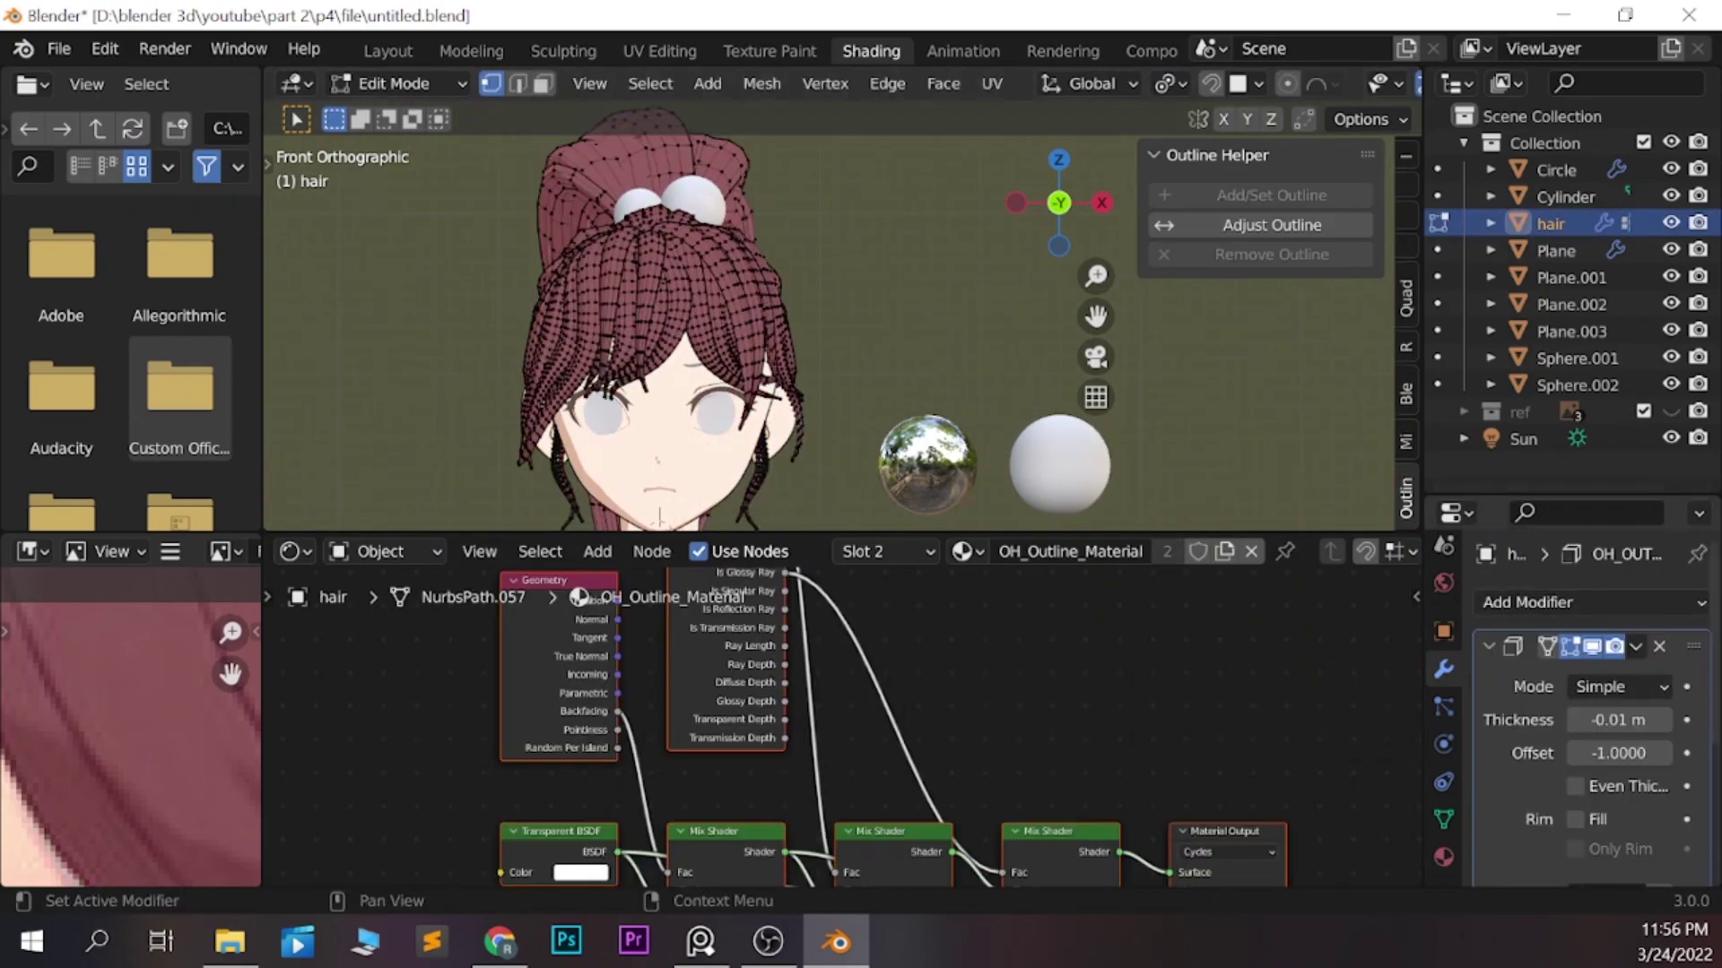
left_click(1443, 857)
key("c")
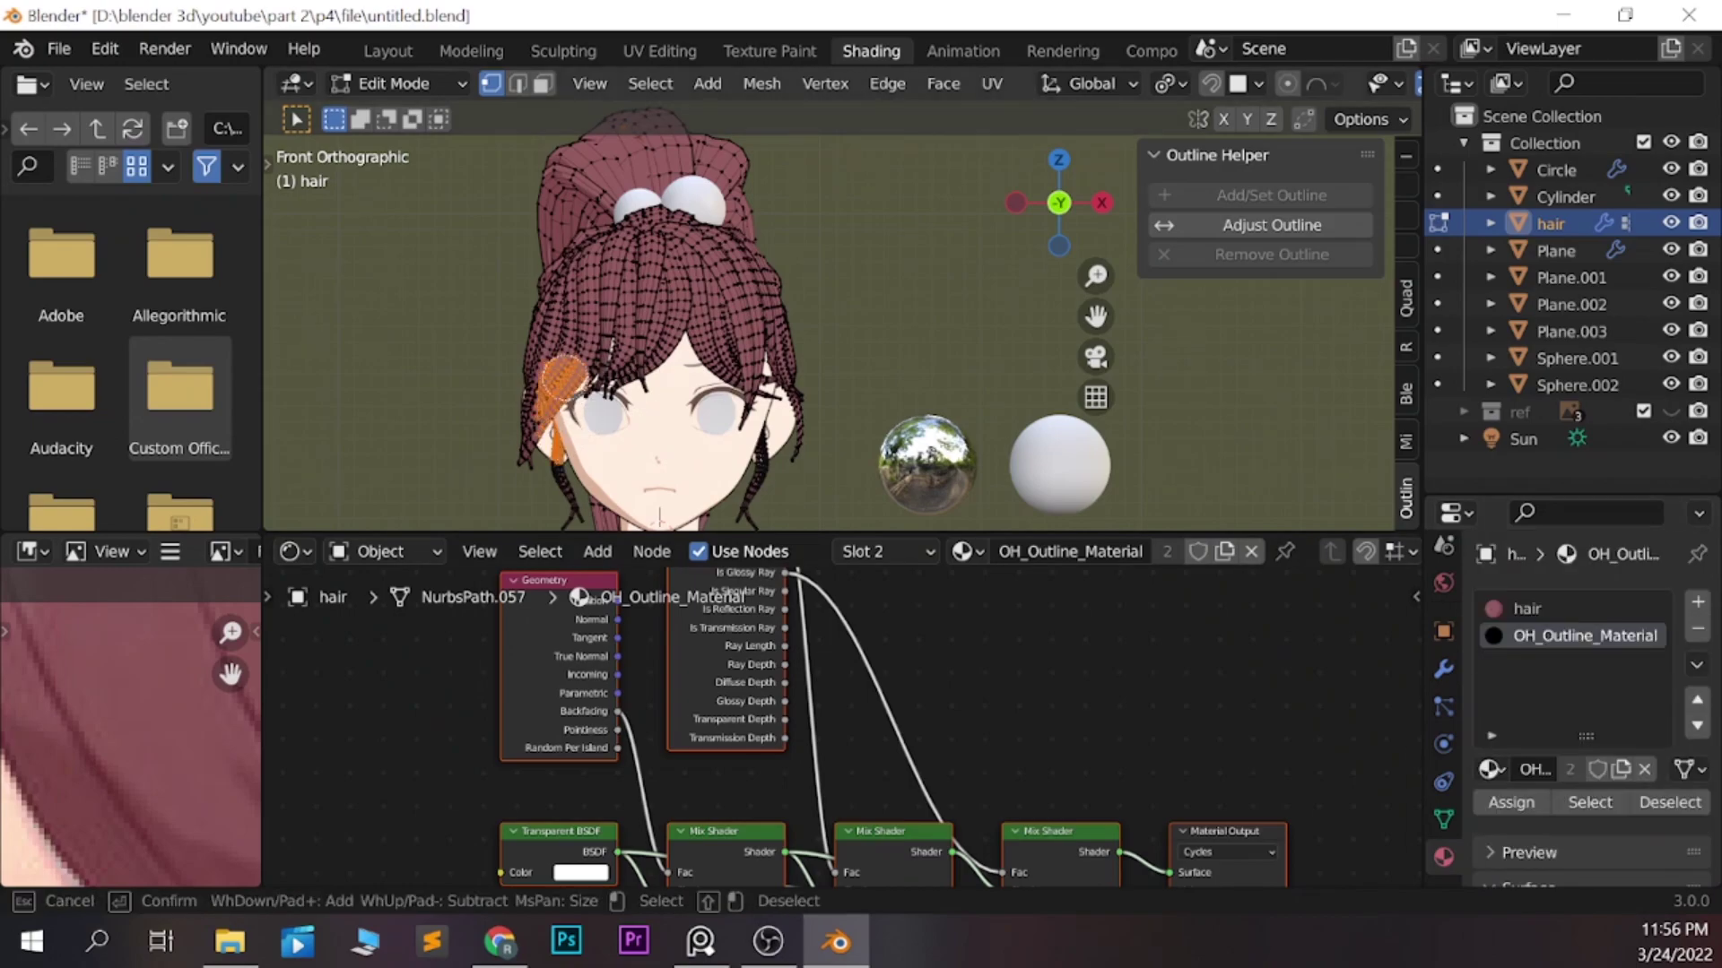
left_click_drag(565, 378, 677, 235)
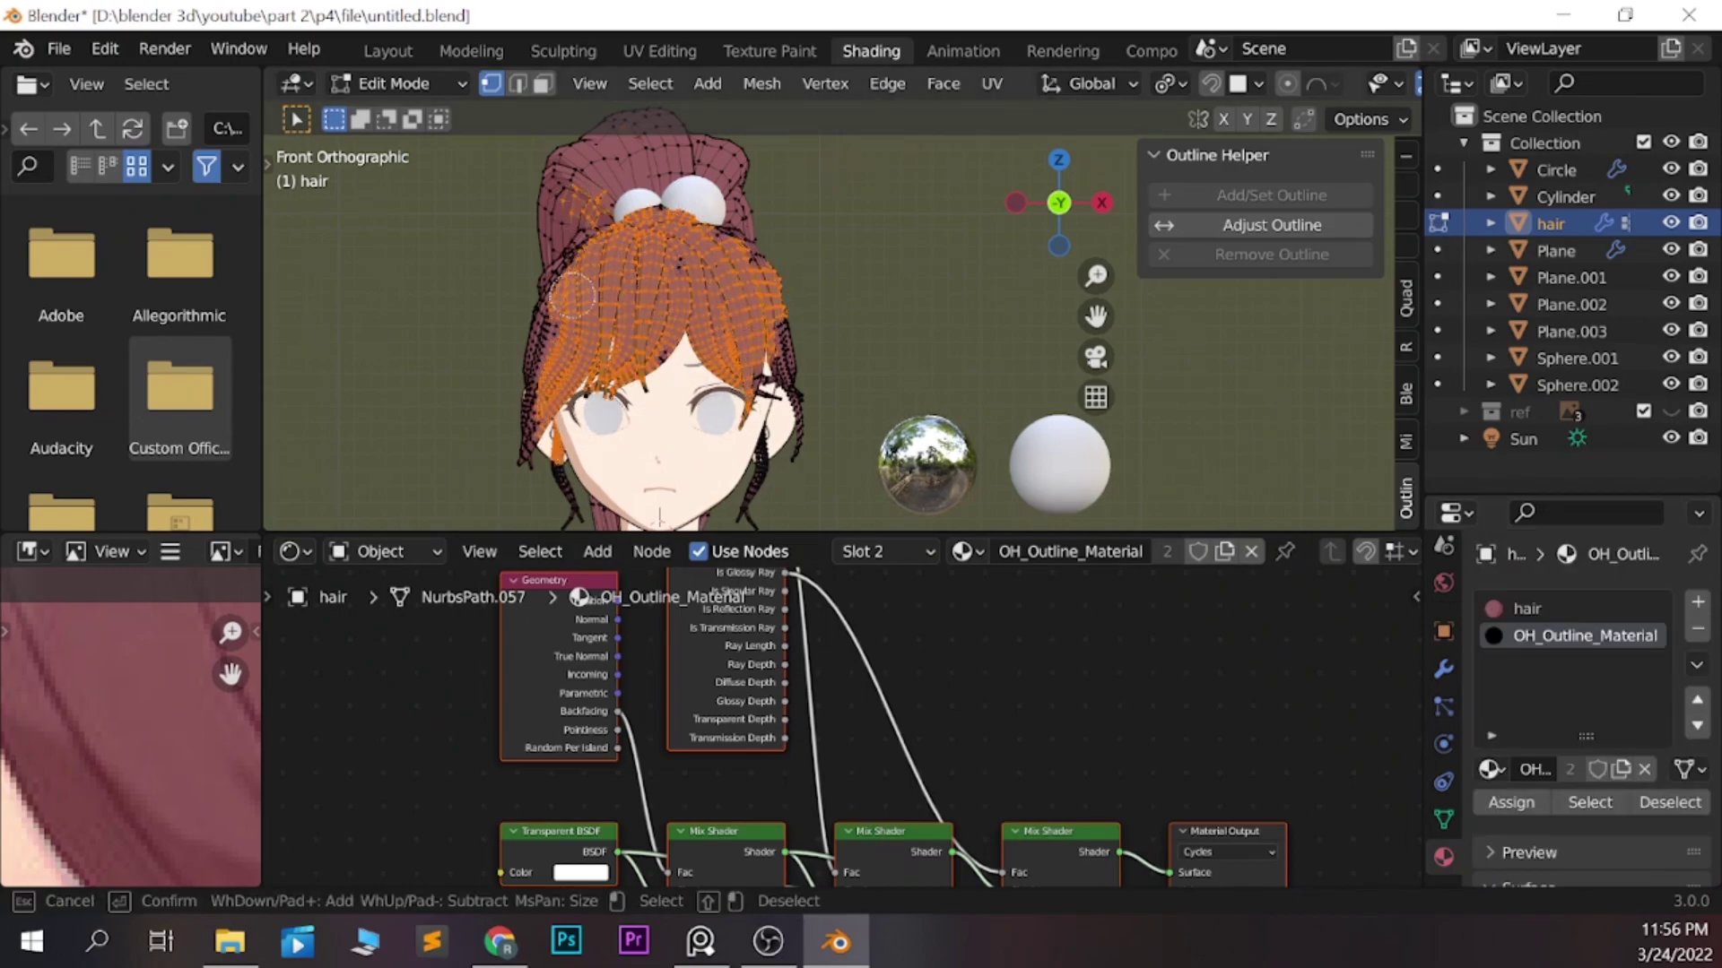
key("Escape")
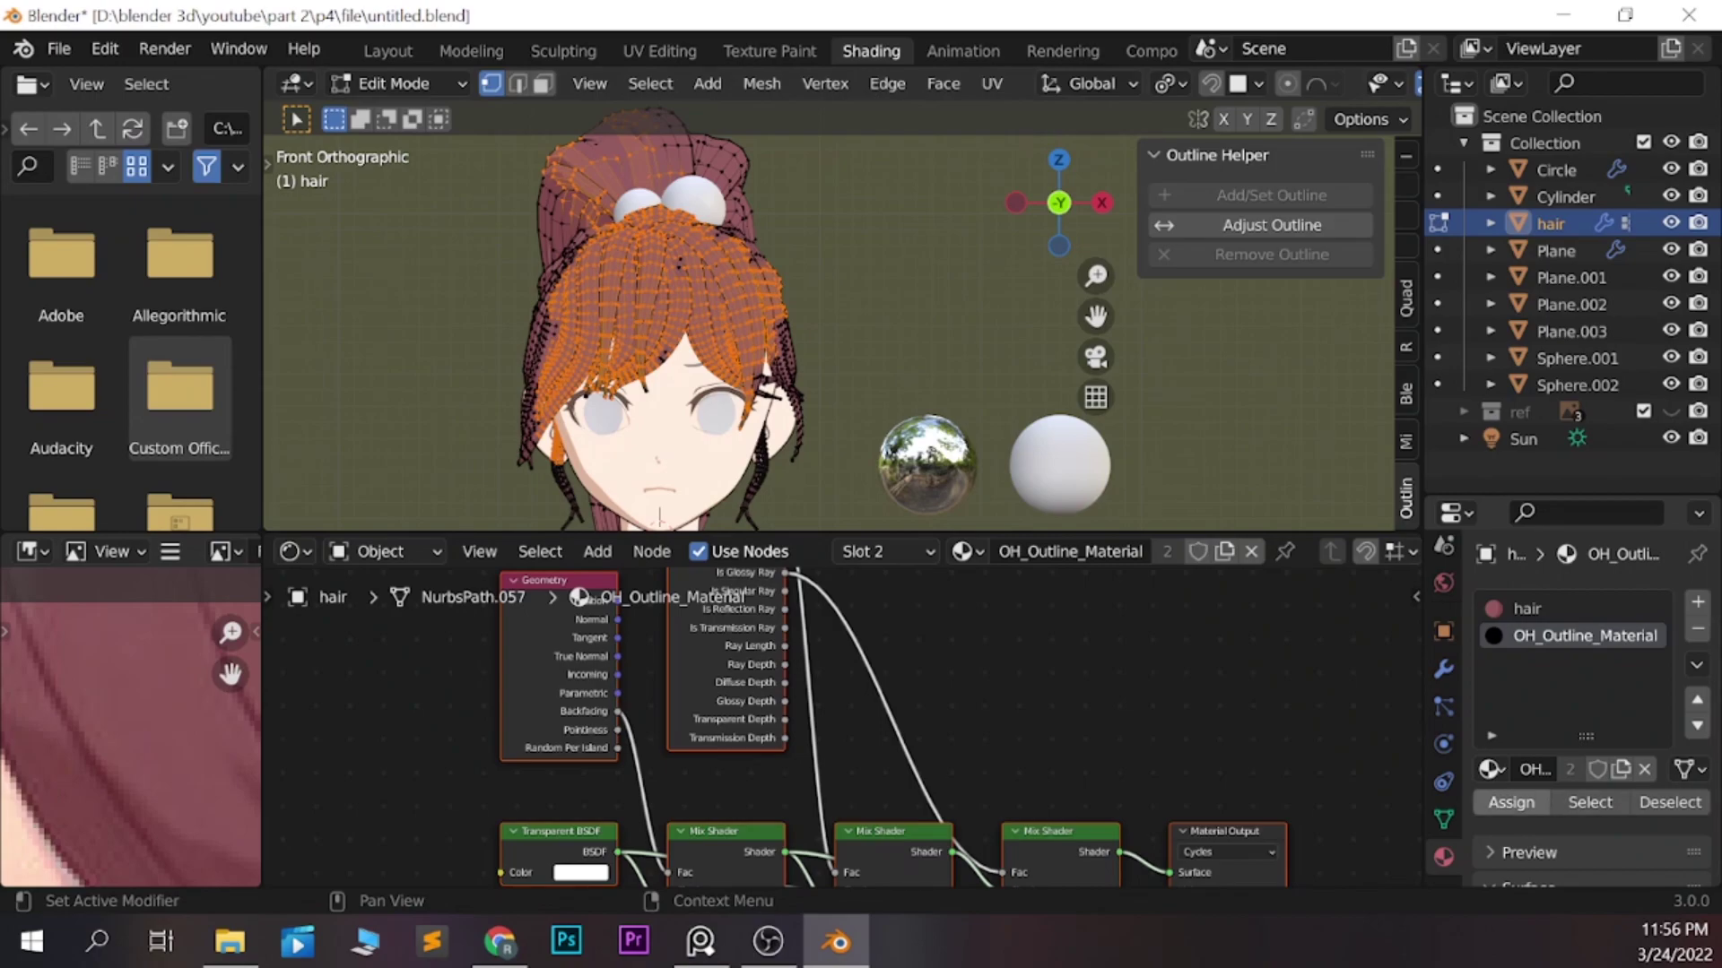
Assign the selected fringe strands to the OH_Outline vertex group at weight 1.000
scroll(1592, 717, "down", 1)
scroll(1591, 718, "down", 2)
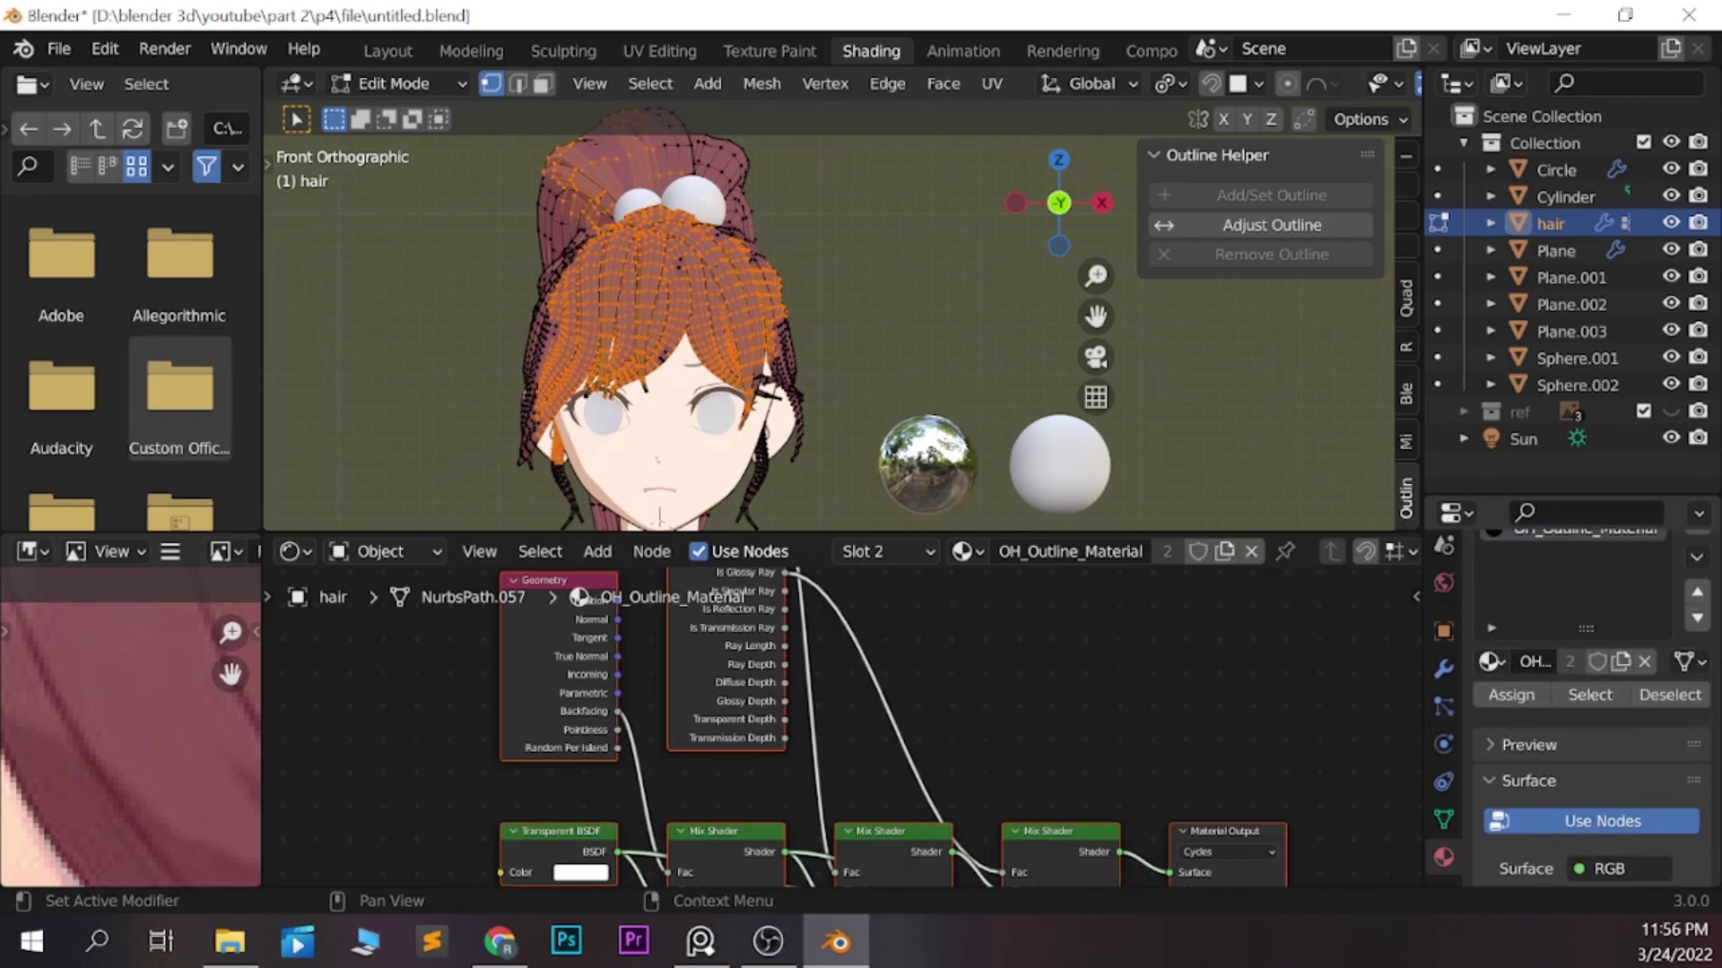
left_click(1444, 819)
key("Tab")
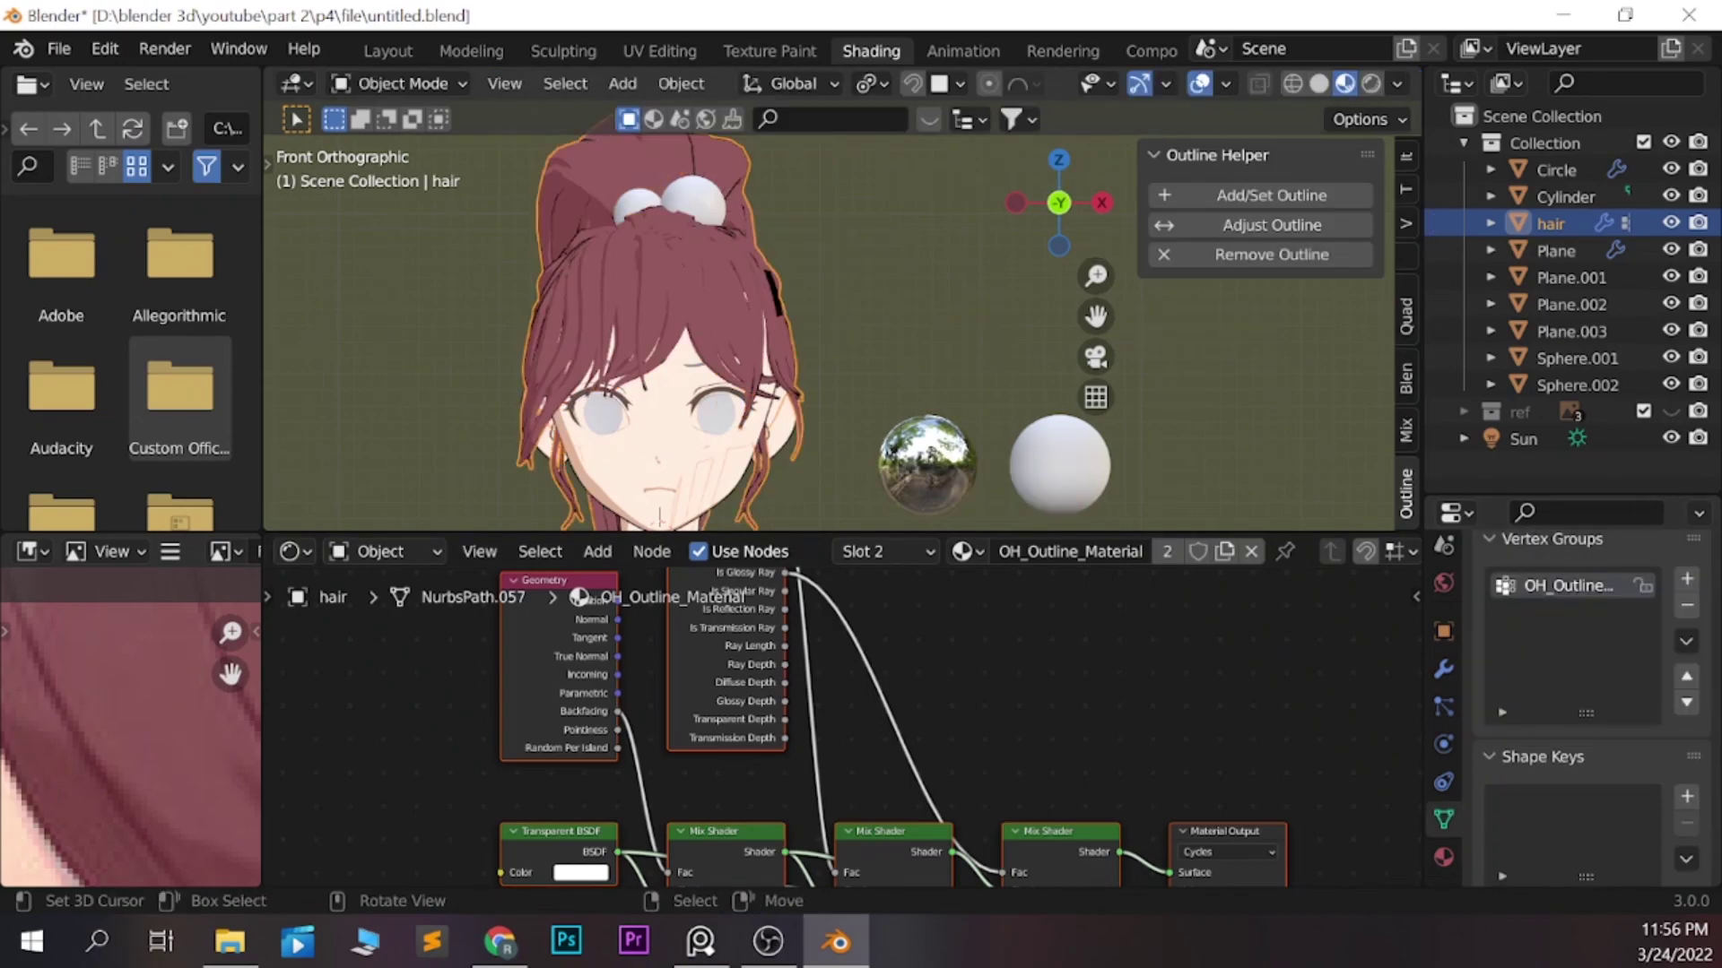
key("Tab")
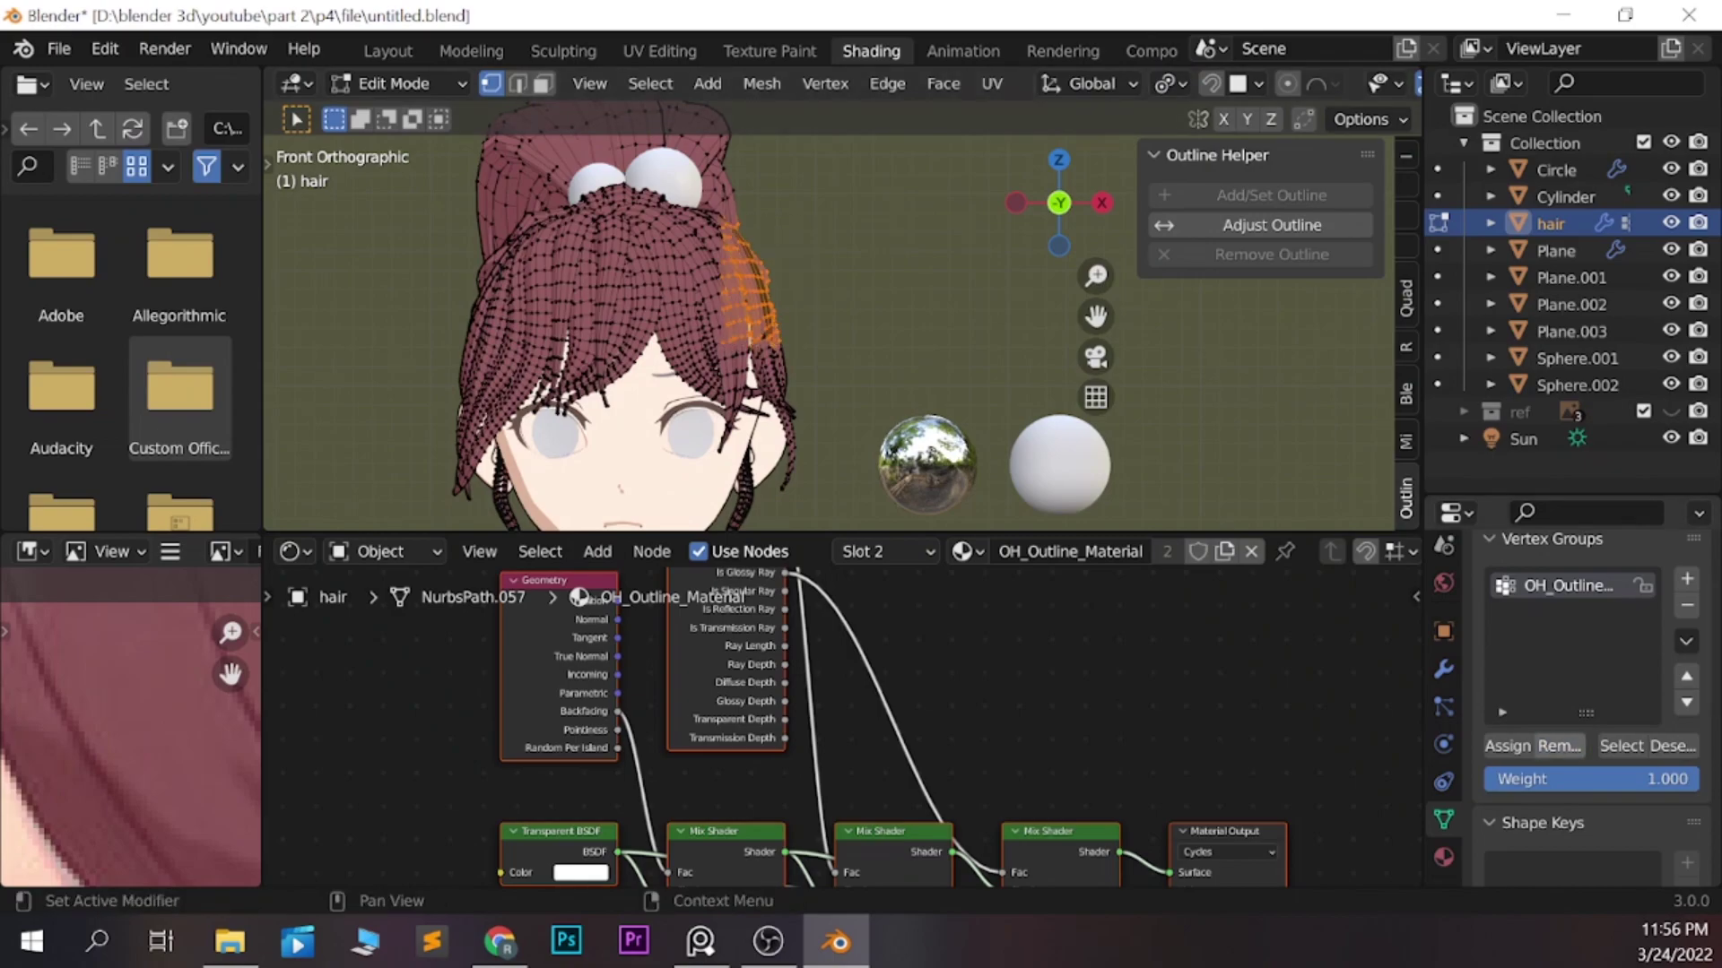
key("Tab")
middle_click_drag(807, 359, 897, 341)
key("Tab")
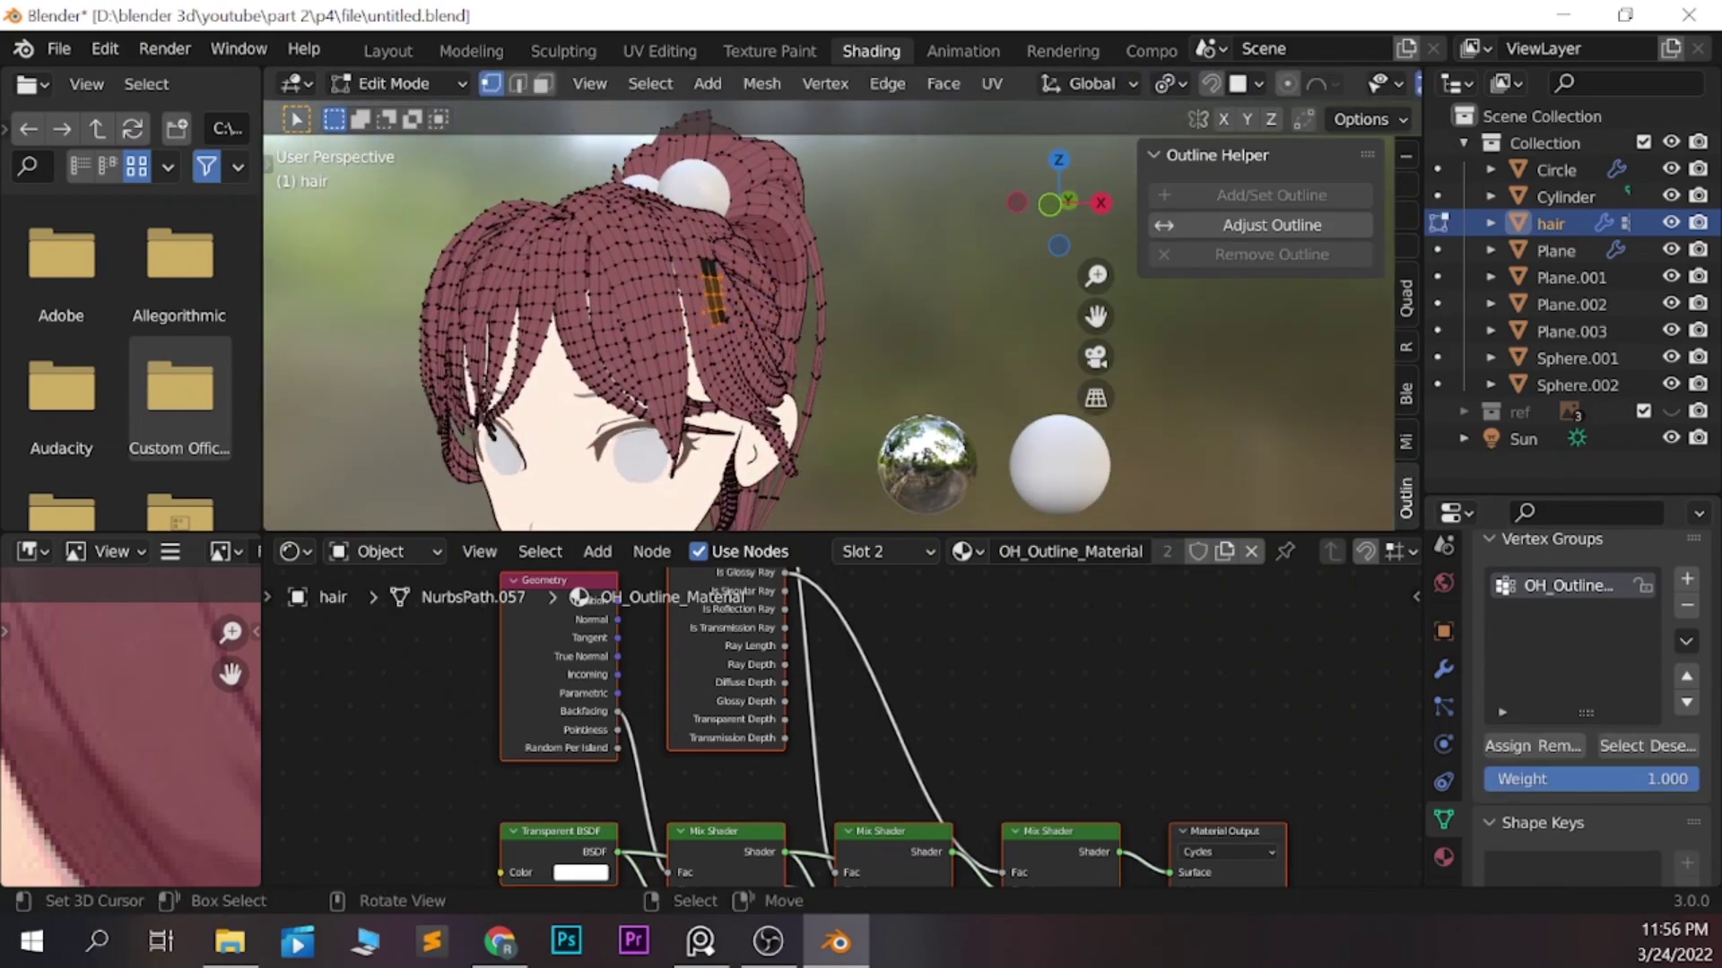
Orbit around the head to check which fringe strands the outline group covers
scroll(834, 331, "up", 1)
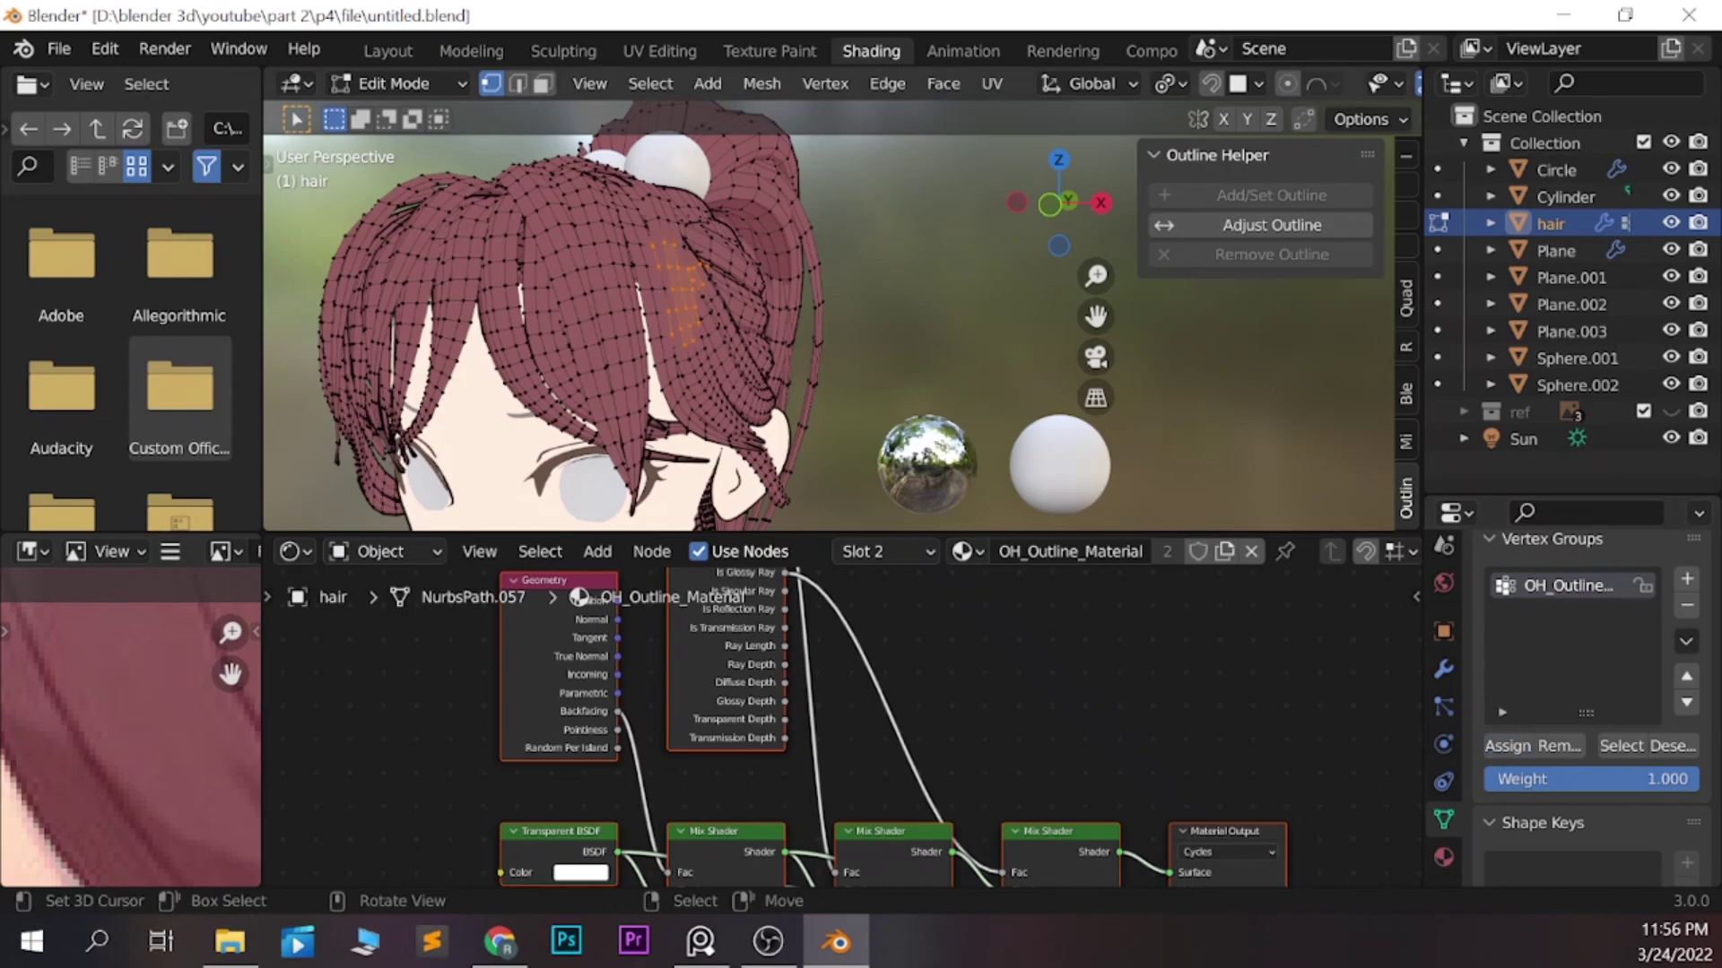
key("Tab")
scroll(829, 332, "down", 2)
scroll(829, 332, "down", 2)
mouse_move(807, 340)
middle_mouse_down()
mouse_move(906, 341)
mouse_move(861, 340)
middle_mouse_up()
key("Tab")
key("Tab")
scroll(807, 341, "down", 1)
Set the hair outline's Solidify thickness to -0.005 m in front view
left_click(1444, 858)
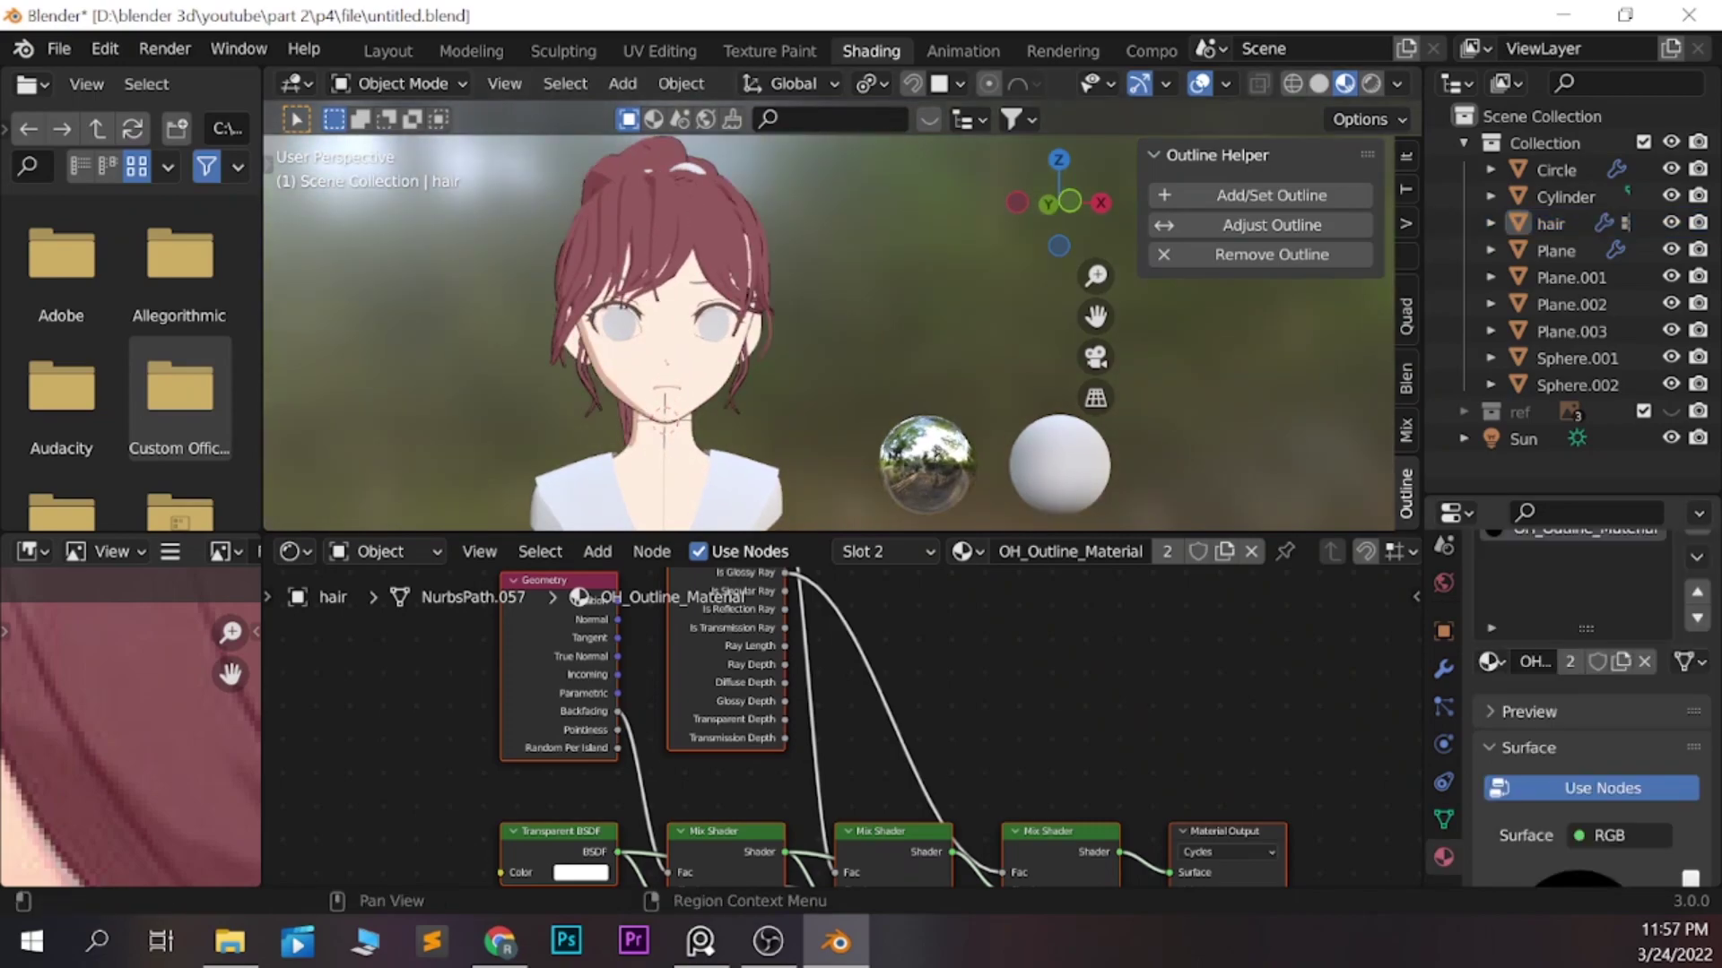
left_click(1444, 669)
key("KP_1")
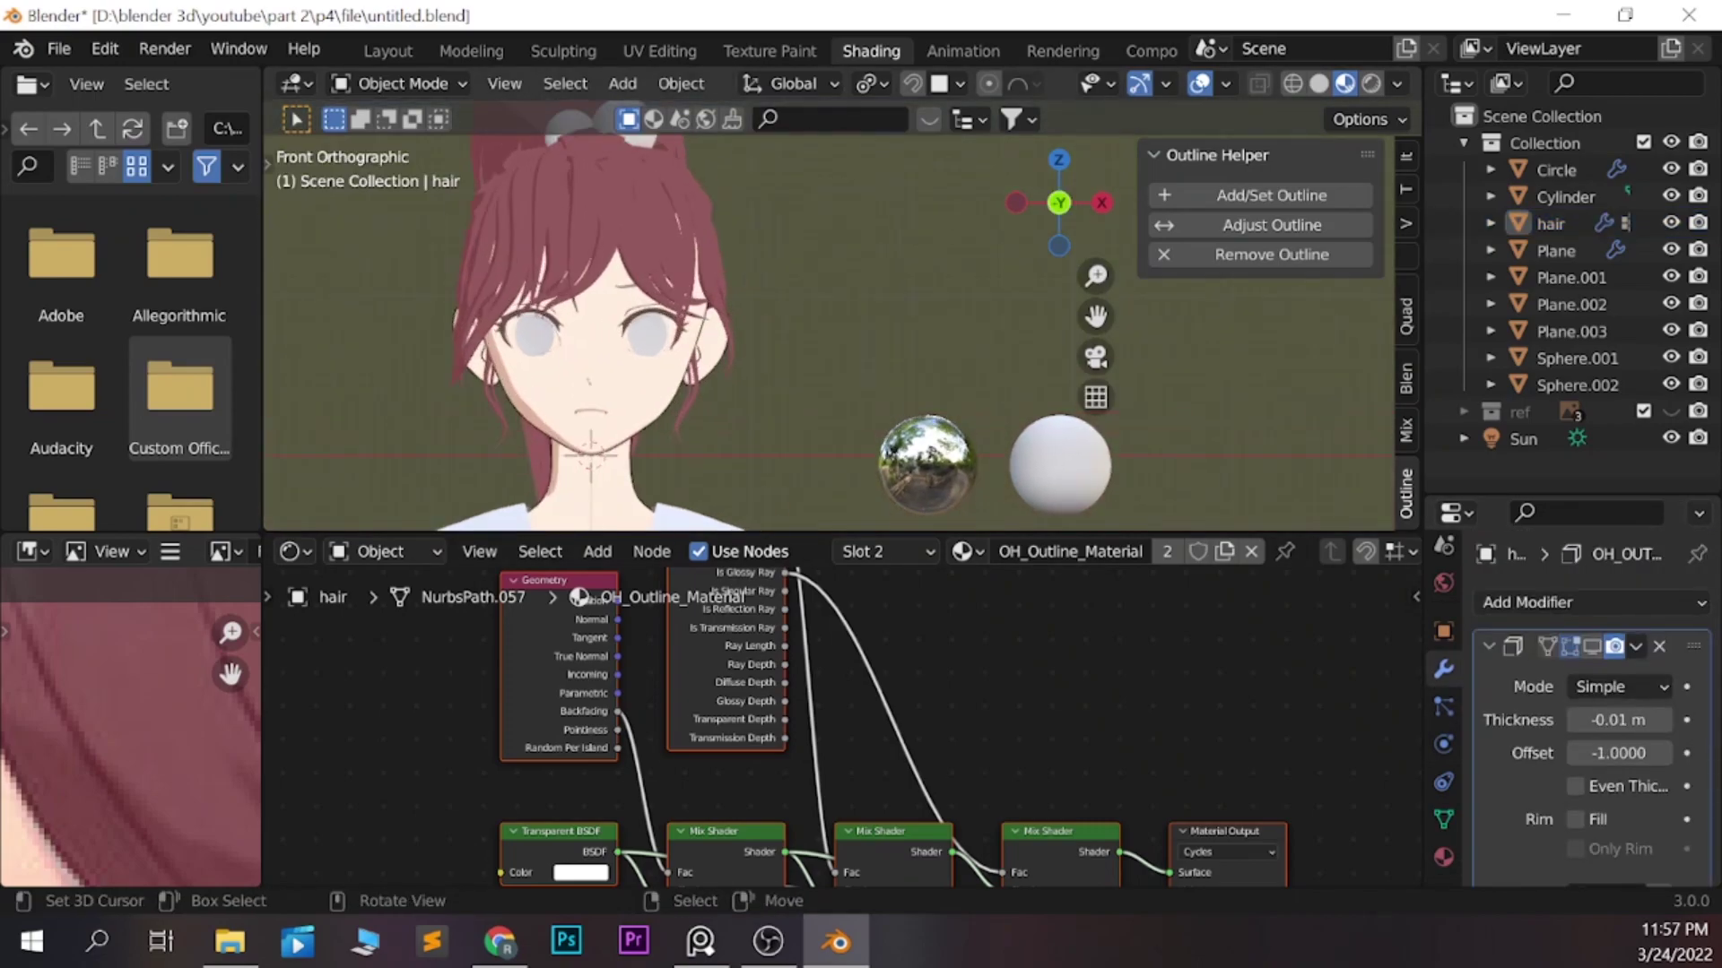
middle_click_drag(717, 340, 807, 341, "shift")
scroll(829, 341, "down", 3)
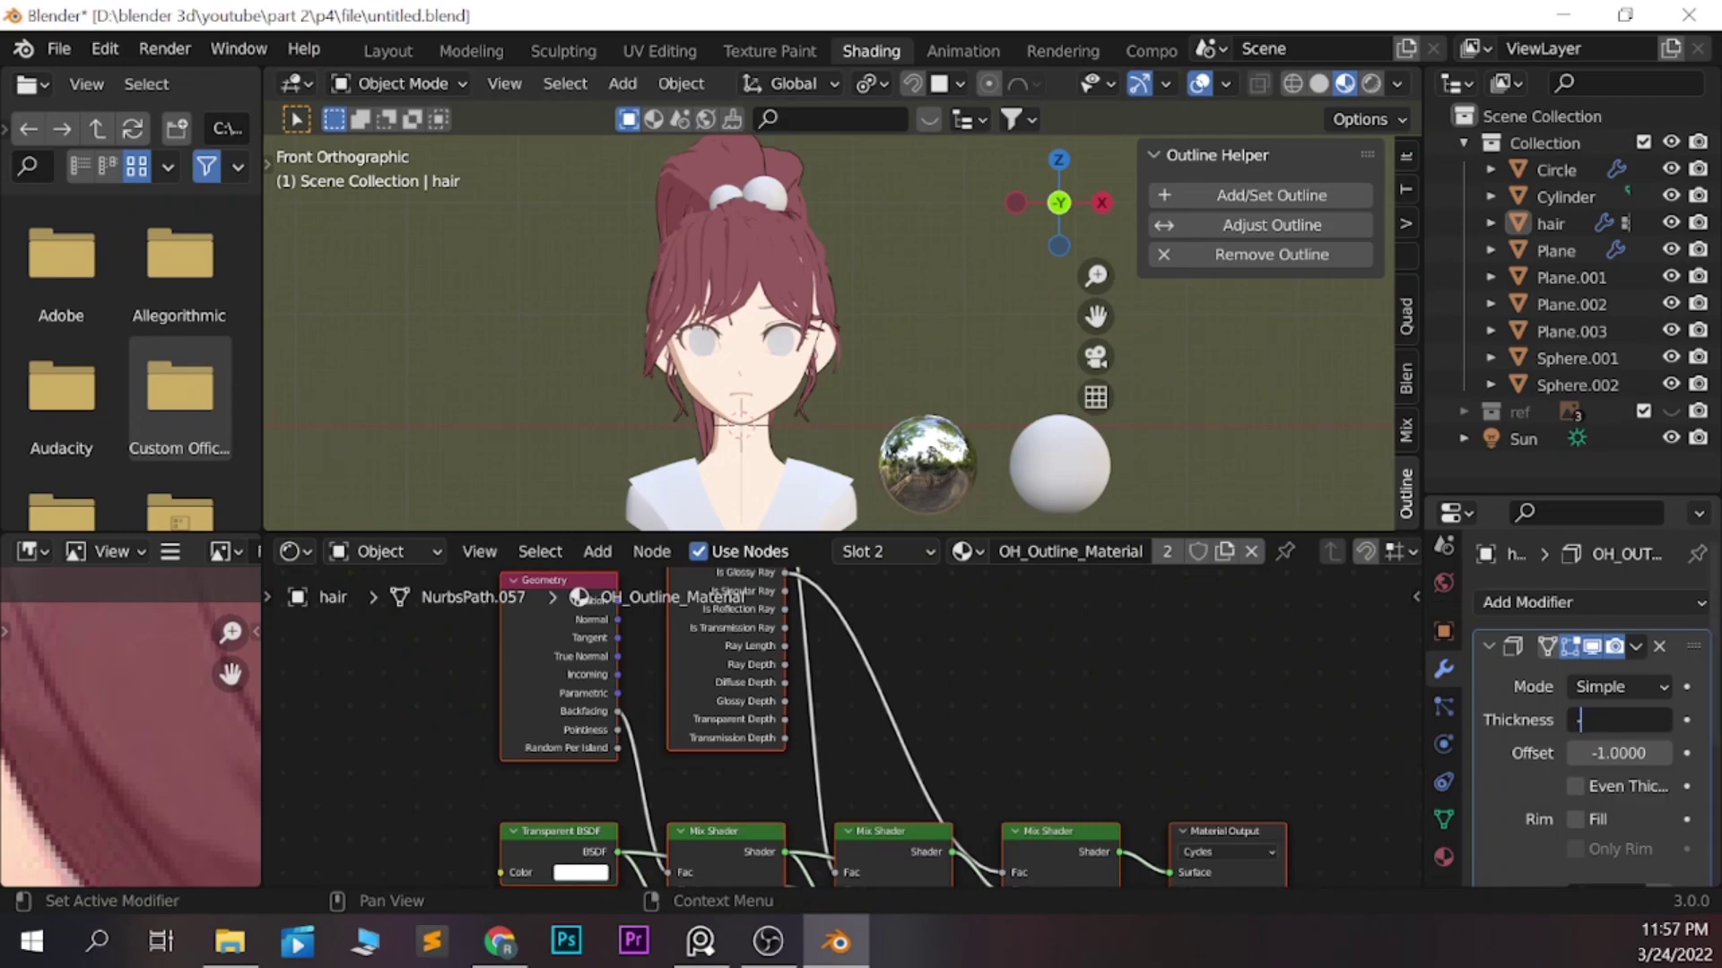
type(".005")
key("Return")
Save the file, select the face mesh, and nudge its skin ramp stop slightly left
scroll(718, 341, "up", 2)
key("ctrl+s")
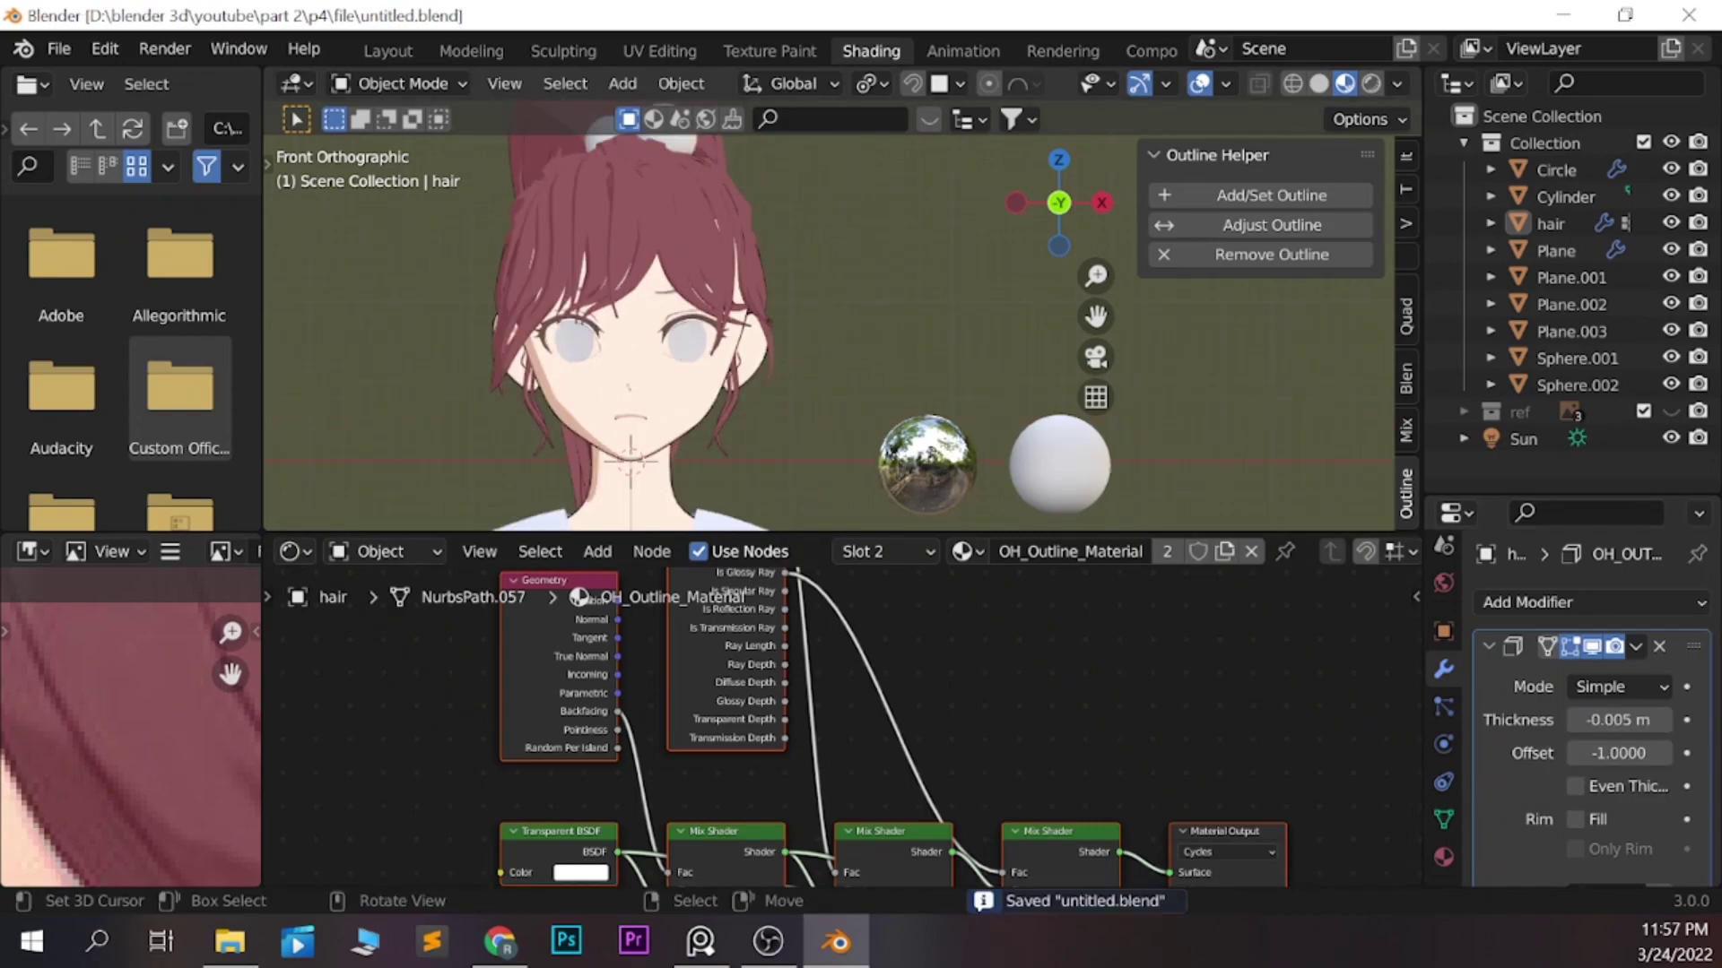
left_click(628, 386)
scroll(793, 710, "up", 2)
left_click_drag(775, 704, 773, 704)
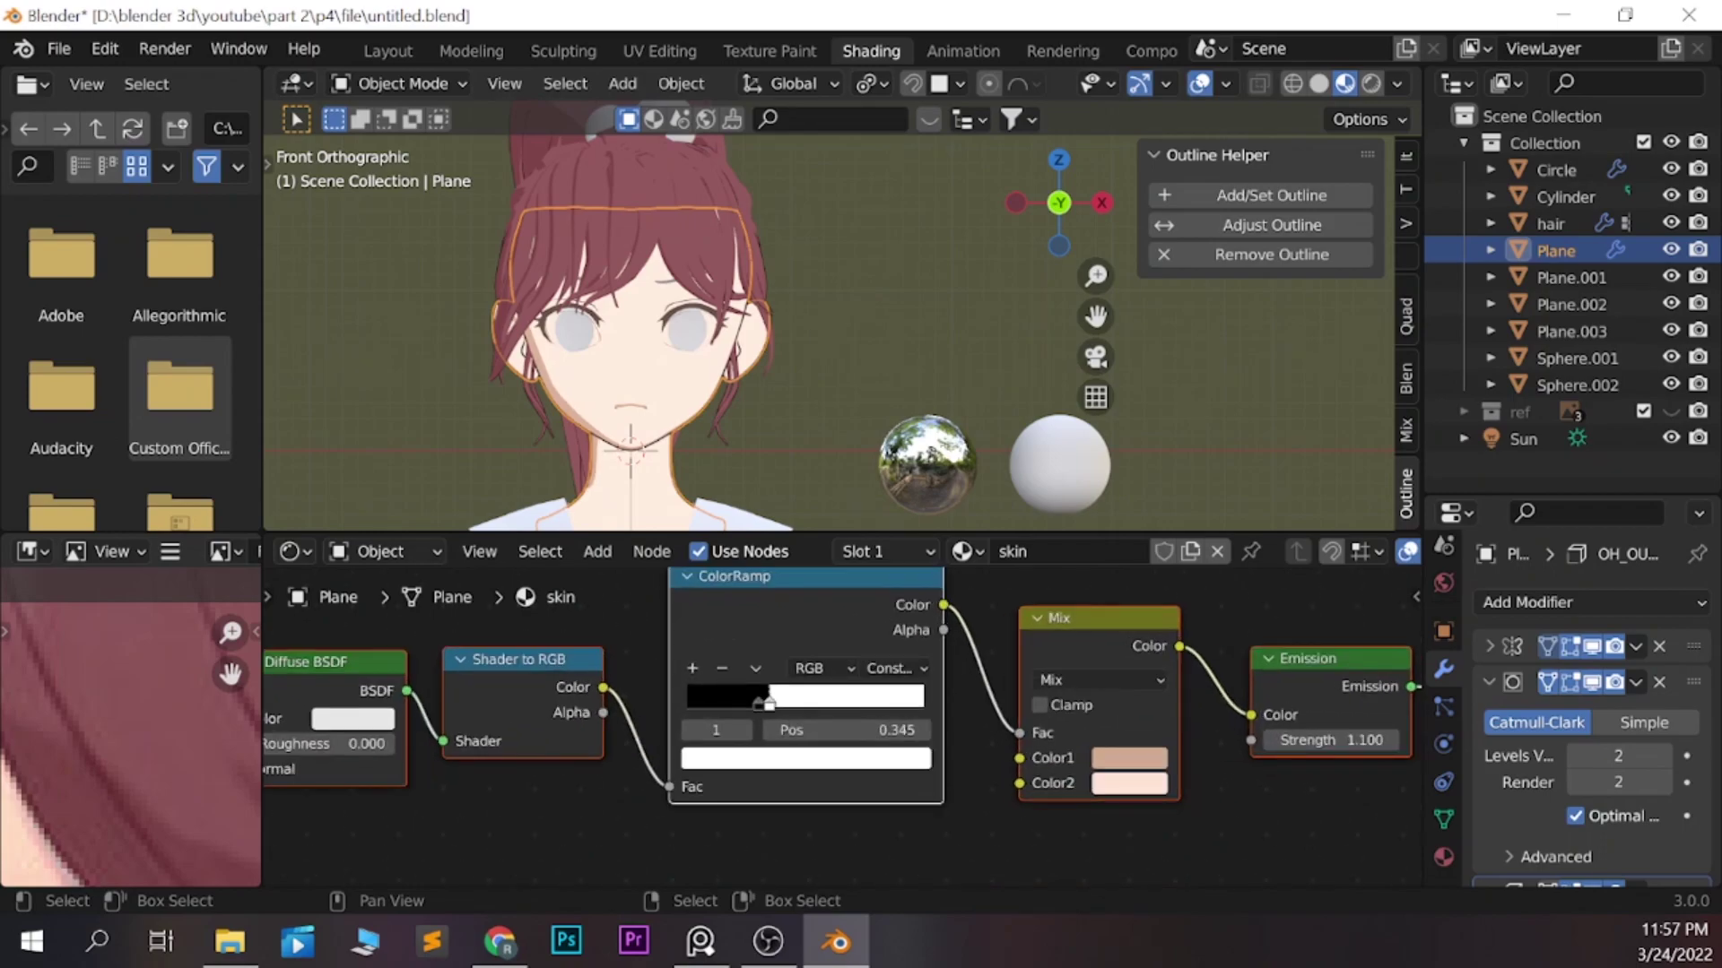
Make the skin ColorRamp interpolate Linearly with its stop near 0.339
scroll(841, 728, "up", 1)
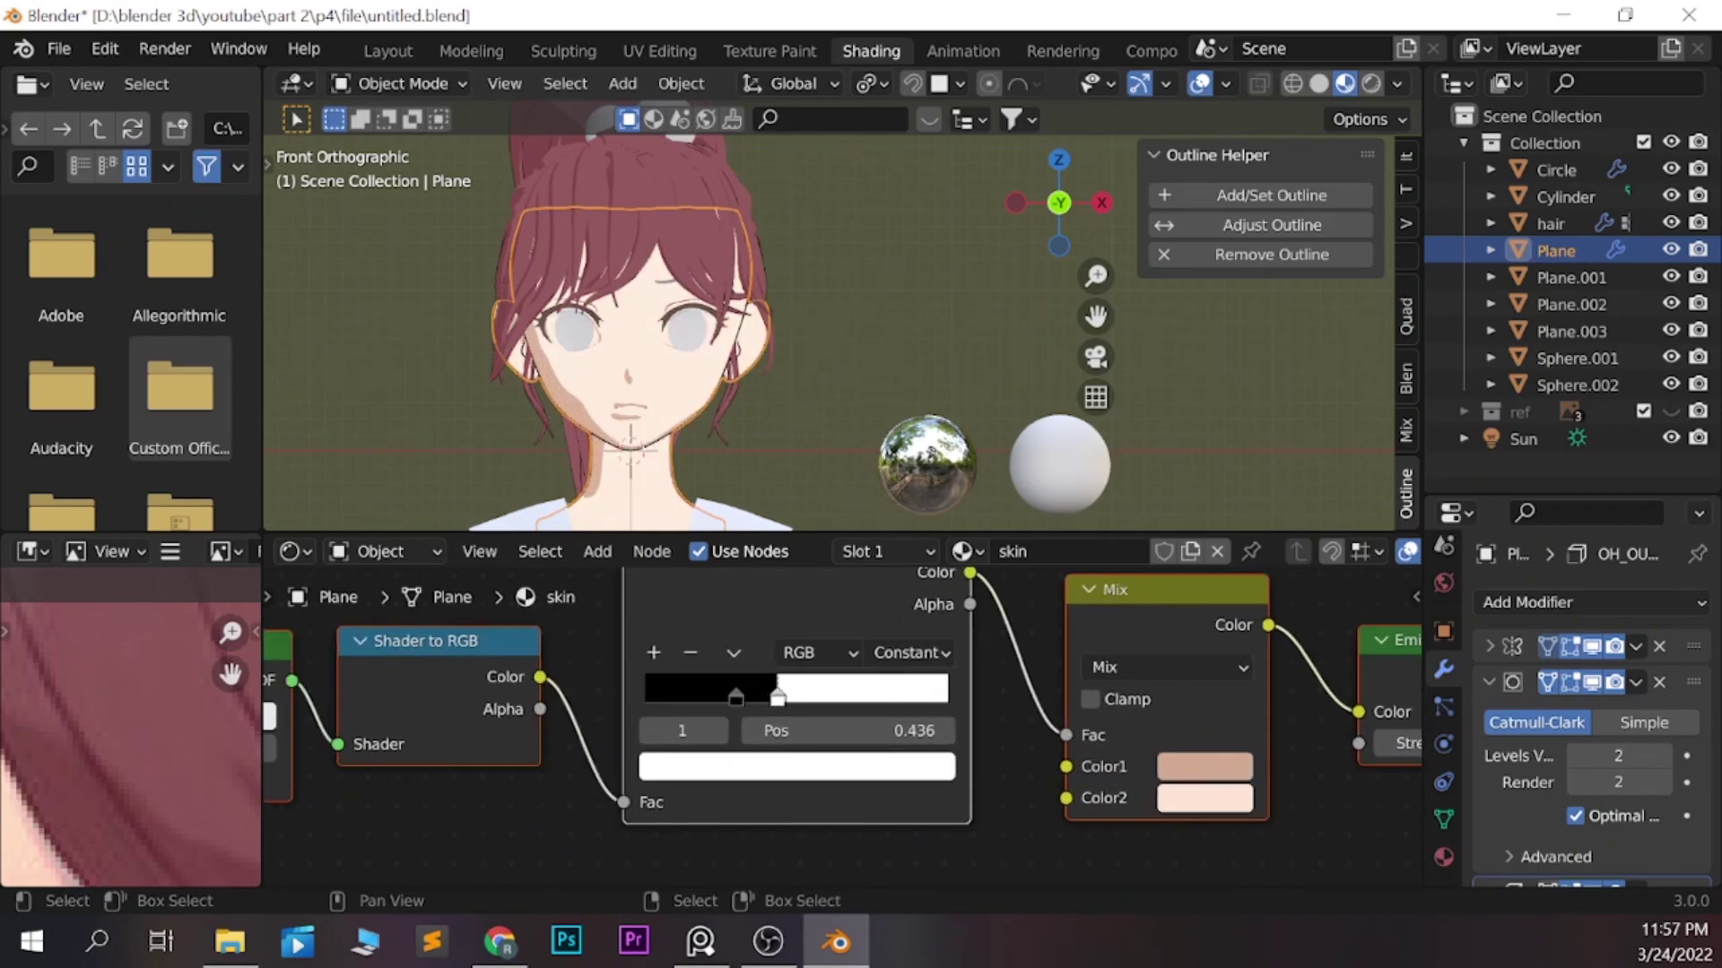
left_click(912, 653)
left_click(950, 750)
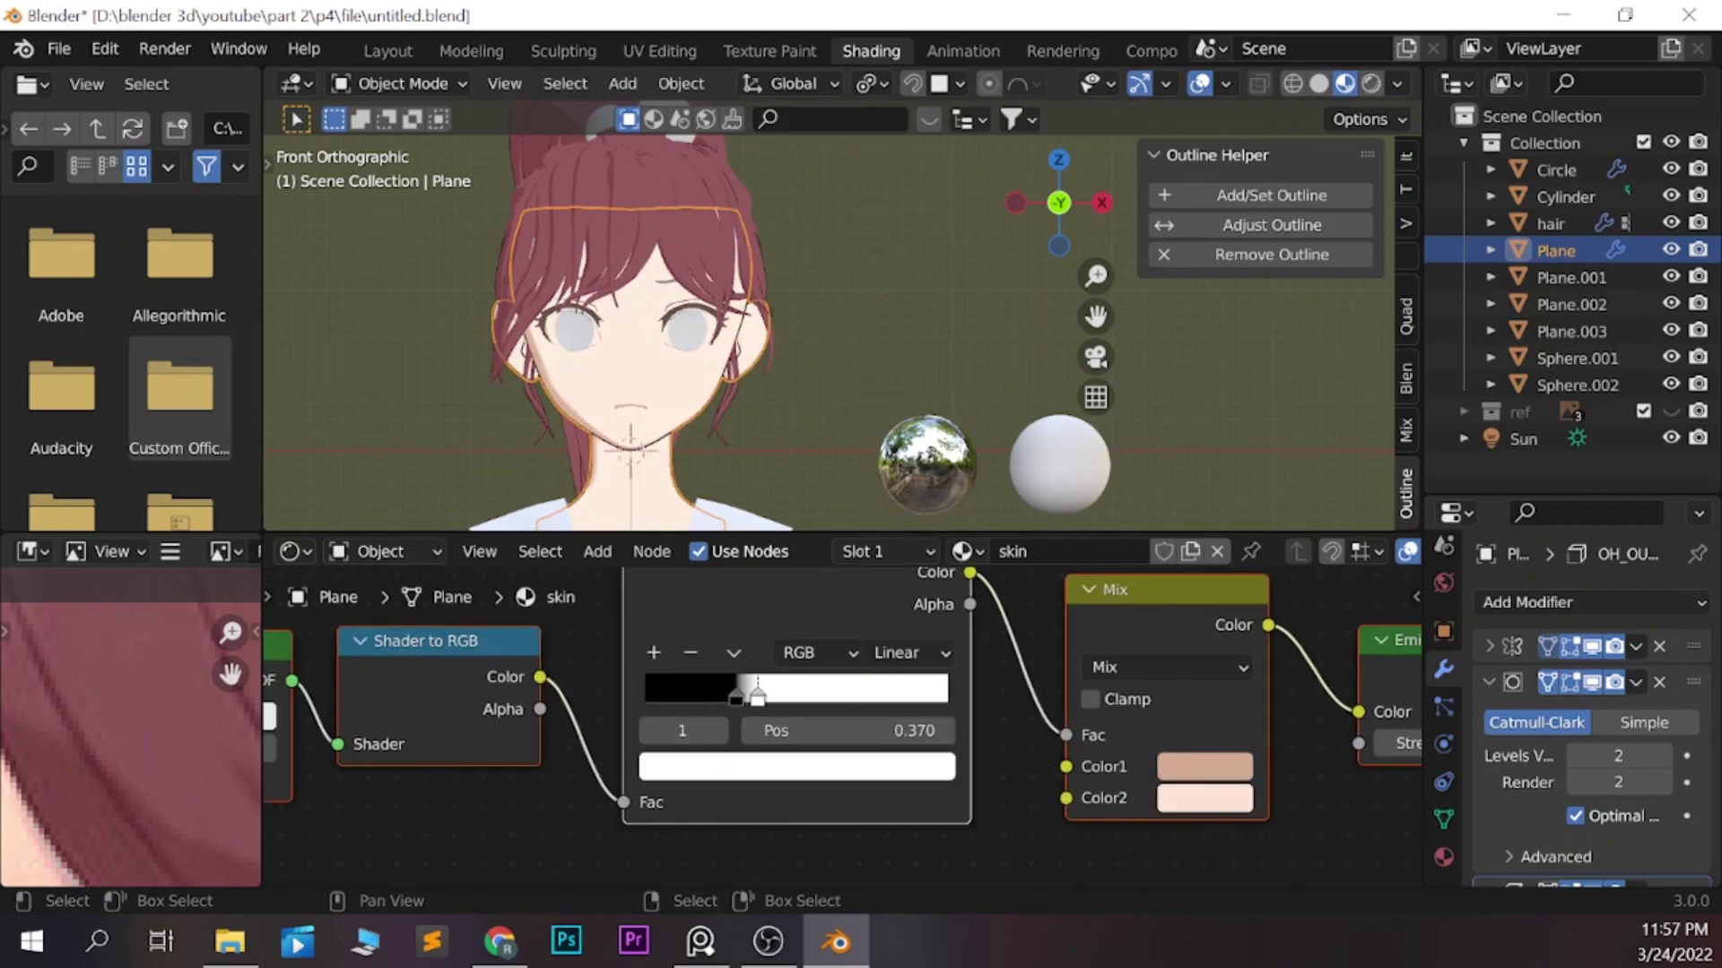
left_click(741, 694)
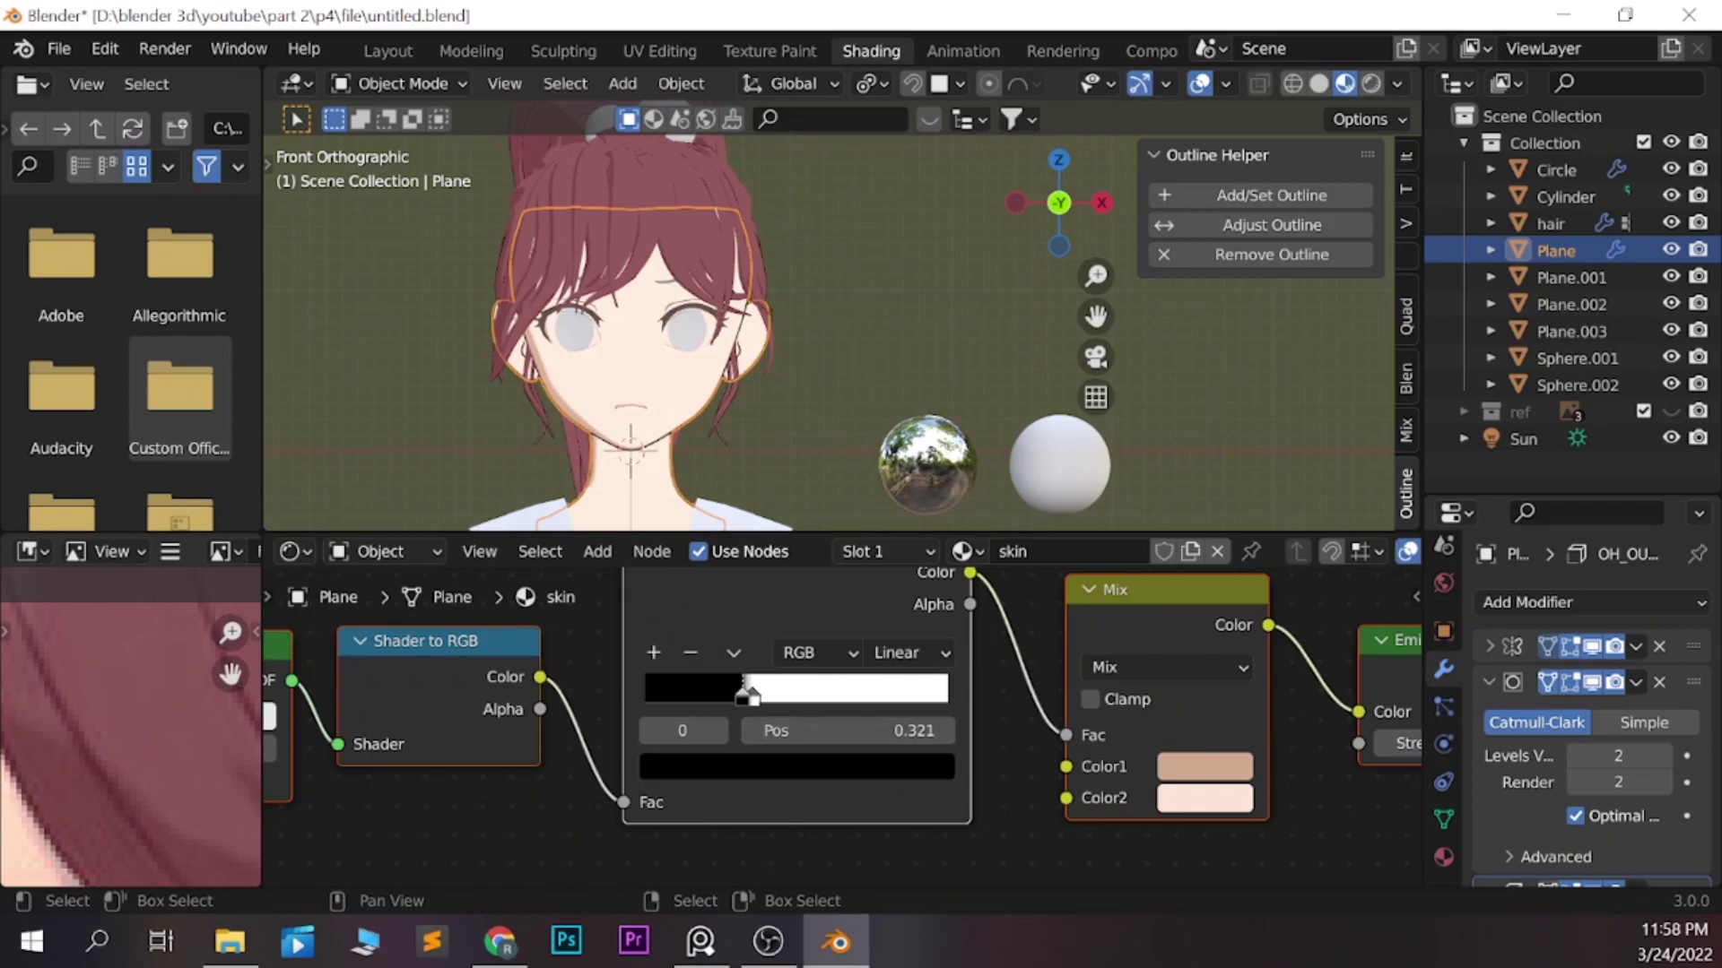
left_click_drag(748, 694, 767, 692)
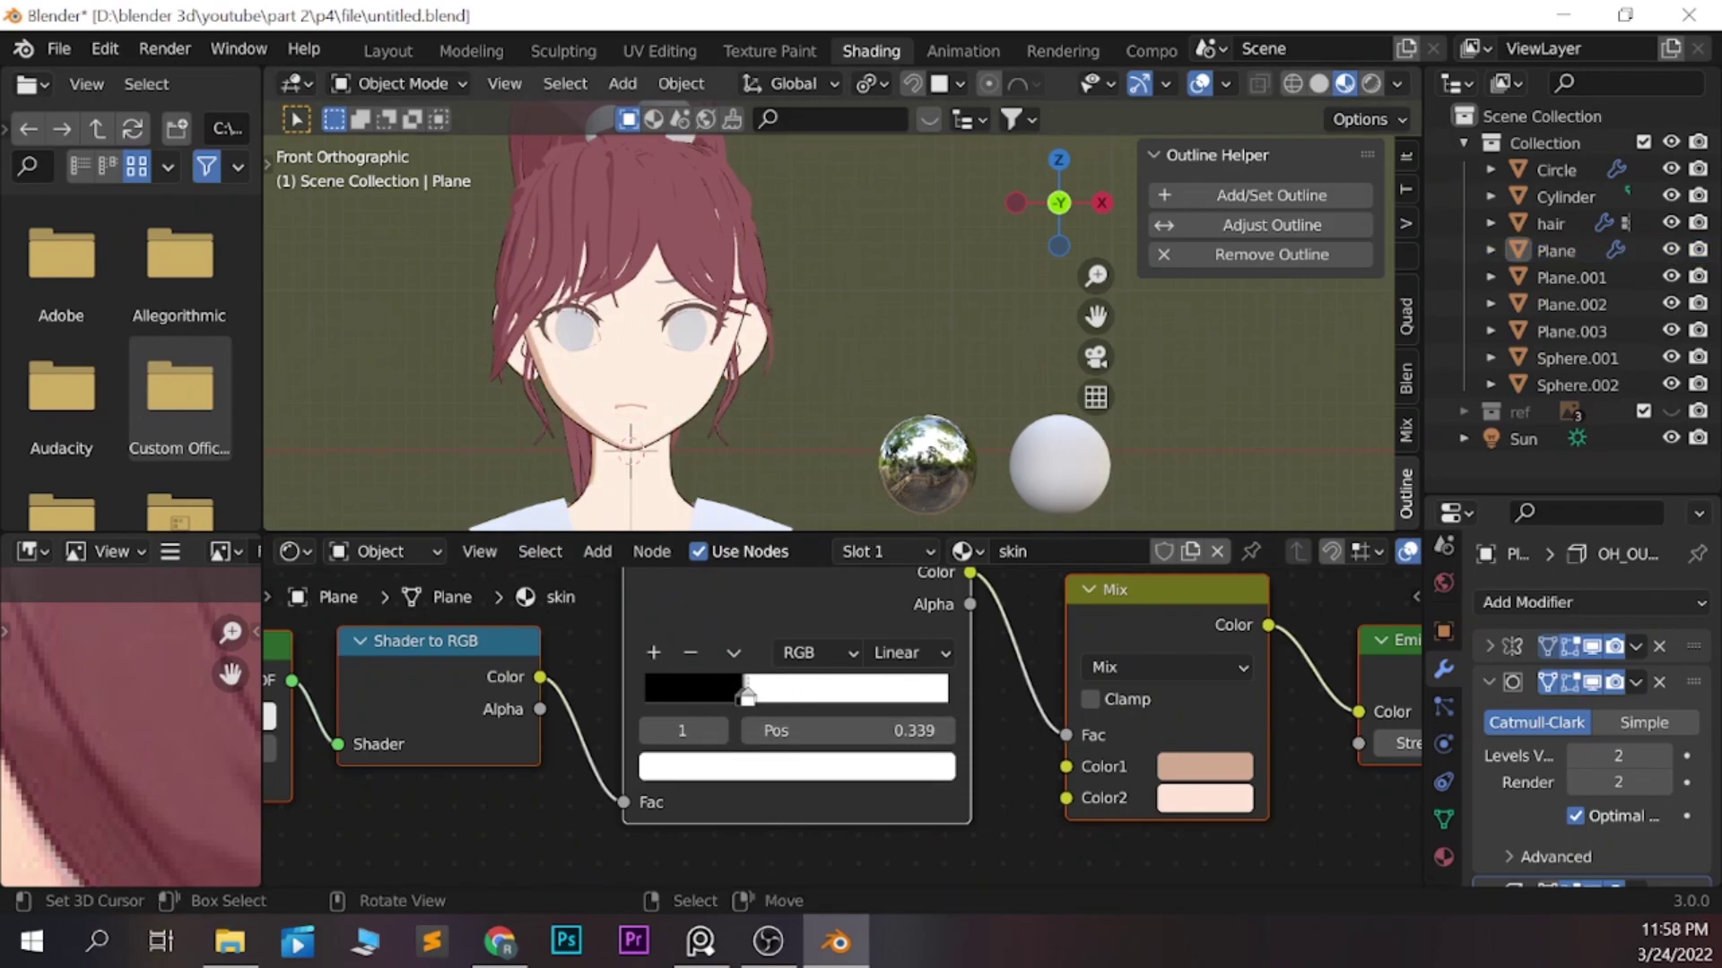
scroll(628, 359, "up", 3)
Isolate the face mesh in face-select Edit Mode and add an empty third material slot
key("Tab")
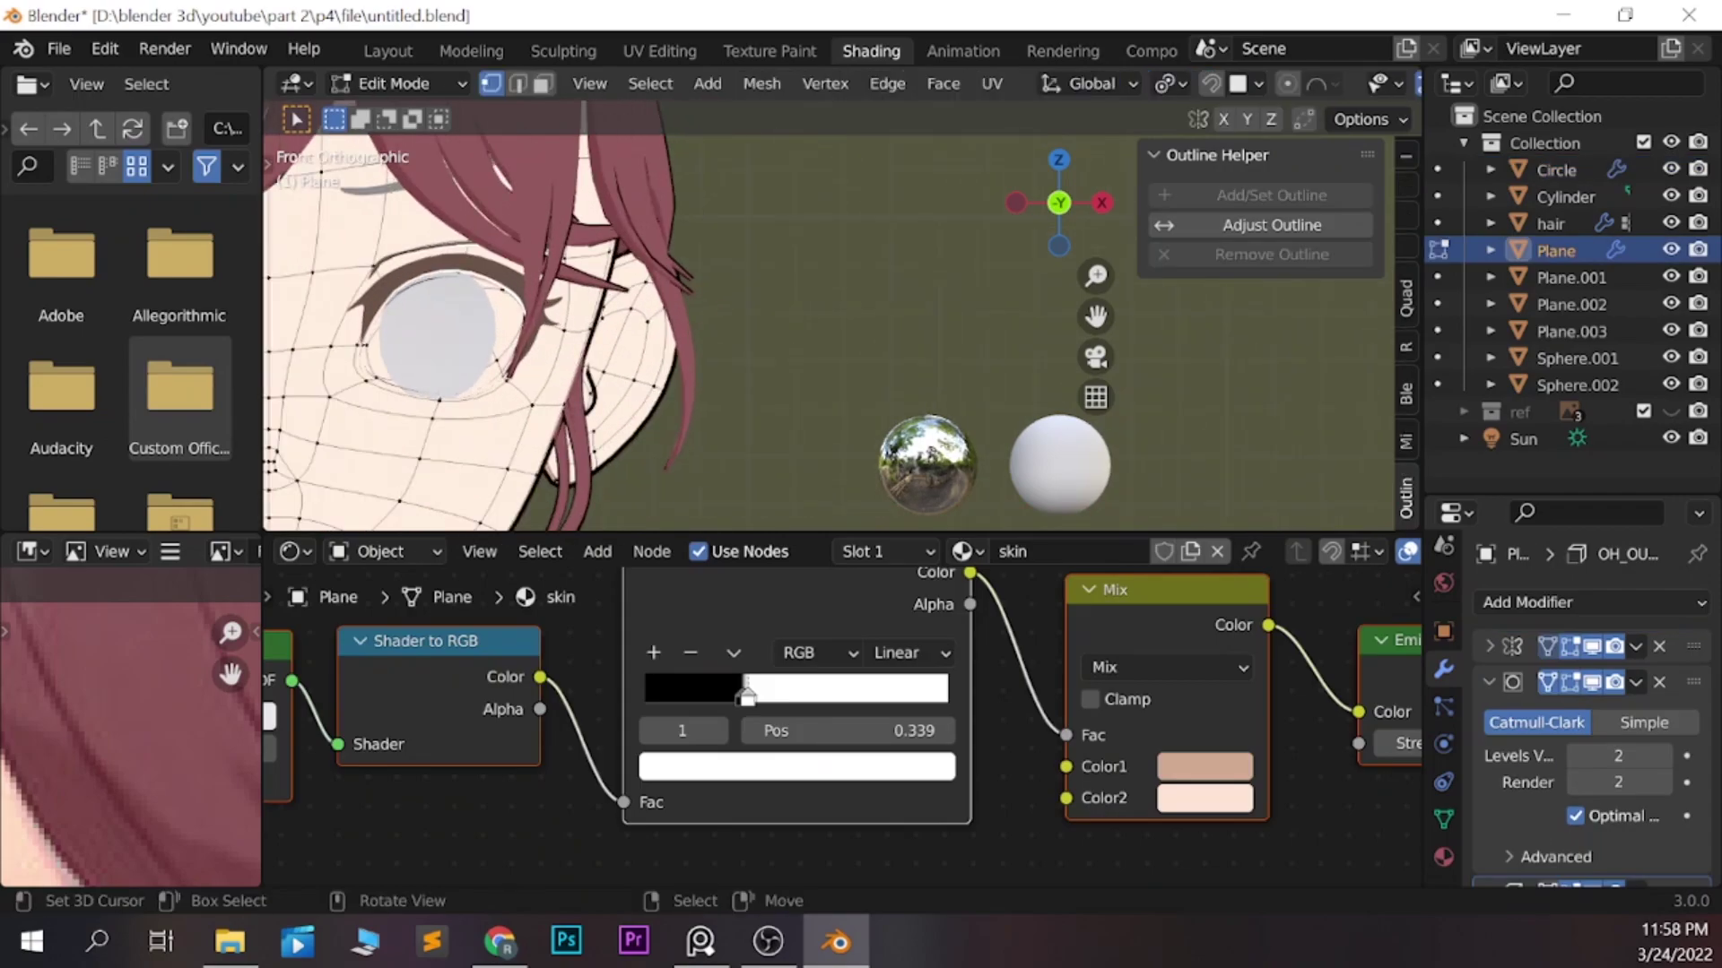
key("KP_Divide")
middle_click_drag(807, 358, 896, 331)
key("3")
scroll(681, 296, "up", 2)
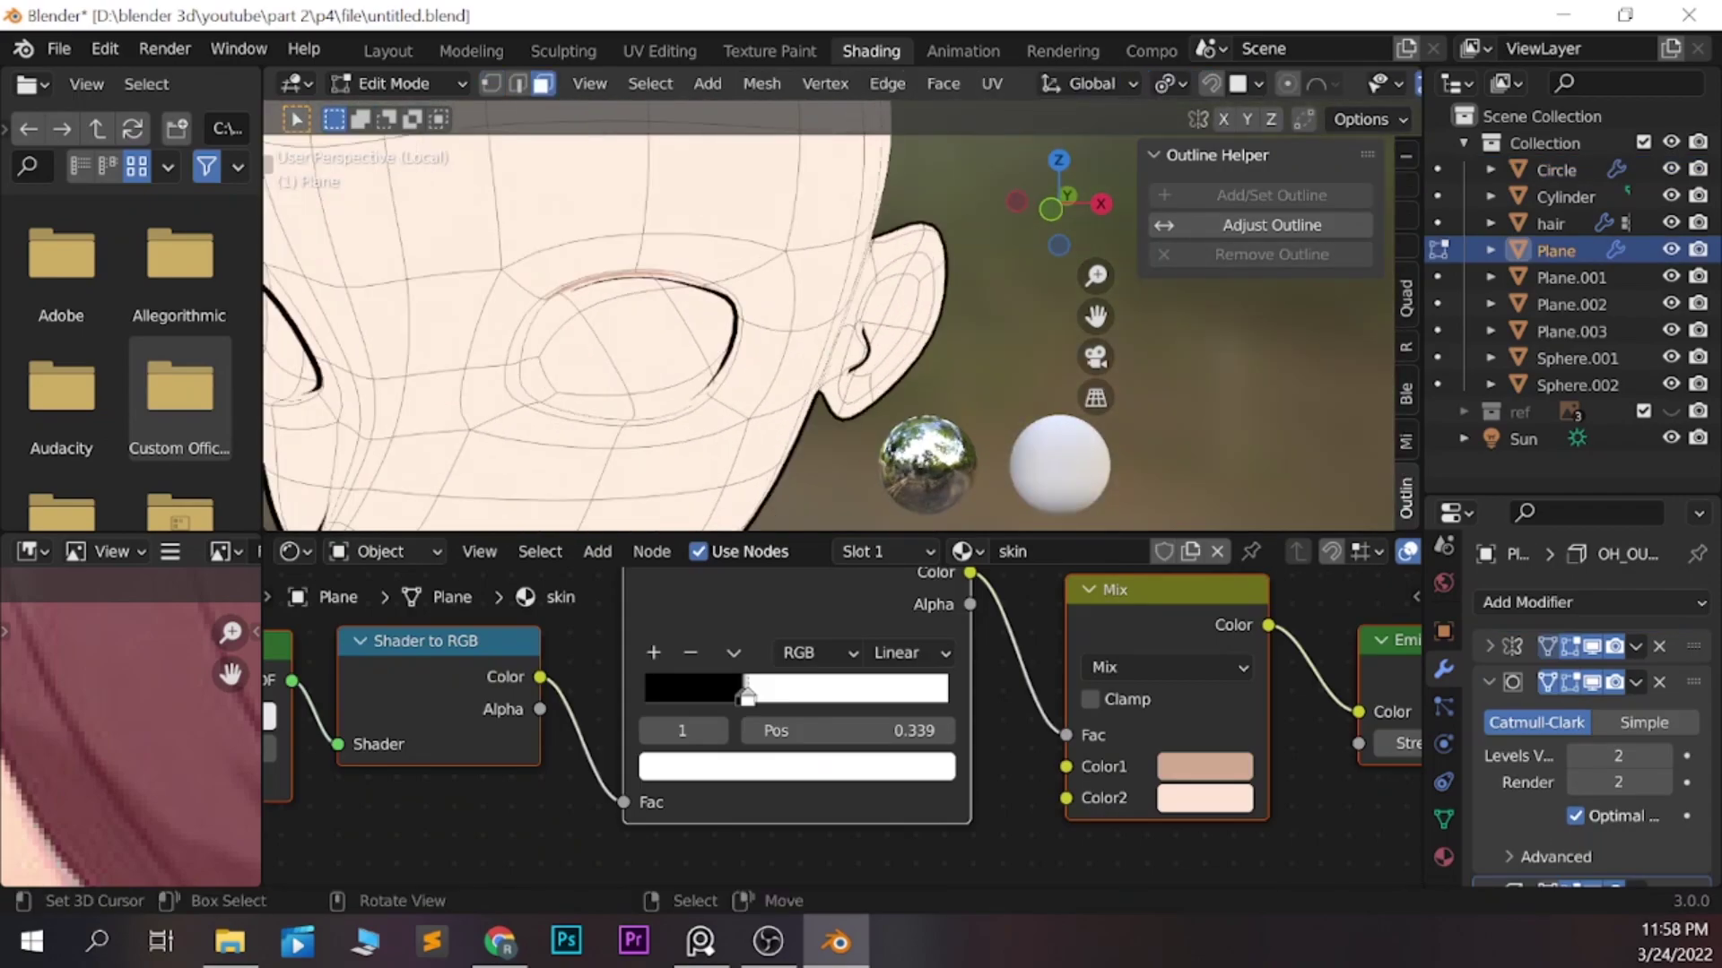
scroll(682, 296, "up", 2)
scroll(682, 295, "up", 2)
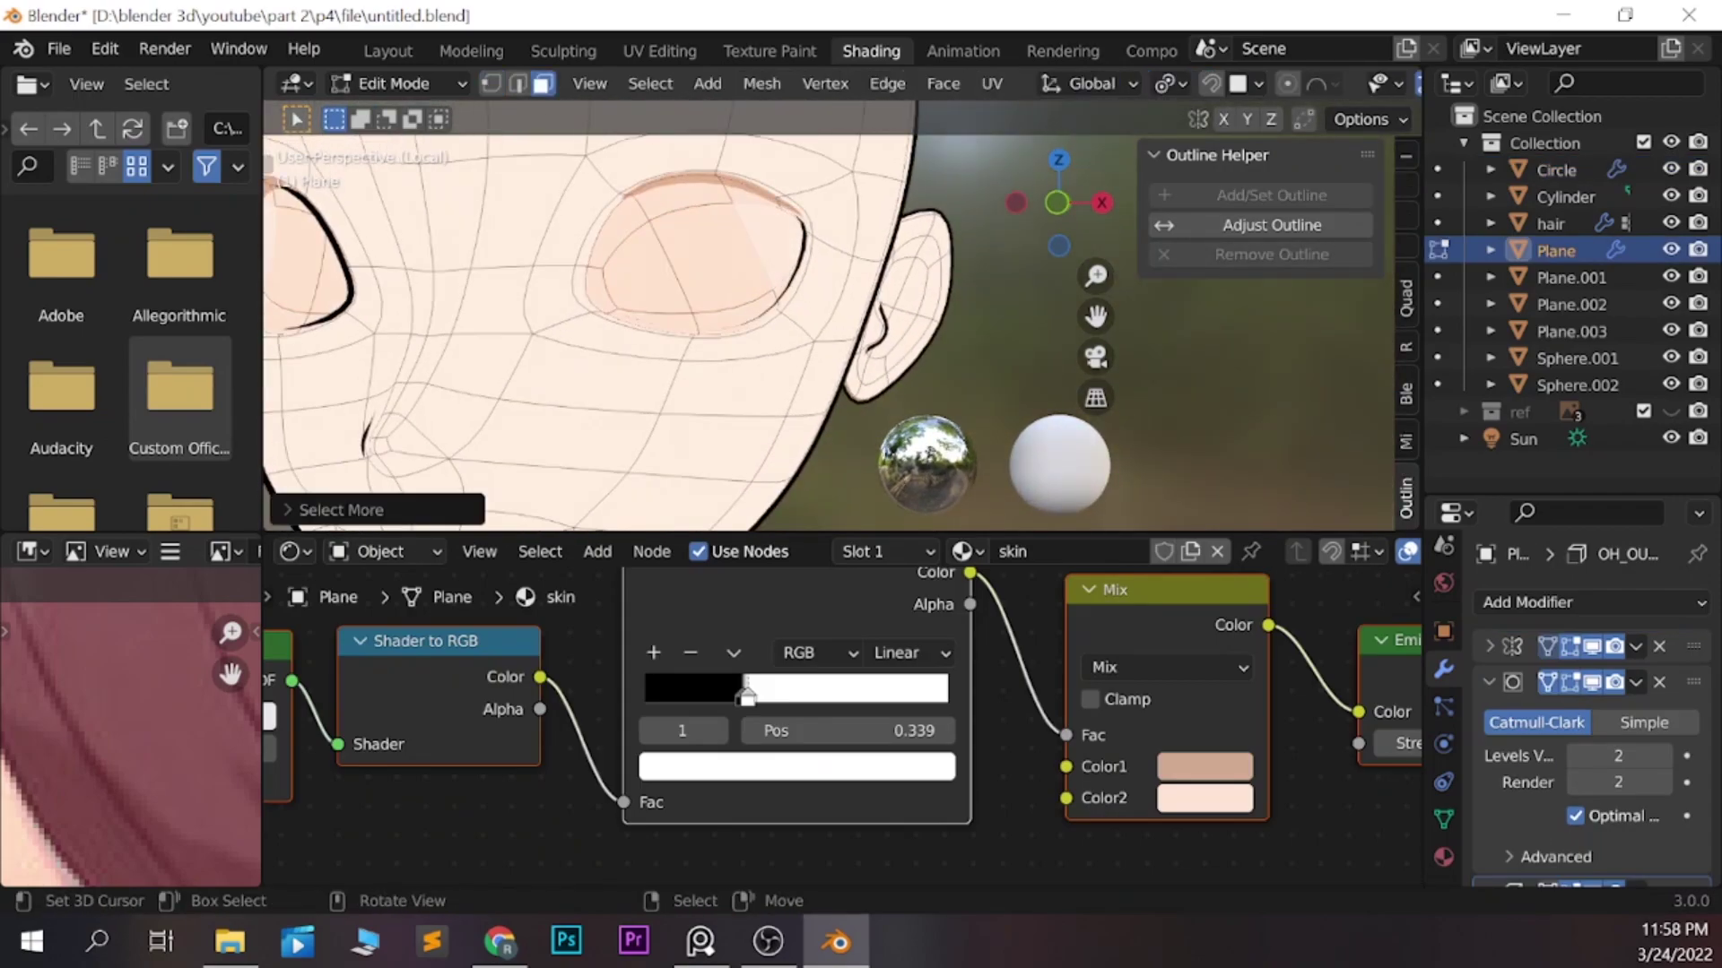
left_click(1444, 857)
left_click(1697, 602)
Select and grow the eye-area faces of the face mesh from the front view
key("Tab")
key("KP_Decimal")
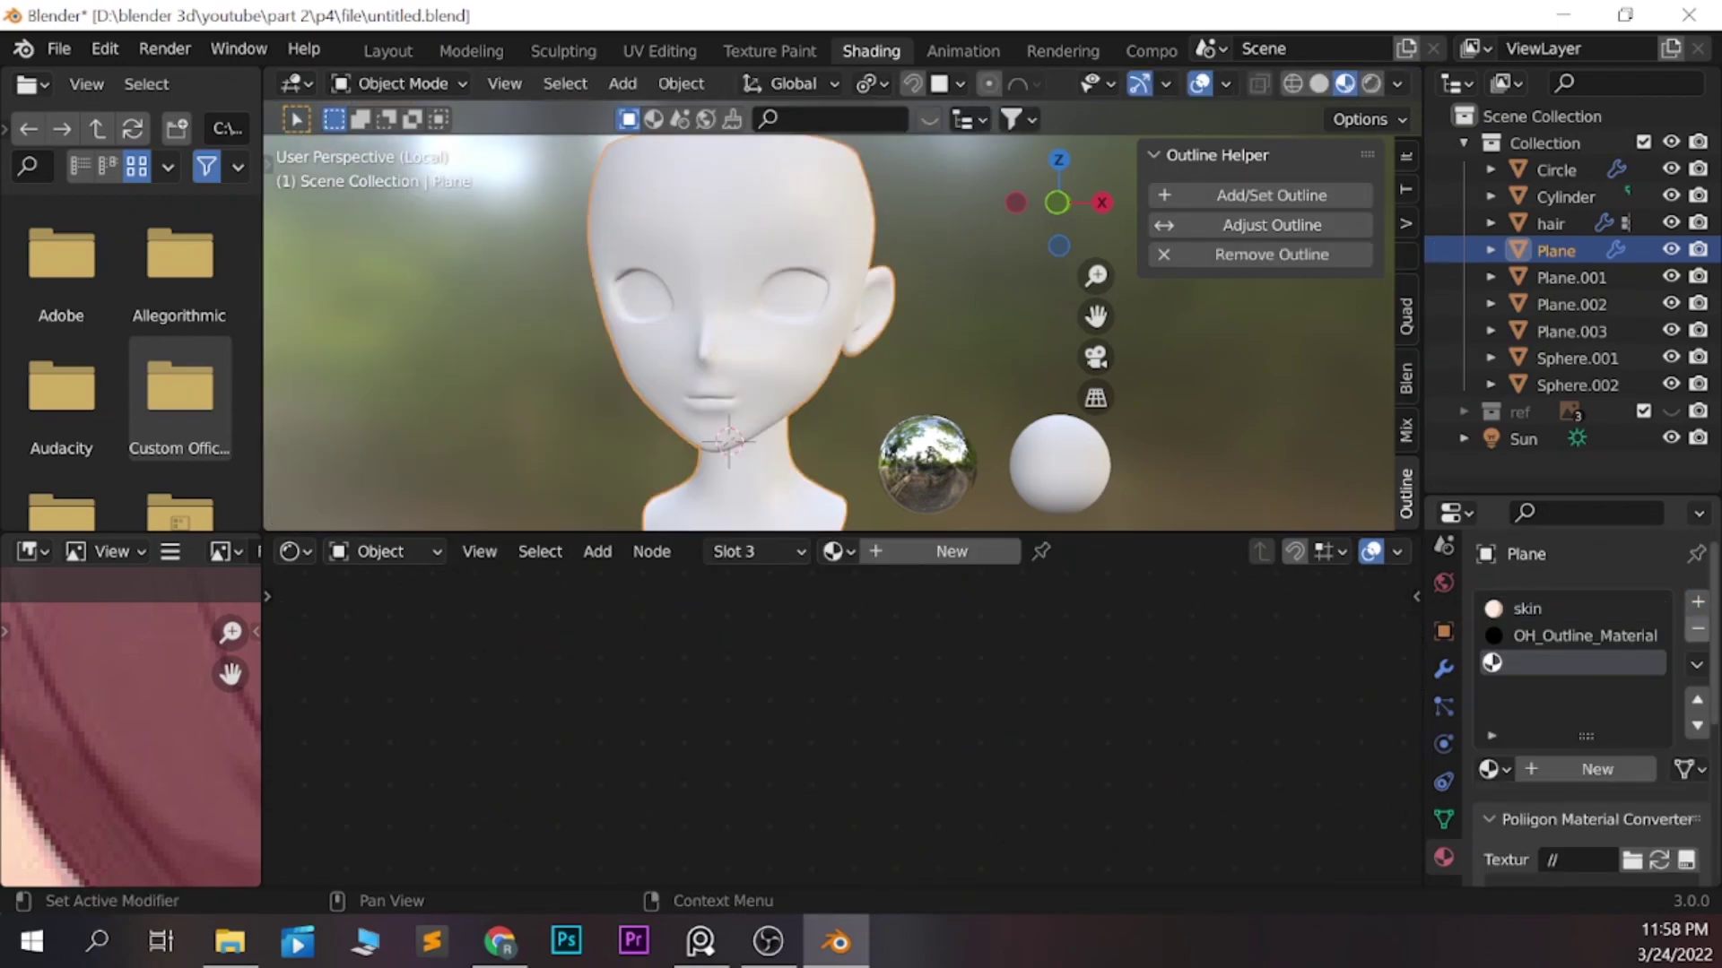
key("KP_Divide")
key("KP_5")
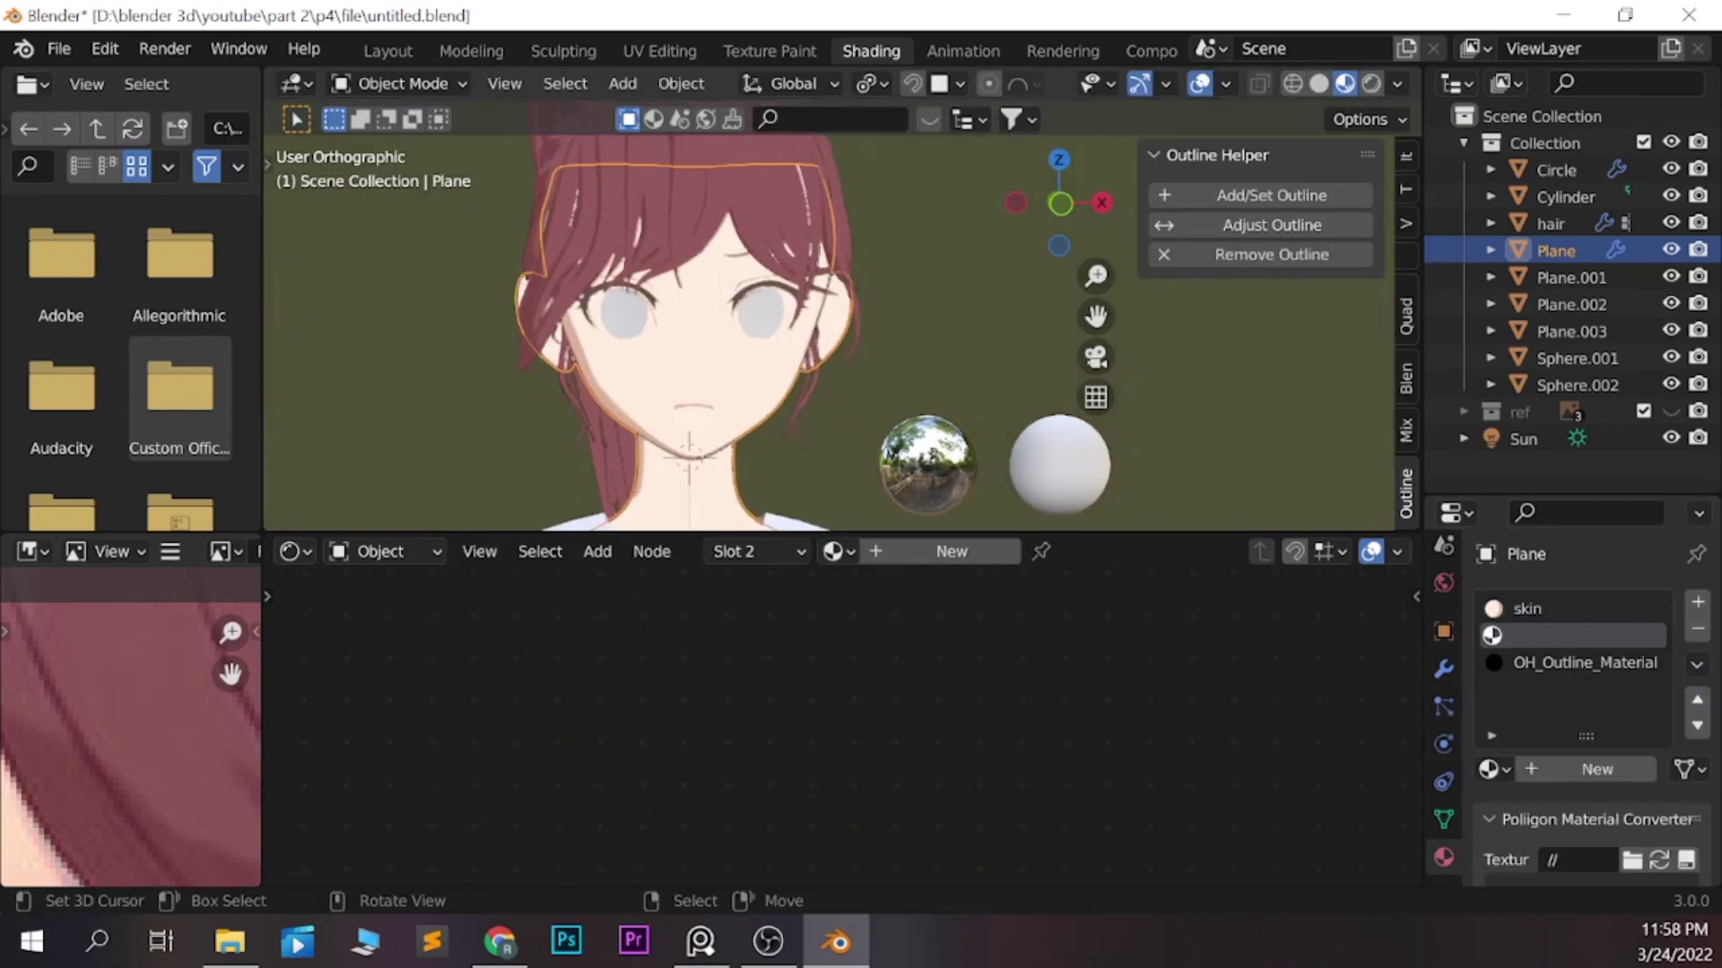
key("Tab")
key("KP_1")
scroll(627, 314, "up", 3)
key("g")
key("Escape")
left_click(1527, 609)
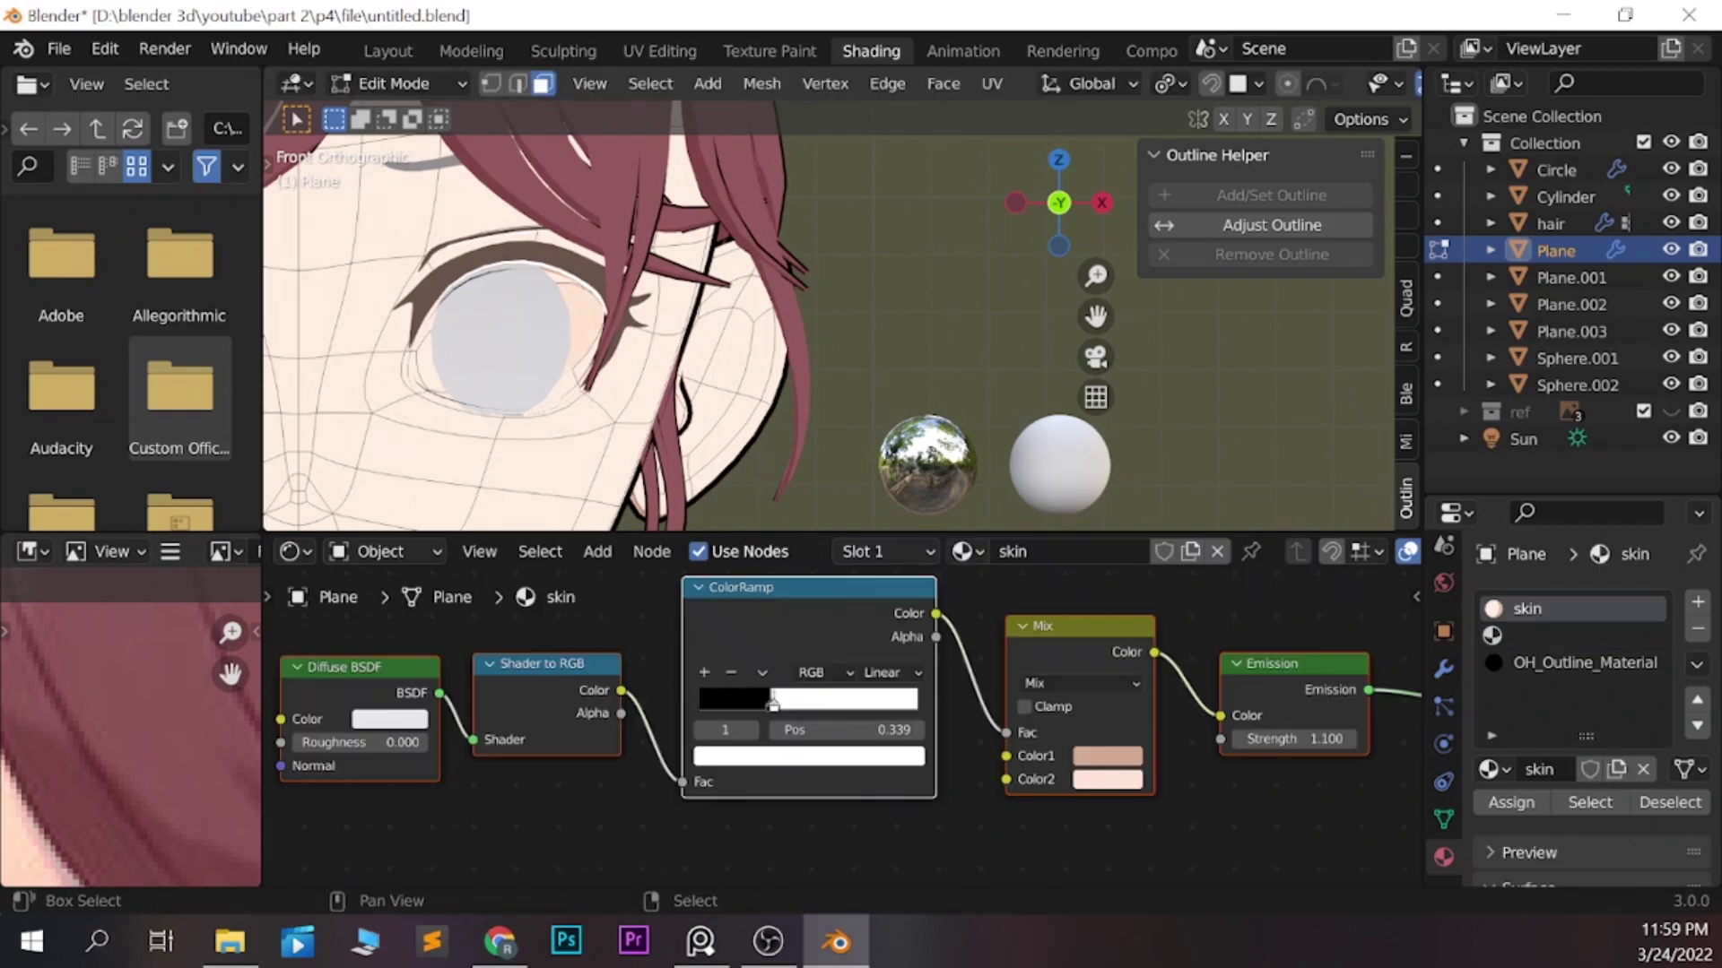
key("ctrl+KP_Add")
Assign the eye faces to slot 2 with a 'white' copy of black, lightened to pale peach
left_click(1574, 634)
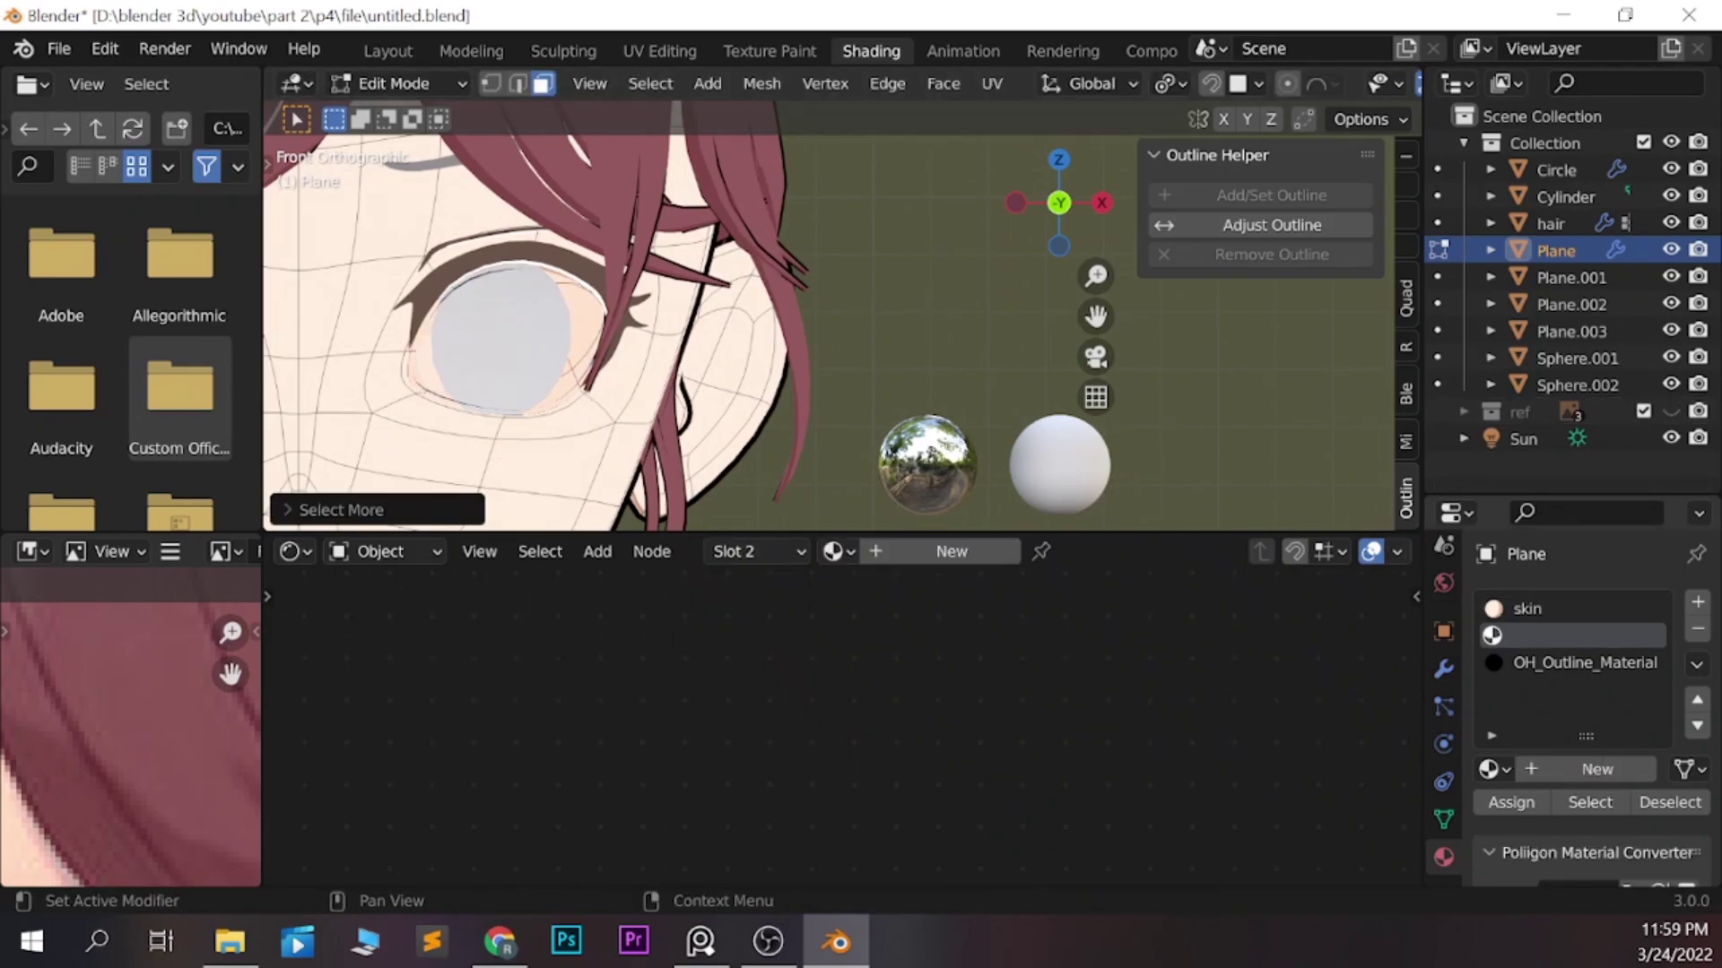
left_click(1512, 802)
left_click(834, 551)
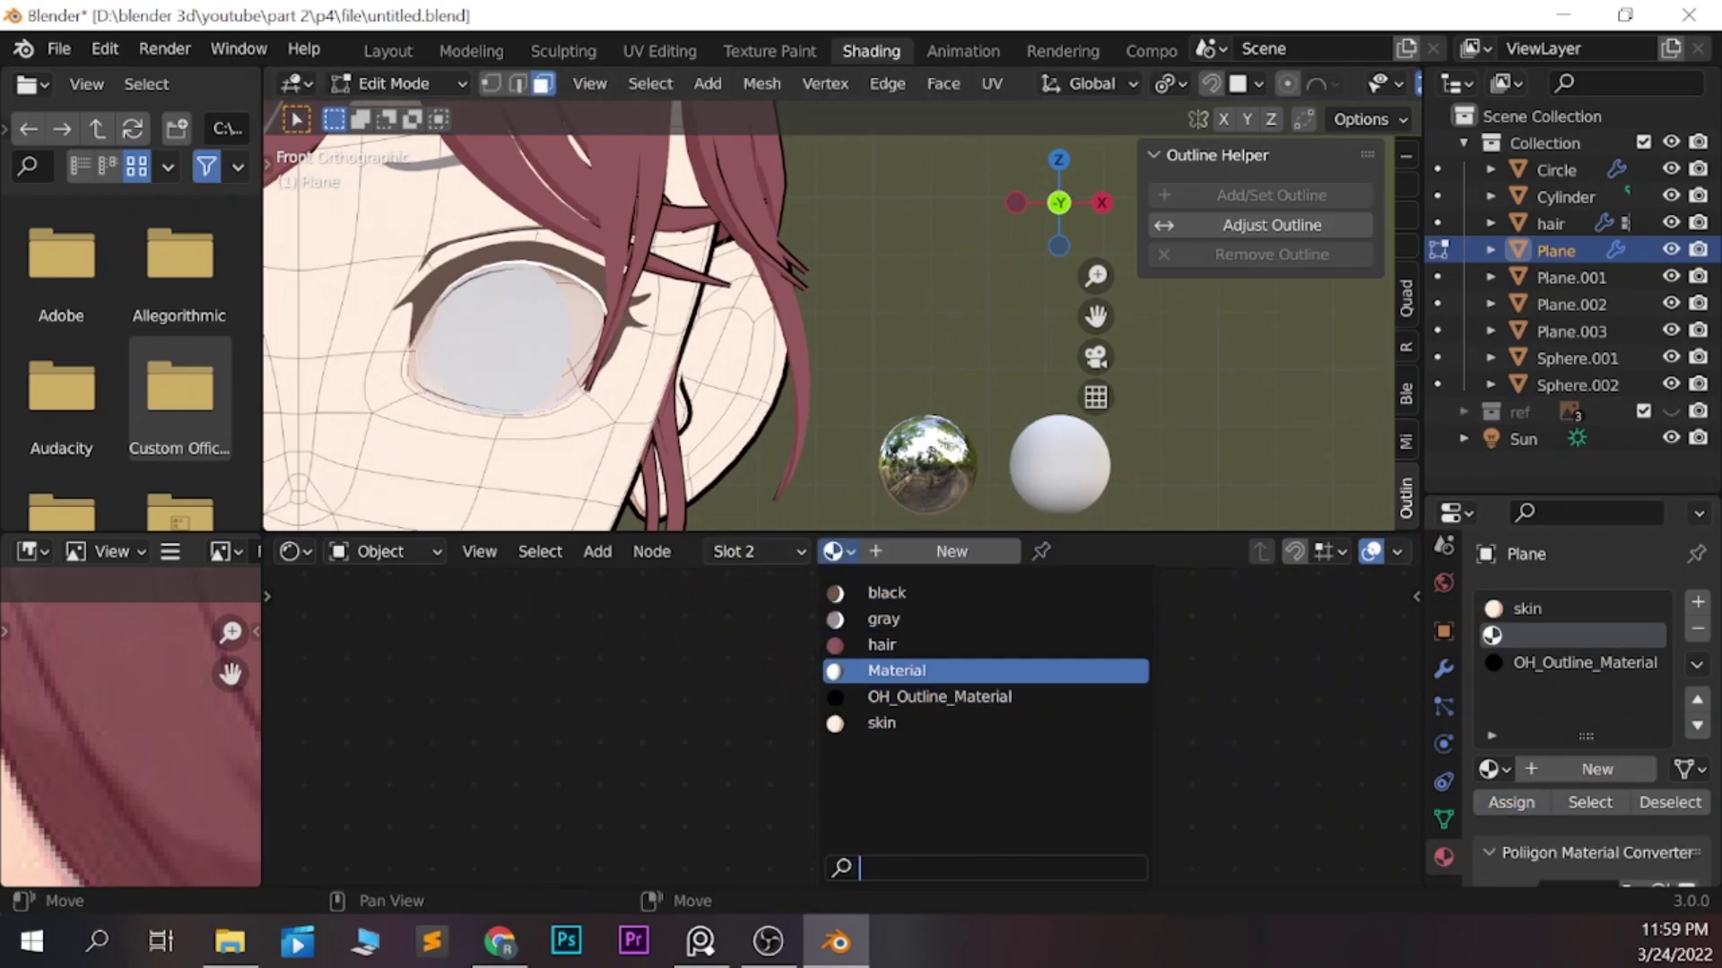
left_click(857, 588)
left_click(1223, 551)
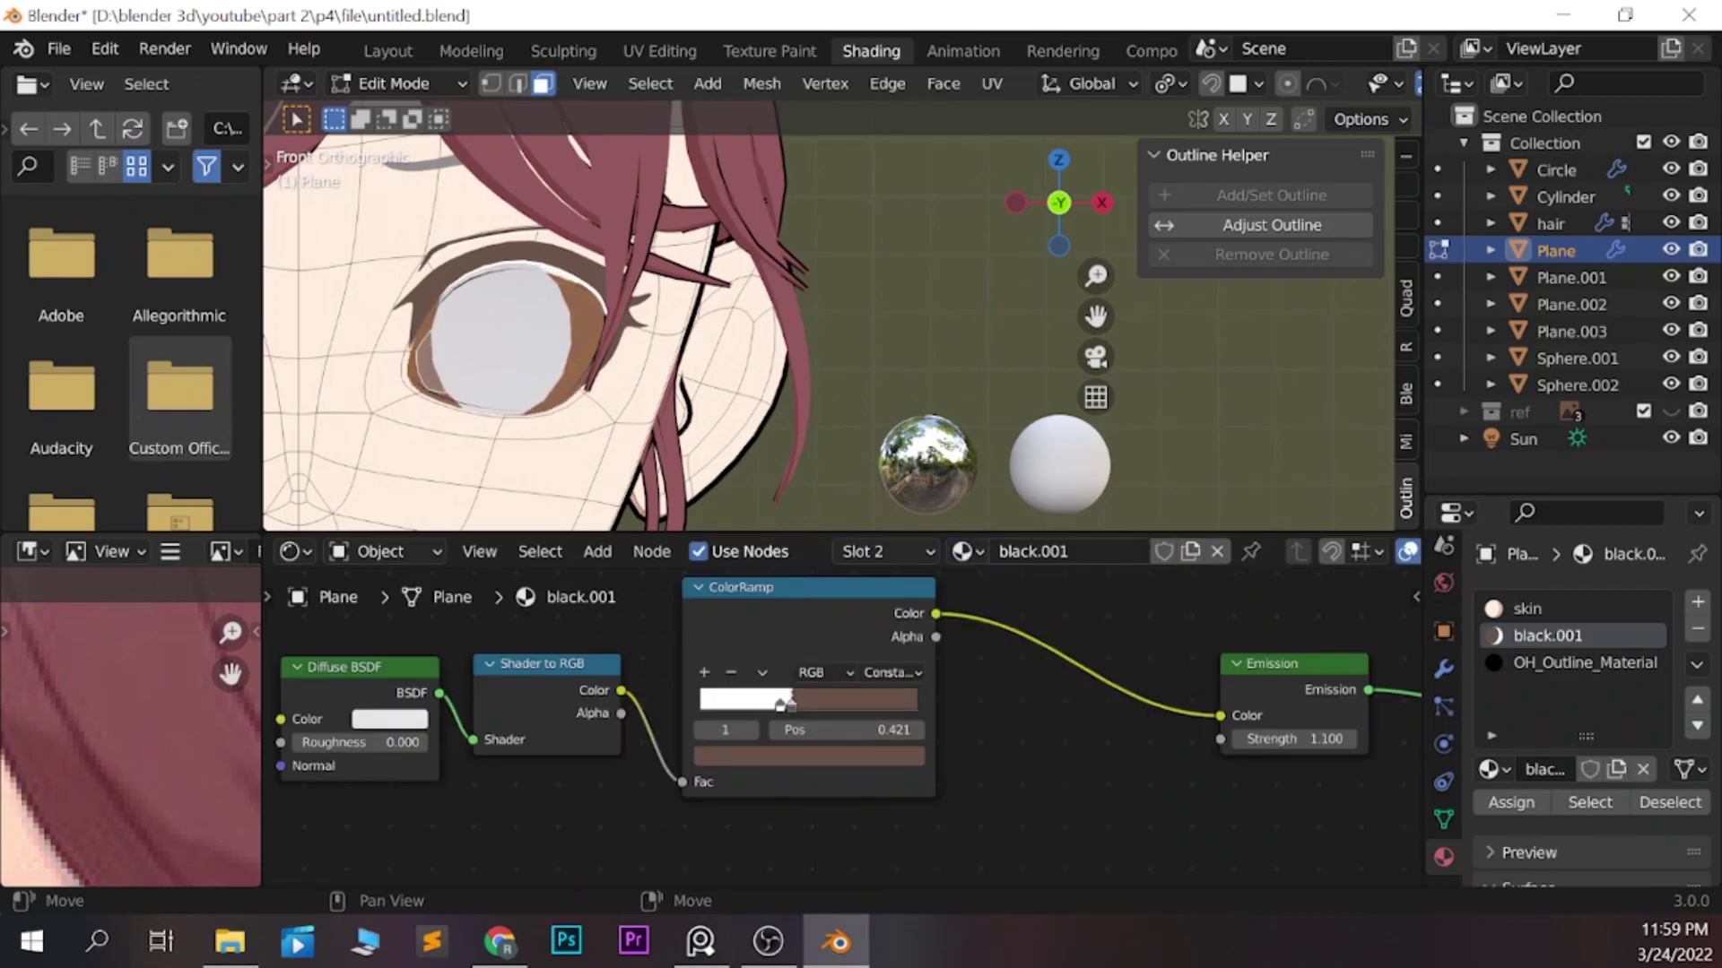
left_click(807, 756)
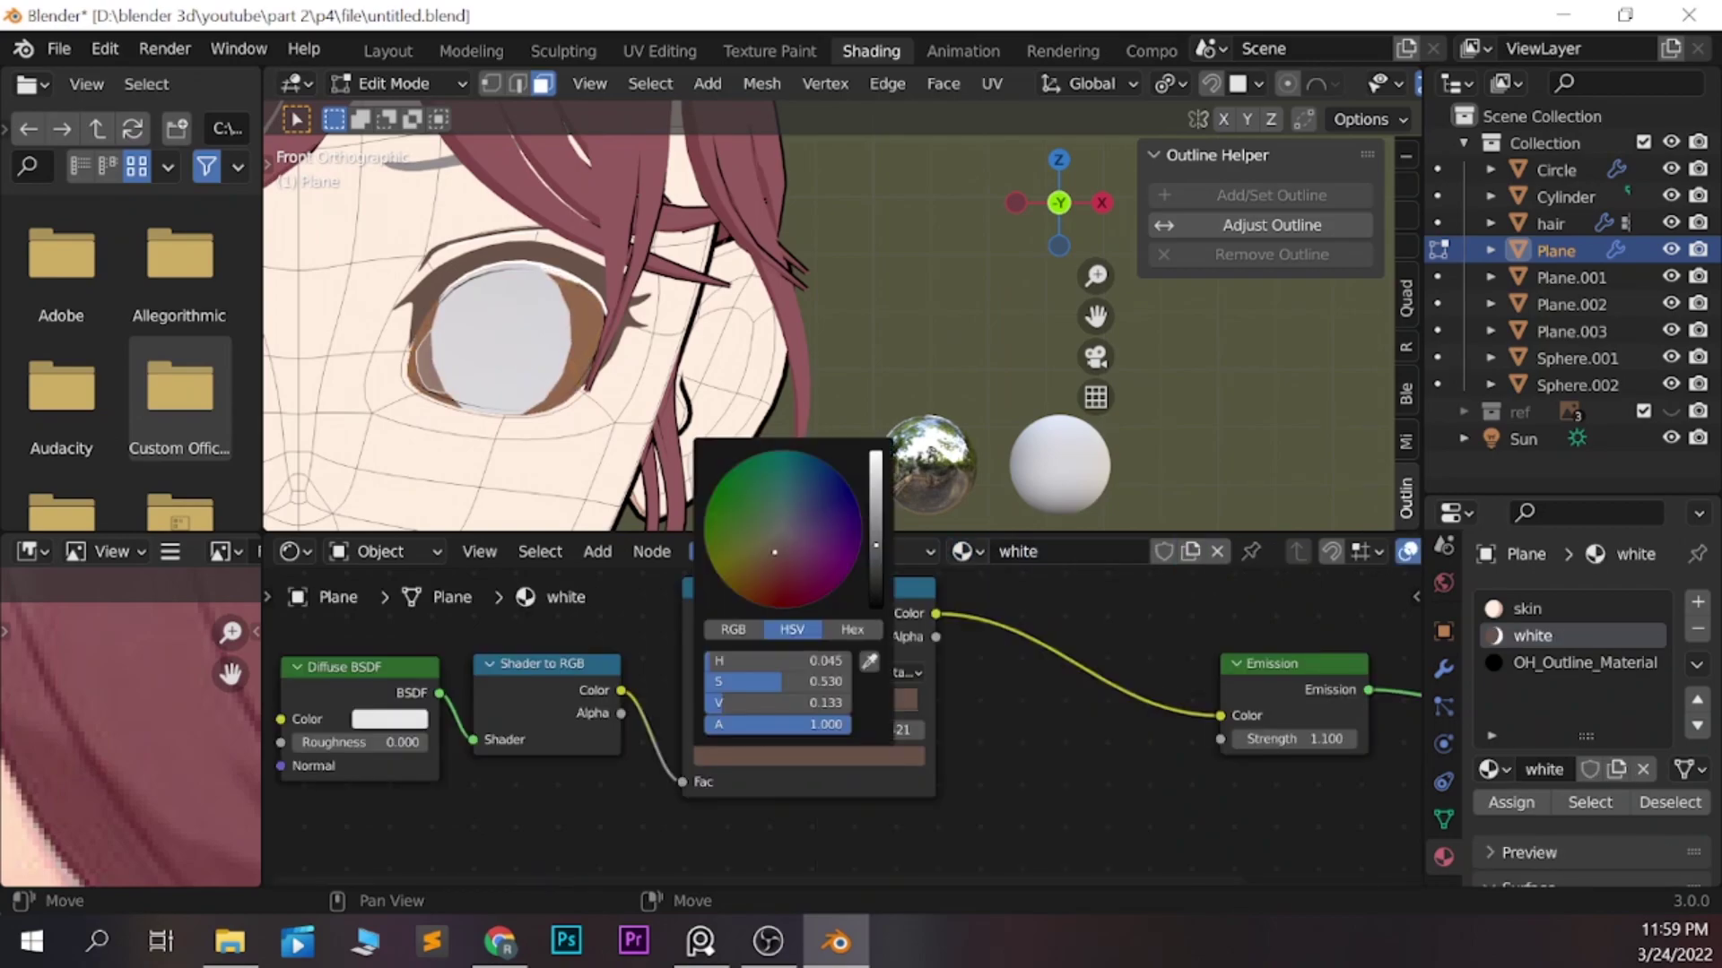
left_click(874, 456)
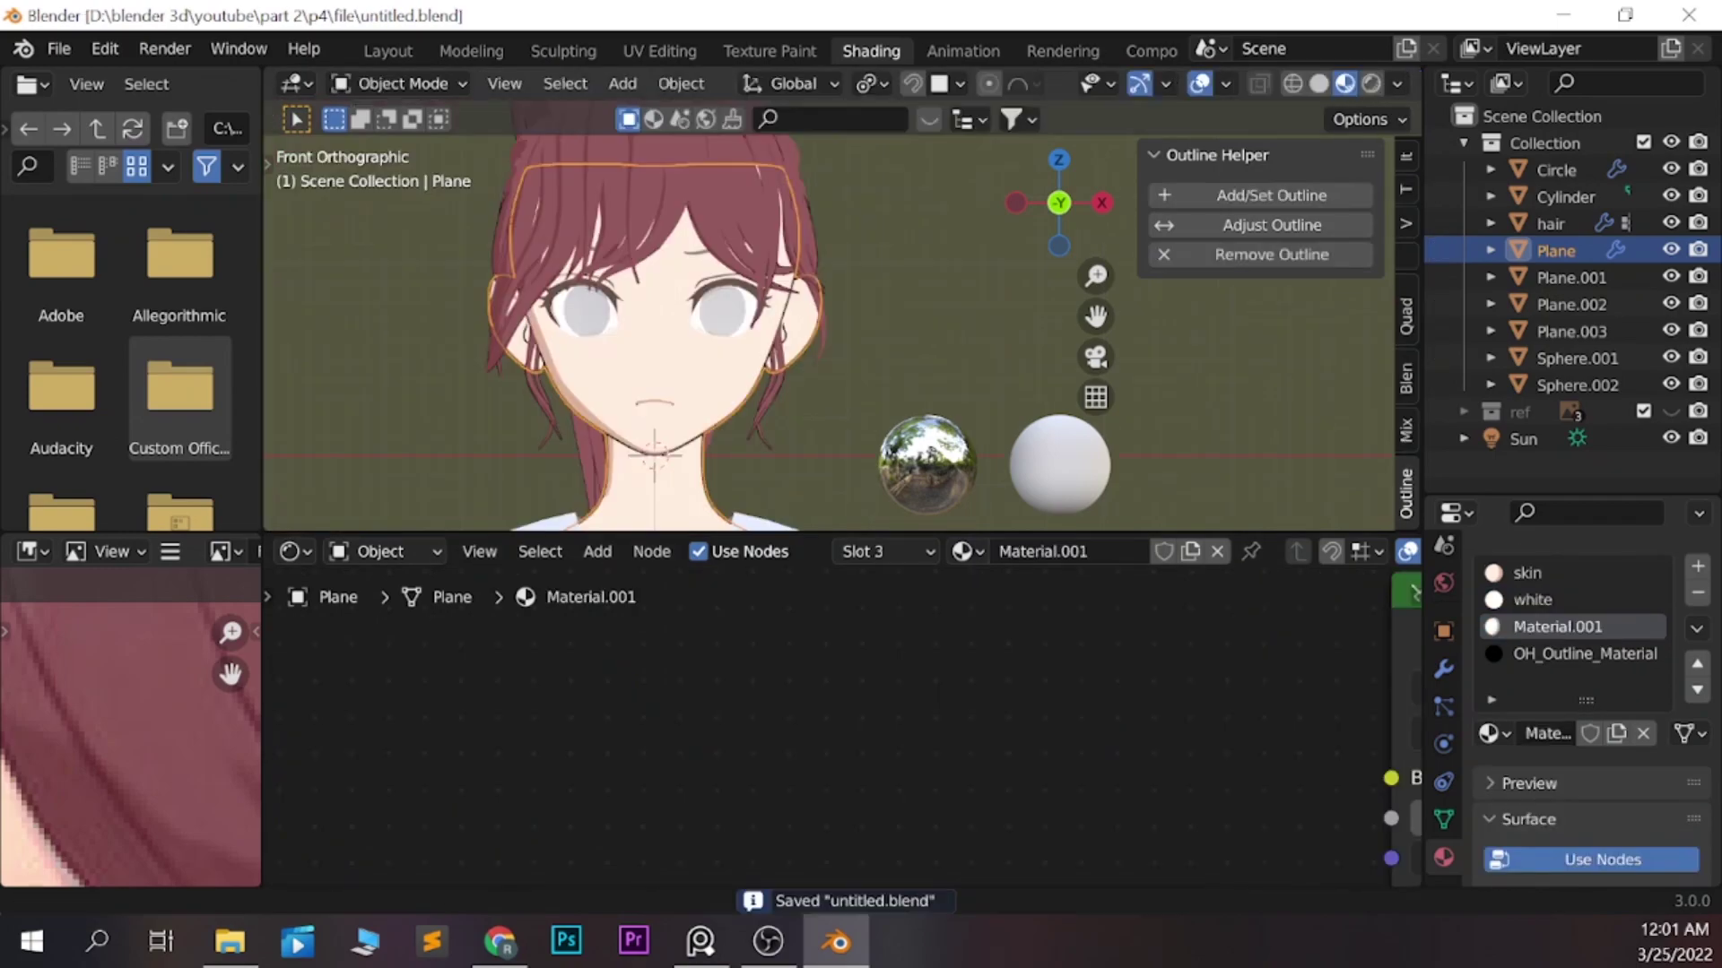
left_click(583, 179)
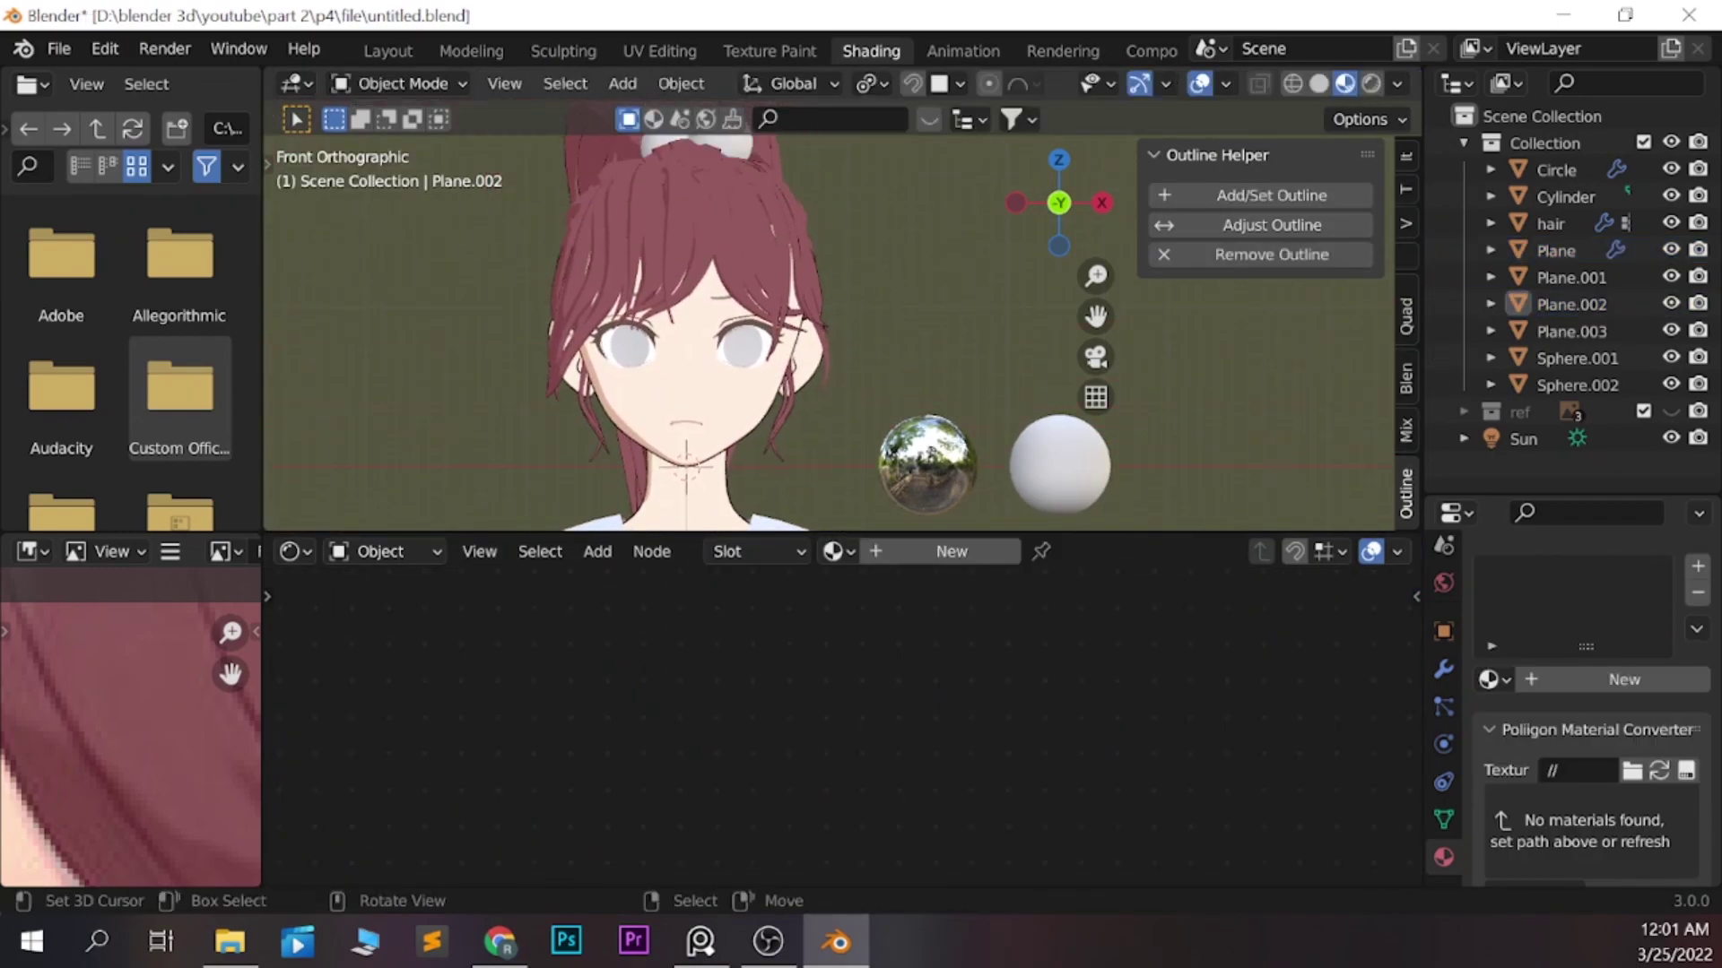
Unwrap the whole eye mesh in UV Editing and create a new 1024×1024 'eye' image
scroll(717, 314, "up", 3)
left_click(659, 50)
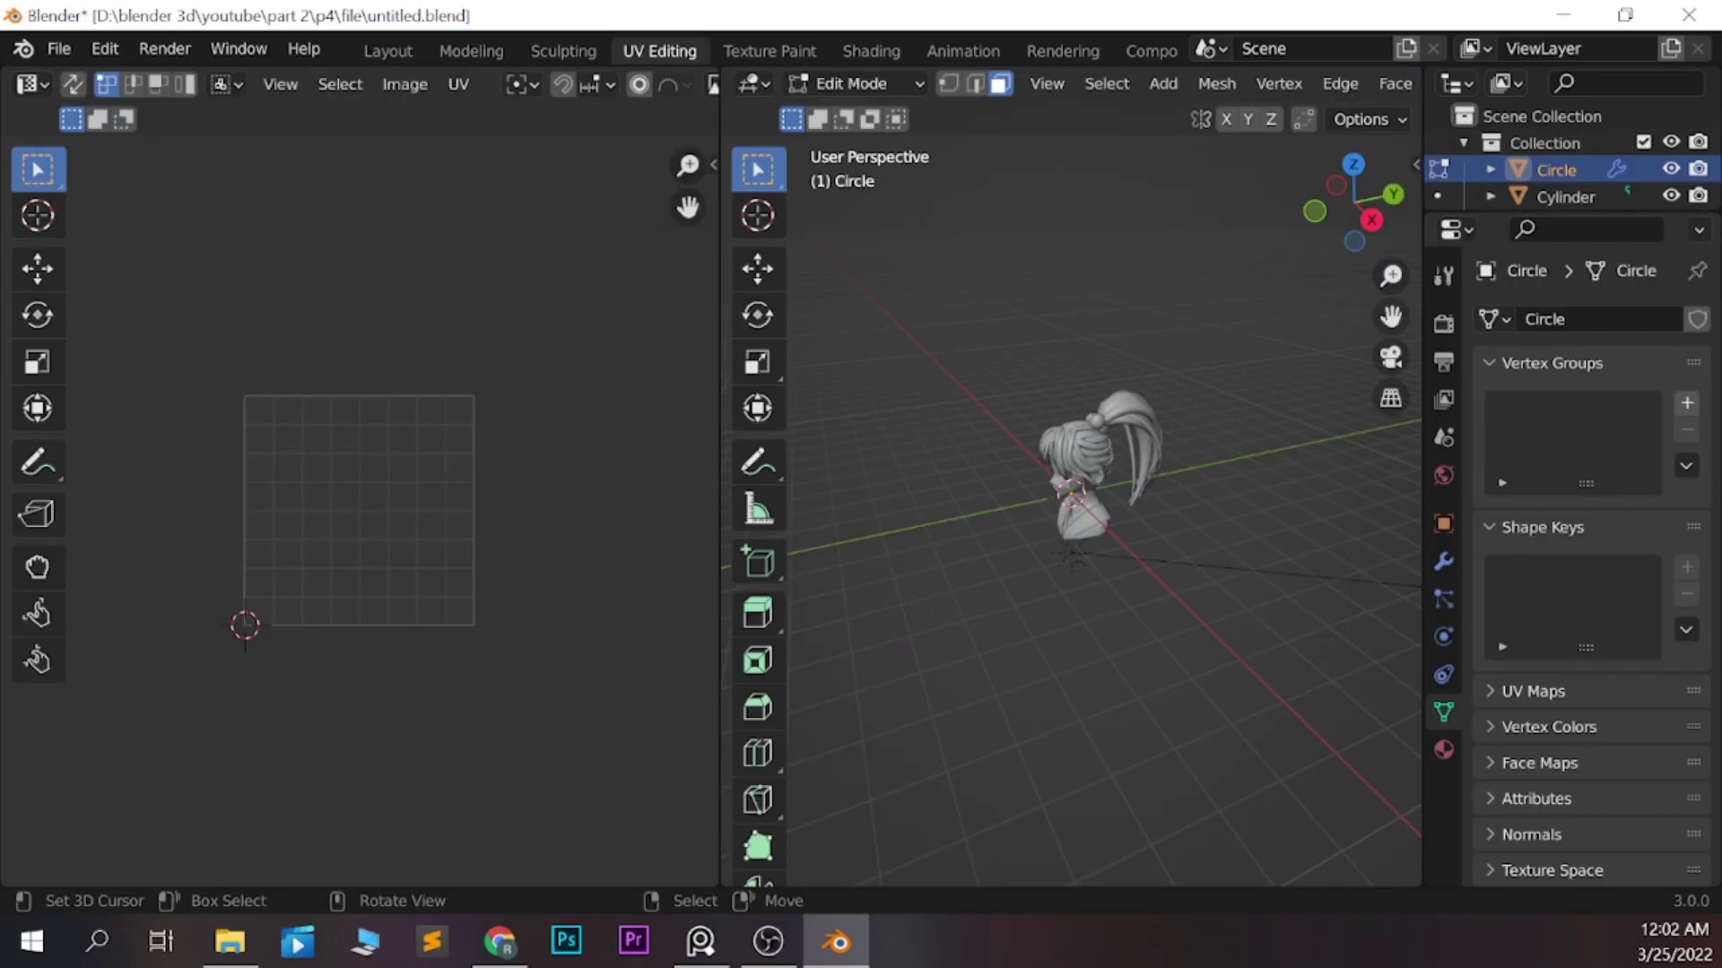
key("KP_1")
scroll(1049, 449, "up", 3)
key("a")
key("u")
key("Return")
scroll(1067, 493, "up", 2)
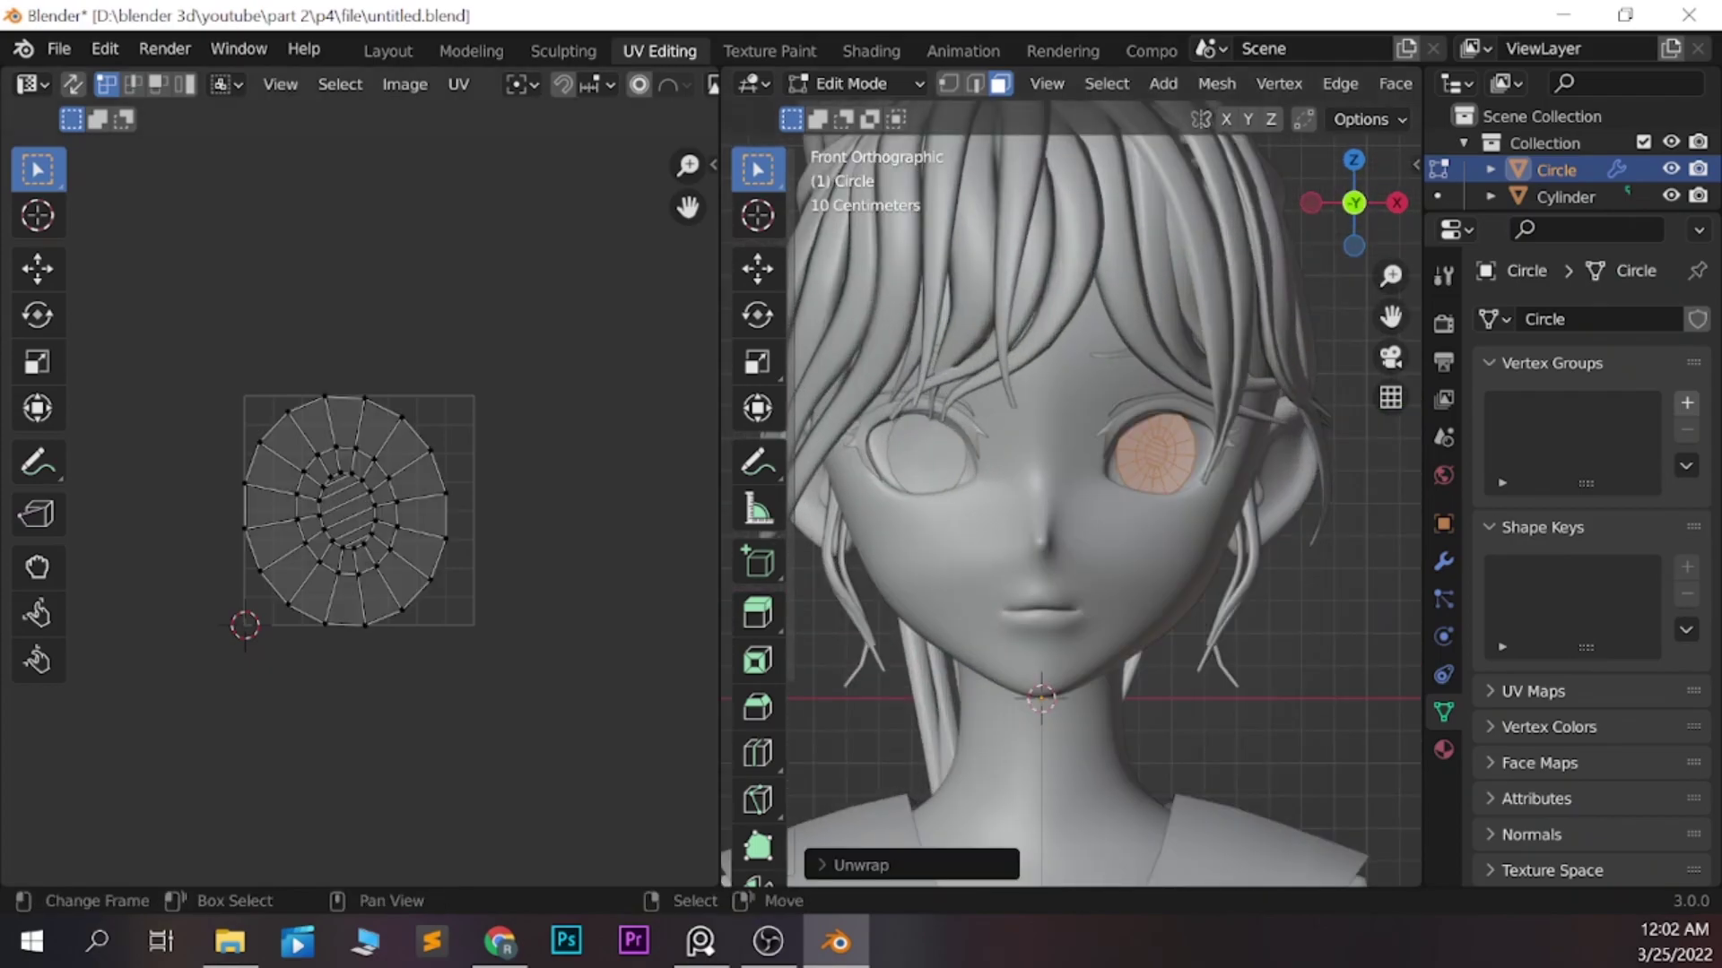
scroll(359, 510, "up", 3)
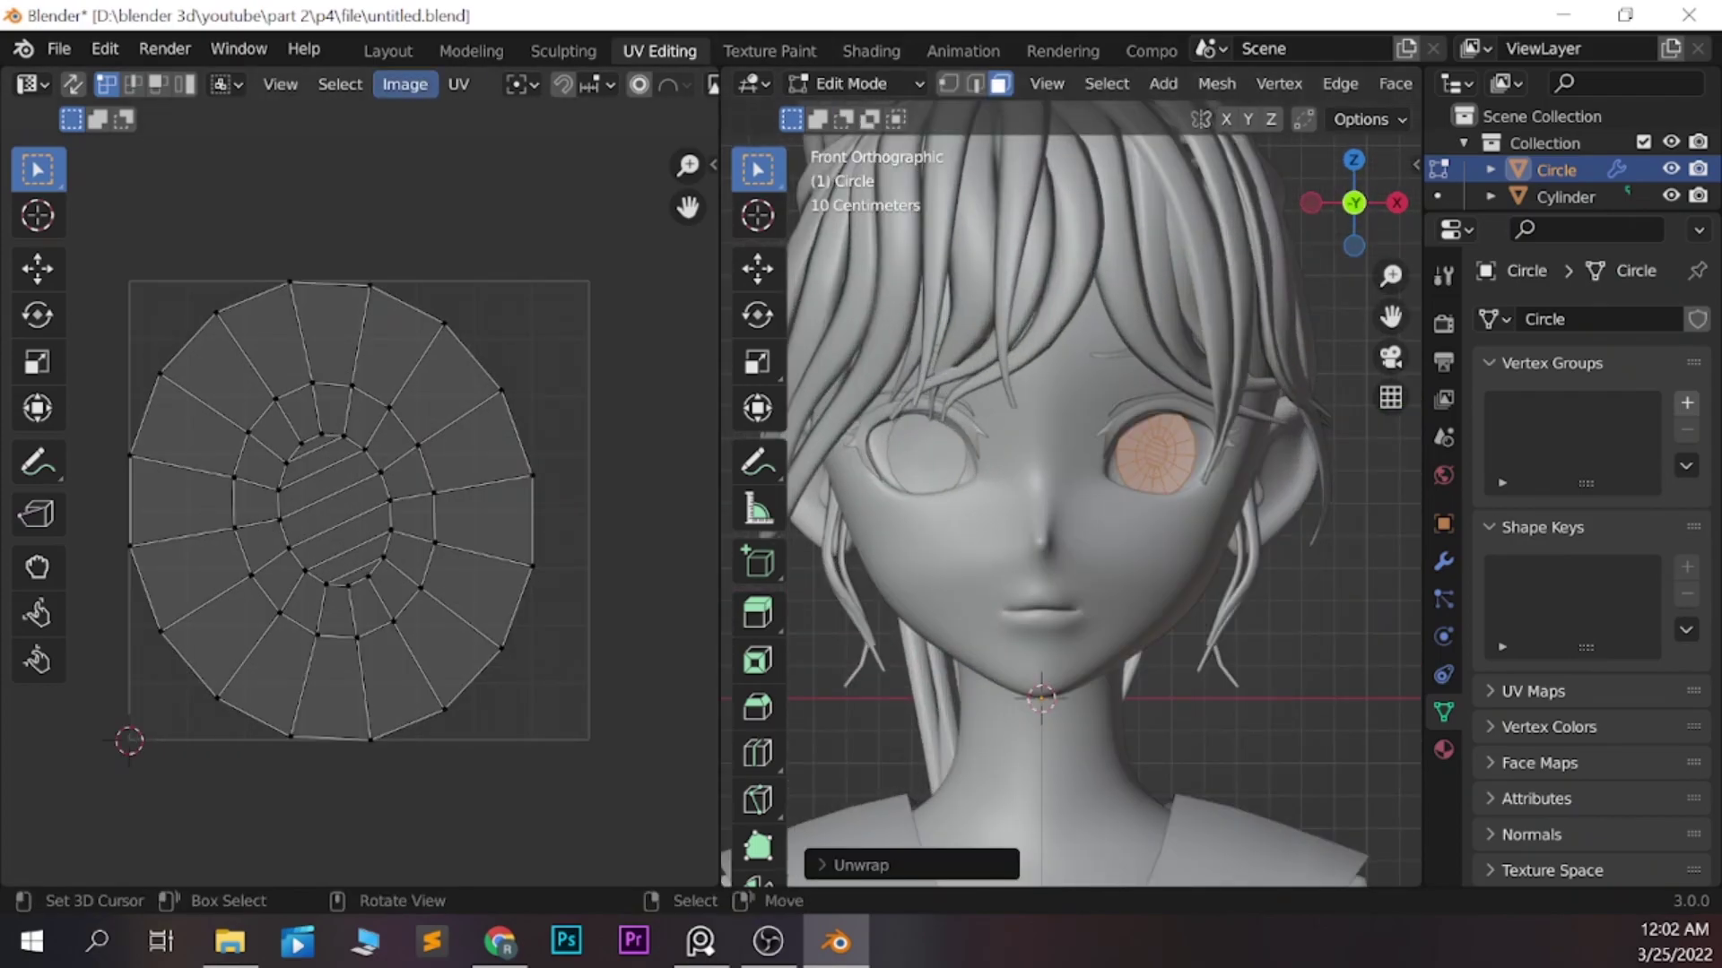
scroll(404, 83, "down", 5)
left_click(511, 83)
type("eye")
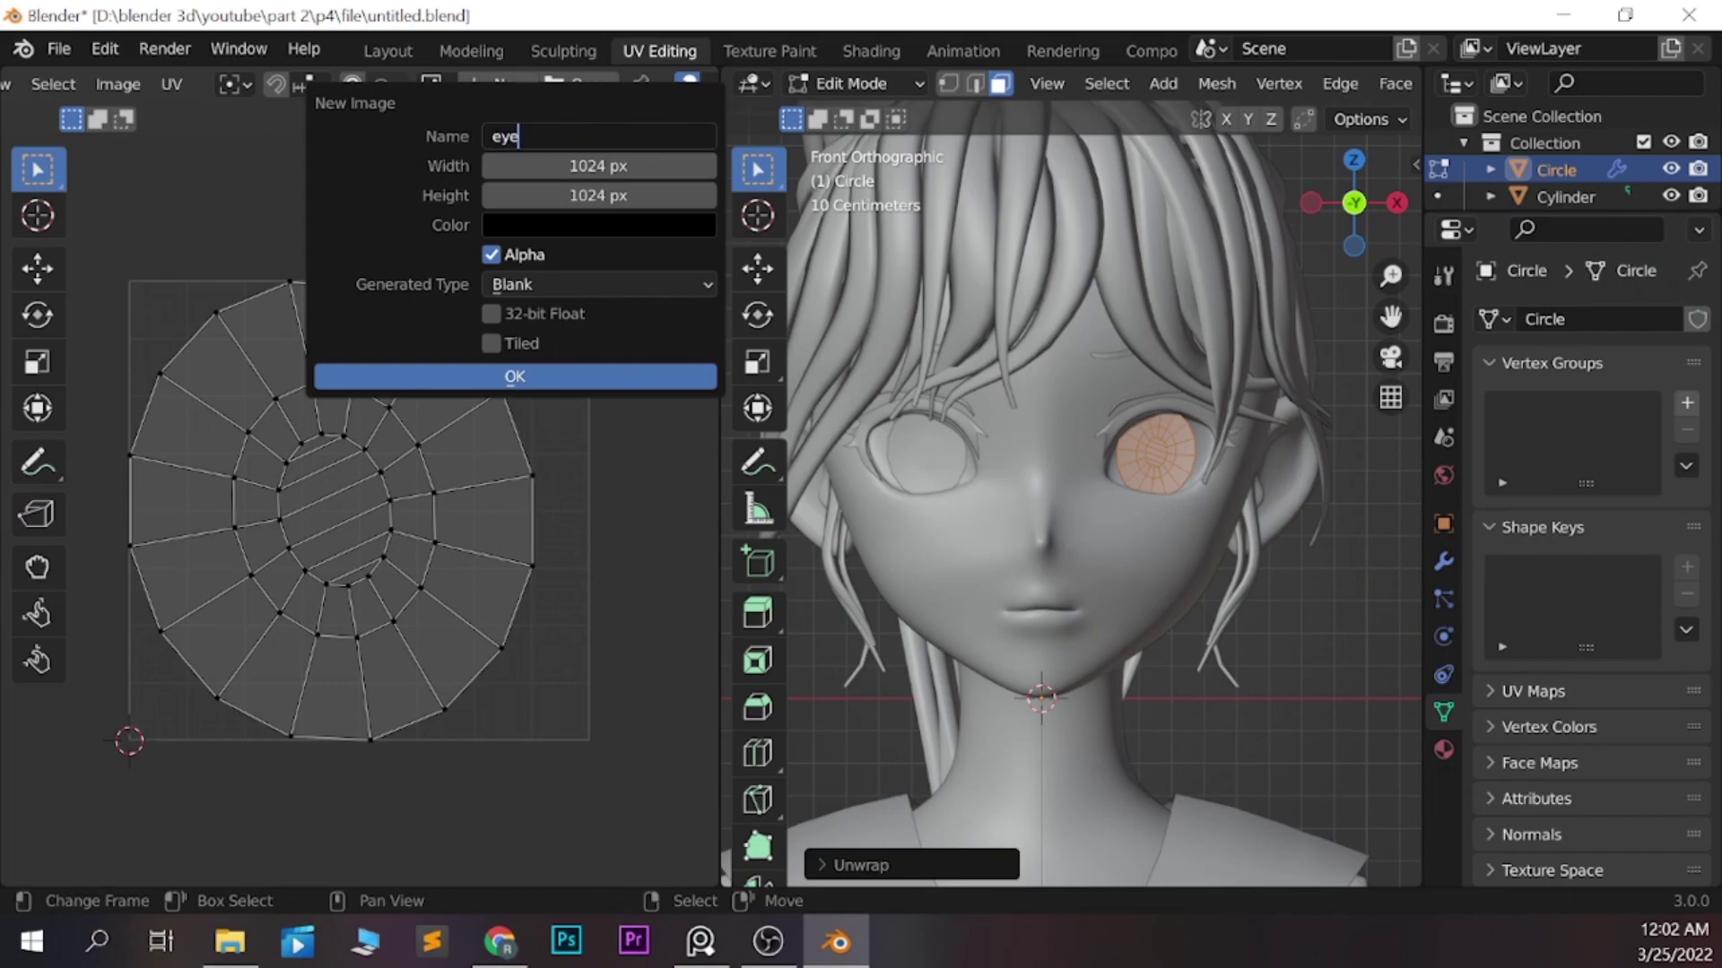
left_click(514, 377)
Give the eye a new 'eye' material whose Image Texture node uses the eye image
left_click(870, 51)
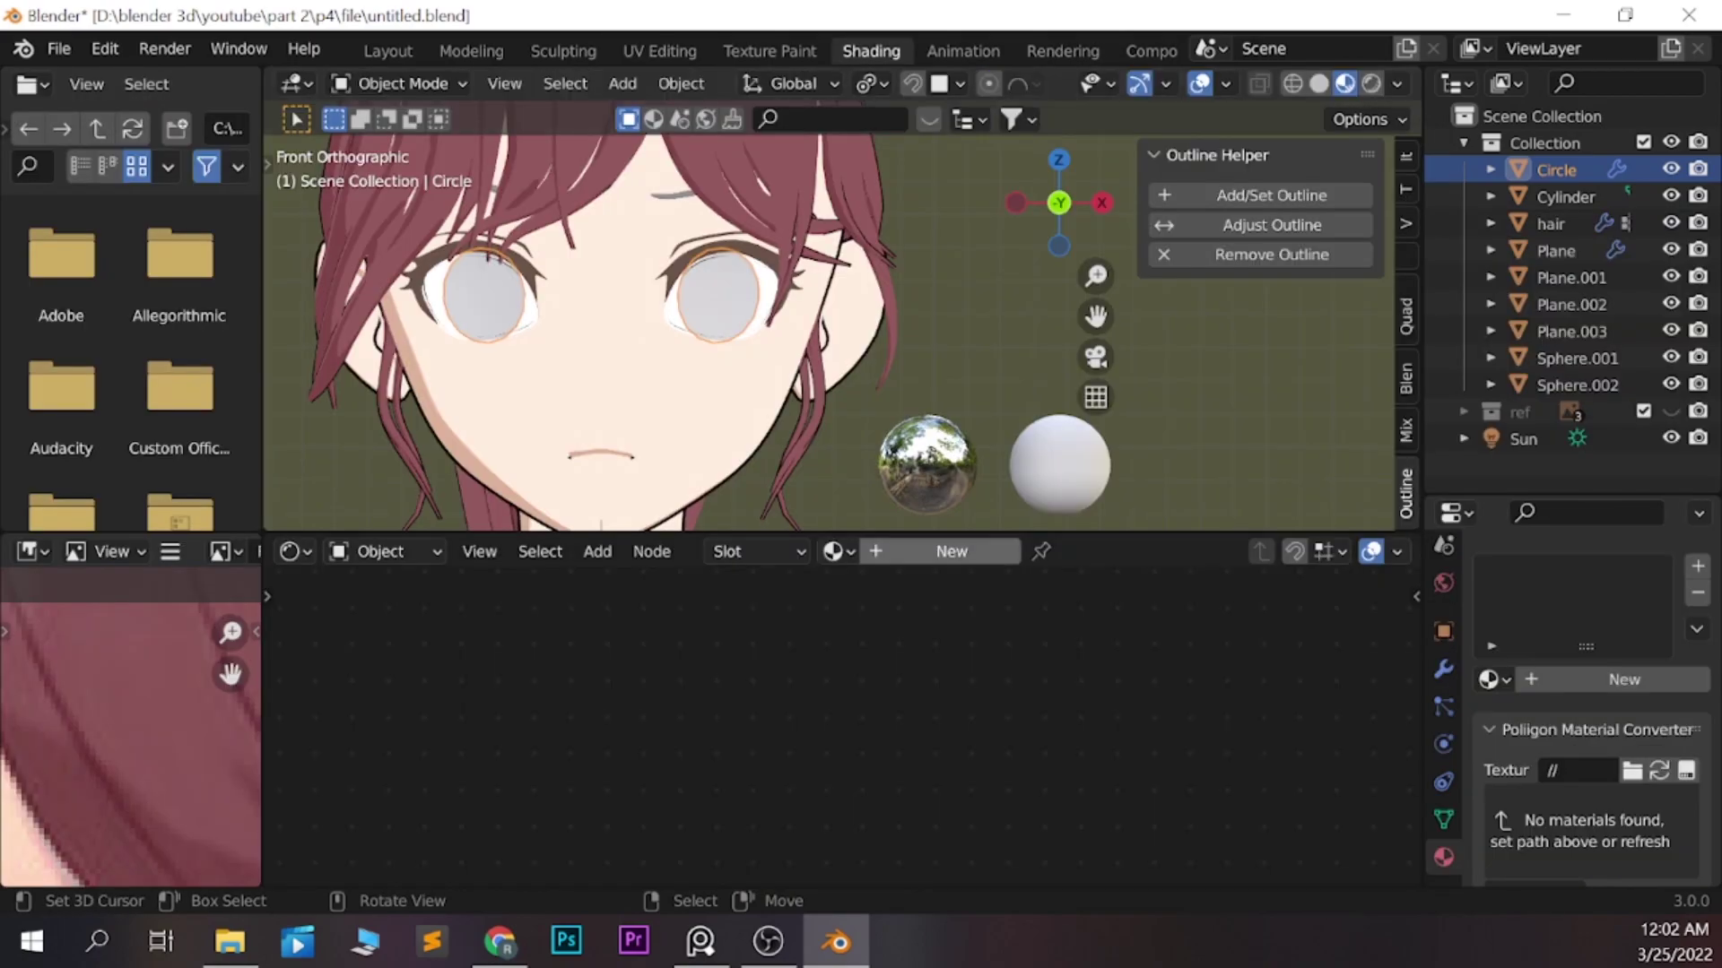
left_click(839, 552)
left_click(952, 552)
double_click(1042, 552)
type("eye")
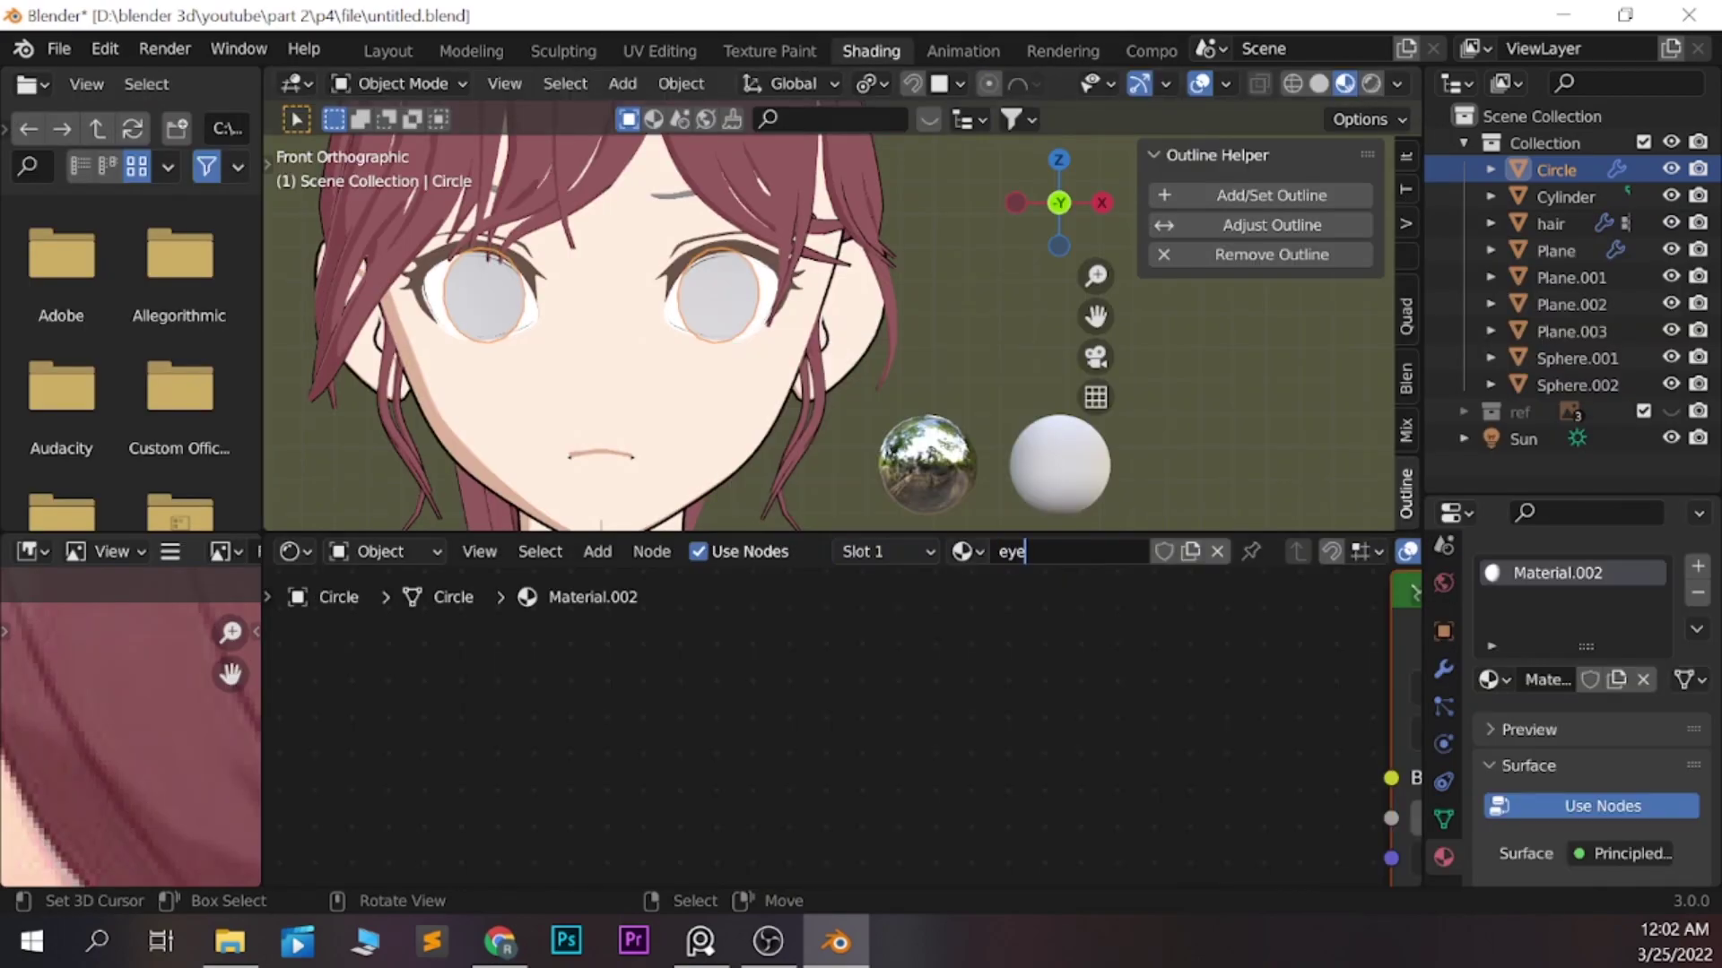
key("Return")
key("Home")
key("ctrl+t")
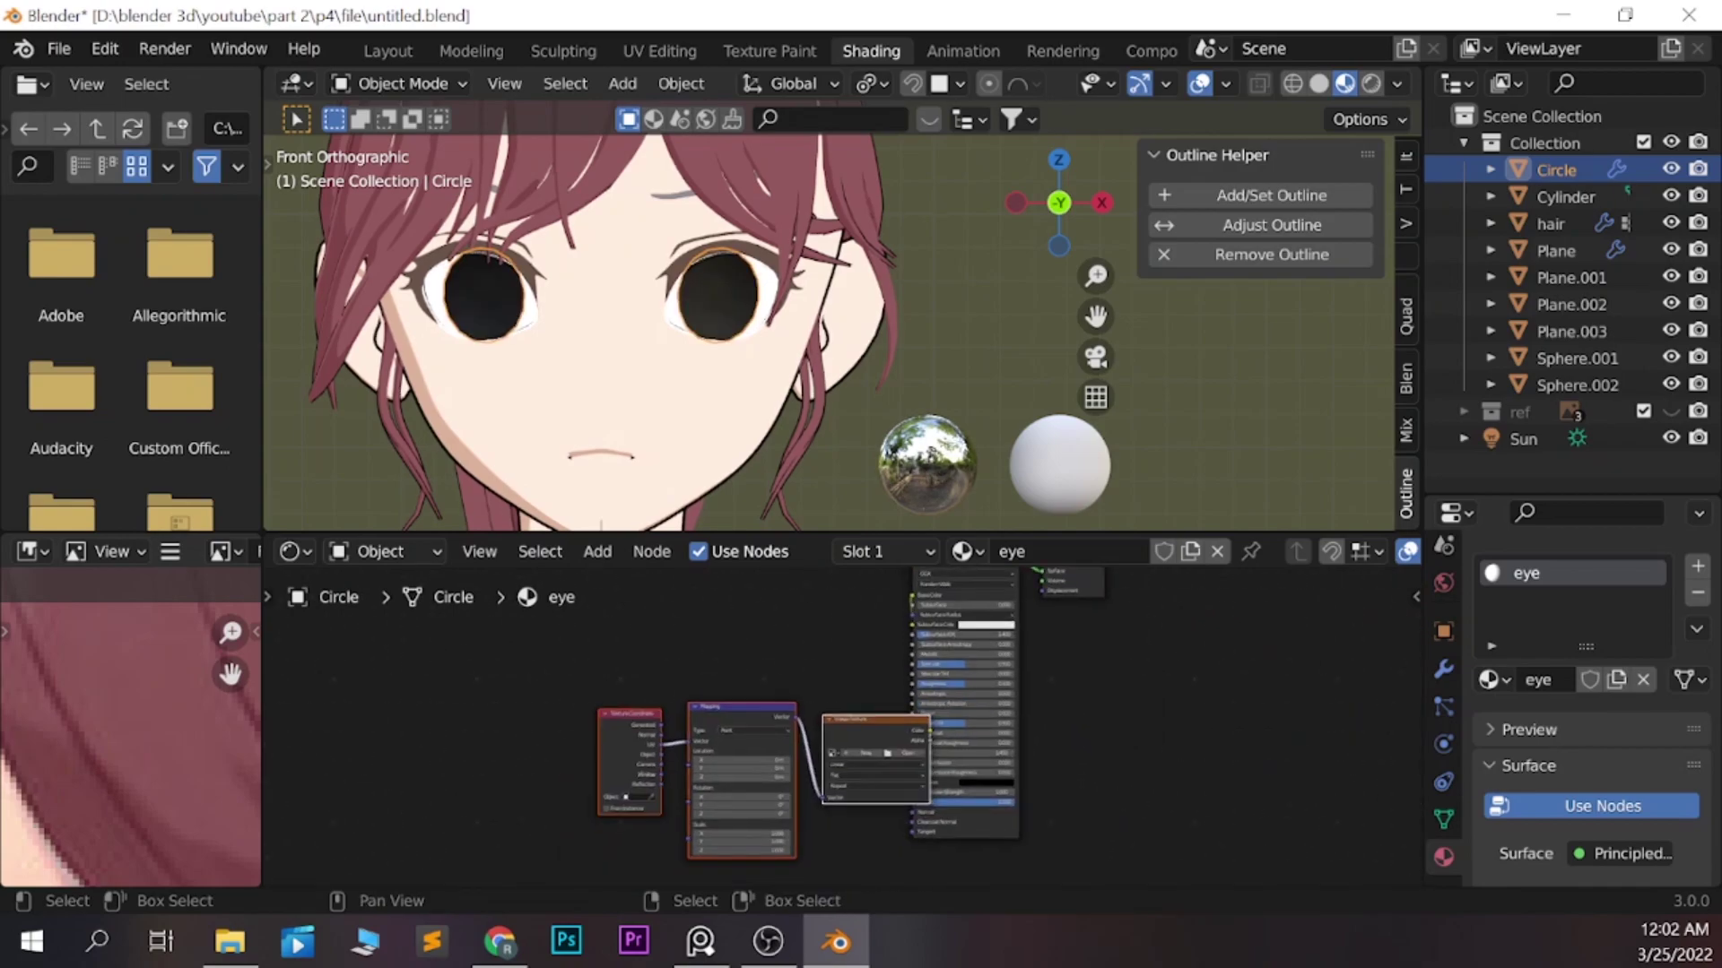
left_click(833, 754)
left_click(780, 641)
key("ctrl+Page_Up")
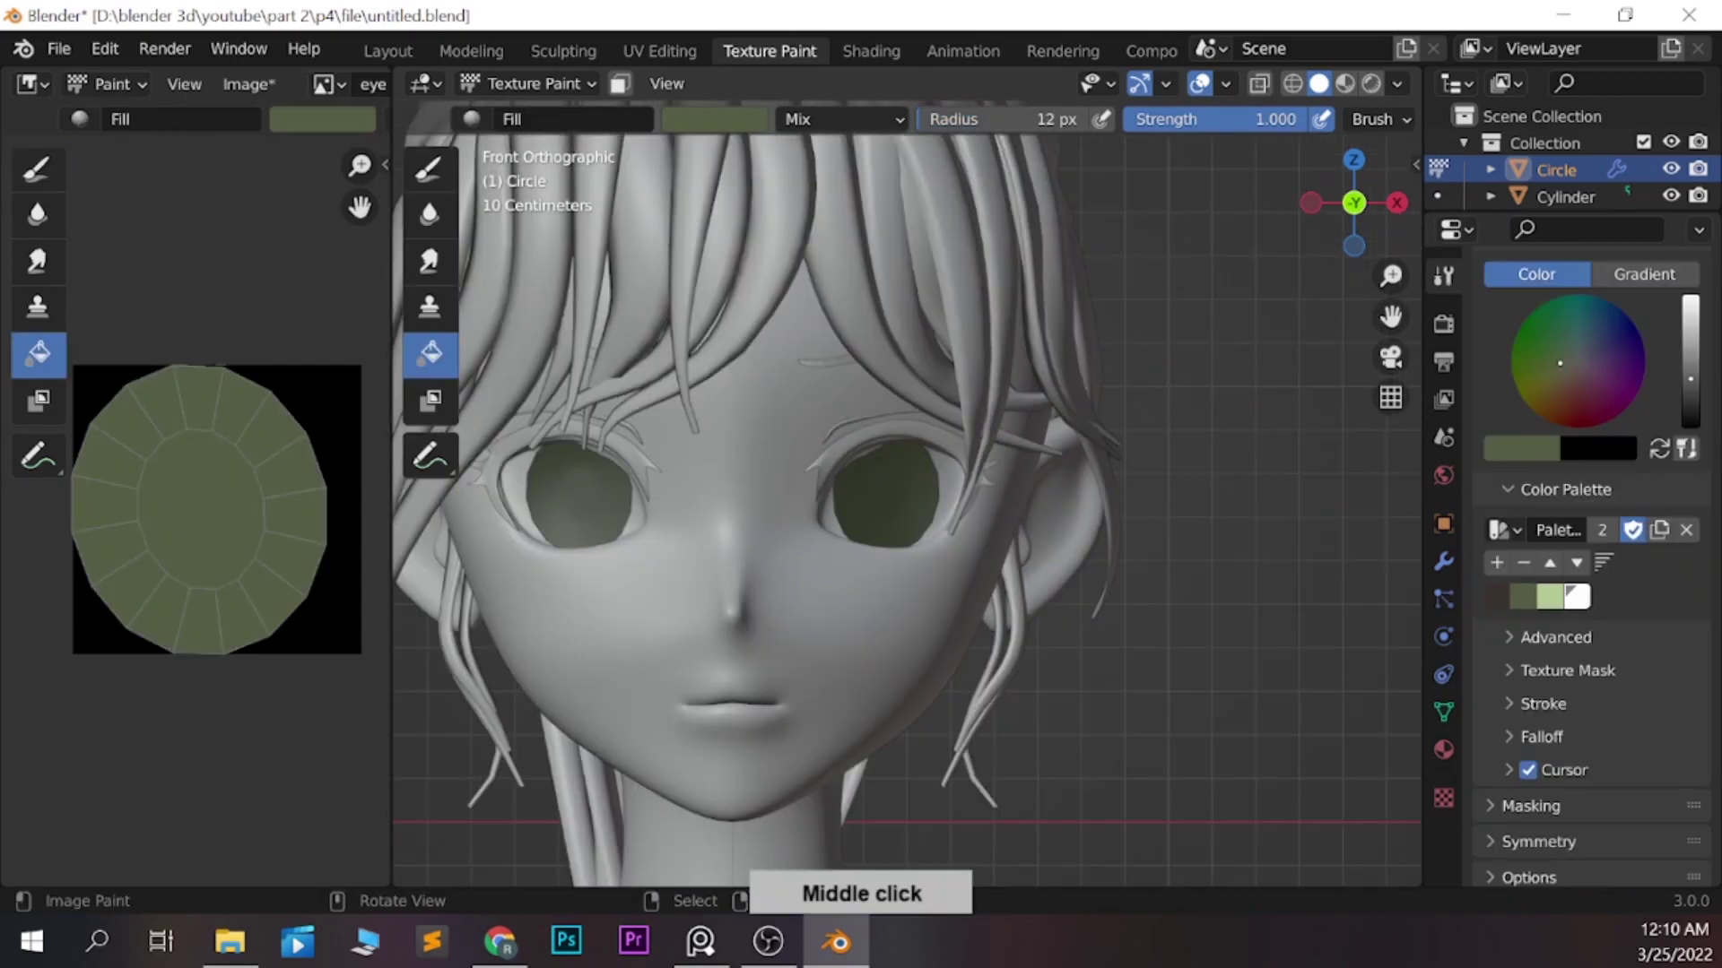
Select a vertical strip of eye faces, enlarge the brush, and turn off face-selection masking
key("ctrl+Tab")
left_click(1103, 550)
scroll(888, 493, "up", 3)
left_click(874, 422)
left_click(852, 569, "ctrl")
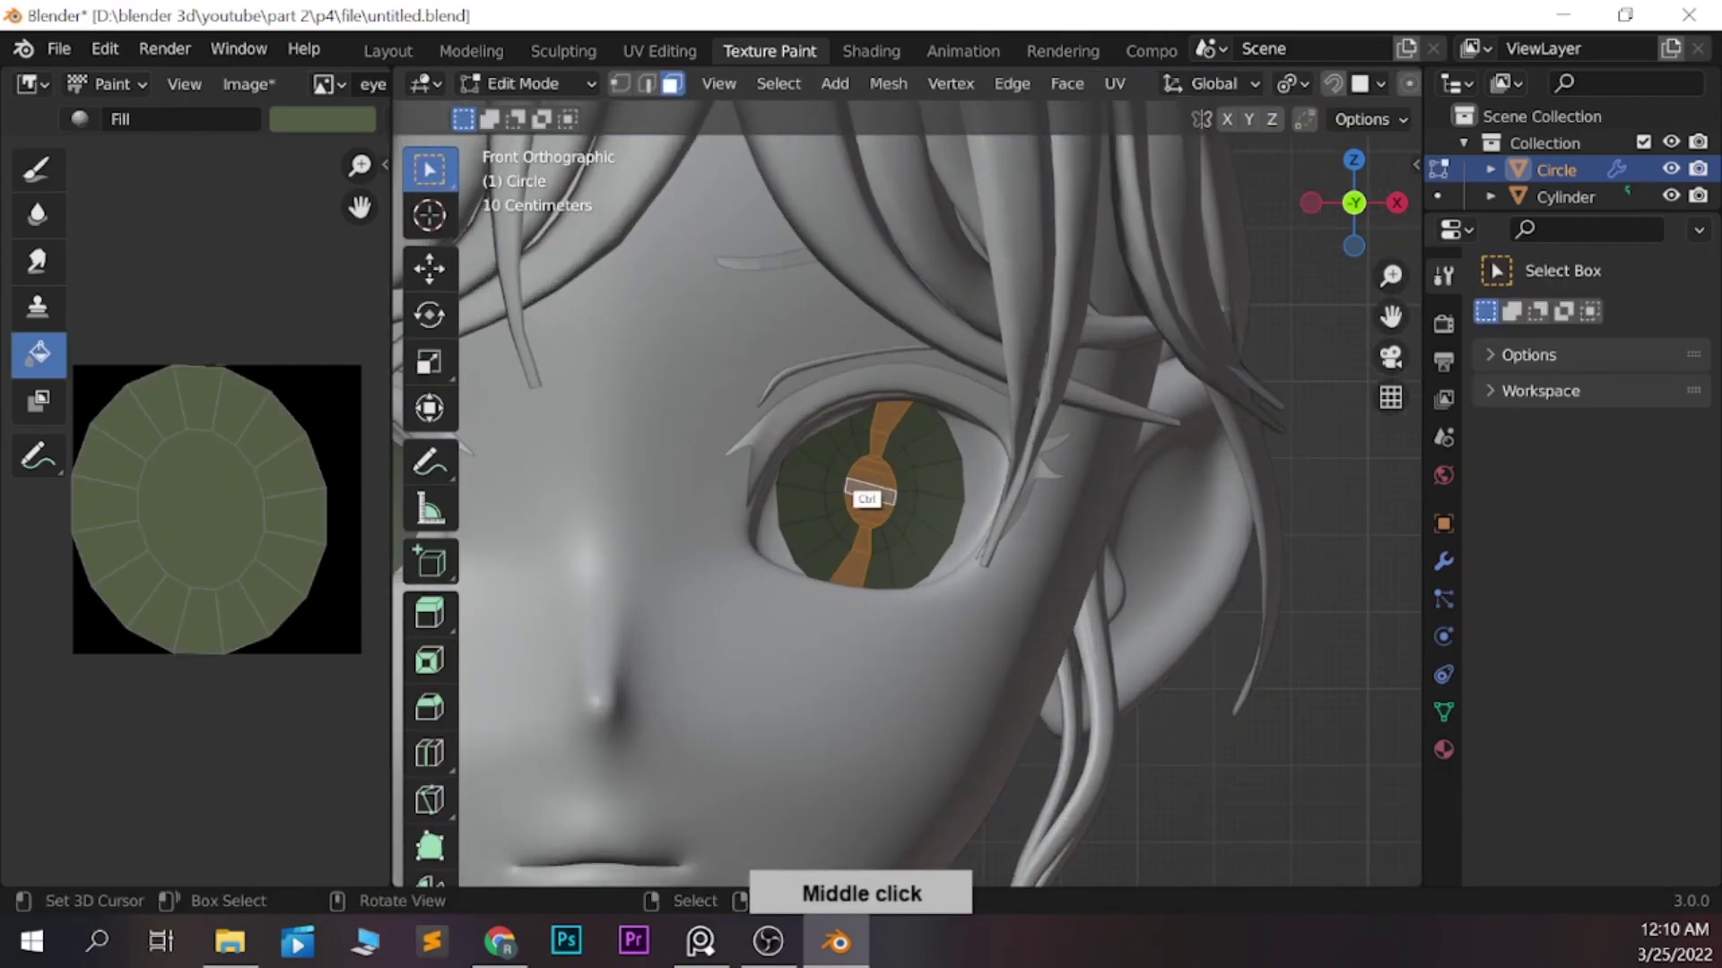
key("Tab")
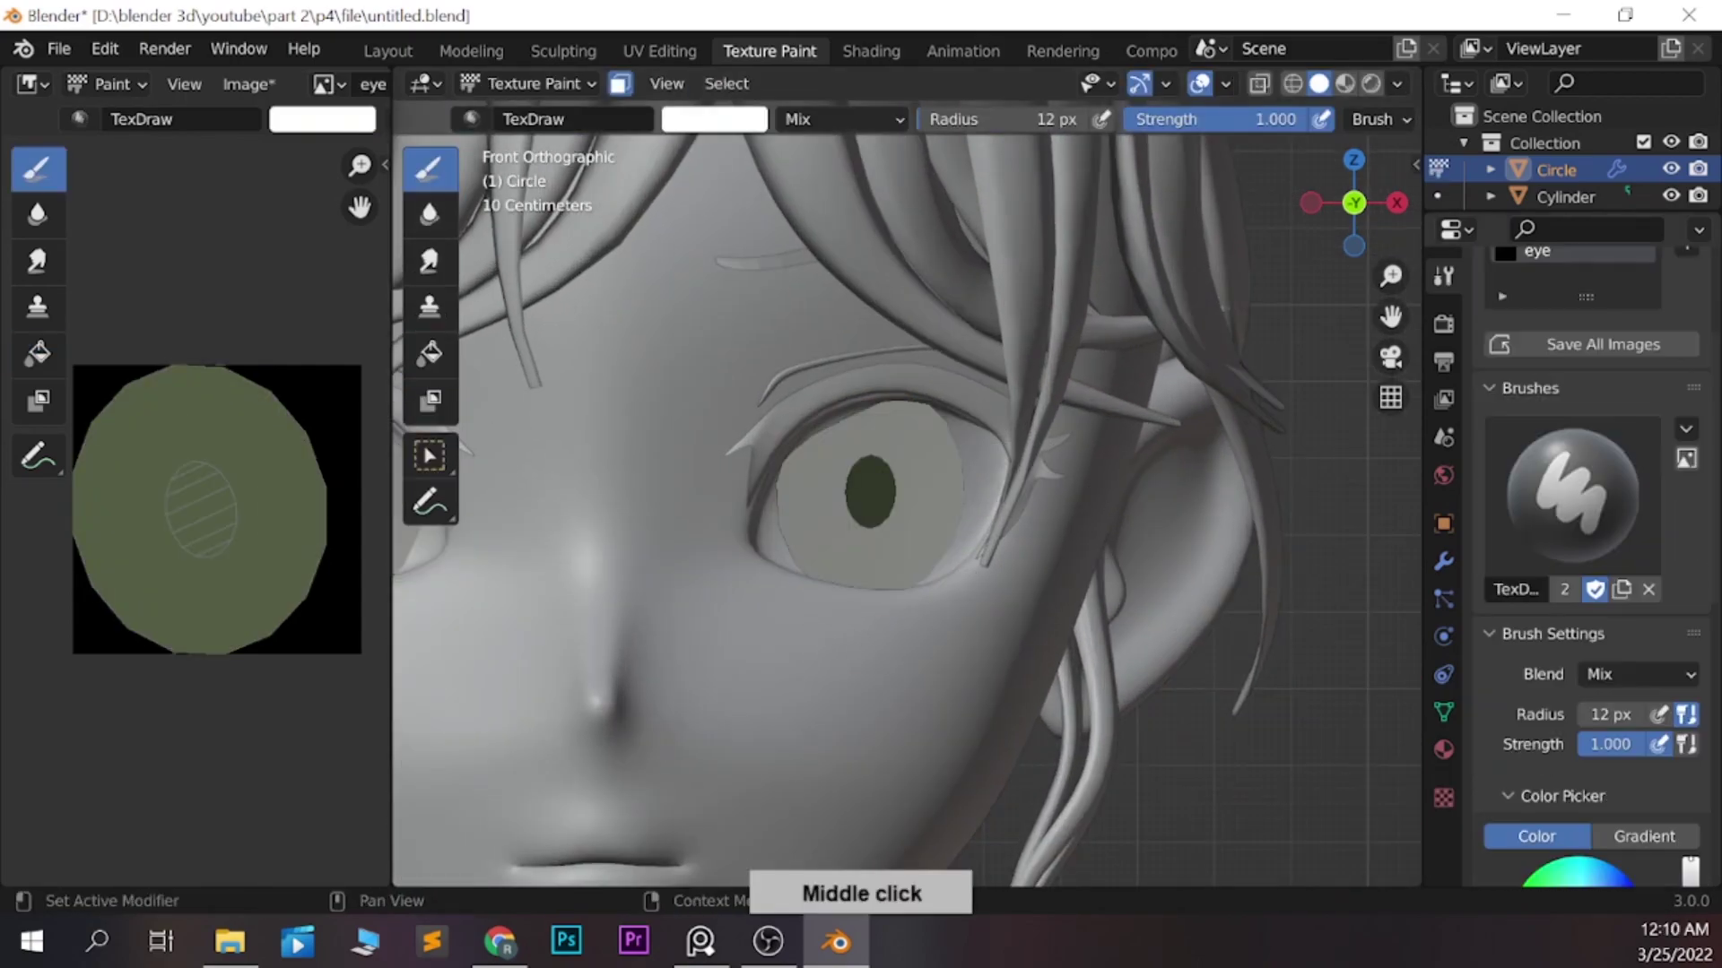
middle_click_drag(1578, 673, 1579, 283)
key("f")
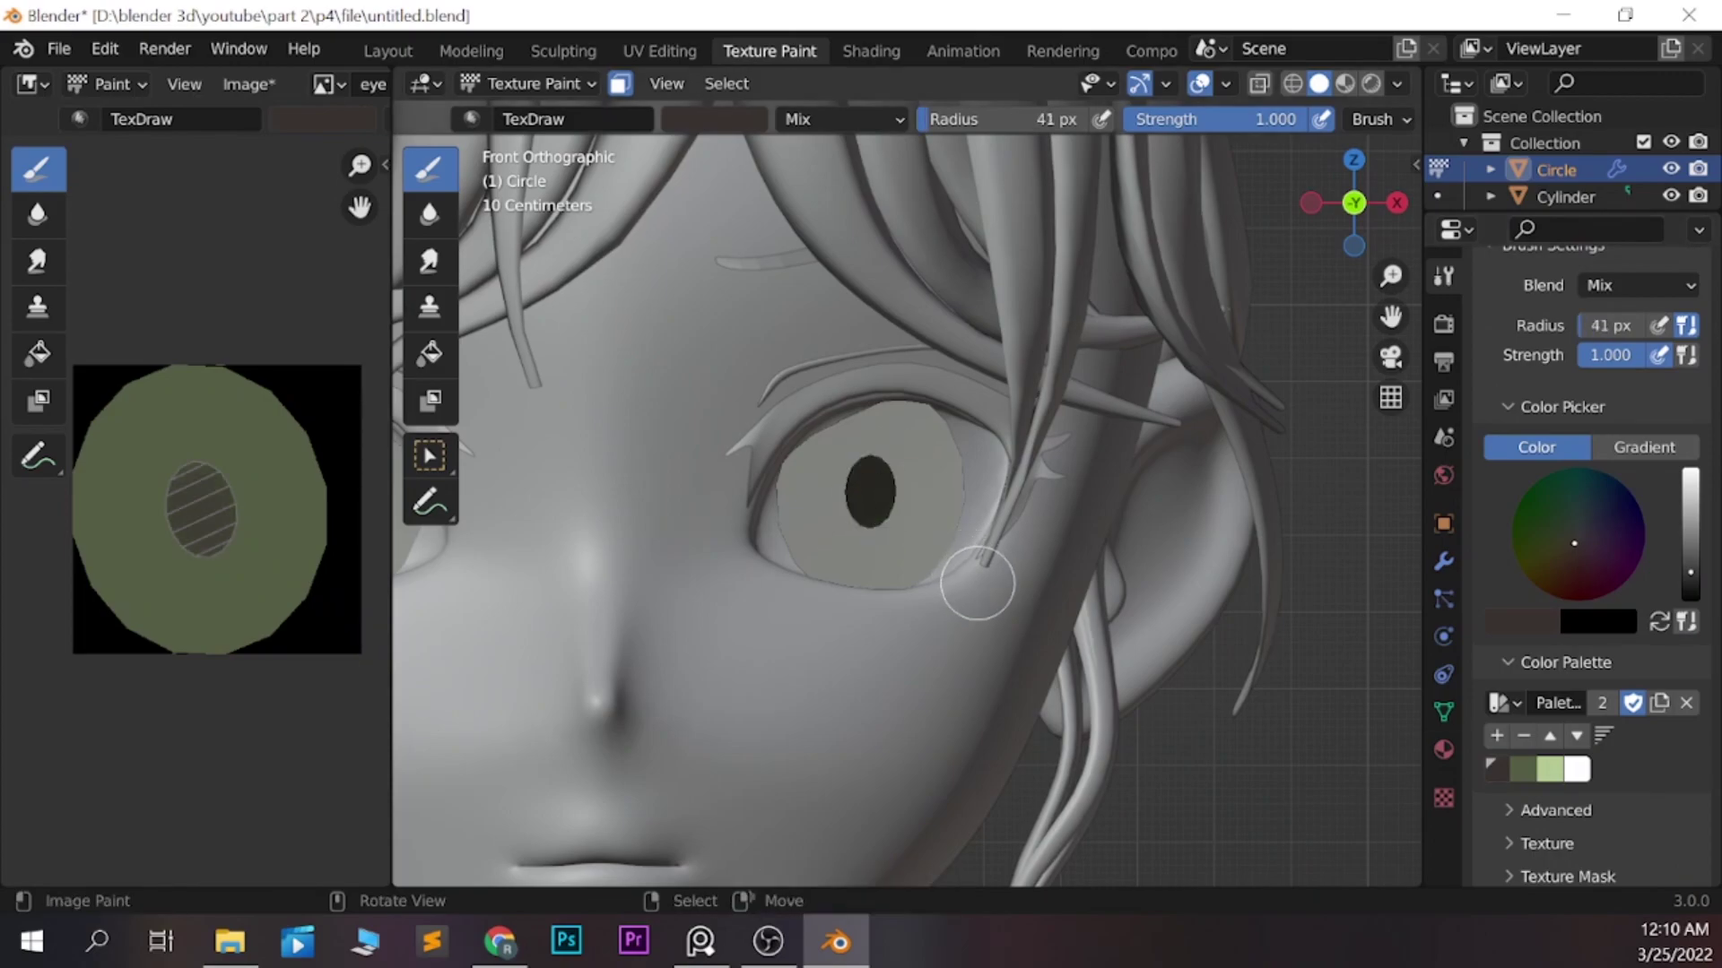
key("m")
Paint the iris lighter green with a 50 px brush, then light-blue streaks at 13 px
left_click(1549, 769)
key("f")
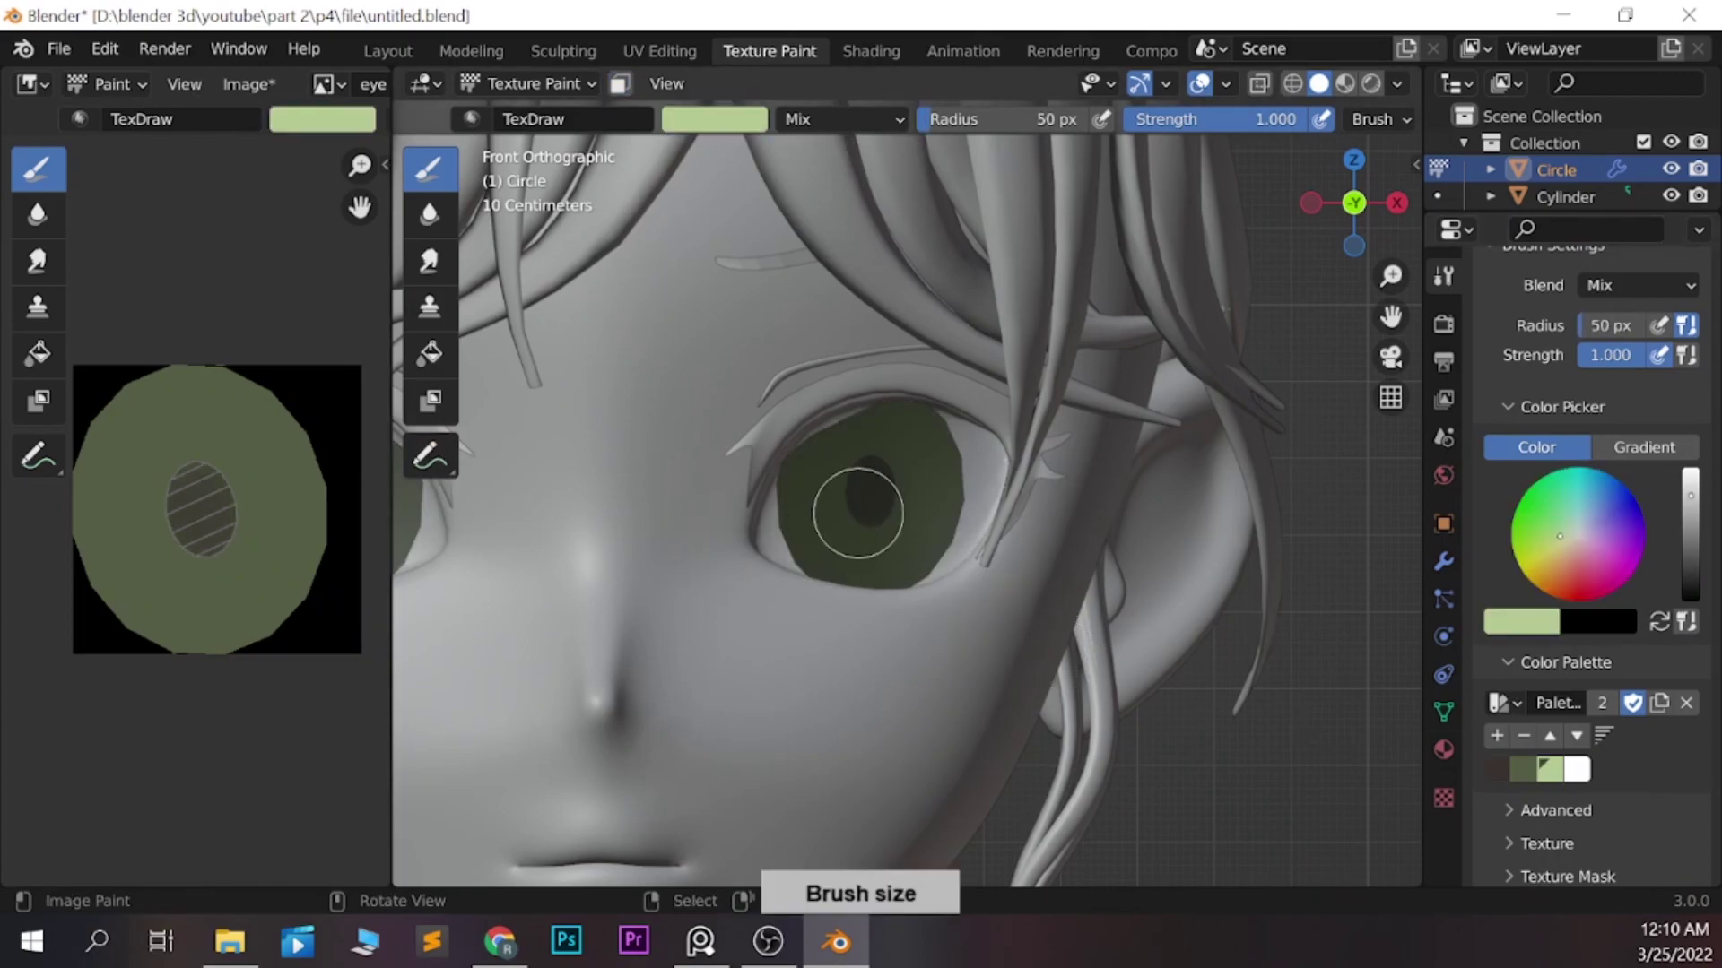
mouse_move(852, 565)
left_mouse_down()
mouse_move(818, 526)
mouse_move(923, 499)
mouse_move(798, 509)
left_mouse_up()
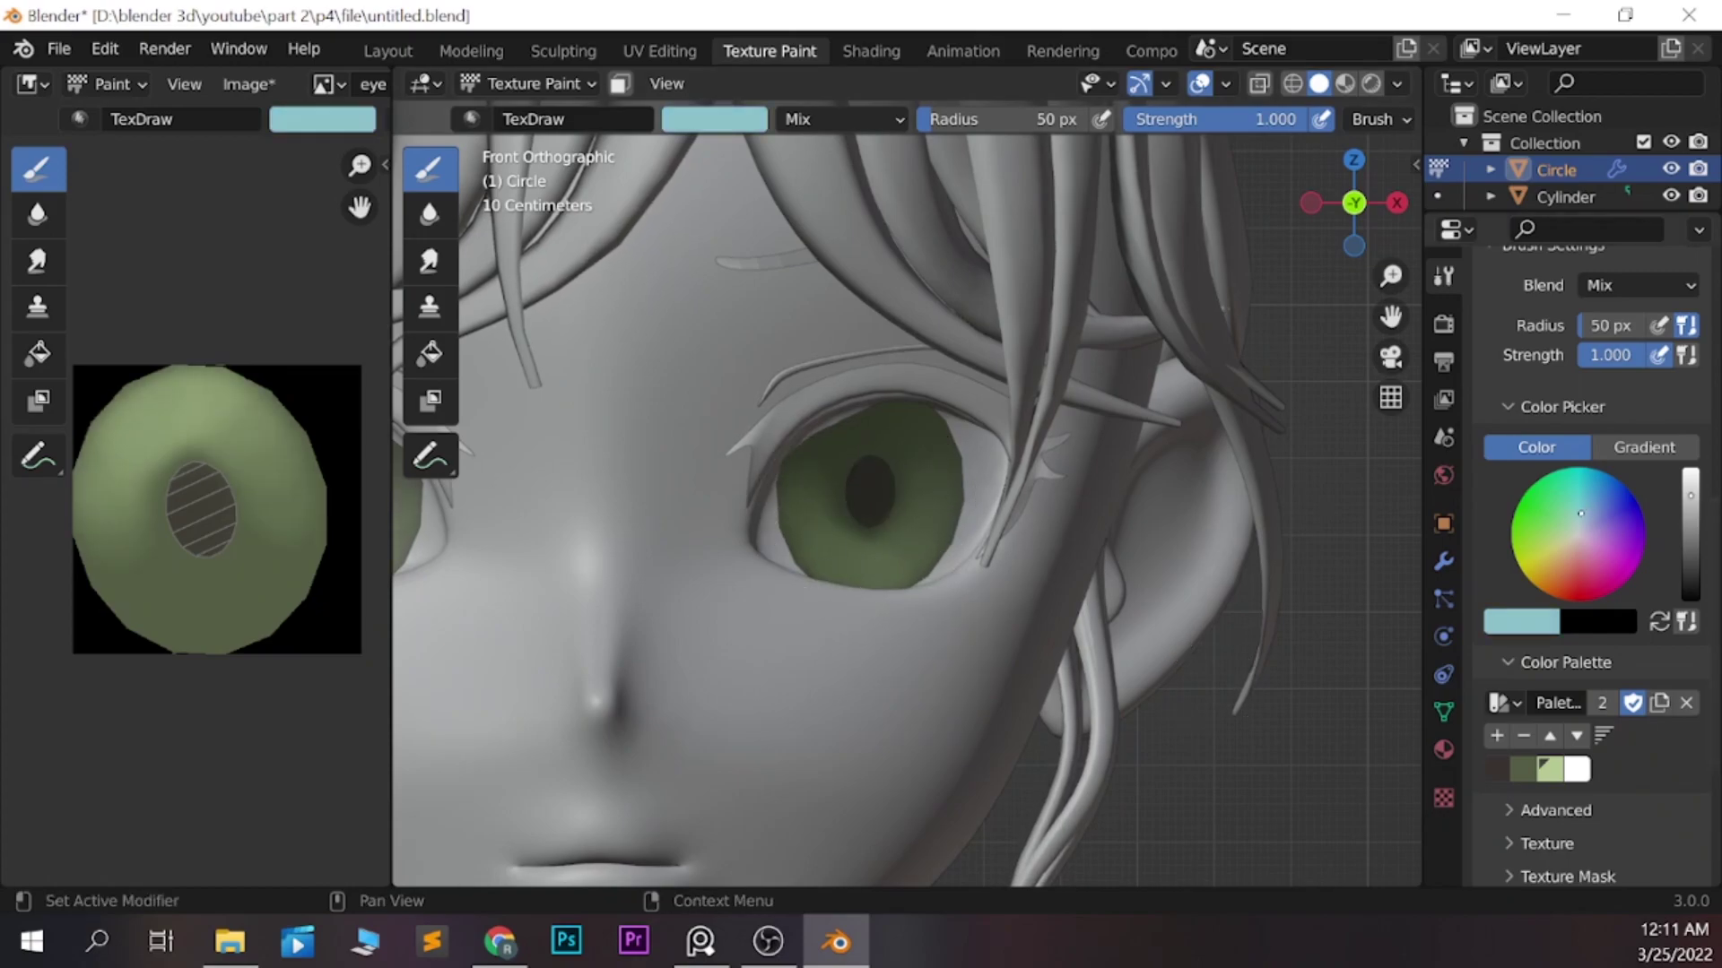
key("f")
left_click(803, 473)
left_click_drag(804, 473, 879, 444)
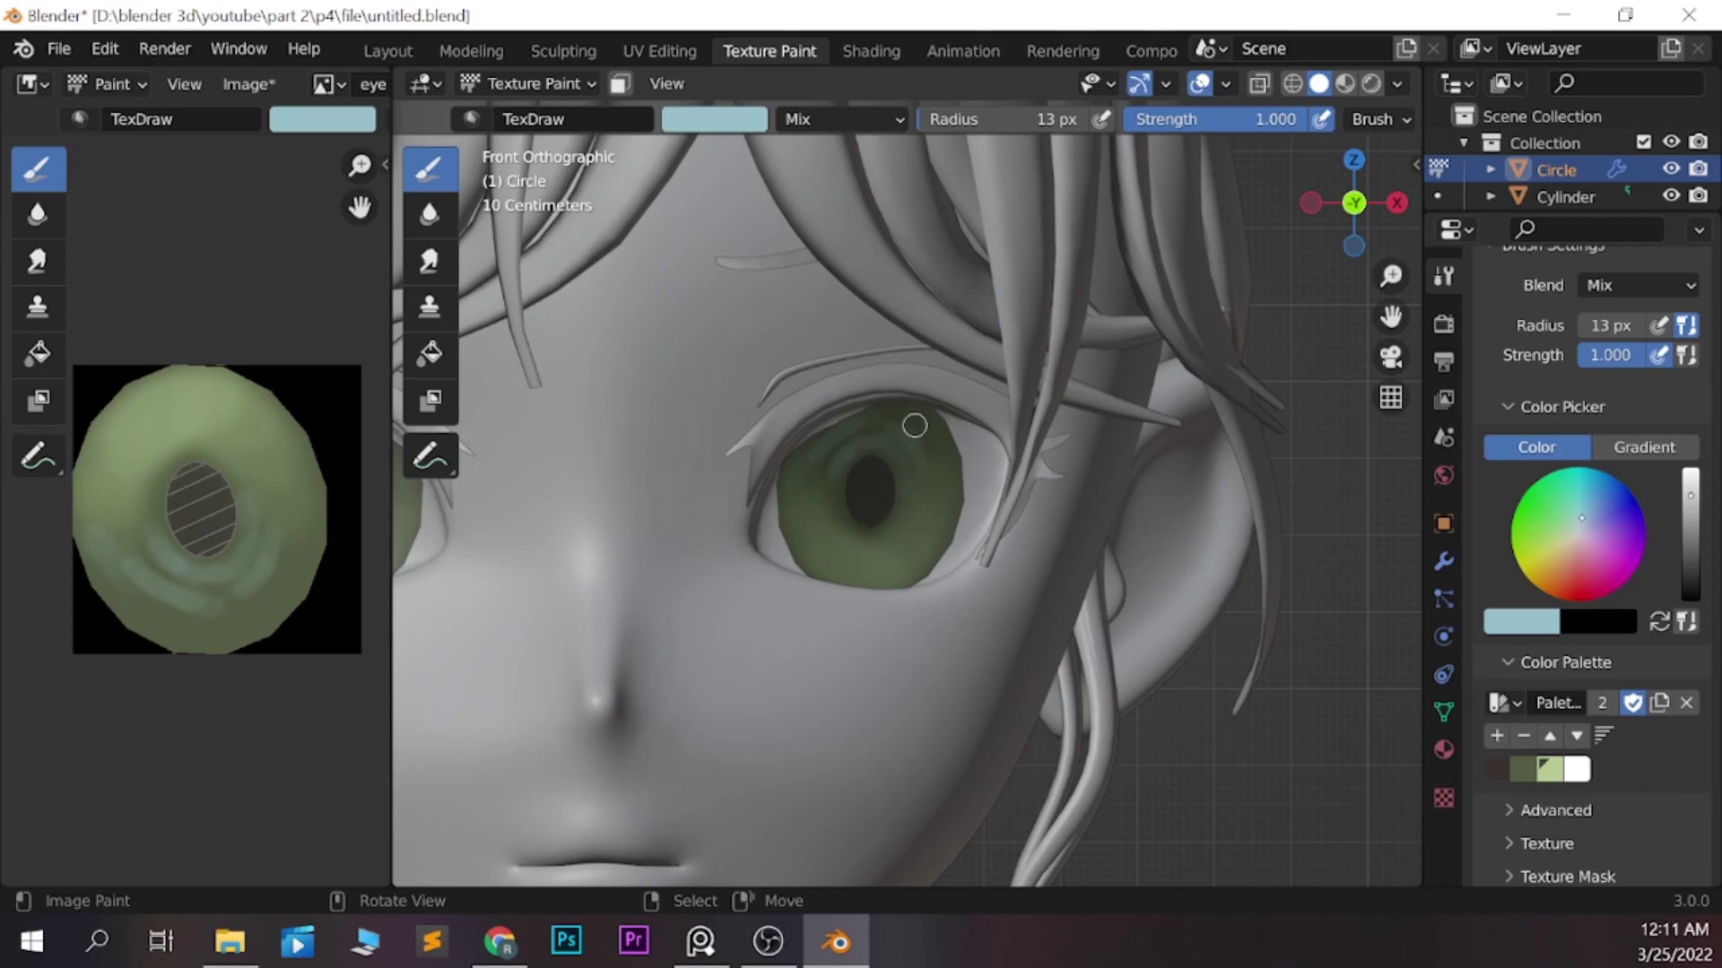
Paint the top of the iris near-black with an enlarged brush
left_click(1495, 769)
key("f")
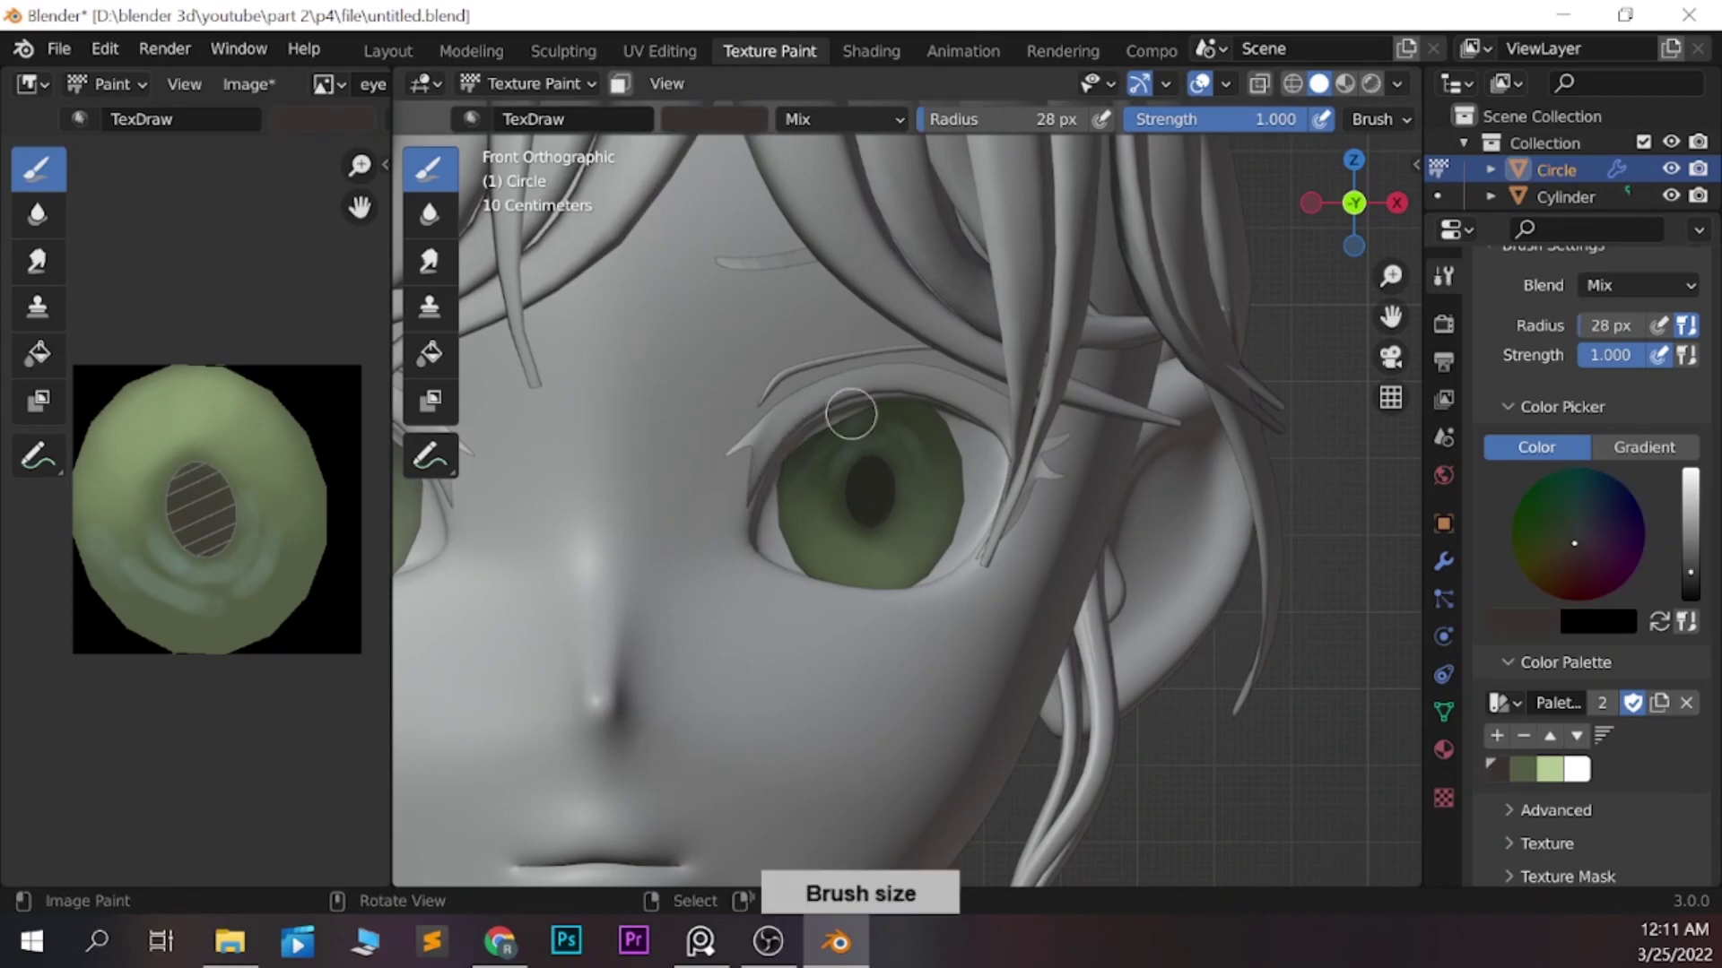
left_click_drag(853, 411, 937, 422)
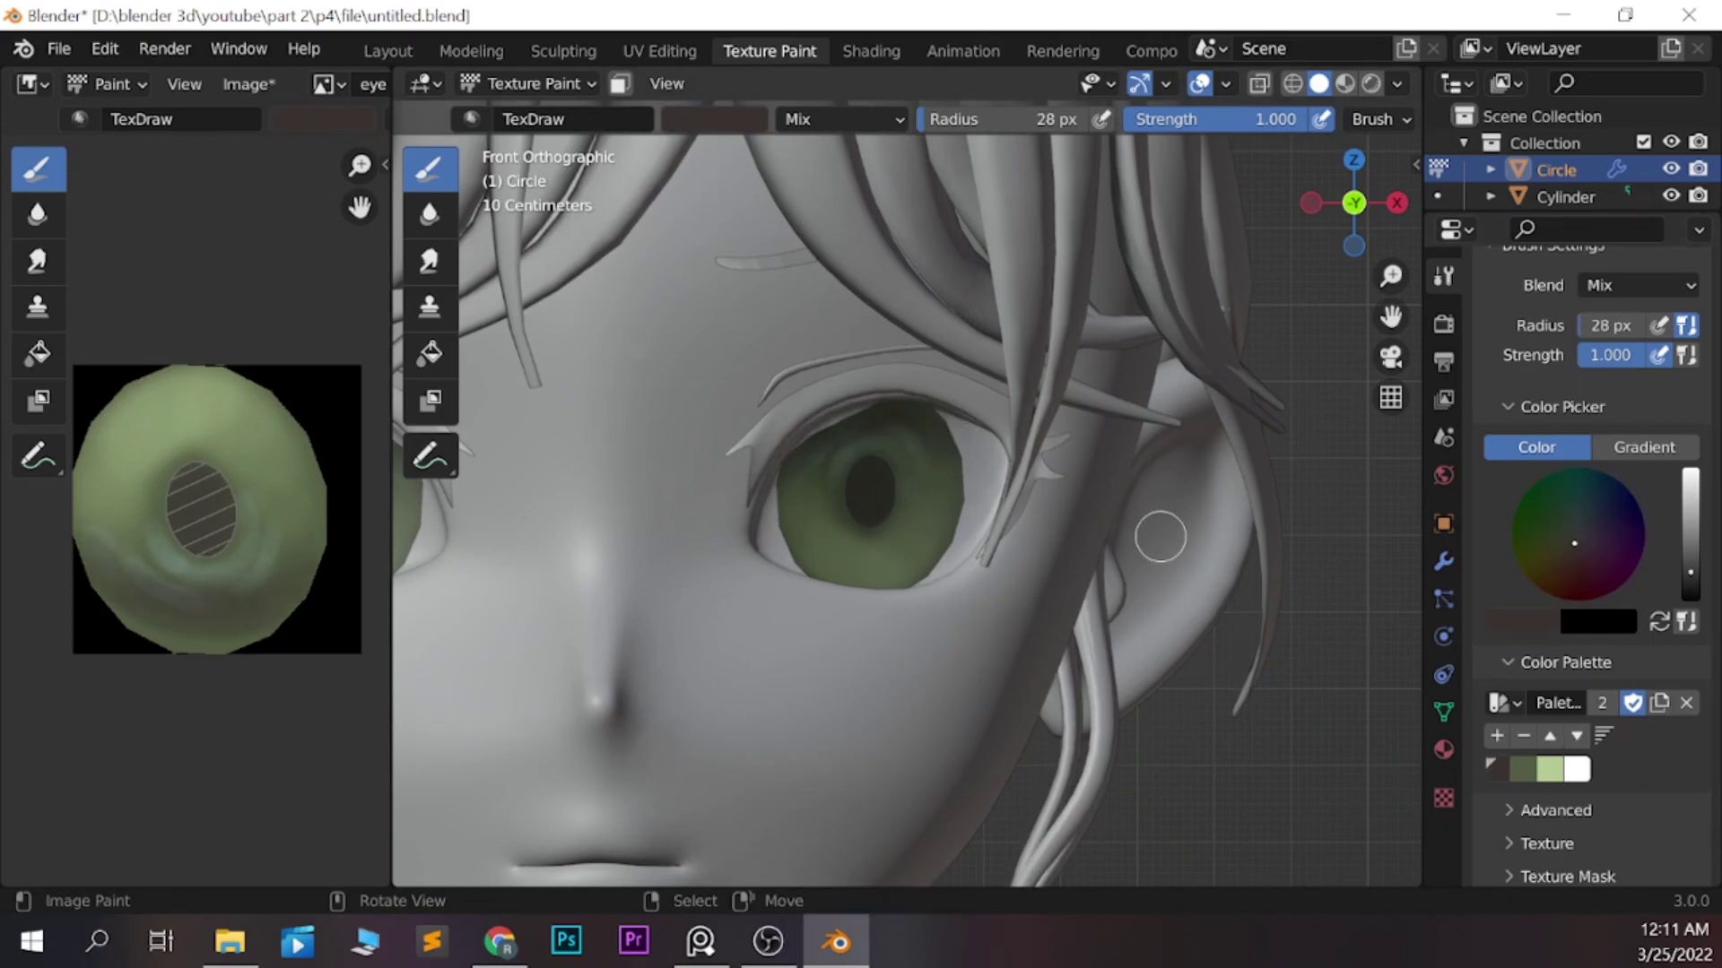
Test white Overlay strokes on the iris with a 36 px brush, then undo them
left_click(1576, 768)
left_click(842, 118)
left_click(834, 322)
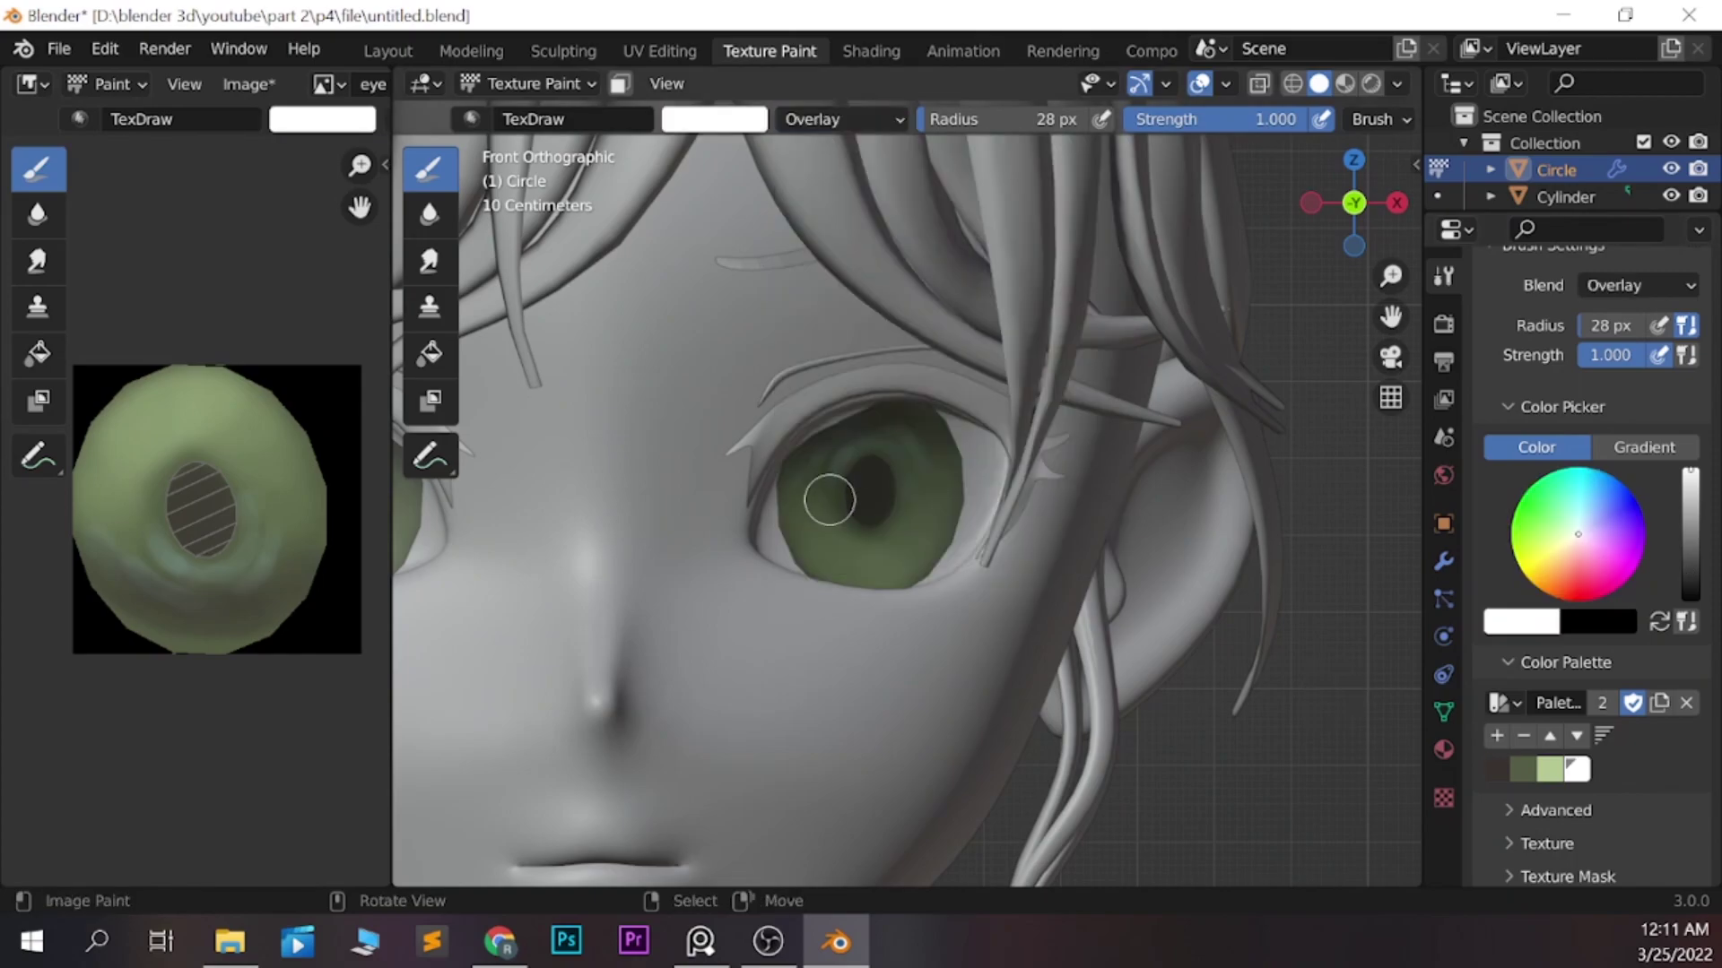
key("f")
left_click(800, 488)
left_click_drag(914, 441, 972, 466)
key("ctrl+z")
left_click_drag(781, 547, 951, 556)
key("ctrl+z")
key("ctrl+z")
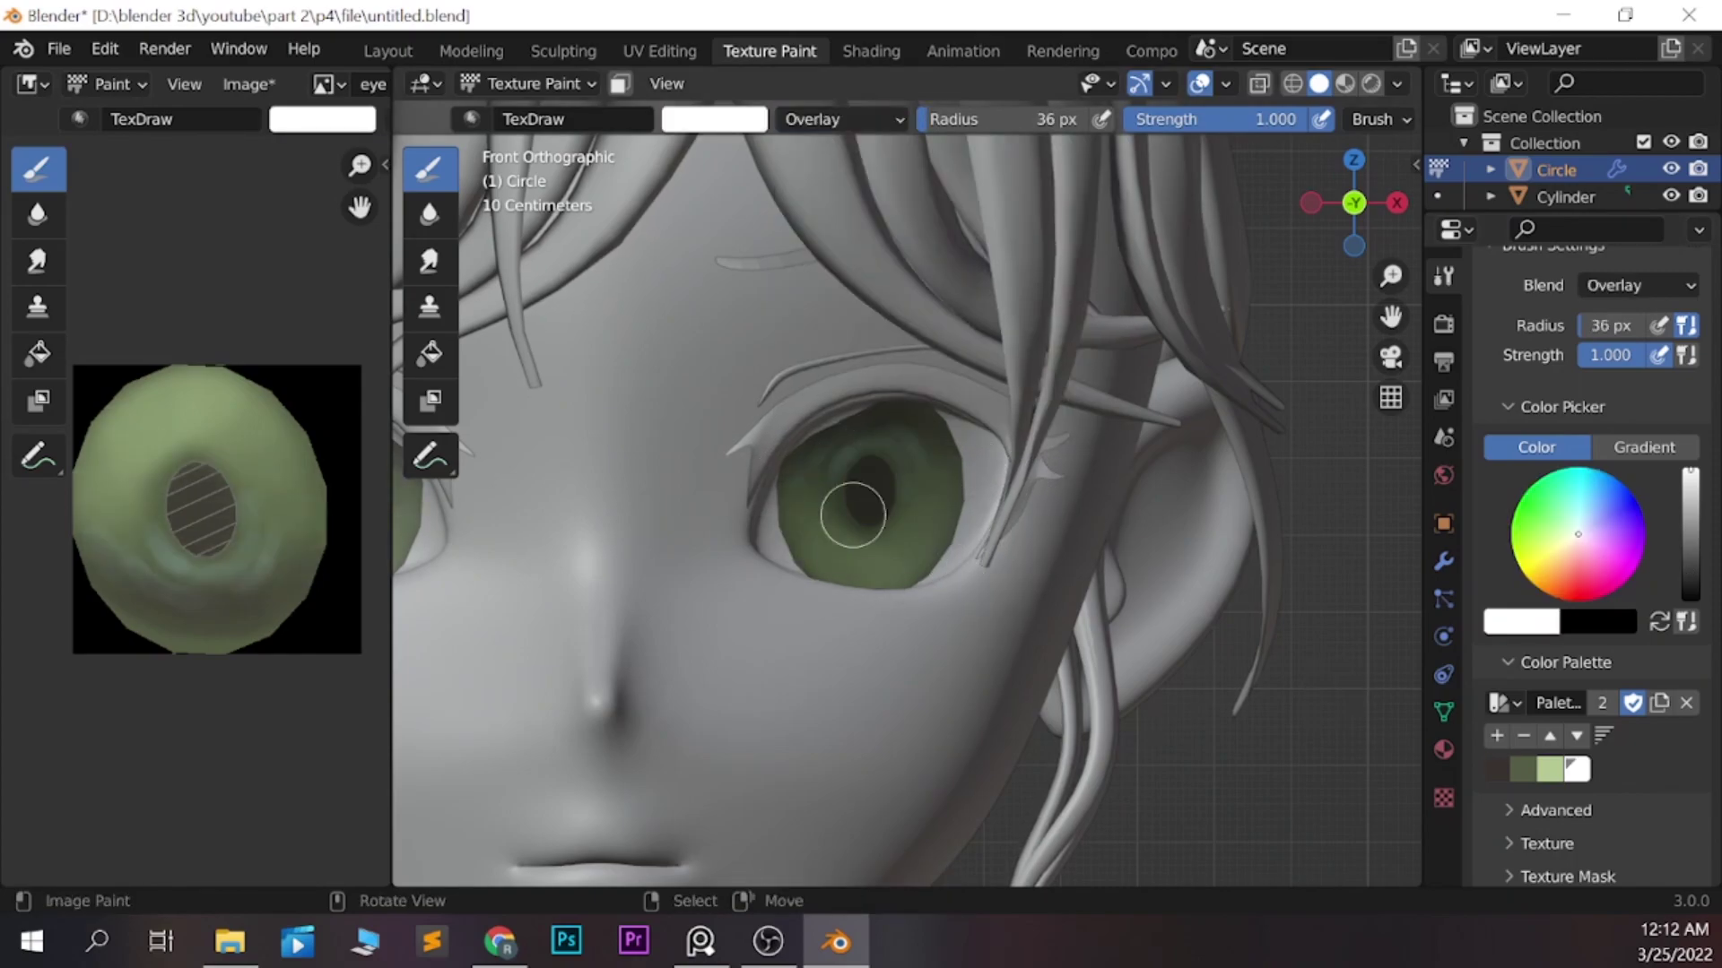
key("ctrl+shift+z")
key("ctrl+z")
key("ctrl+shift+z")
key("ctrl+z")
key("ctrl+shift+z")
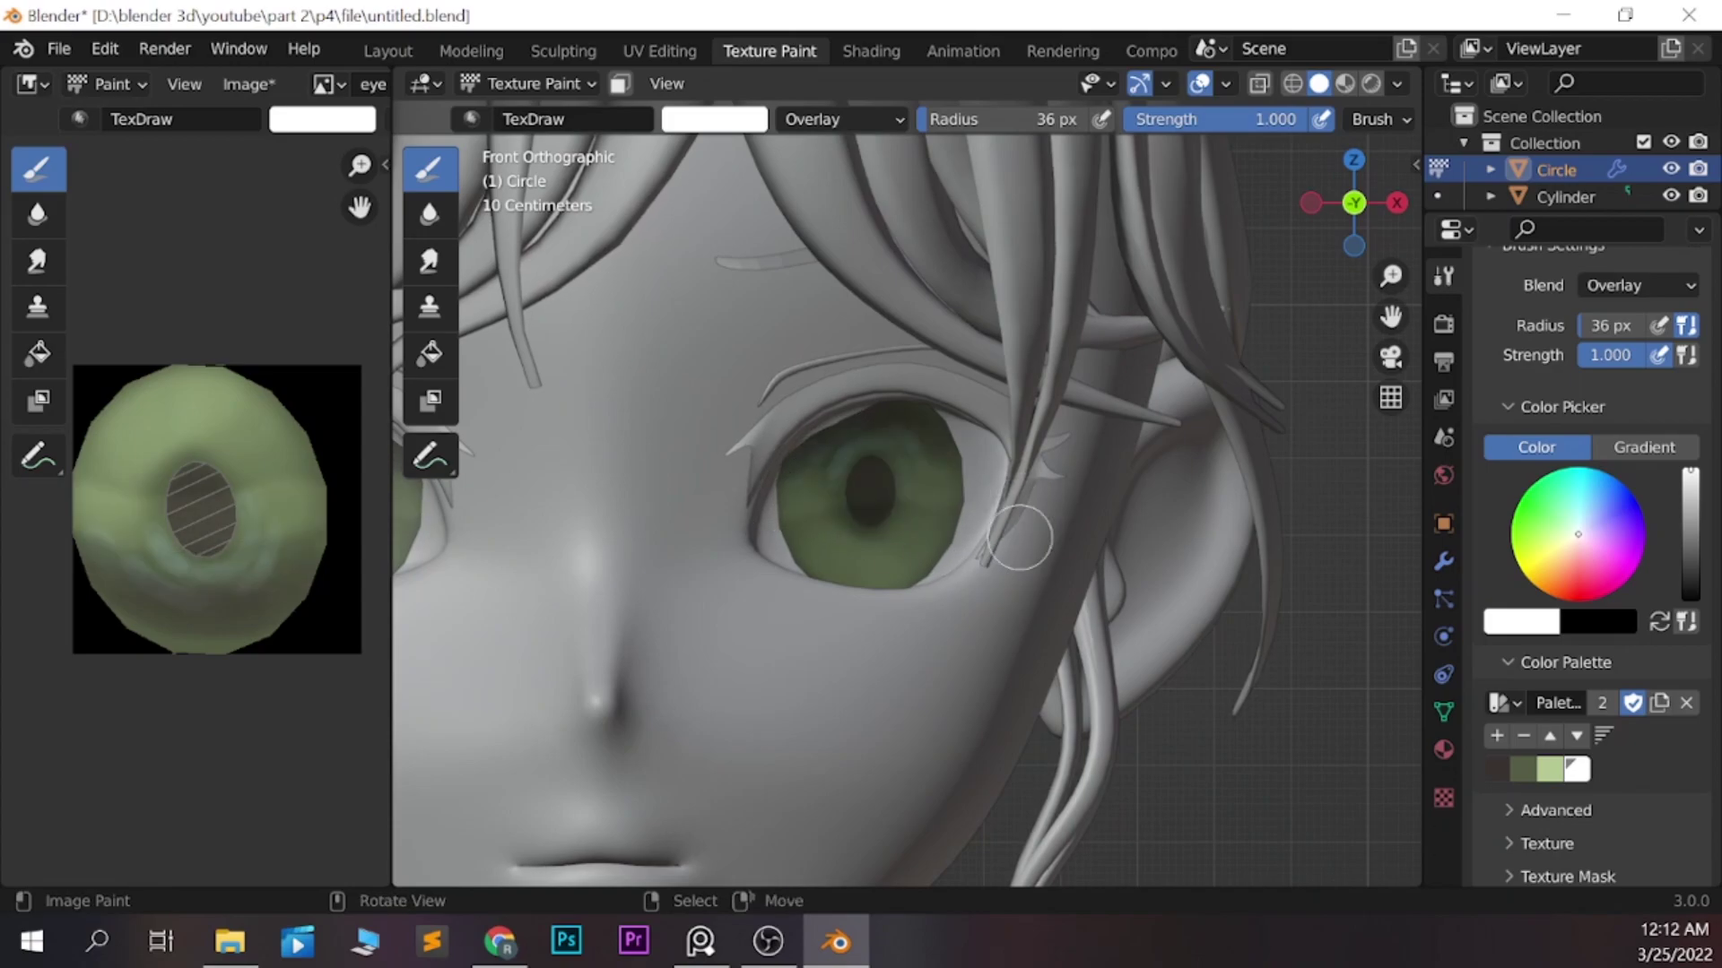
key("ctrl+z")
key("ctrl+shift+z")
key("ctrl+z")
Return to Mix blend with a smaller brush and dab two white highlight dots on the irises
left_click(841, 119)
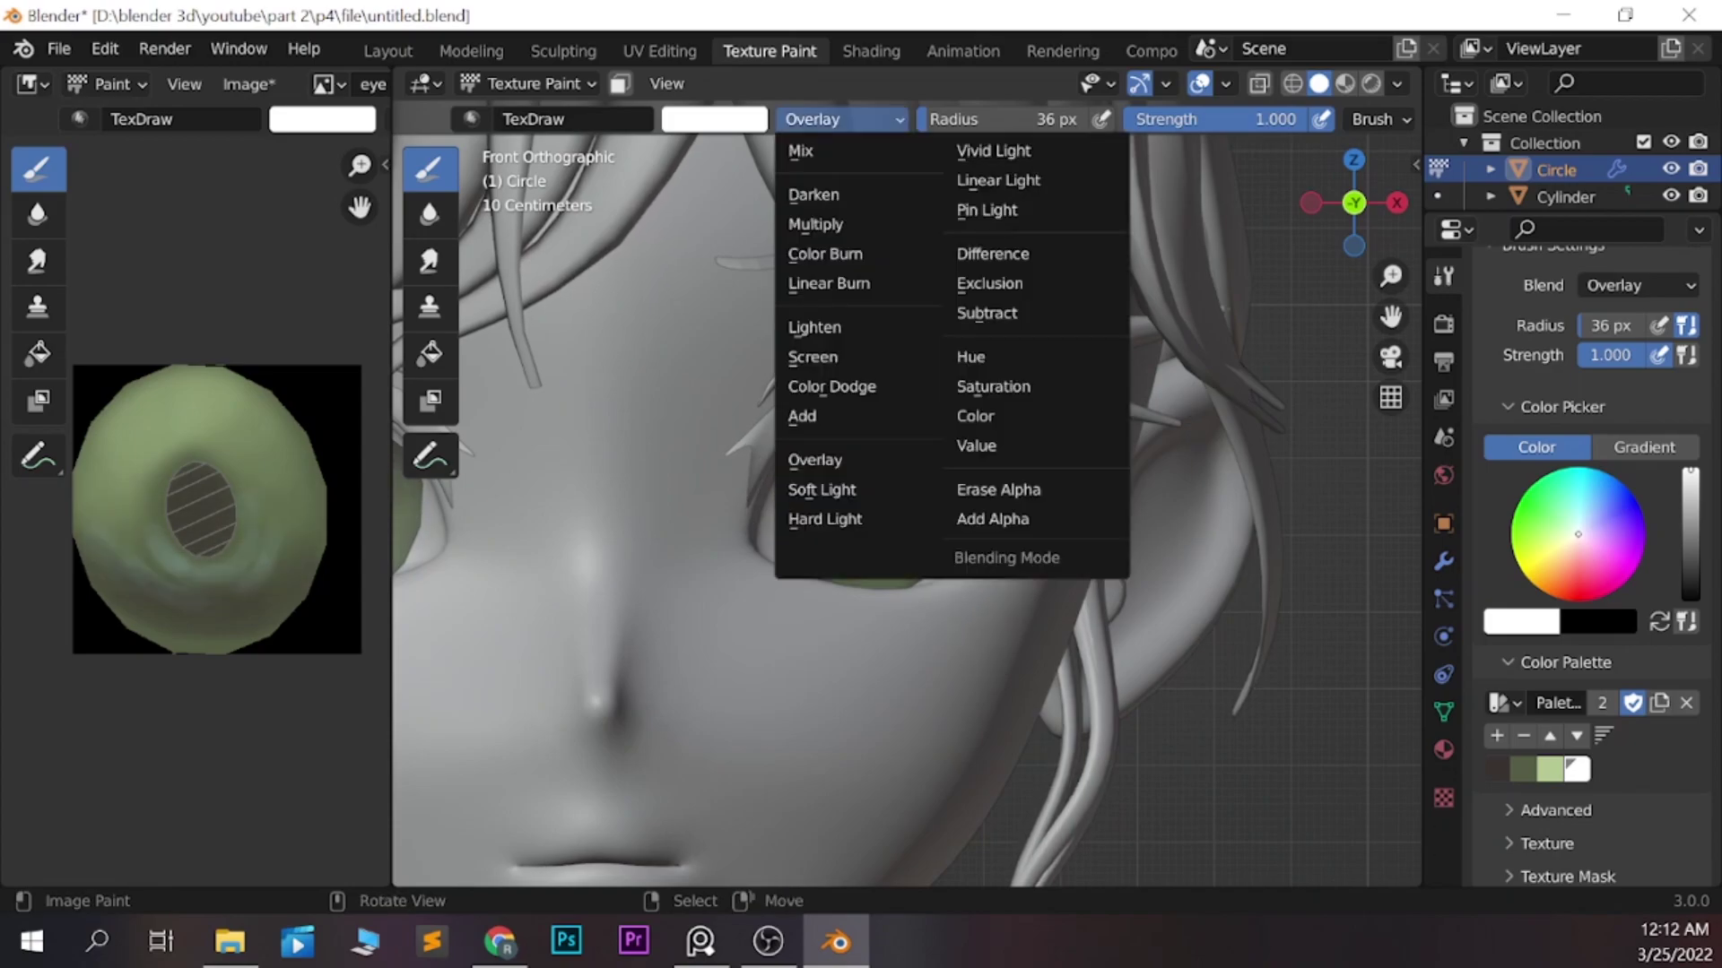
left_click(802, 146)
key("f")
left_click(818, 472)
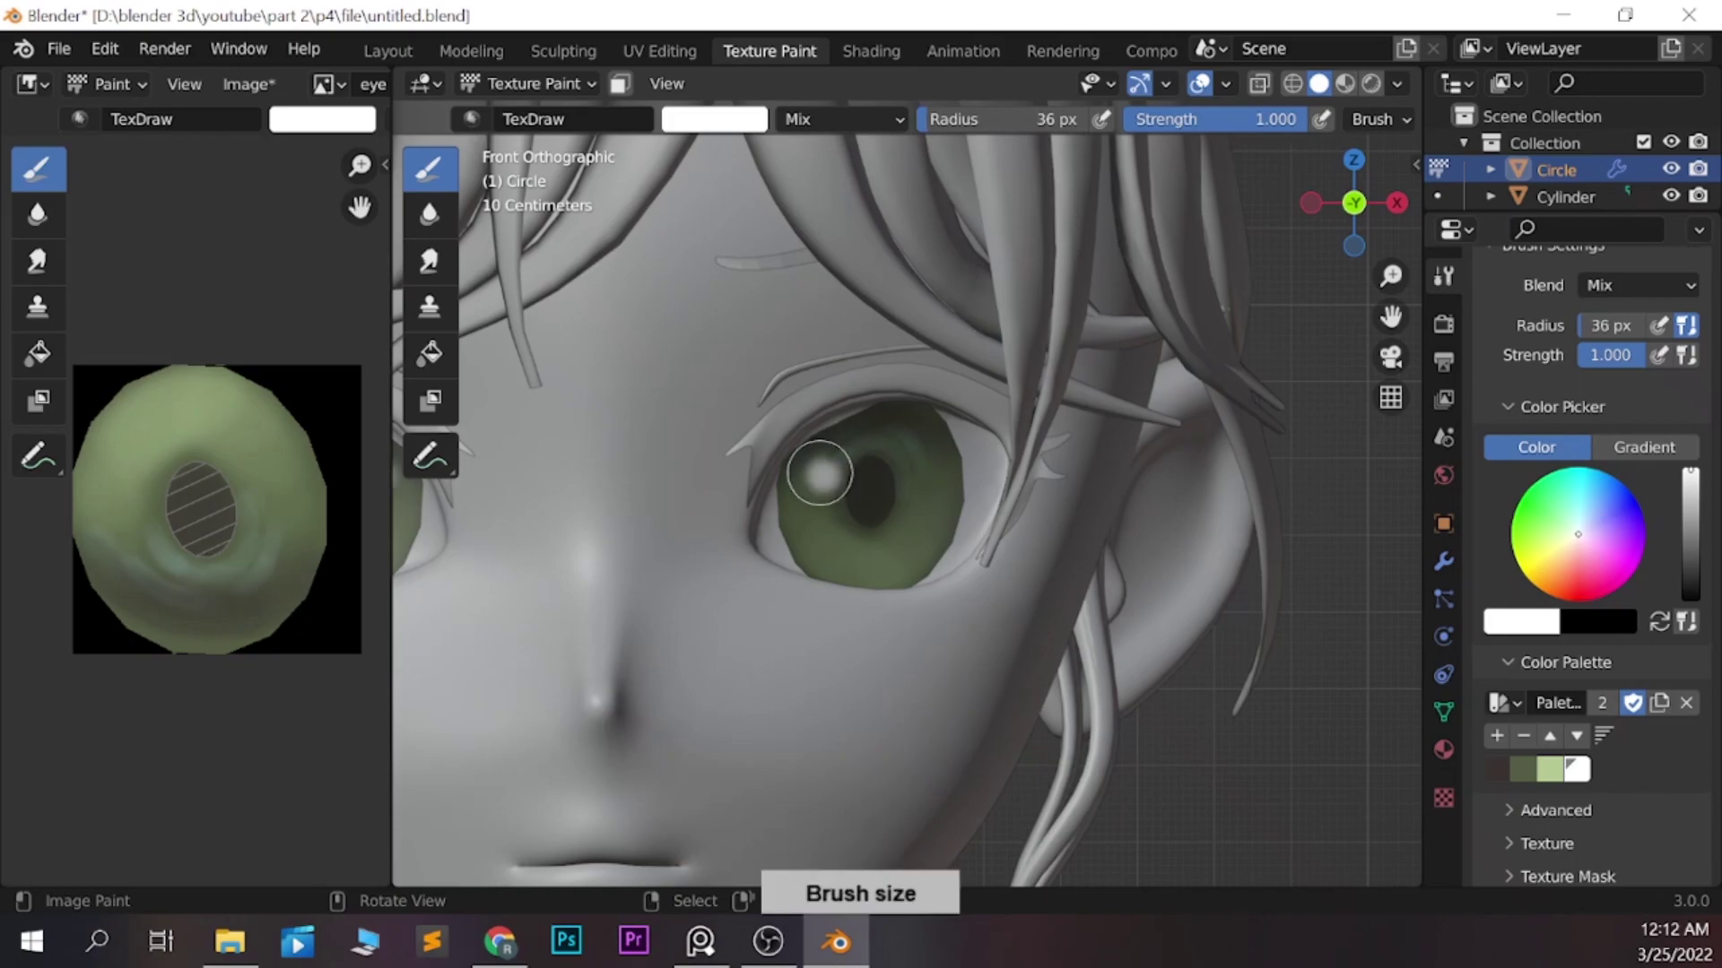
left_click(920, 547)
scroll(1163, 683, "down", 2)
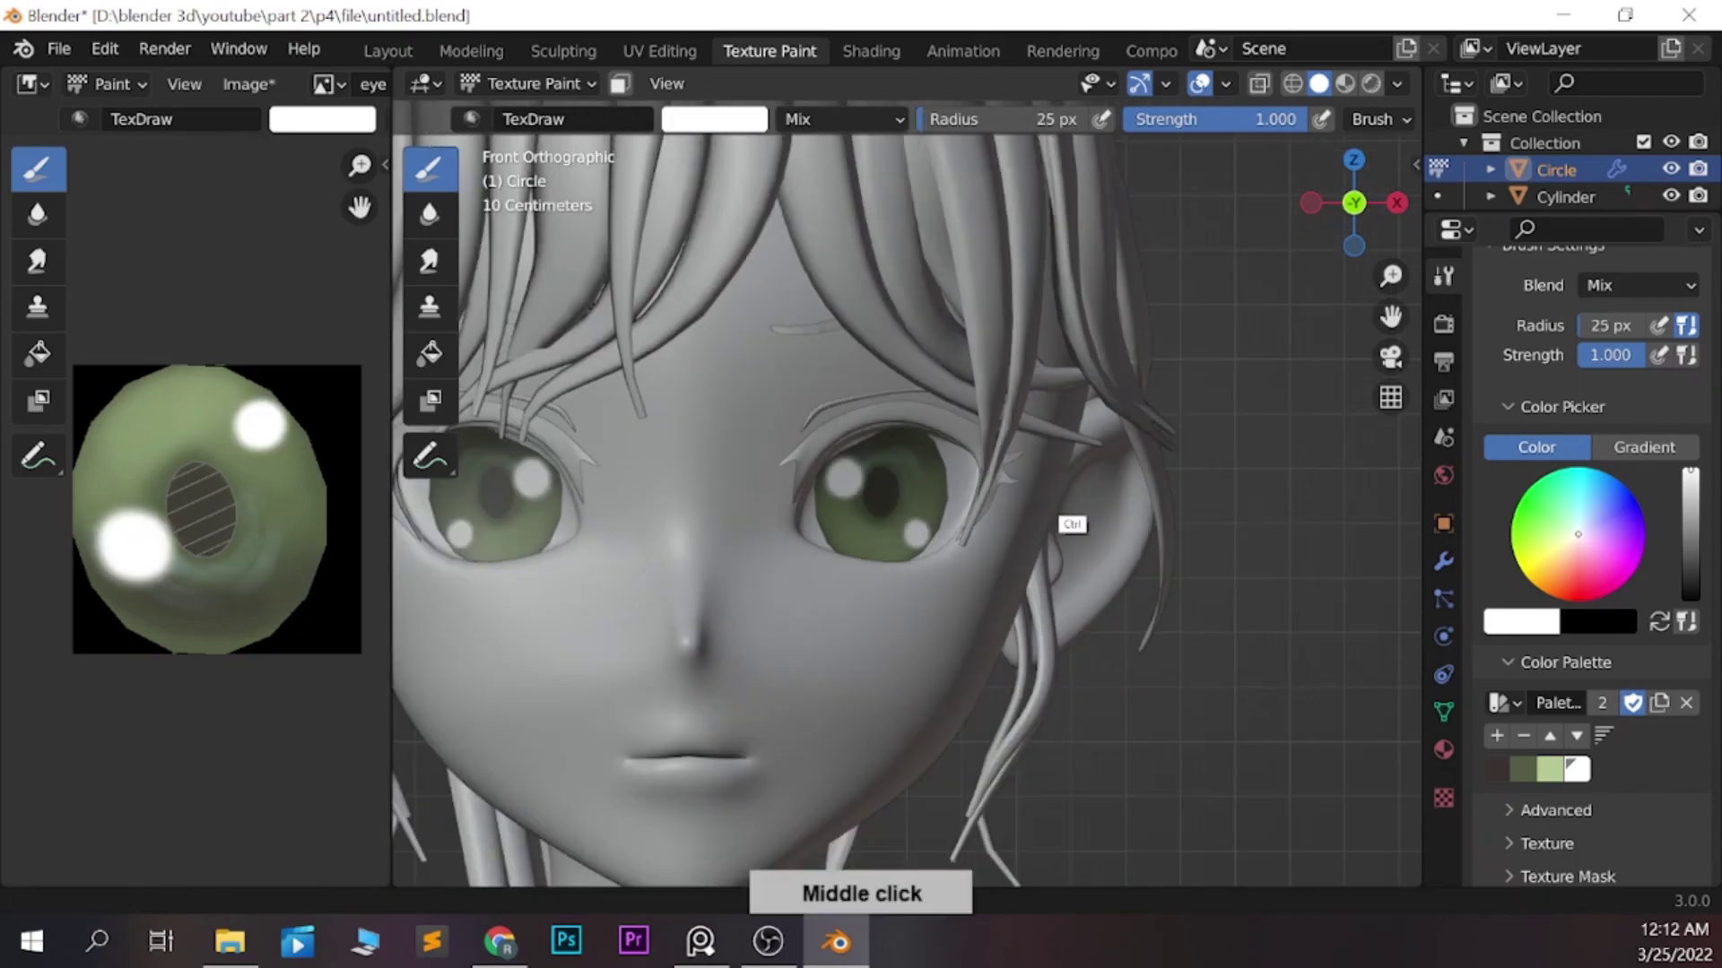
scroll(1121, 547, "down", 1)
Try a lighter Overlay stroke across the irises, compare it, and undo it
left_click(841, 119)
left_click(803, 454)
key("f")
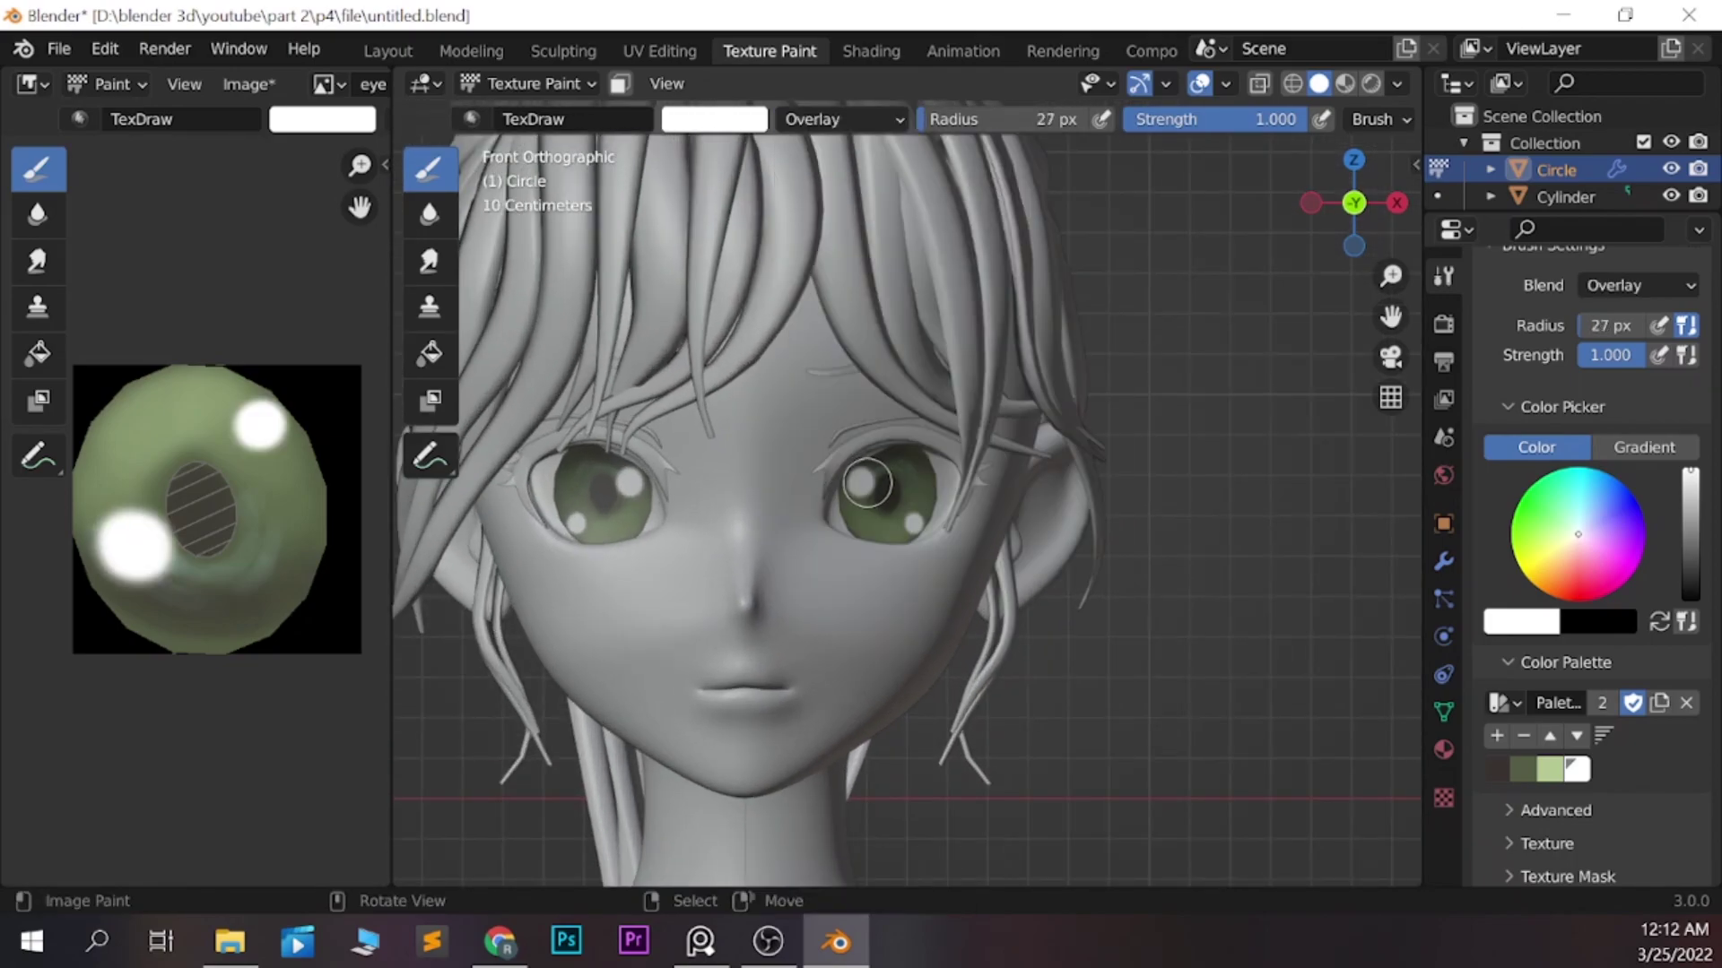
left_click_drag(847, 490, 923, 485)
key("ctrl+z")
key("ctrl+shift+z")
key("ctrl+z")
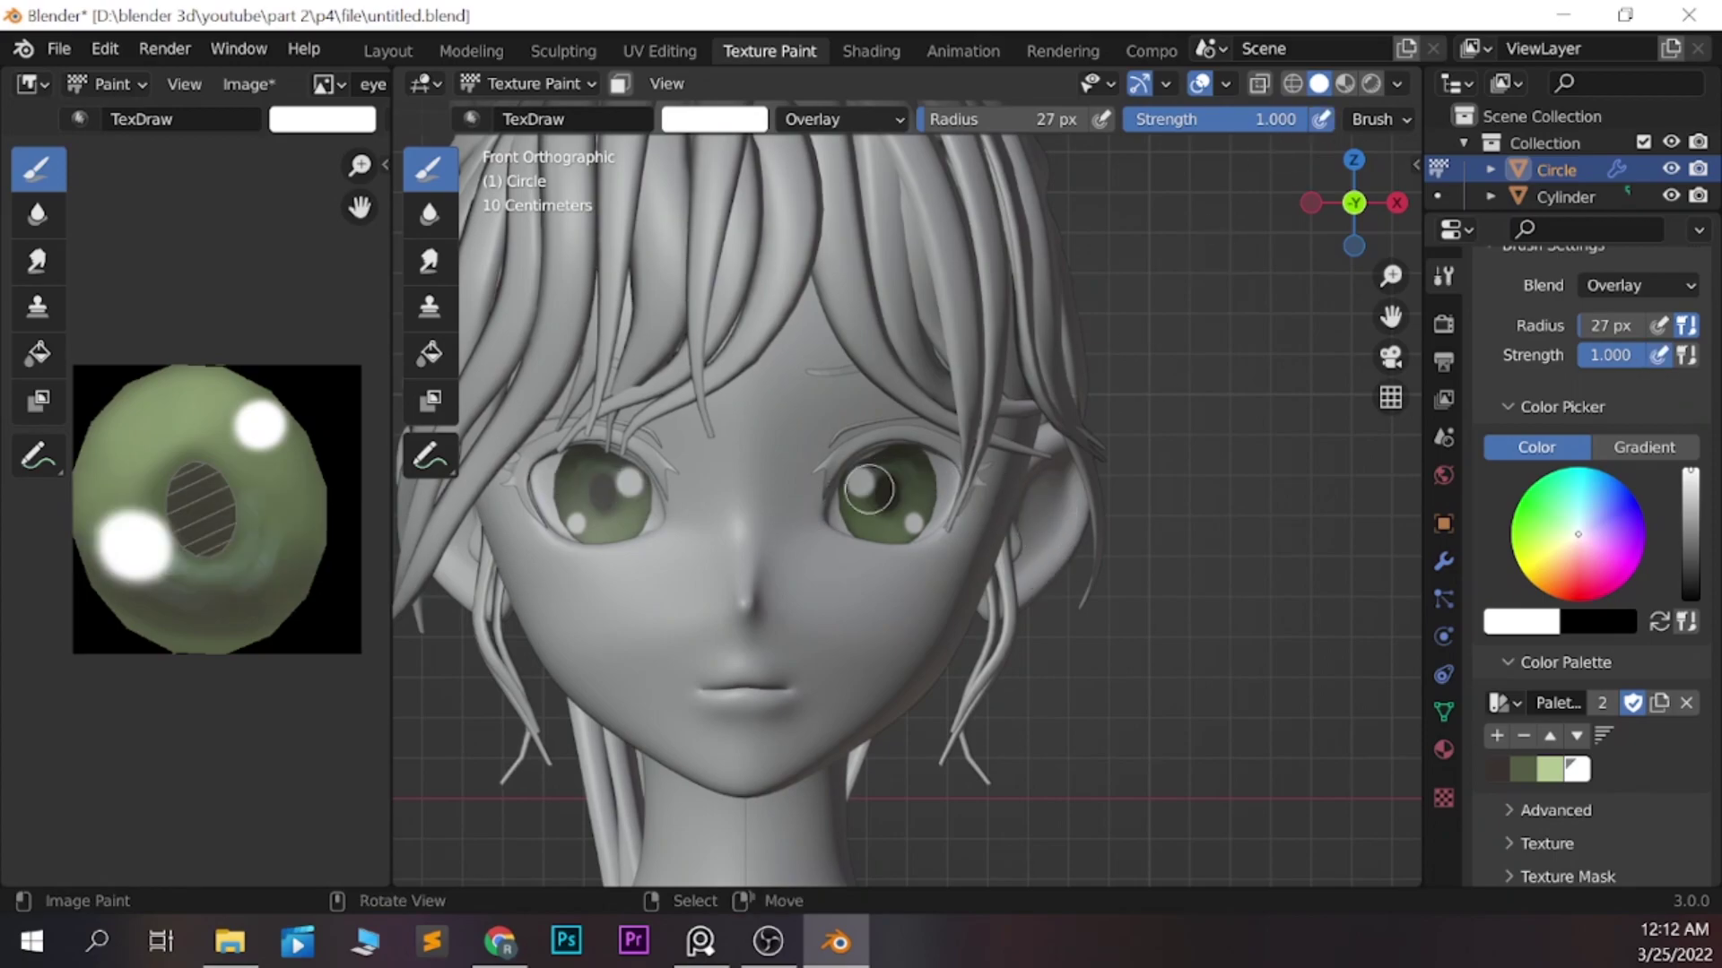
key("ctrl+shift+z")
key("ctrl+z")
key("ctrl+shift+z")
key("ctrl+z")
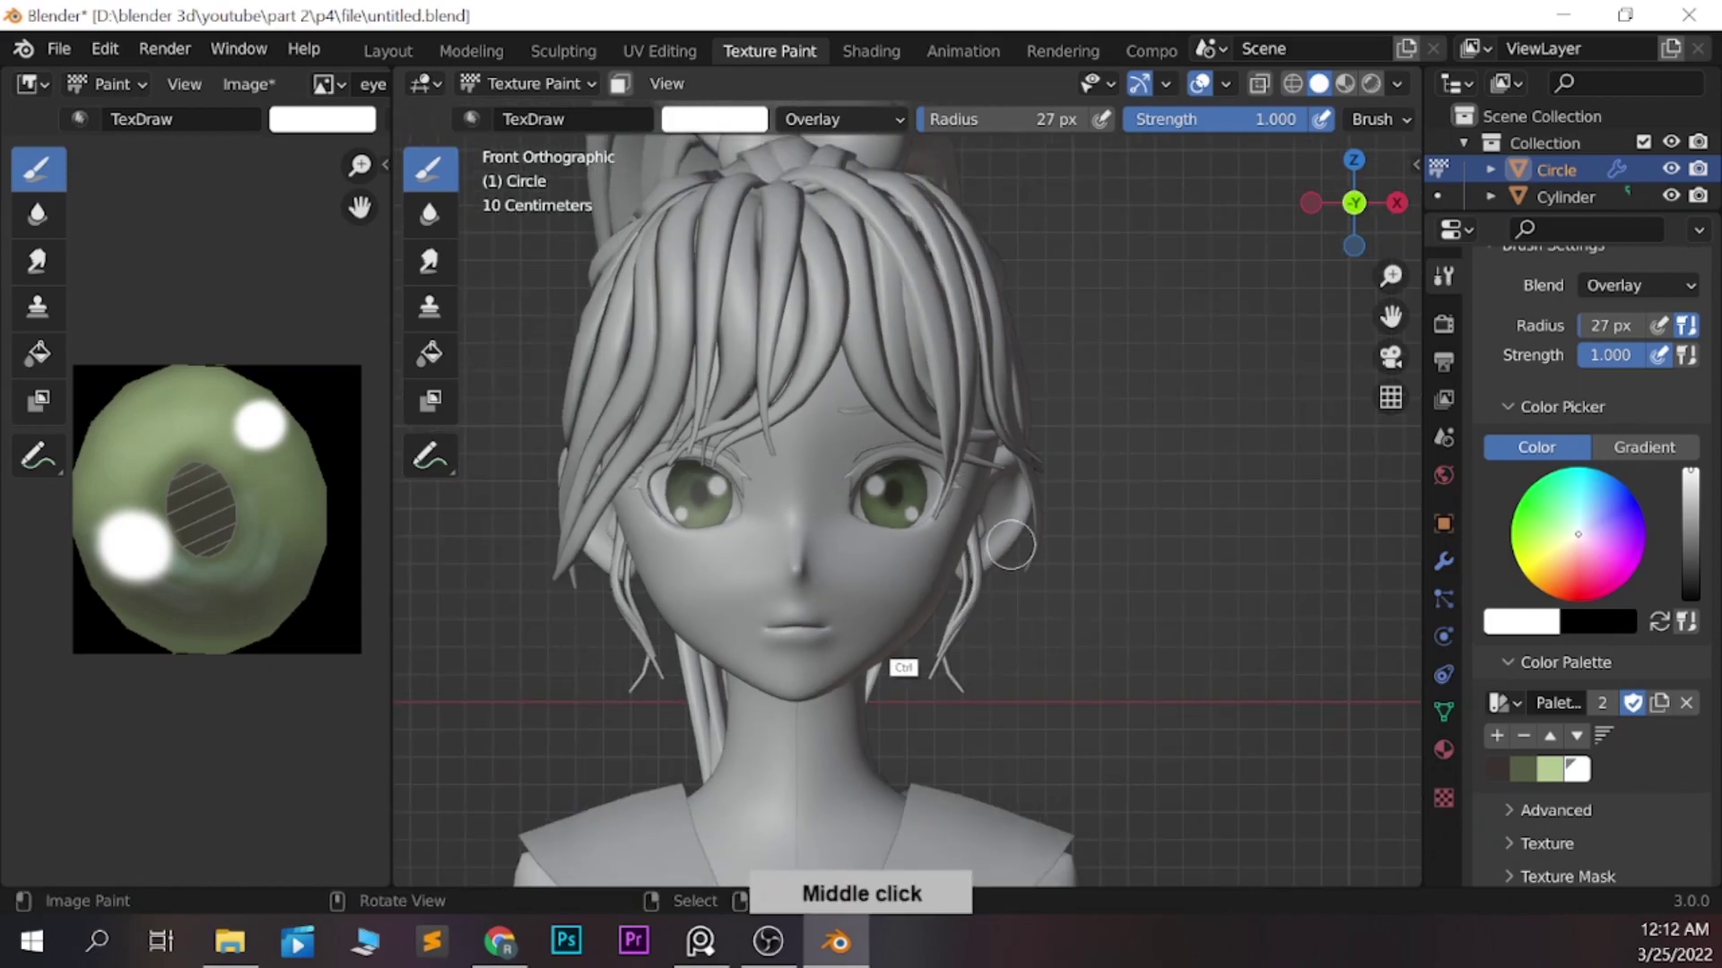
Set Mix blend with a 10 px brush, then view the head fully shaded in the Shading workspace
middle_click_drag(918, 485, 961, 596, "ctrl")
left_click(838, 120)
left_click(801, 151)
key("f")
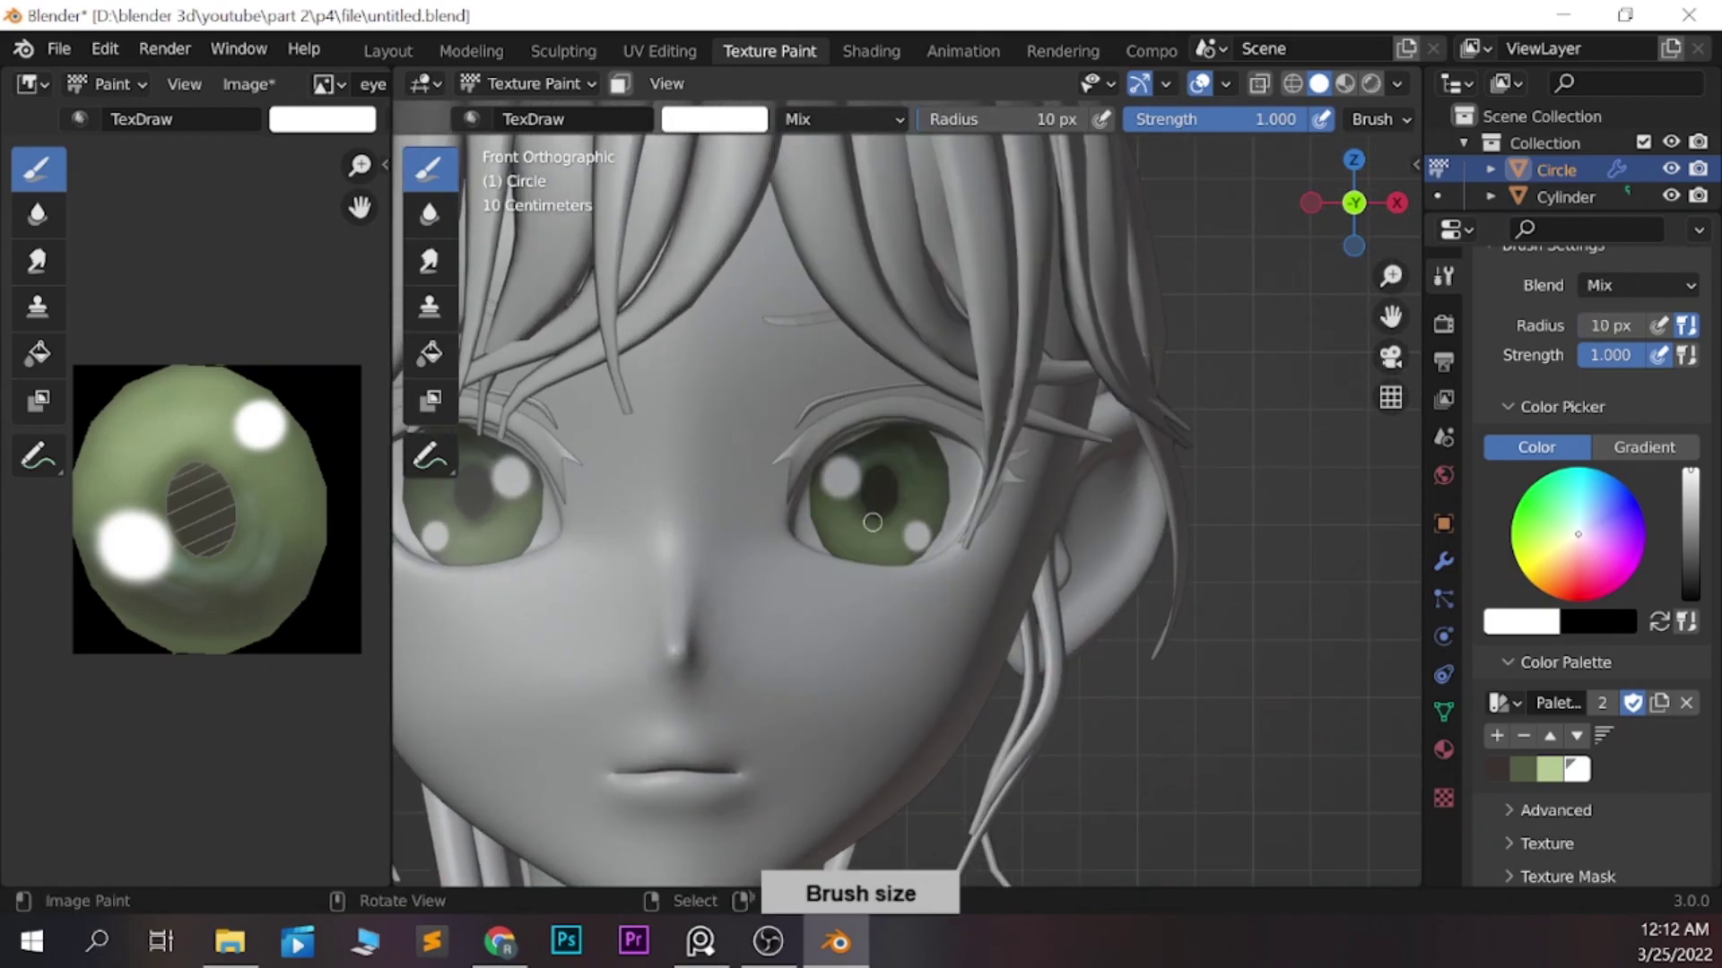
middle_click_drag(909, 491, 1080, 615, "ctrl")
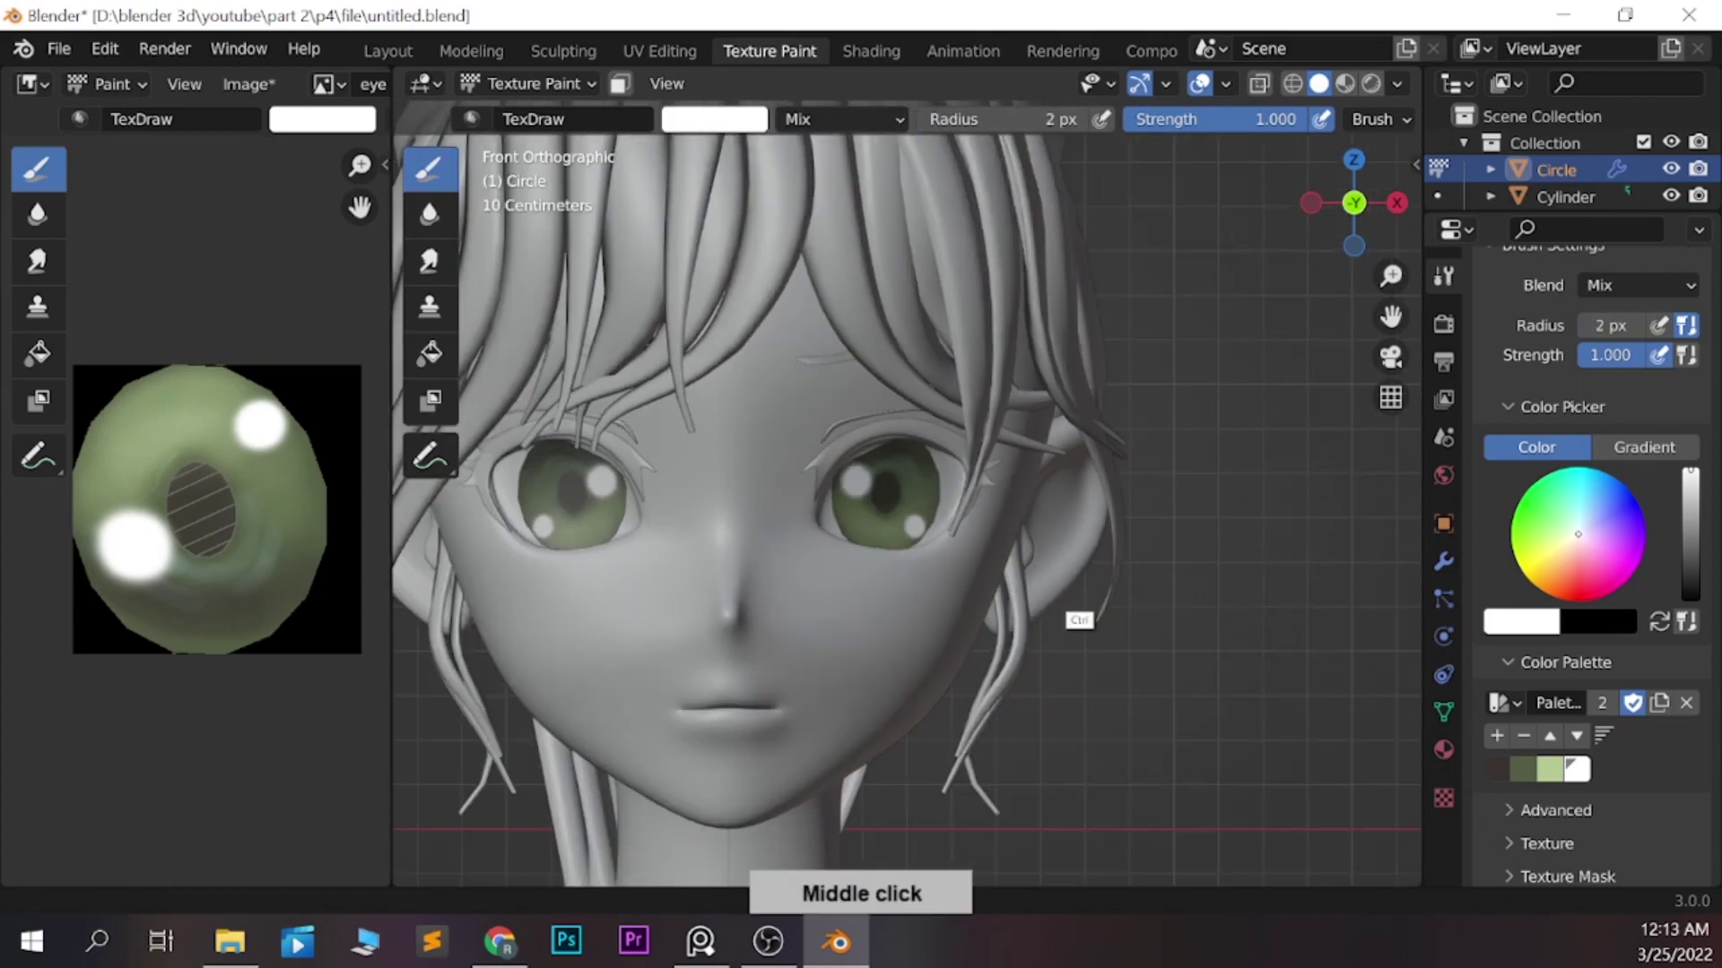
left_click(871, 50)
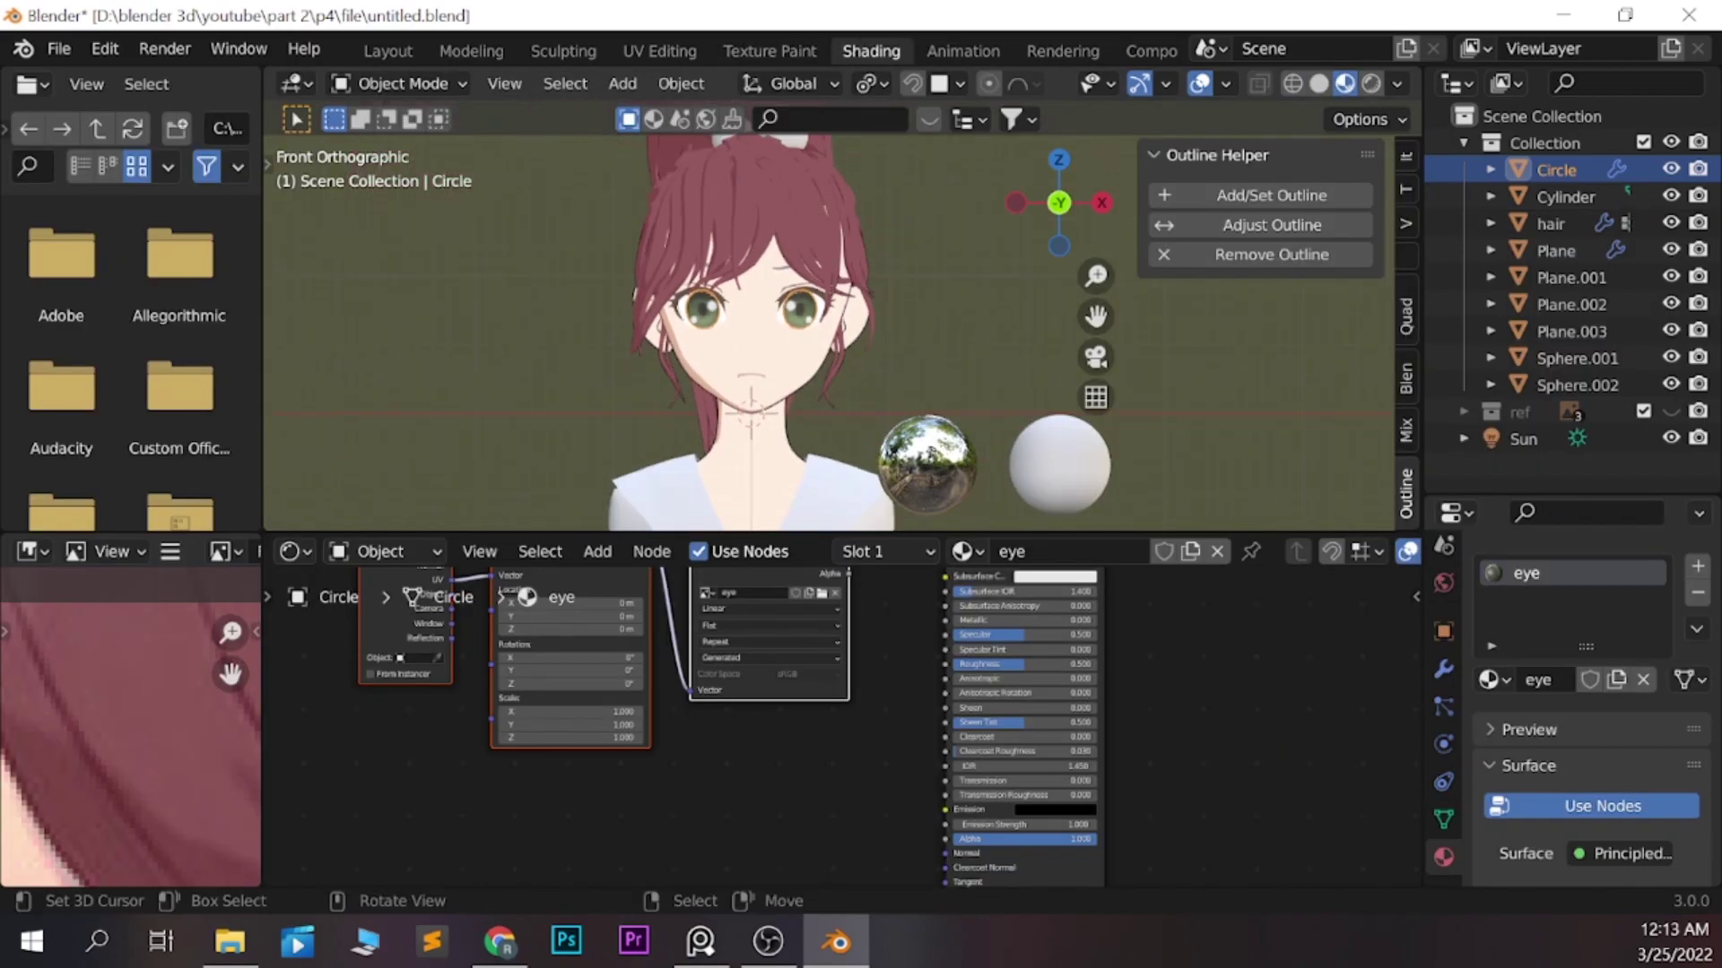
Save the painted eye texture as eye.png and save the project
left_click(770, 50)
left_click(249, 83)
left_click(278, 326)
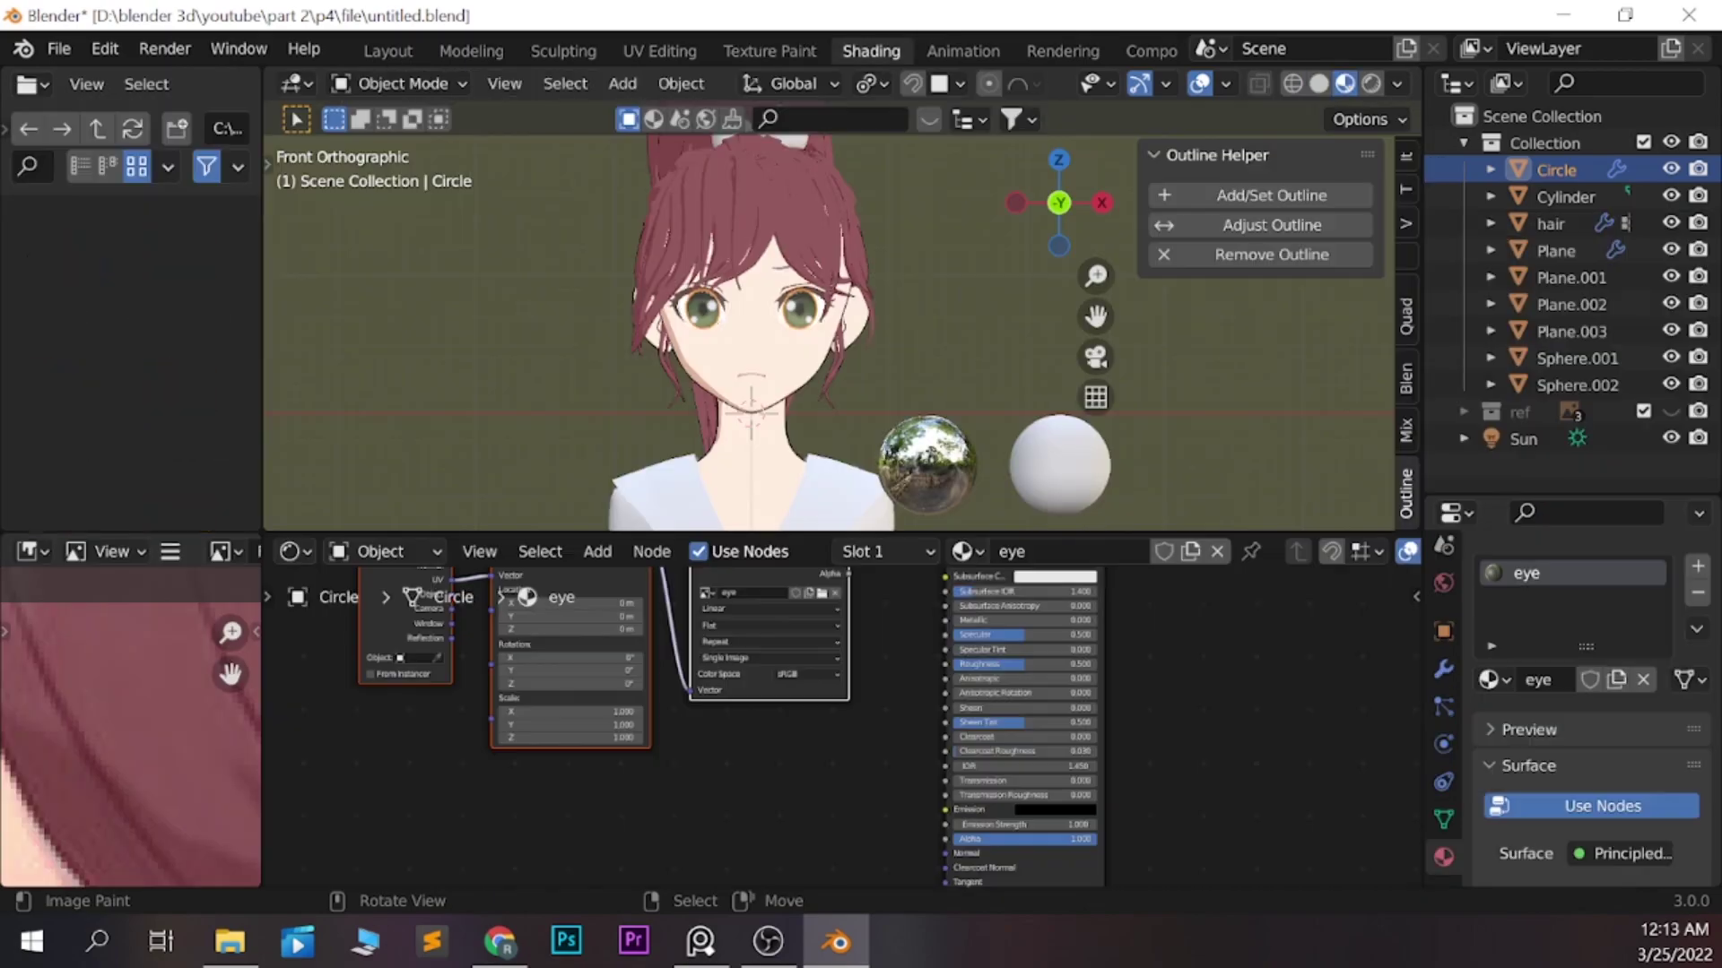
key("ctrl+s")
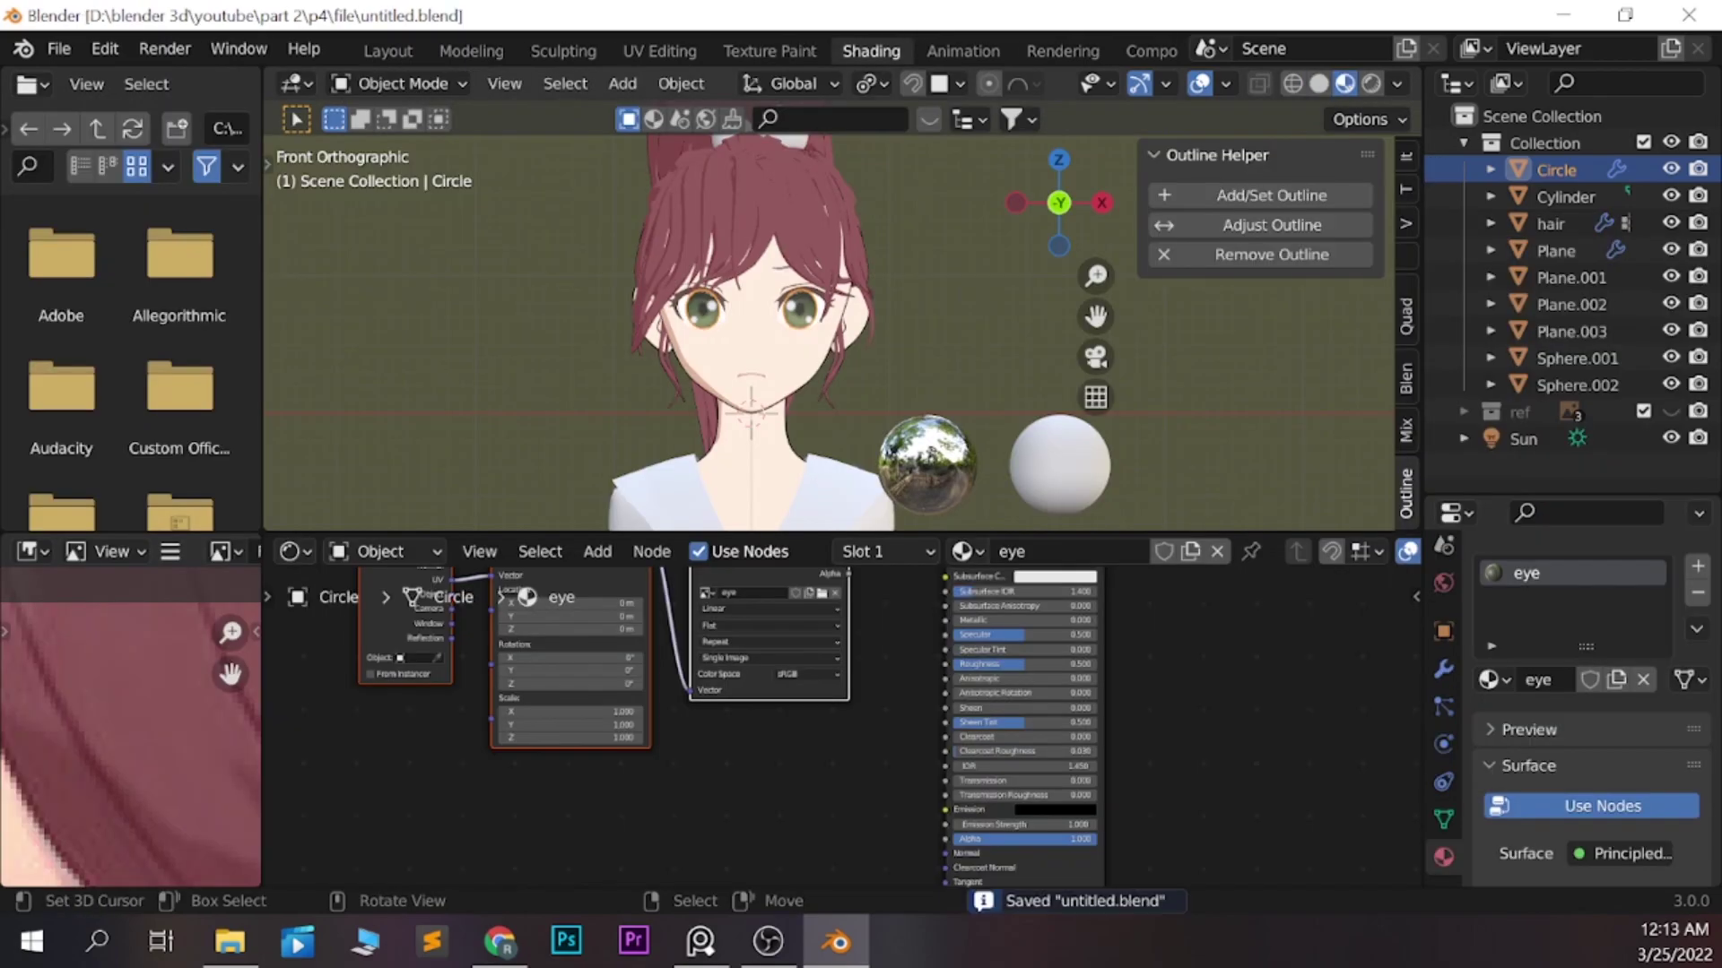
Replace the eye material's Principled BSDF with an Emission shader and save the file
key("shift+a")
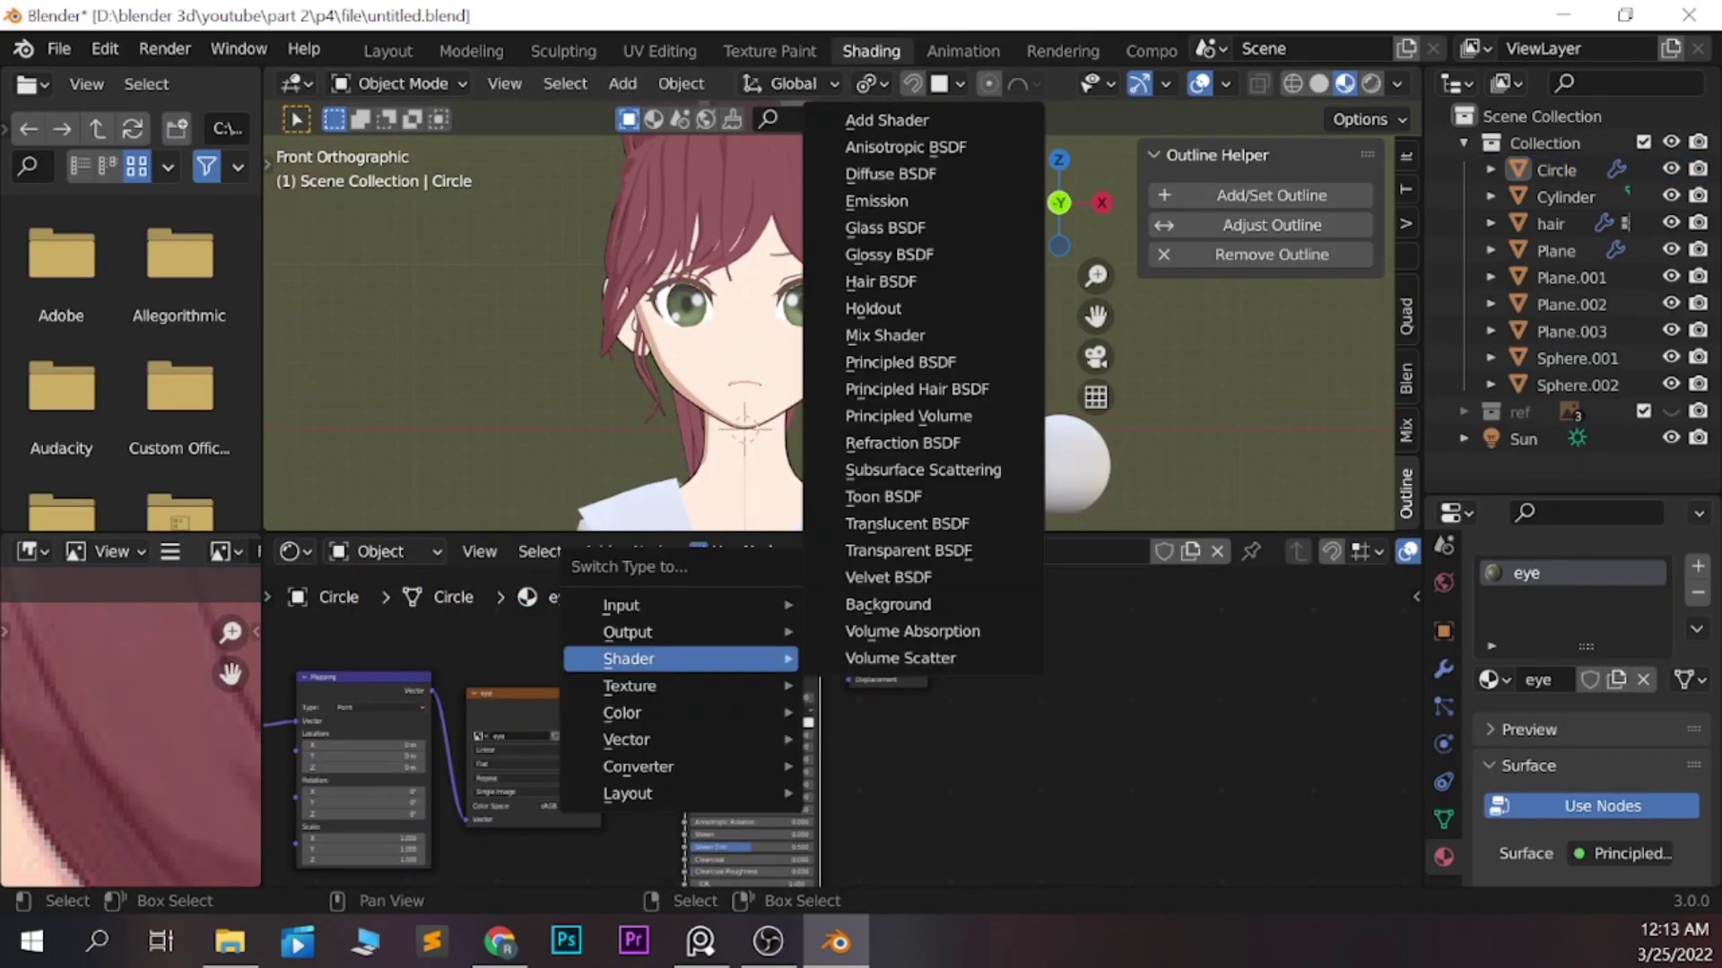
left_click(883, 200)
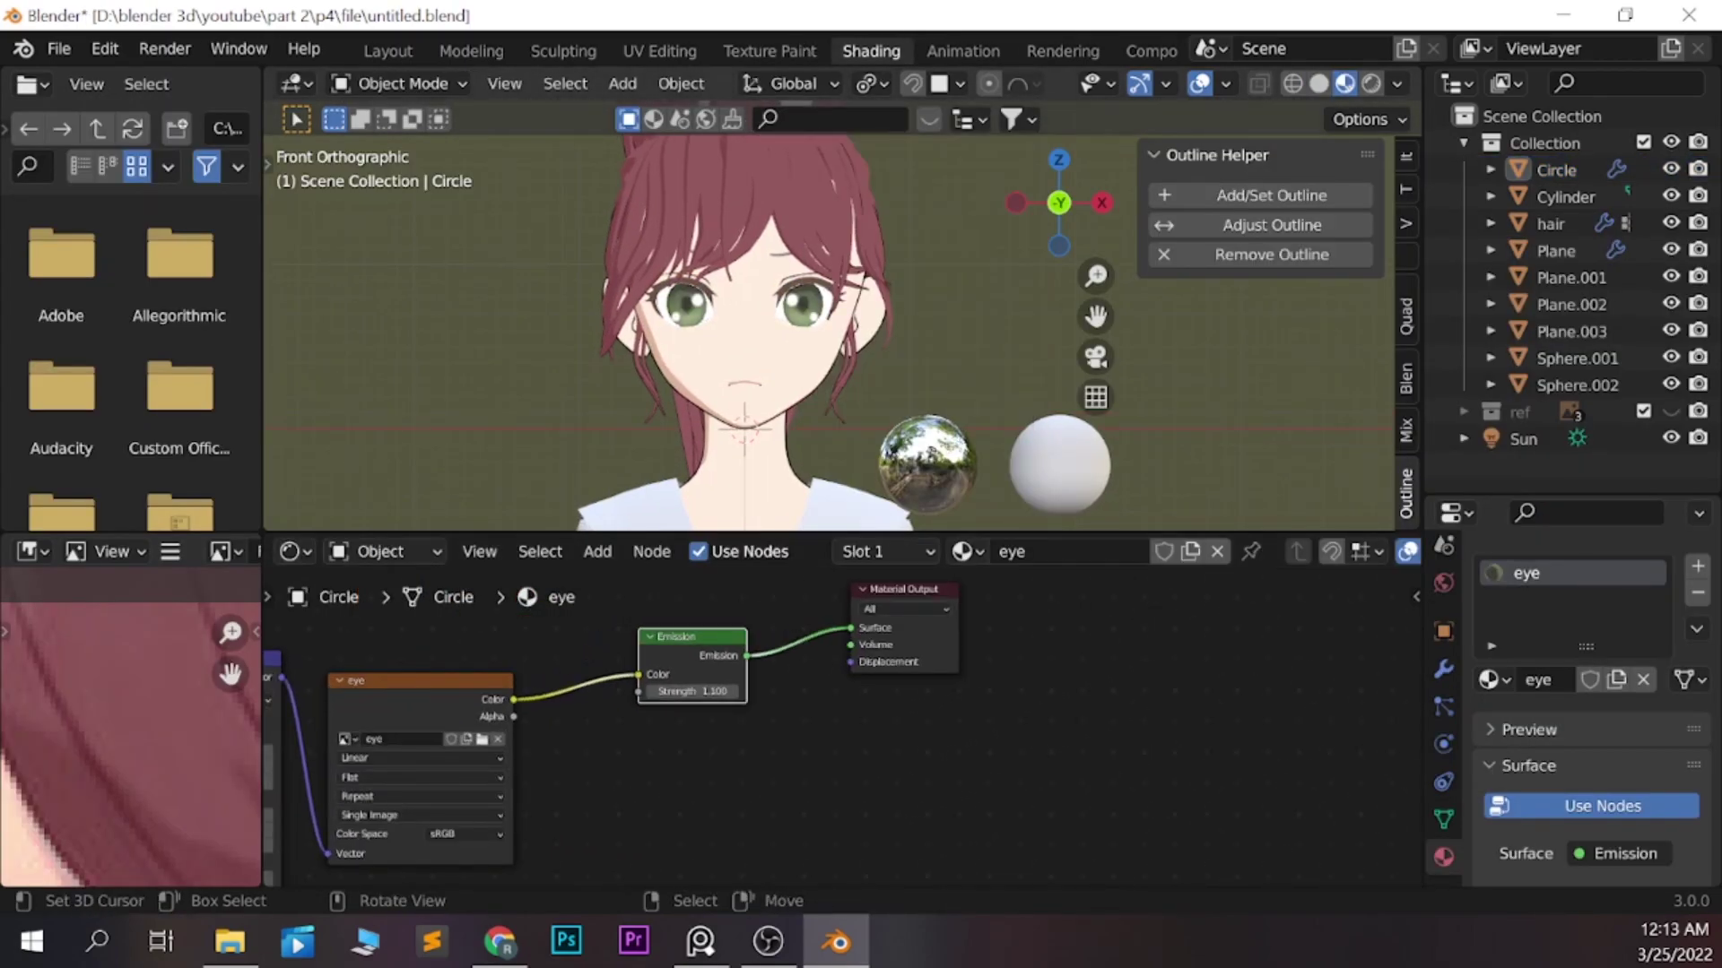
key("ctrl+s")
left_click(744, 516)
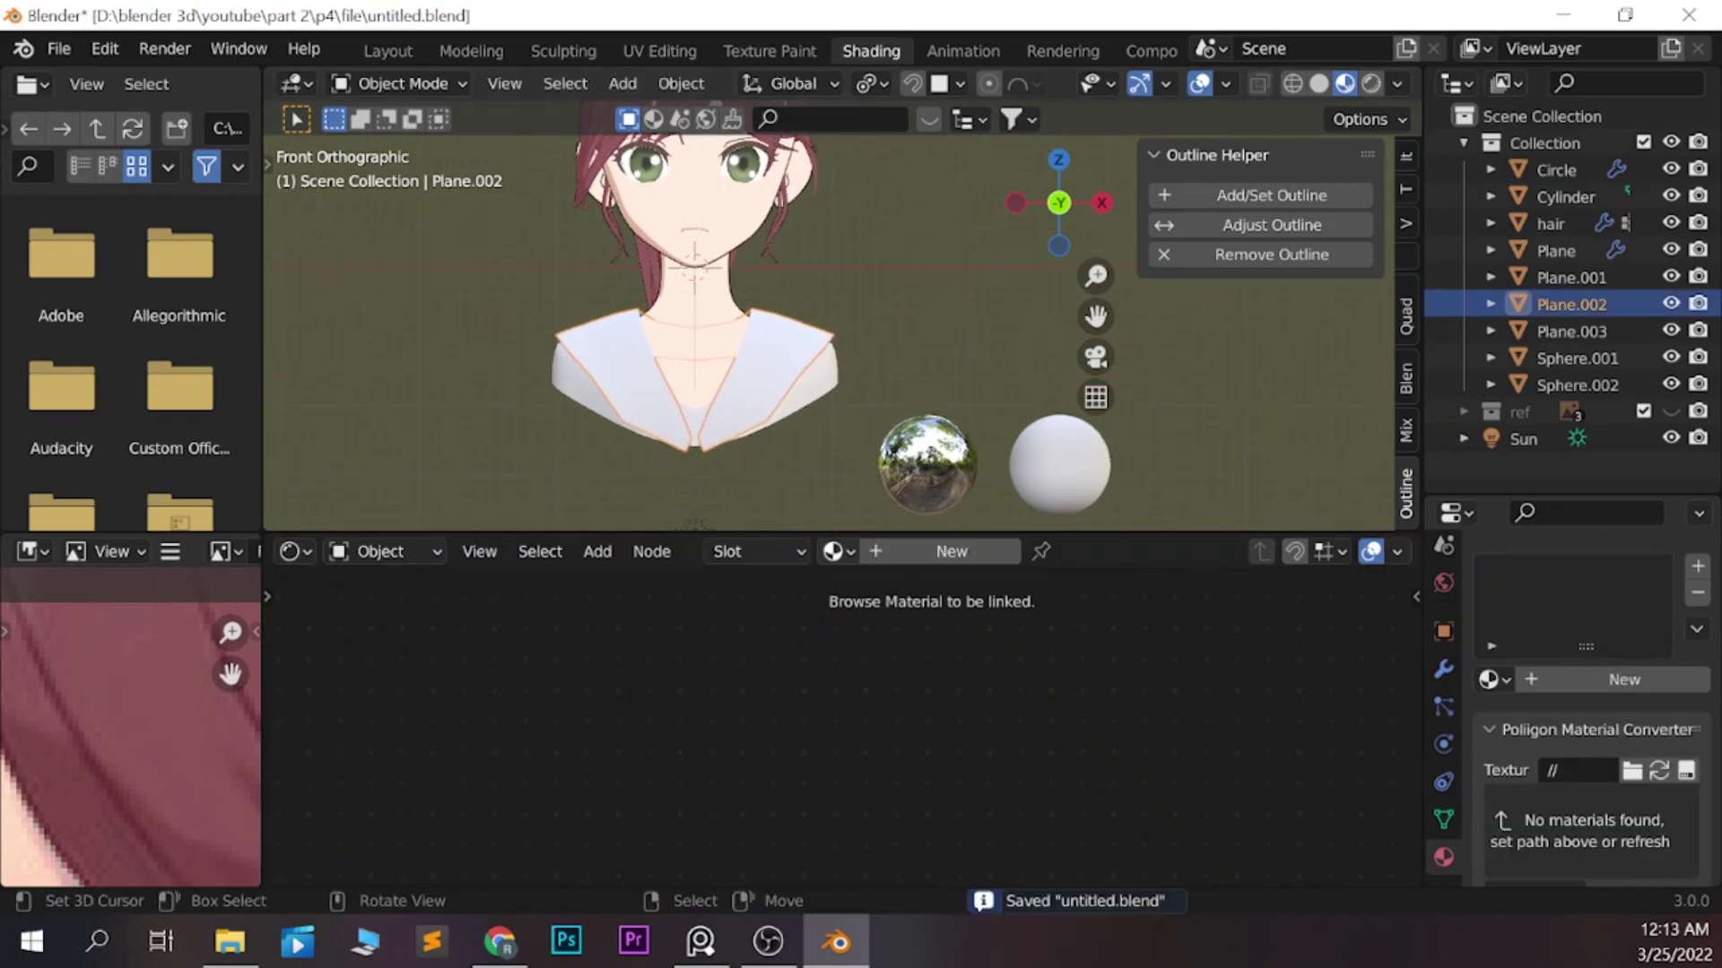
Create a new collar material from the pasted toon node chain, wired through Emission
left_click(952, 550)
key("ctrl+v")
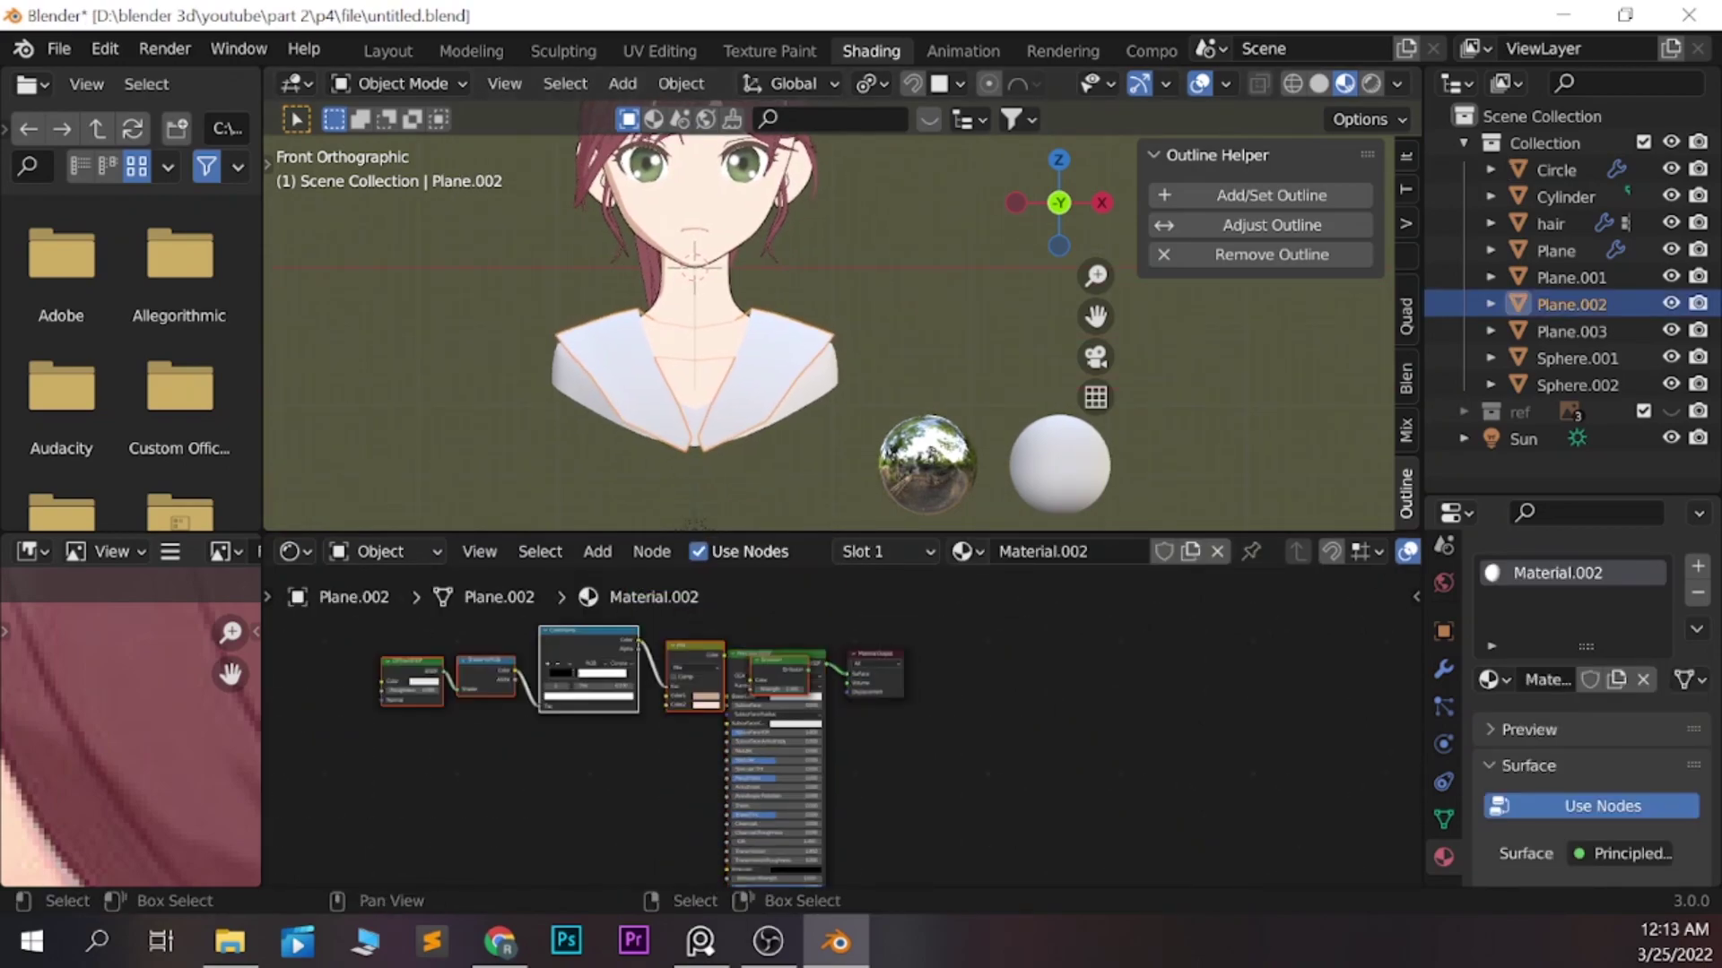
key("c")
key("x")
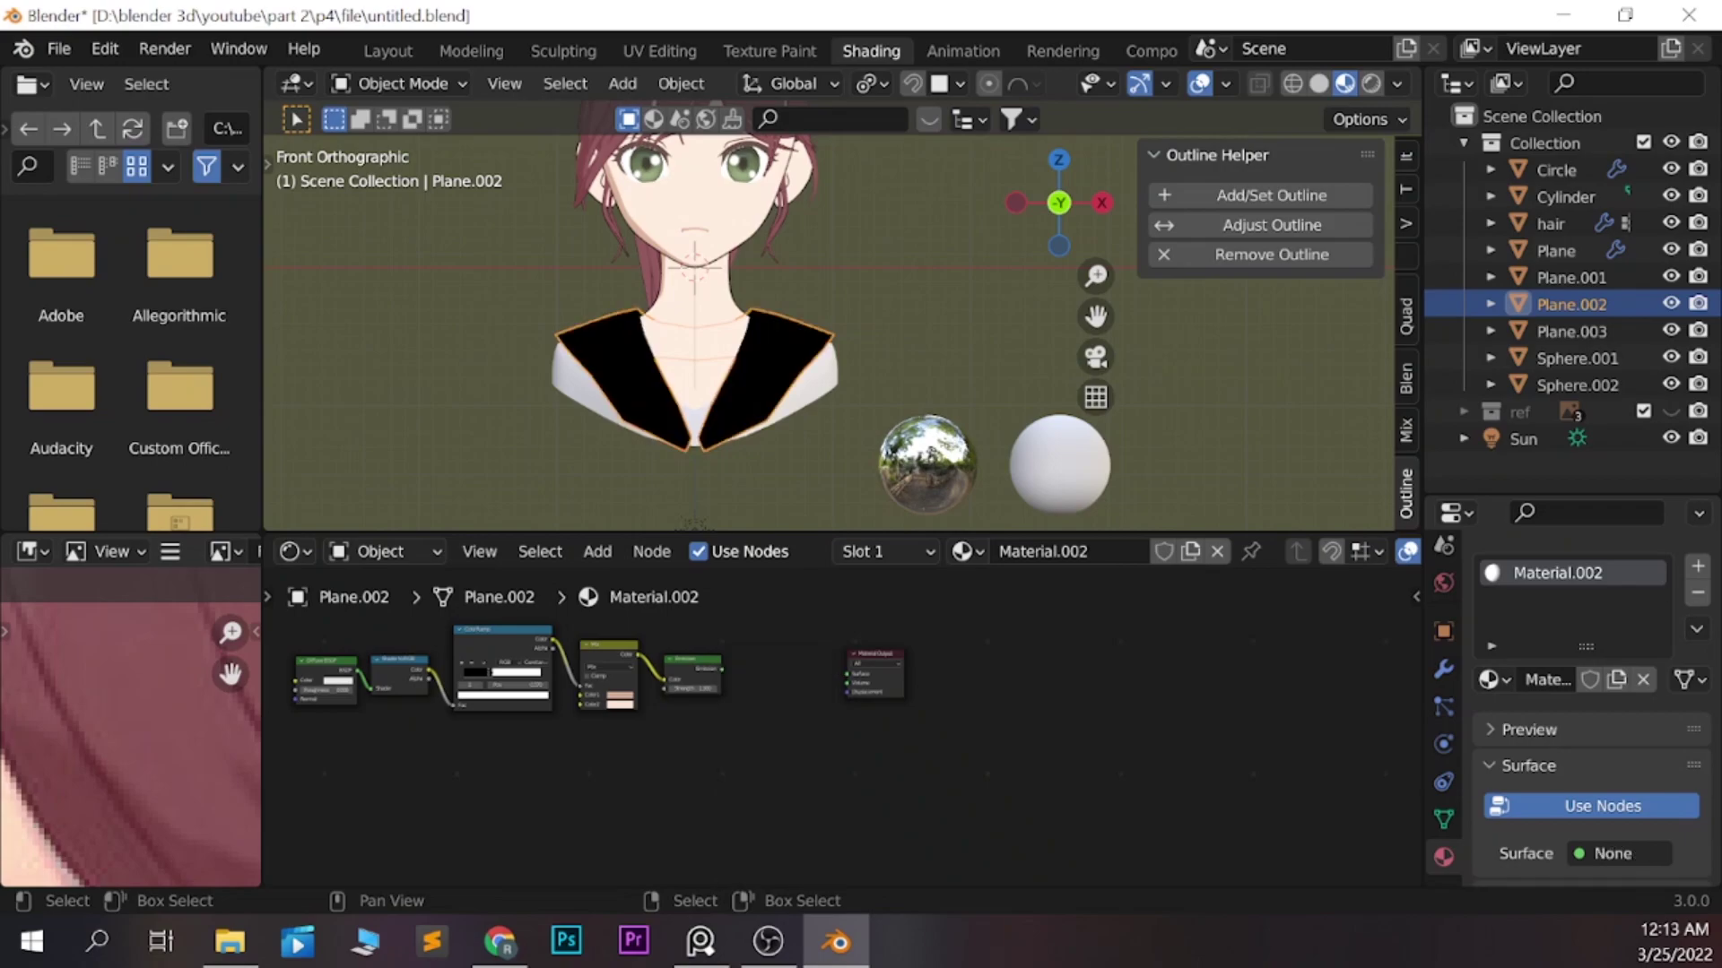
left_click_drag(848, 670, 848, 671)
scroll(578, 667, "up", 3)
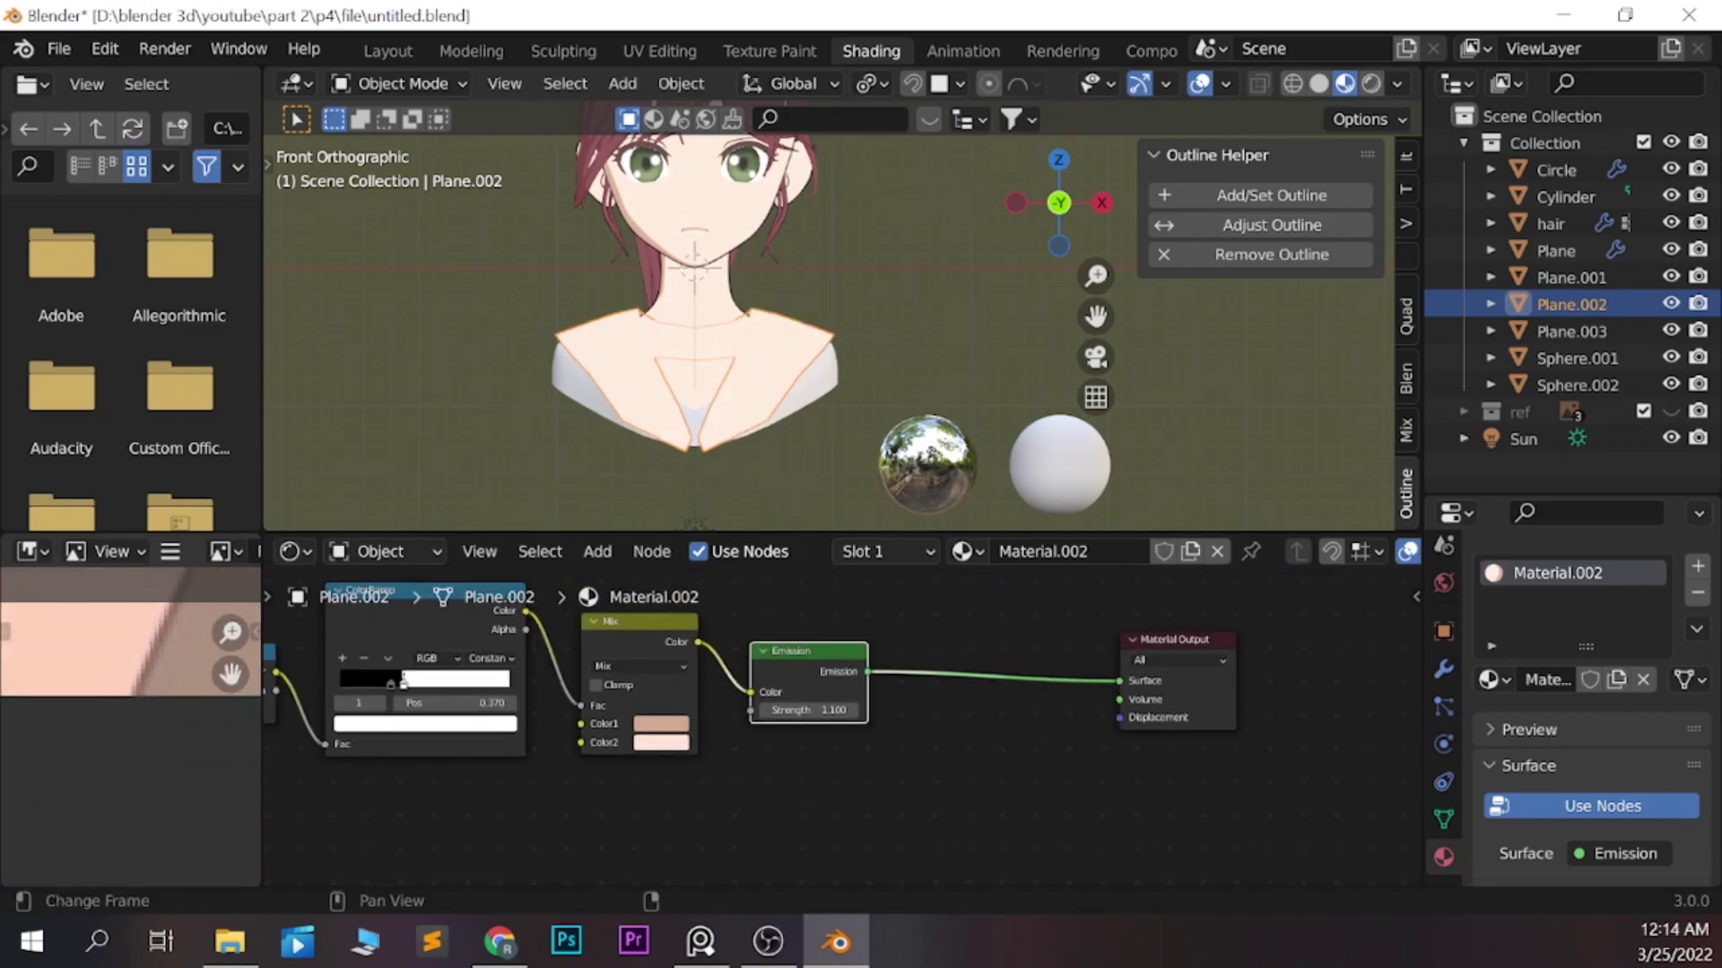
scroll(839, 727, "down", 1)
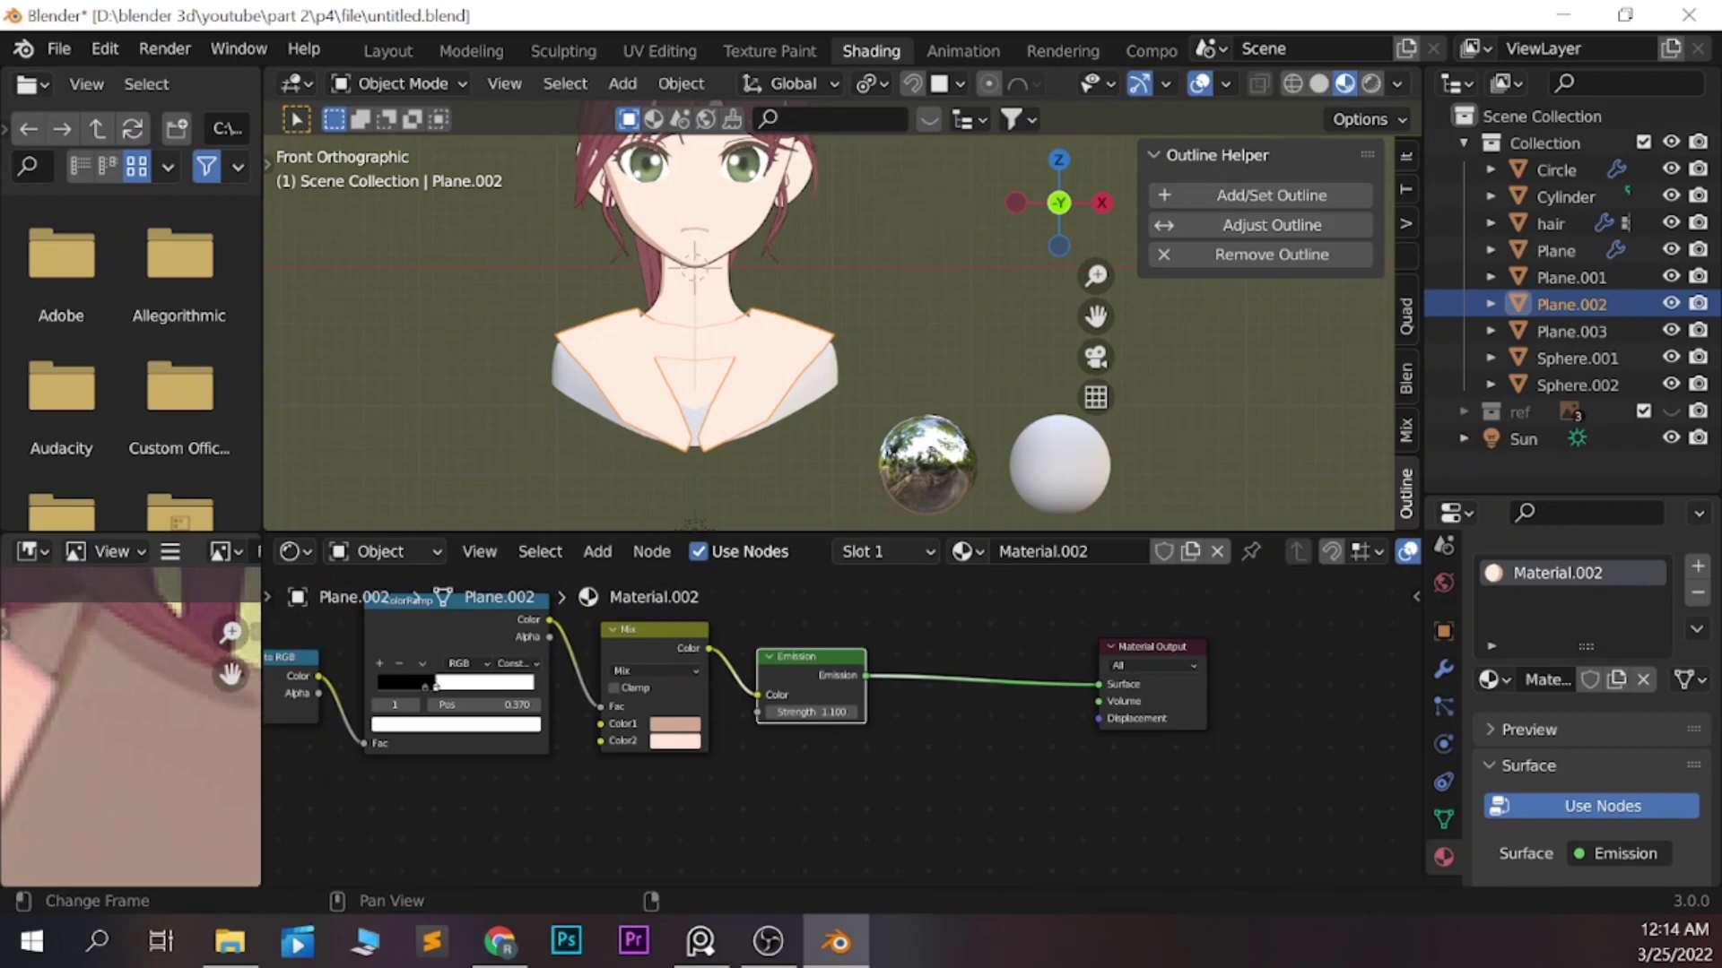
Sample a dusky pink into both Mix colours and shift the white ramp stop right
left_click(674, 724)
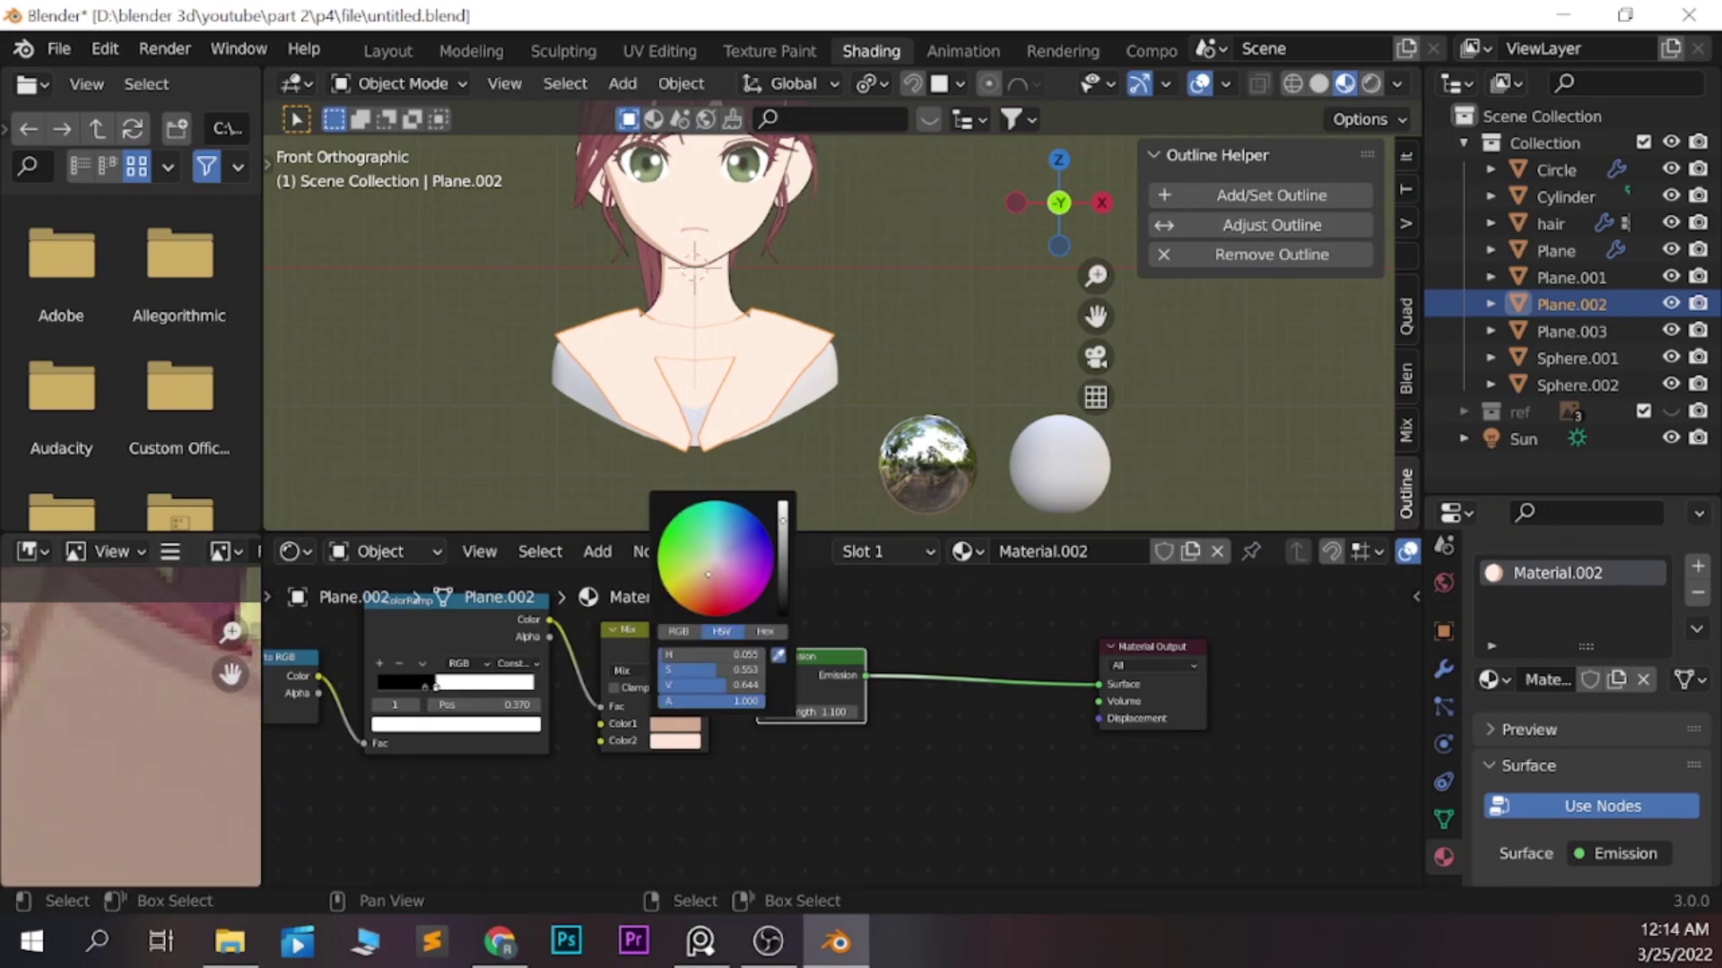
left_click(778, 656)
left_click(125, 681)
left_click(674, 724)
left_click(778, 671)
left_click(126, 682)
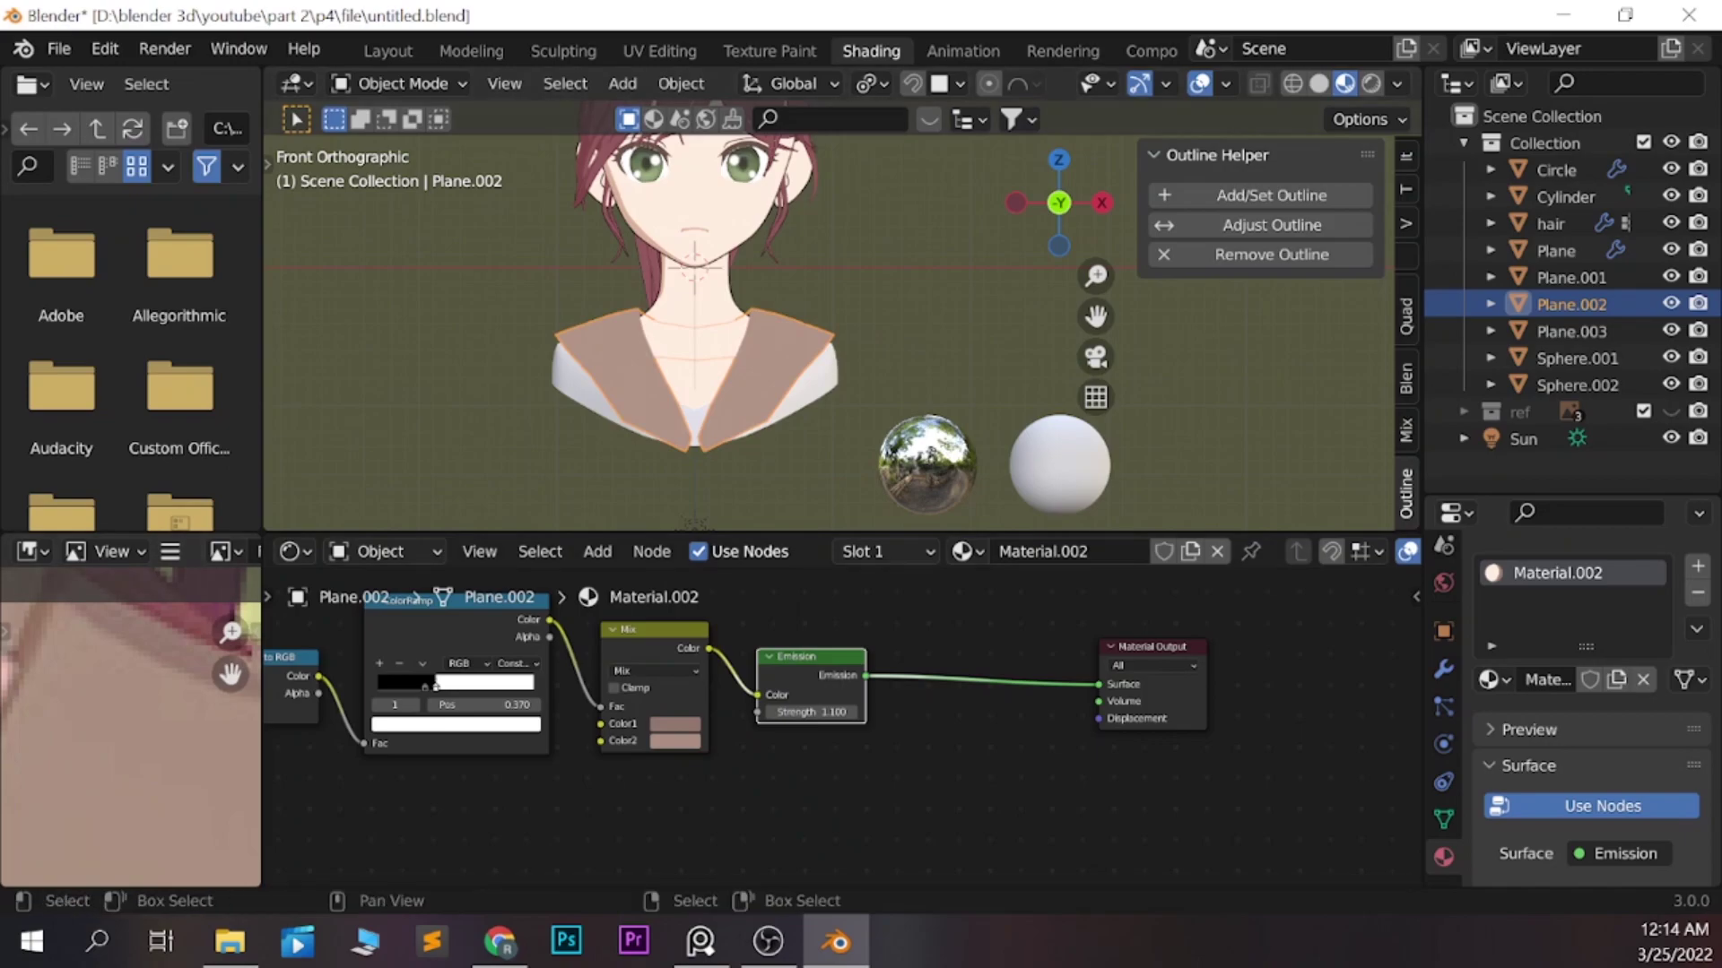
middle_click_drag(628, 762, 807, 722)
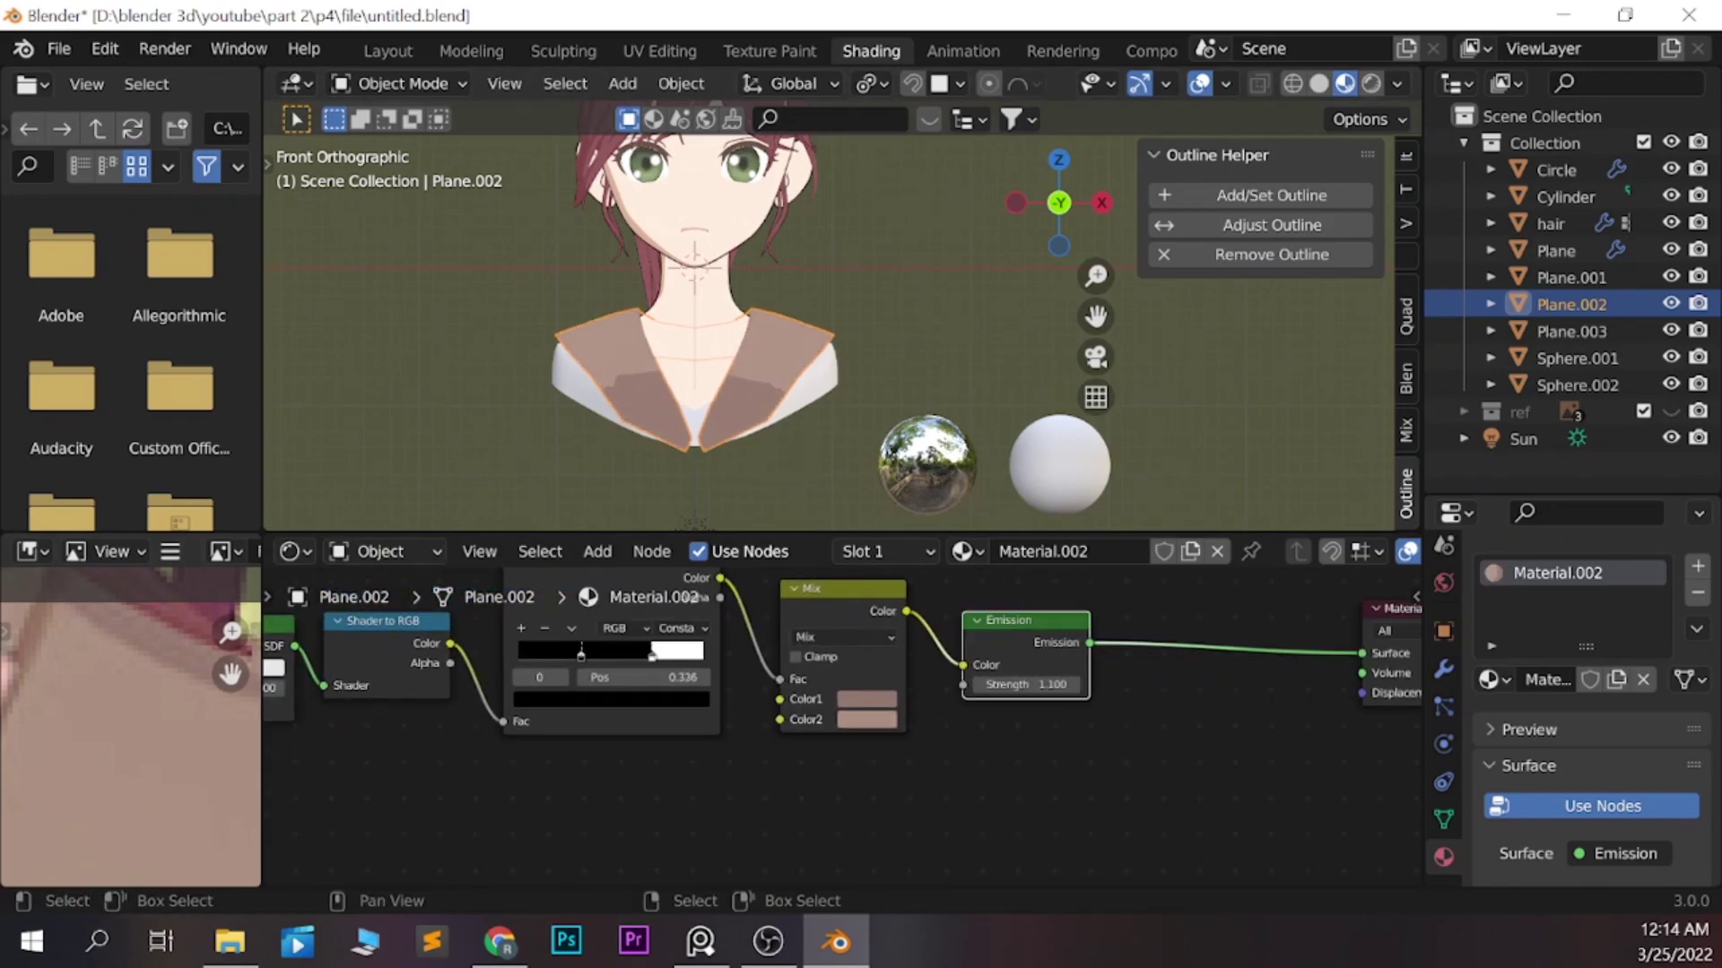
left_click(652, 655)
left_click_drag(652, 654, 664, 655)
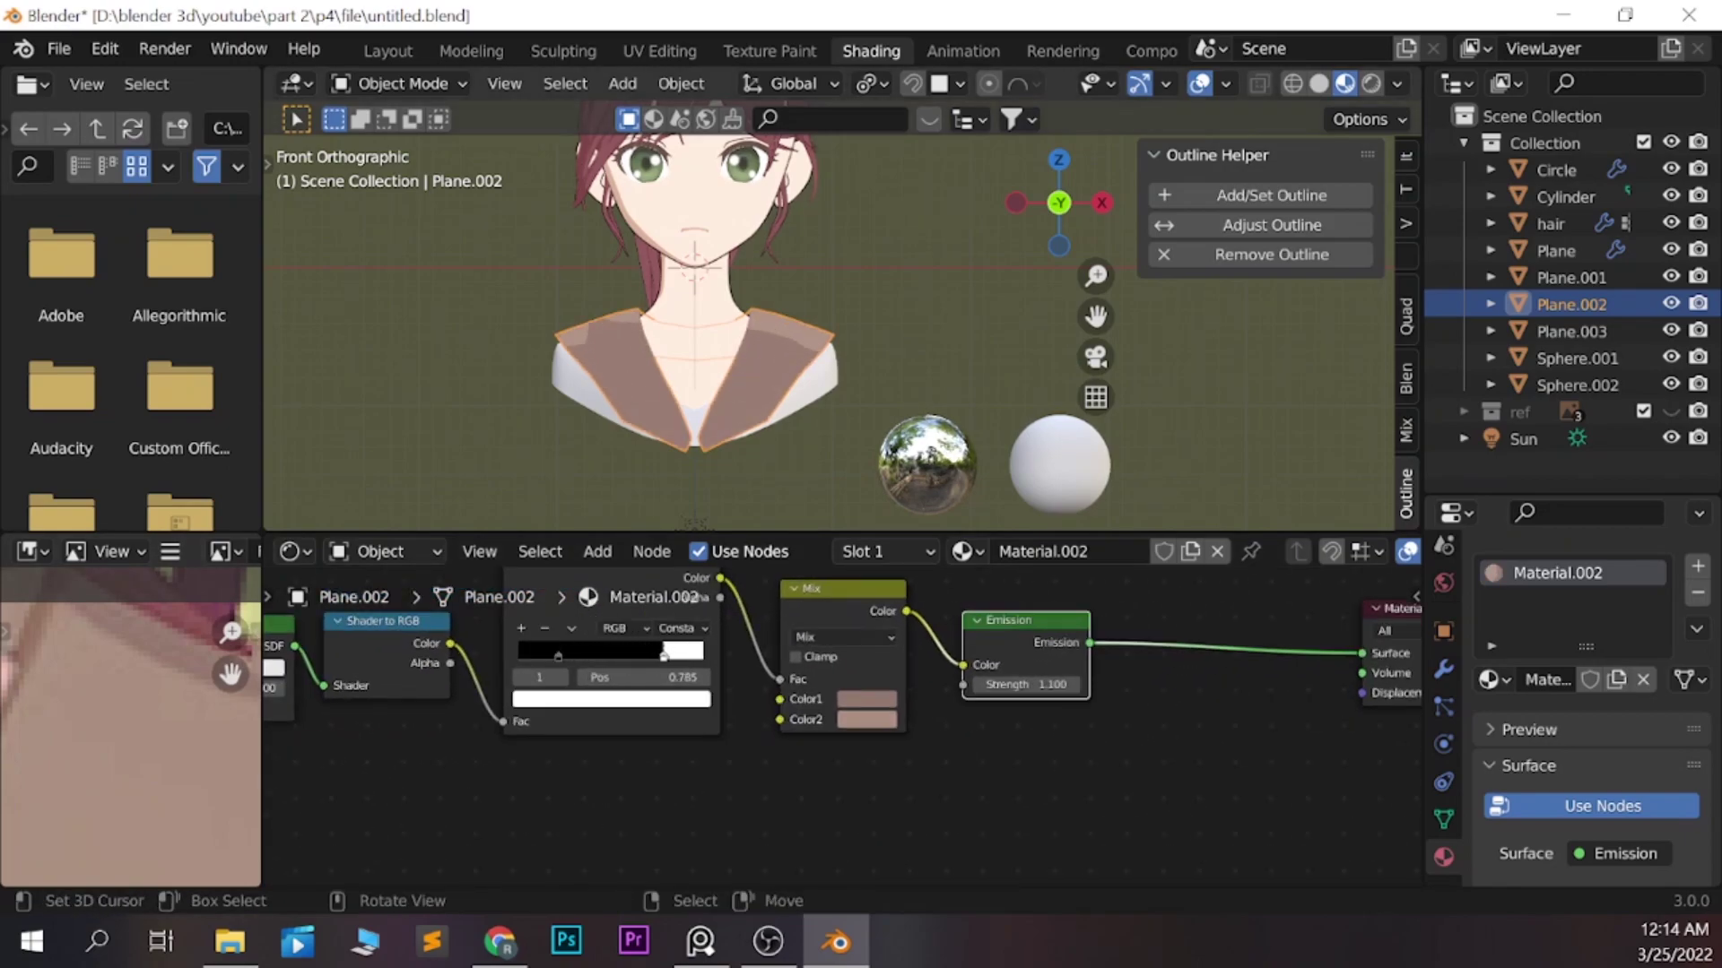
Make the color ramp blend smoothly and move its stop to 0.324
key("Tab")
key("Tab")
scroll(829, 314, "up", 3)
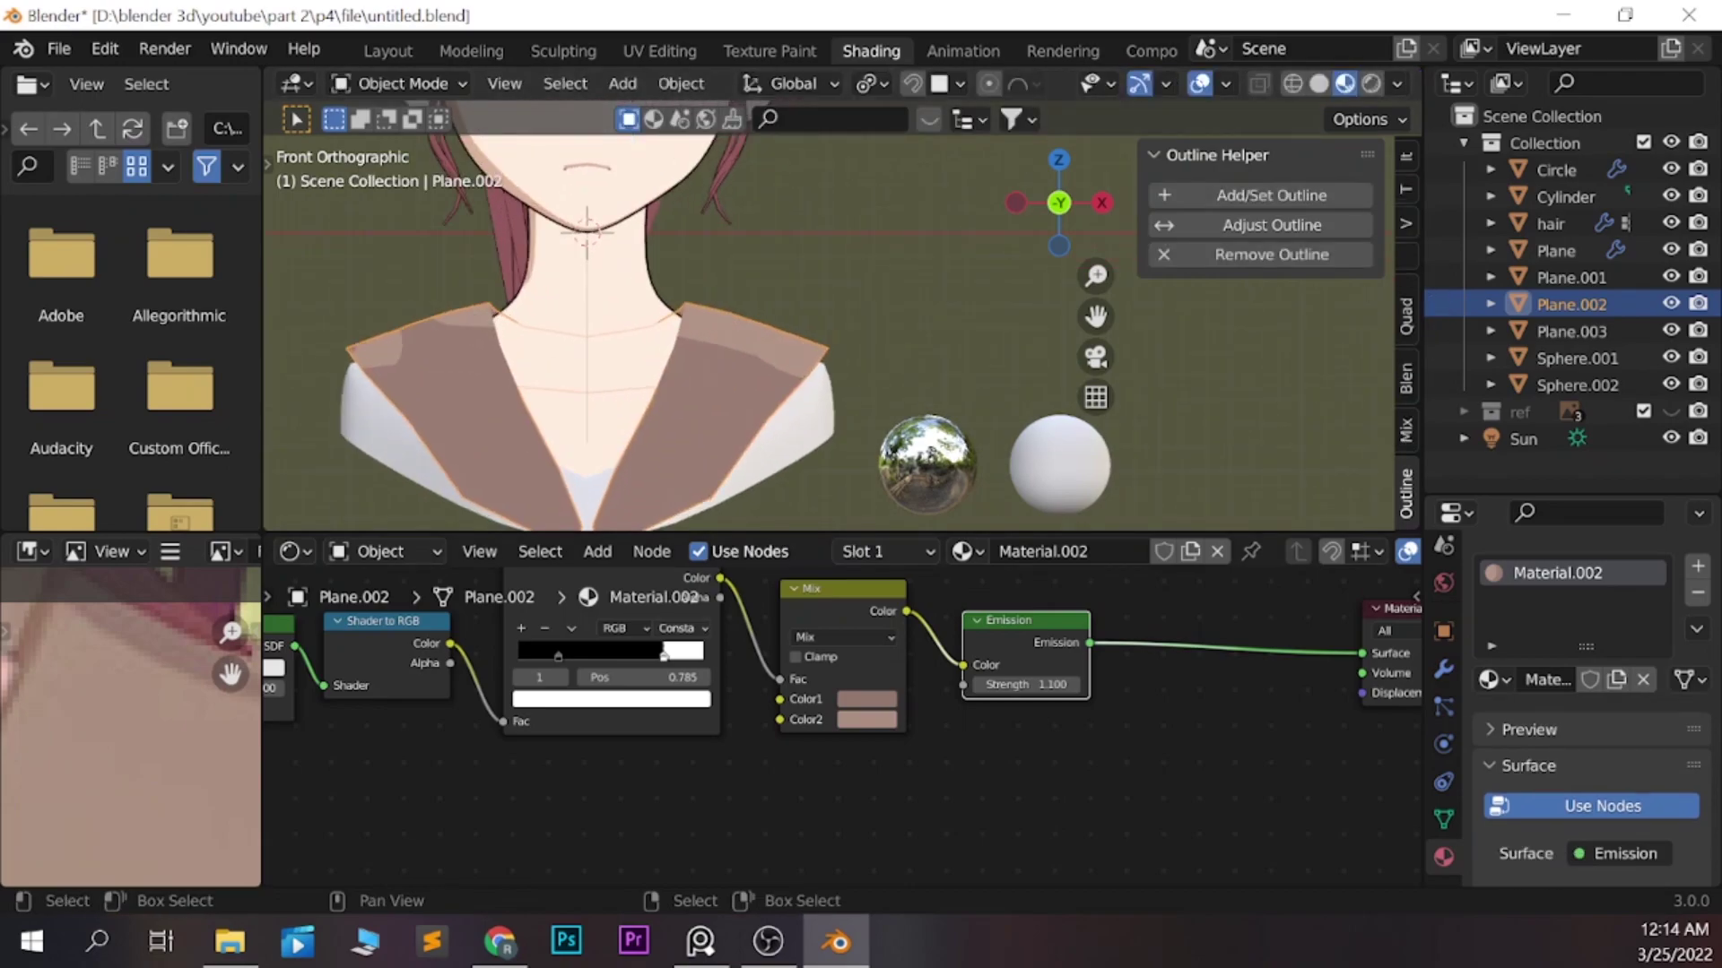
left_click(708, 688)
scroll(709, 688, "up", 1)
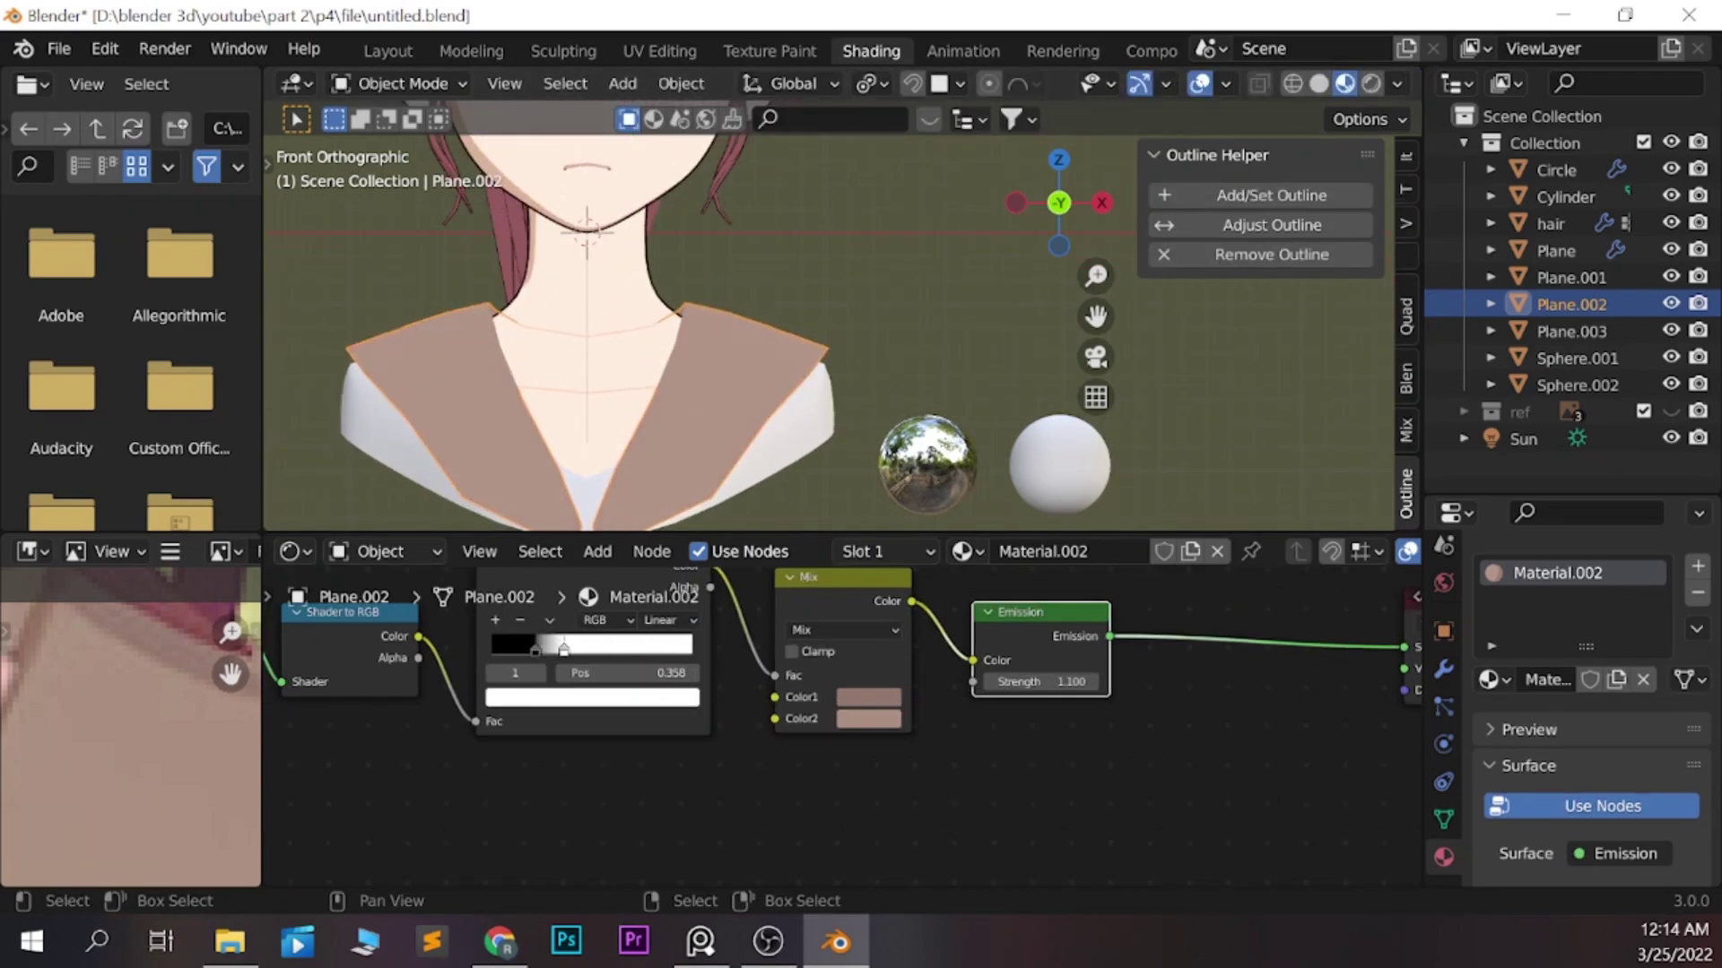
left_click_drag(563, 647, 554, 647)
Extrude the collar edges along their normals in edit mode
mouse_move(807, 359)
middle_mouse_down()
mouse_move(879, 350)
mouse_move(830, 269)
mouse_move(829, 403)
middle_mouse_up()
scroll(830, 314, "up", 2)
key("Tab")
key("e")
key("Return")
key("Tab")
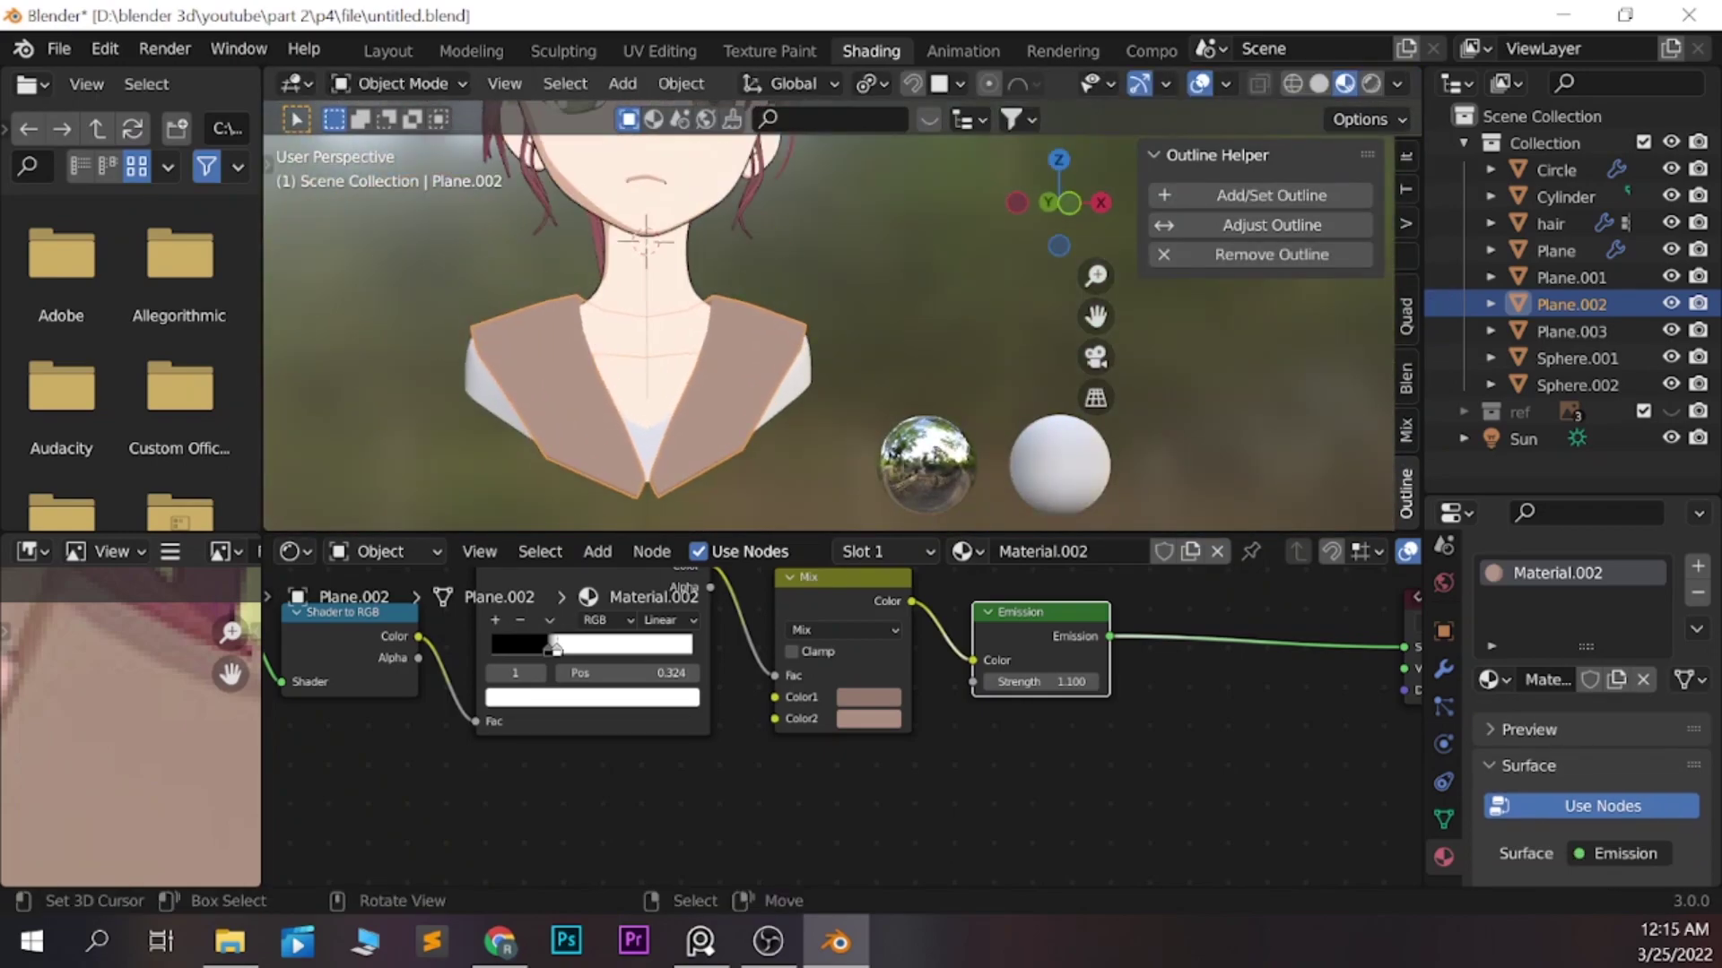
Collapse the Mirror modifier and add a Subdivision Surface modifier to the collar
scroll(830, 314, "up", 1)
left_click(1444, 669)
left_click(1490, 647)
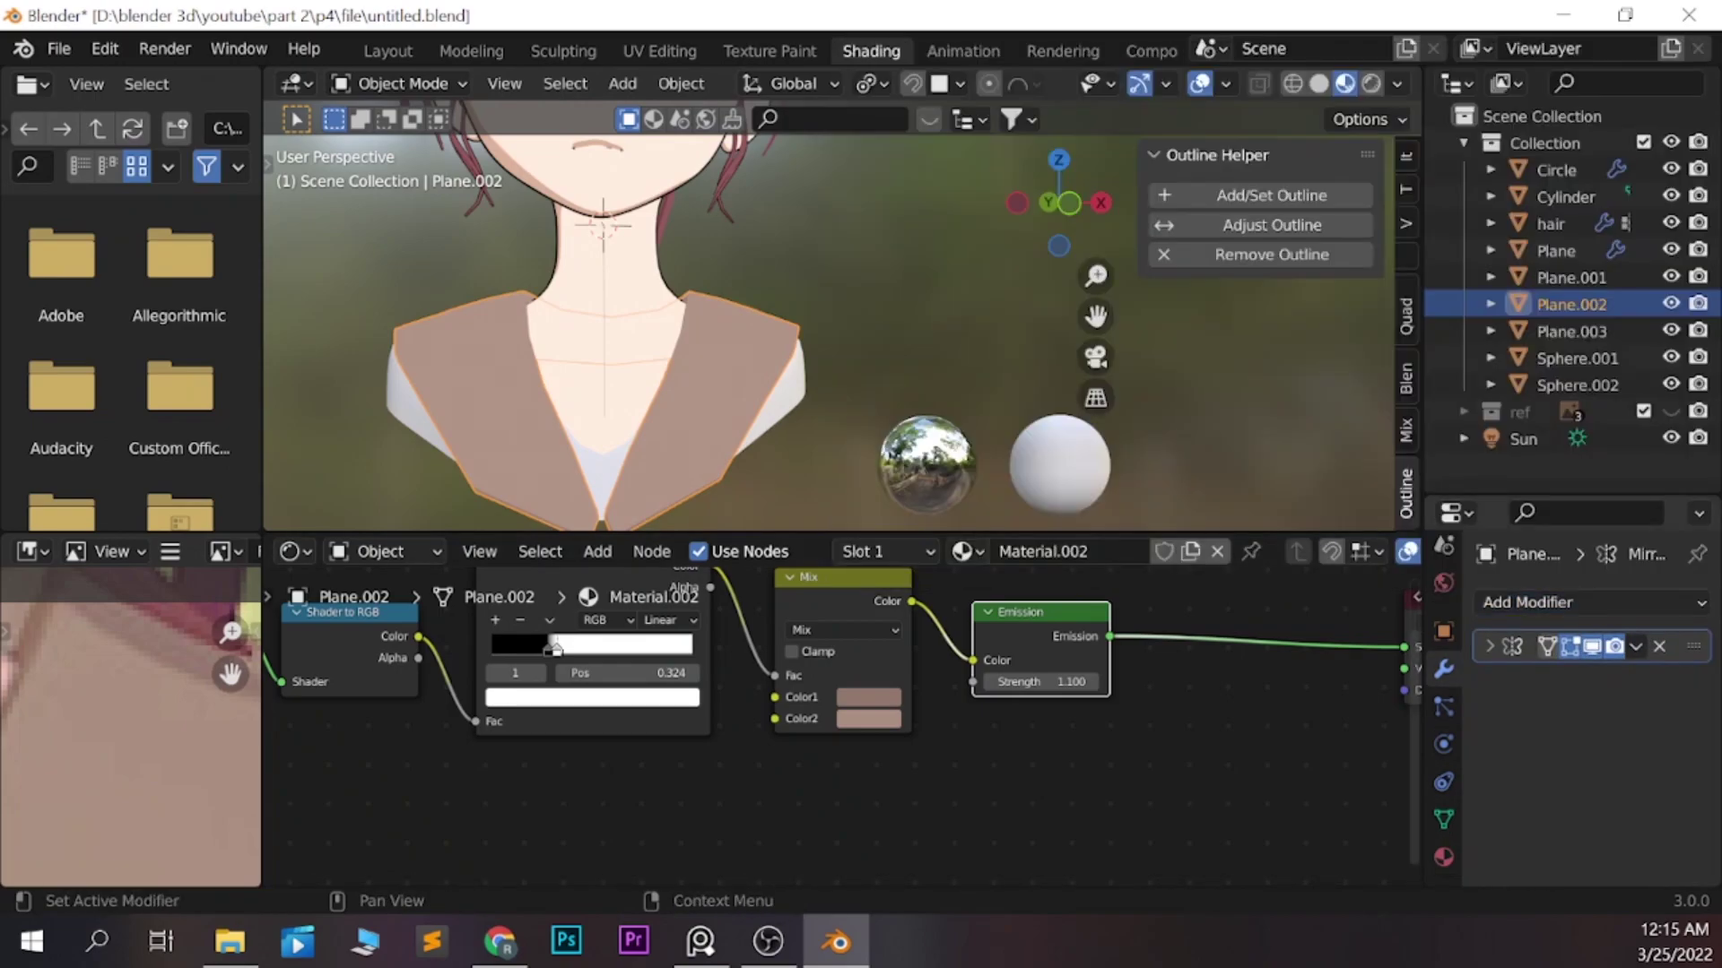
left_click(1591, 601)
left_click(1166, 451)
middle_click_drag(628, 358, 627, 332)
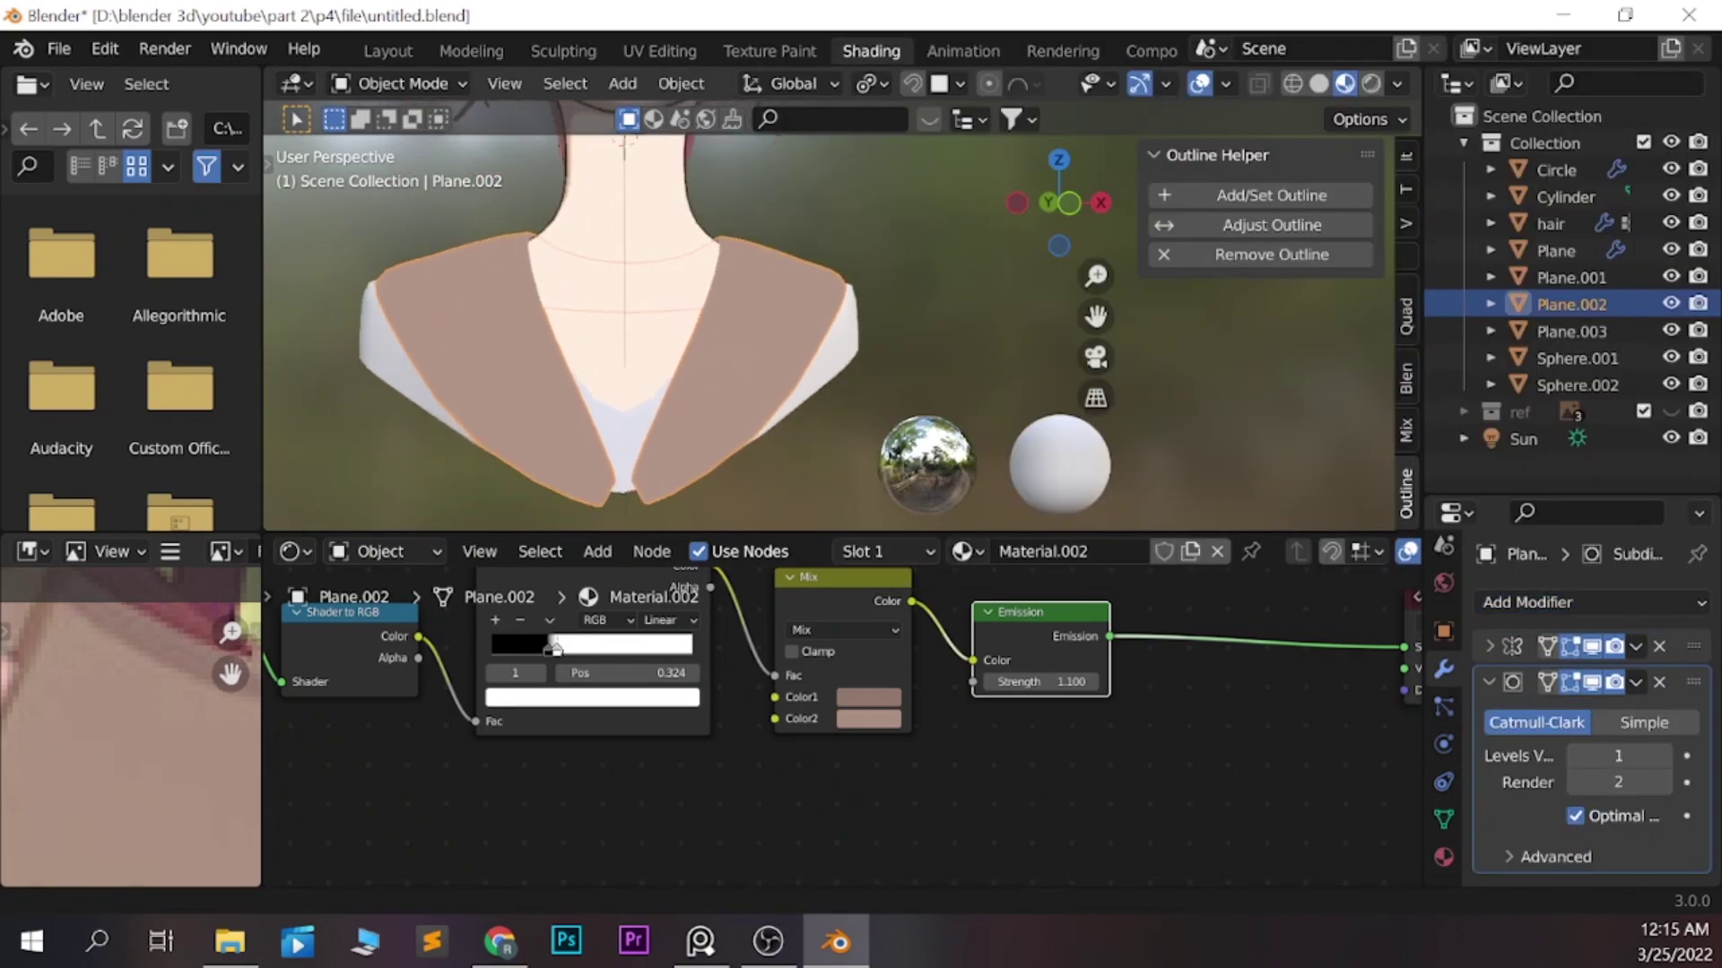
Make the collar's Mix Color1 a more saturated, much darker brown
left_click(868, 697)
left_click_drag(913, 526, 908, 536)
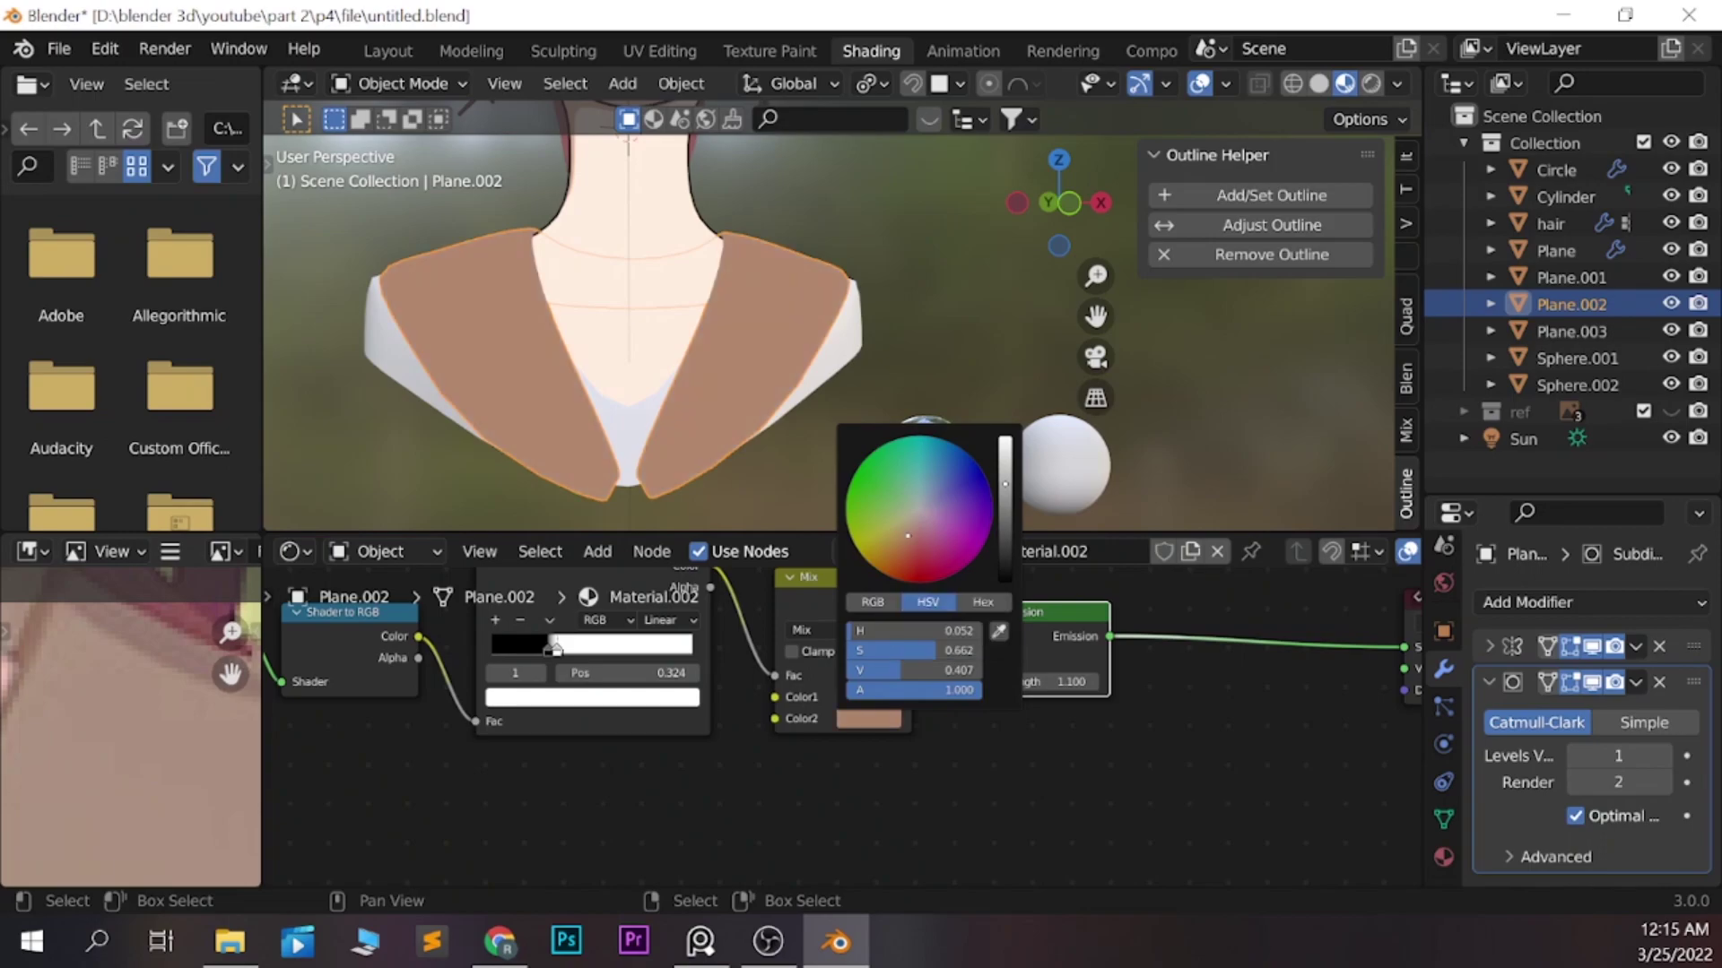
left_click_drag(1005, 485, 1004, 501)
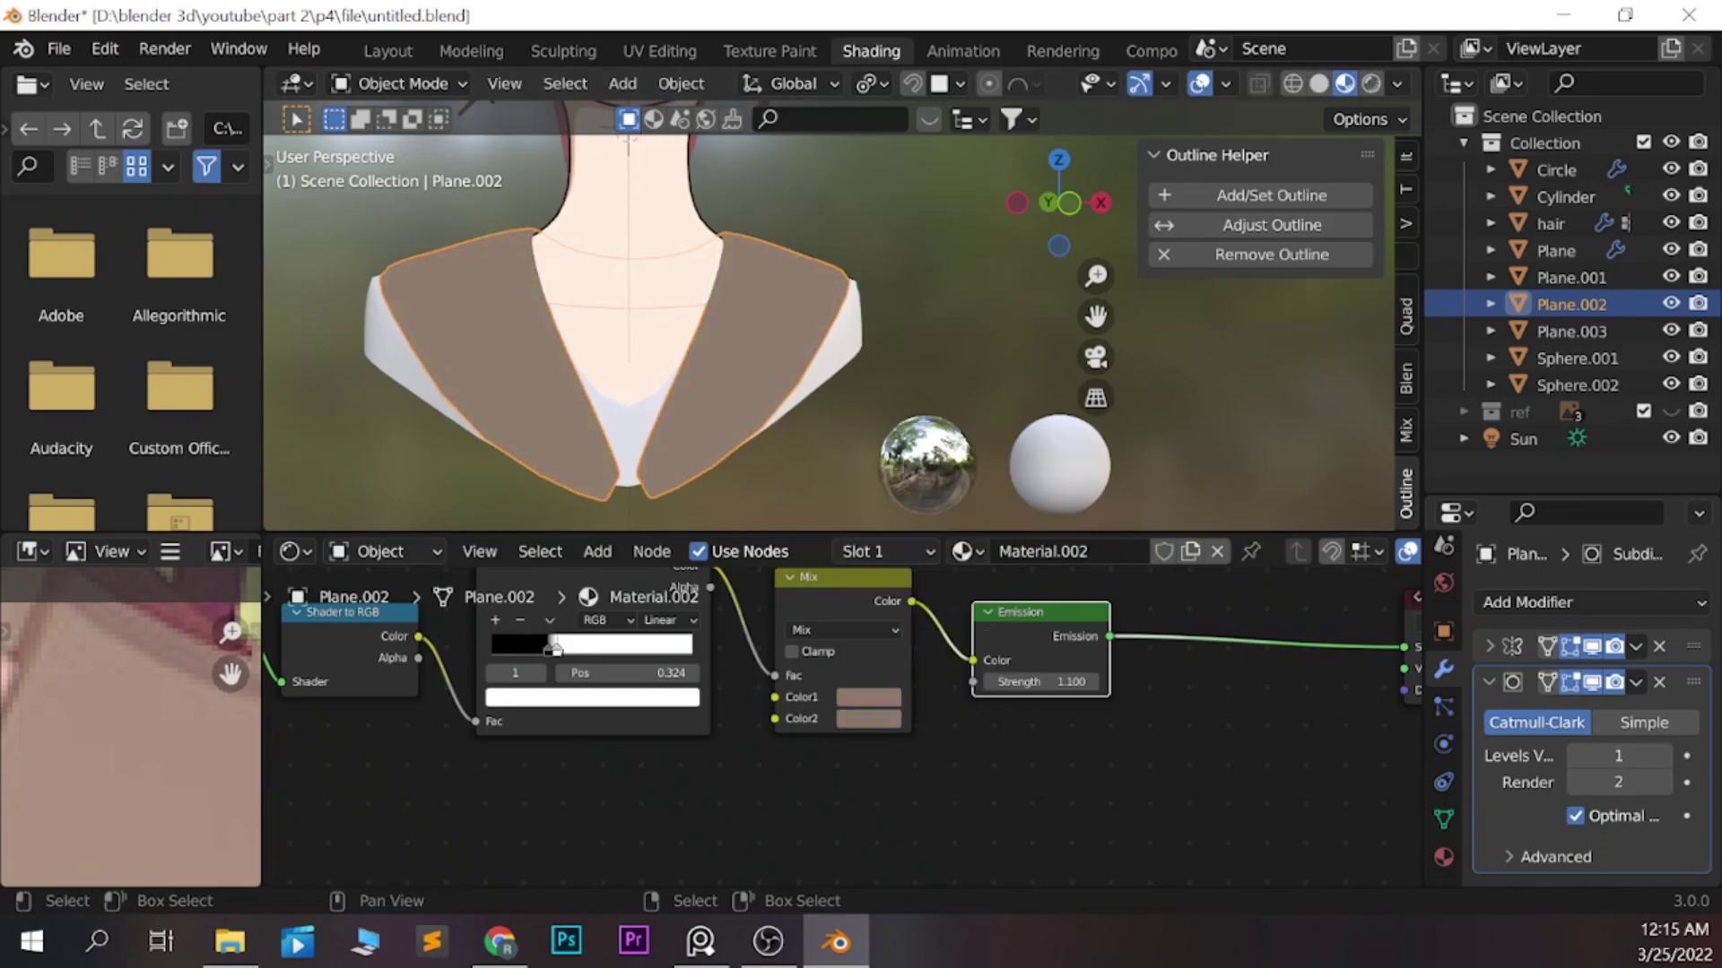
scroll(846, 725, "up", 2)
left_click(879, 682)
left_click_drag(1082, 341, 1083, 430)
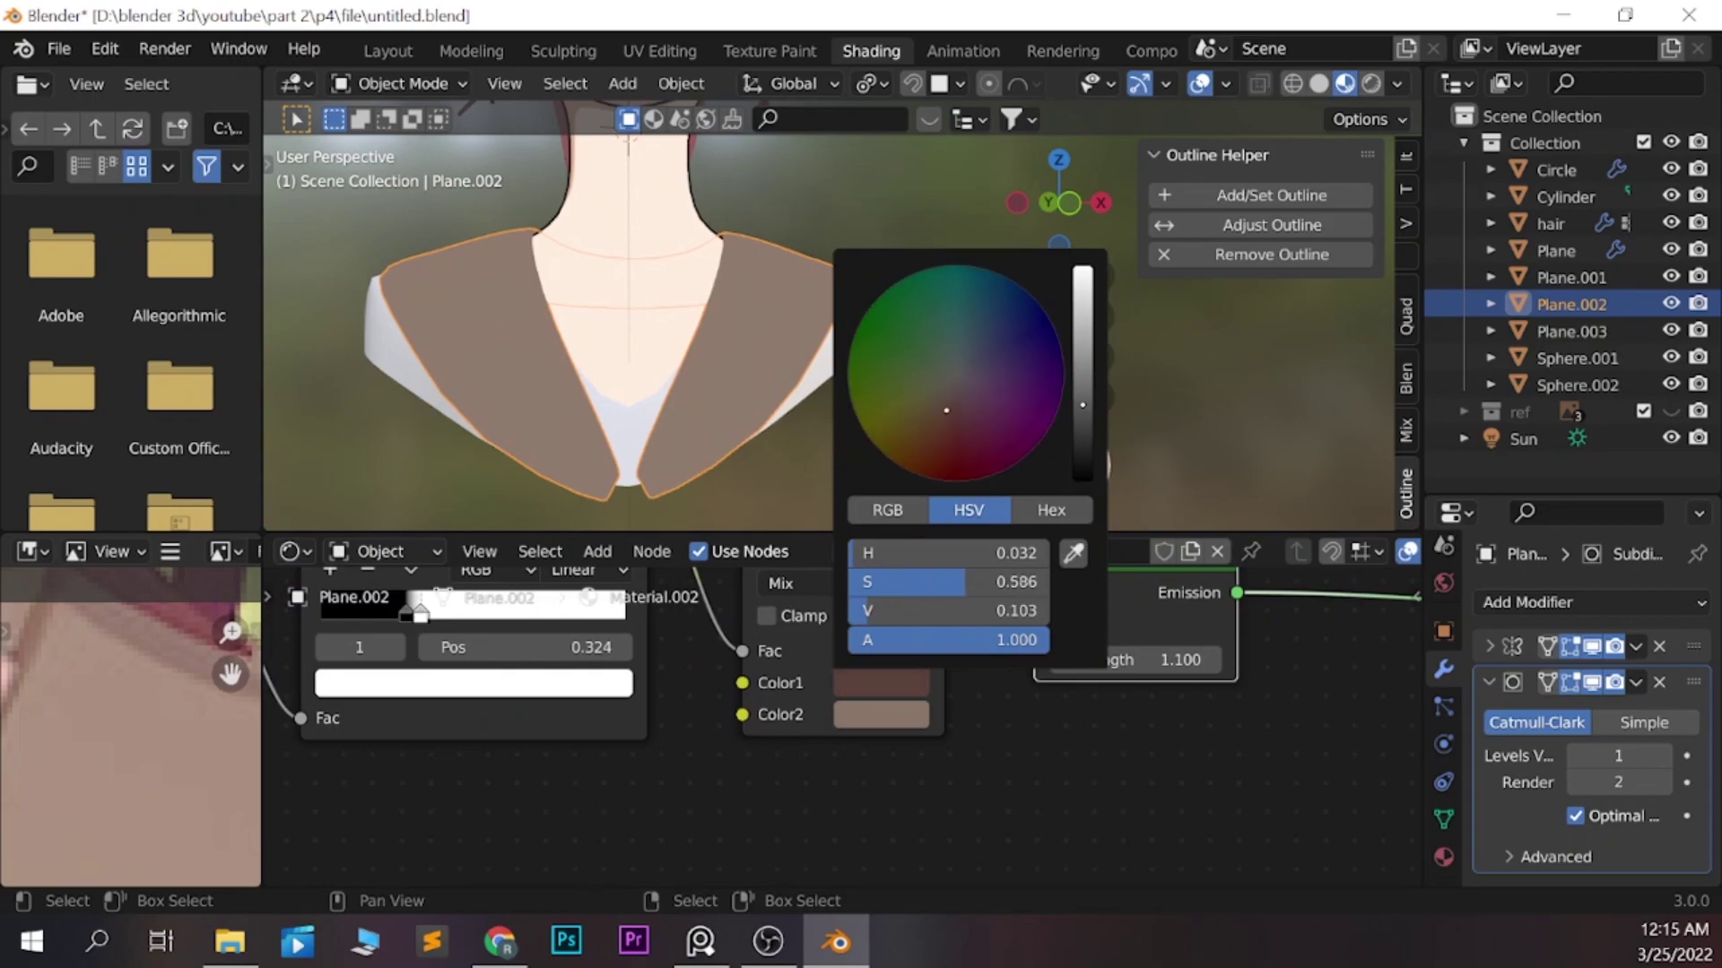
middle_click_drag(627, 762, 846, 831)
left_click(805, 637)
Set the color ramp to Constant interpolation and move the white stop further right
left_click(807, 668)
left_click(807, 638)
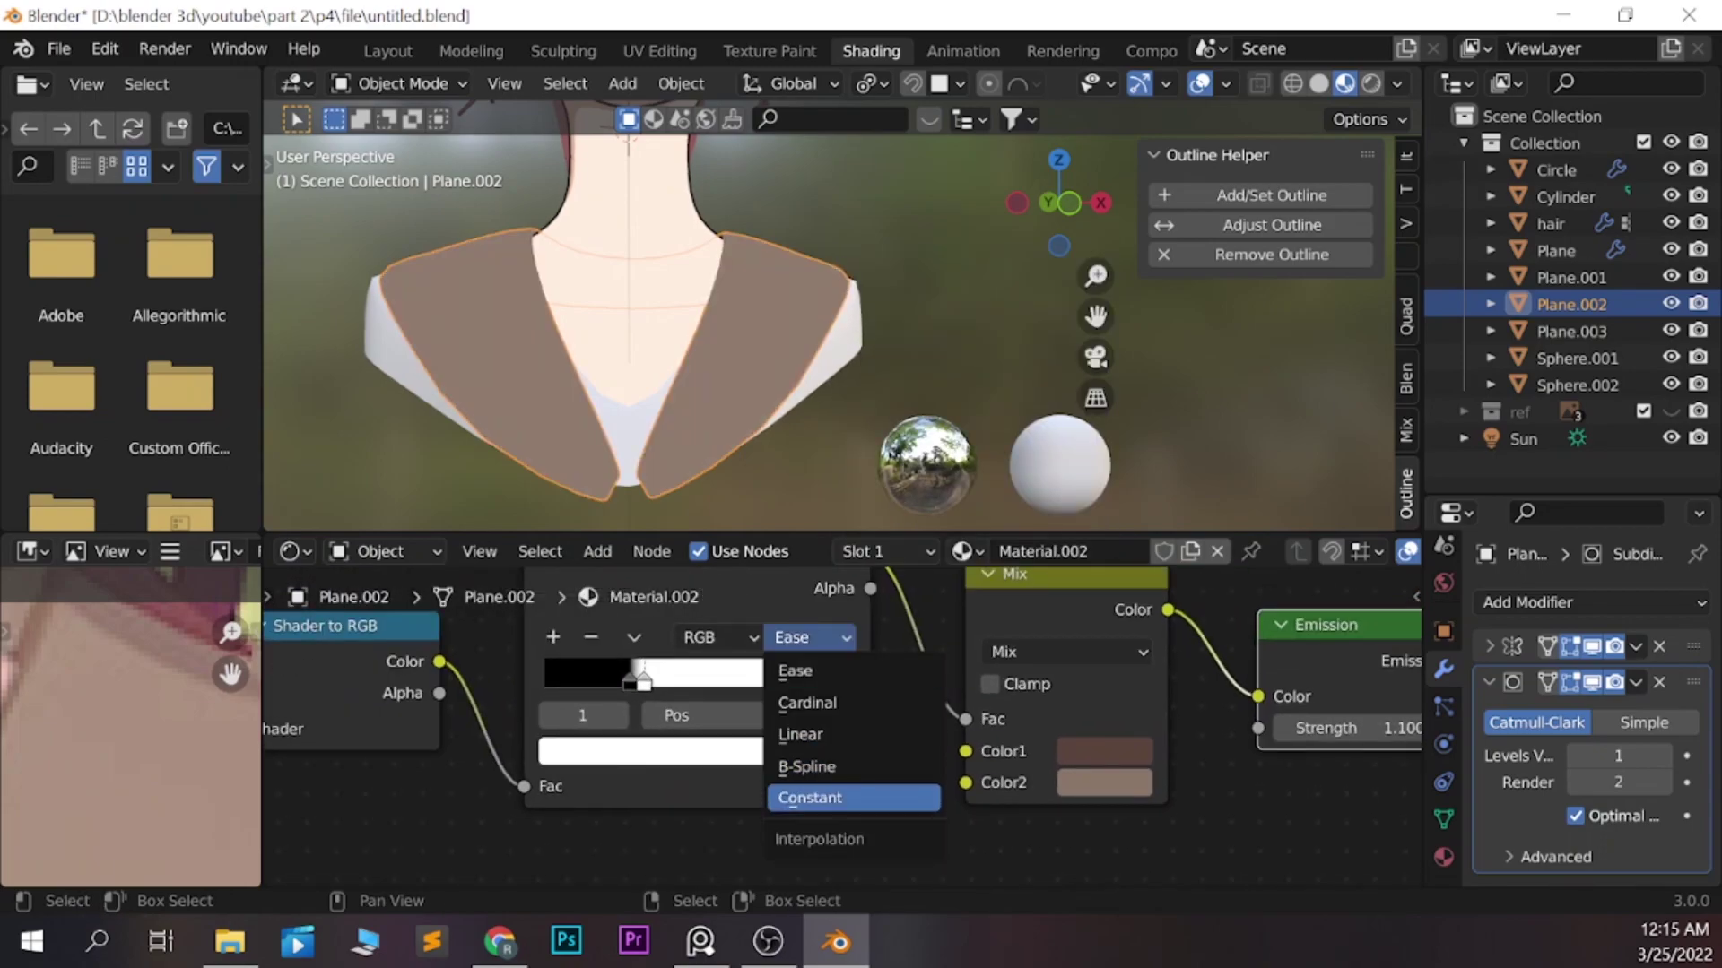
left_click(807, 765)
left_click_drag(627, 771, 690, 762)
mouse_move(706, 681)
left_mouse_down()
mouse_move(811, 675)
mouse_move(797, 673)
left_mouse_up()
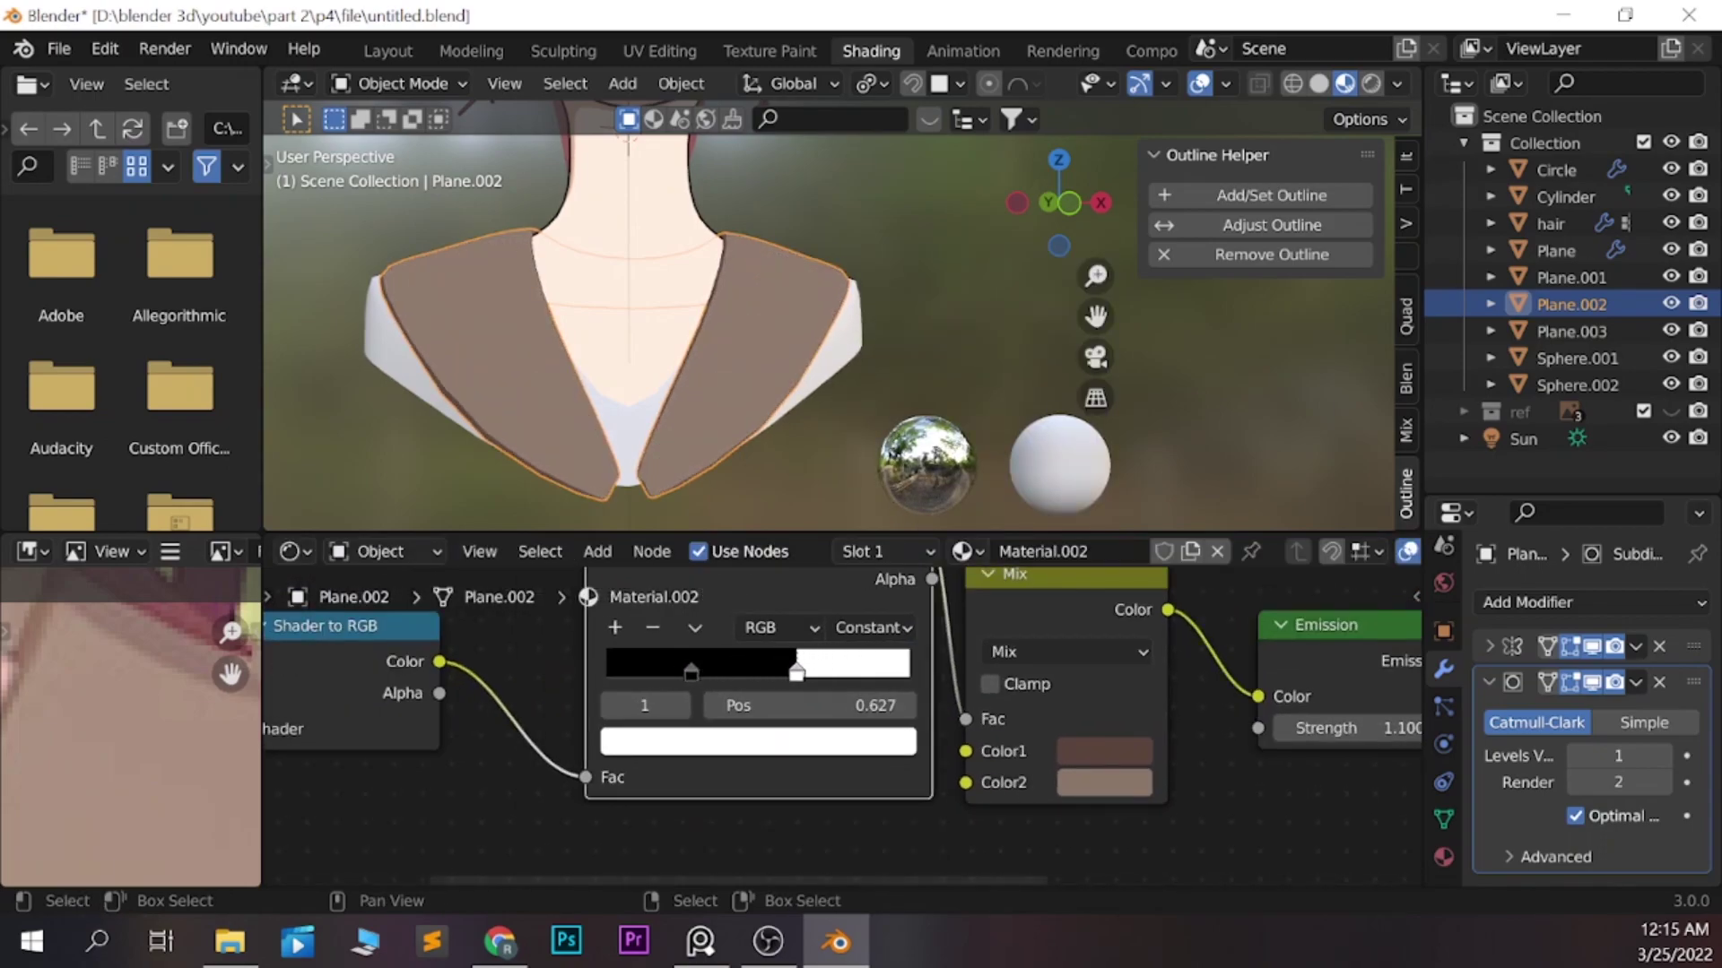
scroll(544, 861, "down", 1)
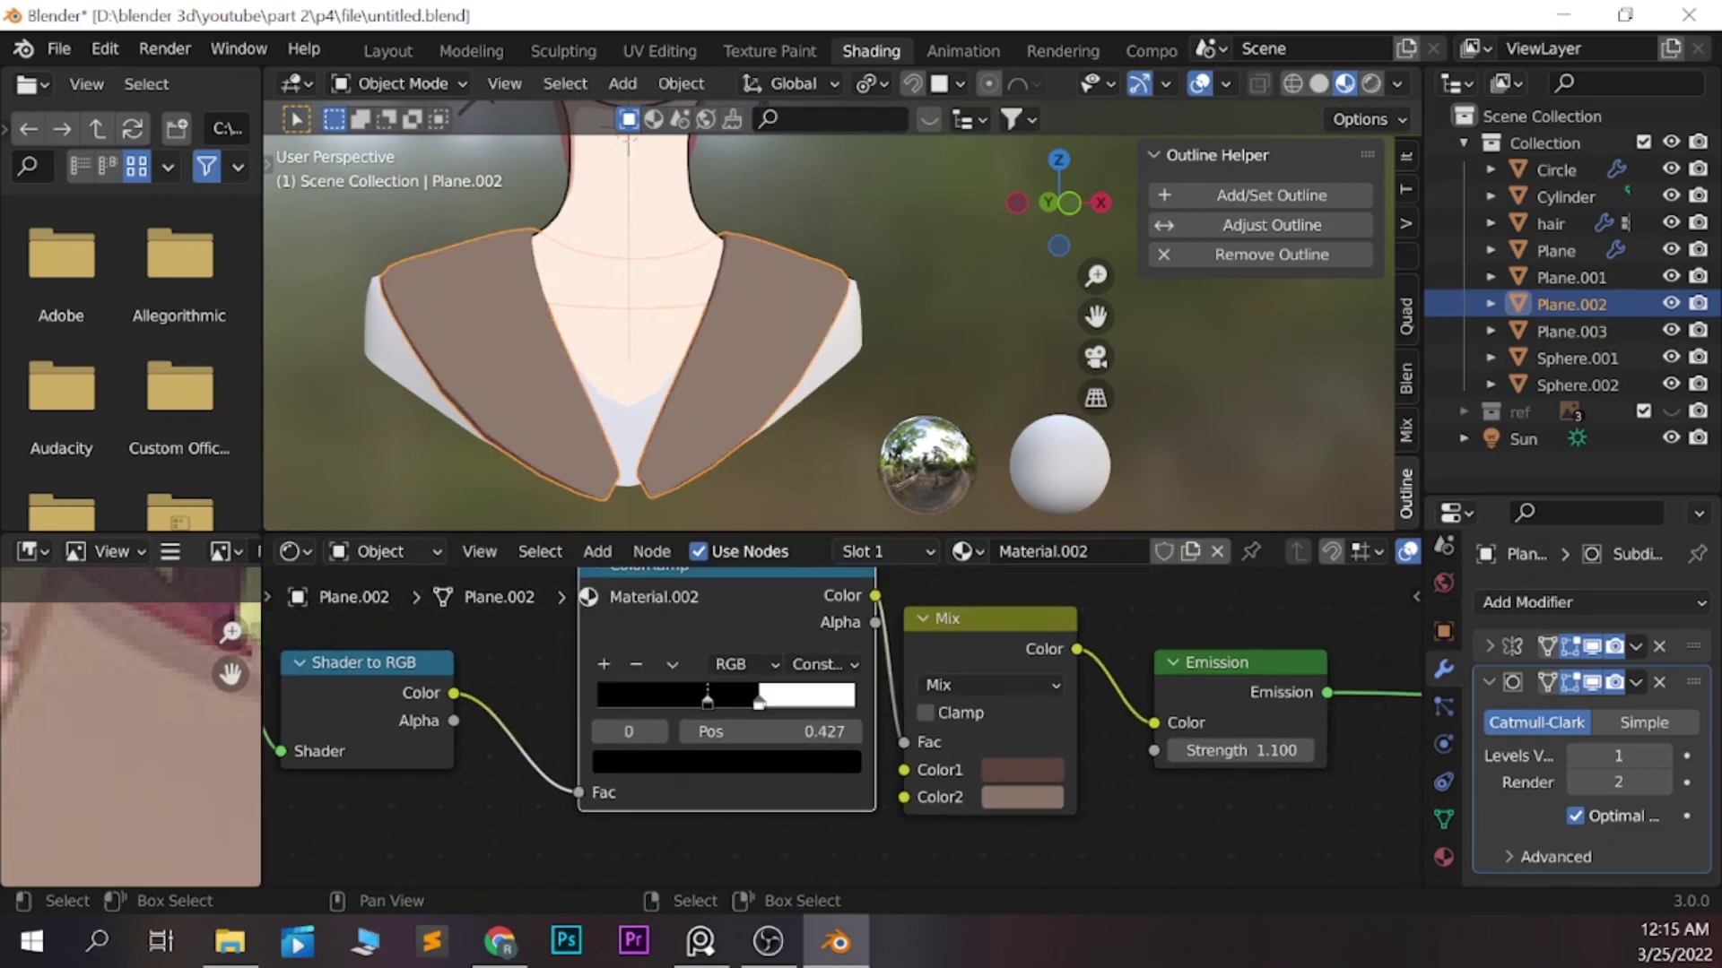
Rework the ramp stops to white, test and remove an extra stop, and widen the dark band
left_click(726, 762)
left_click_drag(806, 574, 806, 408)
left_click(727, 763)
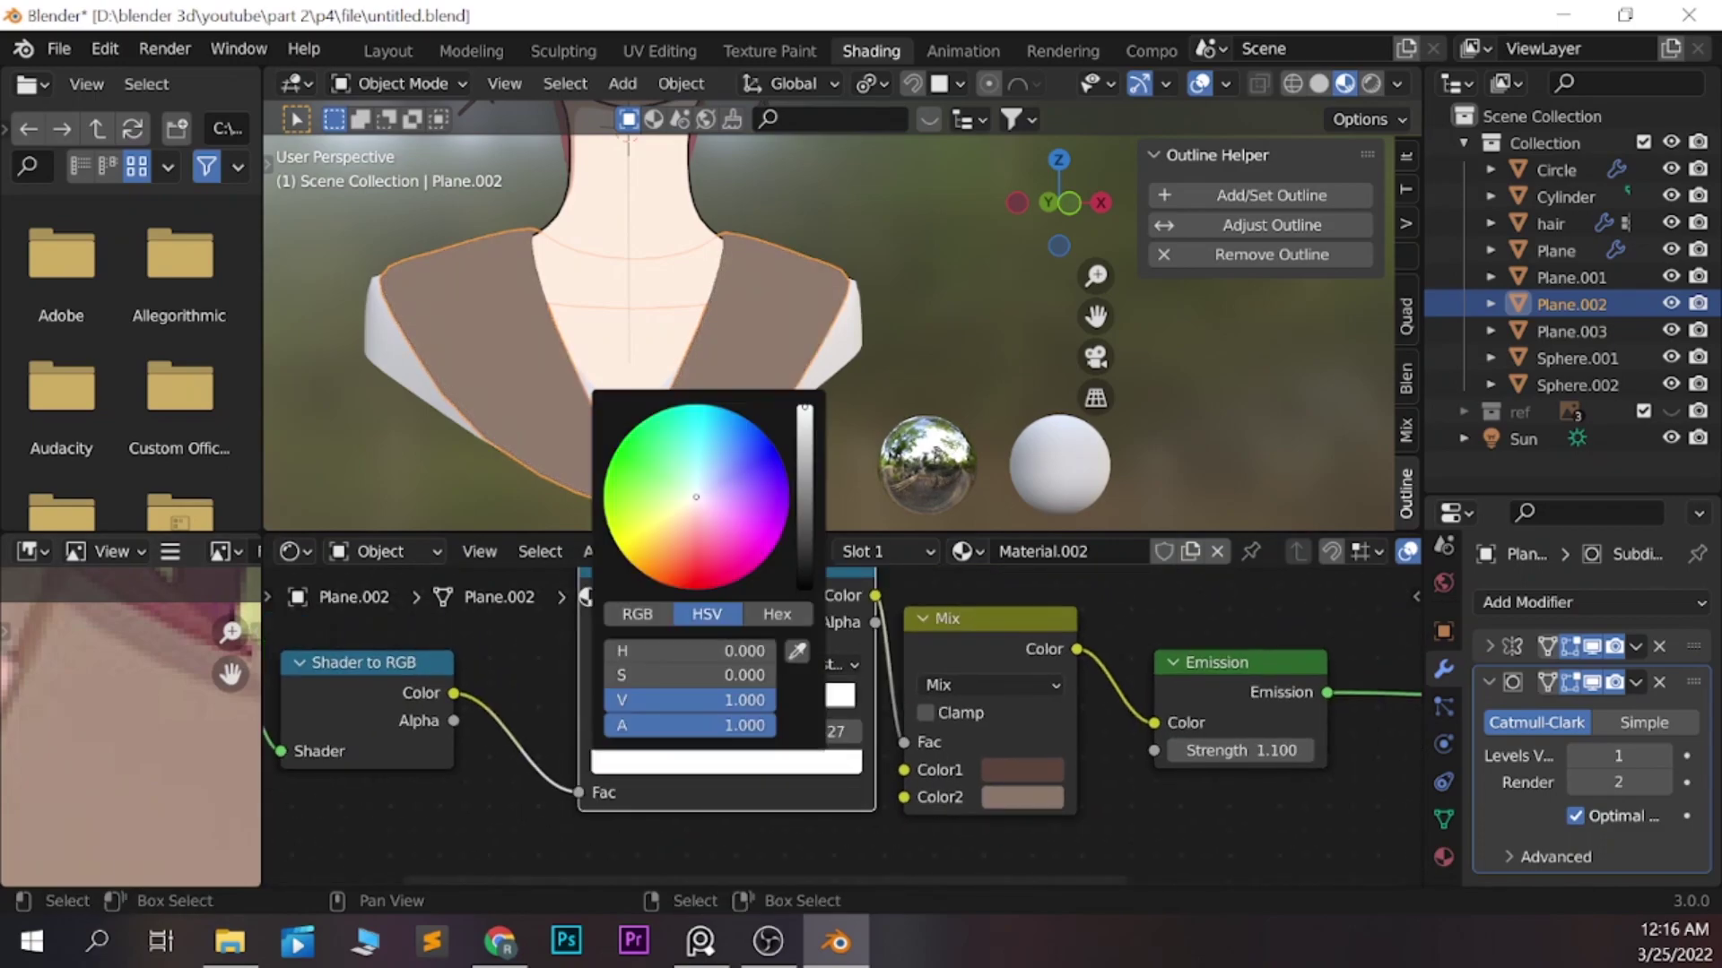
left_click(708, 699)
left_click(603, 664)
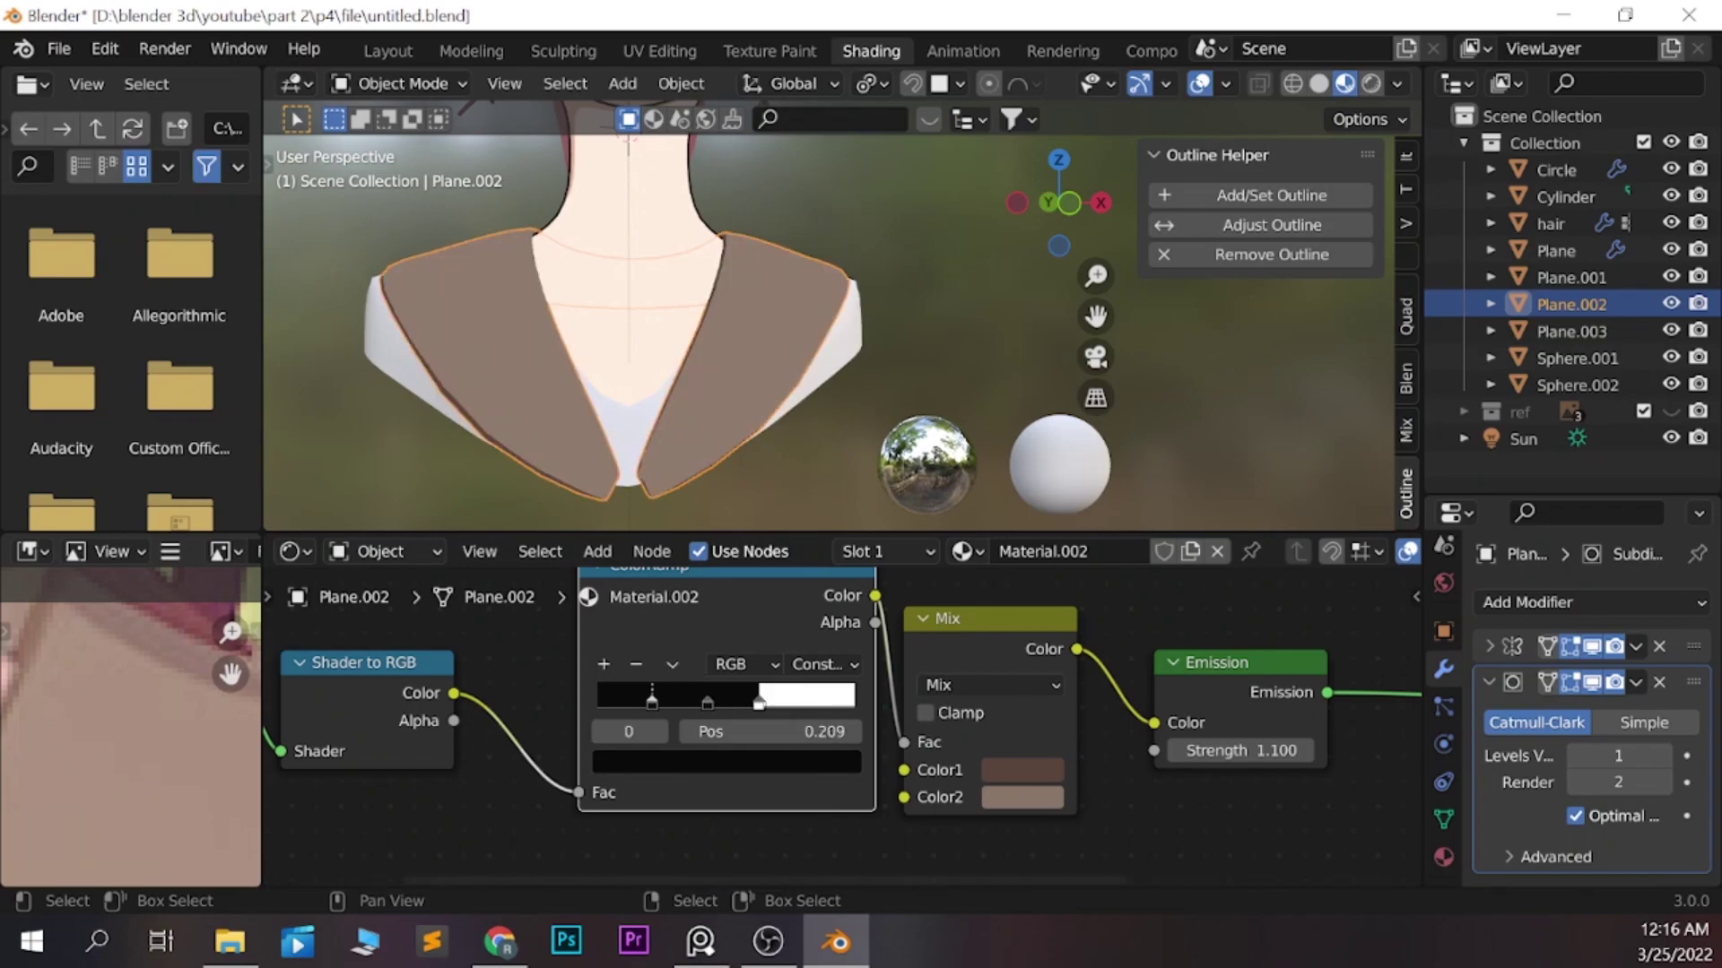
left_click(726, 762)
left_click_drag(805, 574, 805, 408)
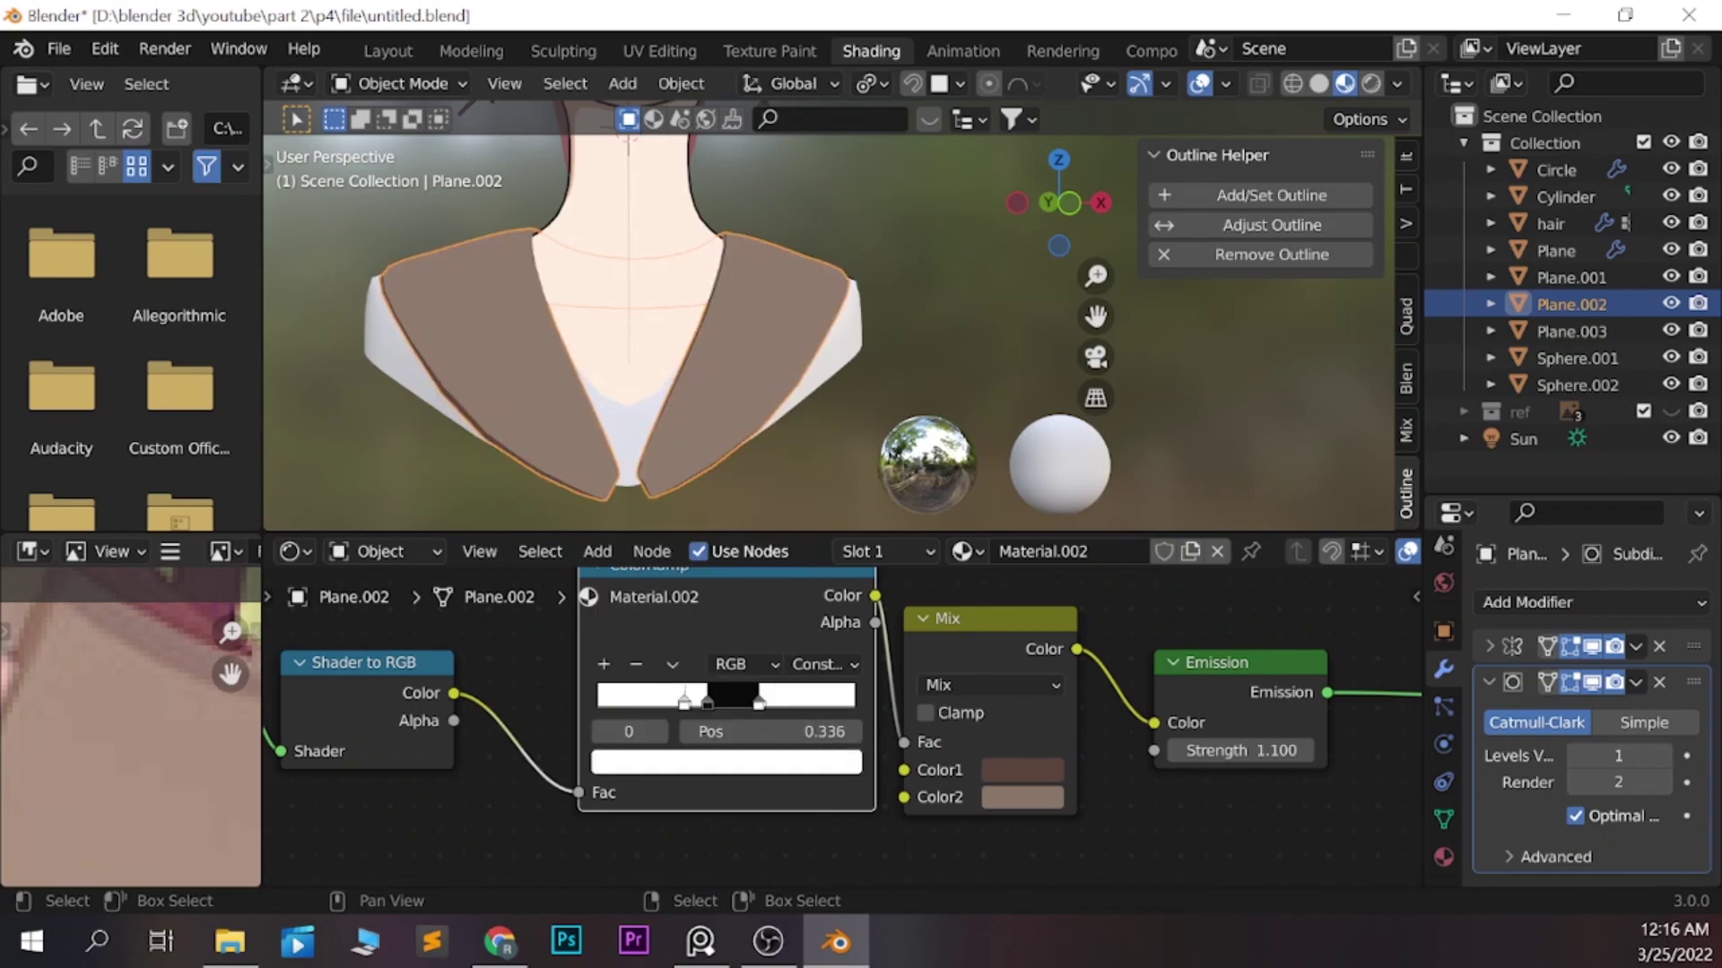
left_click(636, 663)
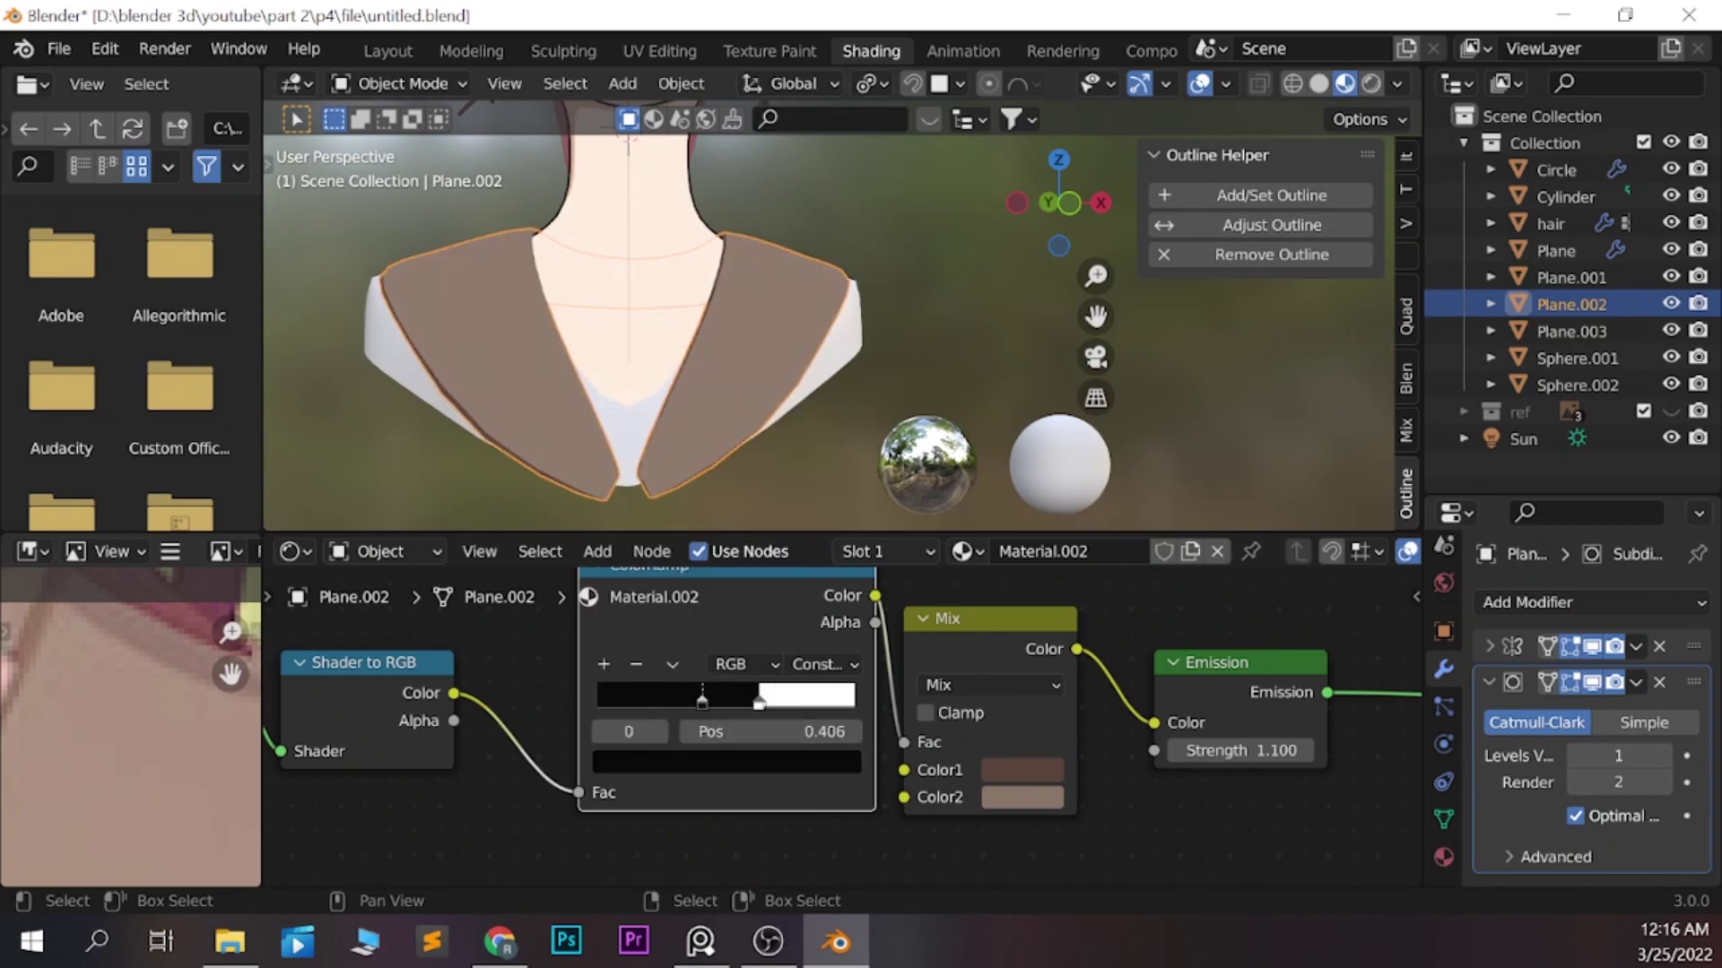
left_click_drag(760, 701, 764, 703)
In edit mode, move the collar's stripe faces with G from the front view
scroll(829, 314, "down", 1)
scroll(829, 313, "down", 1)
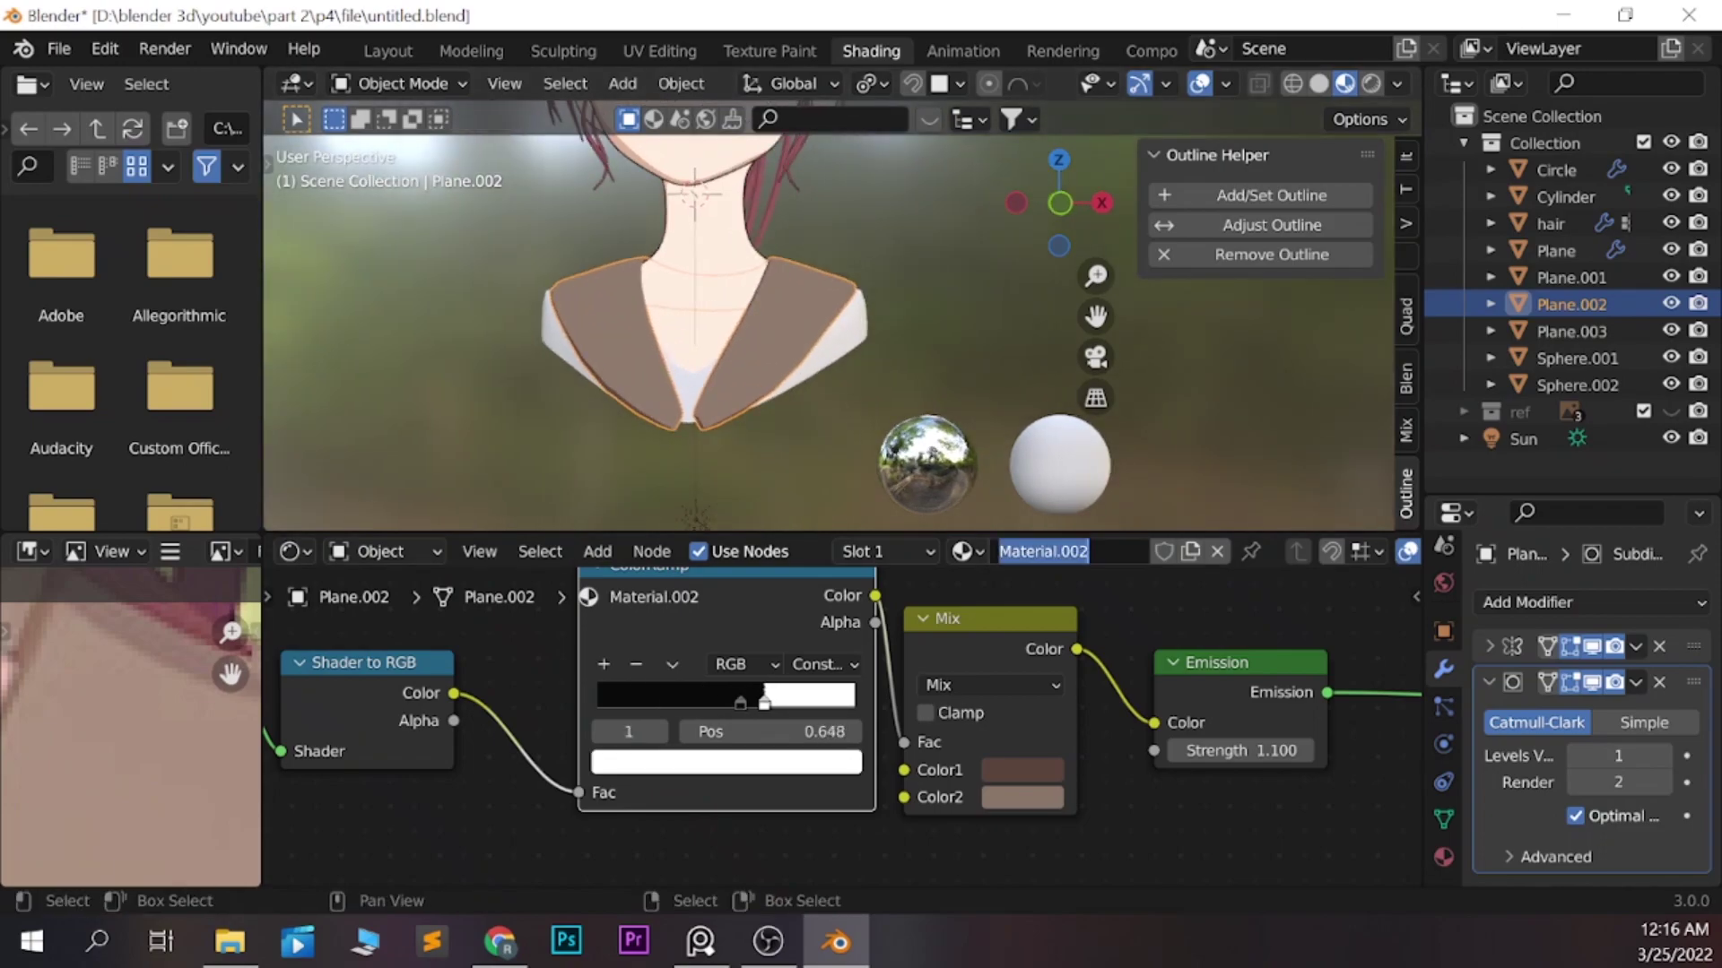
type("shirt")
scroll(538, 807, "down", 2)
scroll(730, 416, "up", 2)
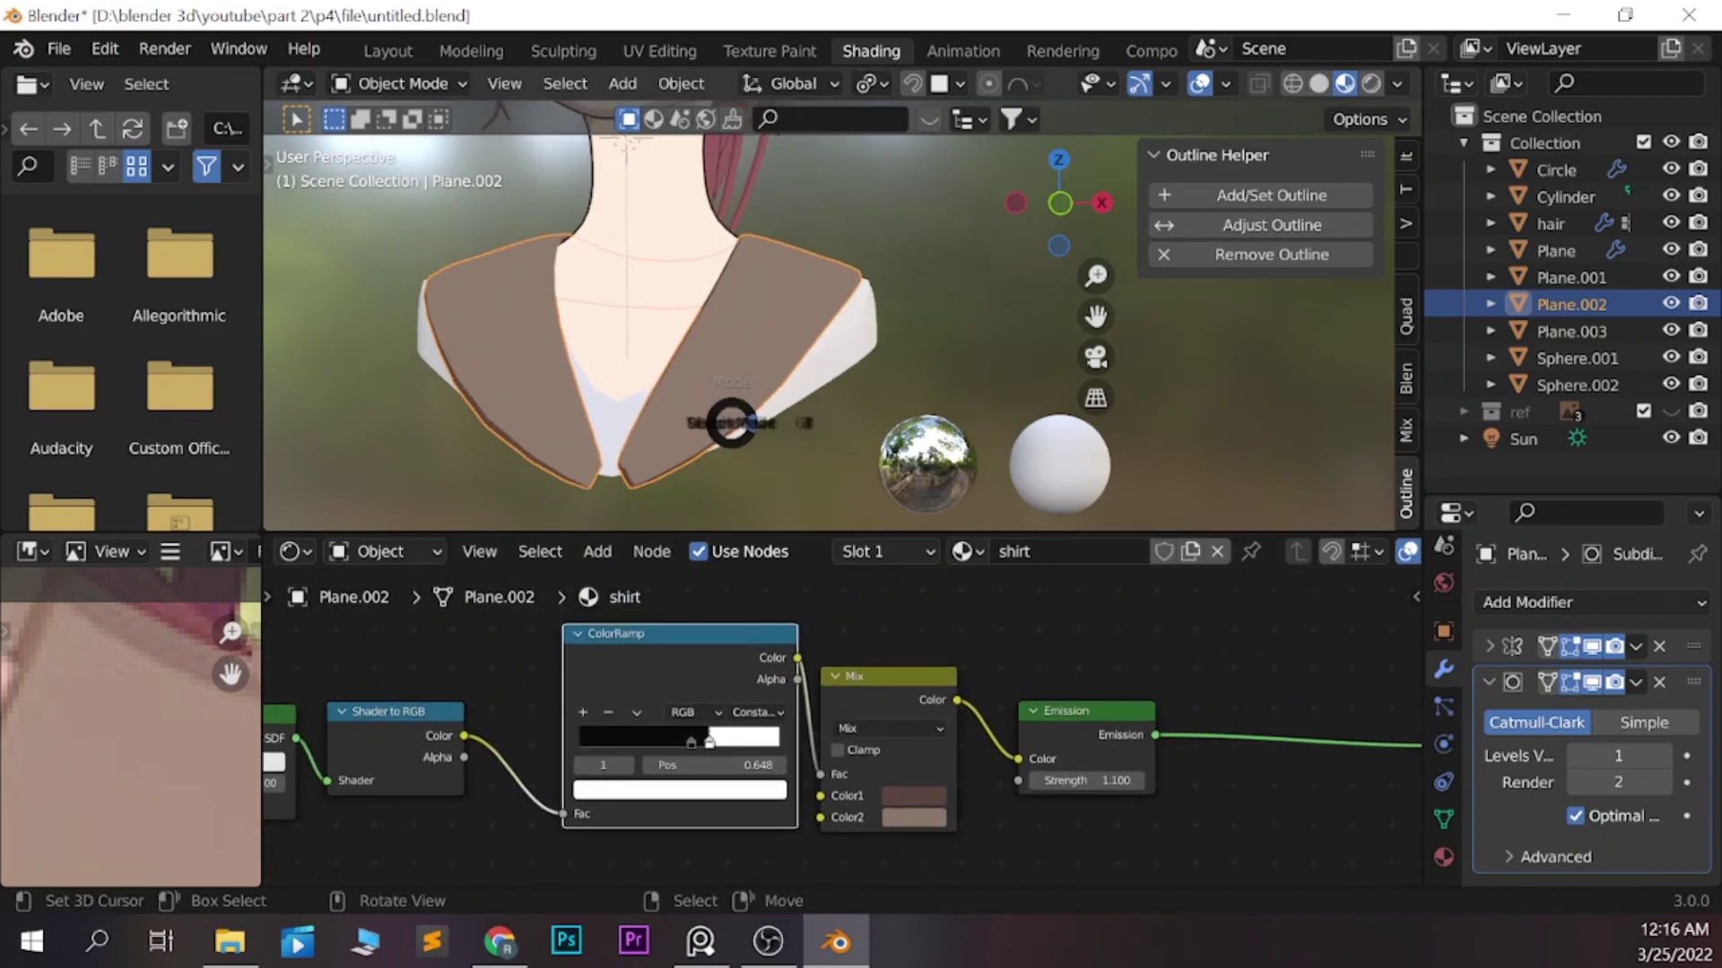
key("Tab")
scroll(730, 415, "up", 2)
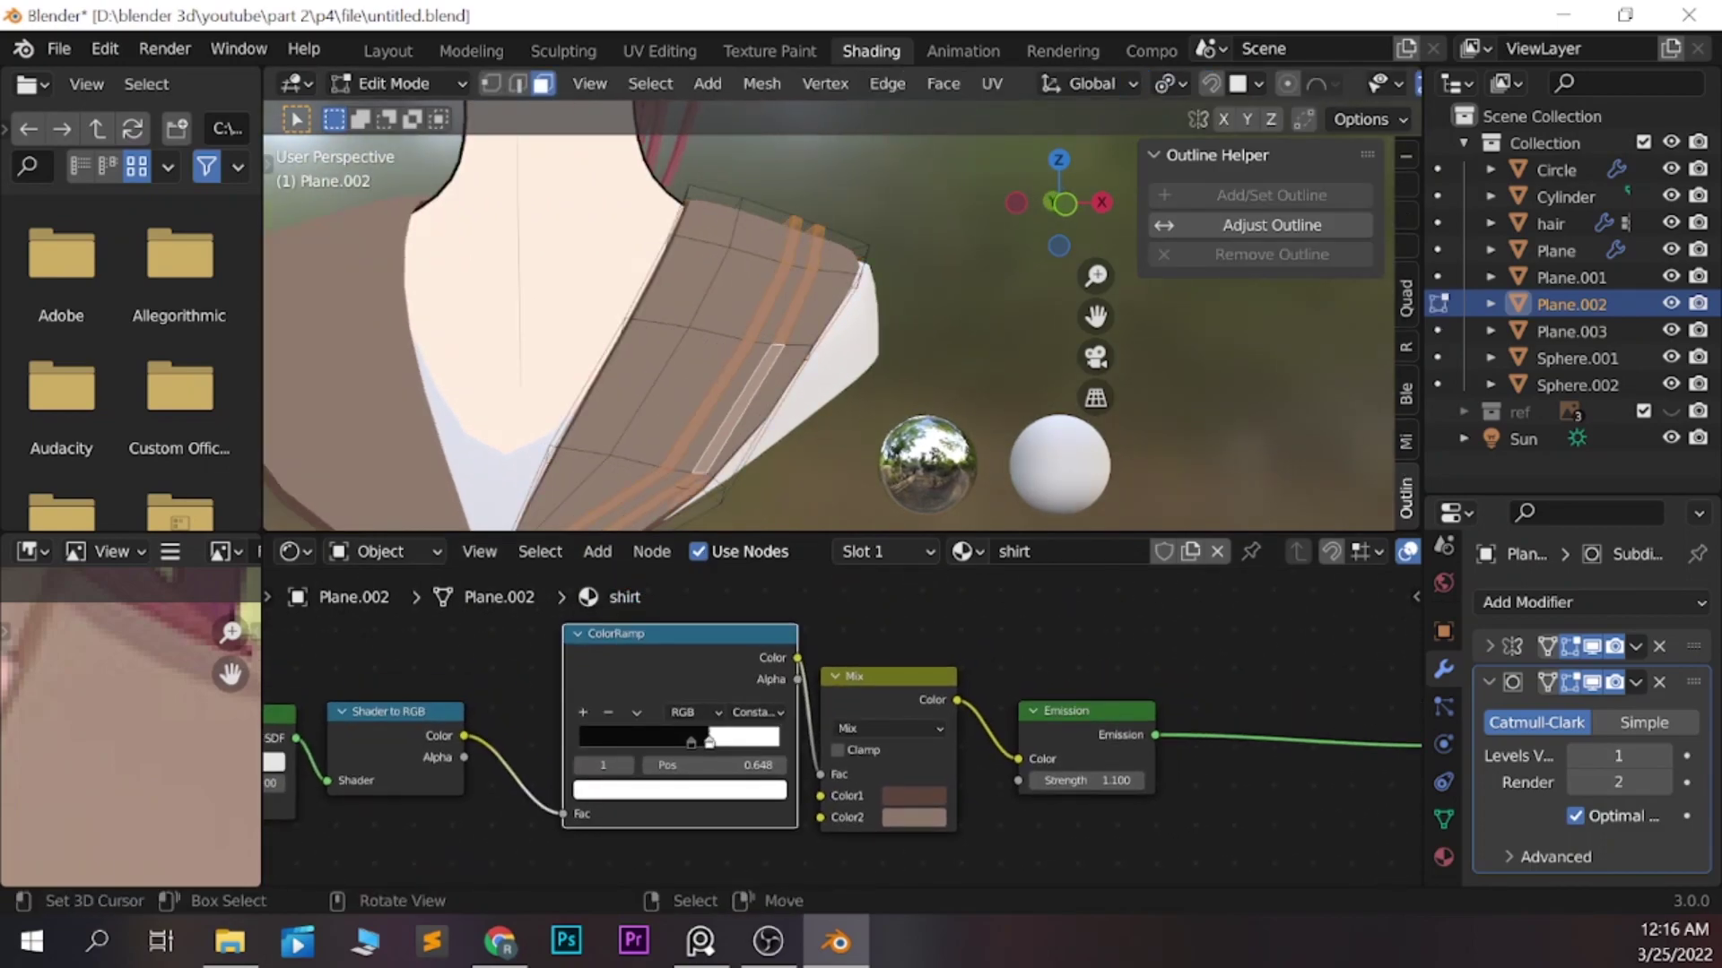
key("g")
key("g")
key("g")
key("Return")
key("KP_1")
key("g")
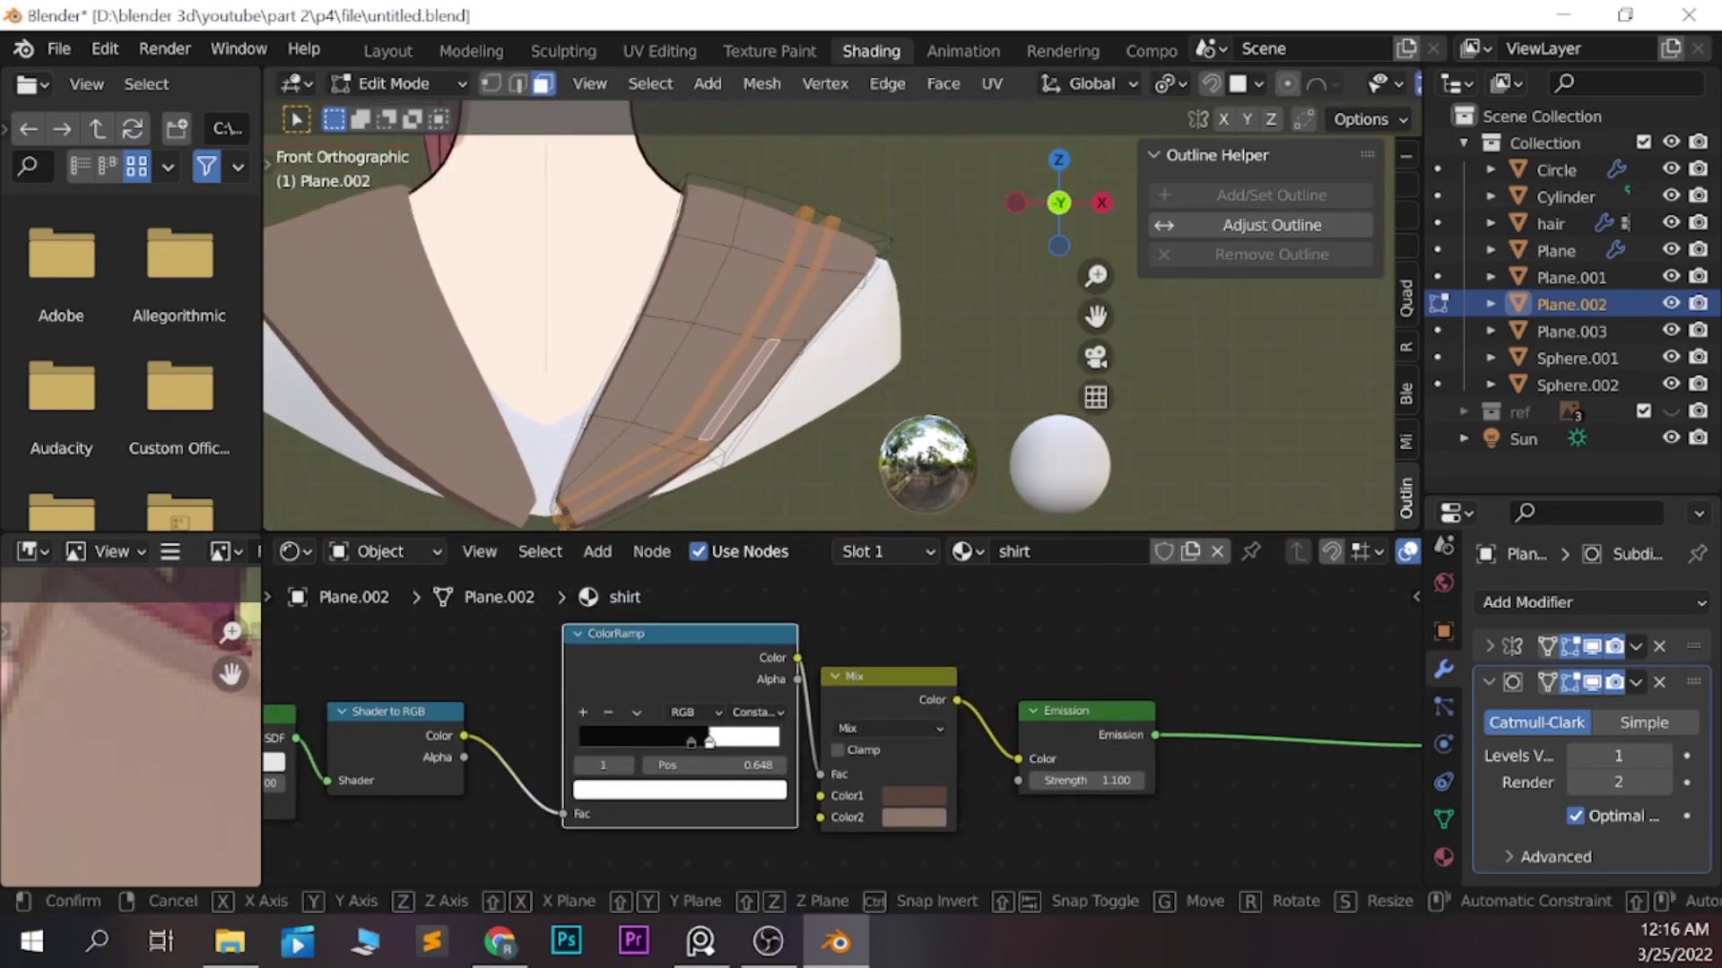
key("Return")
left_click(1444, 857)
Assign the white material to the collar stripes in a second material slot
left_click(1588, 635)
left_click(1492, 769)
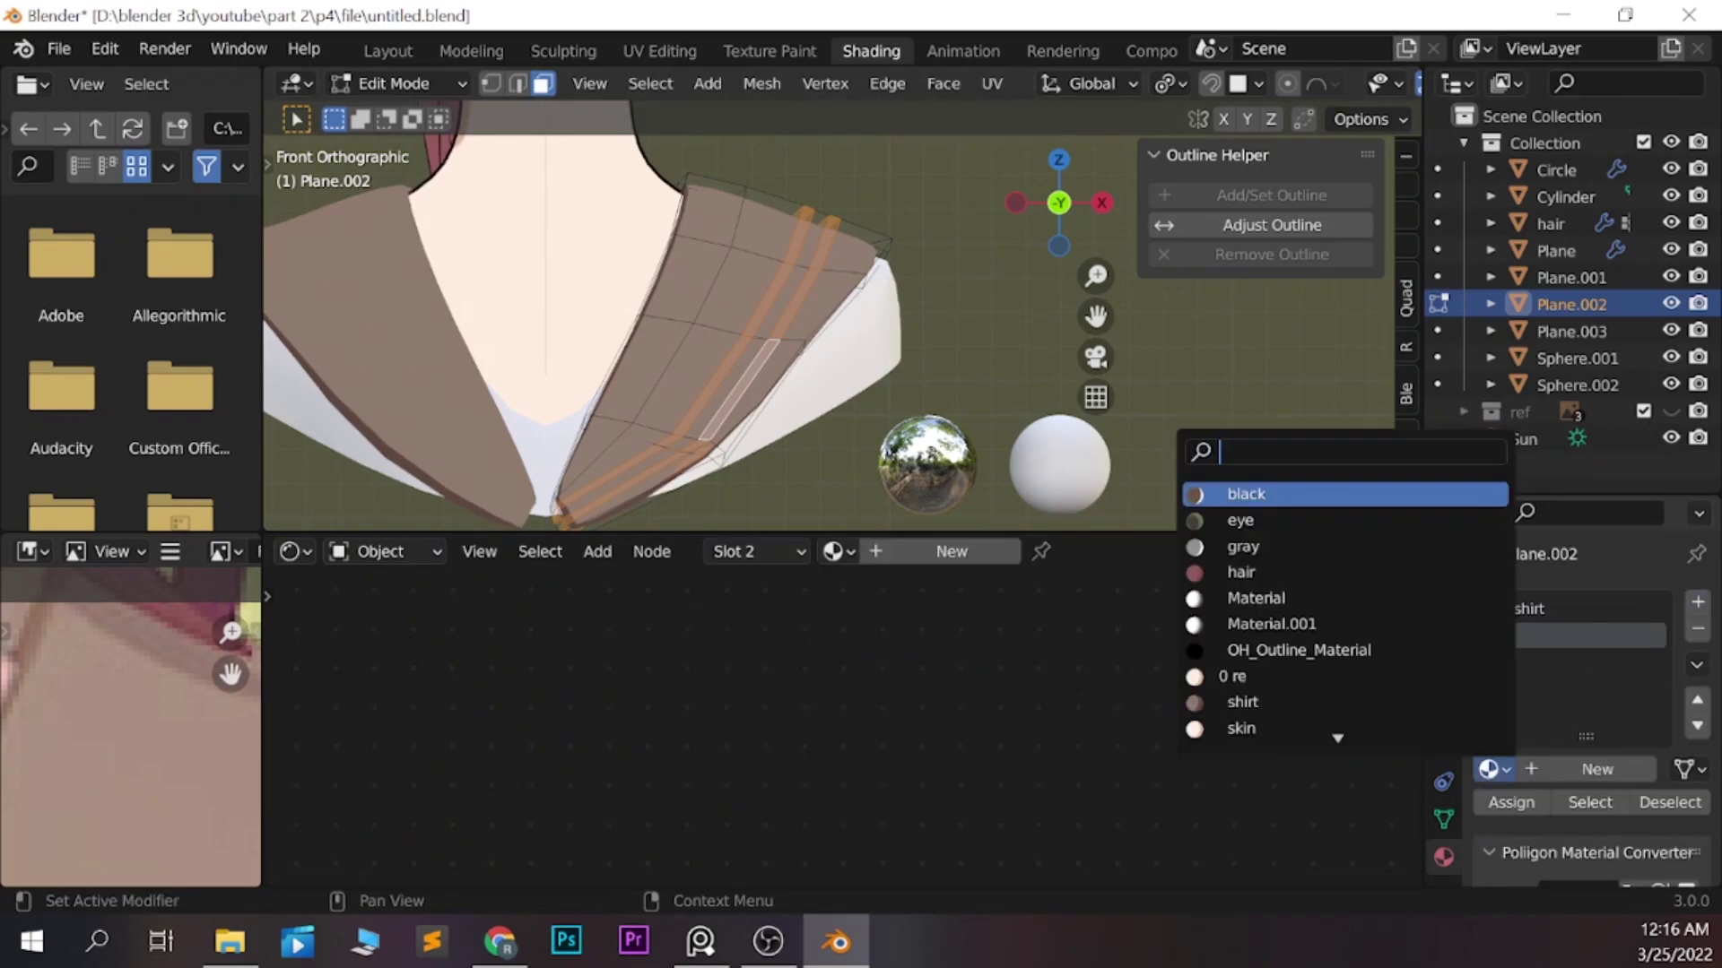
scroll(1255, 646, "down", 1)
left_click(1256, 725)
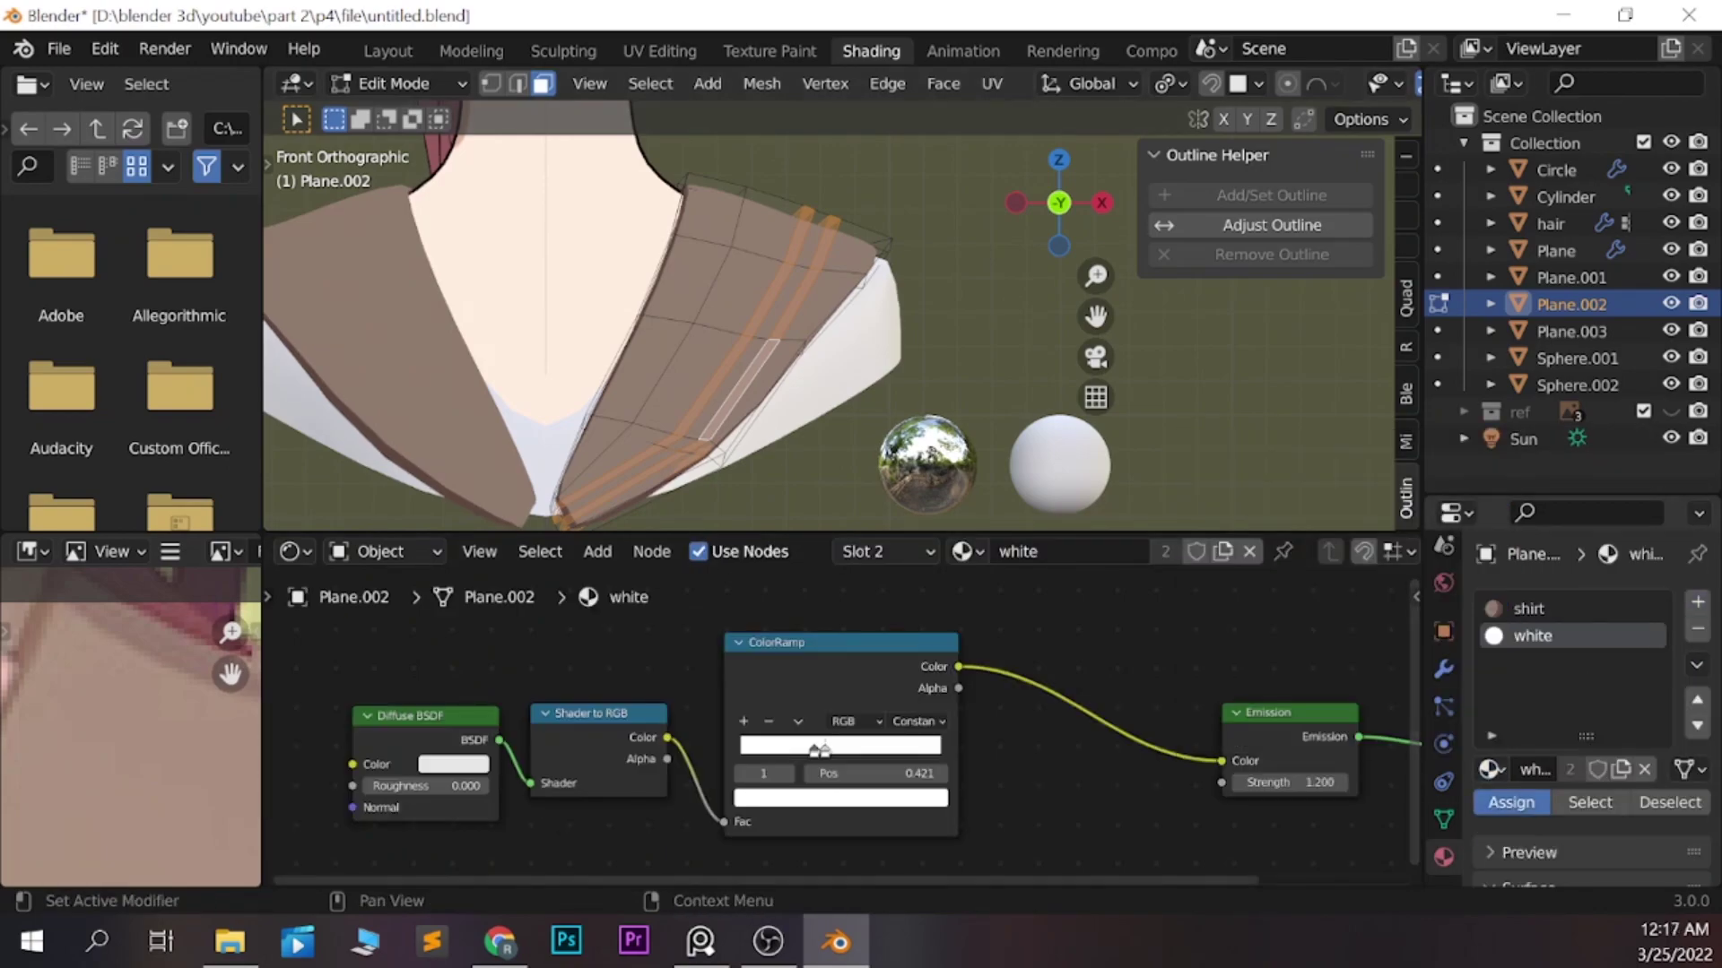
scroll(672, 314, "down", 3)
key("Tab")
Give the under-collar piece Plane.003 the white material
middle_click_drag(673, 269, 672, 358, "shift")
left_click(772, 359)
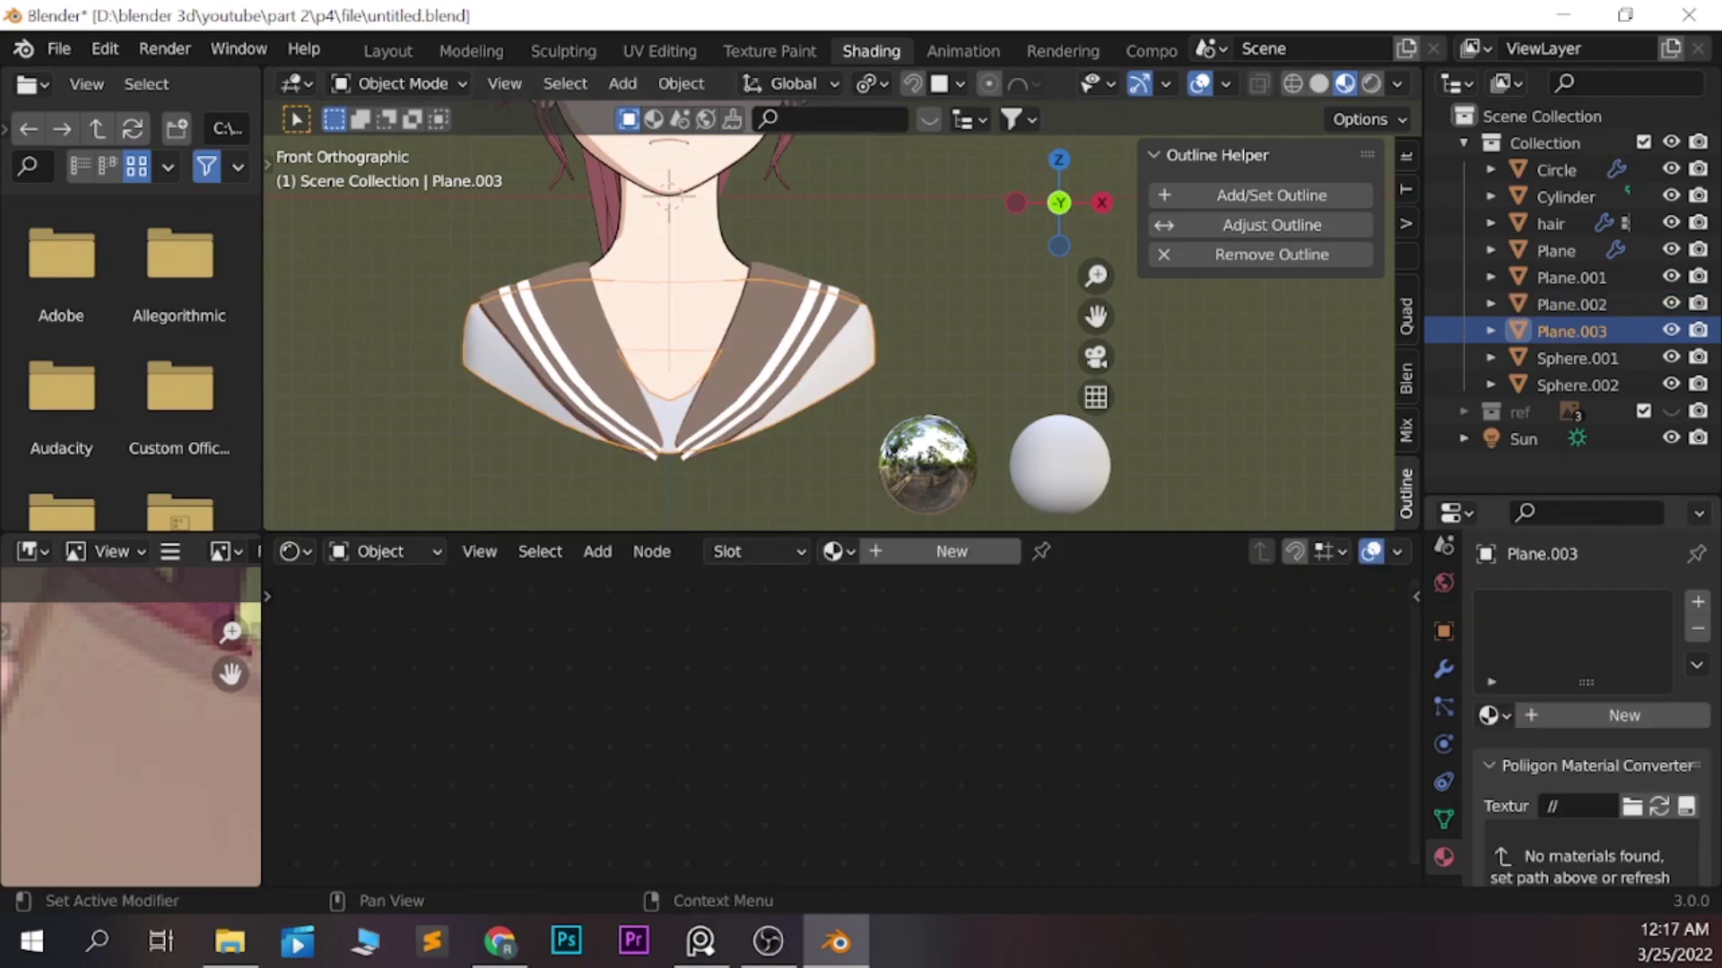
left_click(1491, 714)
left_click(1273, 676)
Join the two collar pieces into a single object
left_click(377, 403)
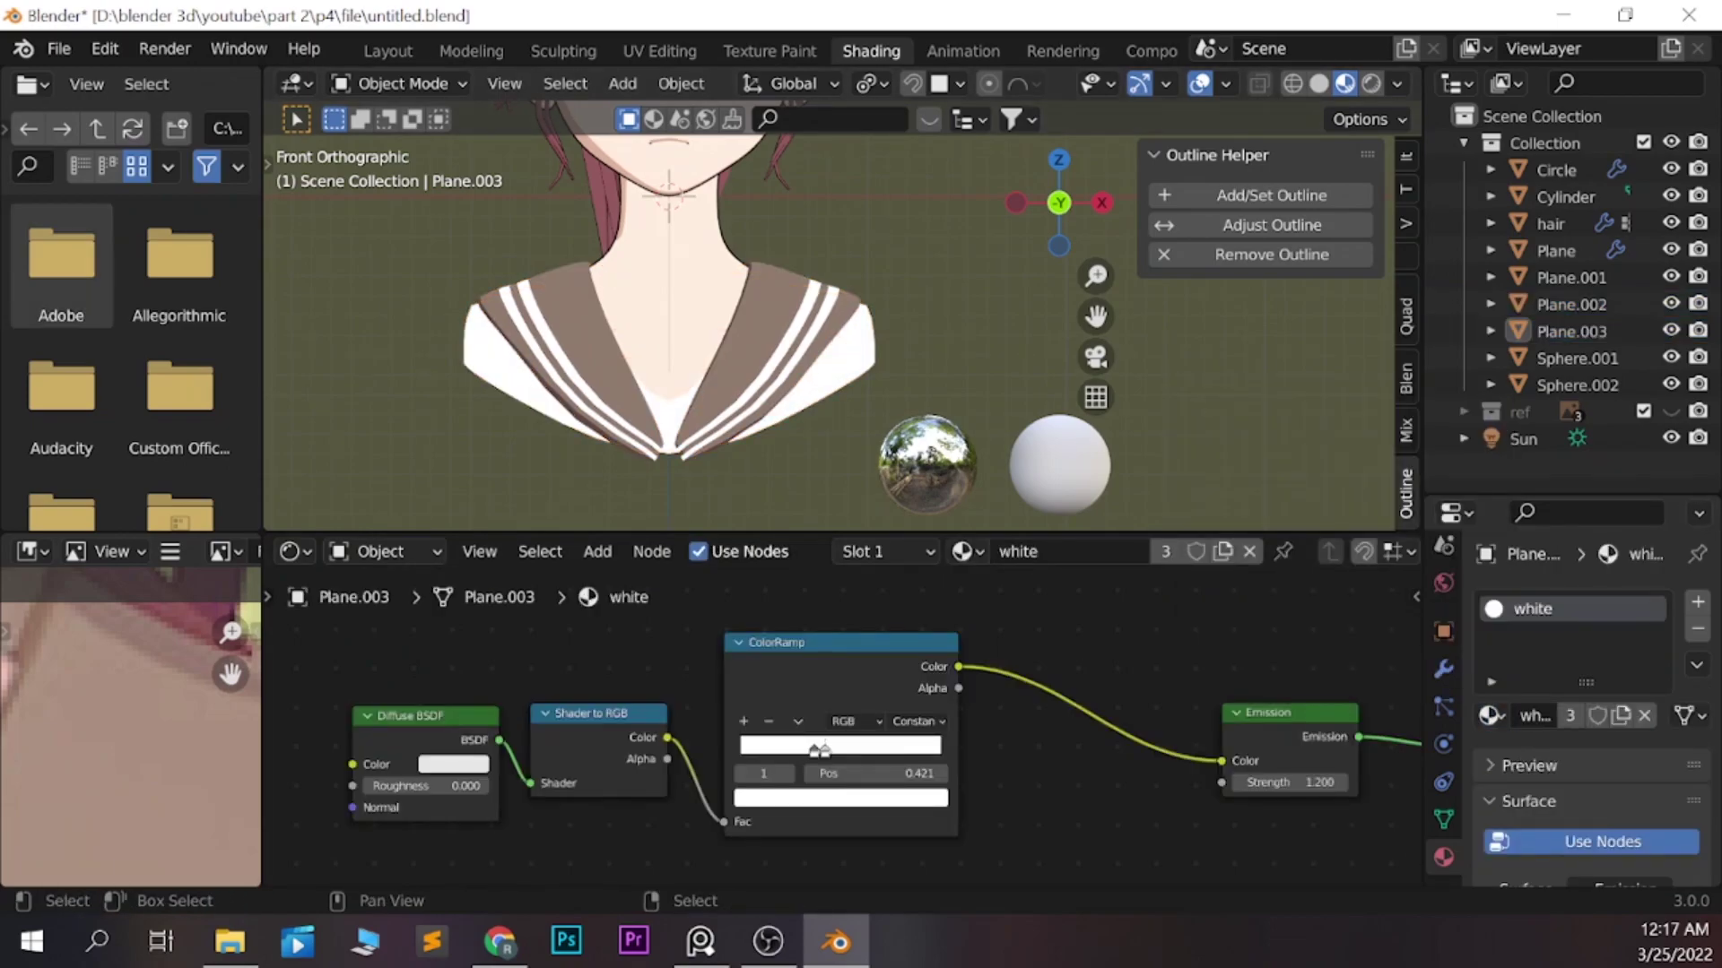
middle_click_drag(672, 314, 713, 359, "shift")
key("ctrl+j")
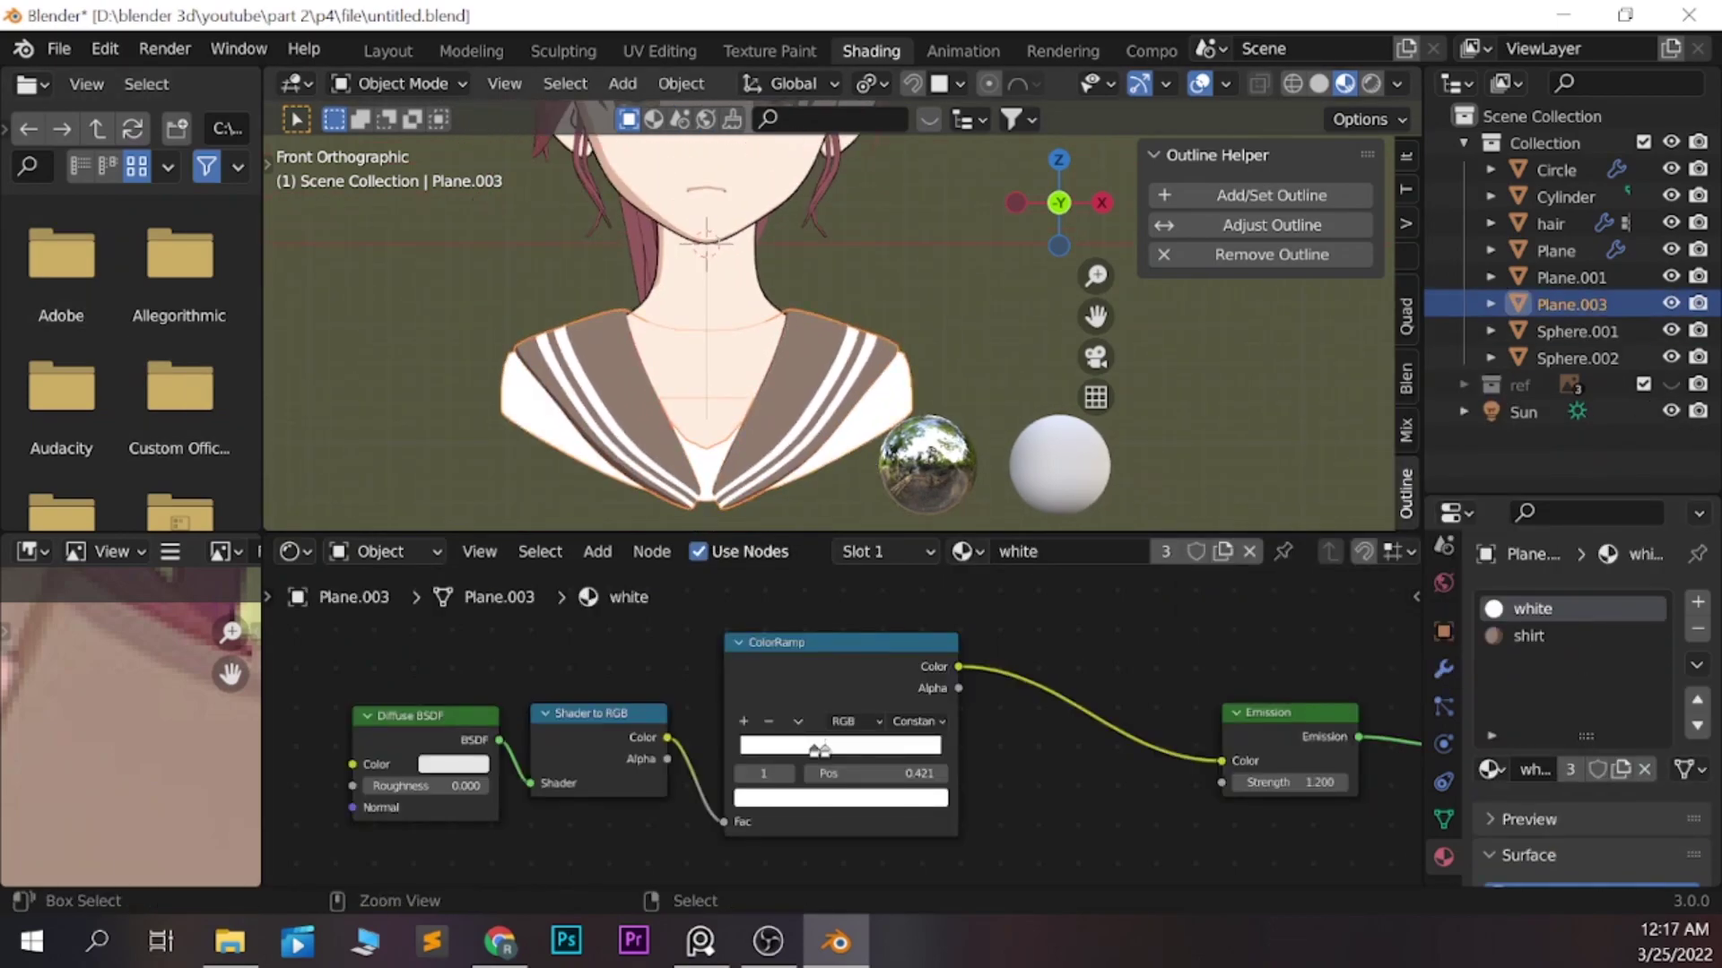
Add a black outline to the collar with thickness -0.01 m
key("ctrl+s")
left_click(1272, 195)
left_click(1444, 668)
scroll(1591, 717, "down", 5)
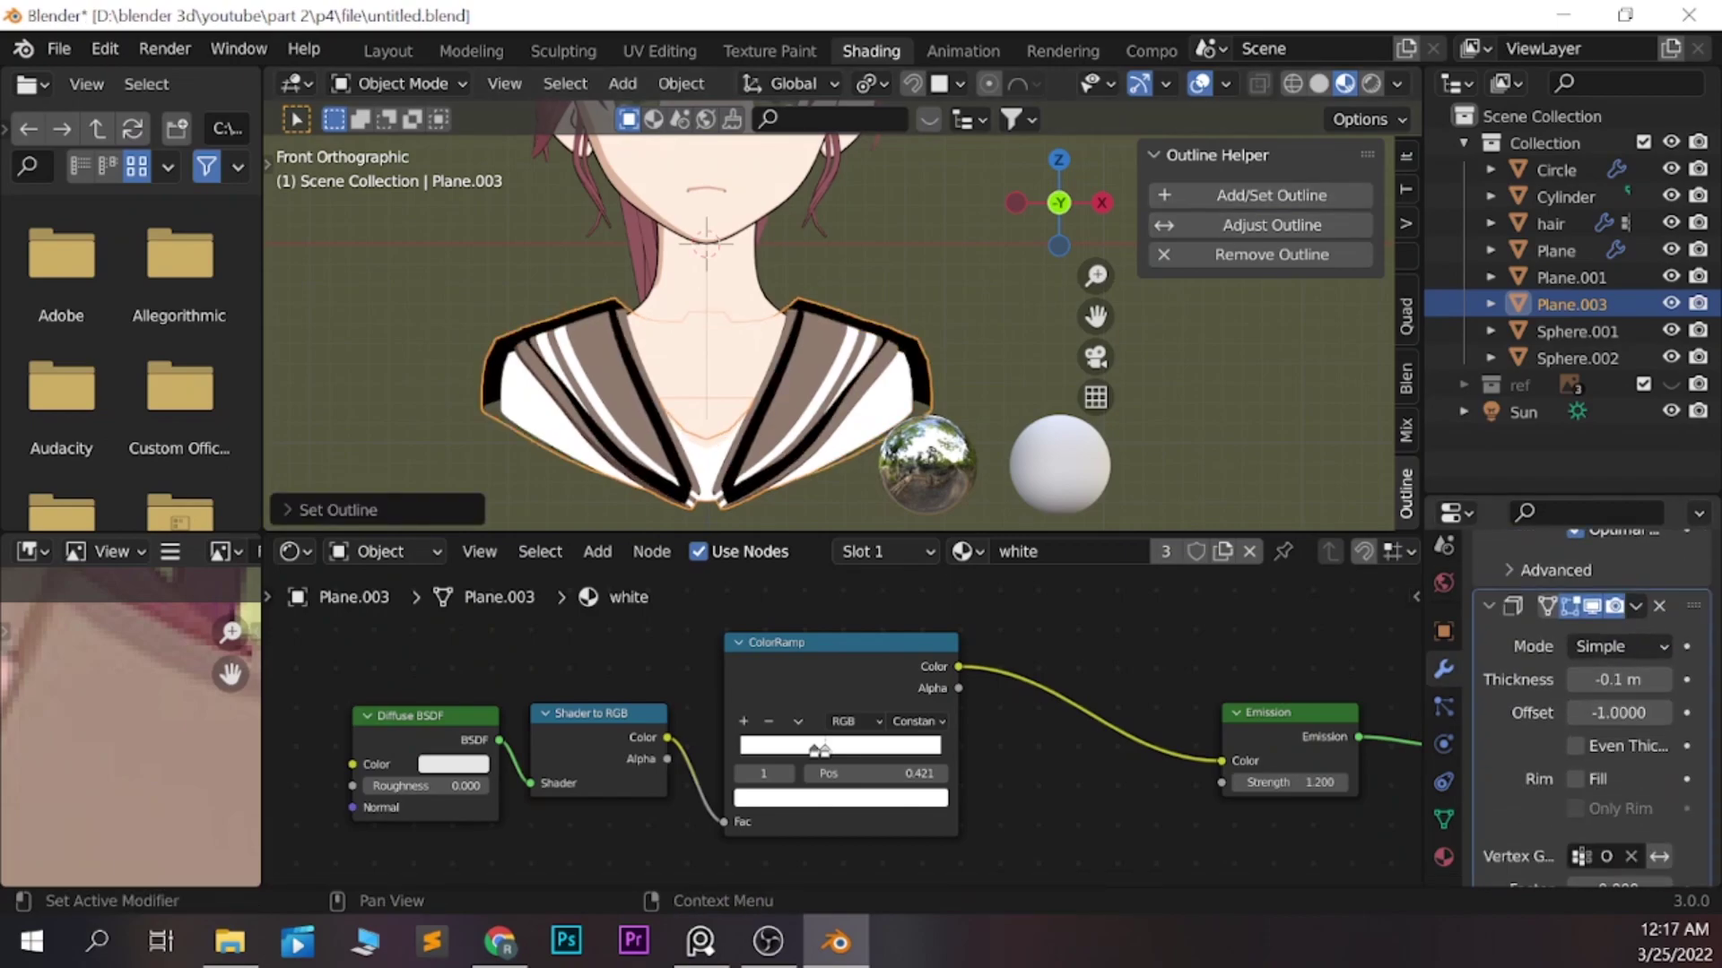
left_click_drag(1618, 679, 1659, 678)
Select the hair ornament's spheres and cylinder on the head
left_click(1166, 404)
middle_click_drag(627, 269, 629, 364, "shift")
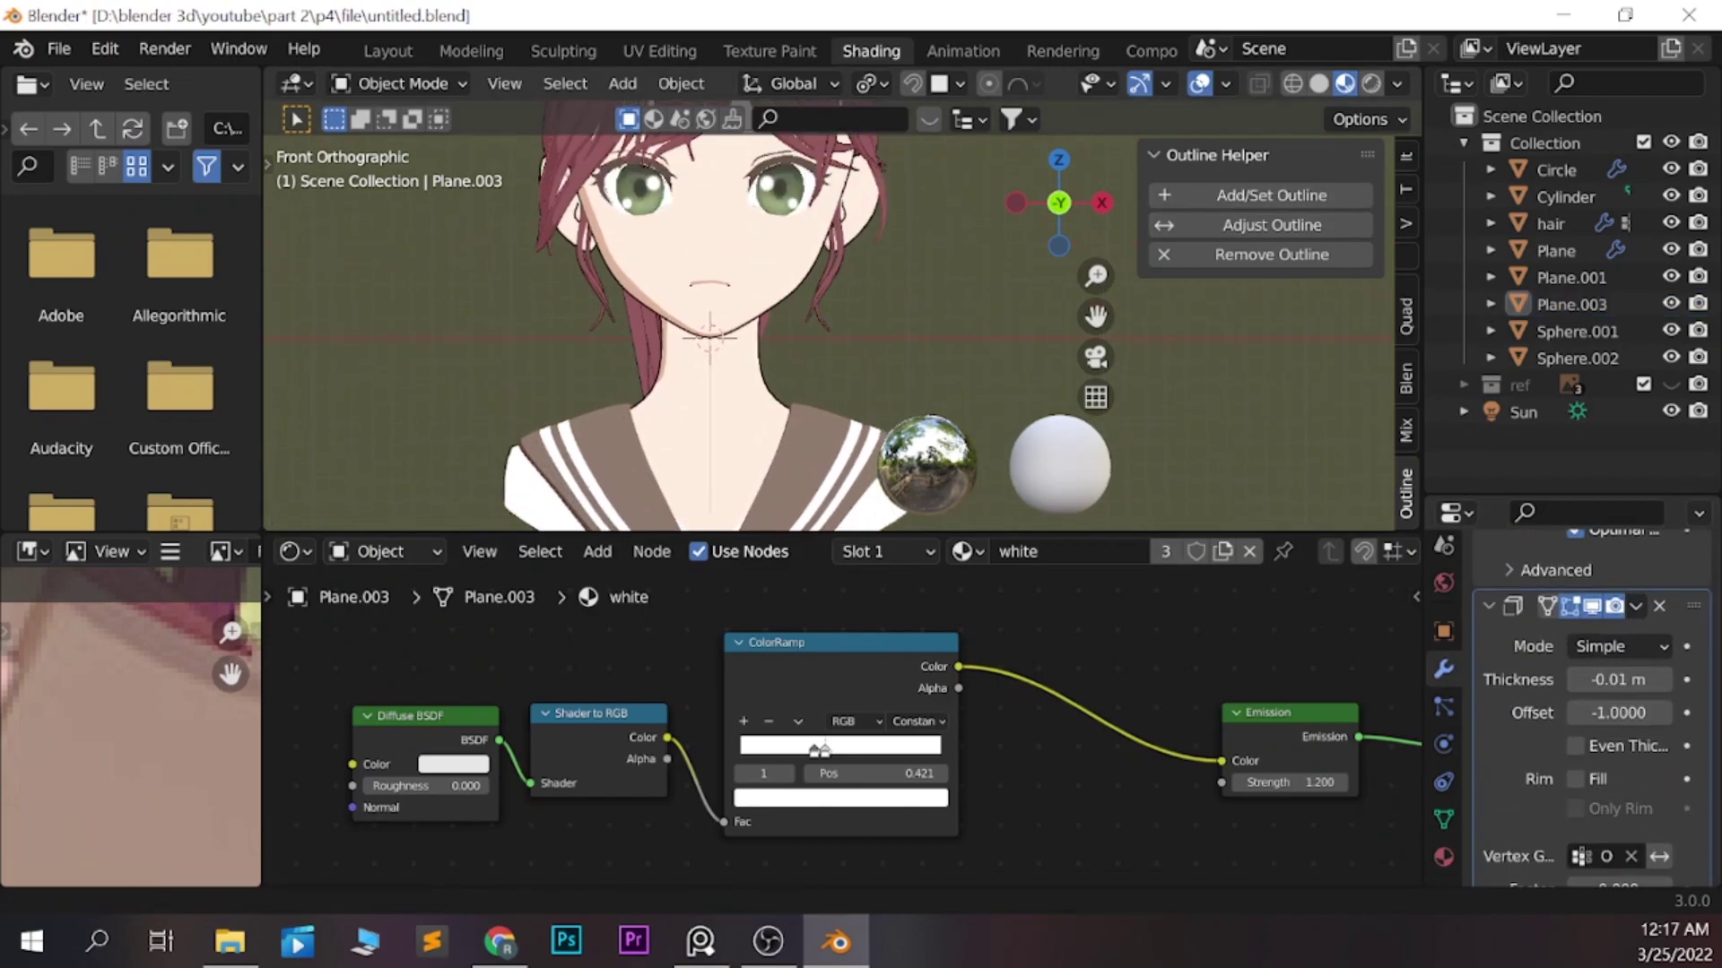
scroll(807, 314, "down", 3)
left_click_drag(681, 180, 780, 251)
Merge both ornament spheres into the cylinder and view it from the front
middle_click_drag(807, 314, 896, 314)
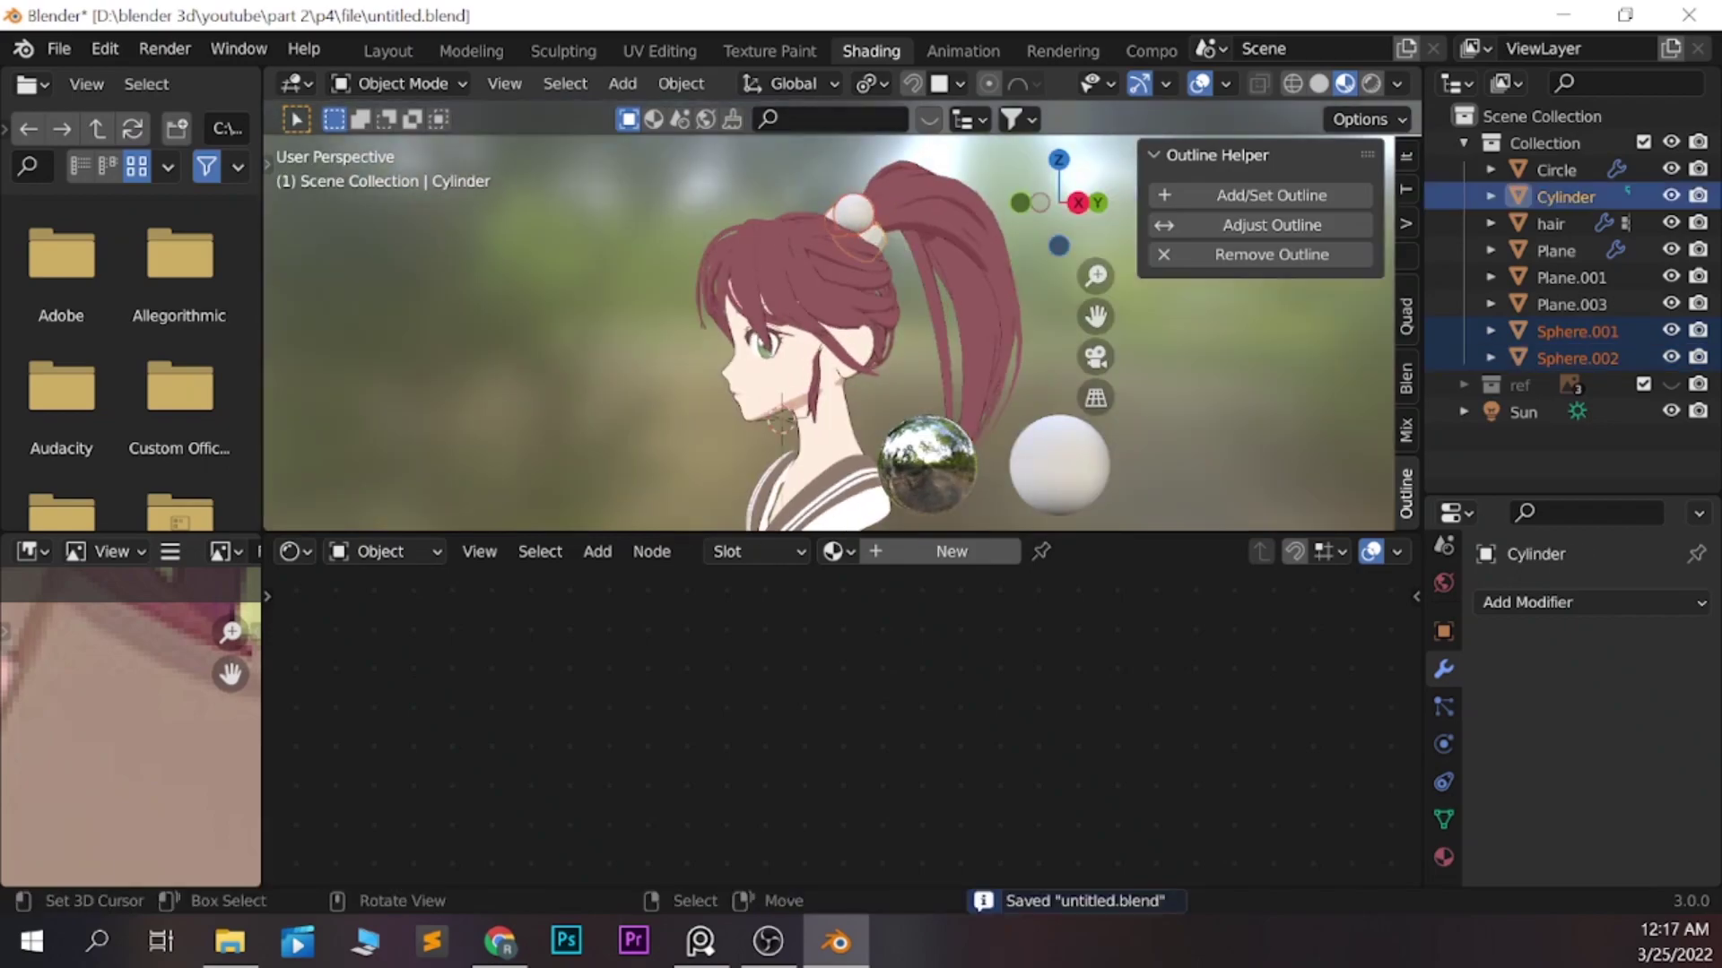
key("ctrl+j")
key("KP_1")
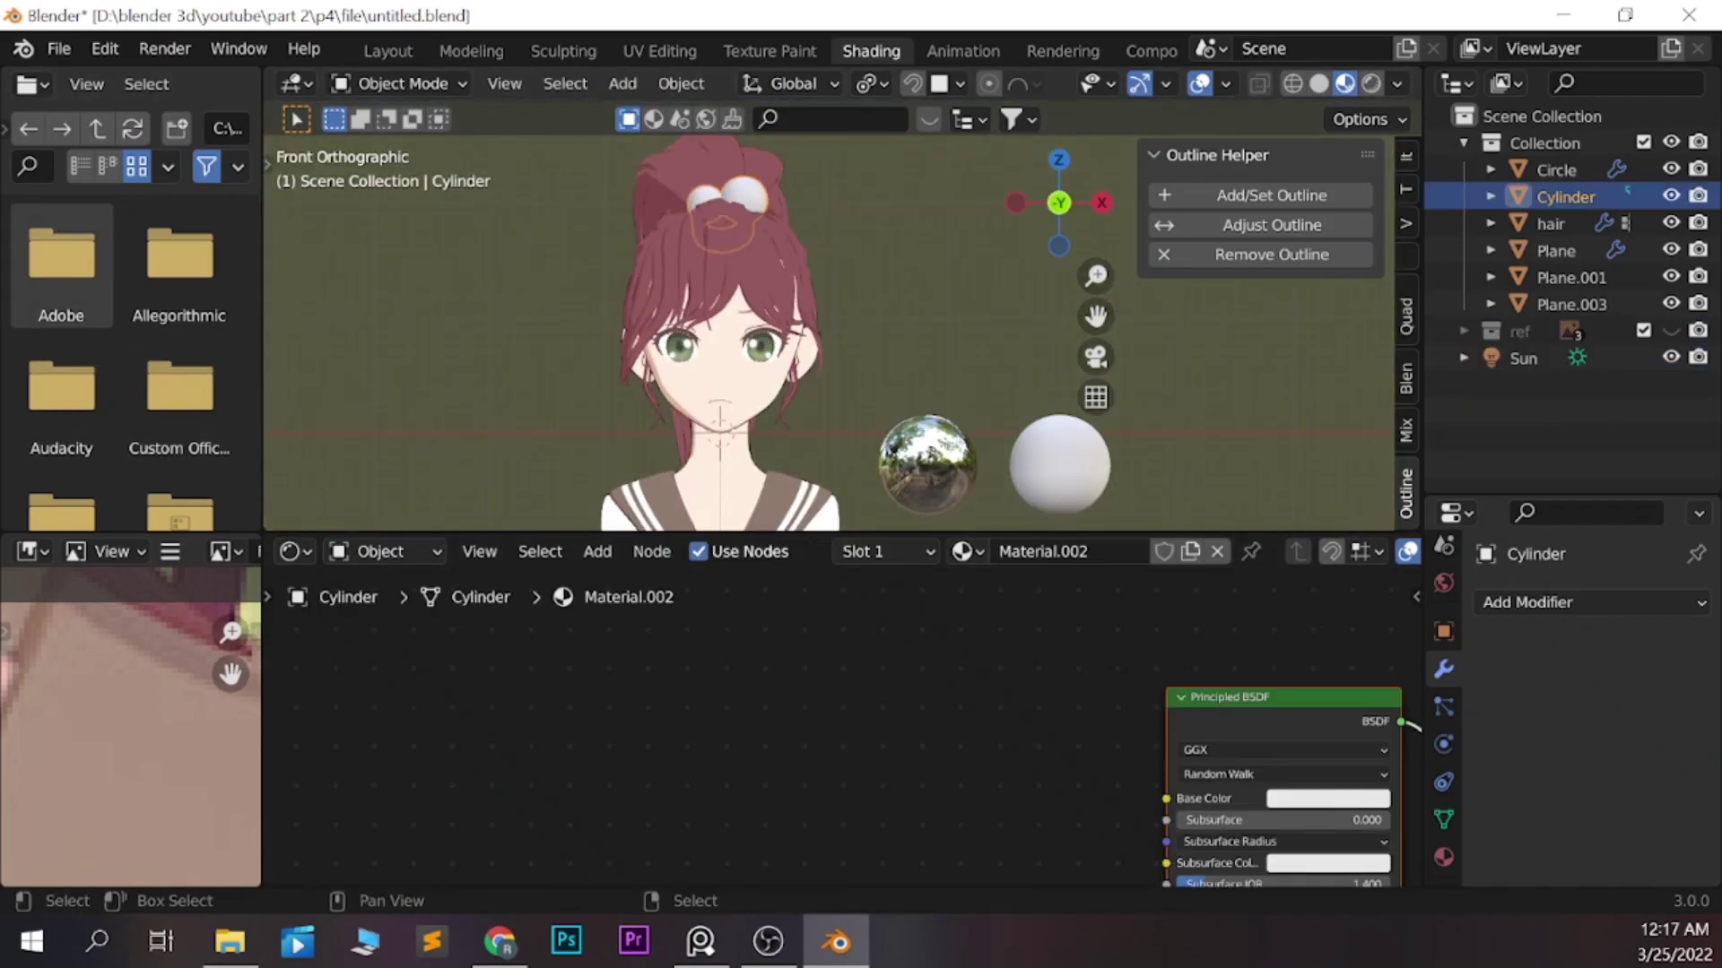
Replace the ornament's default shader with the pasted toon node chain and edit its dark-tone colour
key("Home")
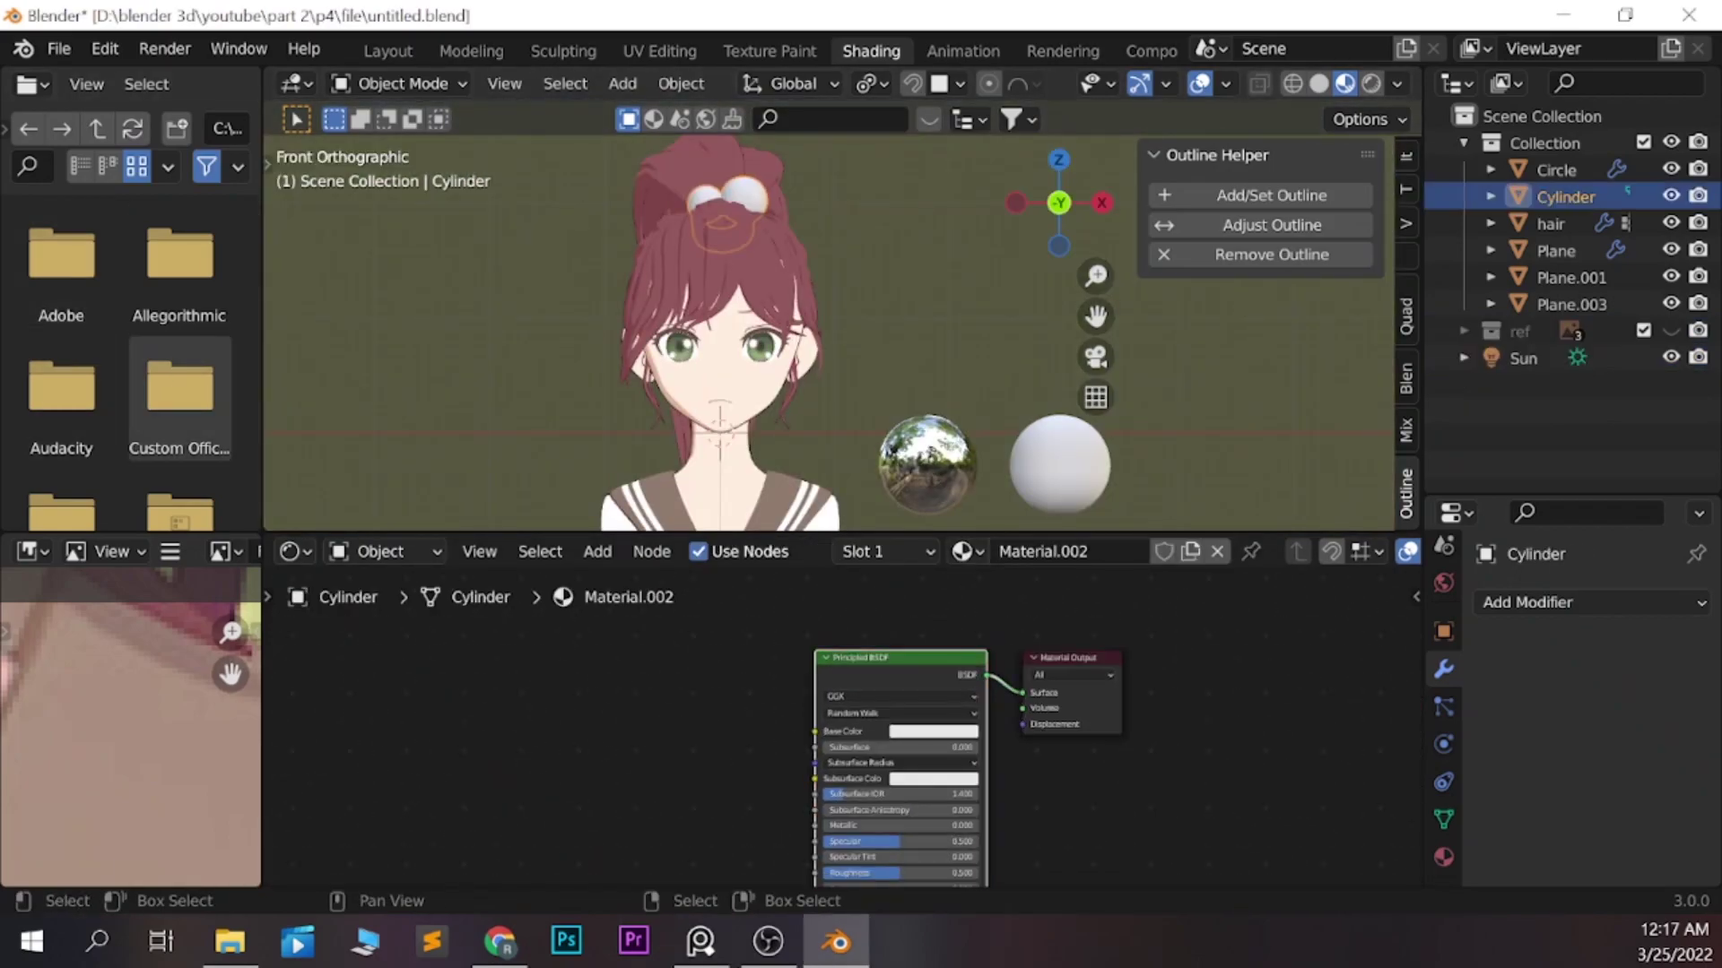
key("Delete")
key("ctrl+v")
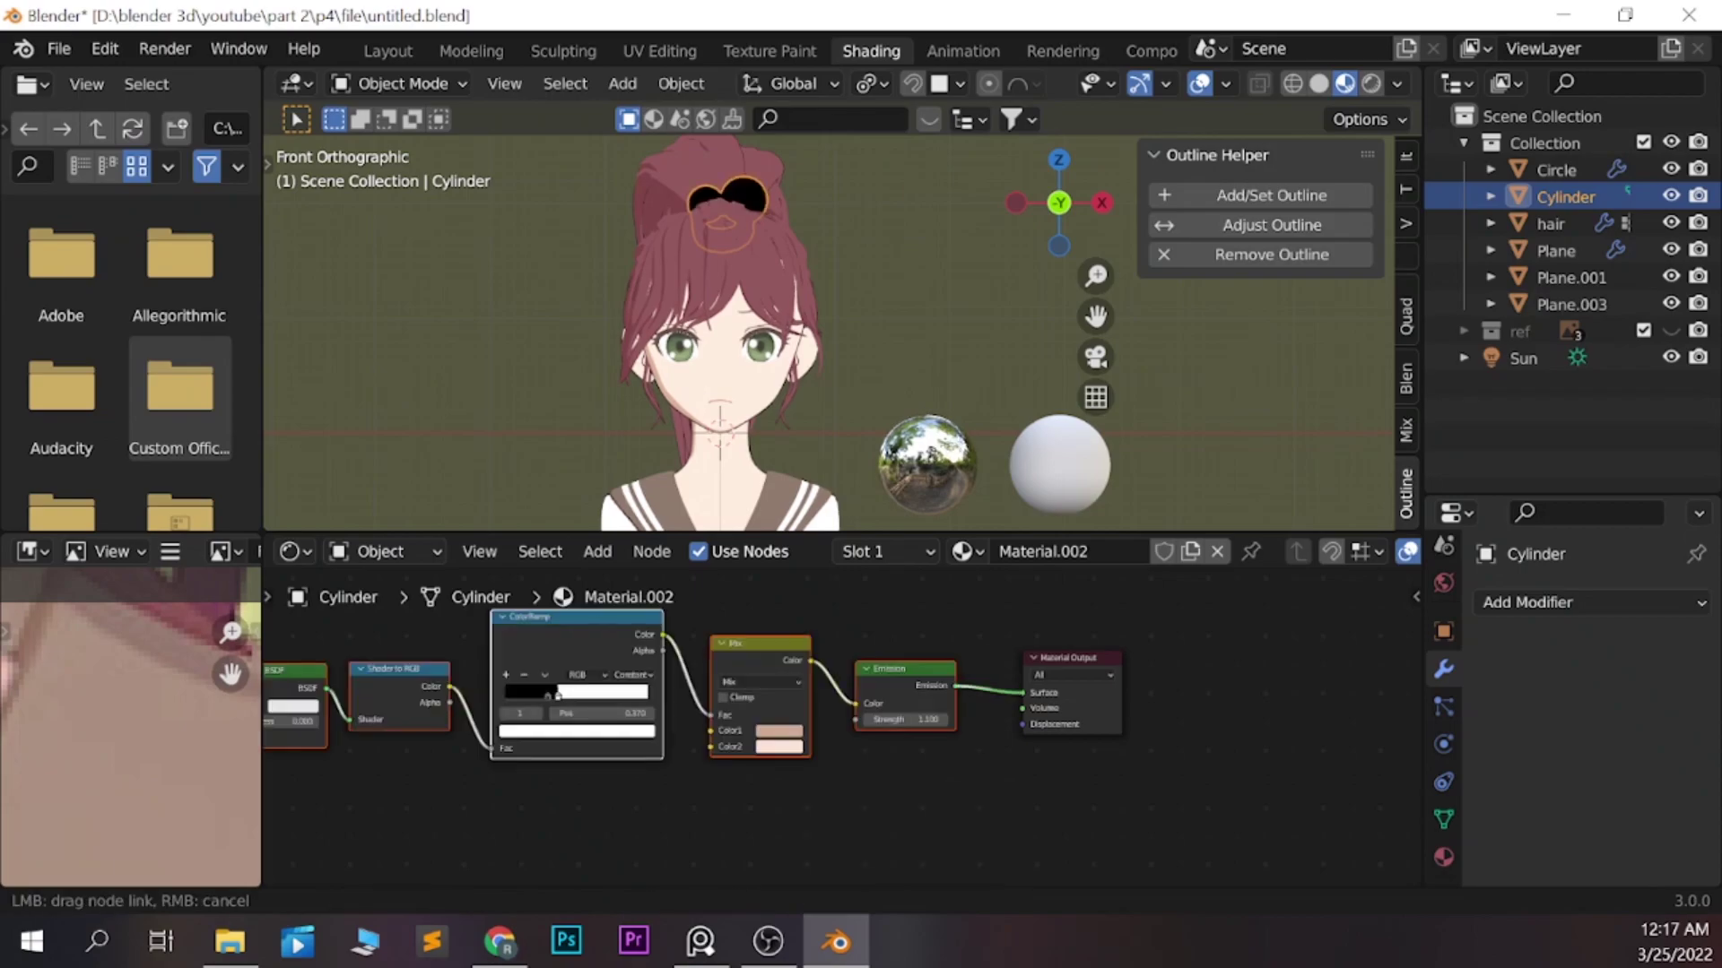
scroll(729, 733, "up", 3)
left_click(828, 729)
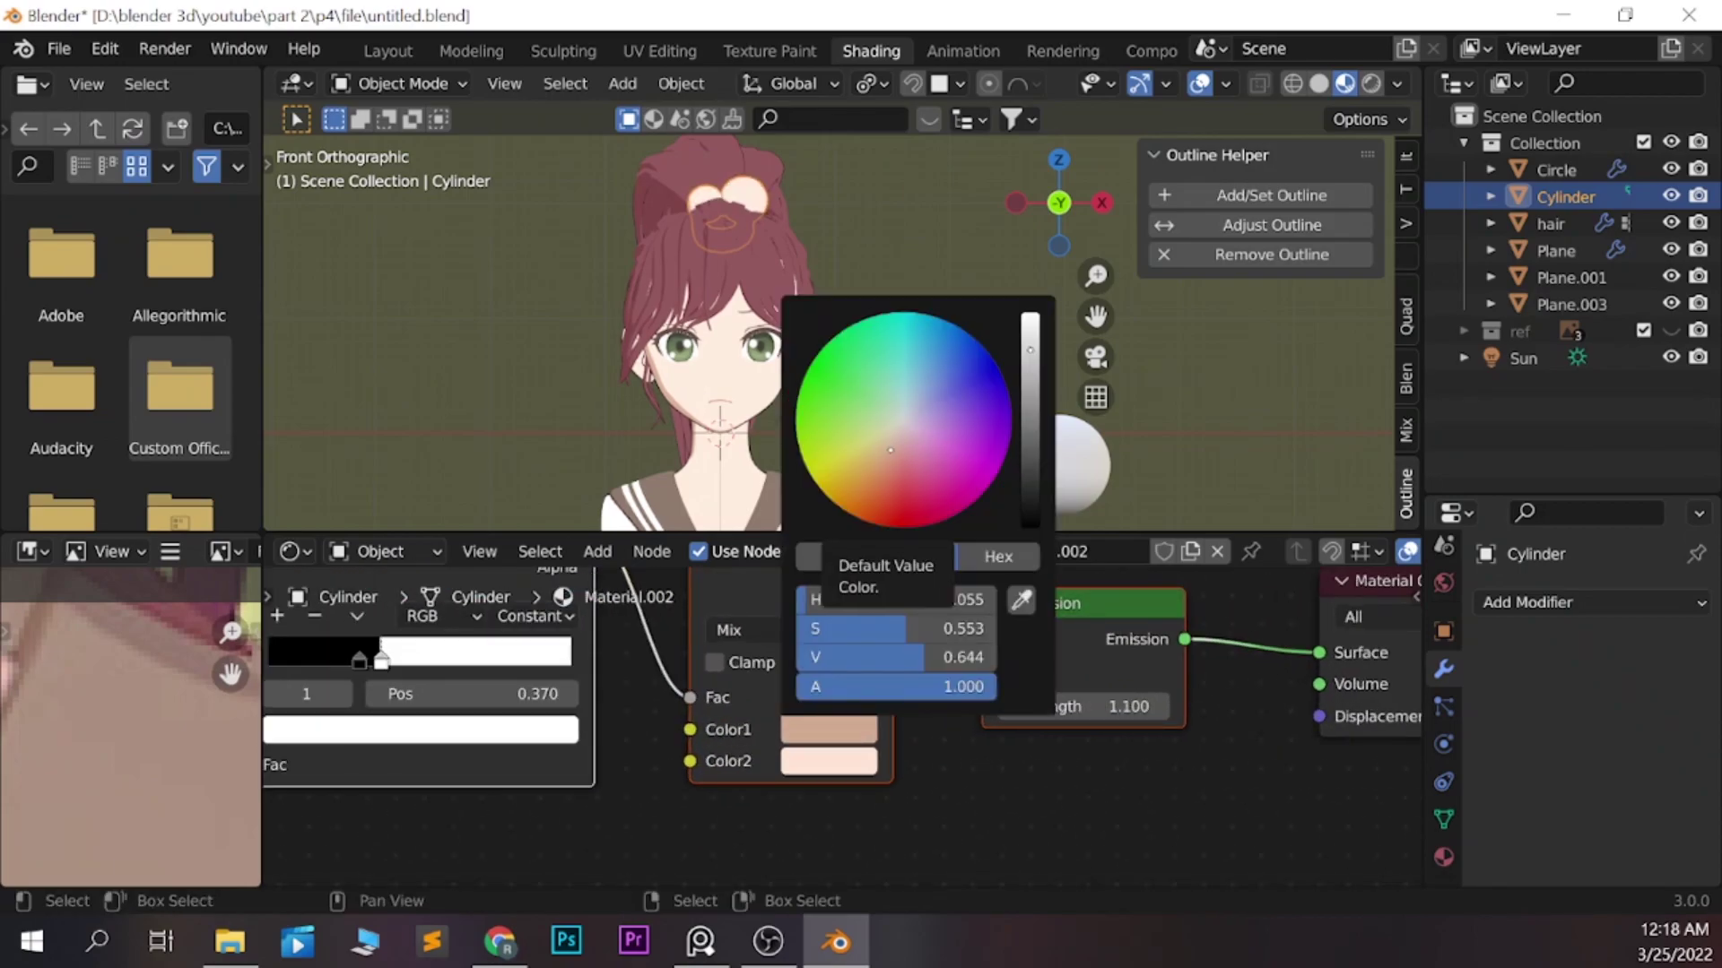
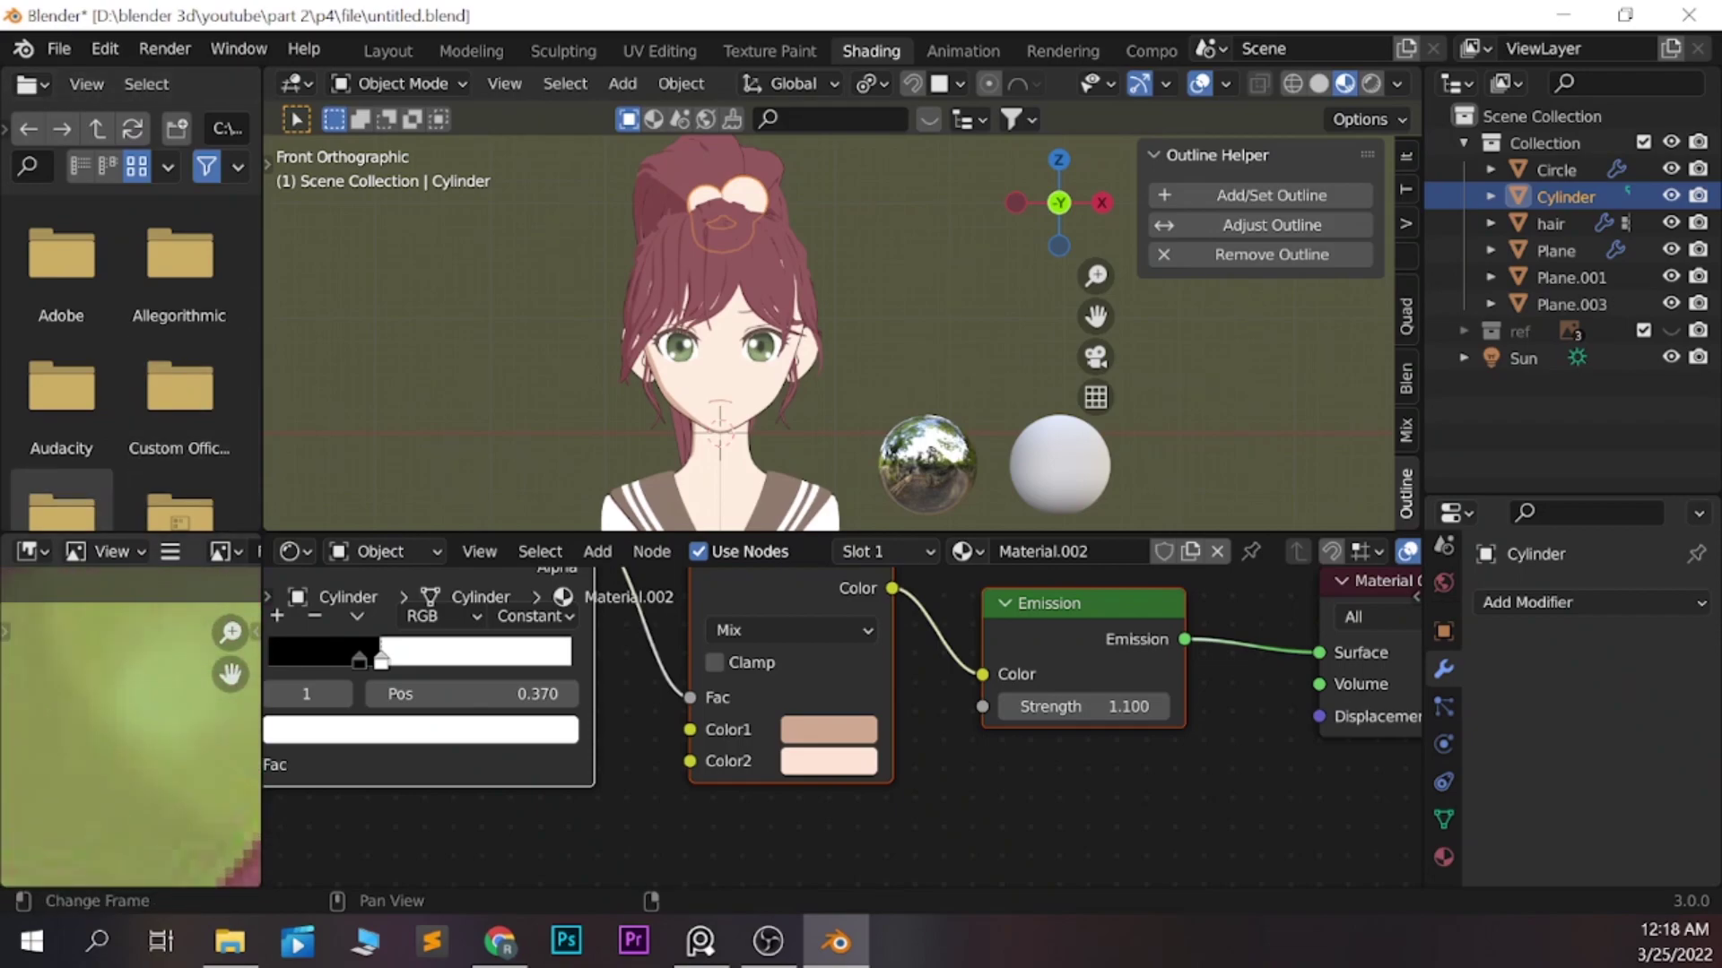
Sample the bow's green into both Mix node colours, Color1 and Color2
key("e")
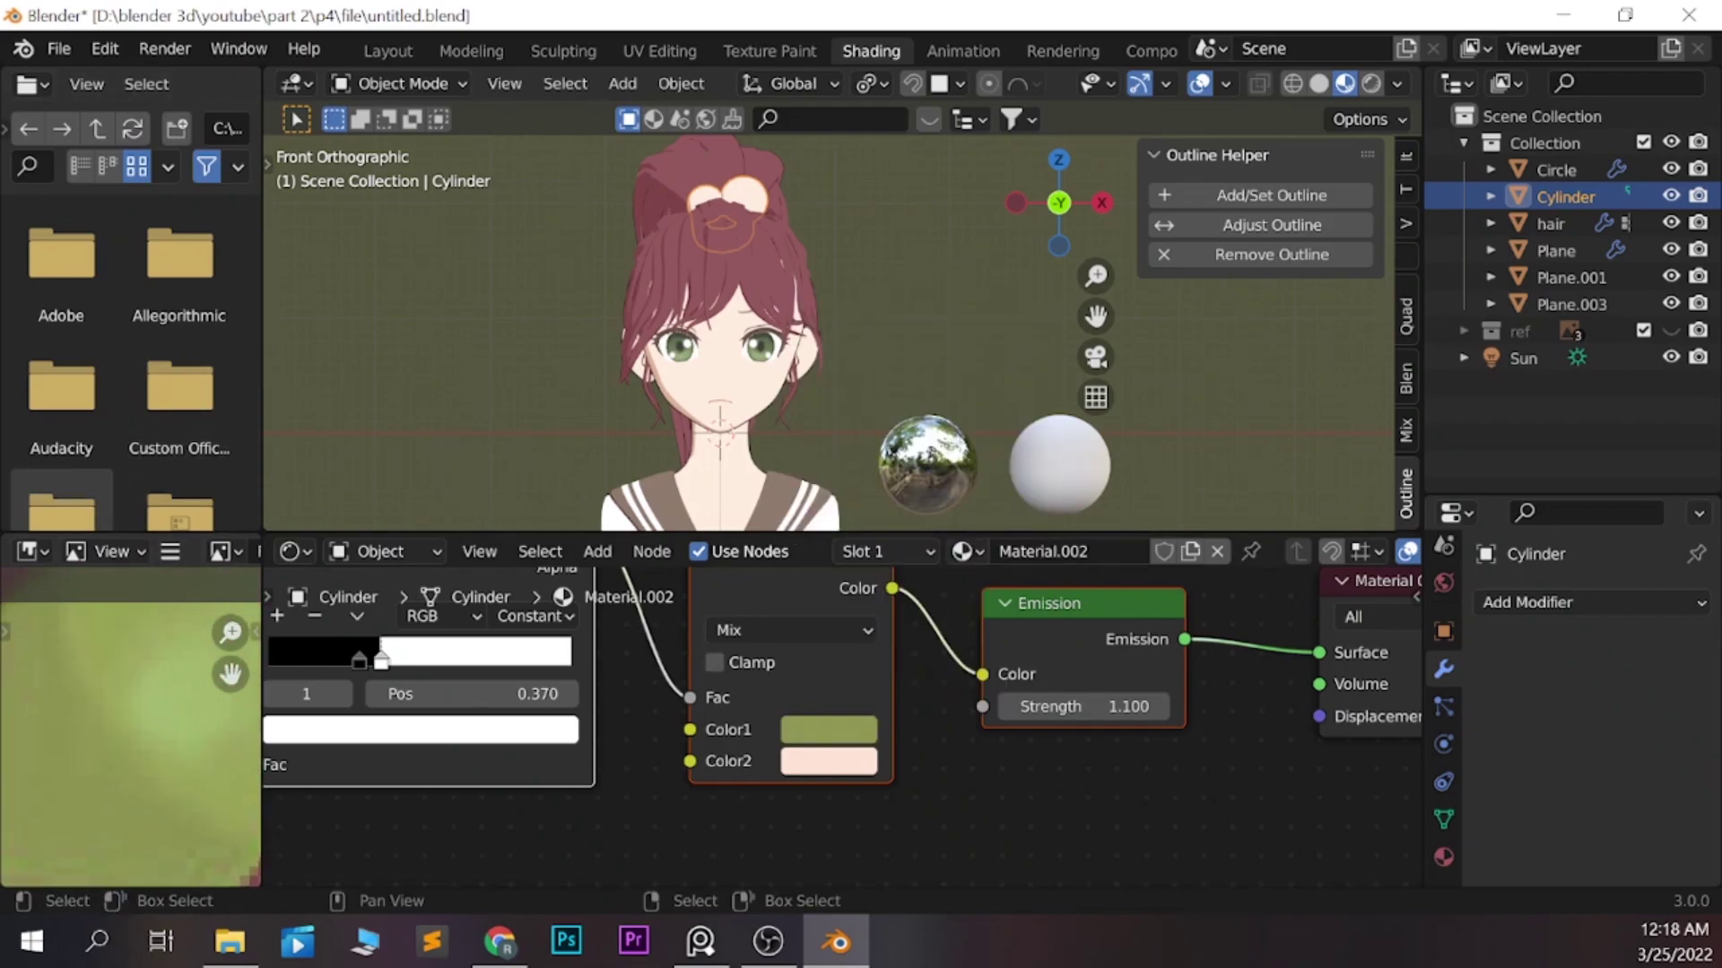
left_click(828, 762)
key("e")
left_click(134, 708)
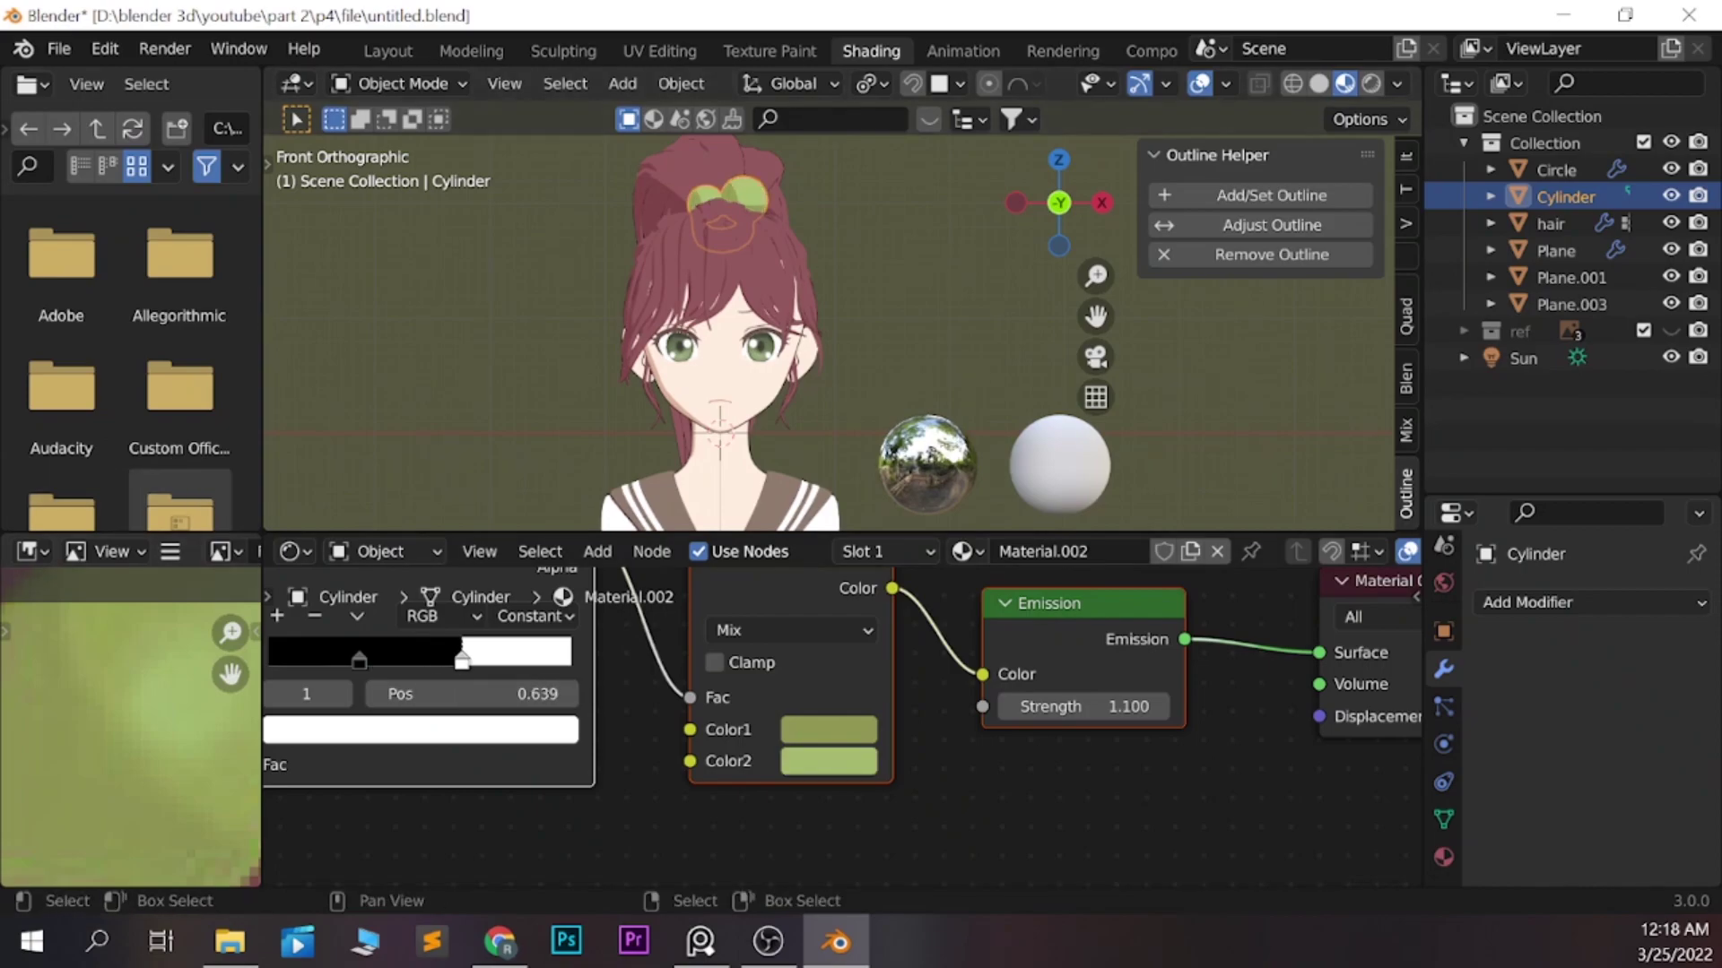
Set the ColorRamp to B-Spline and add a grey stop, squeezing the stops into a narrow soft band
middle_click_drag(1076, 807, 1120, 819)
left_click(560, 618)
left_click(577, 750)
left_click_drag(428, 673, 574, 672)
left_click(504, 672)
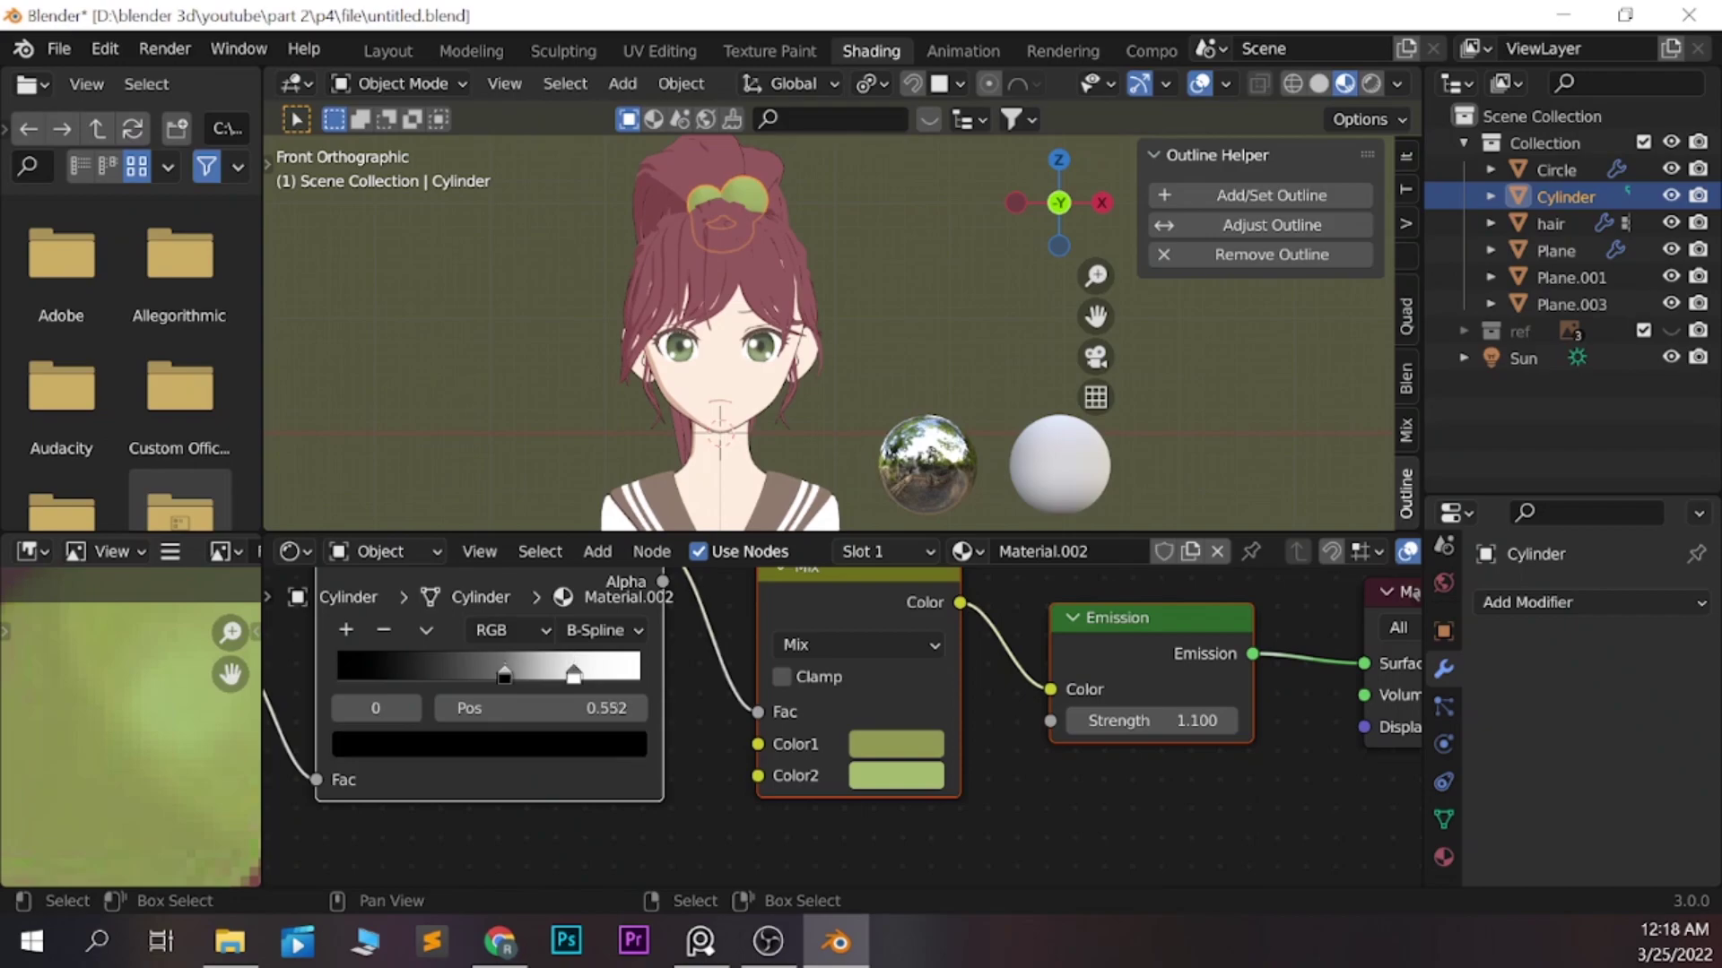
left_click(345, 631)
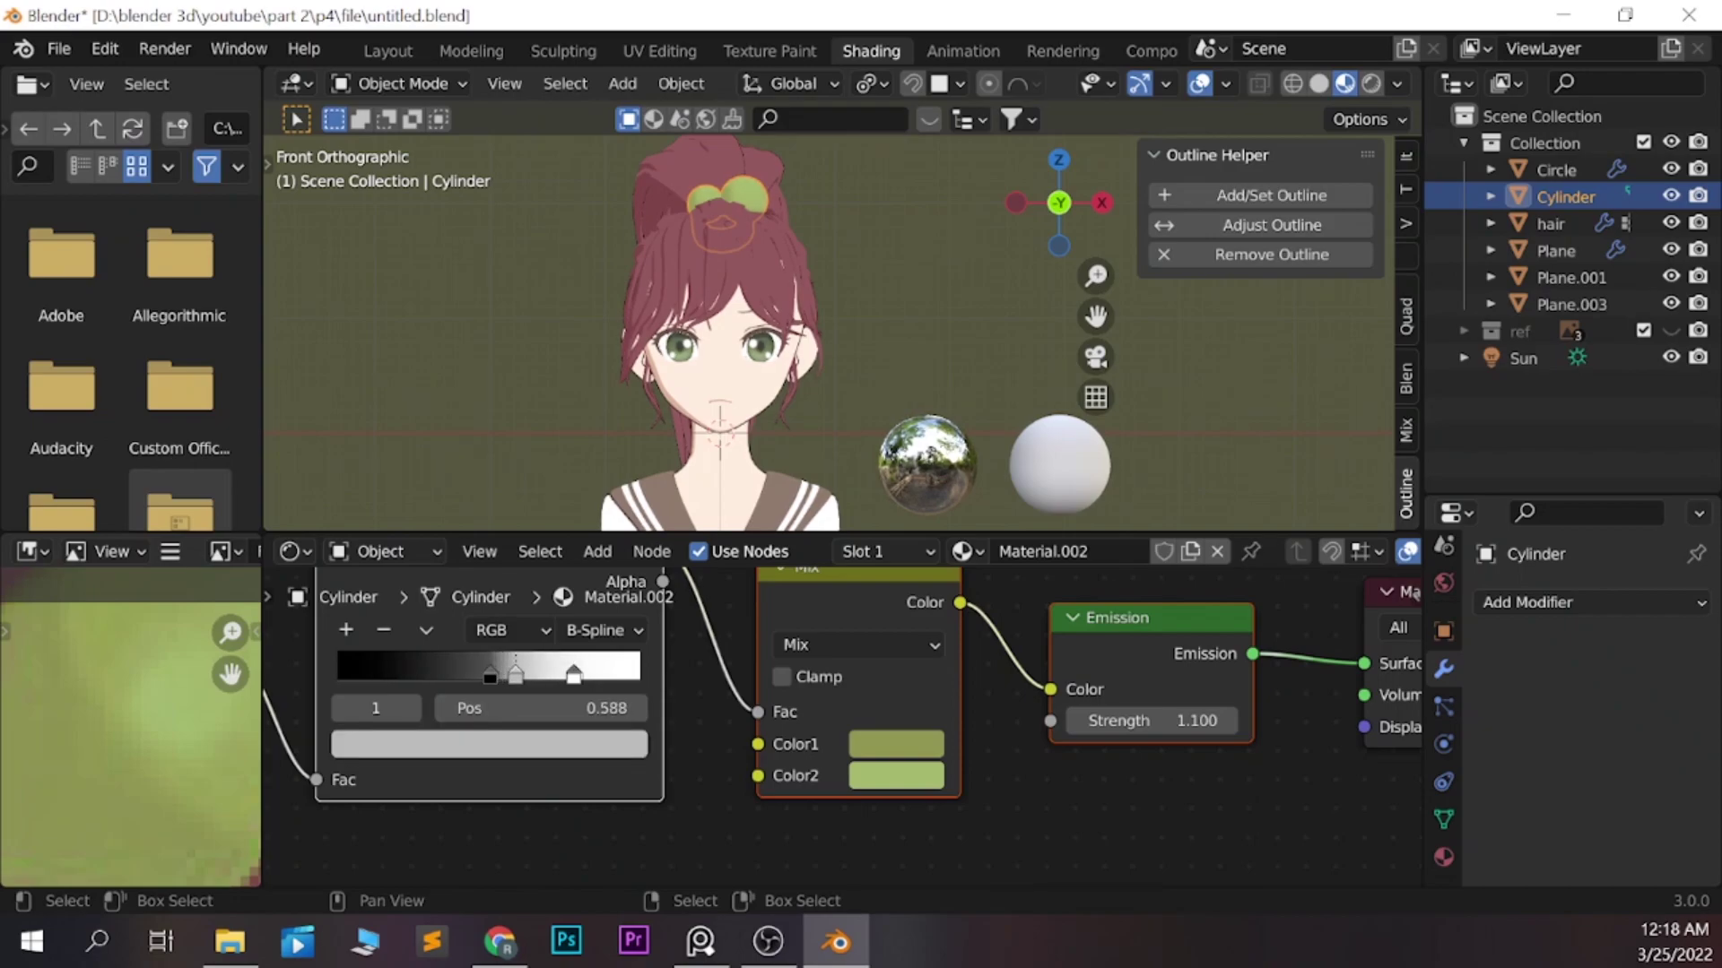
left_click_drag(574, 674, 618, 674)
mouse_move(490, 674)
left_mouse_down()
mouse_move(604, 674)
mouse_move(523, 674)
left_mouse_up()
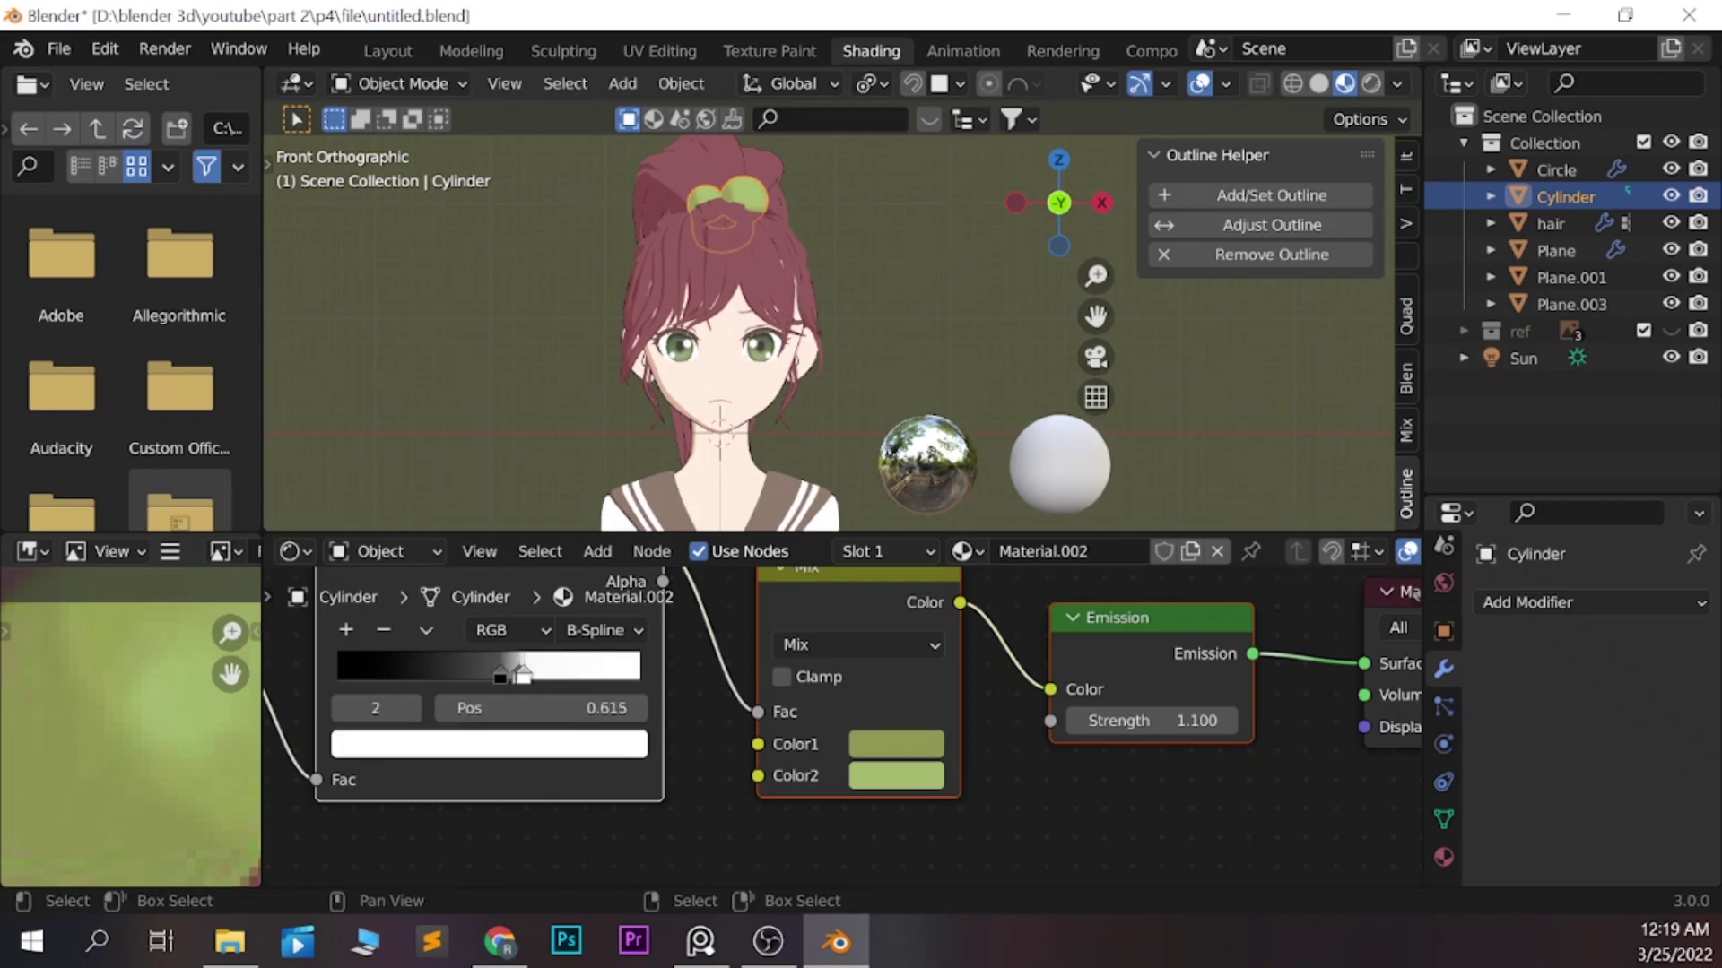
Recheck the ramp interpolation, deselect, and save the blend file
scroll(829, 332, "down", 1)
scroll(618, 638, "down", 1)
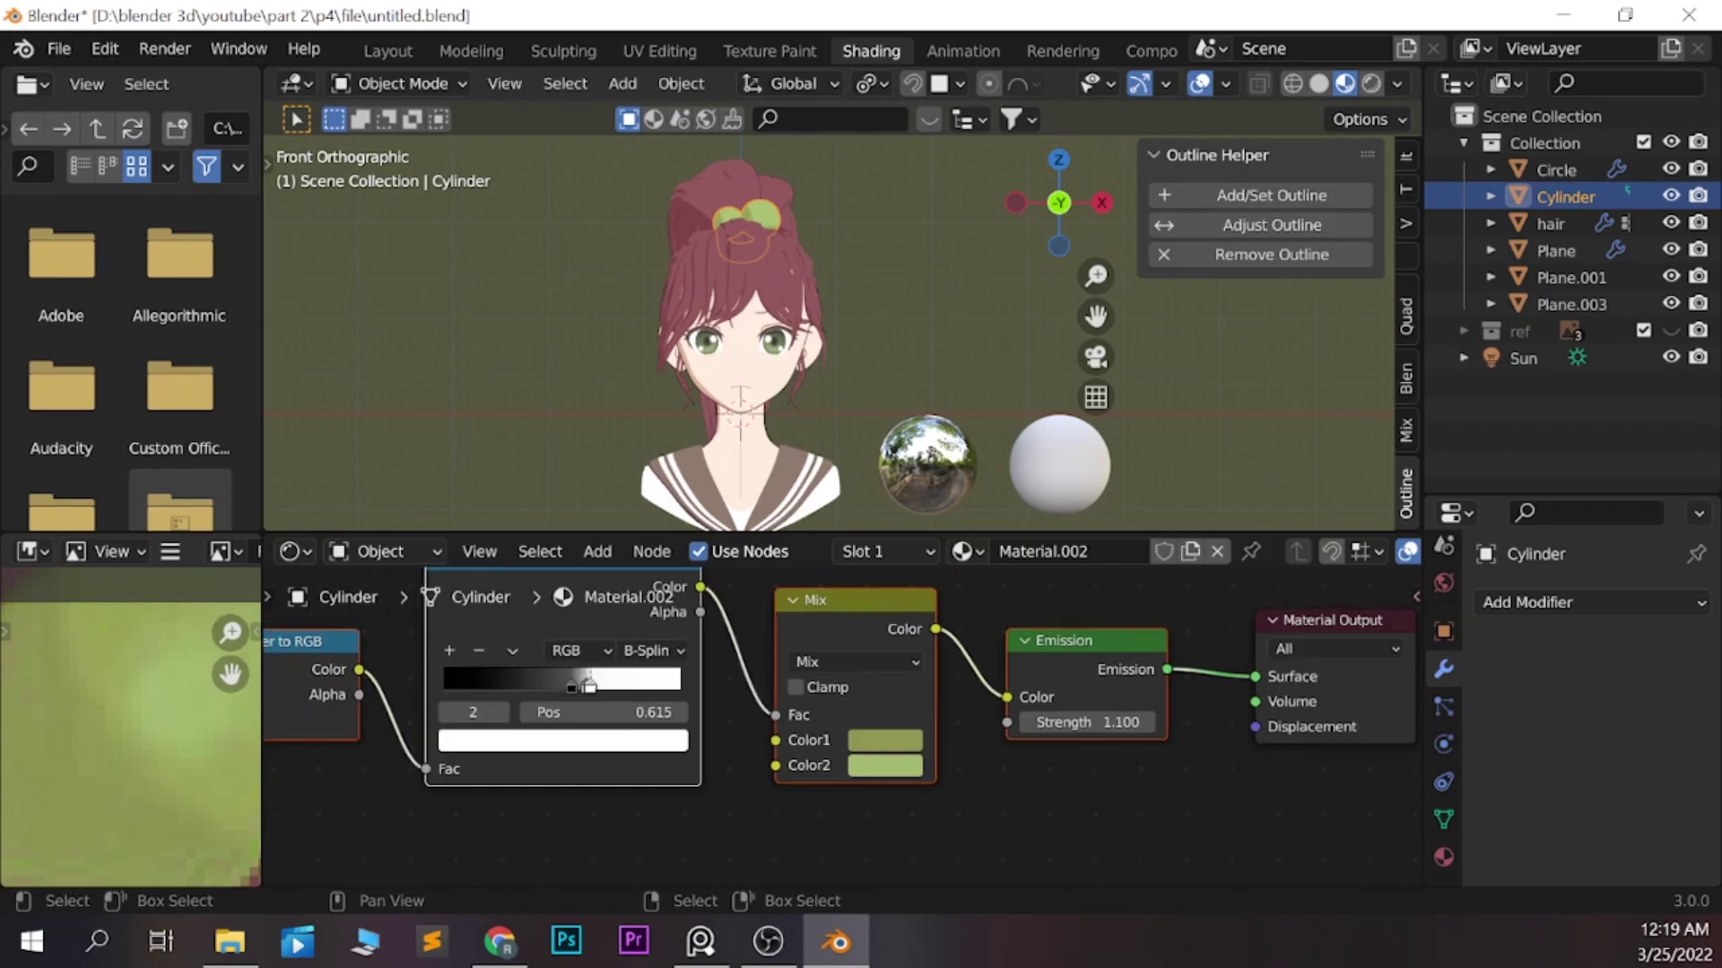
scroll(619, 637, "up", 1)
left_click(619, 638)
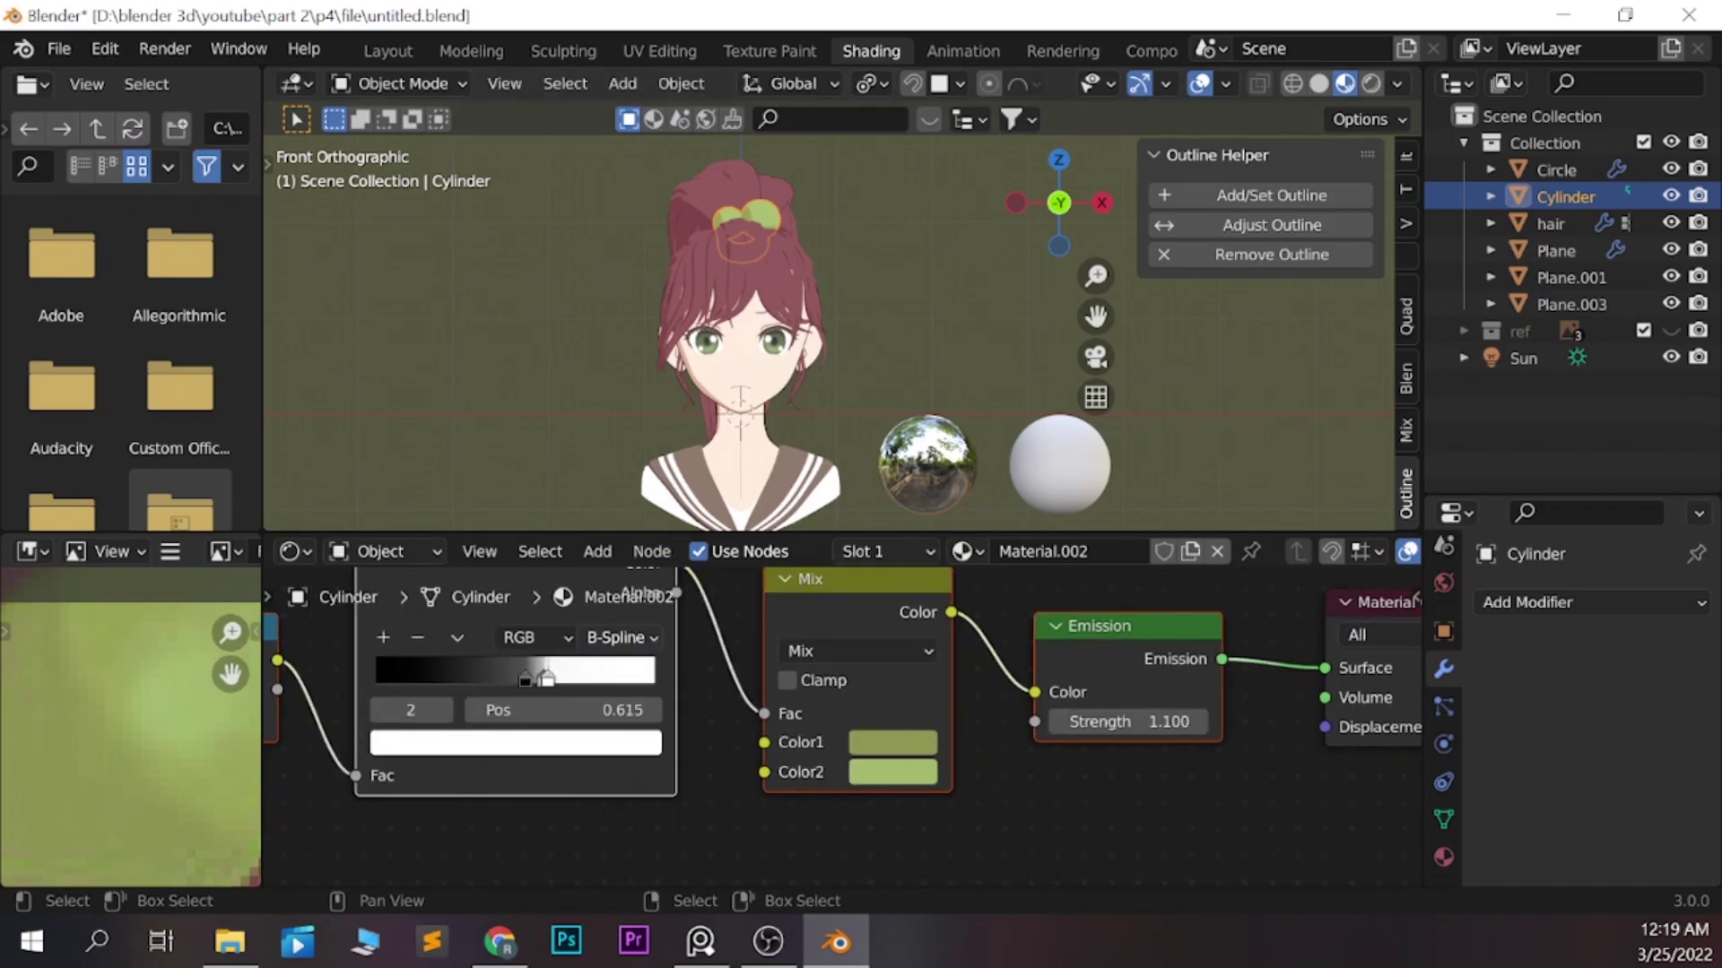
key("alt+a")
scroll(830, 332, "up", 2)
key("ctrl+s")
Select the face Plane and show its skin material's shader nodes
scroll(829, 332, "up", 3)
left_click(627, 395)
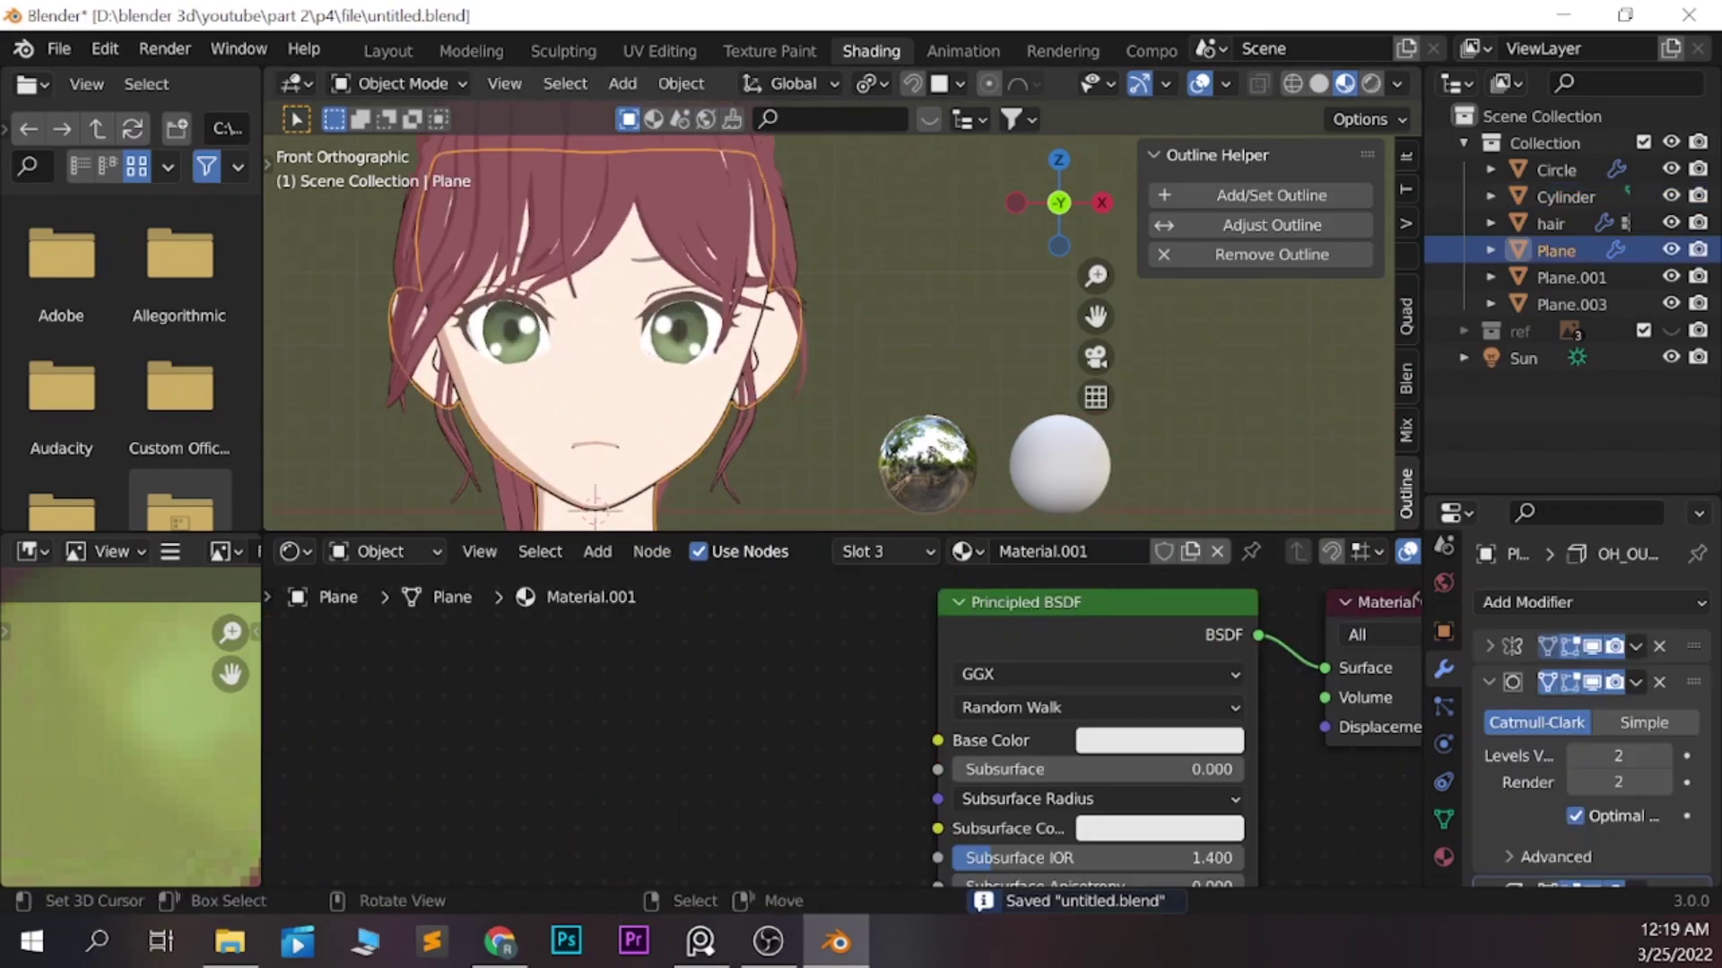
left_click_drag(807, 536, 807, 571)
scroll(987, 735, "down", 2)
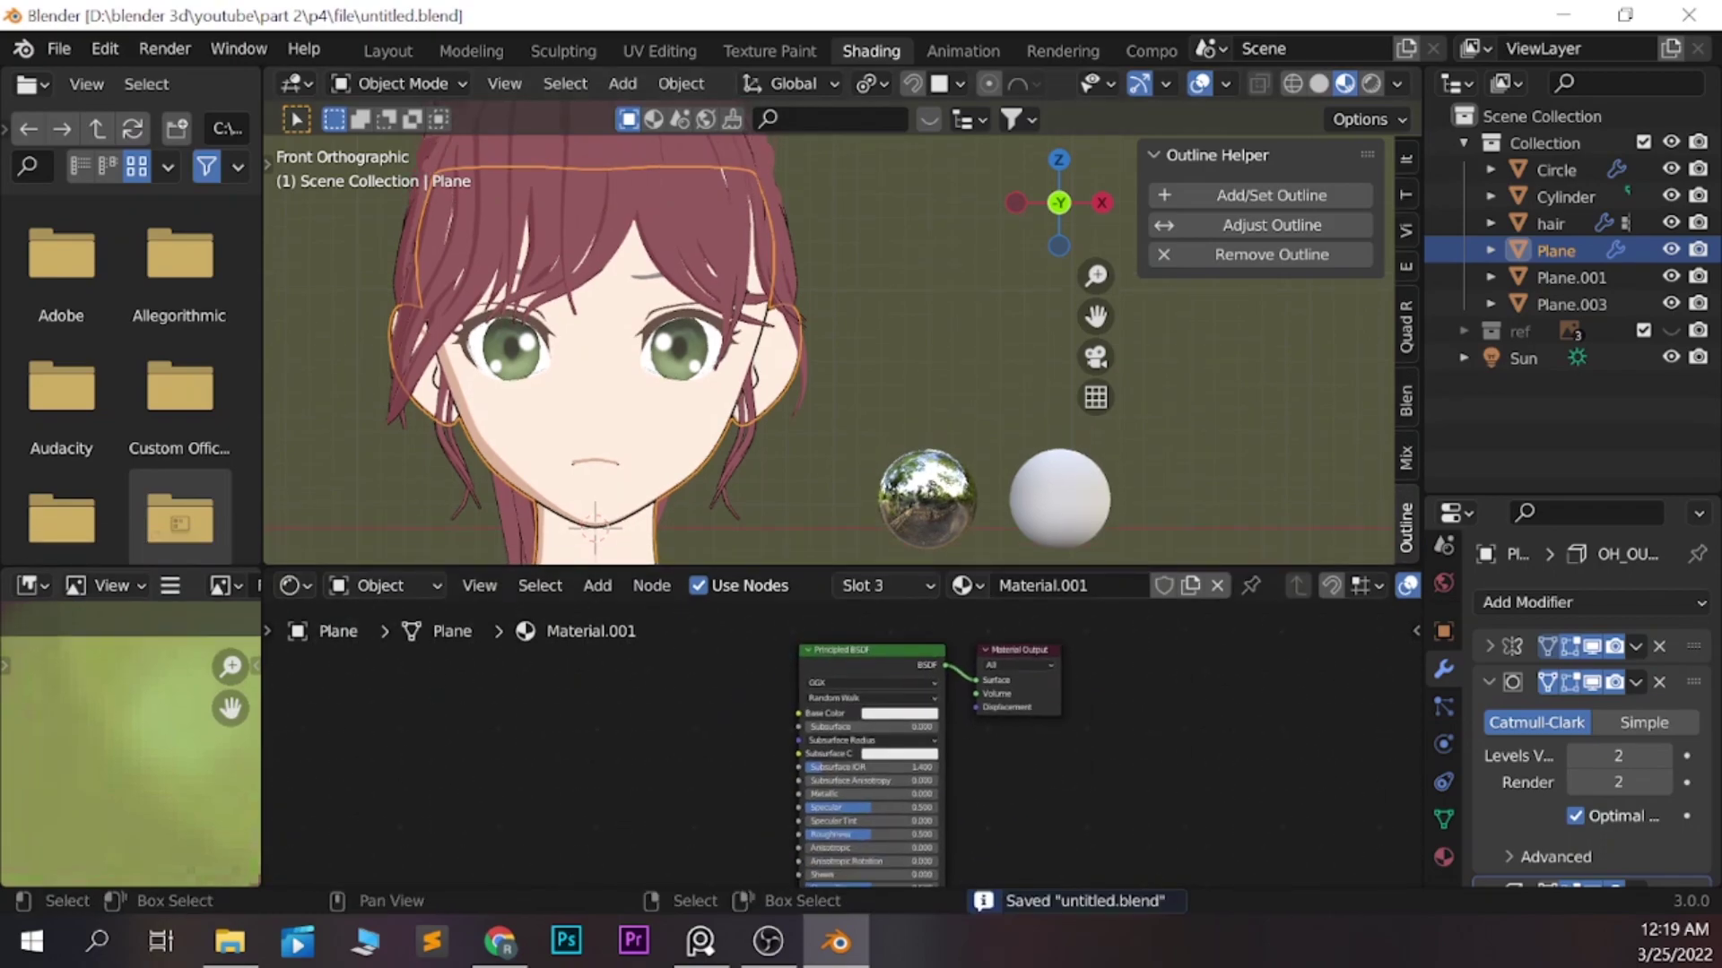
left_click(1444, 856)
left_click(1527, 609)
scroll(807, 718, "up", 1)
left_click_drag(876, 659, 1018, 663)
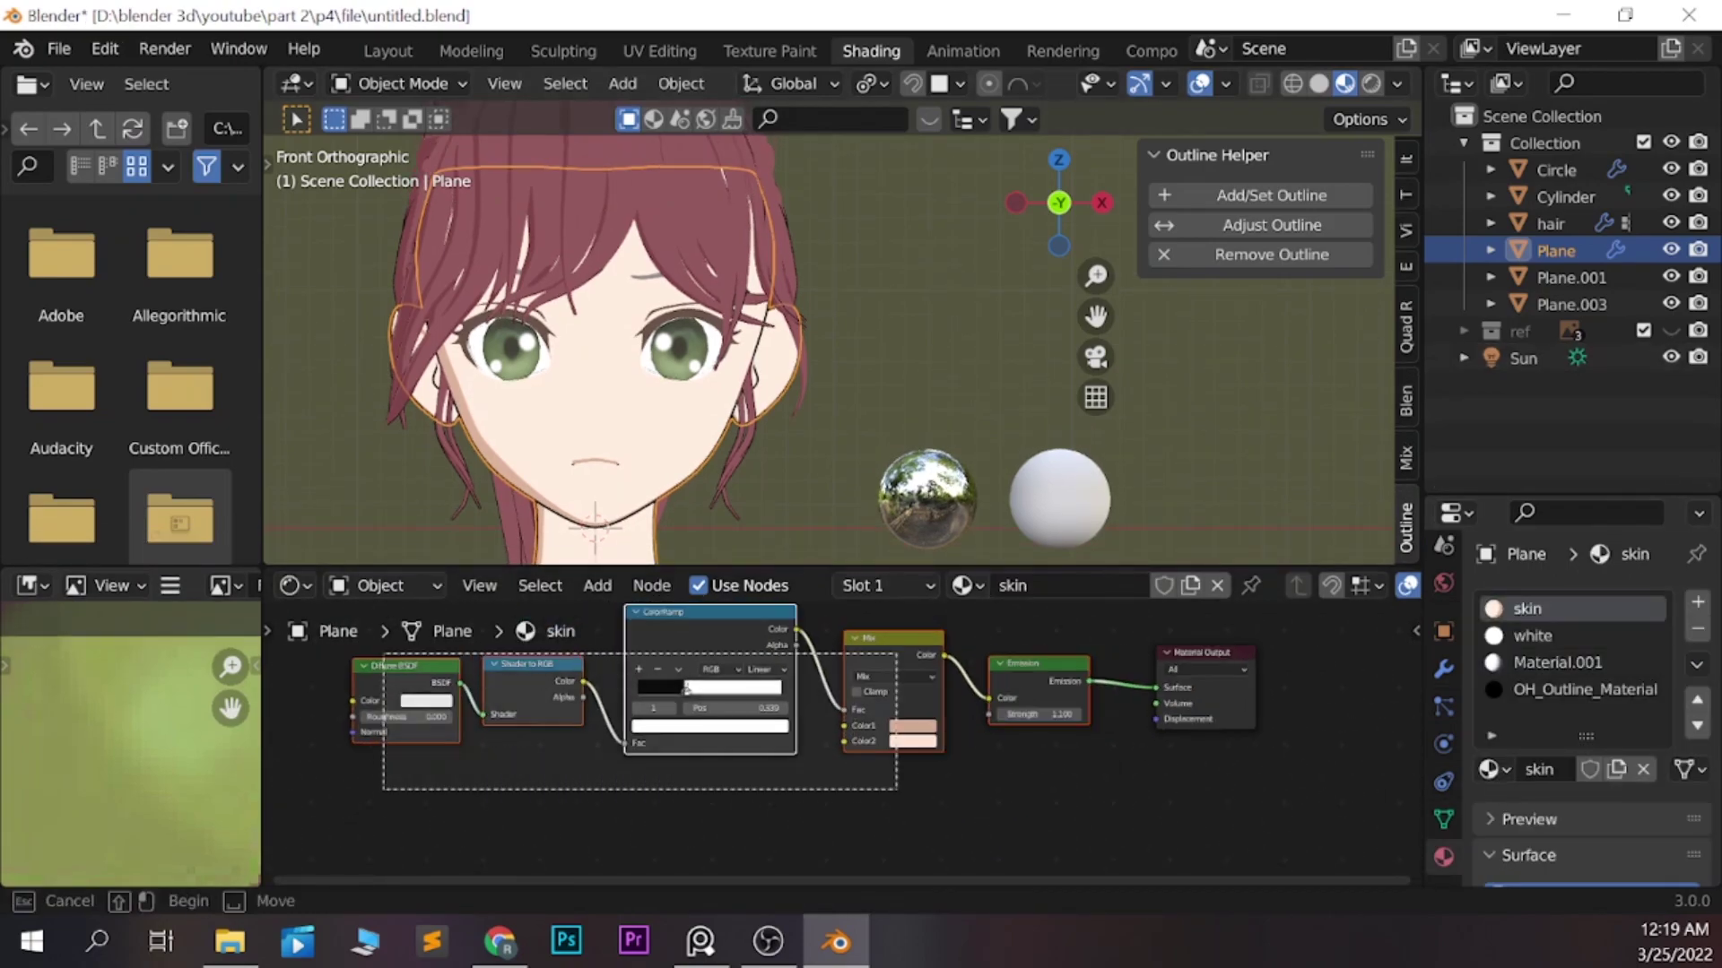
left_click_drag(263, 574, 97, 574)
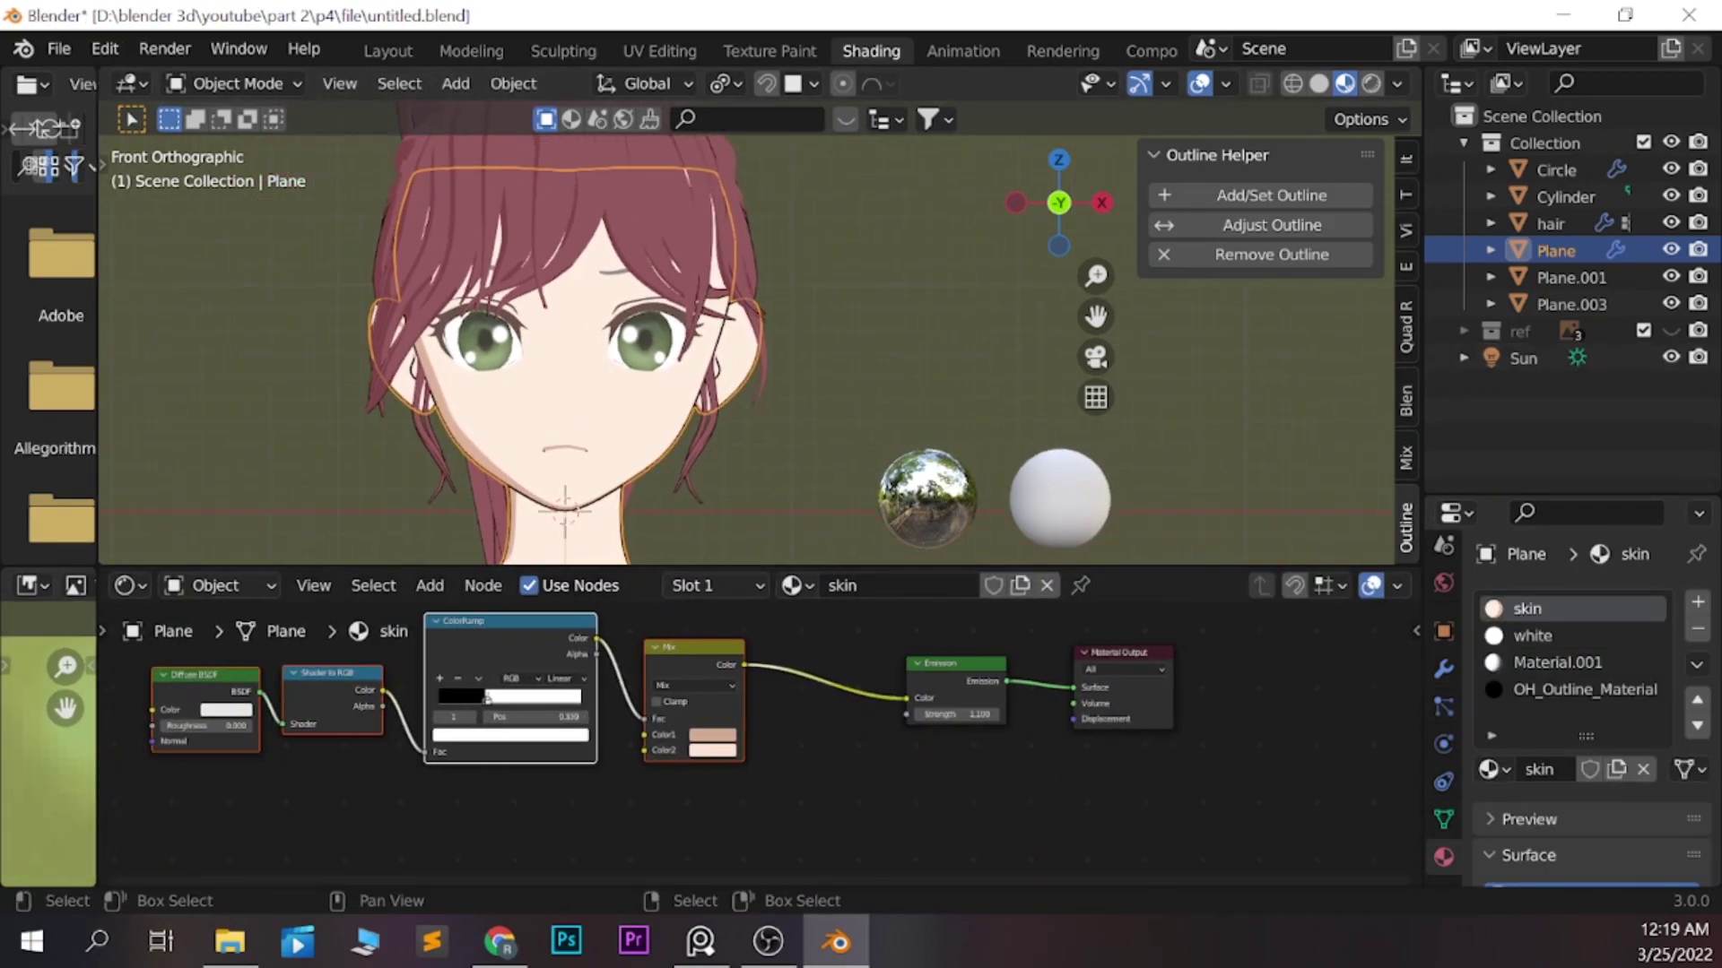
scroll(386, 807, "down", 1)
Duplicate the Mix node and drop the copy between Mix and Emission
key("shift+d")
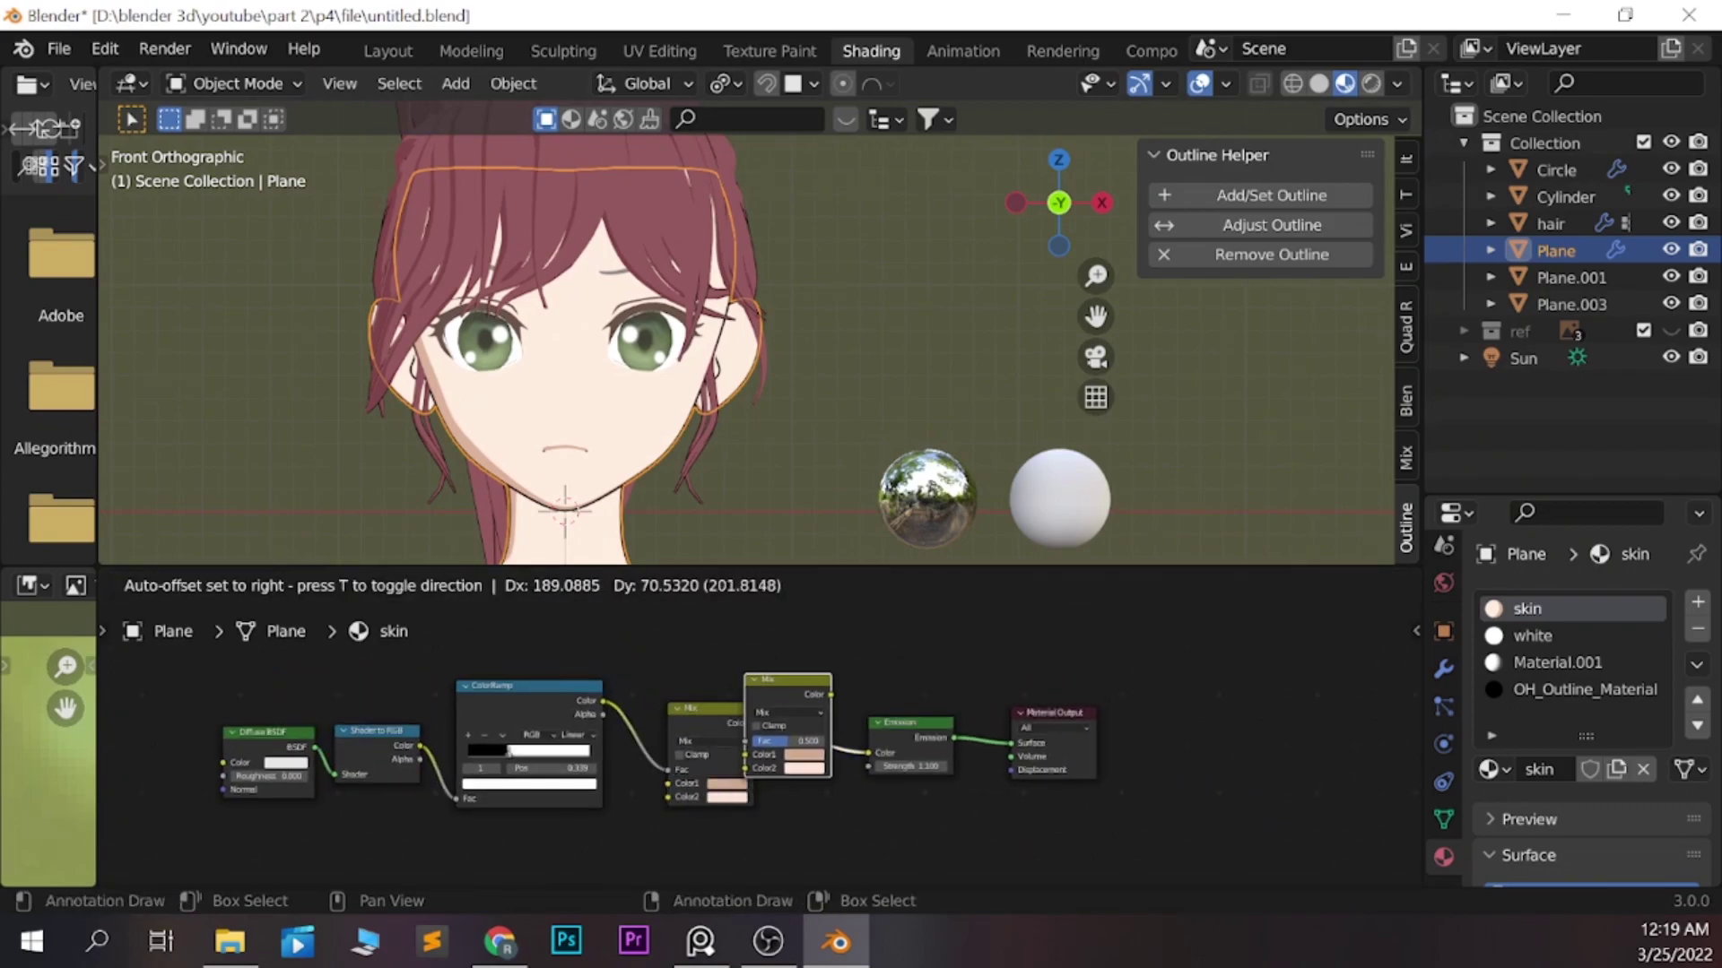
left_click(848, 690)
scroll(928, 686, "up", 1)
middle_click_drag(455, 731, 455, 727)
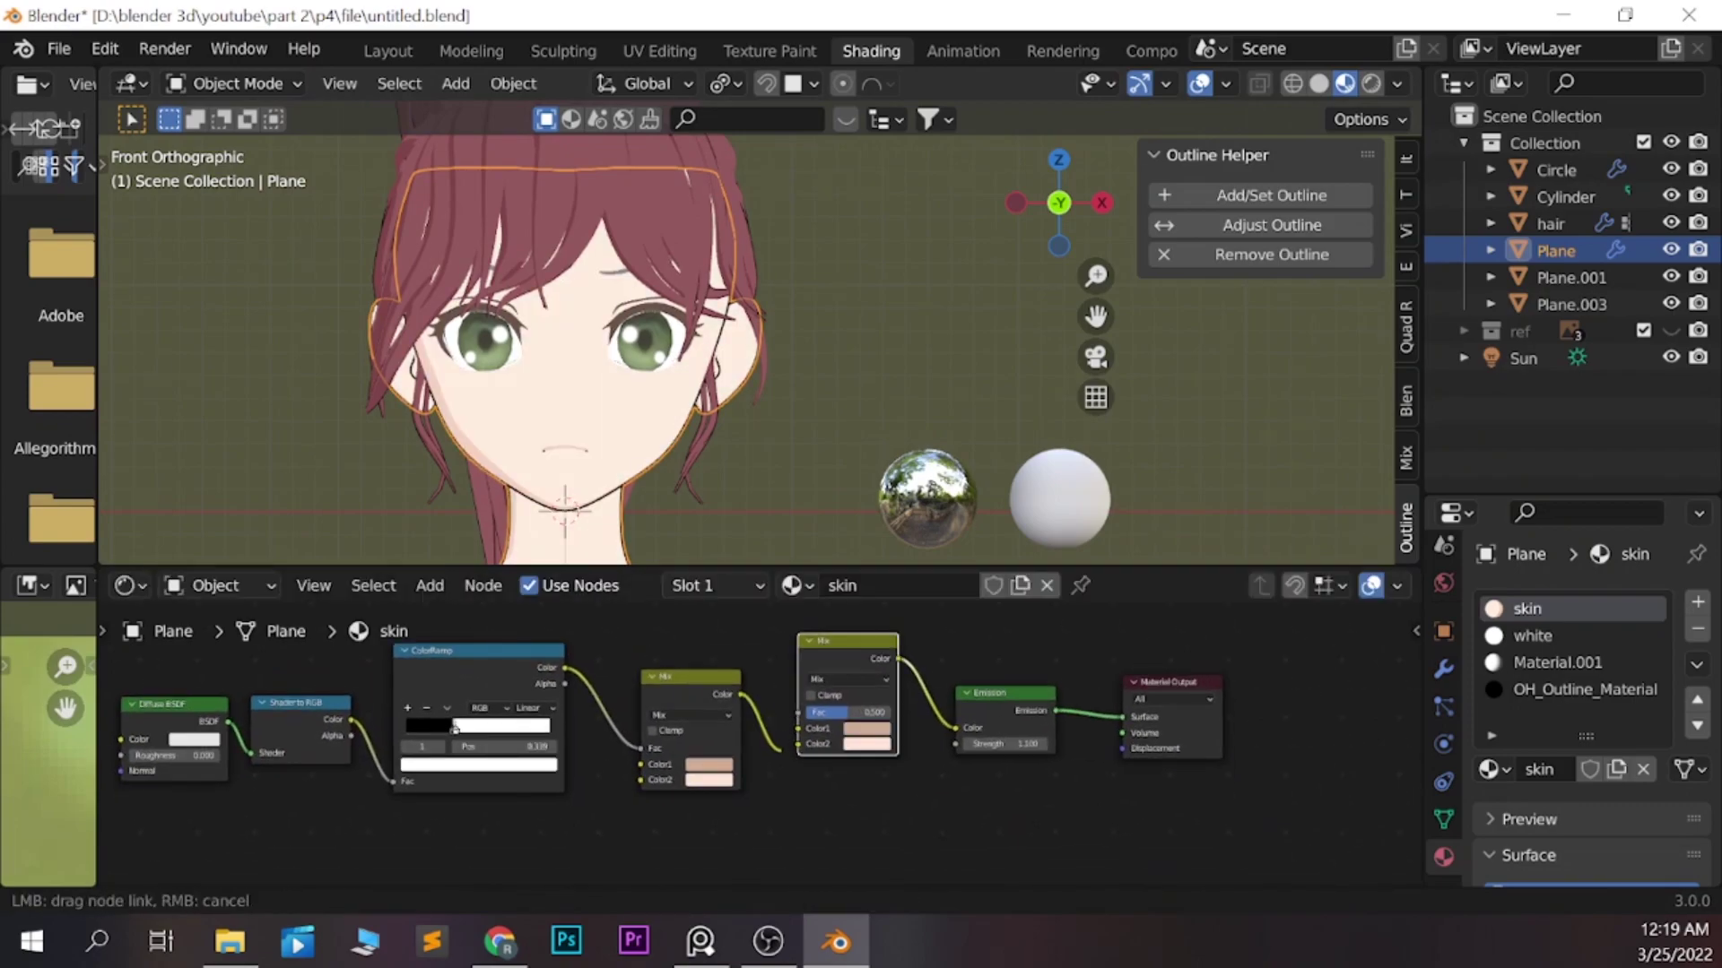
scroll(454, 727, "down", 2)
Add an Image Texture node holding a new 1024 px image named 'skin red'
key("shift+a")
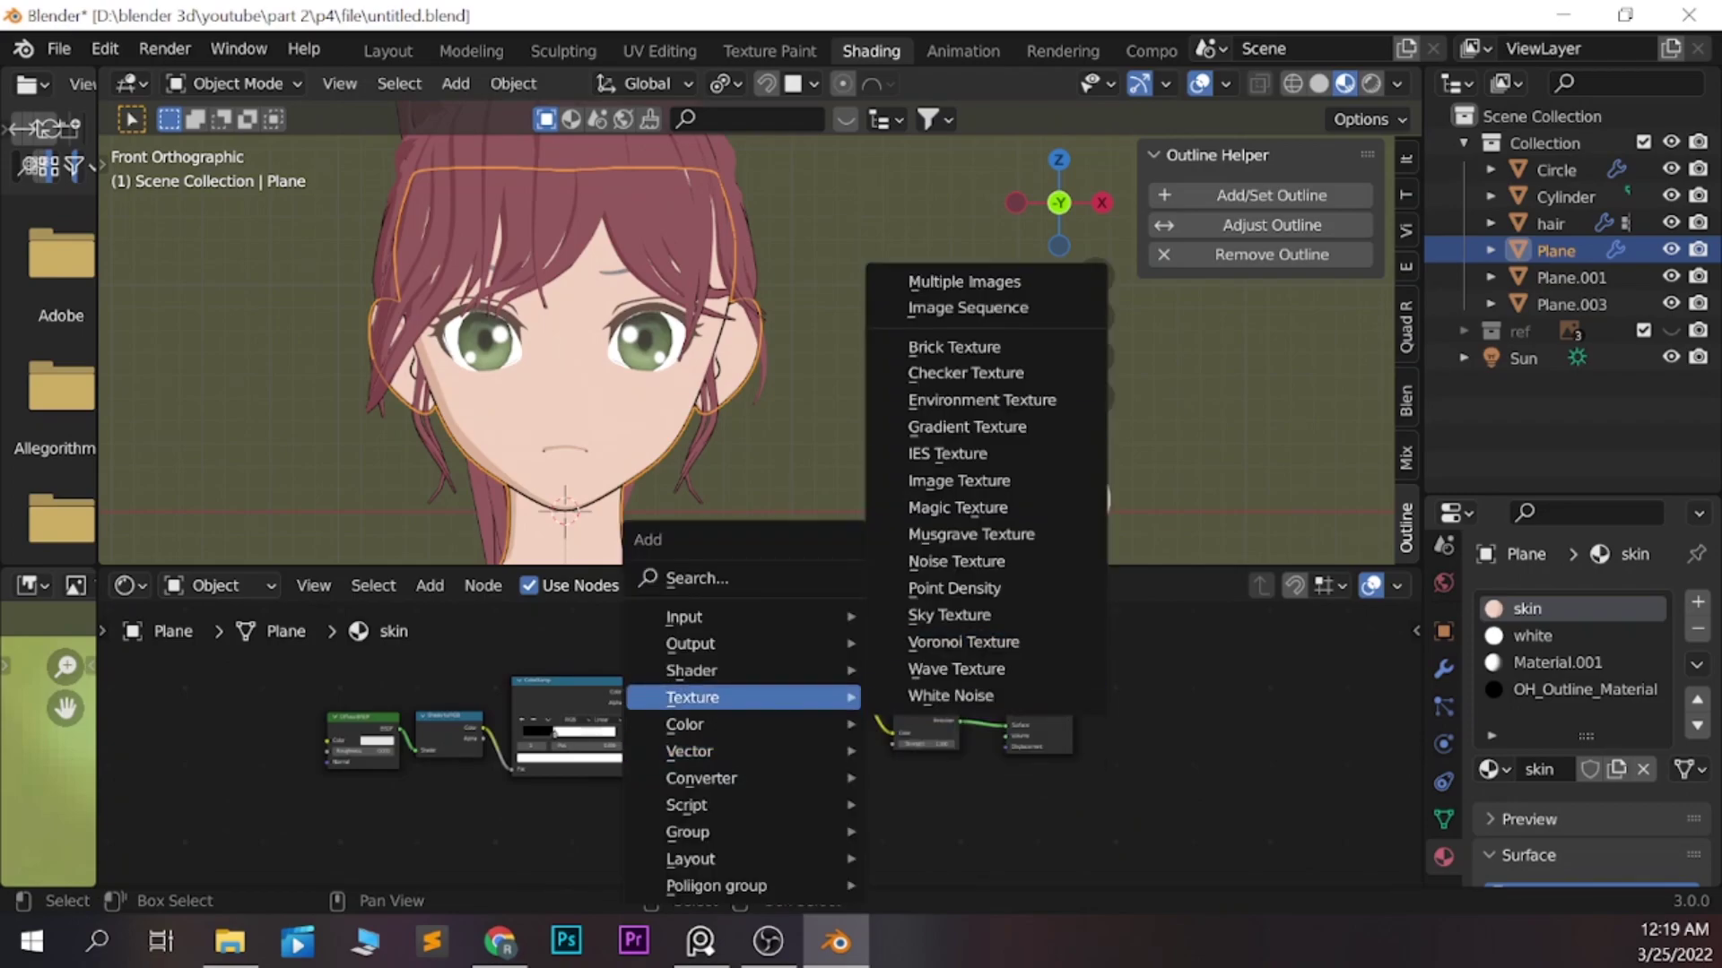
left_click(897, 488)
left_click(555, 734)
scroll(554, 733, "up", 2)
left_click(449, 829)
type("skin red")
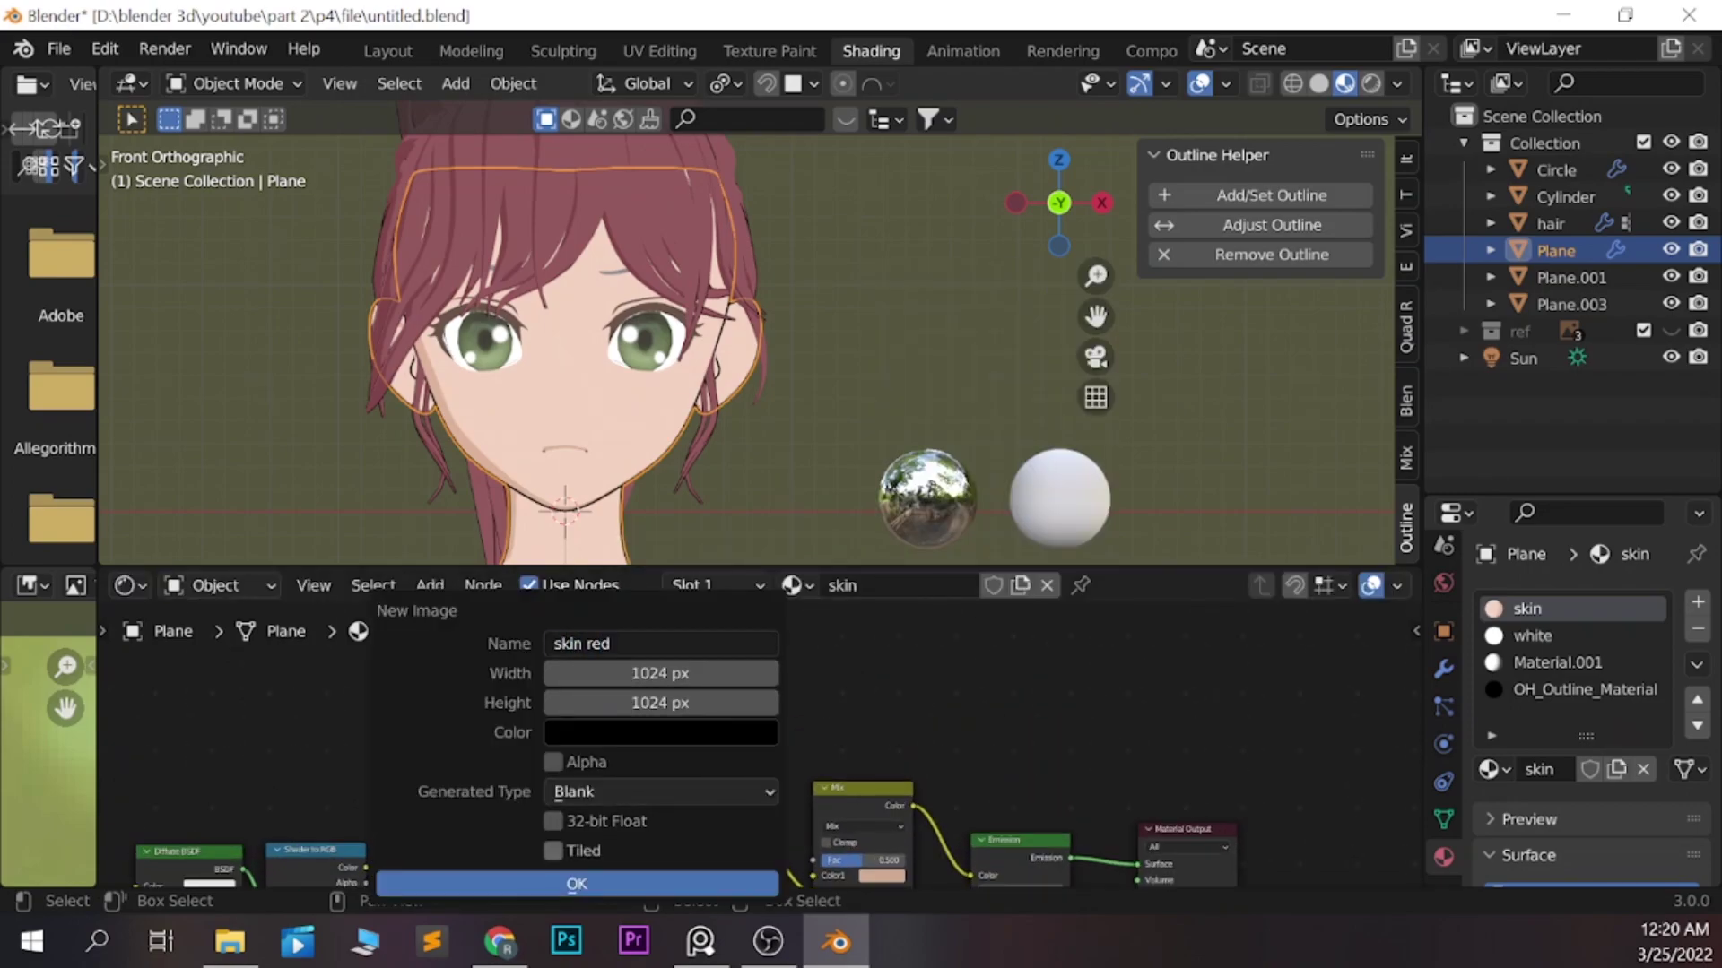
key("Return")
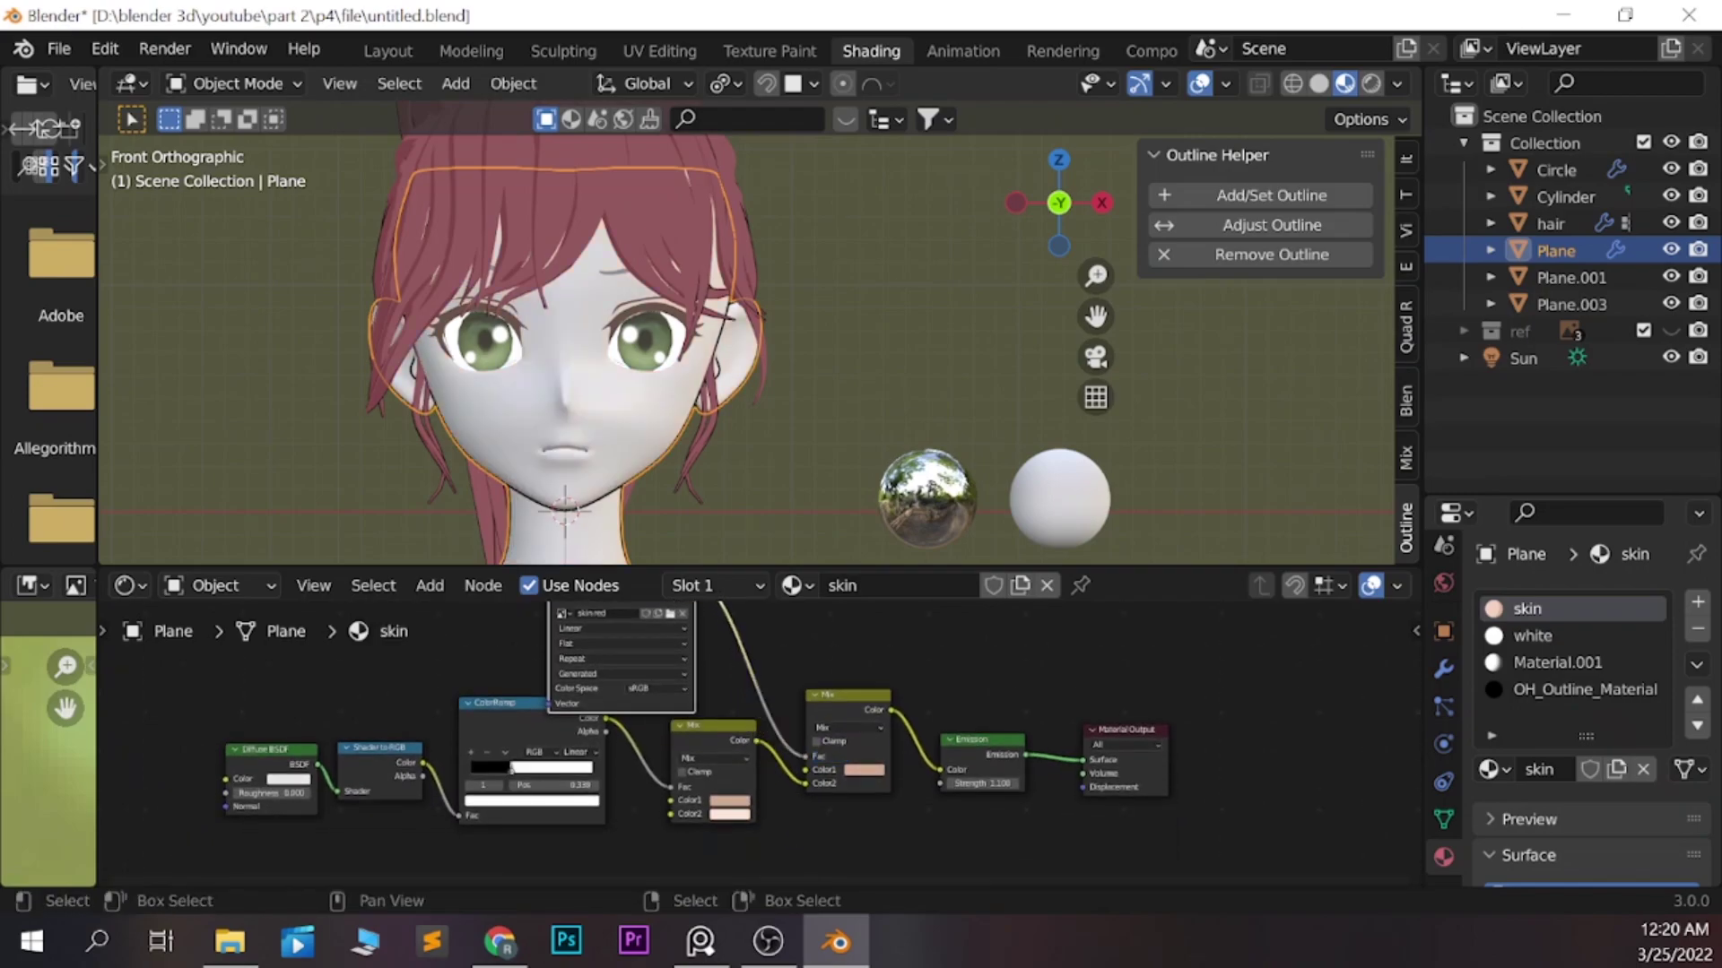
key("g")
left_click(593, 729)
scroll(593, 730, "down", 2)
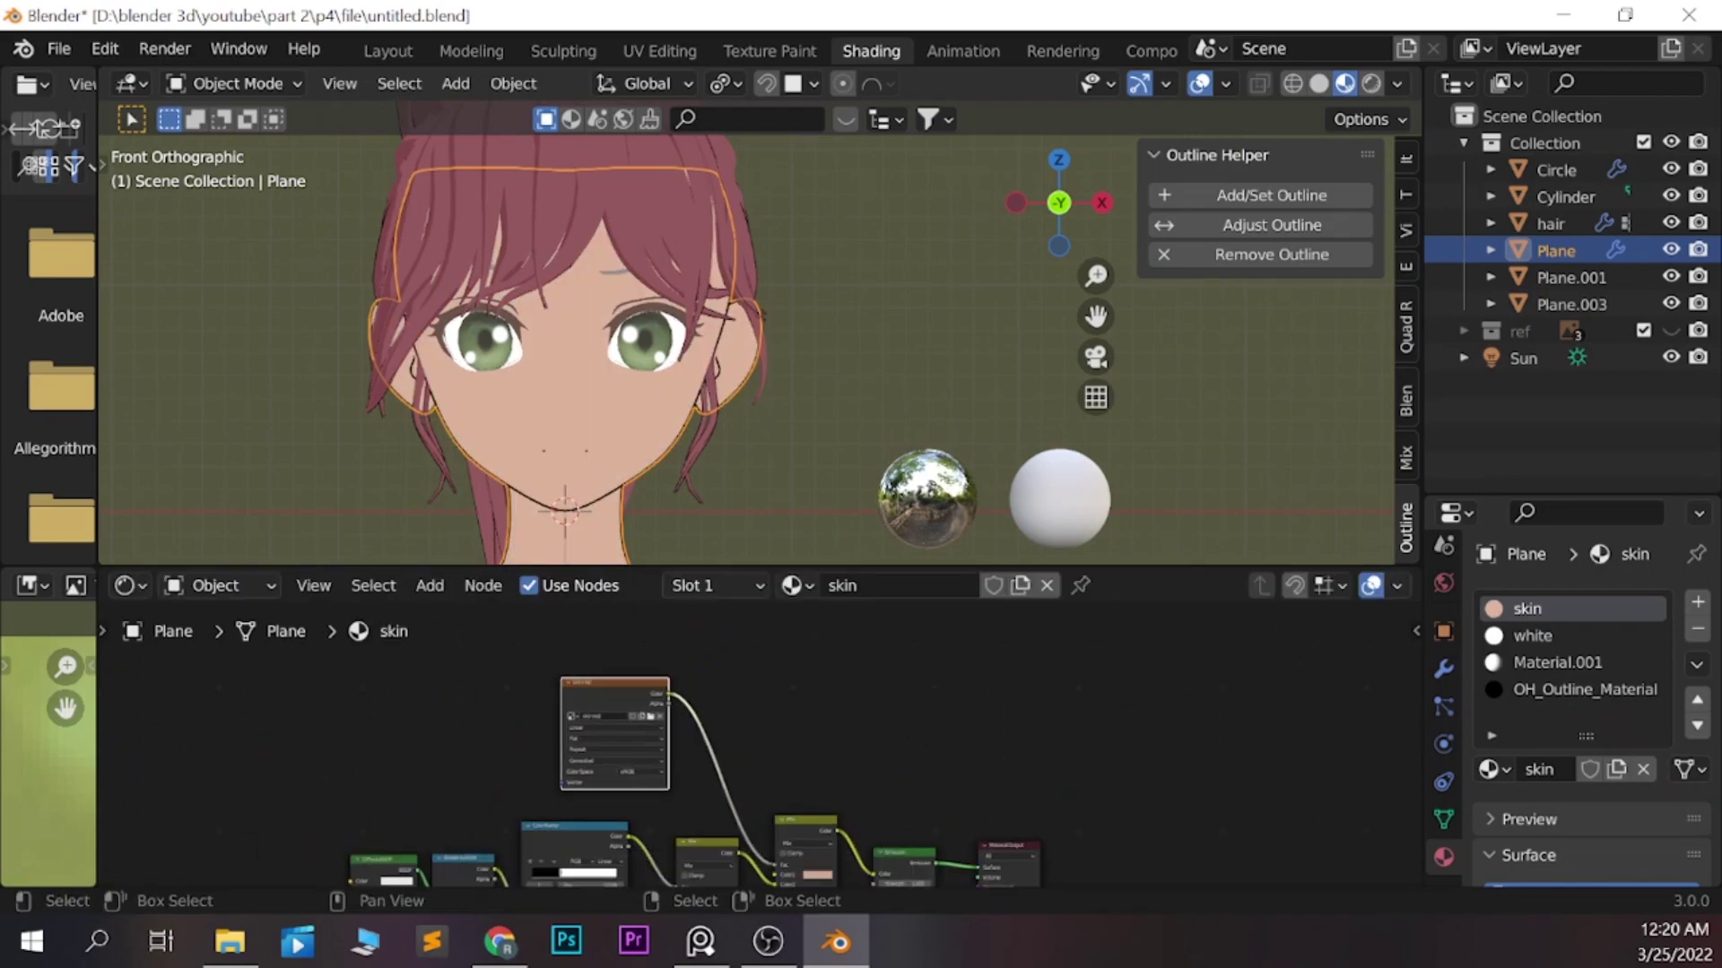
key("ctrl+Page_Up")
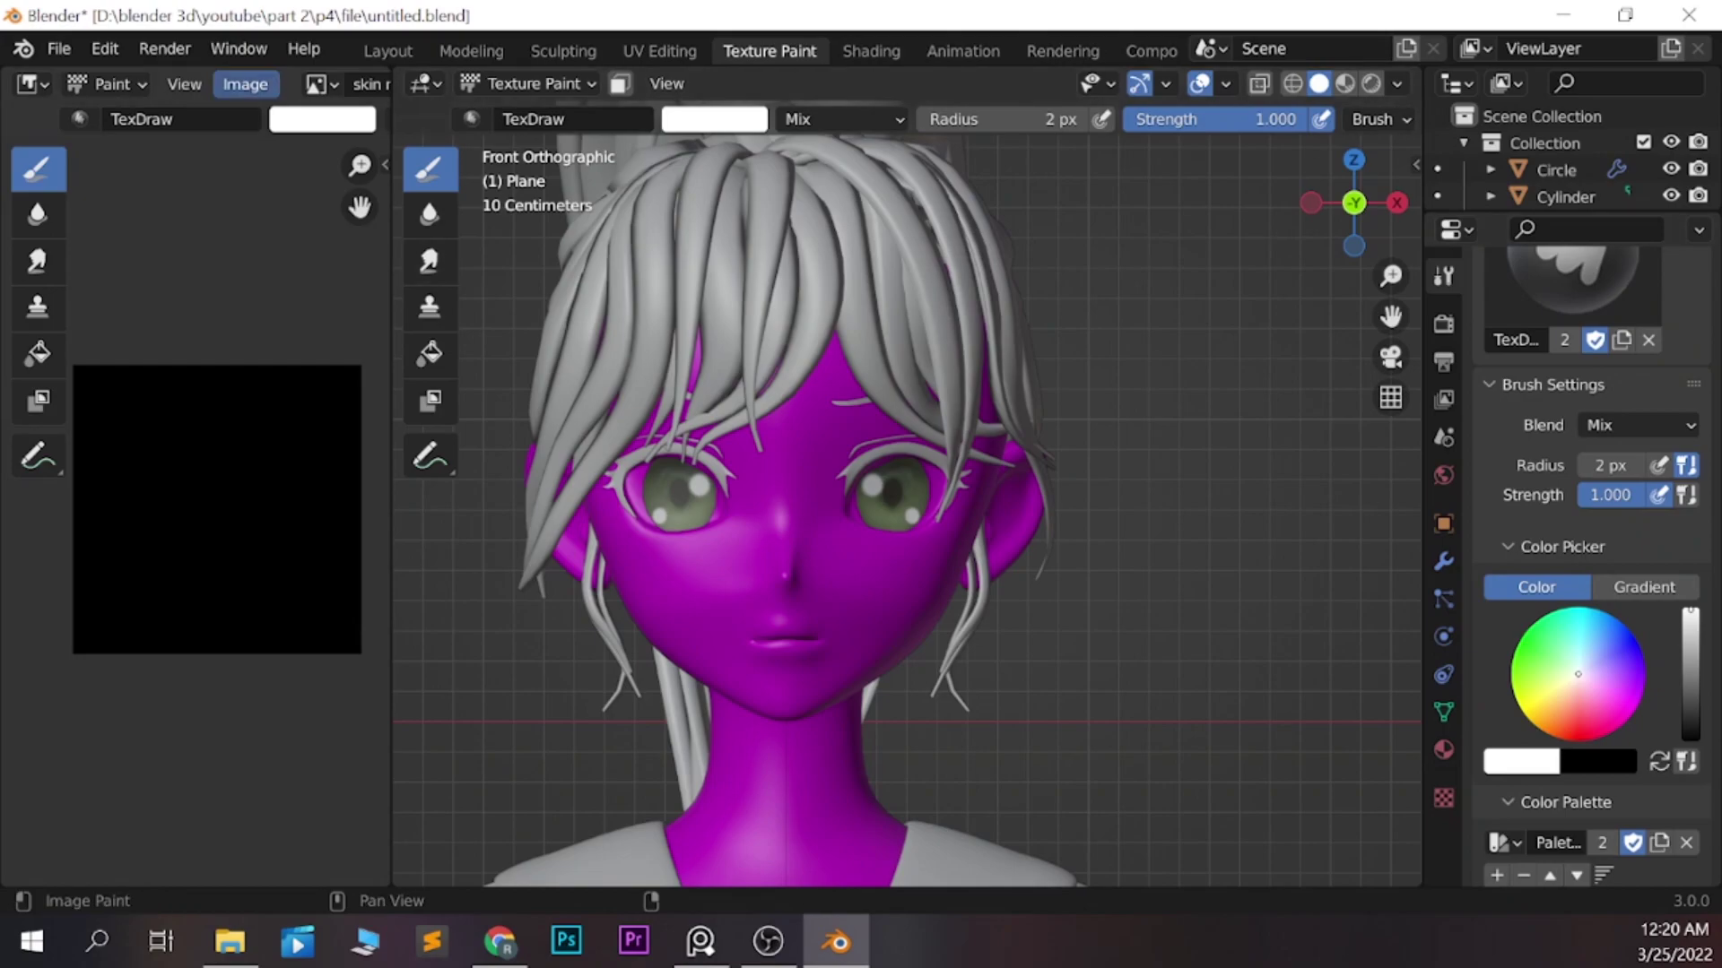
Enable Material Preview and fill the skin red texture with white
scroll(1588, 565, "up", 10)
scroll(1587, 564, "up", 2)
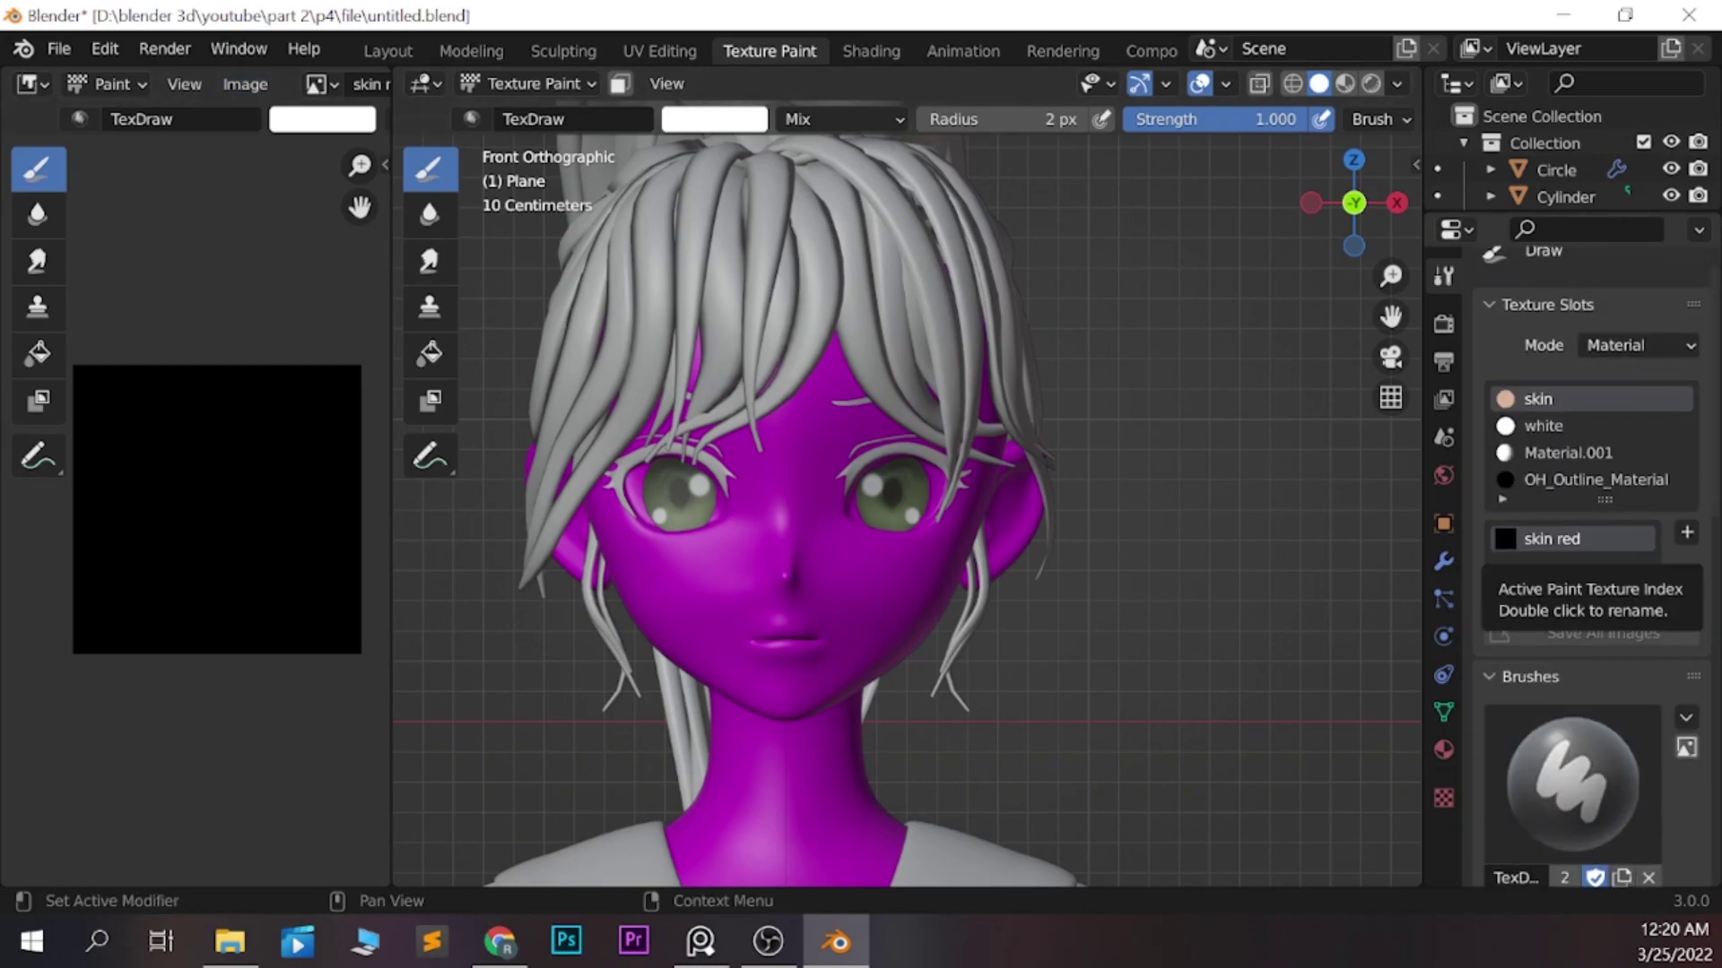
left_click(1344, 84)
left_click(429, 352)
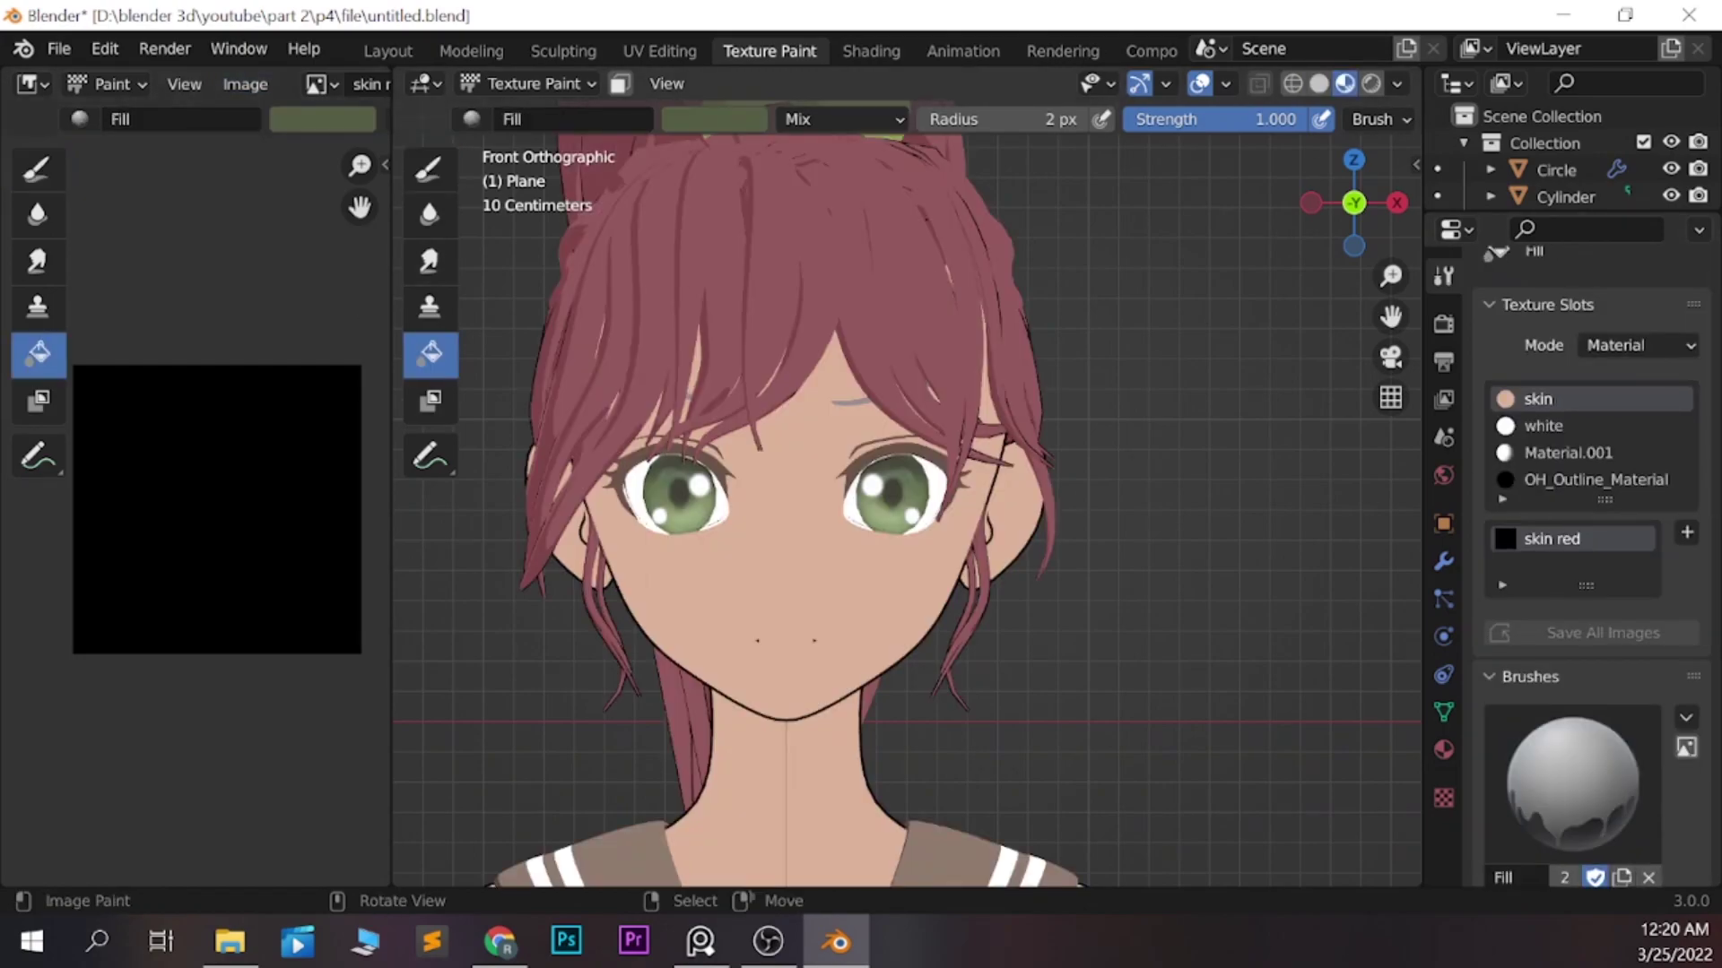
left_click(715, 118)
left_click_drag(888, 269, 888, 153)
left_click(789, 583)
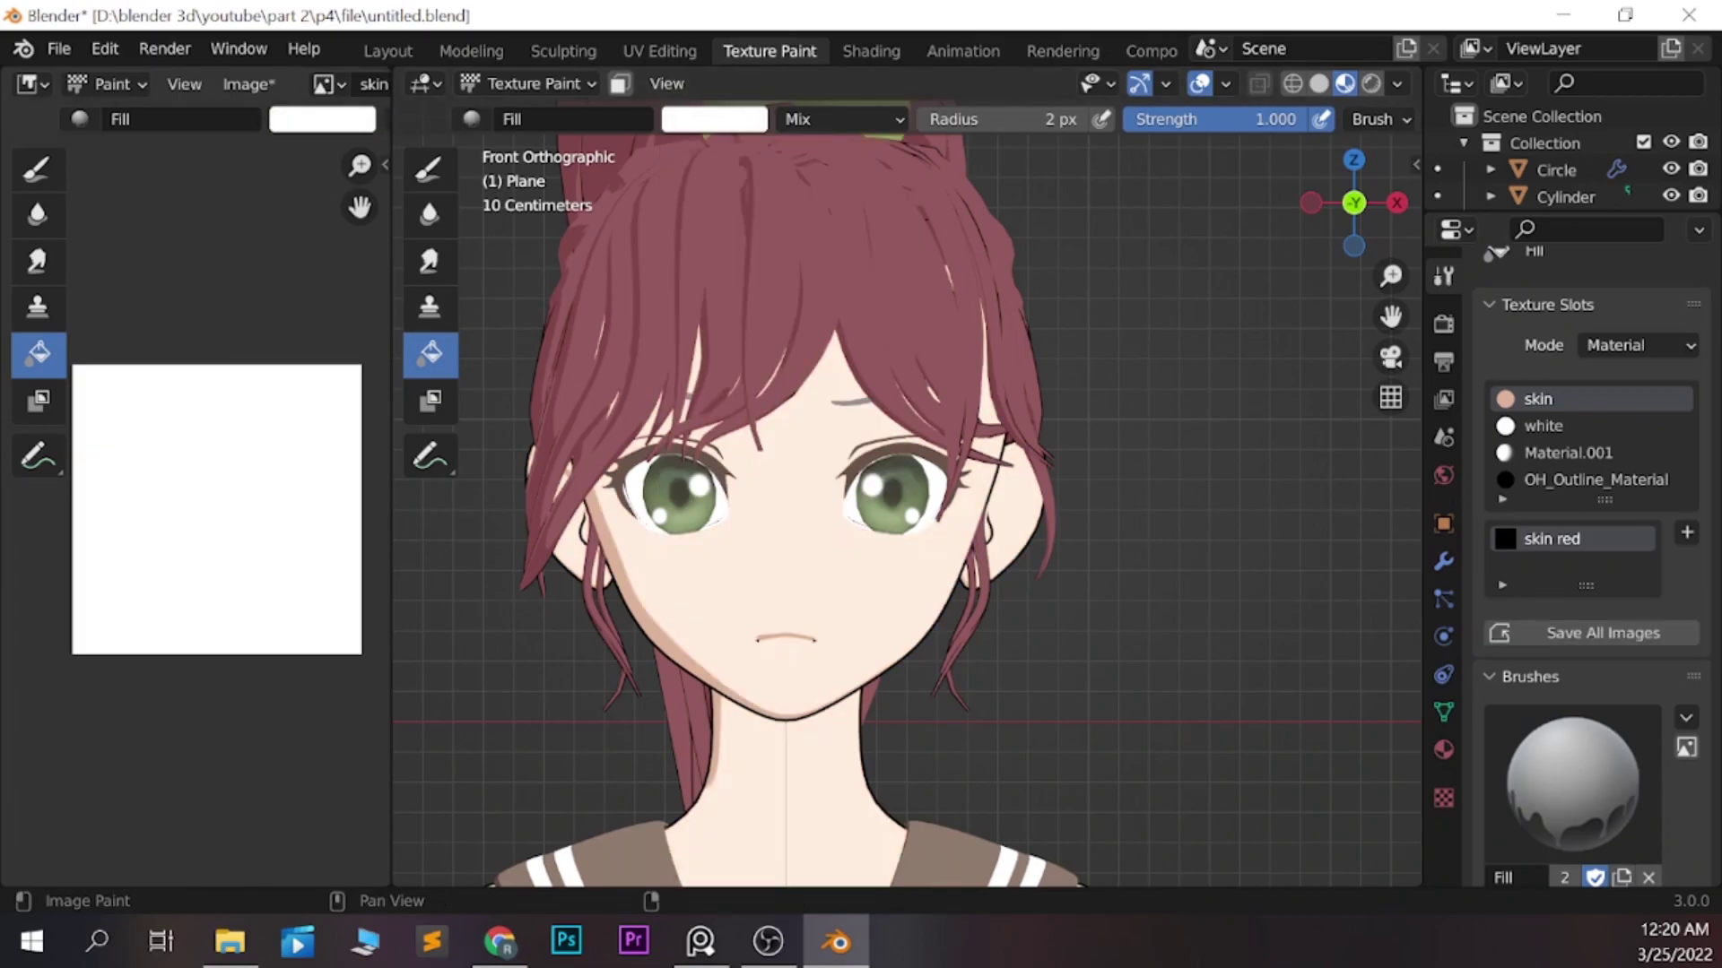
Inspect the skin base colour in the shader nodes, then set the fill colour to black
key("ctrl+Page_Down")
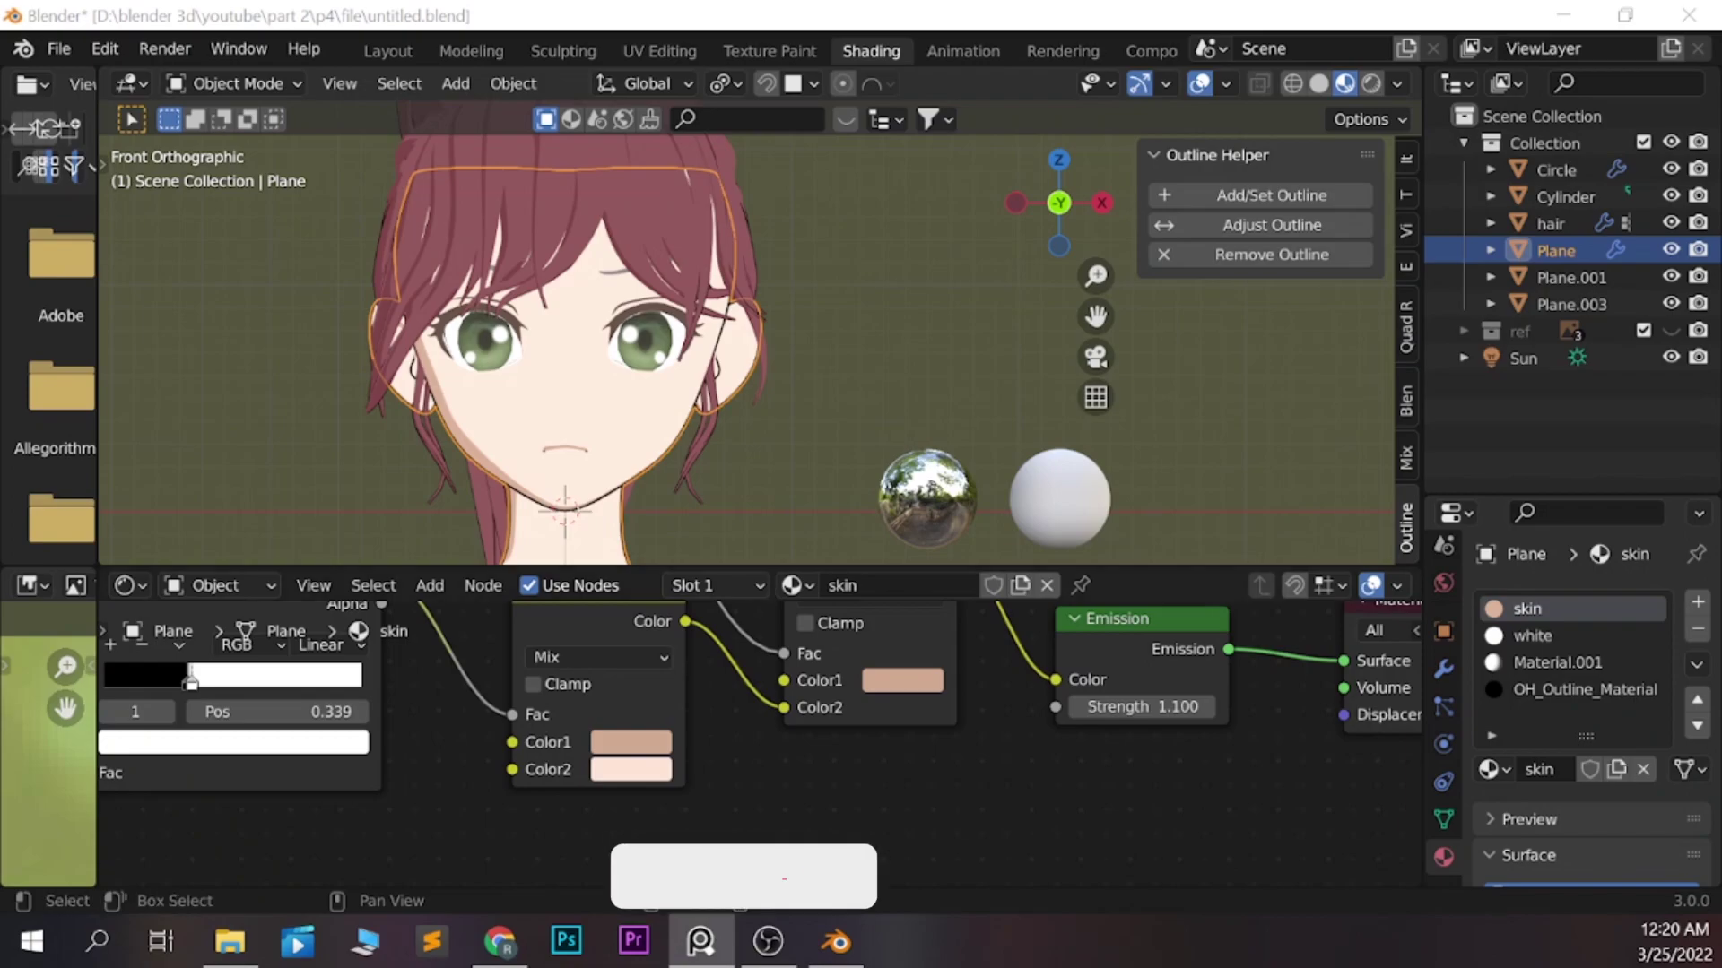
left_click(902, 680)
key("ctrl+Page_Up")
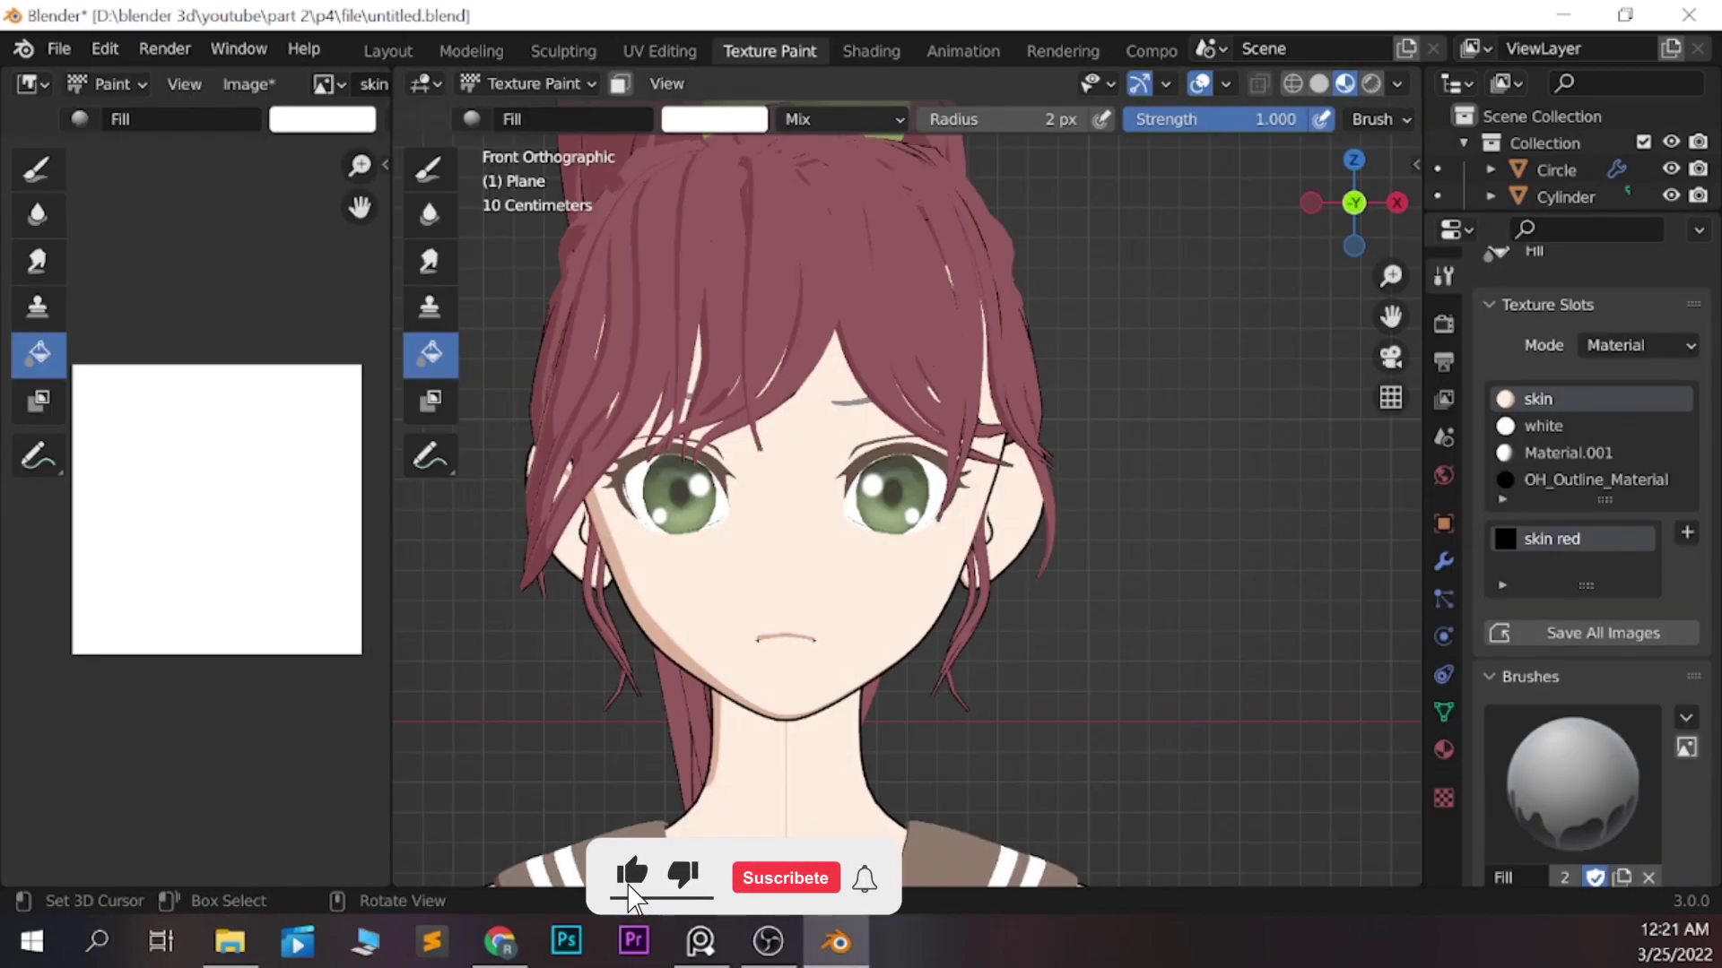
left_click(715, 120)
left_click_drag(897, 162, 896, 368)
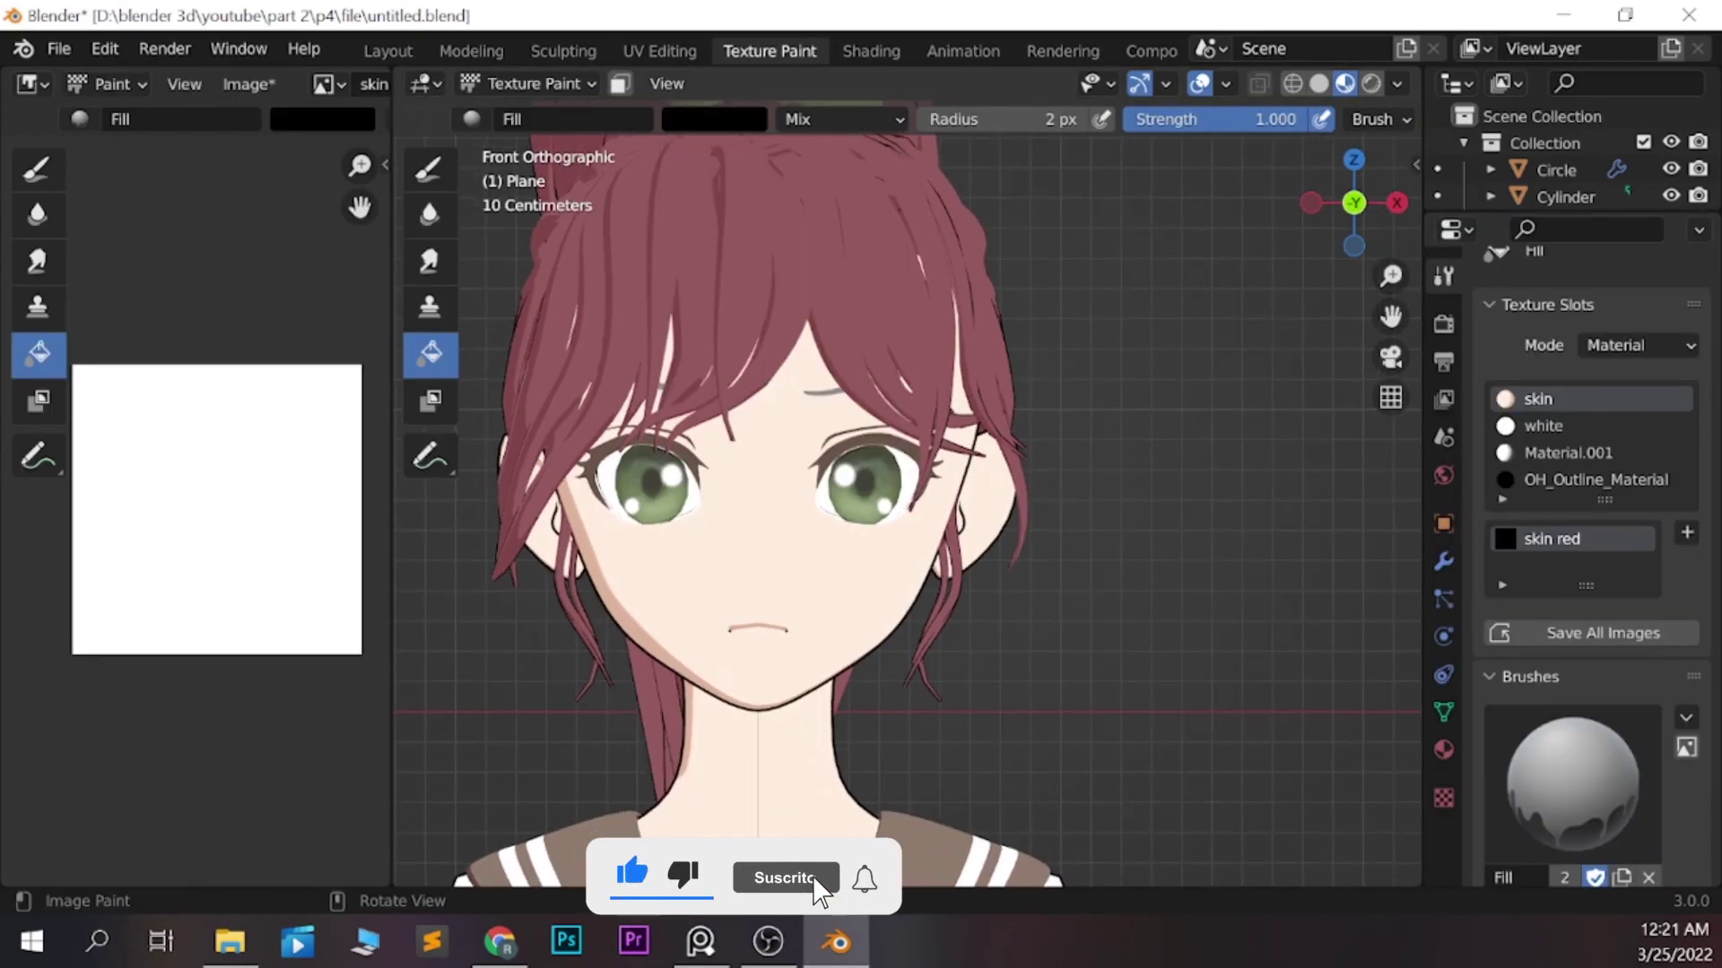
Switch to the Draw brush and set its colour to dark grey
left_click(428, 168)
left_click(715, 119)
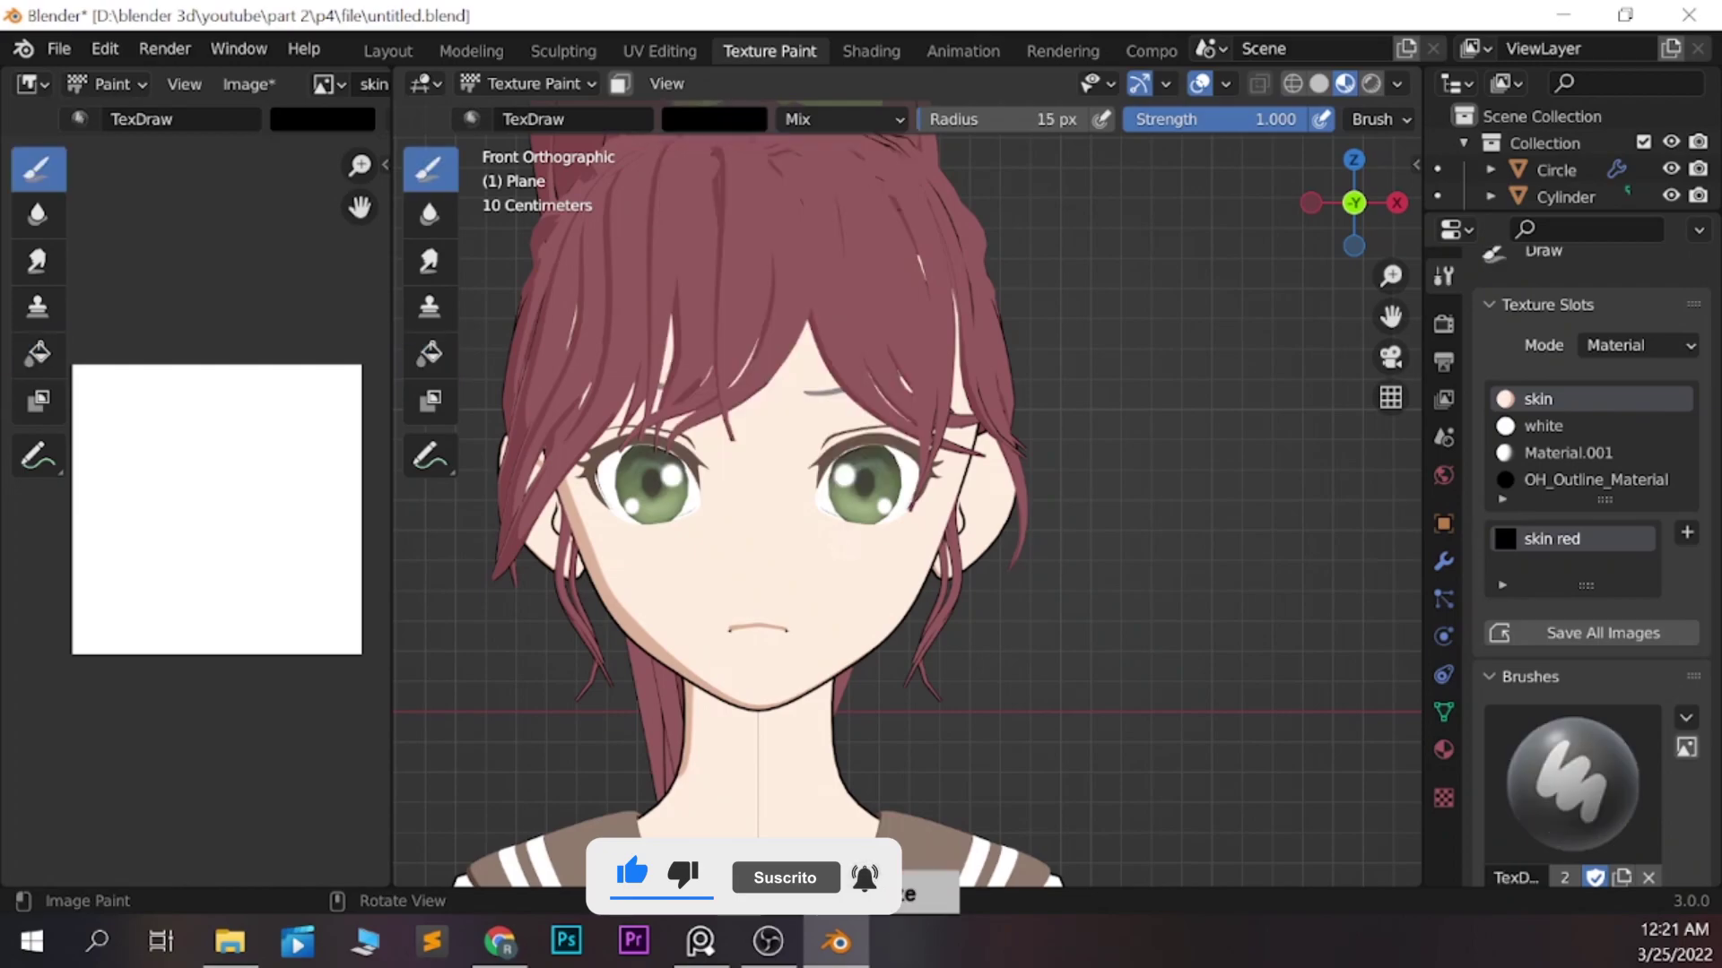
key("Tab")
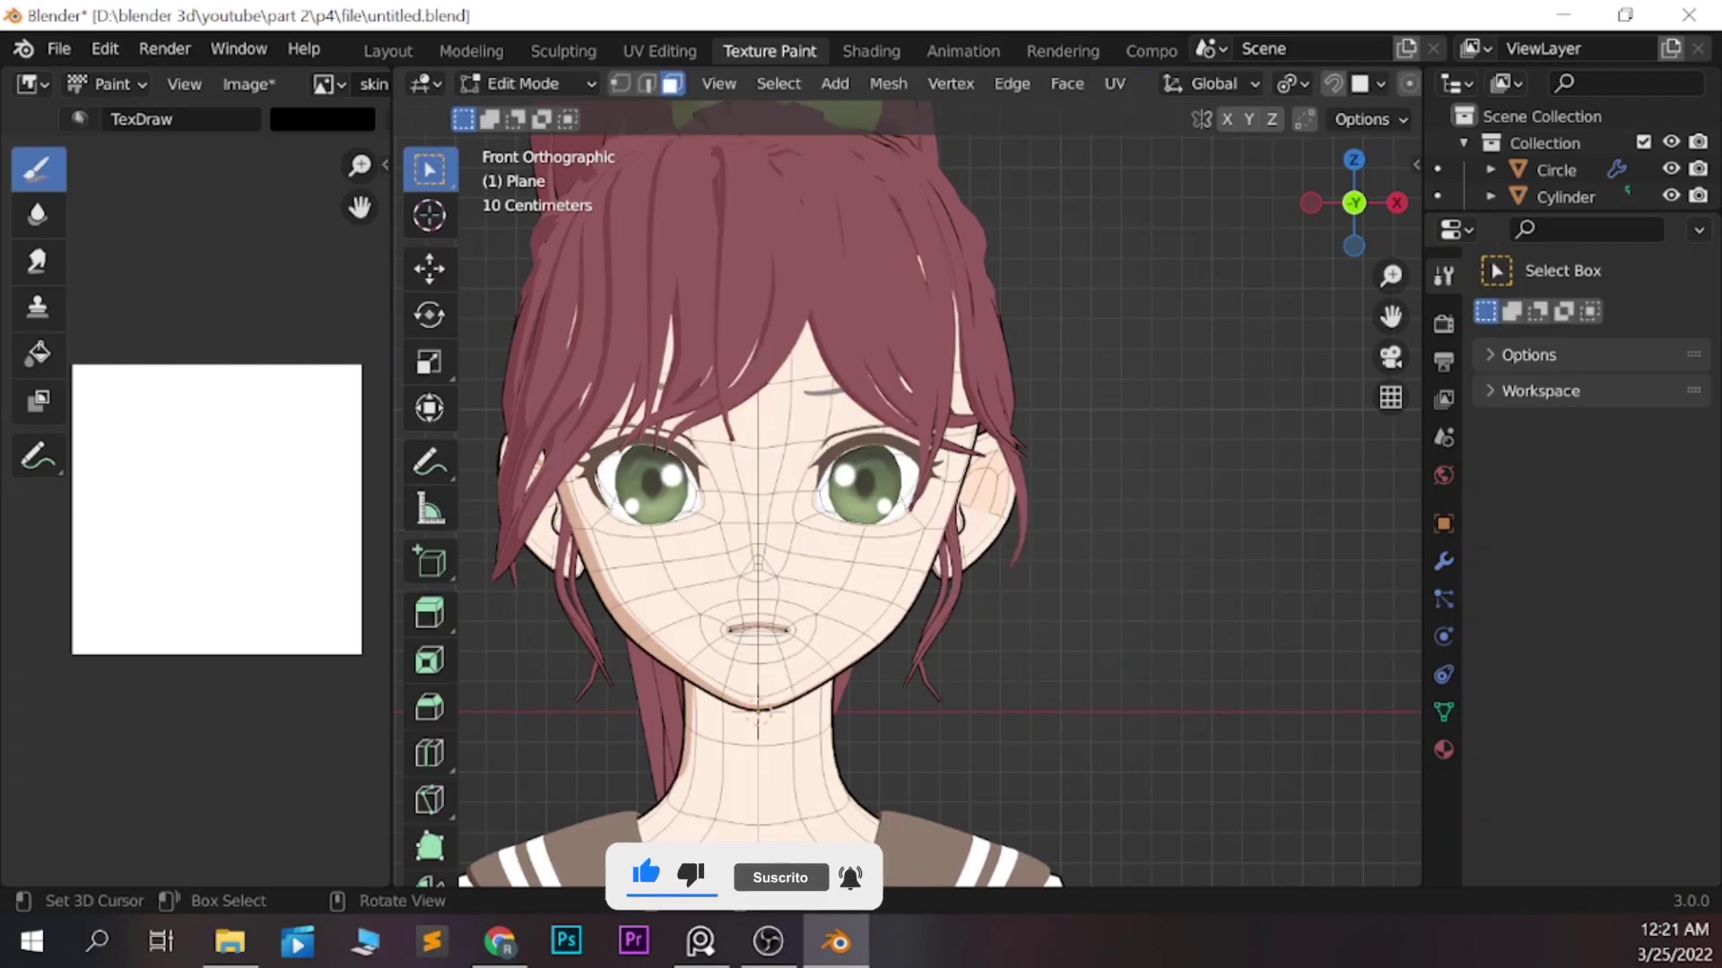
key("ctrl+Tab")
left_click(1261, 465)
left_click(715, 119)
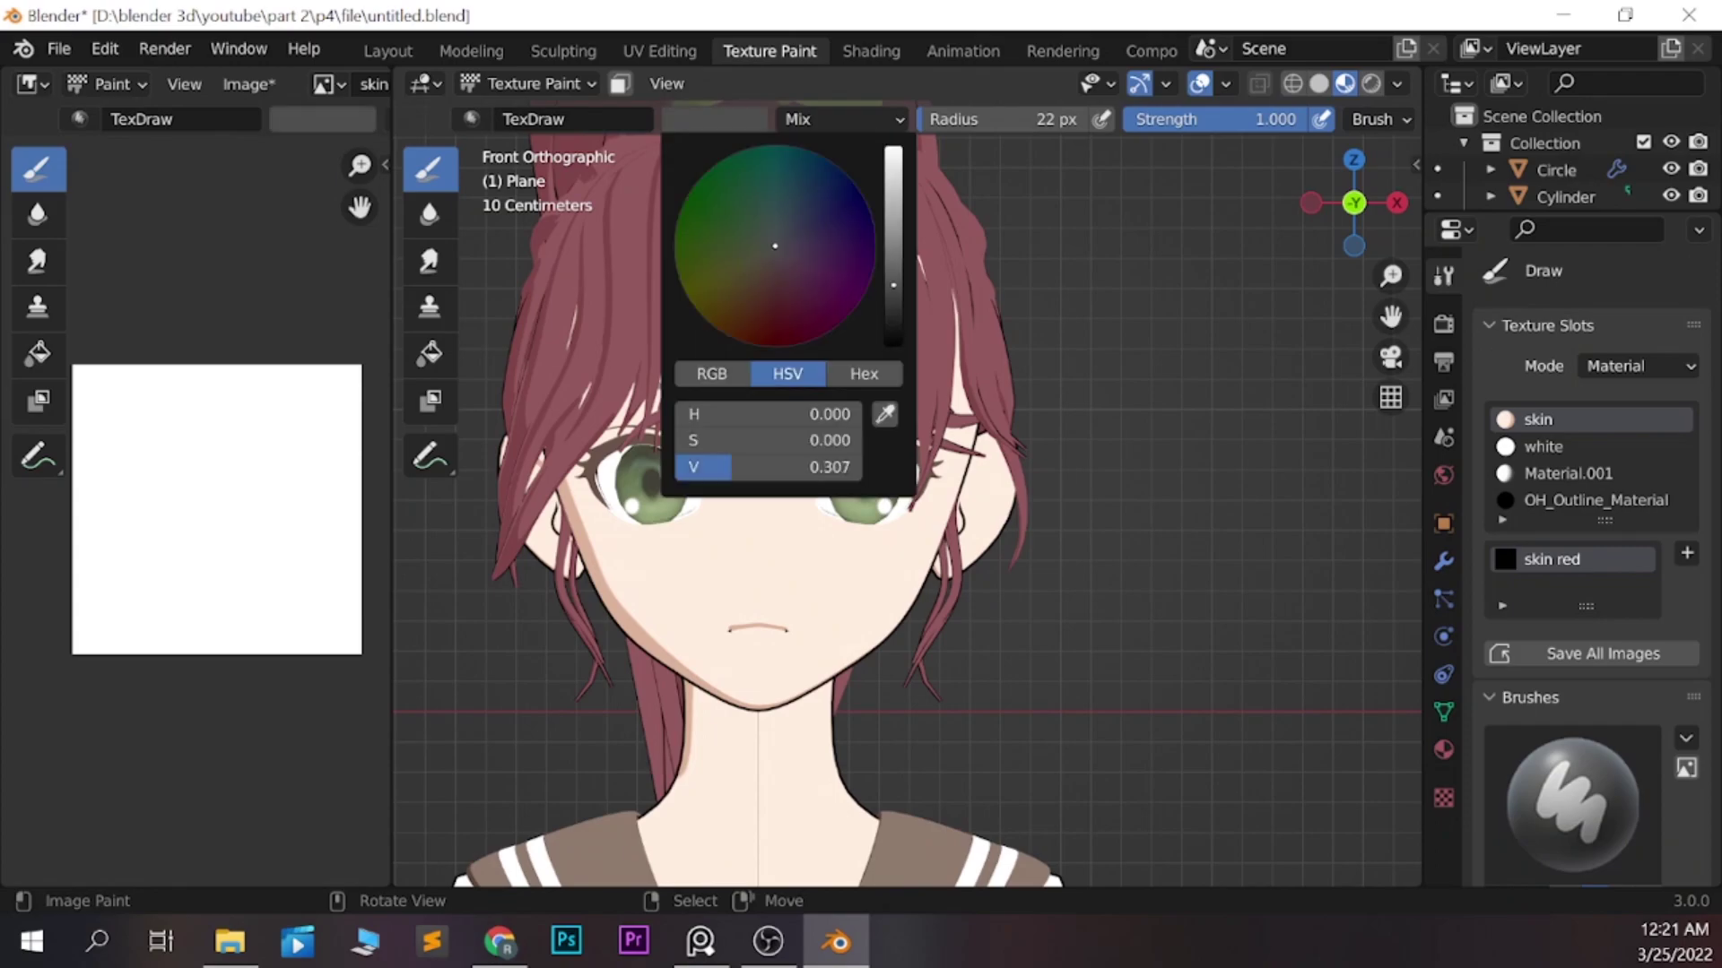
left_click(897, 332)
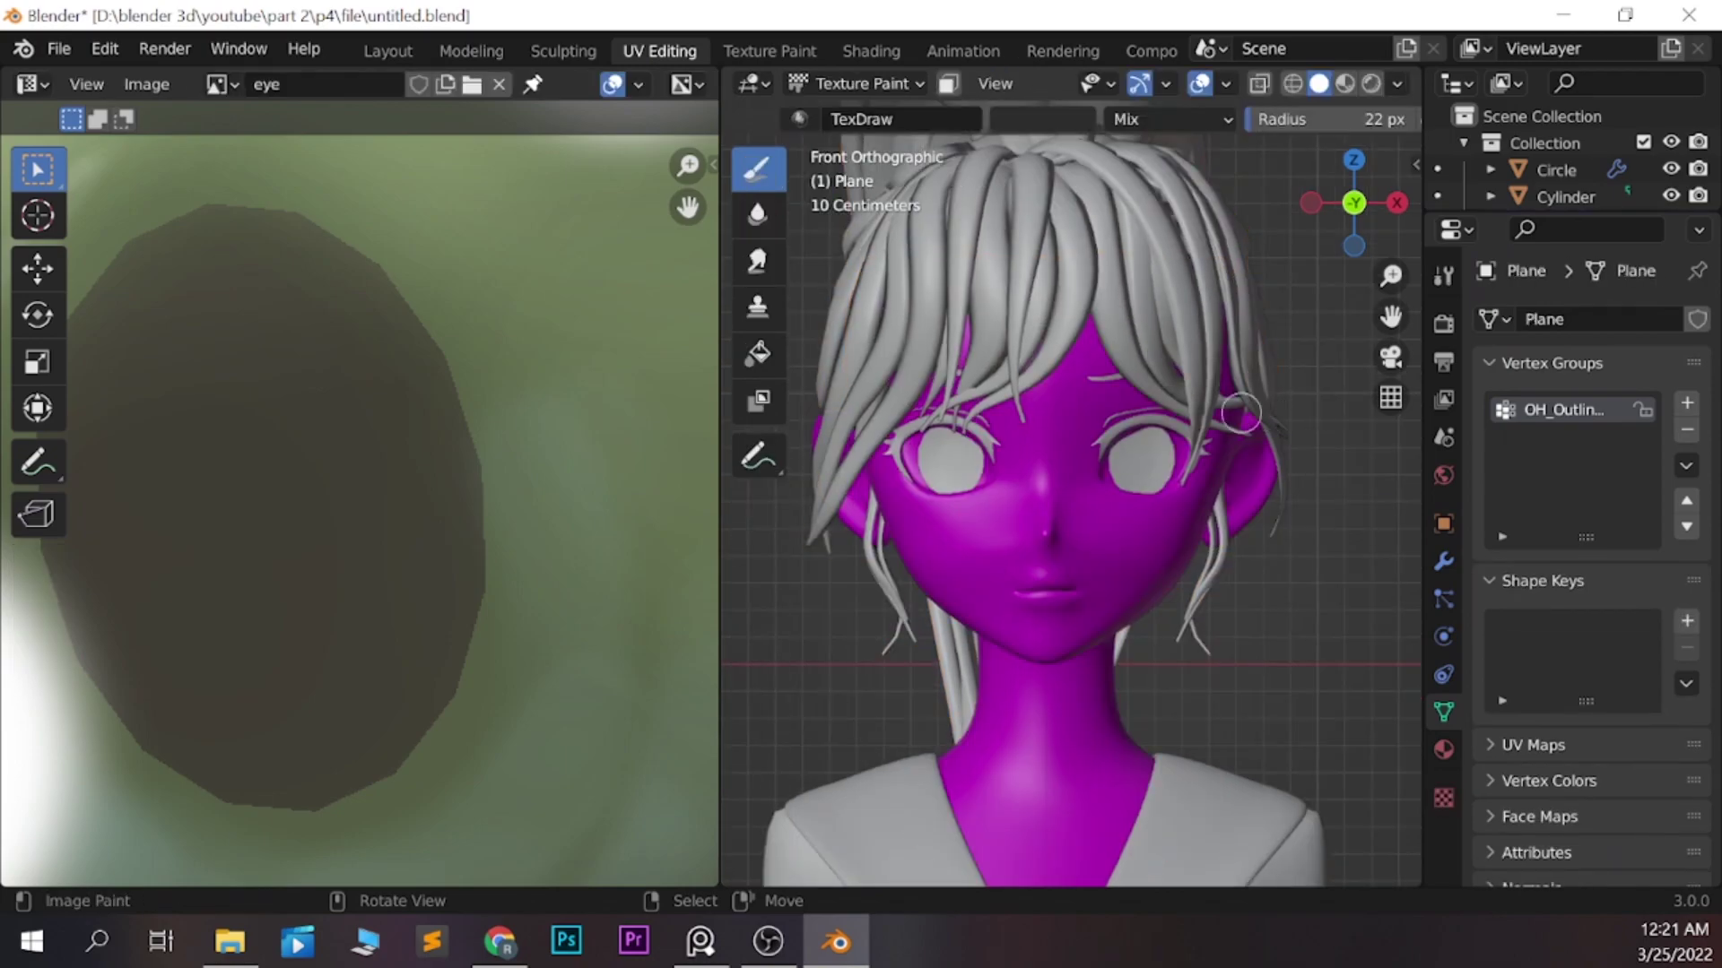
Show the skin red image in the UV editor for the face mesh
key("Tab")
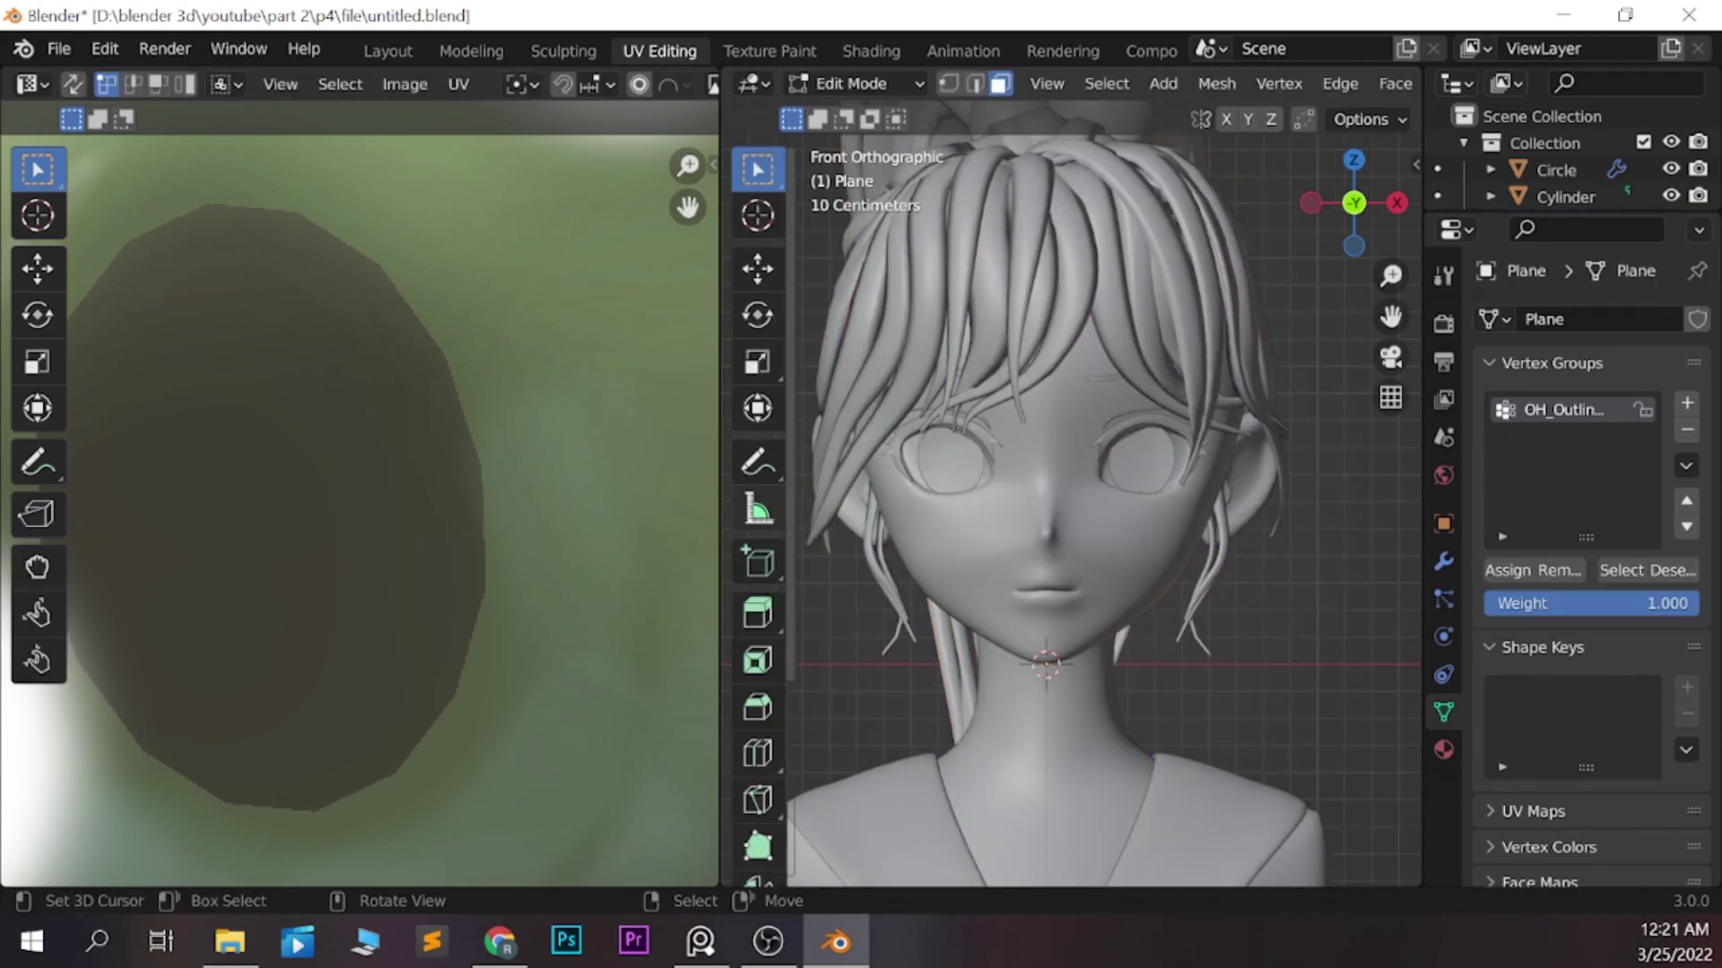
scroll(358, 84, "down", 5)
left_click(474, 84)
left_click(538, 230)
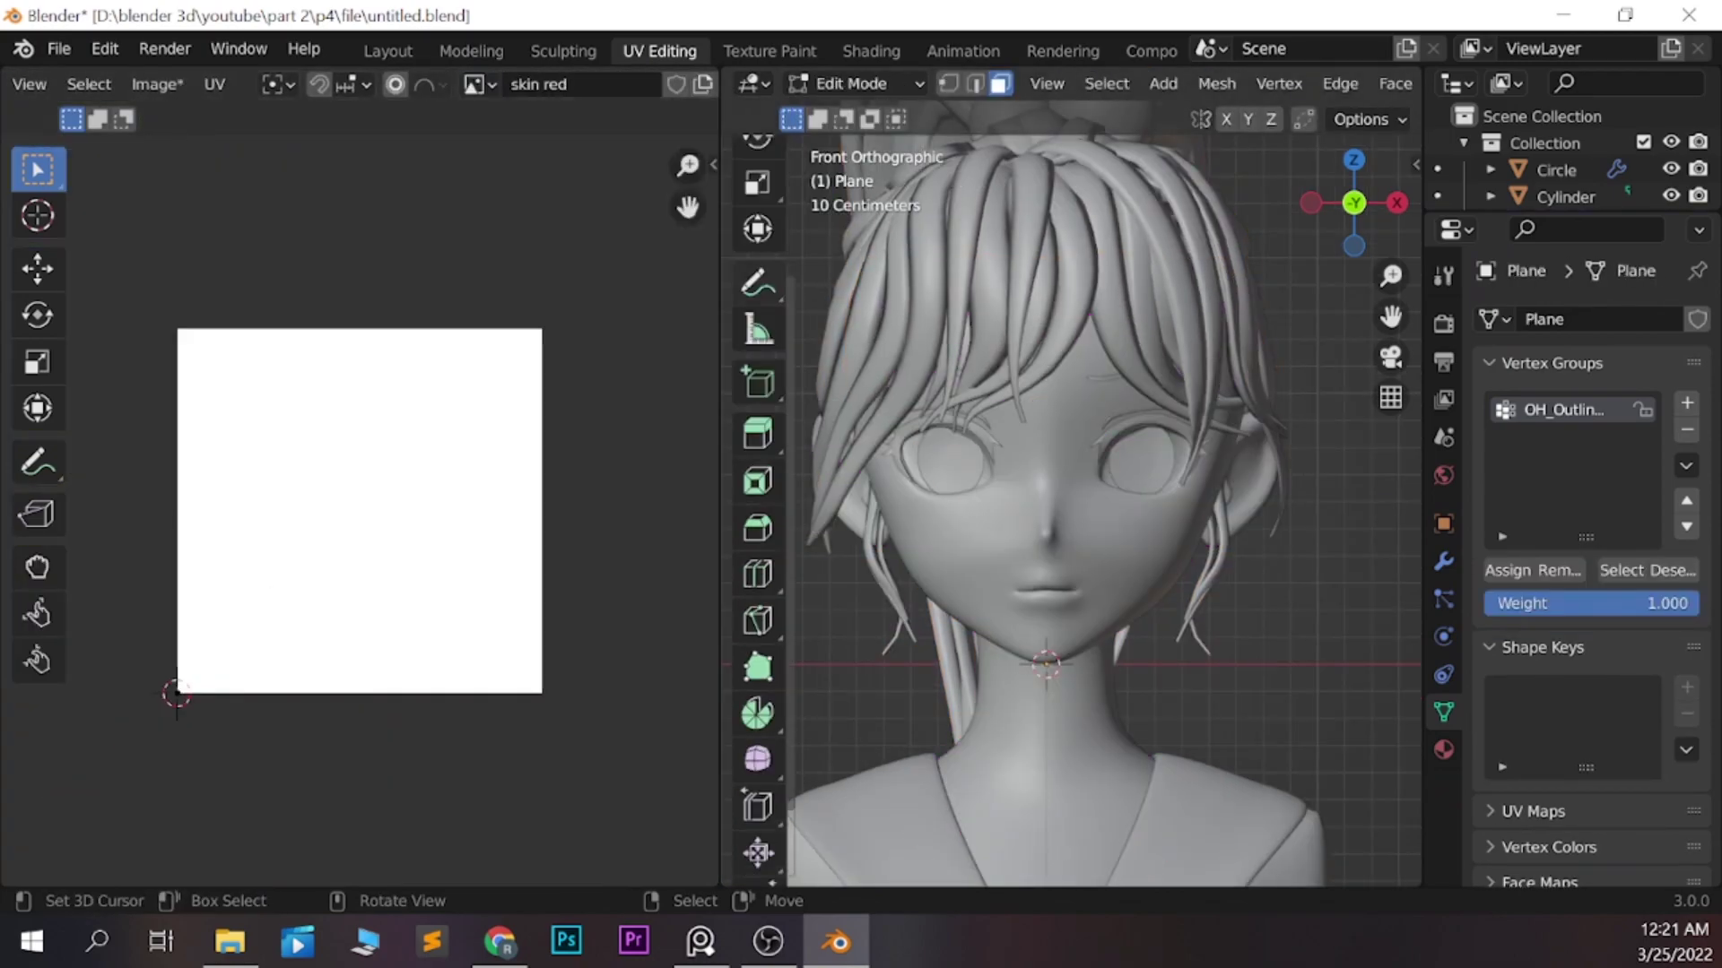
scroll(1058, 493, "down", 3)
scroll(987, 84, "down", 5)
scroll(987, 83, "up", 5)
Collapse the head's Subdivision and Solidify modifier panels
key("ctrl+Tab")
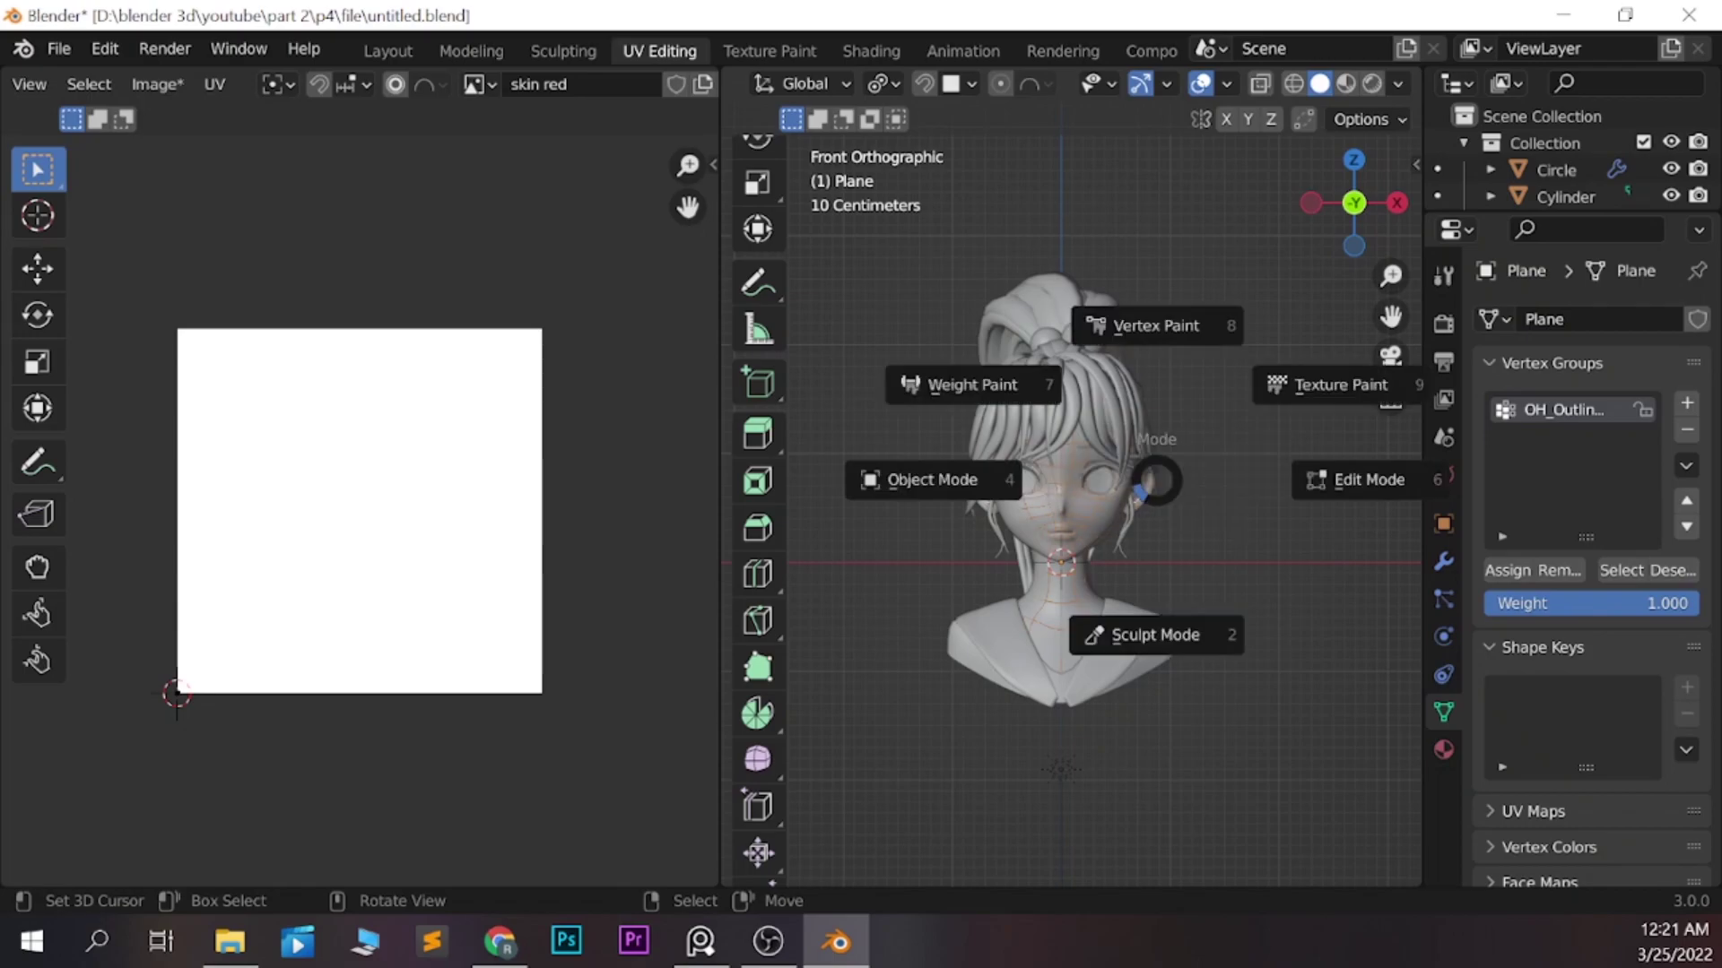
left_click(1443, 561)
left_click(1489, 398)
left_click(1488, 434)
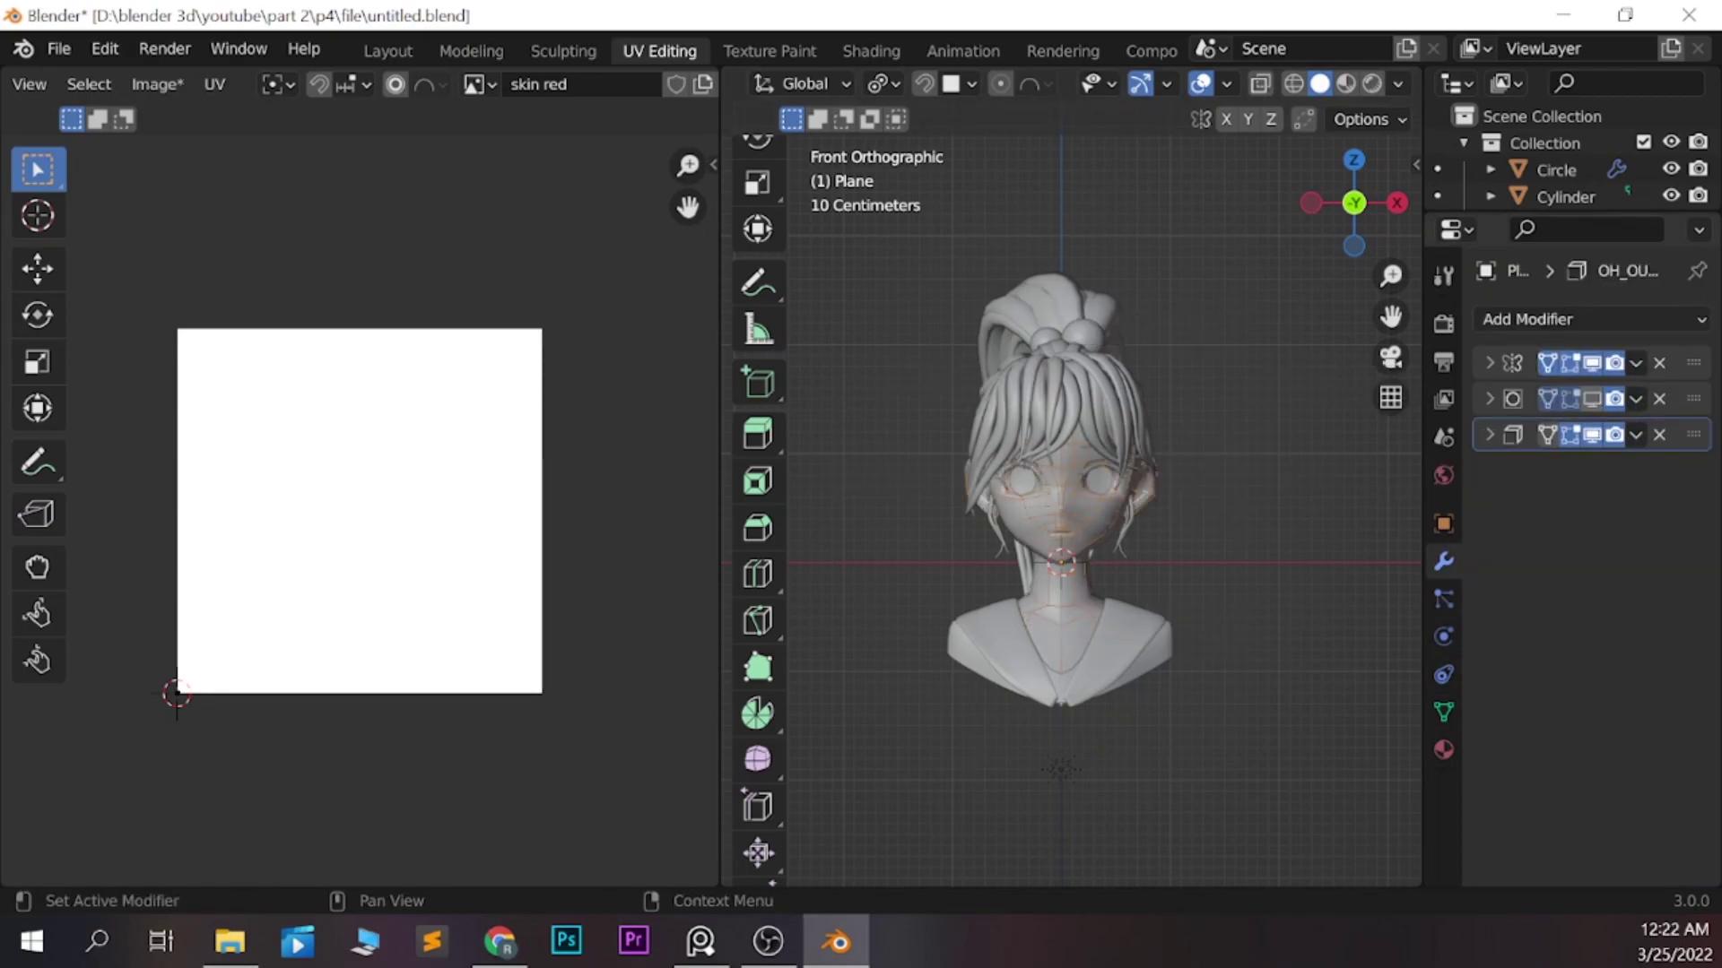
scroll(1004, 466, "up", 3)
mouse_move(1058, 494)
middle_mouse_down()
mouse_move(1004, 467)
mouse_move(1076, 503)
middle_mouse_up()
left_click(1489, 399)
left_click(1488, 399)
scroll(1076, 502, "down", 2)
scroll(1076, 502, "down", 1)
Enable X-ray and mark the selected face edge loops as seams
key("alt+z")
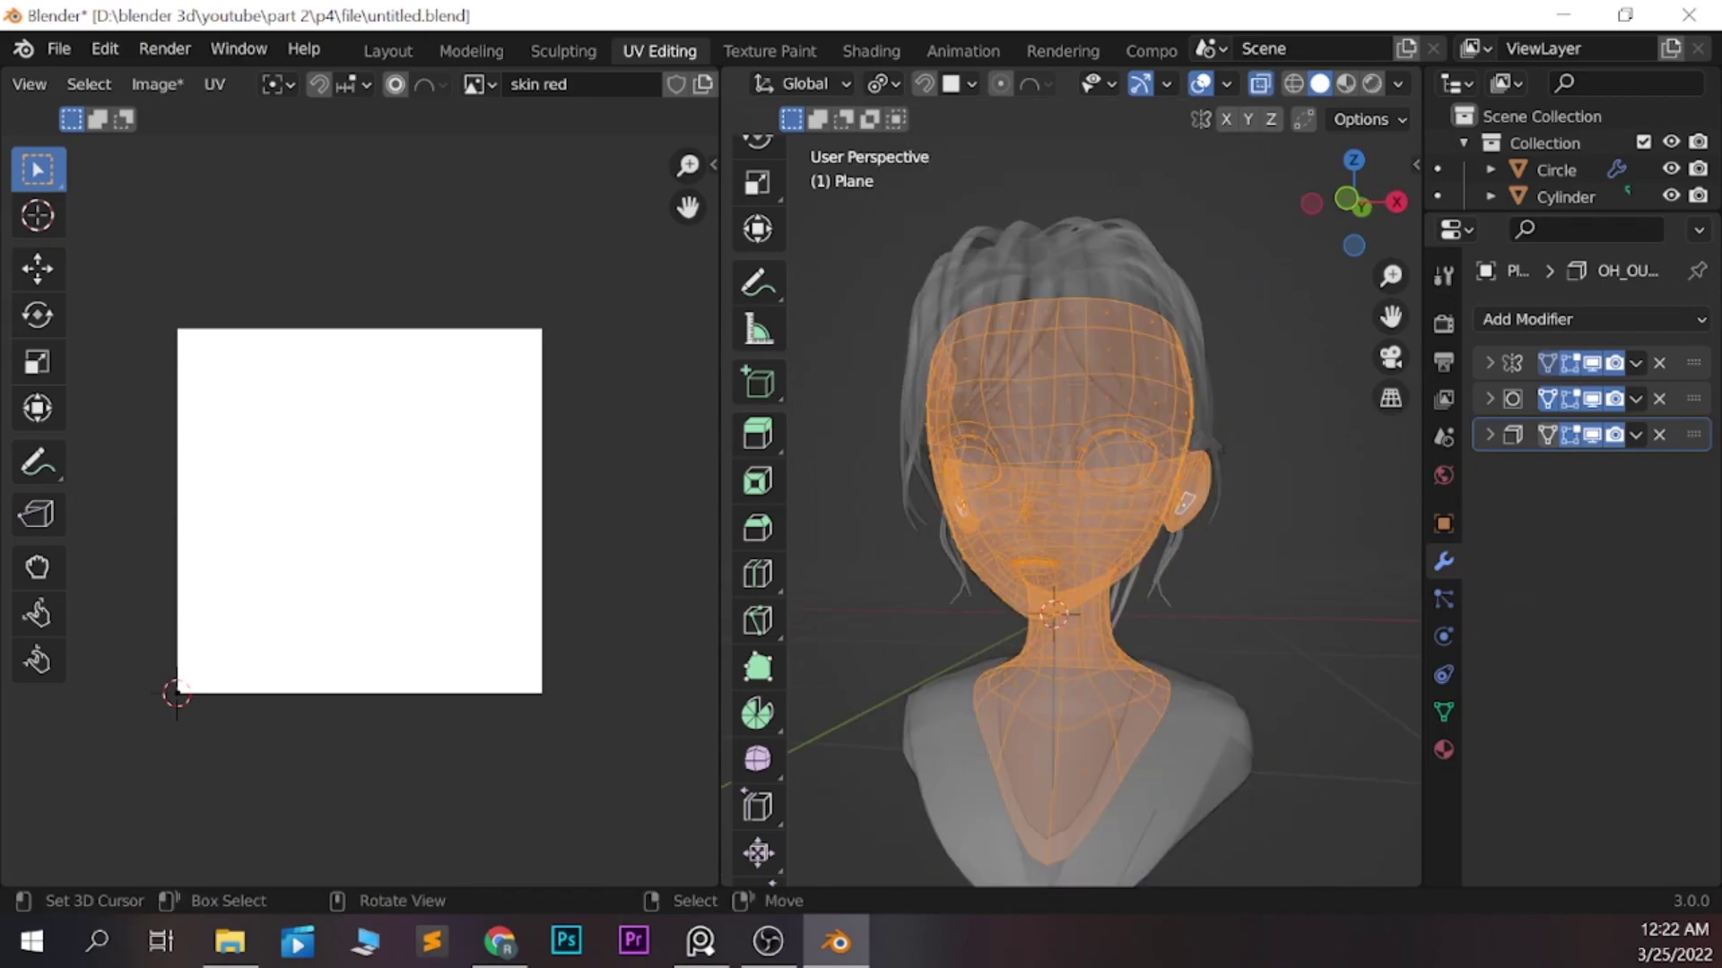
key("alt+a")
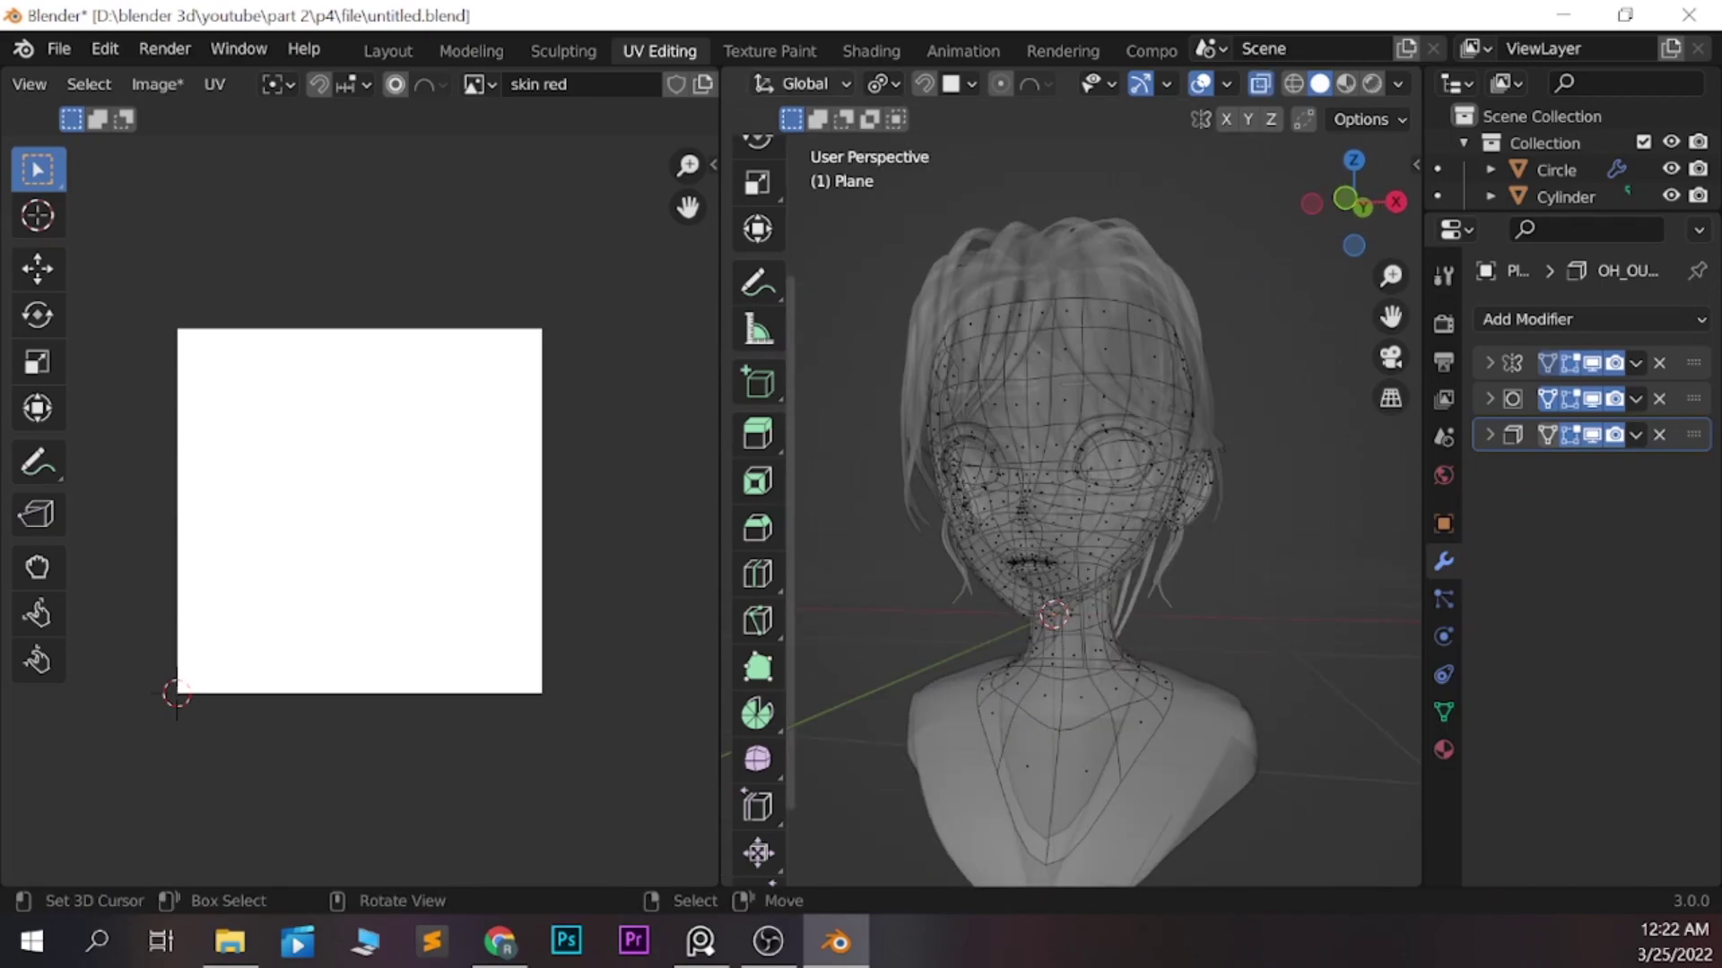
scroll(1067, 84, "up", 5)
scroll(1076, 493, "up", 3)
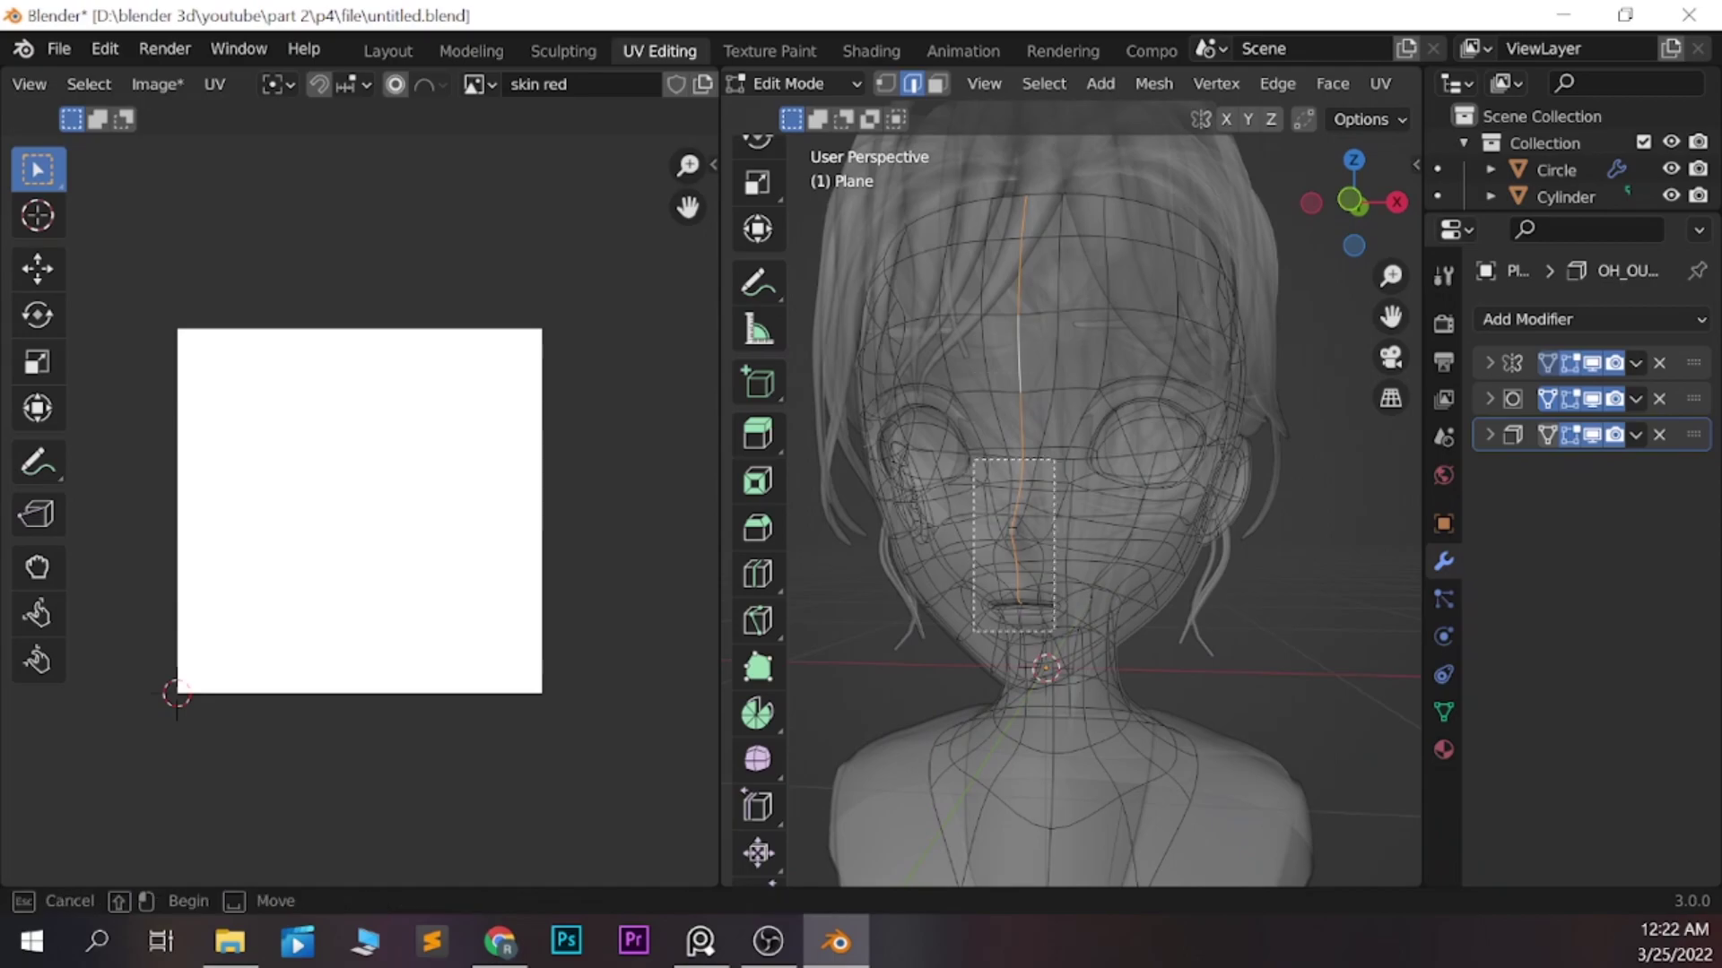
mouse_move(1076, 493)
middle_mouse_down()
mouse_move(986, 511)
mouse_move(1224, 520)
mouse_move(1148, 524)
mouse_move(1130, 556)
mouse_move(1192, 560)
mouse_move(1166, 502)
mouse_move(1166, 733)
mouse_move(1166, 538)
mouse_move(1211, 475)
mouse_move(1175, 476)
middle_mouse_up()
scroll(1224, 520, "up", 3)
scroll(1166, 502, "down", 3)
scroll(1165, 502, "down", 1)
key("u")
left_click(1165, 732)
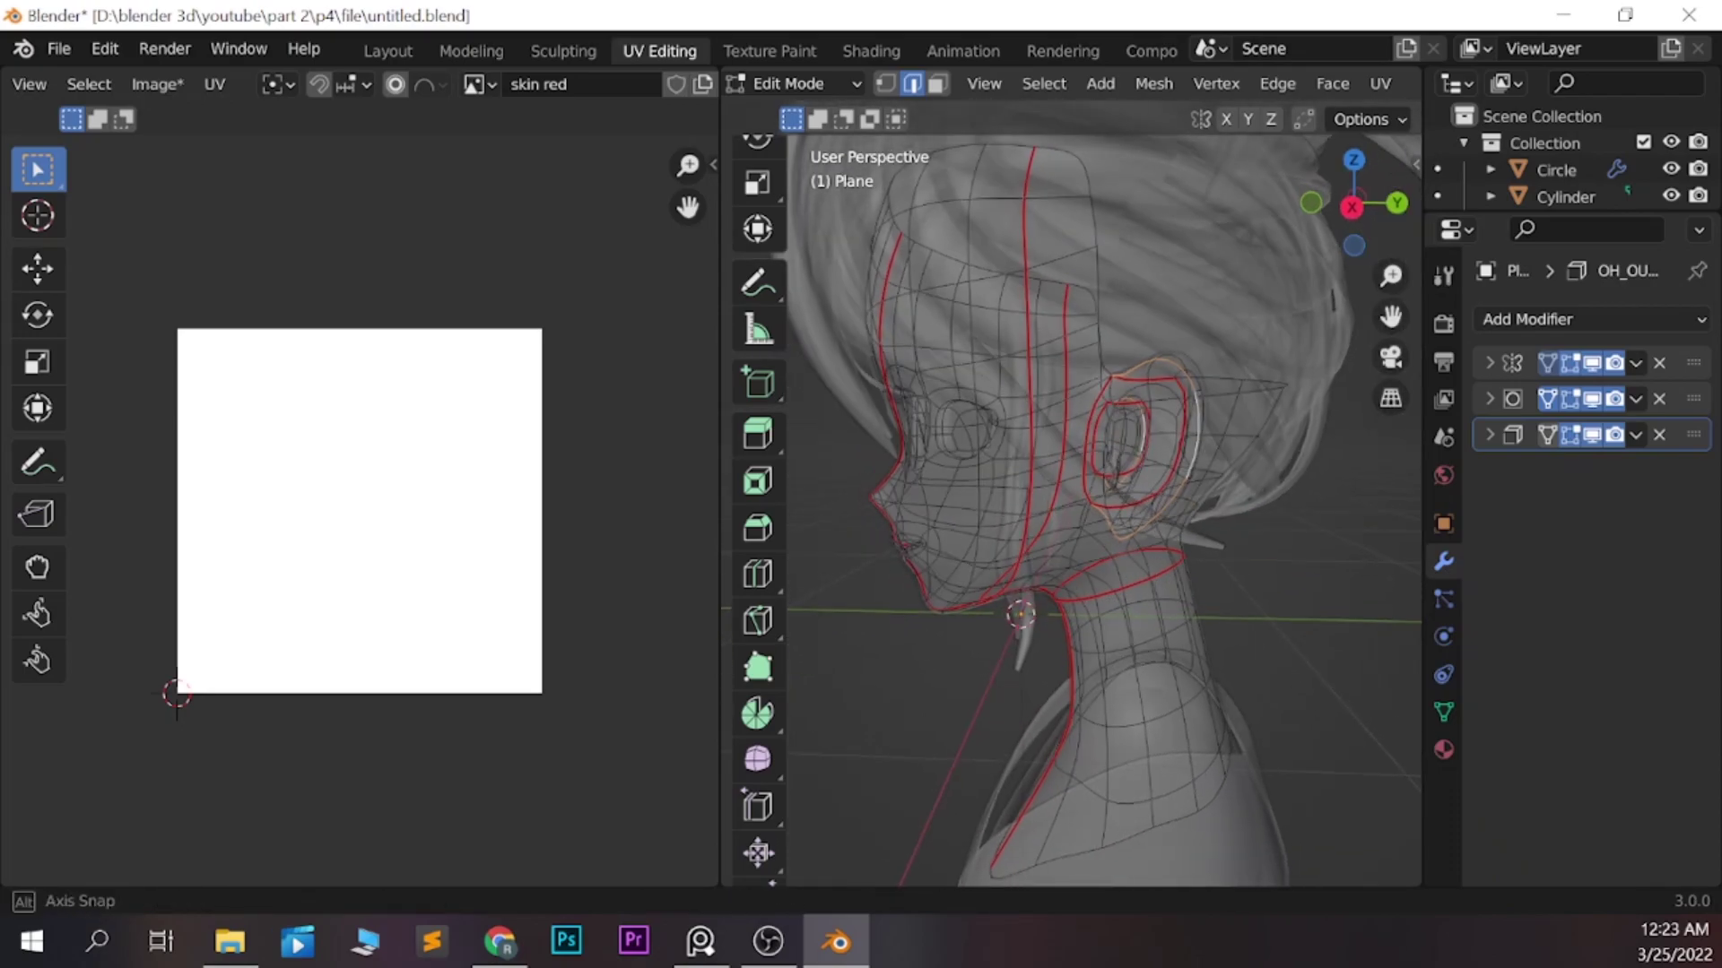
Select the whole head, unwrap it, and turn on UV sync selection
key("u")
key("Escape")
scroll(1076, 502, "down", 3)
key("a")
key("u")
key("Return")
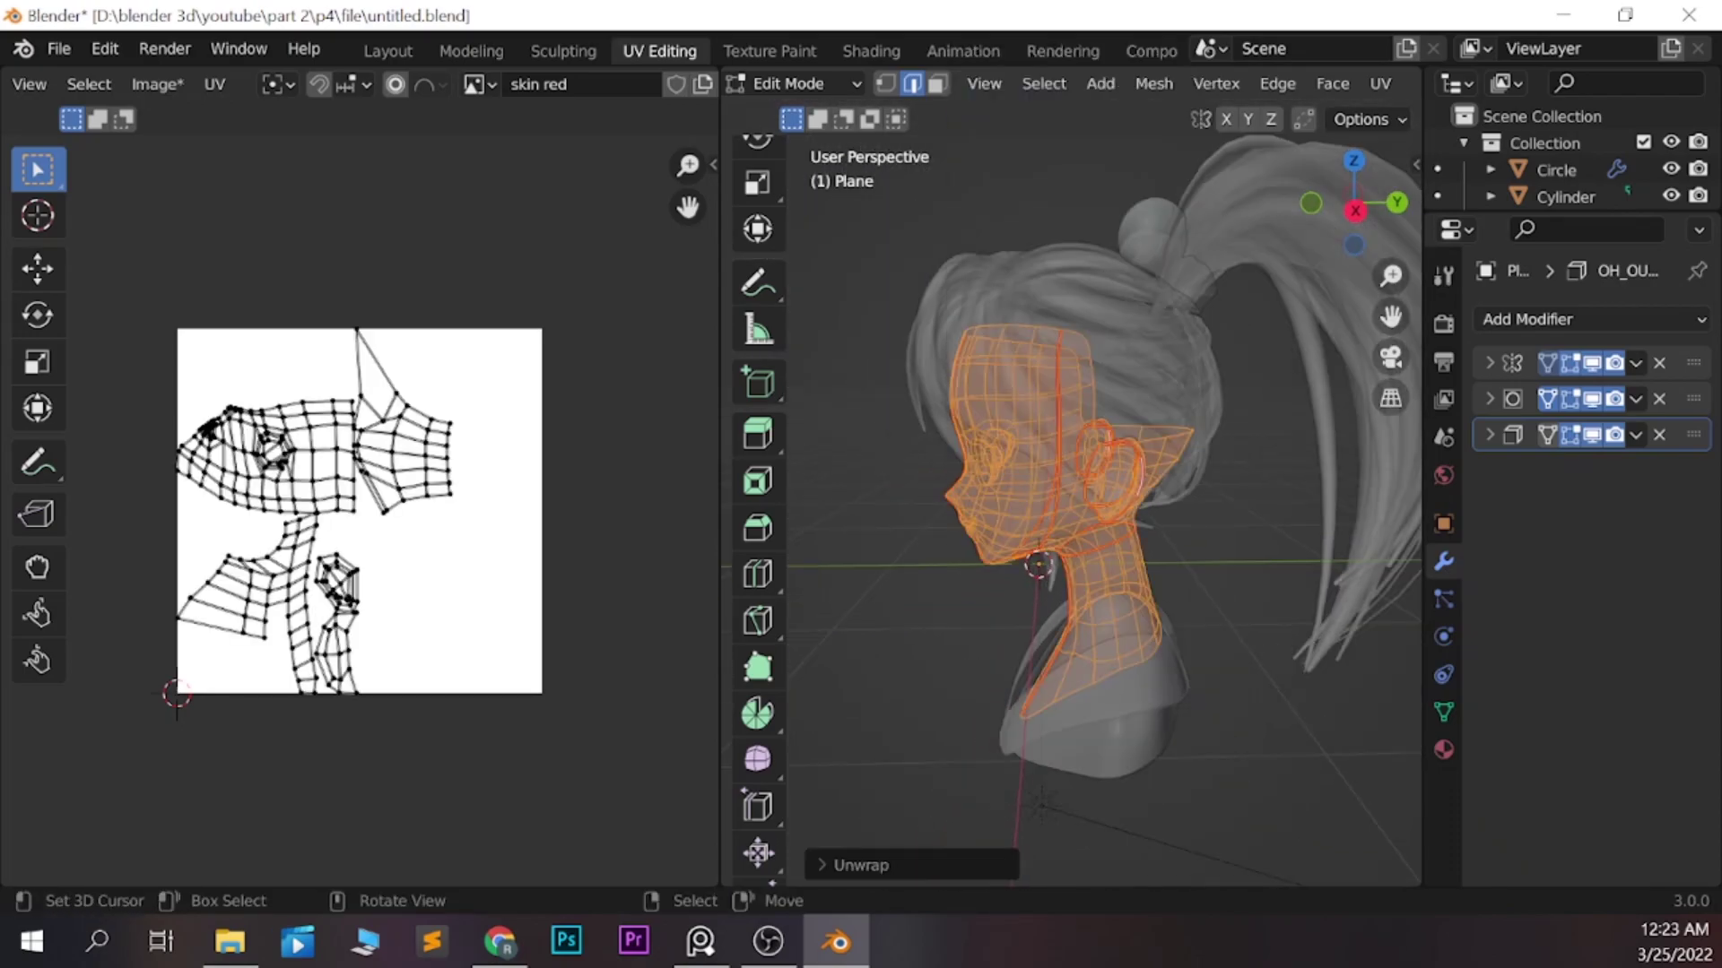
left_click(73, 83)
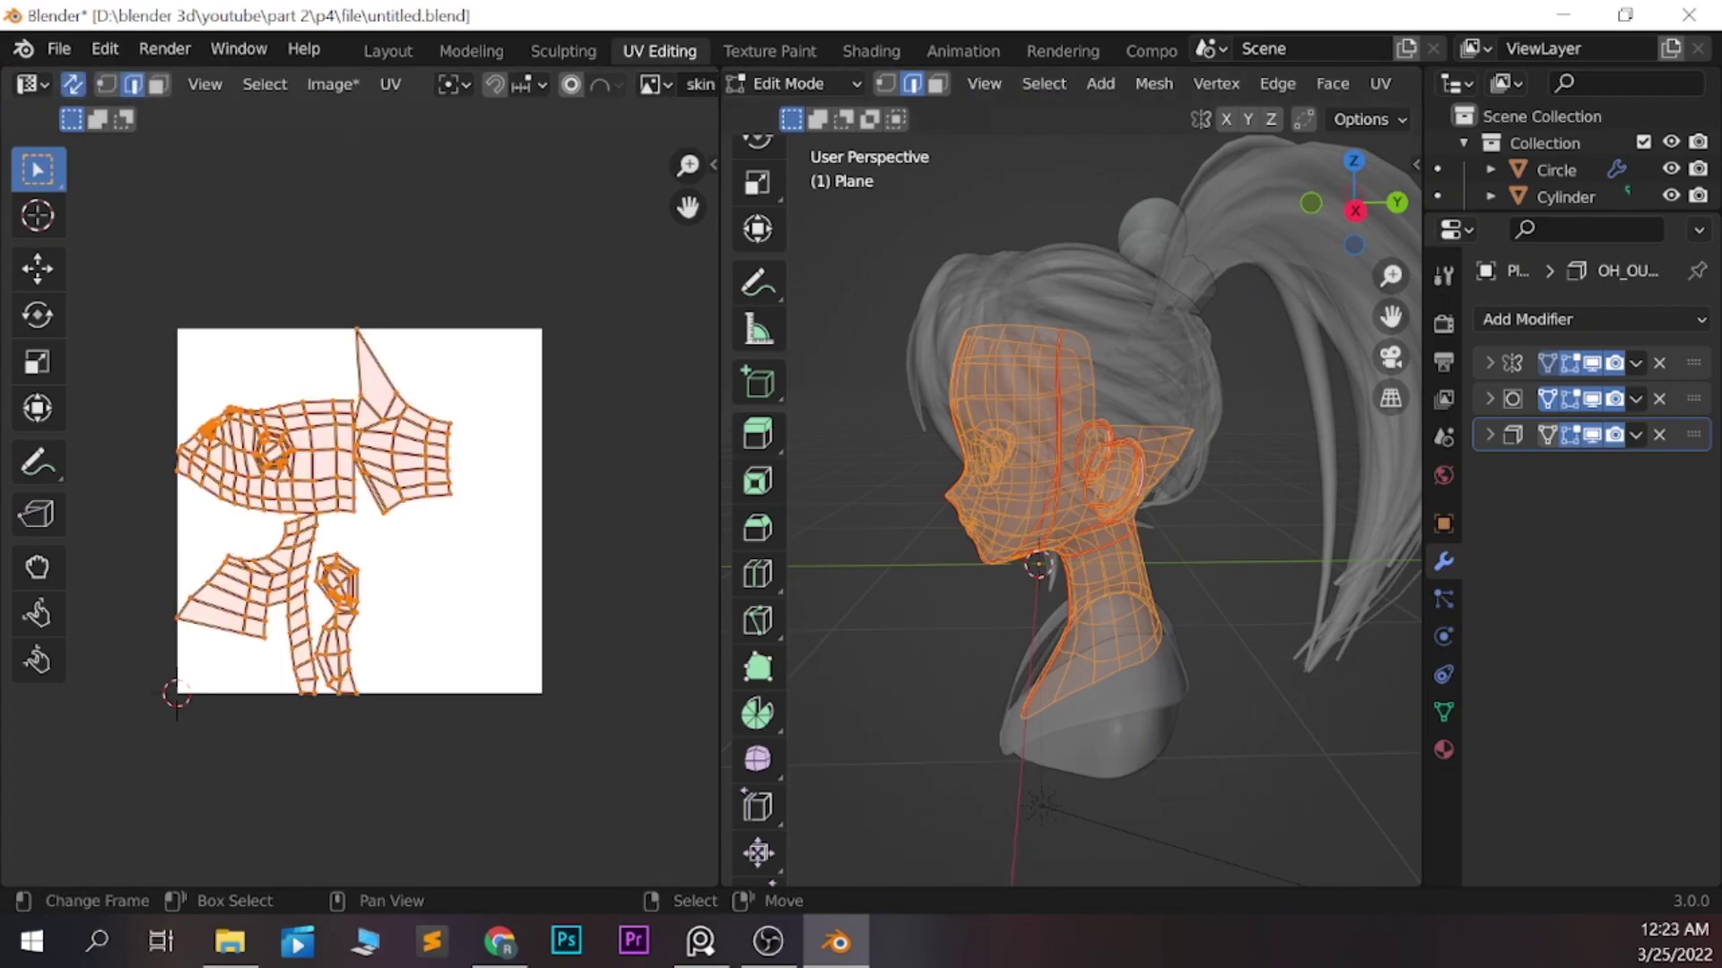
key("alt+a")
scroll(1076, 502, "up", 3)
scroll(1076, 502, "up", 2)
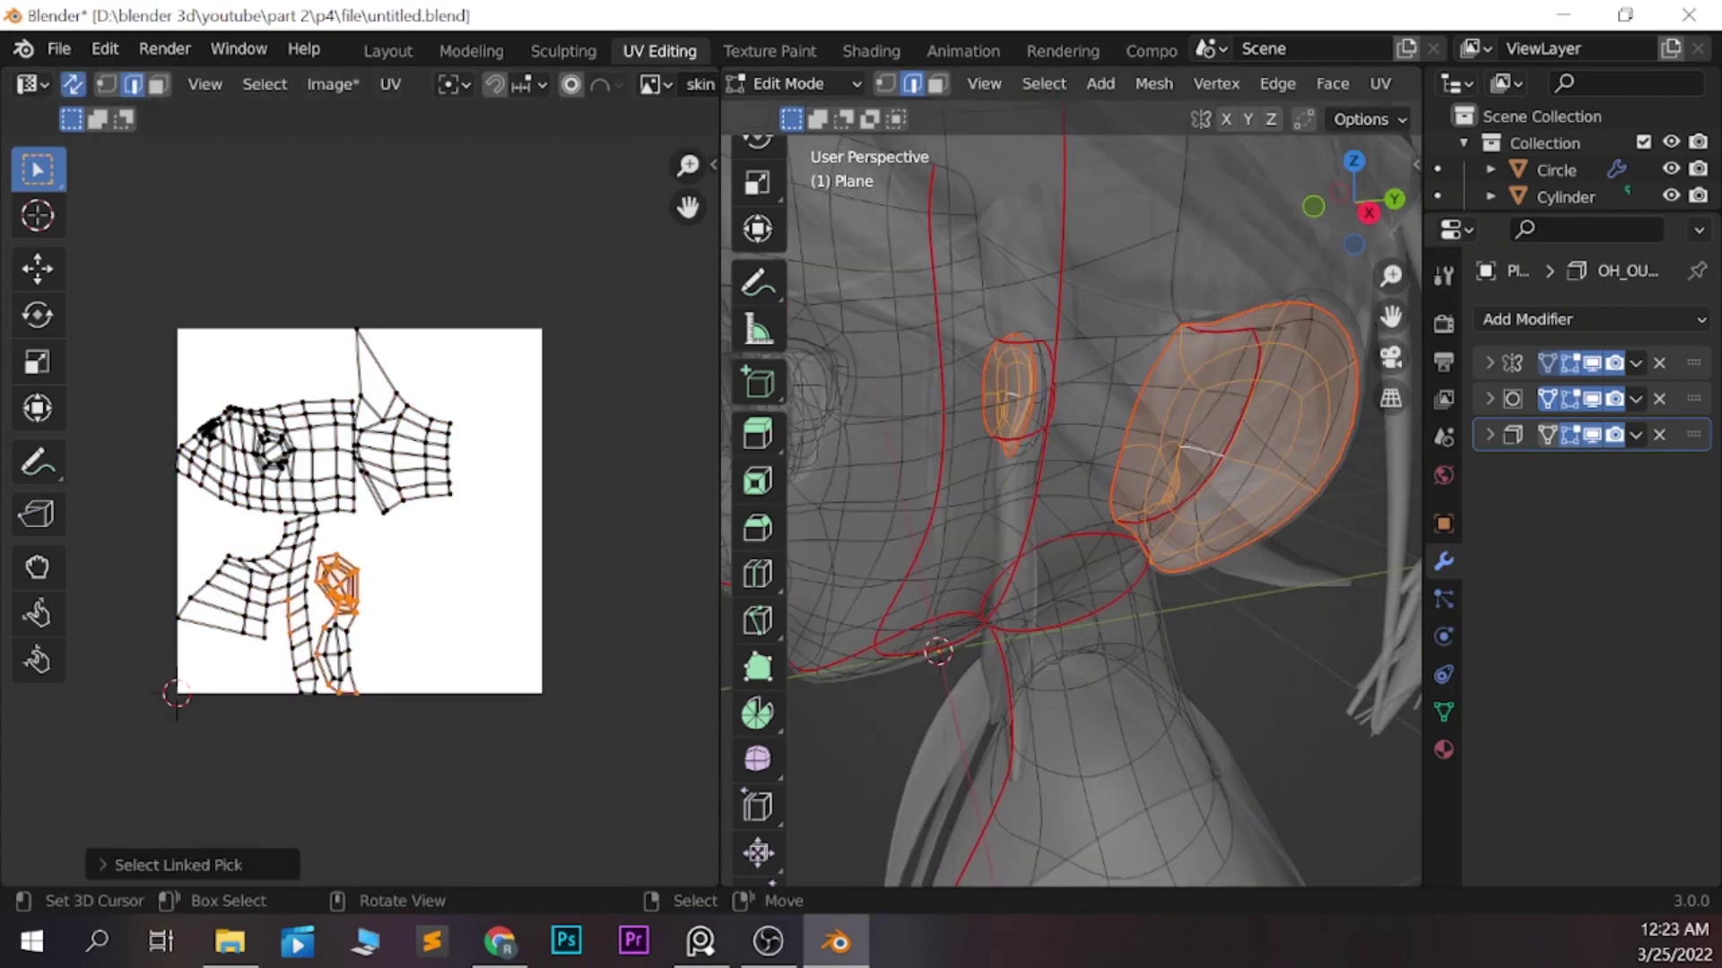
Select the ear island and unwrap the mesh again with the new seams
left_click(1165, 399, "alt")
mouse_move(1076, 502)
middle_mouse_down()
mouse_move(1031, 503)
mouse_move(1103, 502)
mouse_move(986, 538)
mouse_move(959, 780)
middle_mouse_up()
scroll(1076, 502, "down", 3)
key("u")
key("Escape")
key("a")
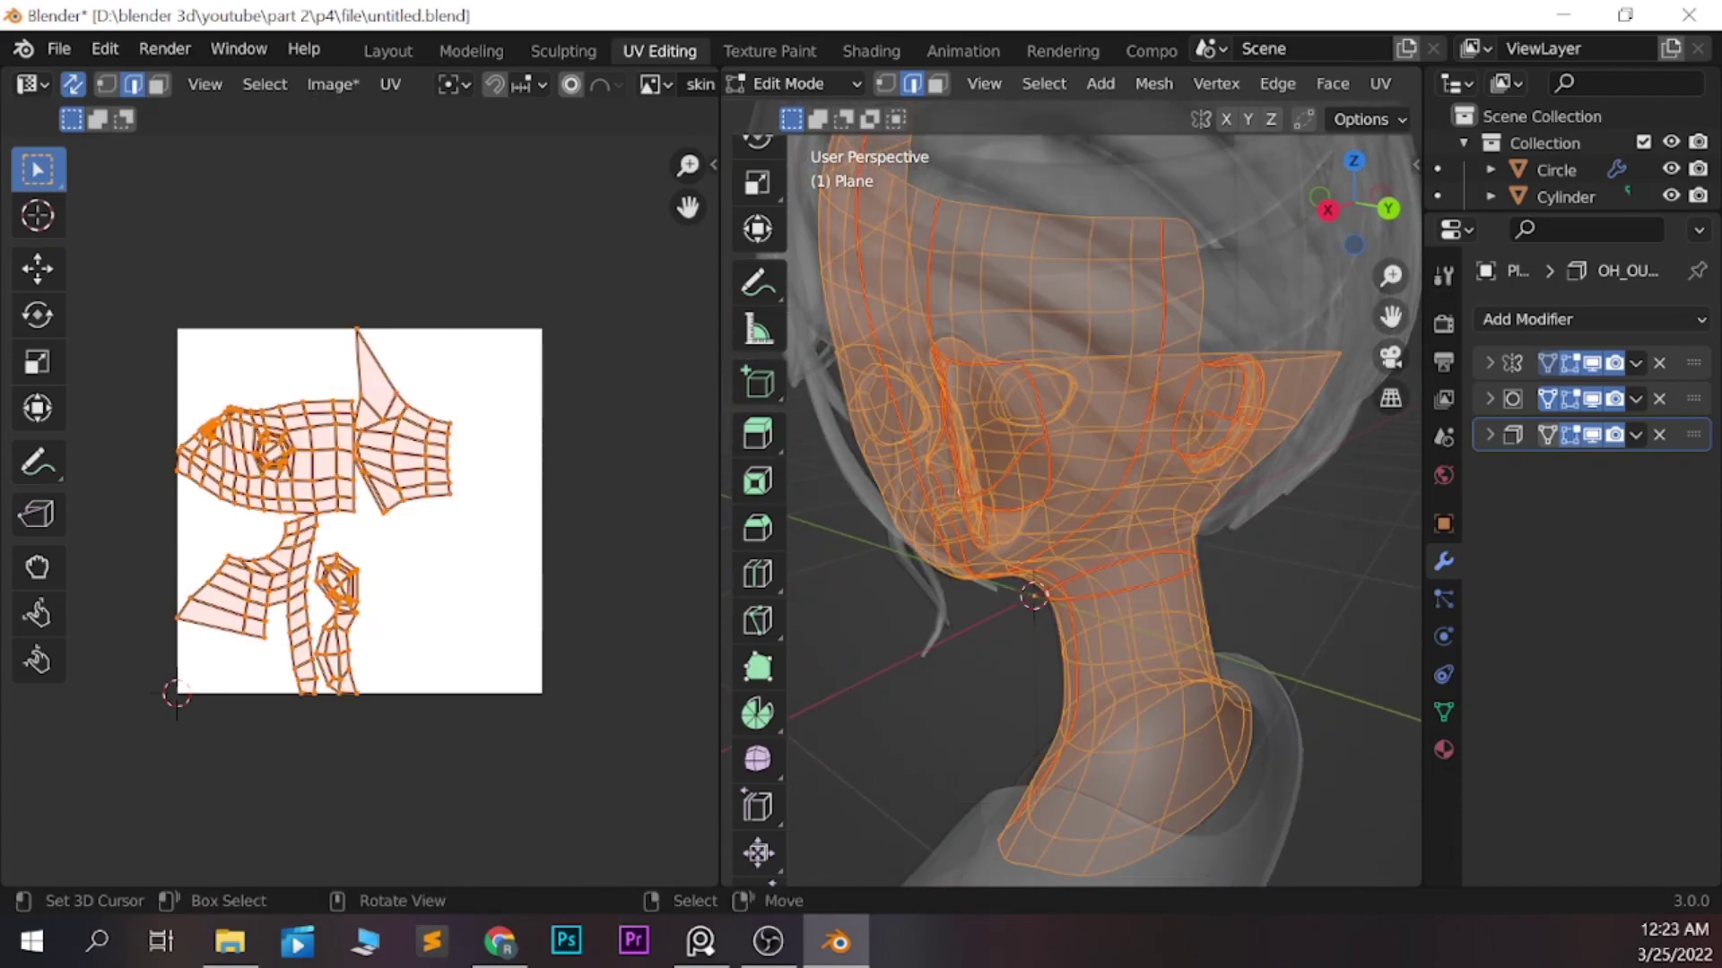
key("u")
left_click(980, 148)
Re-unwrap the head with the added neck and jaw seams, ending in a front view
middle_click_drag(981, 148, 1121, 179)
key("alt+a")
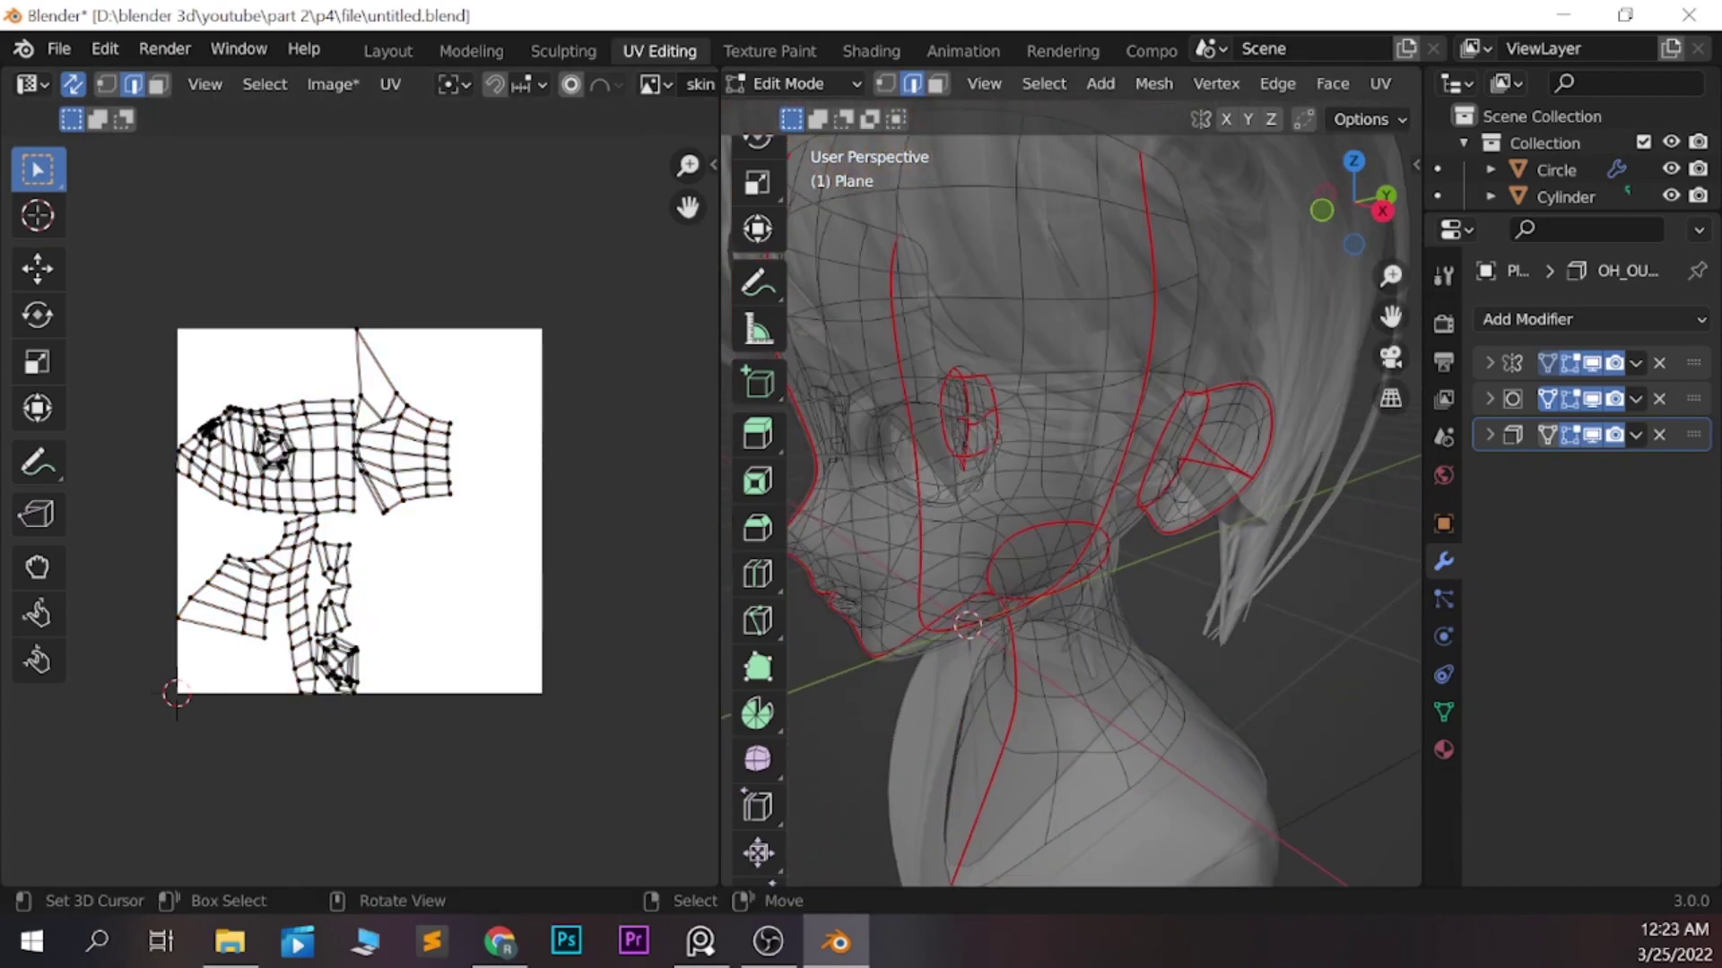
mouse_move(1076, 502)
middle_mouse_down()
mouse_move(1004, 520)
mouse_move(1032, 538)
middle_mouse_up()
scroll(1076, 502, "up", 3)
scroll(1121, 395, "down", 3)
key("u")
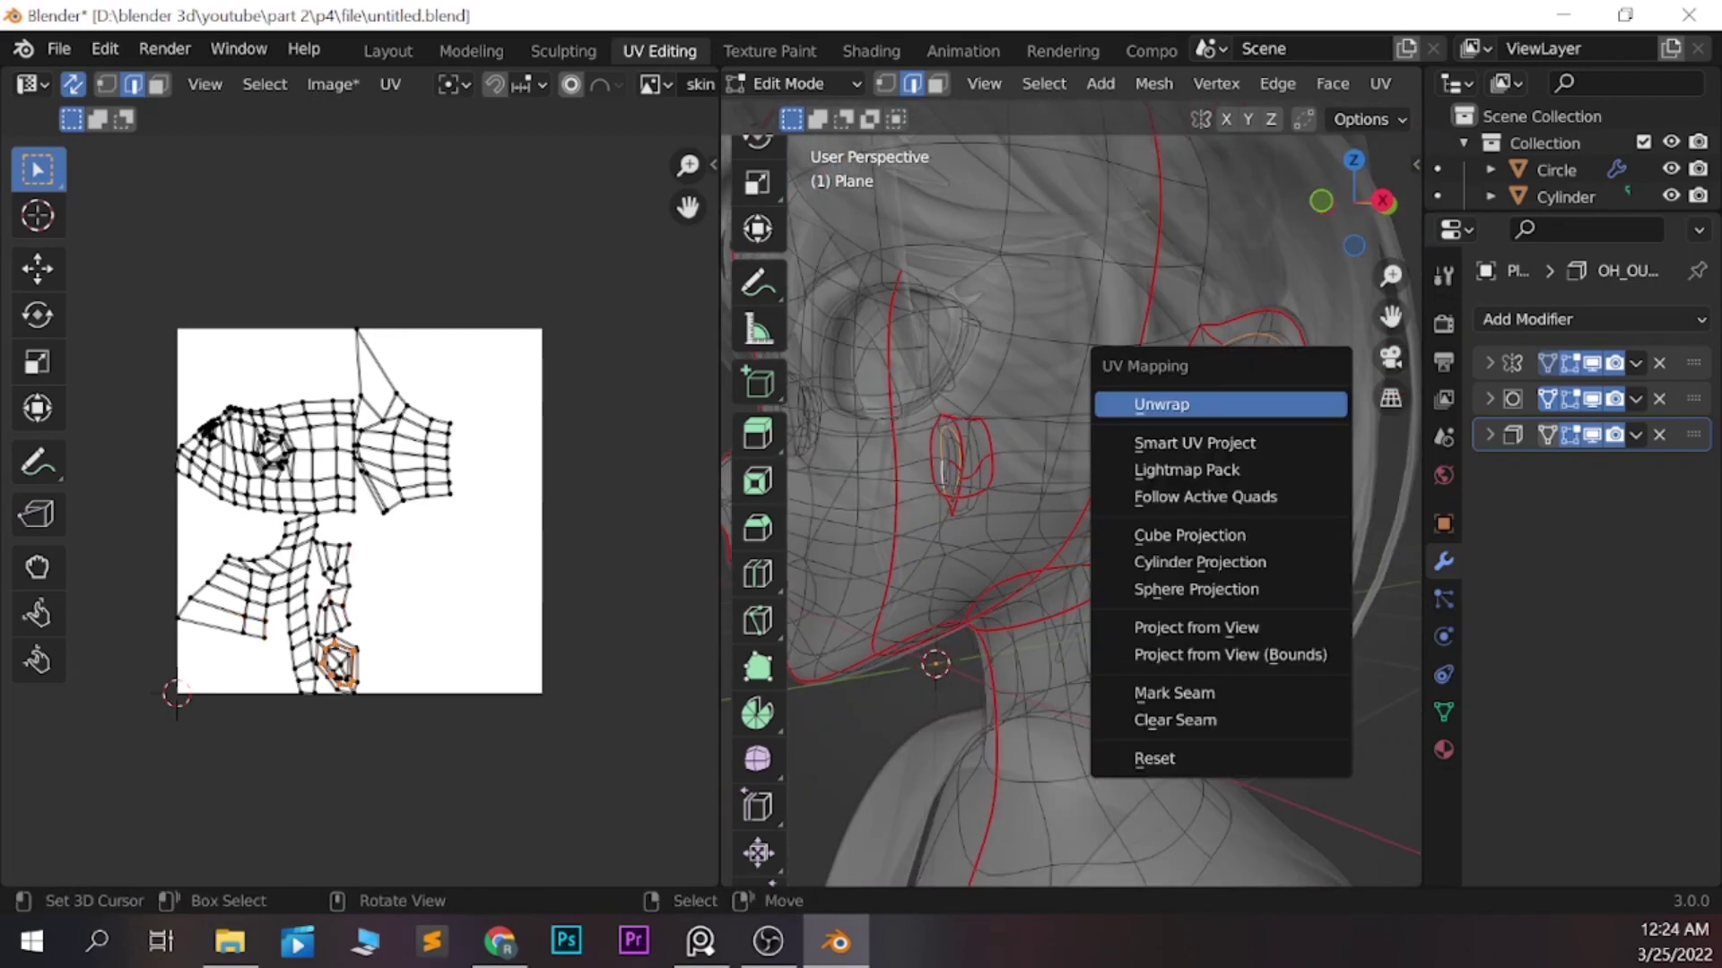
key("a")
key("u")
left_click(1121, 241)
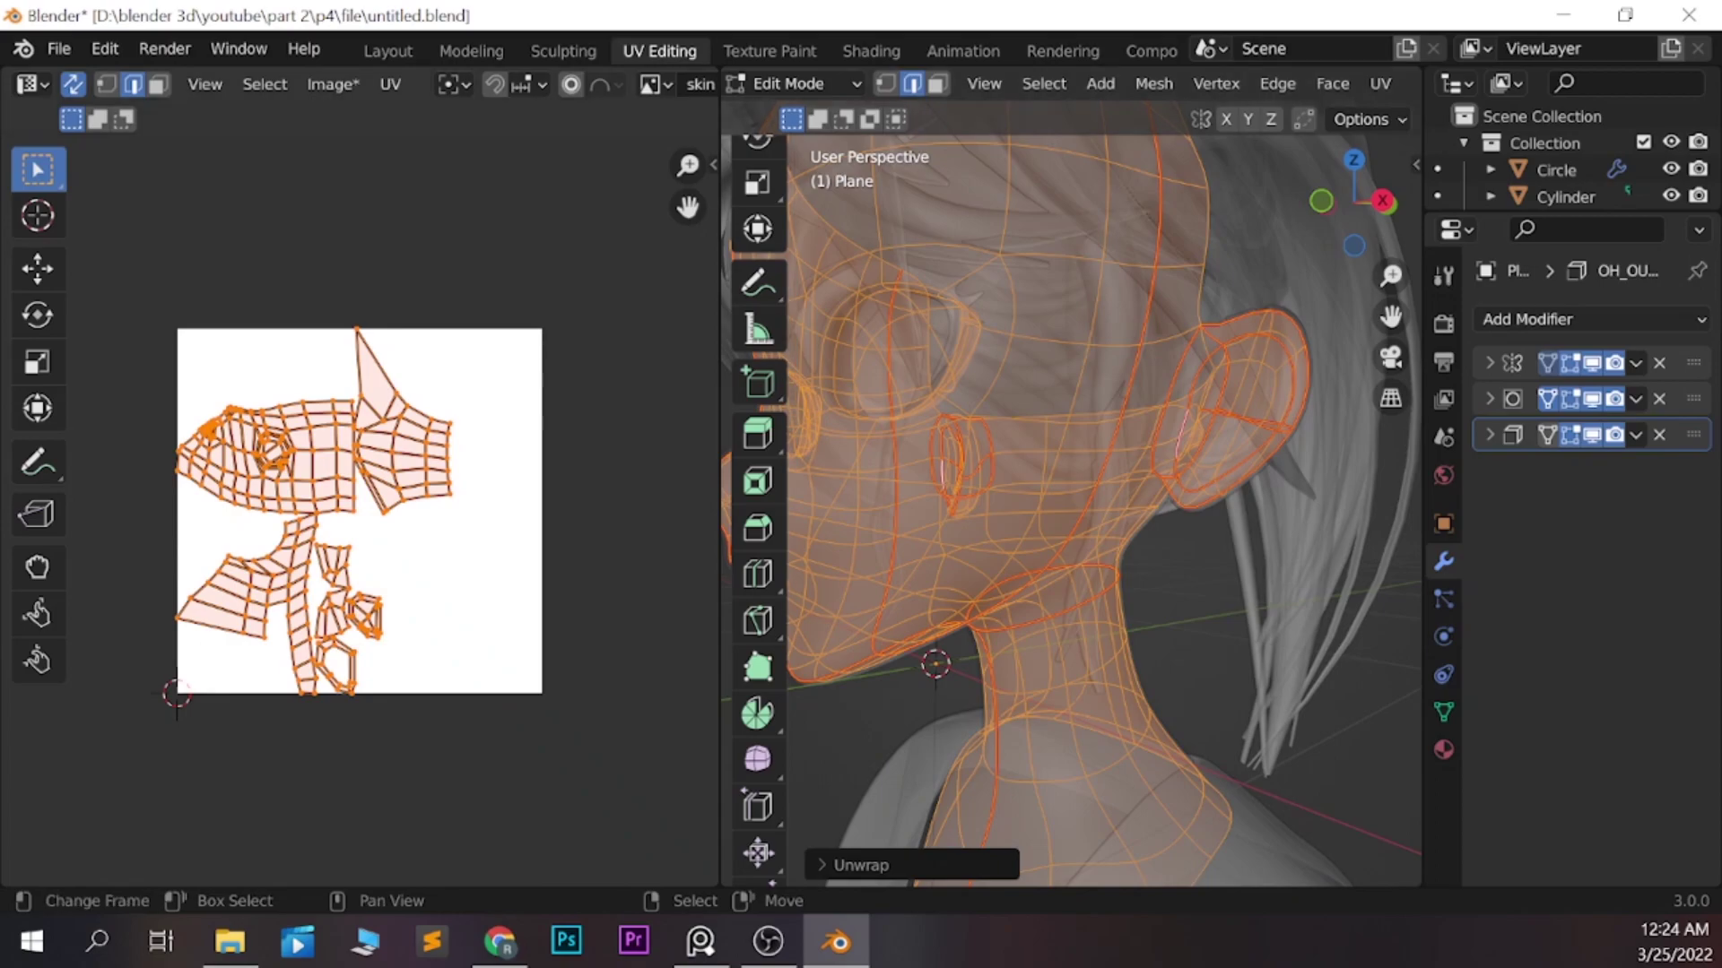
scroll(1067, 502, "down", 2)
key("alt+a")
middle_click_drag(1067, 502, 968, 502)
Select the neck island in face mode, with UV selection separated from the mesh selection
key("l")
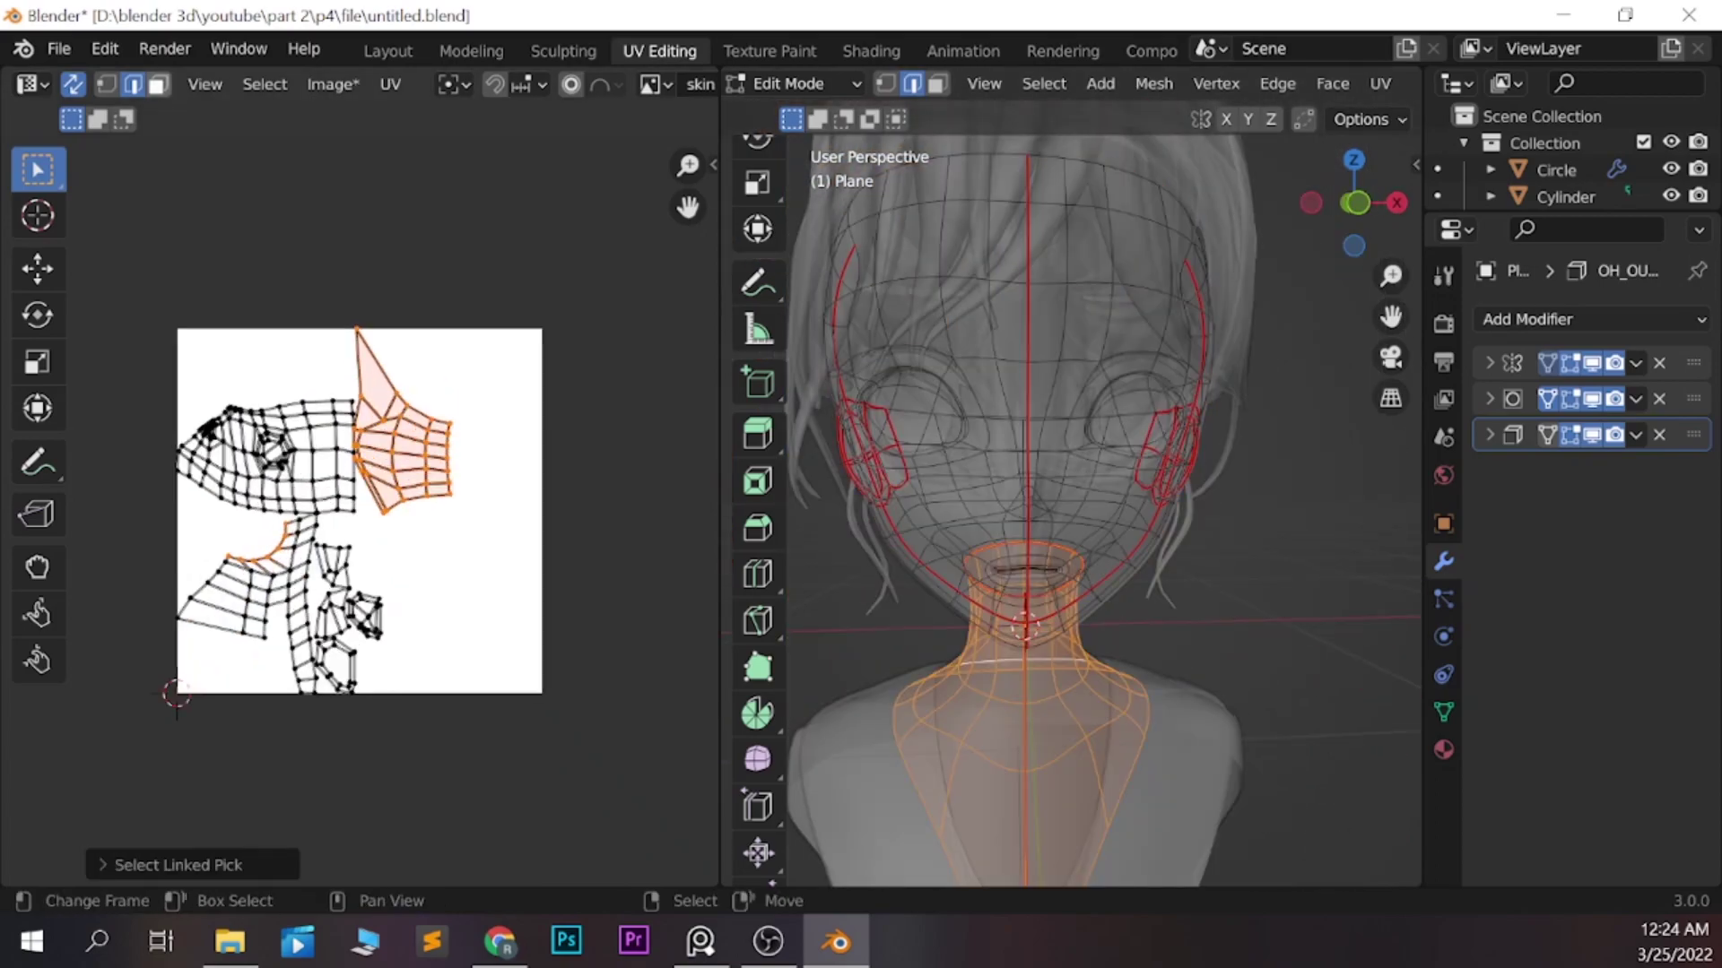
key("3")
key("g")
scroll(359, 502, "up", 4)
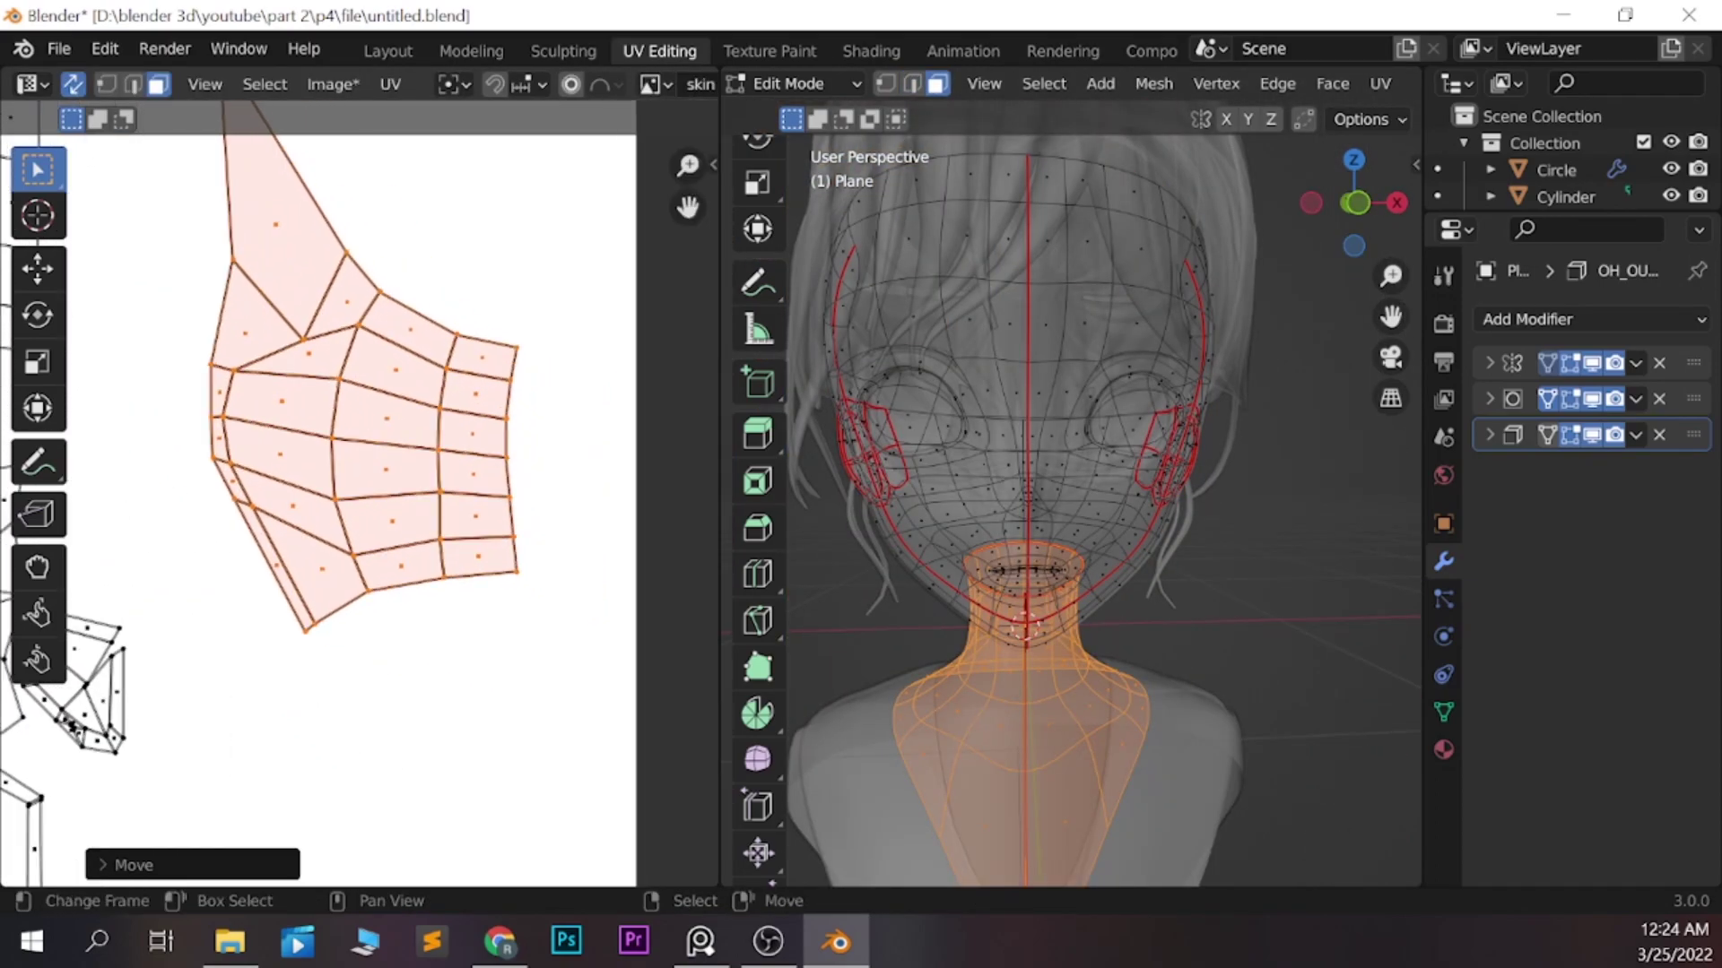
left_click(73, 84)
key("a")
Flatten the neck island's right and middle edge loops to zero width on X
left_click(507, 457, "alt")
key("s")
key("x")
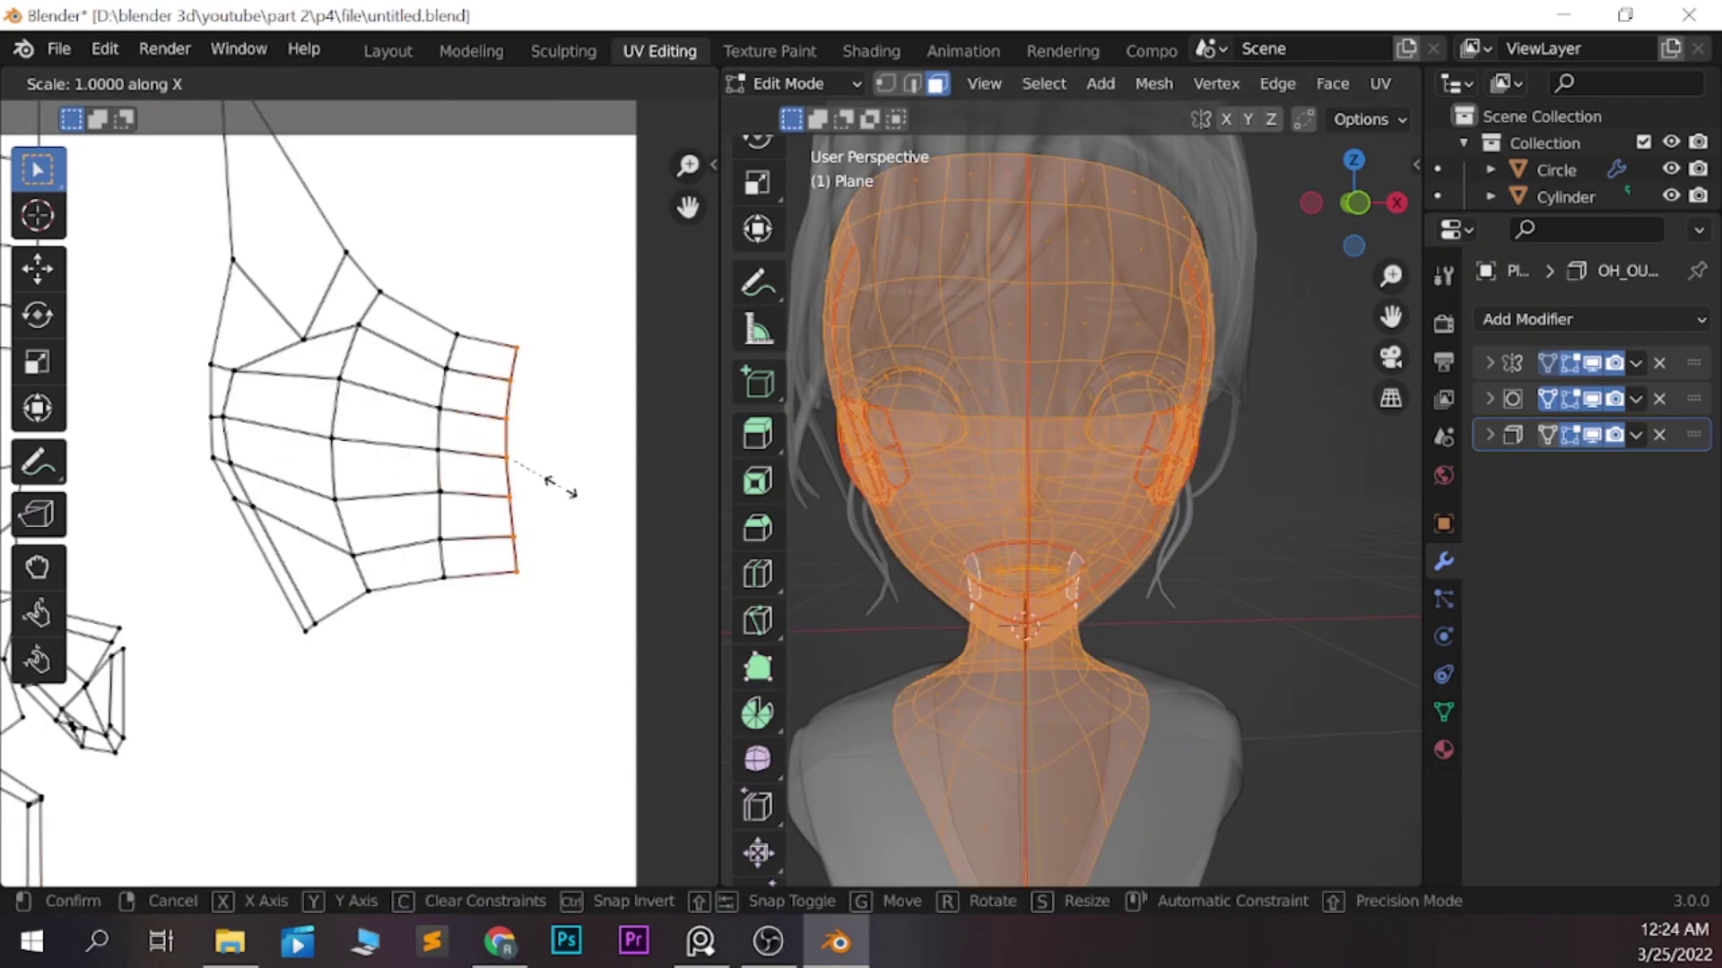
key("0")
key("Return")
left_click(440, 491, "alt")
key("s")
key("x")
key("0")
key("Return")
Flatten the neck island's bottom two edge loops to zero height on Y
left_click(542, 569, "alt")
key("s")
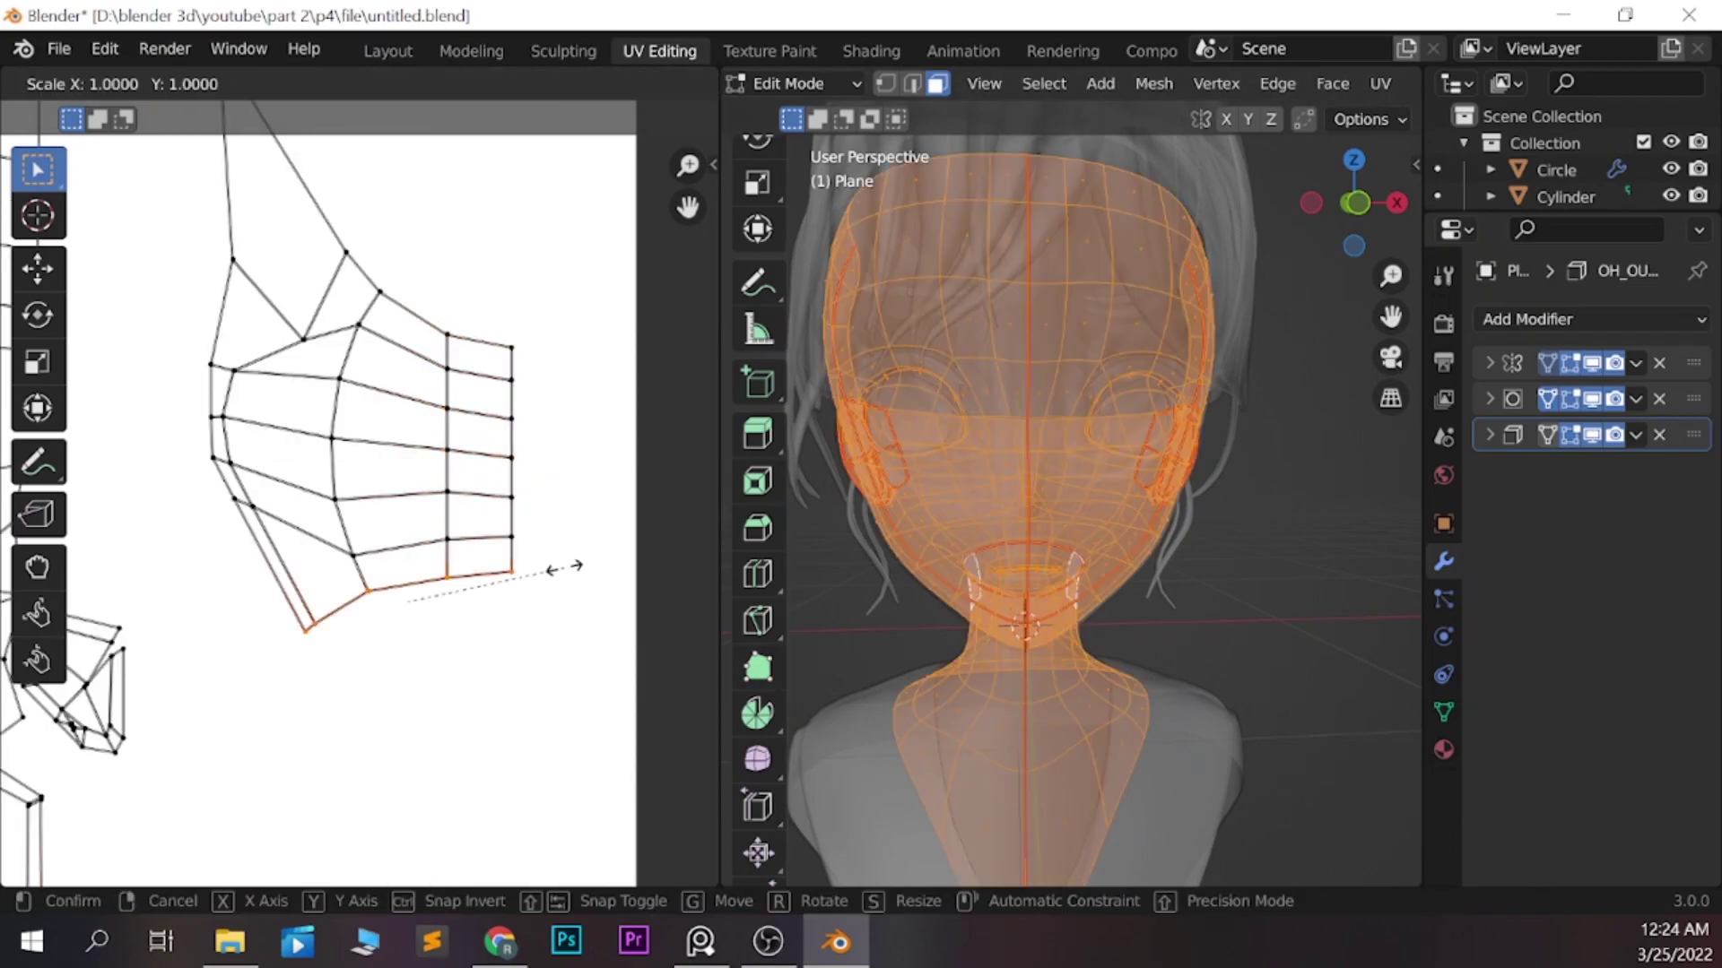
key("y")
key("Return")
left_click(480, 538, "alt")
key("s")
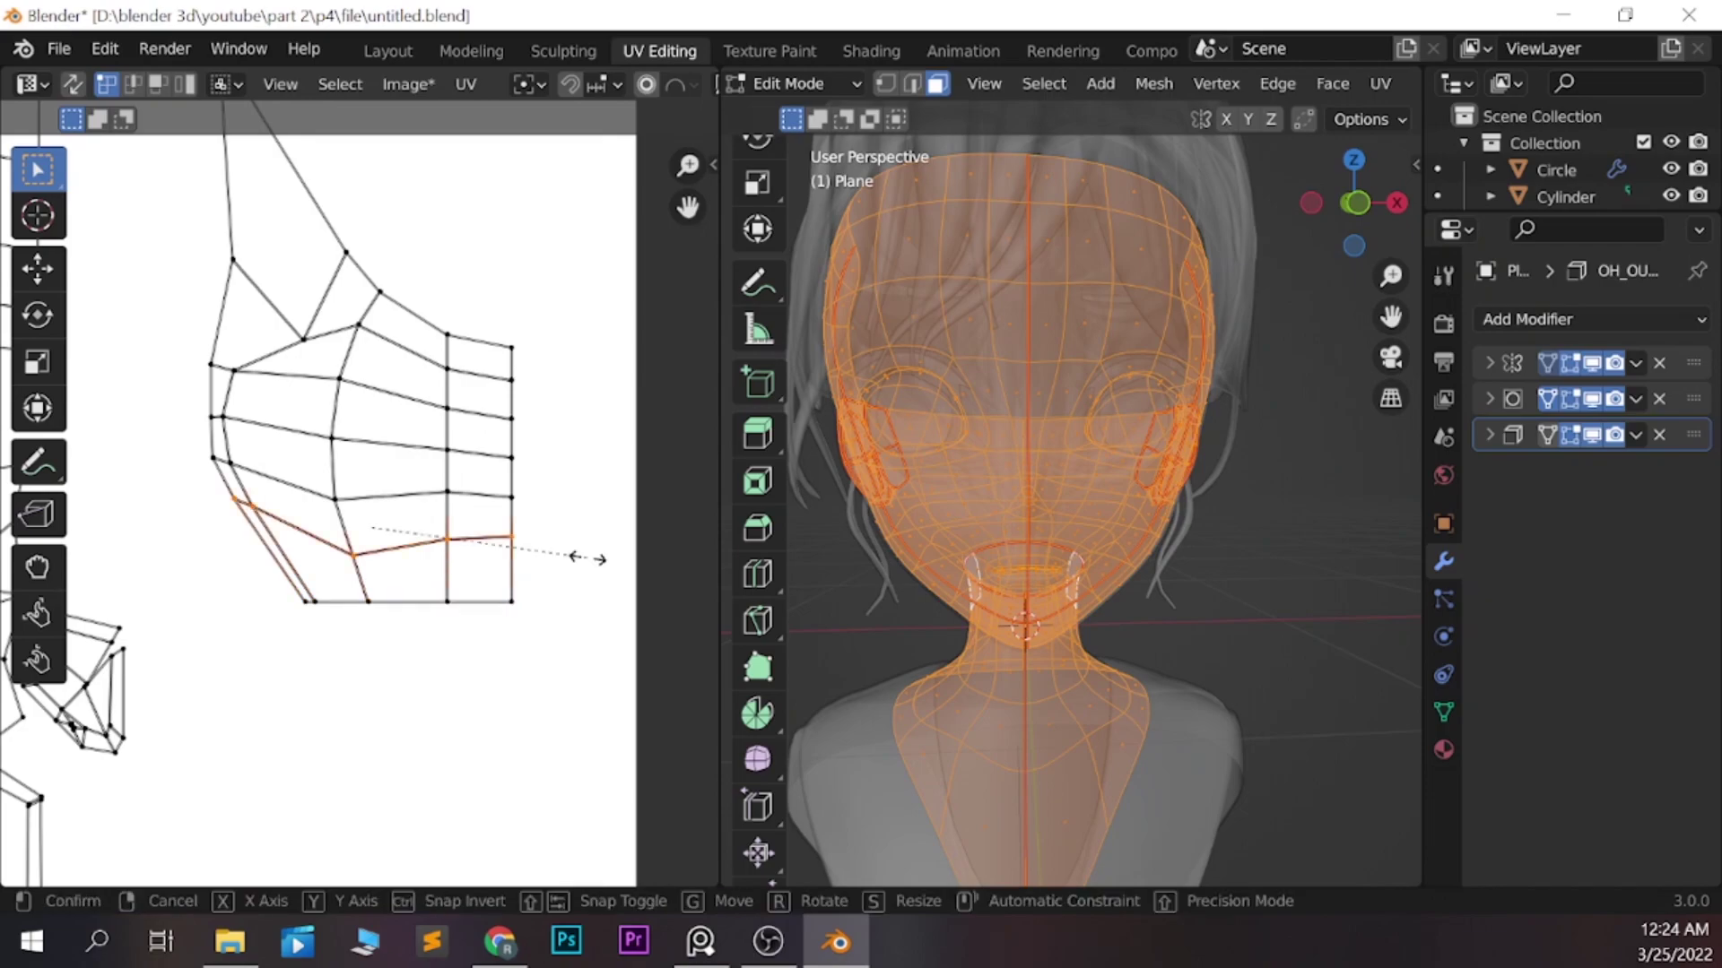
key("y")
key("0")
key("Return")
Straighten the neck island with Follow Active Quads and move the grid to the right
left_click(72, 83)
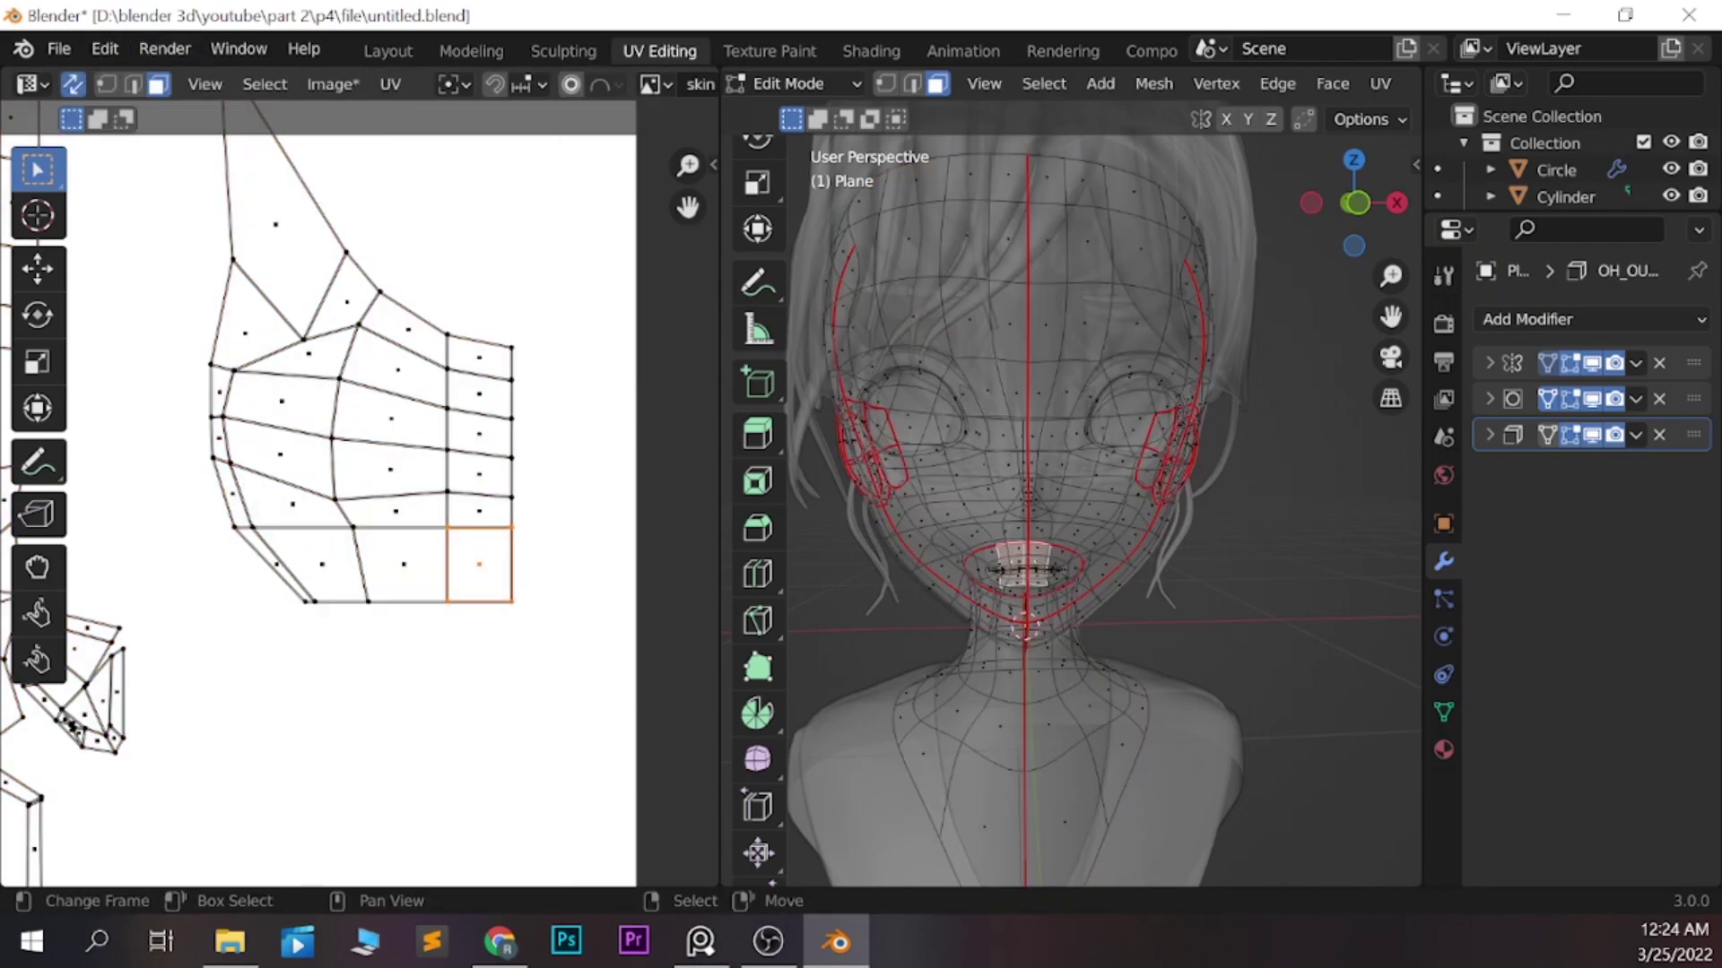
key("l")
key("u")
left_click(346, 534)
left_click(415, 610)
key("Home")
key("g")
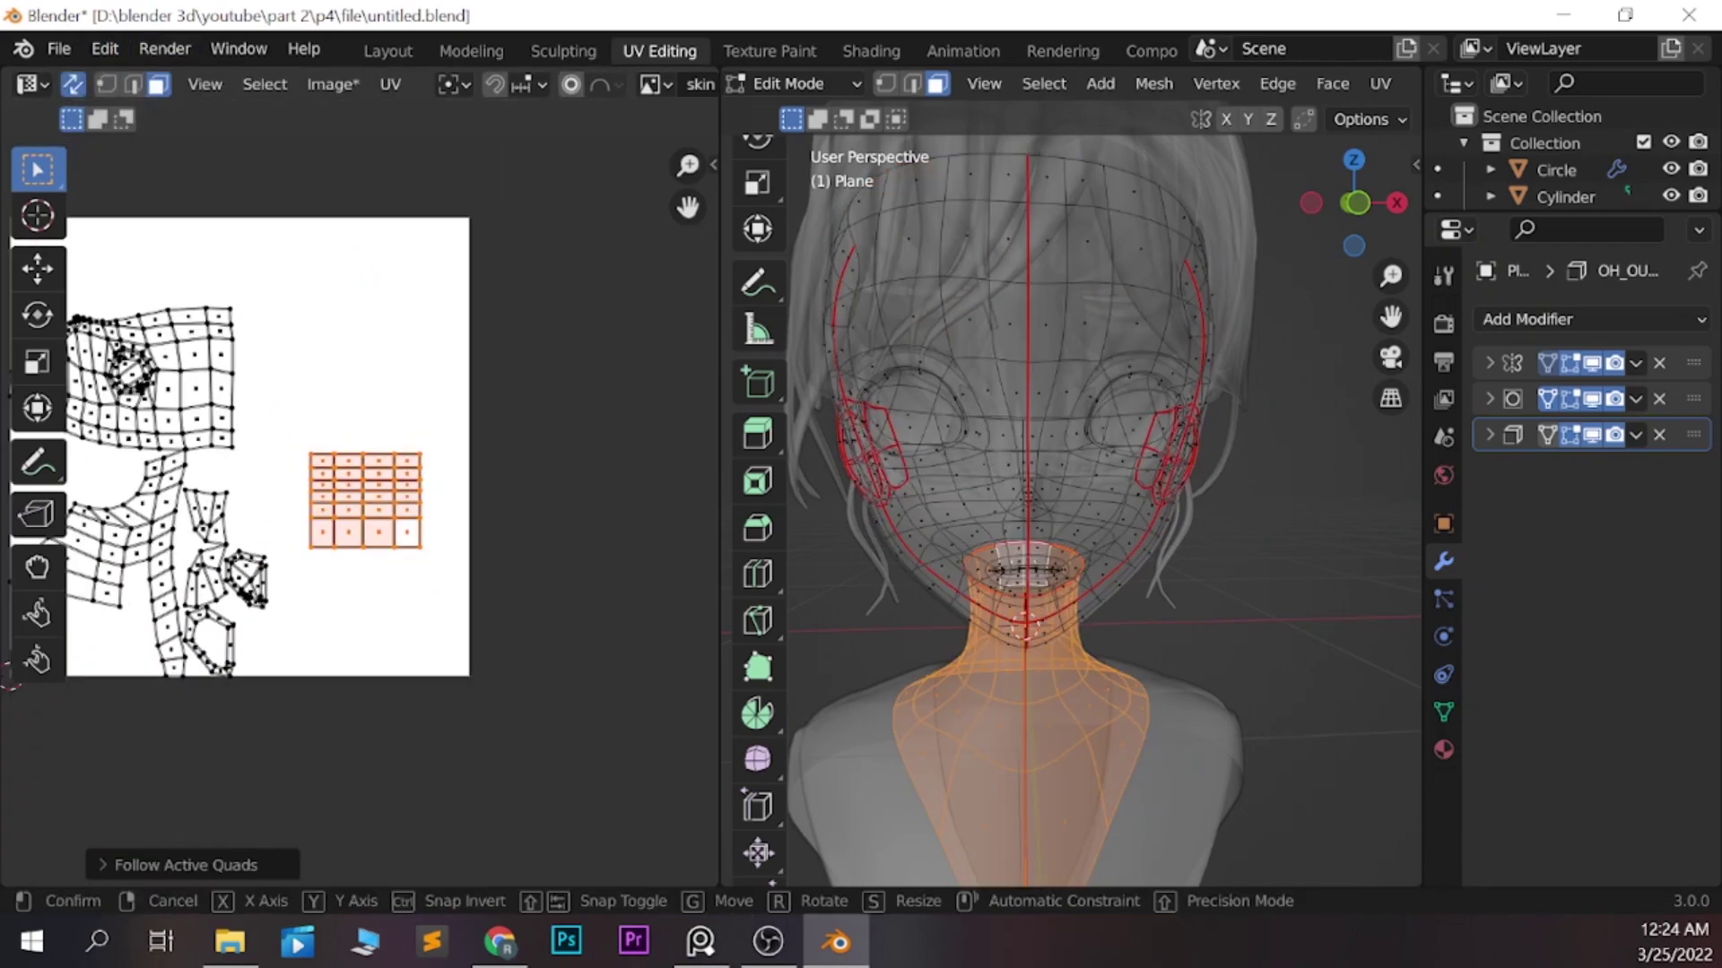
key("Return")
Select the face strip island and flatten its right and left edges to zero width
key("l")
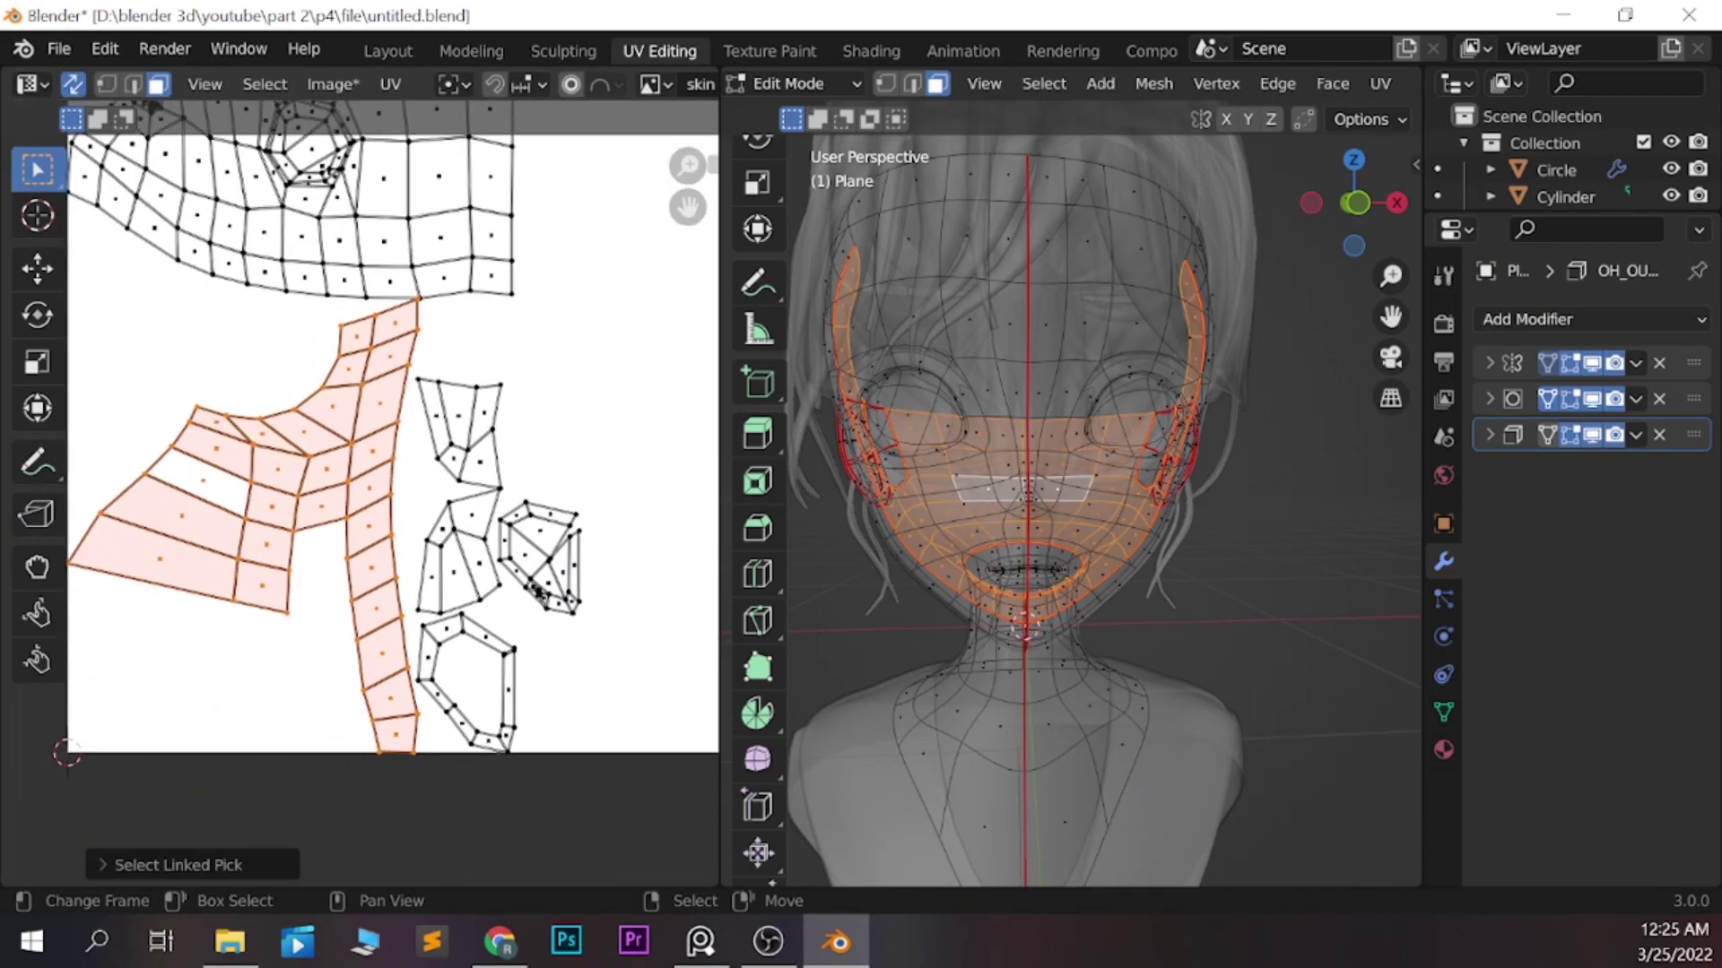
key("a")
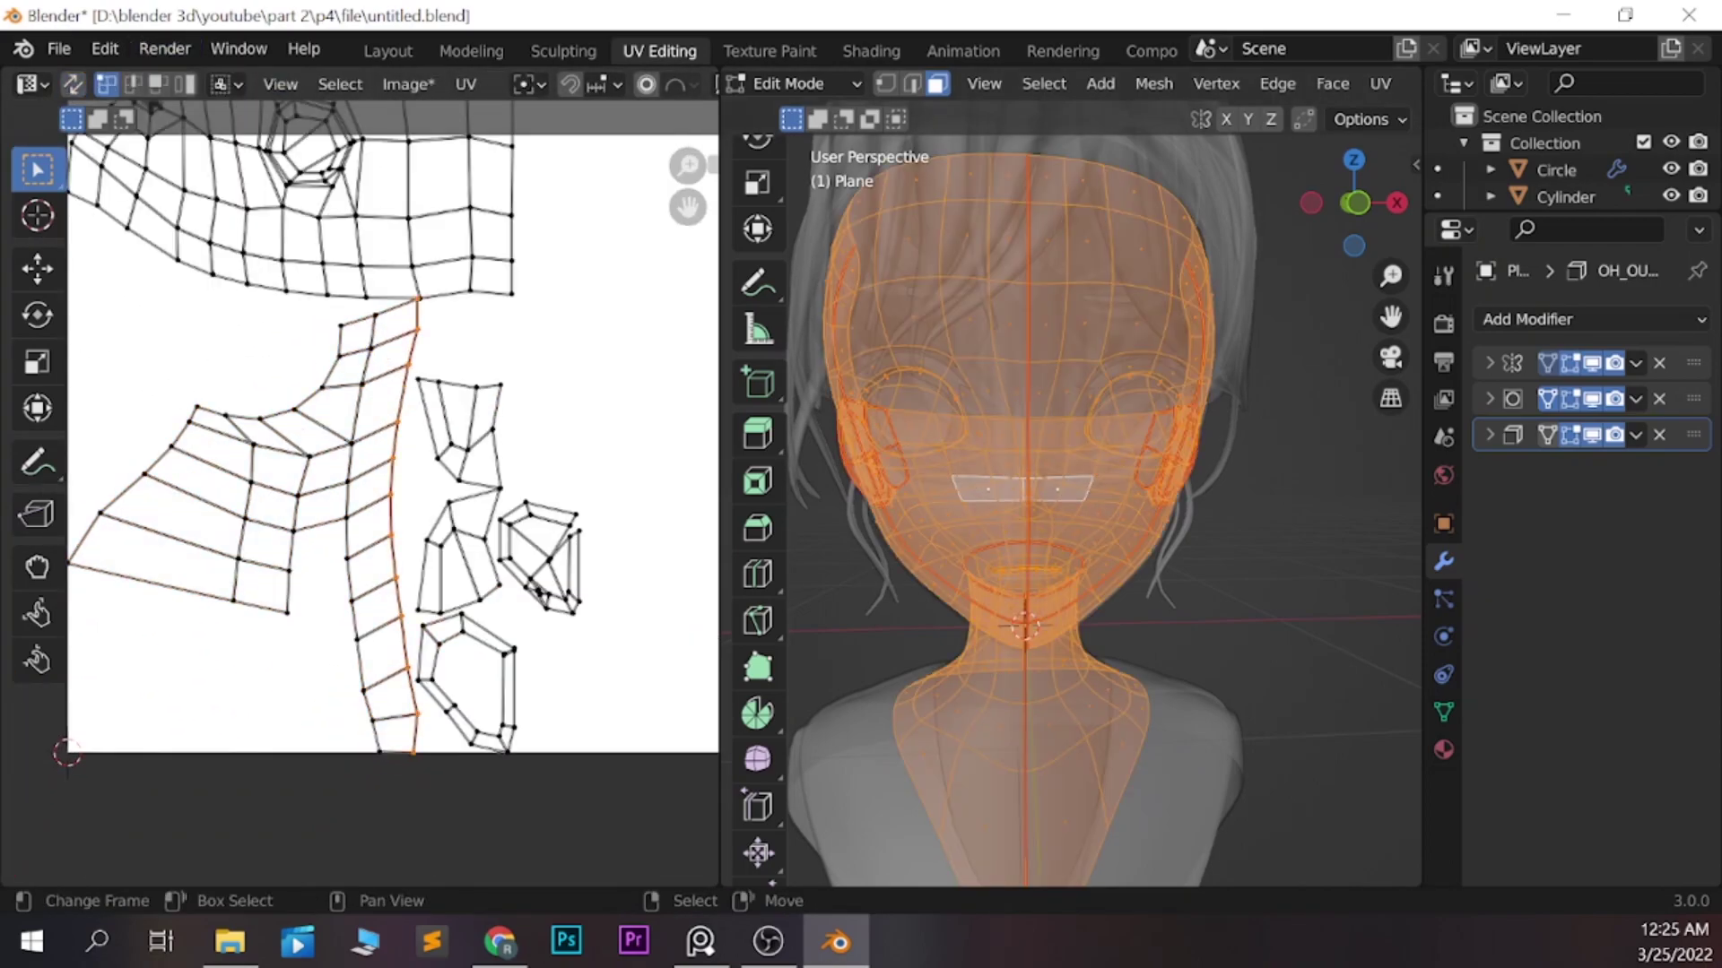
key("s")
key("x")
key("0")
key("Return")
left_click(357, 639, "alt")
key("s")
key("x")
key("0")
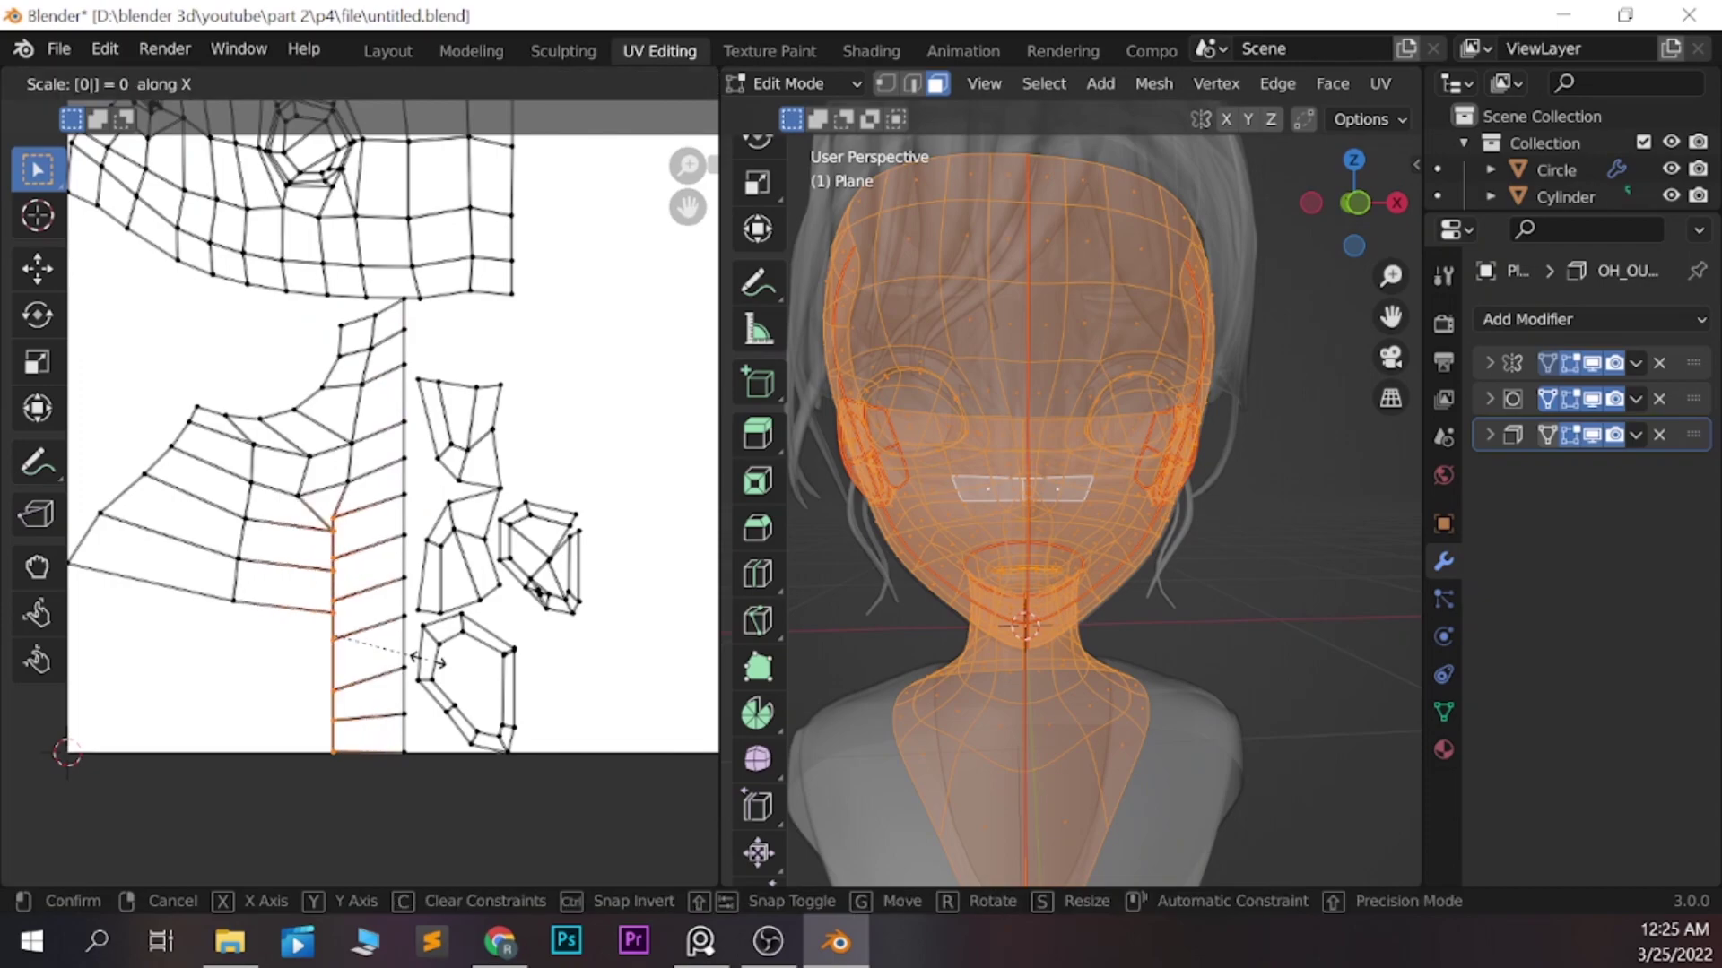
key("Return")
Try scaling the face strip's bottom edge flat, cancelling the attempt
left_click(368, 718)
key("s")
key("x")
key("Escape")
key("s")
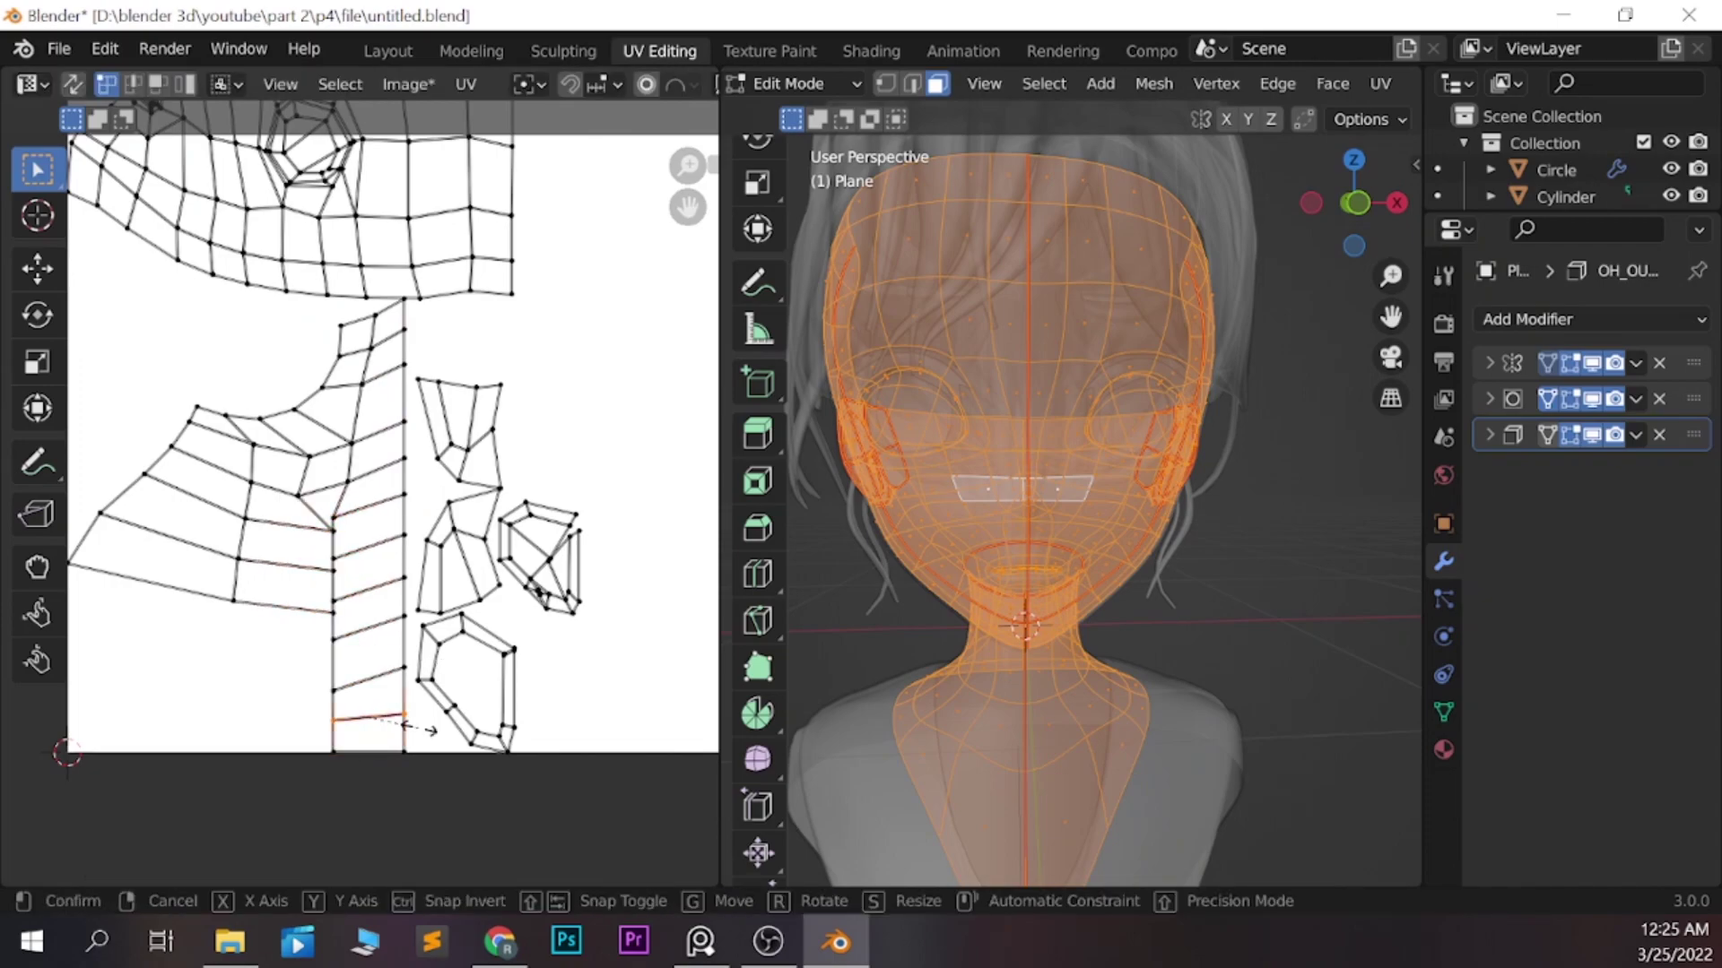
key("Escape")
Straighten the face strip with Follow Active Quads, move it aside, then undo the move
left_click(73, 83)
key("a")
key("alt+a")
key("l")
key("u")
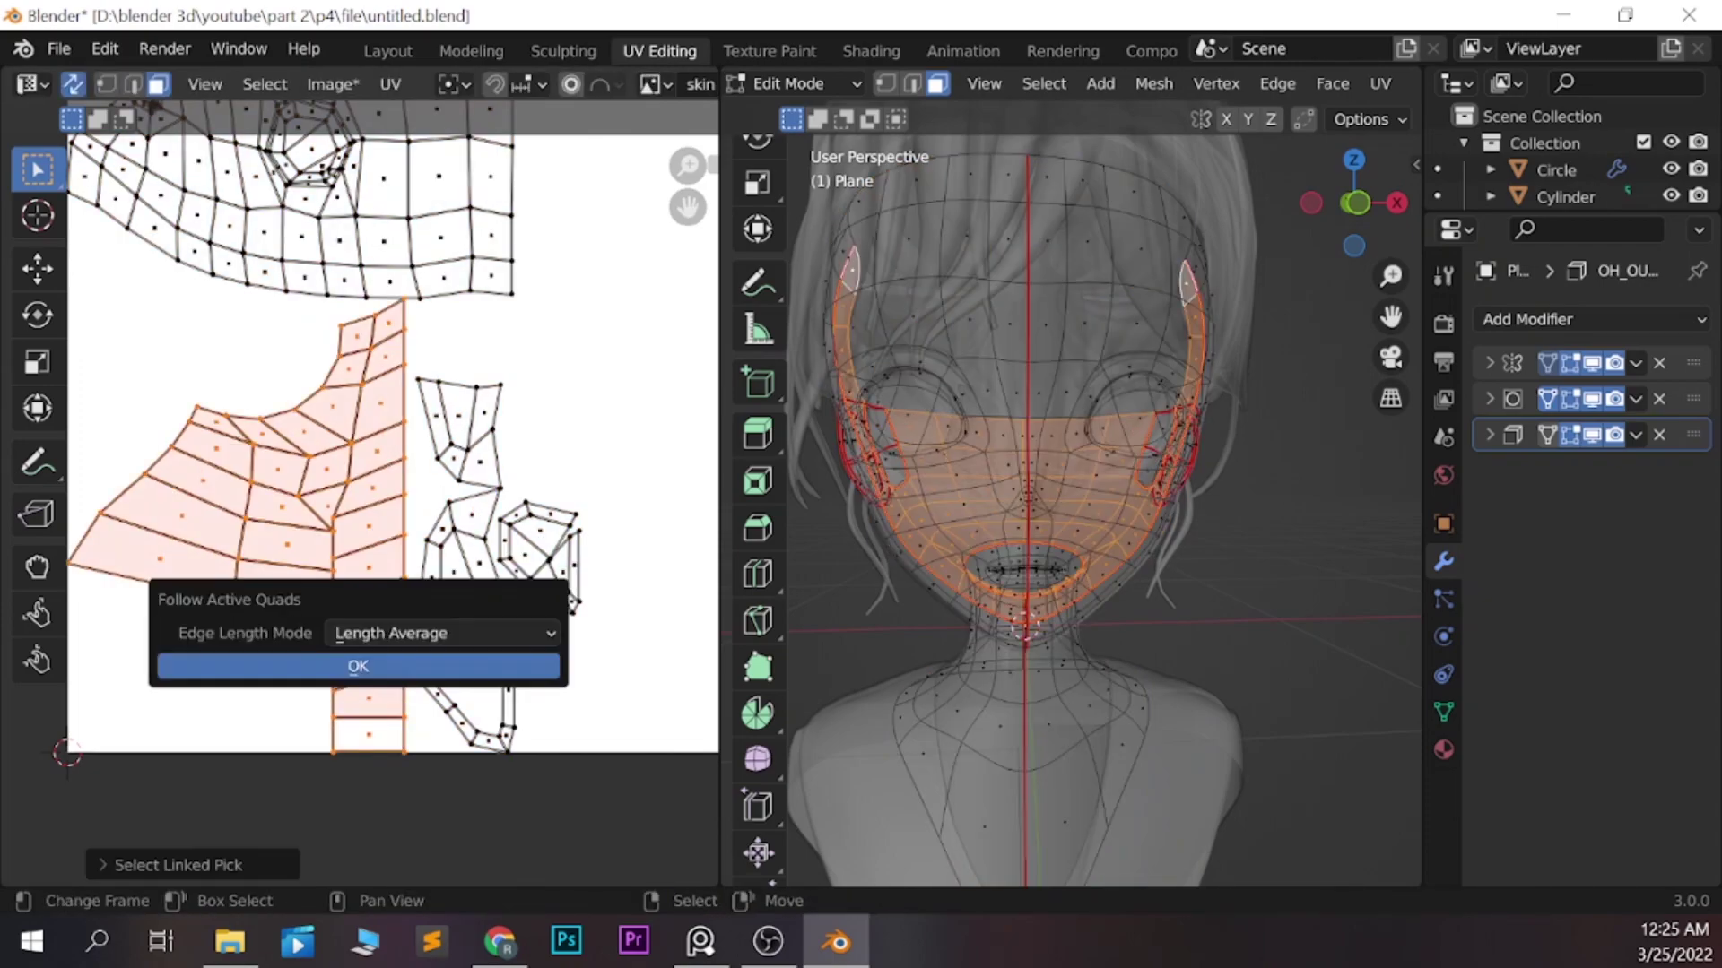
left_click(358, 666)
key("g")
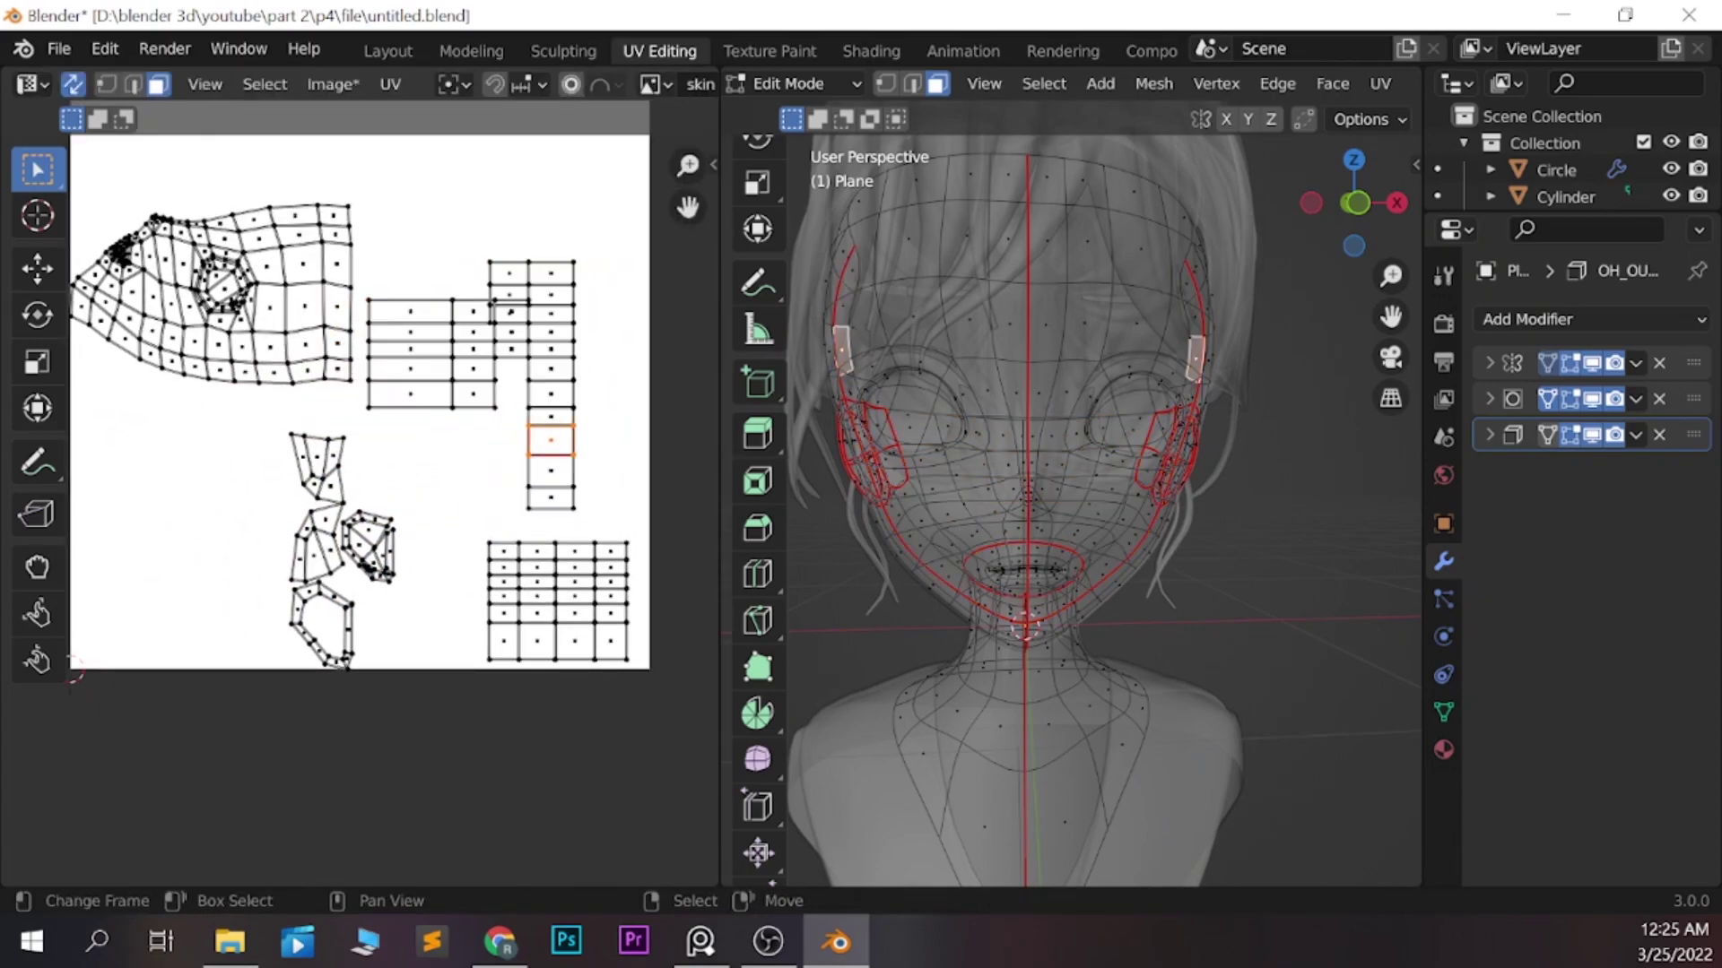
key("ctrl+z")
Shrink one straightened grid island and move it to a new spot
scroll(460, 380, "up", 3)
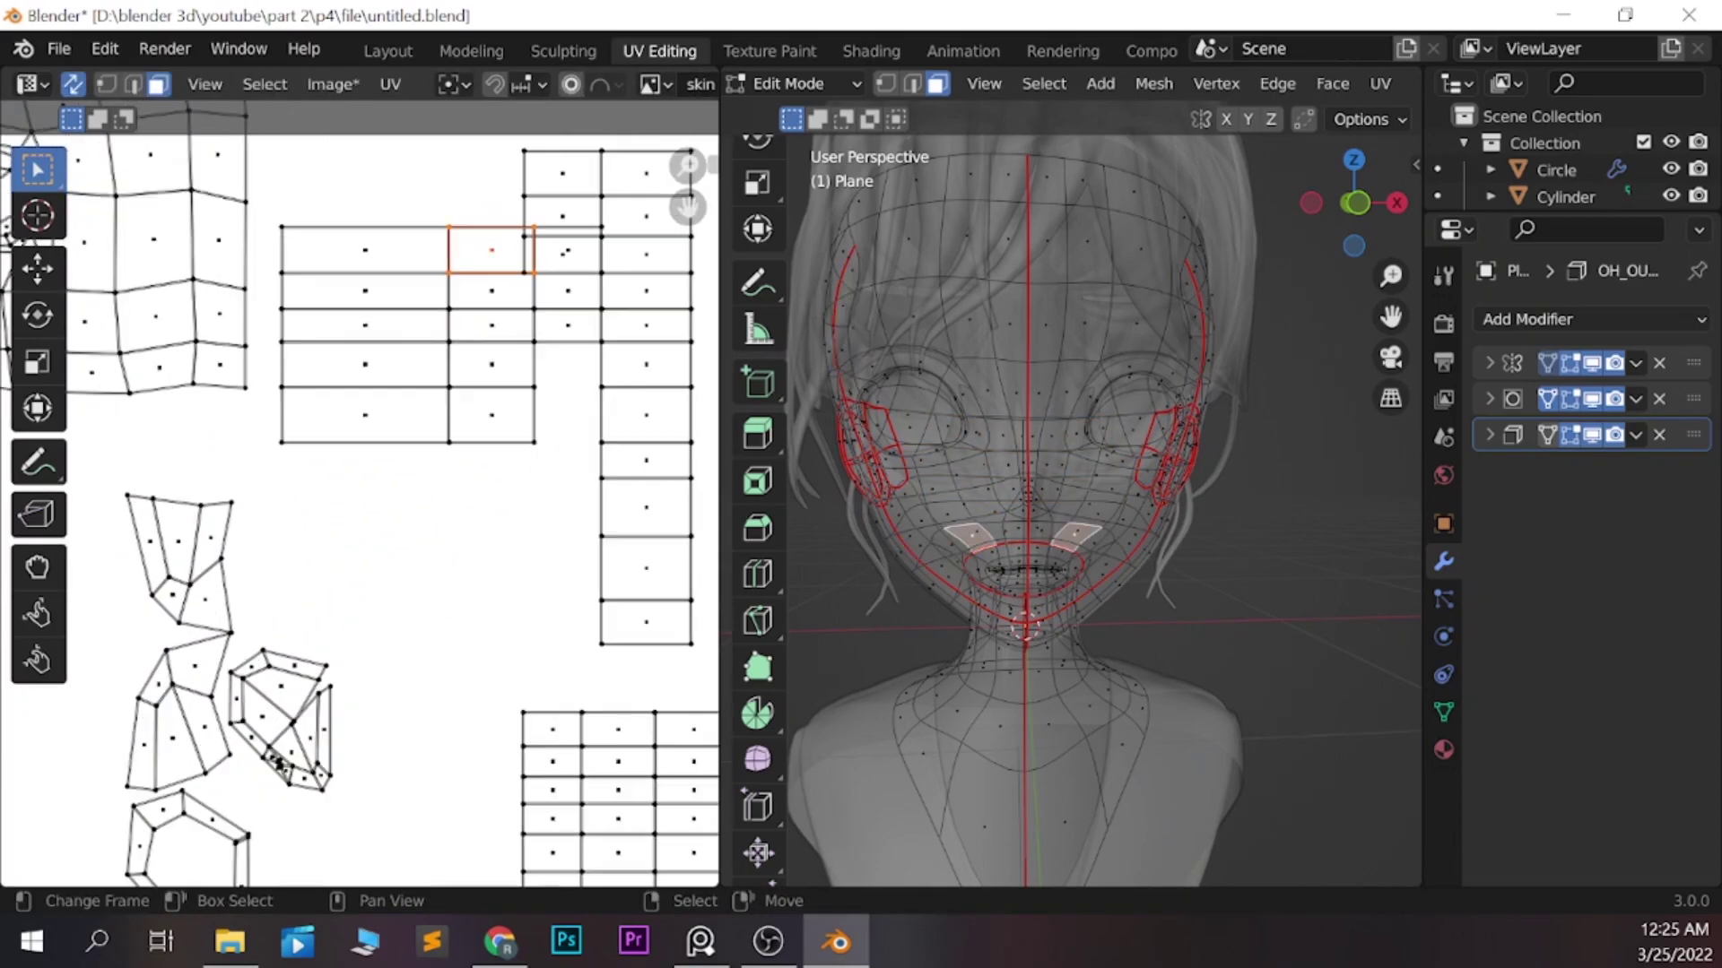
left_click(72, 83)
key("a")
key("l")
scroll(358, 508, "down", 1)
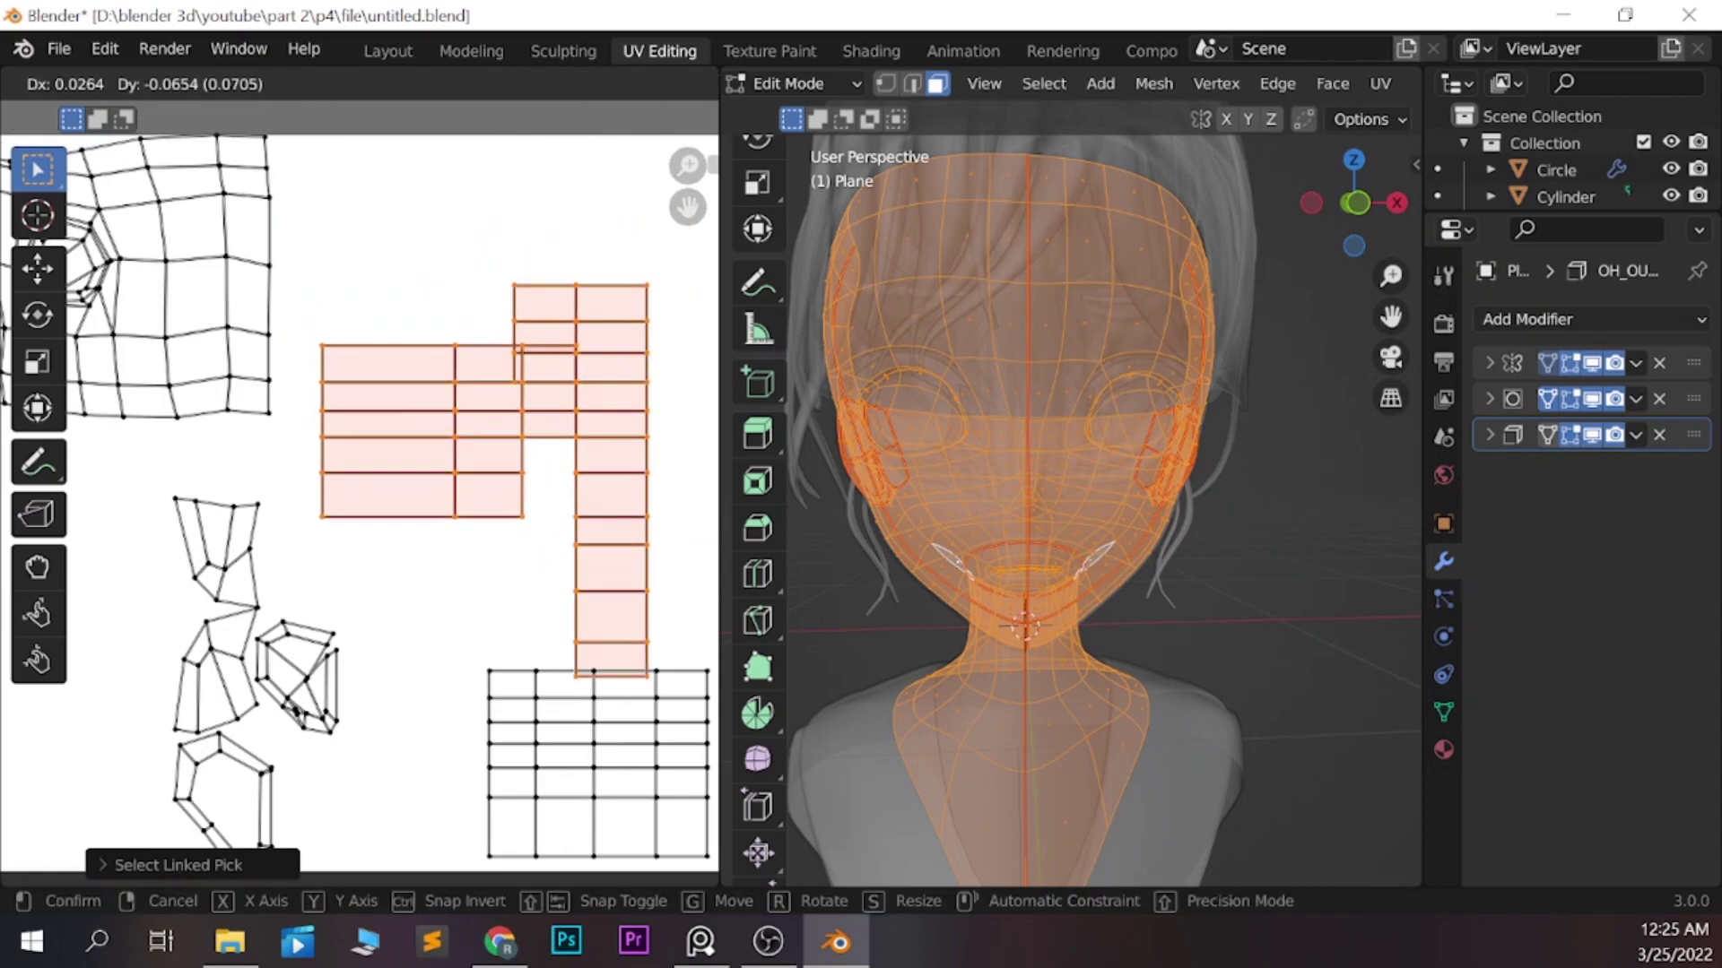
scroll(359, 509, "down", 2)
middle_click_drag(1121, 493, 942, 493)
scroll(240, 513, "down", 1)
key("s")
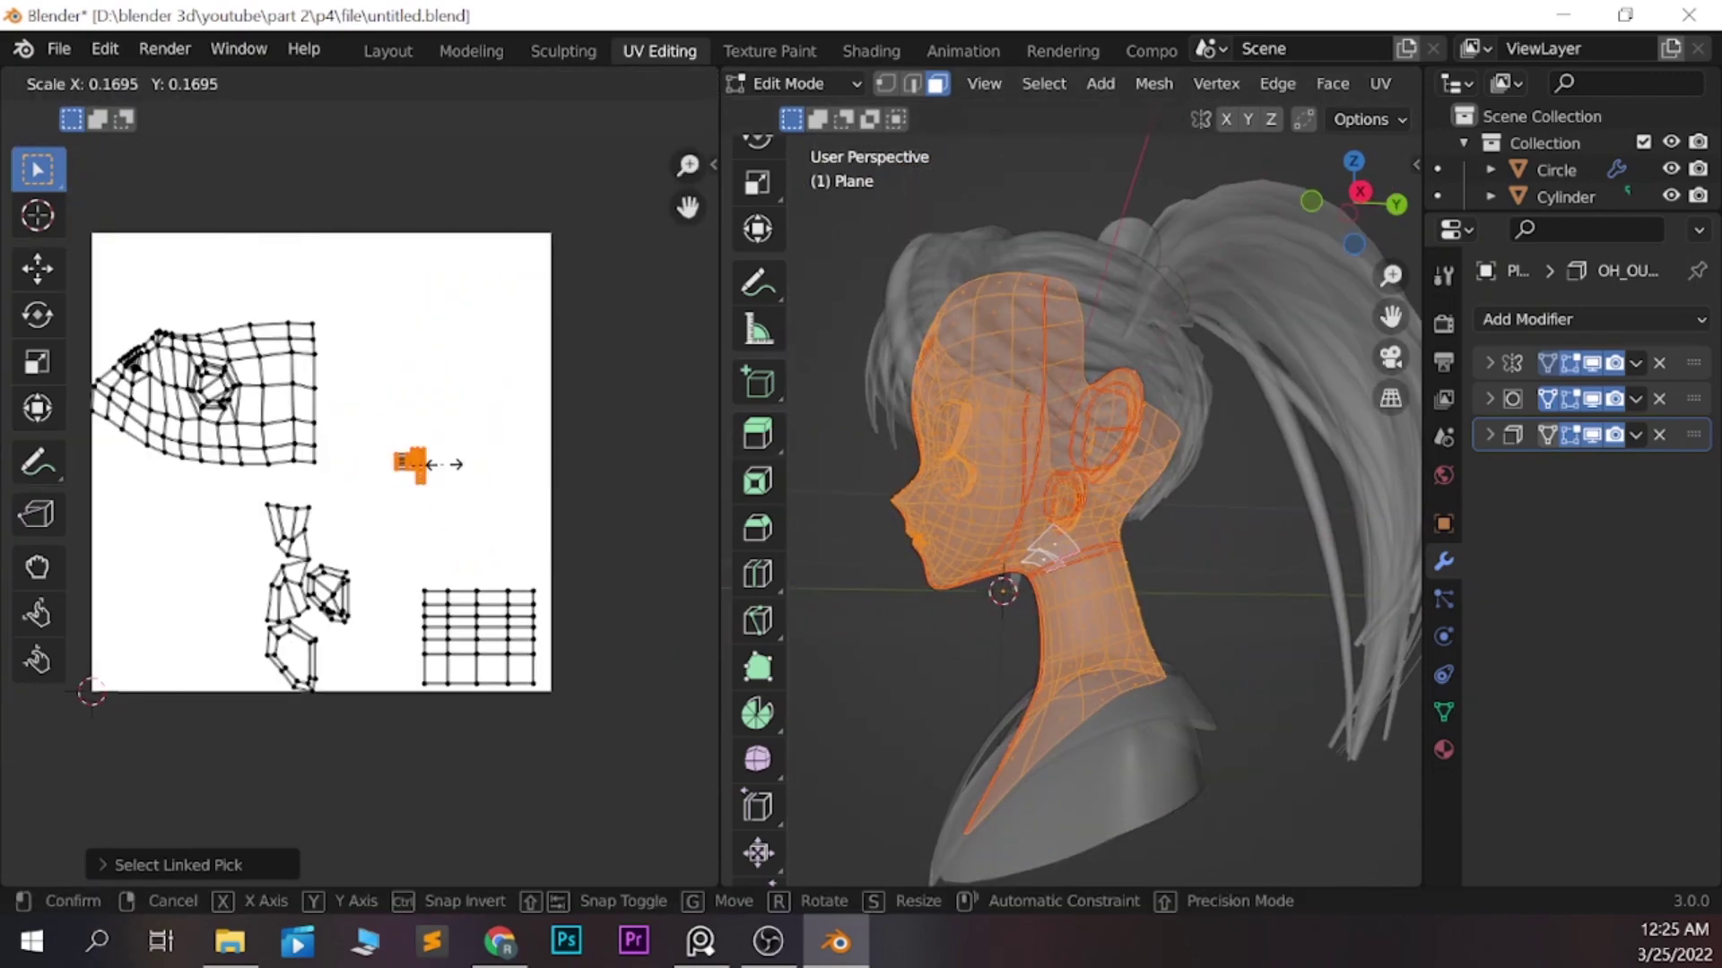
left_click(461, 464)
key("g")
left_click(502, 485)
Select the side-head and ear island, then switch the selection to the jaw and neck strip
left_click(73, 84)
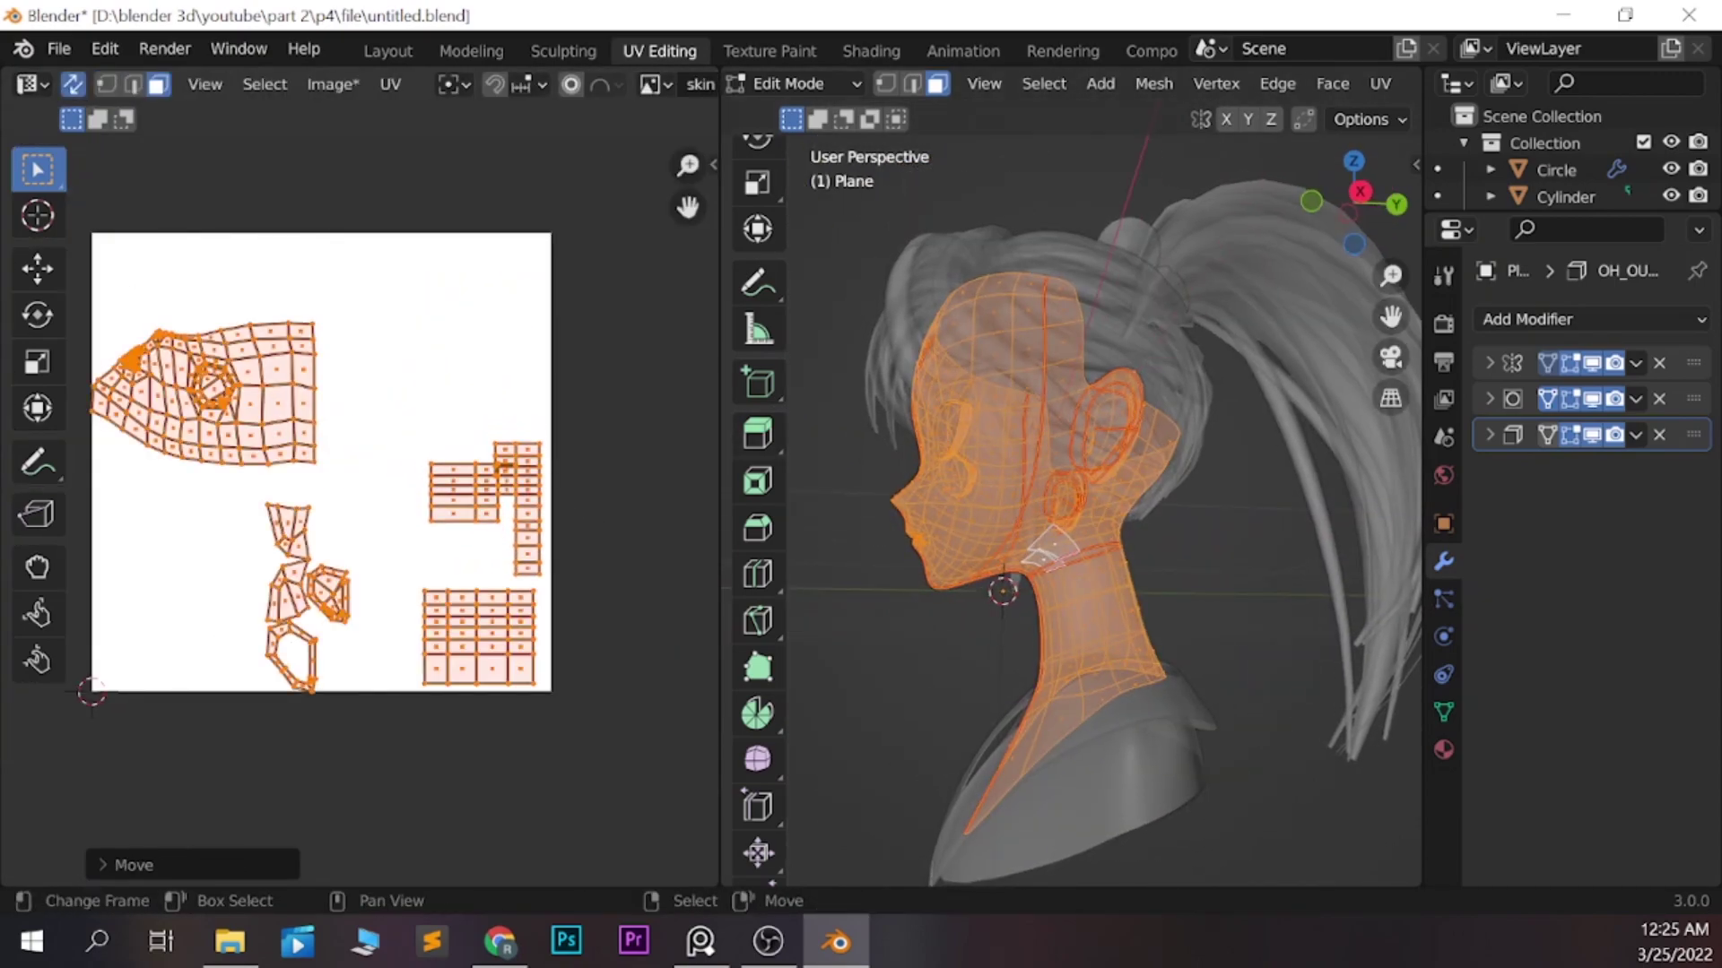
key("alt+a")
key("l")
key("alt+a")
scroll(296, 574, "up", 2)
scroll(296, 574, "down", 2)
key("l")
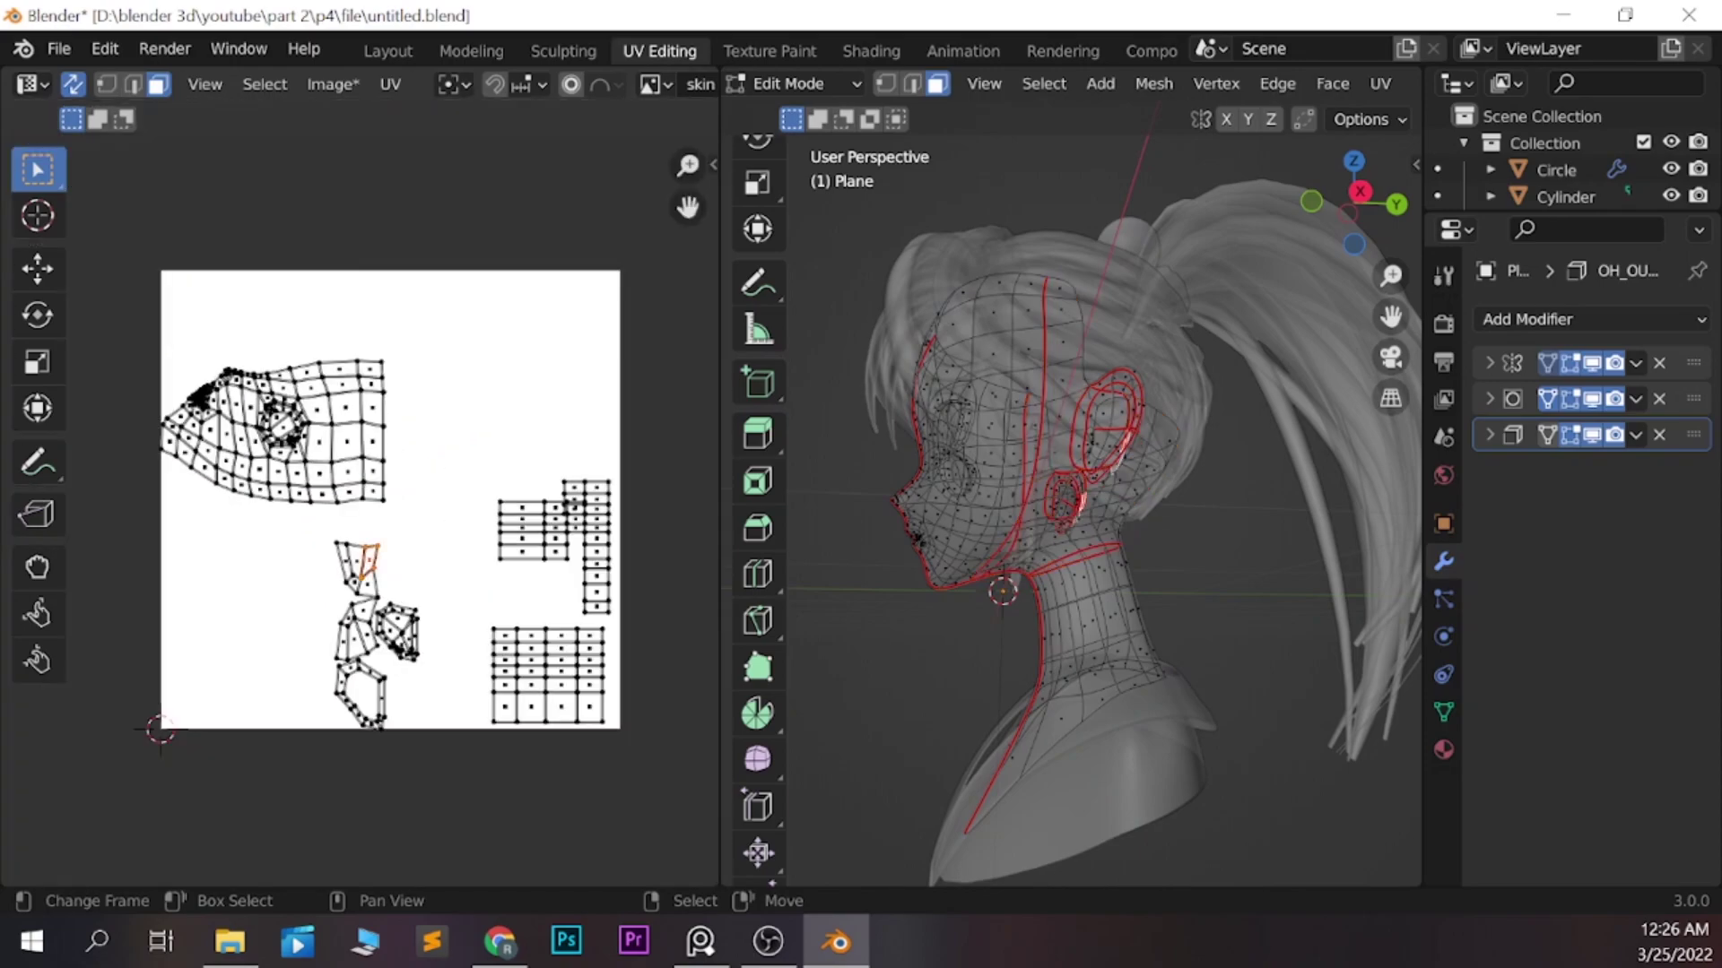
scroll(296, 574, "up", 2)
key("l")
scroll(359, 538, "down", 1)
Scale down, rotate and move the jaw and neck strip island next to the grids
key("s")
left_click(358, 502)
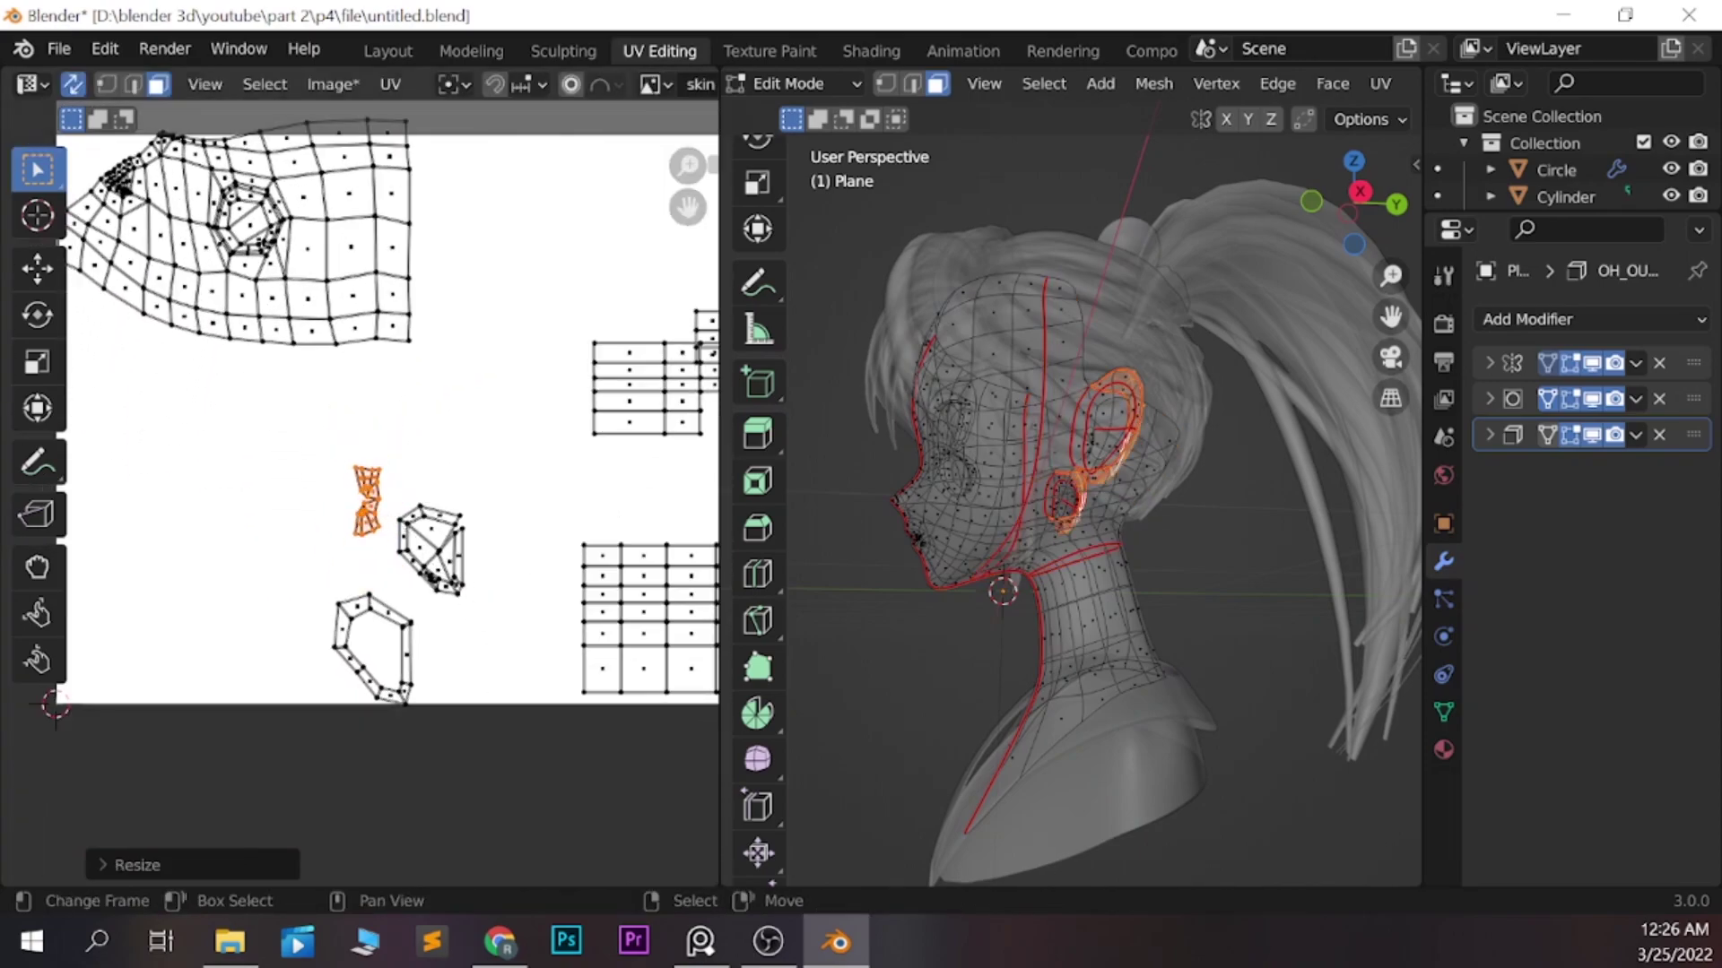
key("g")
left_click(296, 582)
key("r")
left_click(396, 473)
middle_click_drag(404, 503, 251, 489)
key("g")
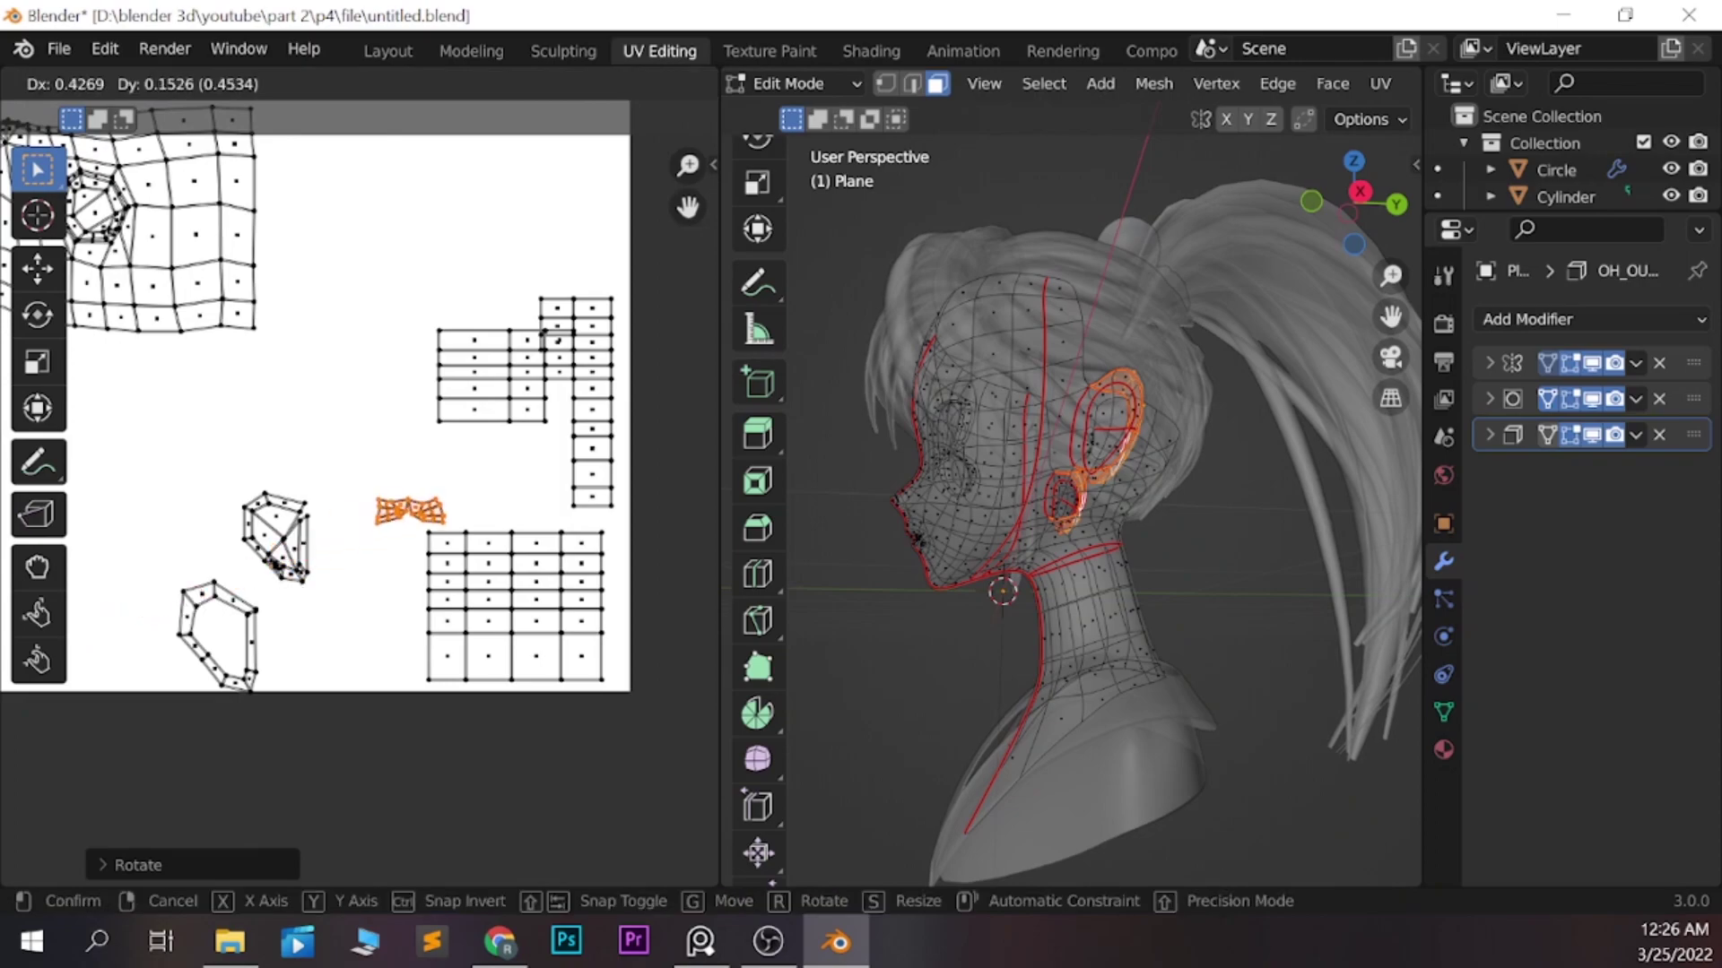
left_click(458, 493)
Move the small island up beside the right grid and scale it up
key("g")
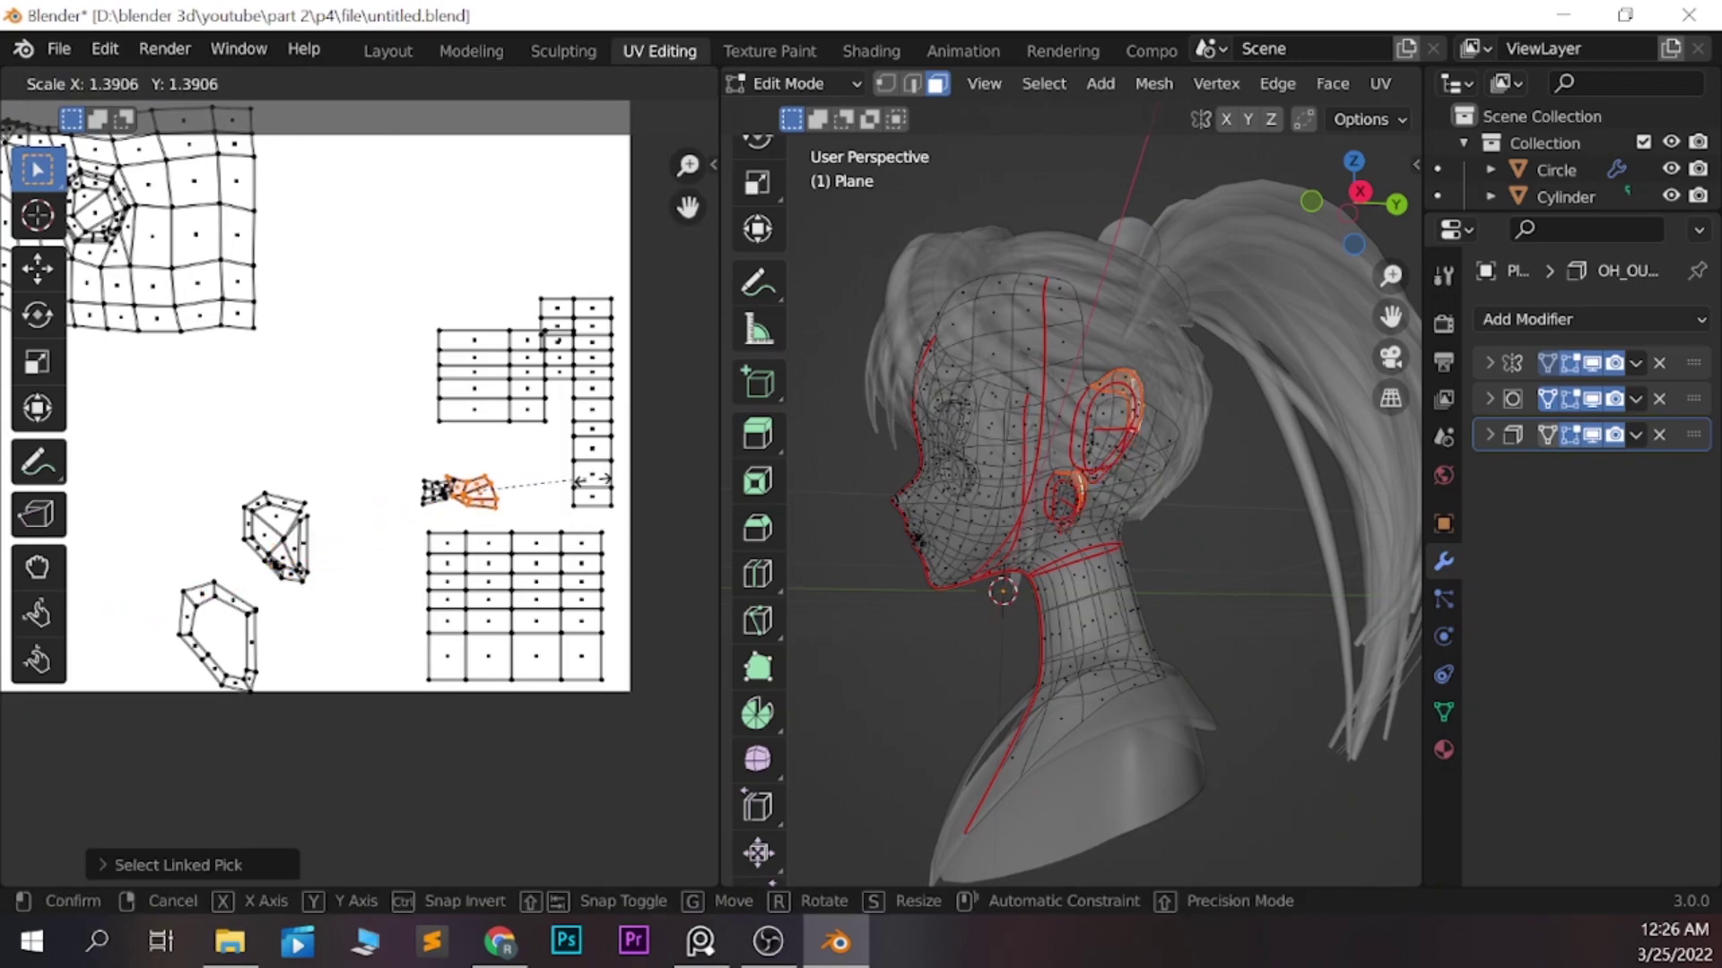
left_click(535, 459)
key("s")
left_click(448, 485)
key("g")
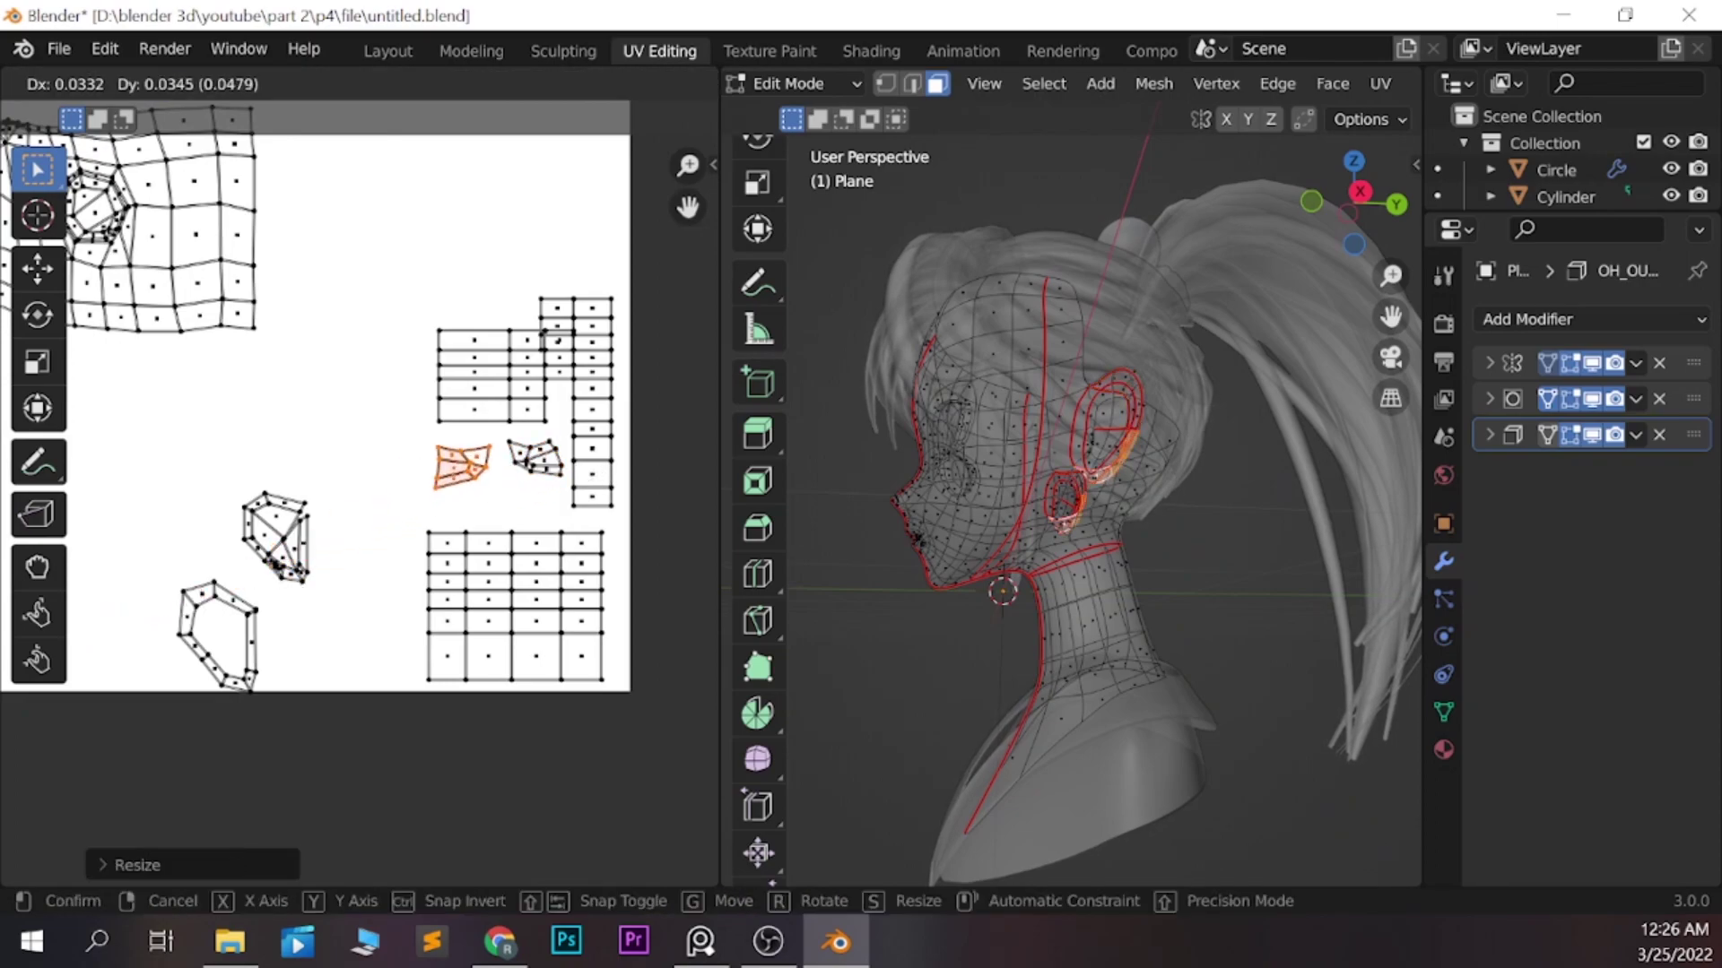
Enlarge the polygon-shaped island and place it beside the grid
left_click(276, 538)
key("l")
key("s")
key("Return")
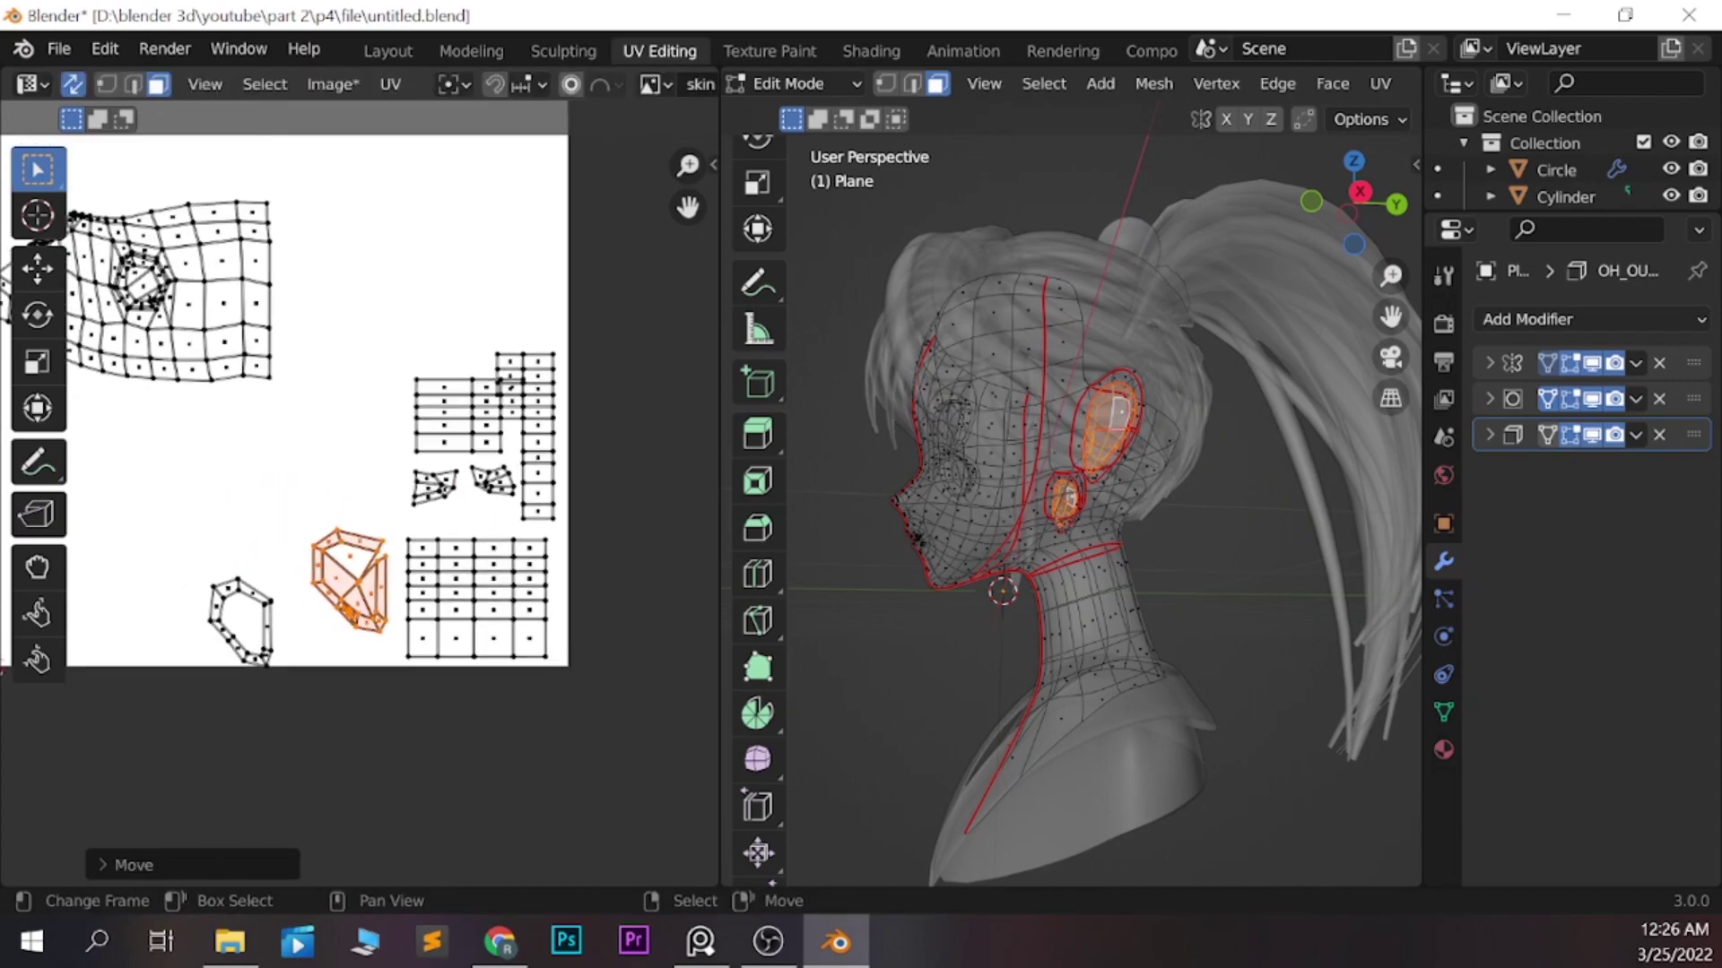
scroll(313, 448, "down", 2)
key("g")
left_click(193, 744)
key("l")
key("g")
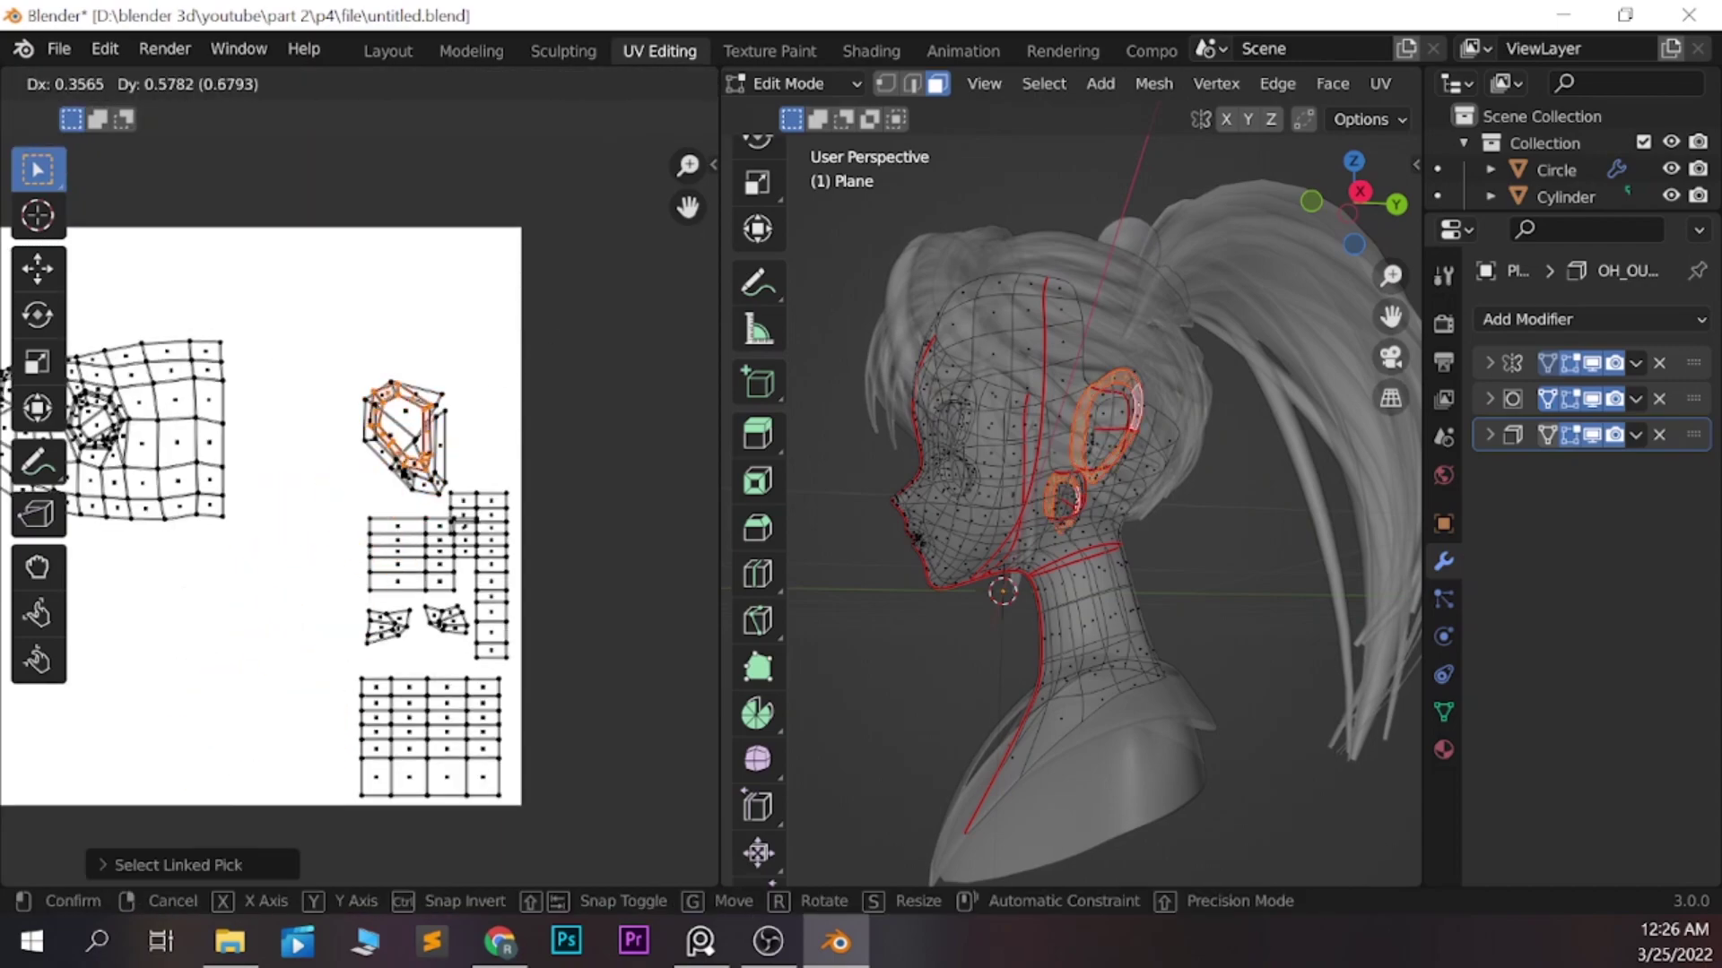
key("s")
key("g")
left_click(485, 377)
scroll(269, 493, "down", 1)
Rotate the face island upright, move it into the UV square, enlarge it, and deselect everything
key("l")
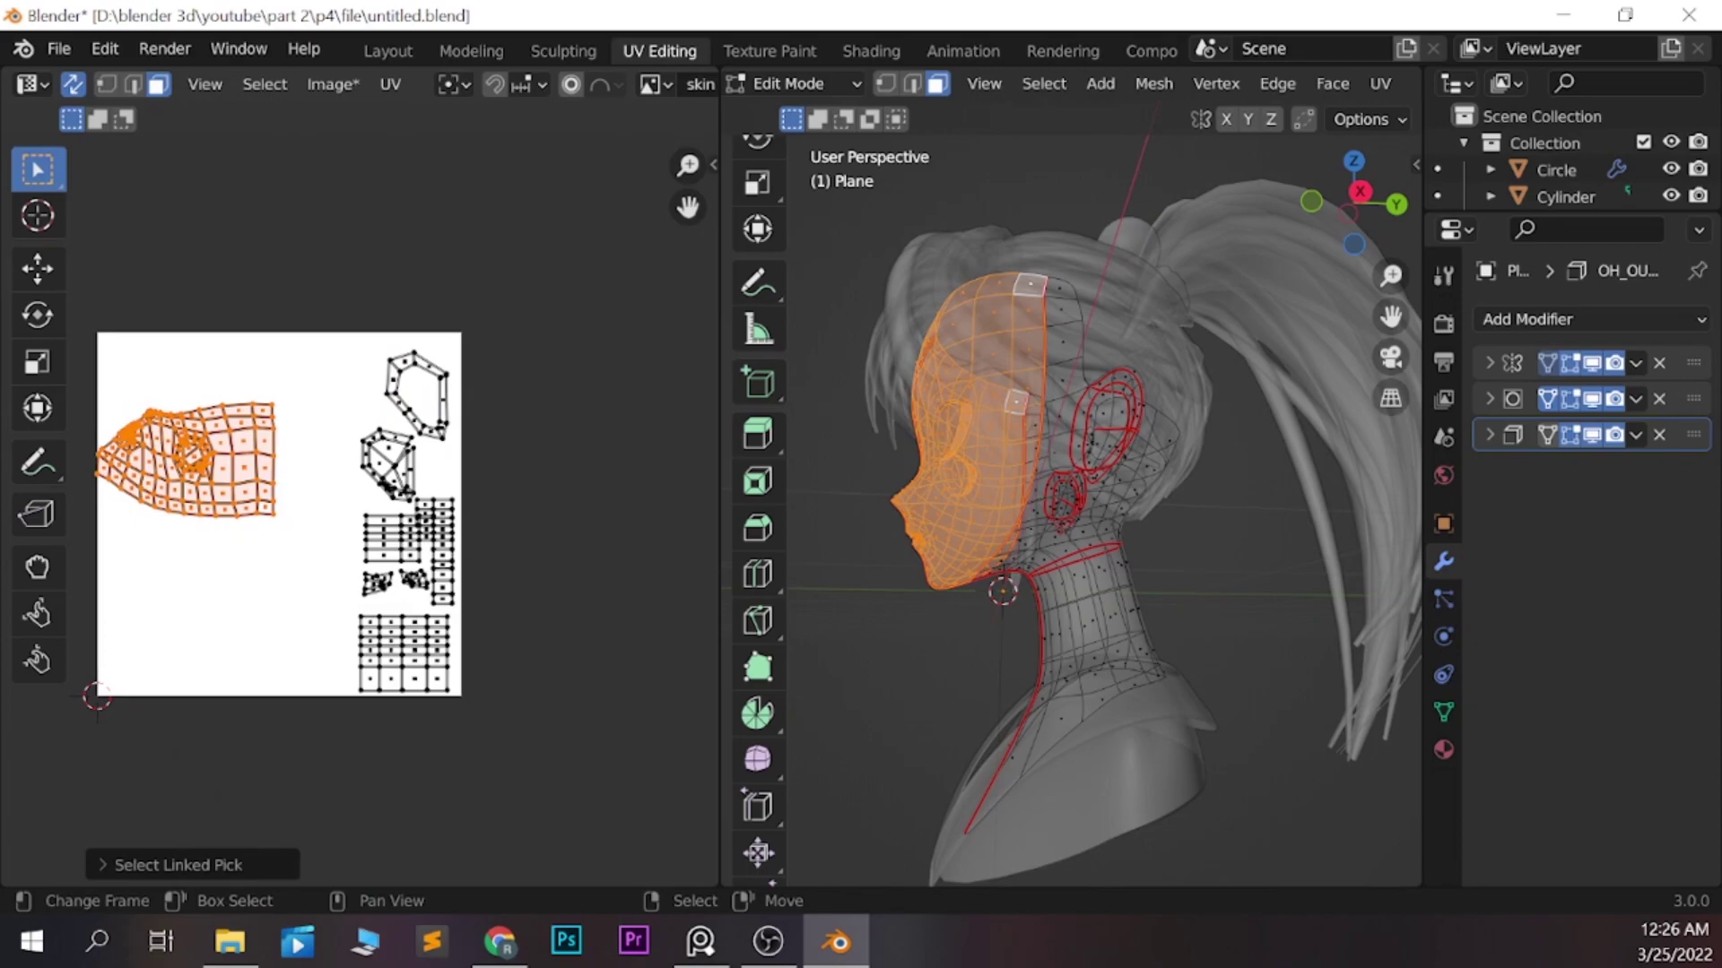
key("r")
left_click(430, 488)
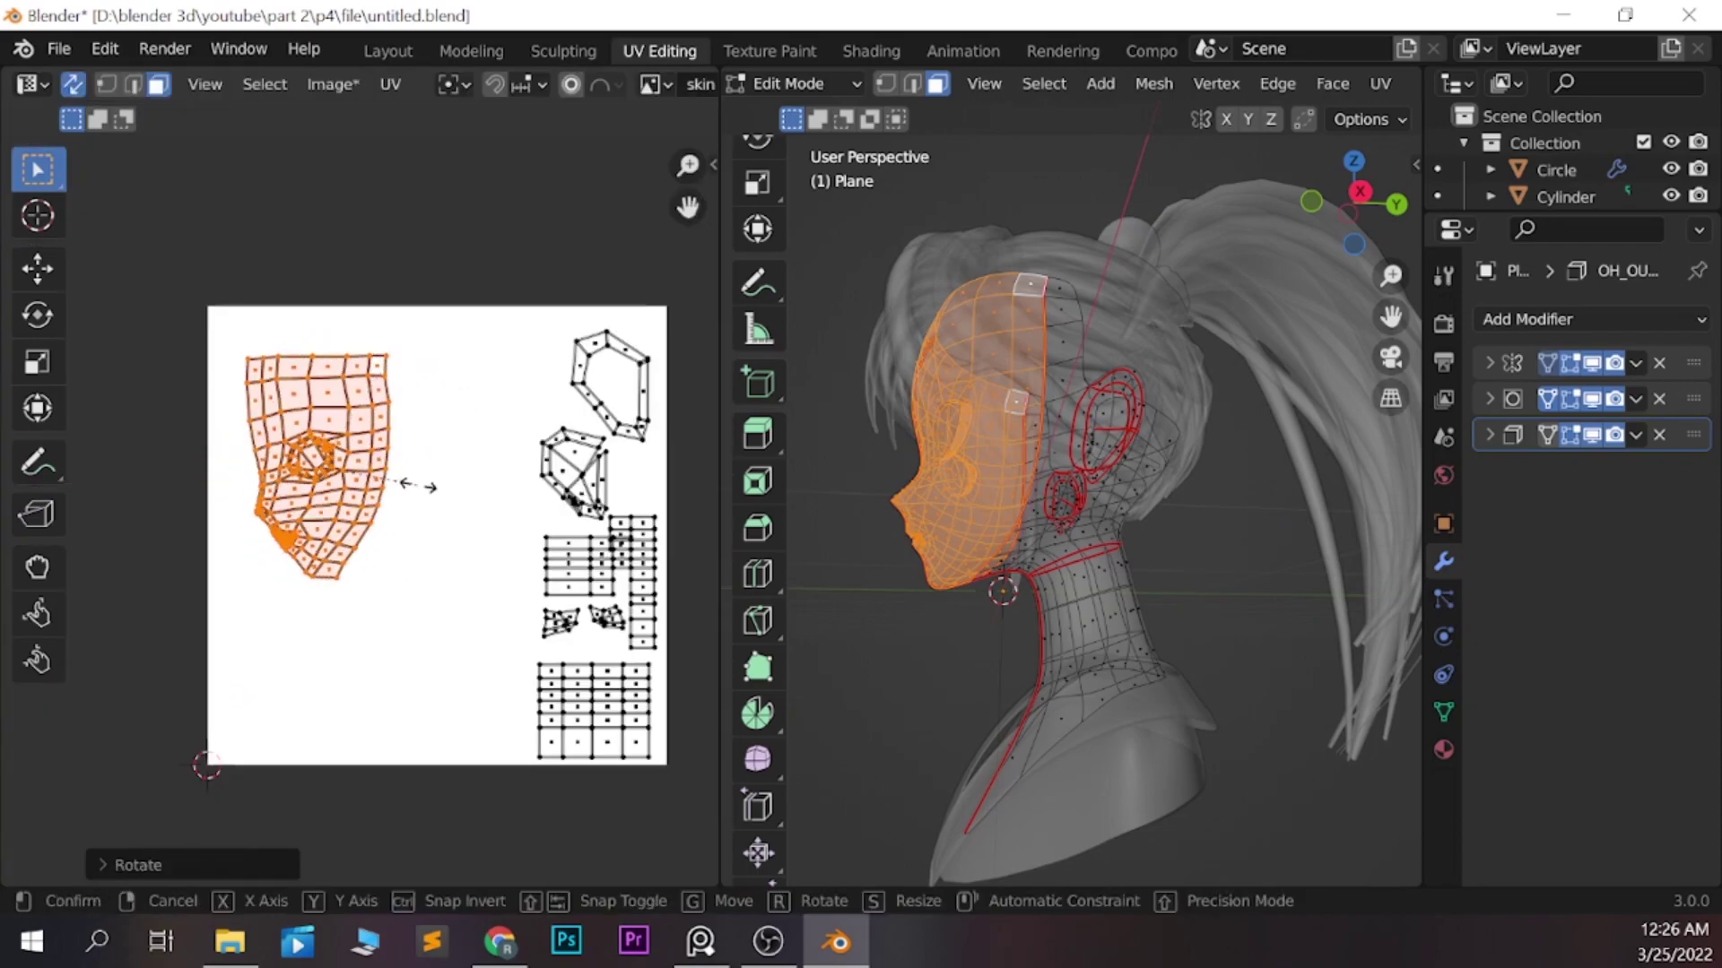
key("g")
left_click(528, 510)
key("s")
left_click(565, 510)
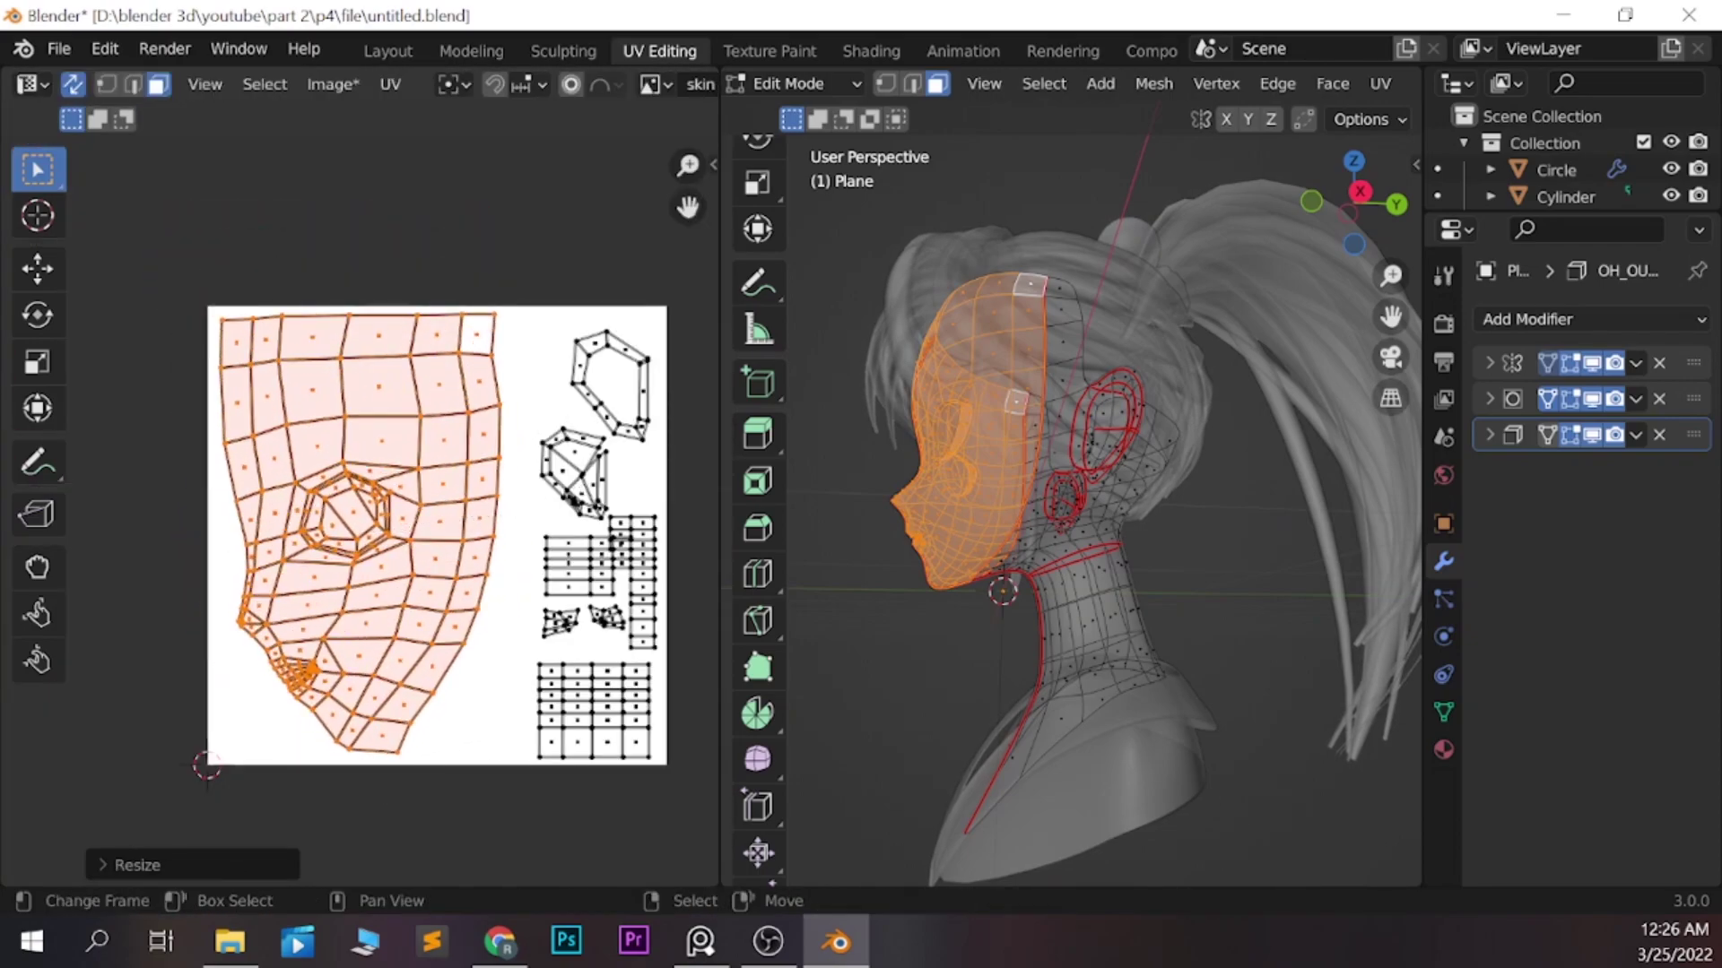
scroll(360, 511, "down", 2)
key("alt+a")
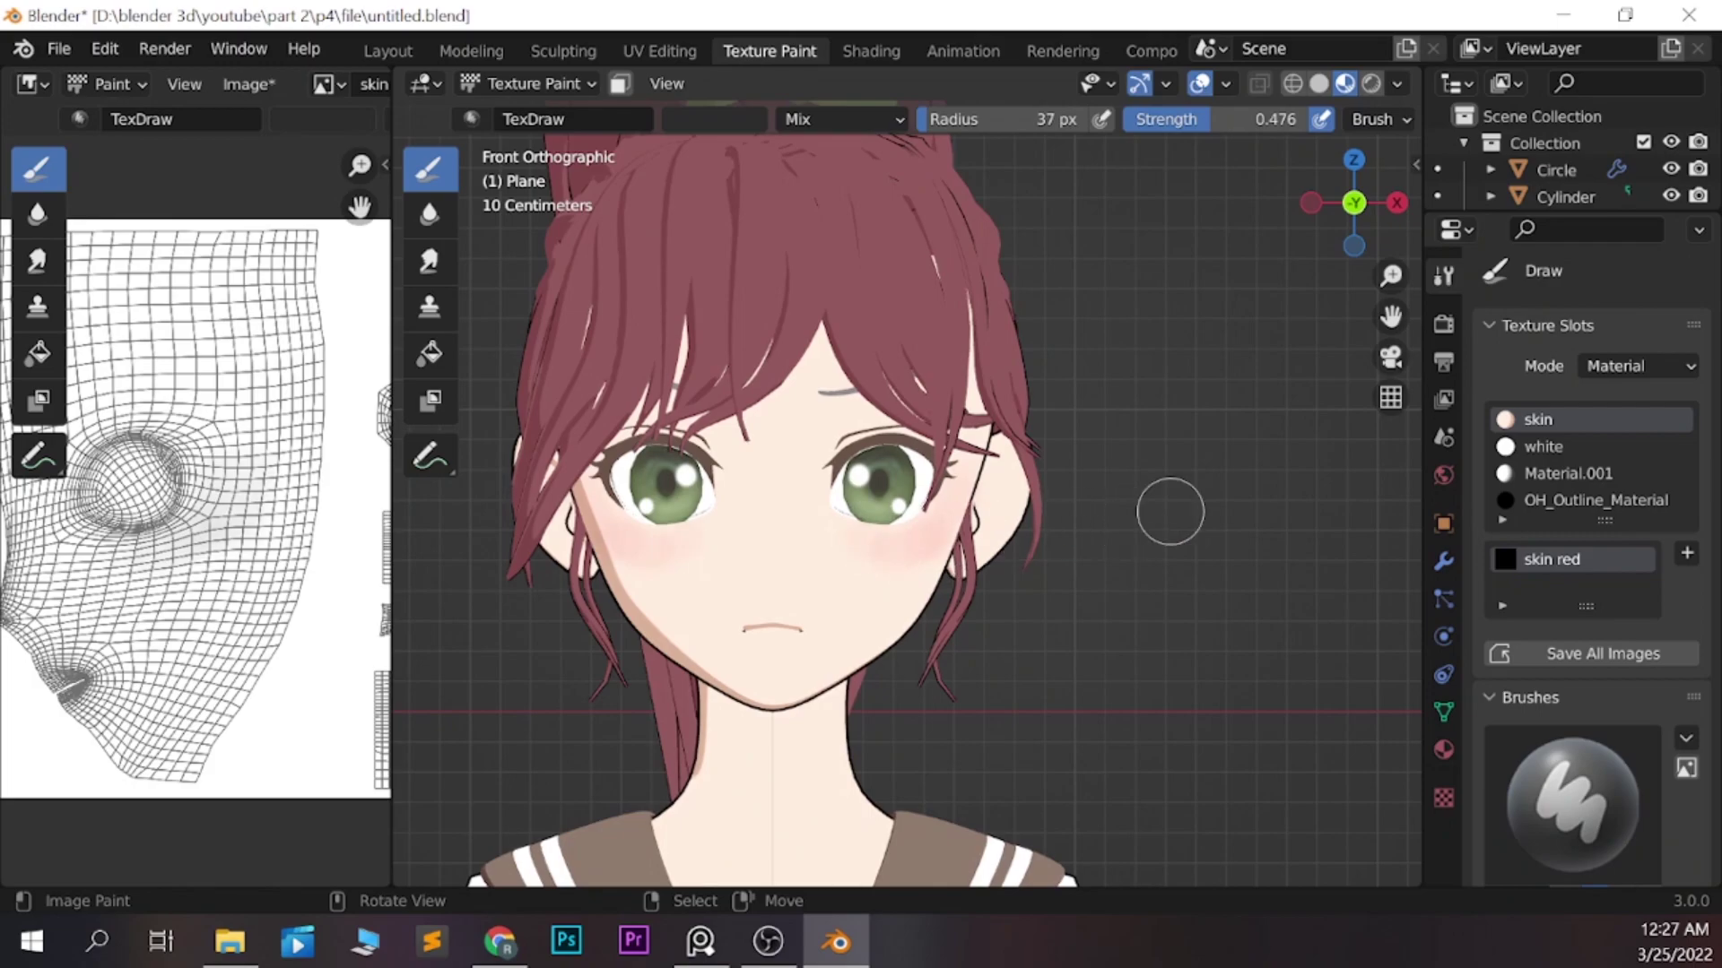
Paint pink blush on the cheek with a larger brush, then shrink the brush and check side and front views
key("f")
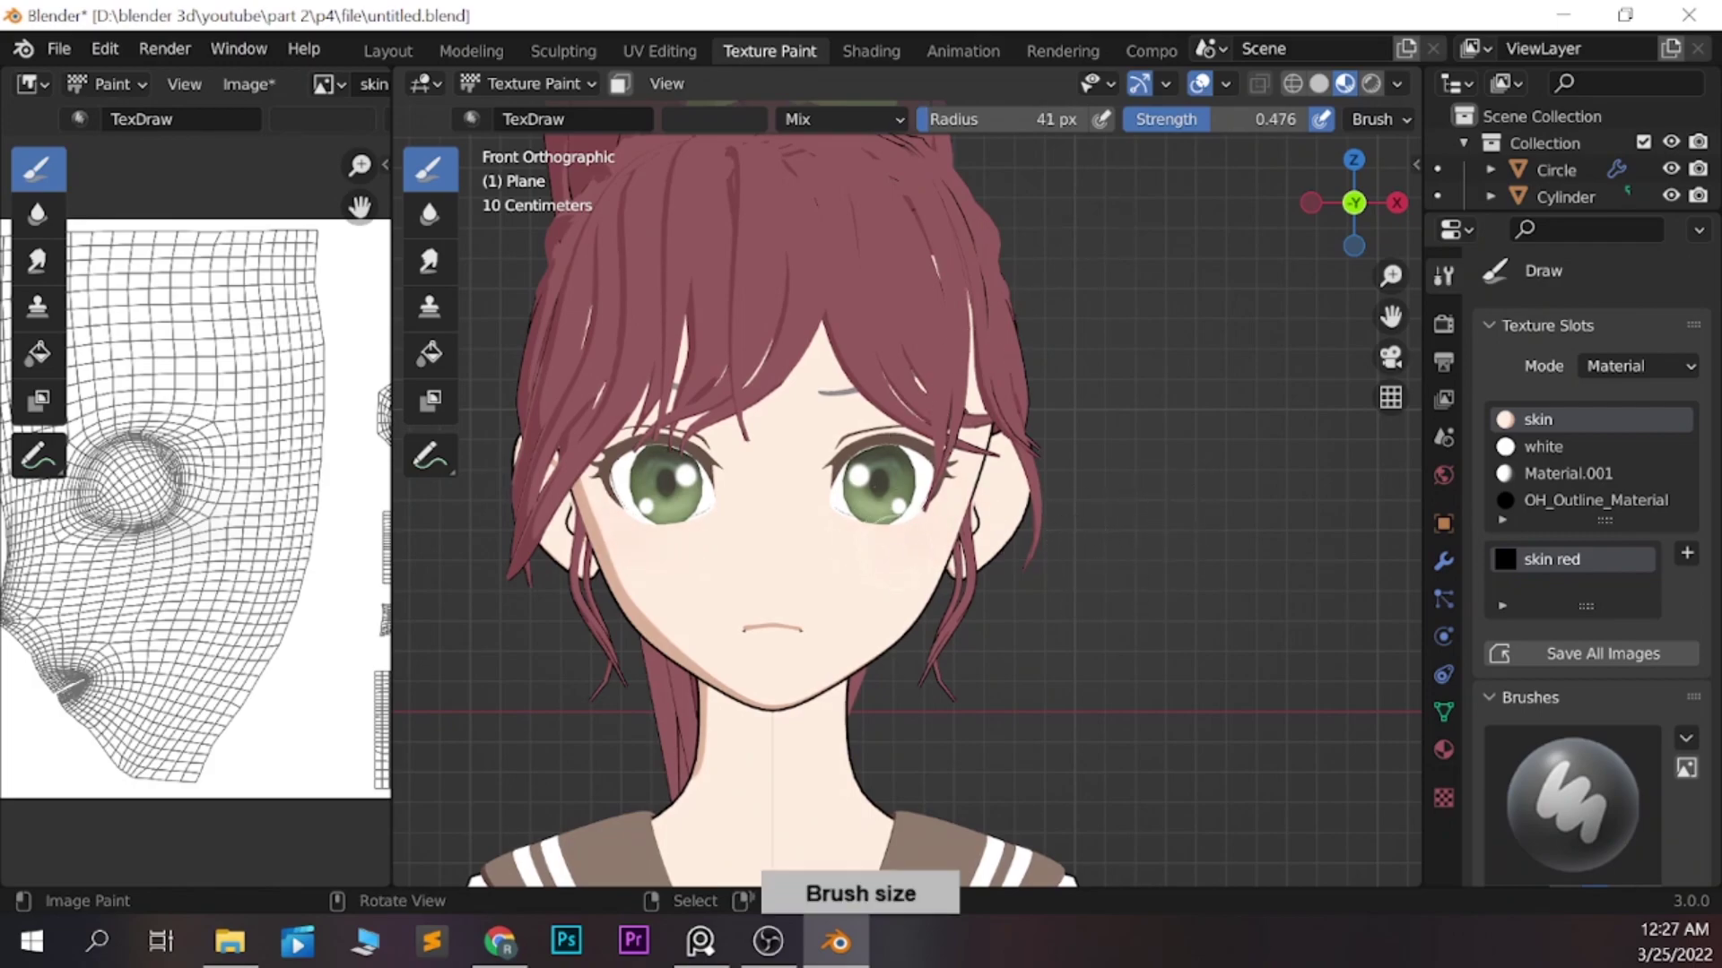
left_click(859, 541)
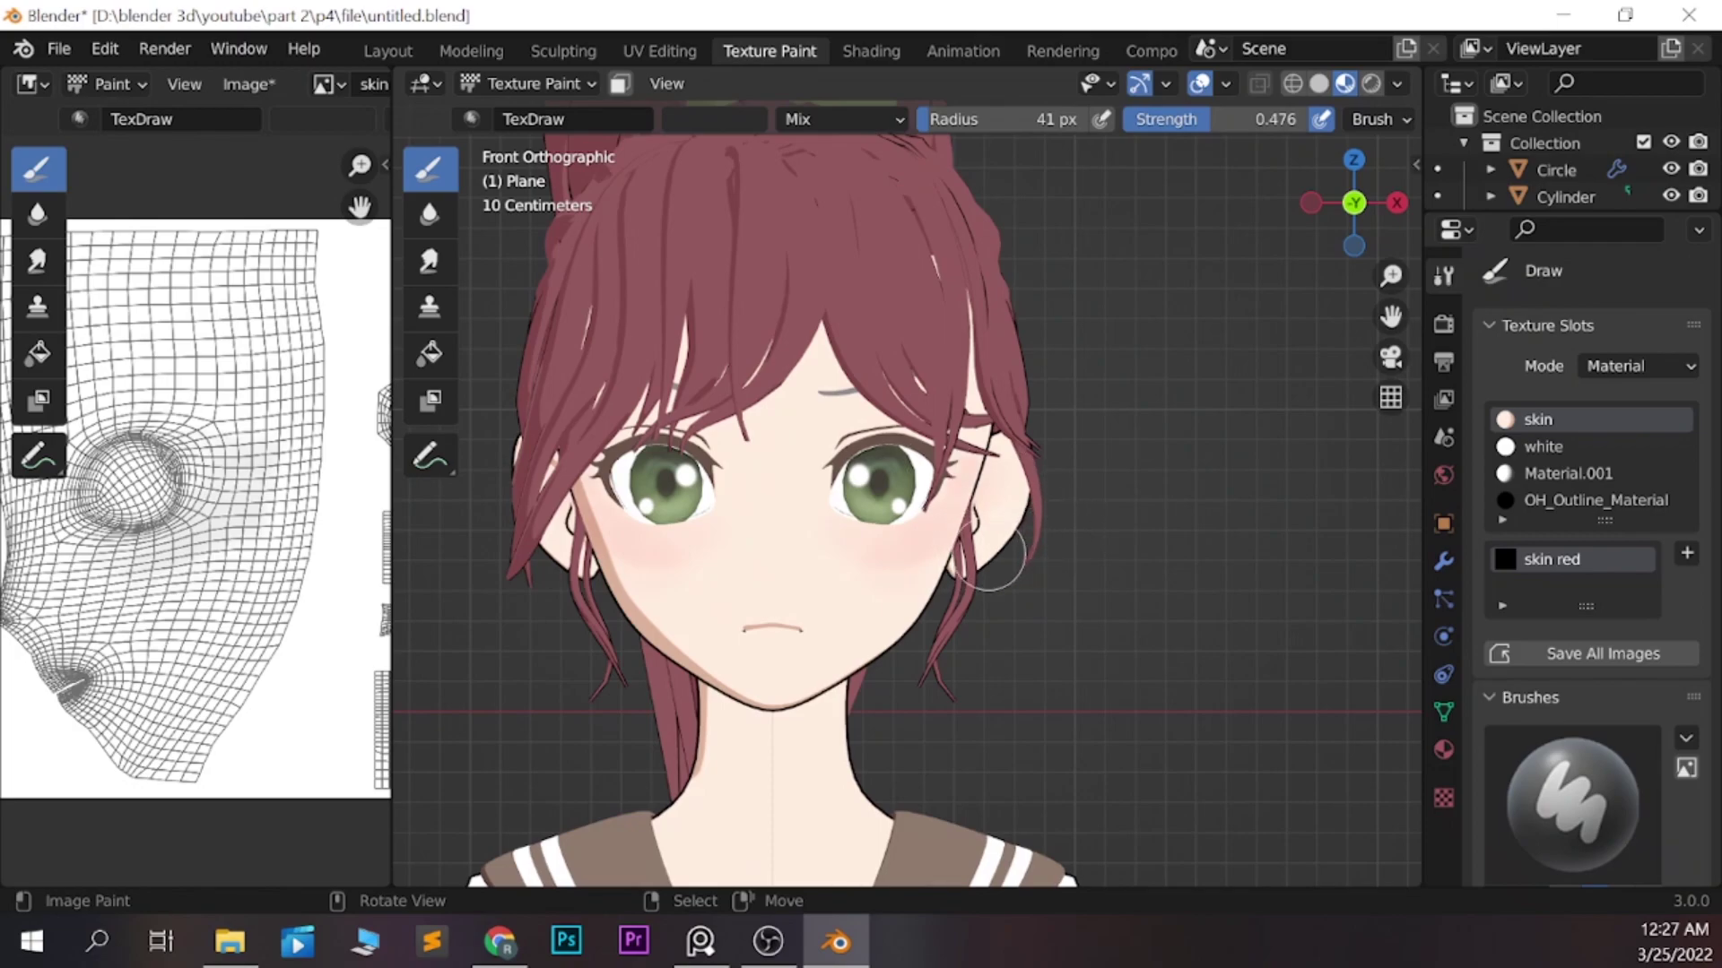
key("f")
key("KP_3")
key("KP_1")
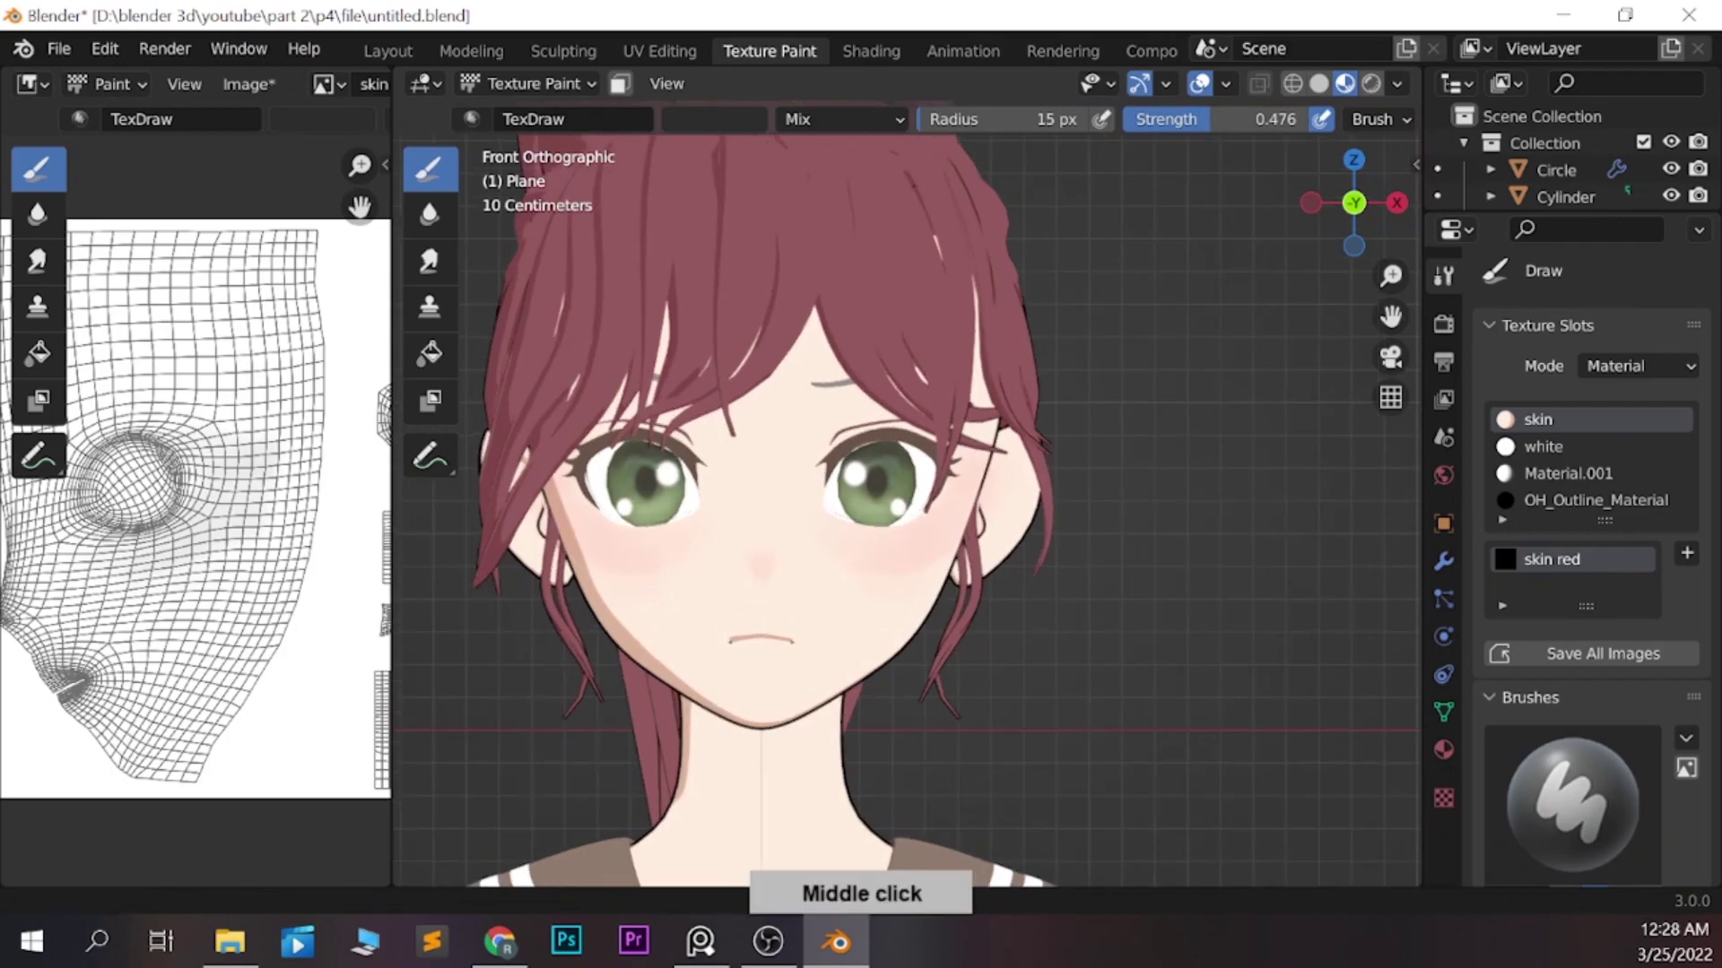
middle_click_drag(719, 622, 718, 412, "shift")
left_click(700, 942)
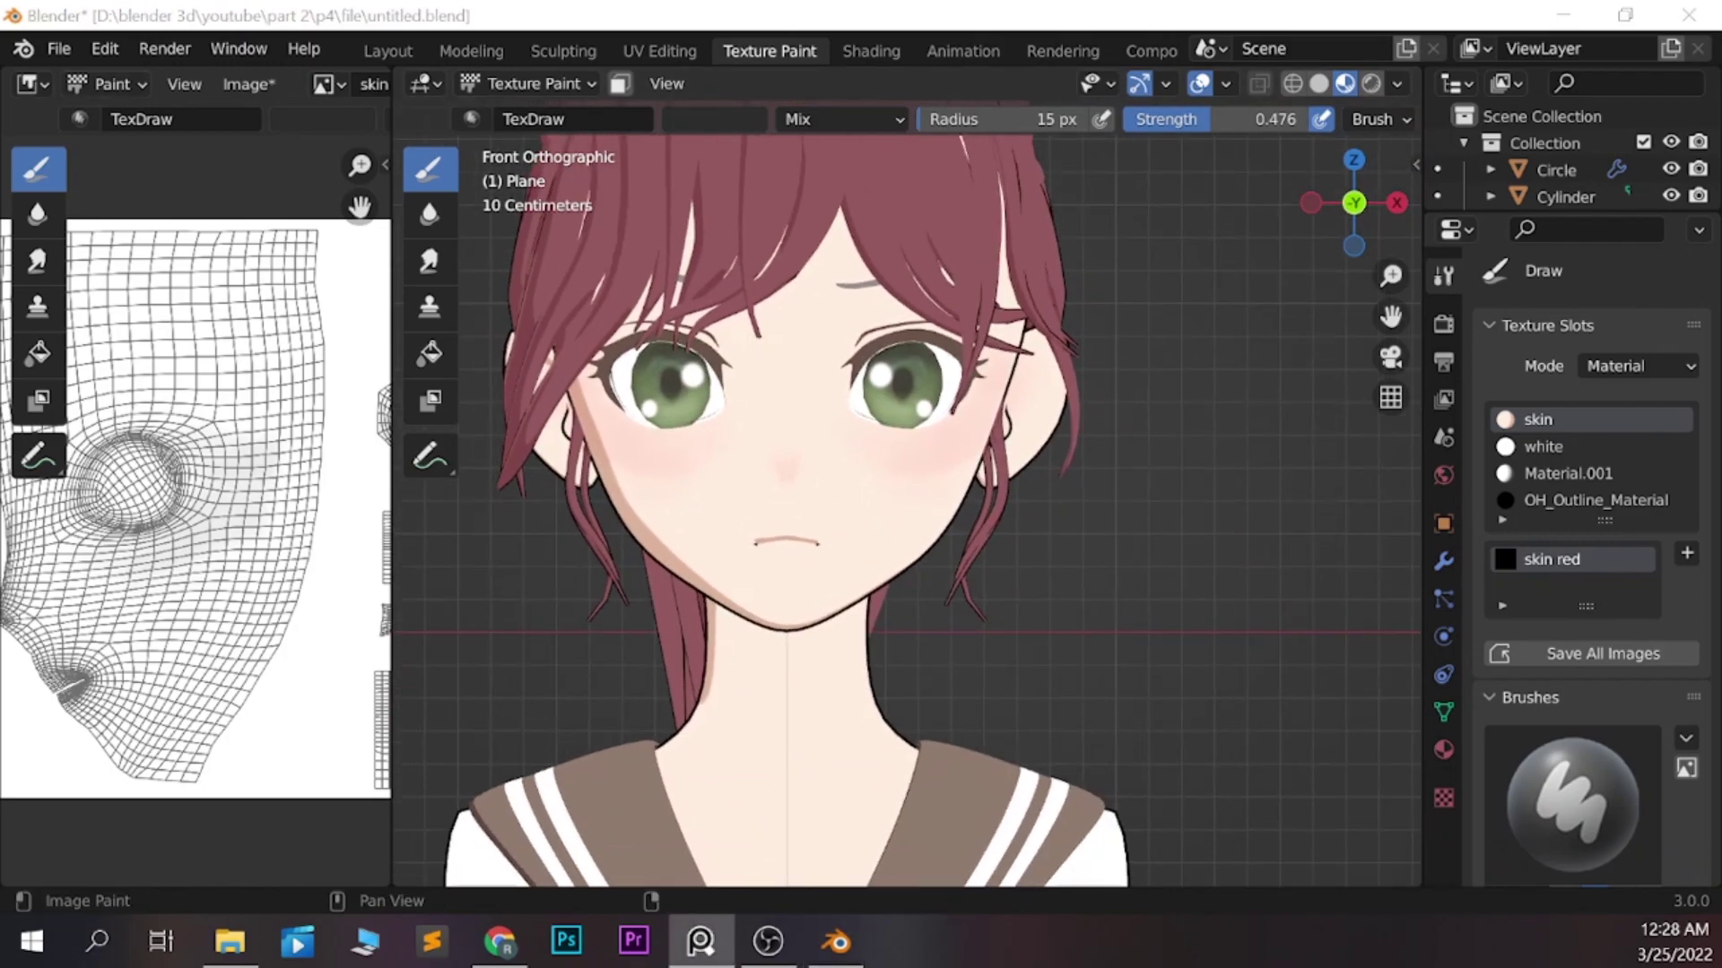
scroll(906, 511, "up", 1)
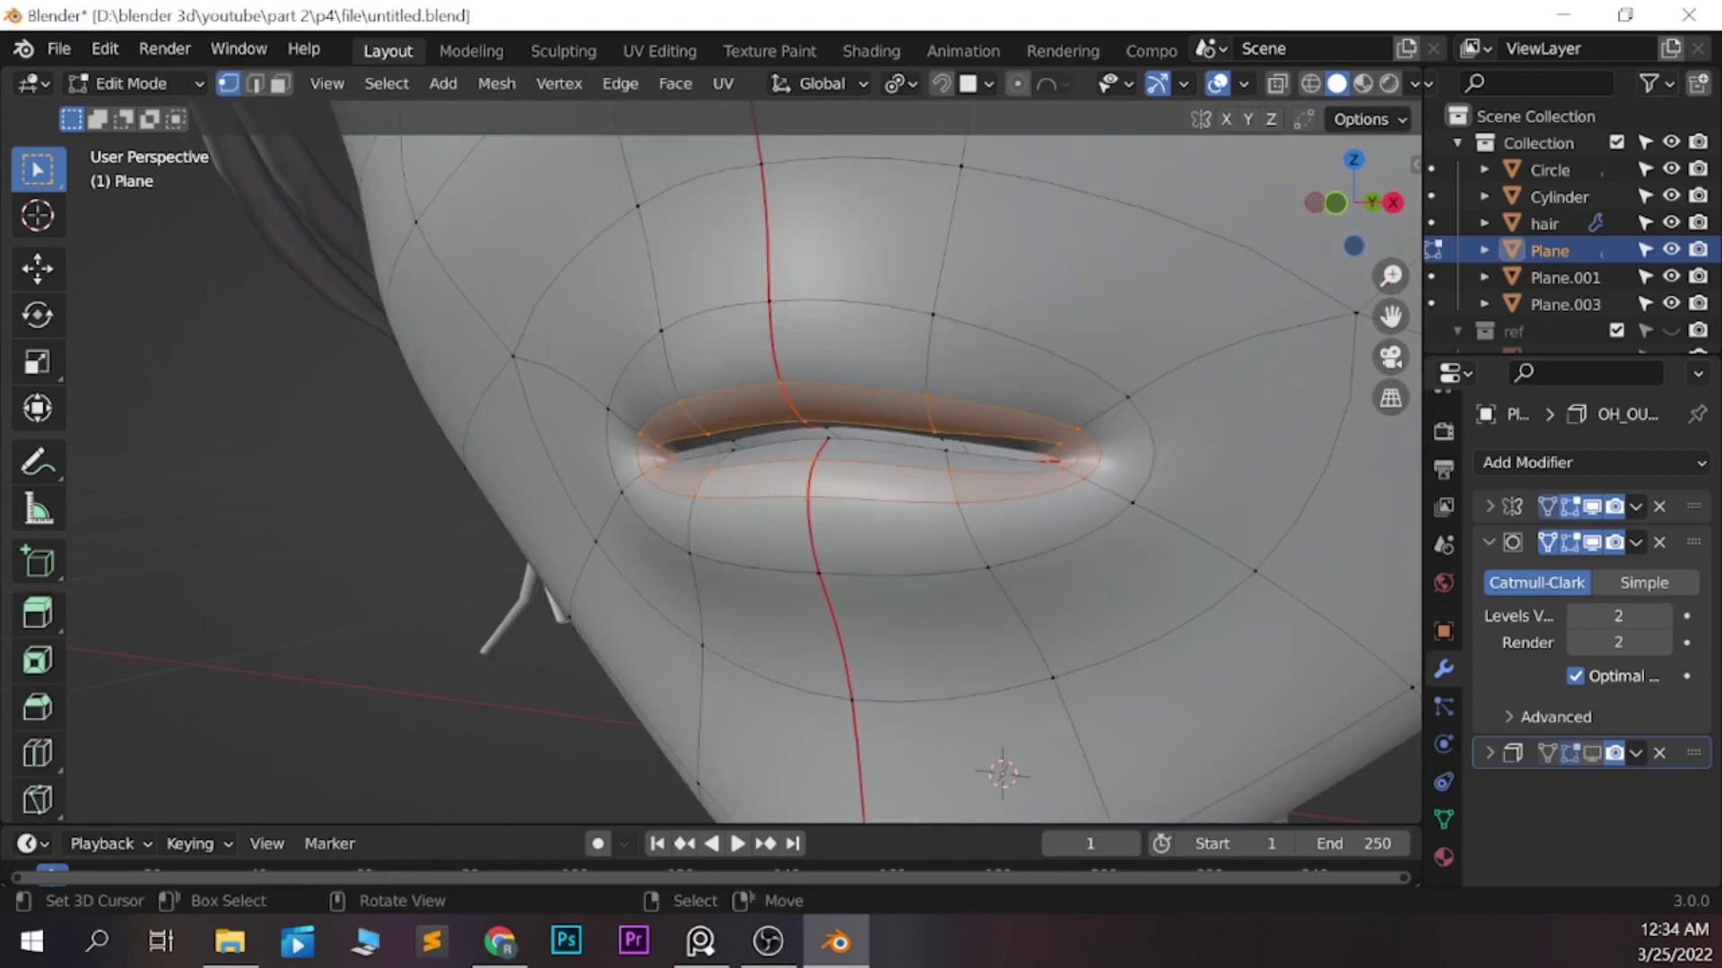
Duplicate the mouth opening loop in place and stretch it vertically along Z
key("KP_3")
key("g")
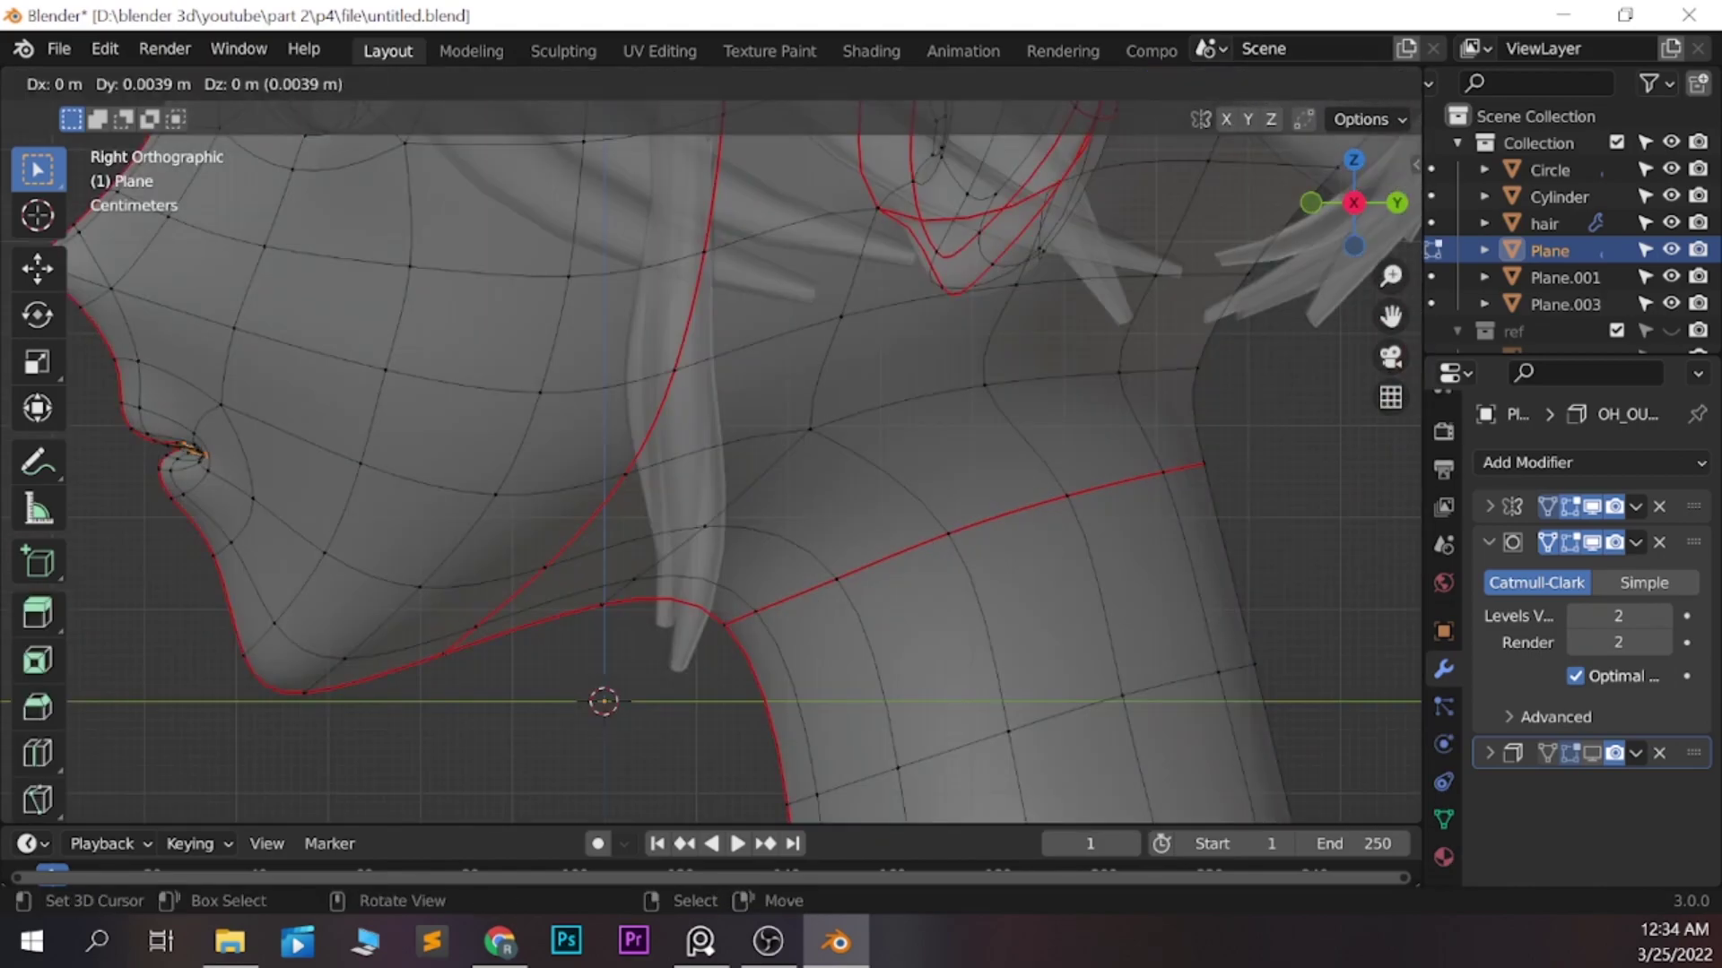
key("Escape")
key("s")
key("z")
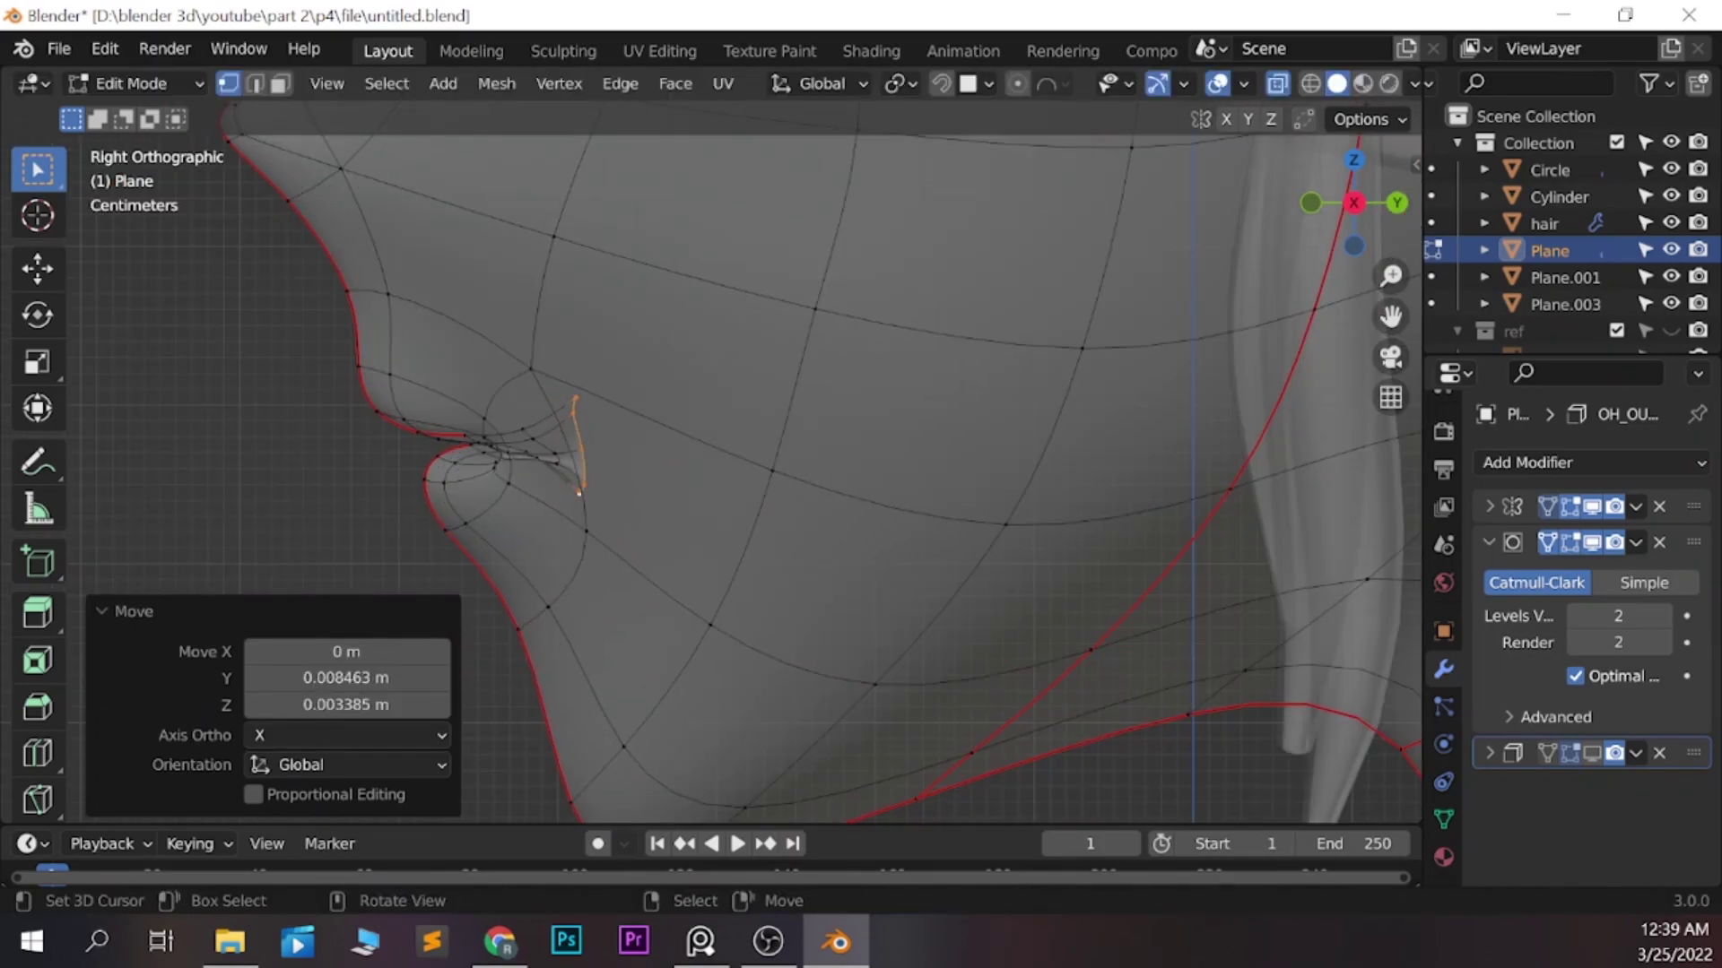
left_click(714, 471)
middle_click_drag(714, 471, 807, 430)
key("KP_3")
Extrude the mouth loop further inward and scale it taller along Z
key("g")
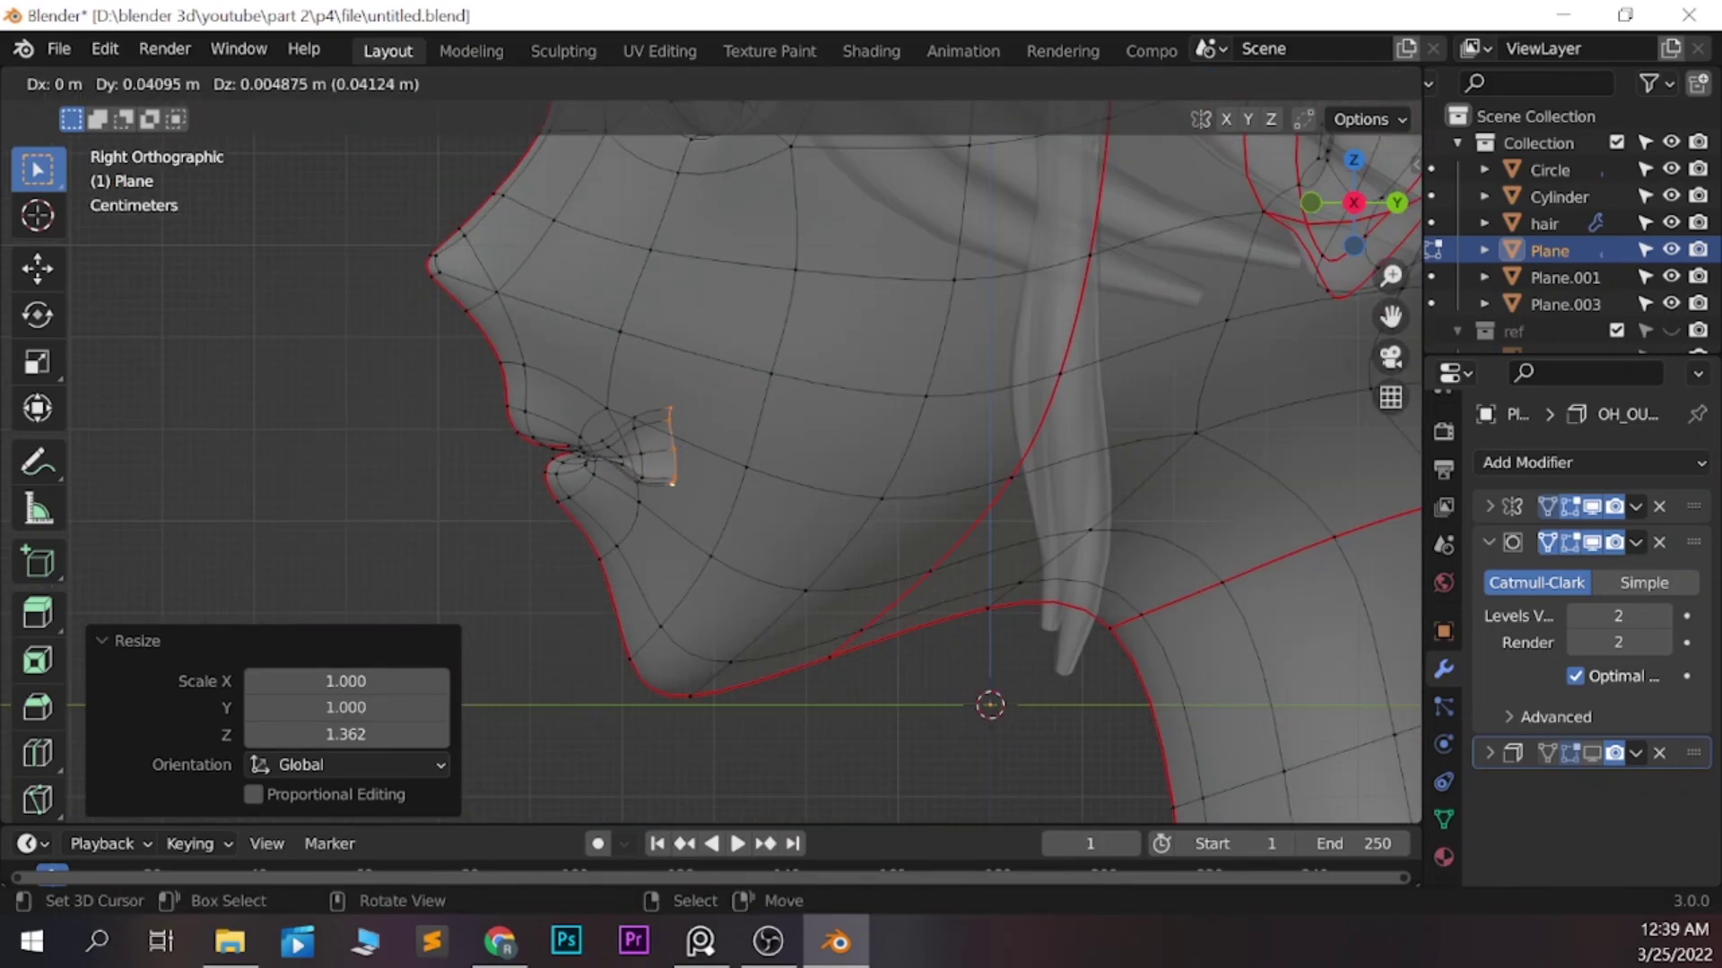
left_click(710, 452)
key("e")
key("Escape")
key("s")
key("z")
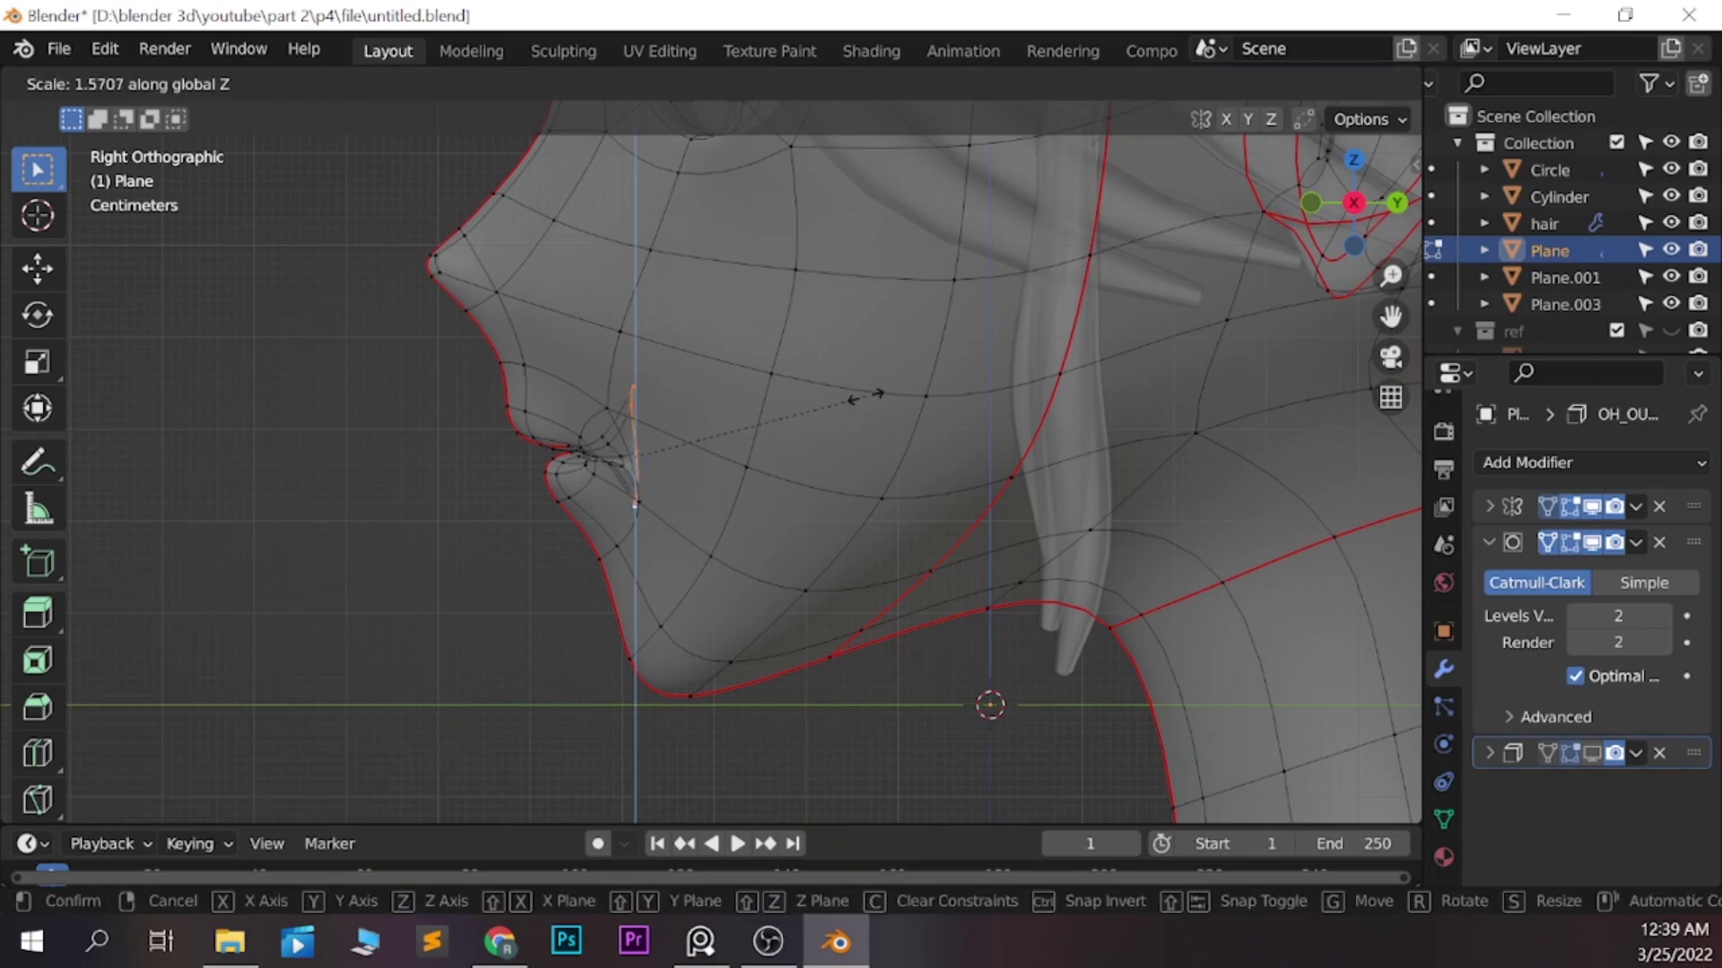
left_click(713, 453)
Extrude another section of the mouth cavity deeper and try closing its end
key("g")
key("e")
left_click(789, 471)
key("ctrl+f")
left_click(807, 358)
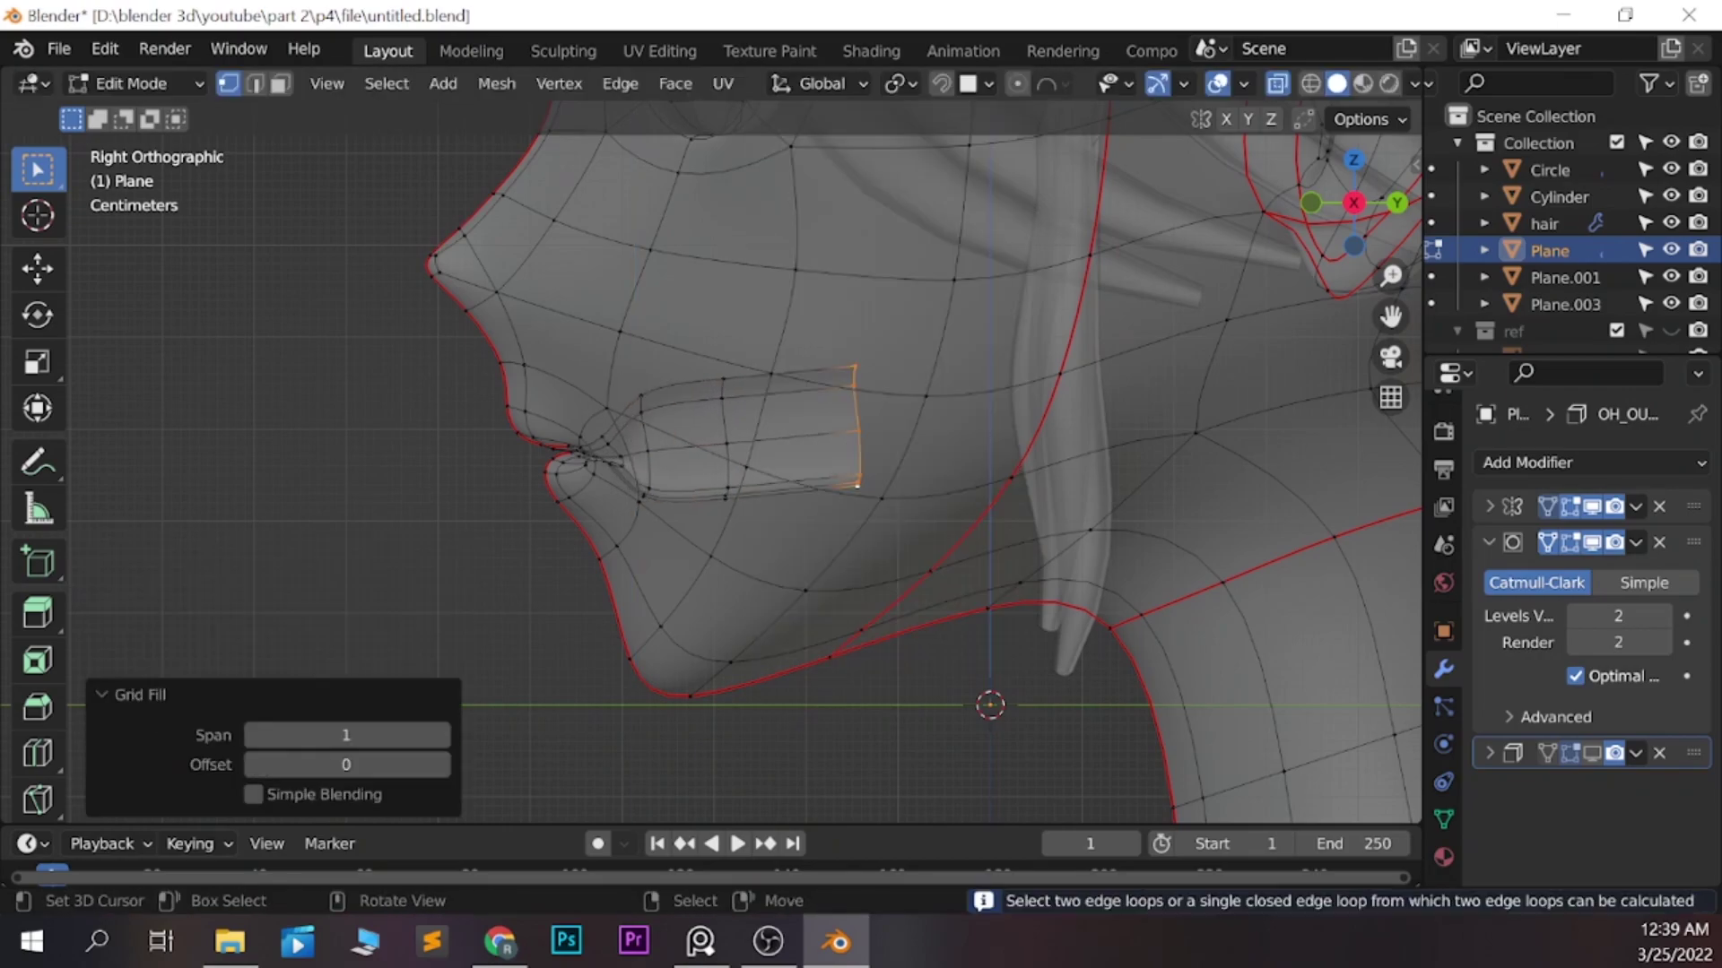
mouse_move(807, 359)
middle_mouse_down()
mouse_move(830, 513)
mouse_move(736, 337)
mouse_move(807, 356)
middle_mouse_up()
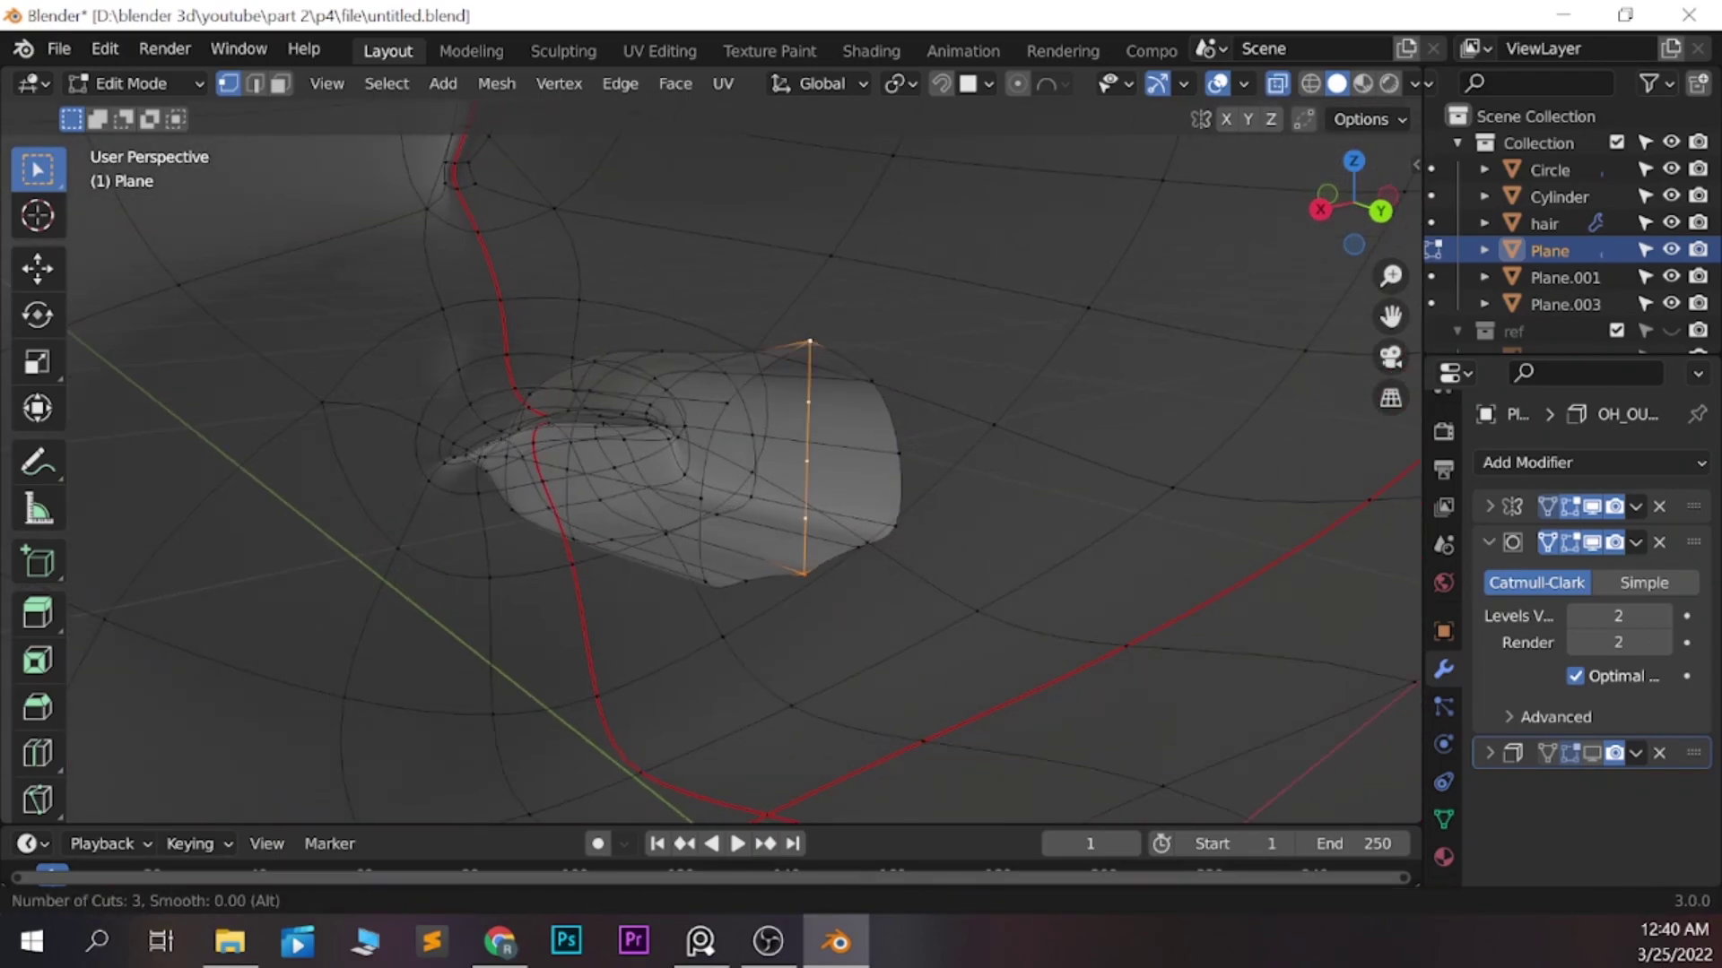
Add an extra edge loop around the mouth tube, select its loops, and return to Object Mode
left_click(807, 457)
left_click(826, 544)
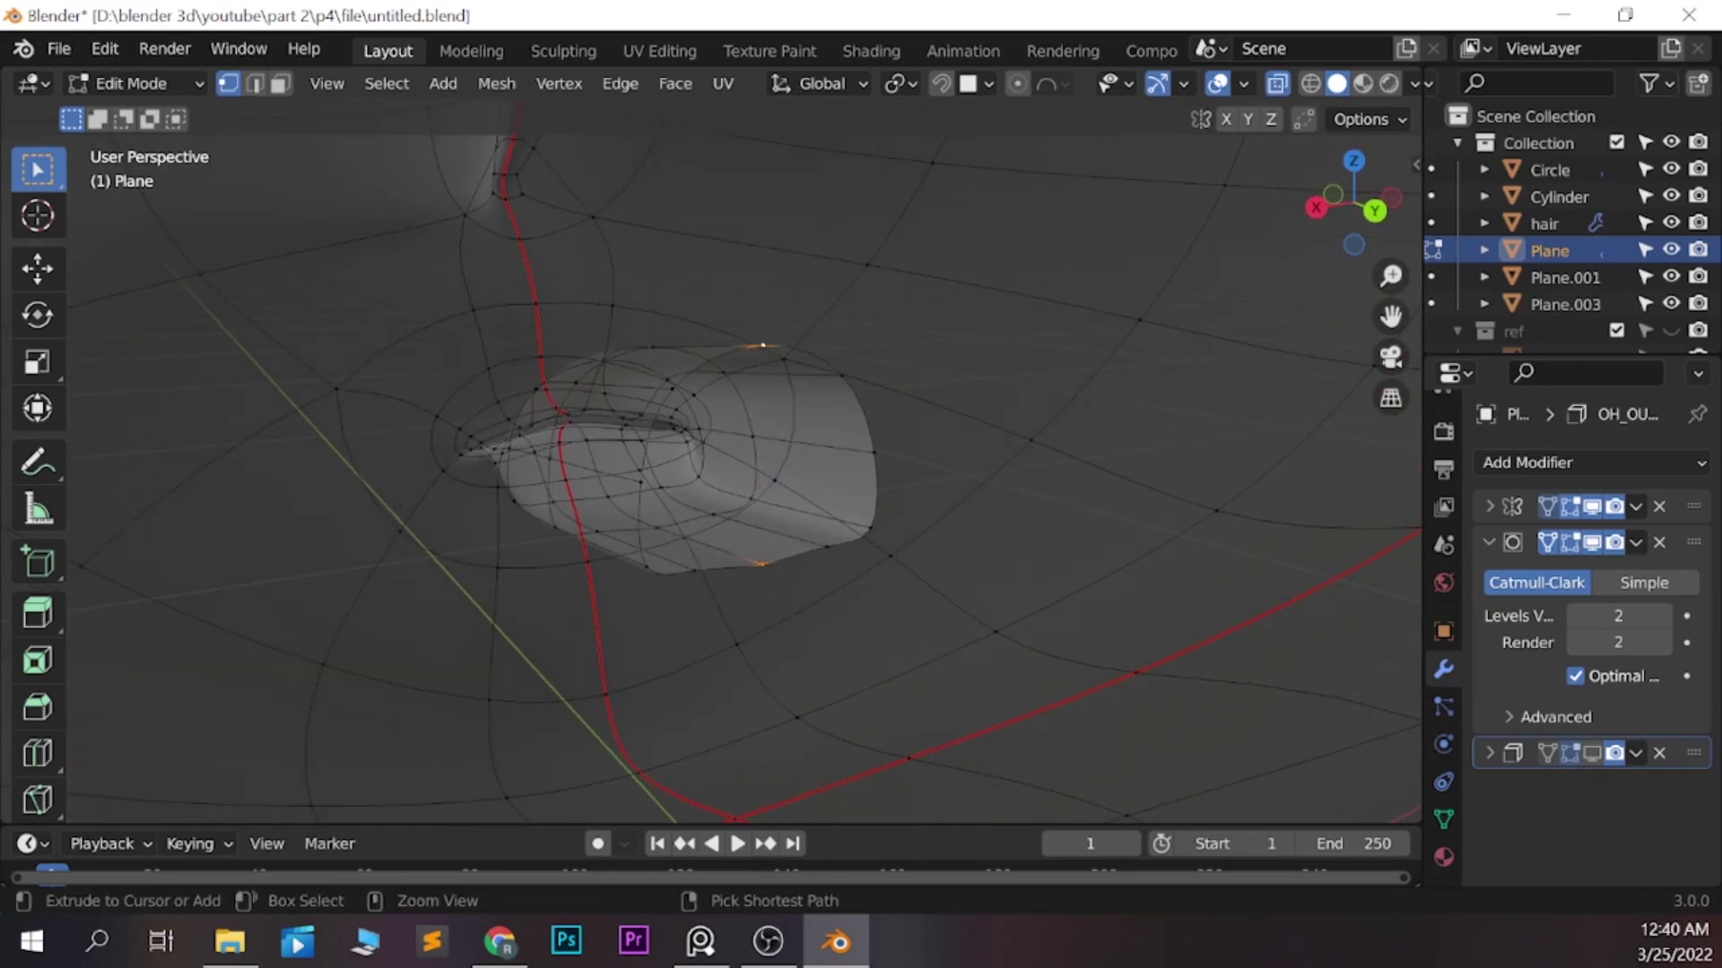
middle_click_drag(826, 545, 861, 503)
left_click(865, 448, "alt")
left_click(709, 484, "alt+shift")
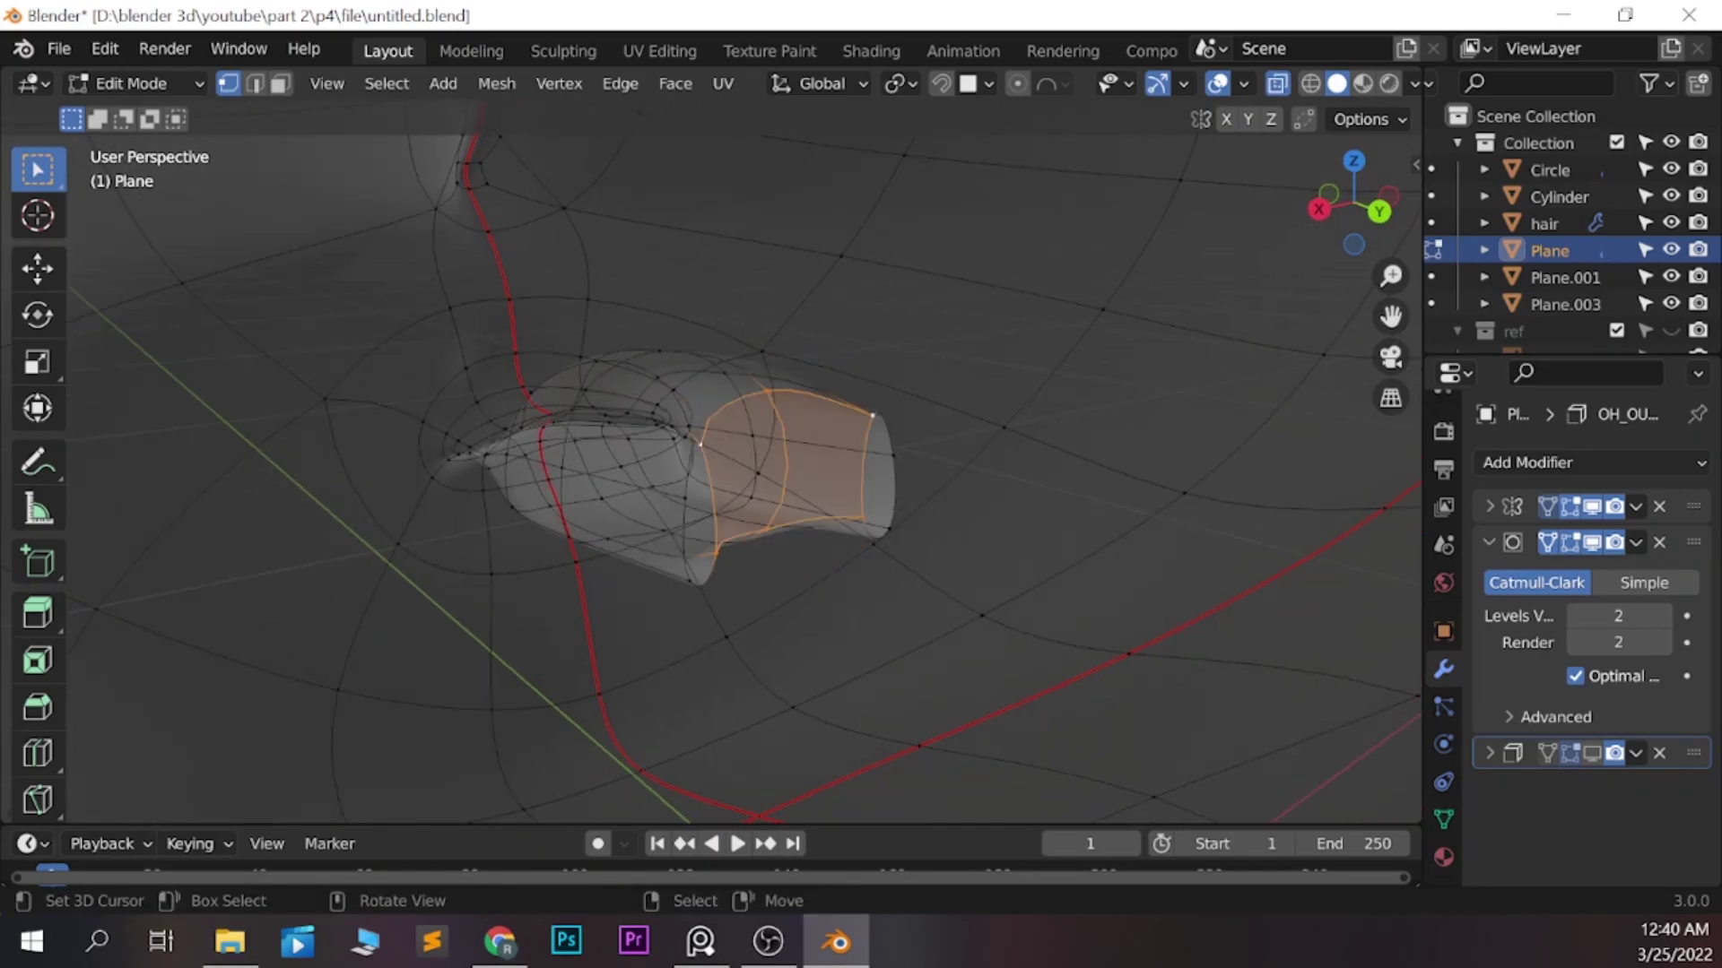
key("Tab")
Save the .blend file and move to Texture Paint, zooming onto the face
scroll(709, 475, "down", 5)
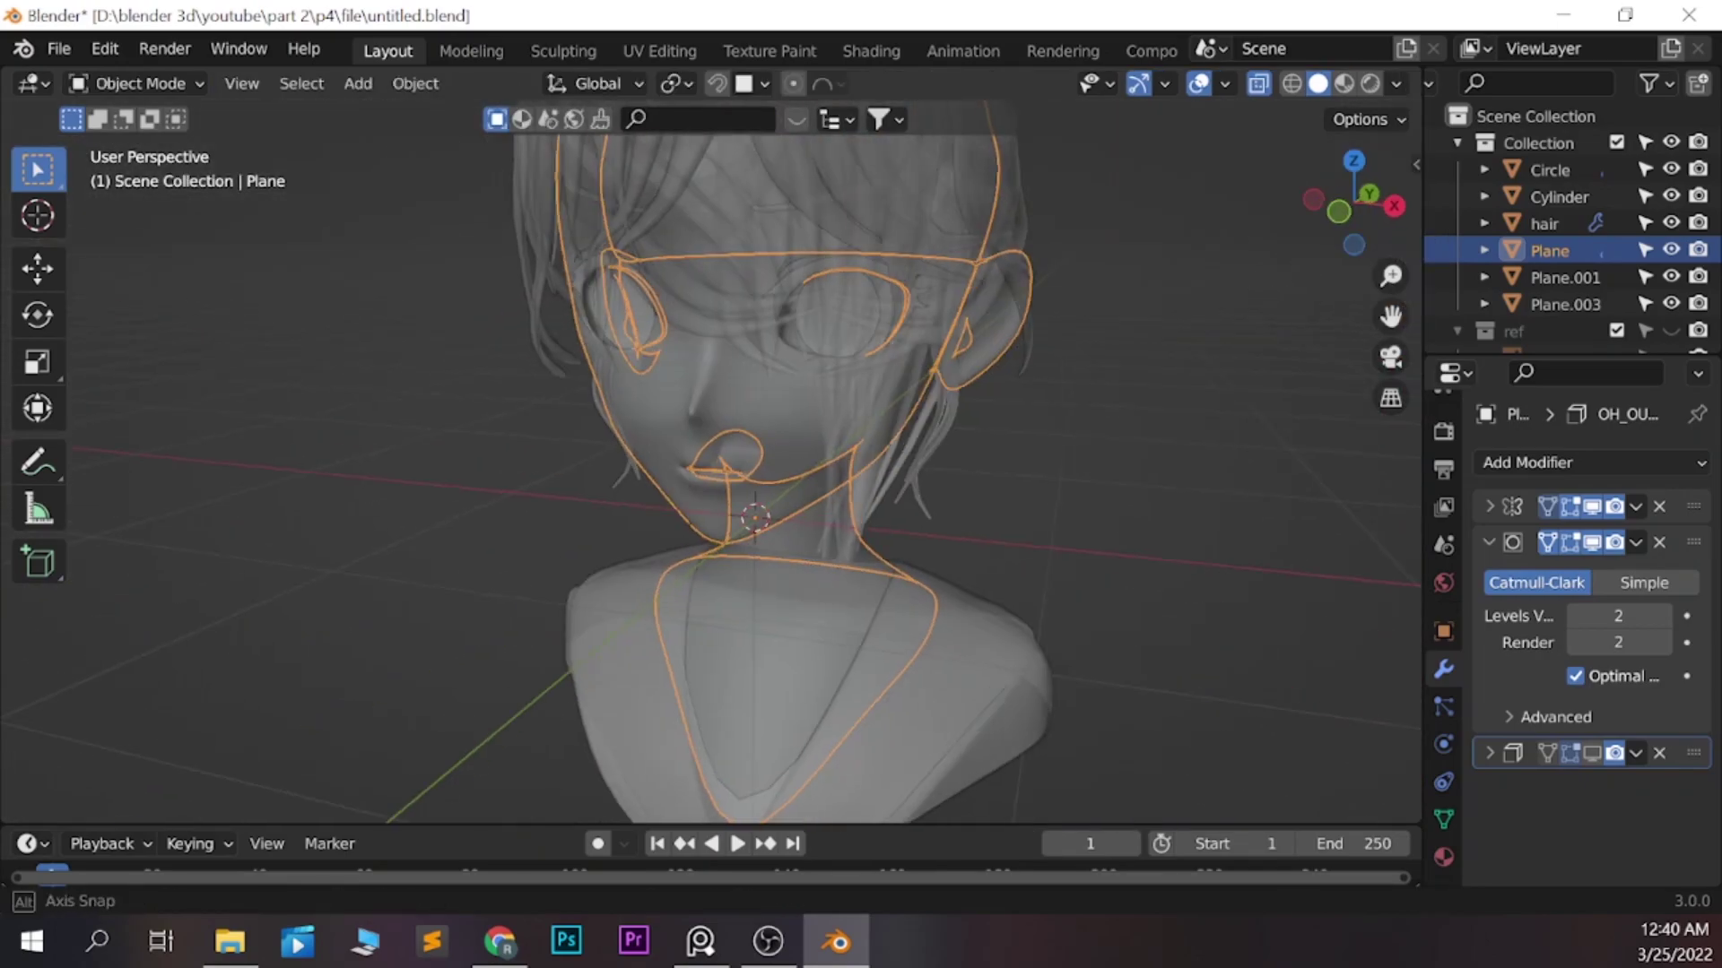
key("ctrl+s")
left_click(769, 51)
scroll(860, 516, "up", 2)
scroll(860, 516, "up", 2)
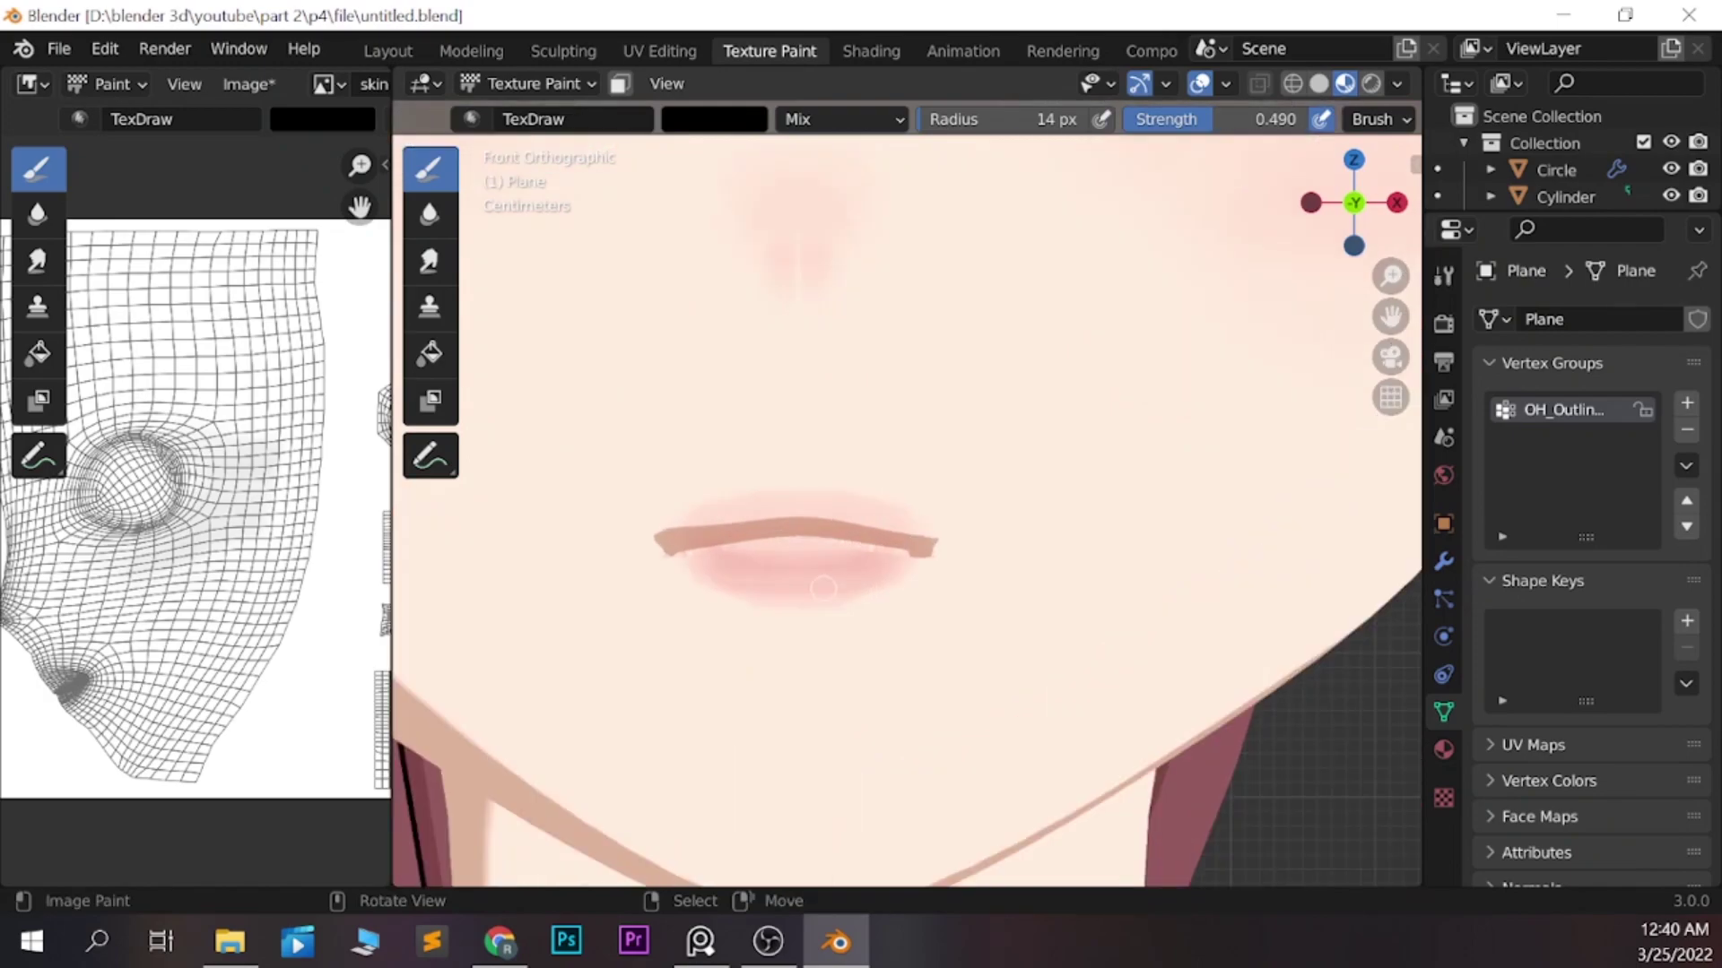
scroll(860, 516, "down", 2)
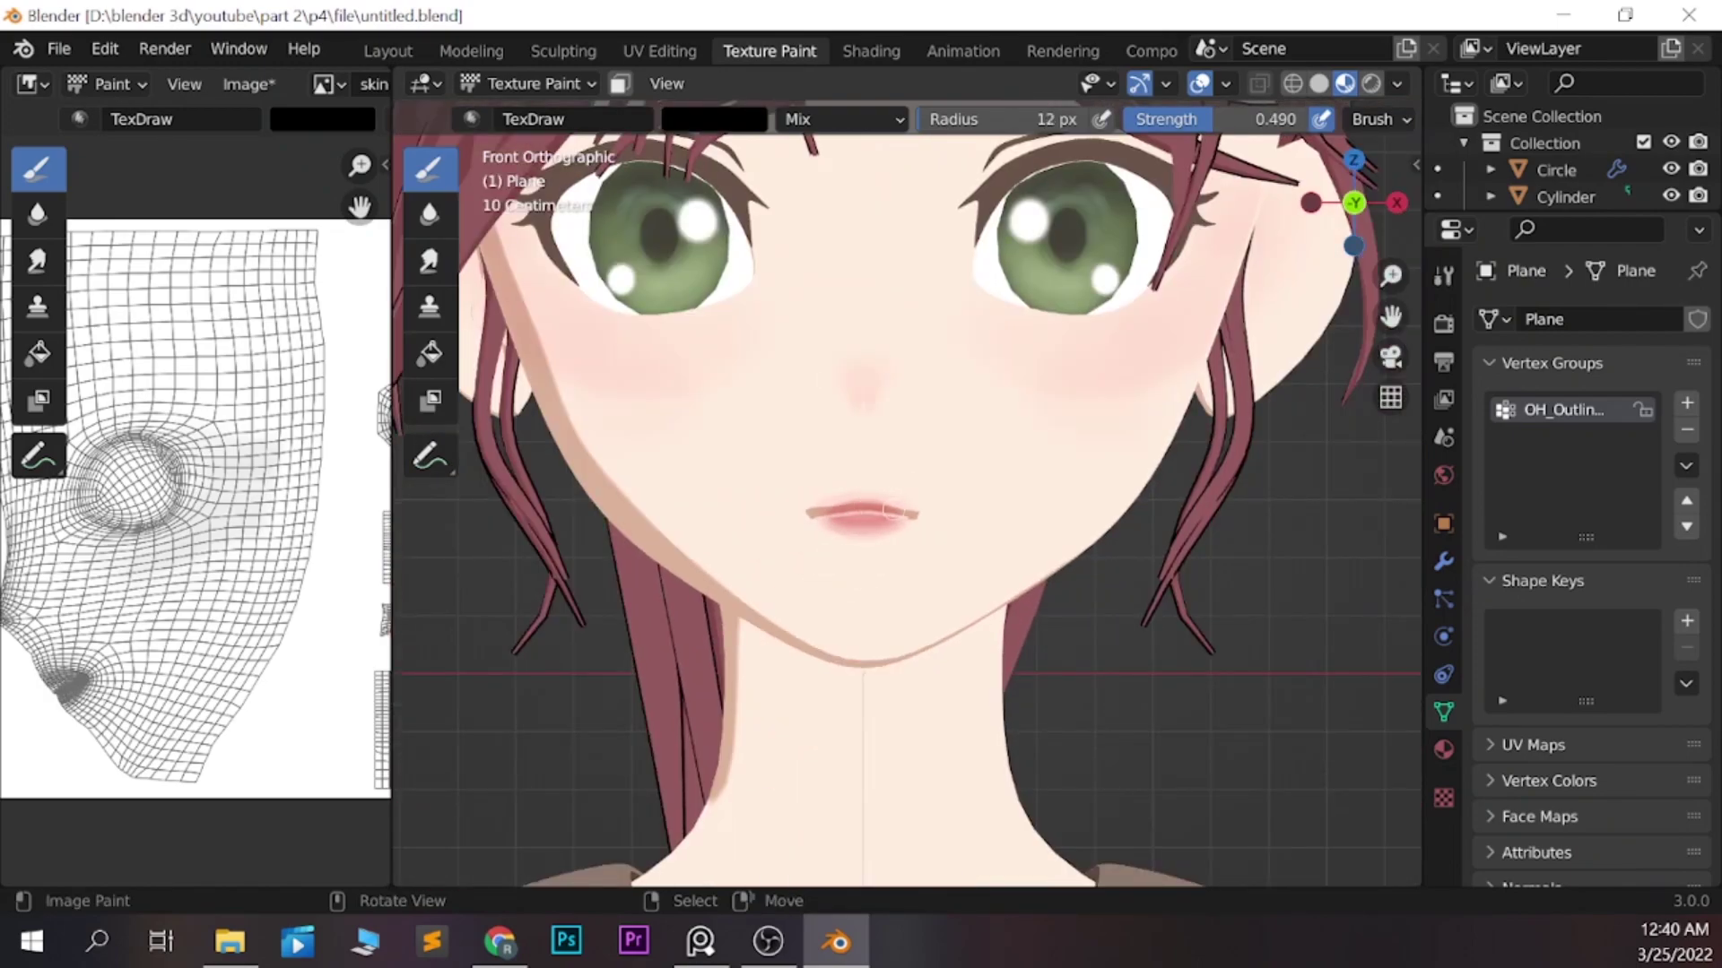
Paint pink on the lips with a smaller brush, checking them in profile and front view
key("bracketleft")
key("bracketleft")
key("bracketleft")
scroll(1019, 562, "down", 6)
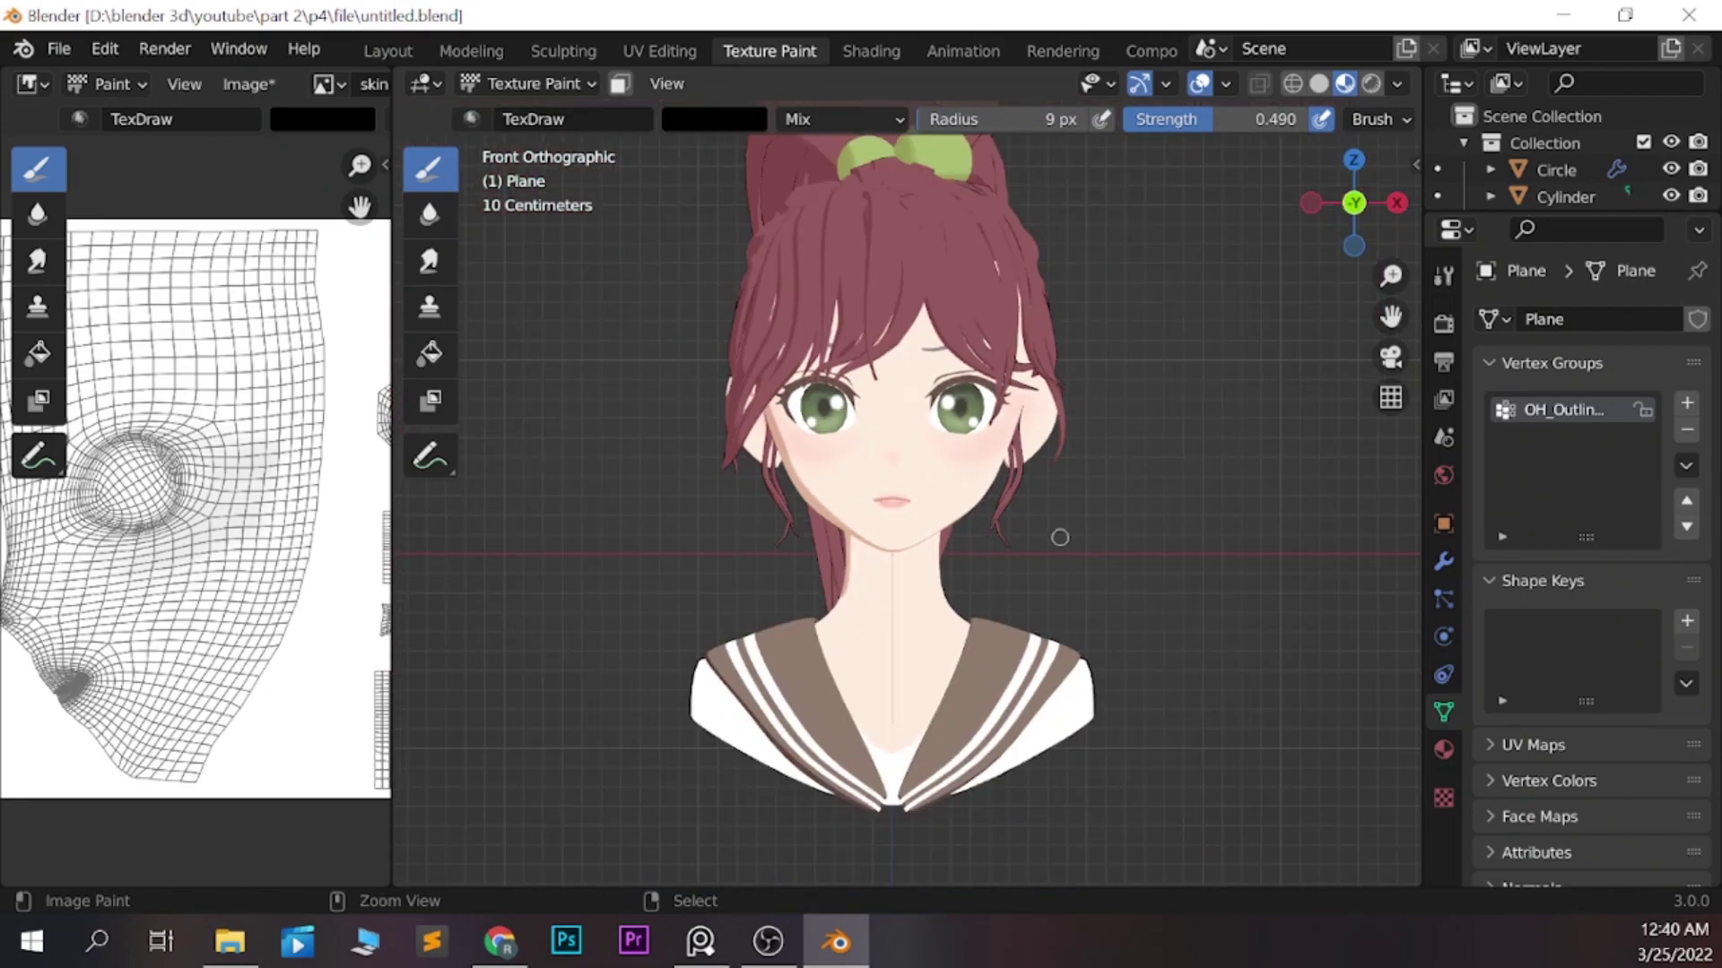
middle_click_drag(1060, 537, 869, 558)
scroll(870, 558, "up", 5)
scroll(777, 595, "down", 1)
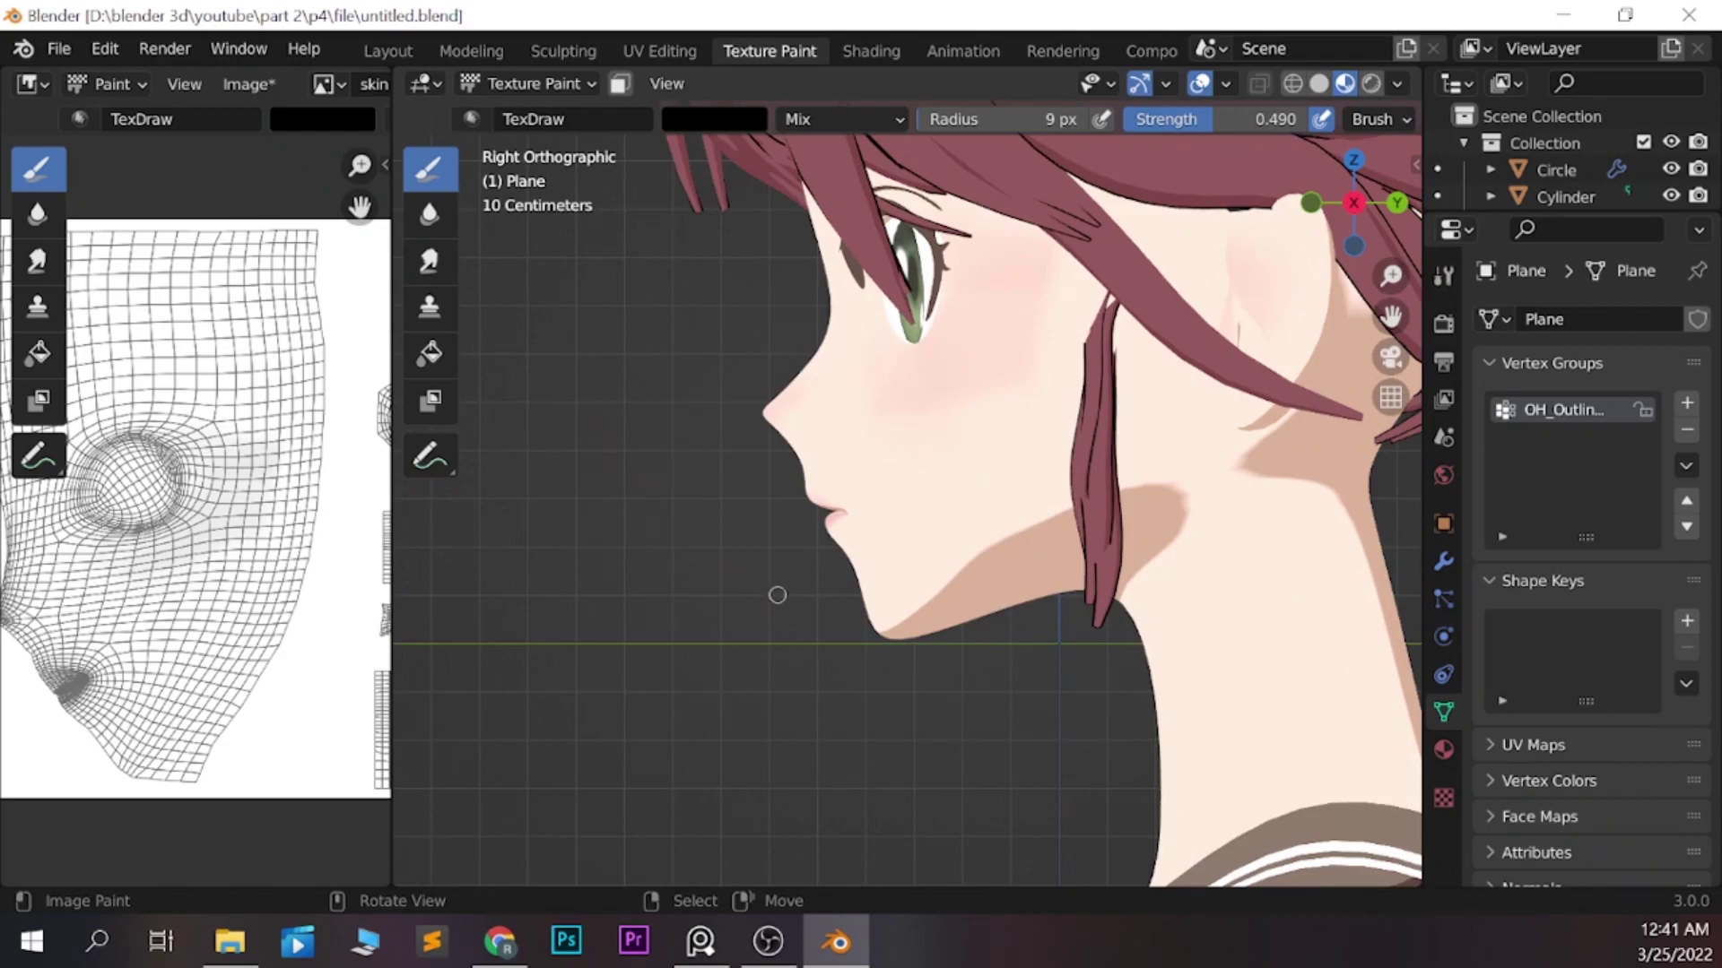
key("KP_1")
key("f")
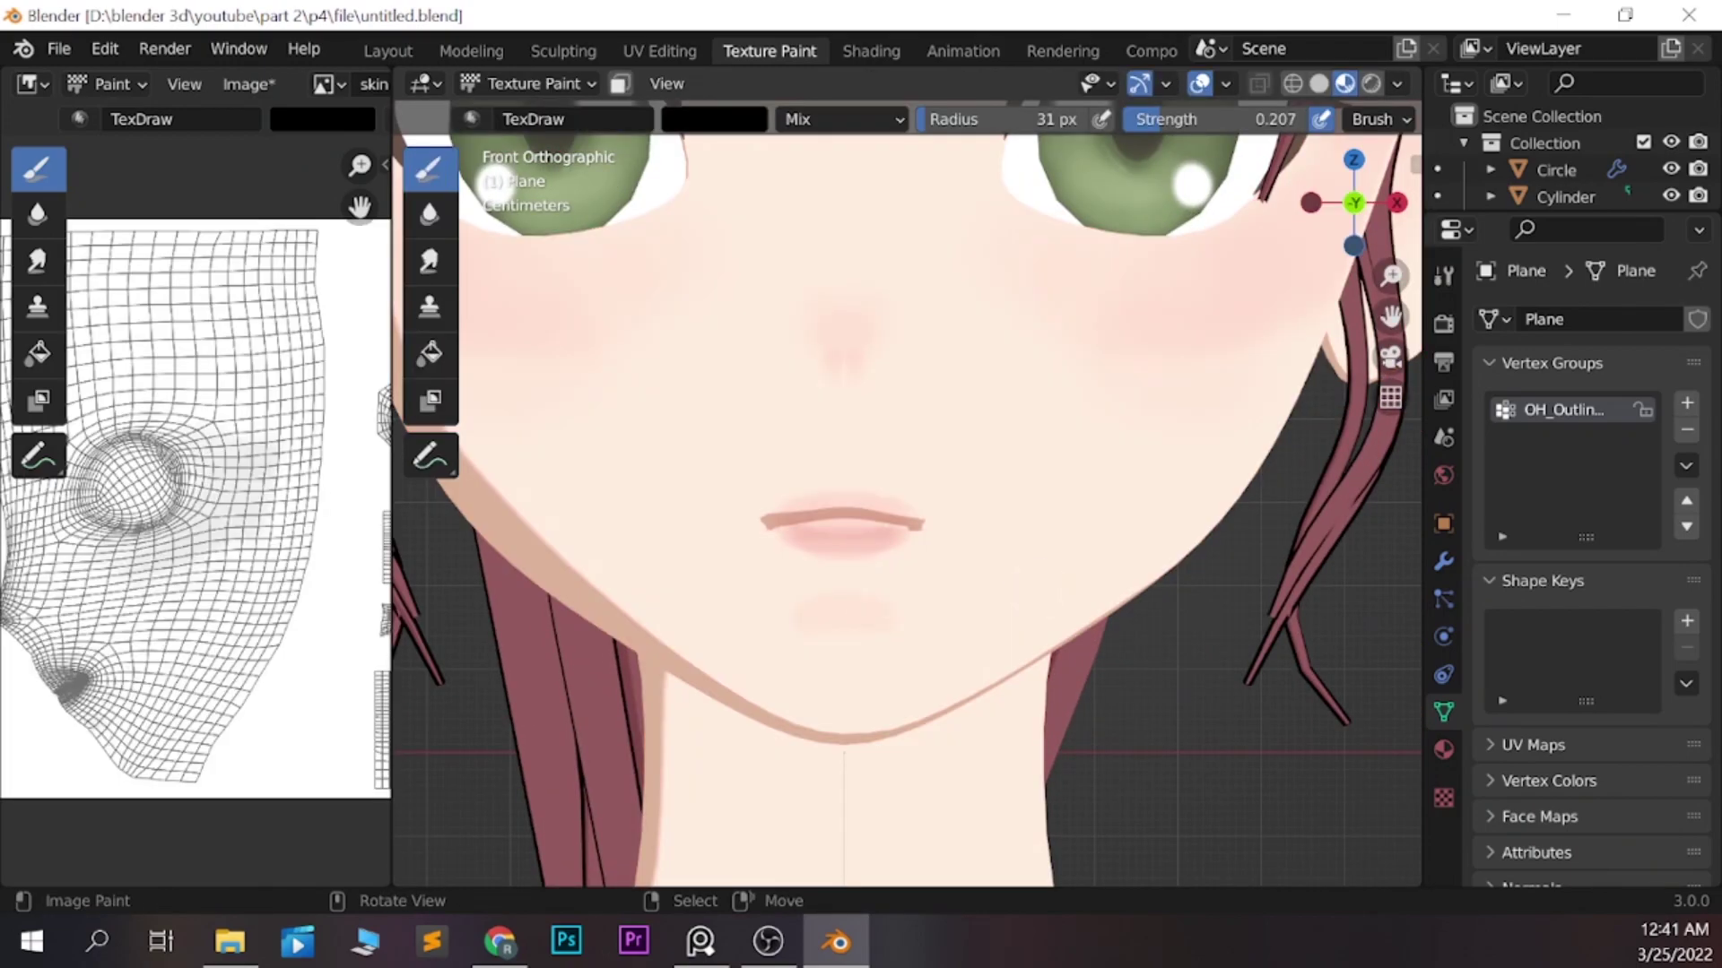
scroll(219, 506, "down", 3)
scroll(897, 520, "down", 5)
scroll(908, 502, "up", 2)
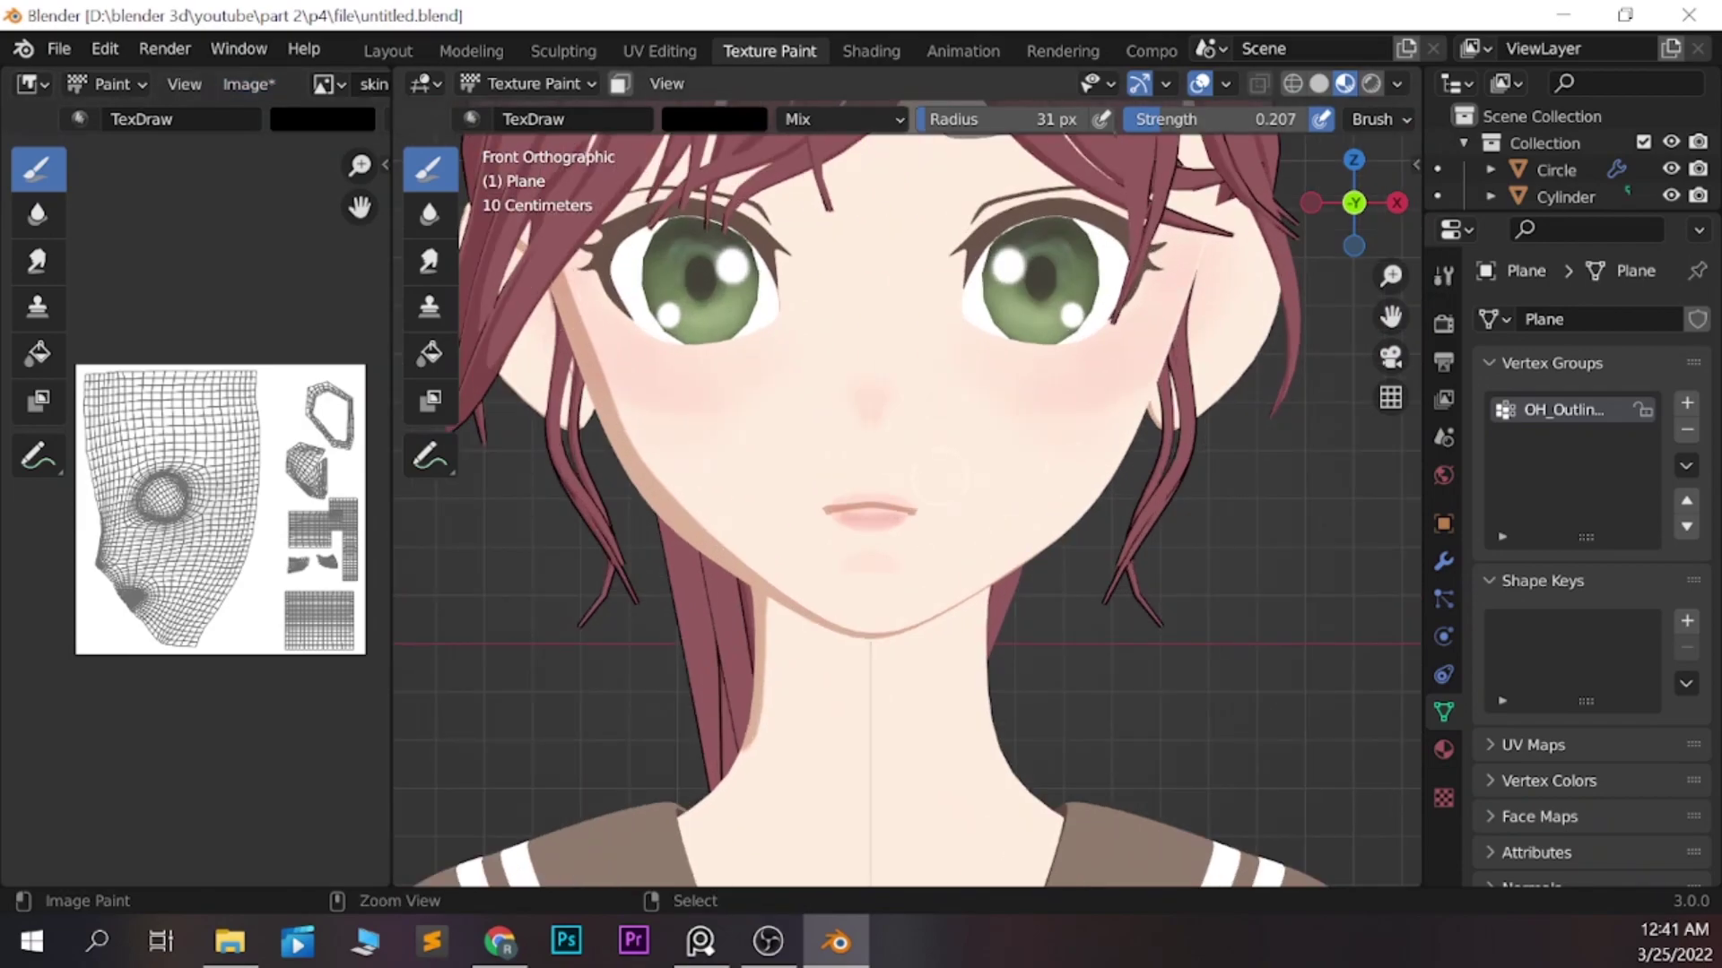
Save the painted texture image as skin red.png
left_click(246, 83)
left_click(270, 292)
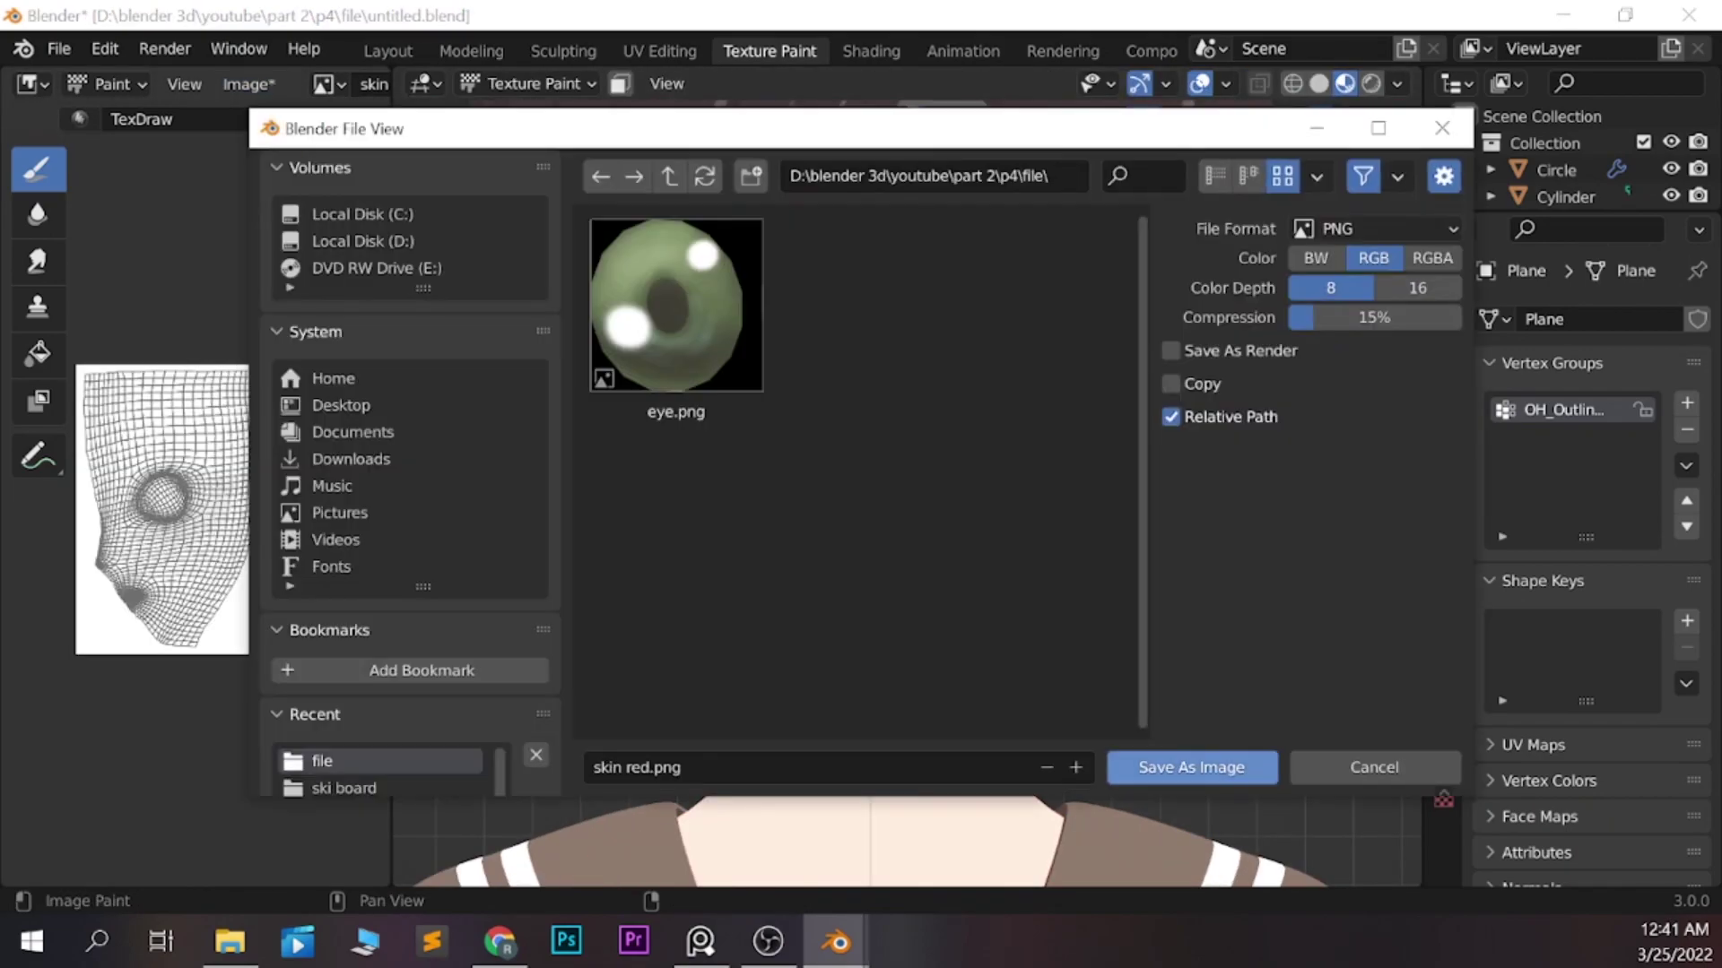
left_click(1192, 766)
Set a larger white brush at full strength 1.0 and paint over the lips
left_click(713, 119)
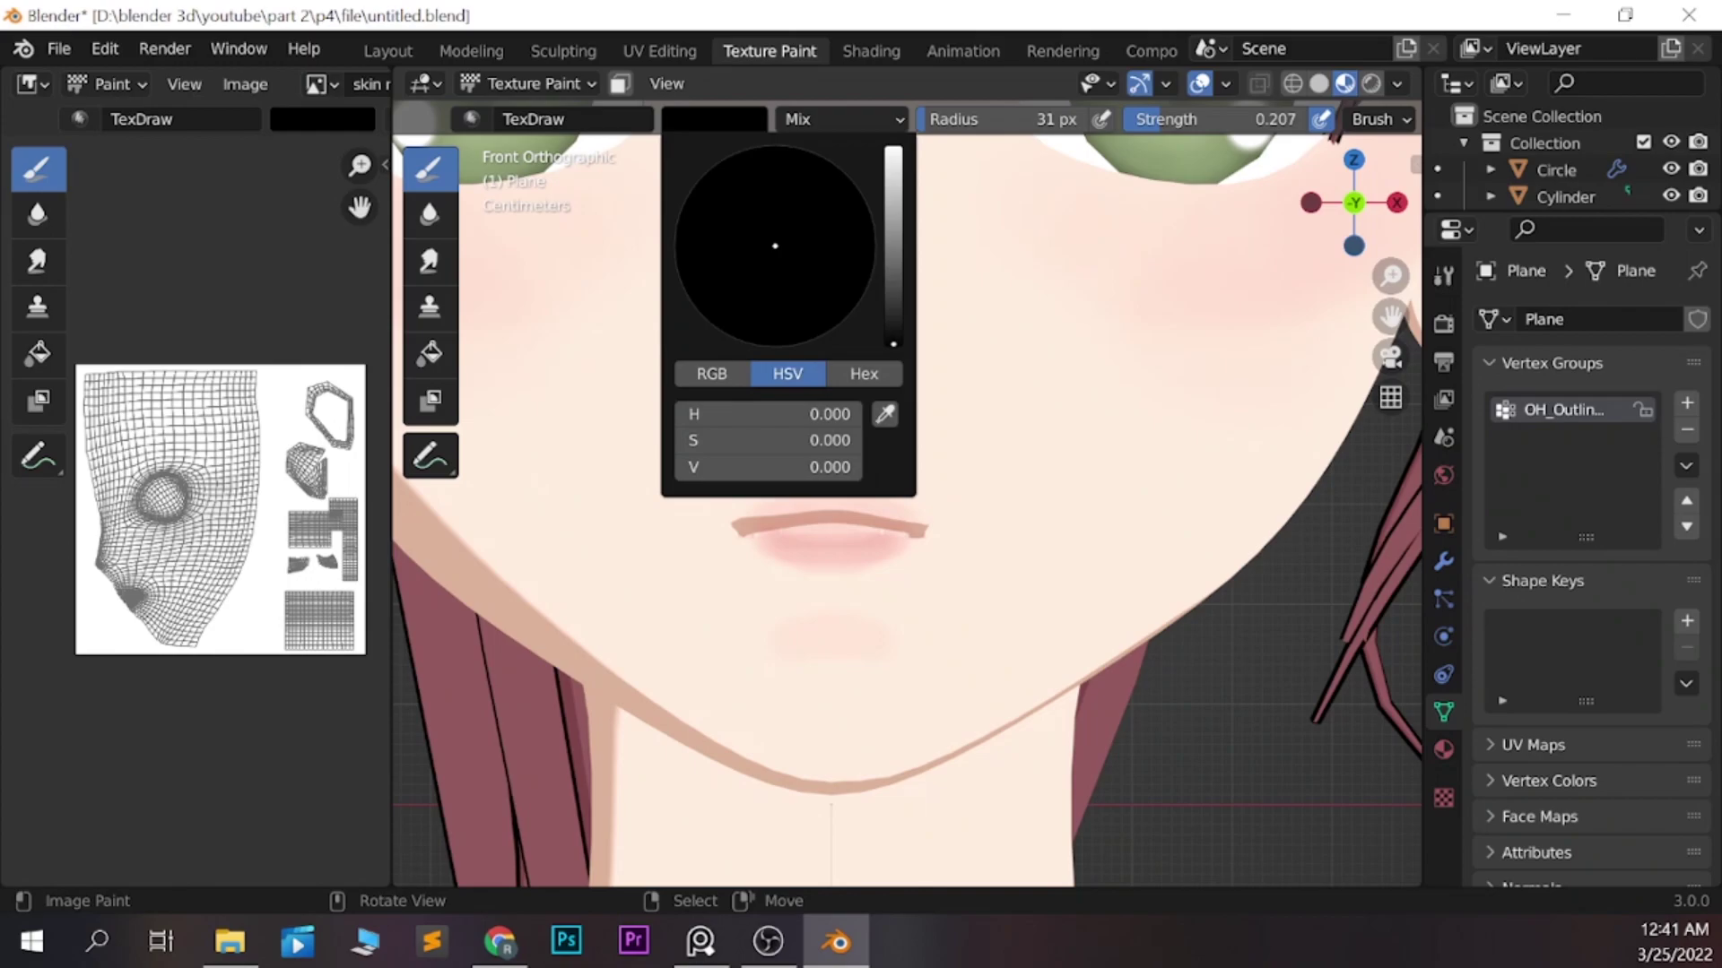
key("x")
key("f")
left_click_drag(1193, 118, 1309, 118)
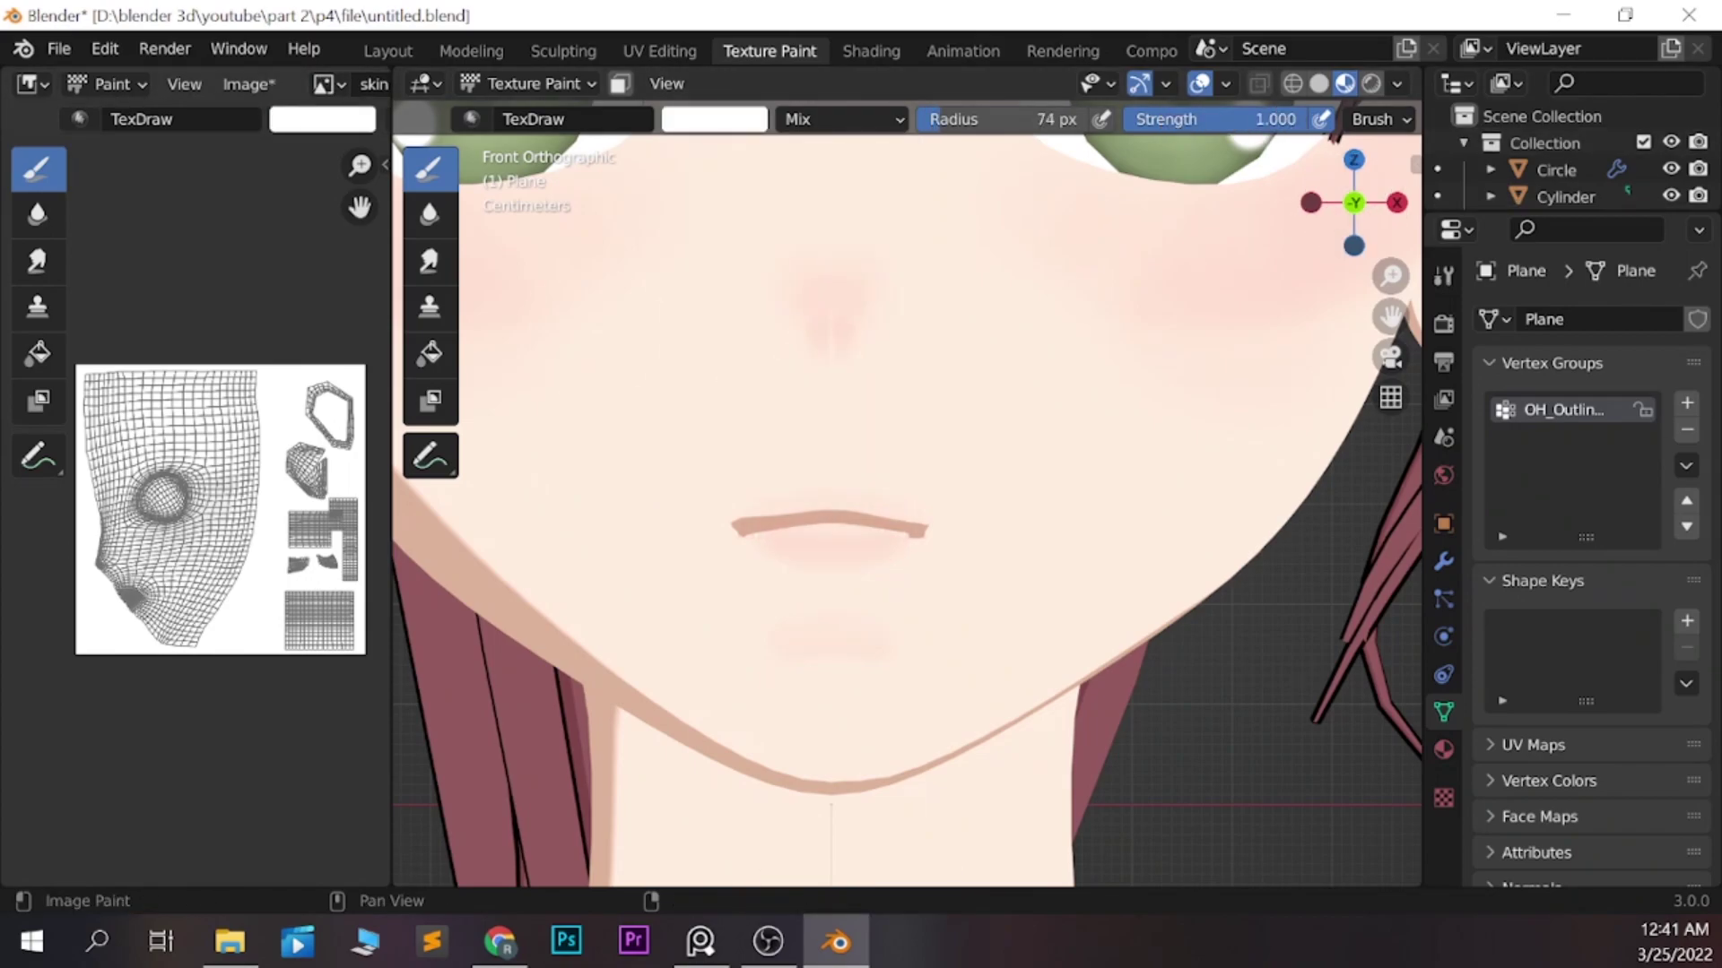
Save the .blend file and set up a small black brush for the lips
scroll(108, 583, "up", 3)
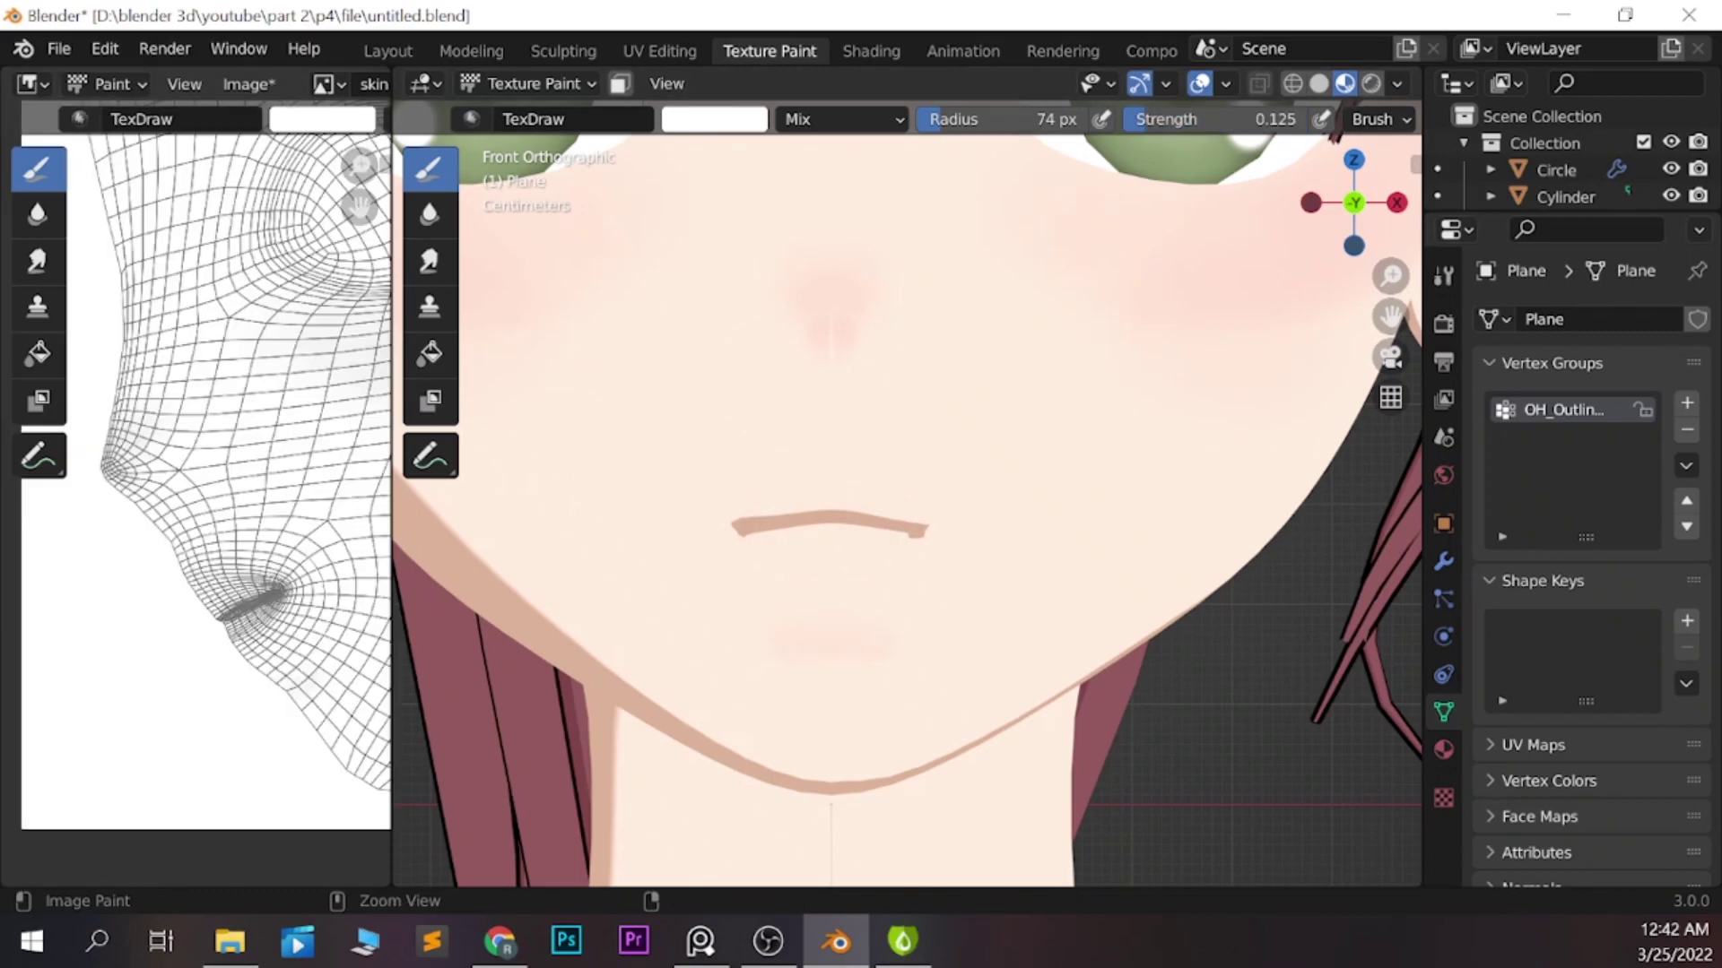
key("ctrl+s")
key("f")
left_click(713, 118)
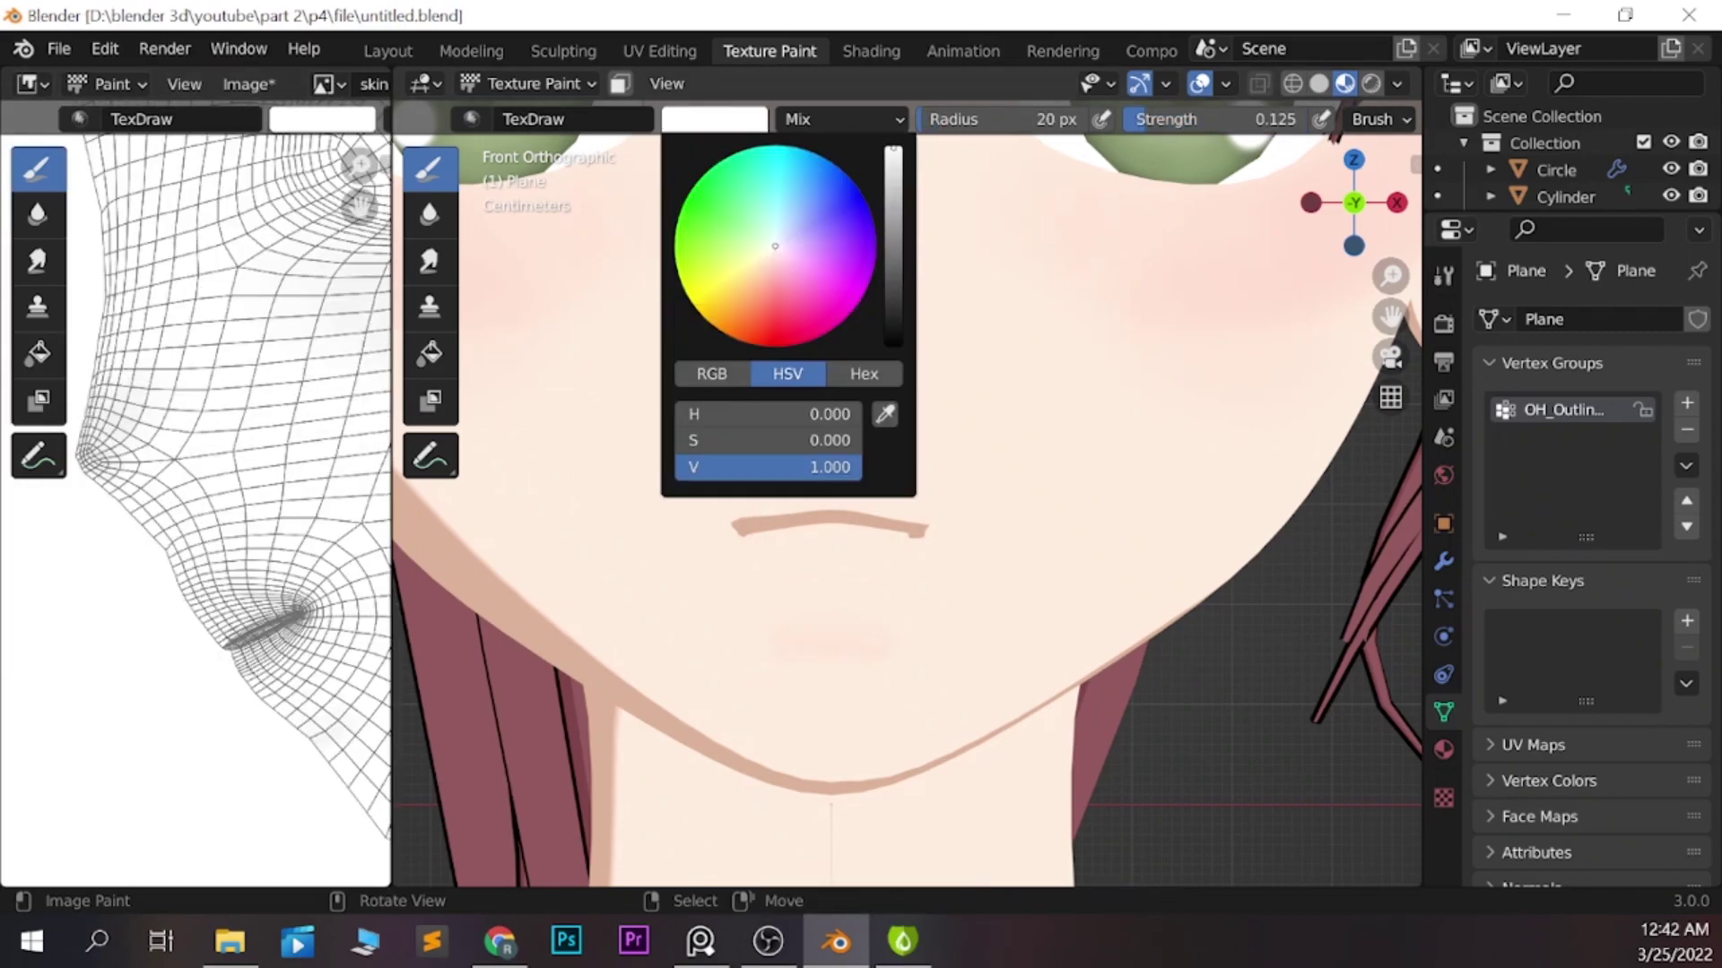
left_click_drag(894, 157, 894, 341)
key("f")
Repaint the upper and lower lips and shade the lip corners
left_click_drag(755, 535, 904, 535)
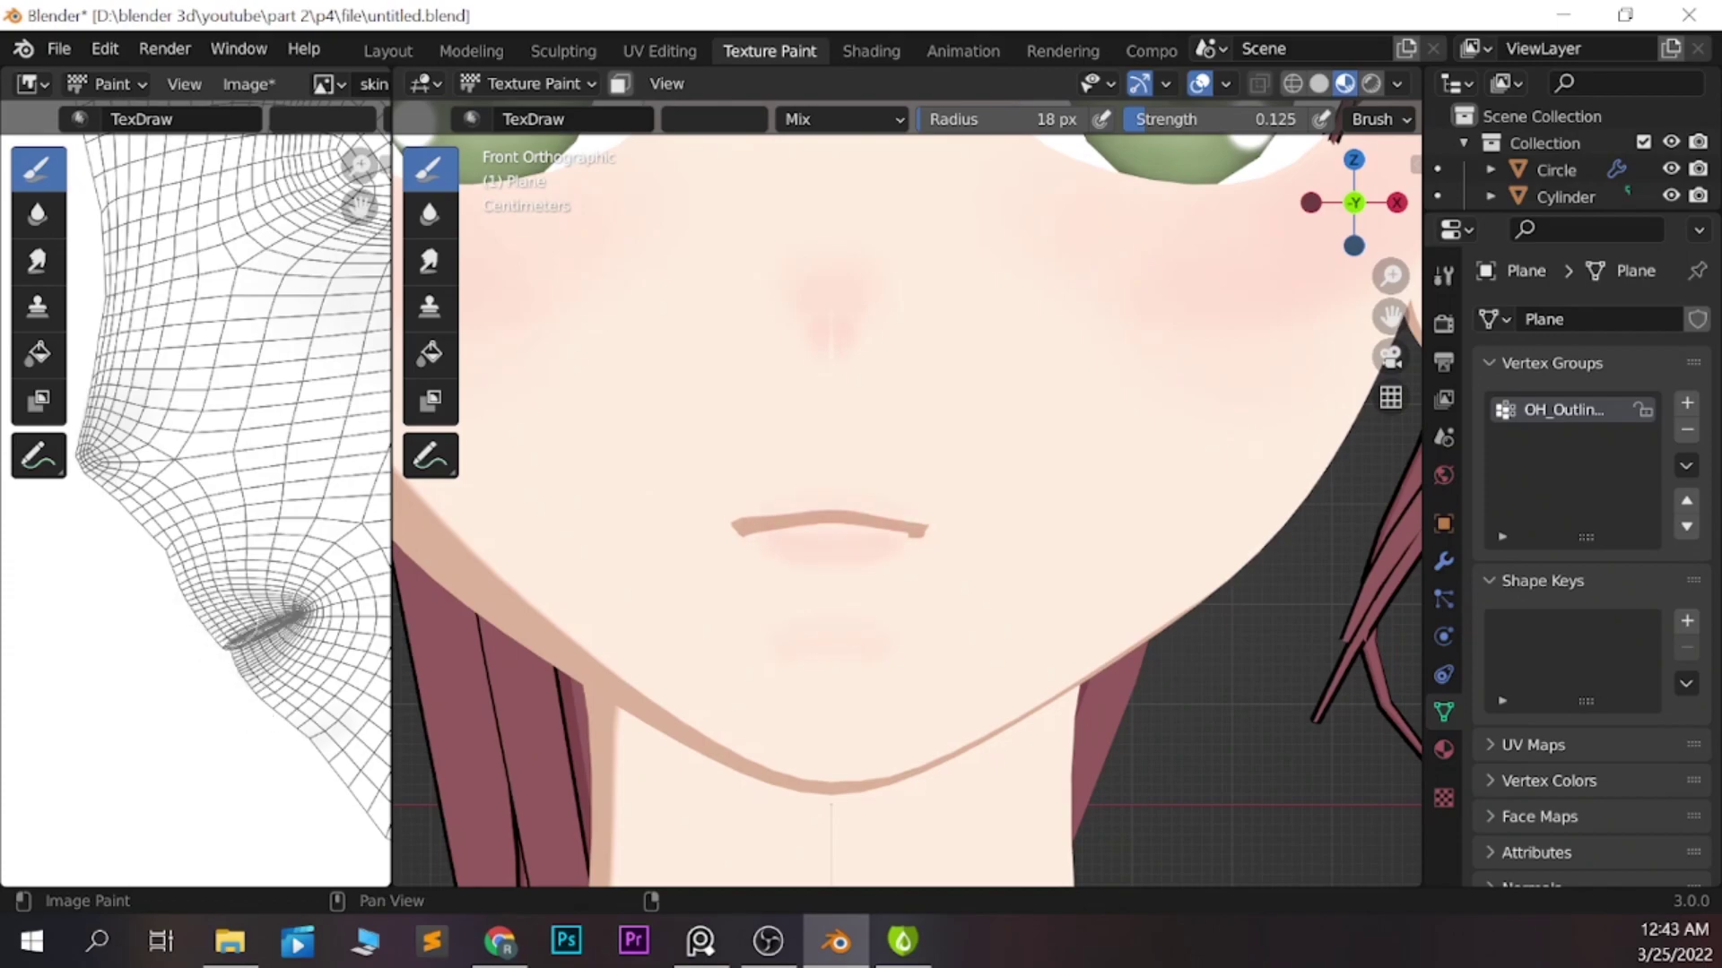
key("f")
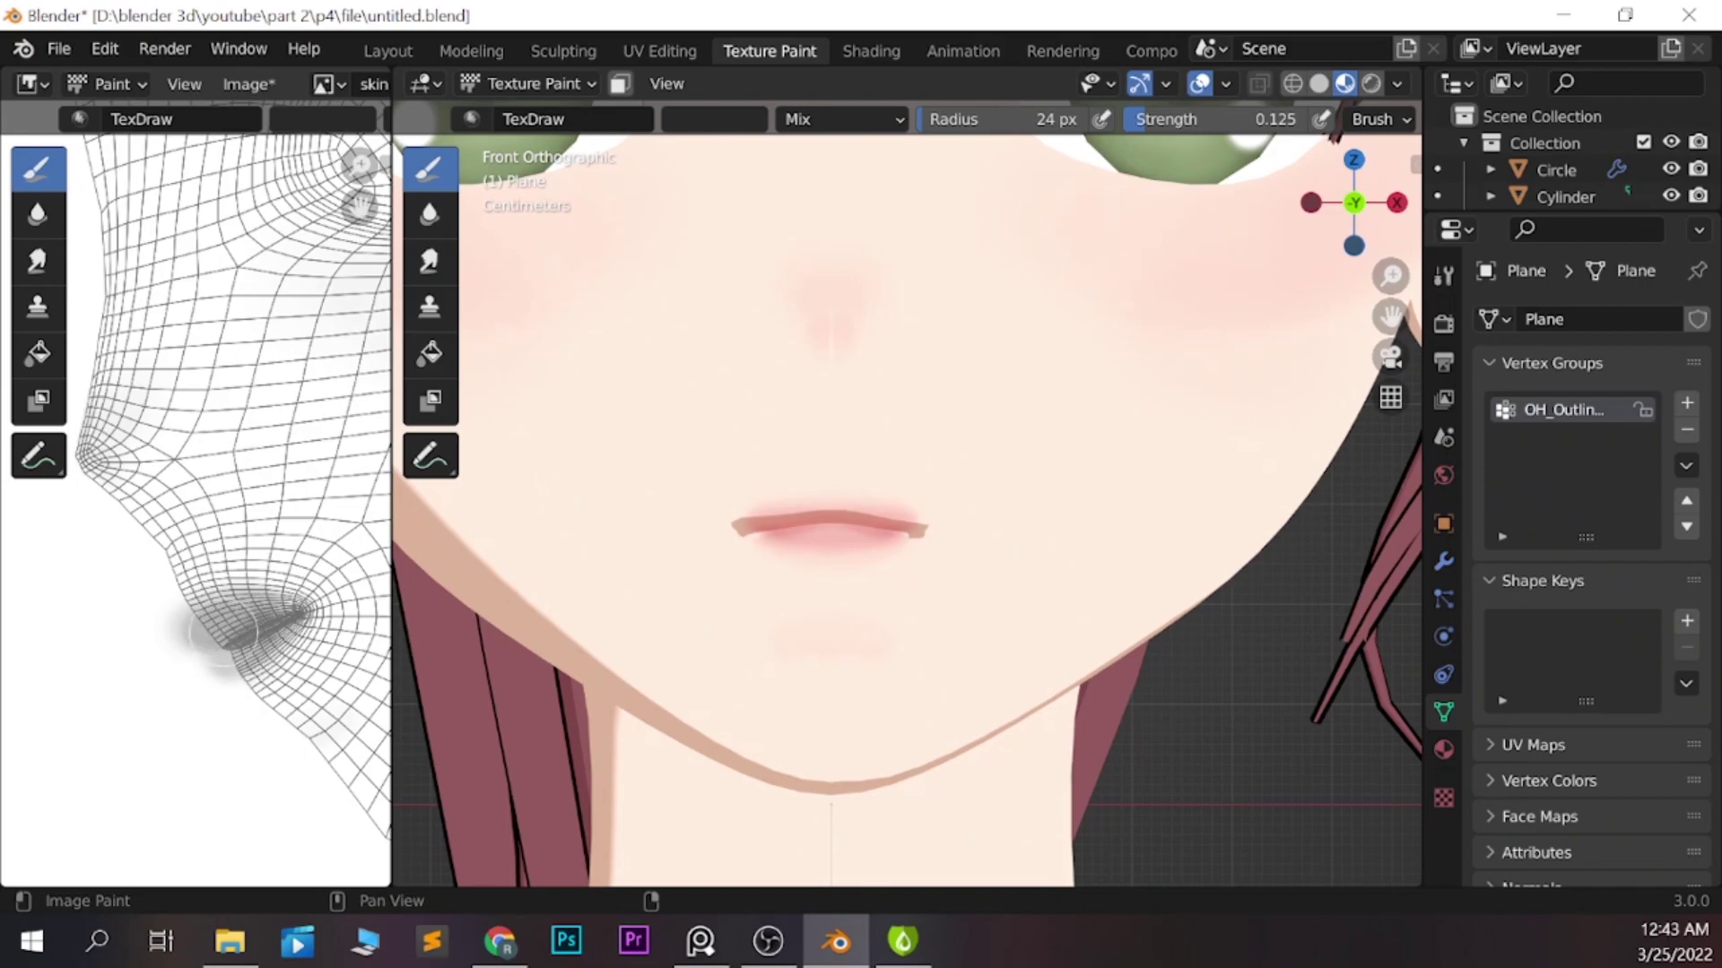
left_click_drag(238, 629, 295, 610)
key("ctrl+z")
key("f")
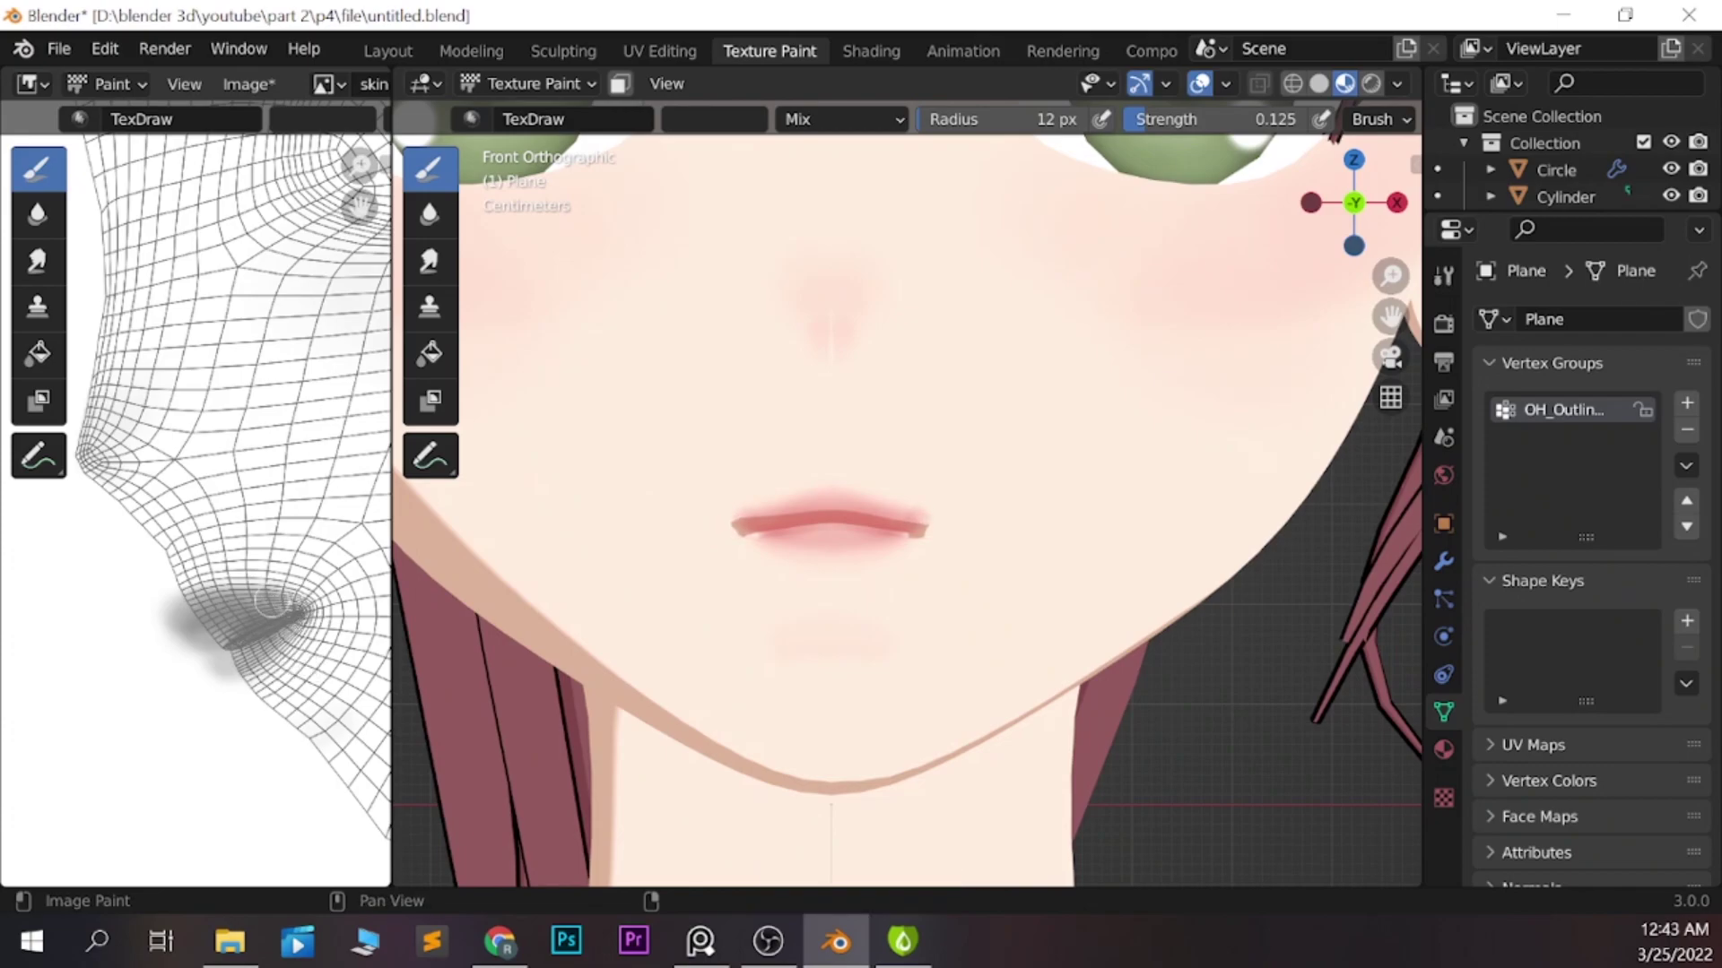
mouse_move(918, 516)
middle_mouse_down("ctrl")
mouse_move(922, 661)
mouse_move(1037, 596)
mouse_move(1111, 524)
middle_mouse_up("ctrl")
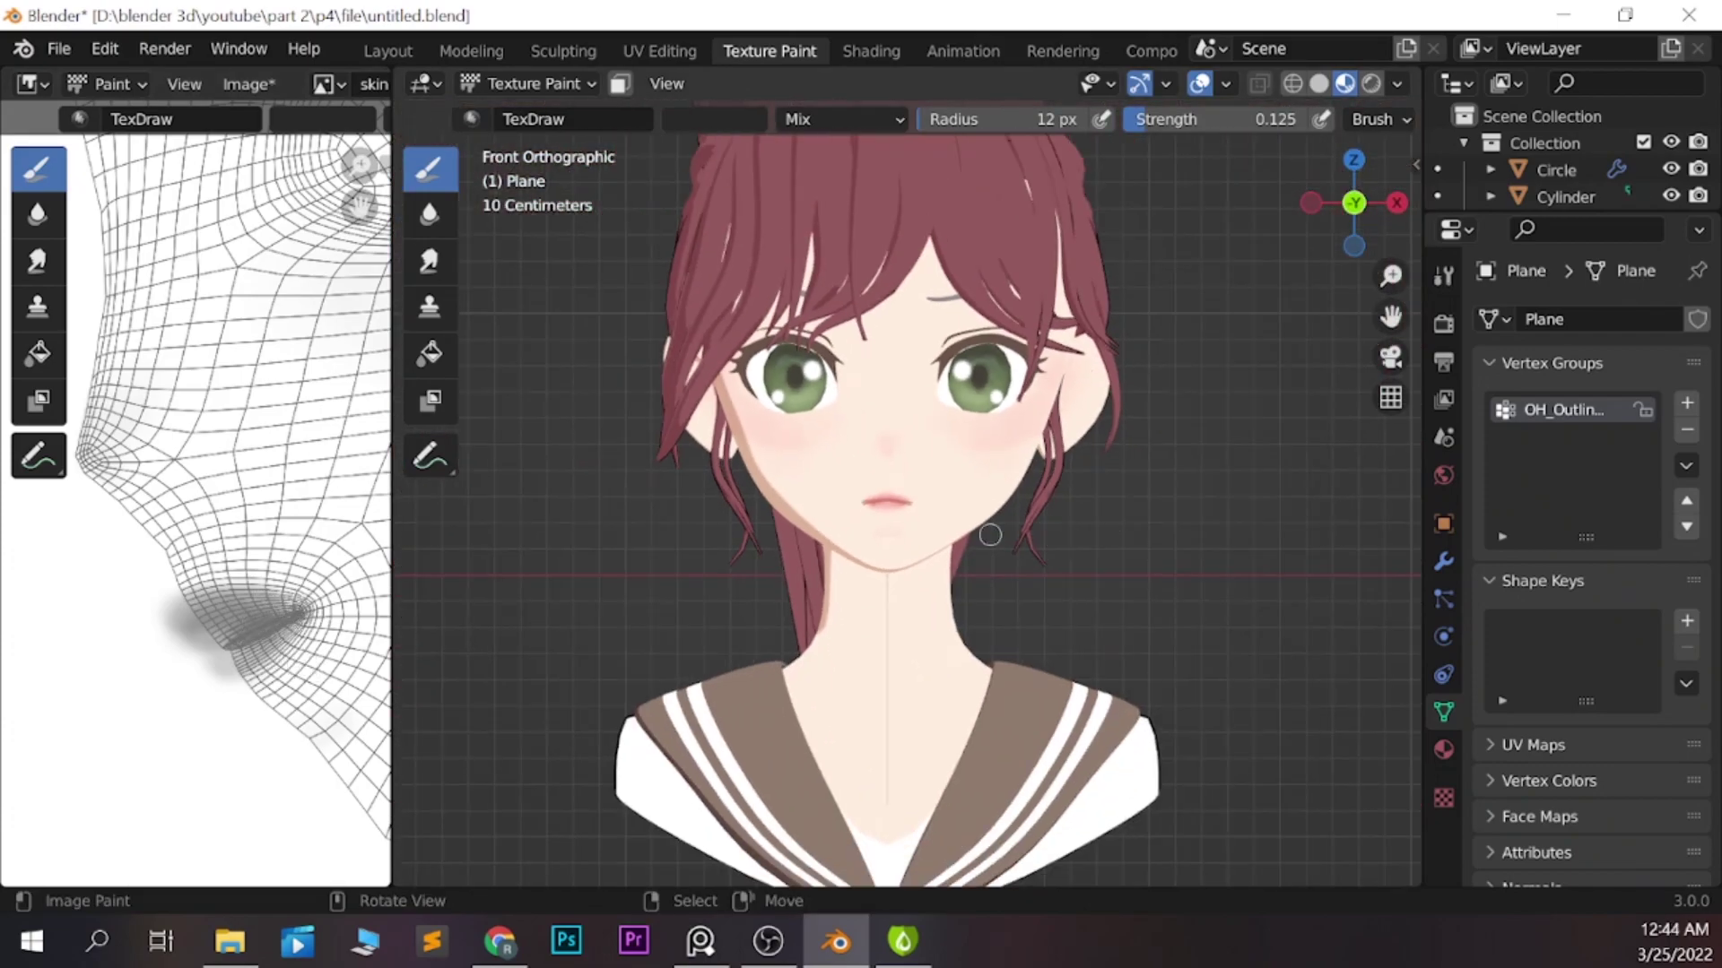
Brighten the skin shader's pink Mix colour to HSV 0.983, 0.710, 1.000
left_click(870, 51)
left_click(902, 679)
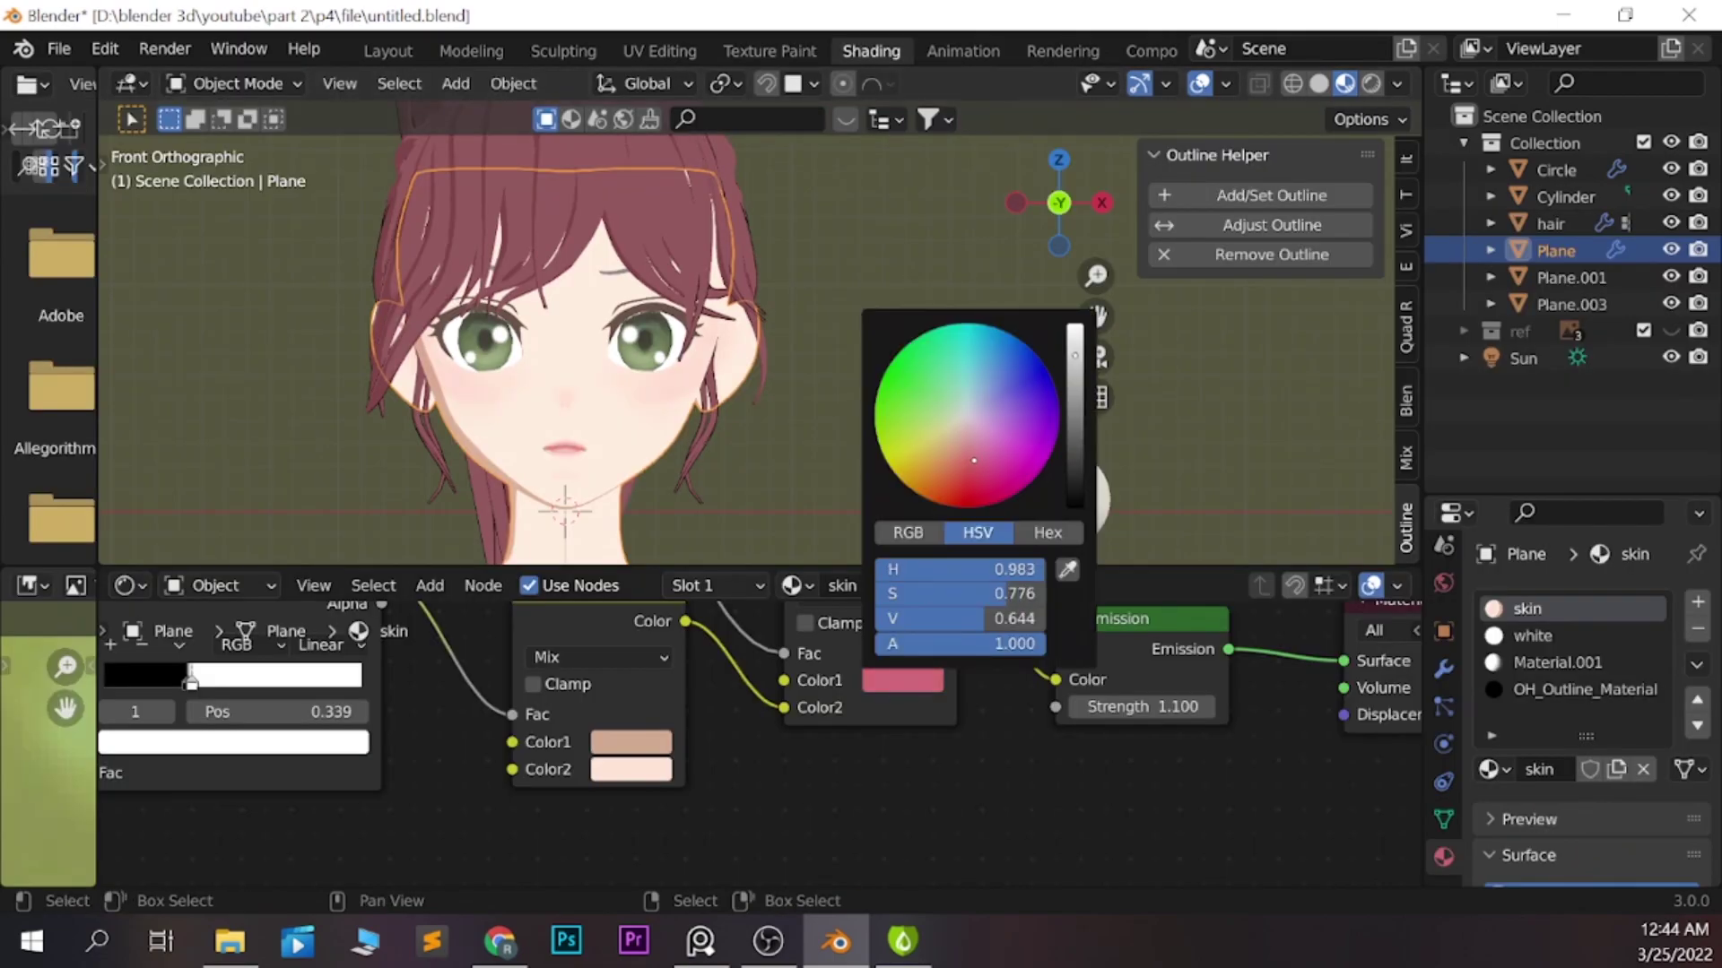
left_click_drag(1073, 354, 1074, 337)
left_click(770, 51)
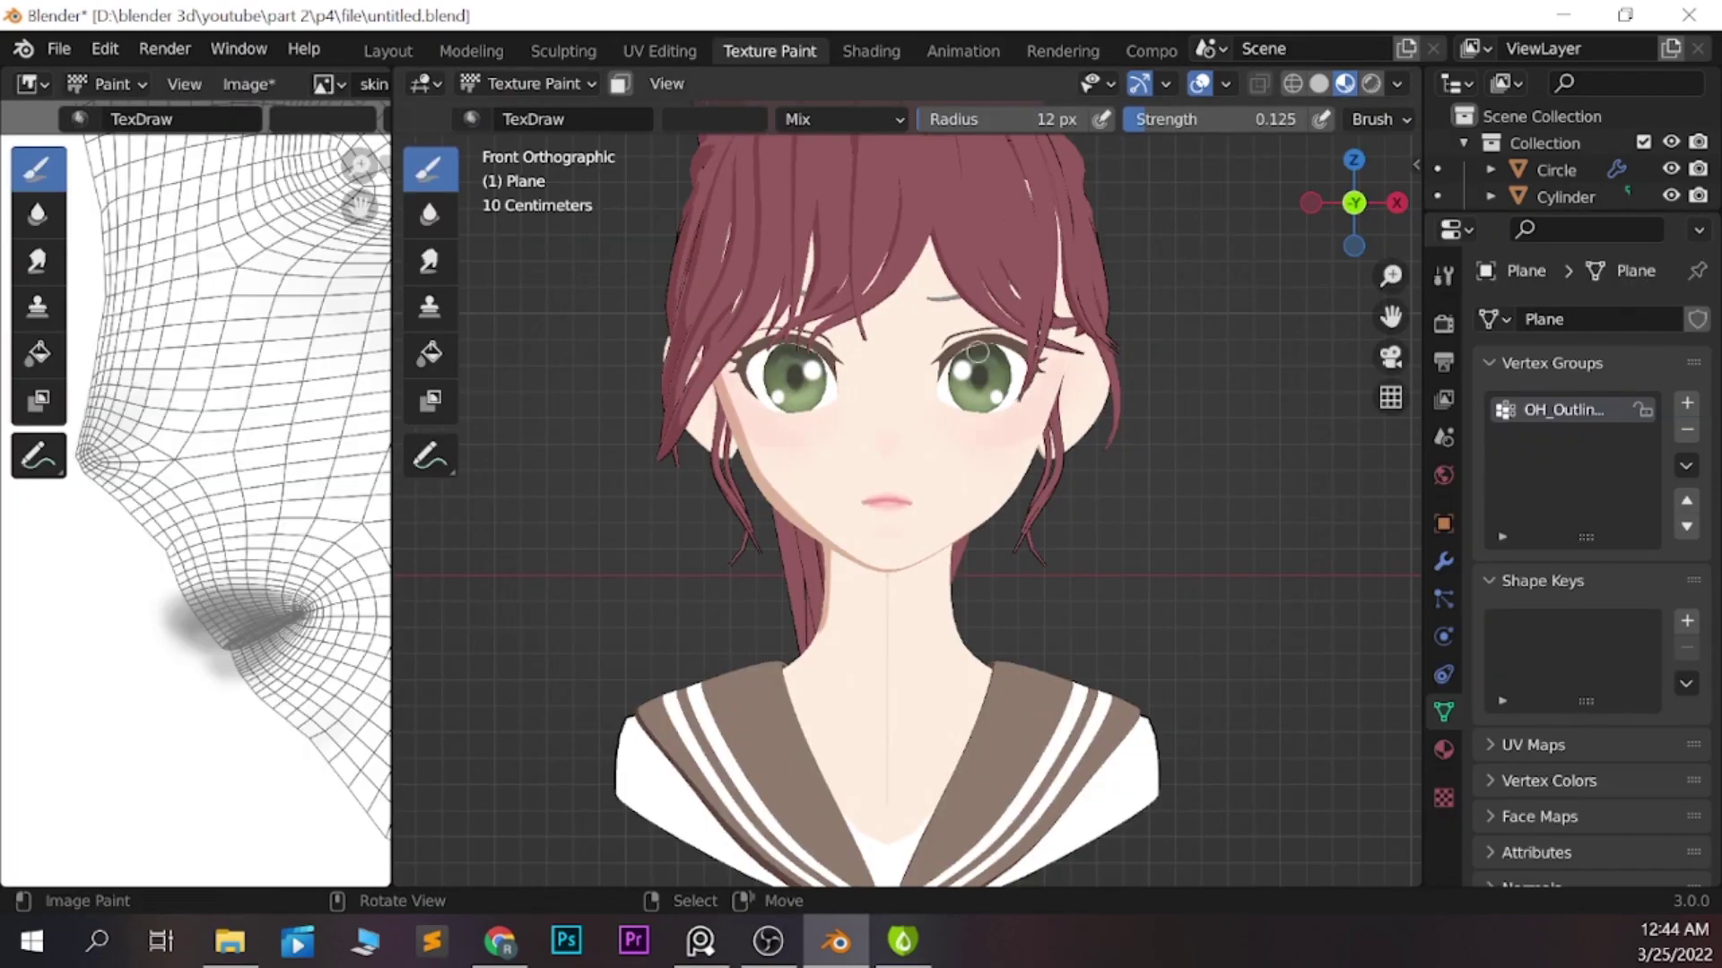
left_click(870, 52)
left_click(902, 680)
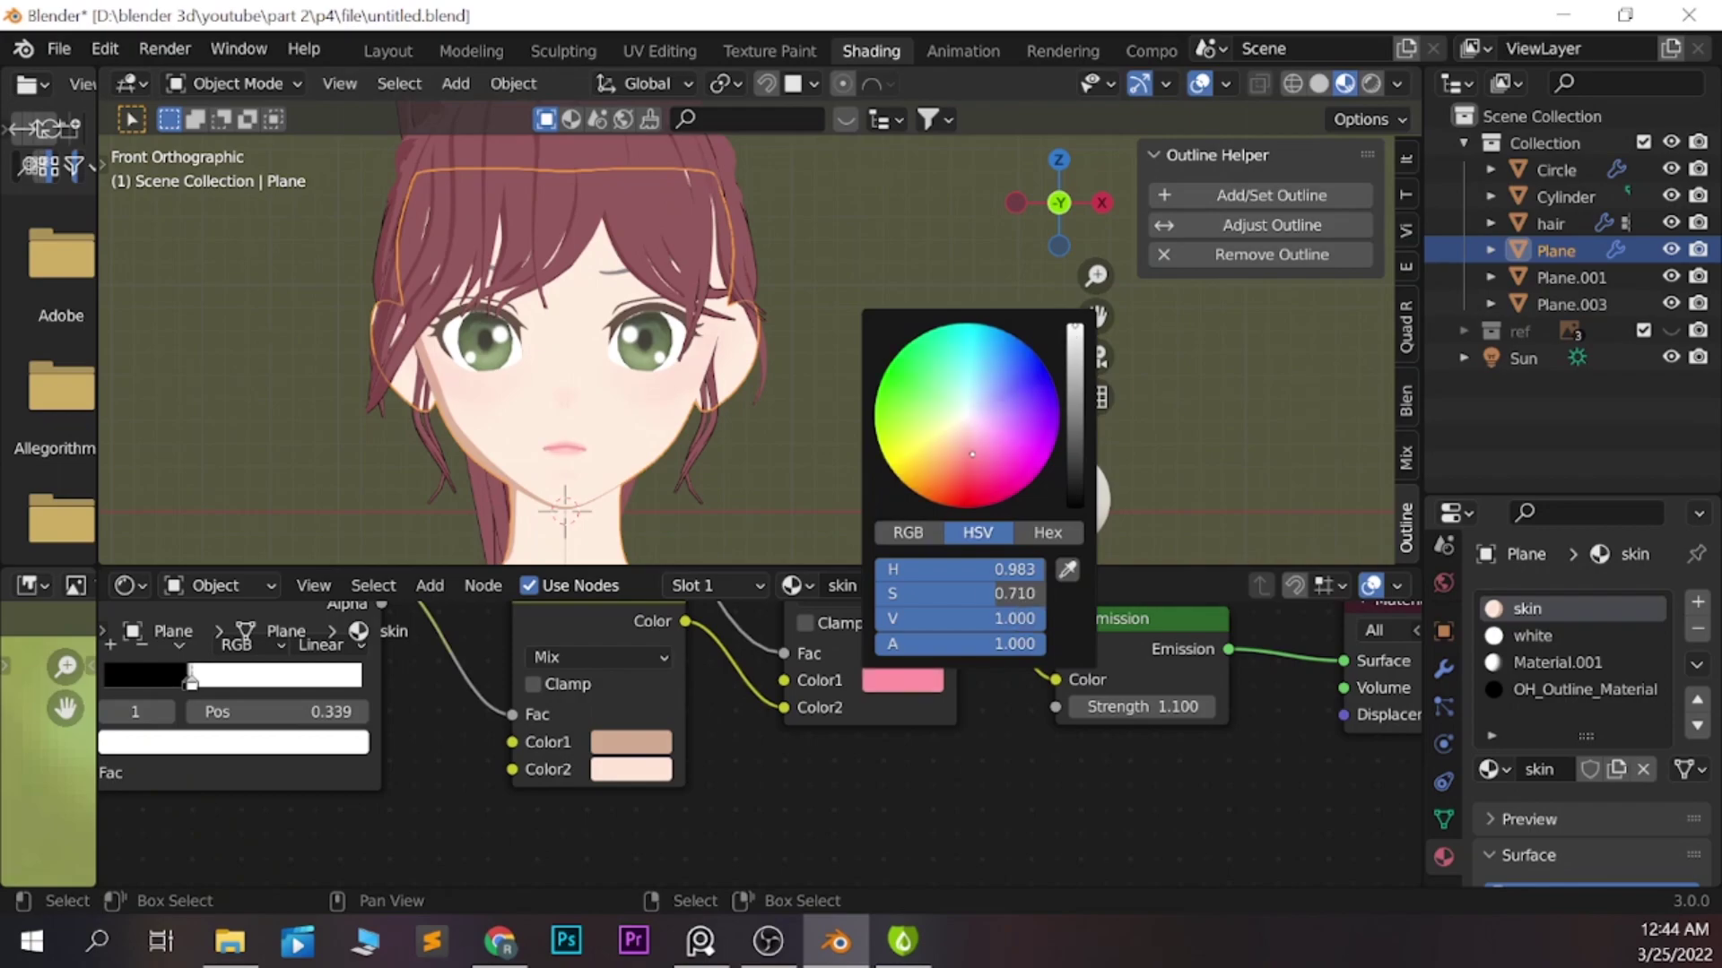
Return to Texture Paint, reframe the face, and enlarge the brush to 31 px
key("ctrl+Page_Up")
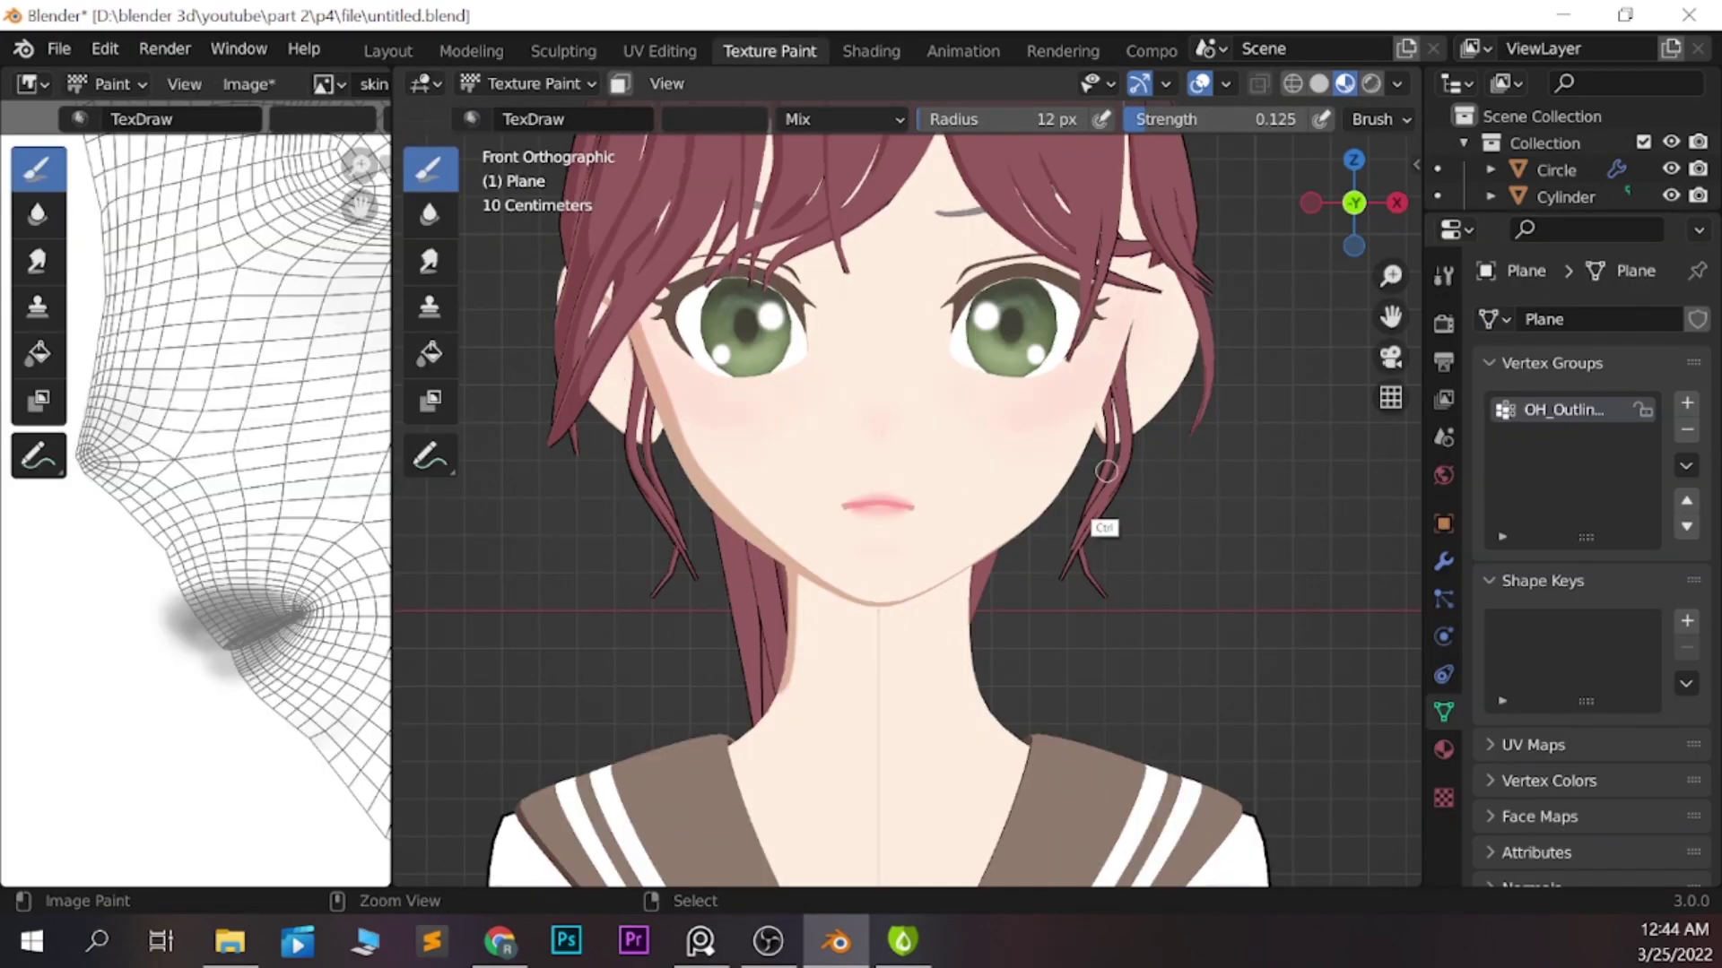
middle_click_drag(1025, 561, 959, 582, "shift")
middle_click_drag(965, 453, 924, 462, "shift")
key("f")
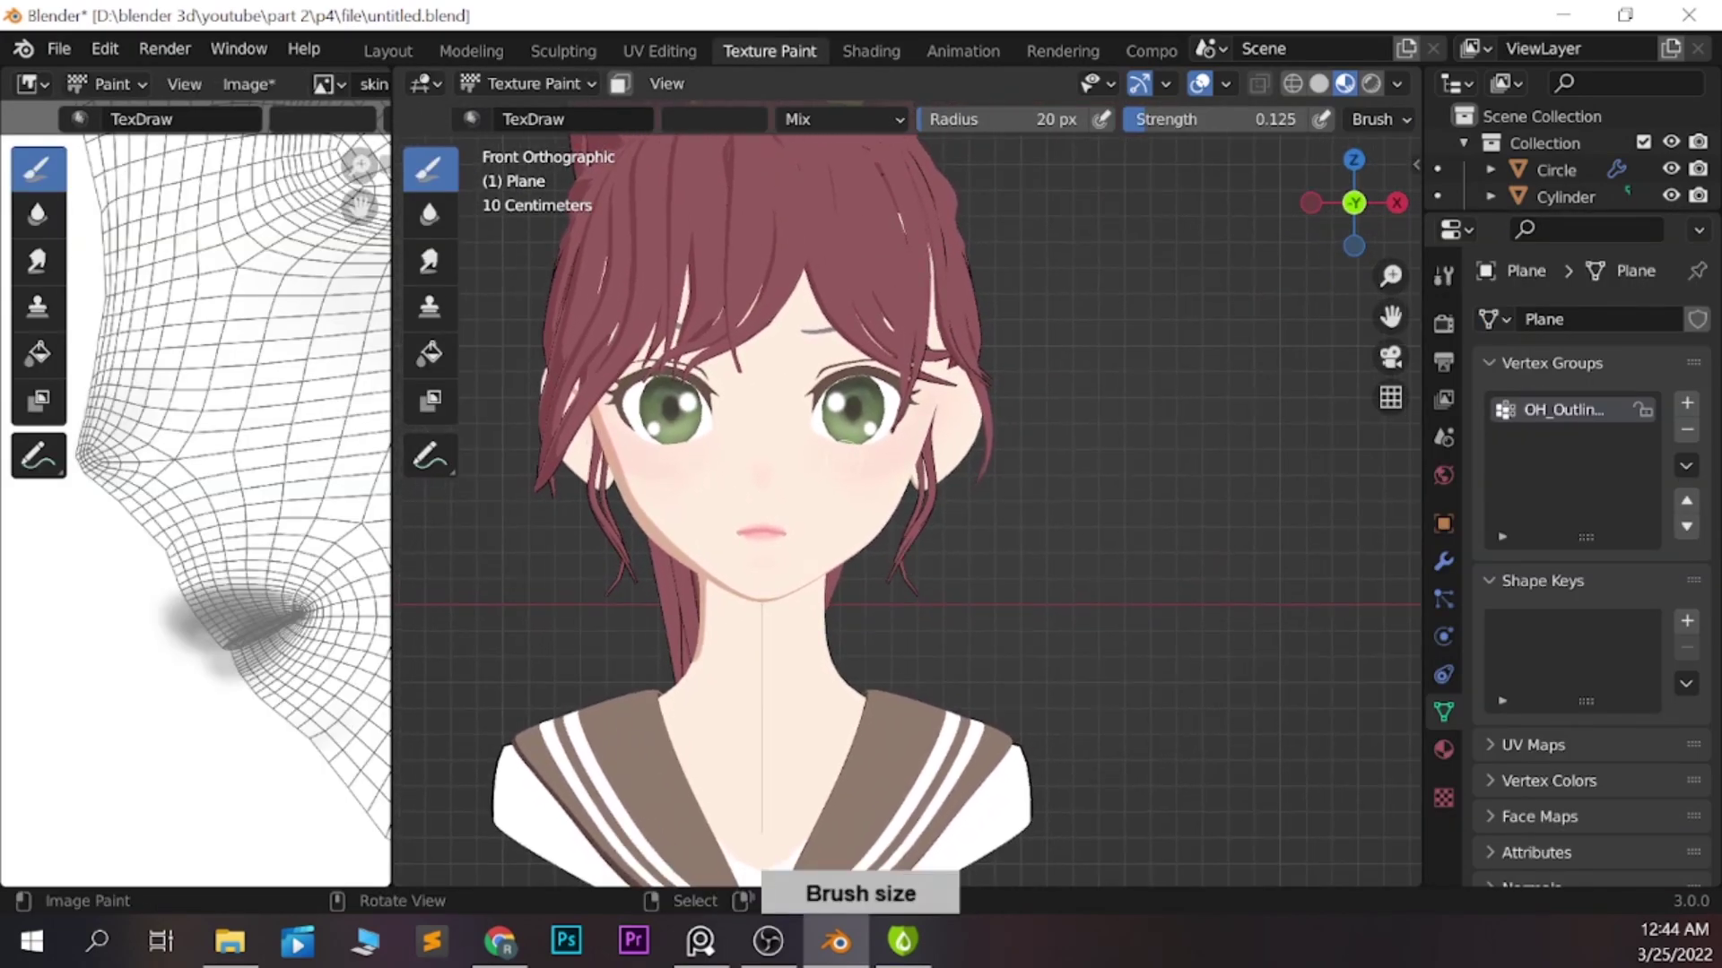
left_click(924, 462)
key("f")
left_click(860, 440)
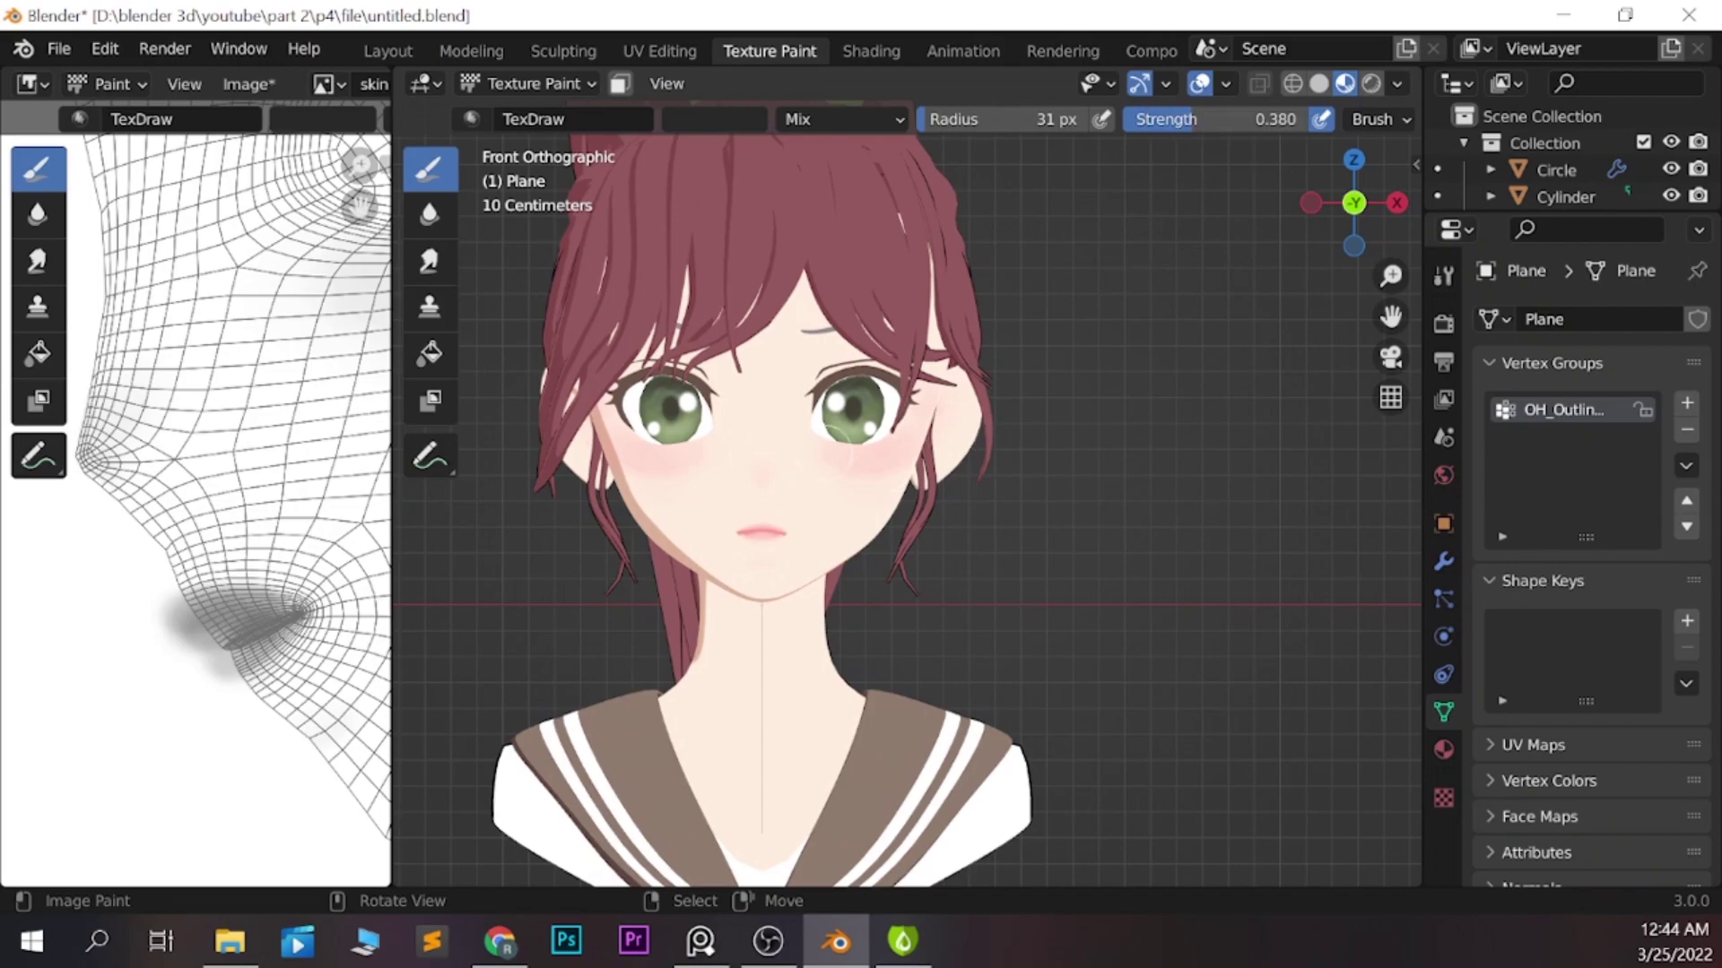
Orbit to a three-quarter view of the cheek blush, then back to the front
middle_click_drag(1067, 395, 1055, 491, "ctrl")
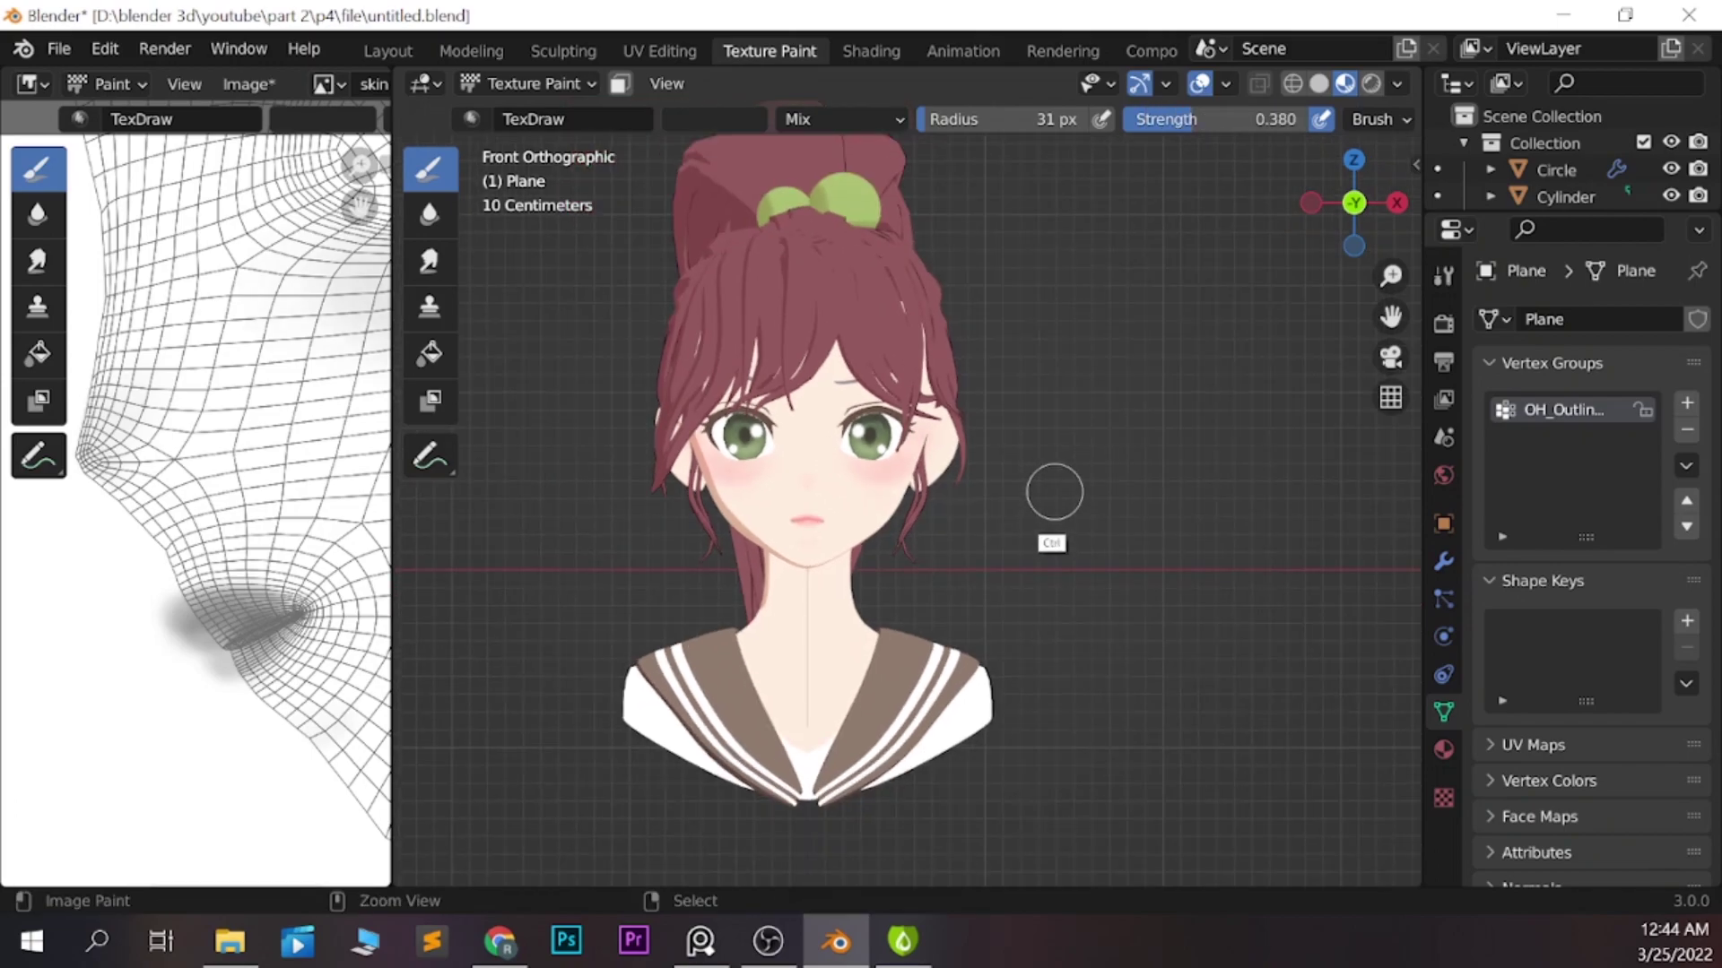
mouse_move(1115, 442)
middle_mouse_down()
mouse_move(1031, 440)
mouse_move(974, 468)
middle_mouse_up()
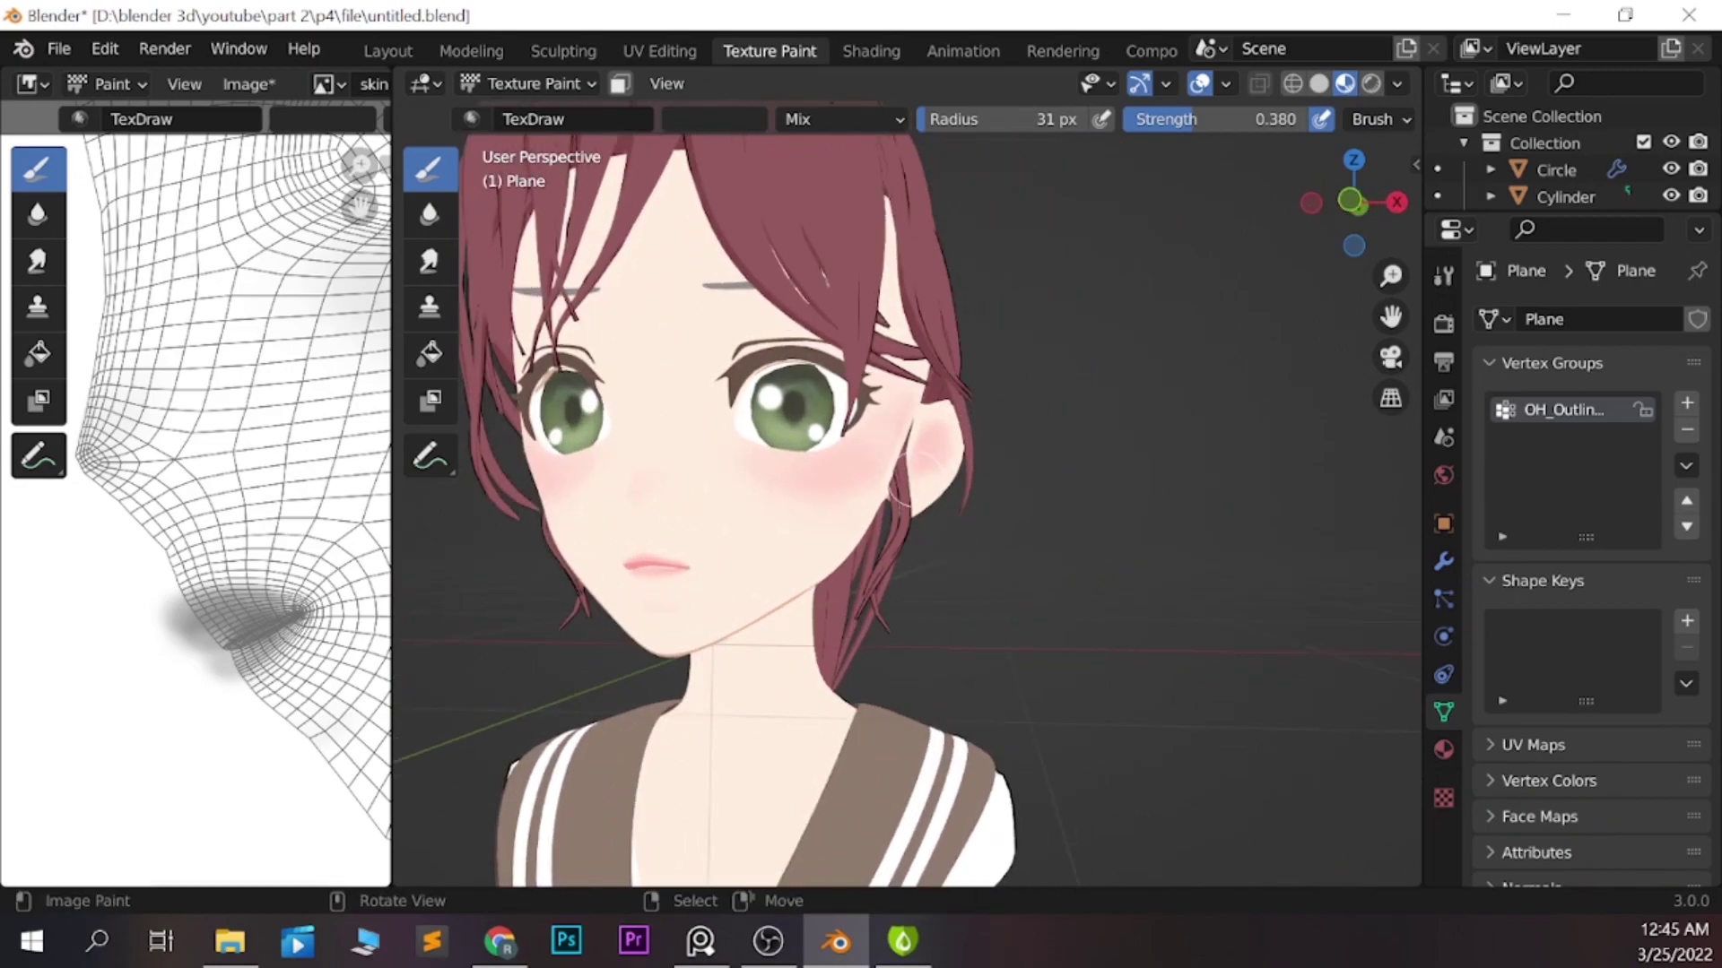
middle_click_drag(1073, 391, 1067, 457)
scroll(1067, 458, "down", 5)
Save the skin texture, then paint faint pink below the neck with a 9 px brush
left_click(245, 83)
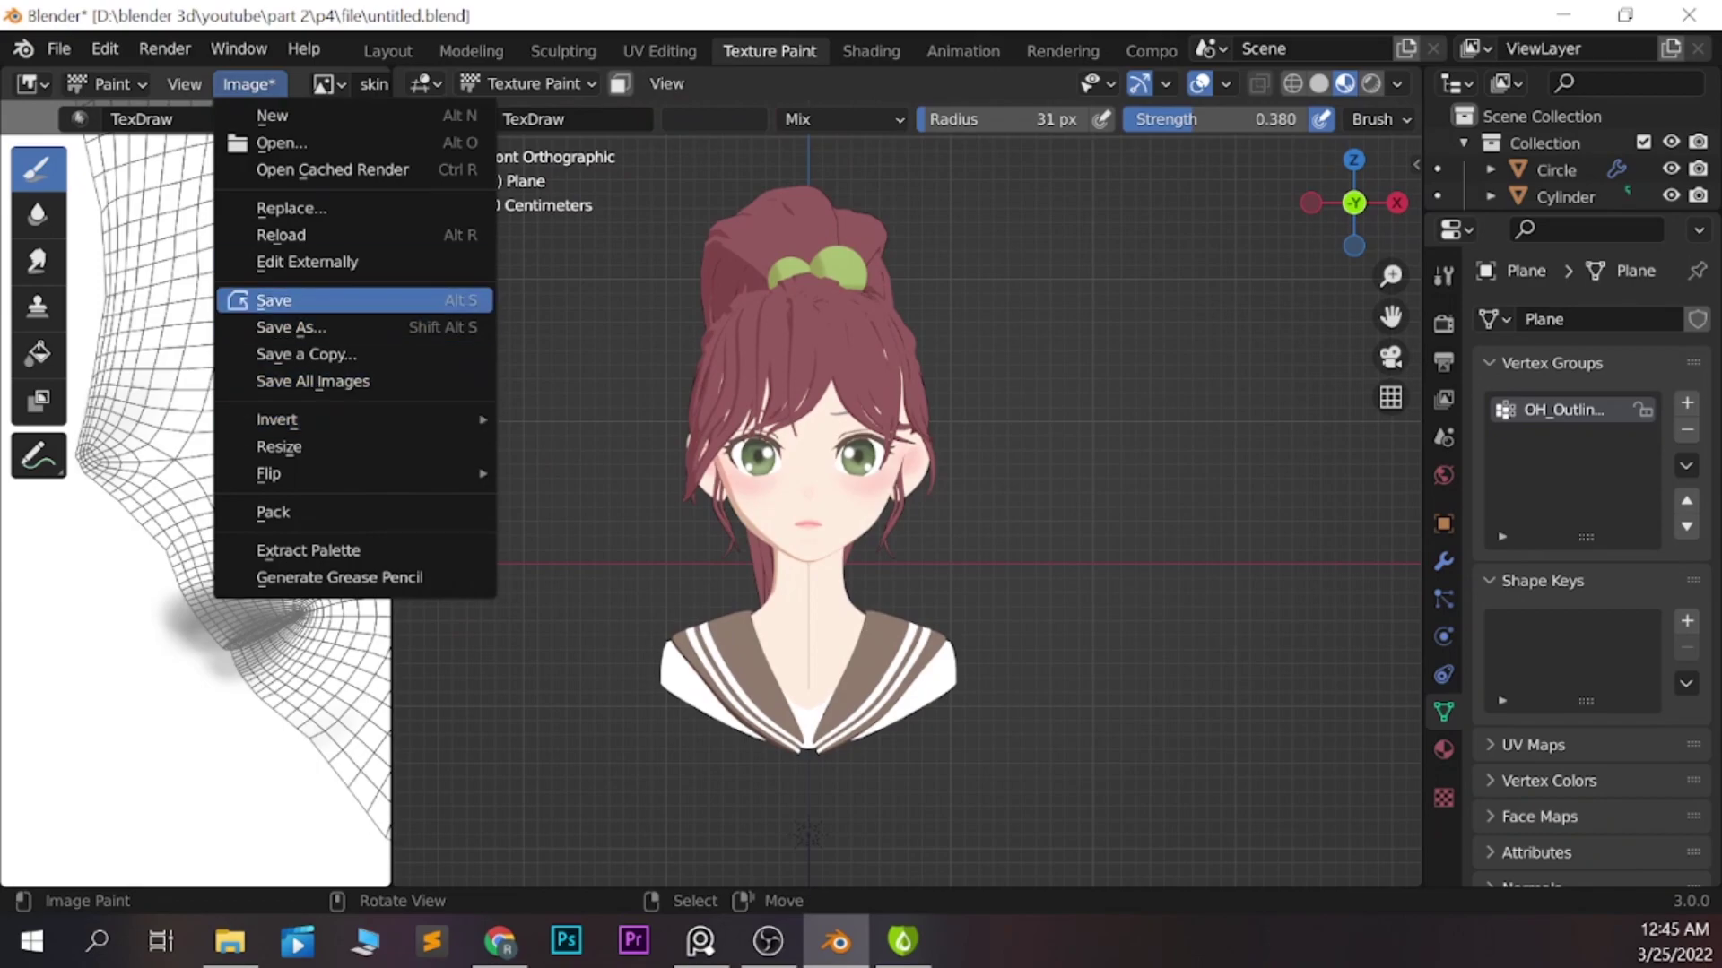
left_click(269, 301)
middle_click_drag(1057, 596, 953, 477, "shift")
key("f")
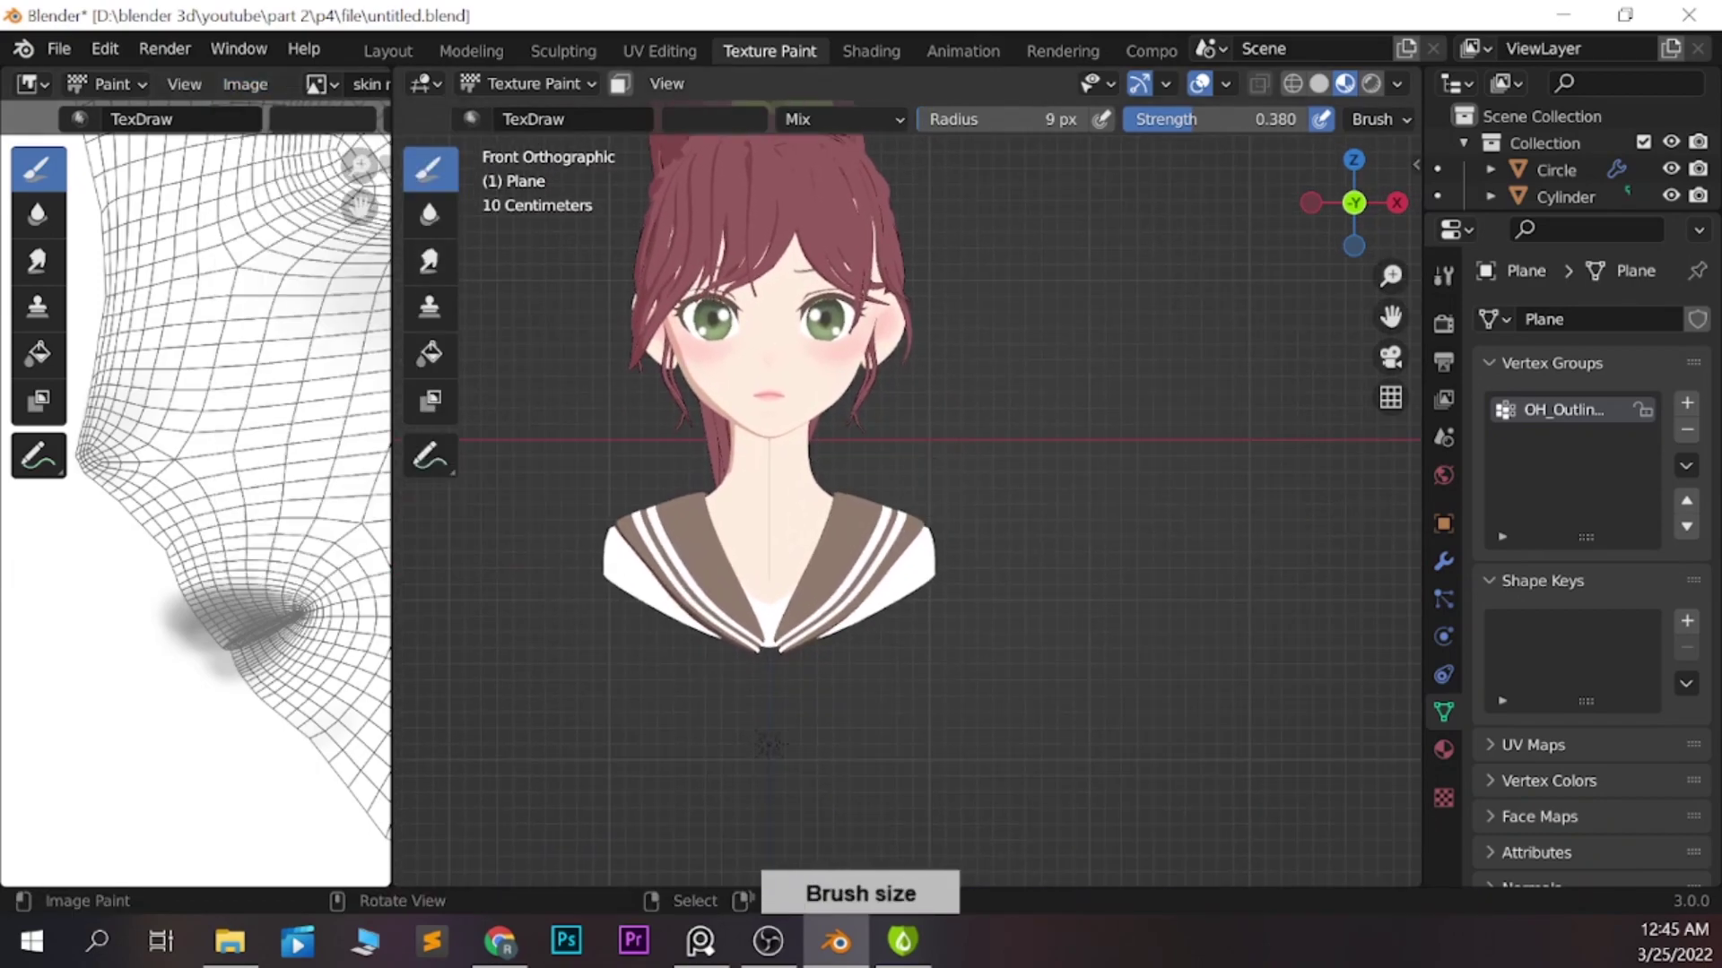
left_click_drag(726, 538, 802, 533)
scroll(888, 538, "down", 1)
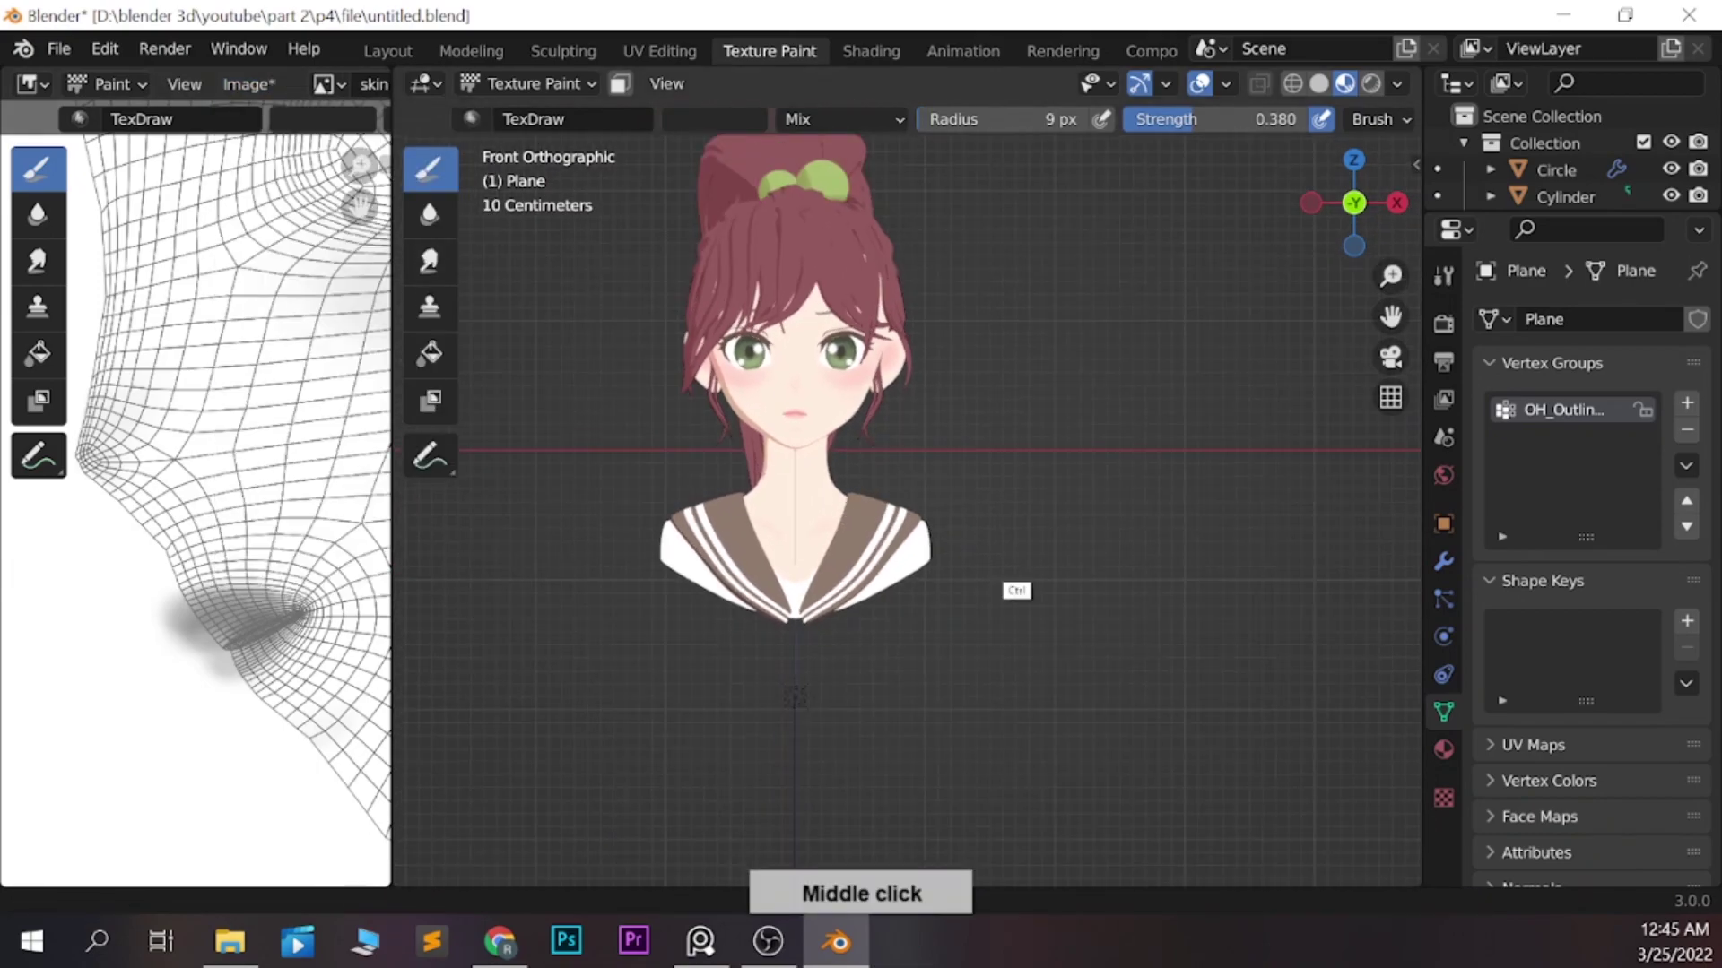
scroll(948, 555, "down", 1)
Resave the skin texture and view the bust in Layout with Material Preview, overlays hidden
left_click(245, 84)
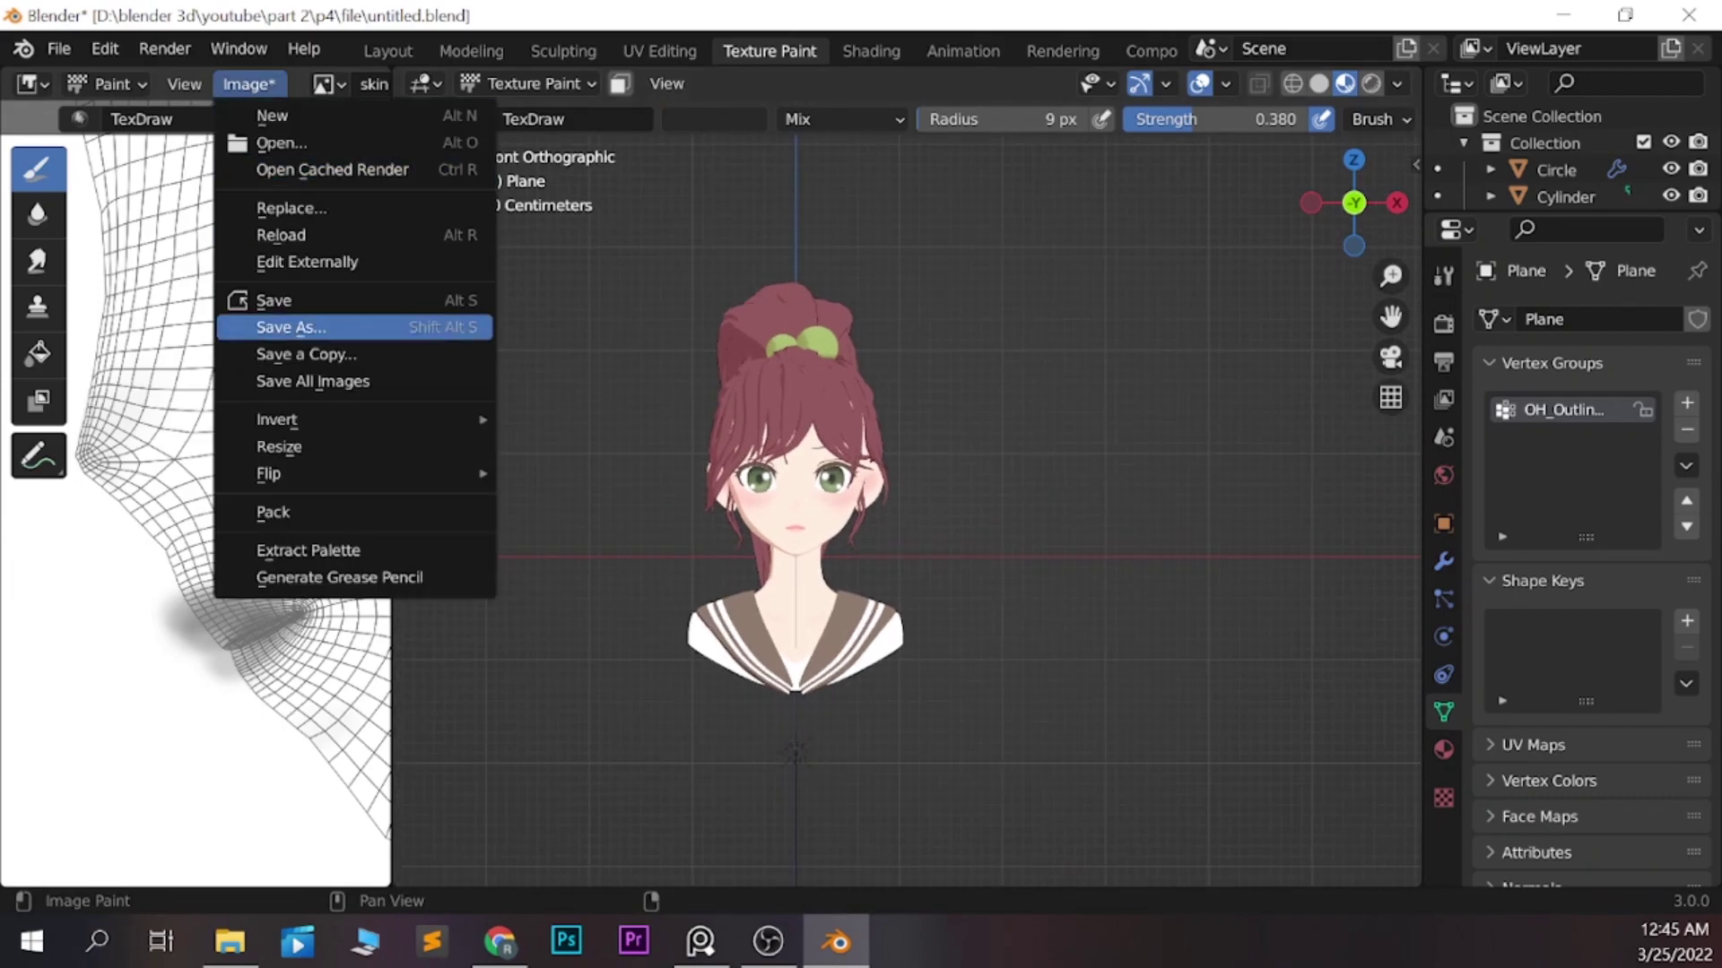
left_click(269, 301)
left_click(387, 51)
mouse_move(1056, 501)
middle_mouse_down()
mouse_move(1009, 489)
mouse_move(987, 549)
middle_mouse_up()
key("z")
key("shift+alt+z")
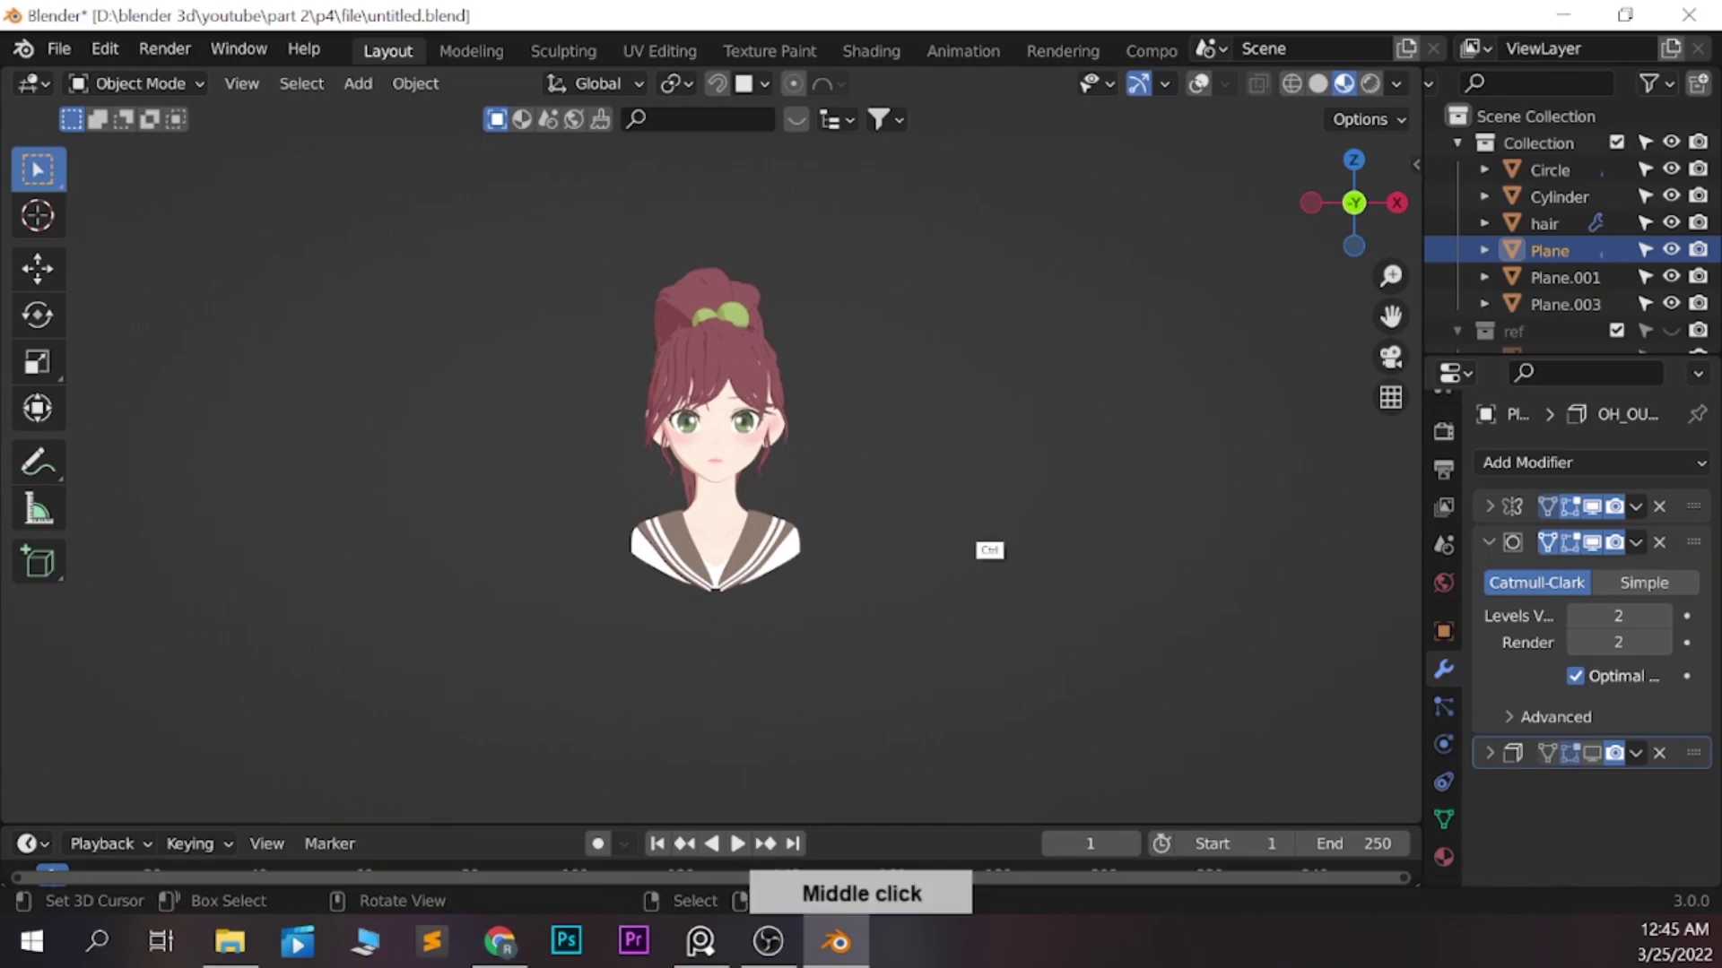
Save the .blend file and resave the skin texture from Texture Paint
scroll(1013, 592, "up", 2)
key("ctrl+s")
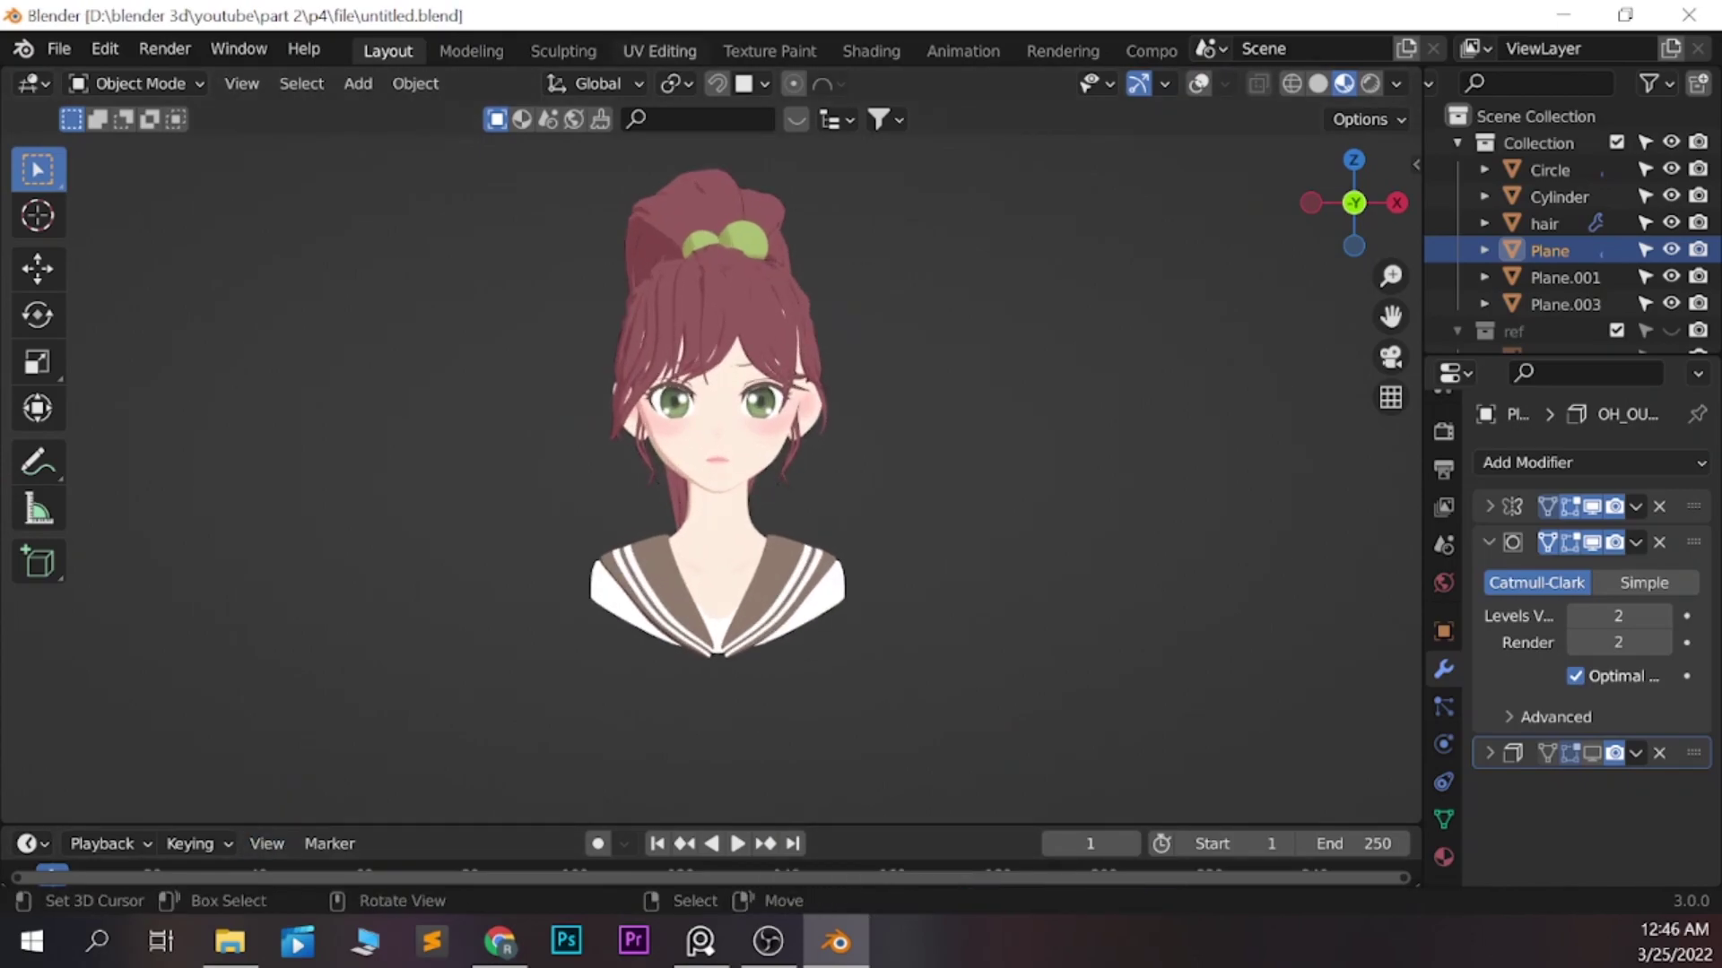
left_click(659, 51)
left_click(769, 51)
left_click(245, 83)
left_click(269, 299)
left_click(388, 51)
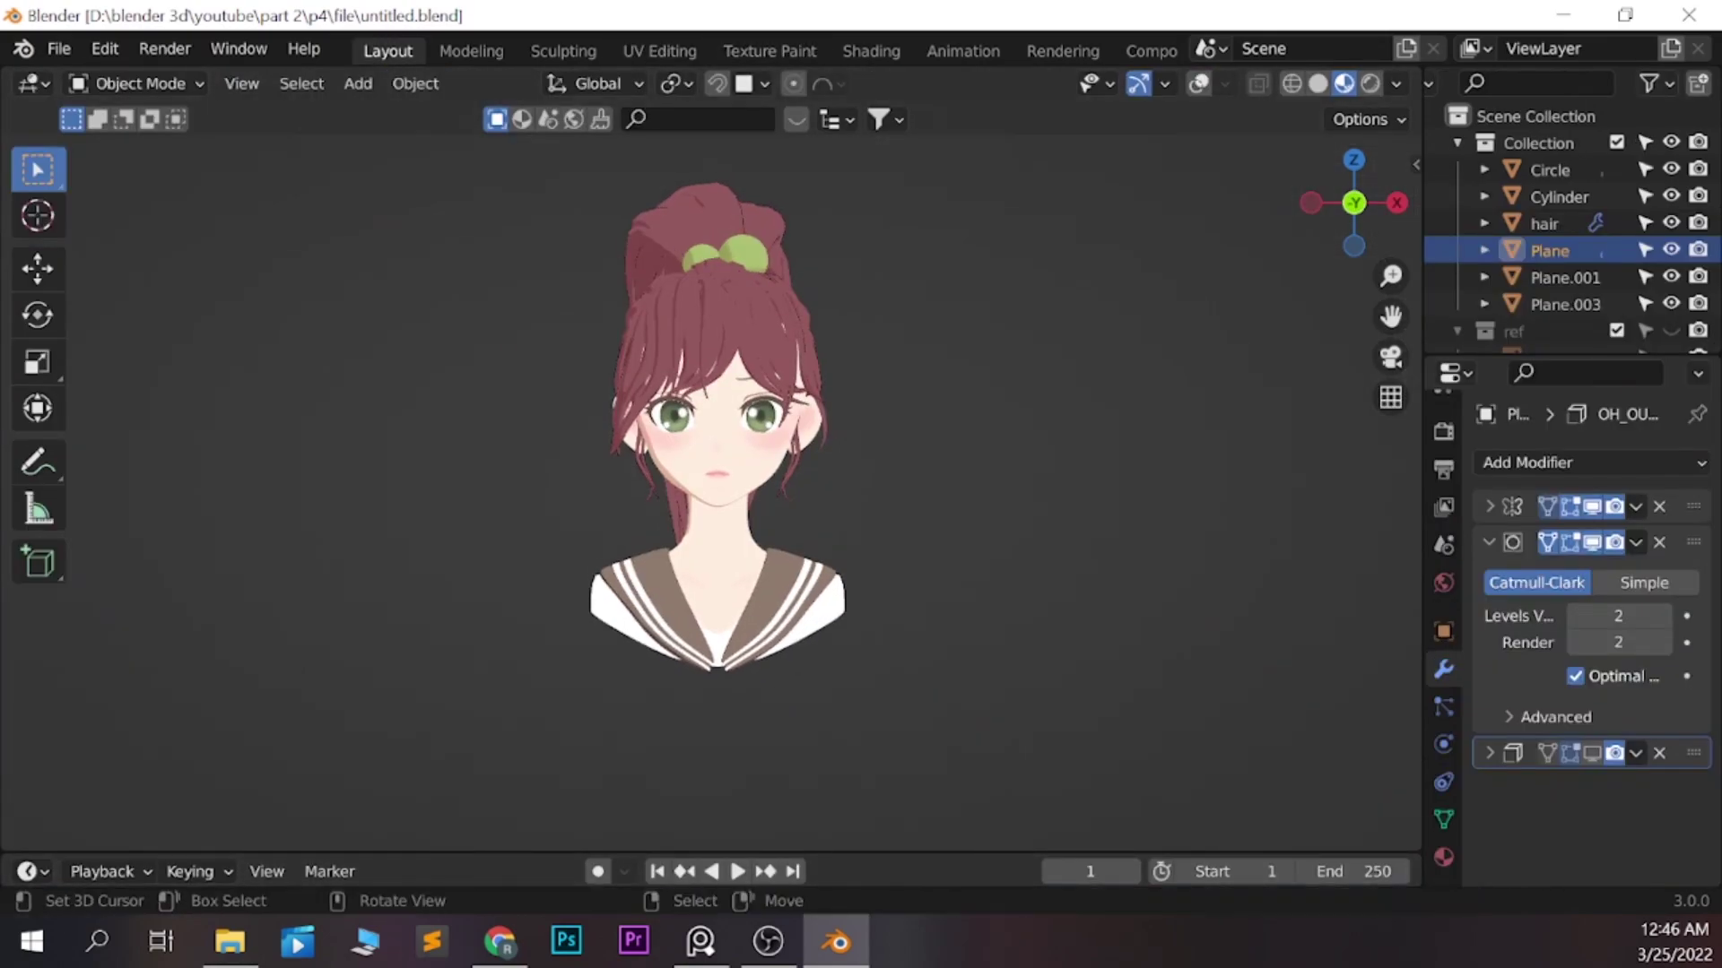
Save the project again as untitled.blend from the Layout view
scroll(717, 421, "up", 2)
scroll(717, 421, "down", 2)
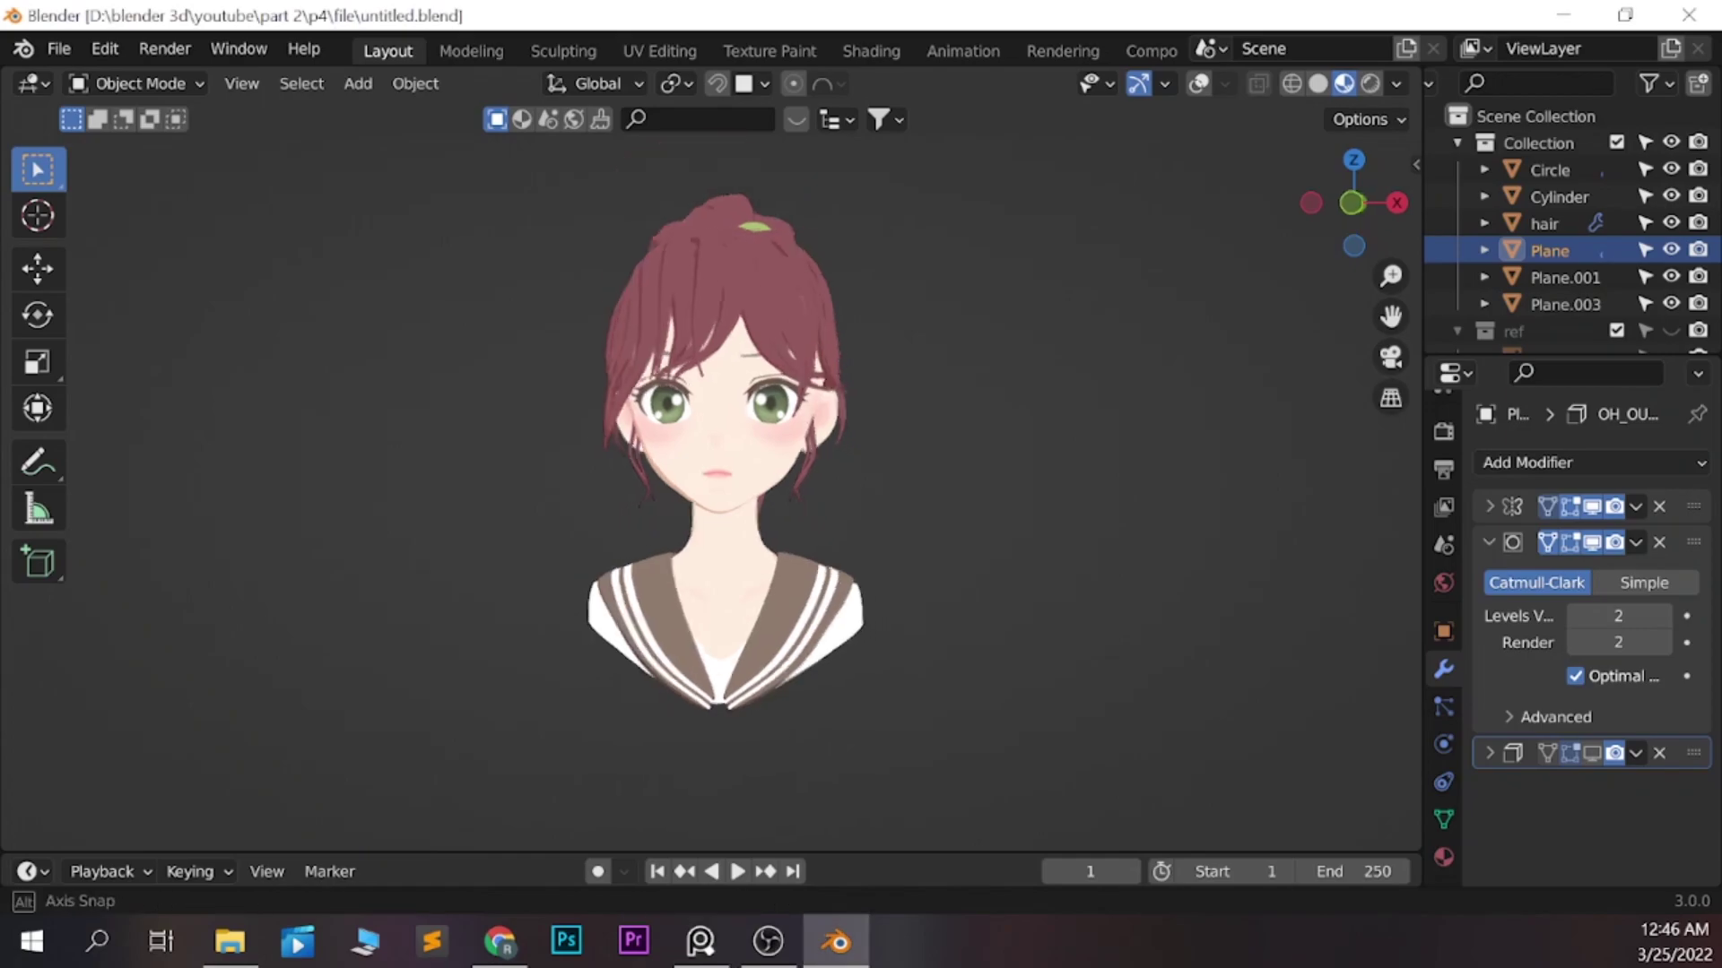
scroll(717, 422, "down", 2)
key("ctrl+s")
scroll(709, 475, "up", 2)
scroll(709, 475, "up", 1)
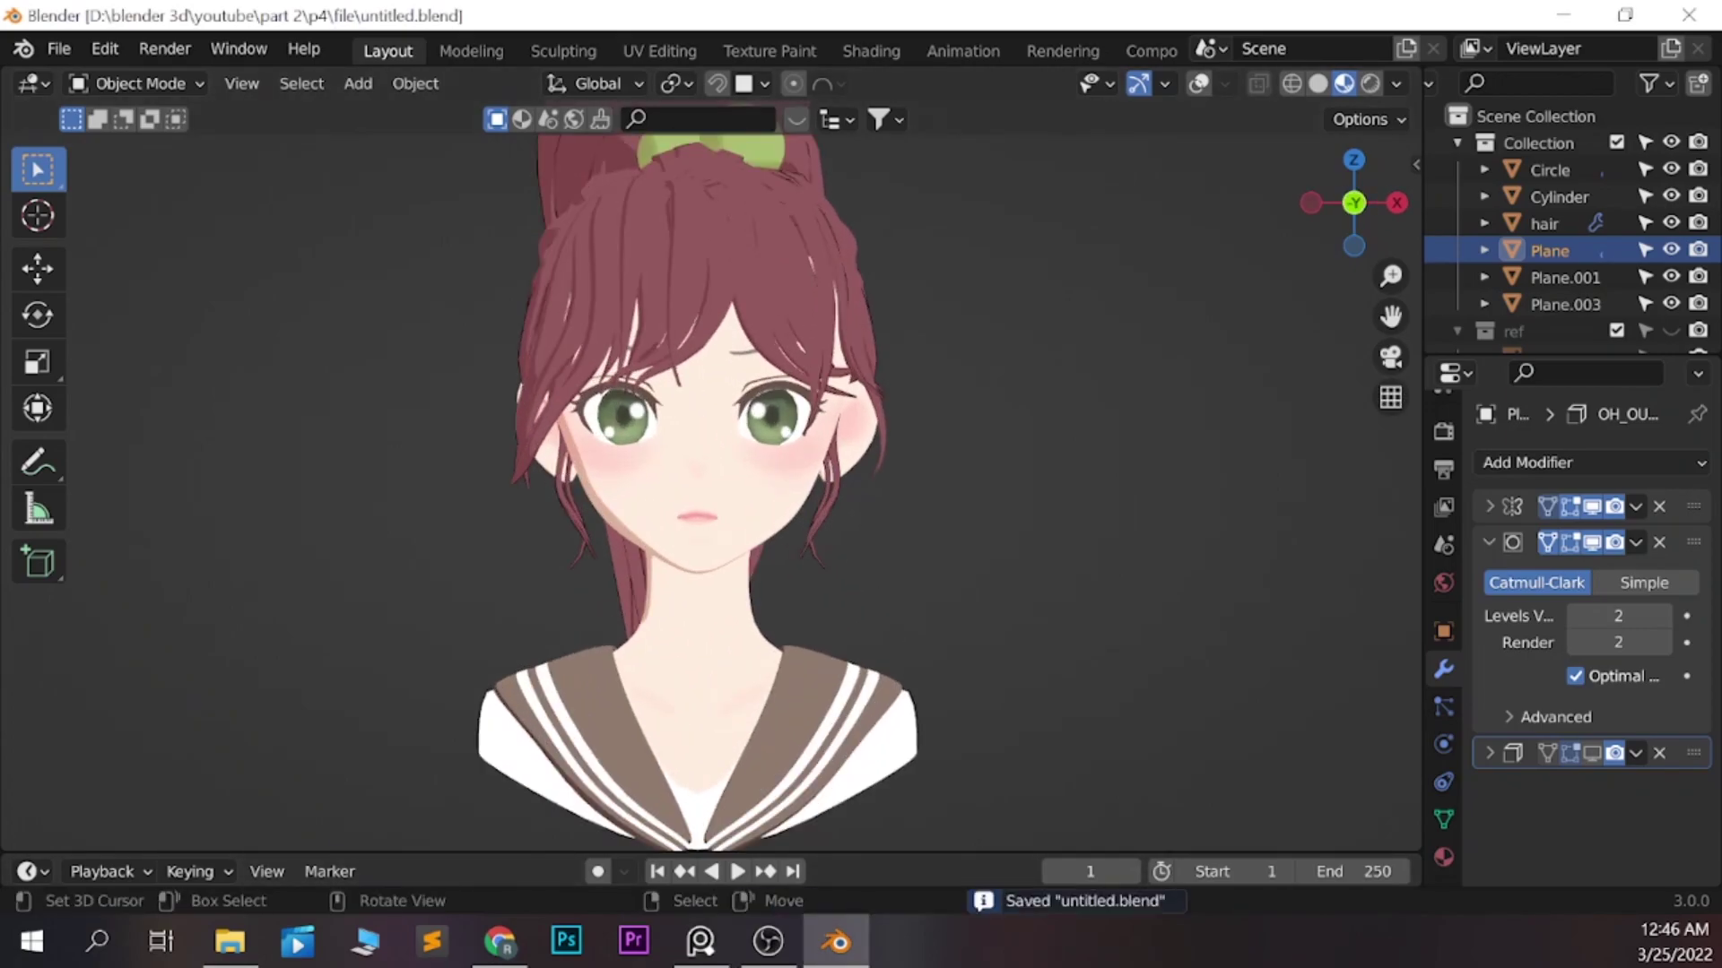
scroll(709, 475, "up", 1)
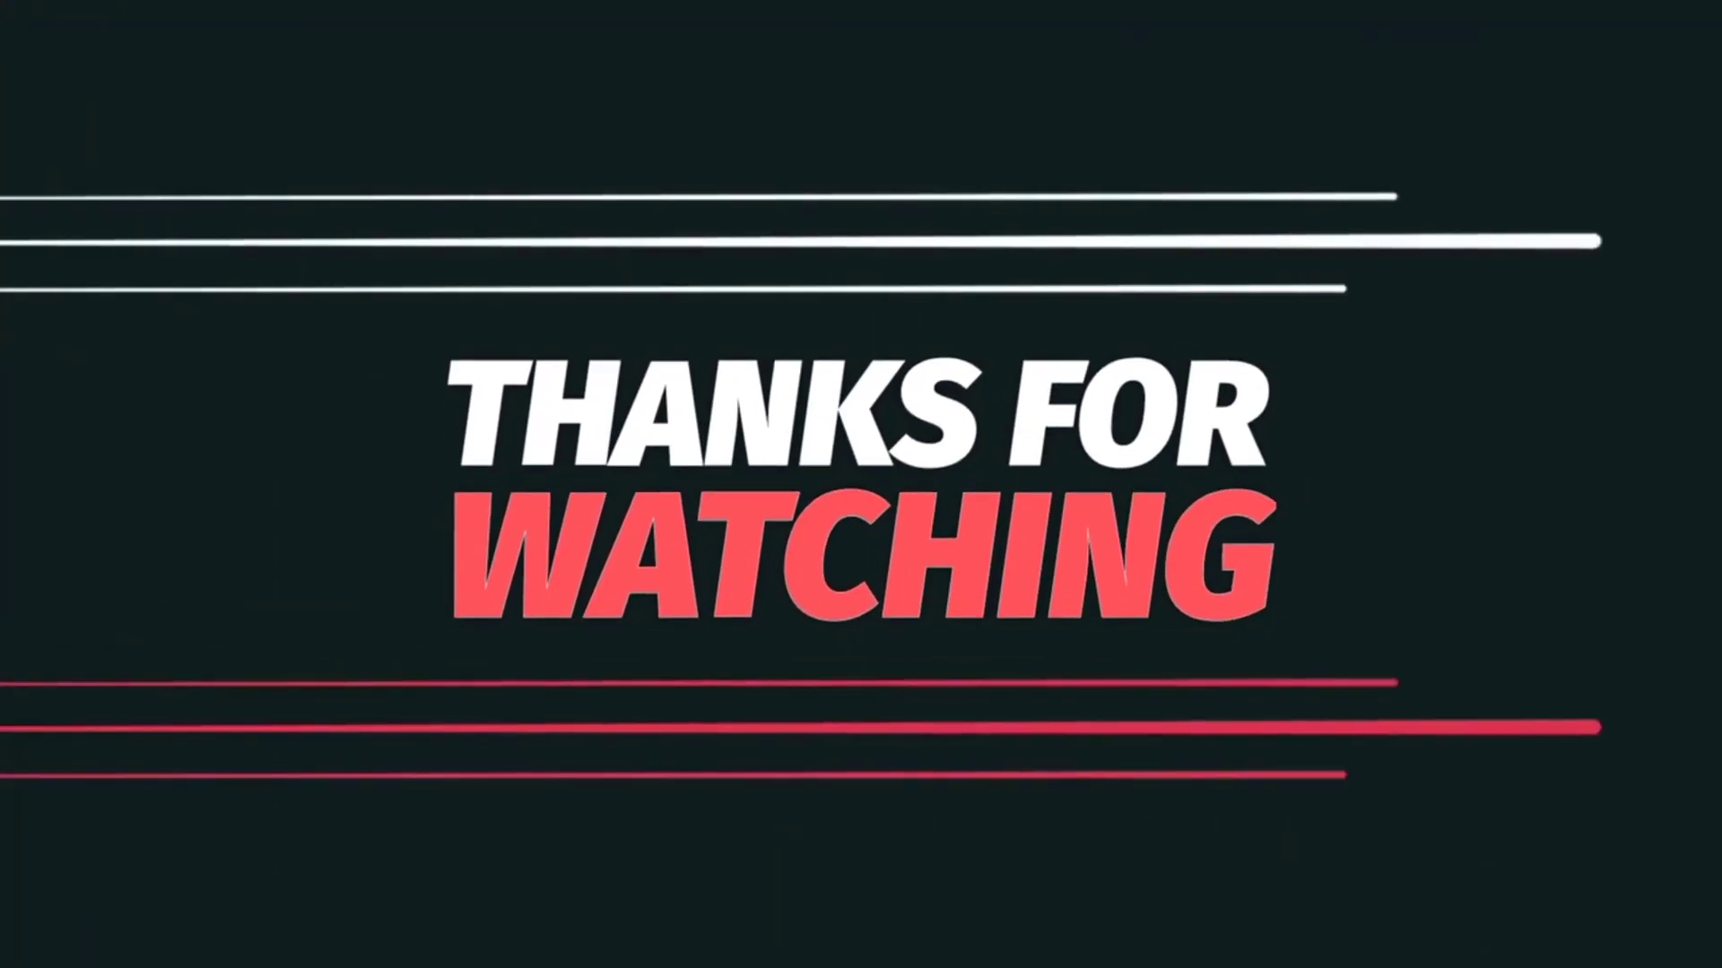